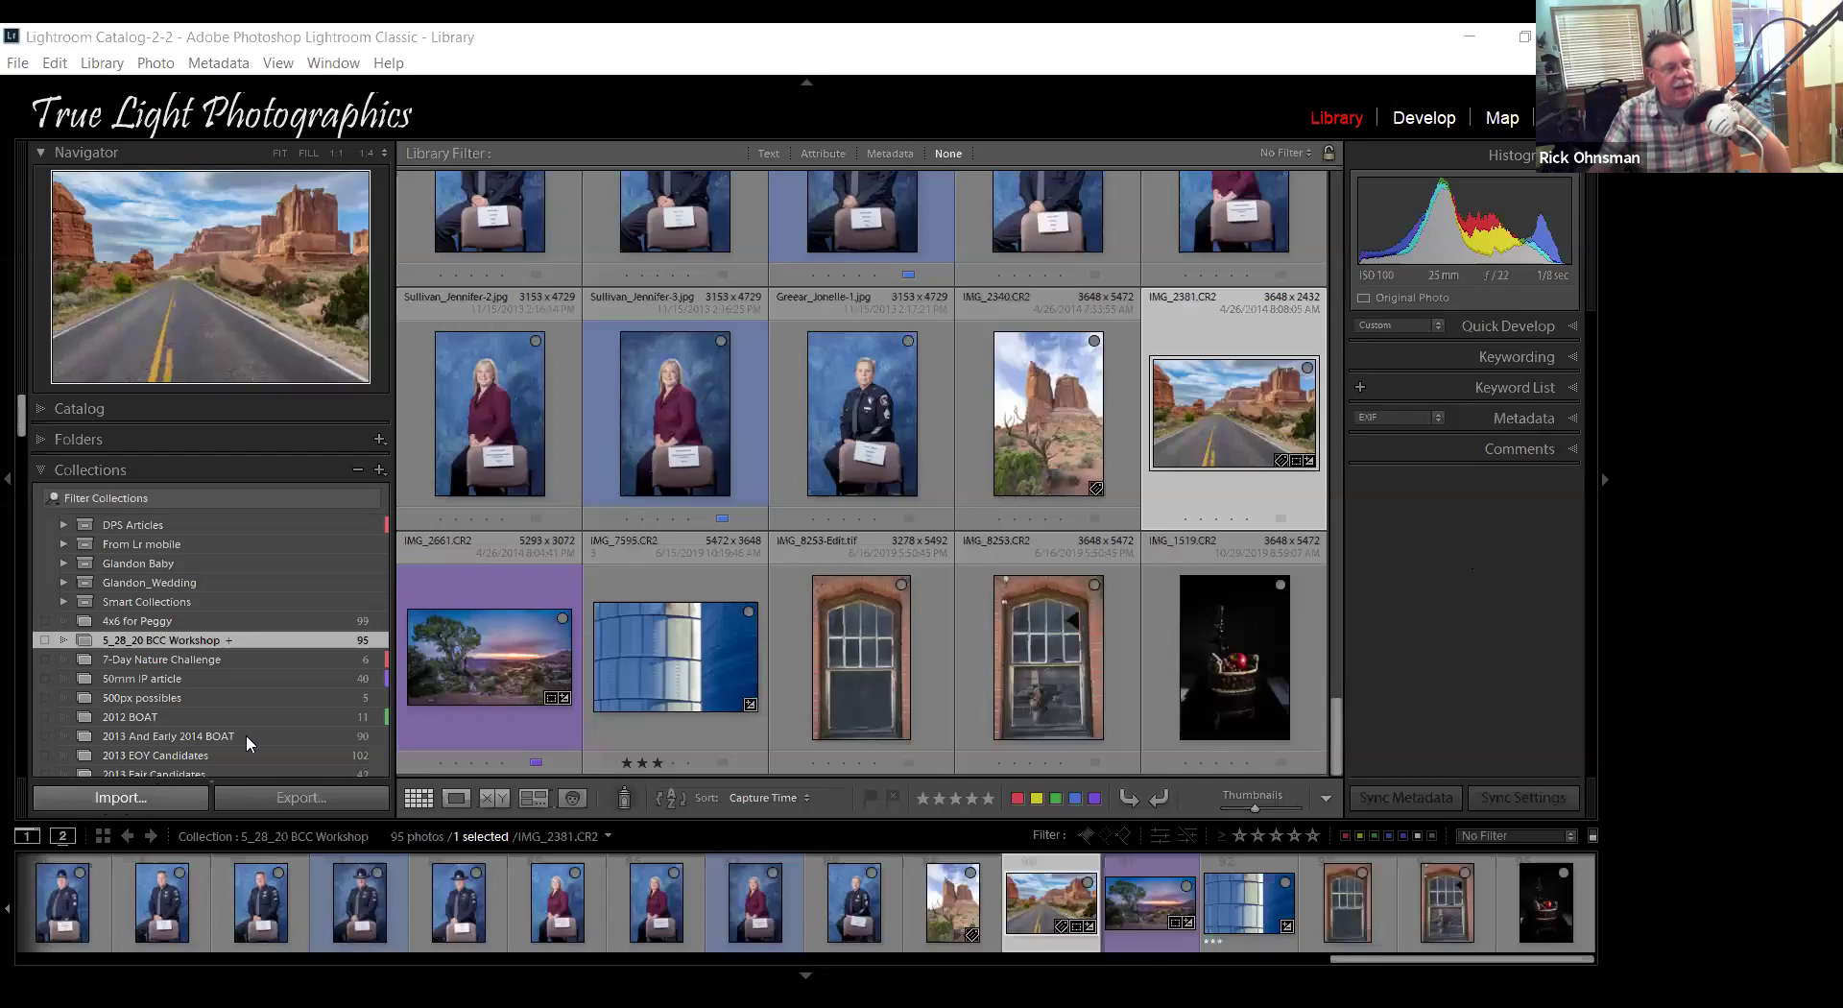
Start an import and choose the Rawfiles folder inside BCC Workshop 5_28_20 on USB Drive (H:) as the source.
{"action": "left_click", "coordinate": [138, 799]}
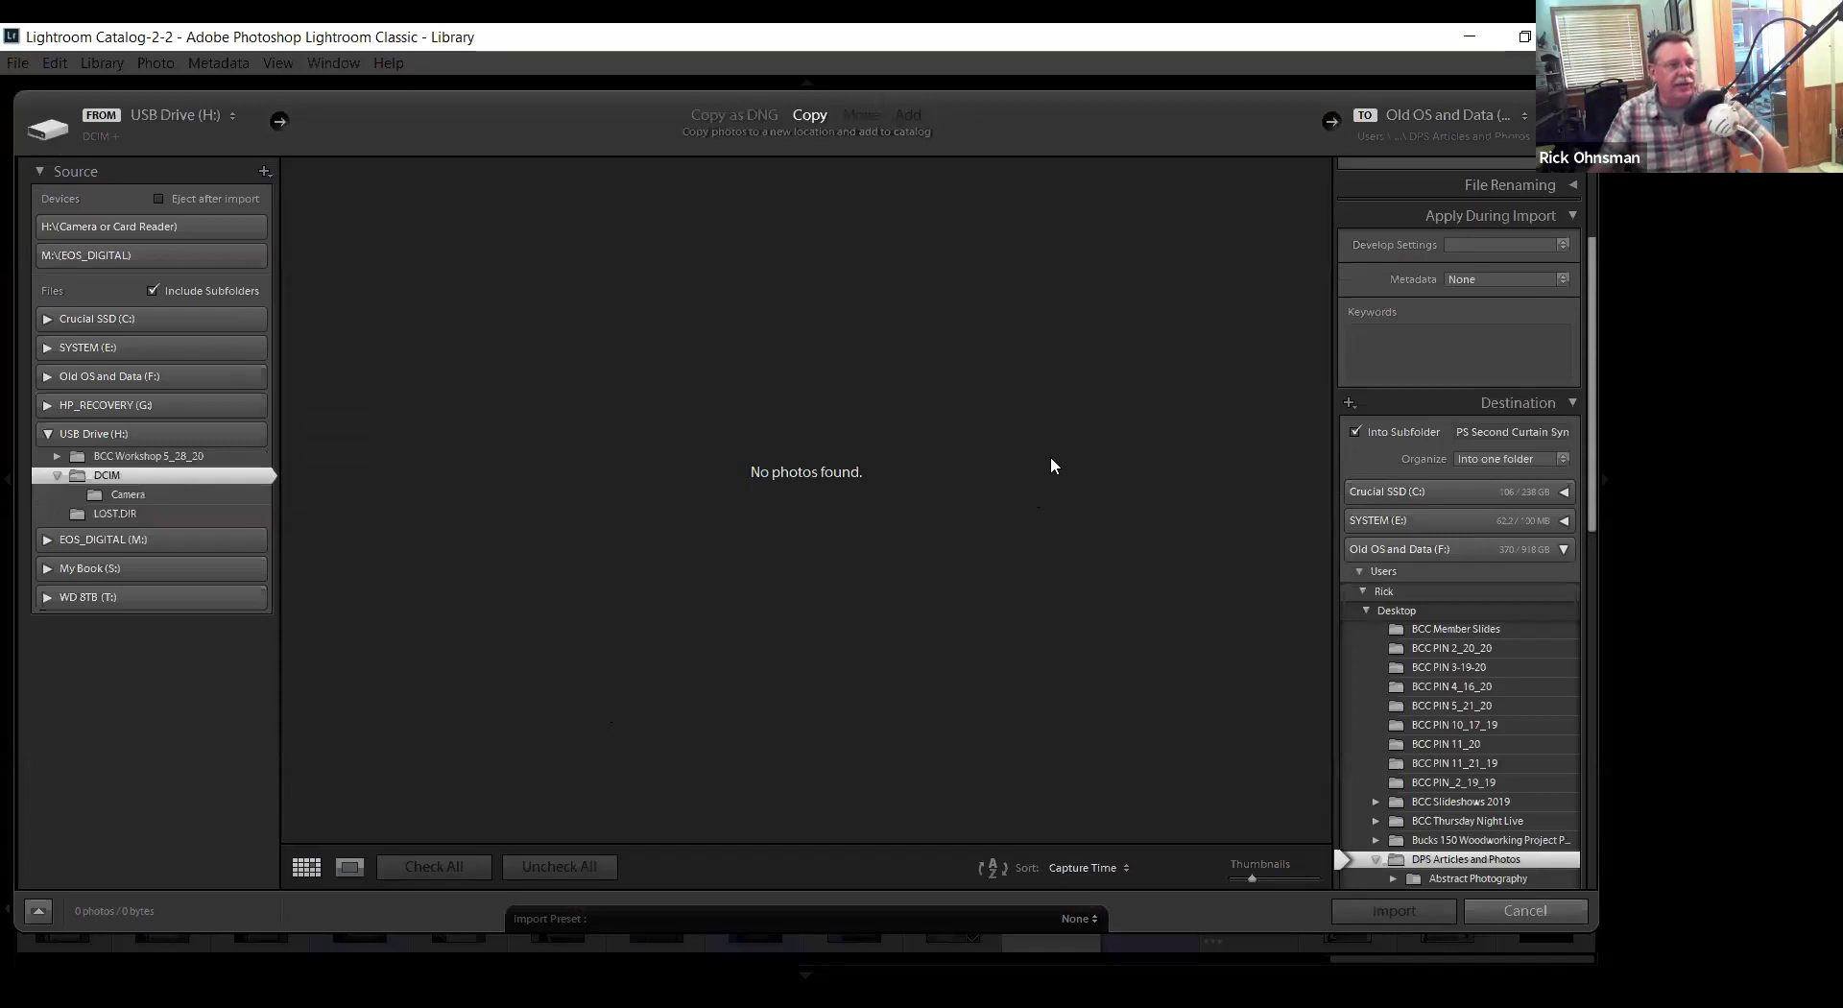
{"action": "left_click", "coordinate": [58, 457]}
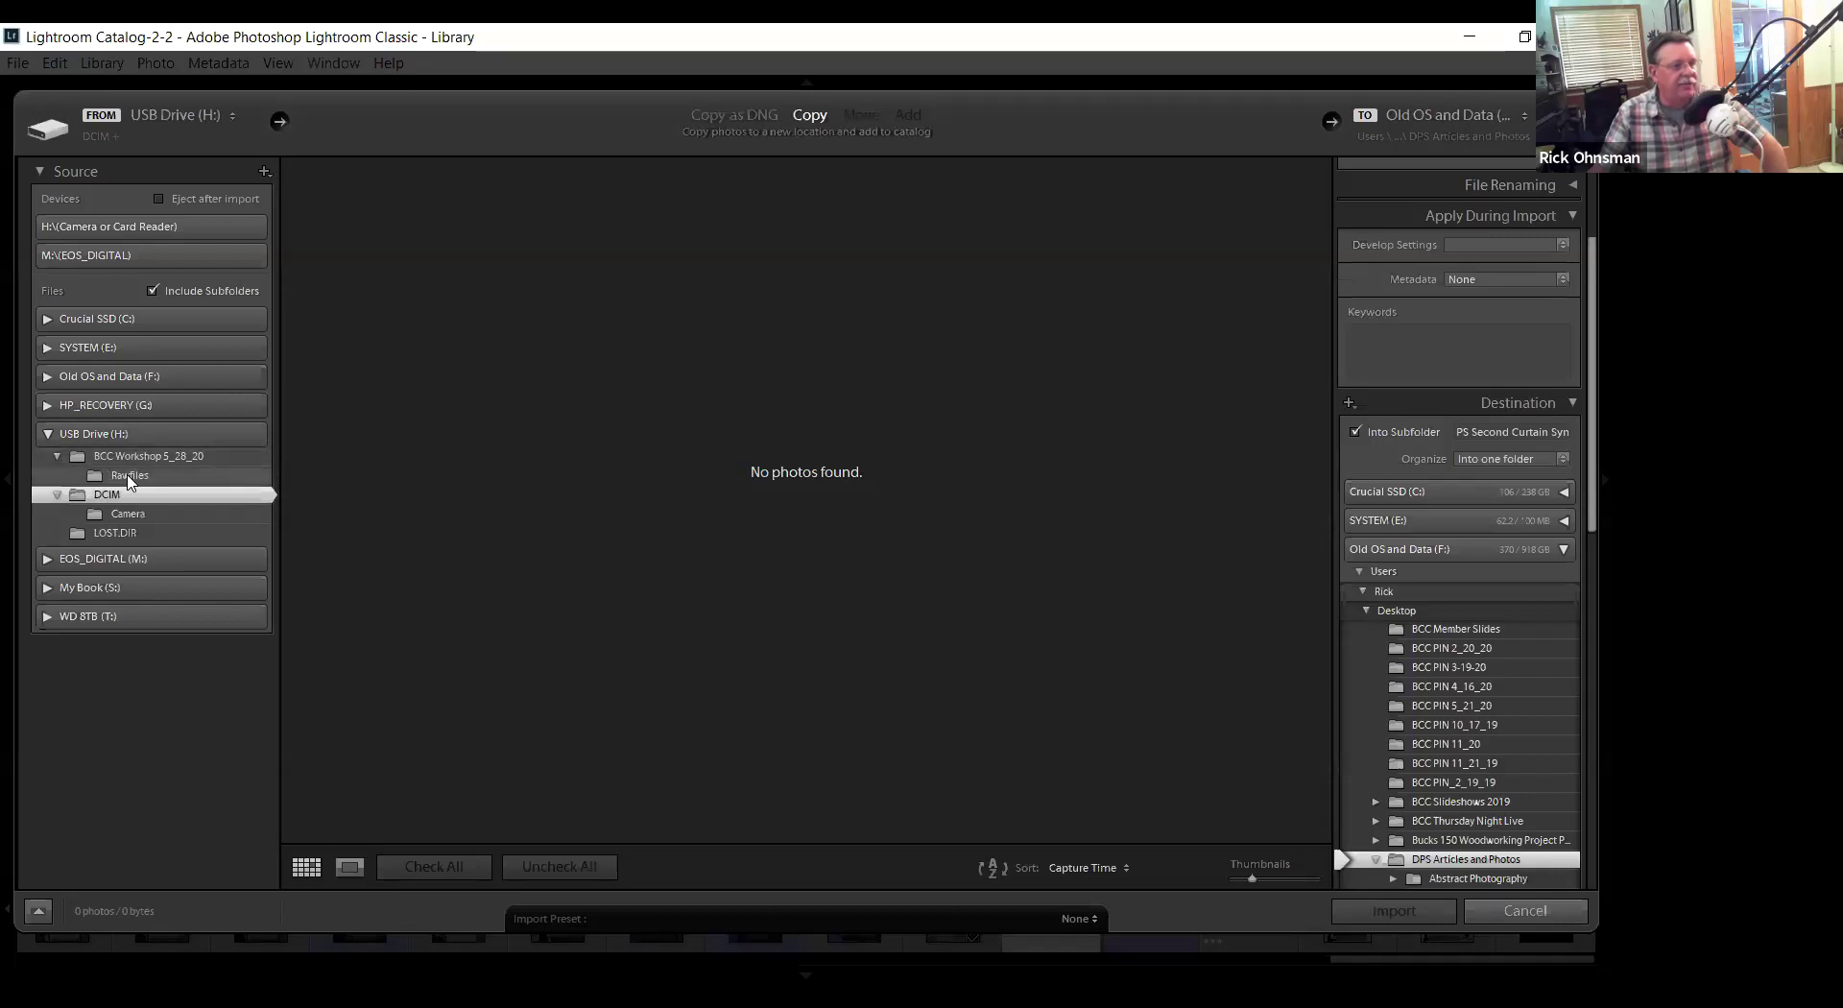
{"action": "left_click", "coordinate": [128, 476]}
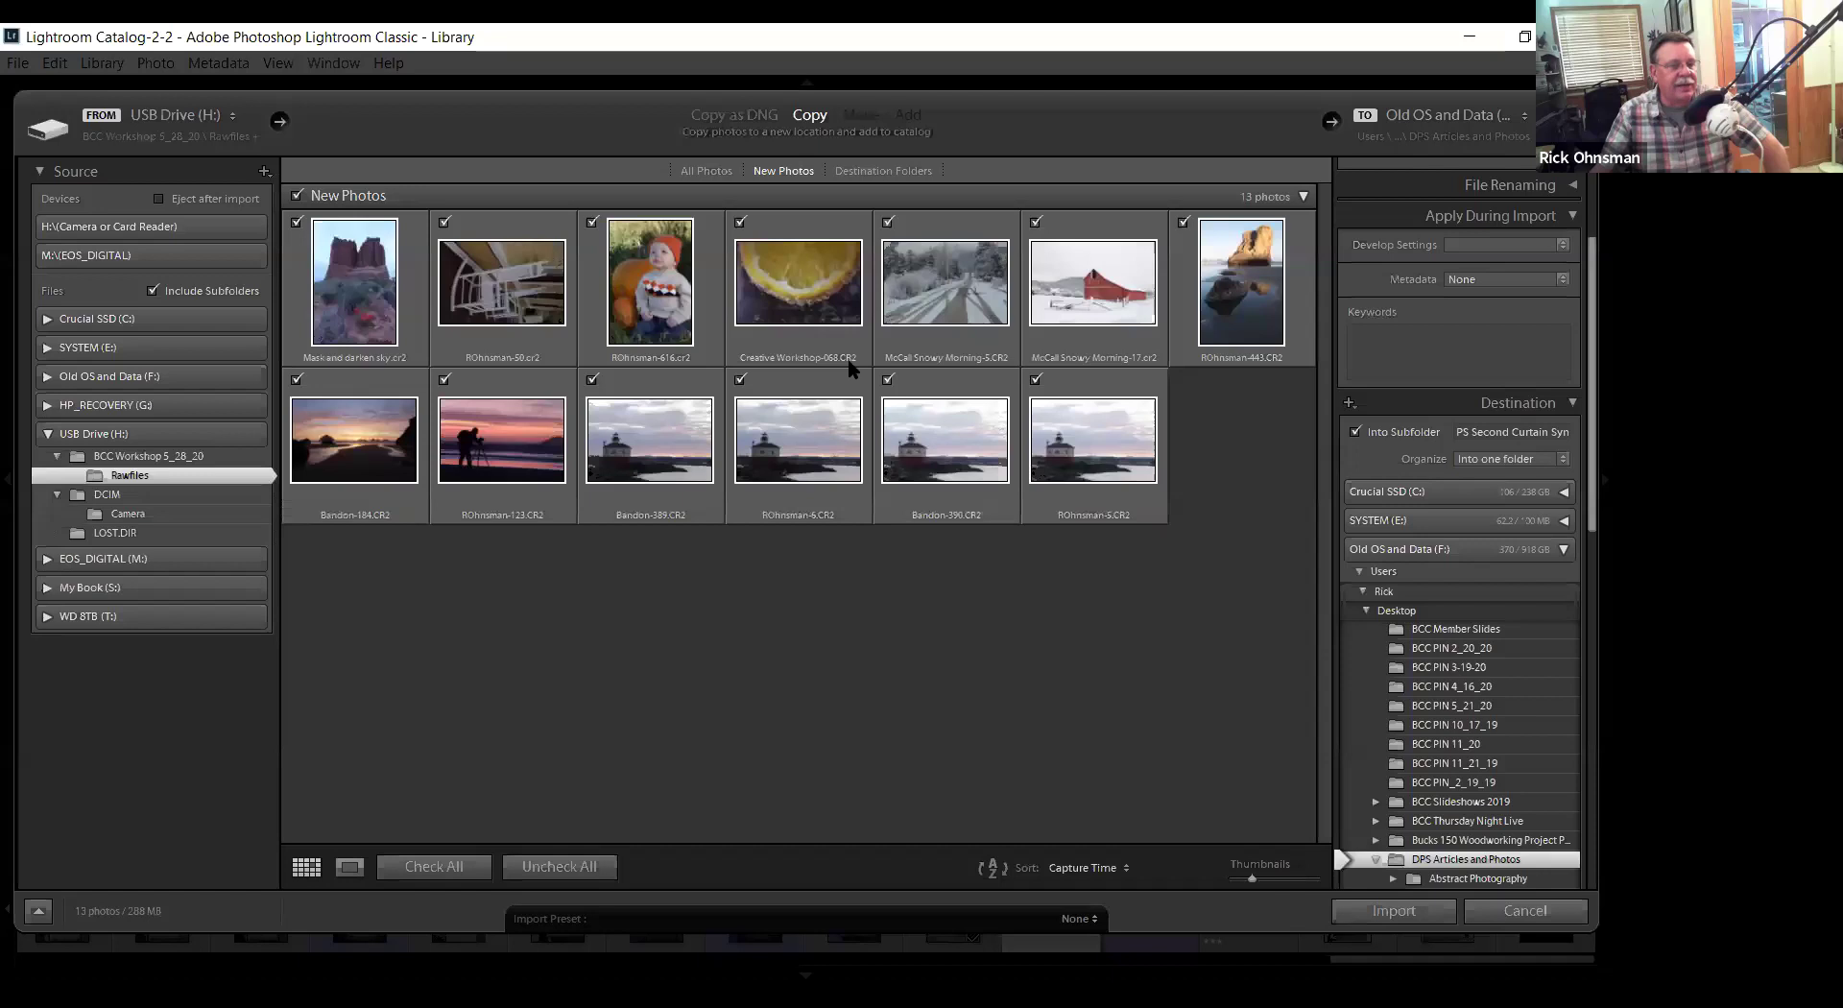
{"action": "mouse_move", "coordinate": [848, 368]}
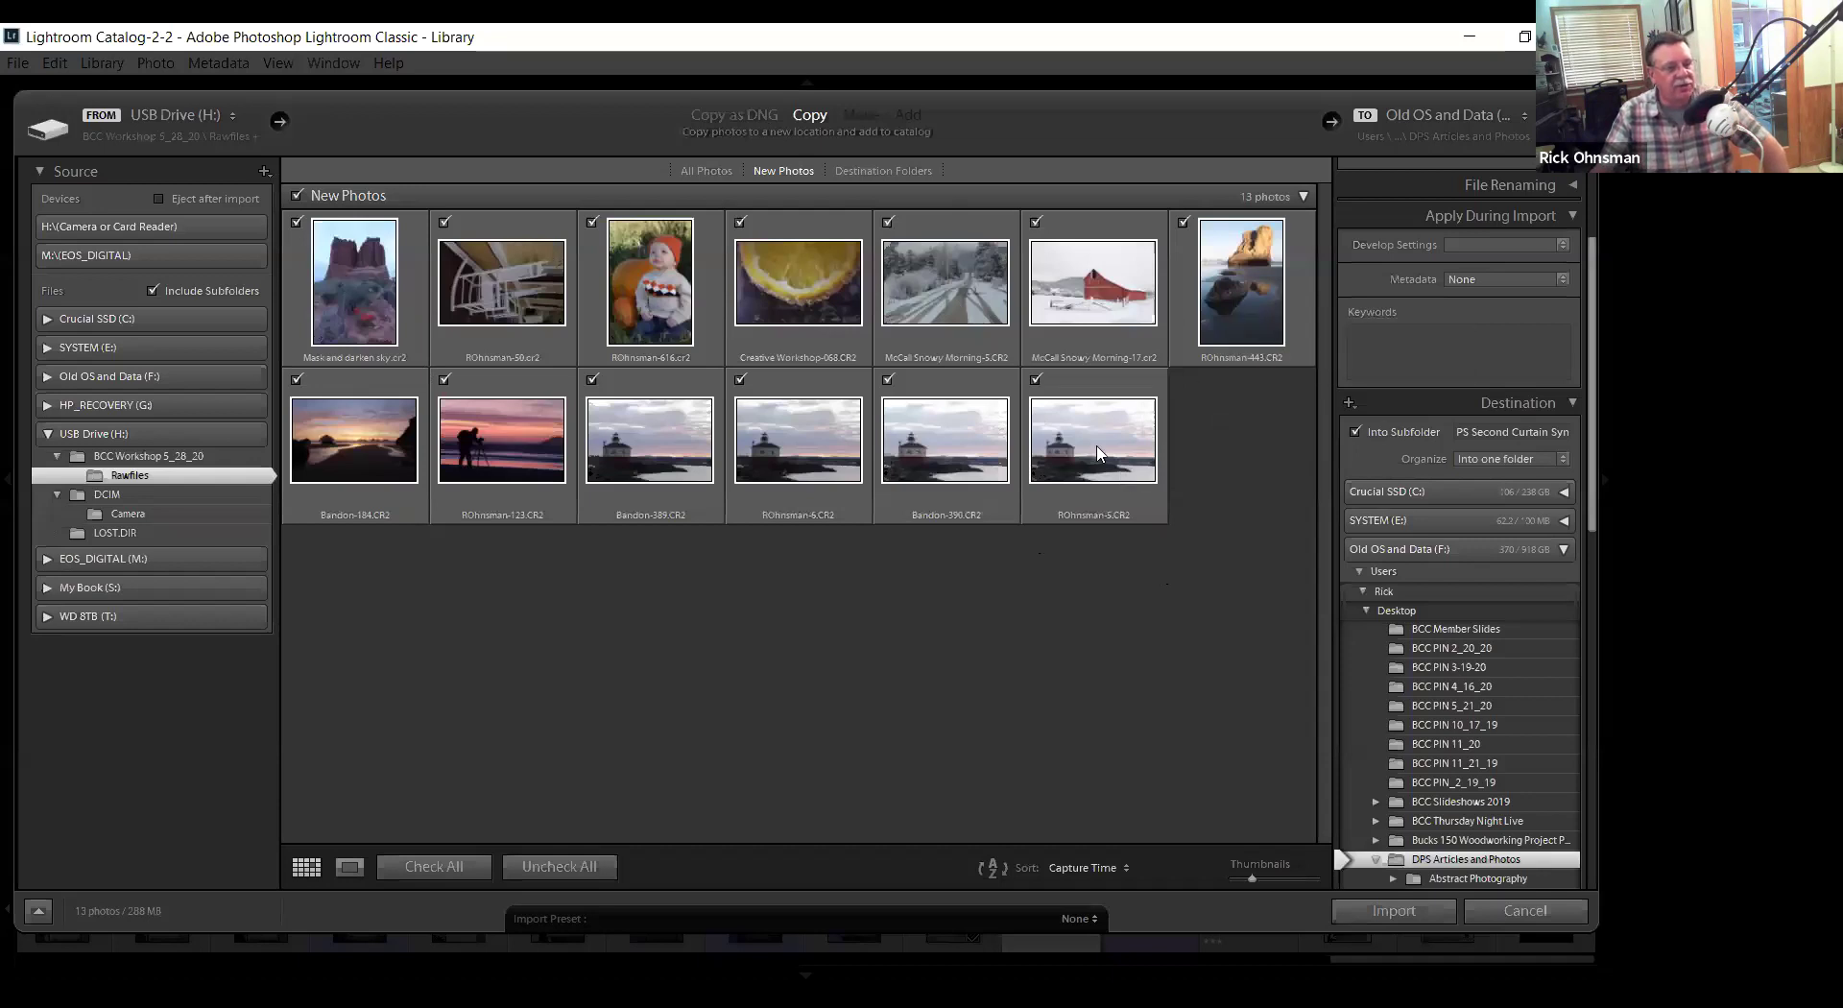
{"action": "mouse_move", "coordinate": [1099, 453]}
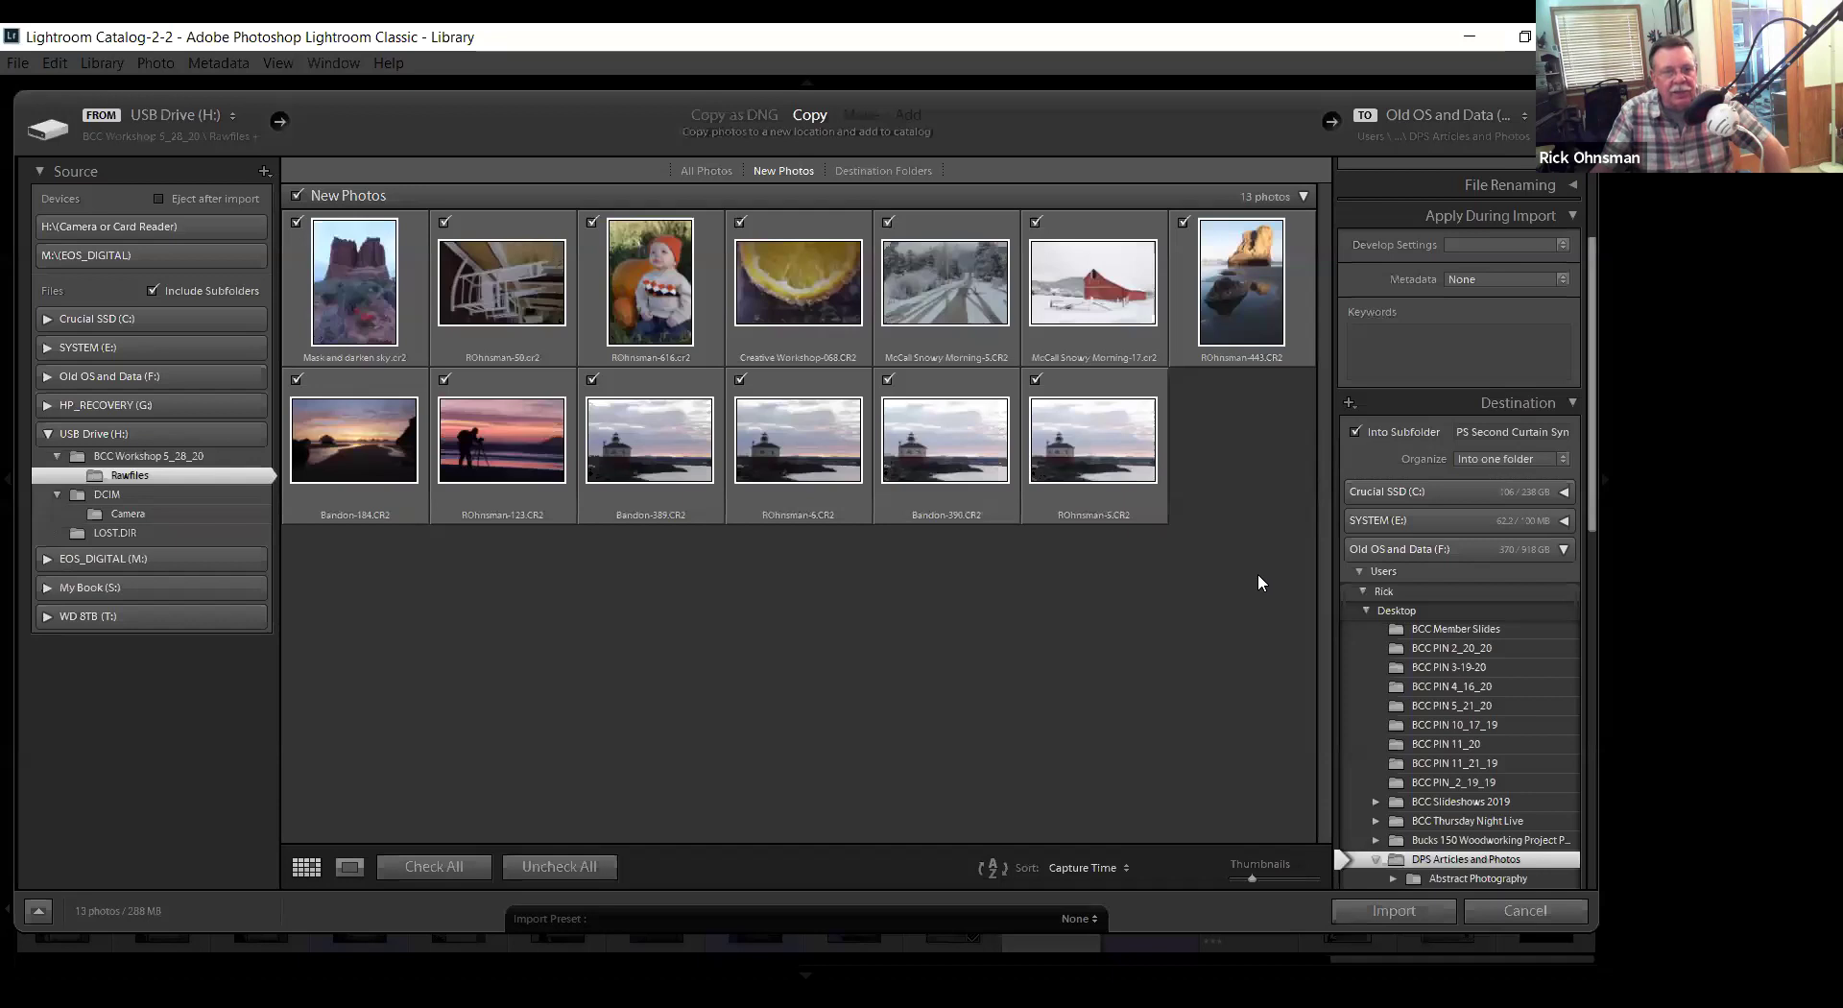
Include suspected duplicates to review the full set of source photos, and set them to be excluded from the import again.
{"action": "scroll", "coordinate": [1510, 535], "scroll_direction": "up", "scroll_amount": 3}
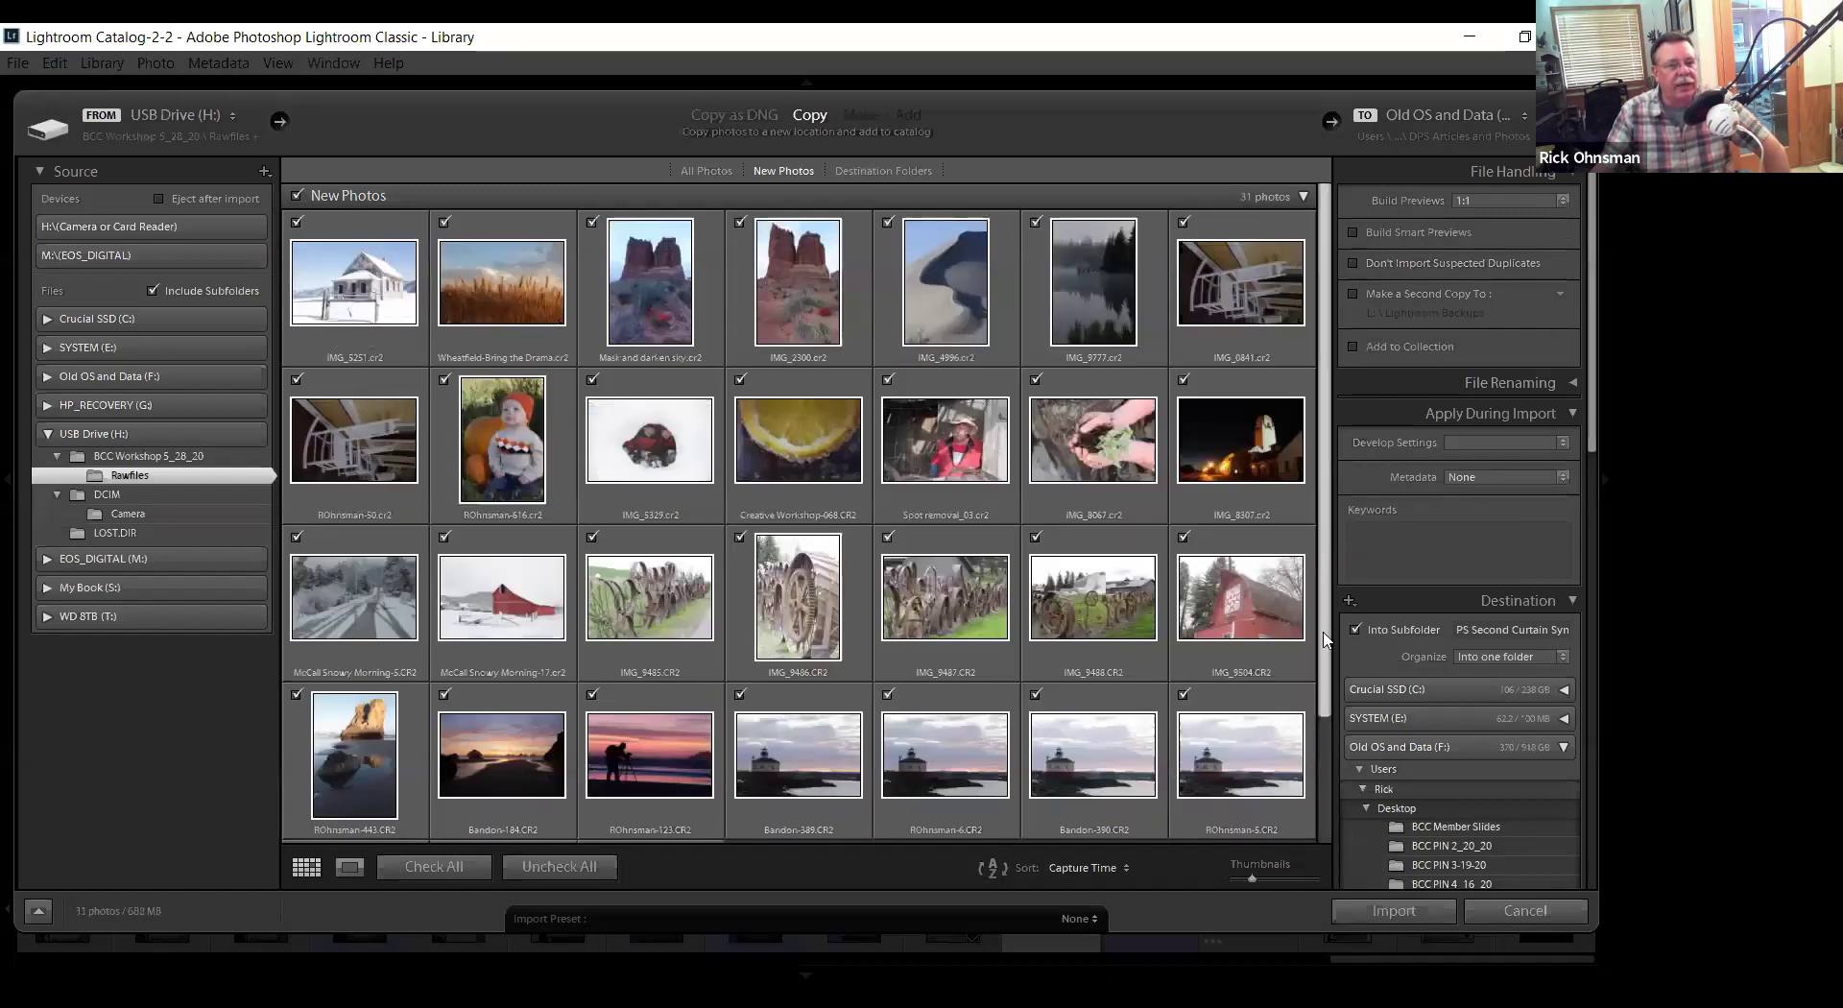
{"action": "scroll", "coordinate": [1325, 640], "scroll_direction": "down", "scroll_amount": 2}
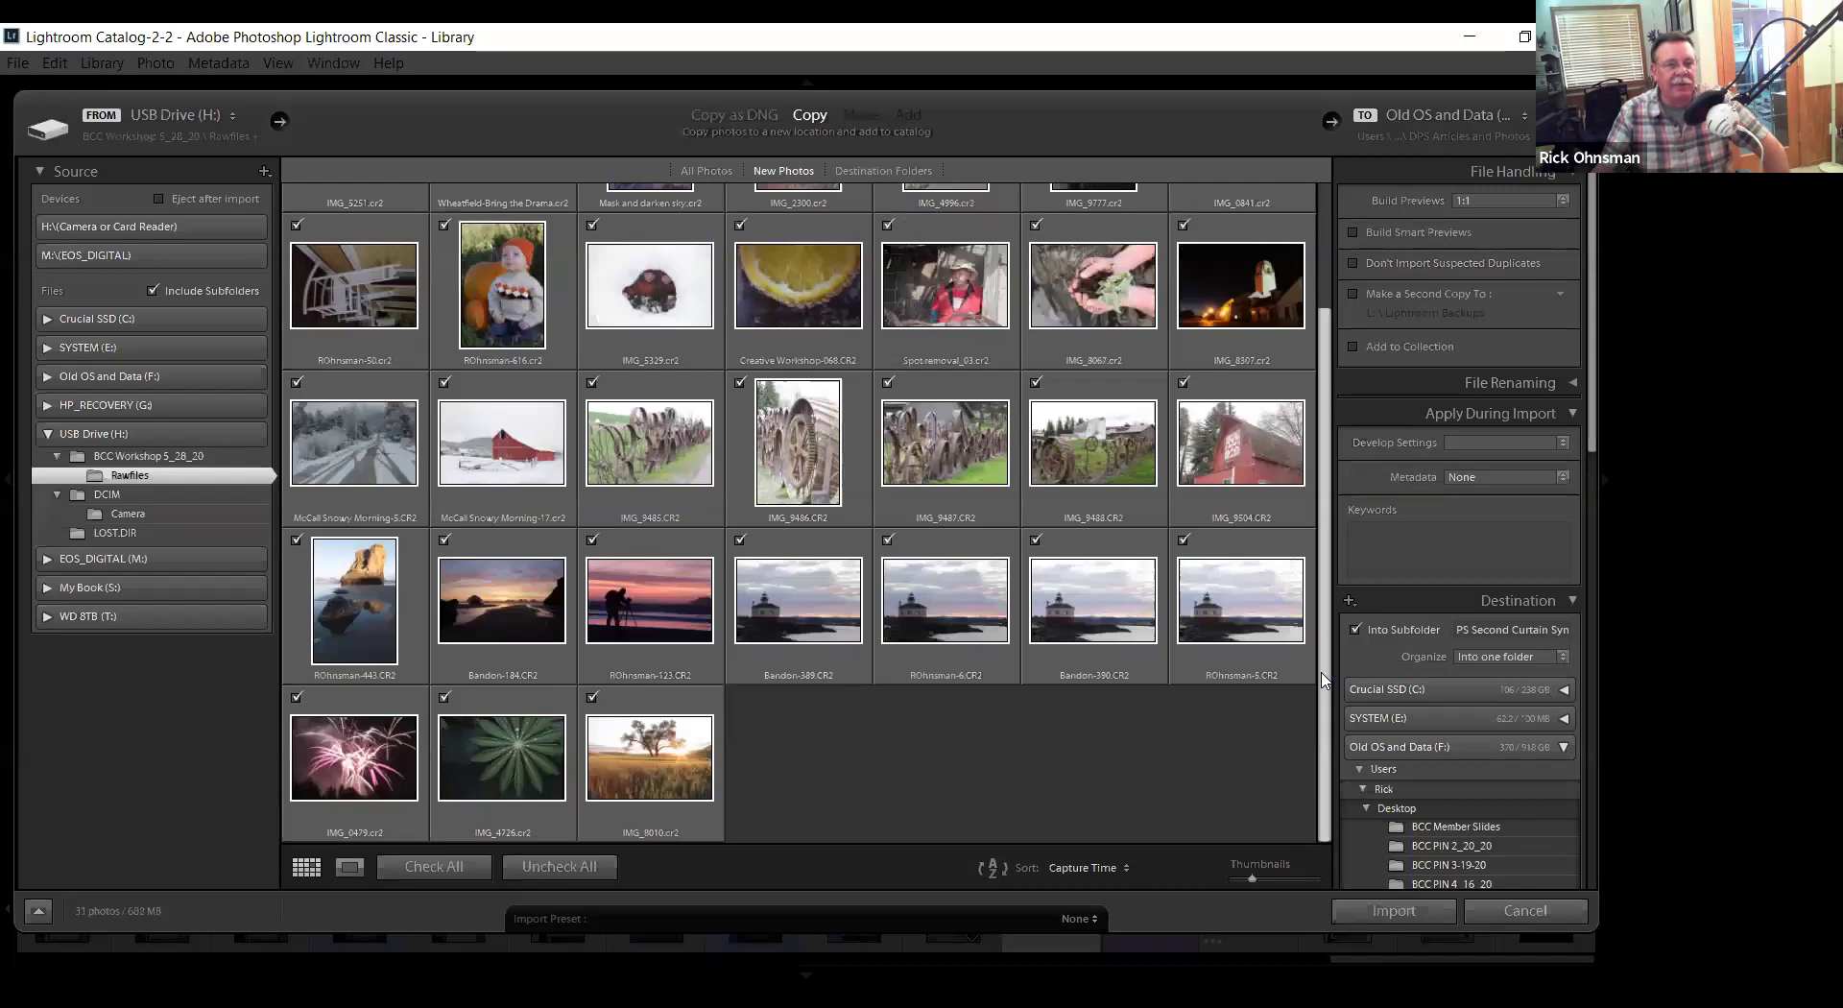
{"action": "scroll", "coordinate": [1330, 331], "scroll_direction": "up", "scroll_amount": 2}
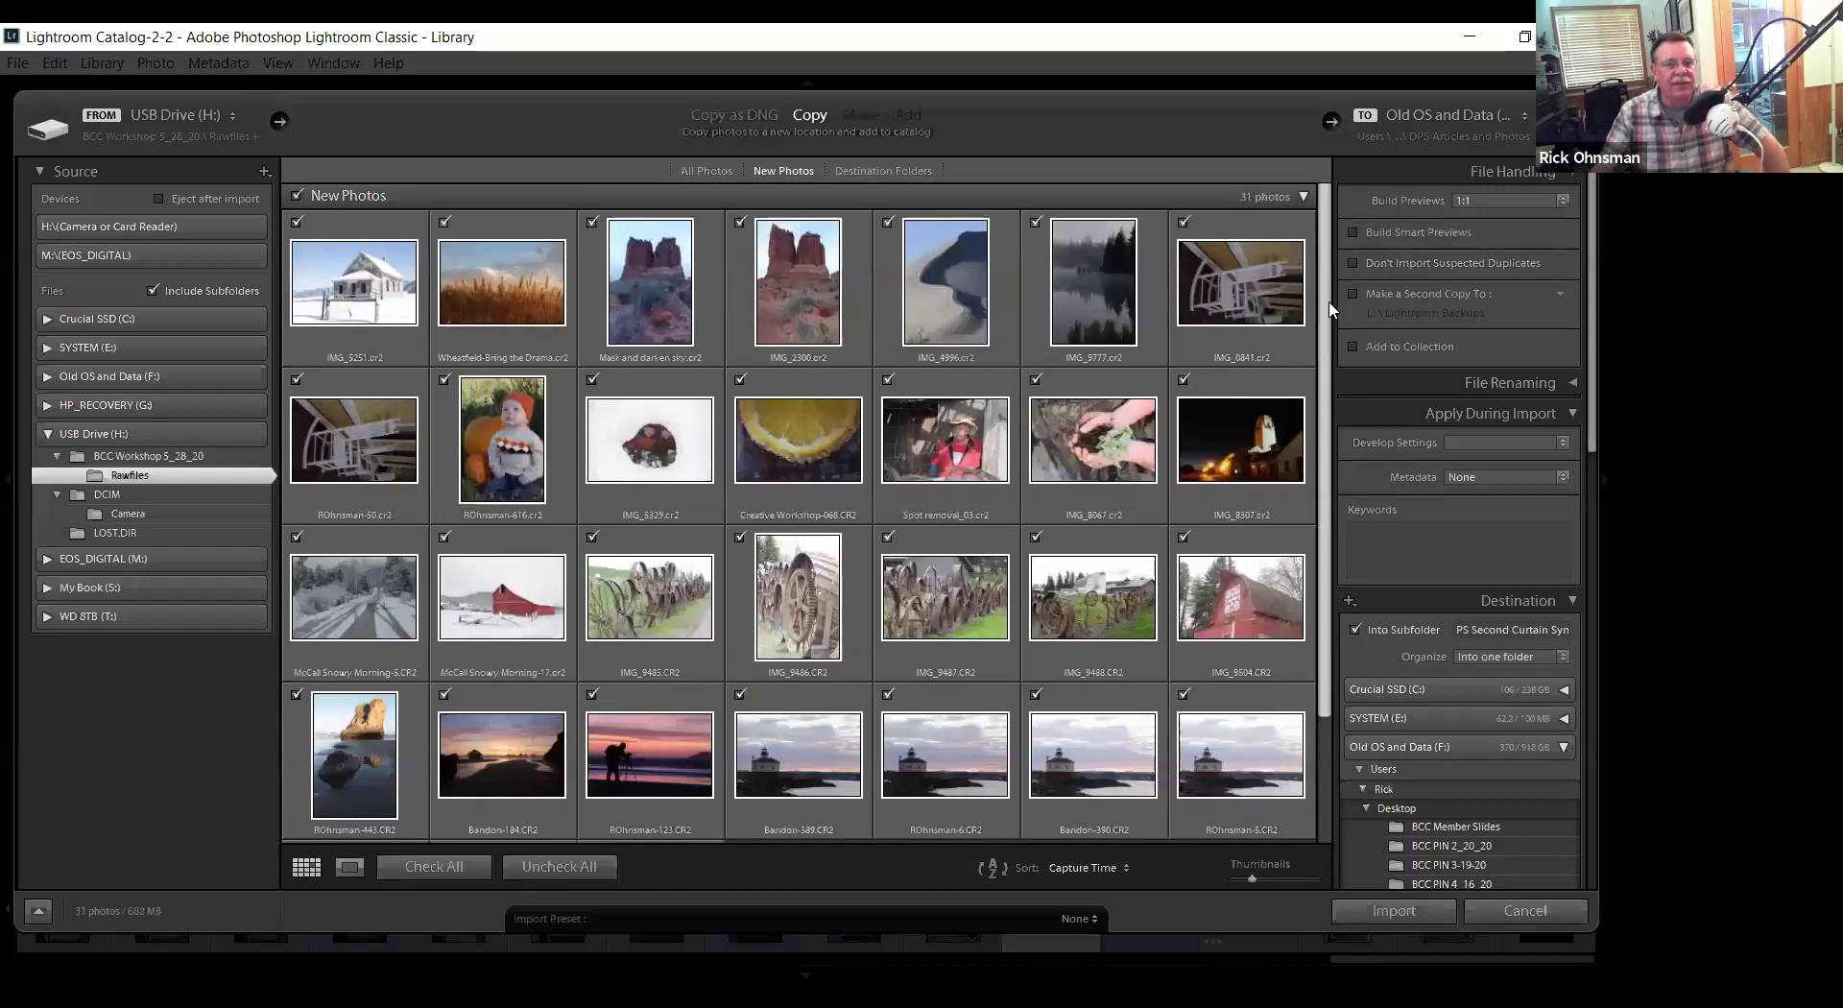
{"action": "left_click", "coordinate": [1348, 260]}
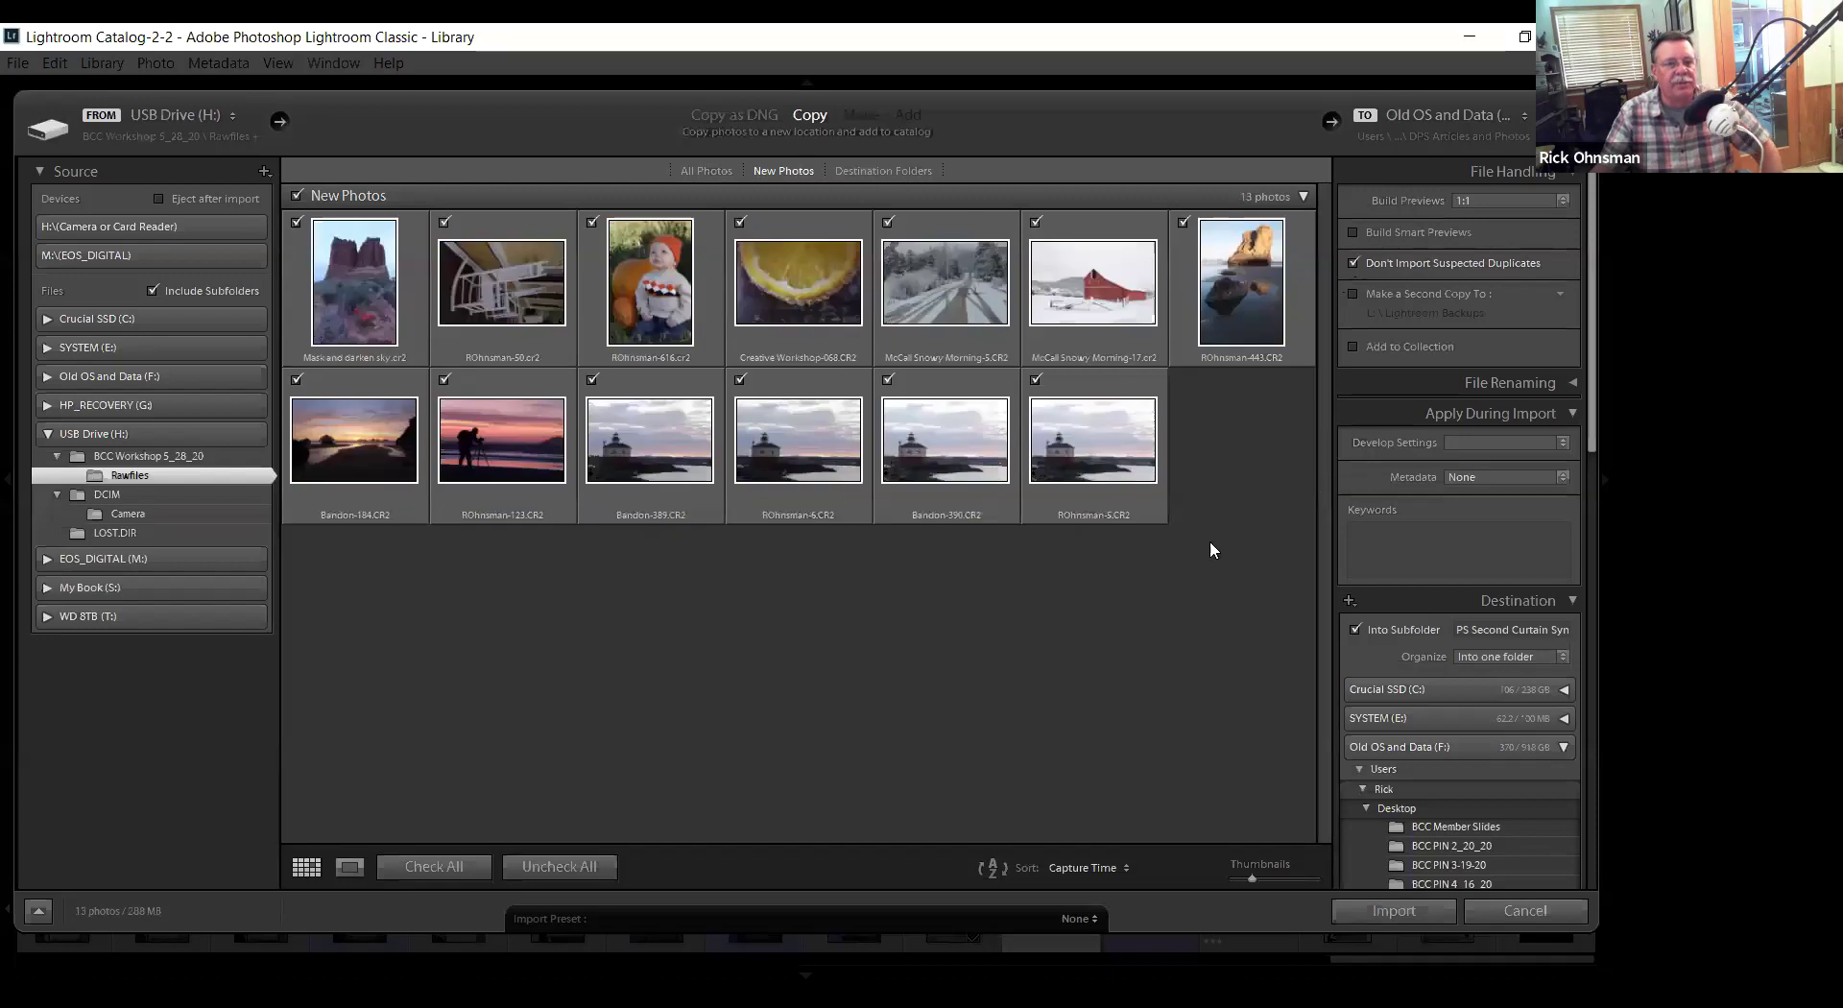
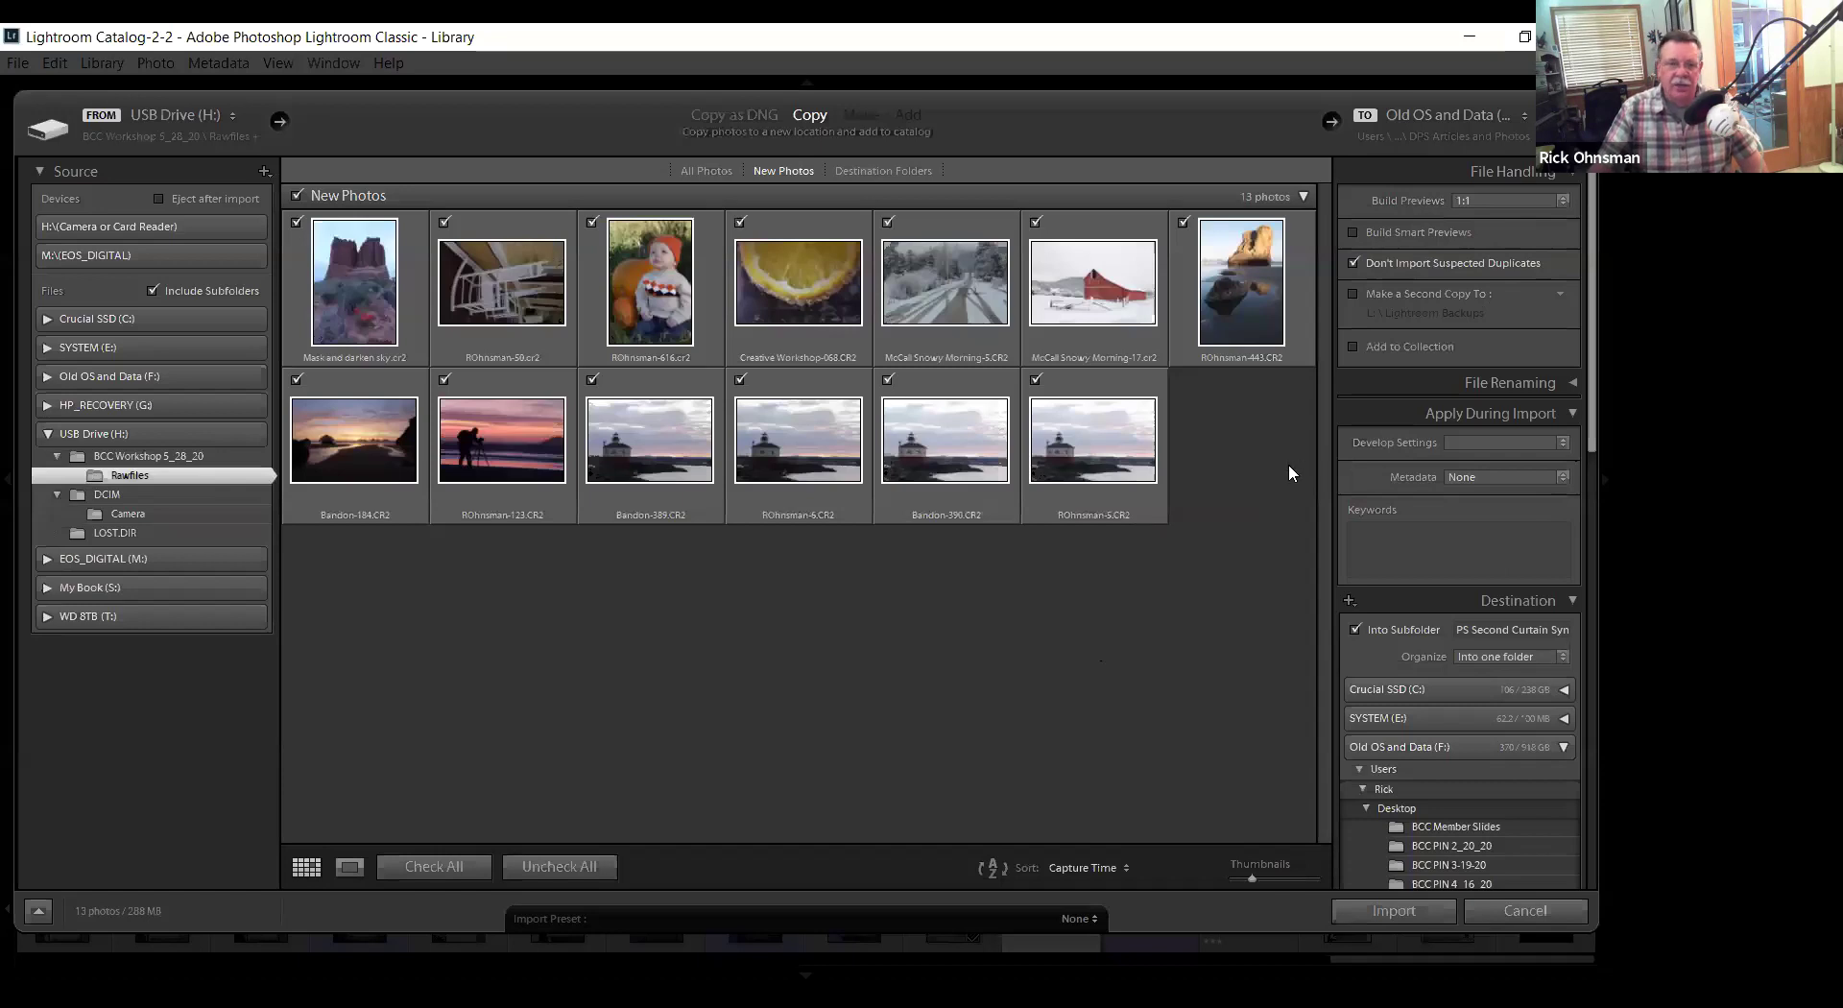
Set the import destination to the Photos folder on the WD 8TB (T:) drive.
{"action": "left_click", "coordinate": [1570, 413]}
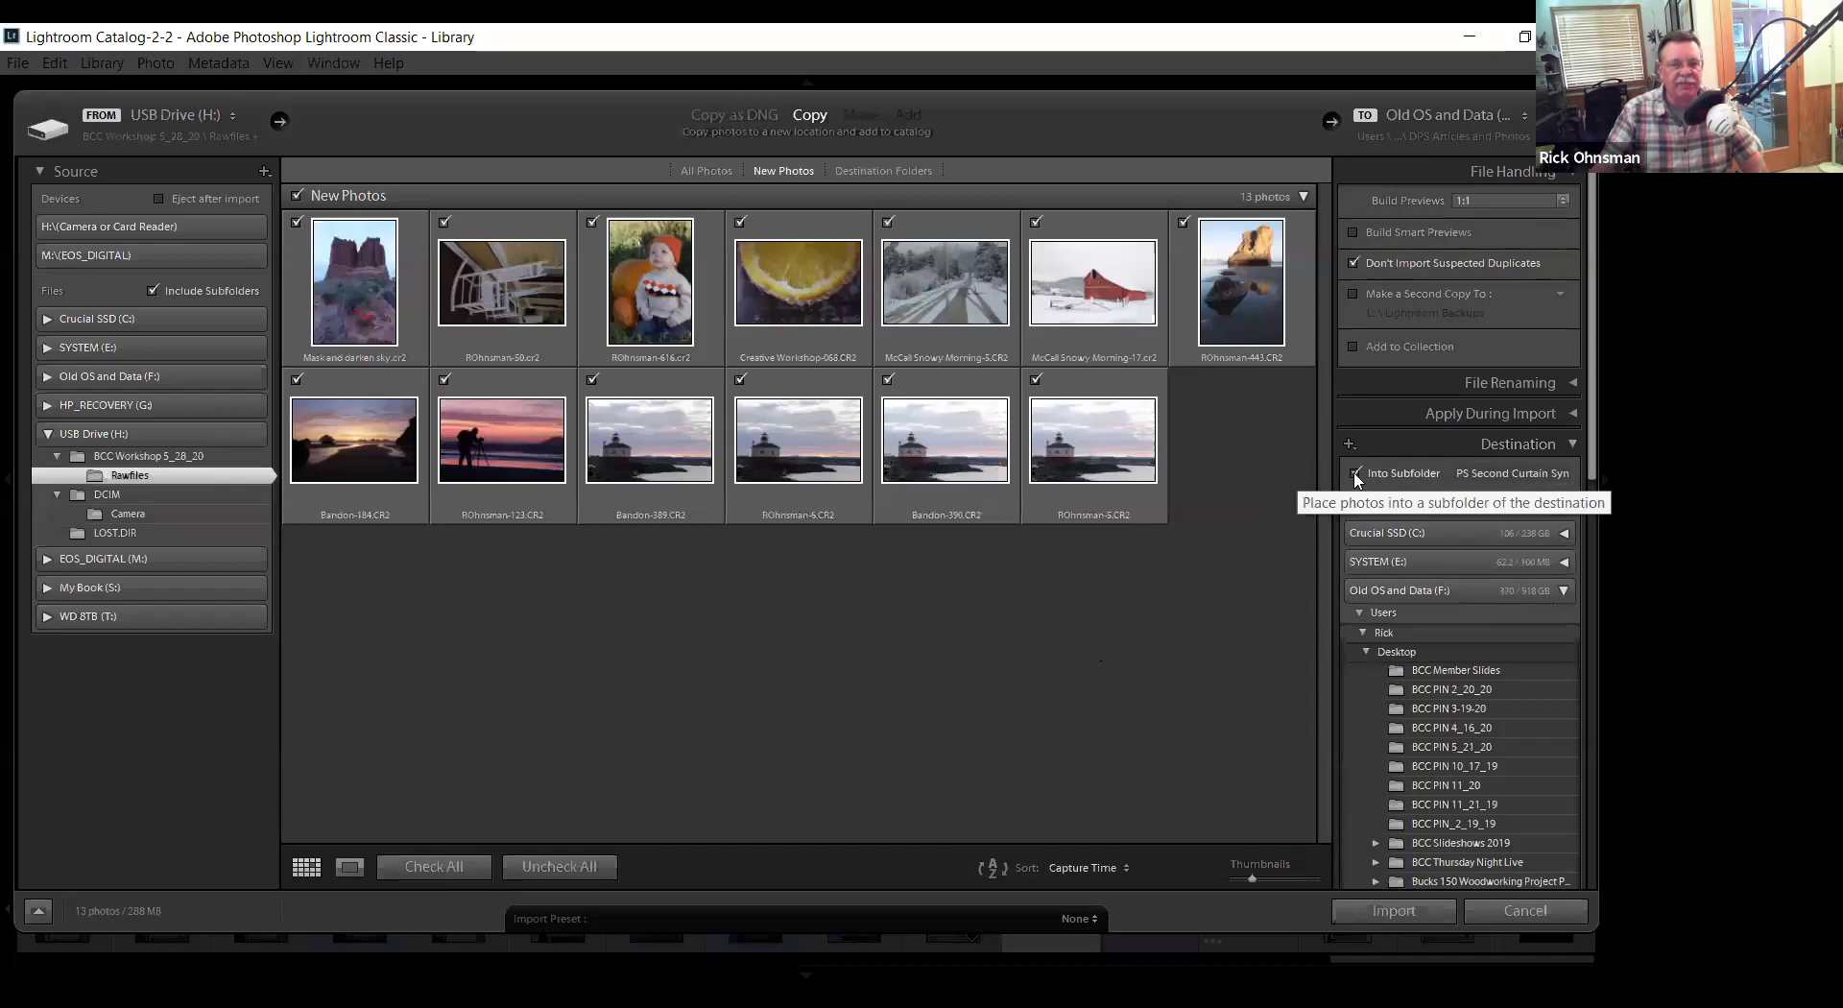
{"action": "left_click", "coordinate": [1564, 591]}
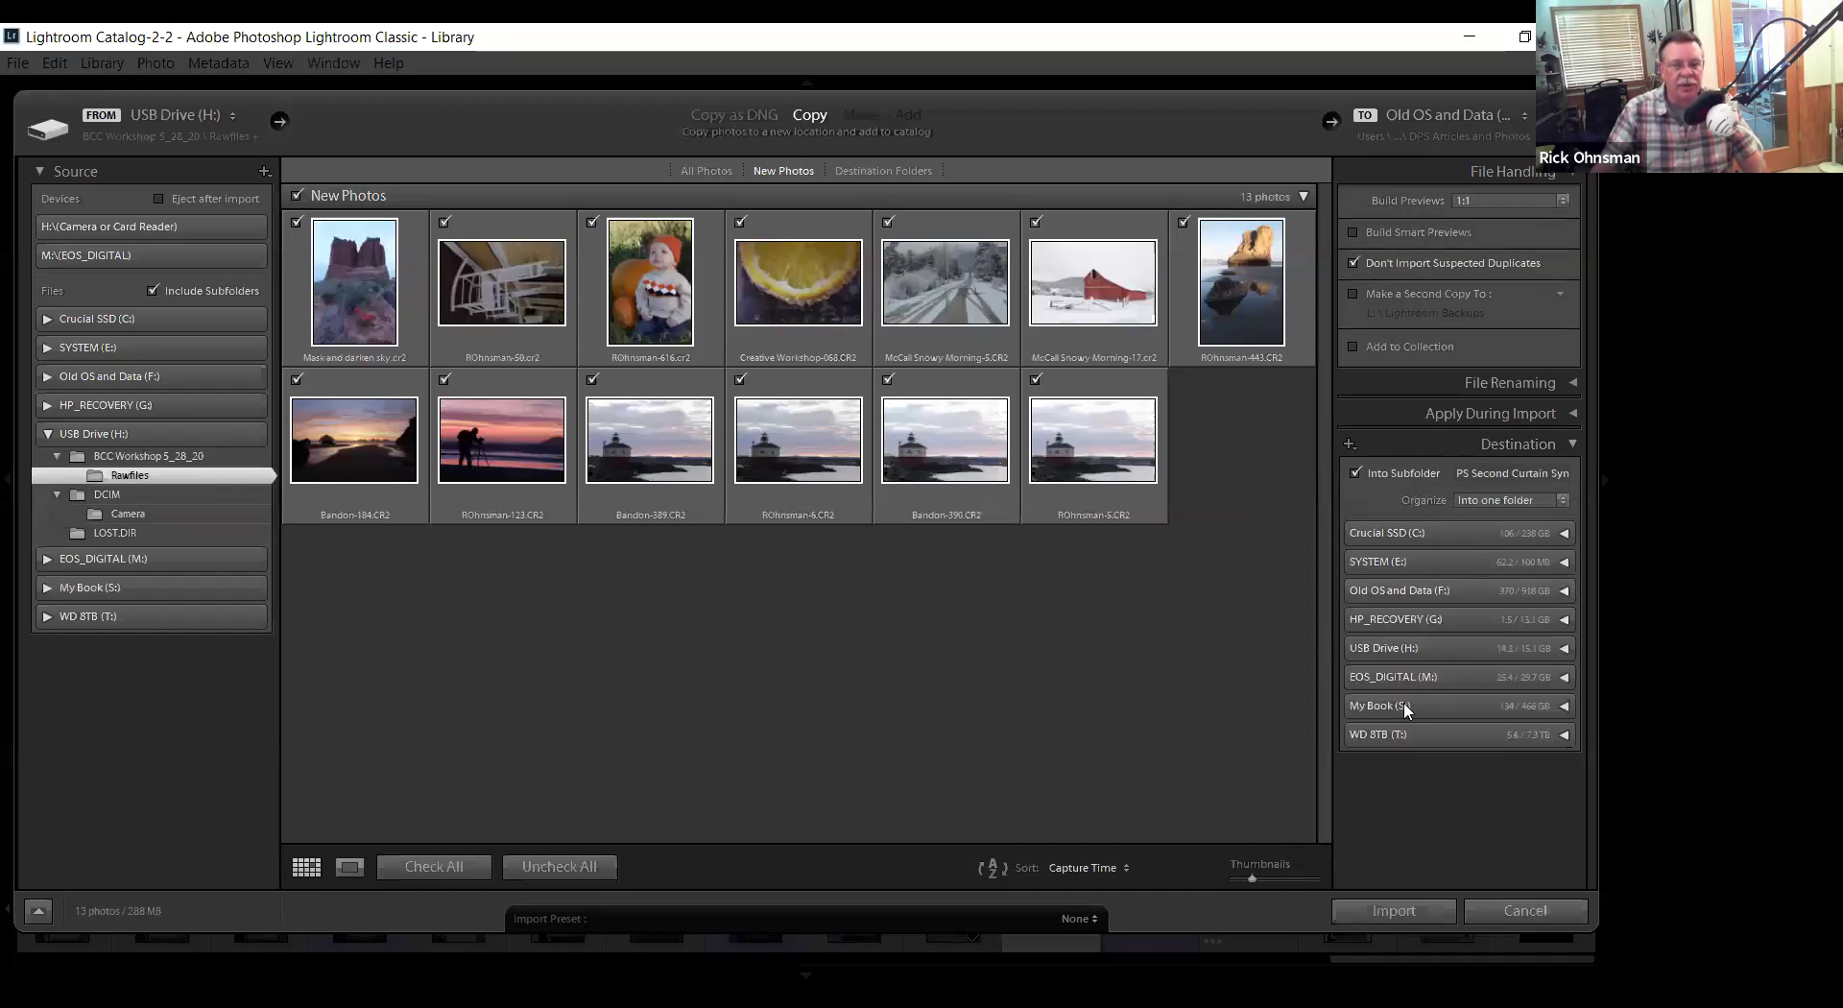
{"action": "left_click", "coordinate": [1565, 735]}
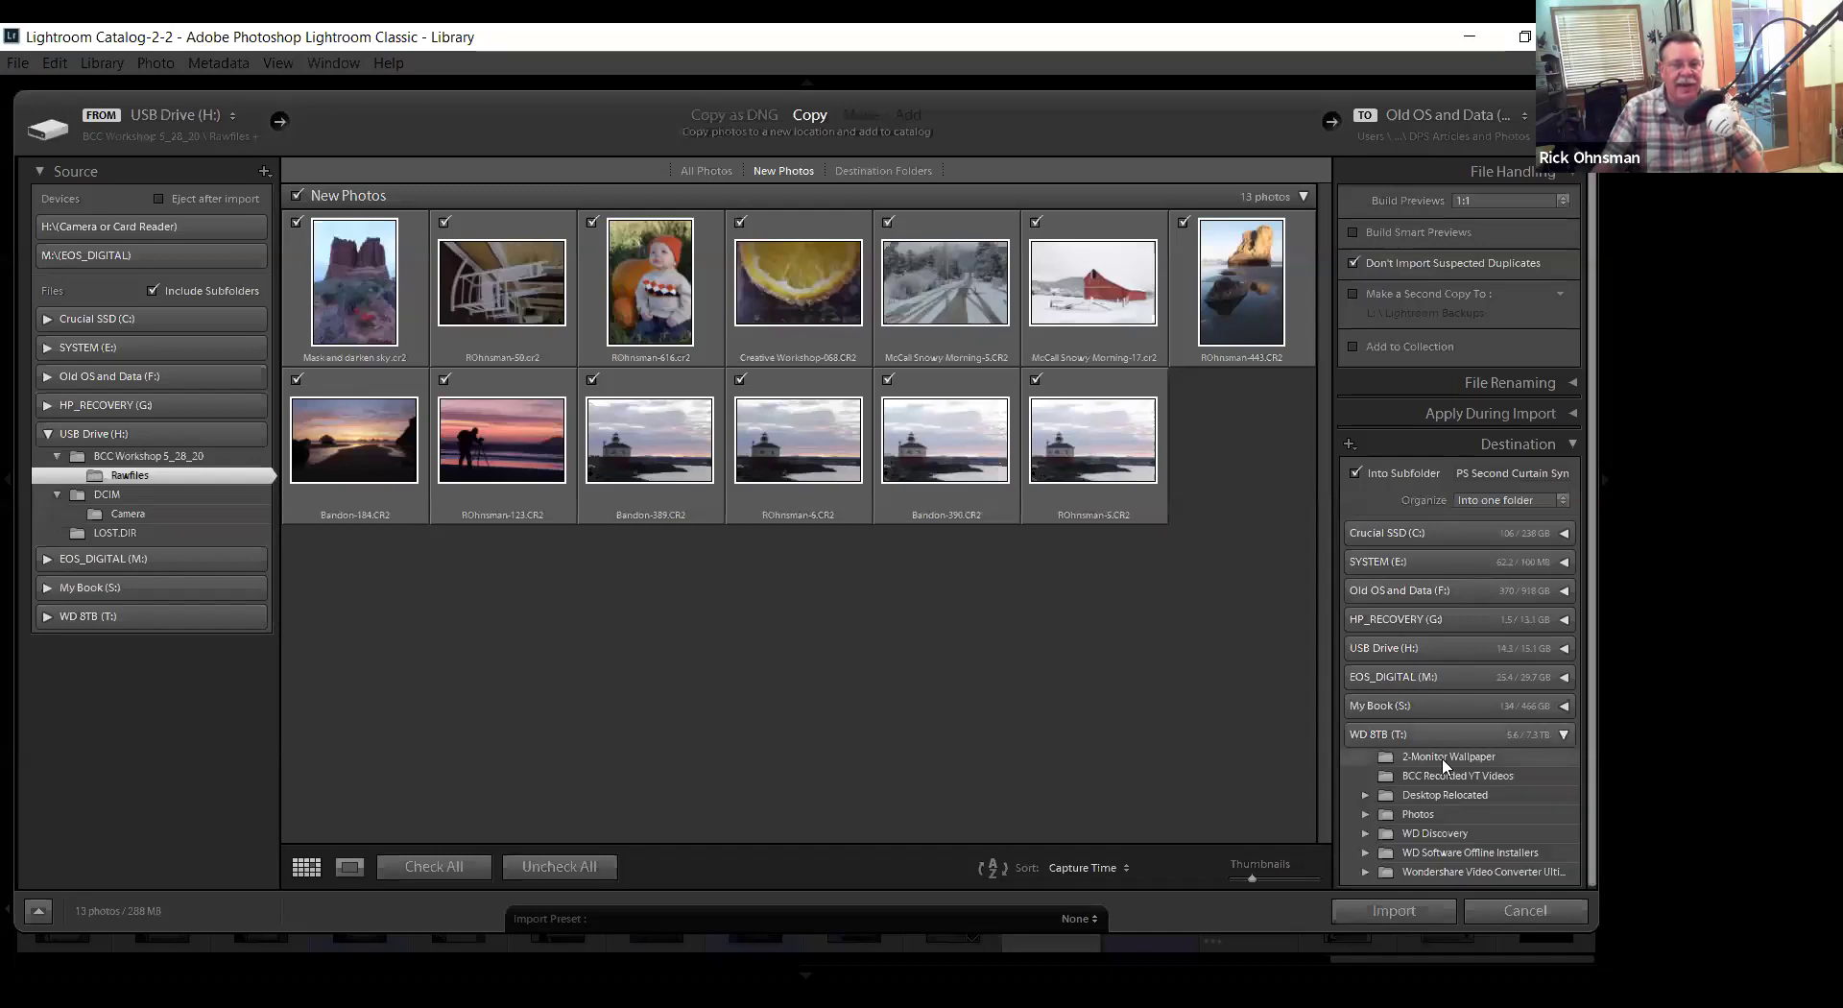
{"action": "left_click", "coordinate": [1365, 814]}
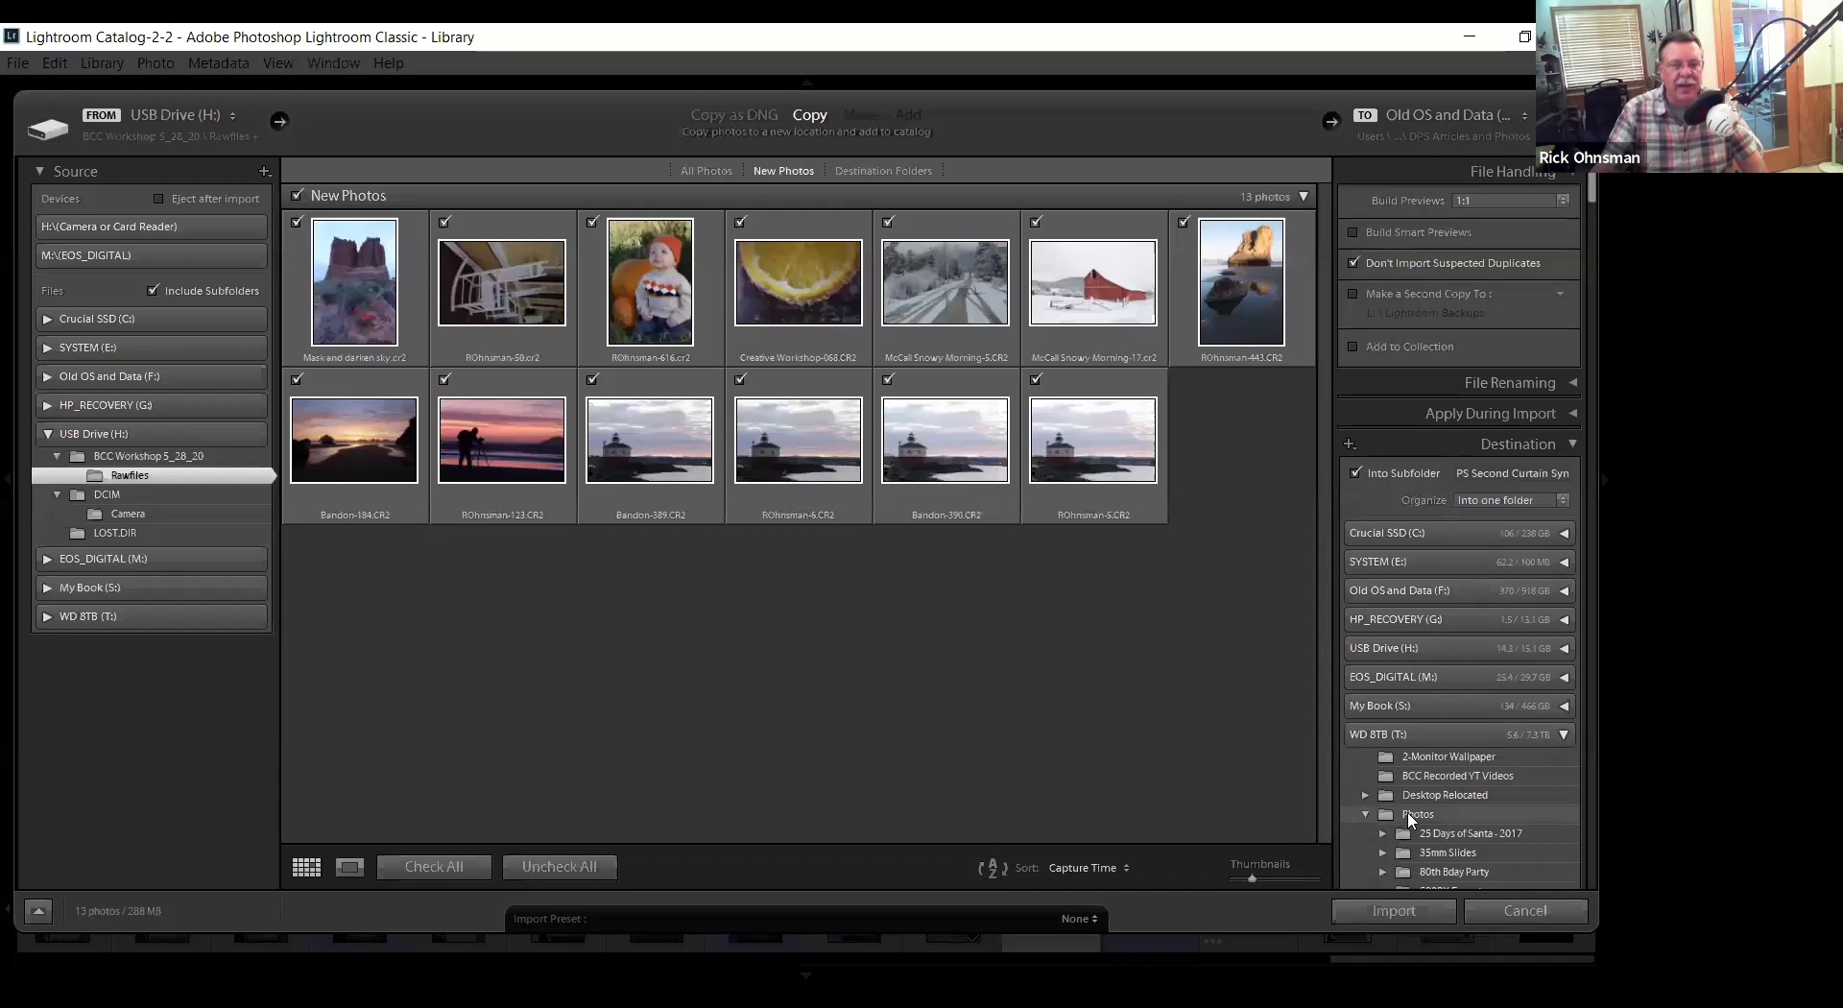
{"action": "left_click", "coordinate": [1438, 812]}
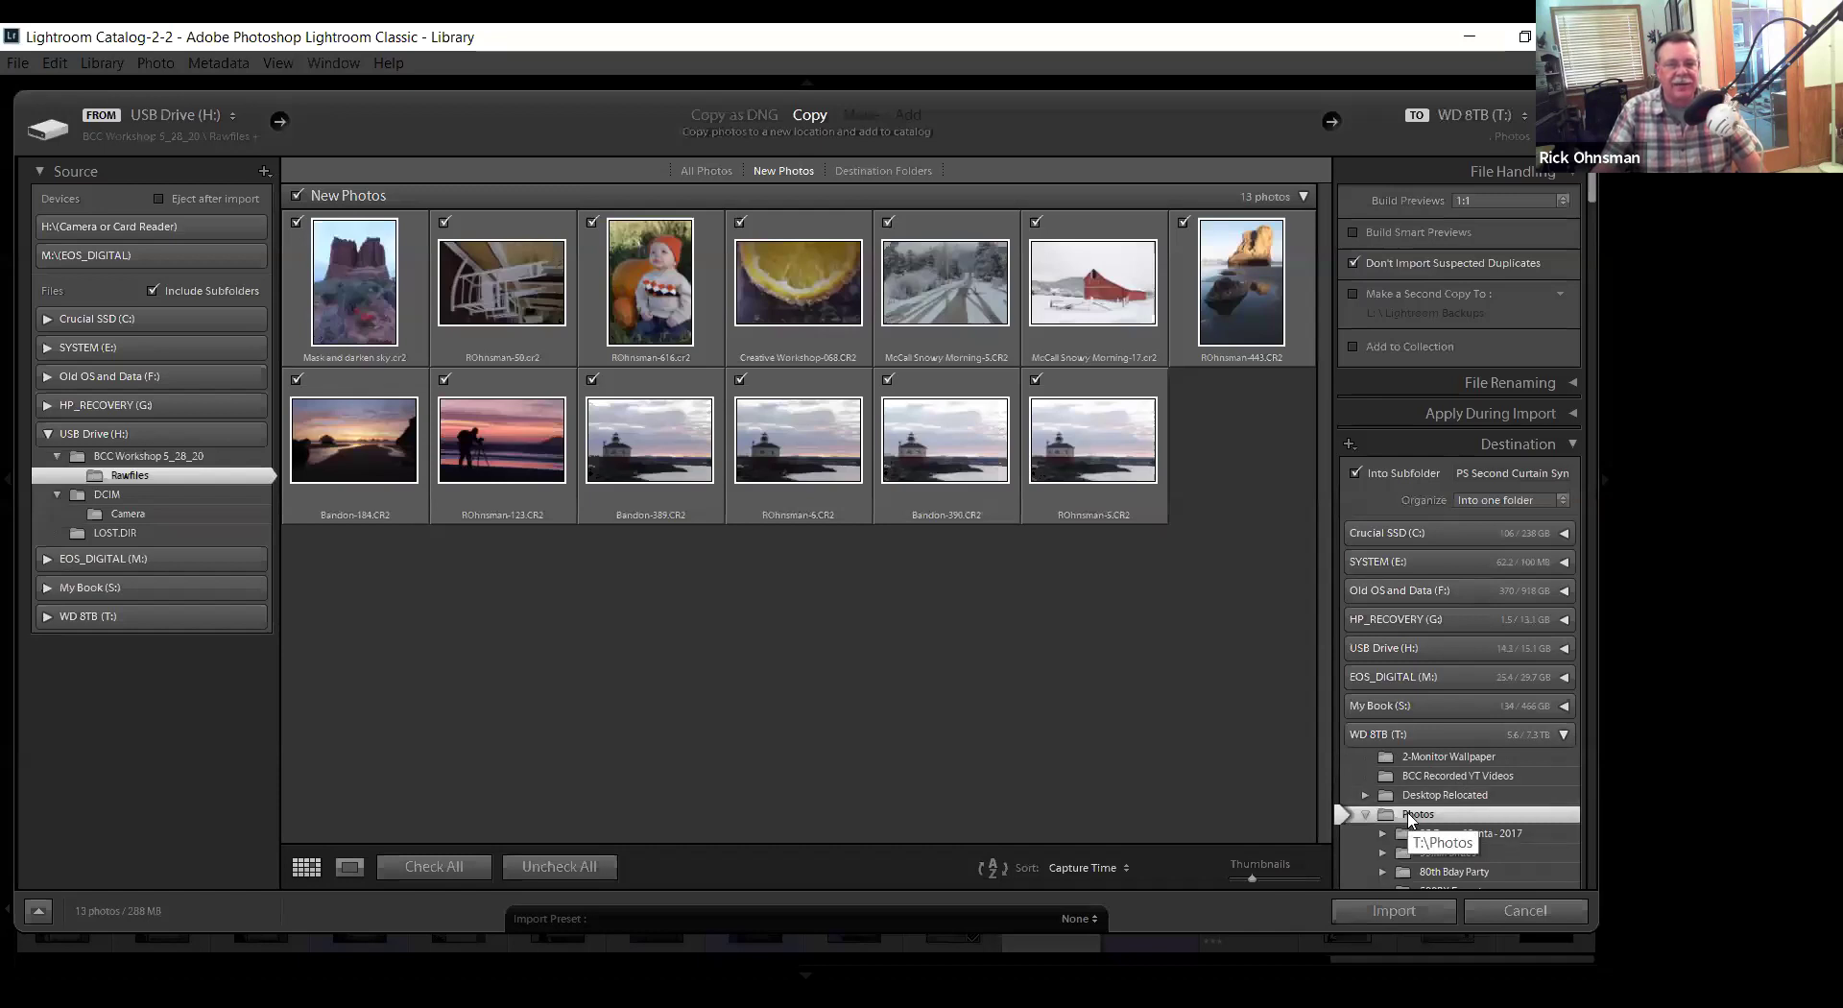
Name the import subfolder with the photographer's first name plus an s, followed by "BCC Test Files".
{"action": "left_click", "coordinate": [1356, 474]}
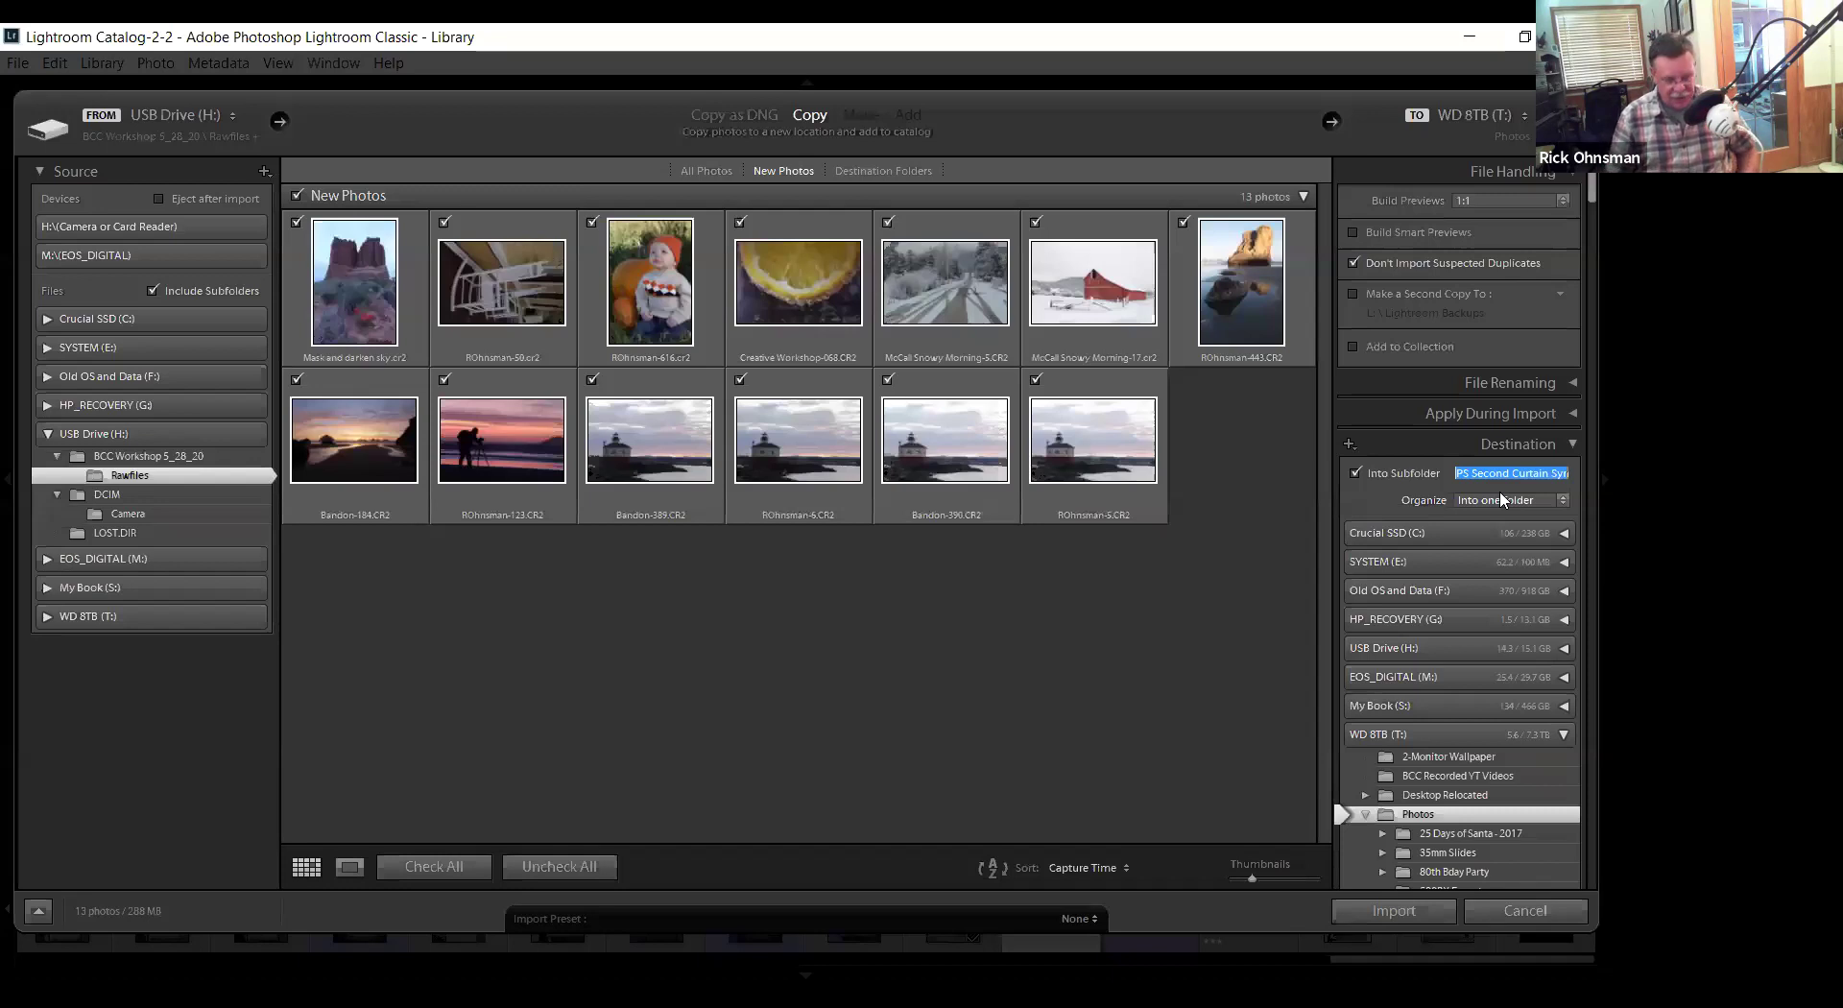
{"action": "type", "text": "Rick BCC Test"}
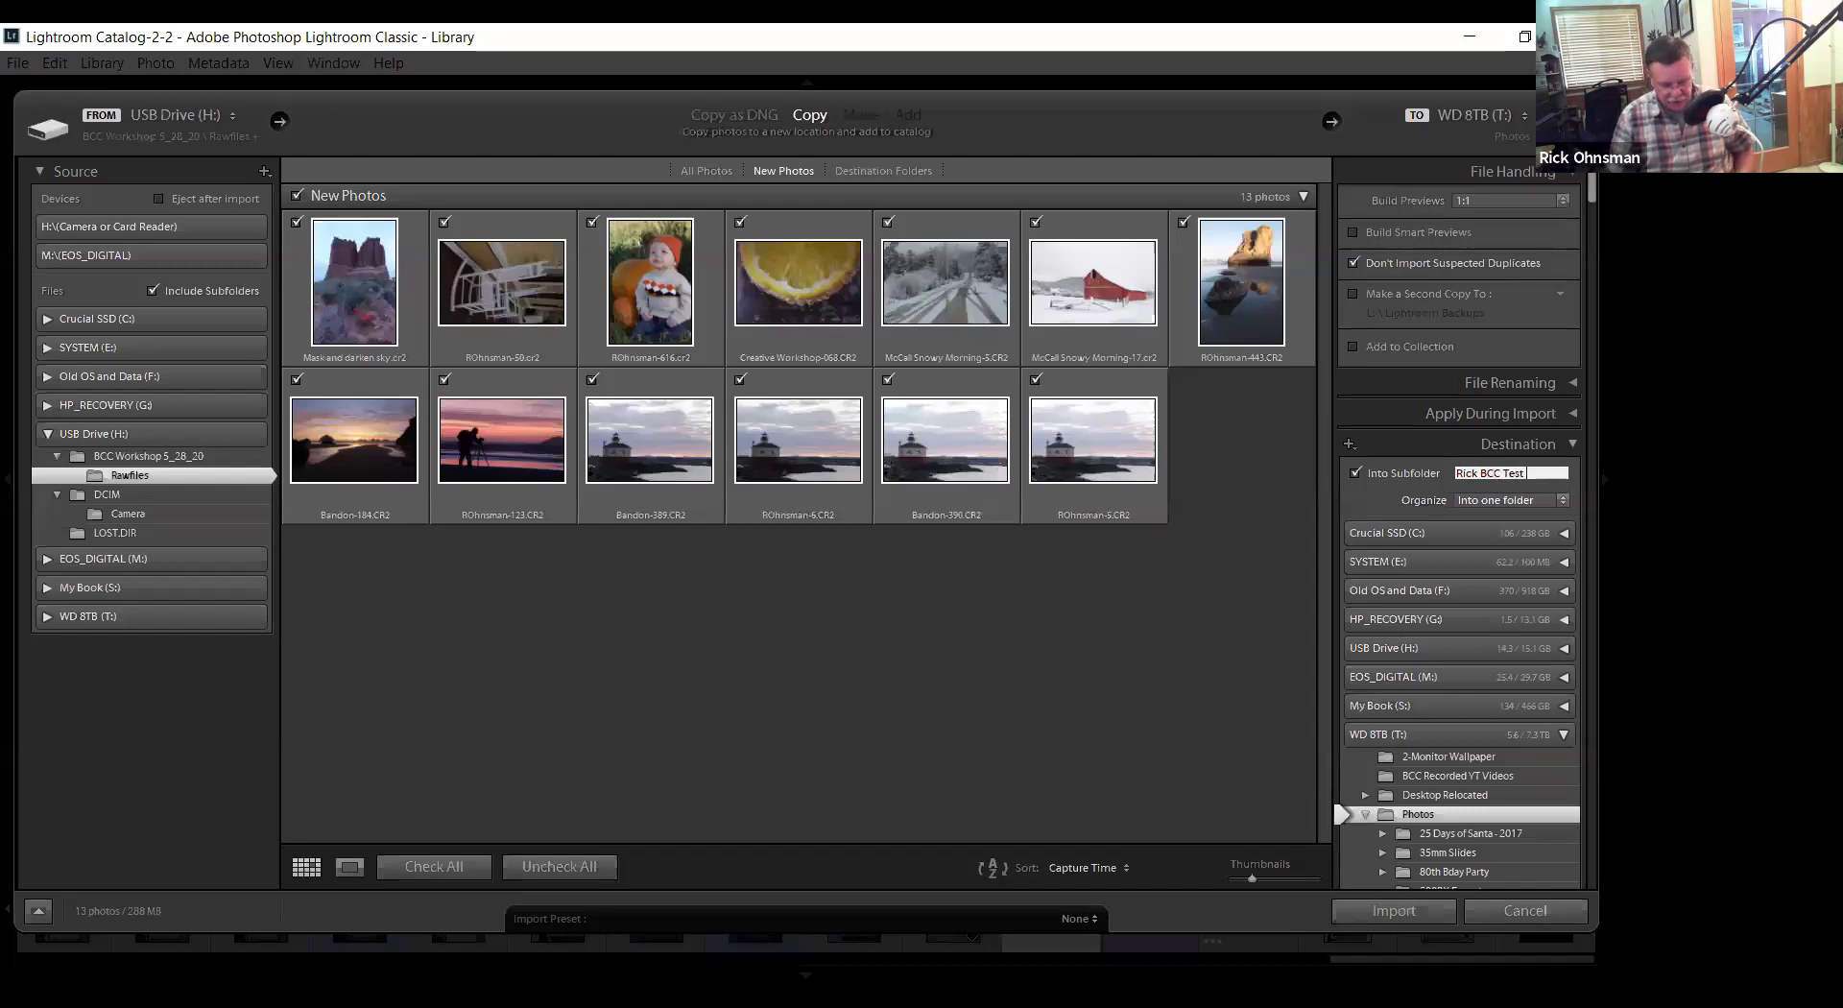
{"action": "type", "text": " Files"}
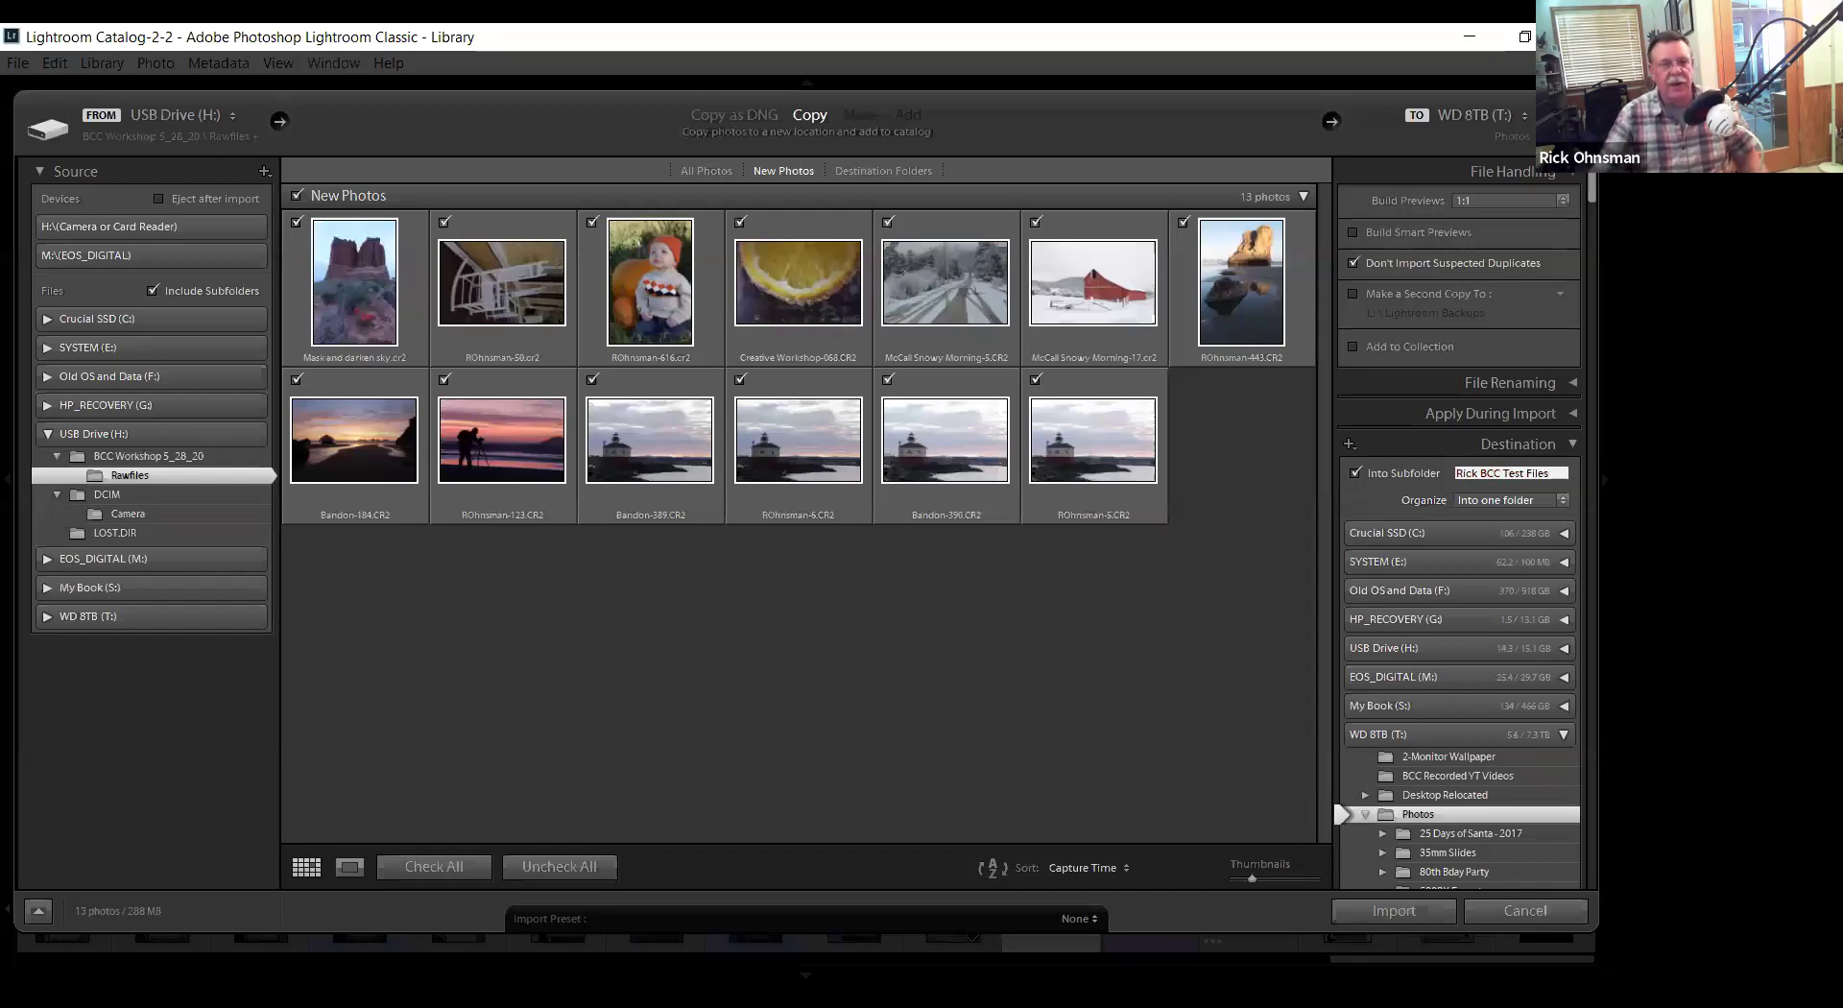
{"action": "left_click", "coordinate": [1480, 473]}
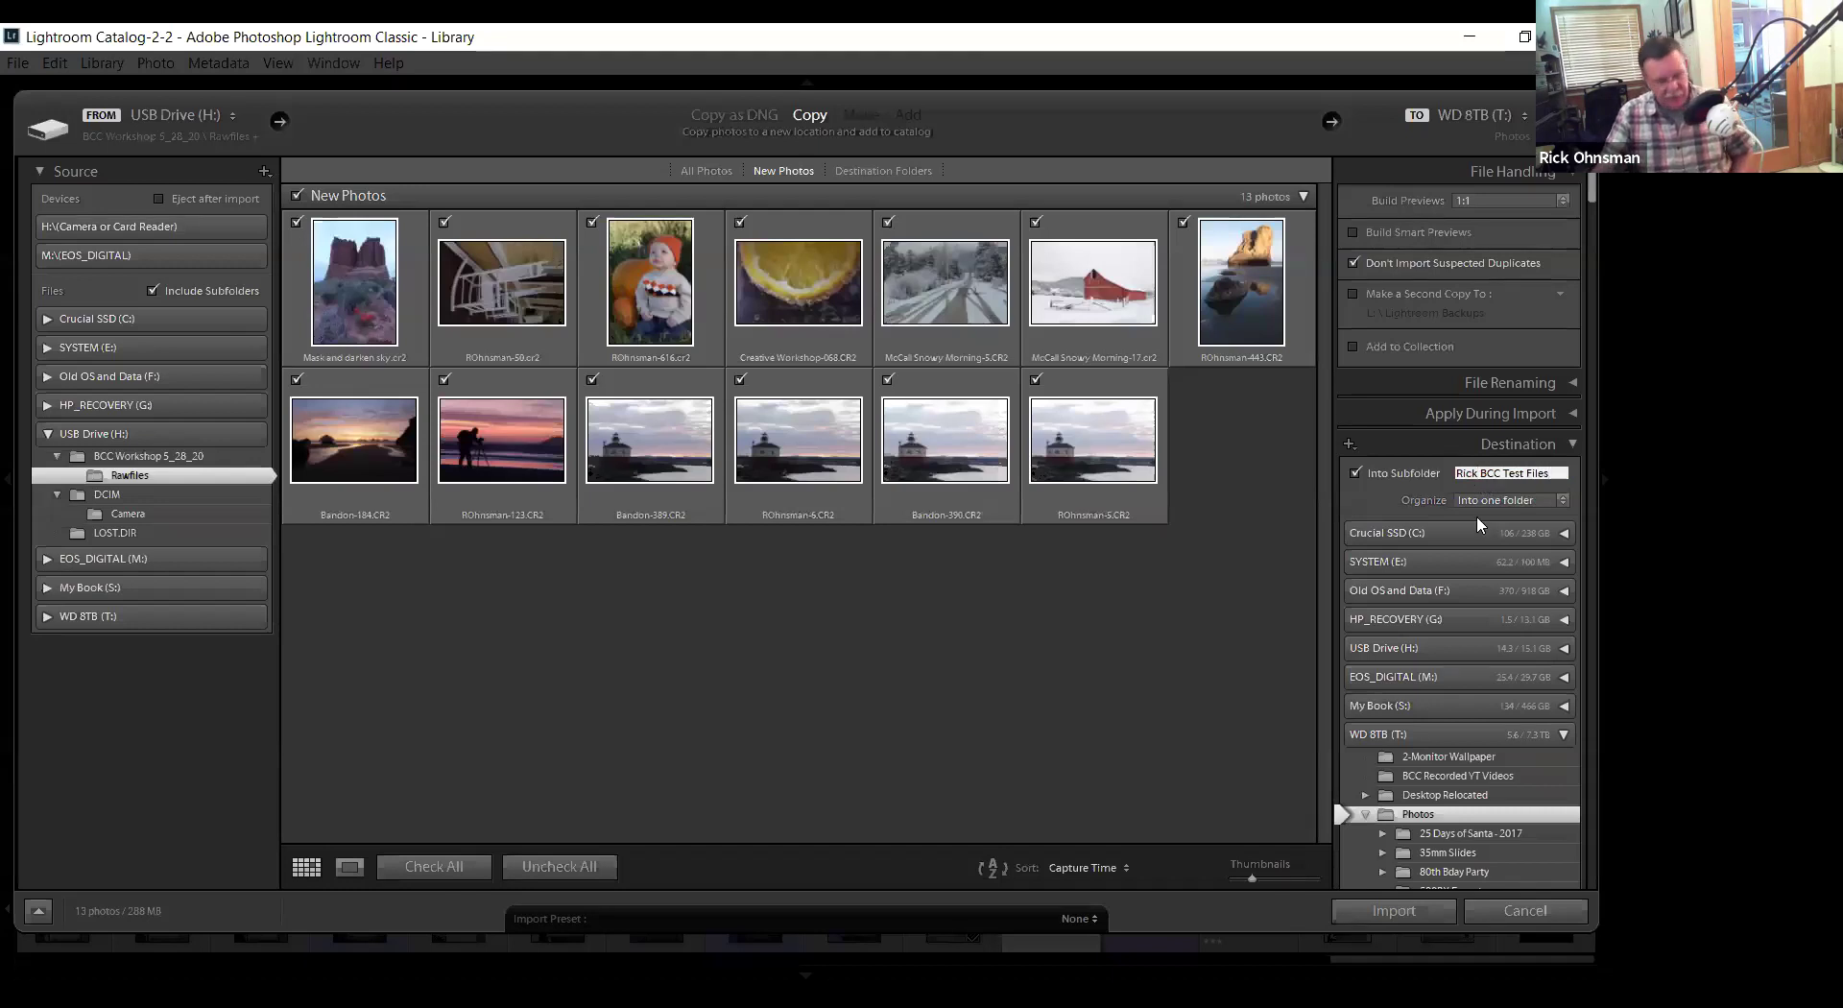
{"action": "type", "text": "s"}
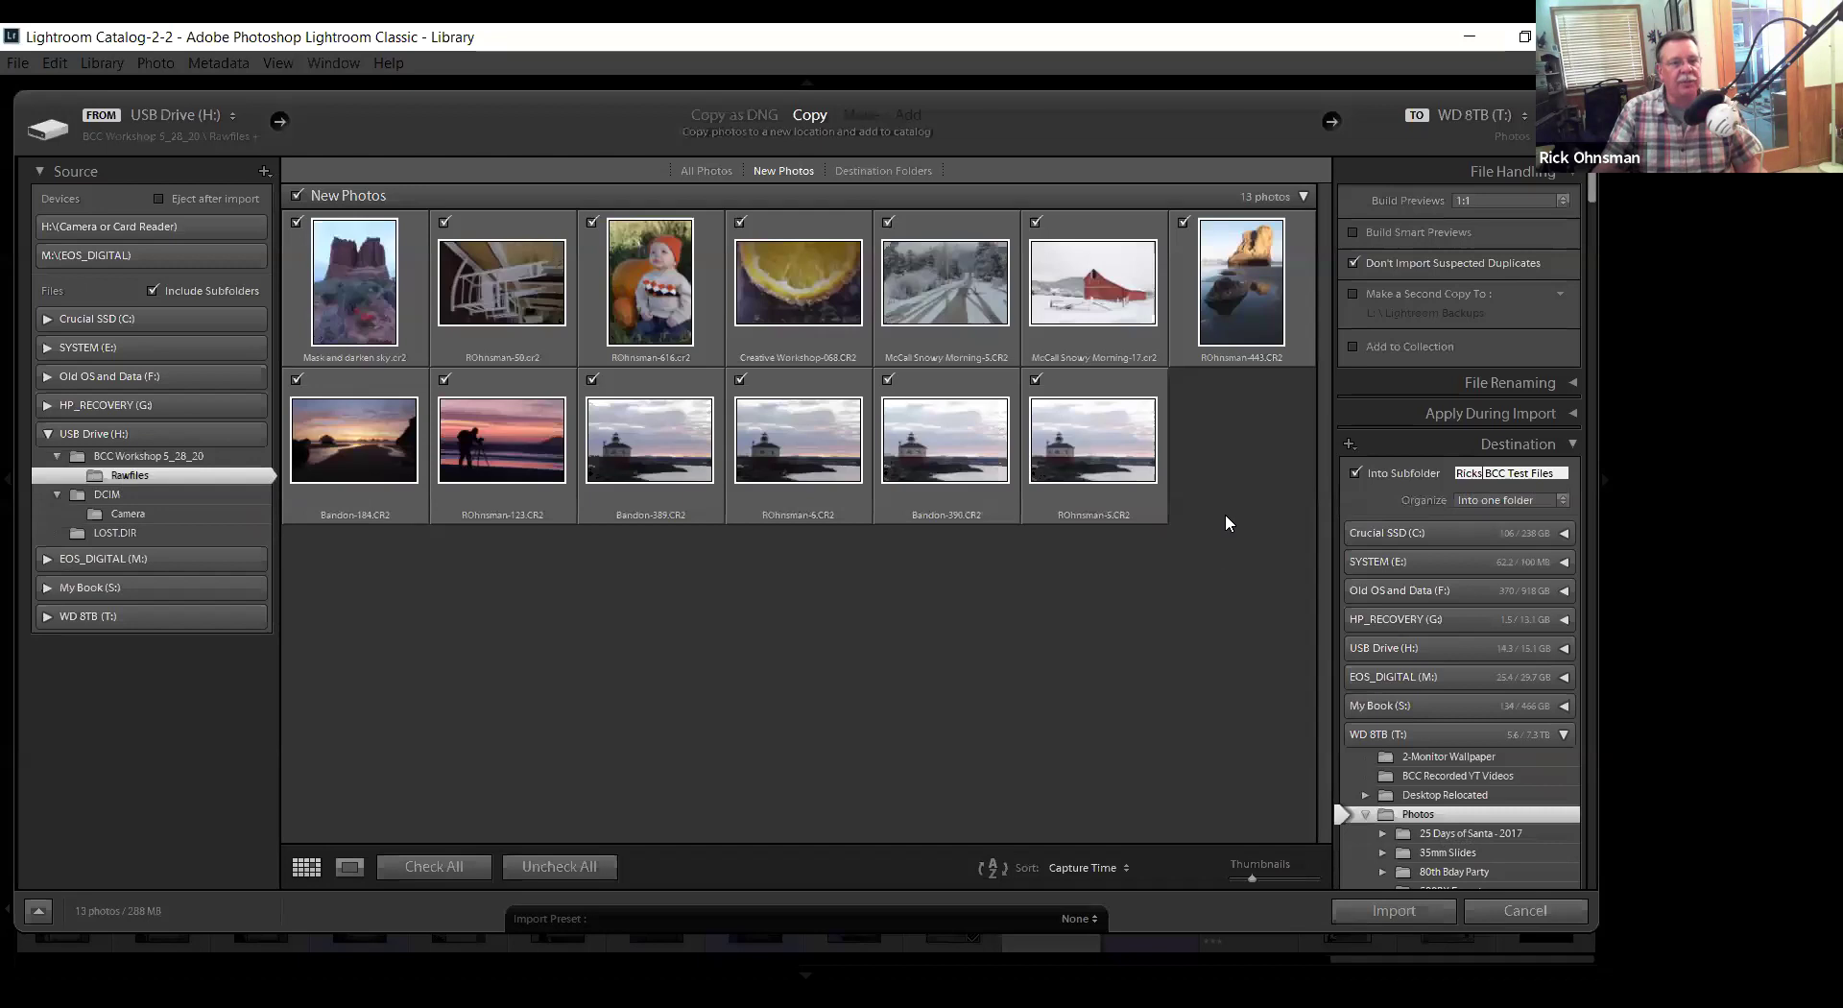
{"action": "key", "text": "Return"}
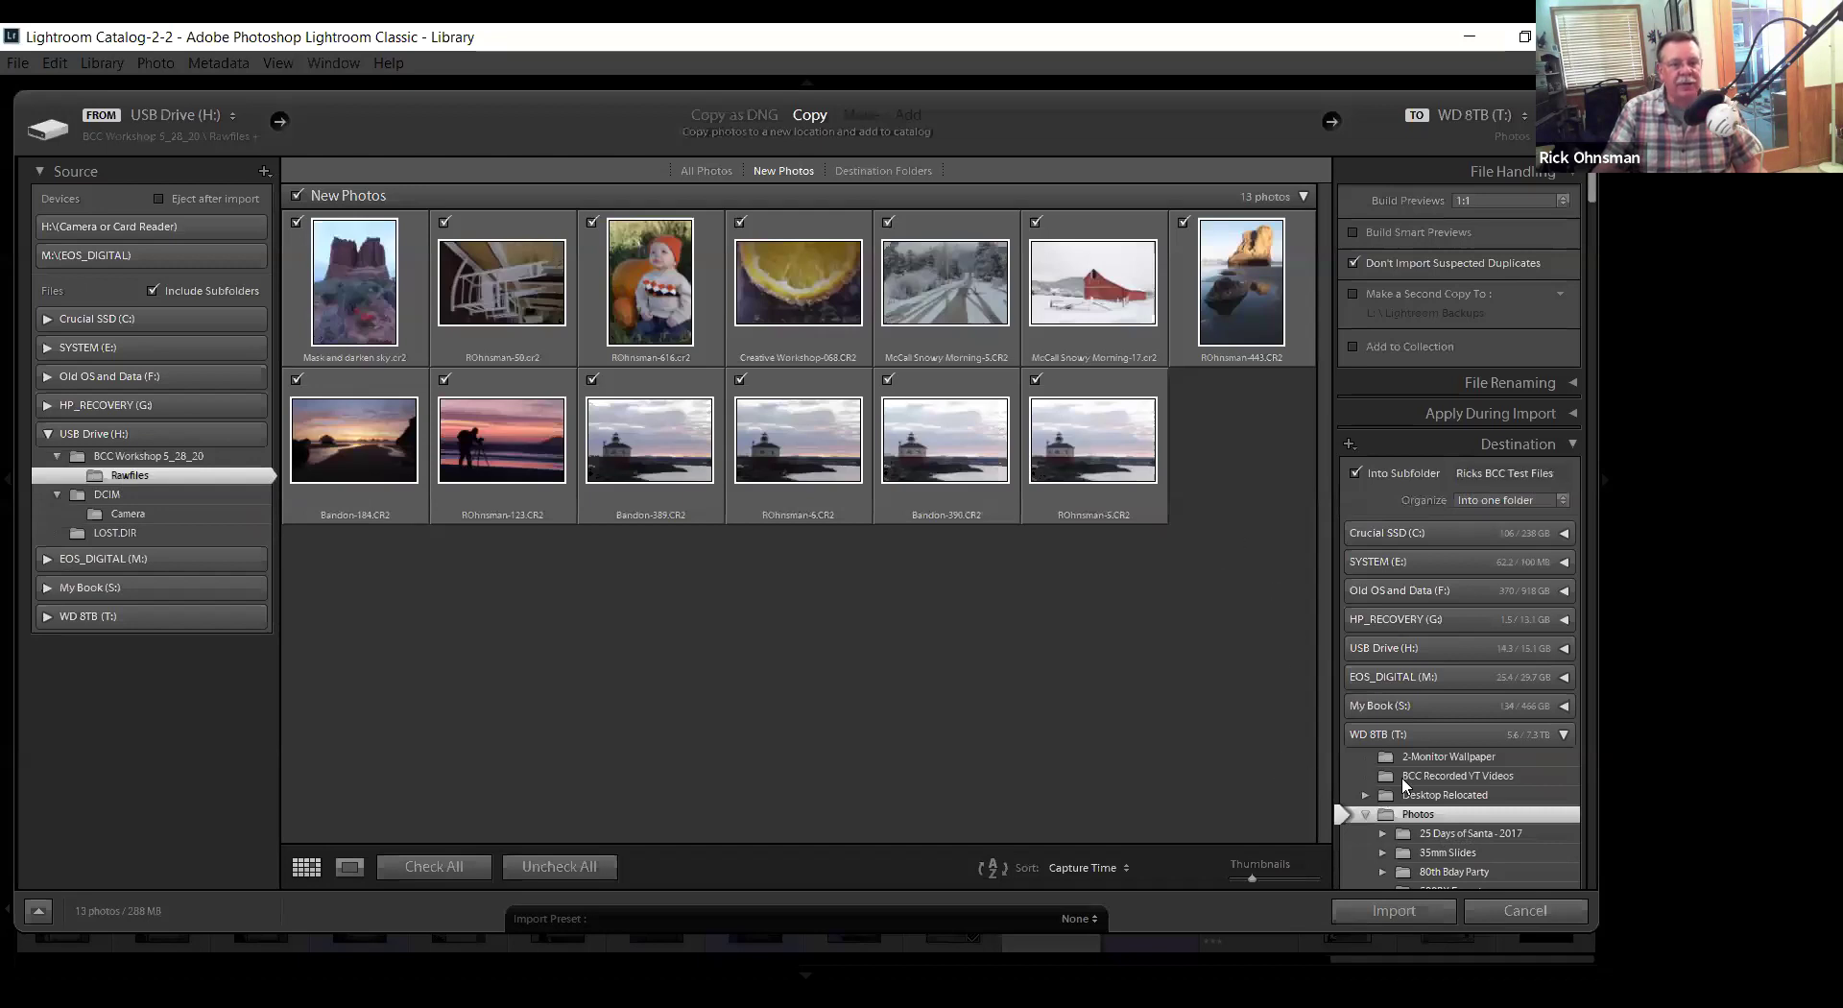
Collapse the WD 8TB (T:) destination and USB Drive (H:) source trees, and check the folders on Crucial SSD (C:).
{"action": "left_click", "coordinate": [1564, 734]}
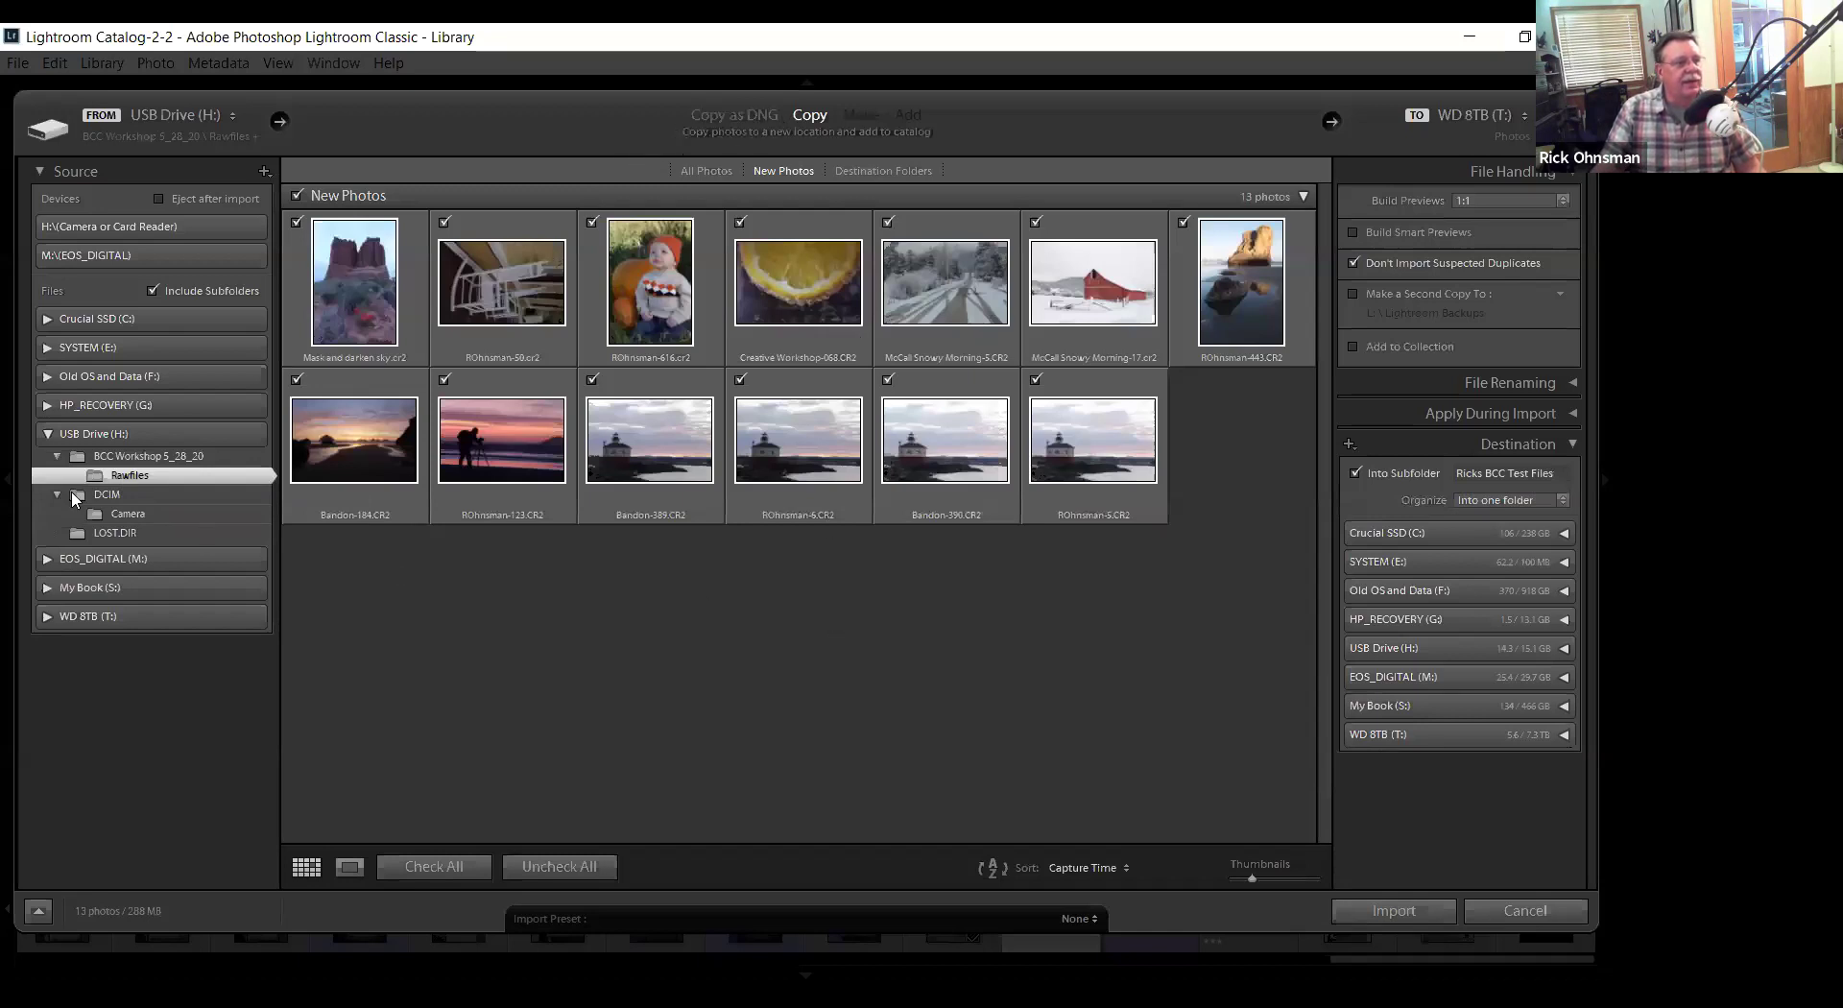
{"action": "left_click", "coordinate": [75, 438]}
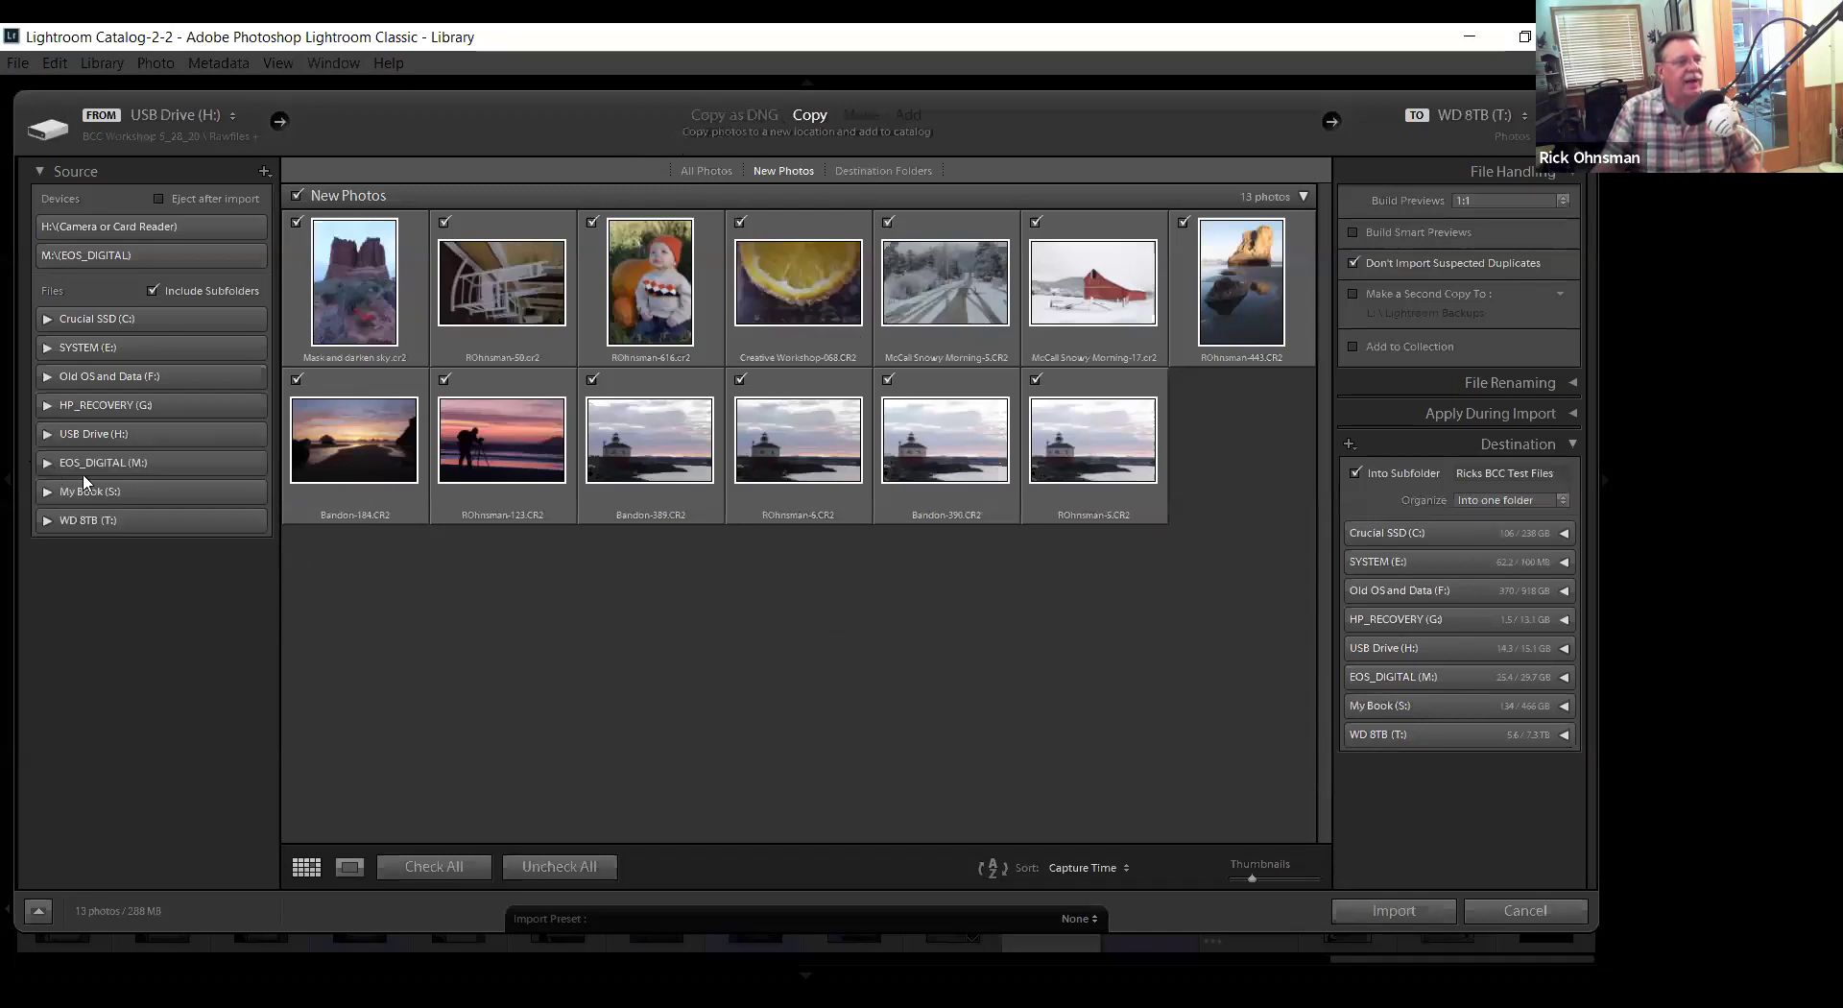
{"action": "left_click", "coordinate": [46, 321]}
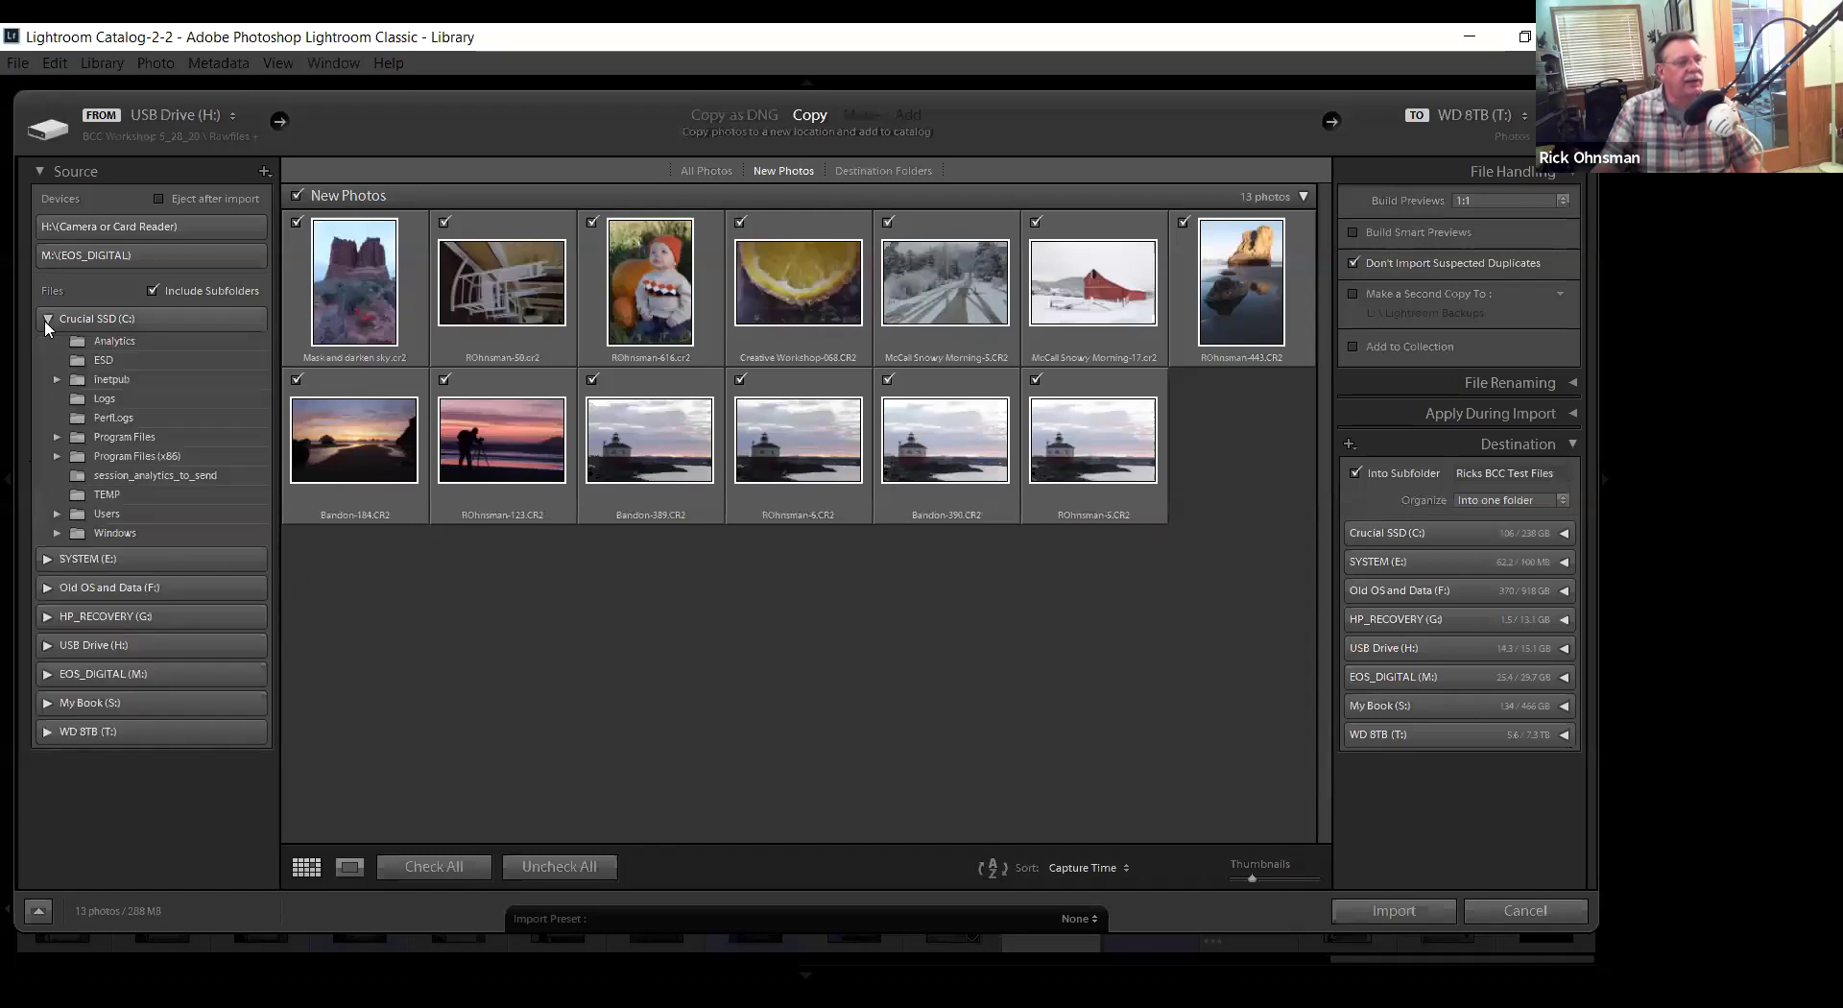
{"action": "left_click", "coordinate": [46, 321]}
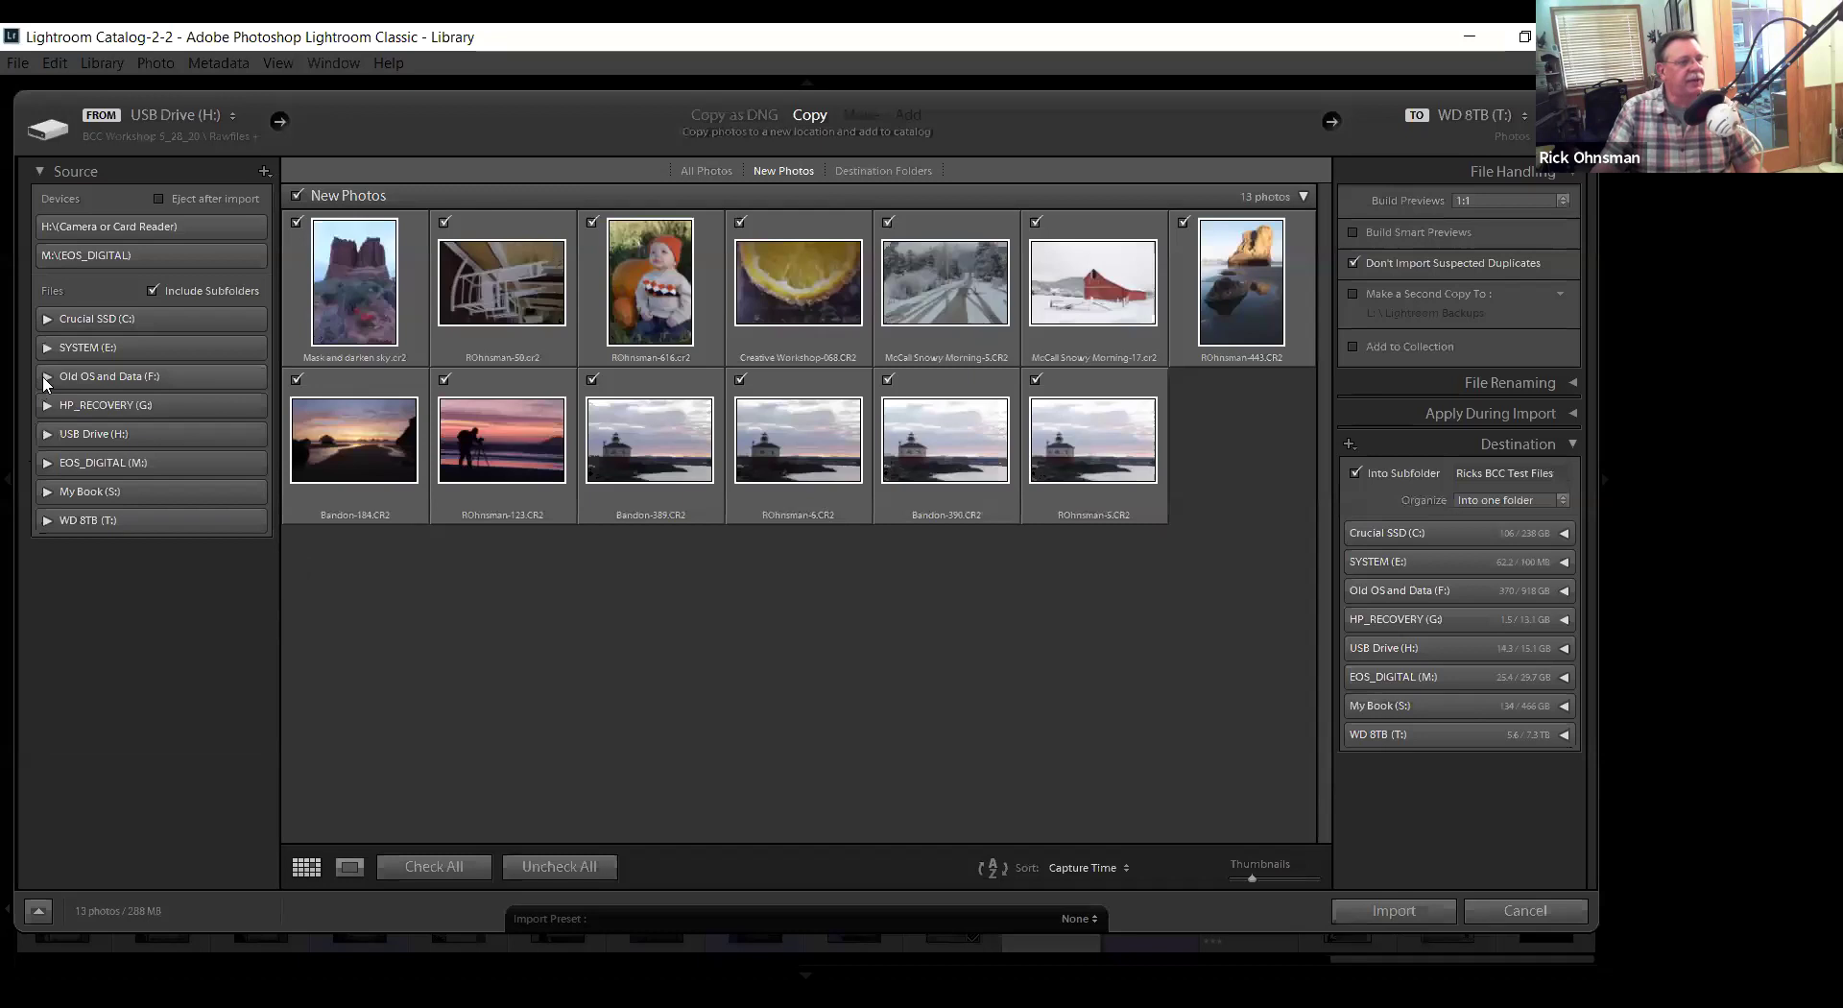
Preview the photos in the user's Desktop folder on Old OS and Data (F:) as an import source, and leave the import dialog.
{"action": "left_click", "coordinate": [46, 377]}
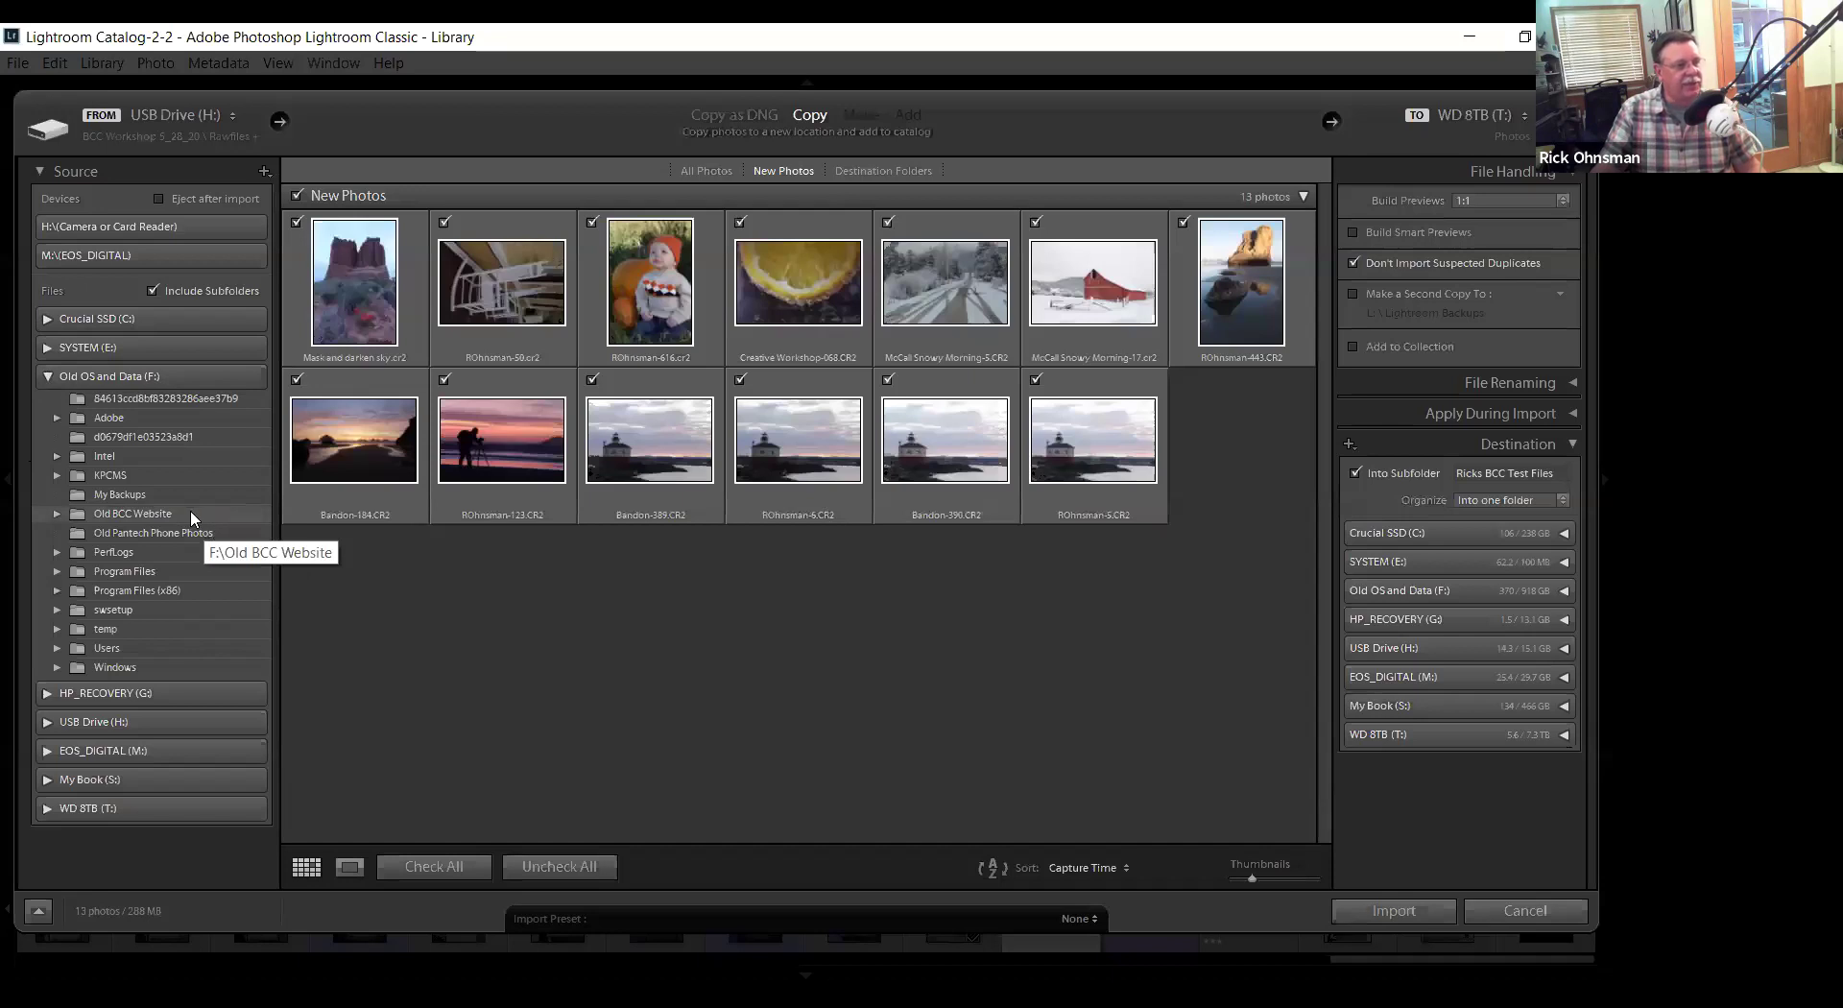
{"action": "left_click", "coordinate": [56, 648]}
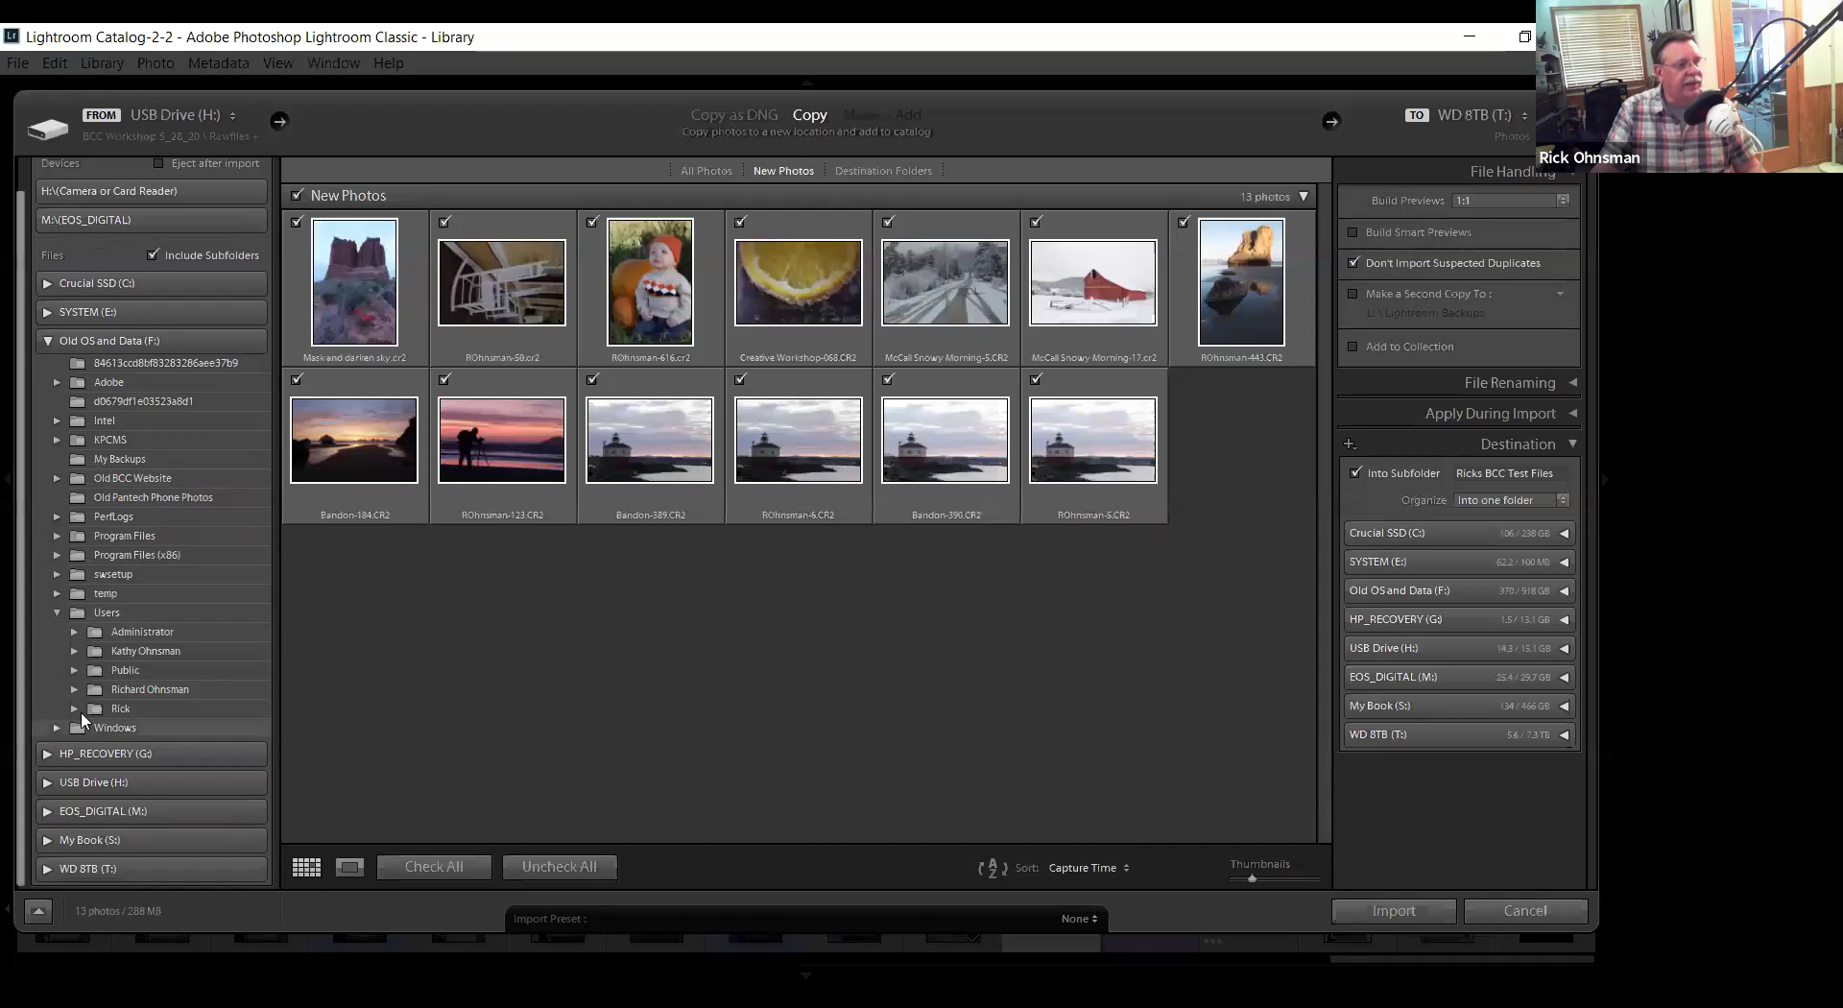
{"action": "left_click", "coordinate": [75, 710]}
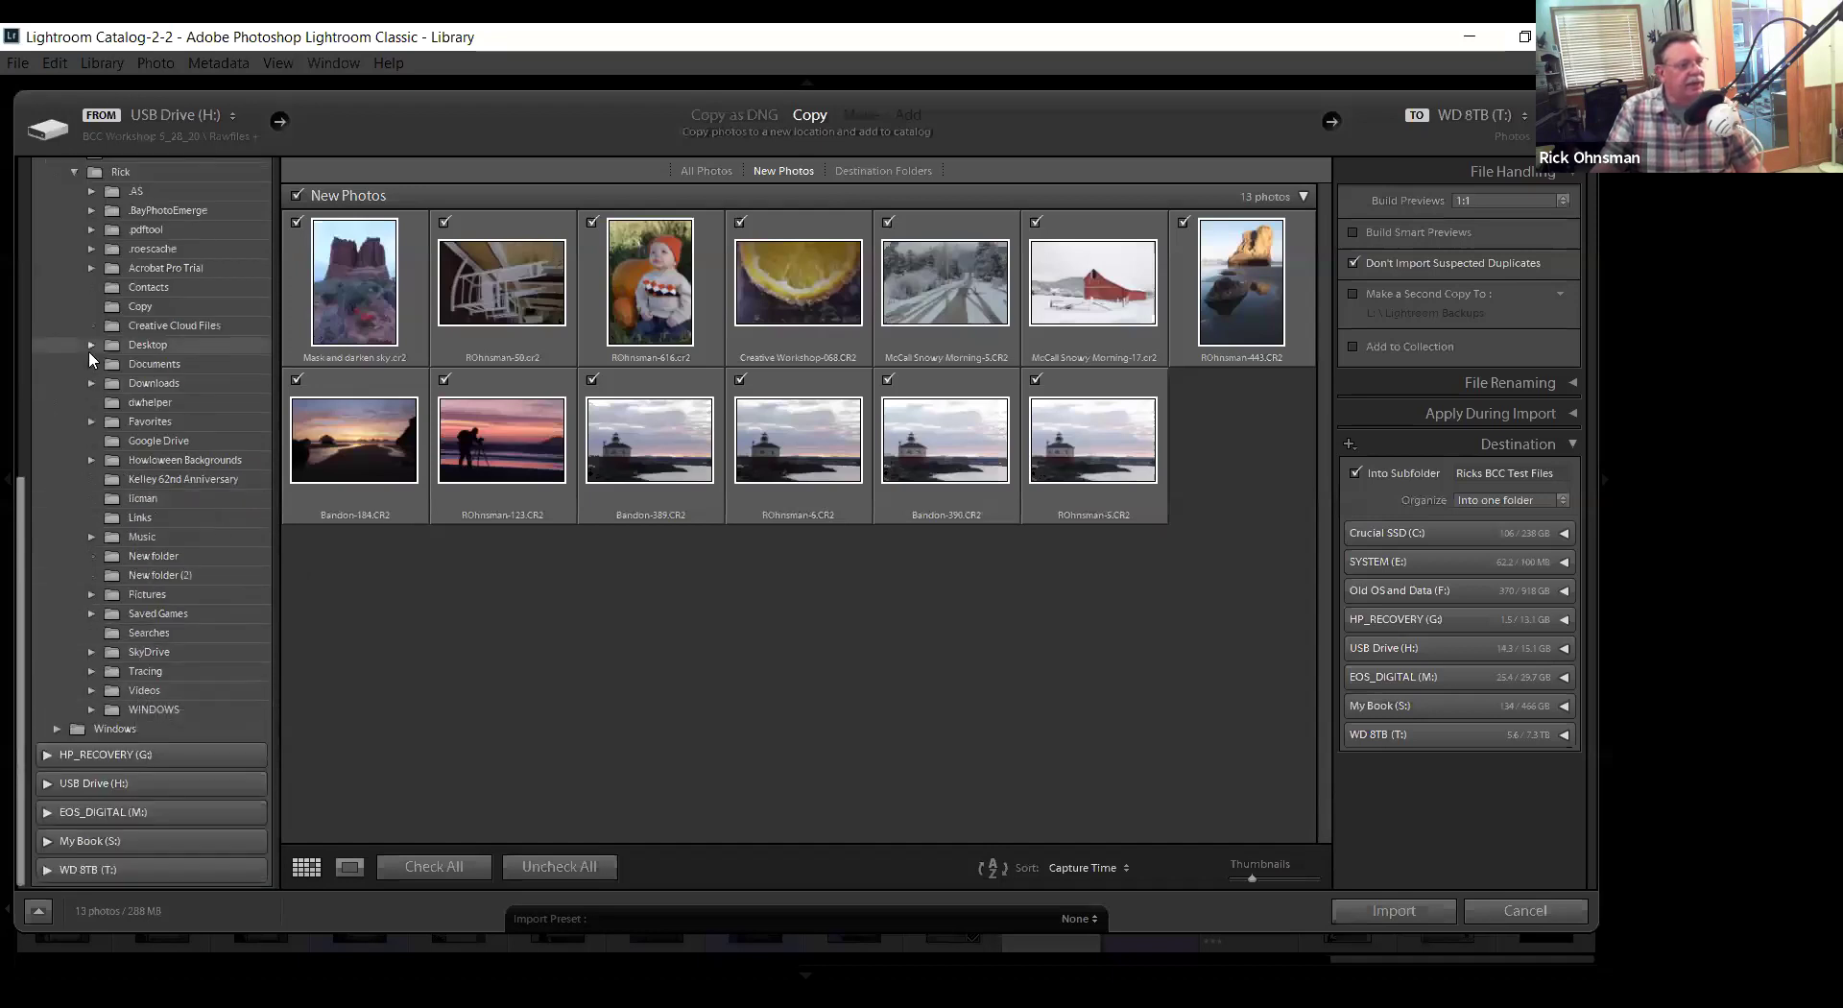
{"action": "left_click", "coordinate": [115, 345]}
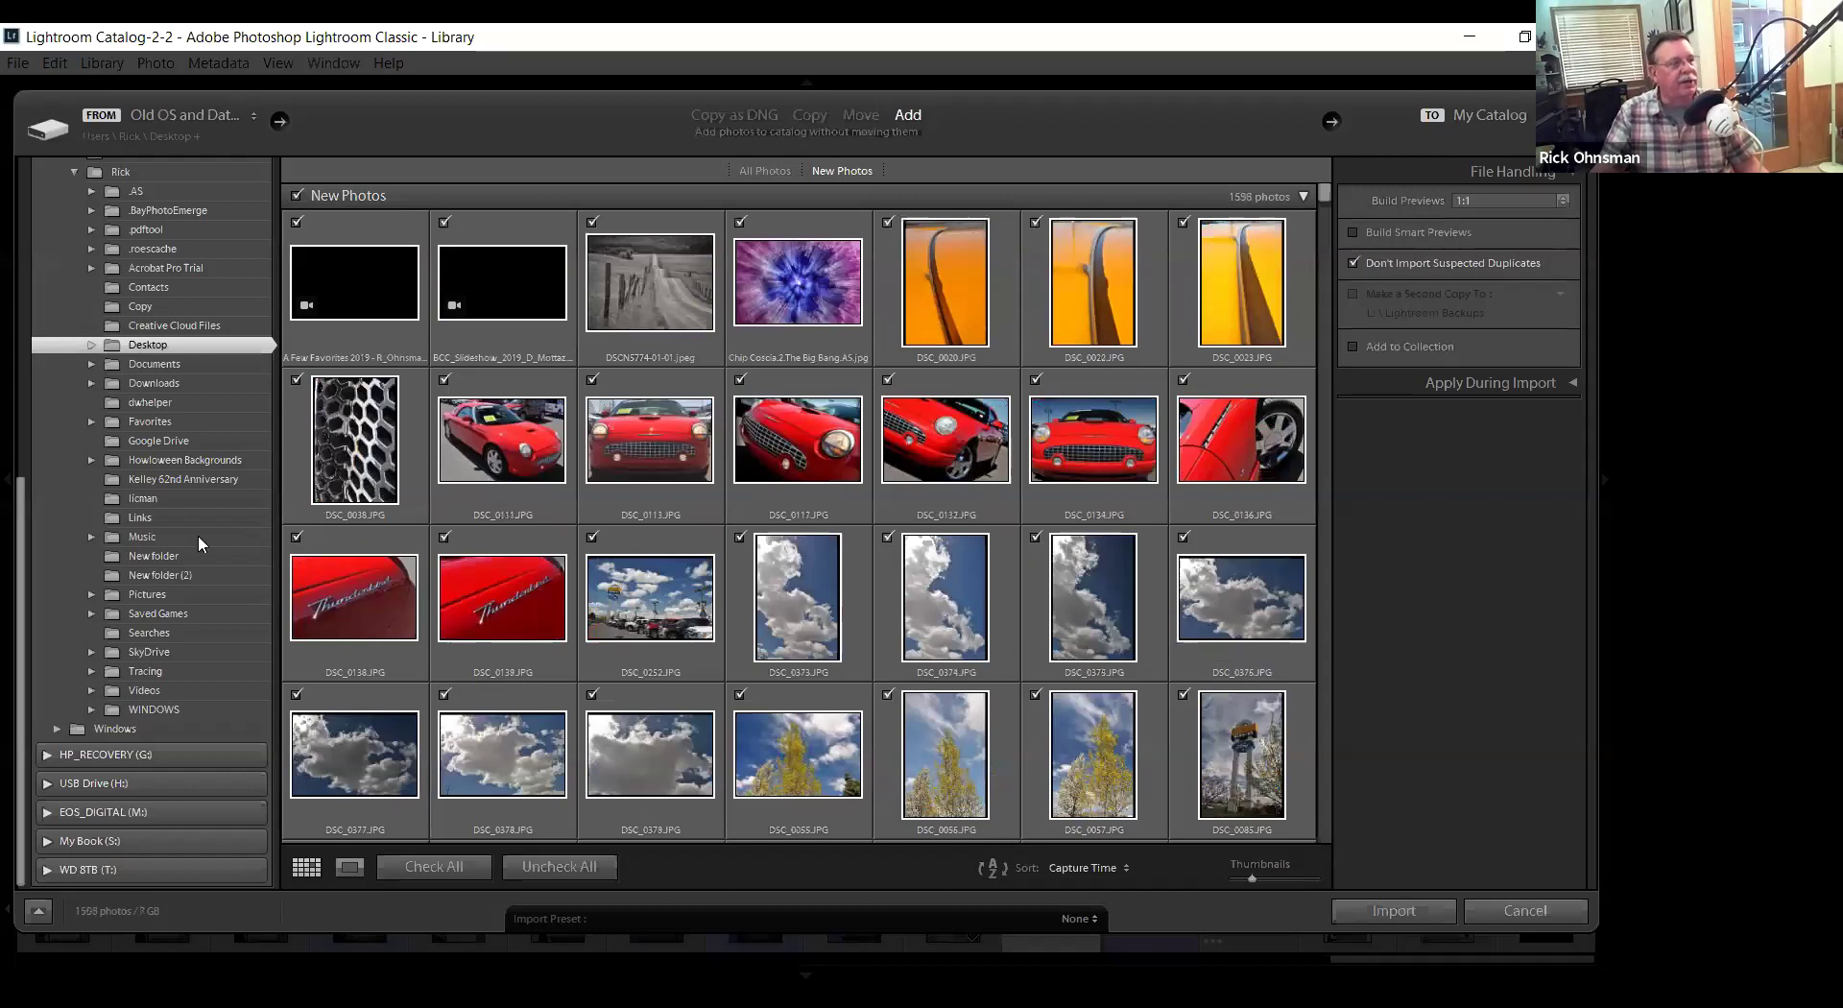
{"action": "scroll", "coordinate": [171, 510], "scroll_direction": "up", "scroll_amount": 6}
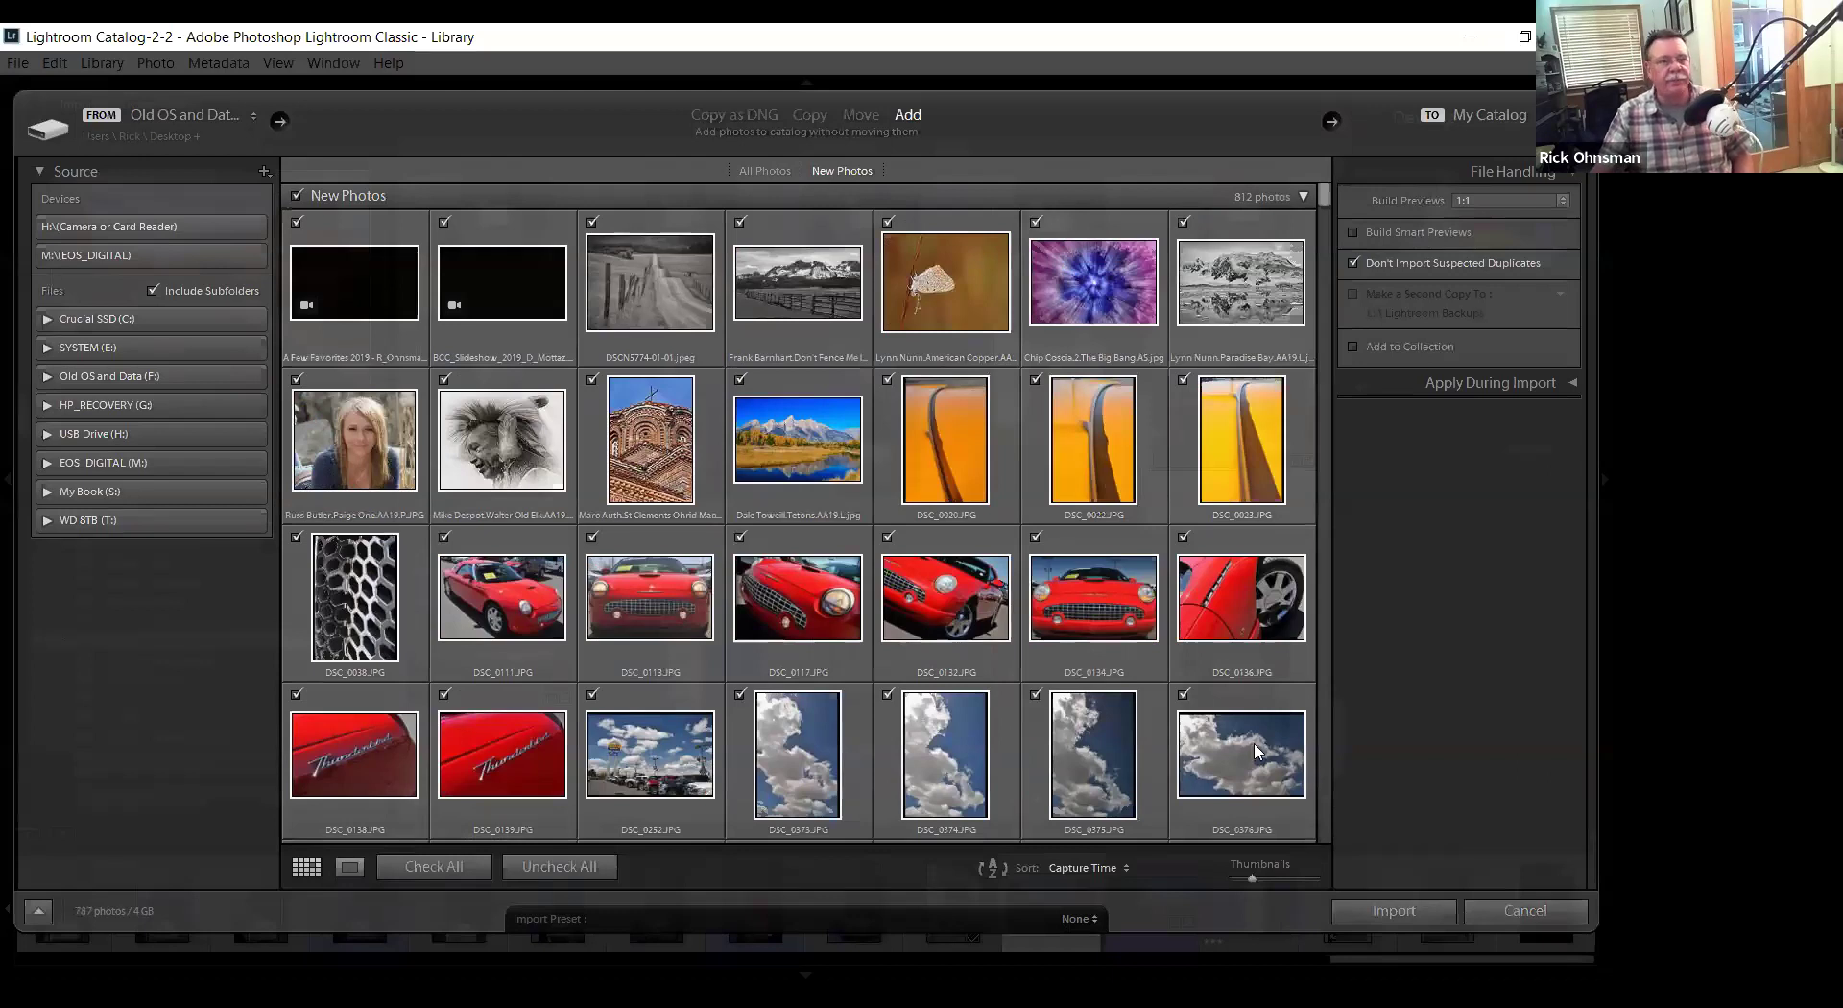
{"action": "key", "text": "Return"}
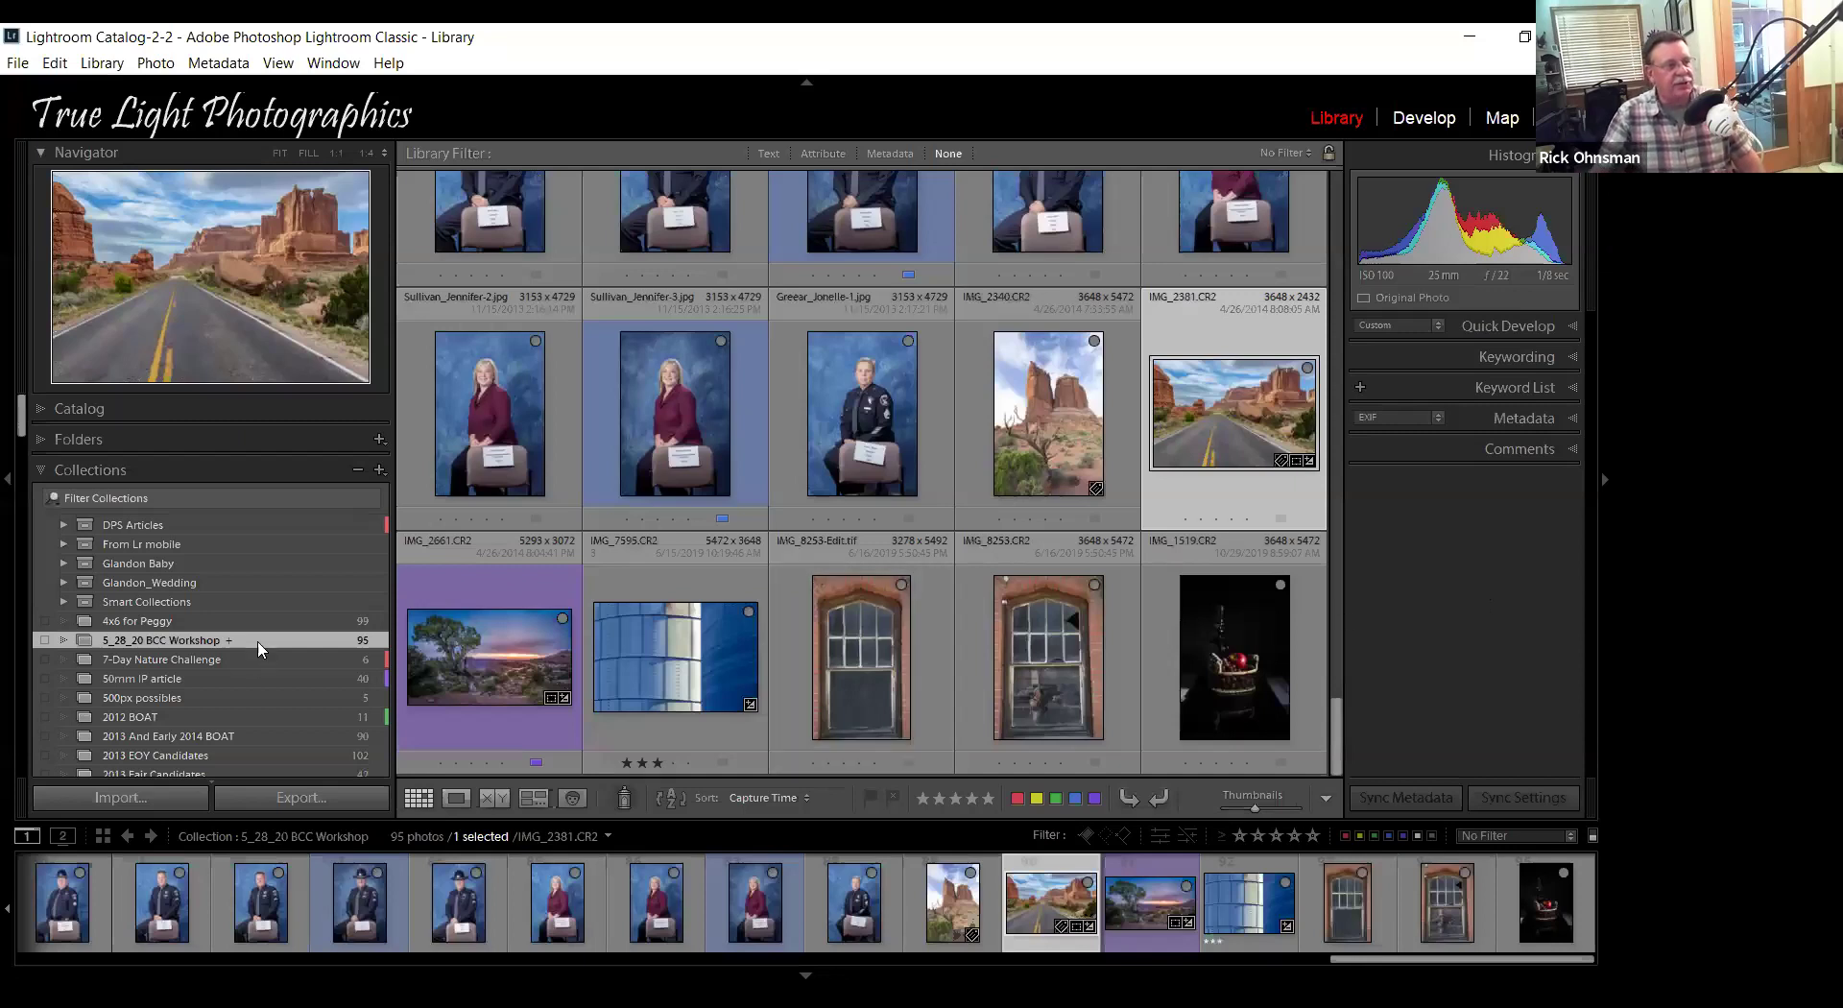
Collapse Collections, expand Folders, and examine the 25 Days of Santa - 2017 folder under T:\Photos and the list of drives.
{"action": "left_click", "coordinate": [40, 470]}
{"action": "left_click", "coordinate": [42, 442]}
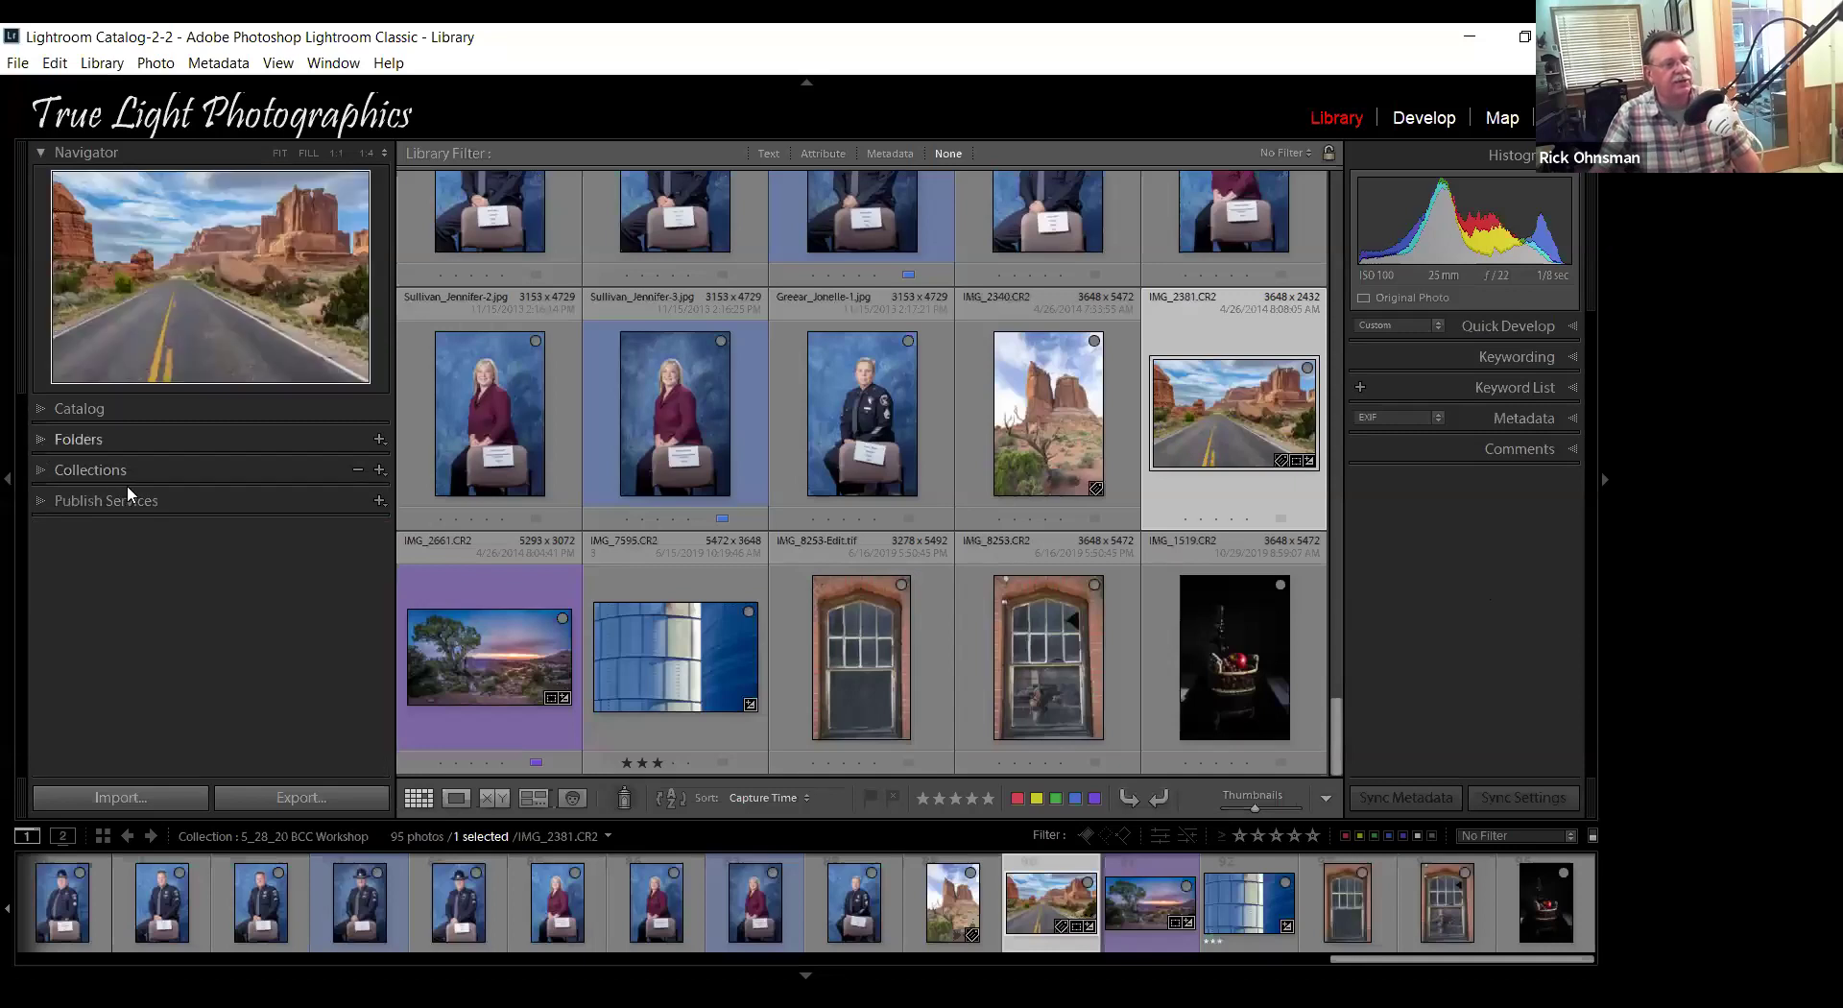
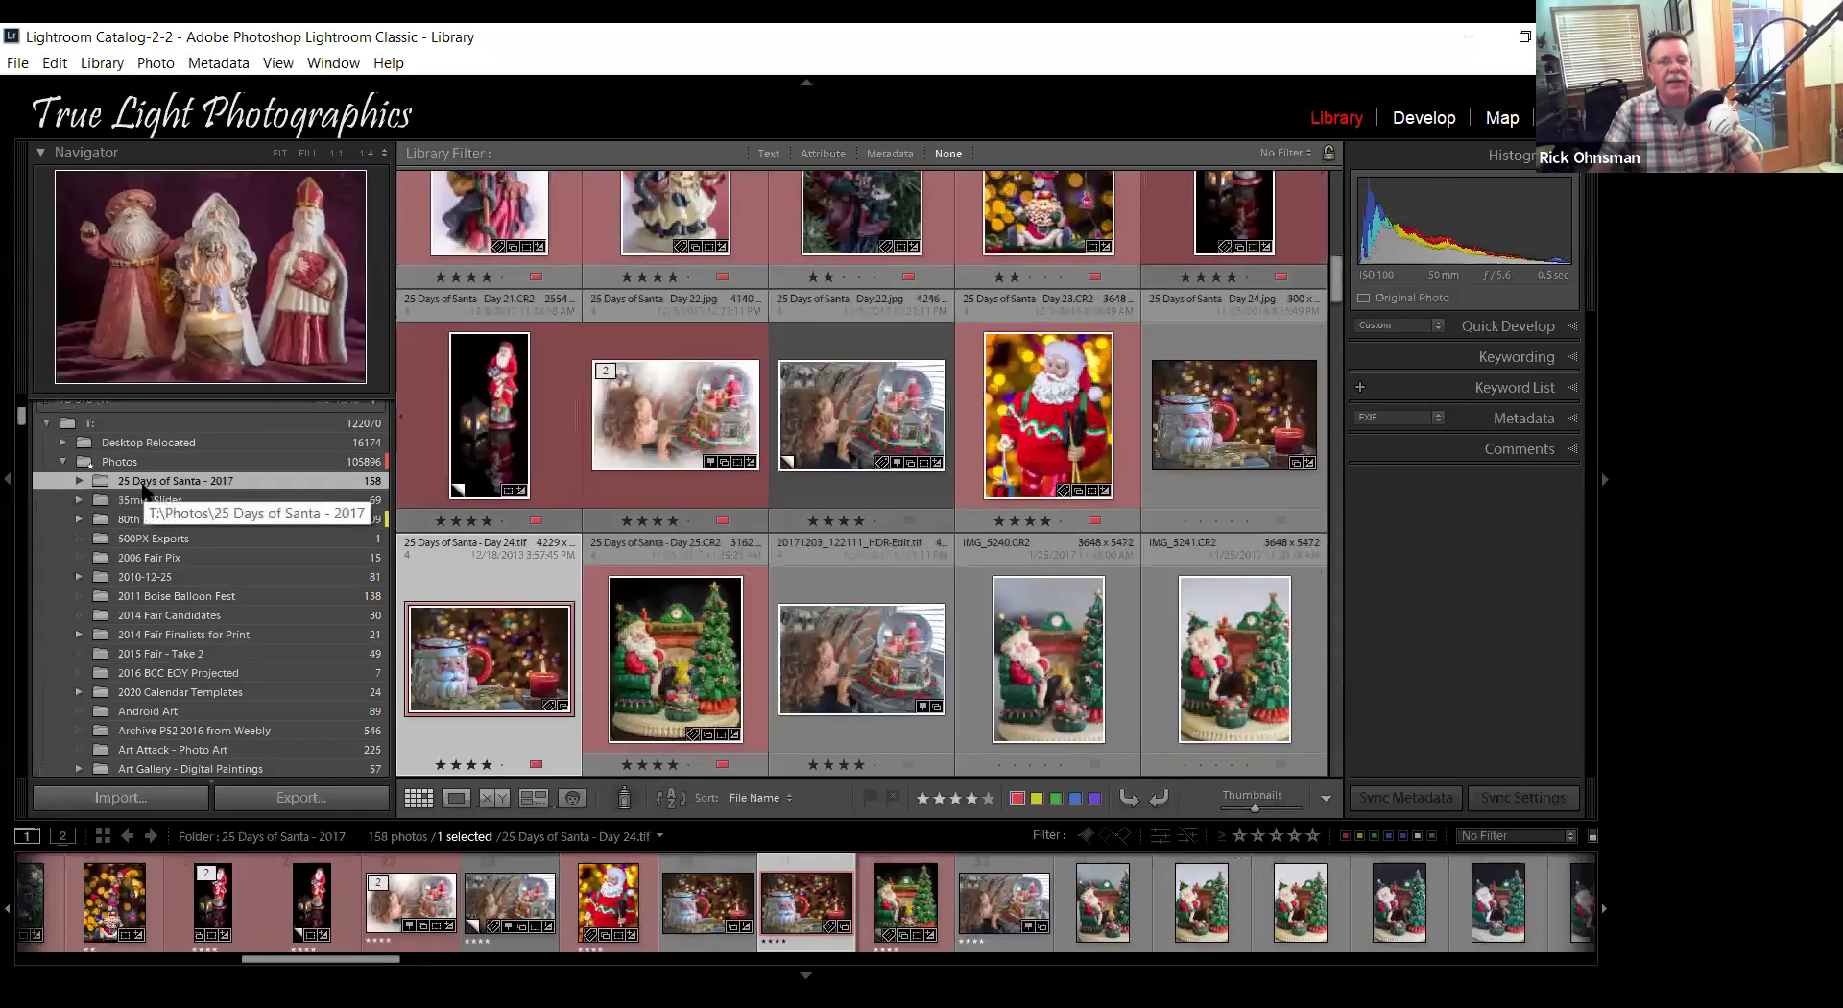
{"action": "scroll", "coordinate": [142, 489], "scroll_direction": "up", "scroll_amount": 5}
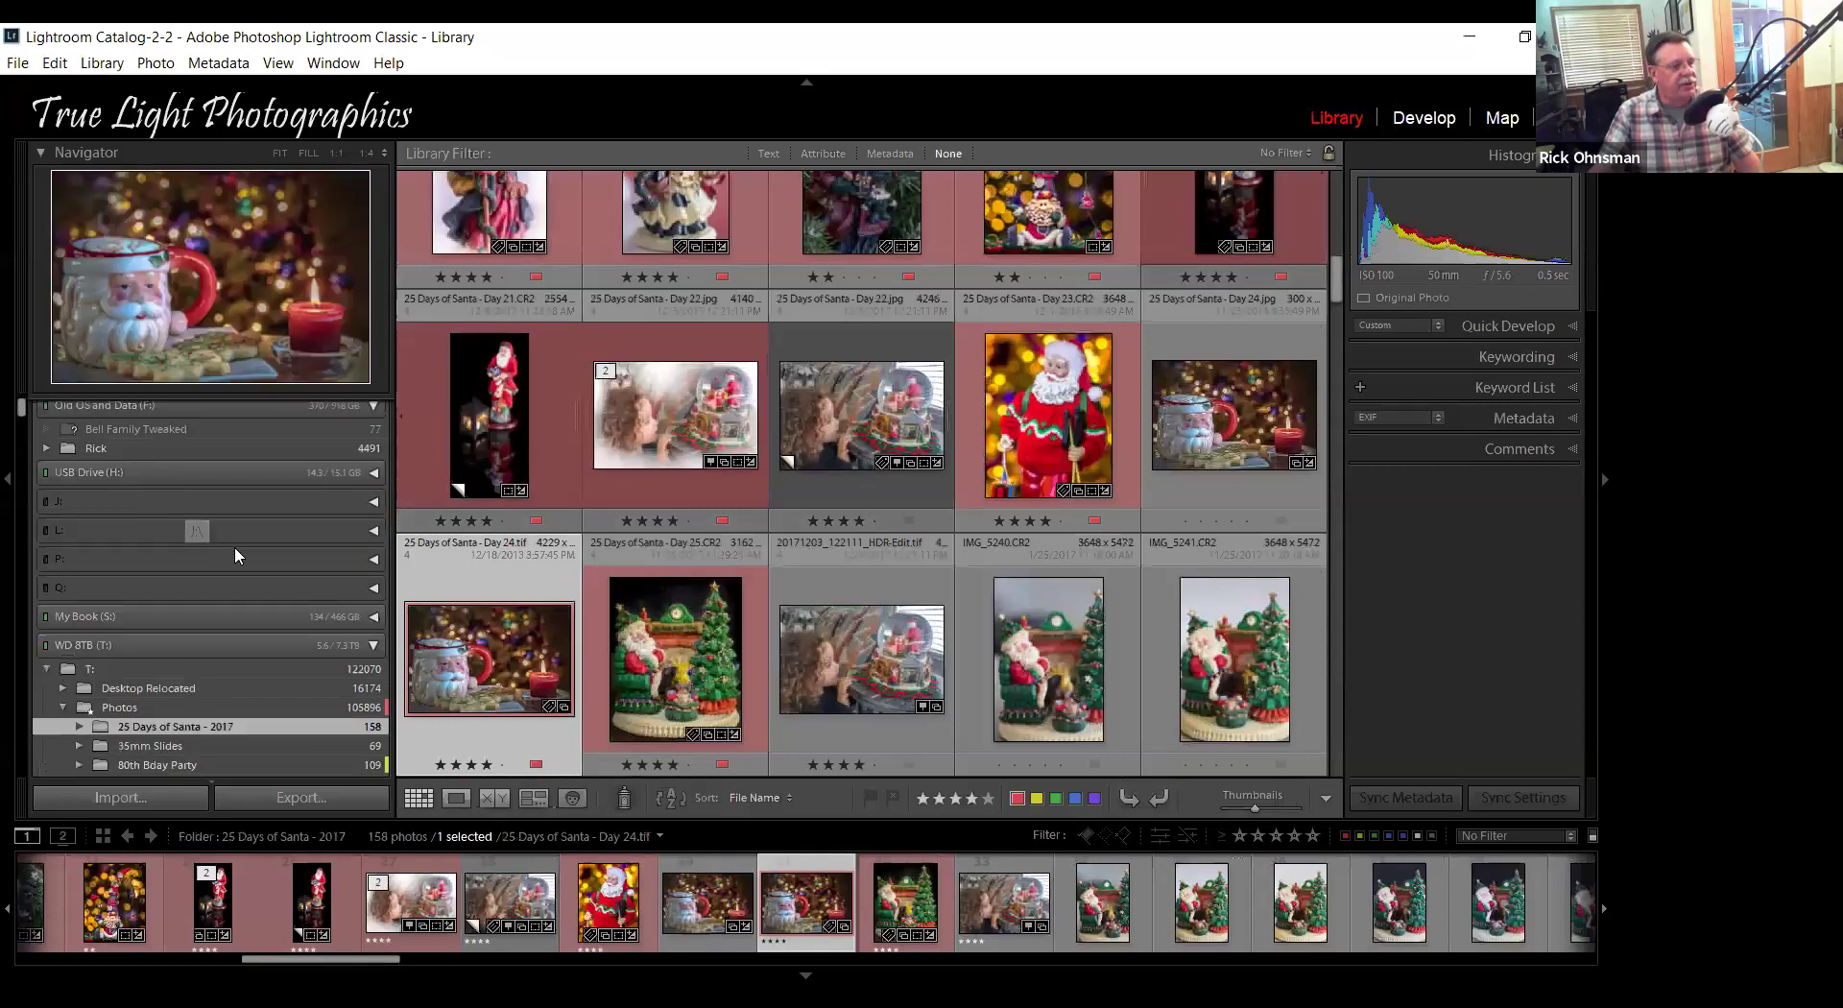
{"action": "scroll", "coordinate": [259, 505], "scroll_direction": "up", "scroll_amount": 3}
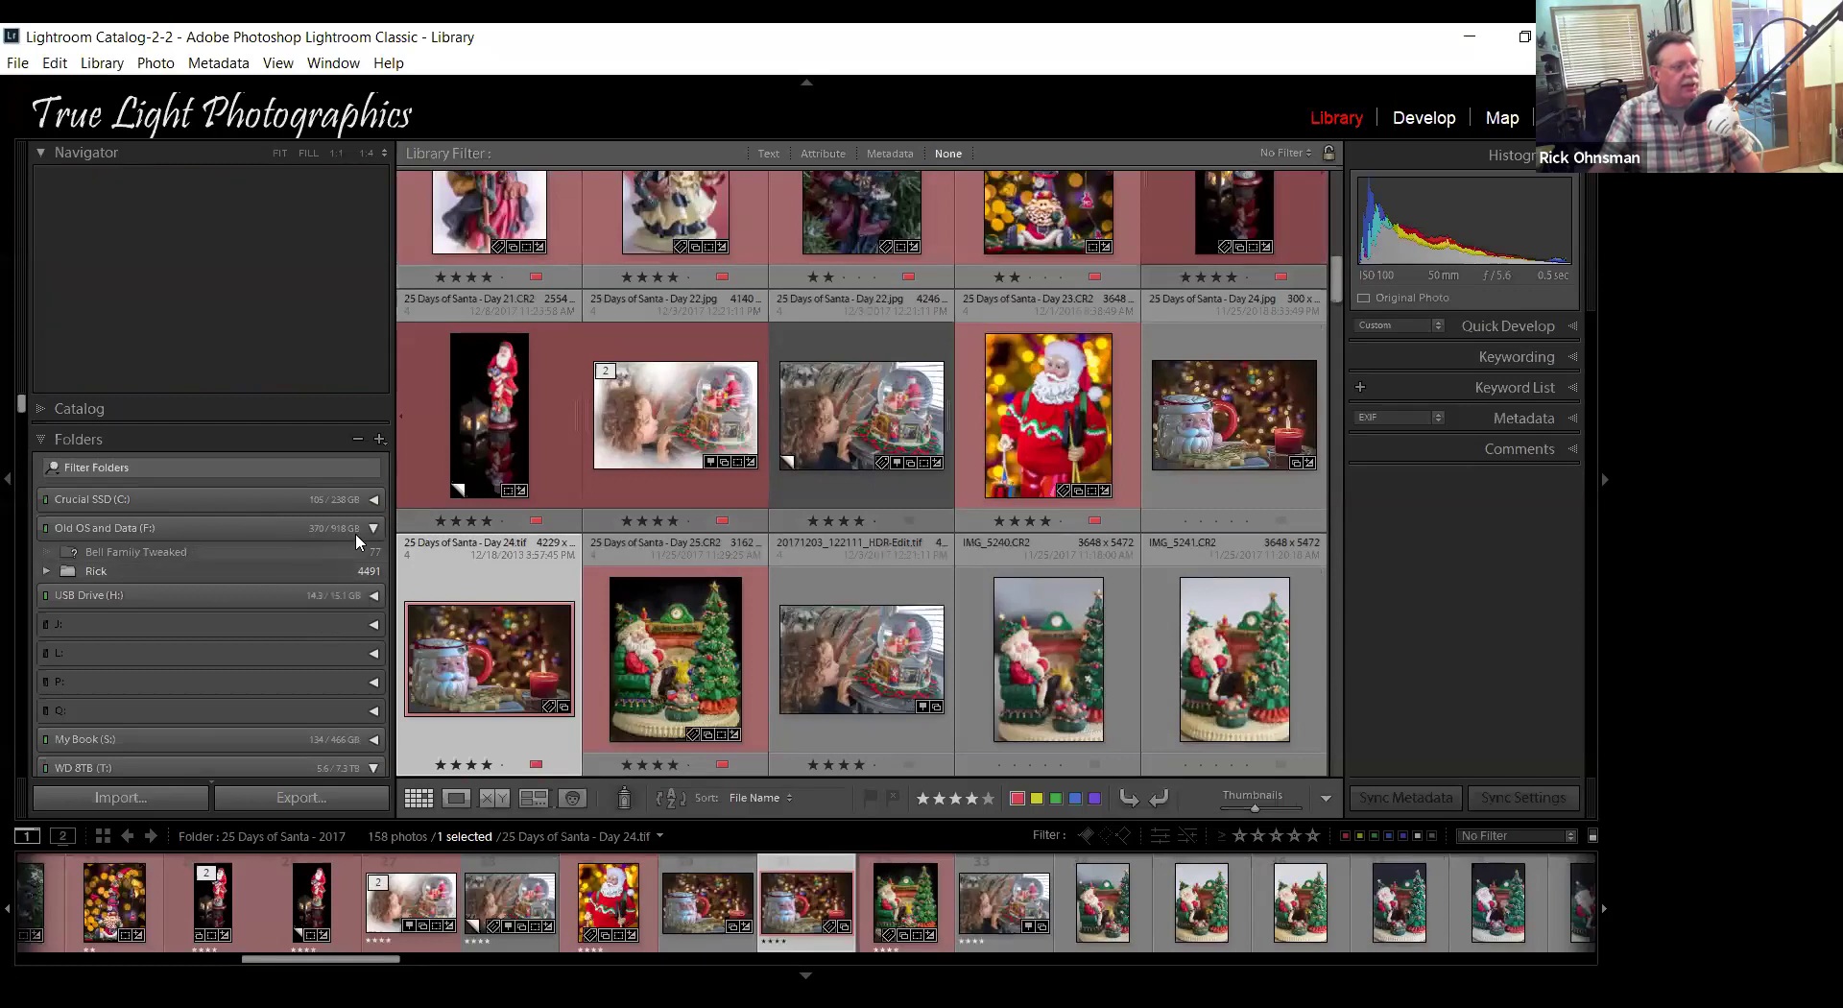
Move the 25 Days of Santa - 2017 folder from T:\Photos into the user's Desktop folder on Old OS and Data (F:).
{"action": "left_click", "coordinate": [46, 571]}
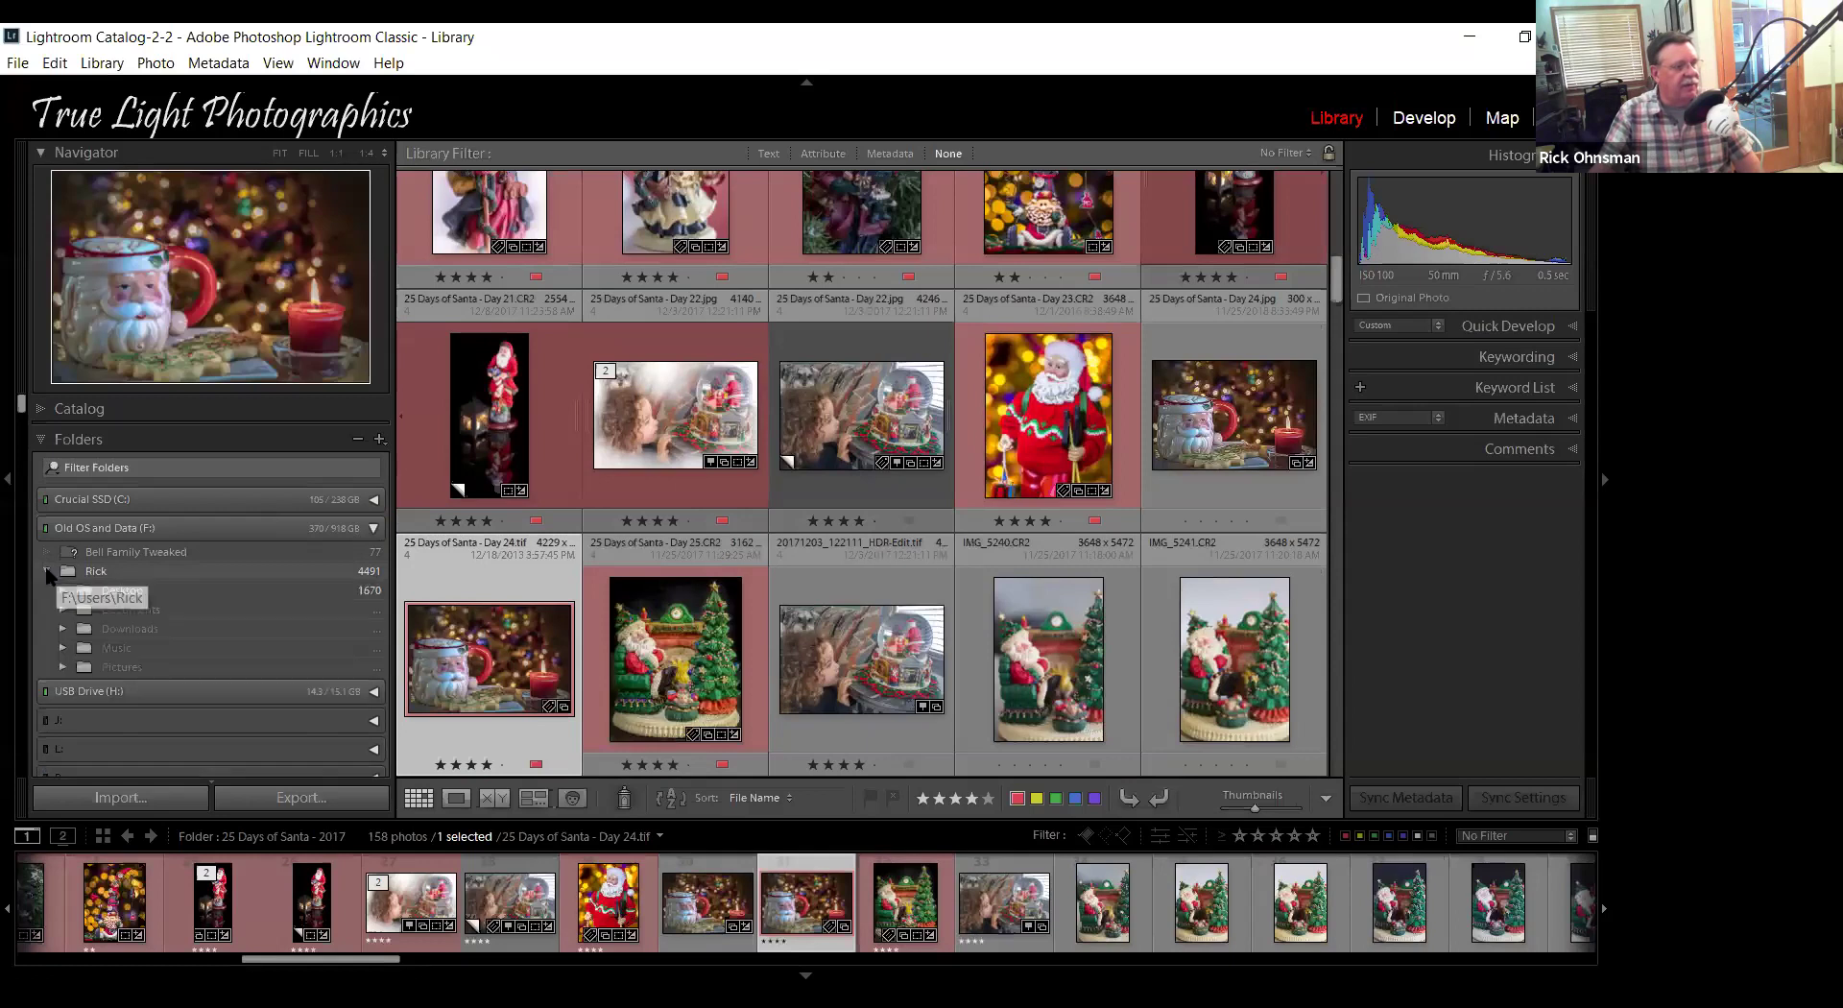
{"action": "left_click", "coordinate": [228, 594]}
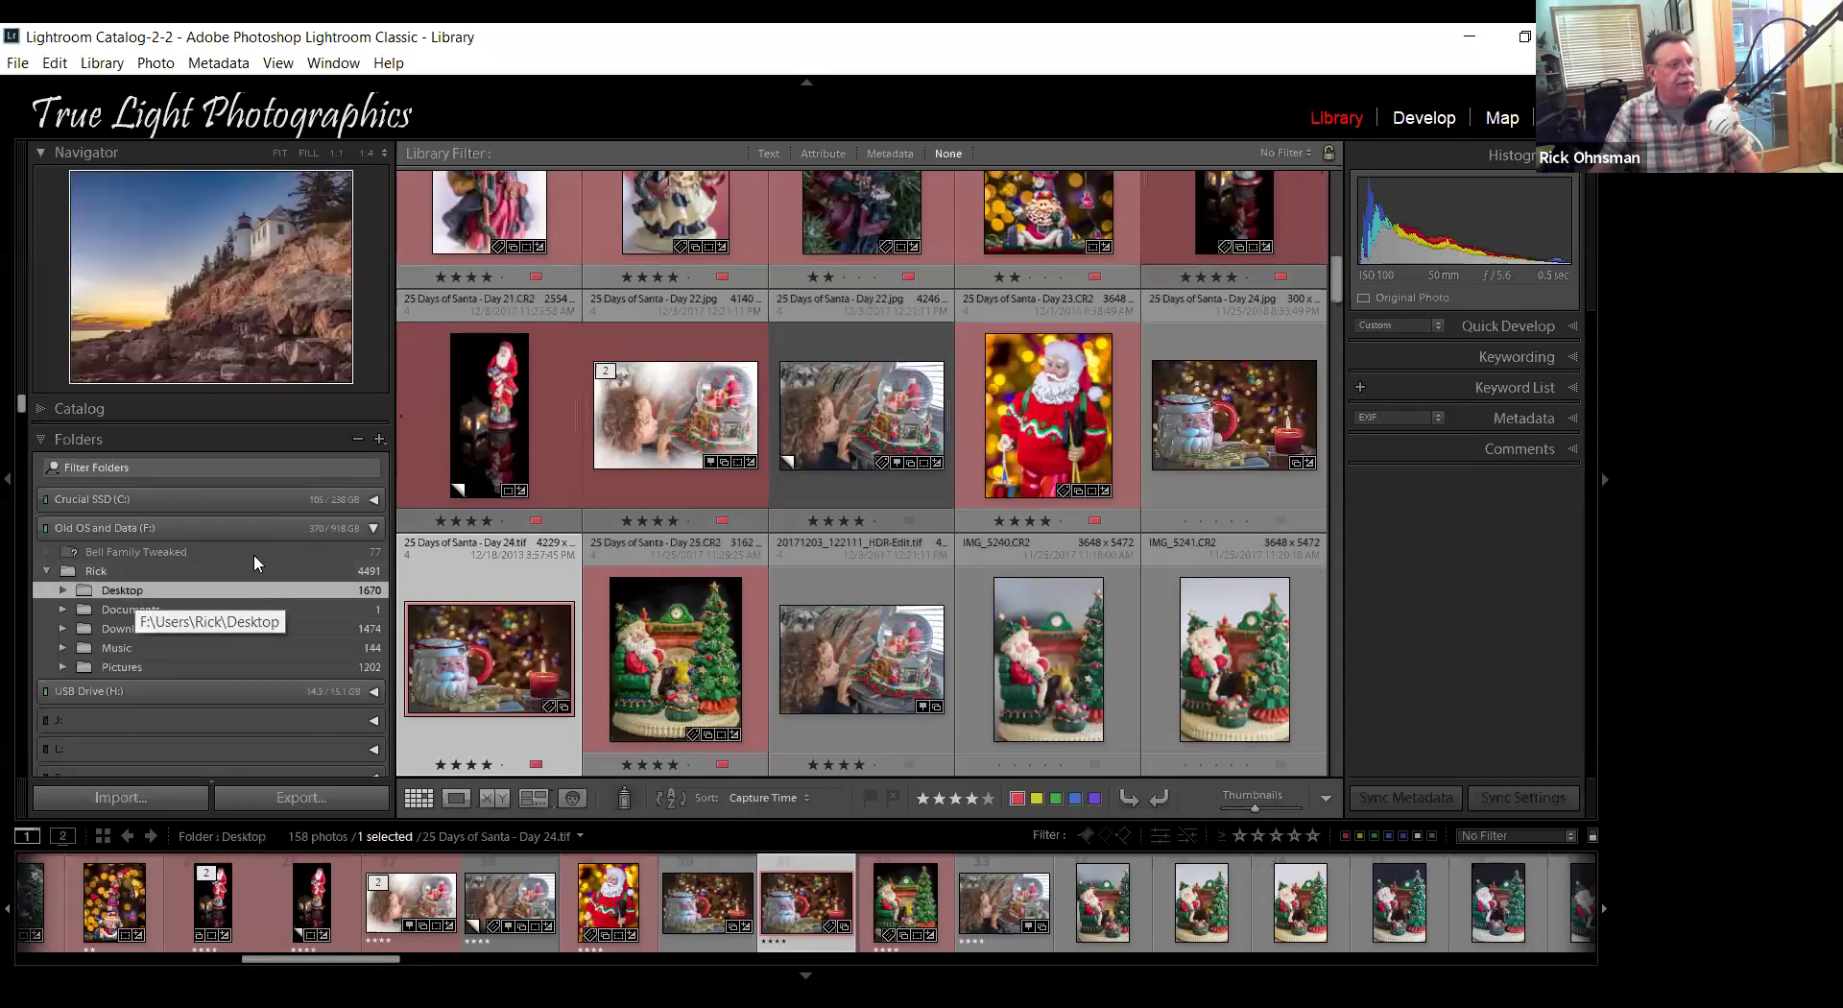
{"action": "scroll", "coordinate": [245, 629], "scroll_direction": "down", "scroll_amount": 5}
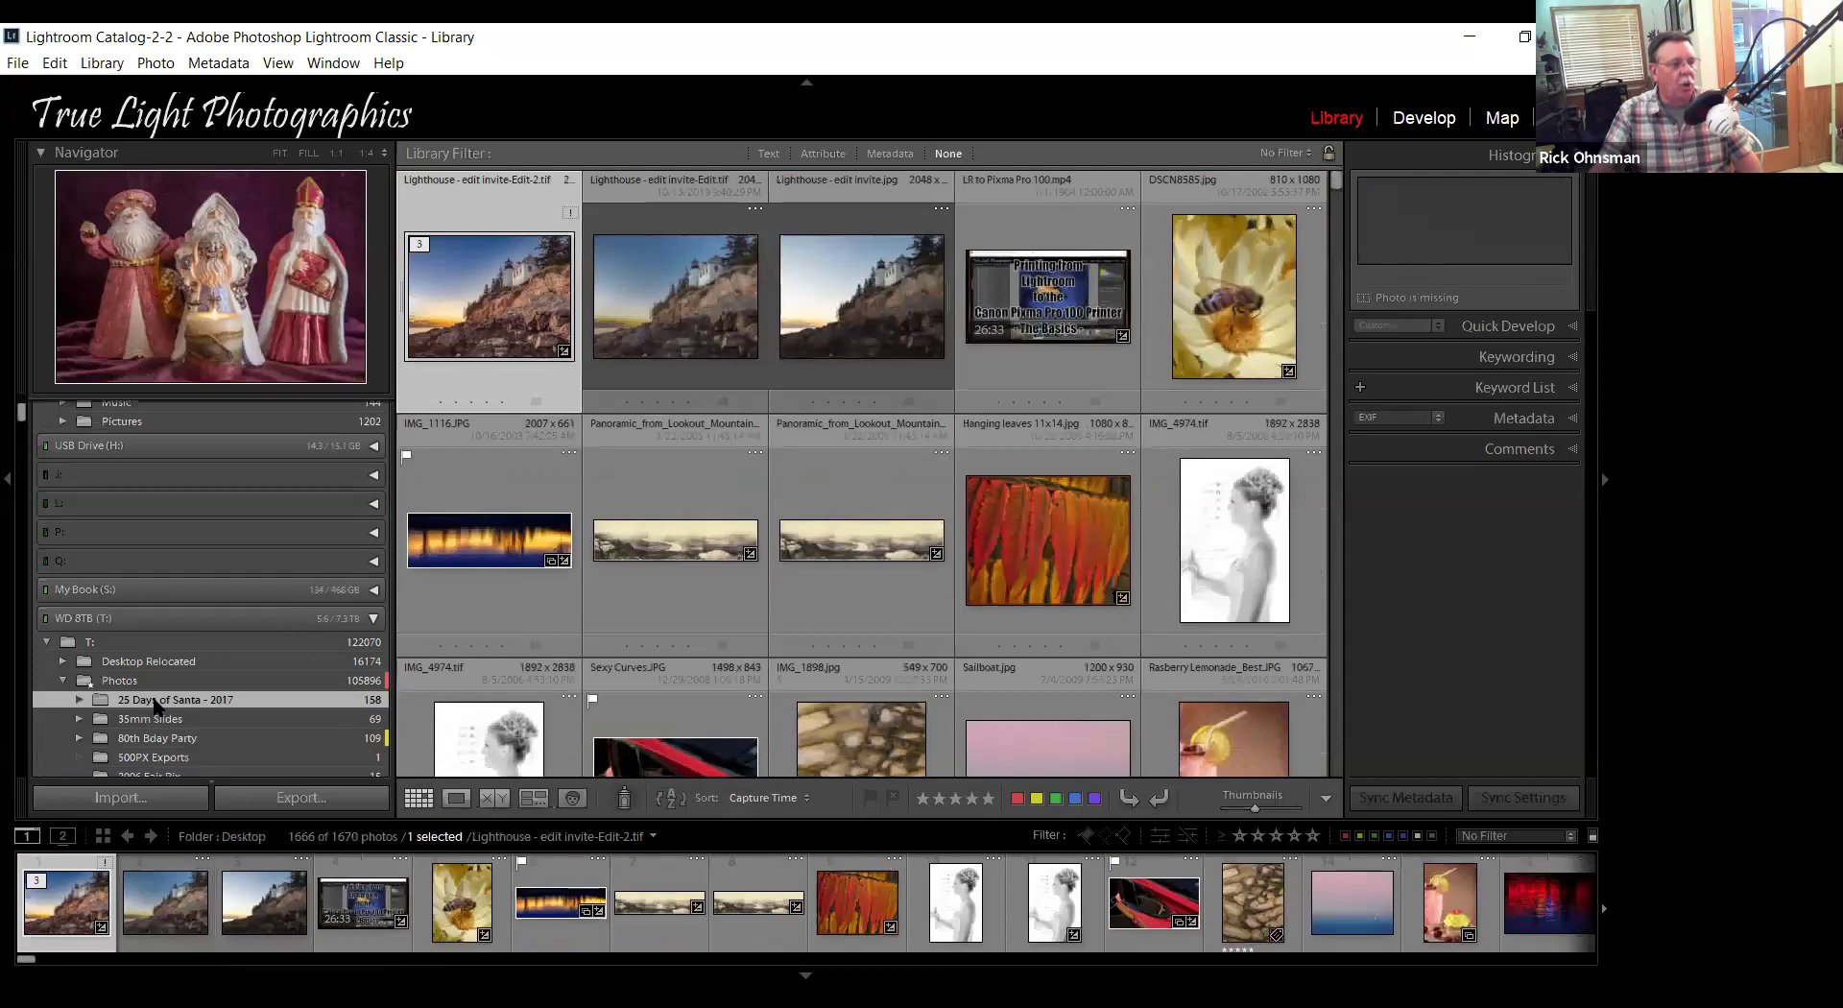
{"action": "scroll", "coordinate": [164, 470], "scroll_direction": "up", "scroll_amount": 3}
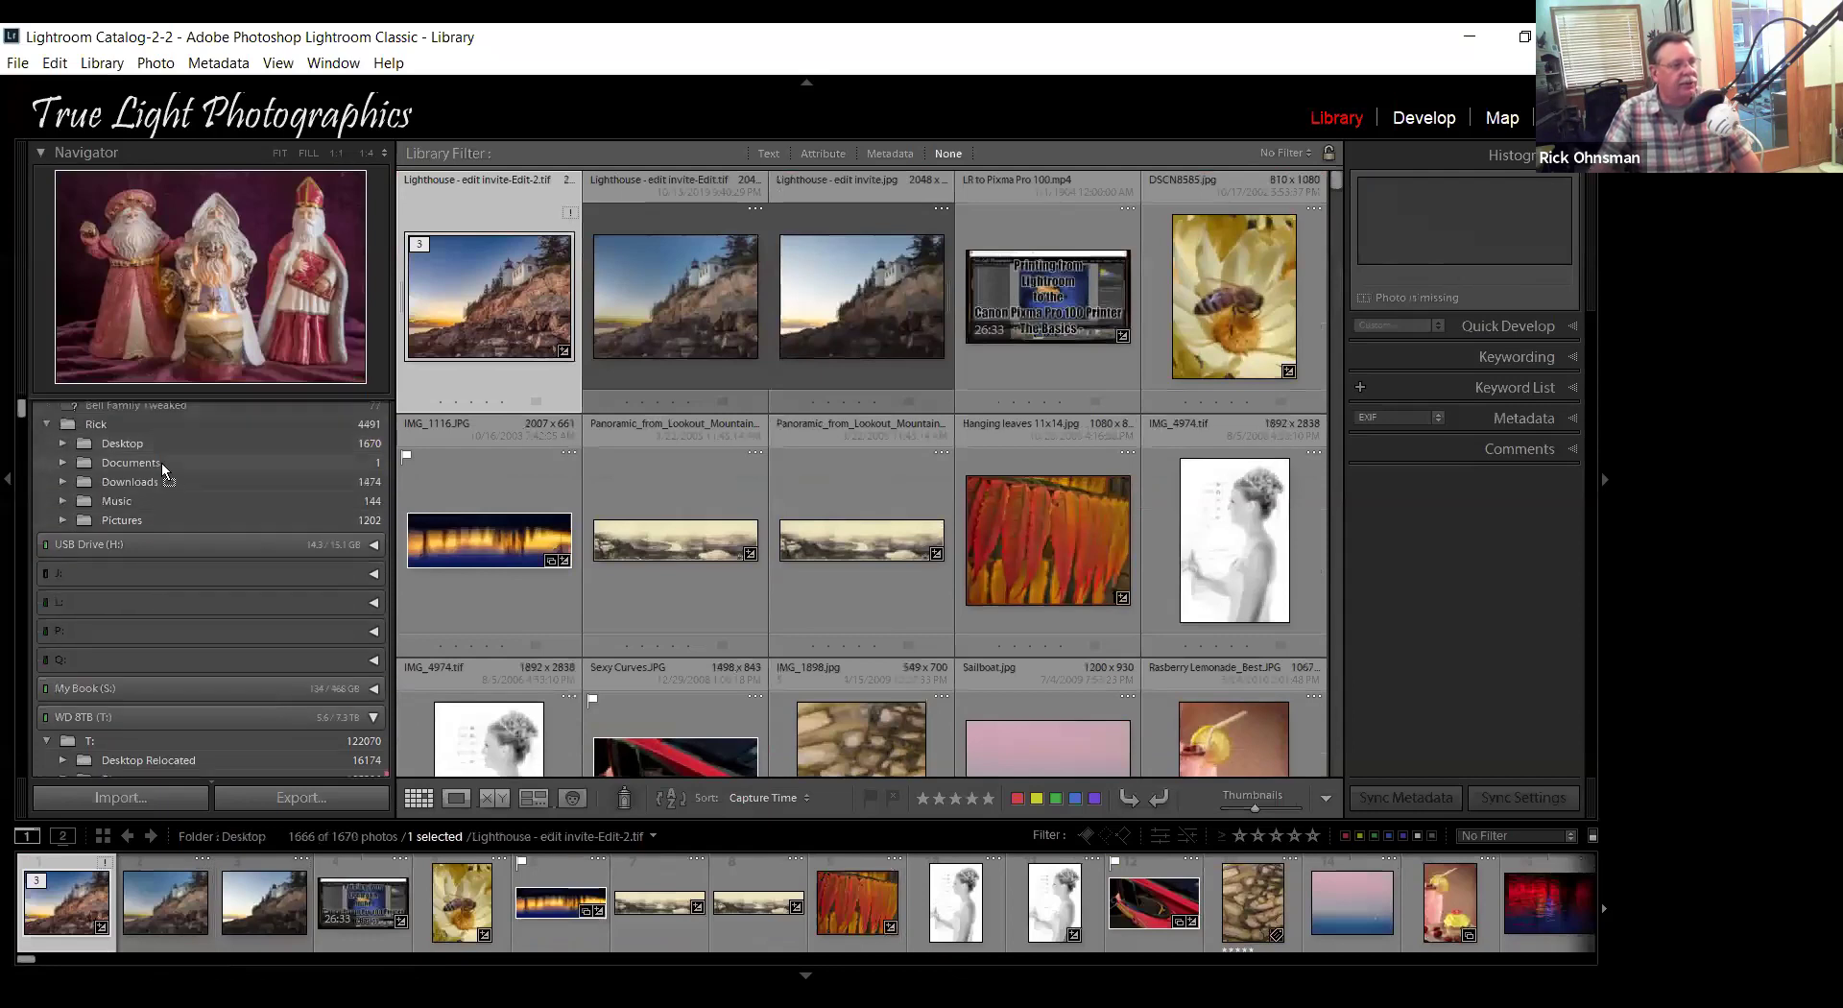
{"action": "left_click", "coordinate": [129, 444]}
{"action": "left_click_drag", "start_coordinate": [130, 445], "coordinate": [130, 444]}
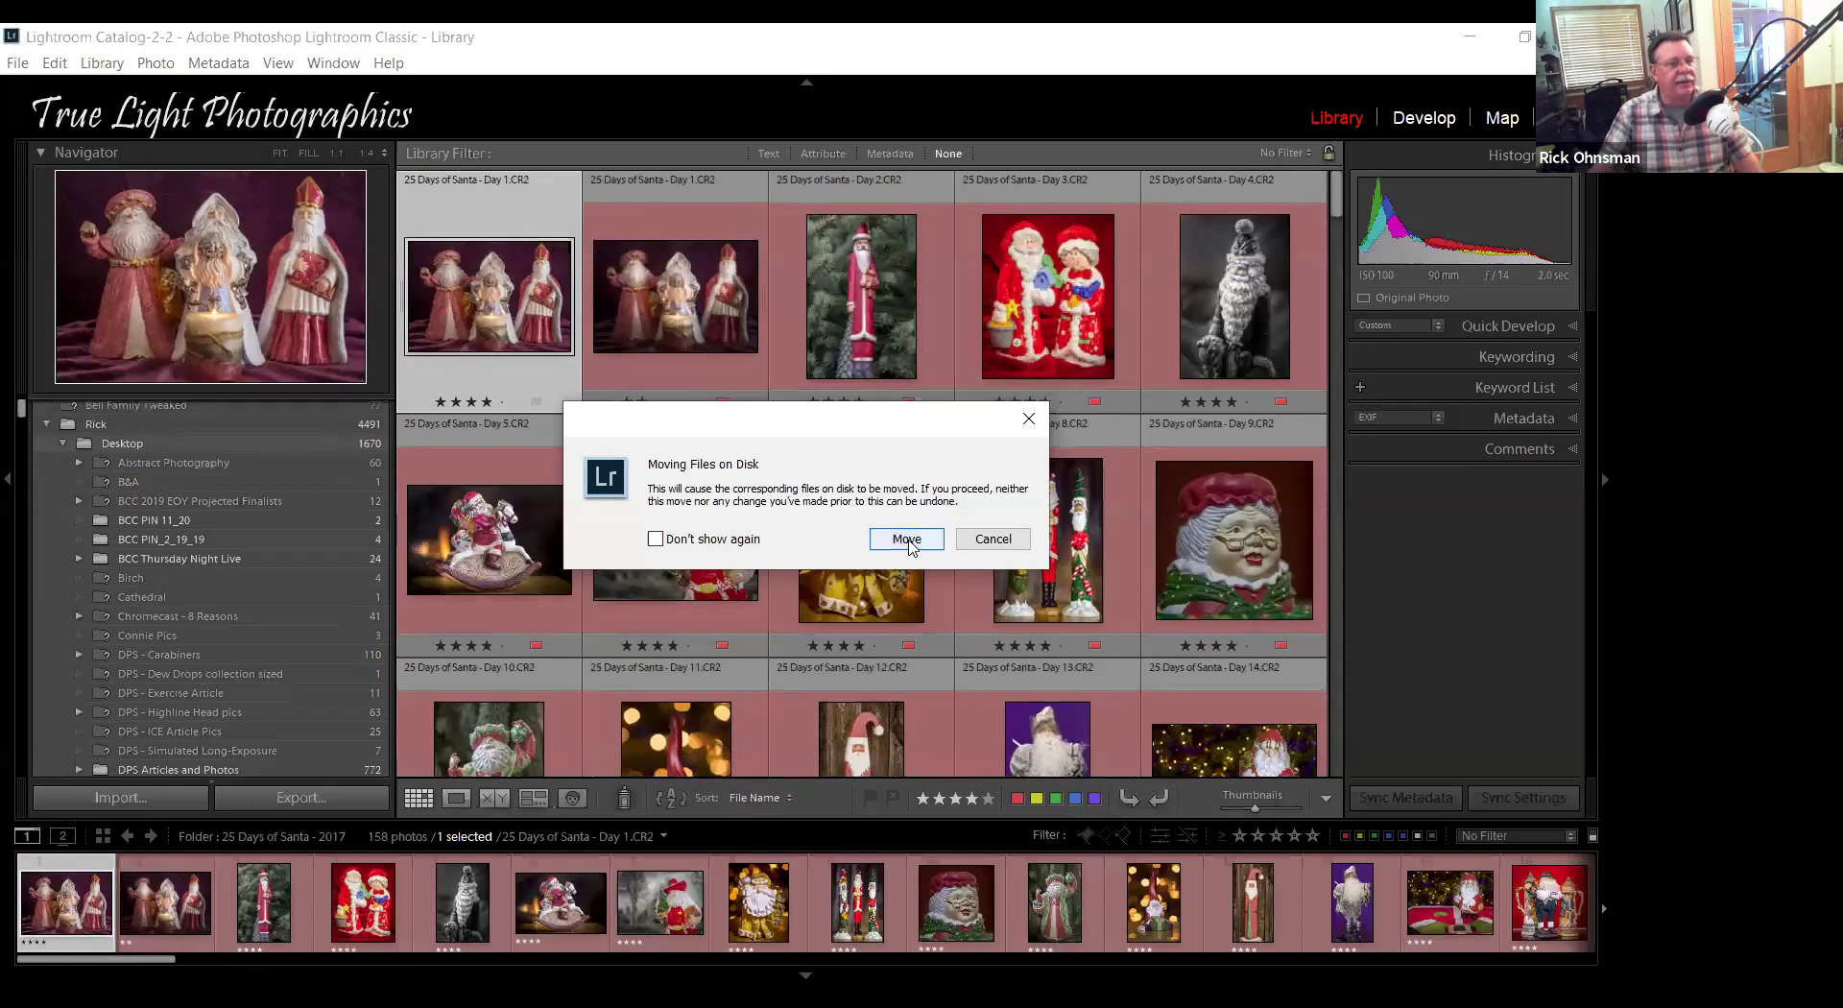
{"action": "left_click", "coordinate": [909, 543]}
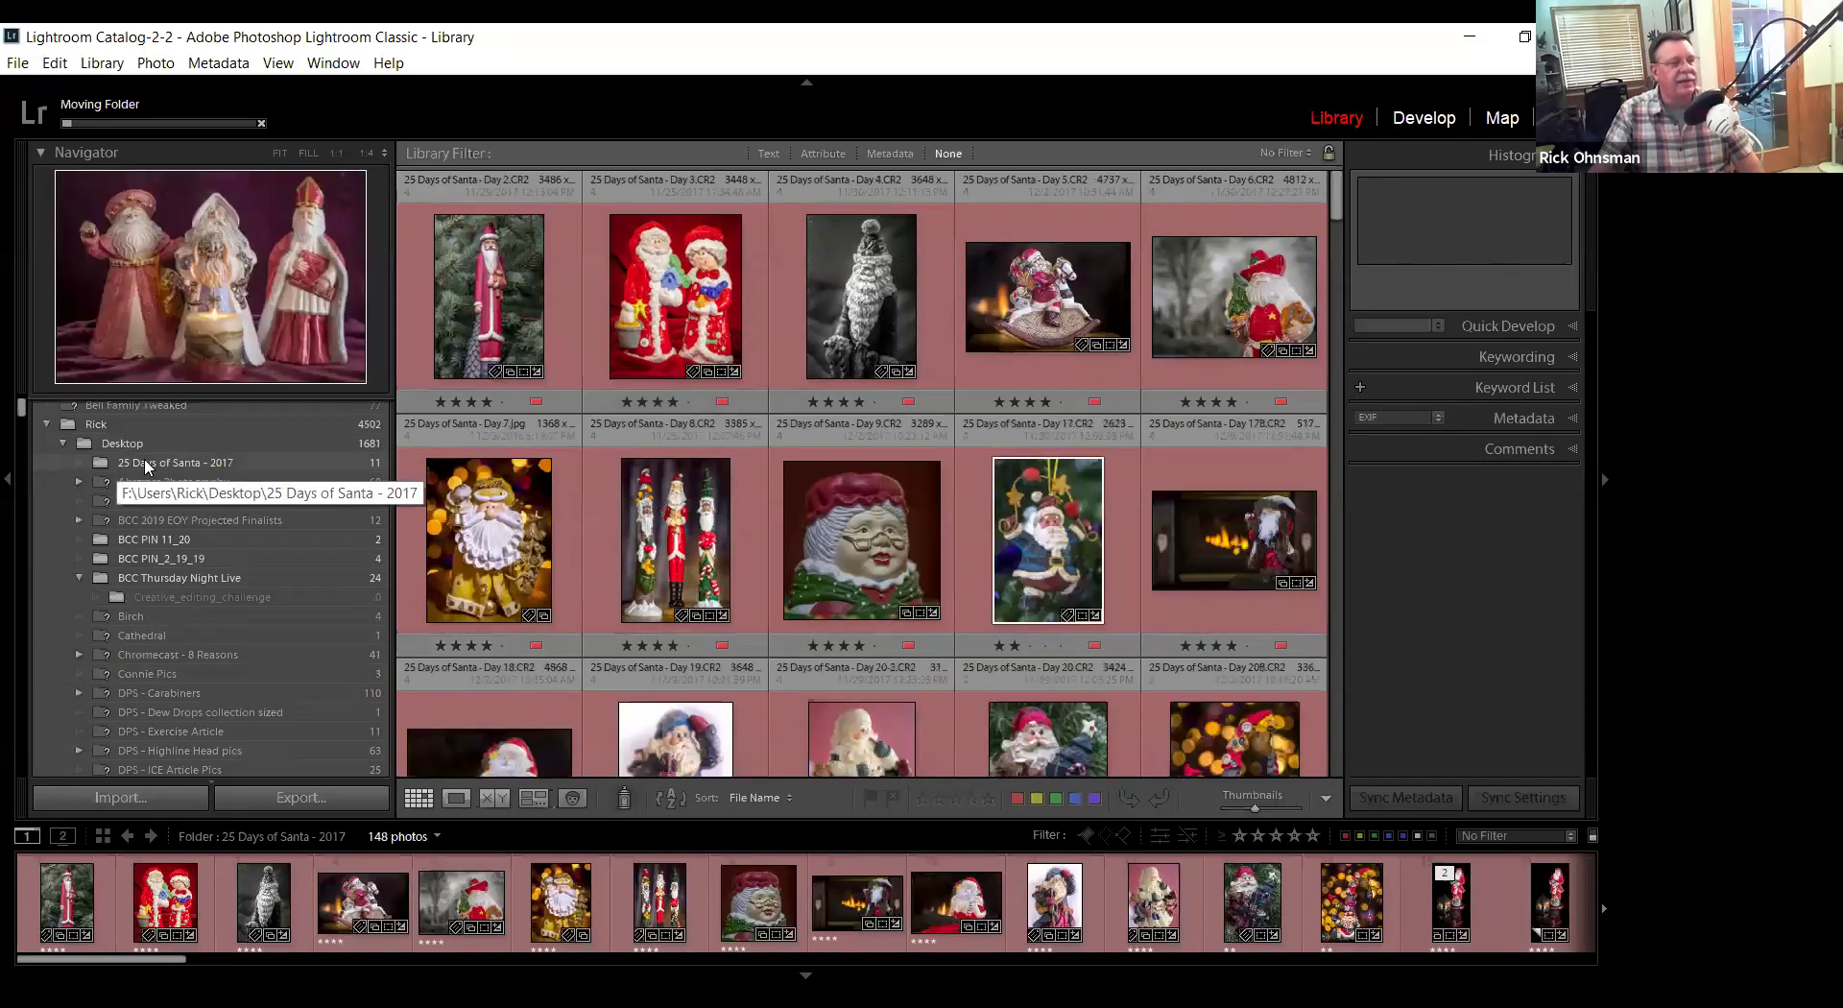
Try to move the 25 Days of Santa - 2017 folder from the Desktop folder back into T:\Photos.
{"action": "left_click", "coordinate": [145, 463]}
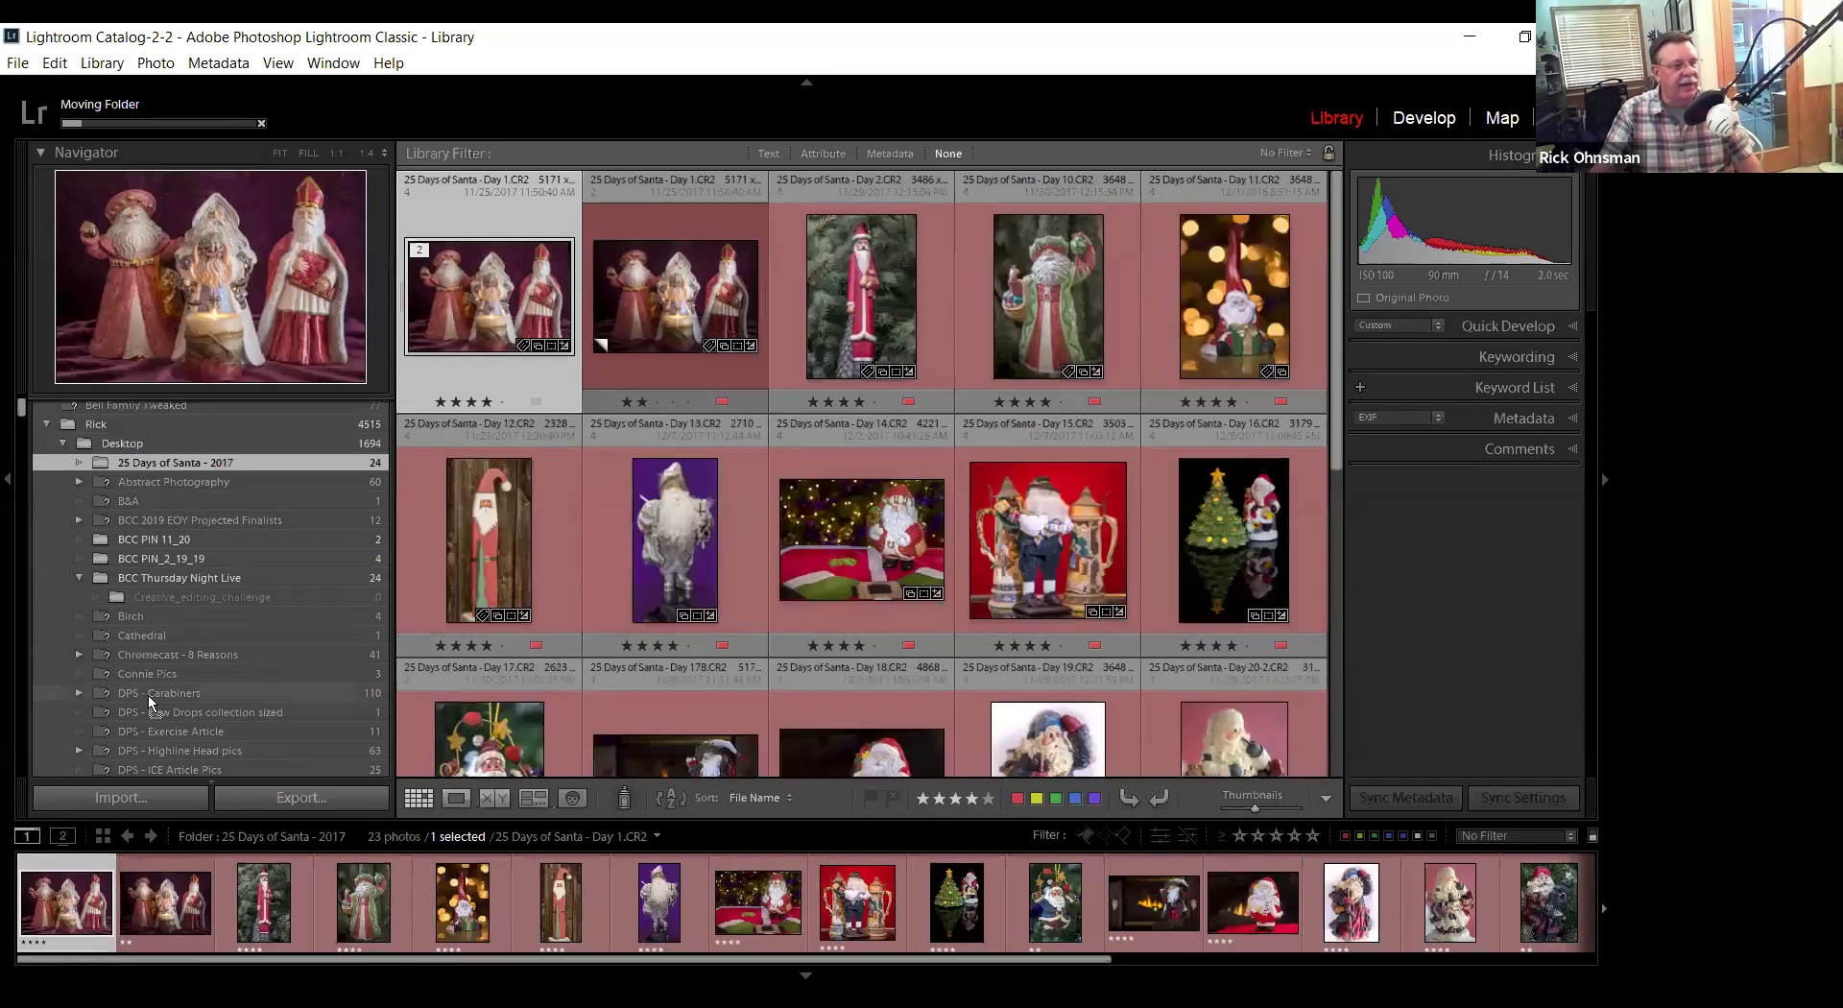
{"action": "scroll", "coordinate": [144, 647], "scroll_direction": "down", "scroll_amount": 4}
{"action": "scroll", "coordinate": [141, 728], "scroll_direction": "down", "scroll_amount": 9}
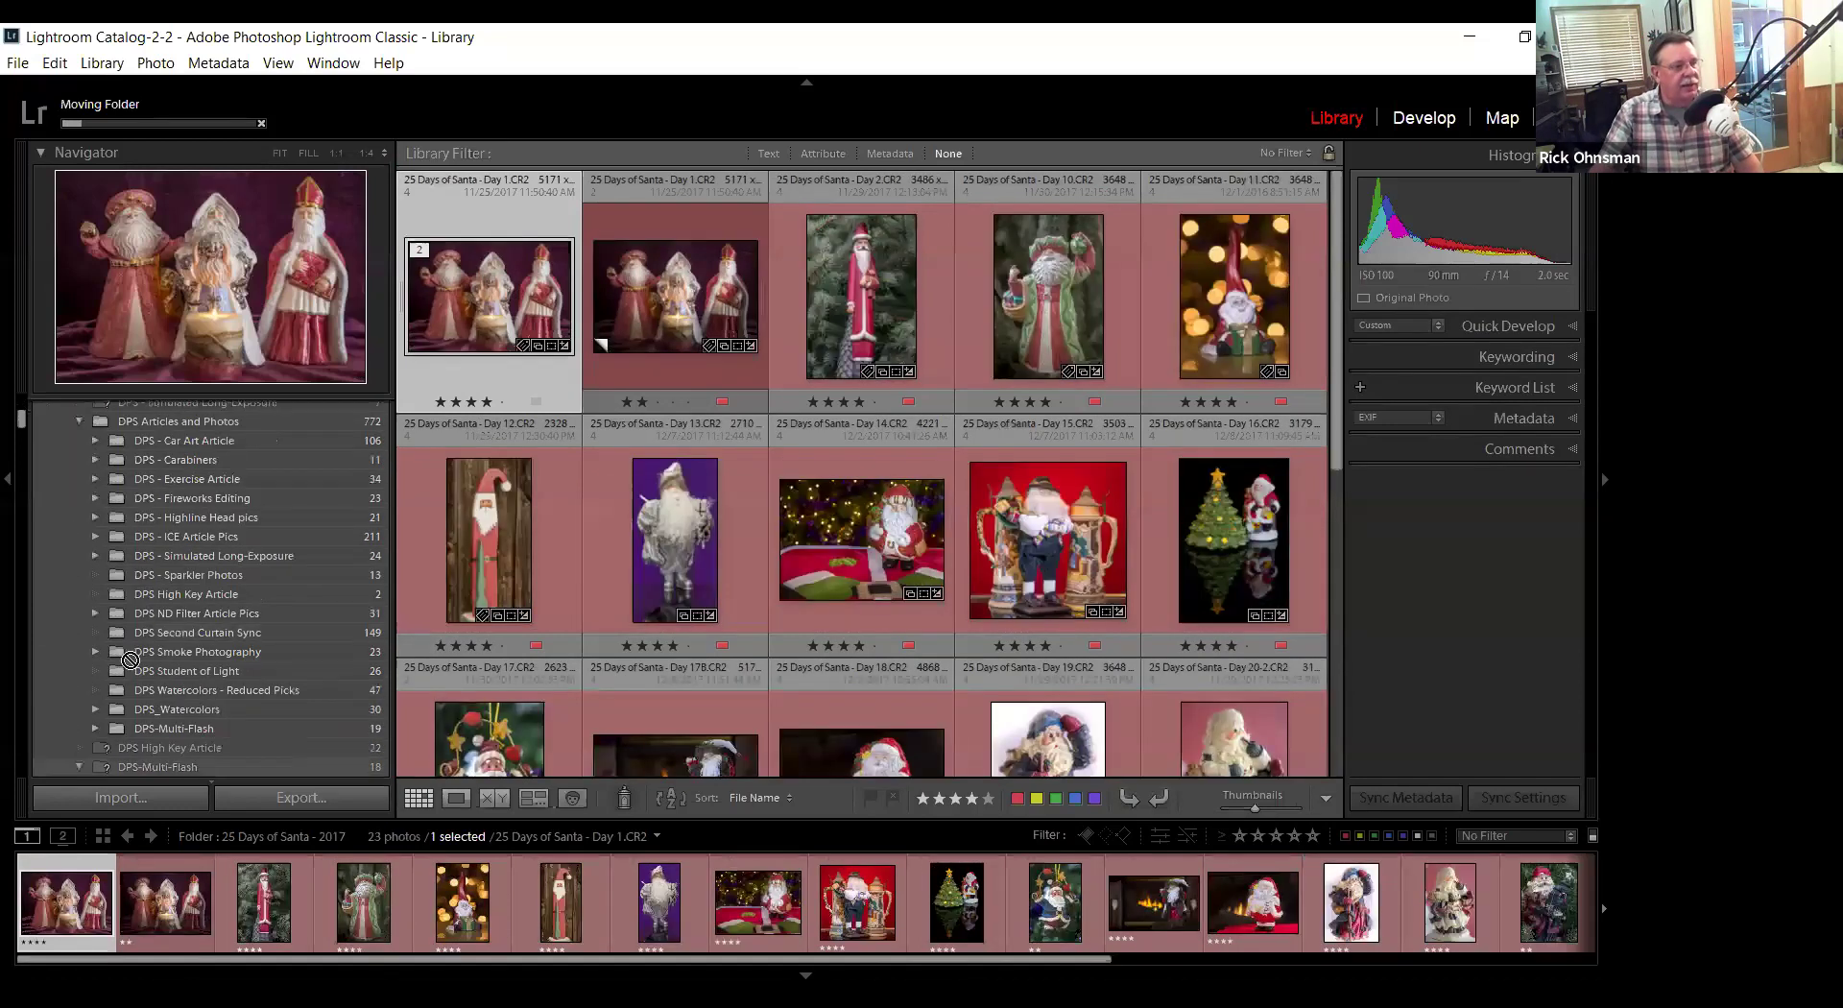
{"action": "scroll", "coordinate": [84, 485], "scroll_direction": "up", "scroll_amount": 5}
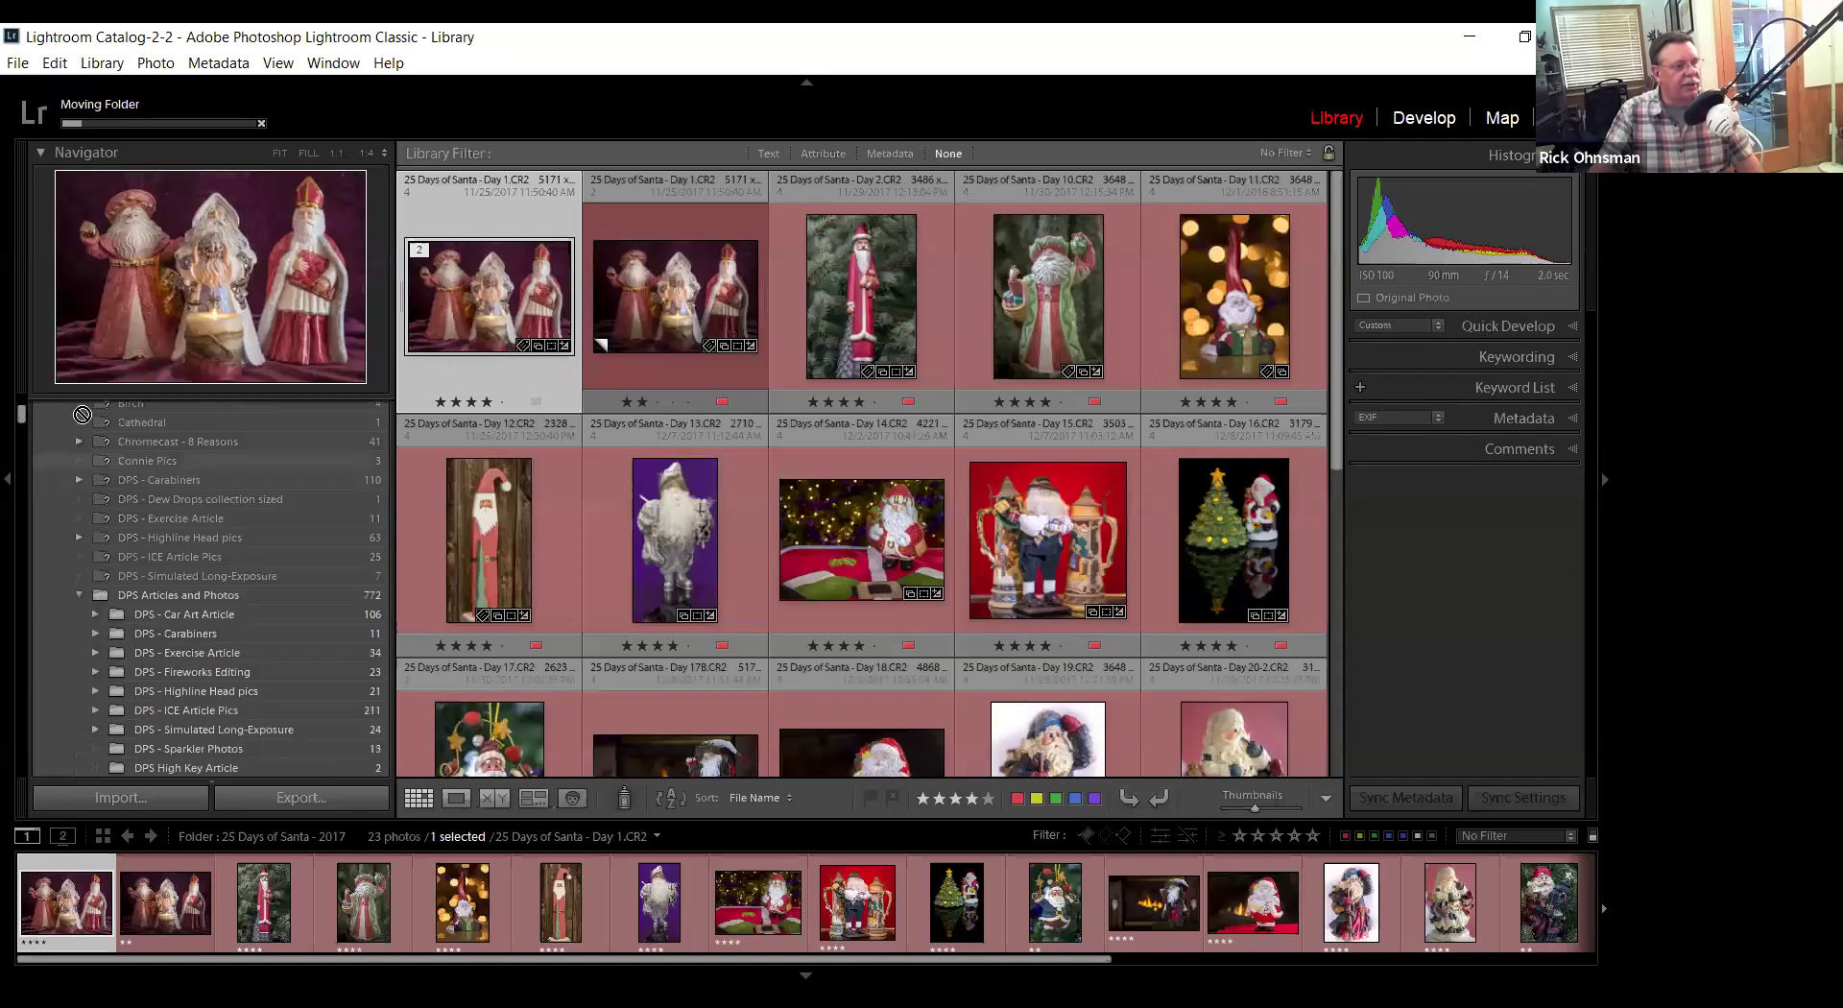
{"action": "scroll", "coordinate": [80, 442], "scroll_direction": "up", "scroll_amount": 4}
{"action": "scroll", "coordinate": [81, 441], "scroll_direction": "up", "scroll_amount": 2}
{"action": "scroll", "coordinate": [70, 742], "scroll_direction": "down", "scroll_amount": 10}
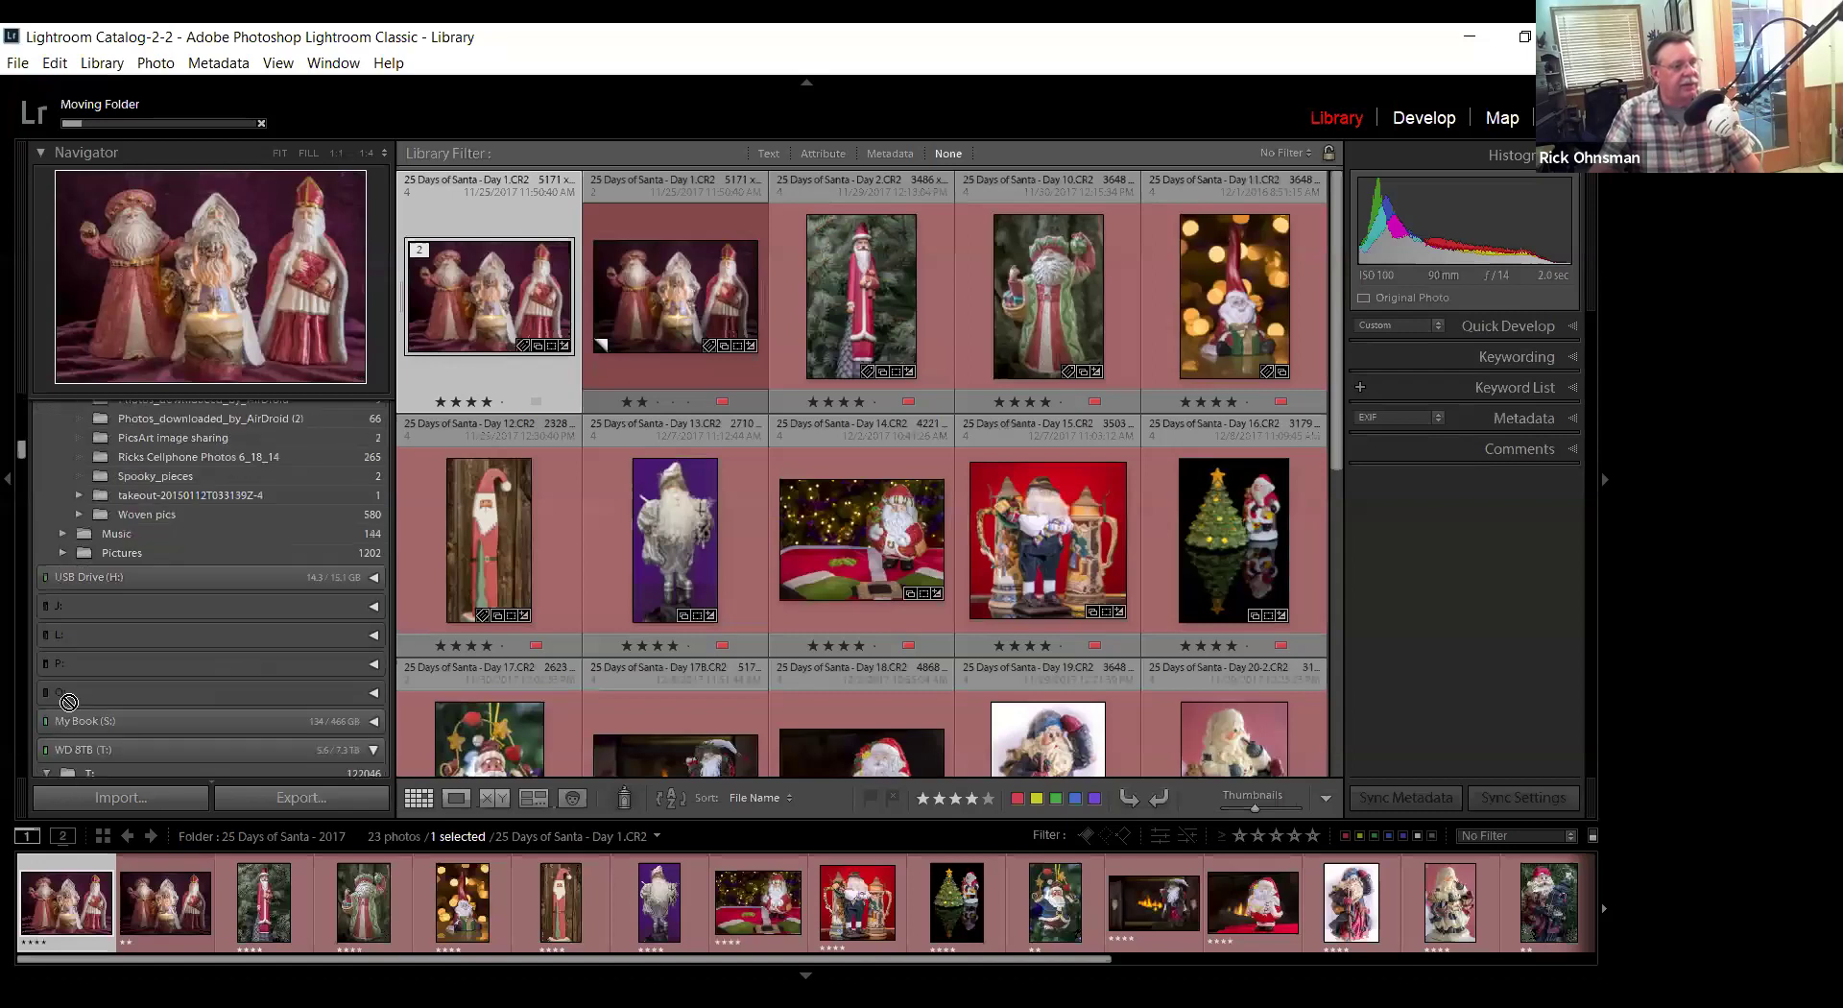
{"action": "scroll", "coordinate": [67, 749], "scroll_direction": "down", "scroll_amount": 2}
{"action": "scroll", "coordinate": [67, 749], "scroll_direction": "down", "scroll_amount": 1}
{"action": "left_click_drag", "start_coordinate": [68, 749], "coordinate": [114, 710]}
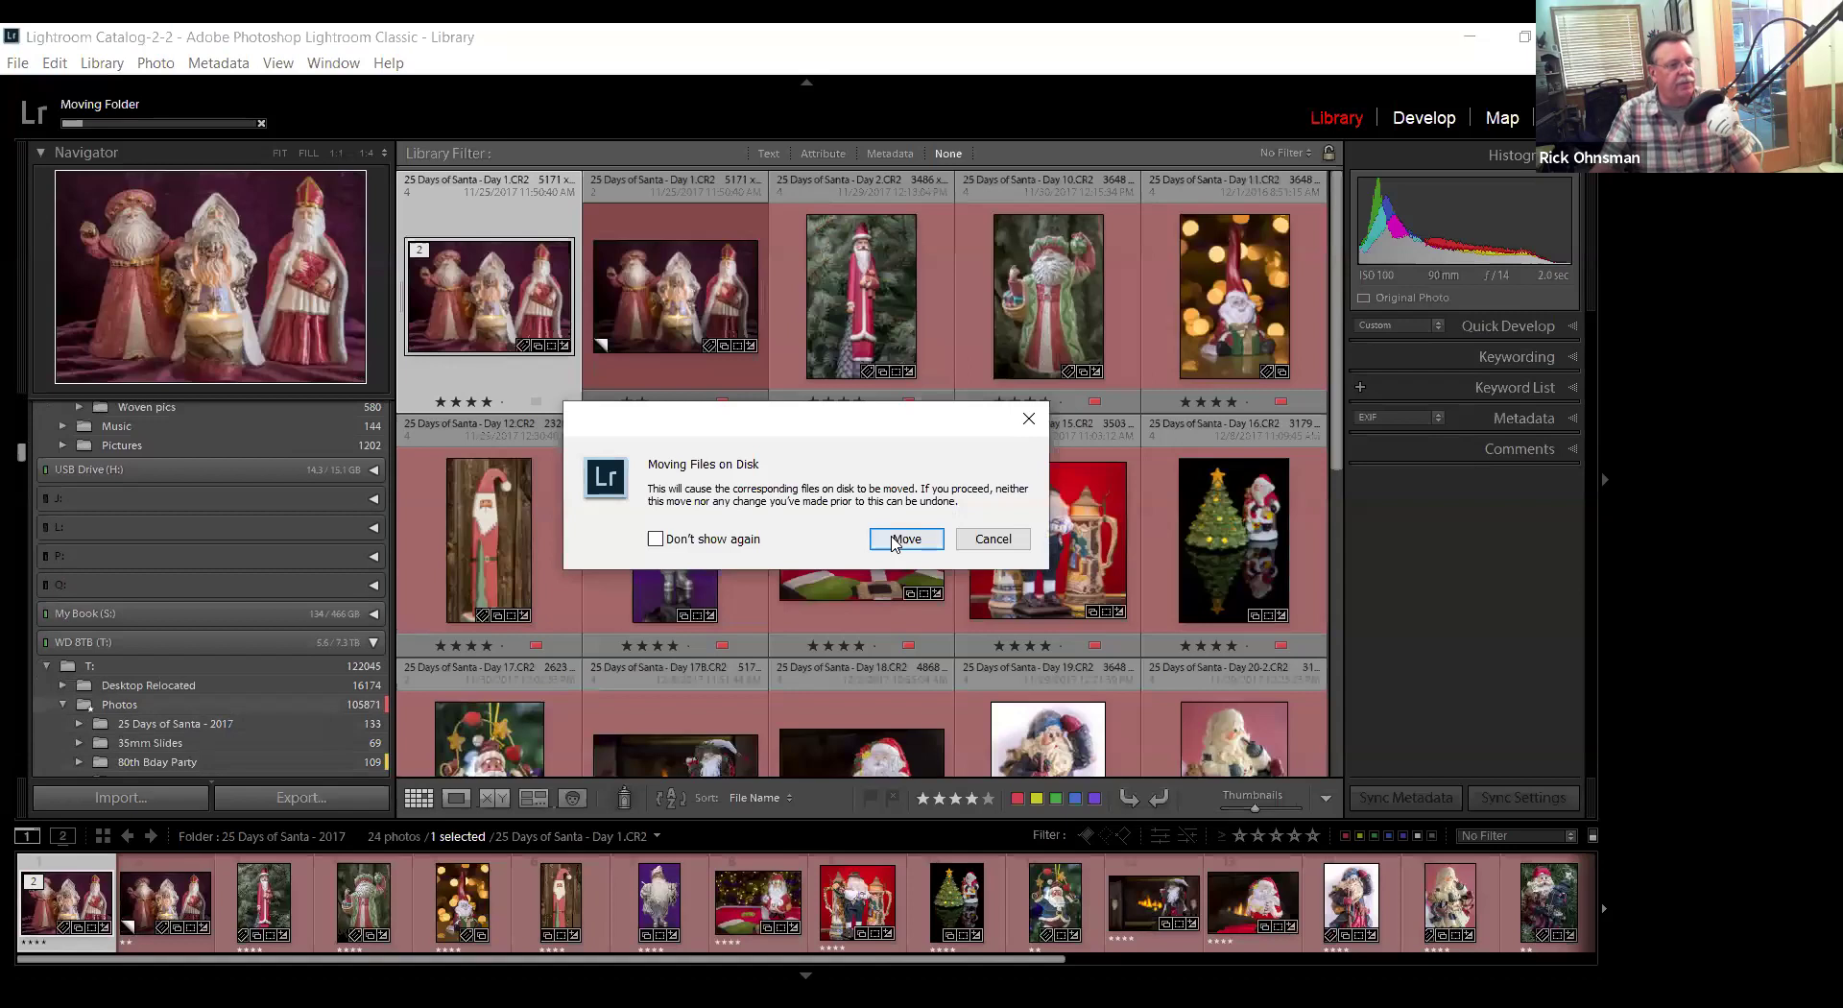
{"action": "left_click", "coordinate": [893, 542]}
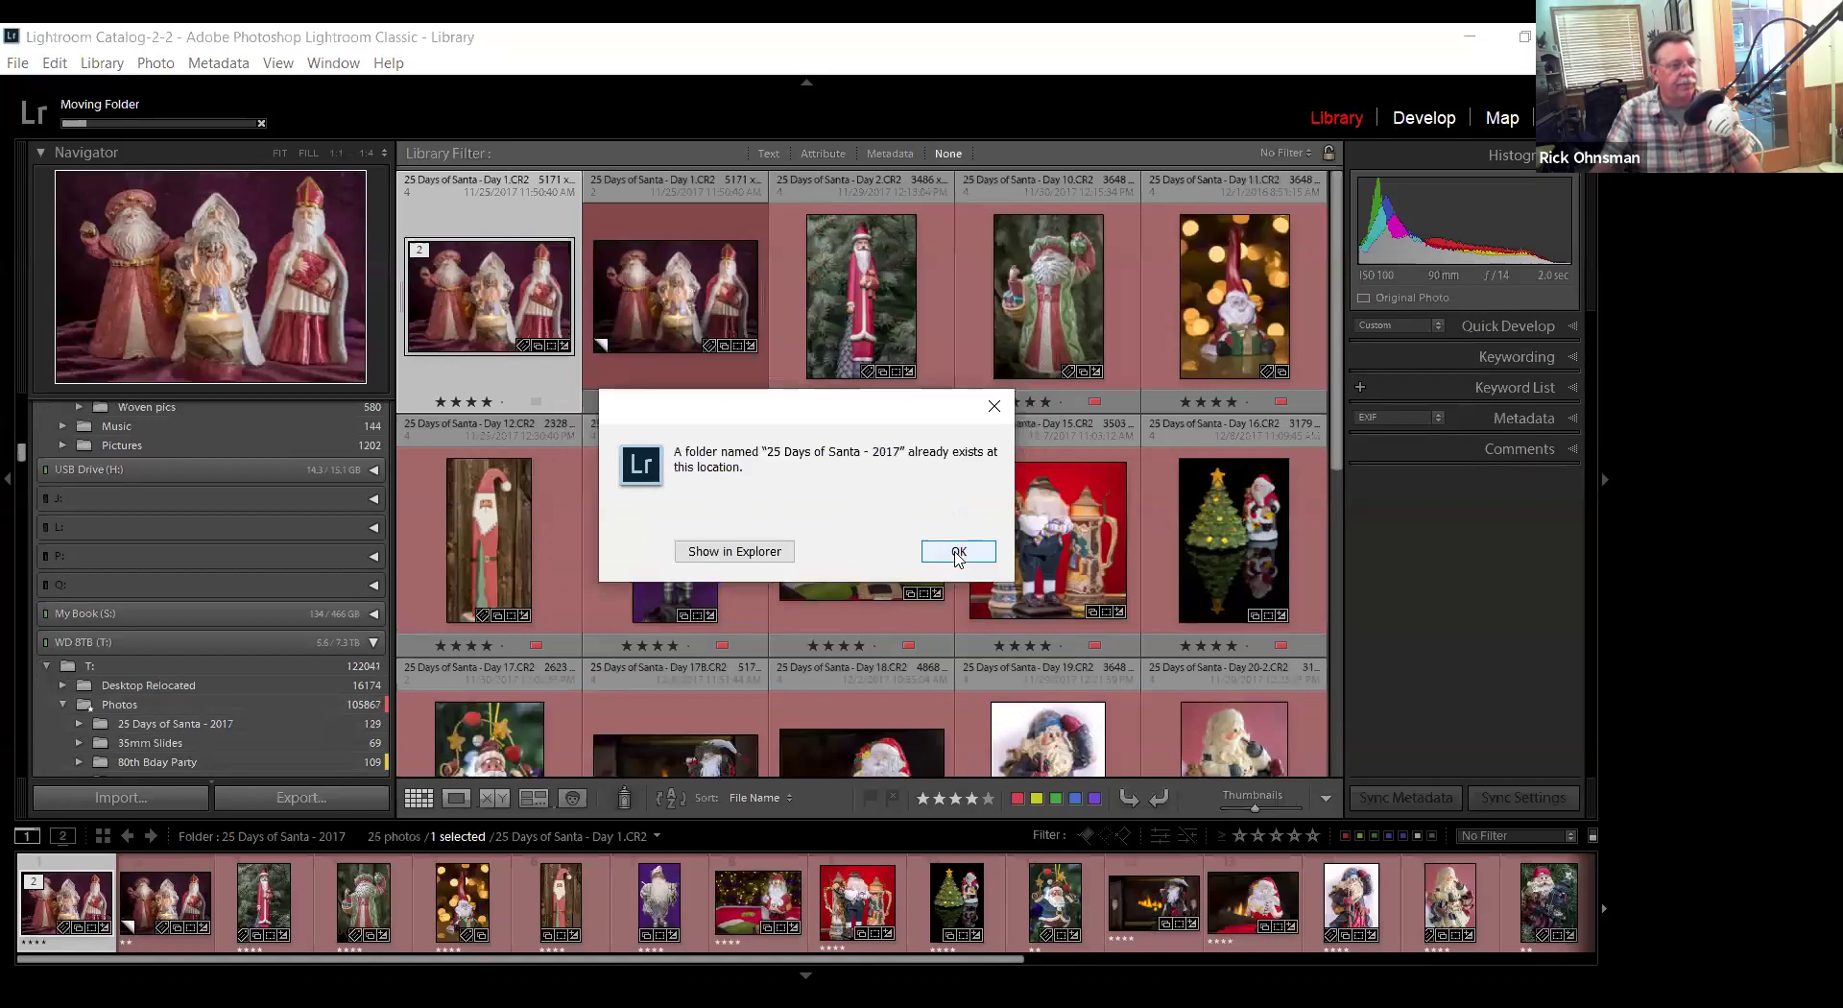
{"action": "left_click", "coordinate": [958, 554]}
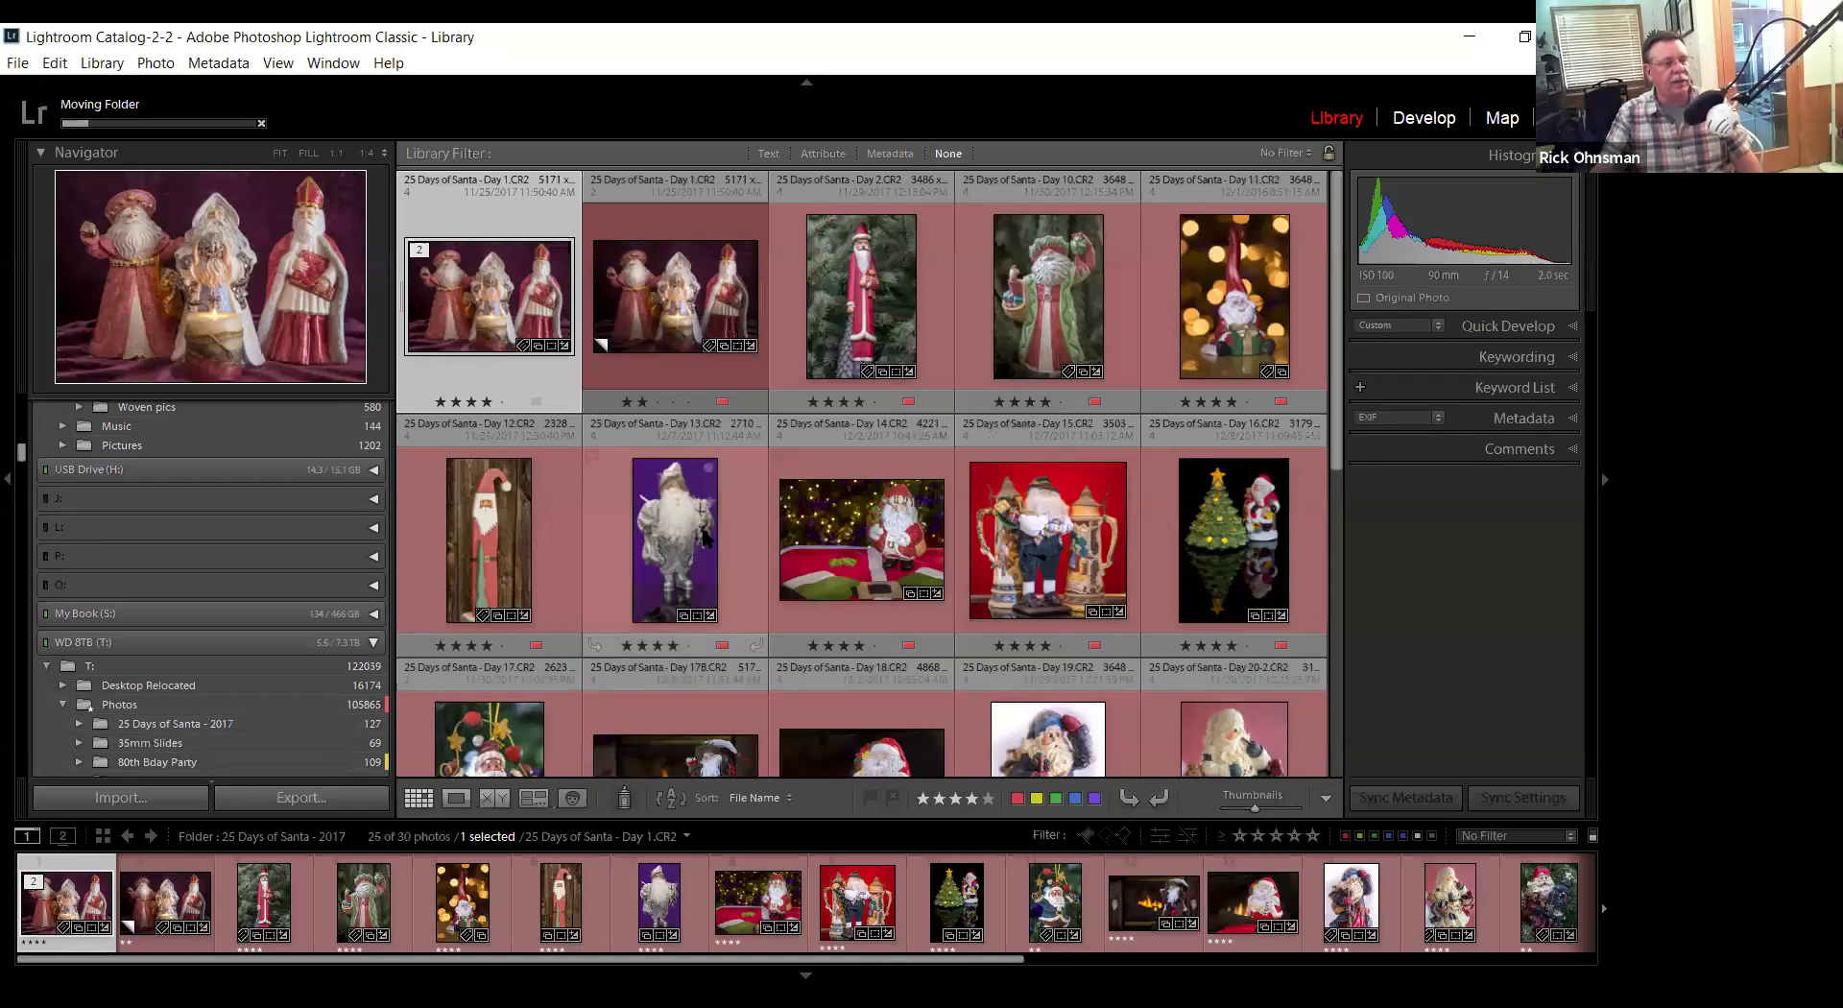
Show the photos in the 25 Days of Santa - 2017 folder under T:\Photos and review the commands available for that folder.
{"action": "left_click", "coordinate": [149, 727]}
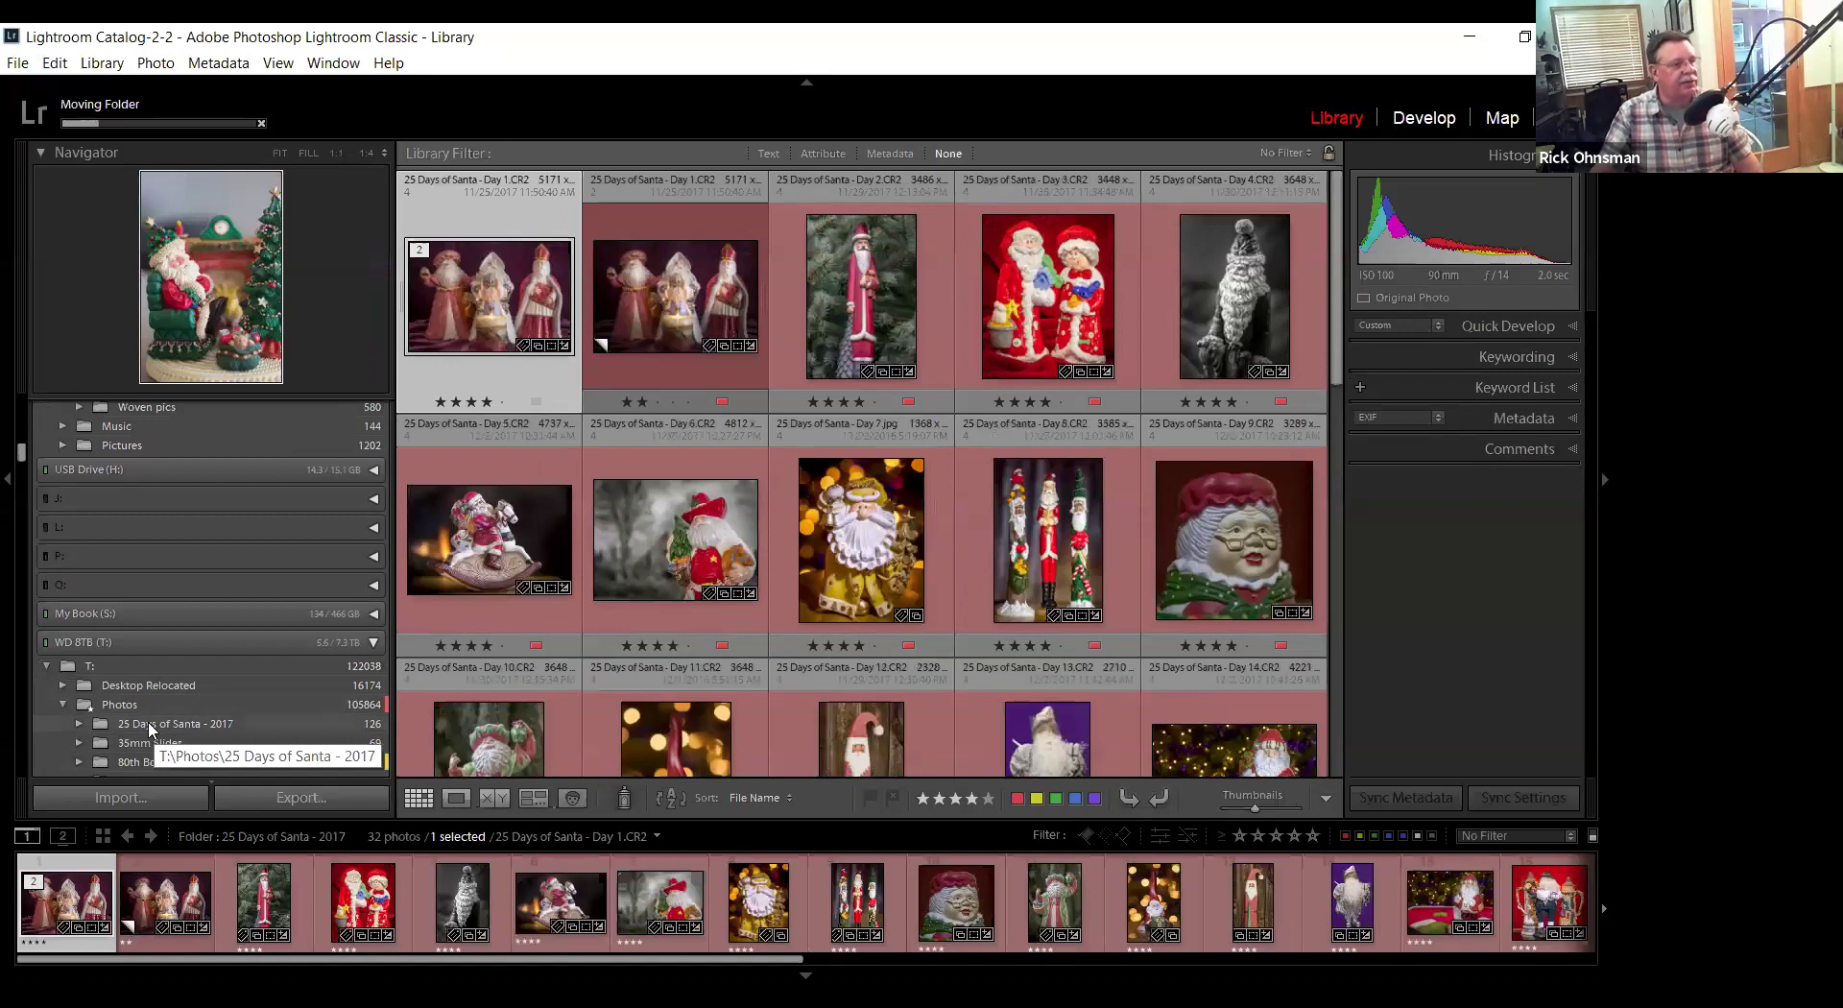
{"action": "right_click", "coordinate": [149, 728]}
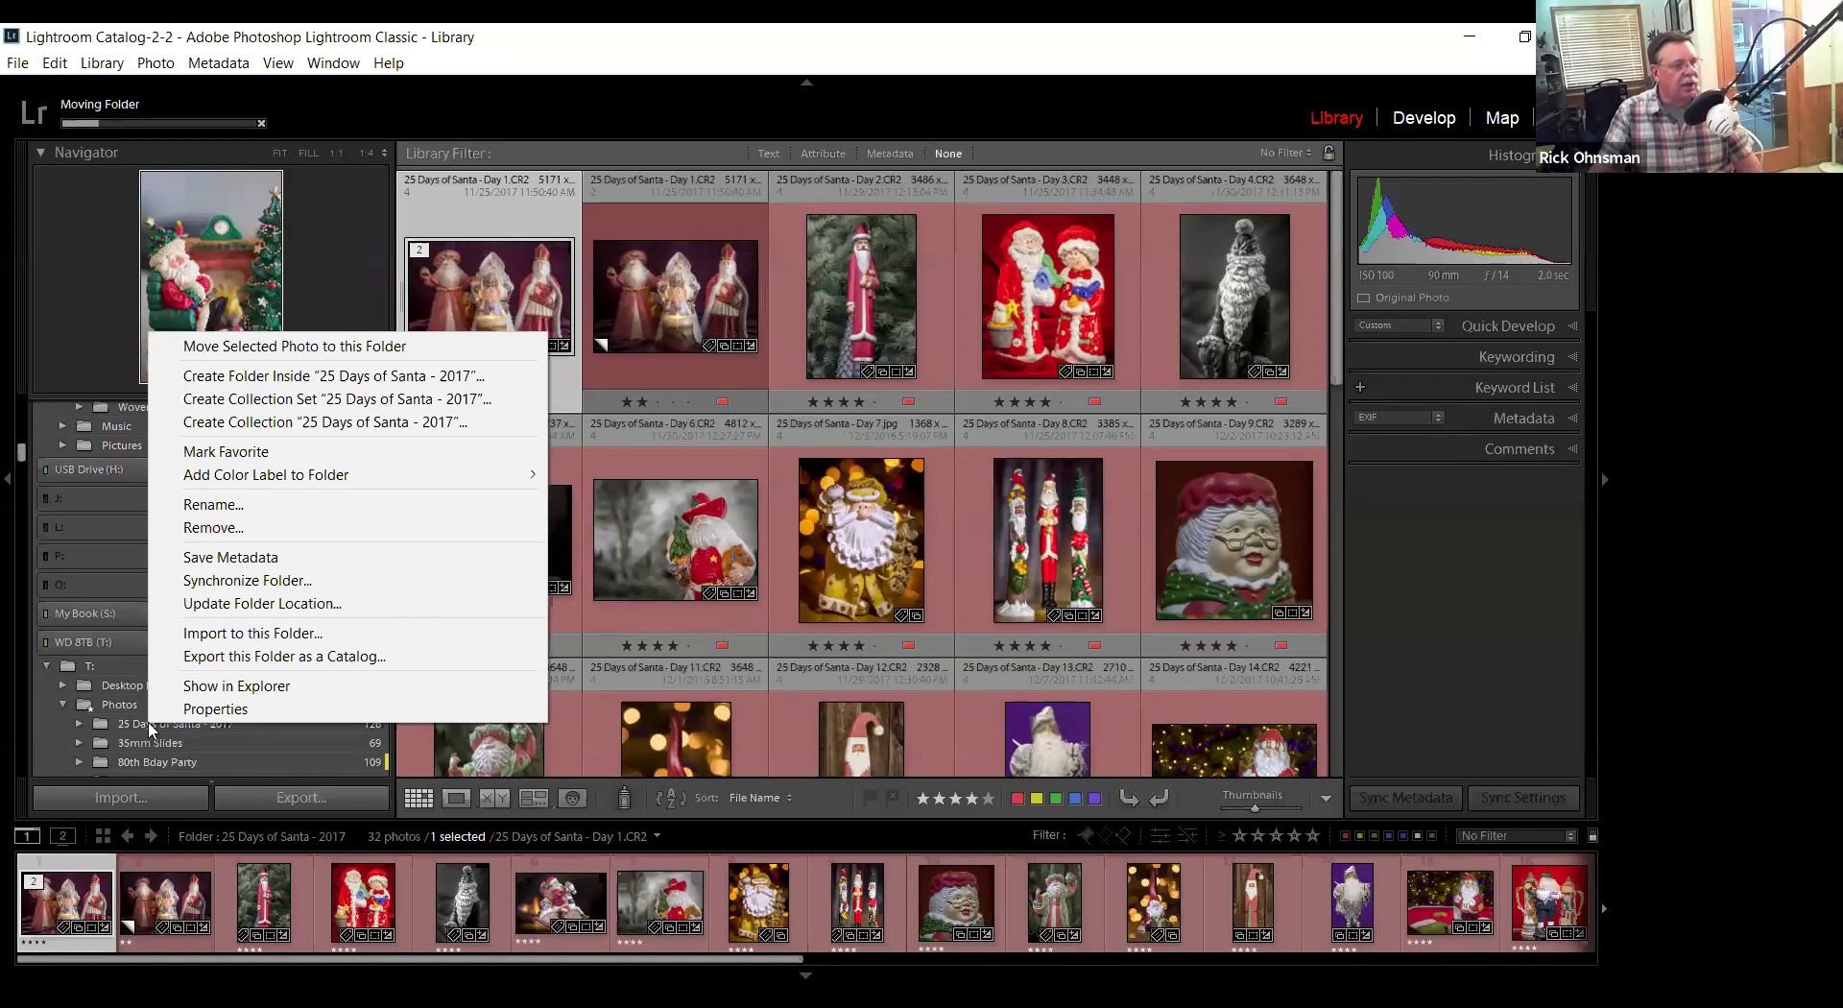
{"action": "left_click", "coordinate": [135, 730]}
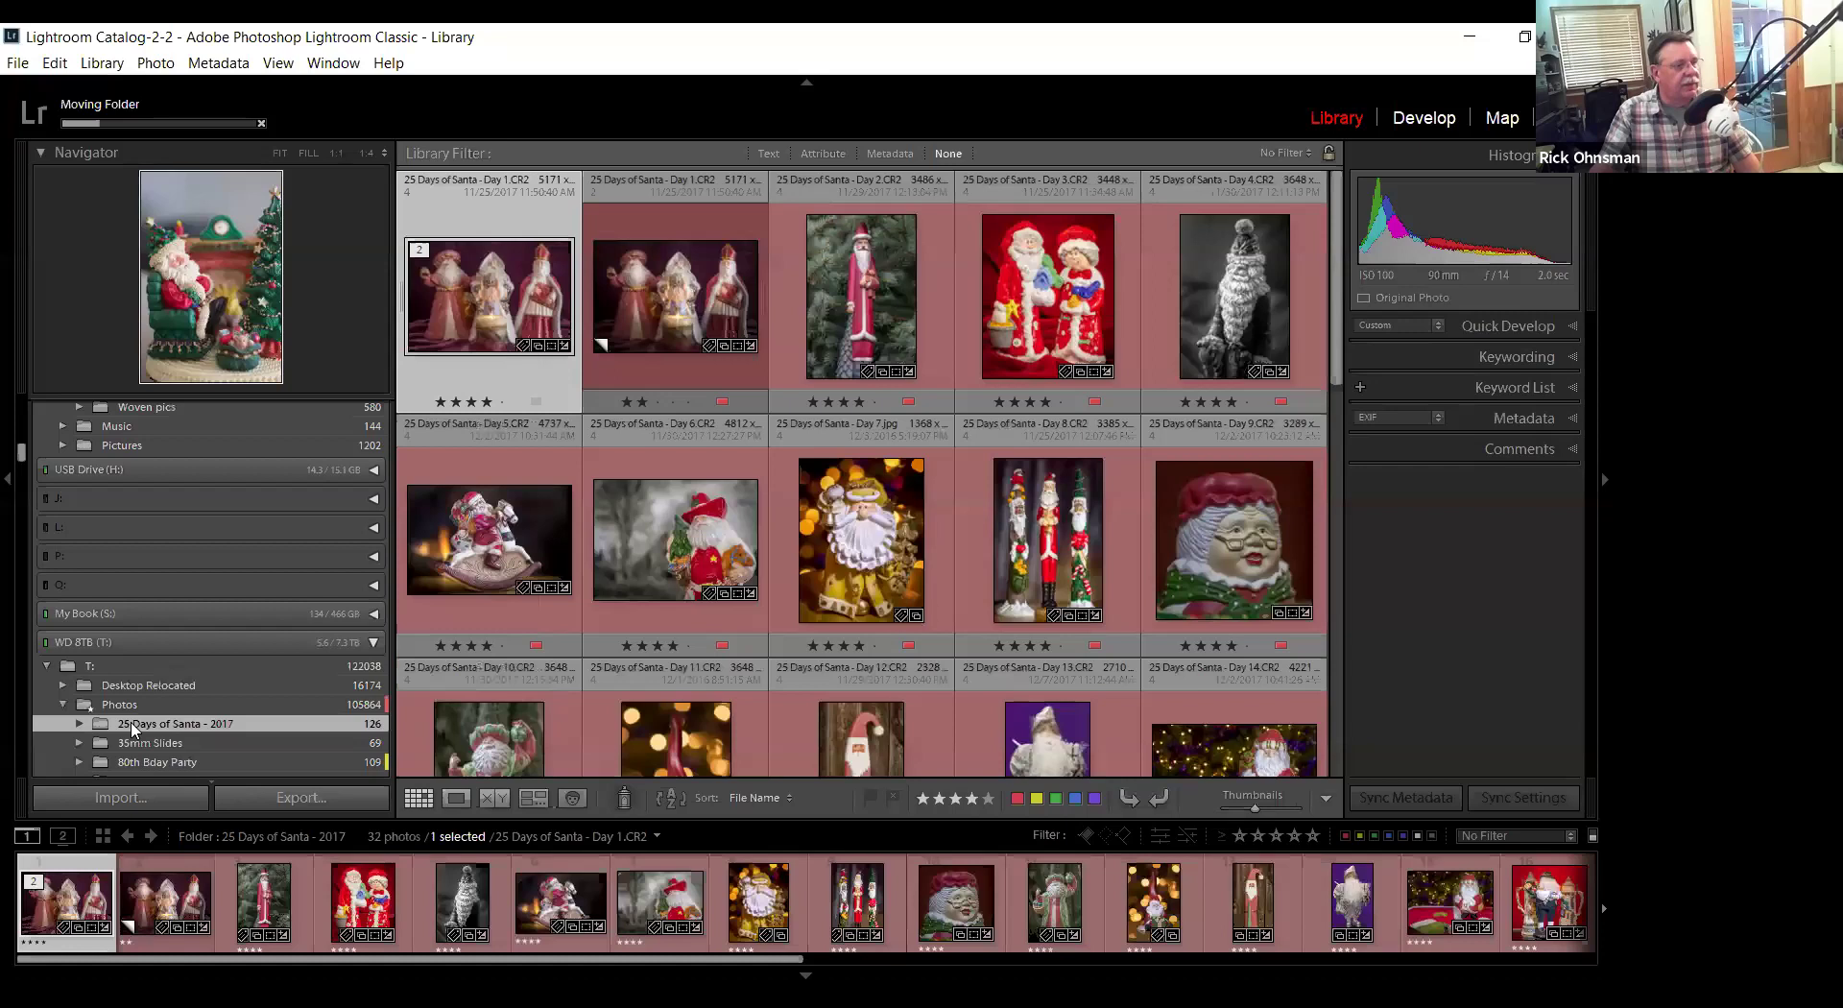
{"action": "right_click", "coordinate": [135, 729]}
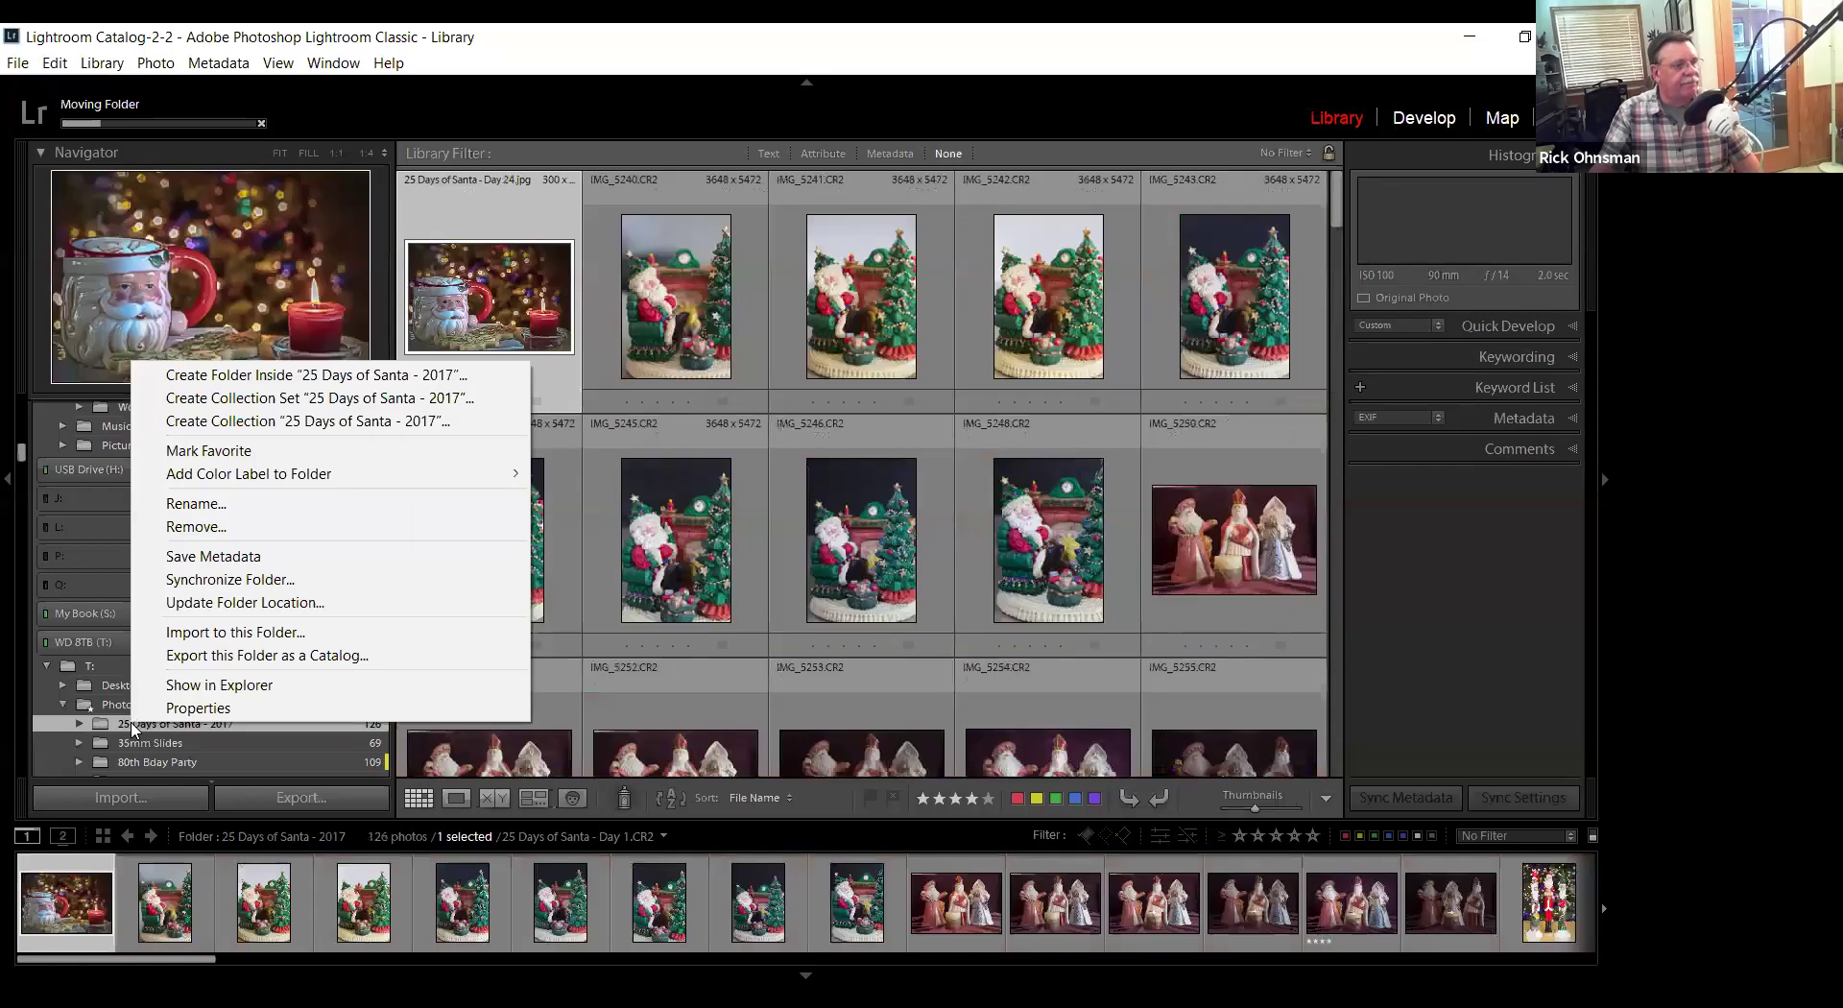
{"action": "left_click", "coordinate": [1473, 38]}
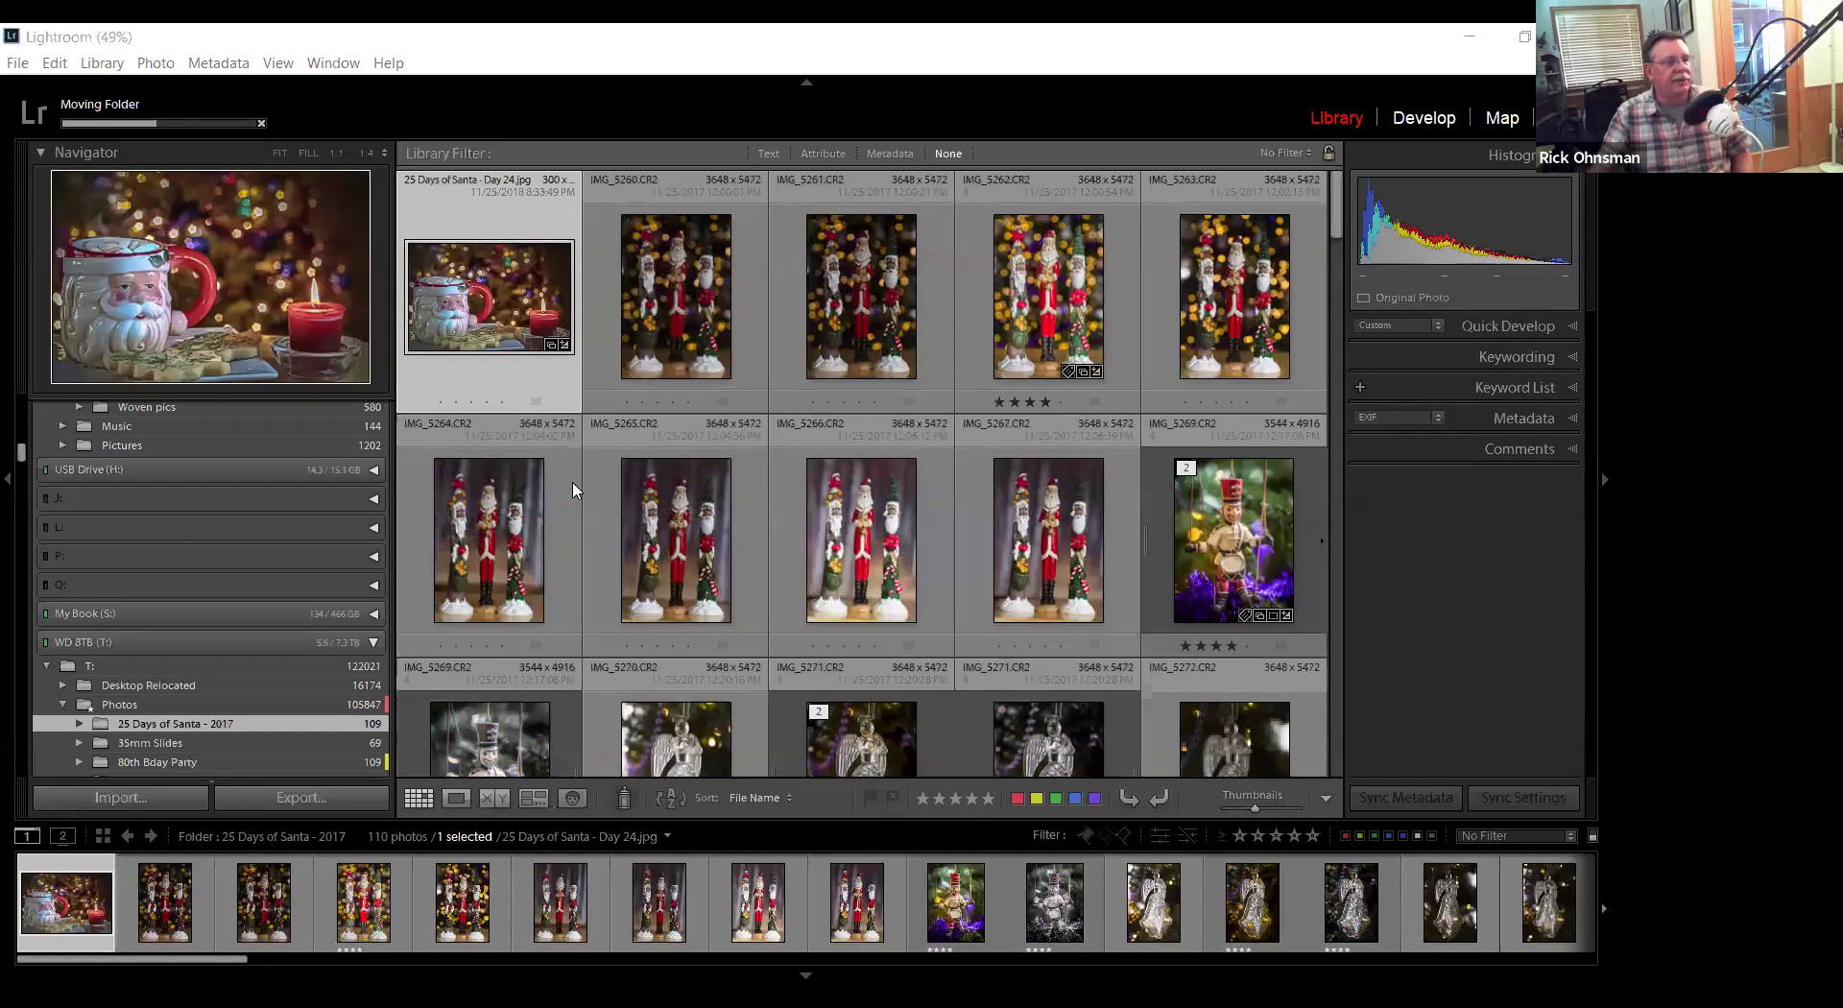
{"action": "right_click", "coordinate": [745, 199]}
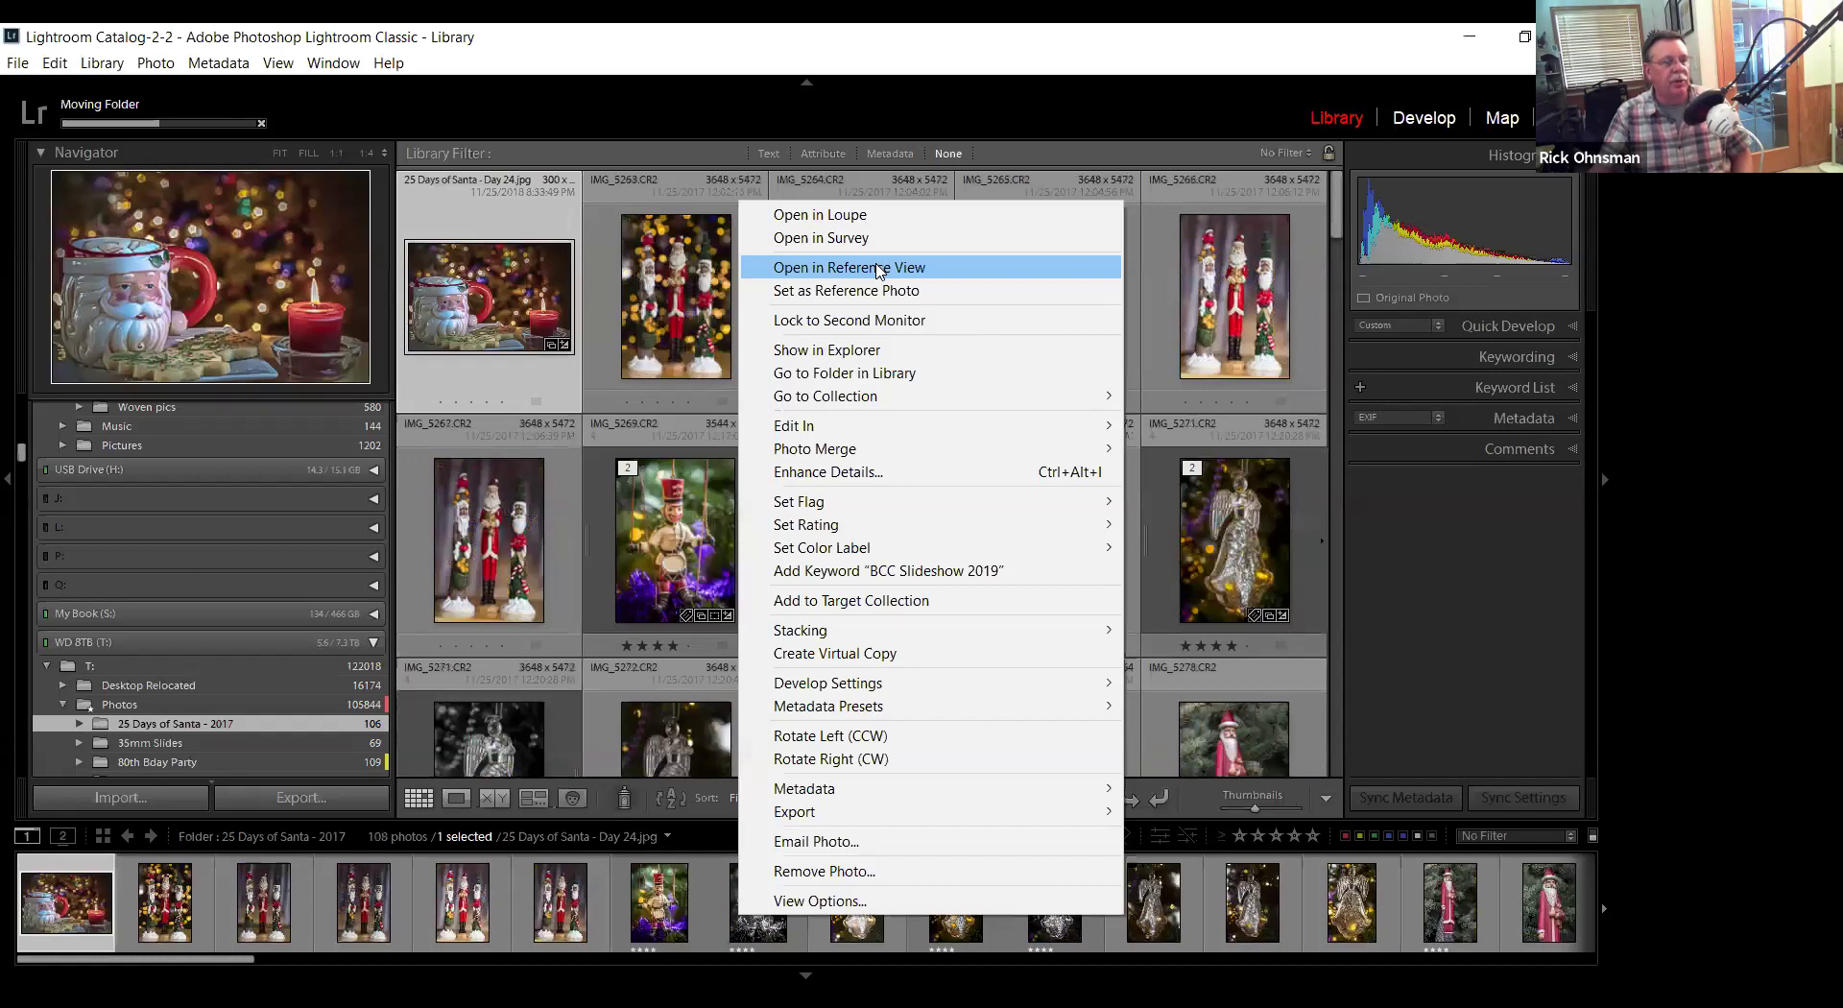
{"action": "left_click", "coordinate": [981, 372]}
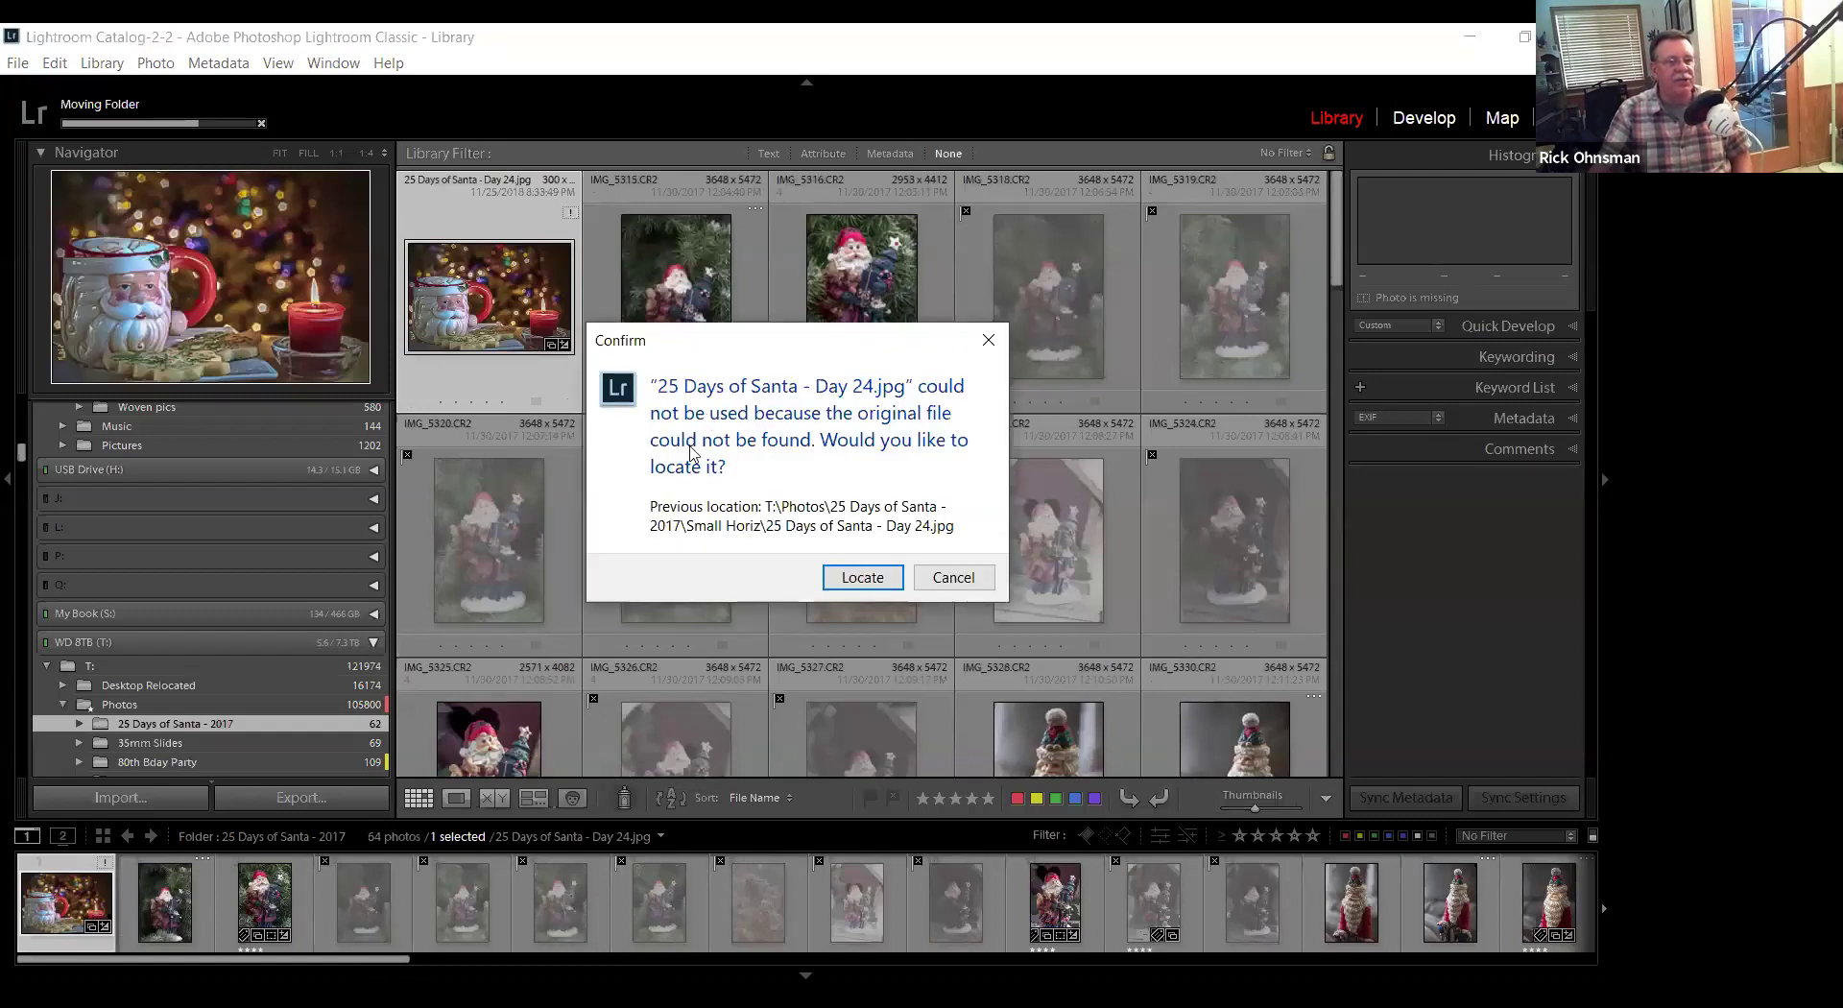
Start locating the missing photo 25 Days of Santa - Day 24.jpg and browse to the 25 Days of Santa - 2017 folder on the Desktop.
{"action": "left_click", "coordinate": [861, 578]}
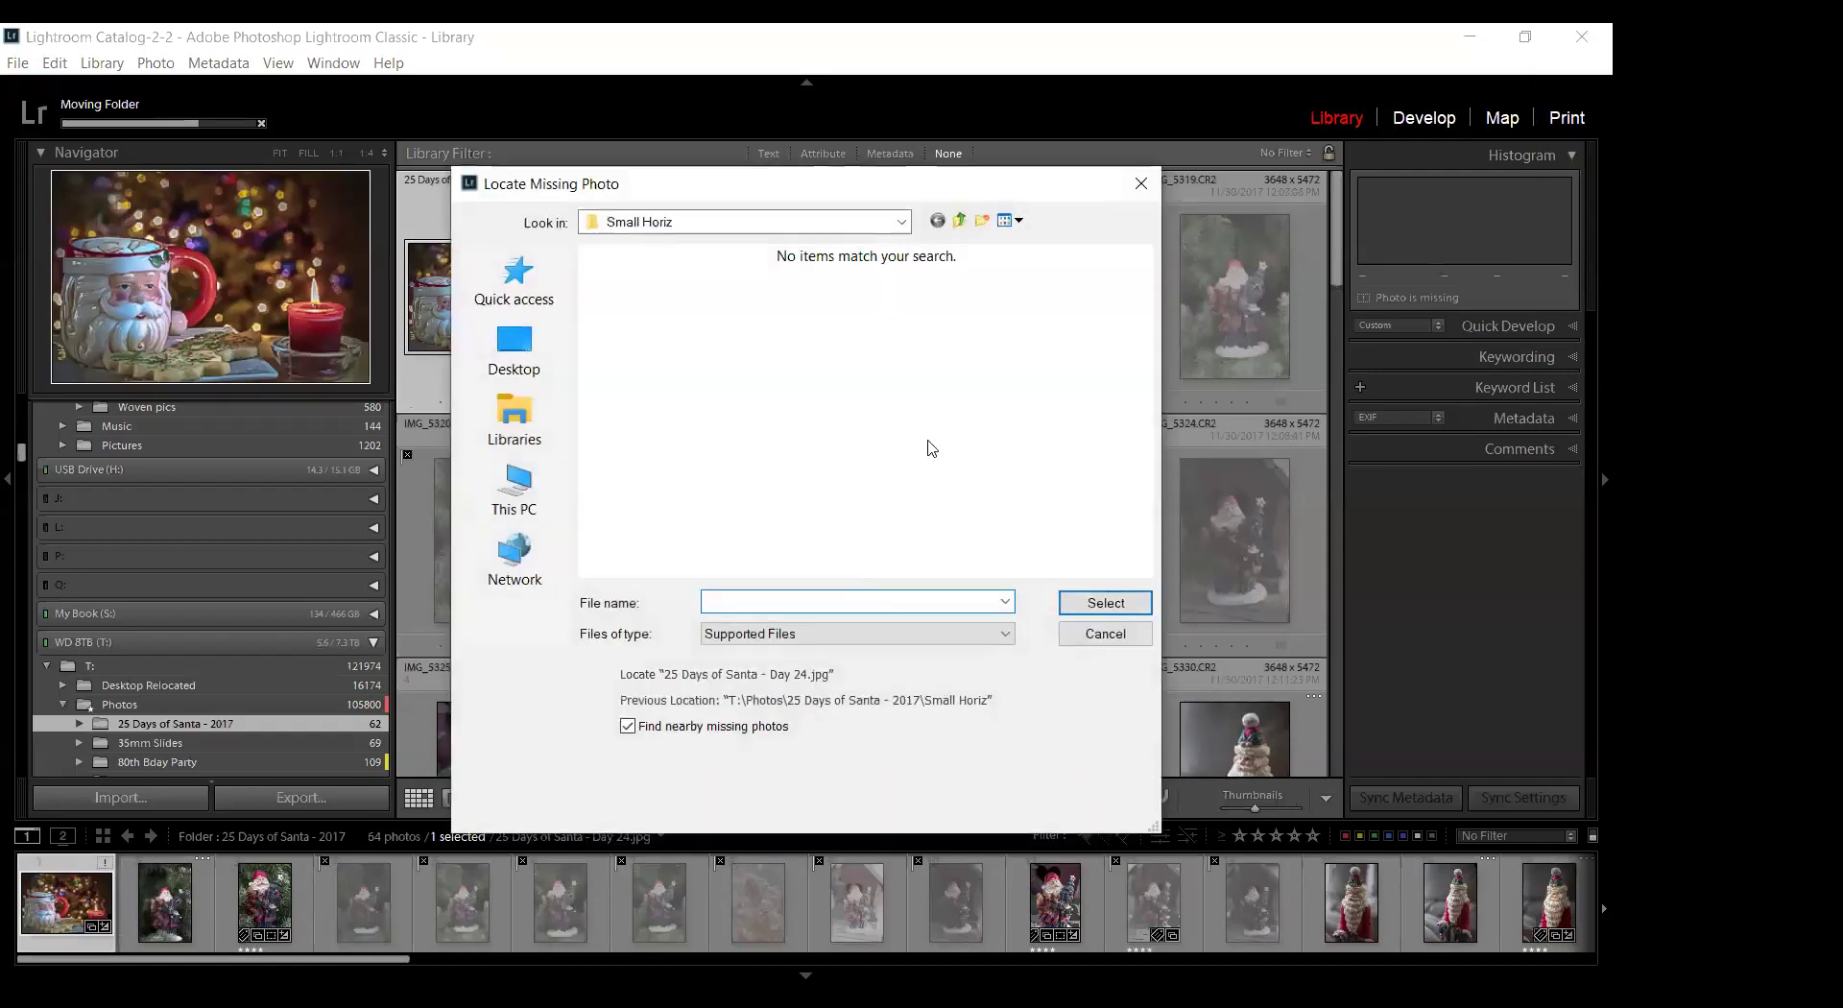
{"action": "left_click", "coordinate": [903, 226]}
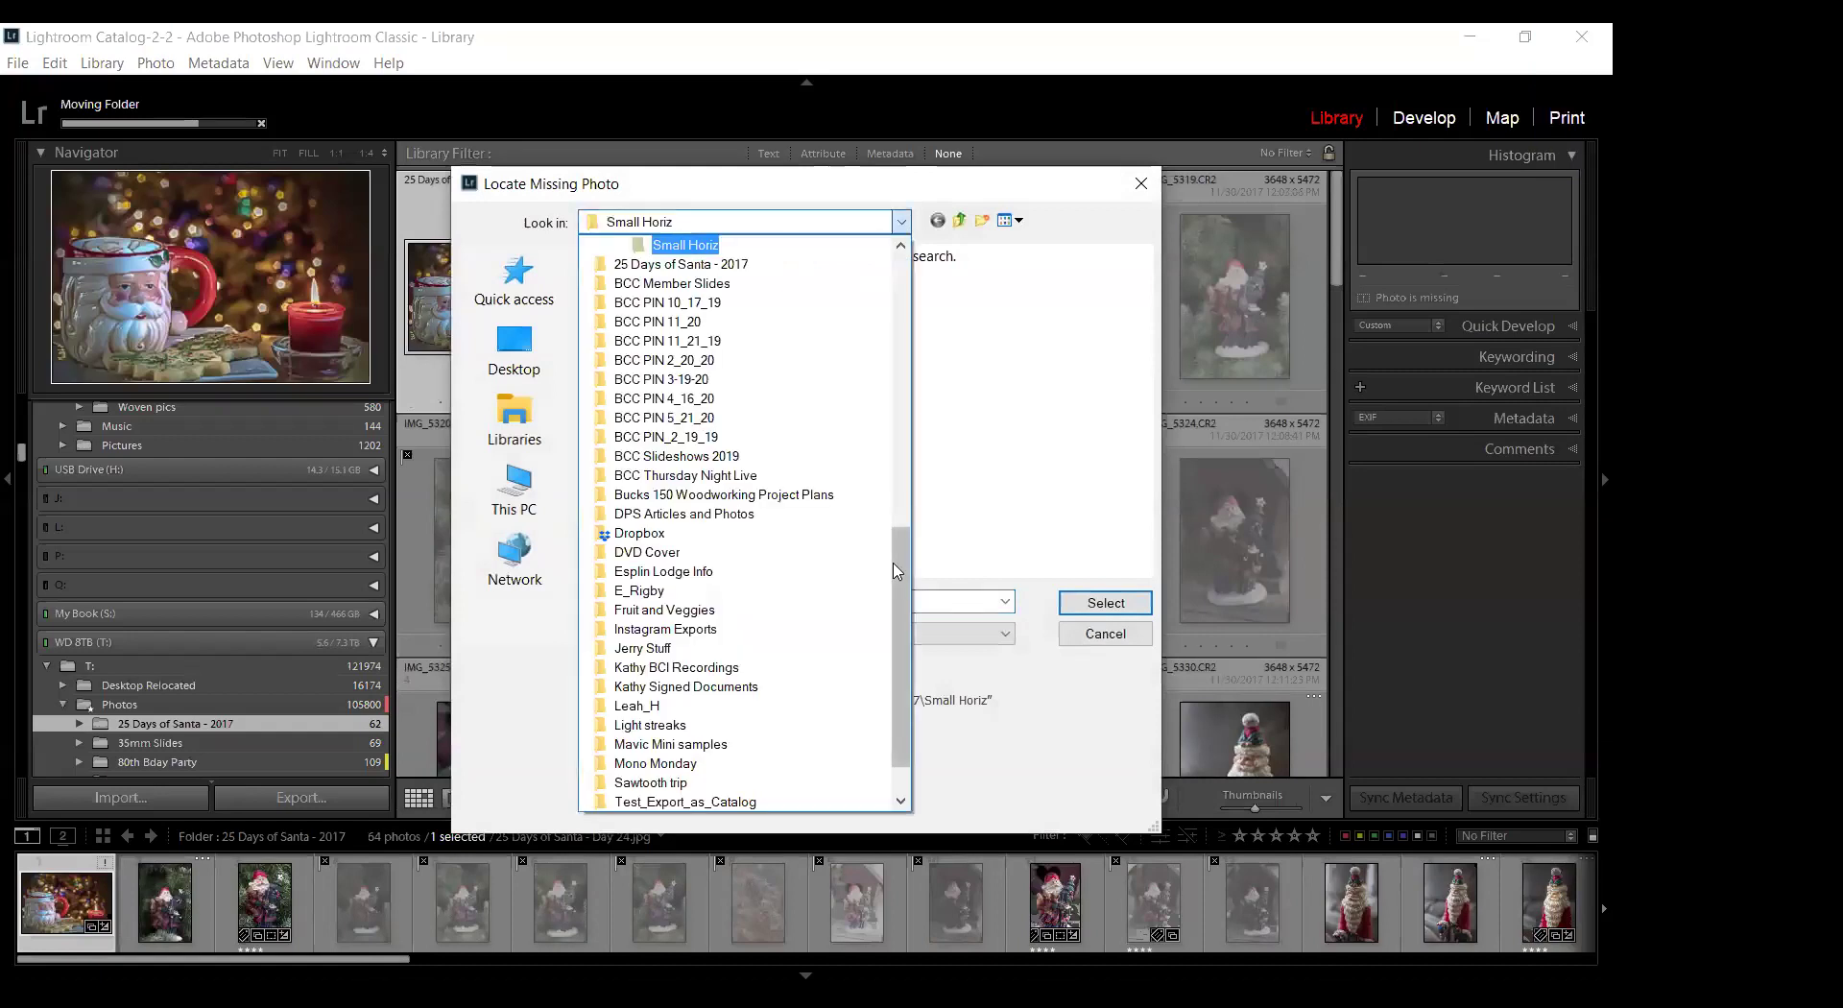
{"action": "scroll", "coordinate": [924, 417], "scroll_direction": "up", "scroll_amount": 7}
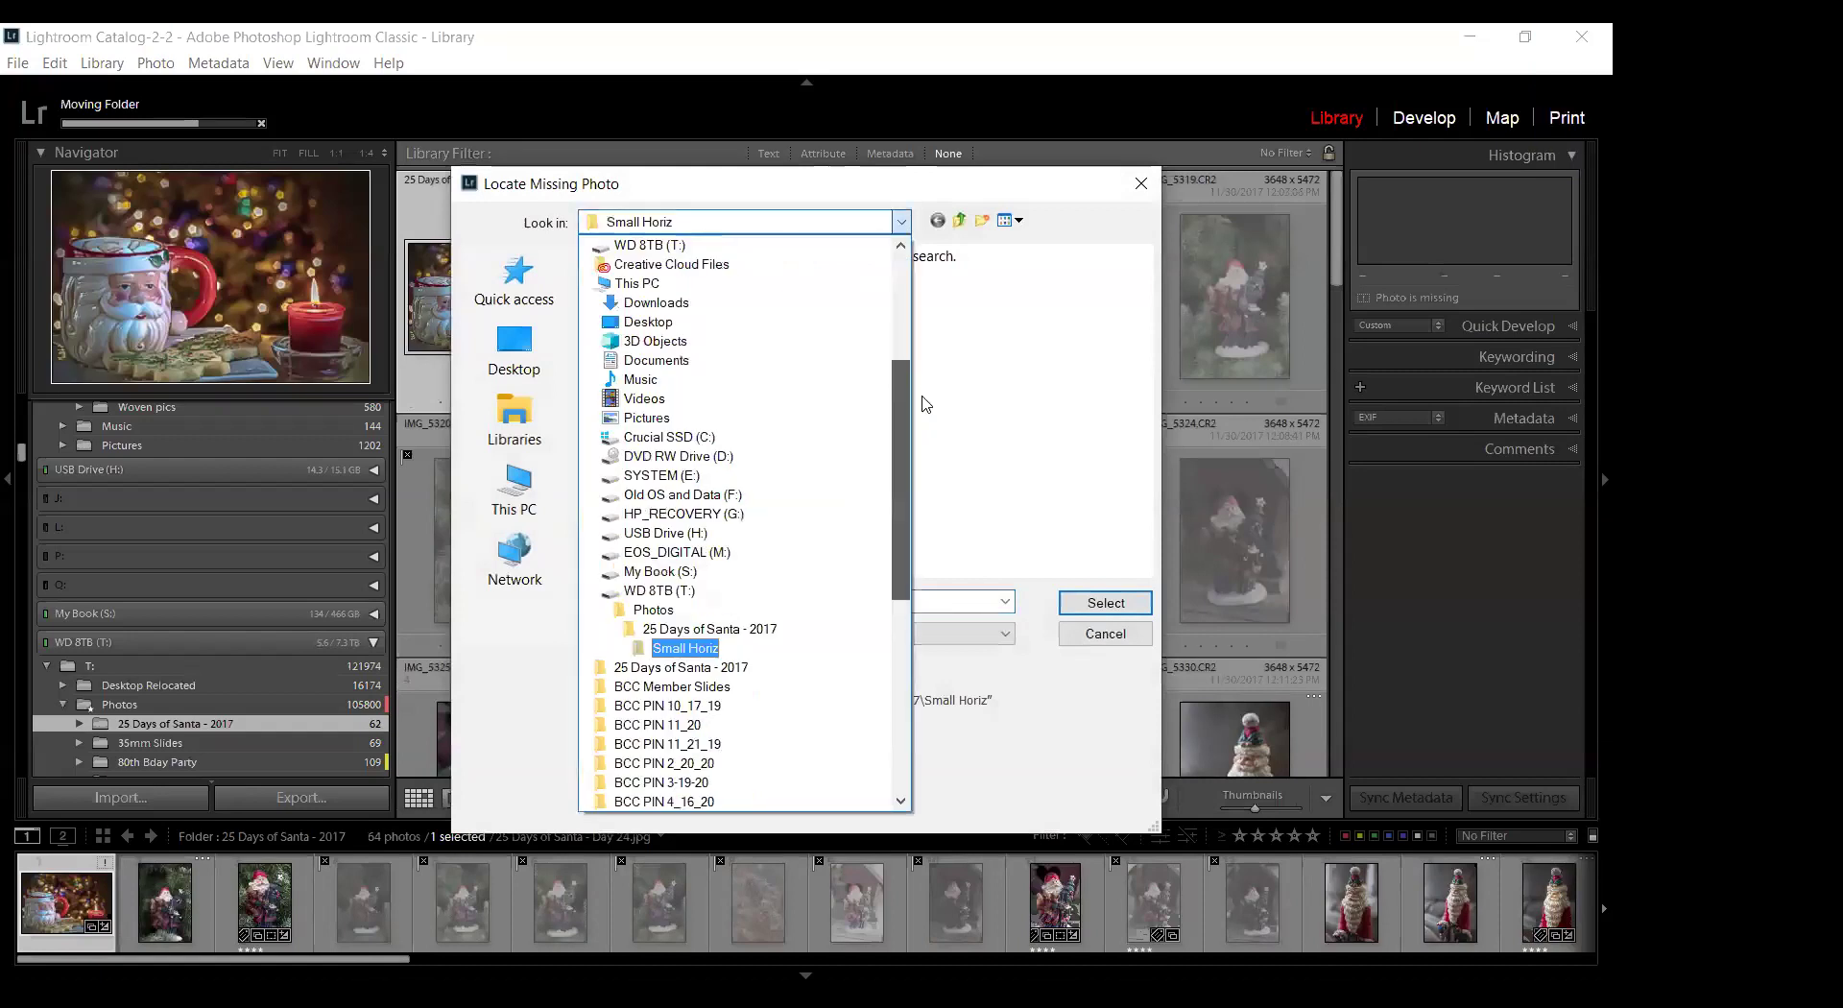
{"action": "scroll", "coordinate": [923, 389], "scroll_direction": "up", "scroll_amount": 1}
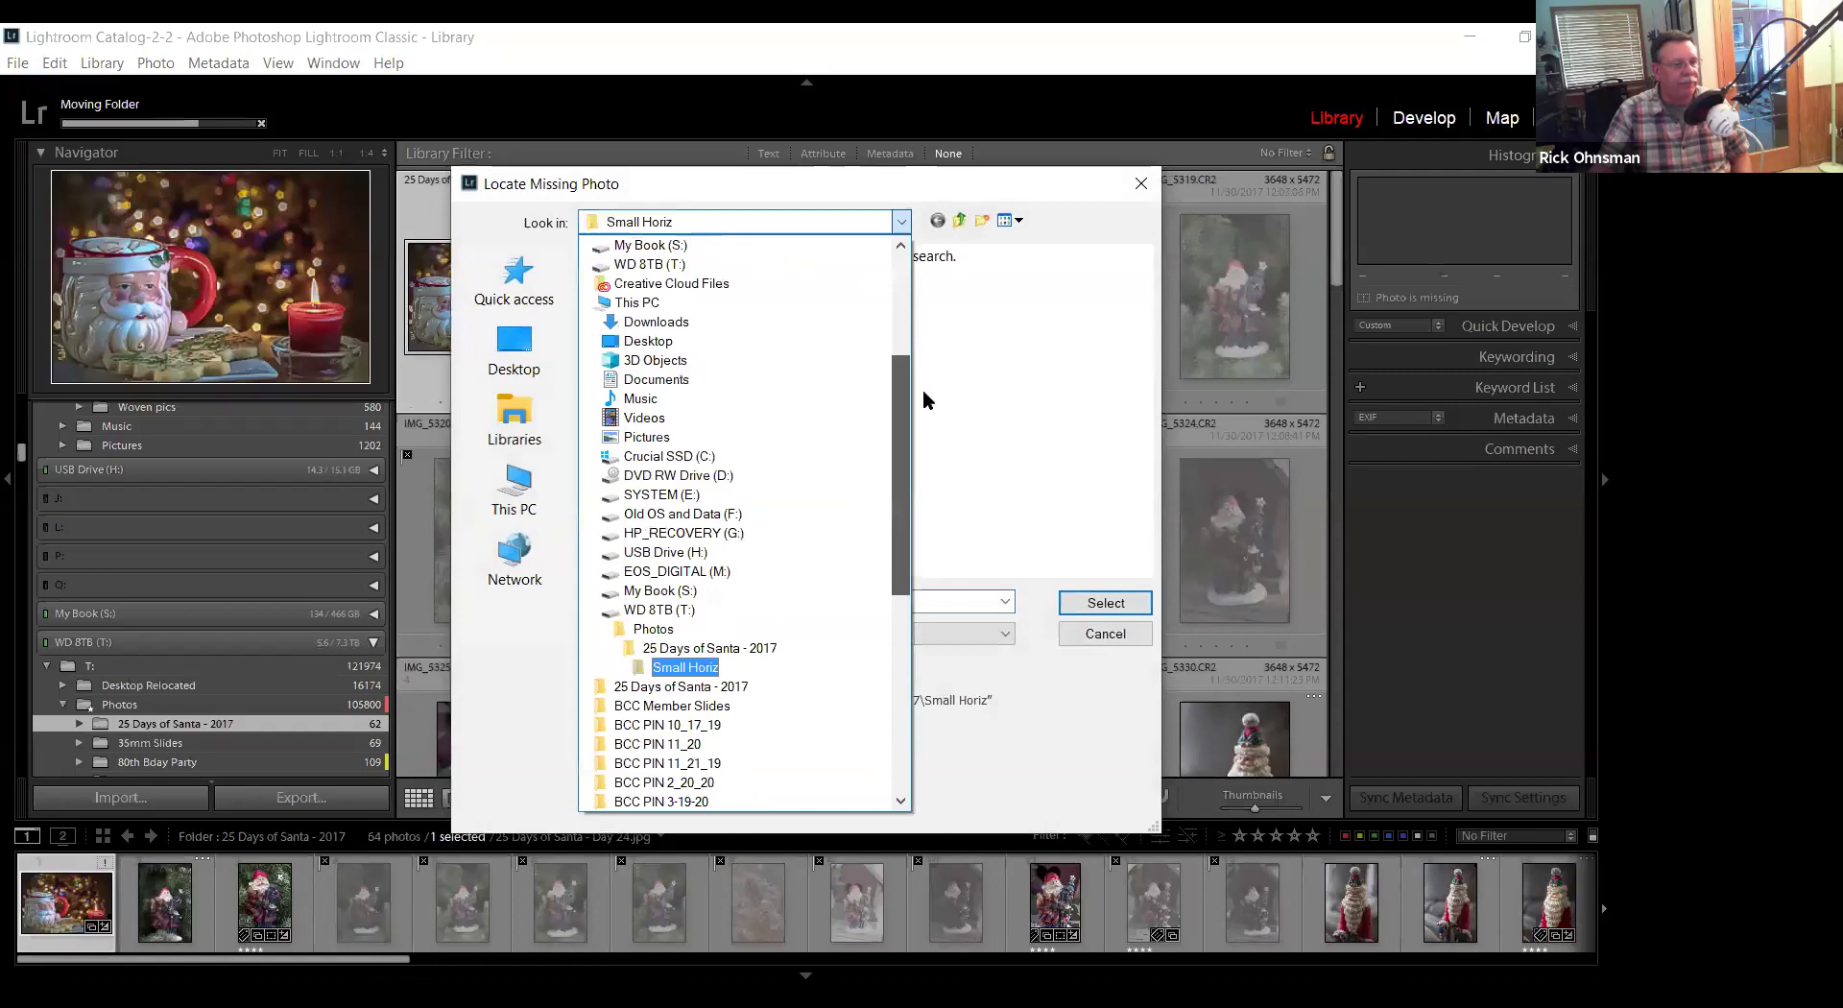
{"action": "left_click", "coordinate": [652, 356]}
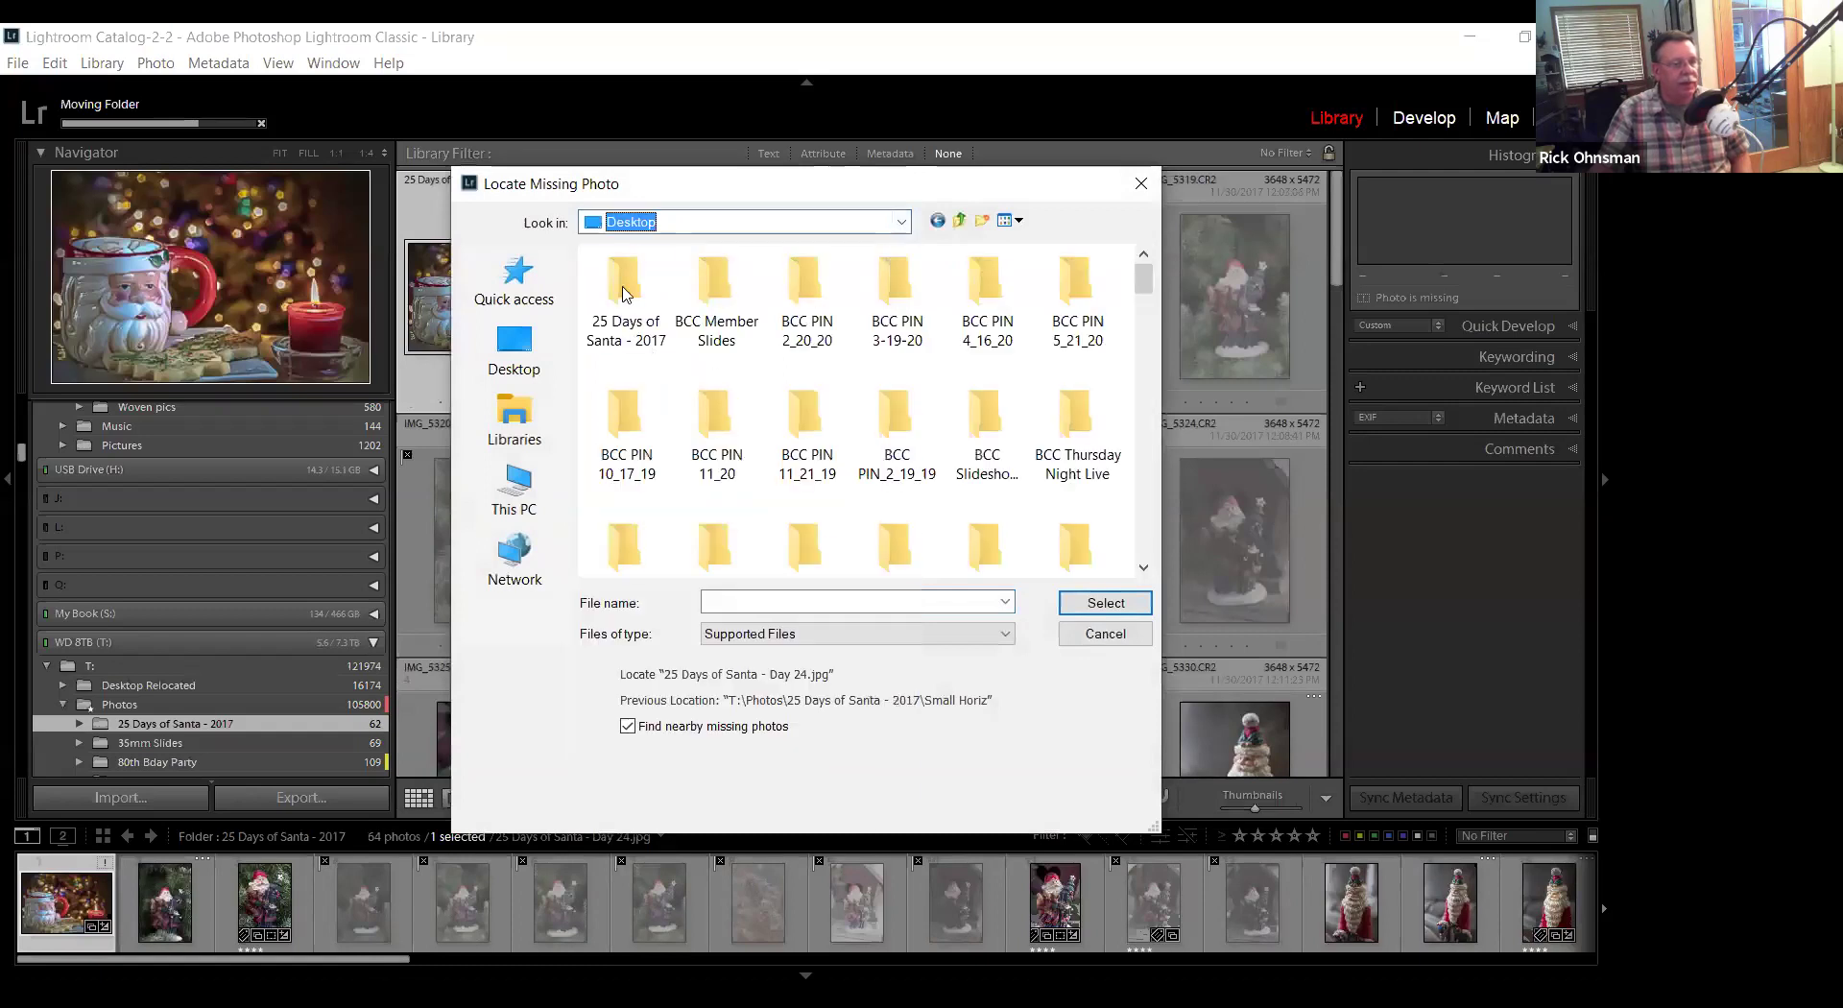
{"action": "double_click", "coordinate": [624, 288]}
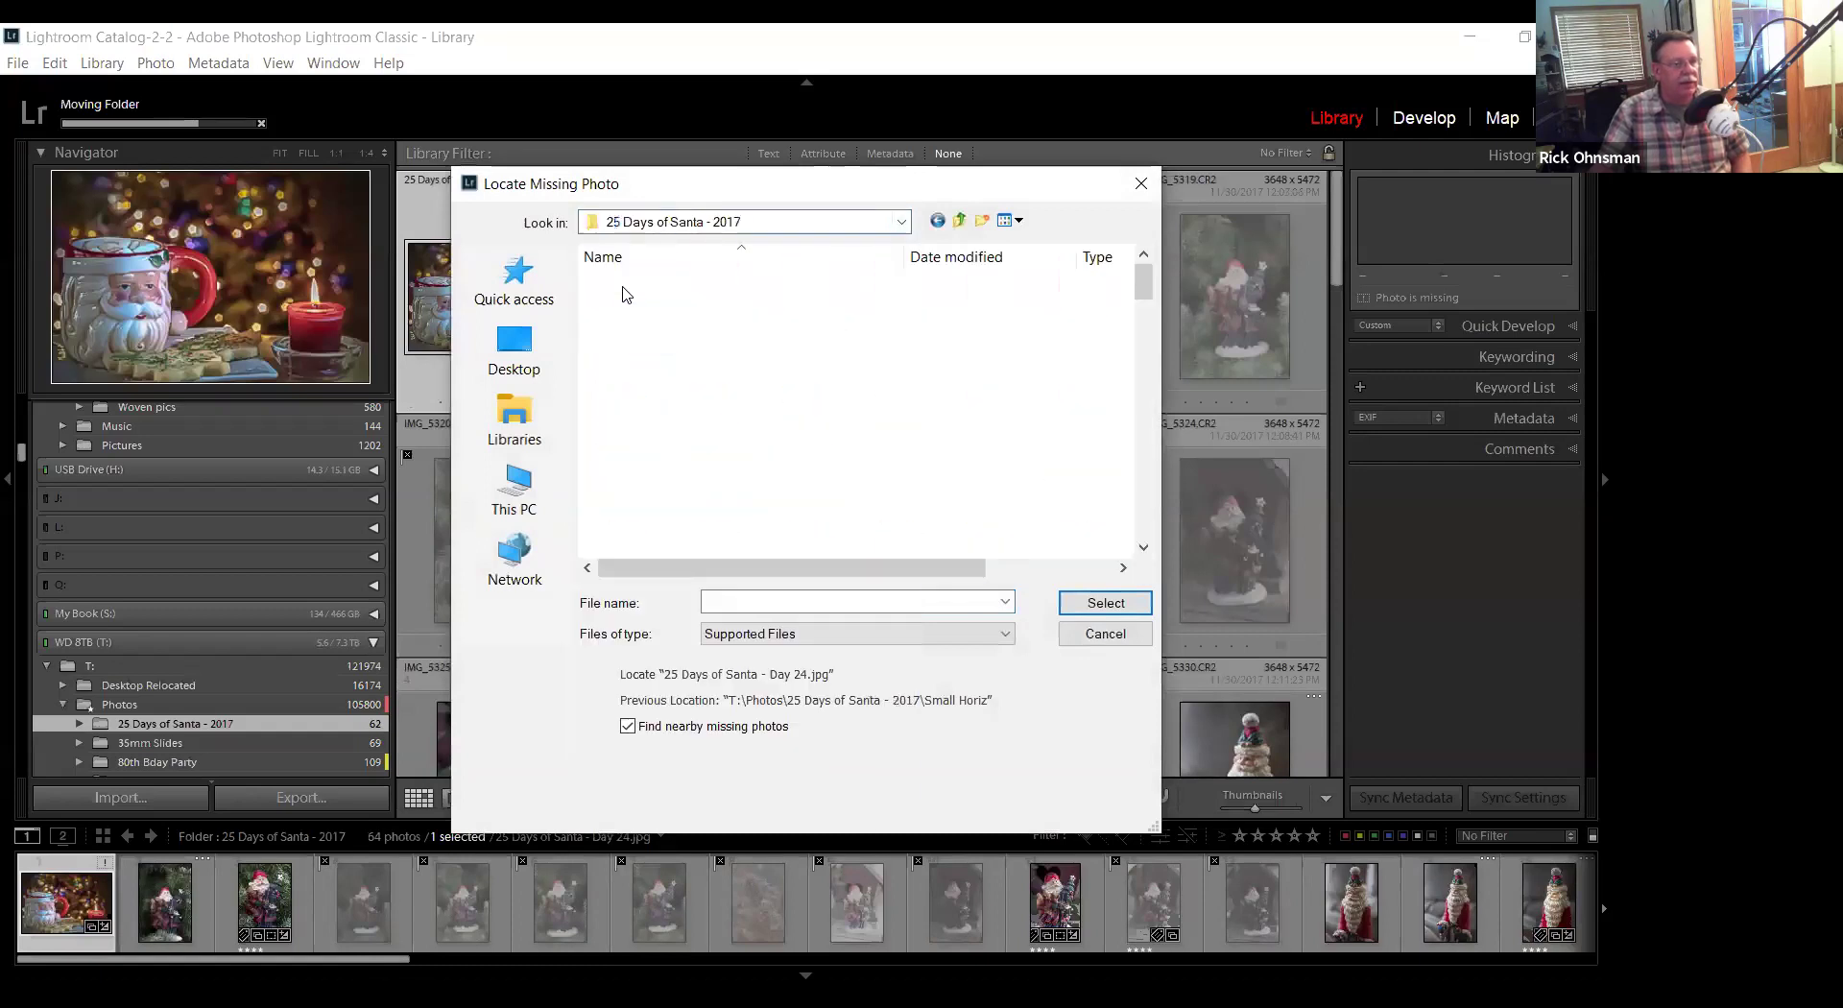
Try to relink the missing photo to 25 Days of Santa - Day 1.CR2.
{"action": "left_click", "coordinate": [656, 328]}
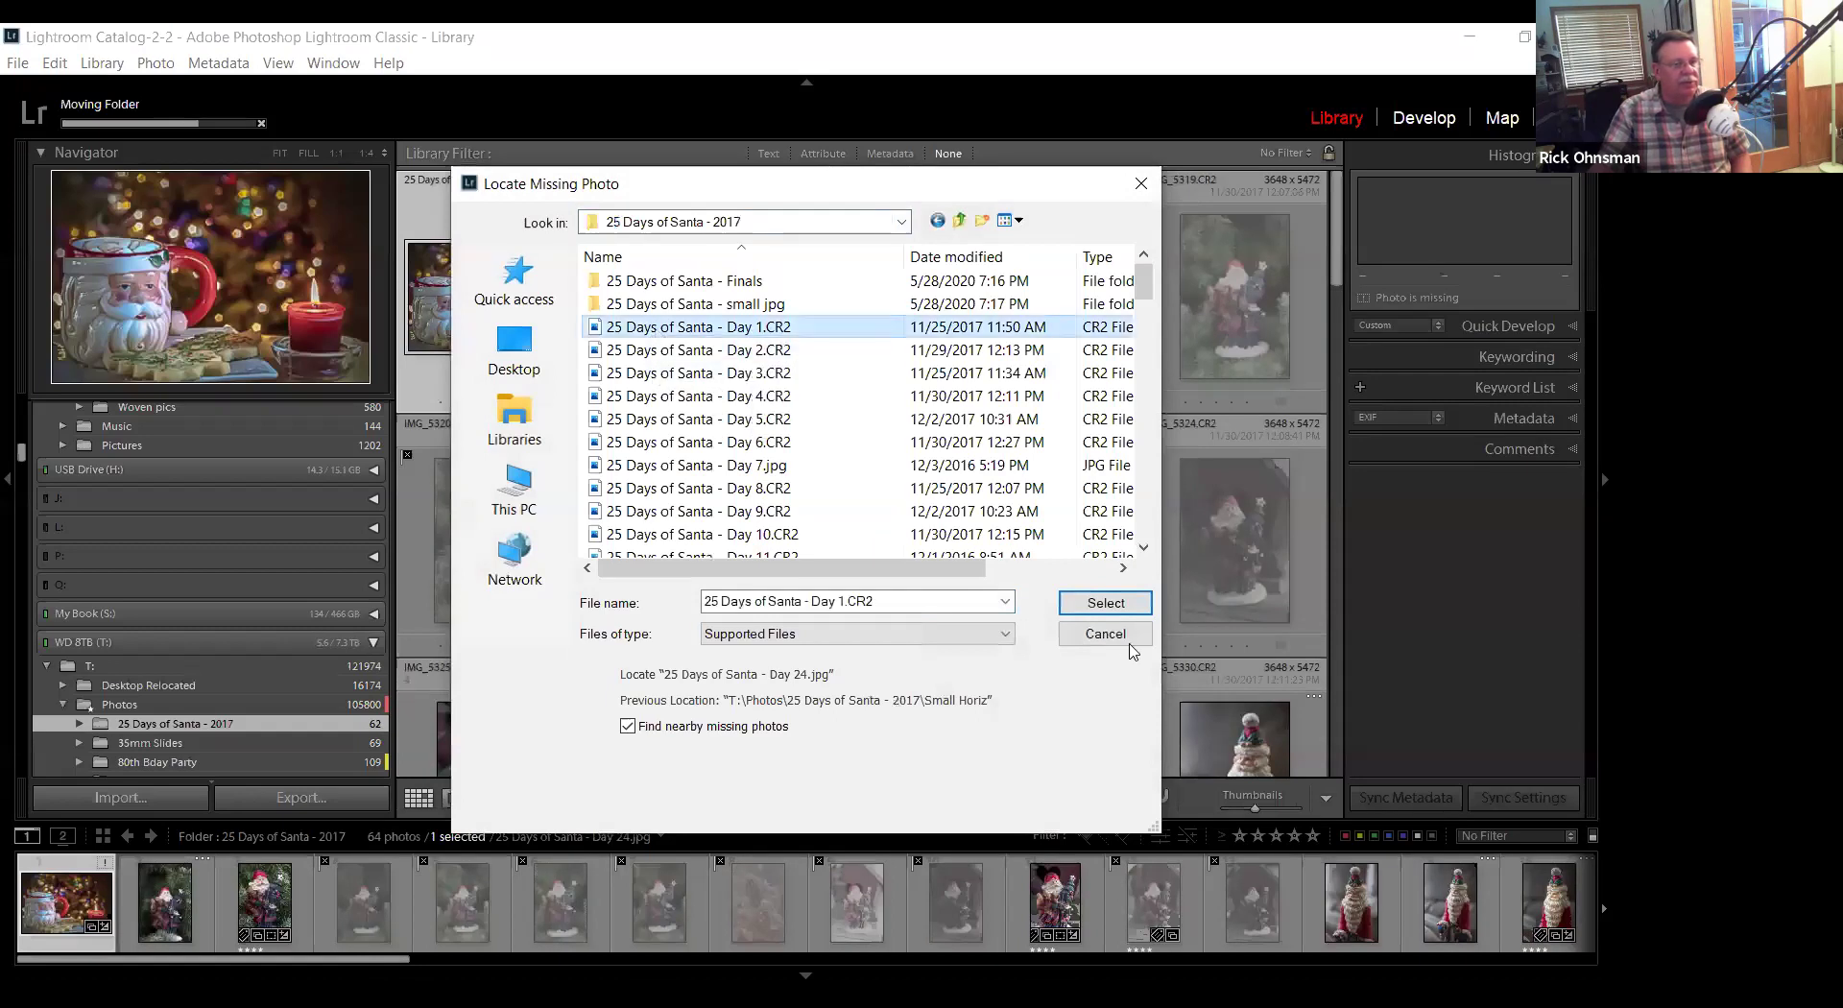
{"action": "left_click", "coordinate": [1110, 609]}
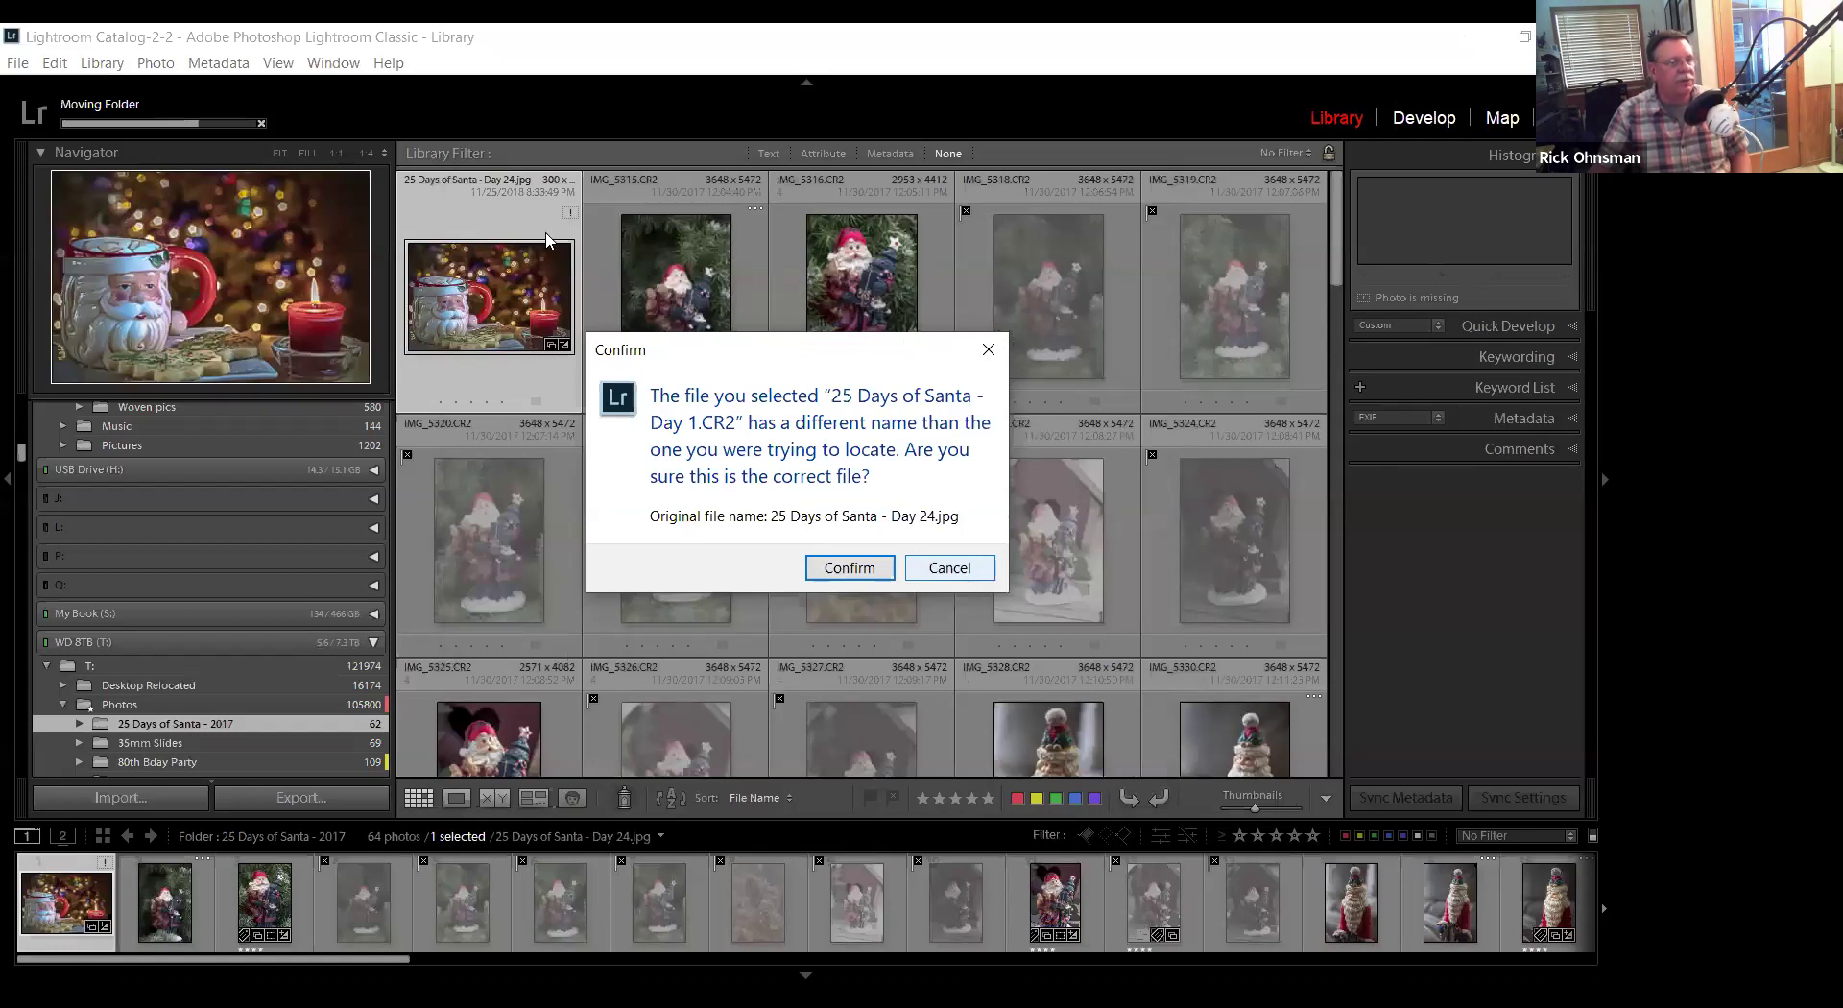
{"action": "left_click", "coordinate": [968, 579]}
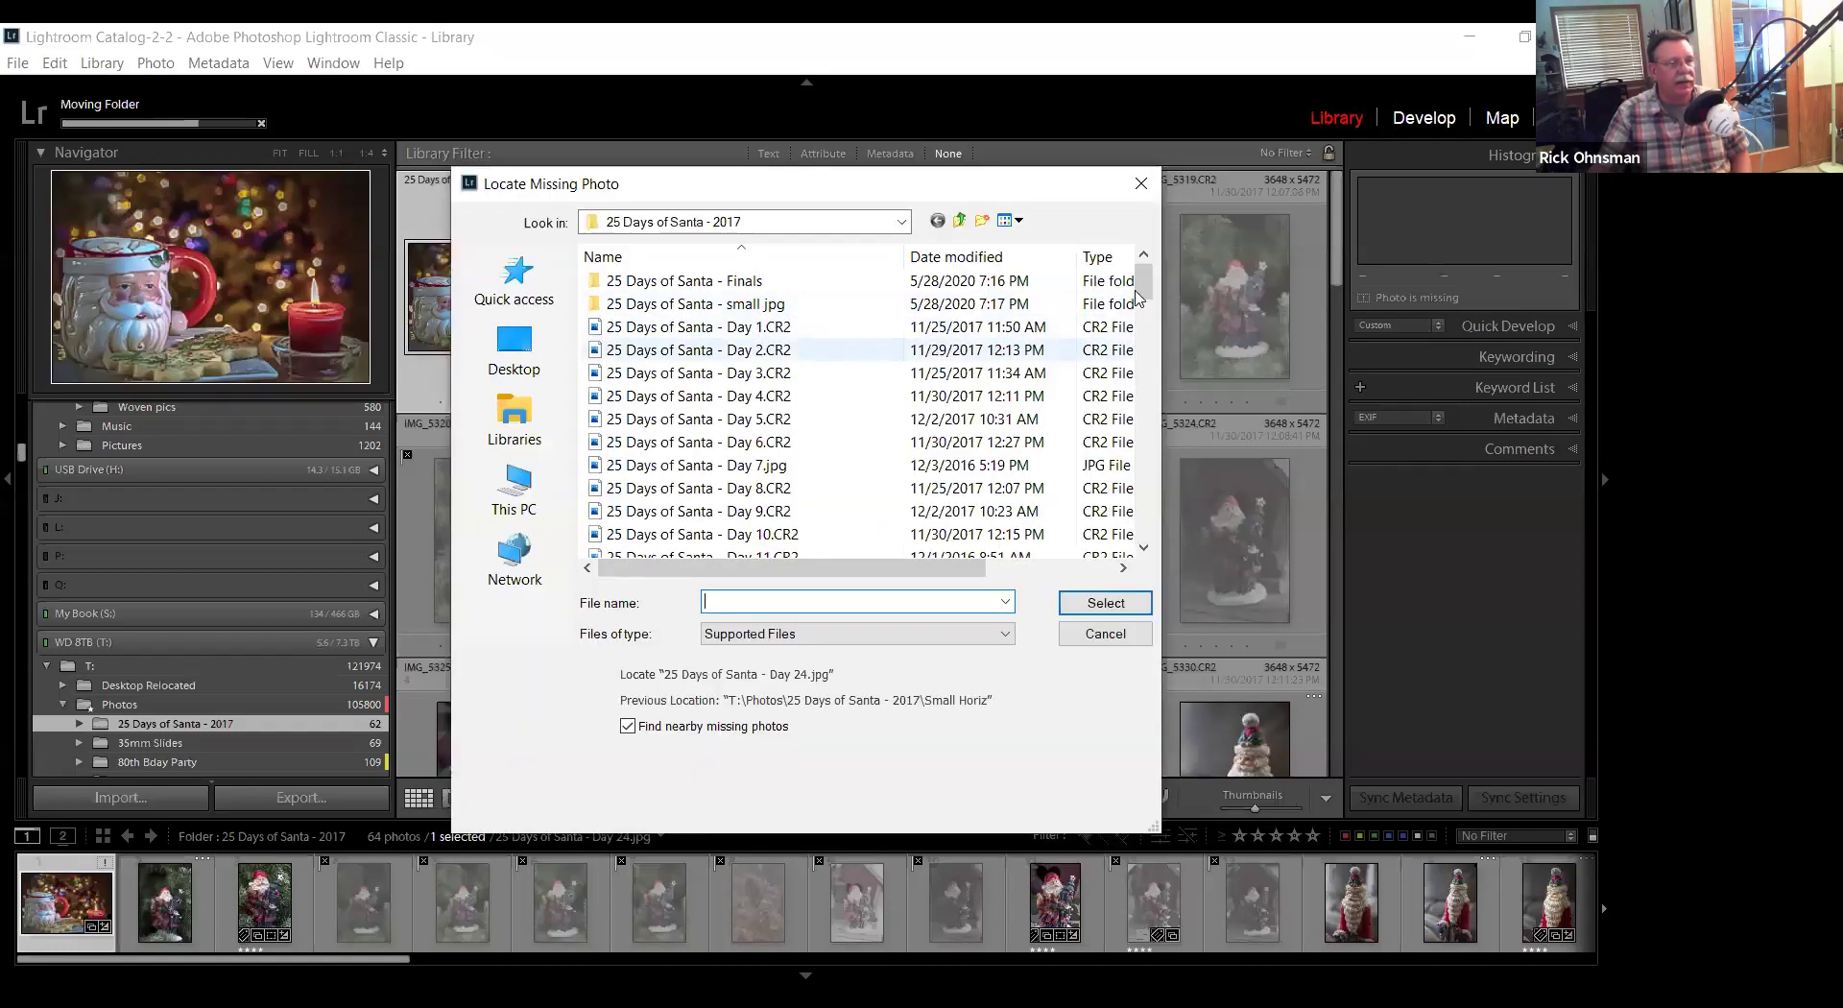
Try to relink the missing photo to 25 Days of Santa - Day 24.tif.
{"action": "left_click_drag", "start_coordinate": [1141, 300], "coordinate": [1140, 368]}
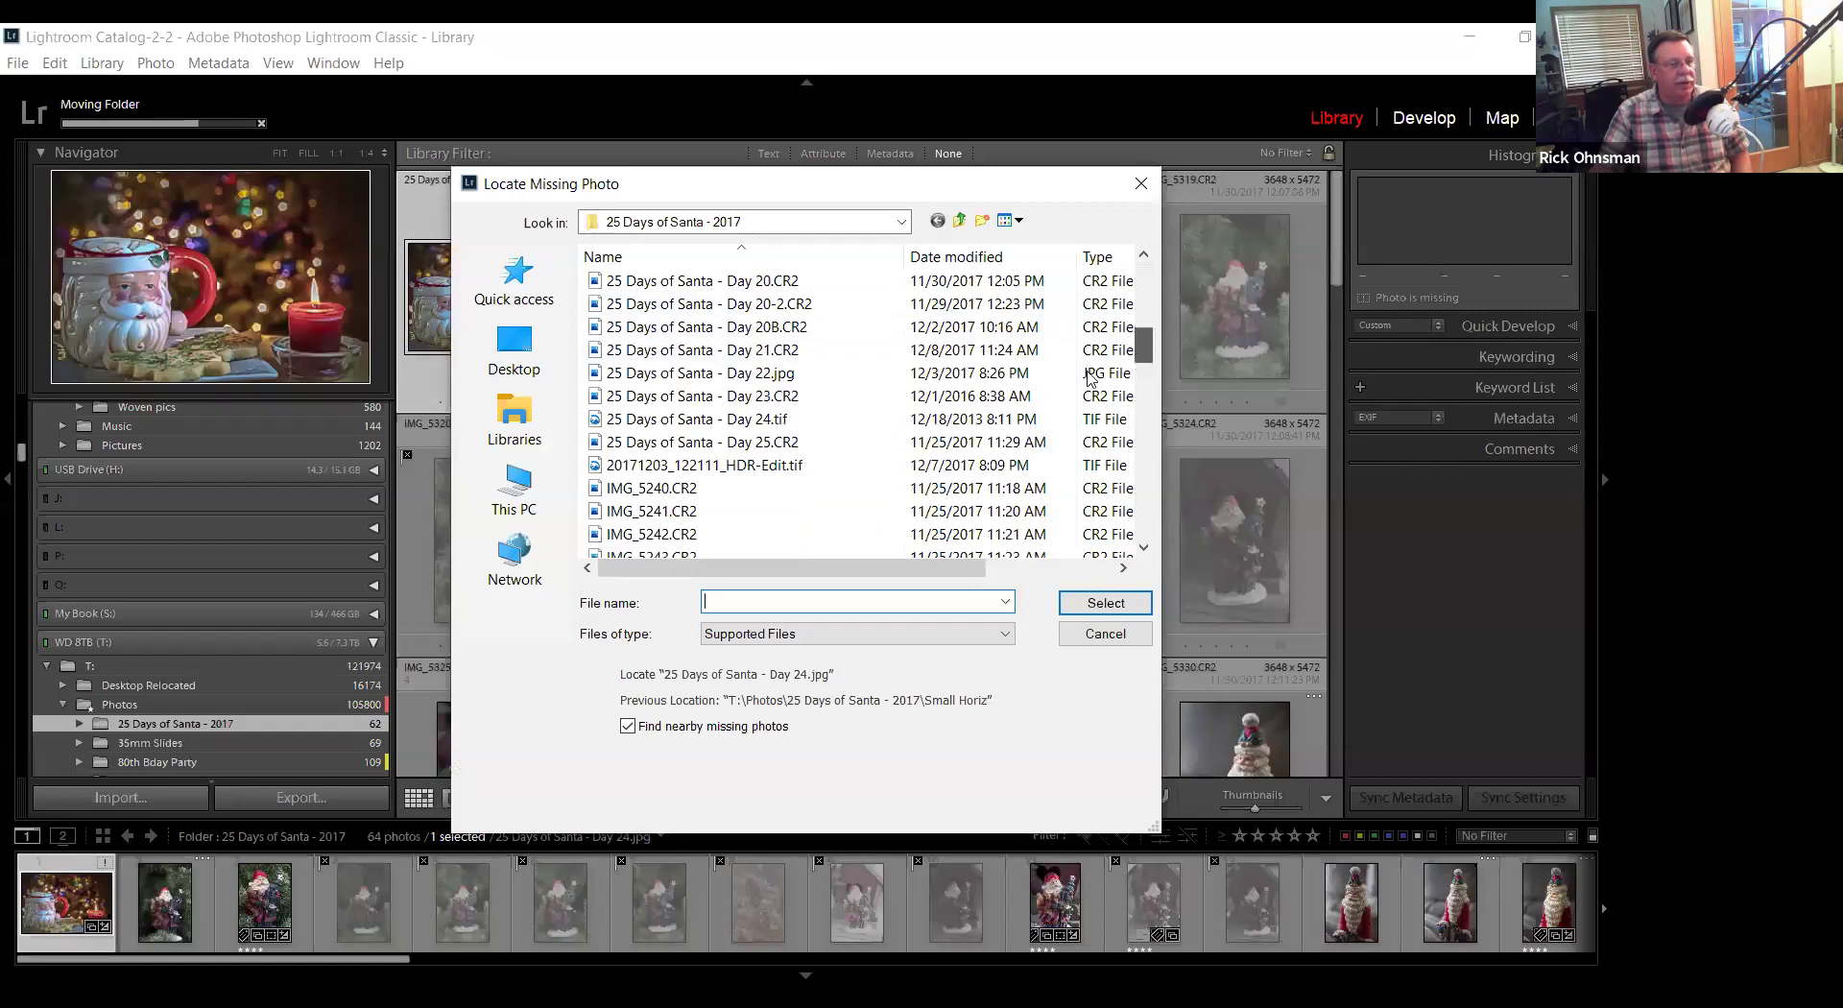
{"action": "left_click", "coordinate": [694, 423]}
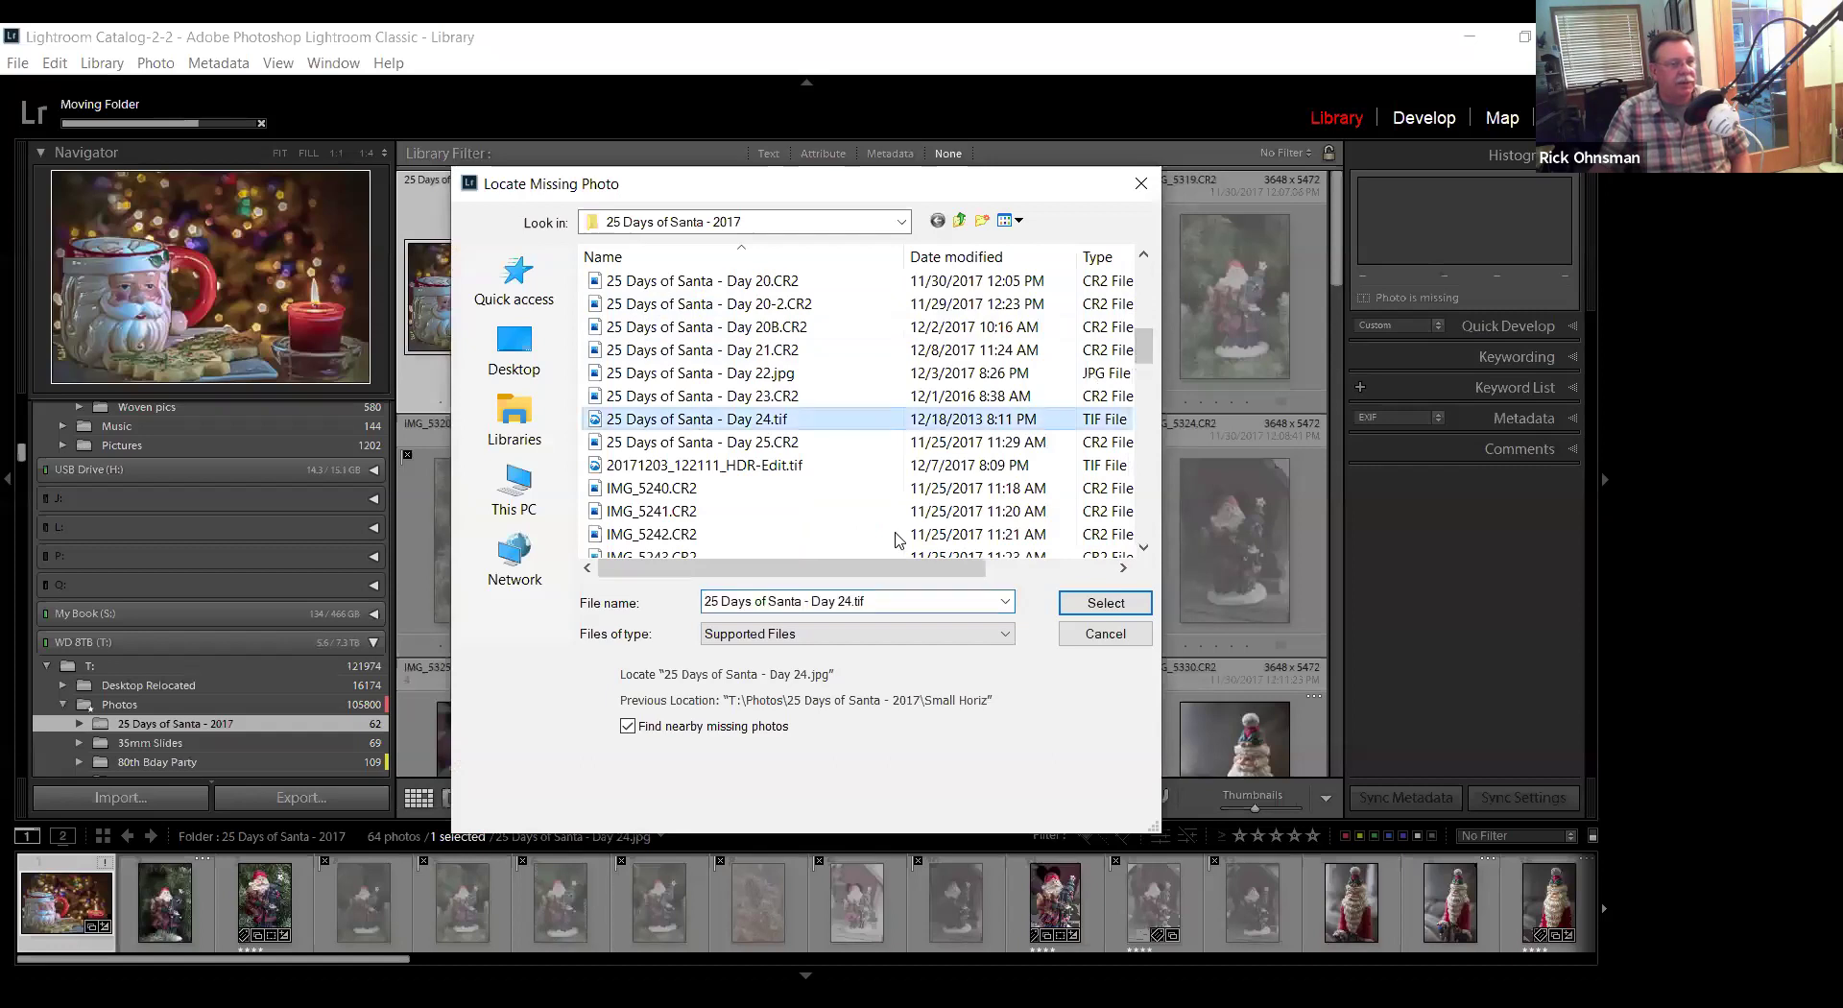
{"action": "left_click", "coordinate": [1099, 605]}
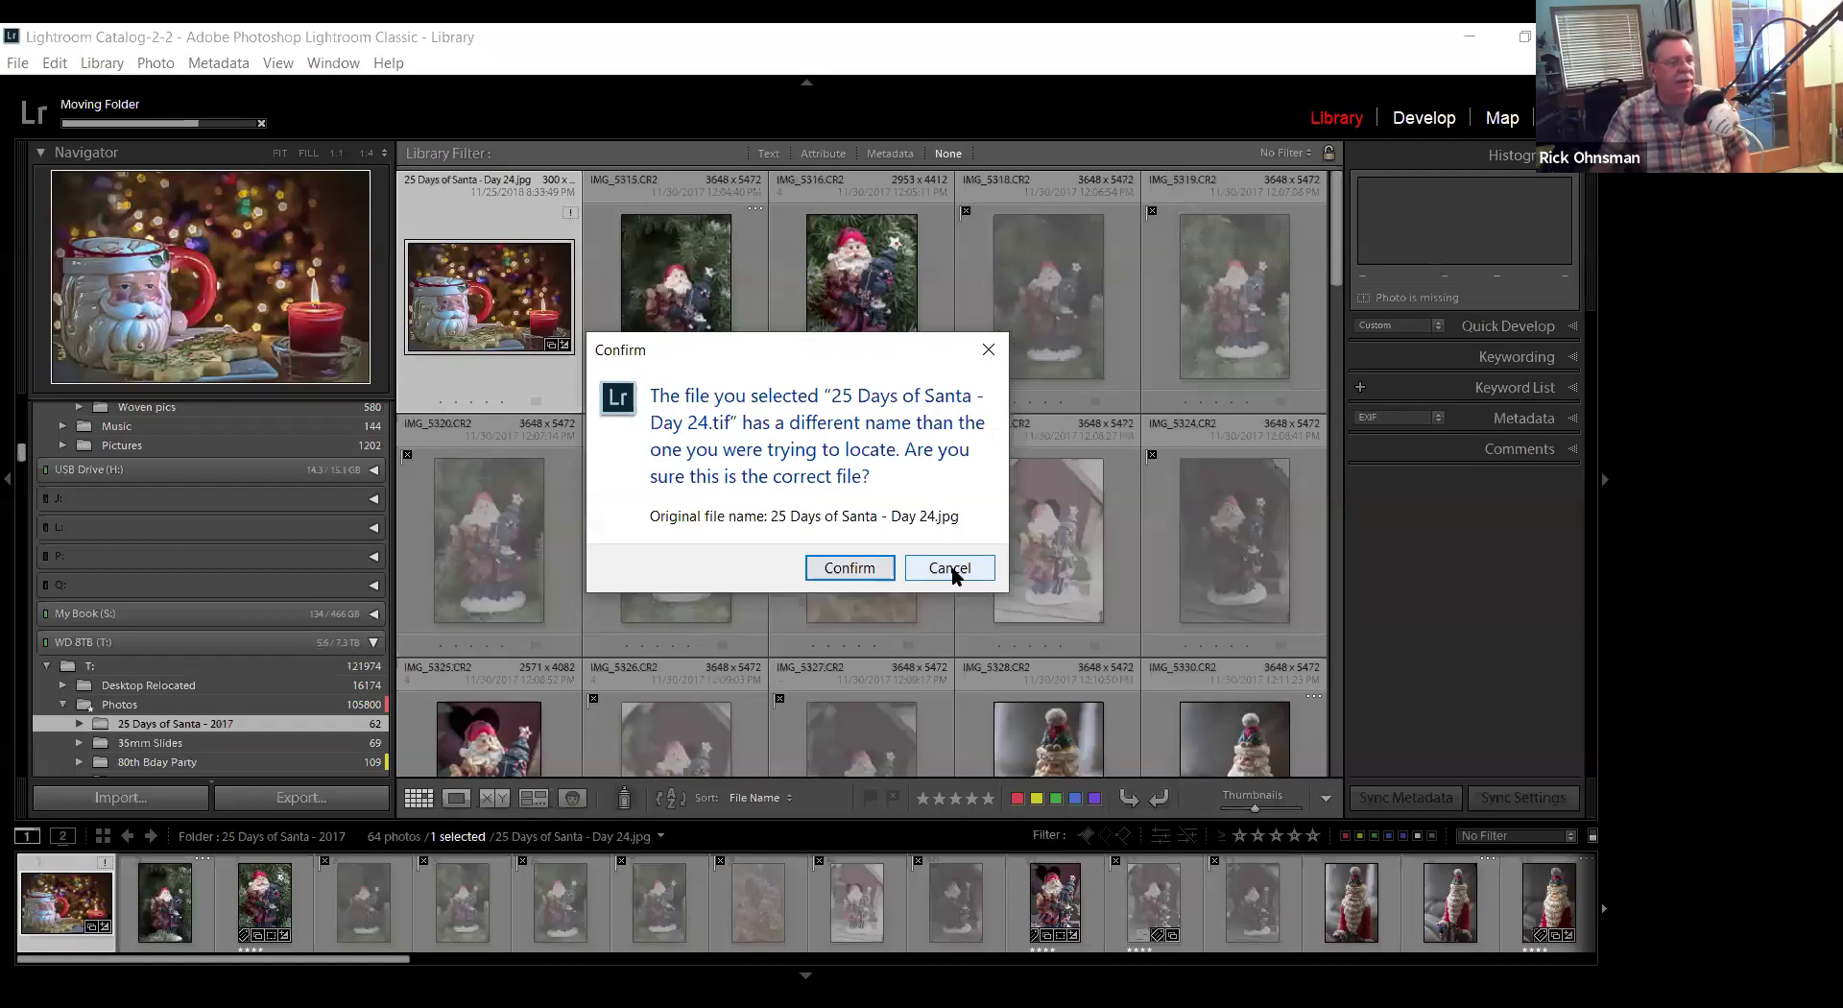
{"action": "key", "text": "Escape"}
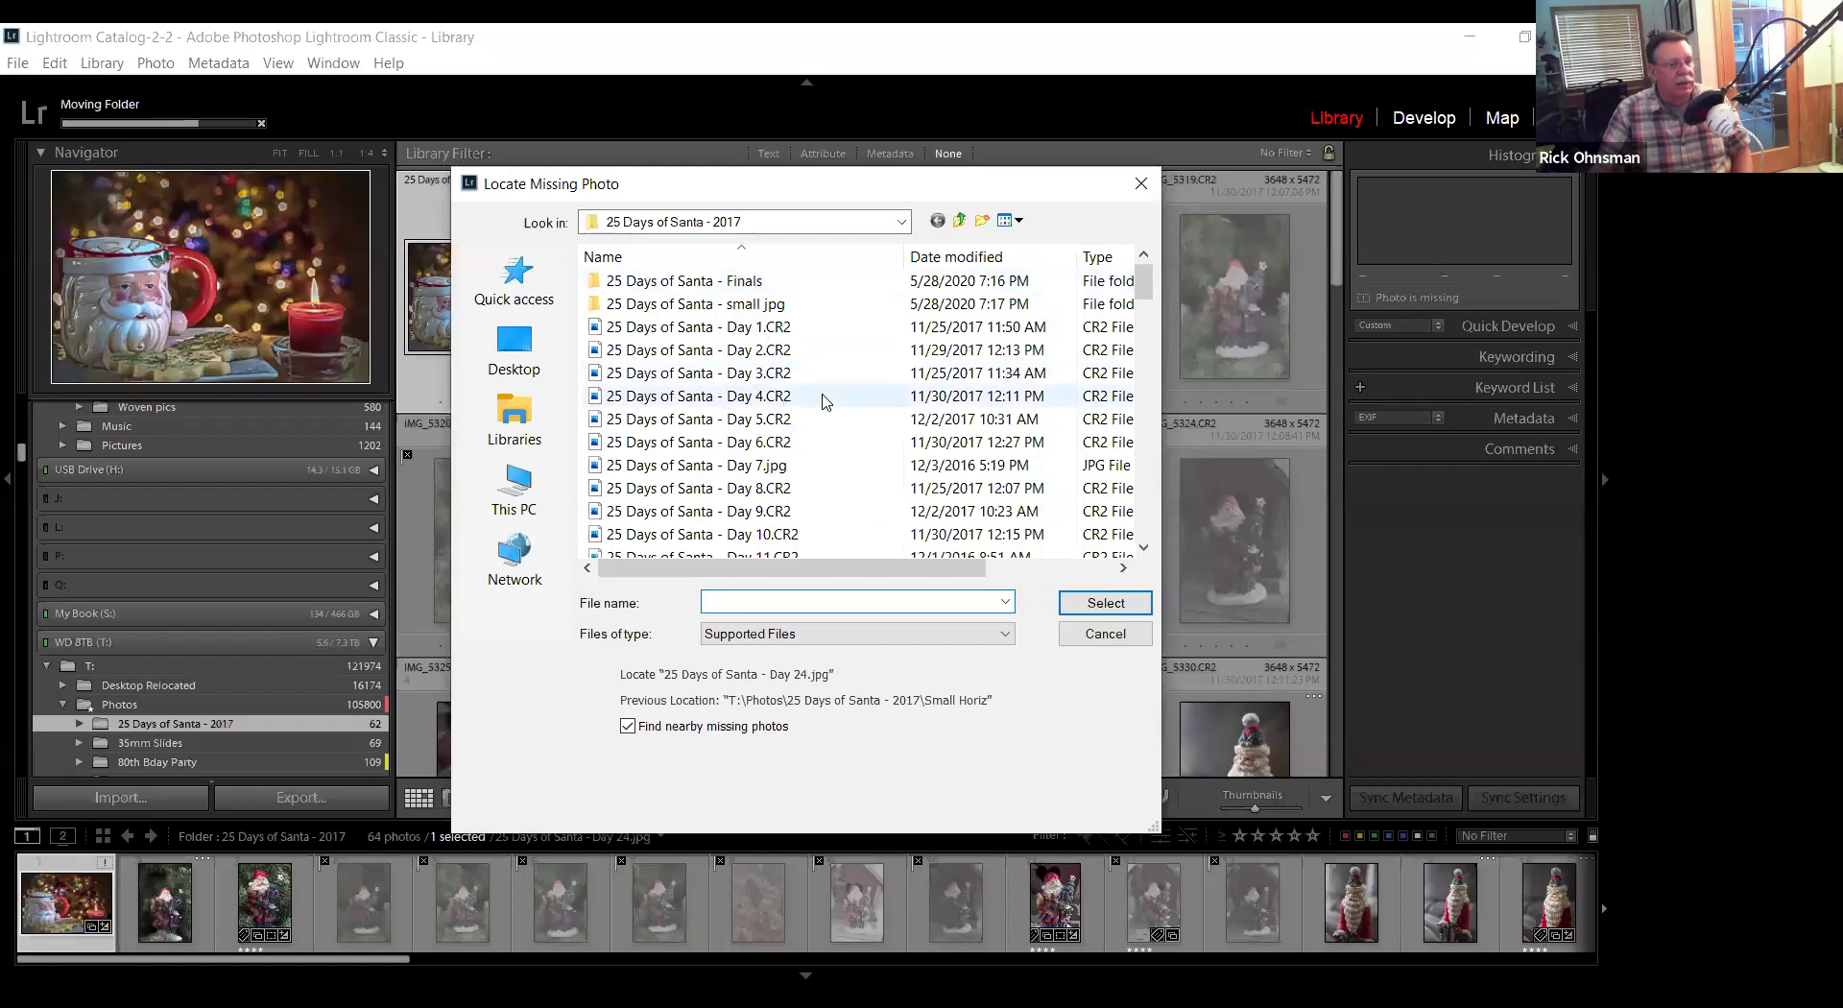
Look through the 25 Days of Santa - 2017 folder and relink the missing photo to 25 Days of Santa - Day 24.jpg on the Desktop.
{"action": "scroll", "coordinate": [822, 401], "scroll_direction": "down", "scroll_amount": 4}
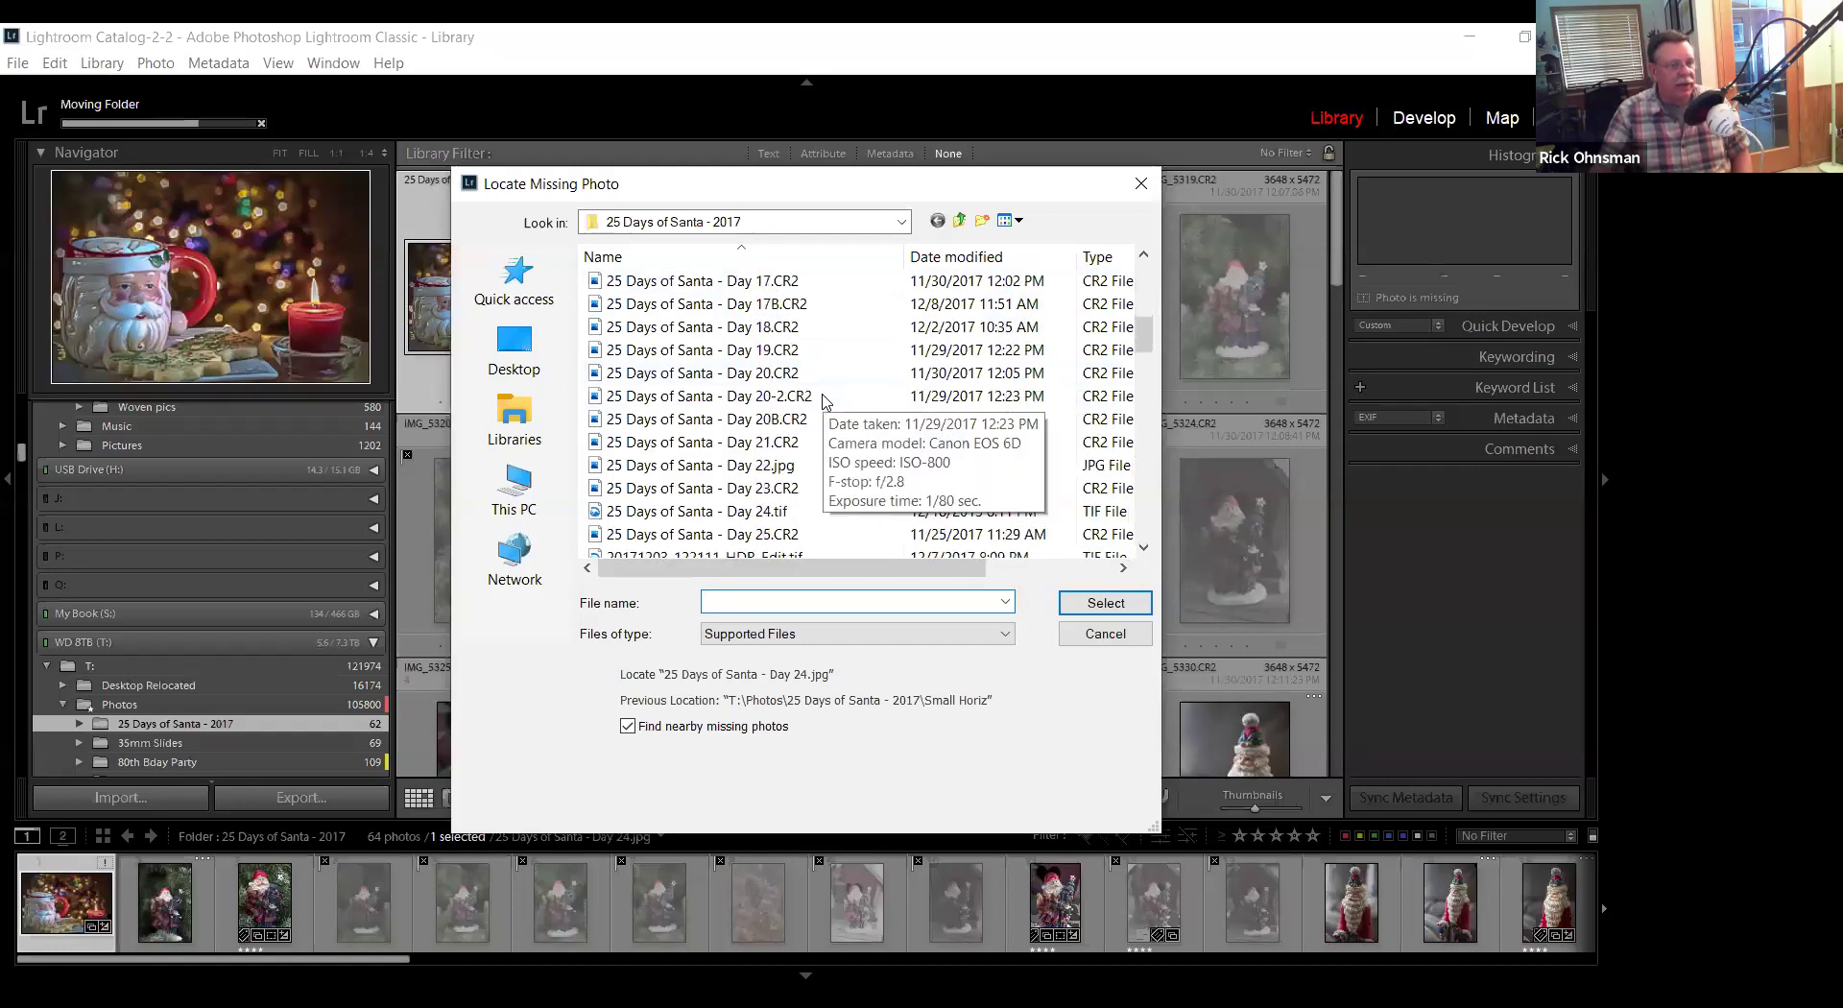
{"action": "scroll", "coordinate": [822, 402], "scroll_direction": "down", "scroll_amount": 1}
{"action": "scroll", "coordinate": [822, 401], "scroll_direction": "down", "scroll_amount": 10}
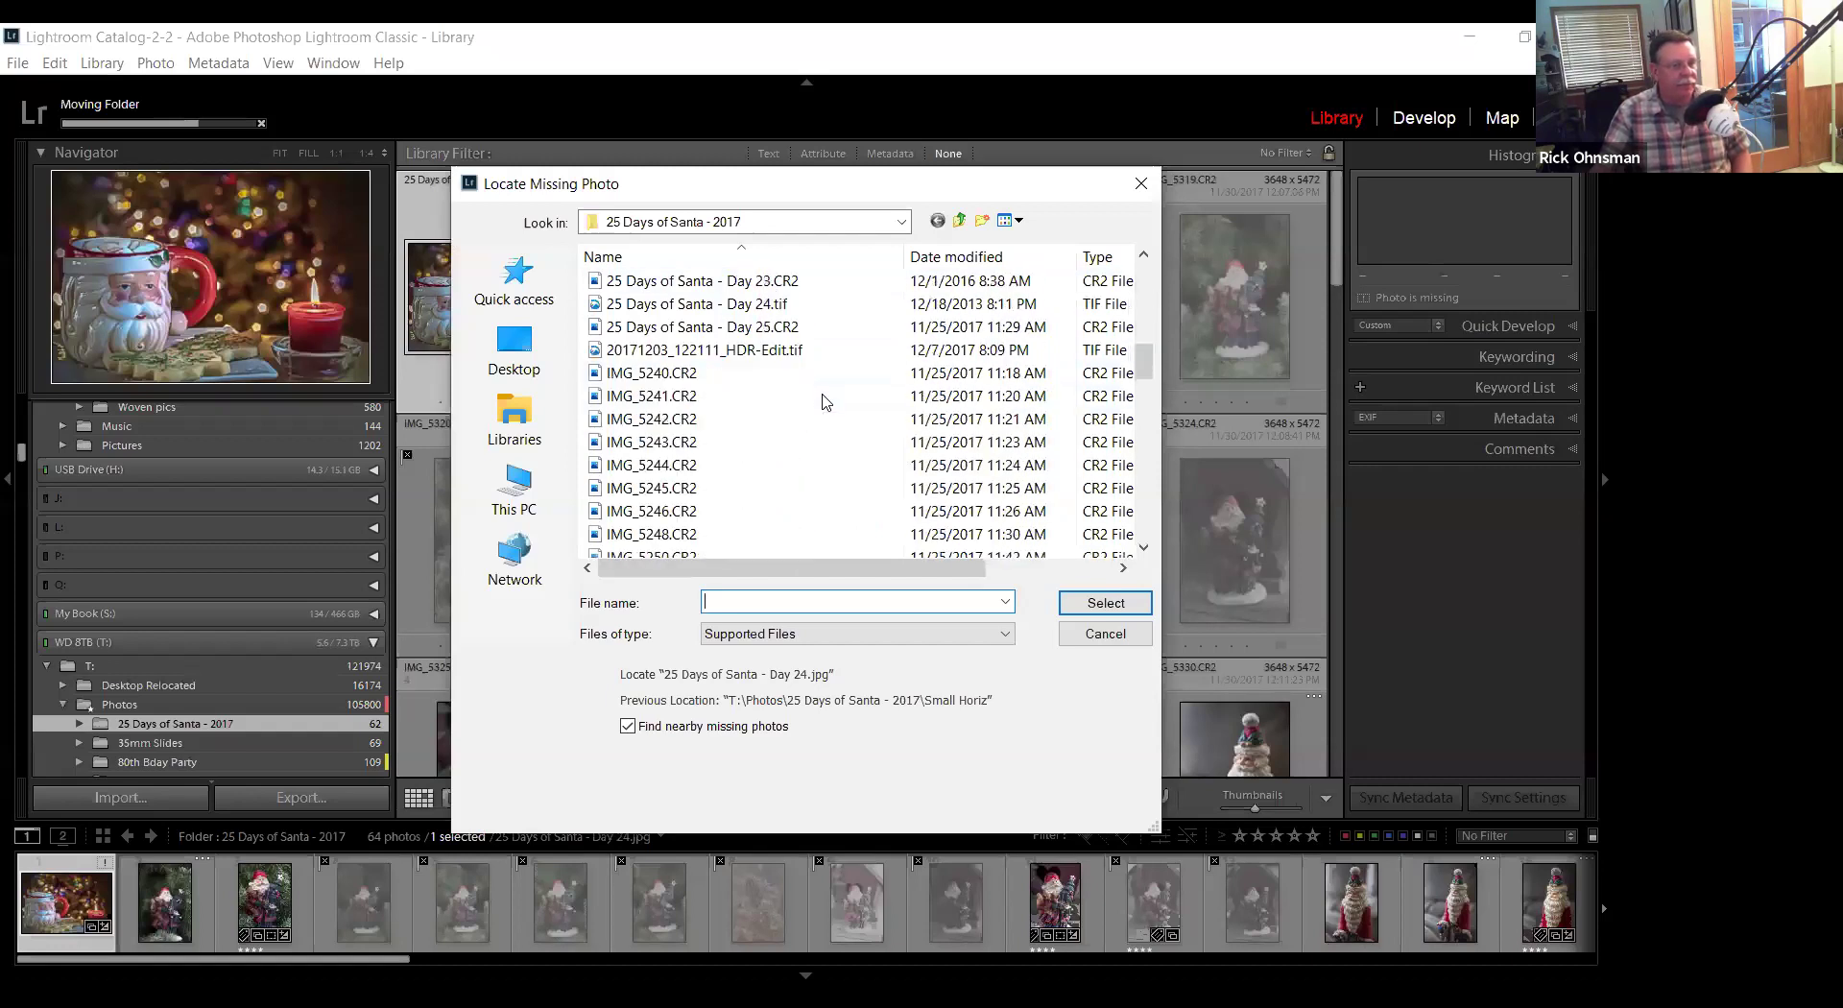
{"action": "scroll", "coordinate": [823, 402], "scroll_direction": "down", "scroll_amount": 6}
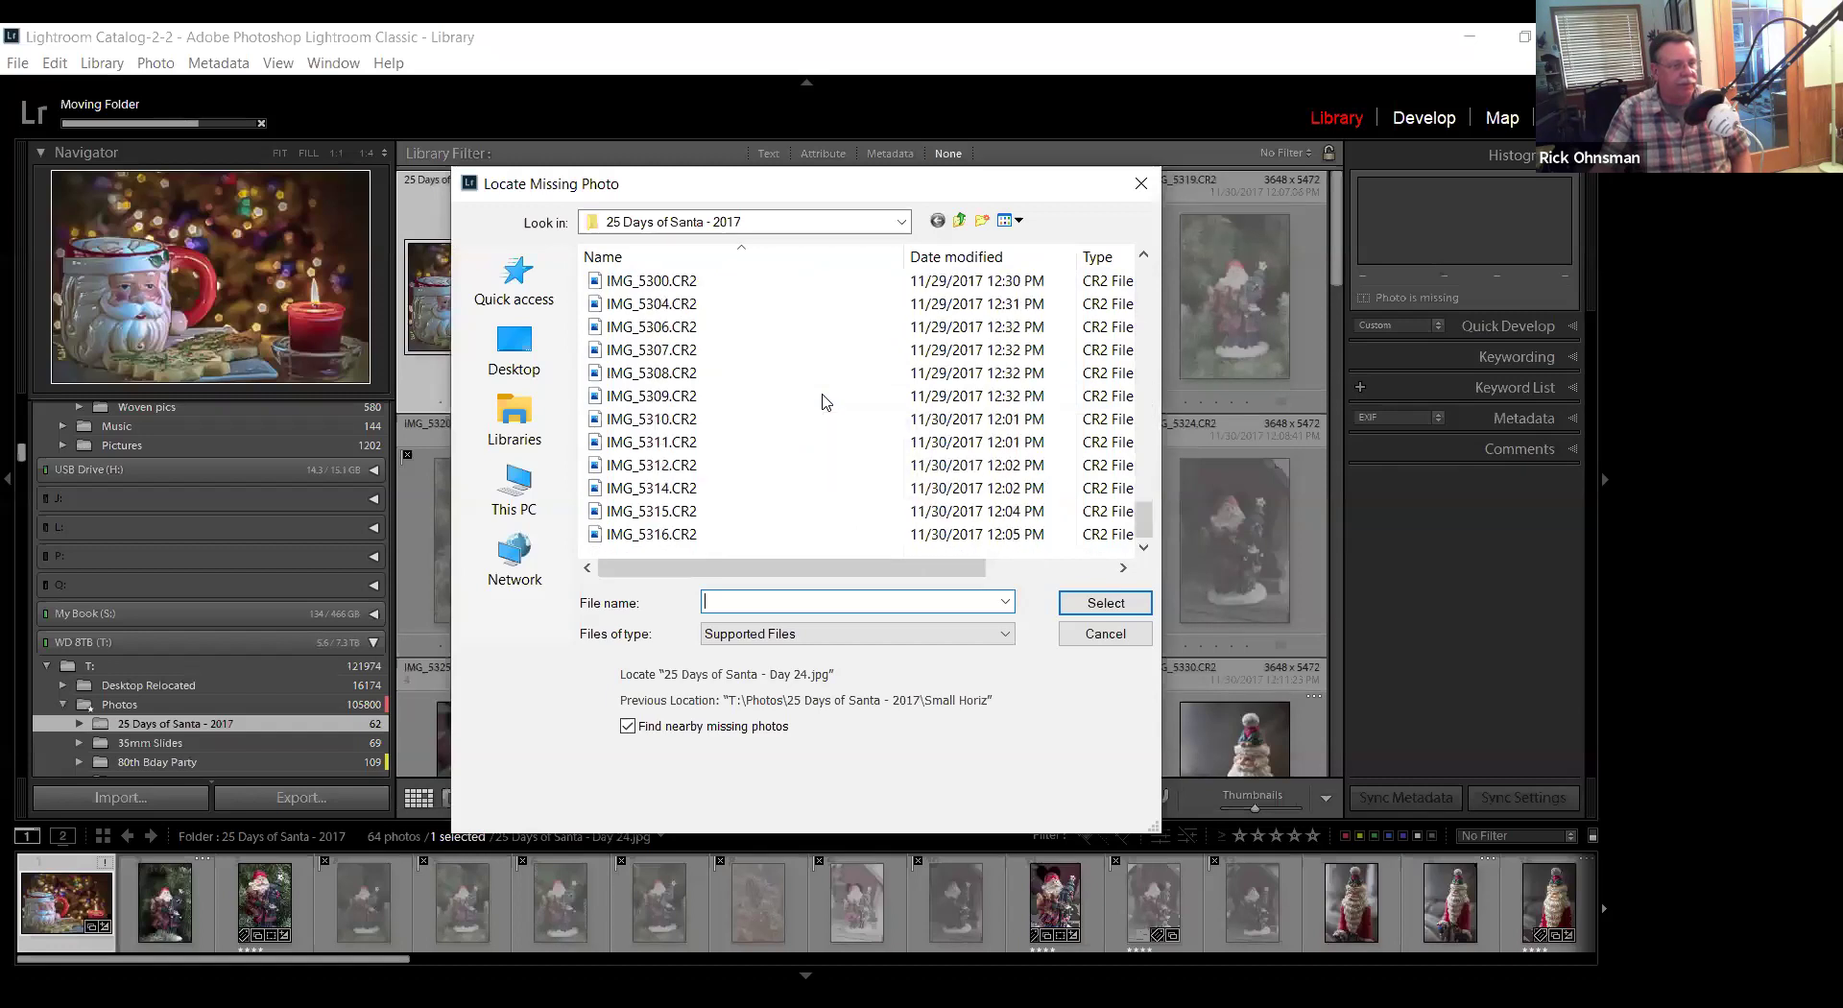
{"action": "scroll", "coordinate": [823, 401], "scroll_direction": "up", "scroll_amount": 17}
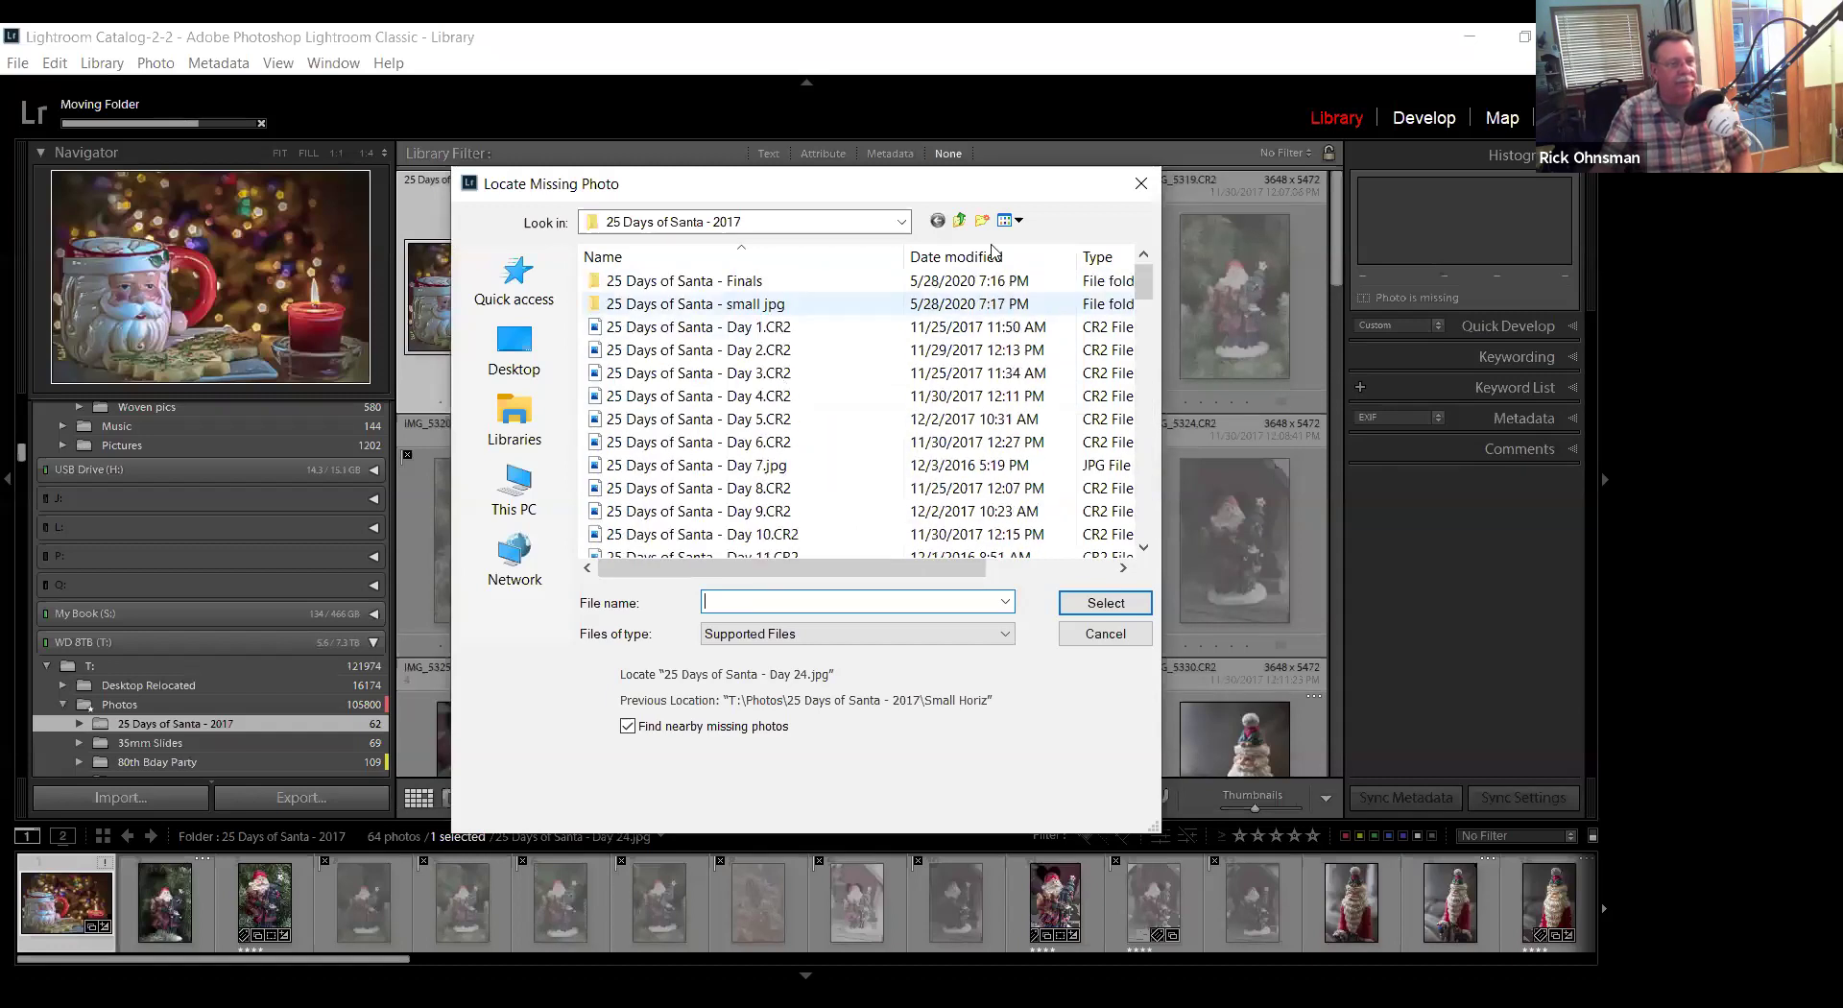
{"action": "left_click", "coordinate": [966, 222]}
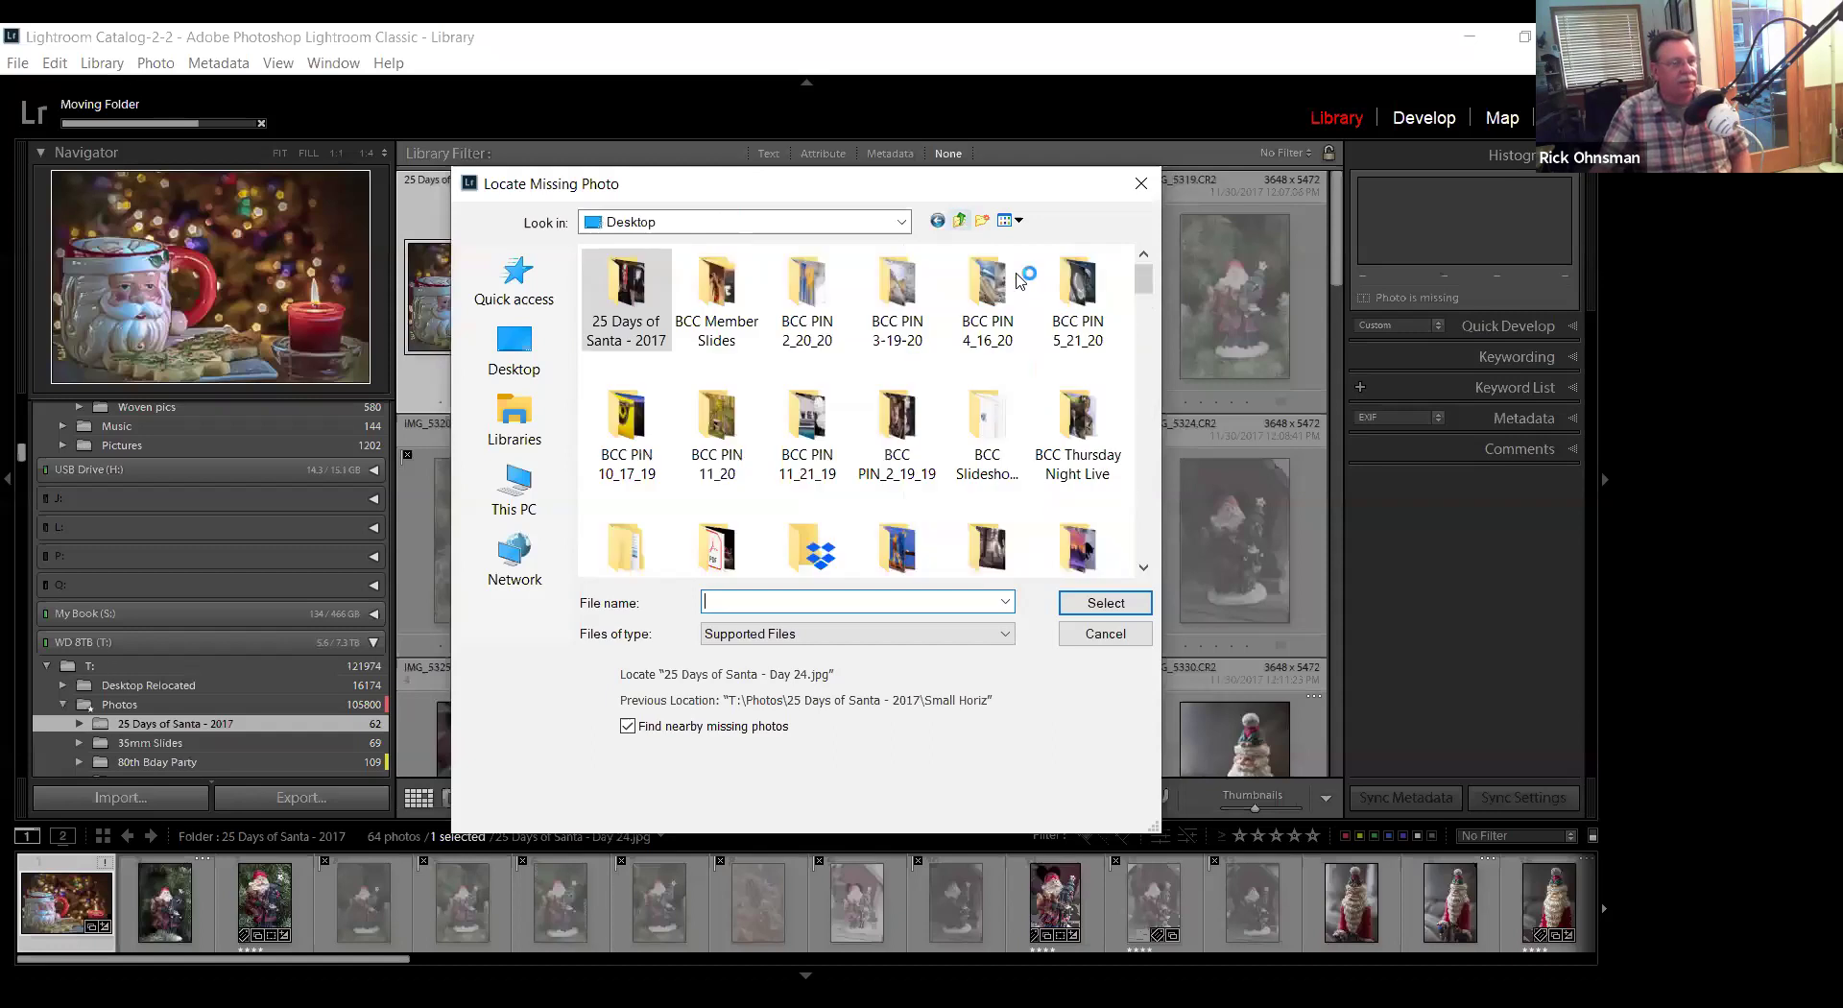
{"action": "left_click_drag", "start_coordinate": [1149, 277], "coordinate": [1149, 336]}
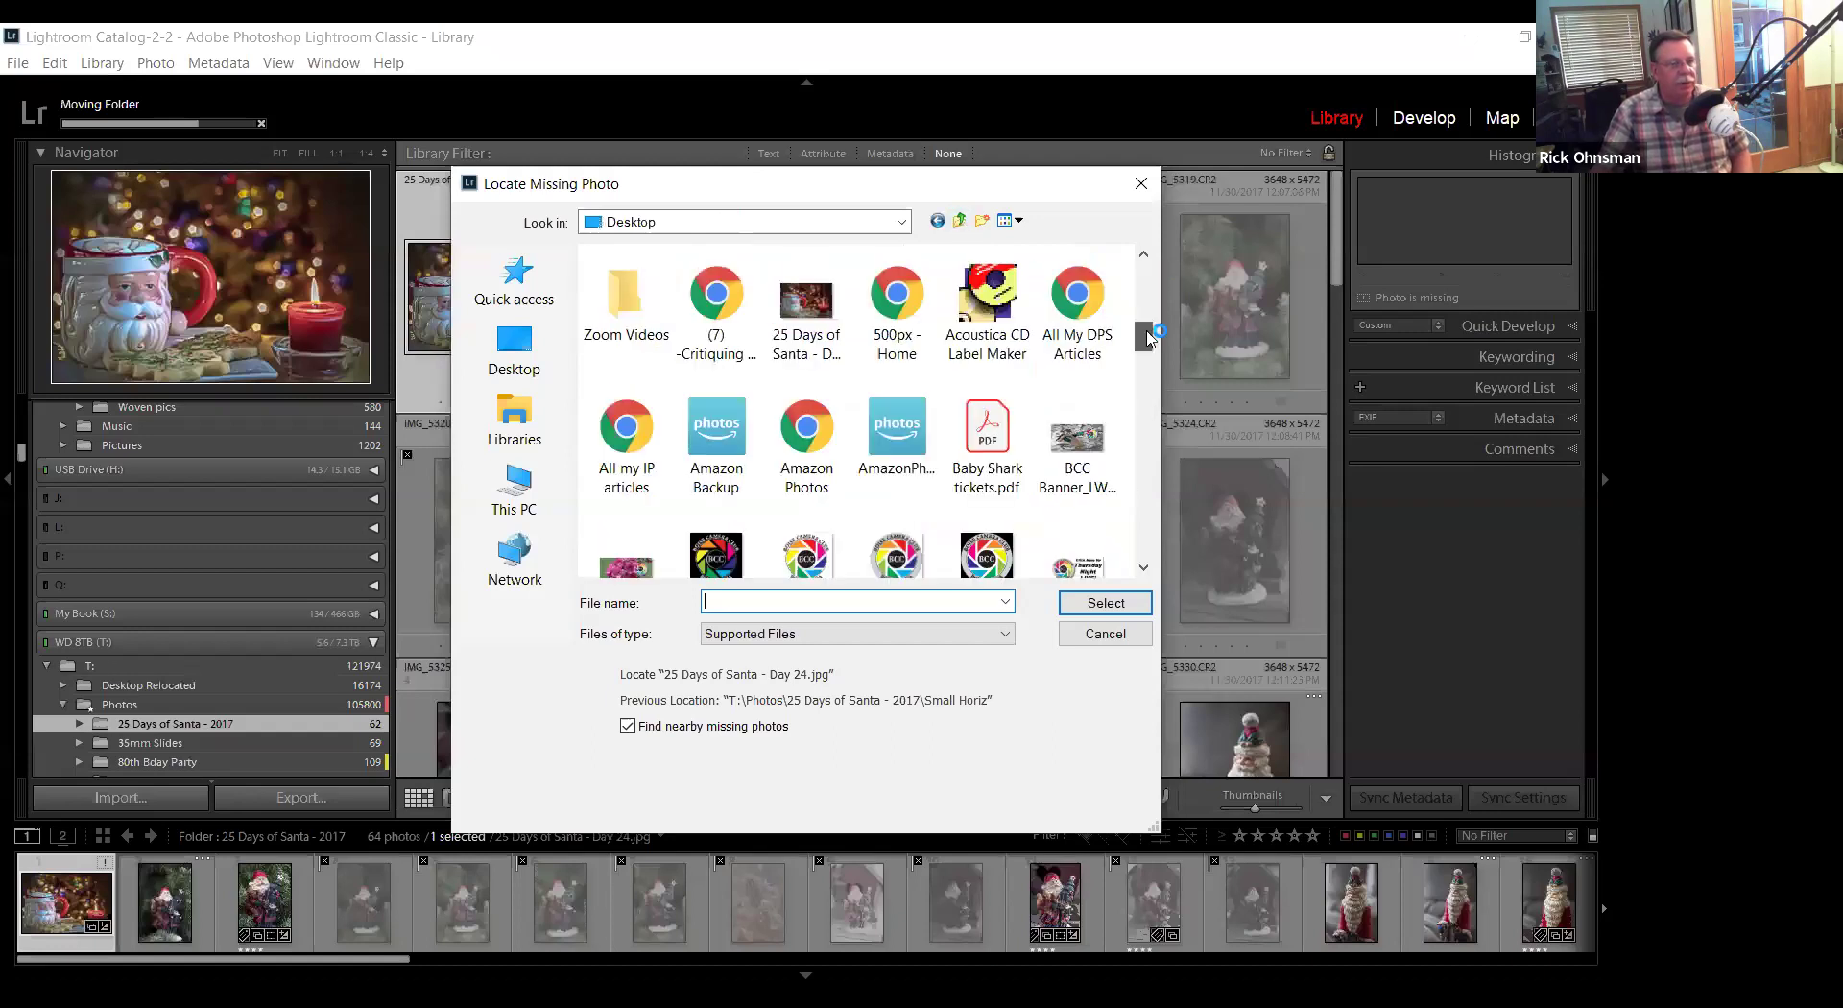
{"action": "left_click", "coordinate": [806, 303]}
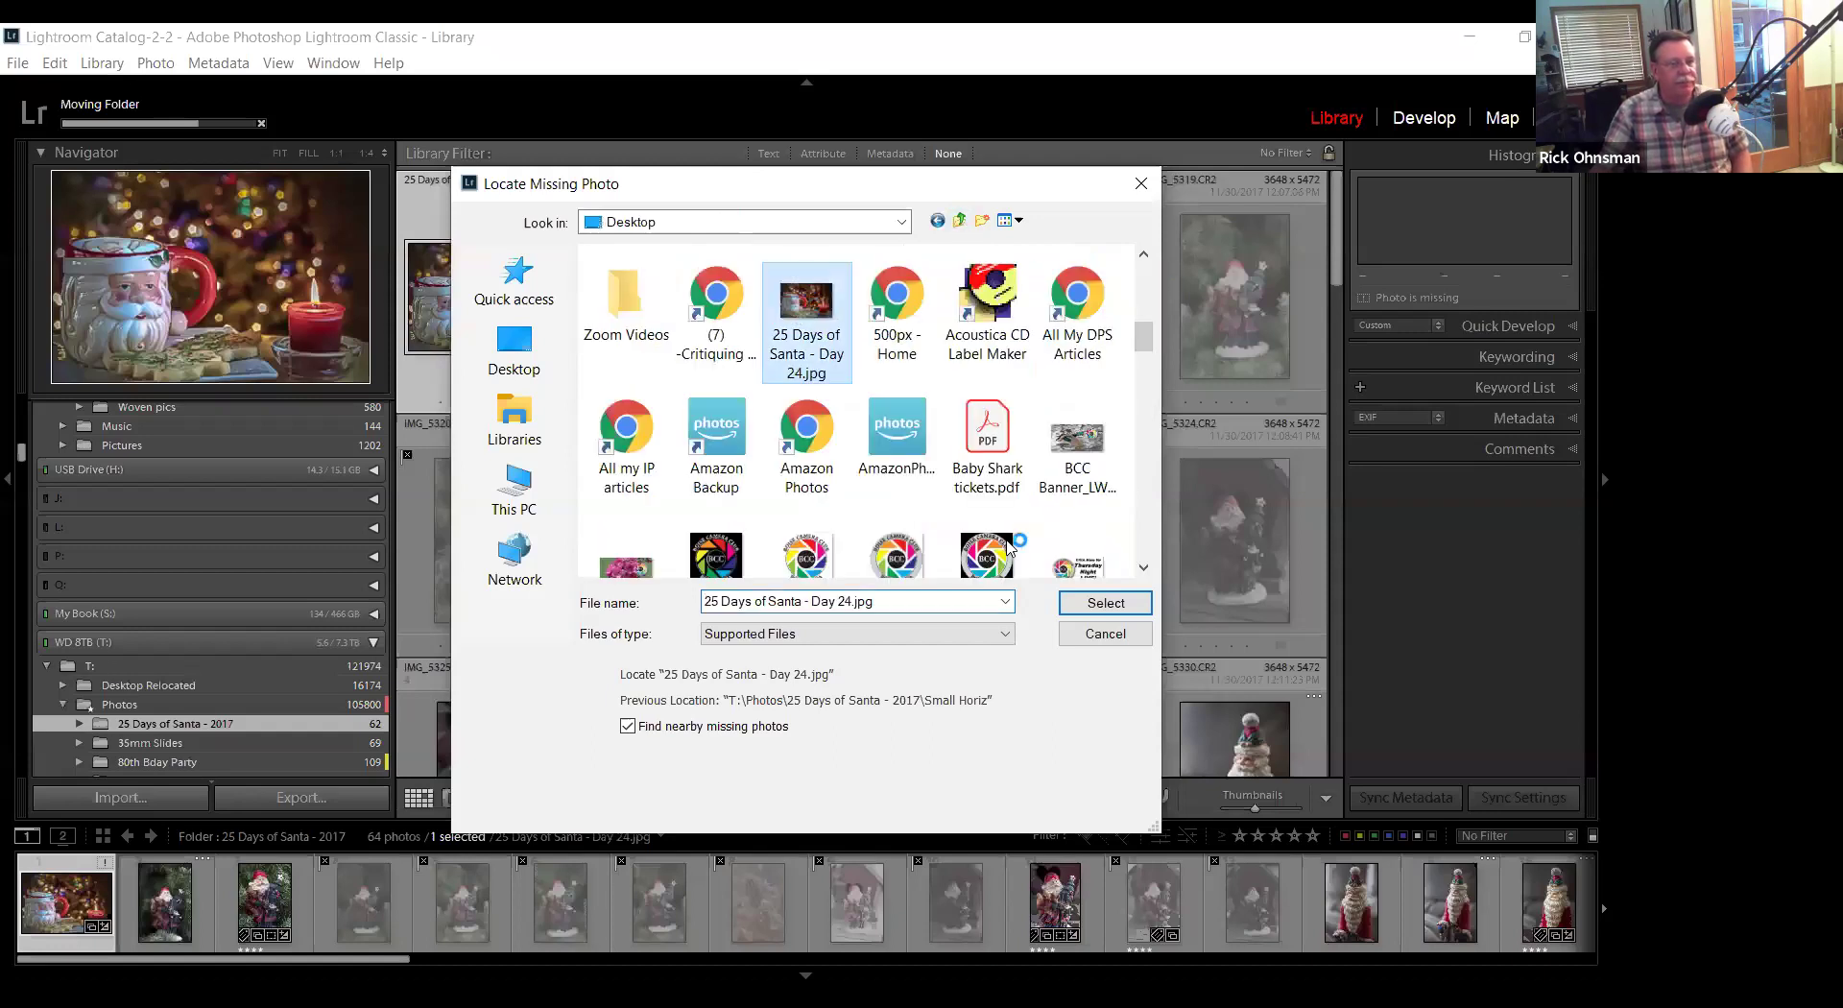
{"action": "left_click", "coordinate": [1107, 605]}
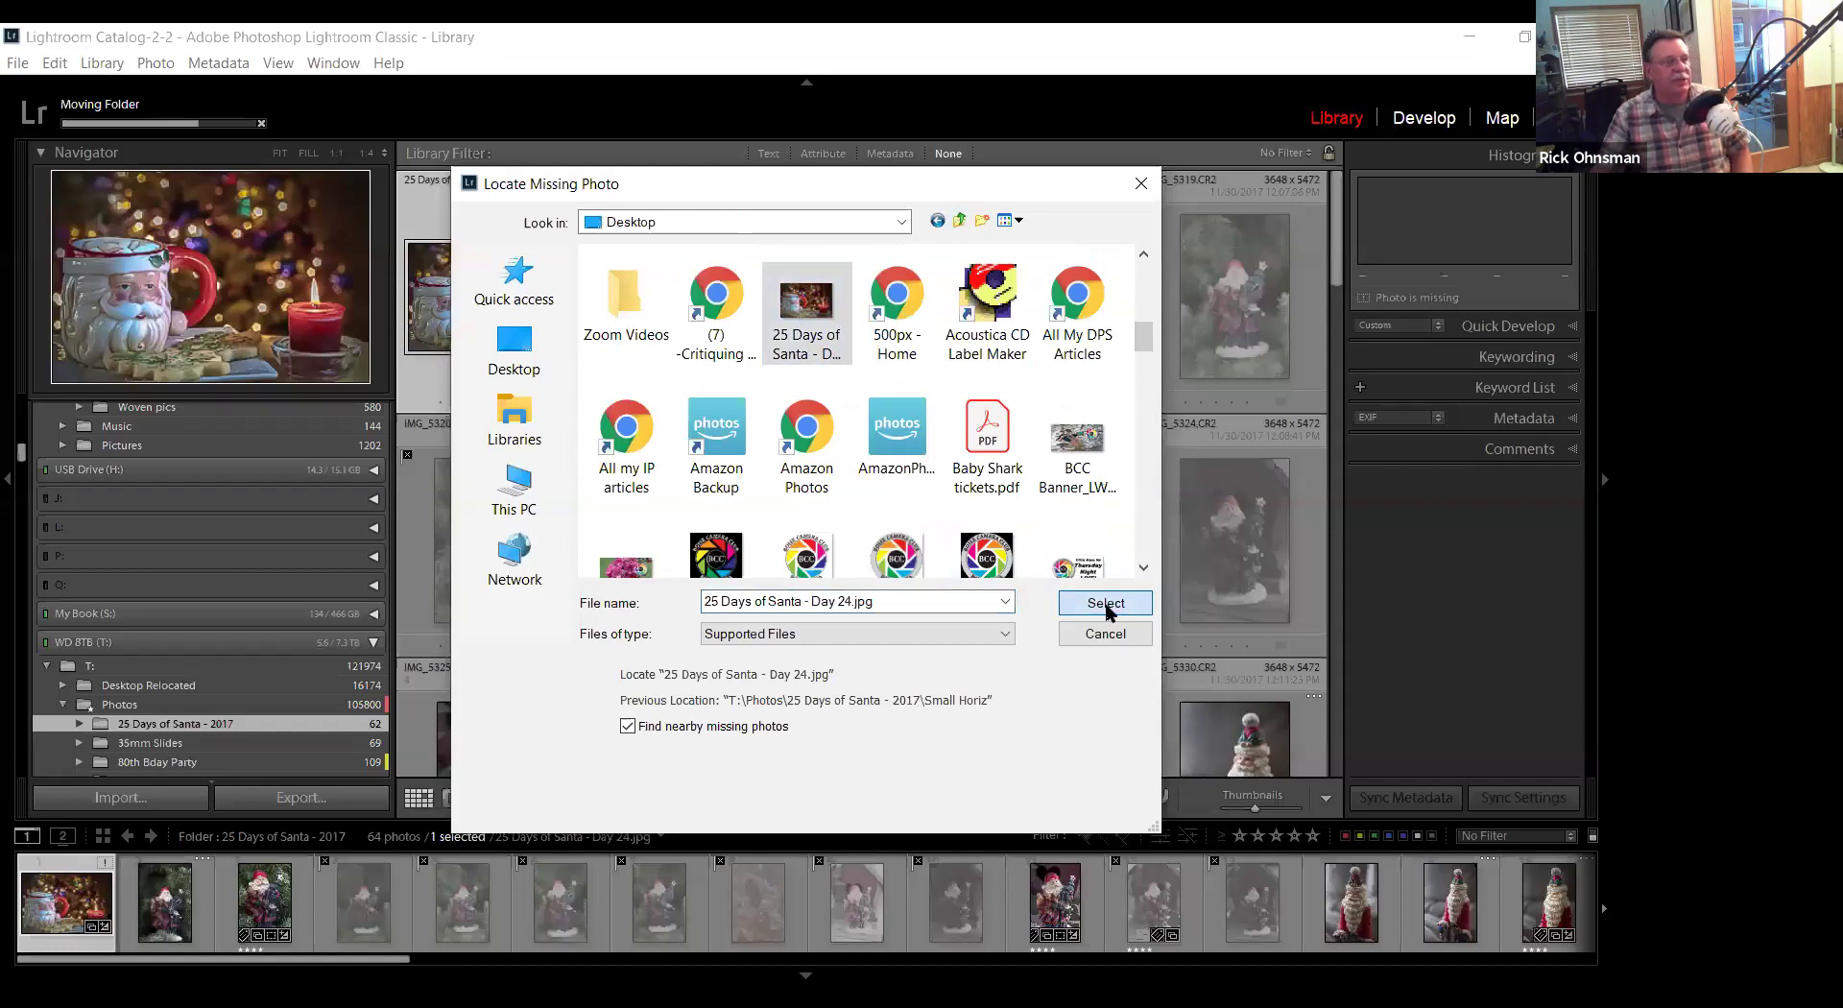
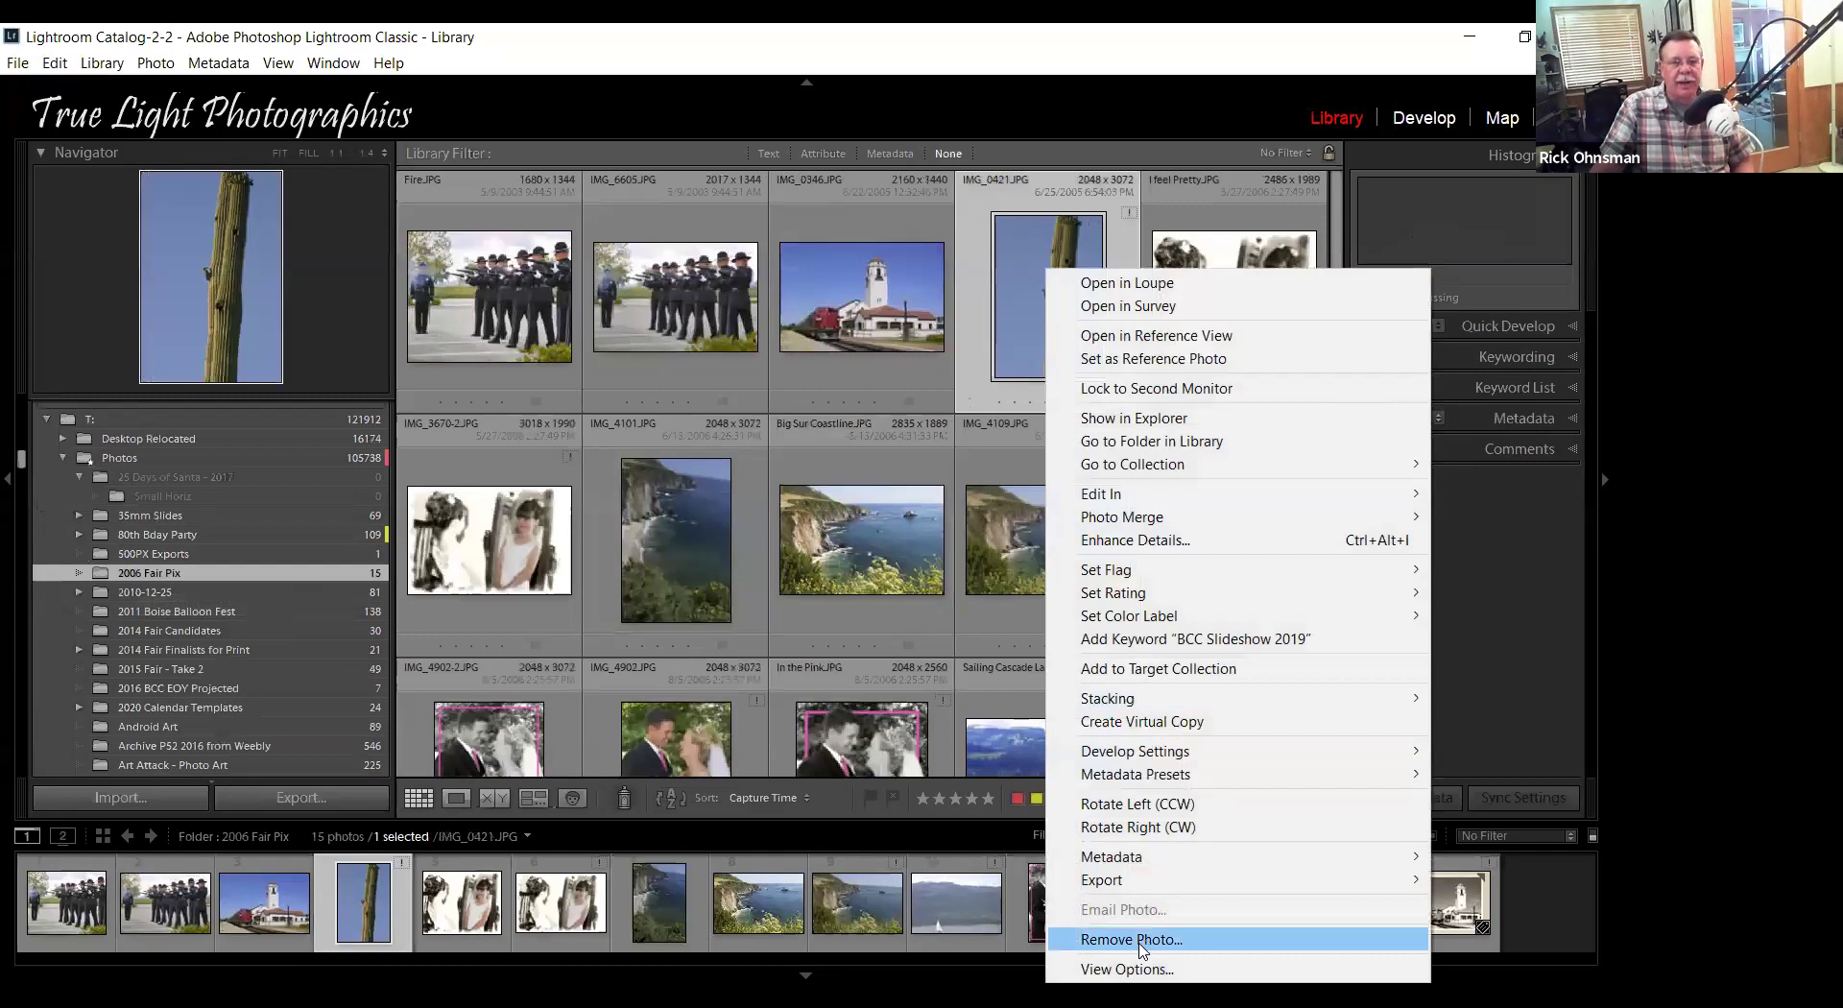
Bring up the removal confirmation for the missing photo IMG_0421.JPG in the 2006 Fair Pix folder and cancel it.
{"action": "left_click", "coordinate": [1132, 940]}
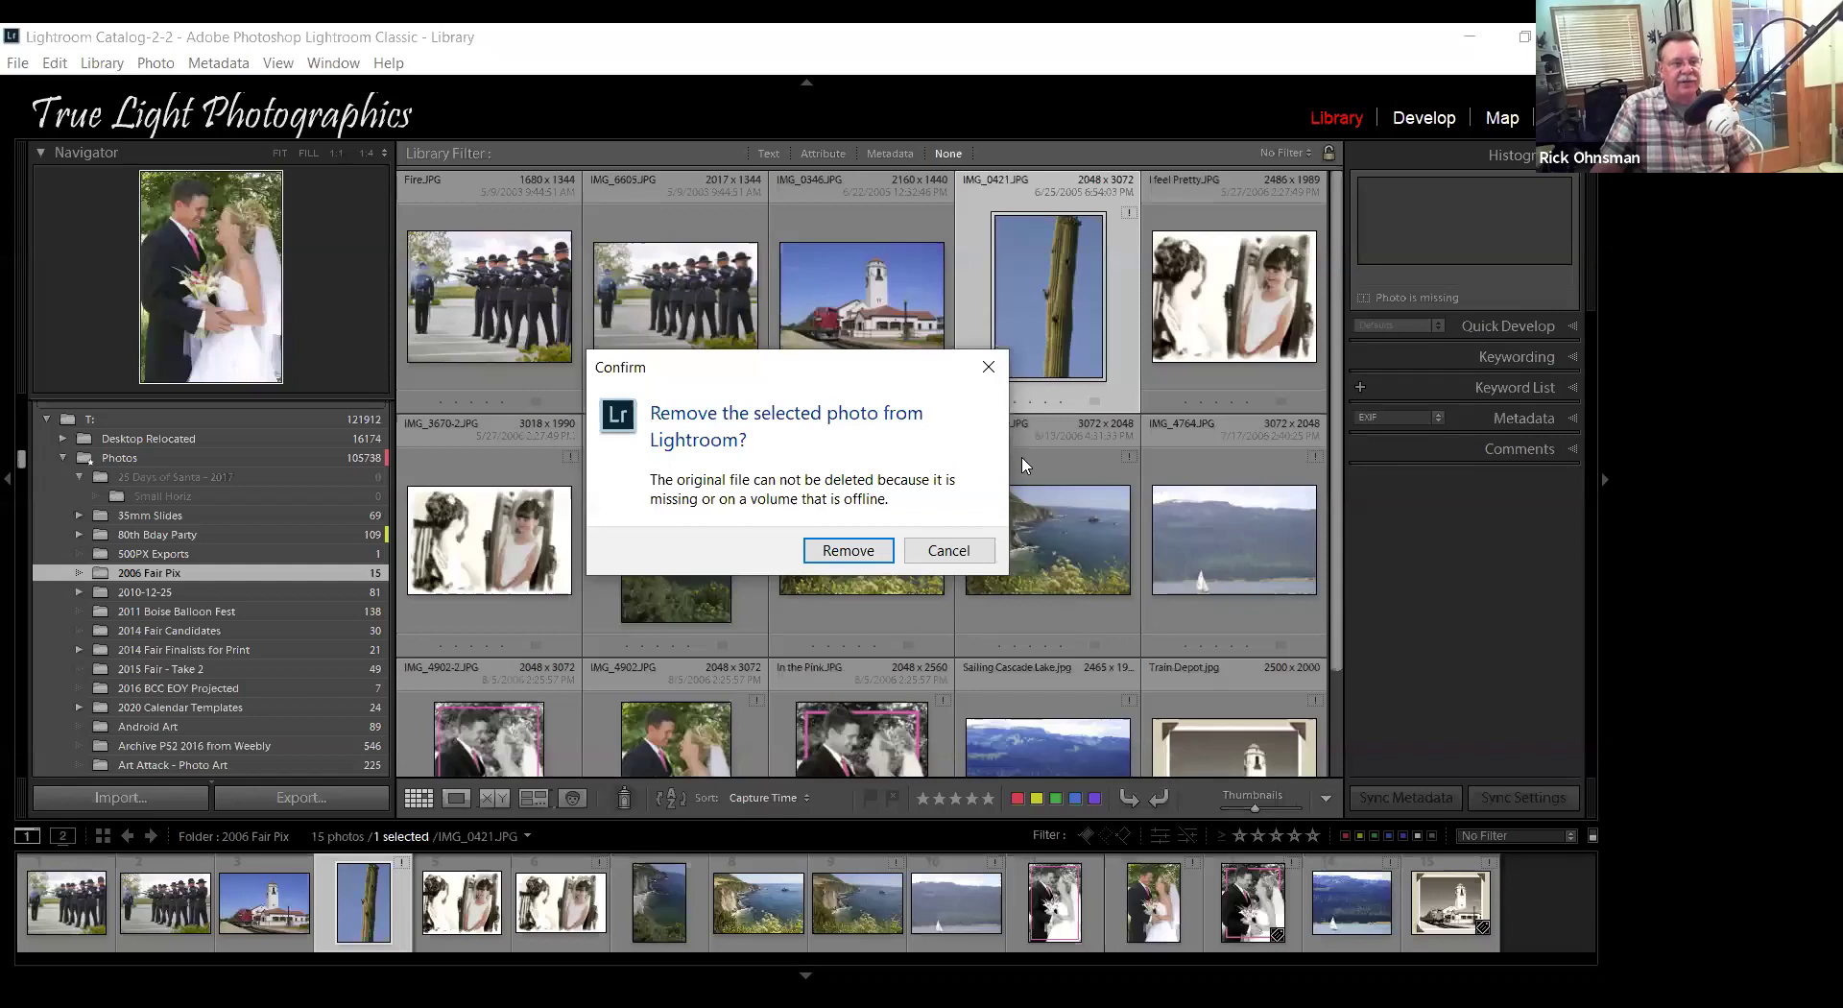
{"action": "left_click", "coordinate": [950, 552]}
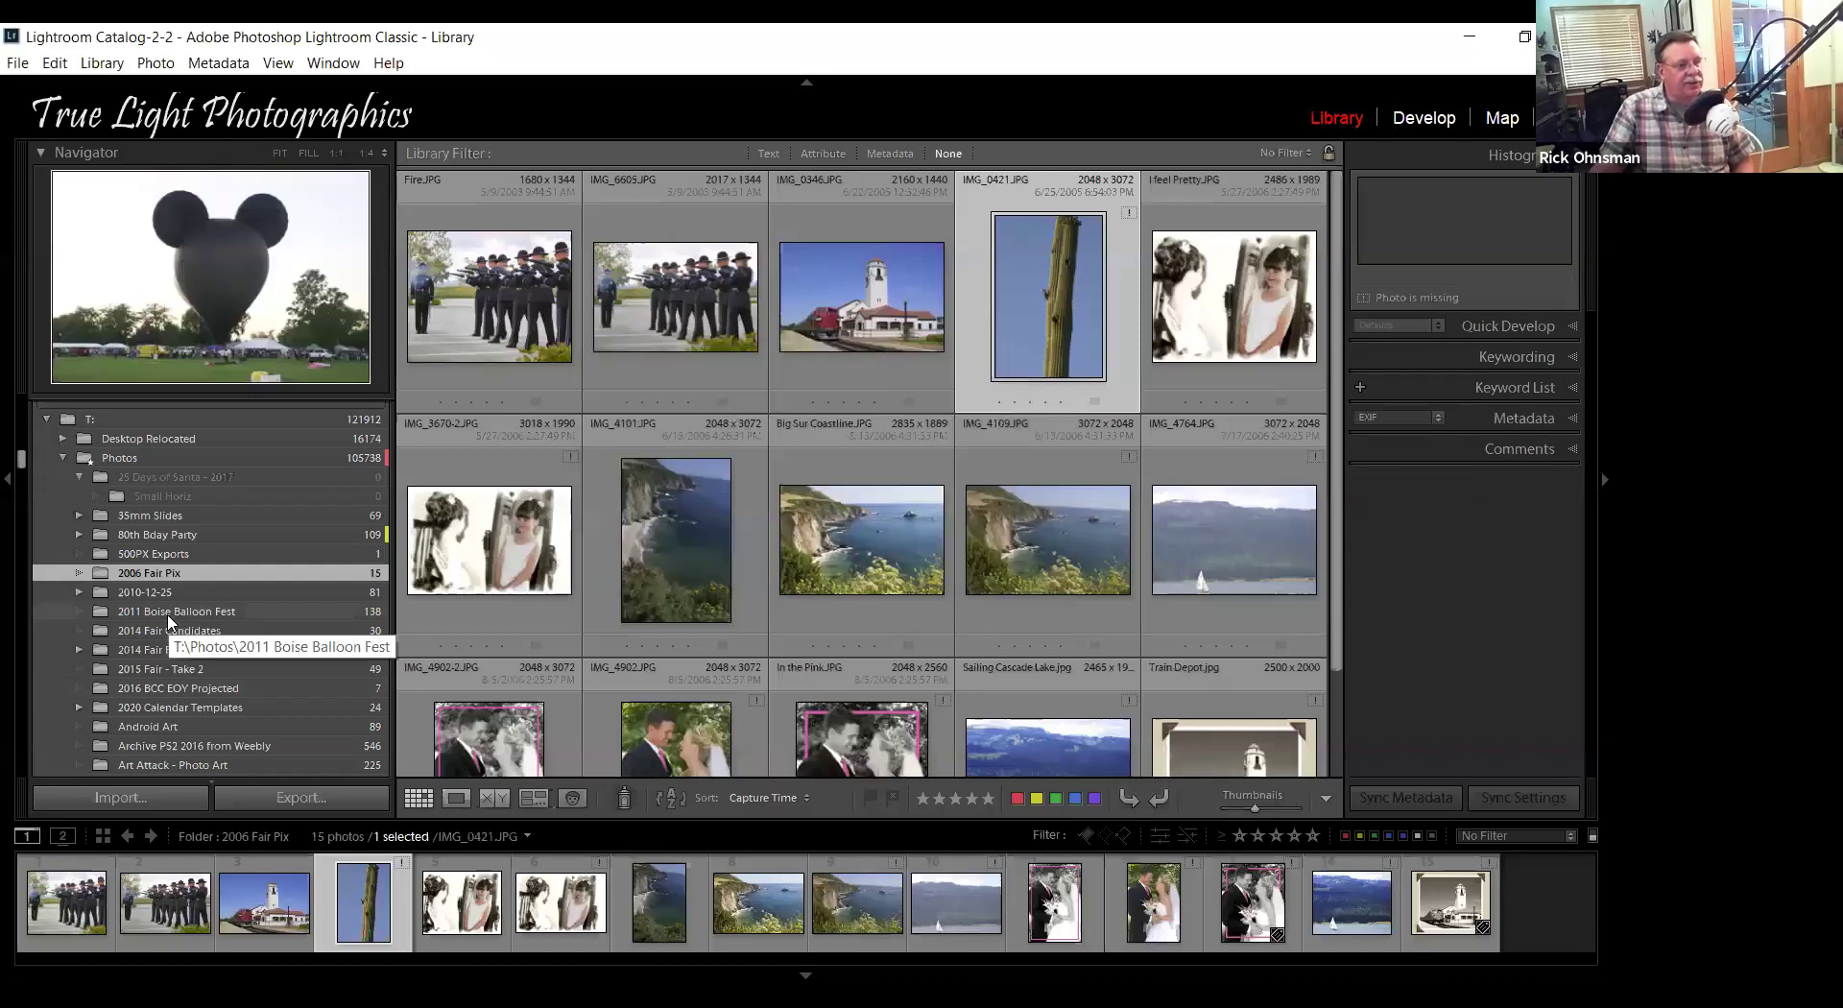
Open the 2011 Boise Balloon Fest folder and review the removal options for IMG_8424.JPG without removing it.
{"action": "left_click", "coordinate": [170, 615]}
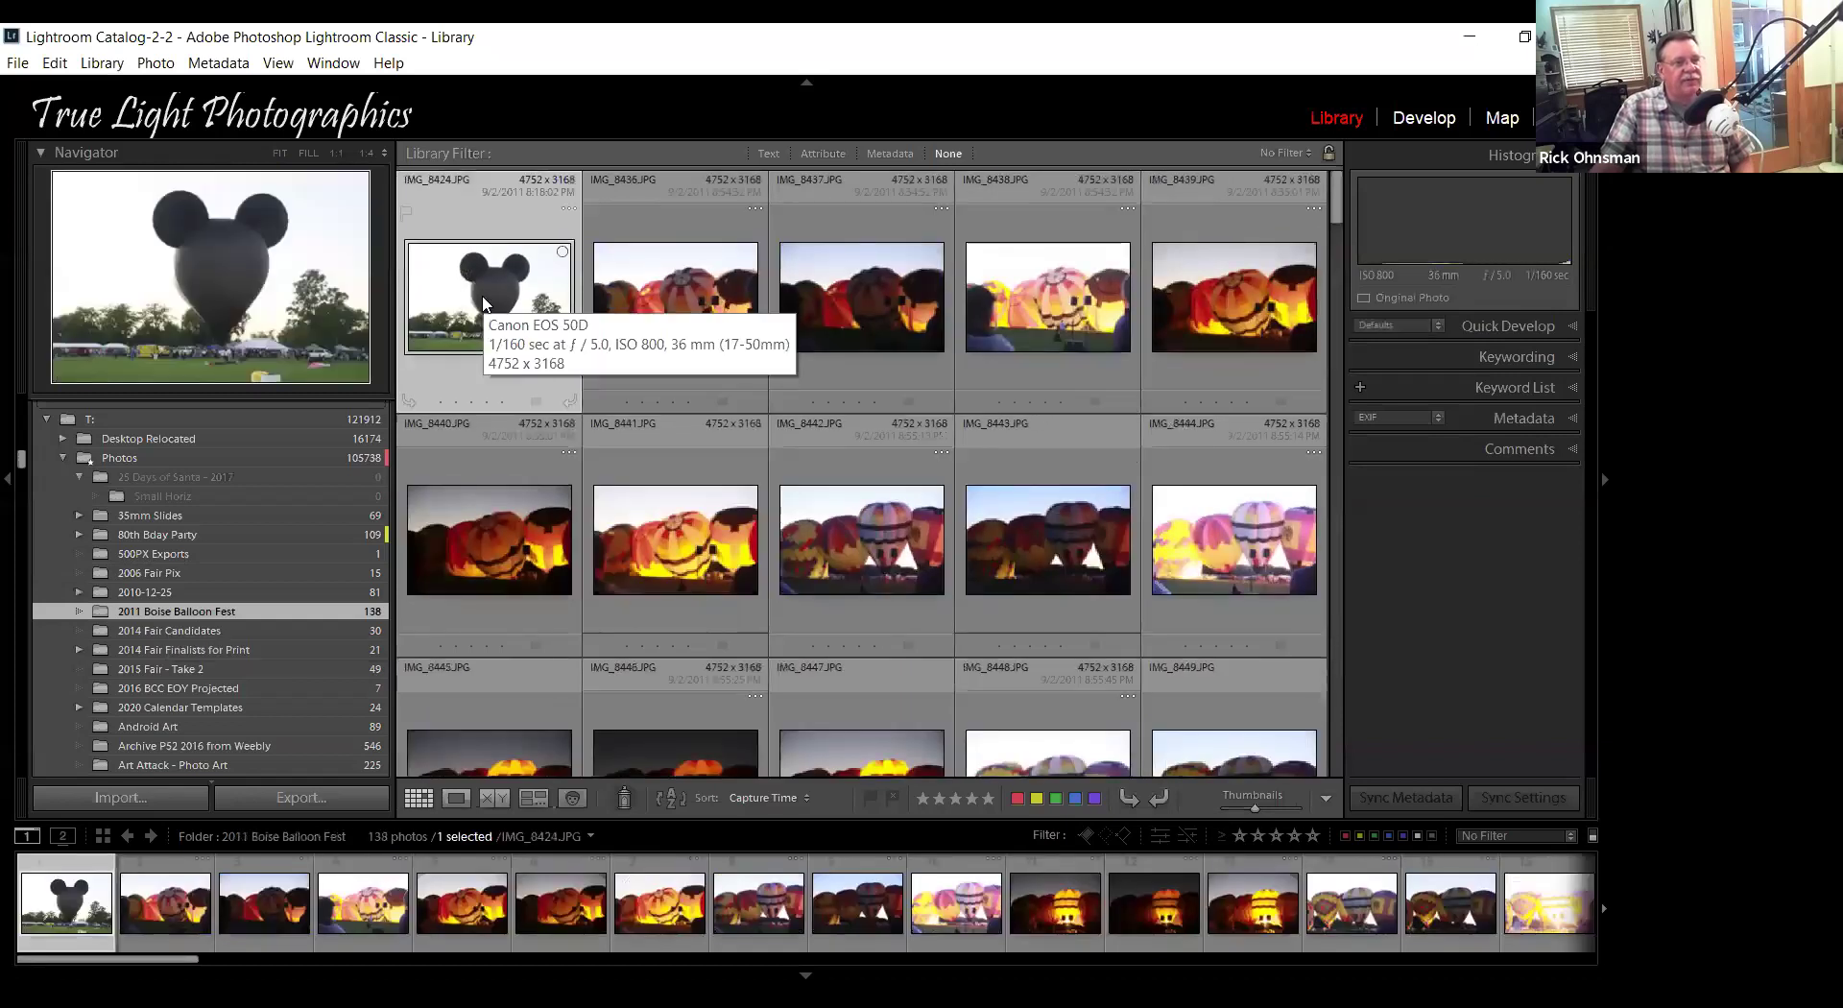
{"action": "right_click", "coordinate": [490, 280]}
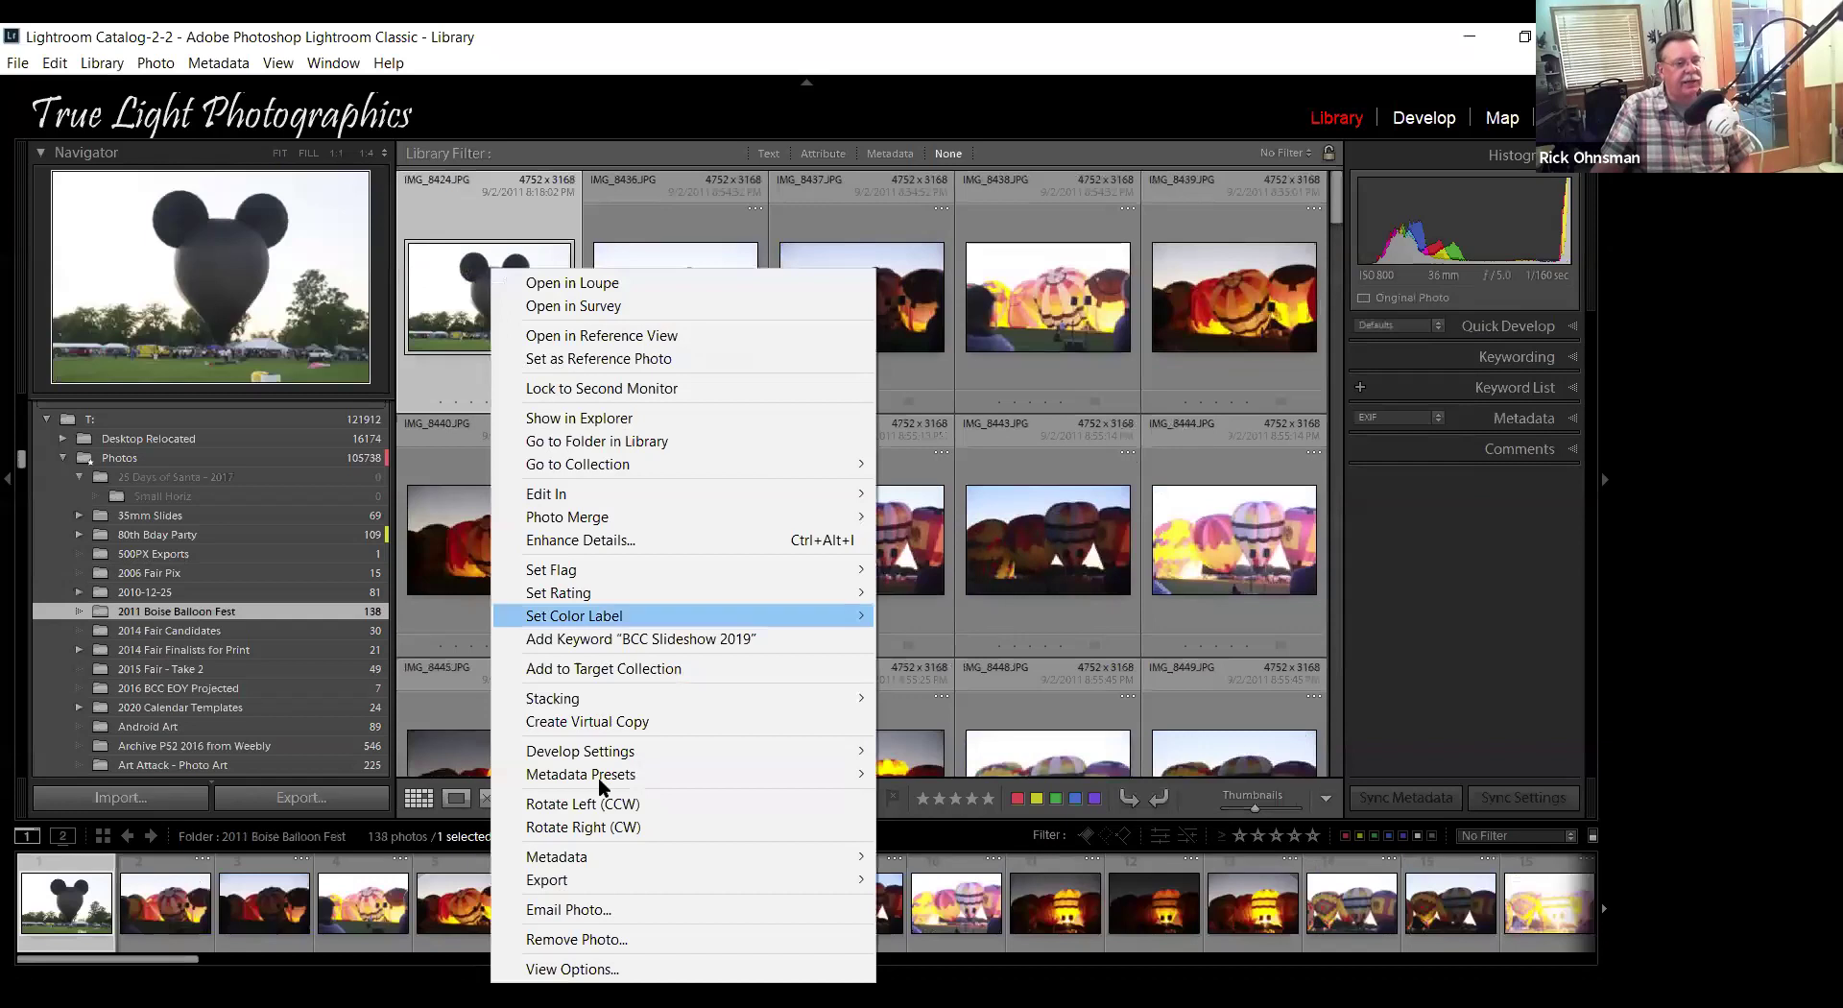
{"action": "left_click", "coordinate": [576, 940]}
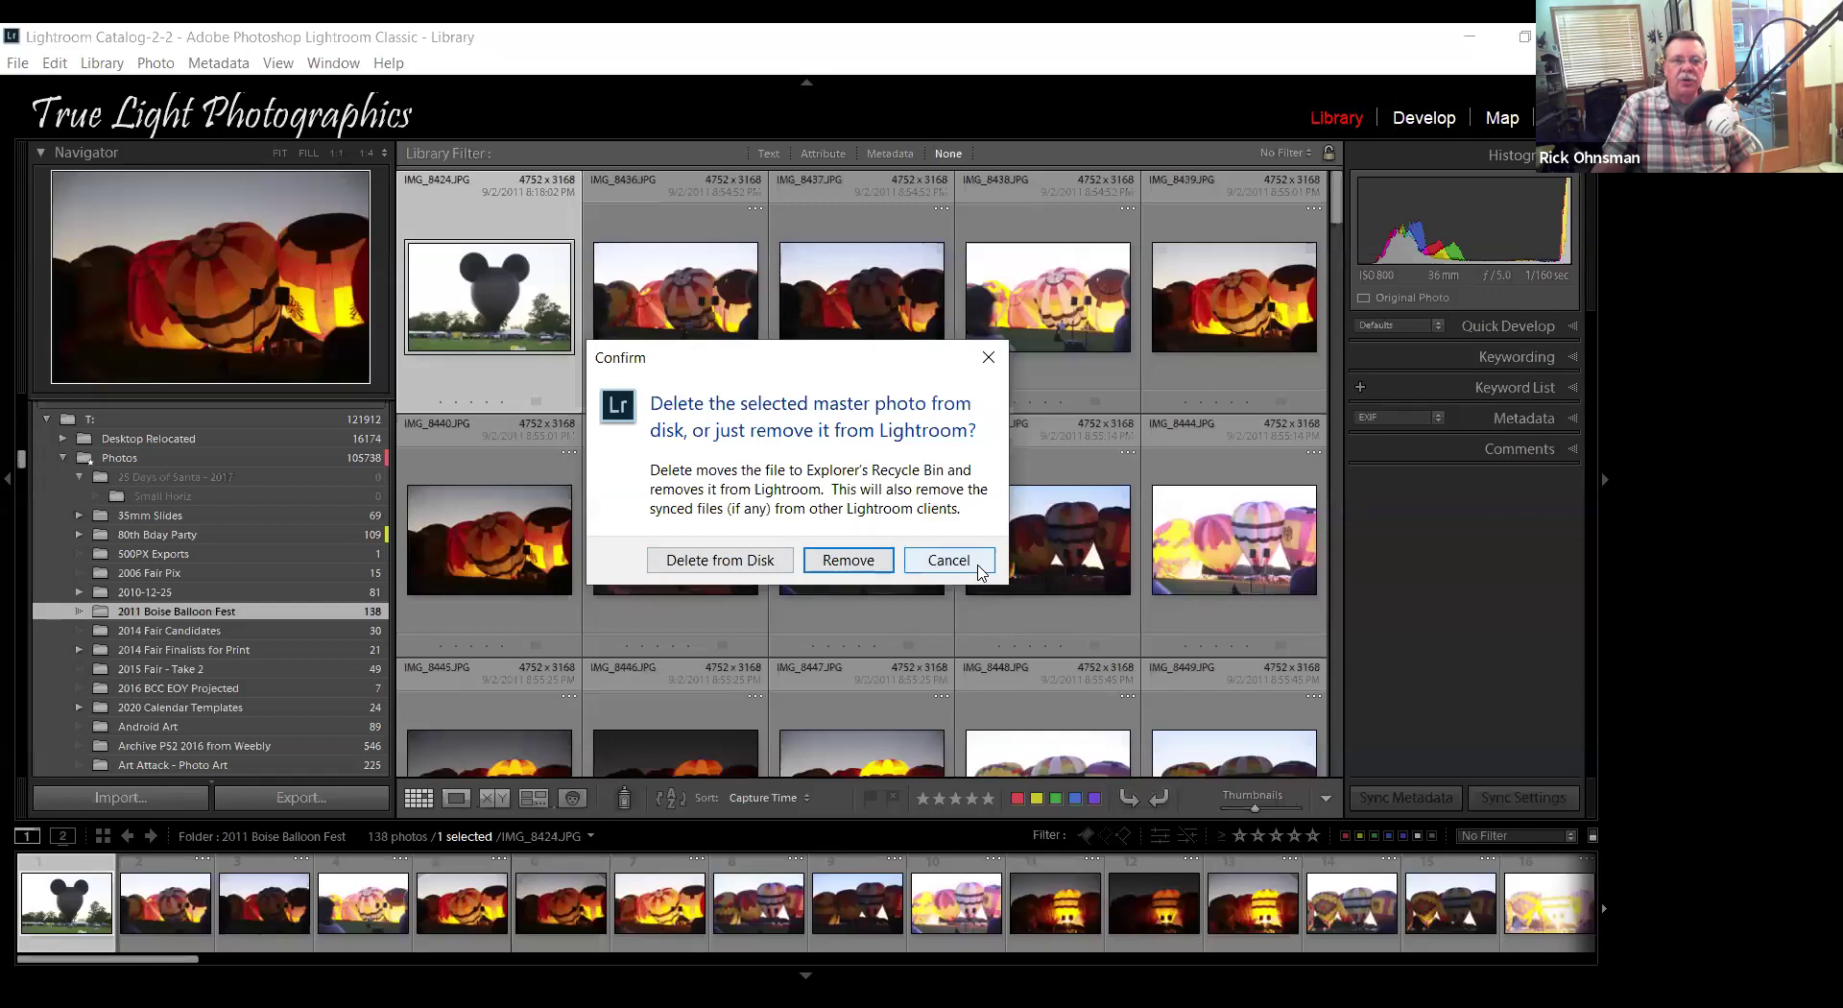
{"action": "key", "text": "Escape"}
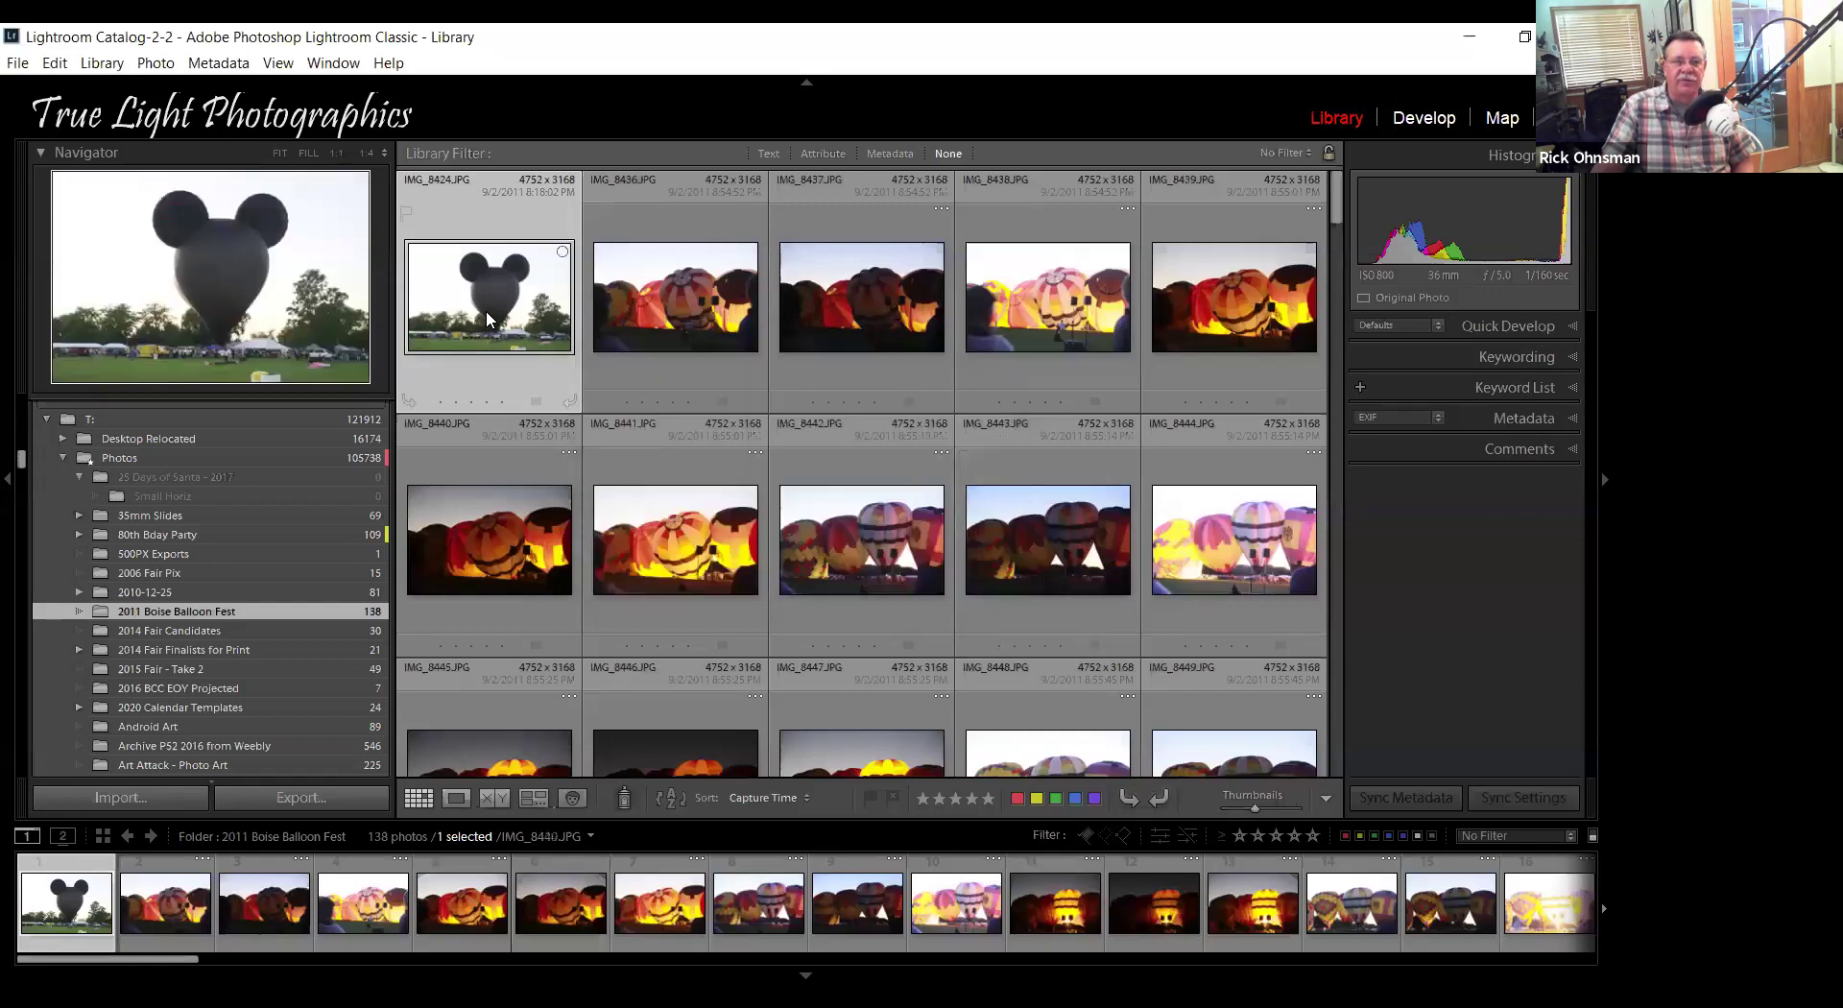
Select the first five photos in the 2011 Boise Balloon Fest folder and review their removal options without removing them.
{"action": "left_click", "coordinate": [1228, 324], "text": "shift"}
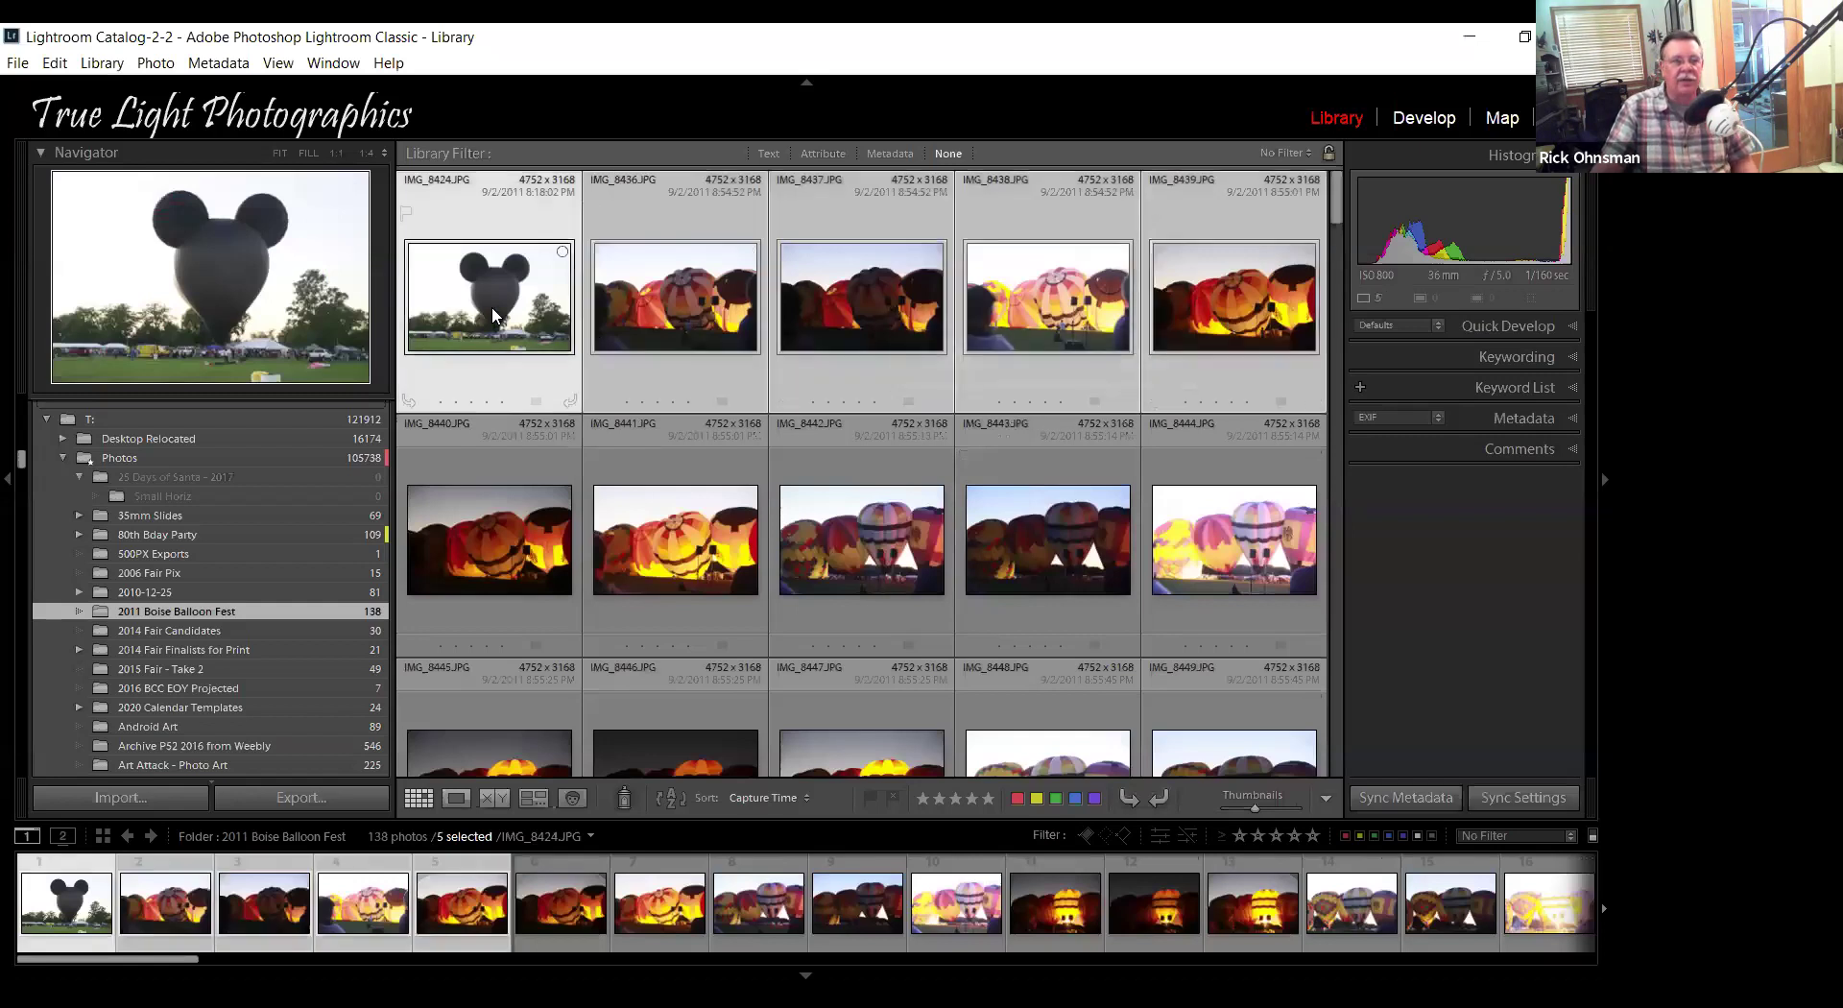
{"action": "left_click", "coordinate": [1305, 285]}
{"action": "right_click", "coordinate": [1229, 246]}
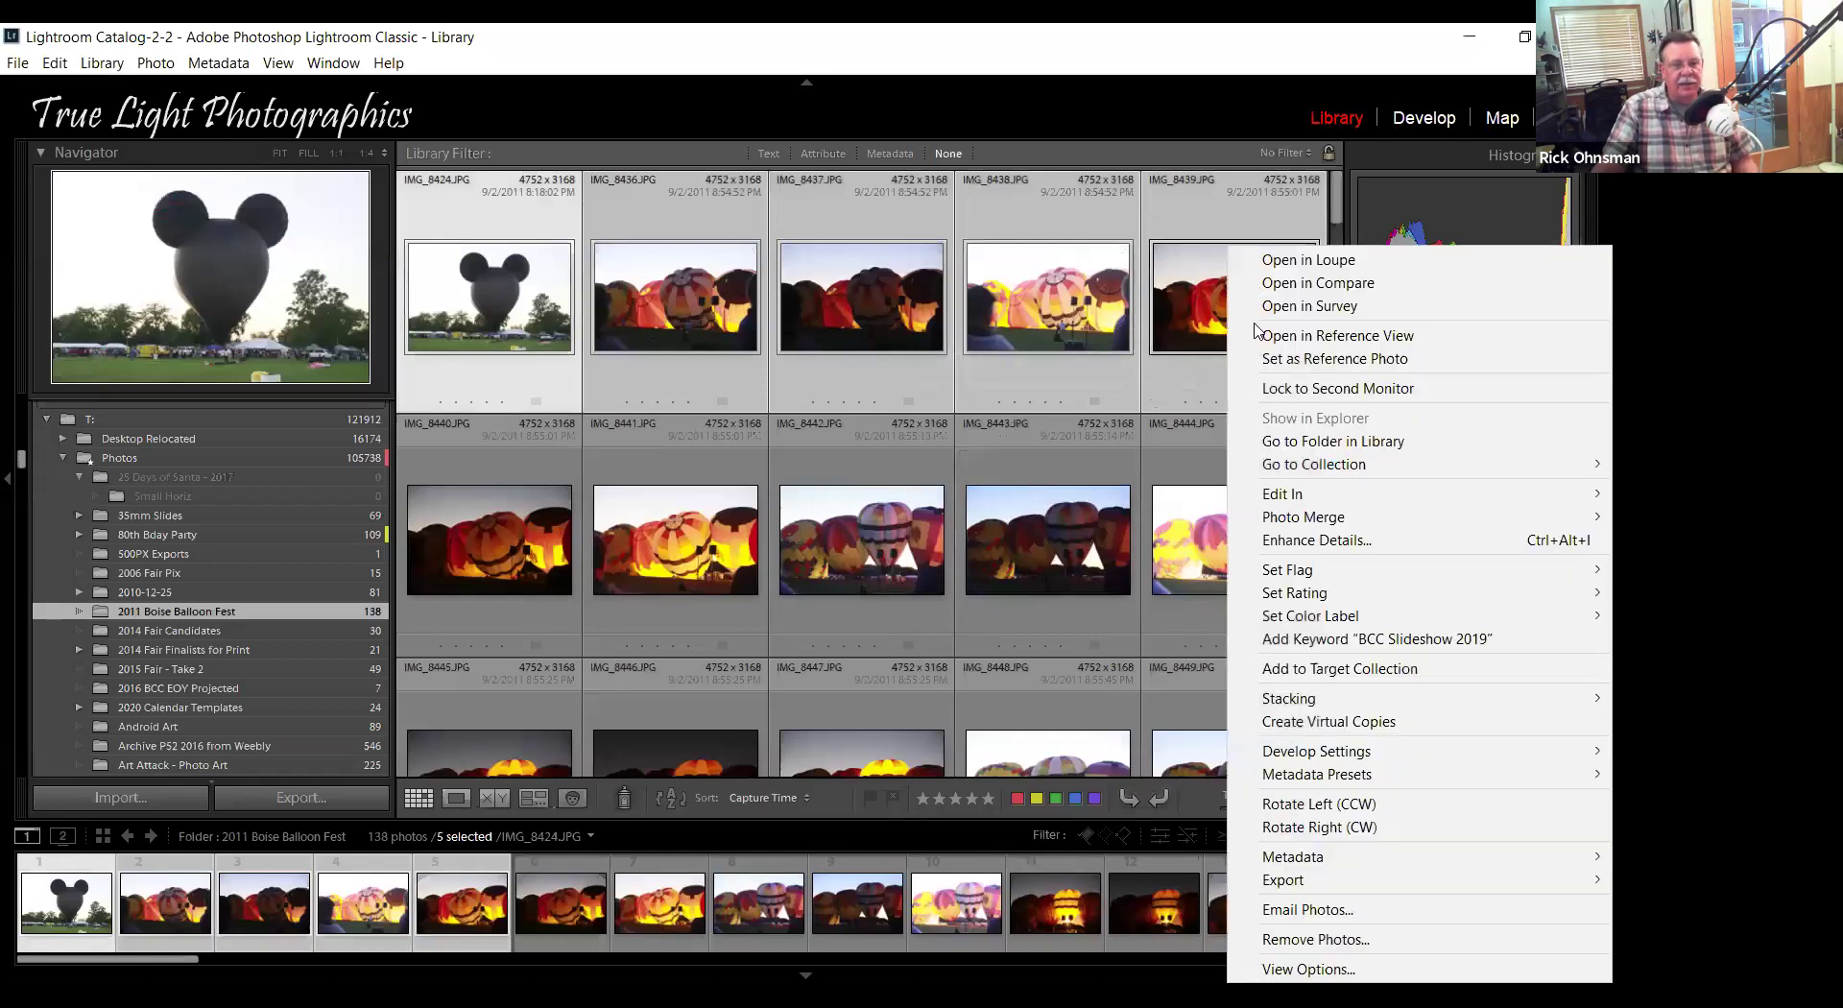
{"action": "left_click", "coordinate": [1315, 939]}
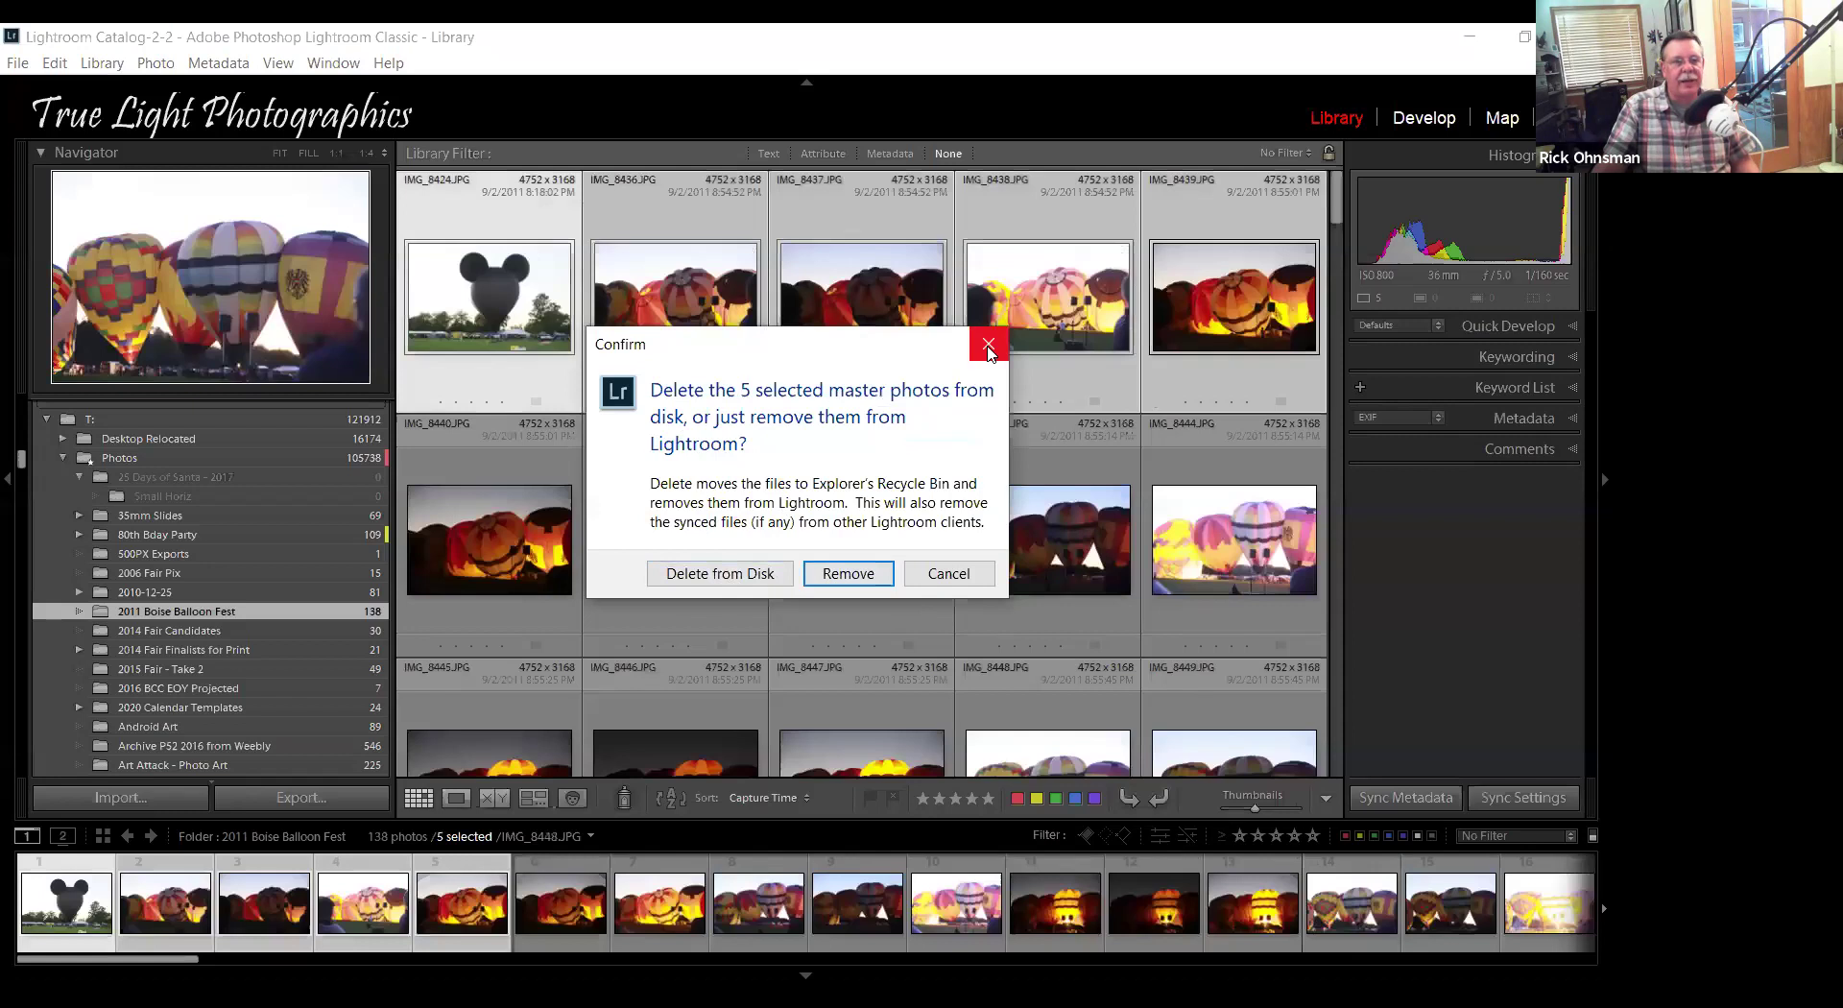
{"action": "key", "text": "Escape"}
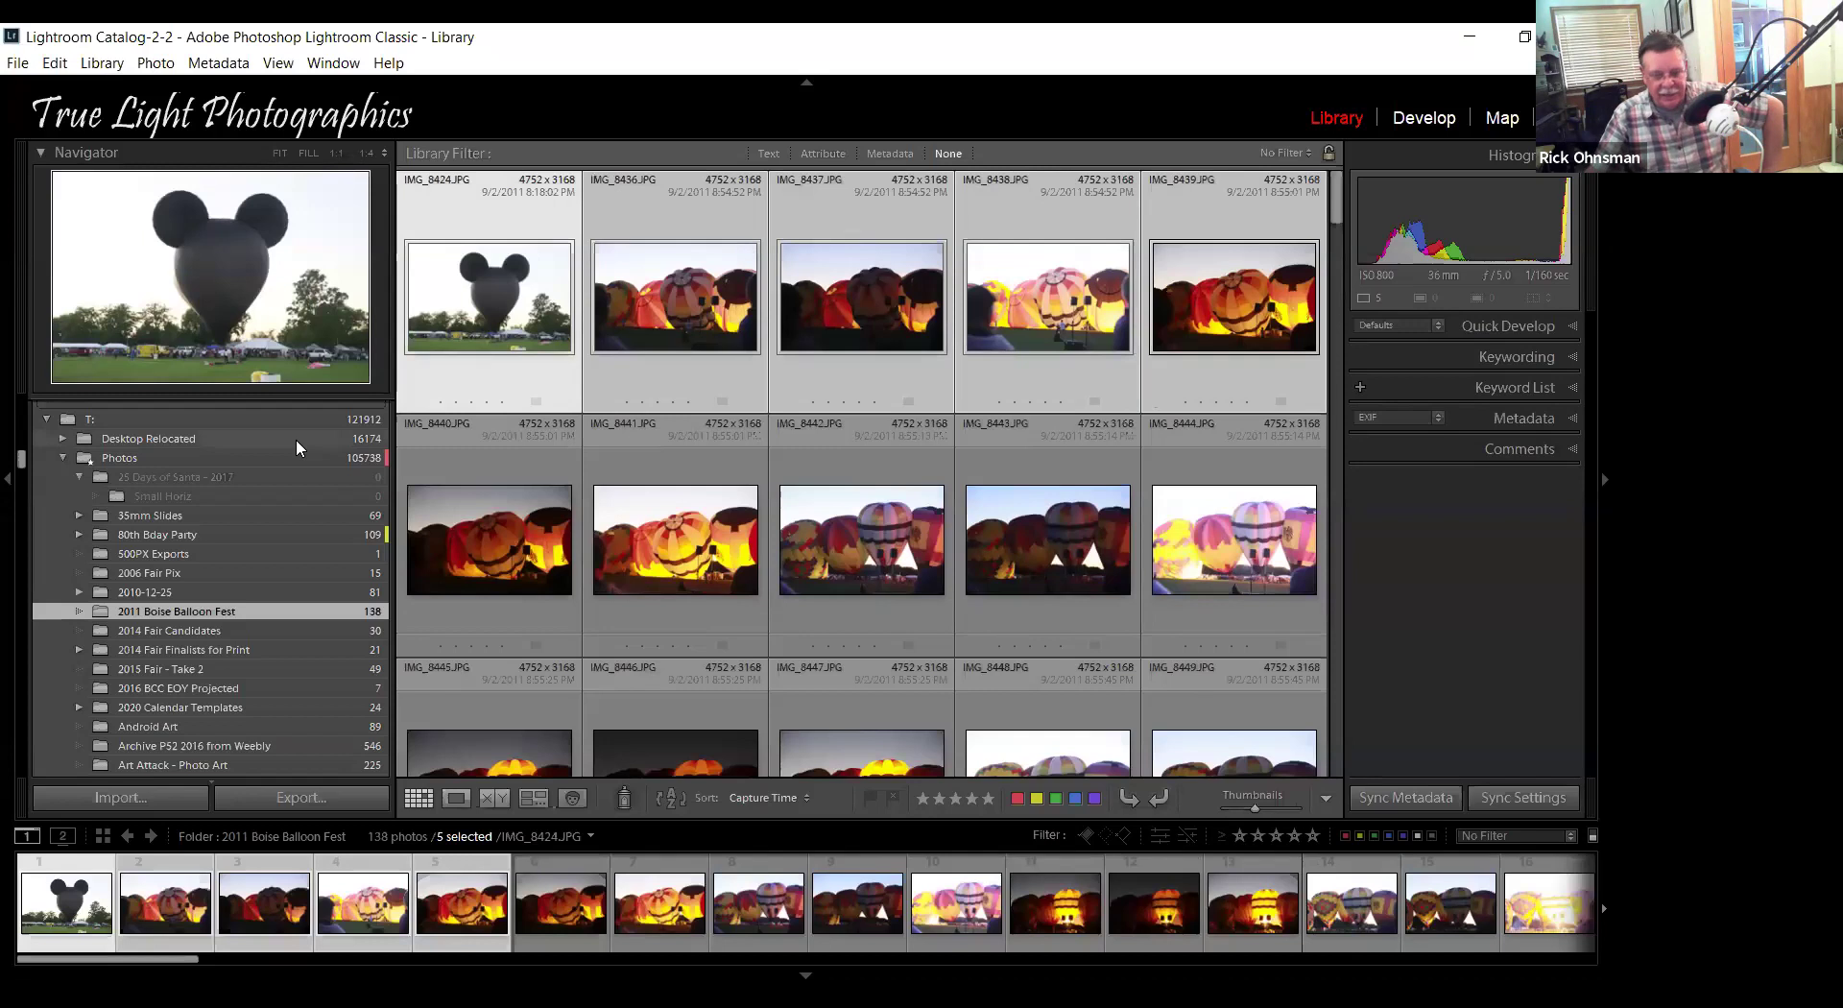
Collapse the T: drive's folder tree, show all of that drive's photos, and collapse the whole Folders section.
{"action": "left_click", "coordinate": [47, 419]}
{"action": "left_click", "coordinate": [208, 445]}
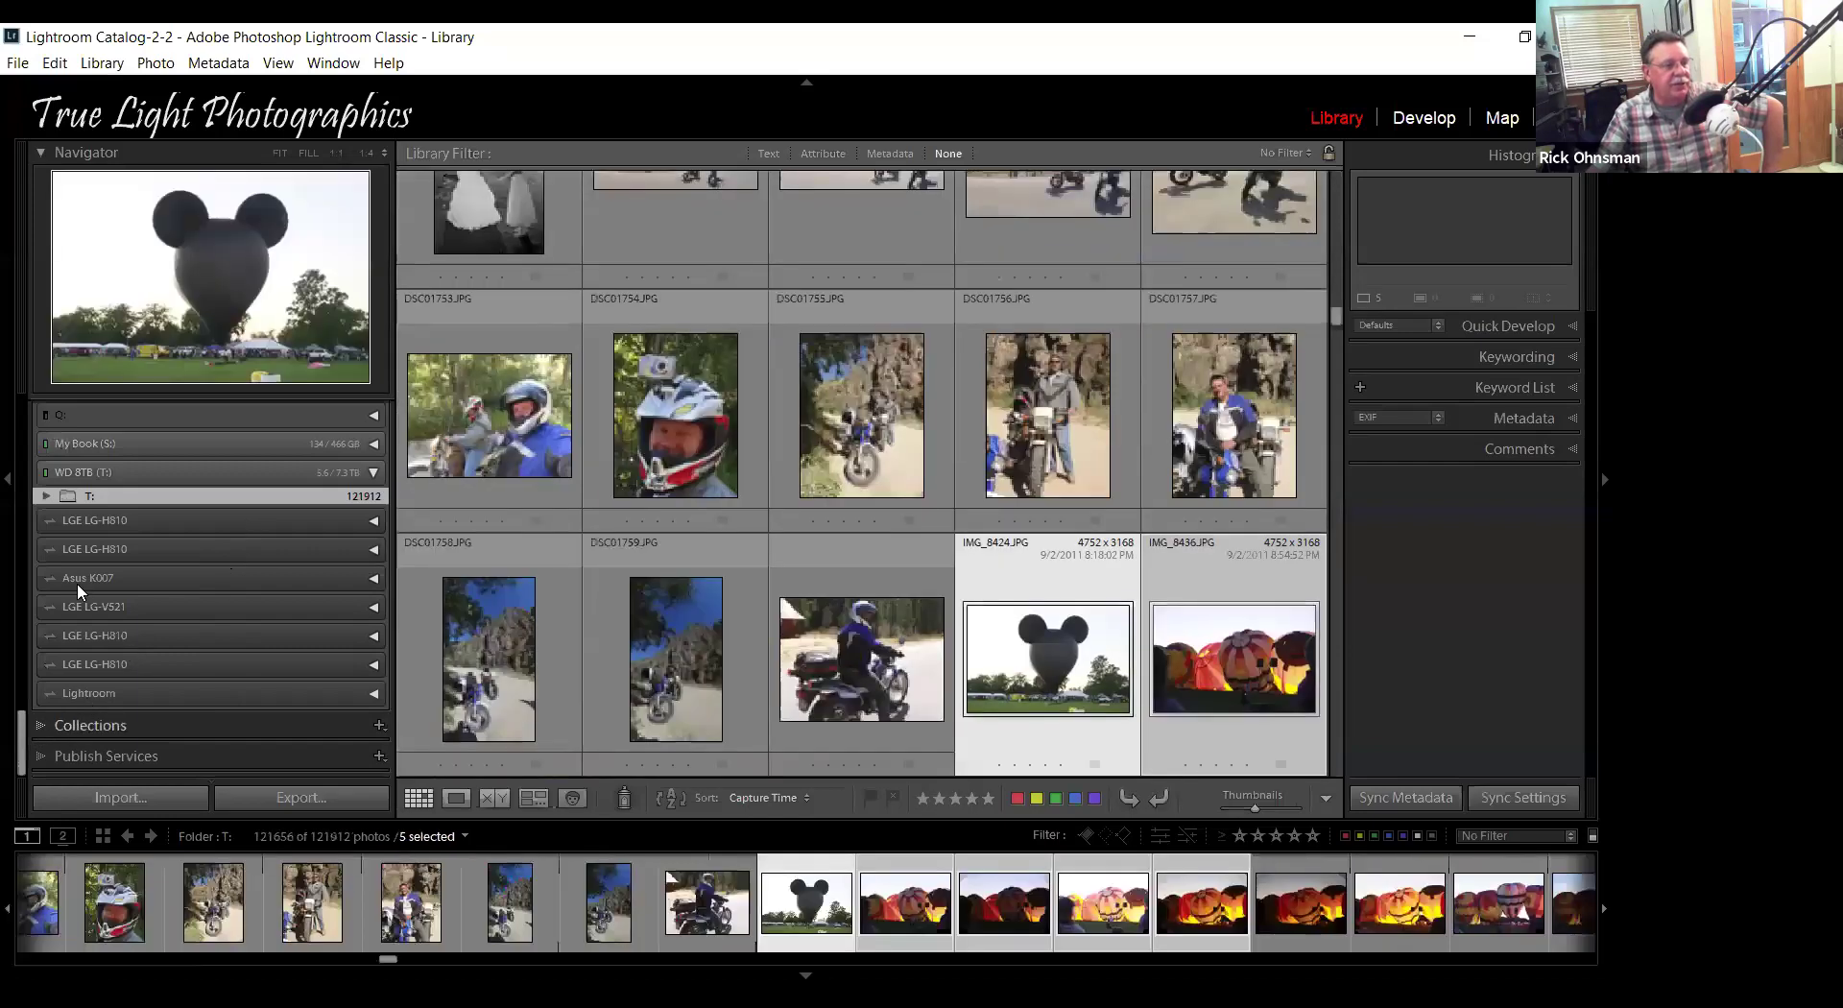
{"action": "scroll", "coordinate": [127, 580], "scroll_direction": "up", "scroll_amount": 3}
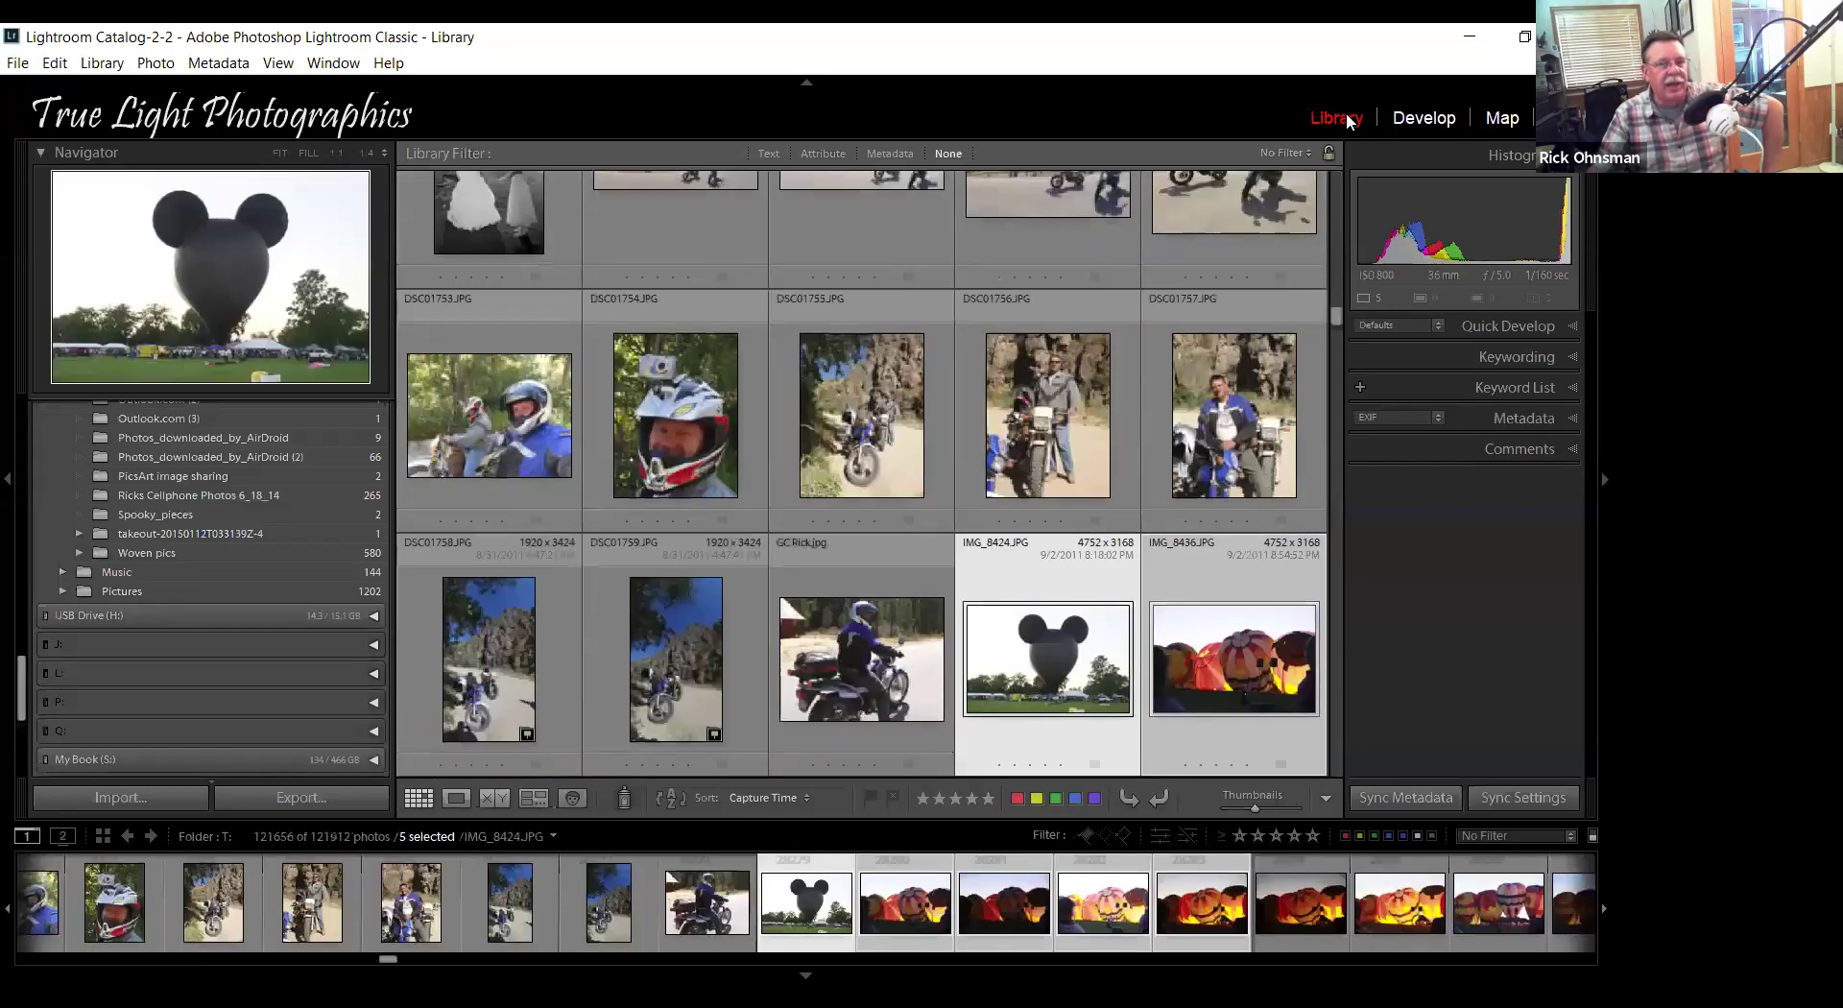
{"action": "scroll", "coordinate": [202, 574], "scroll_direction": "up", "scroll_amount": 10}
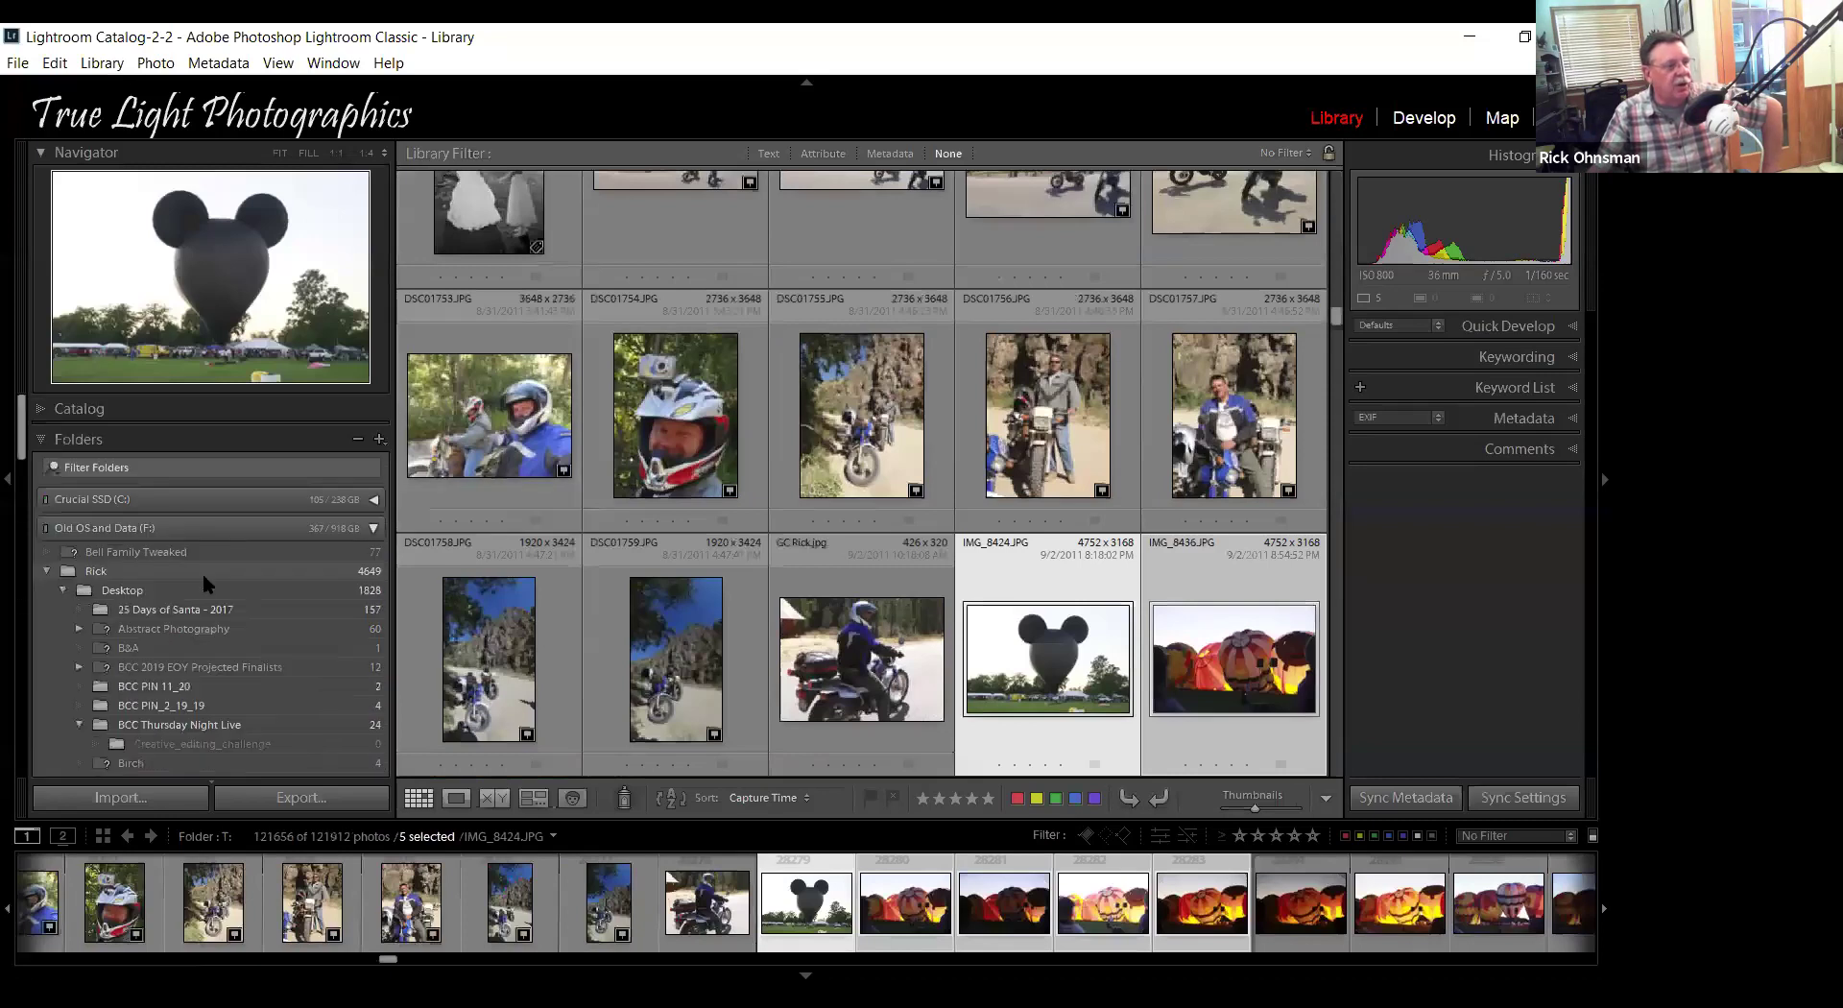
{"action": "left_click", "coordinate": [40, 437]}
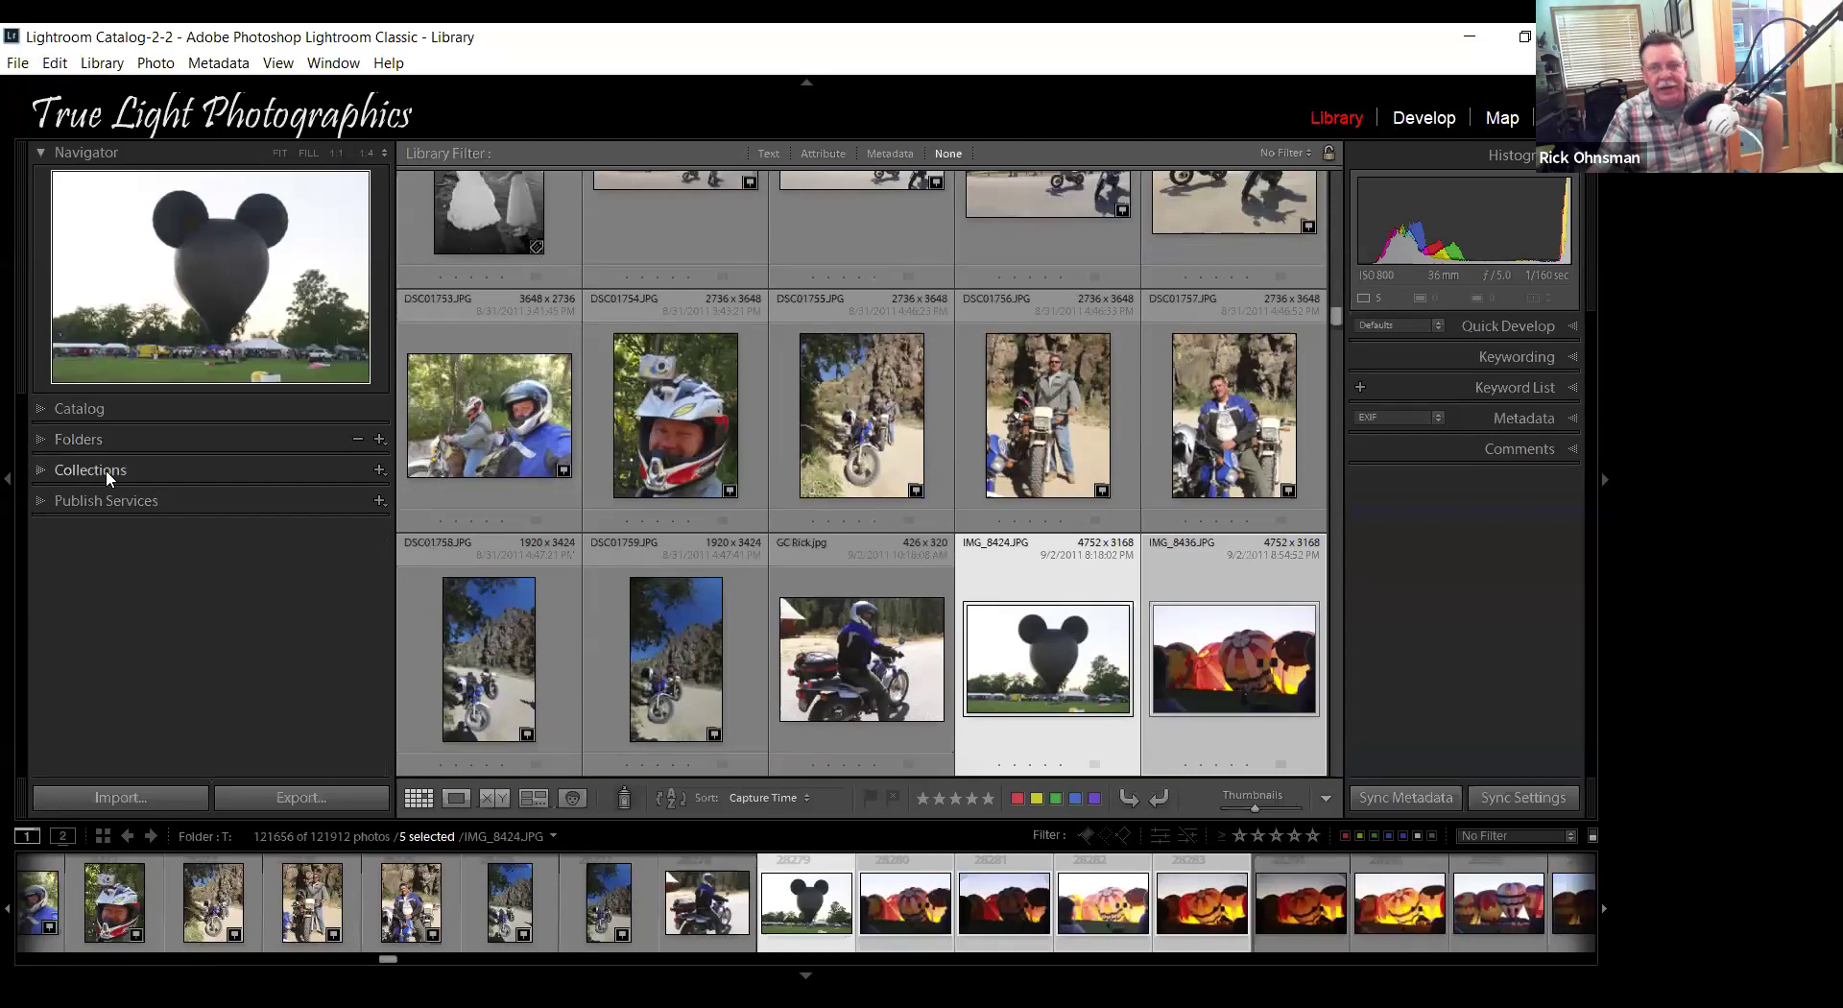
Look through the Collections list, show the photos in 2014 Fair Candidates, and collapse the list again.
{"action": "left_click", "coordinate": [42, 467]}
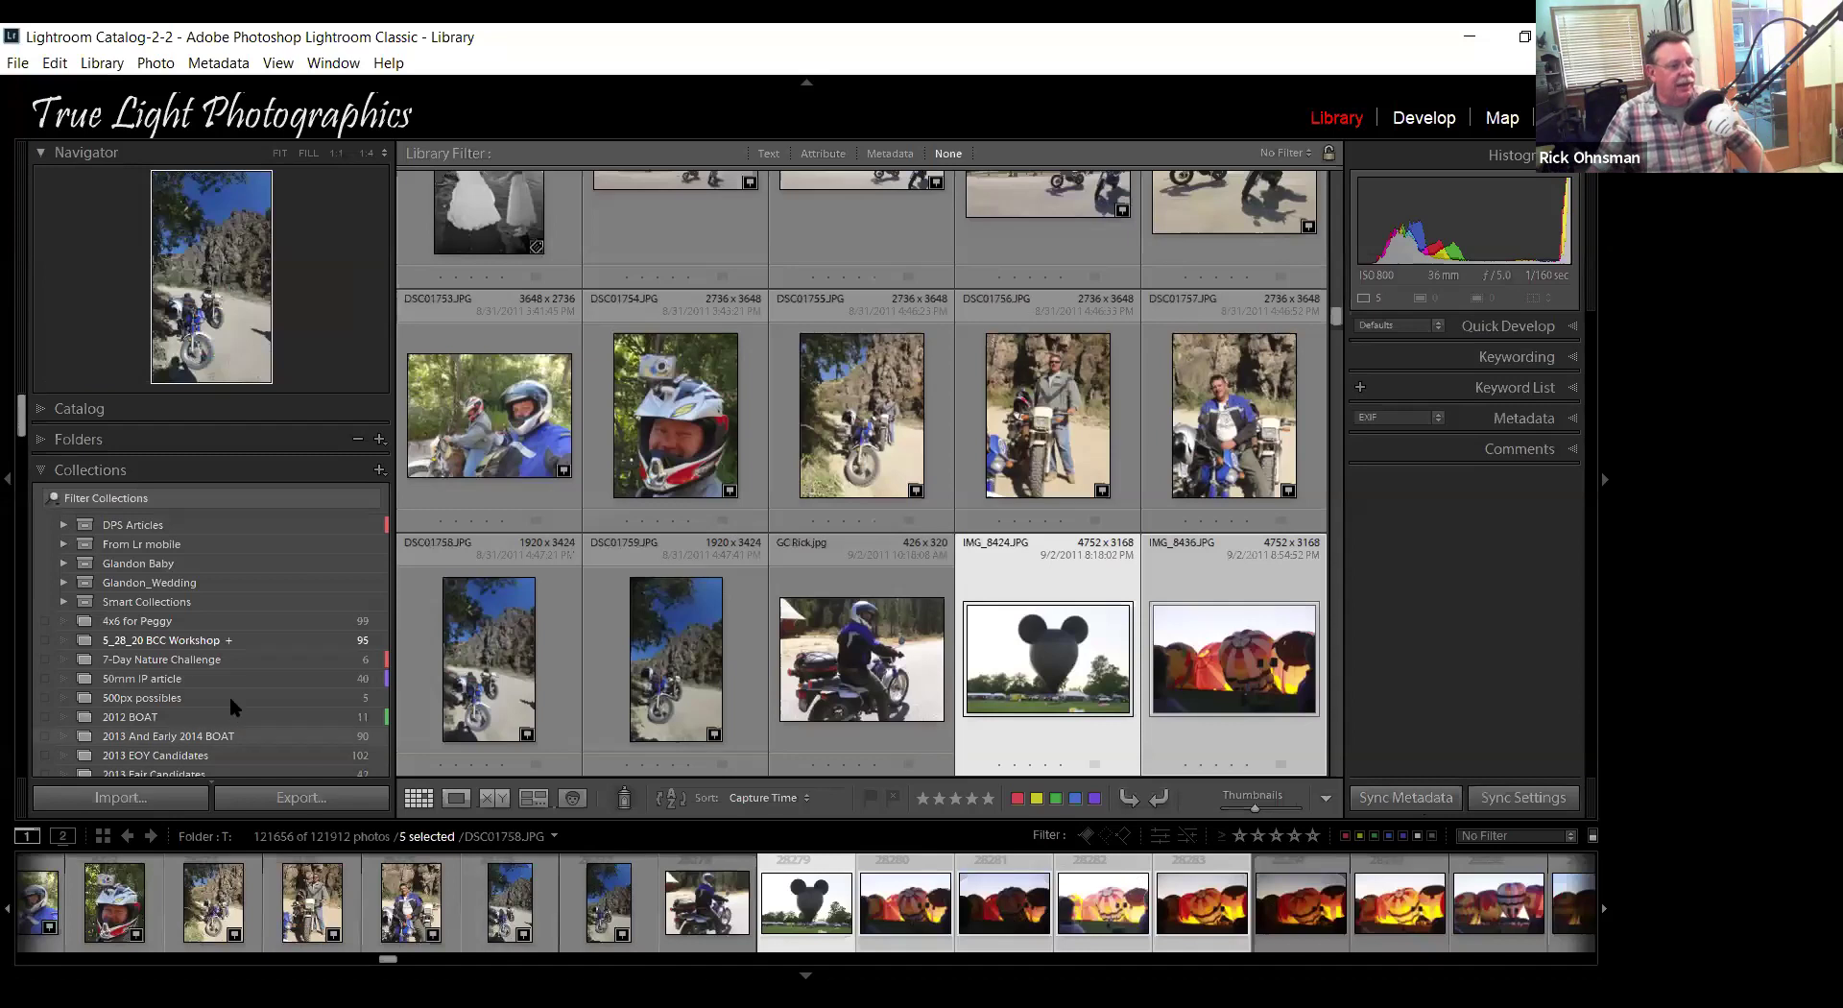
{"action": "scroll", "coordinate": [240, 670], "scroll_direction": "down", "scroll_amount": 3}
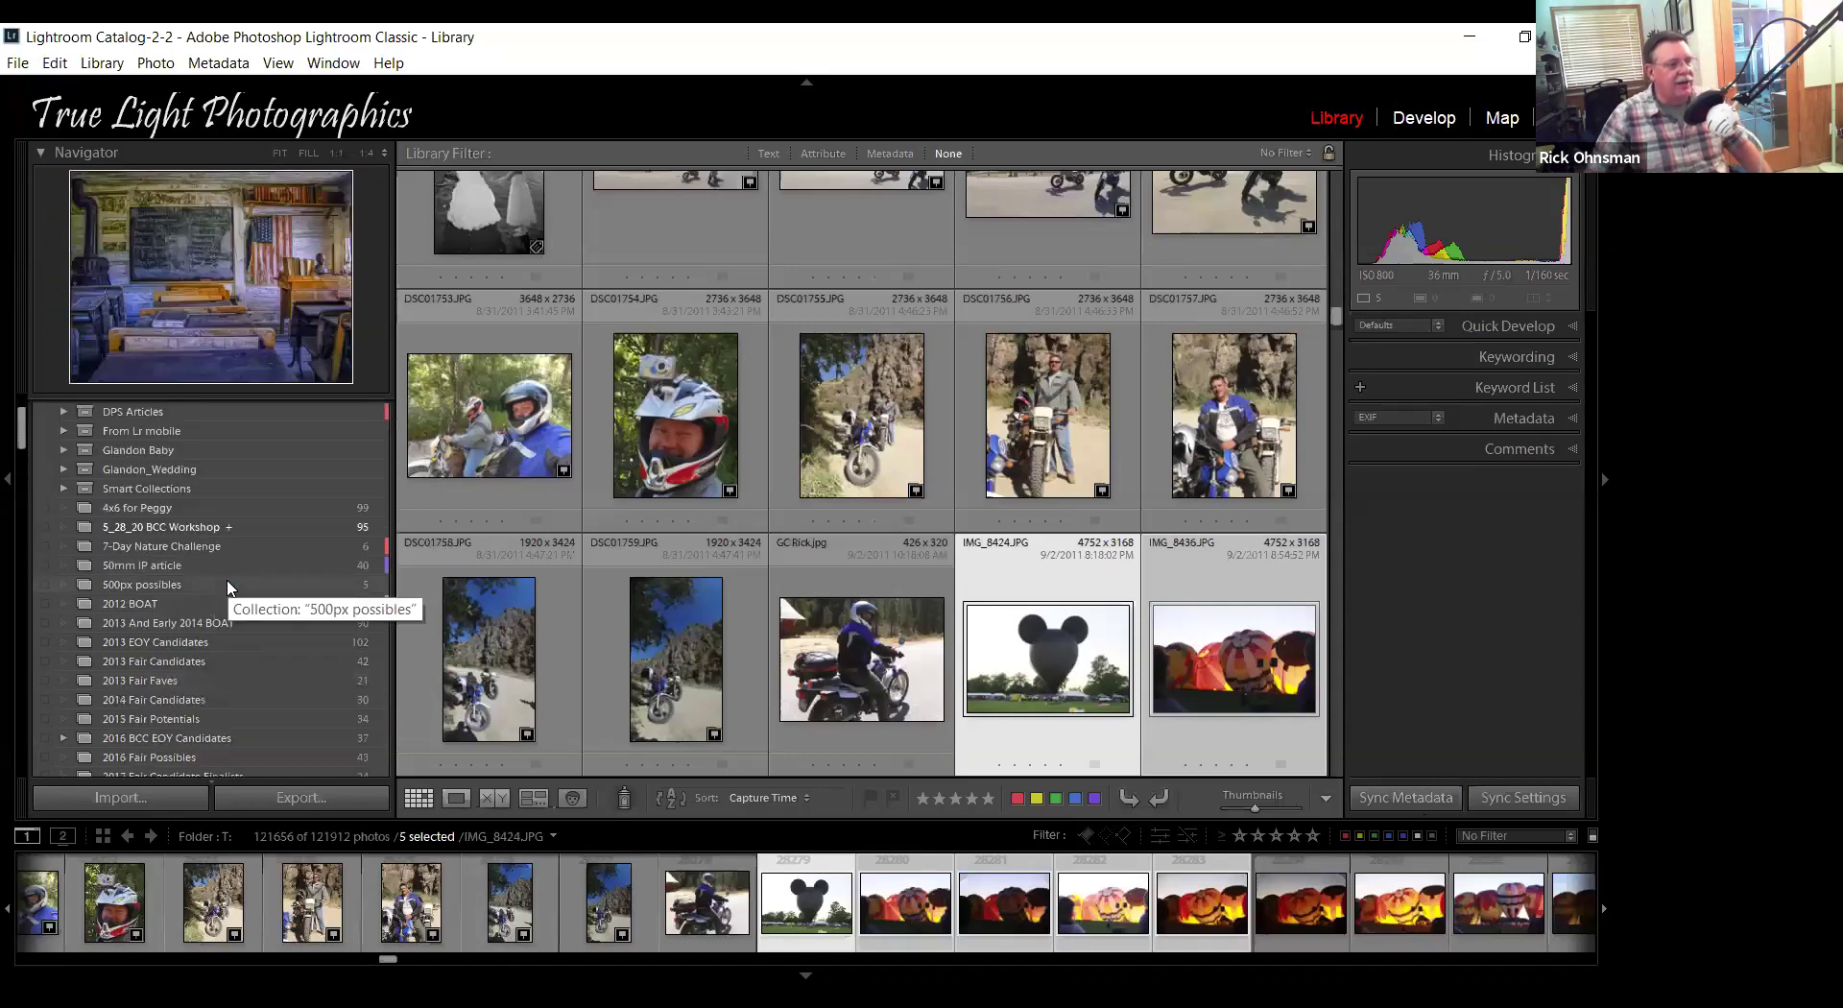
{"action": "scroll", "coordinate": [228, 586], "scroll_direction": "down", "scroll_amount": 3}
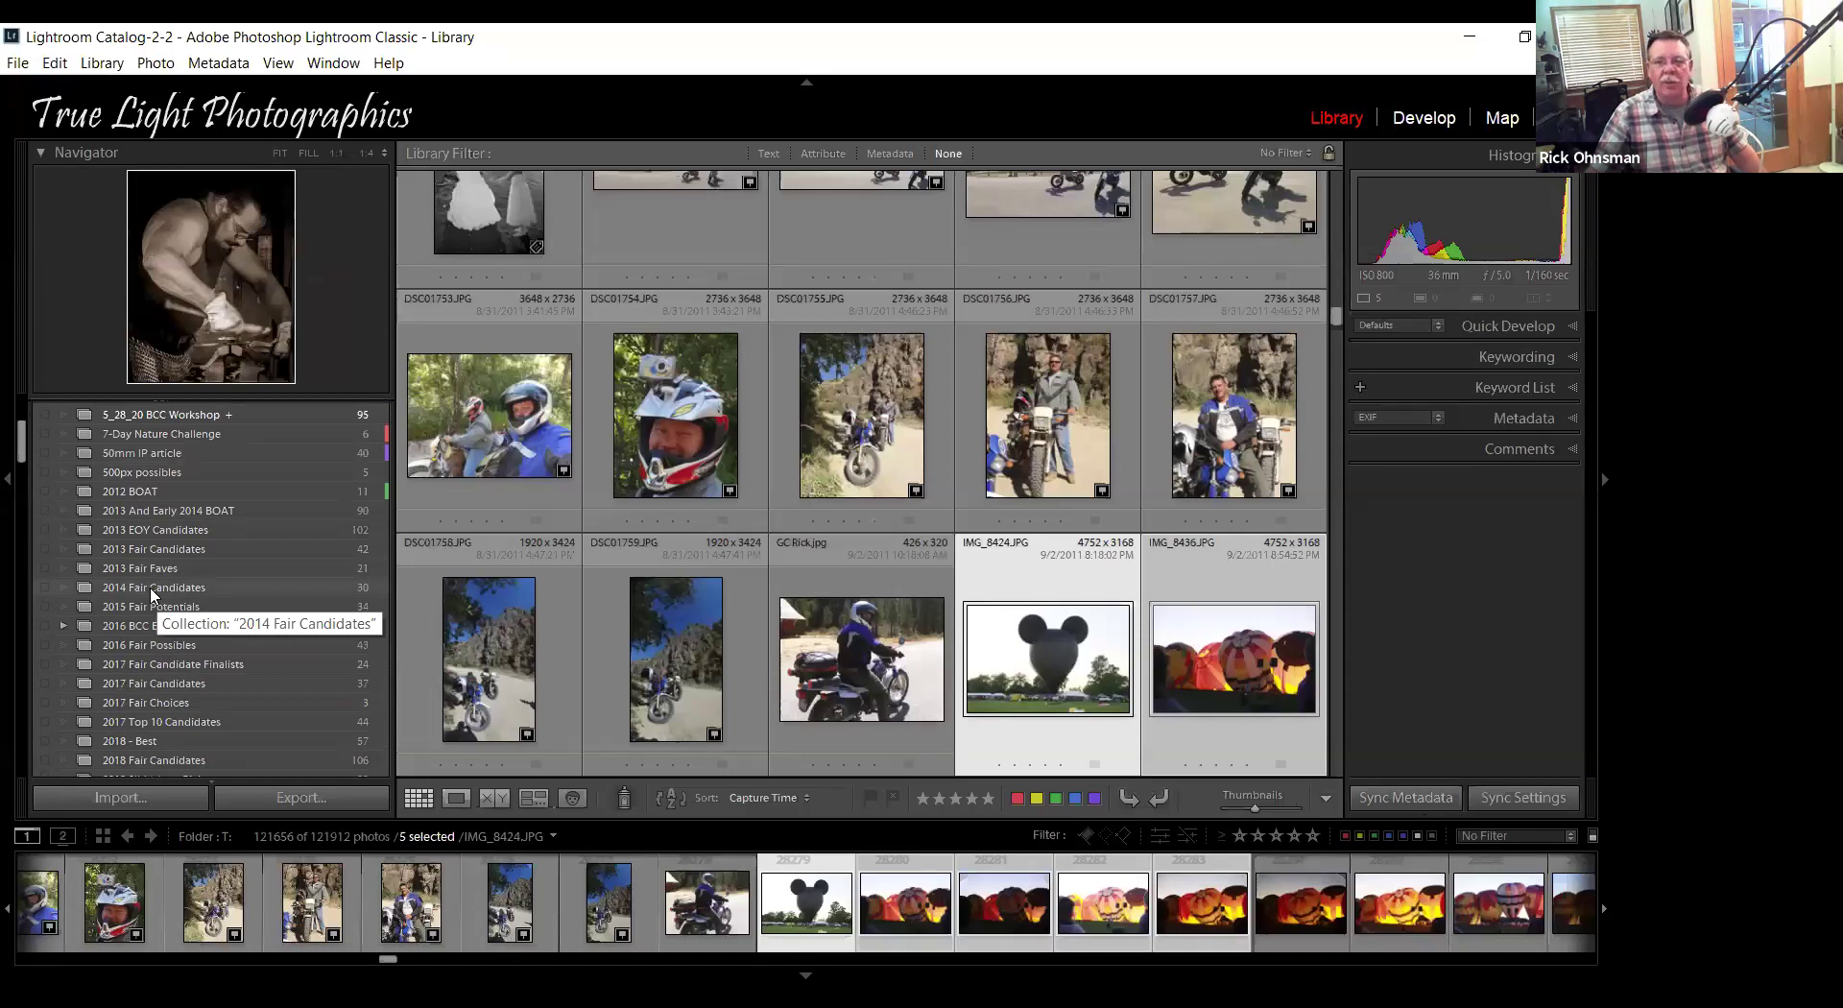
{"action": "left_click", "coordinate": [151, 588]}
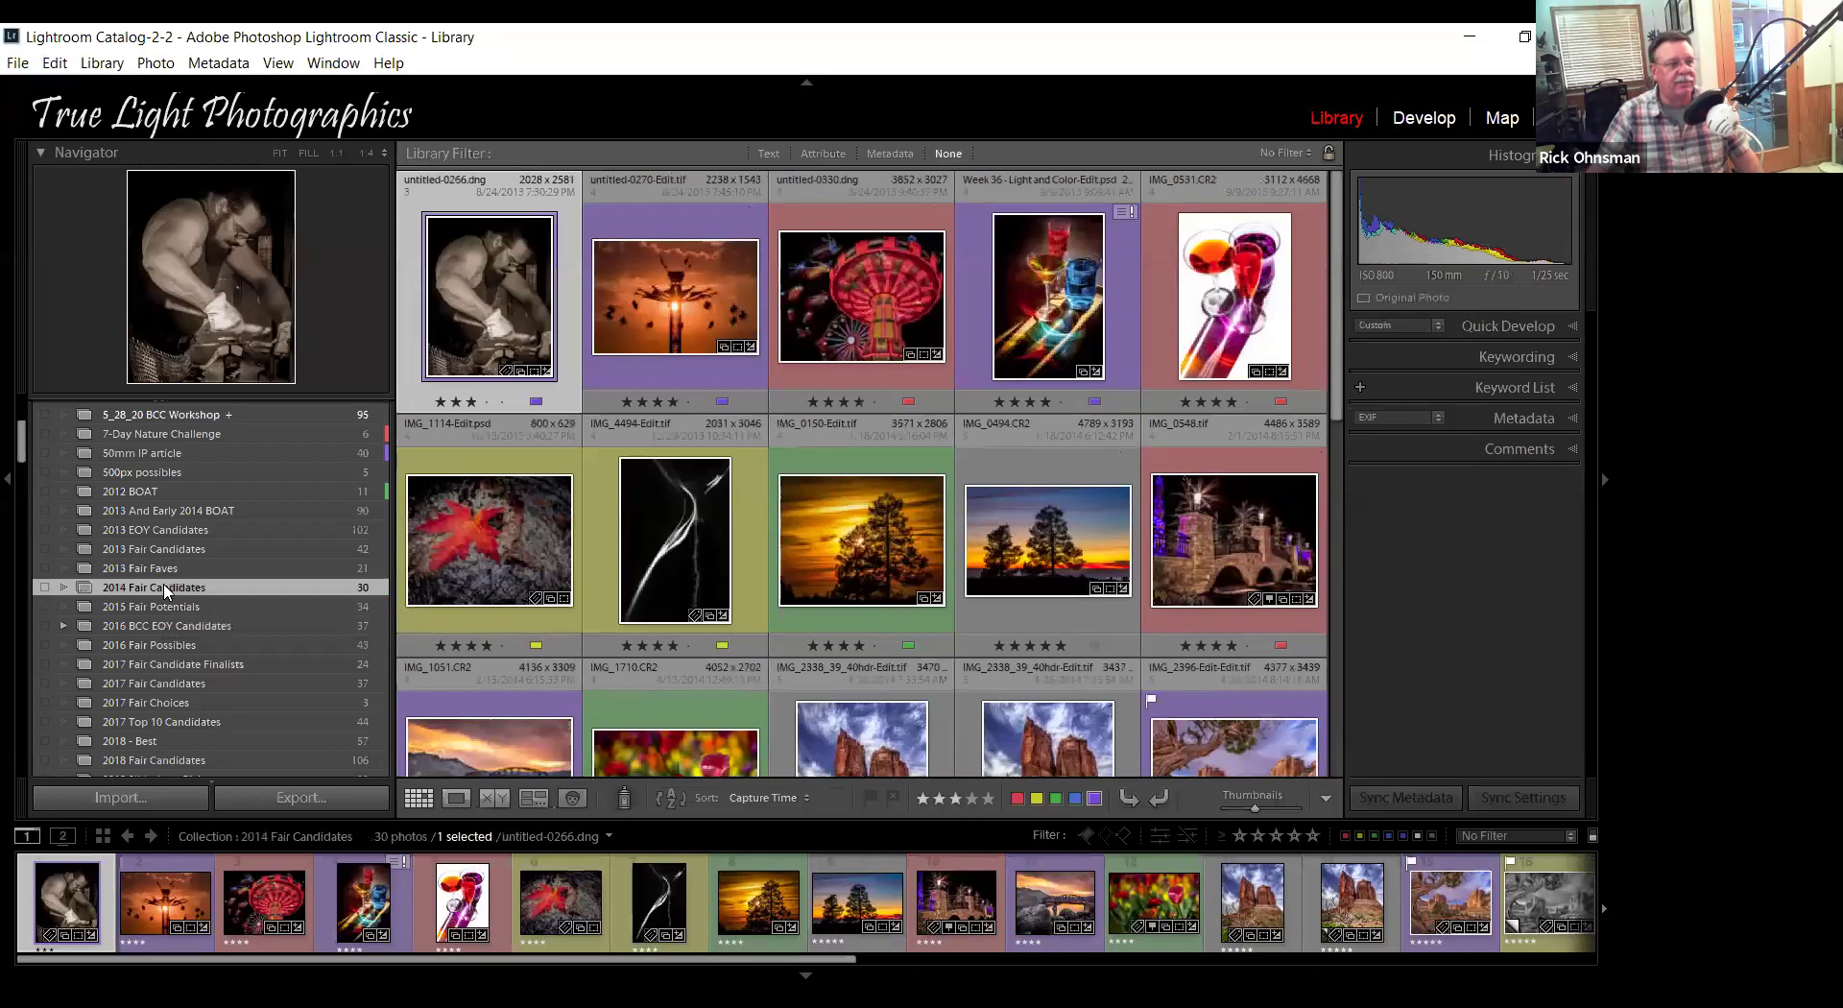
{"action": "scroll", "coordinate": [166, 591], "scroll_direction": "up", "scroll_amount": 5}
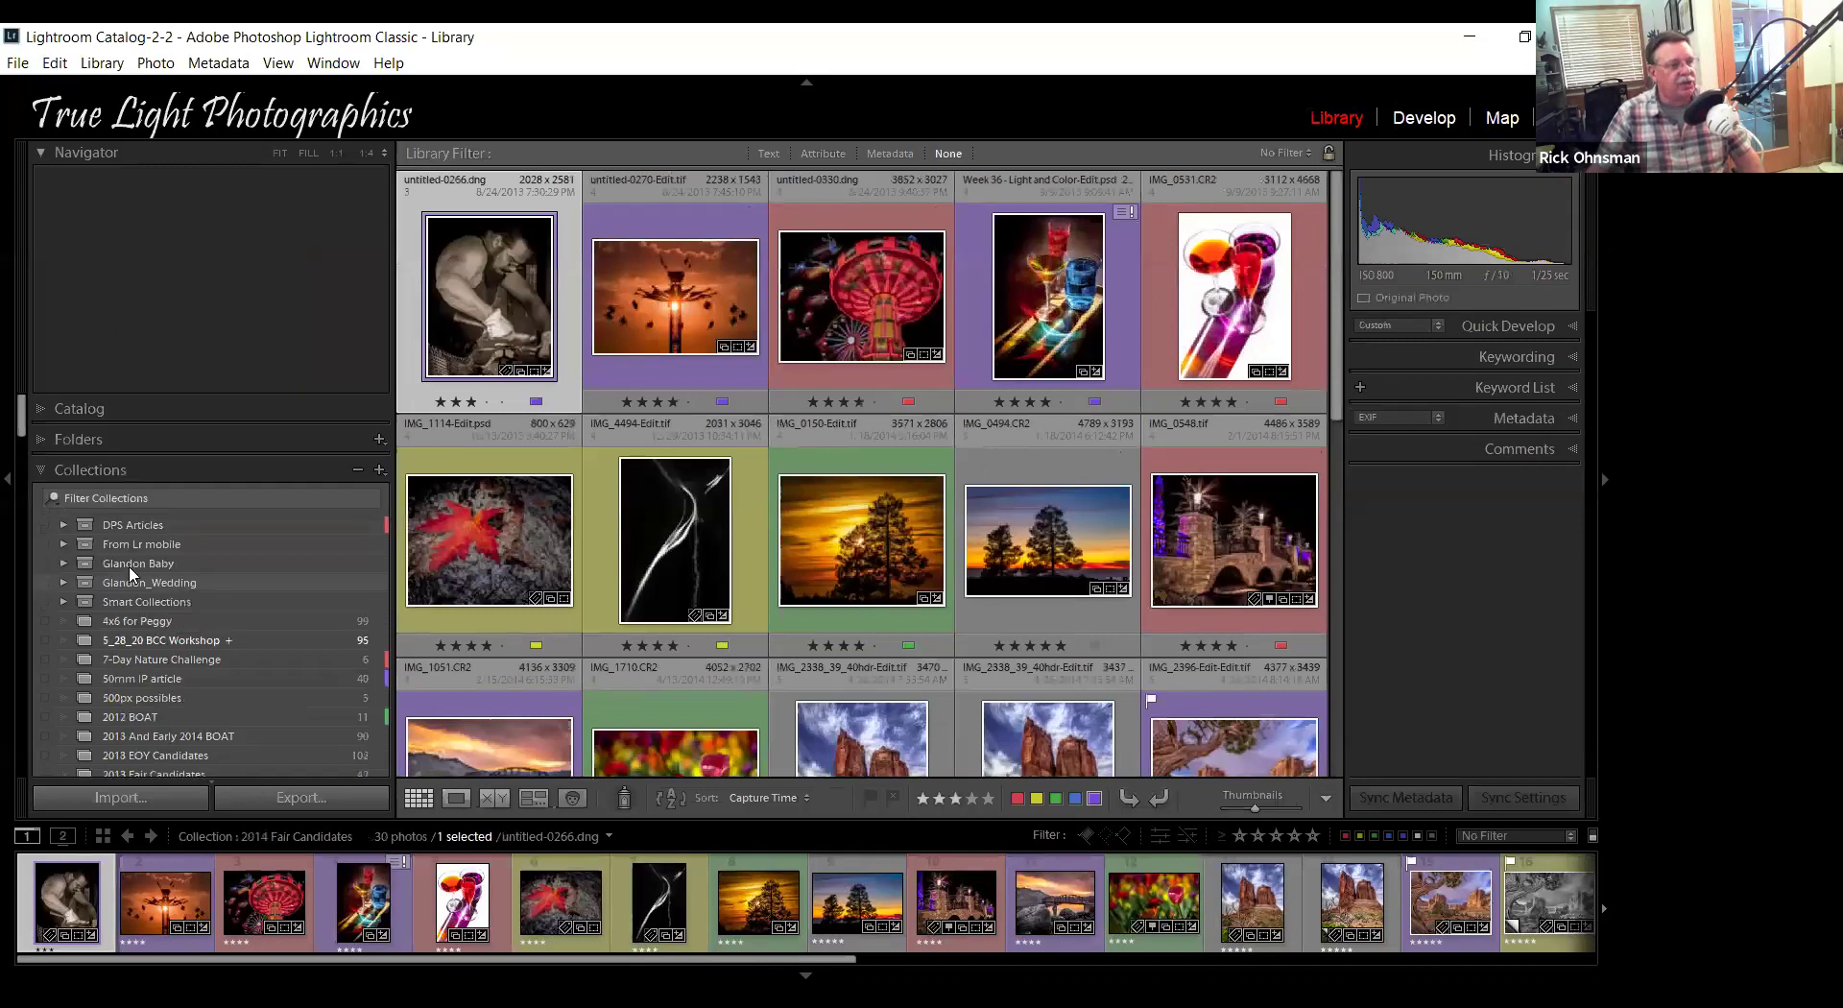
{"action": "left_click", "coordinate": [42, 469]}
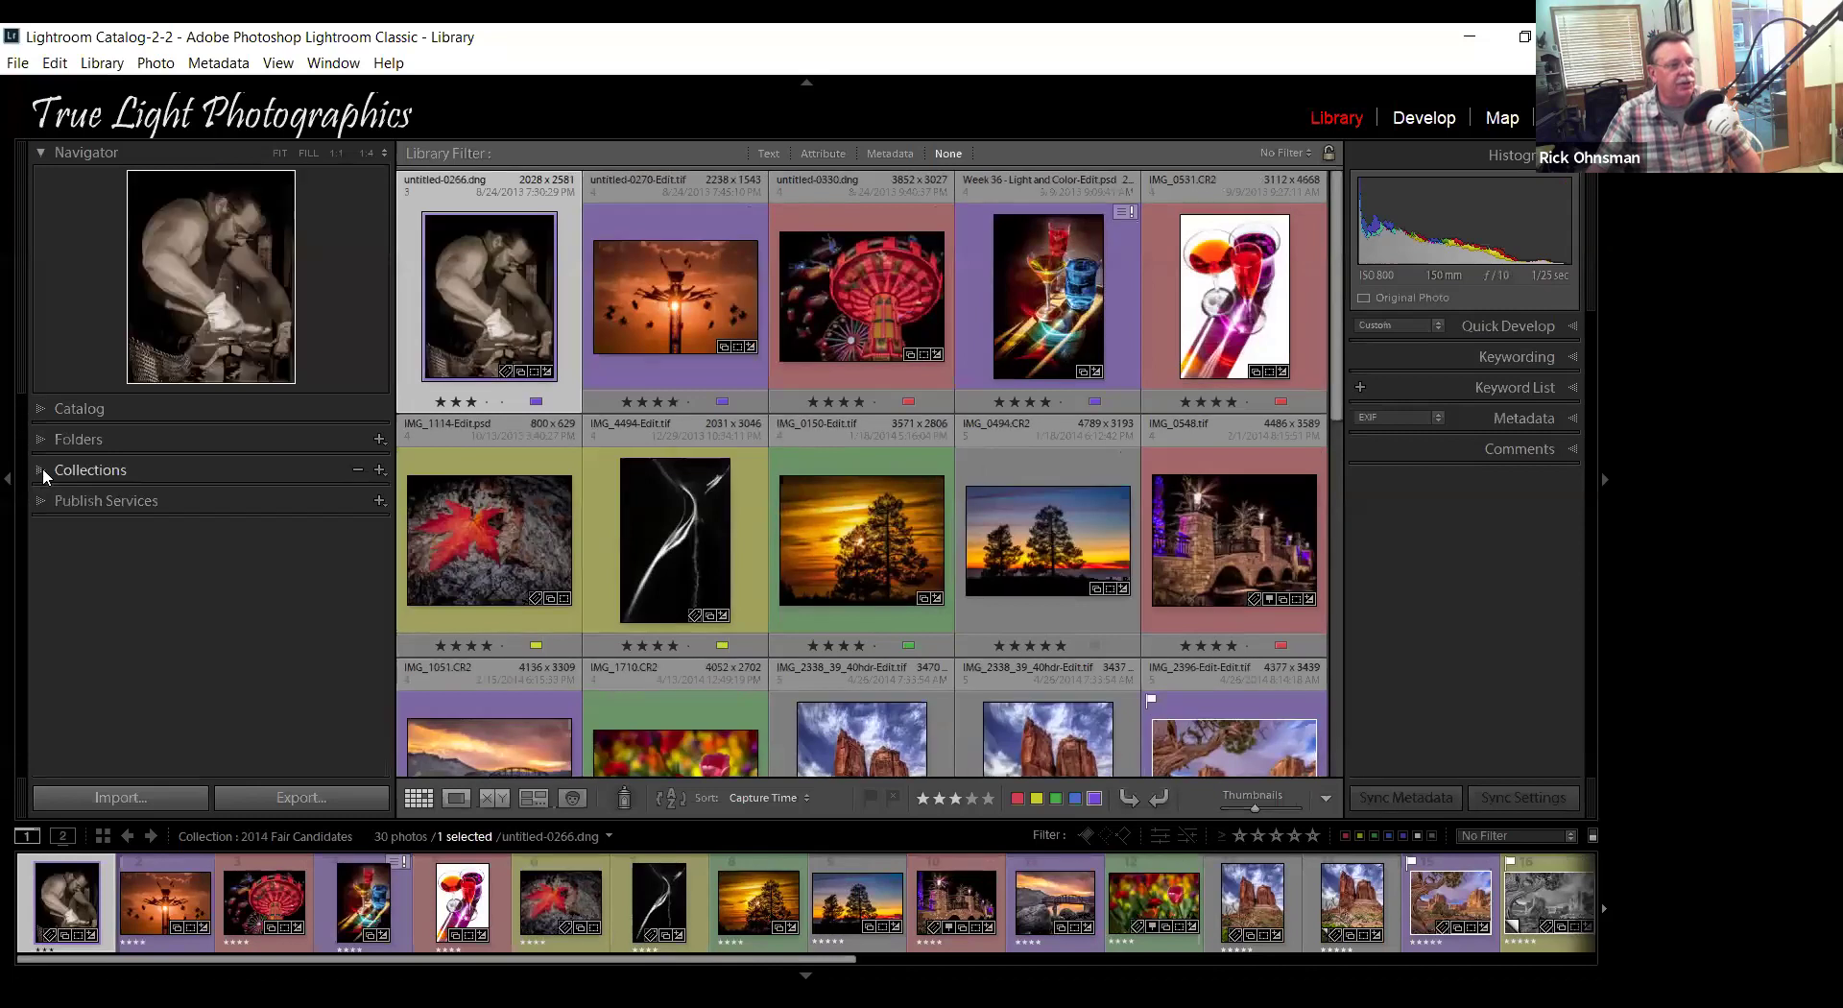
Create a collection named with the owner's first name plus "Test Collection" and set it as the target collection.
{"action": "left_click", "coordinate": [380, 471]}
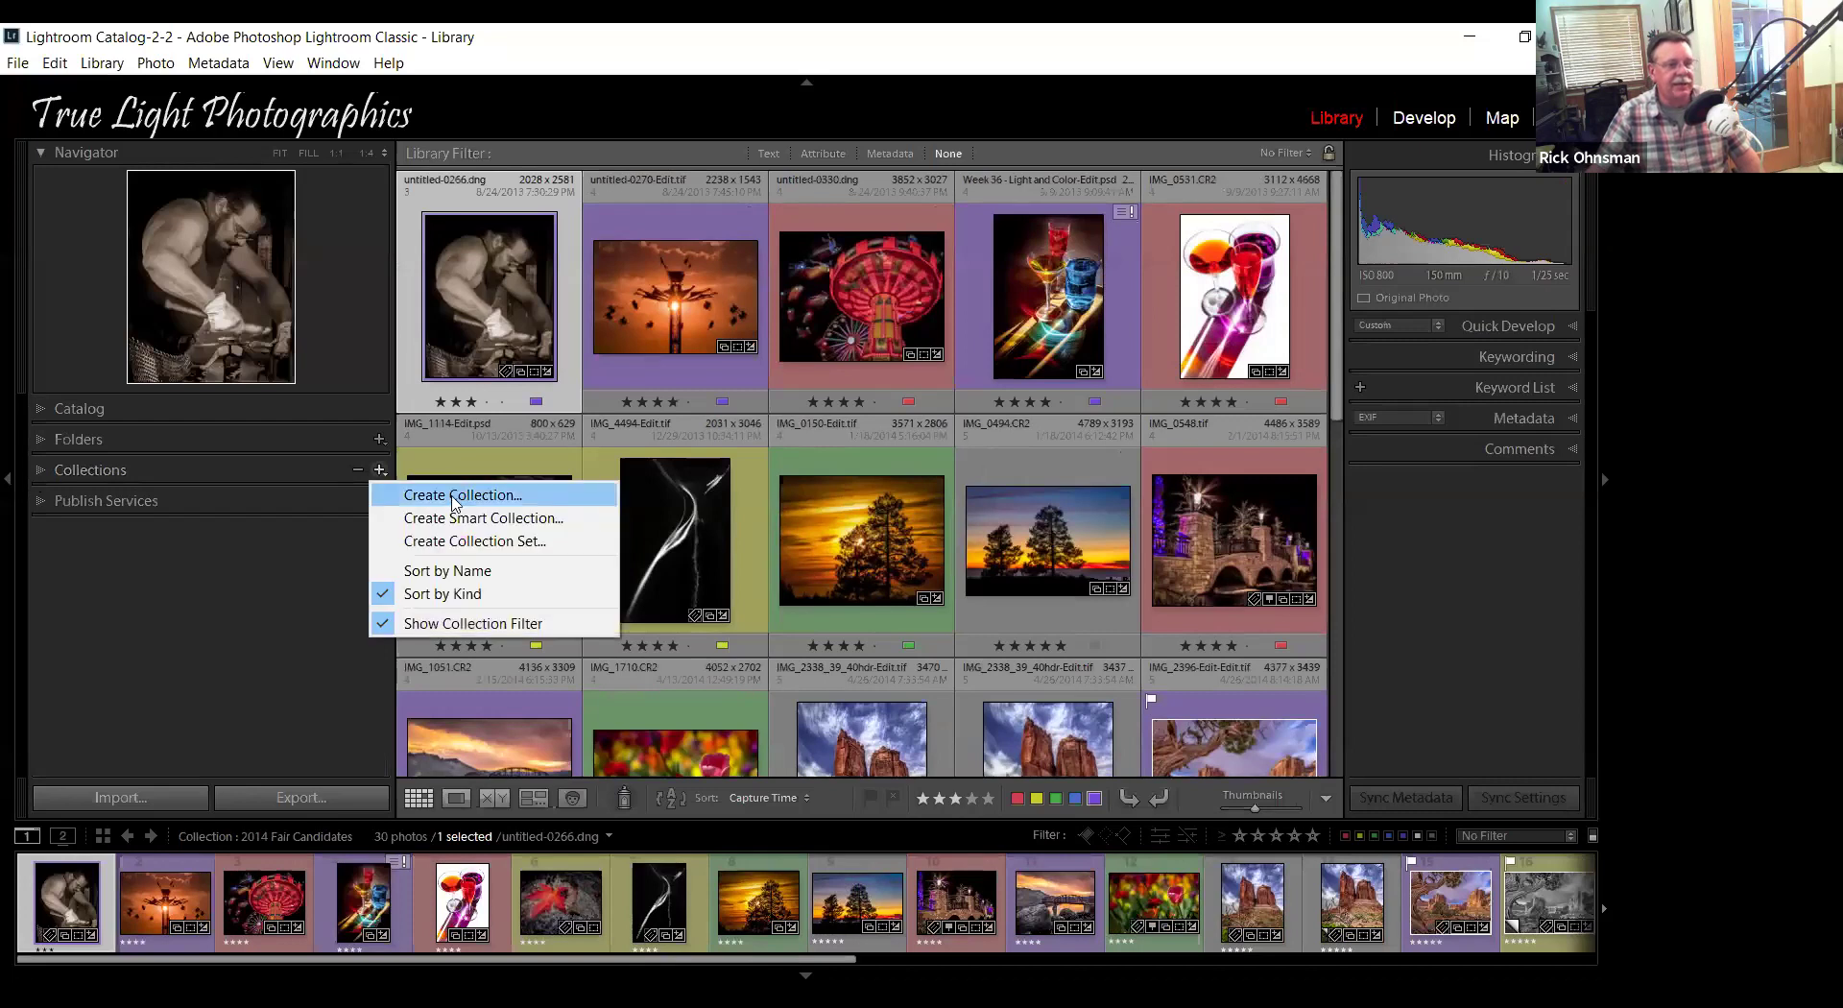
{"action": "left_click", "coordinate": [454, 500]}
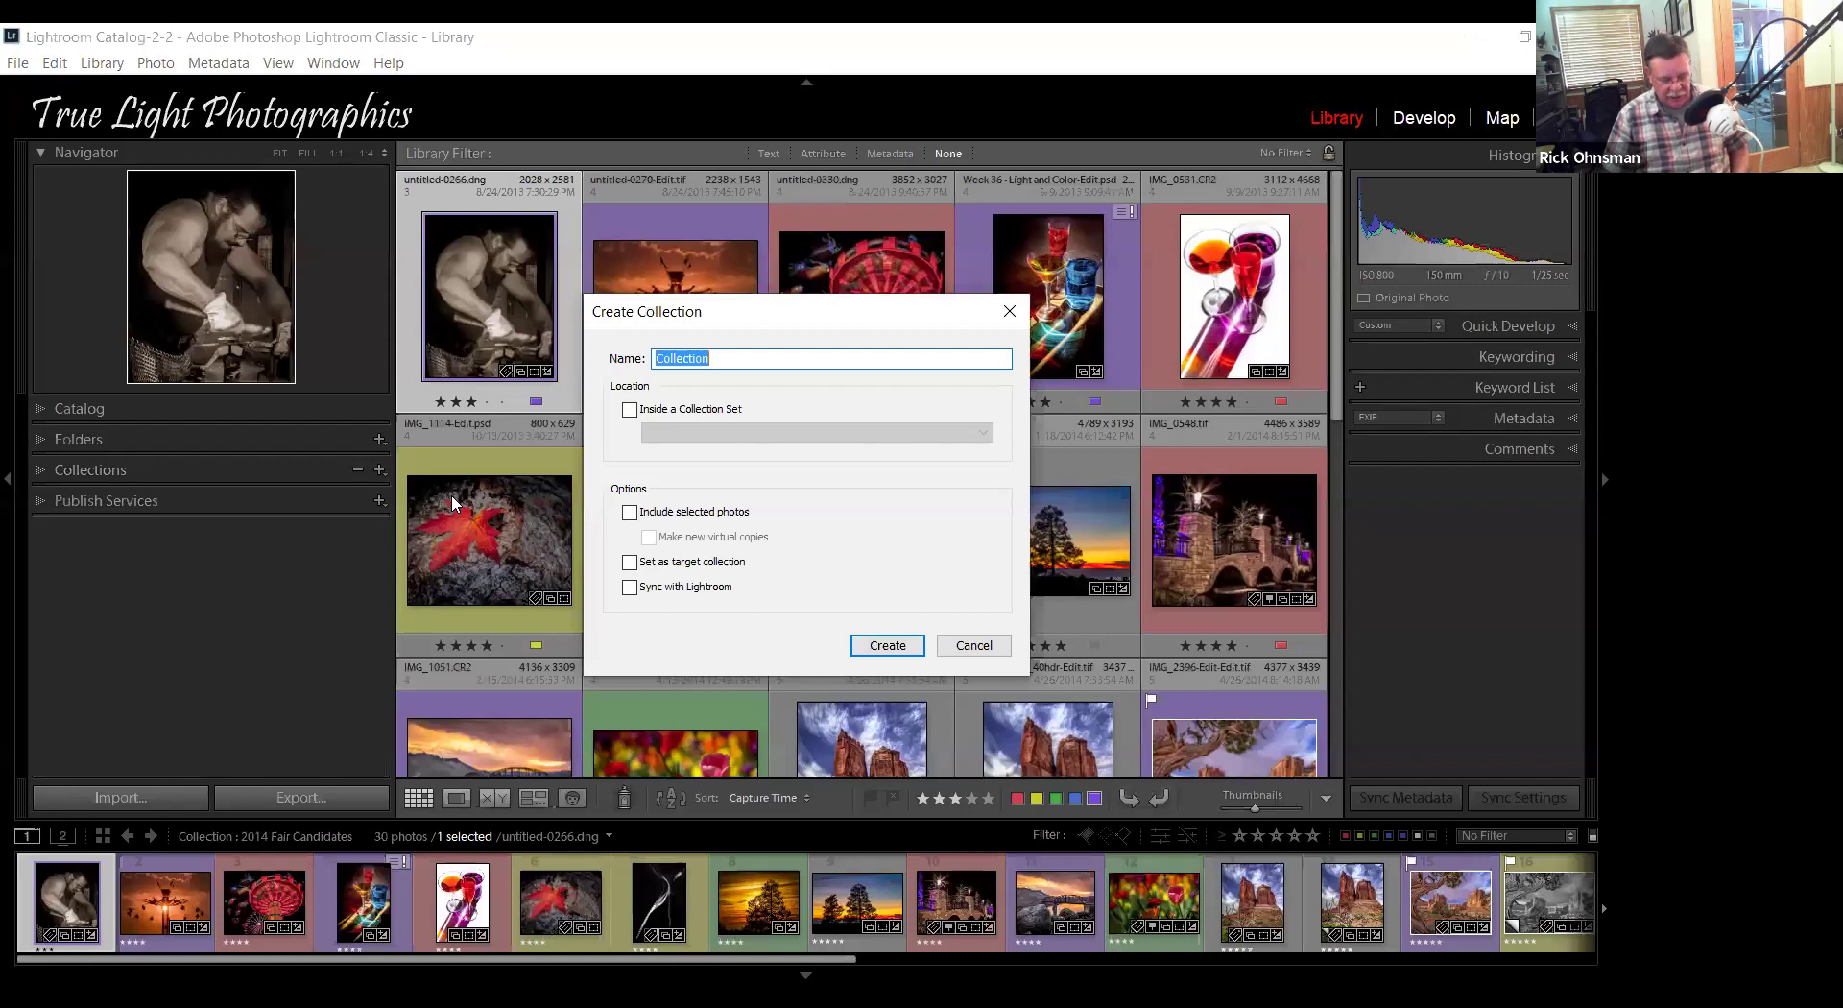
{"action": "type", "text": "Ri"}
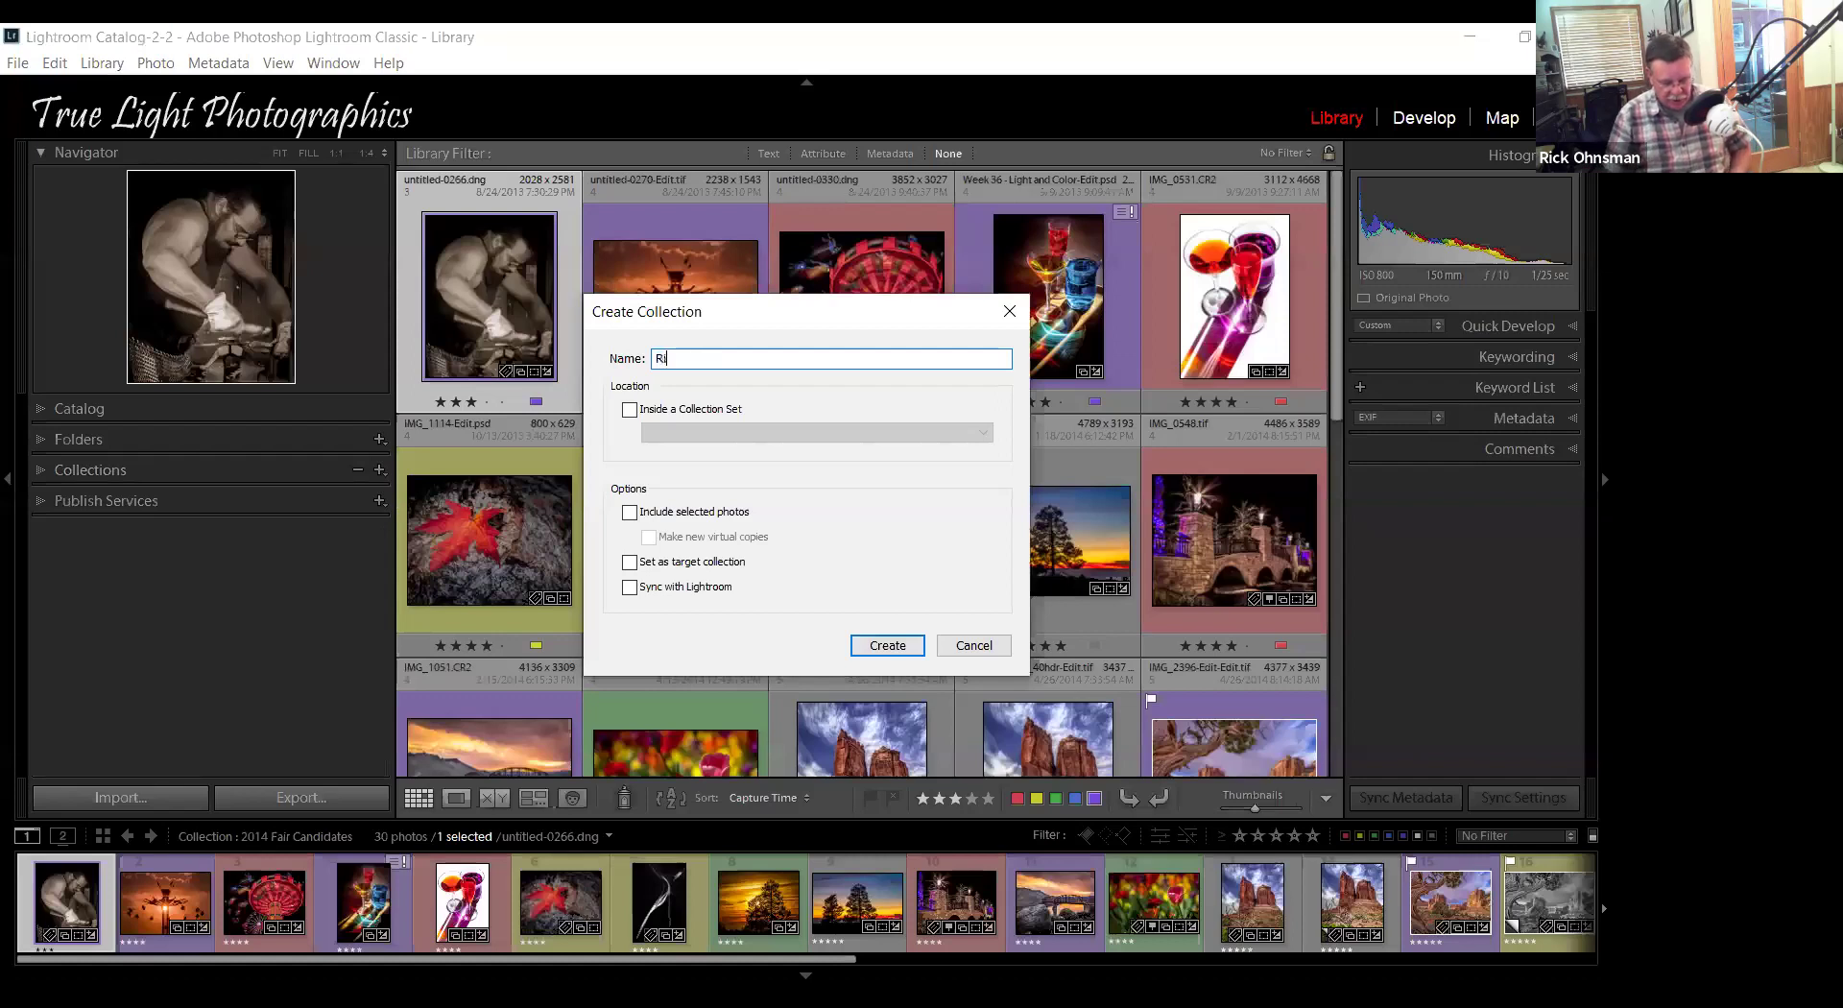
{"action": "type", "text": "cks Test"}
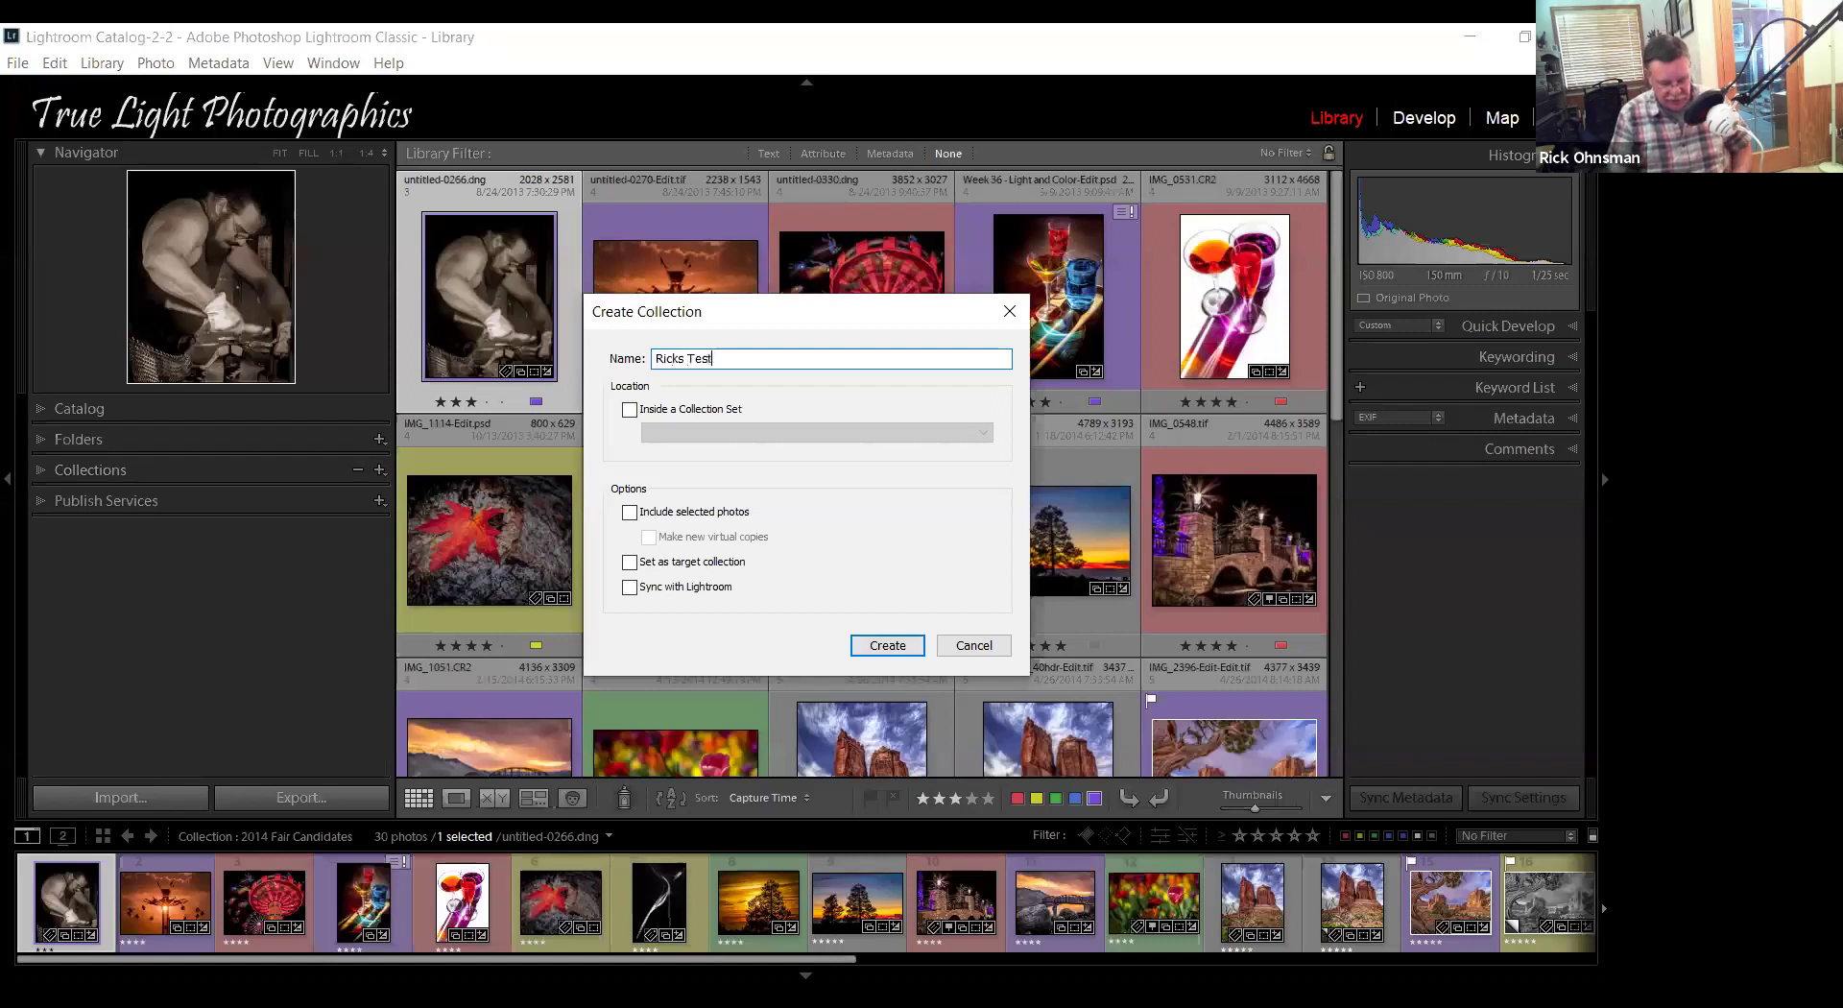
{"action": "type", "text": " Collection"}
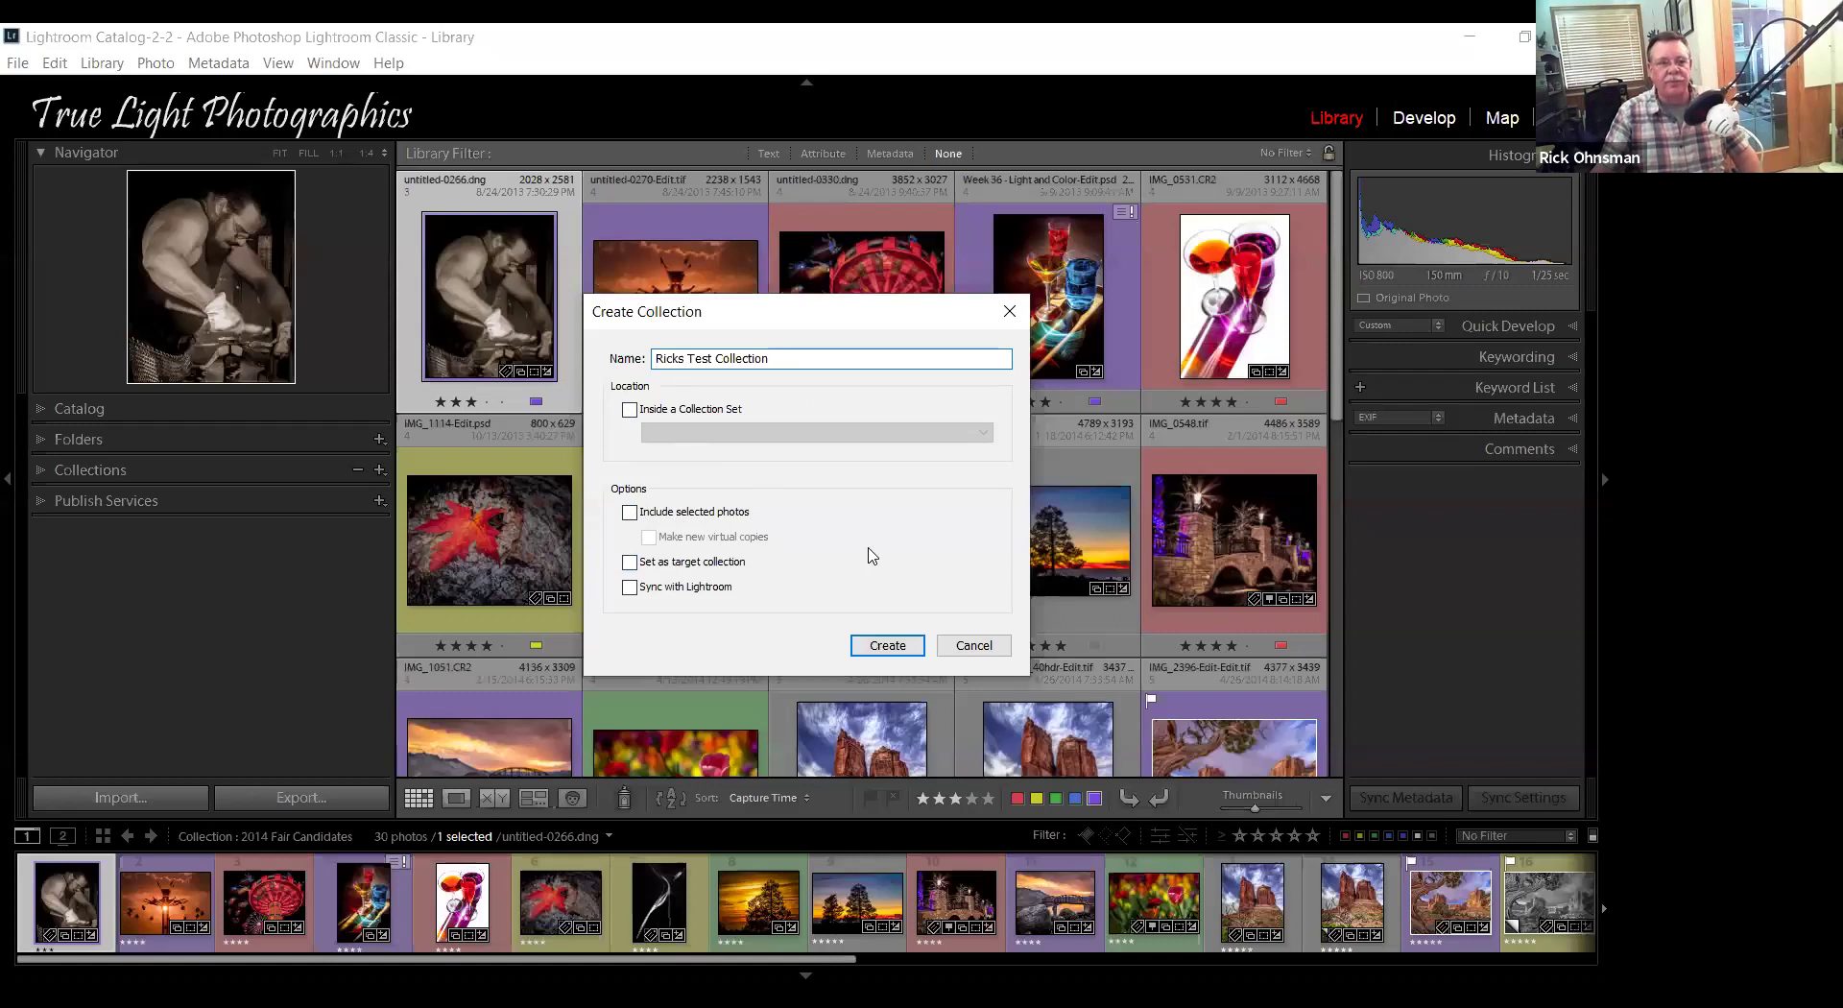
{"action": "left_click", "coordinate": [631, 563]}
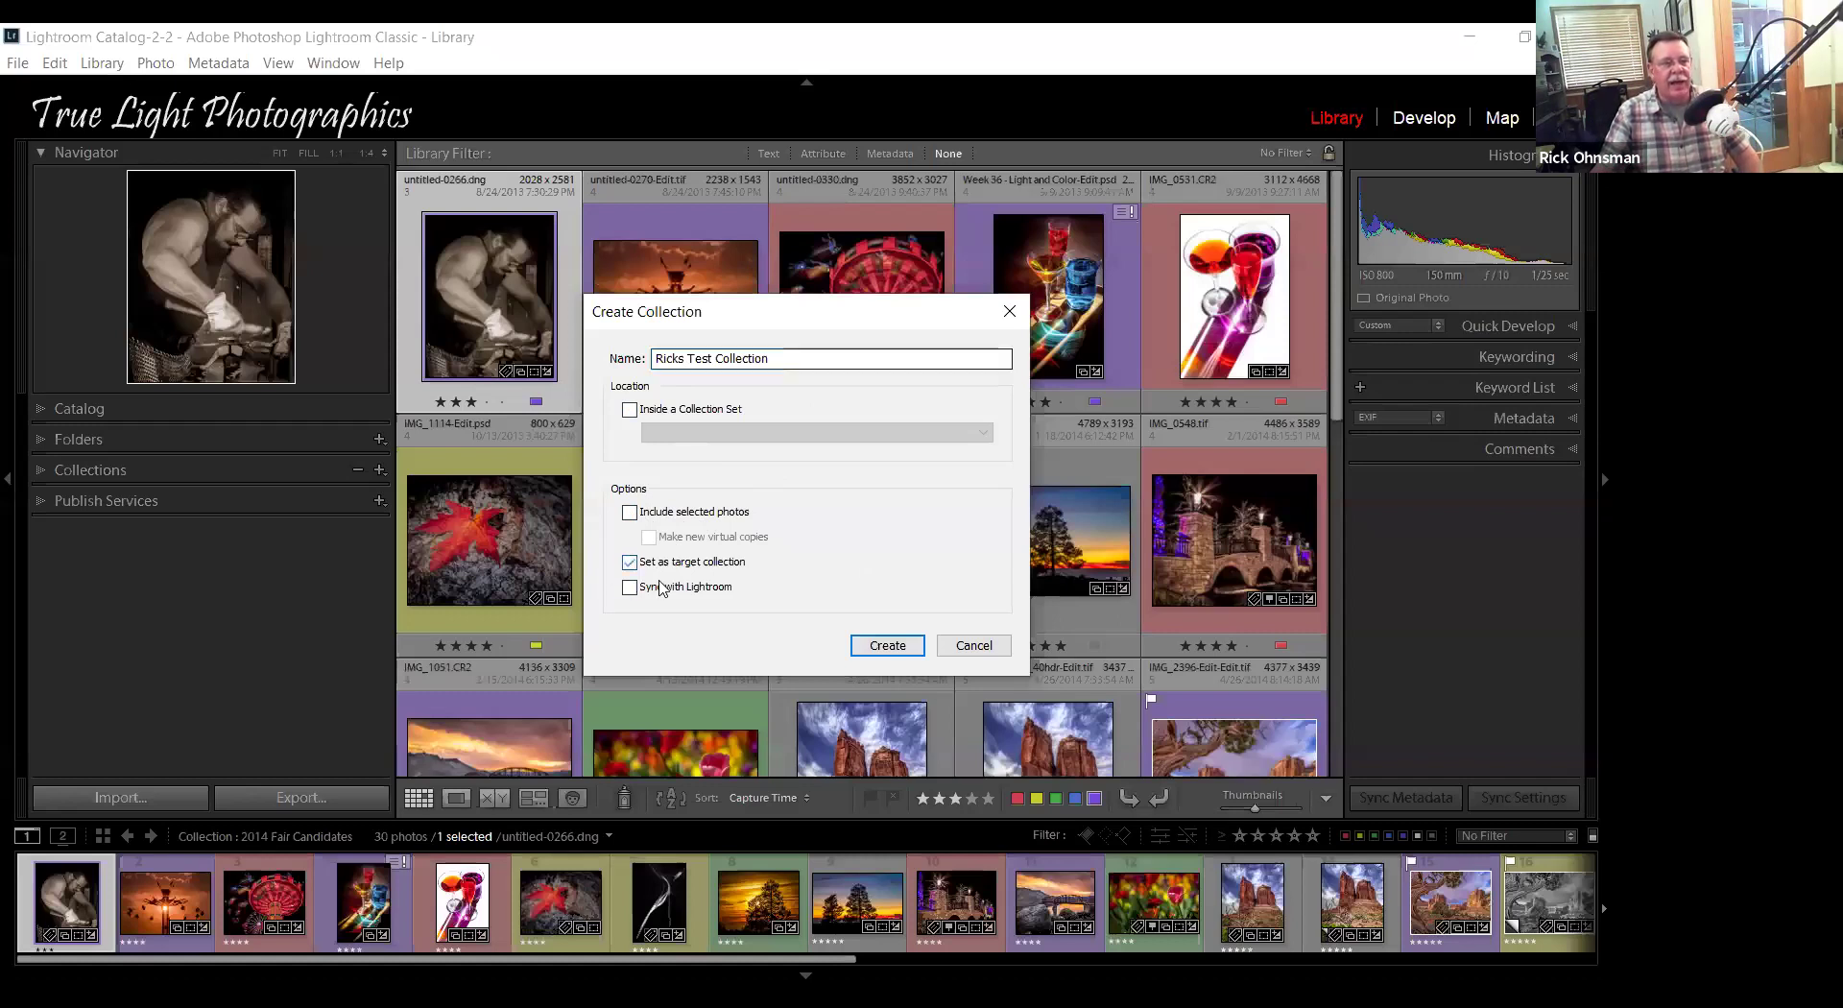
{"action": "left_click", "coordinate": [888, 645]}
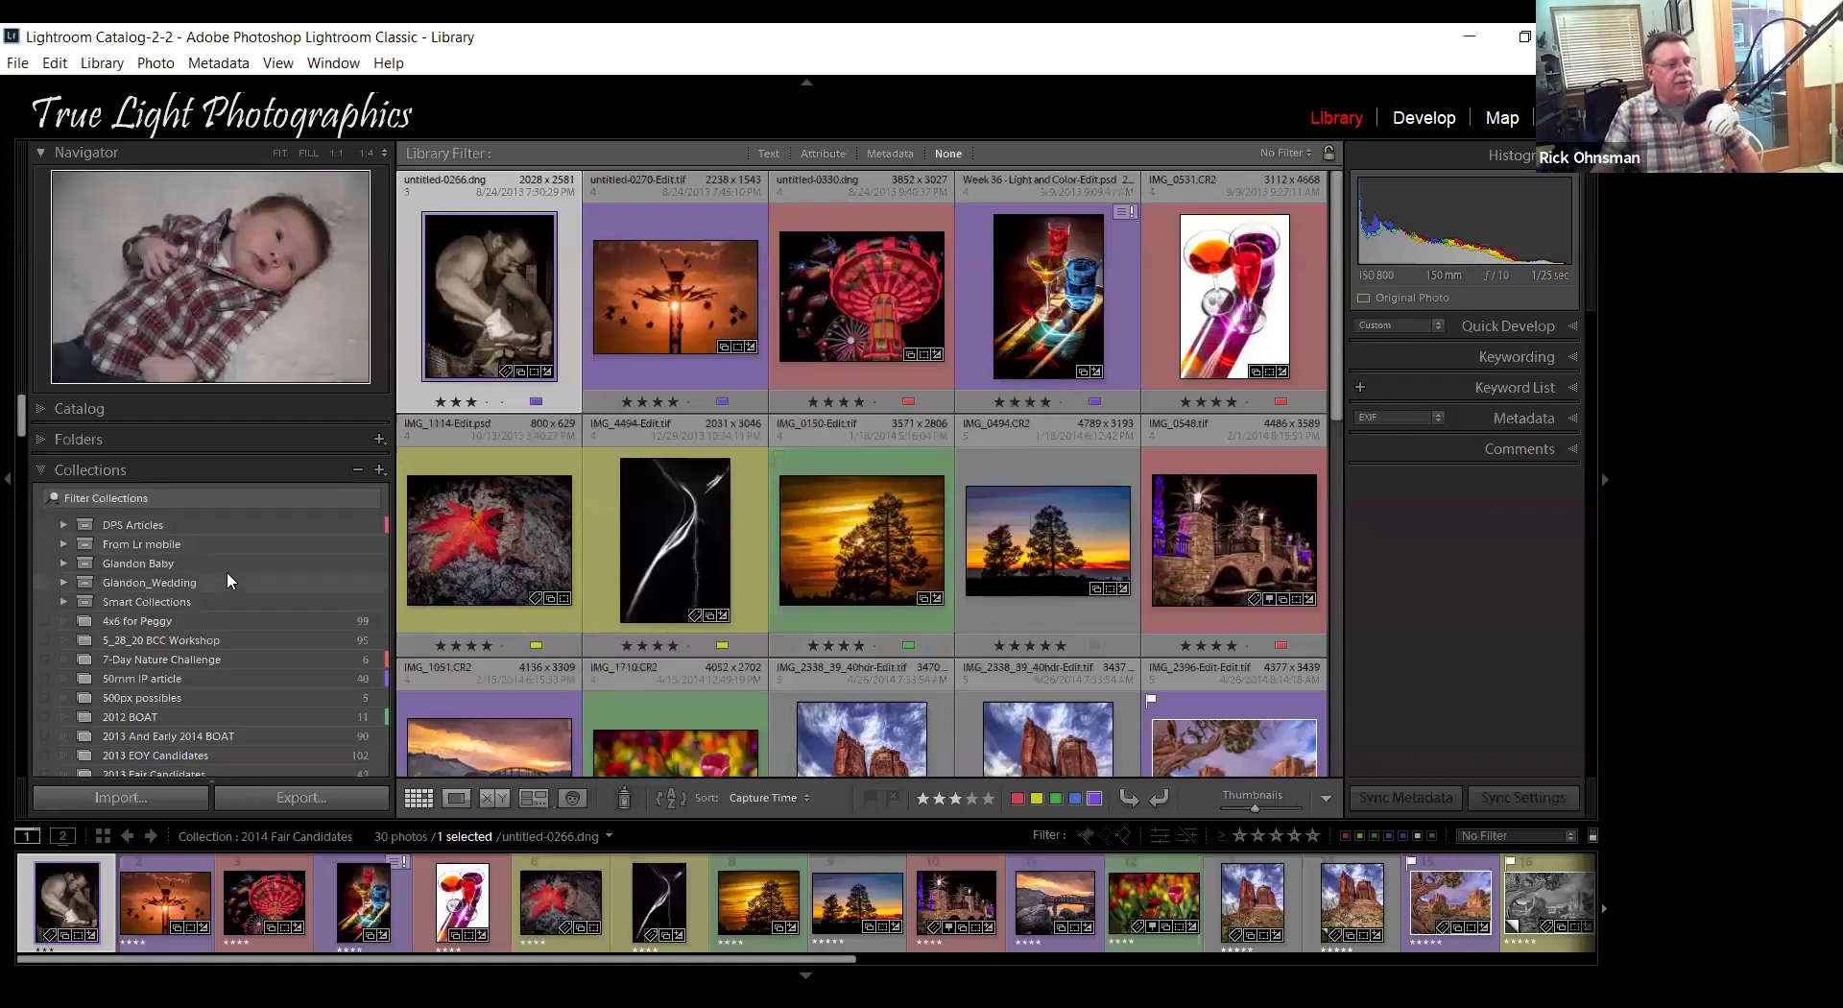
Find the new test collection in the Collections list, check its target marker, and collapse the list again.
{"action": "scroll", "coordinate": [226, 574], "scroll_direction": "down", "scroll_amount": 10}
{"action": "scroll", "coordinate": [228, 579], "scroll_direction": "down", "scroll_amount": 10}
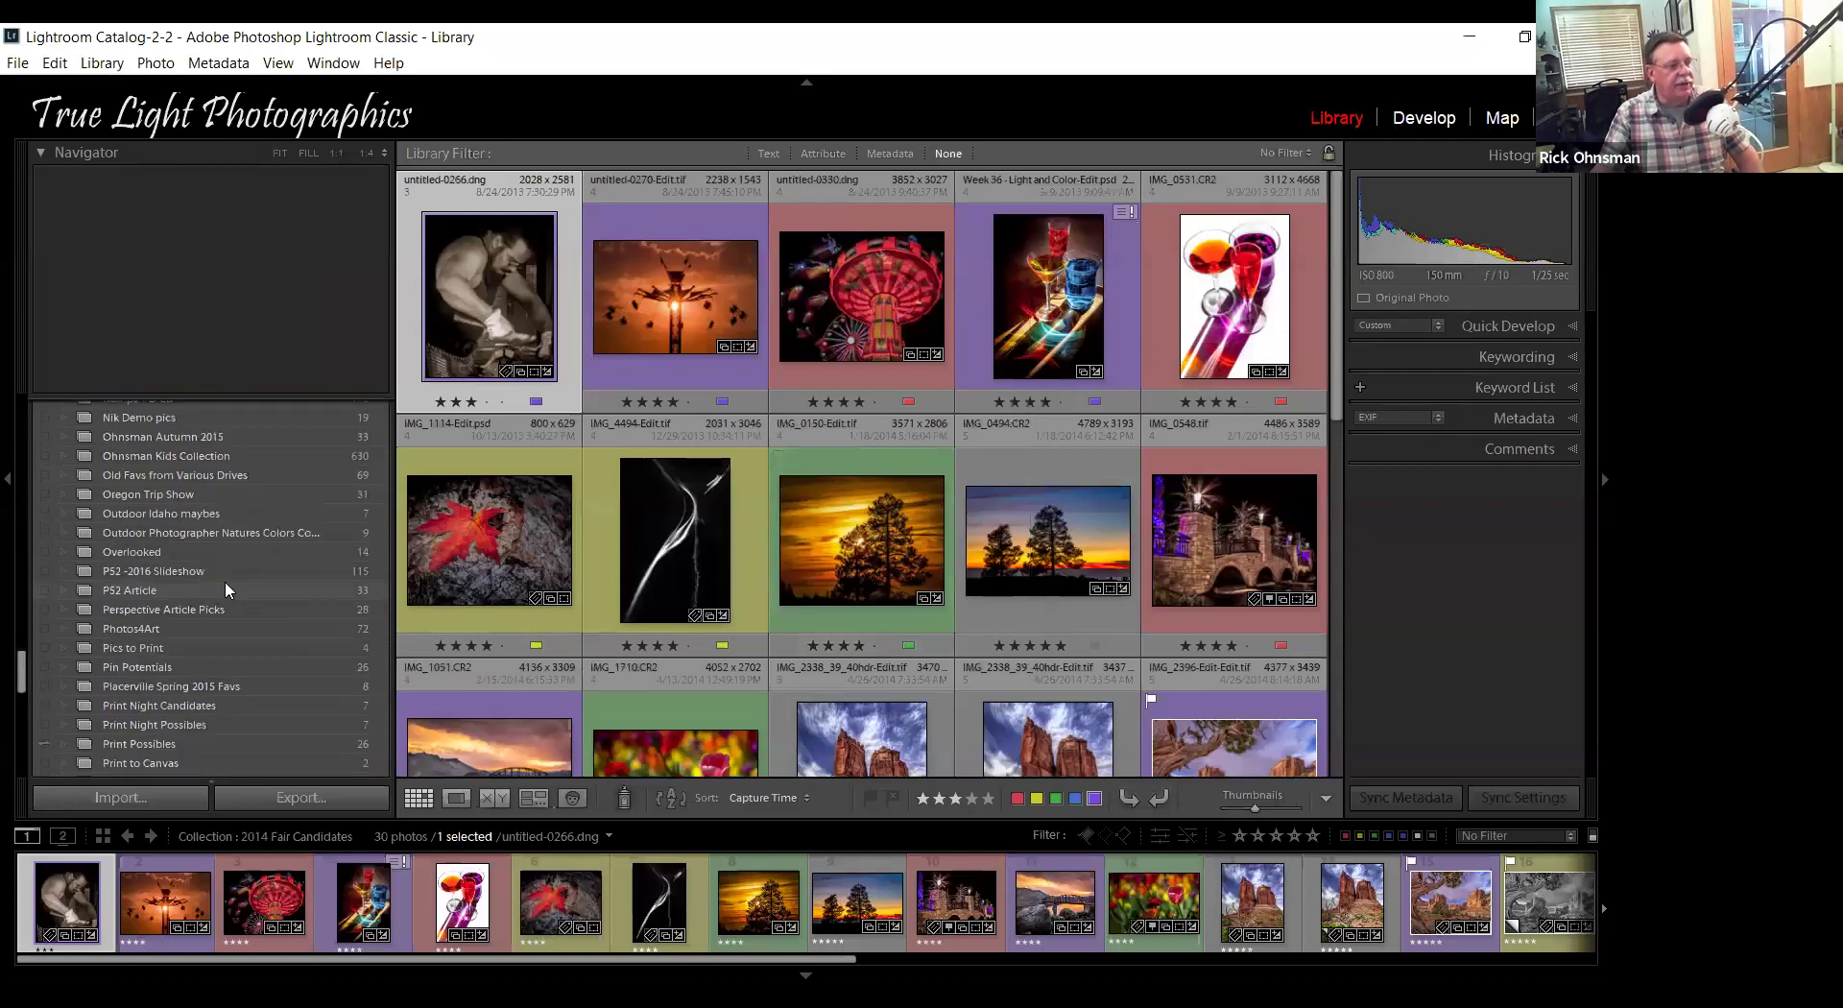
{"action": "scroll", "coordinate": [222, 604], "scroll_direction": "down", "scroll_amount": 4}
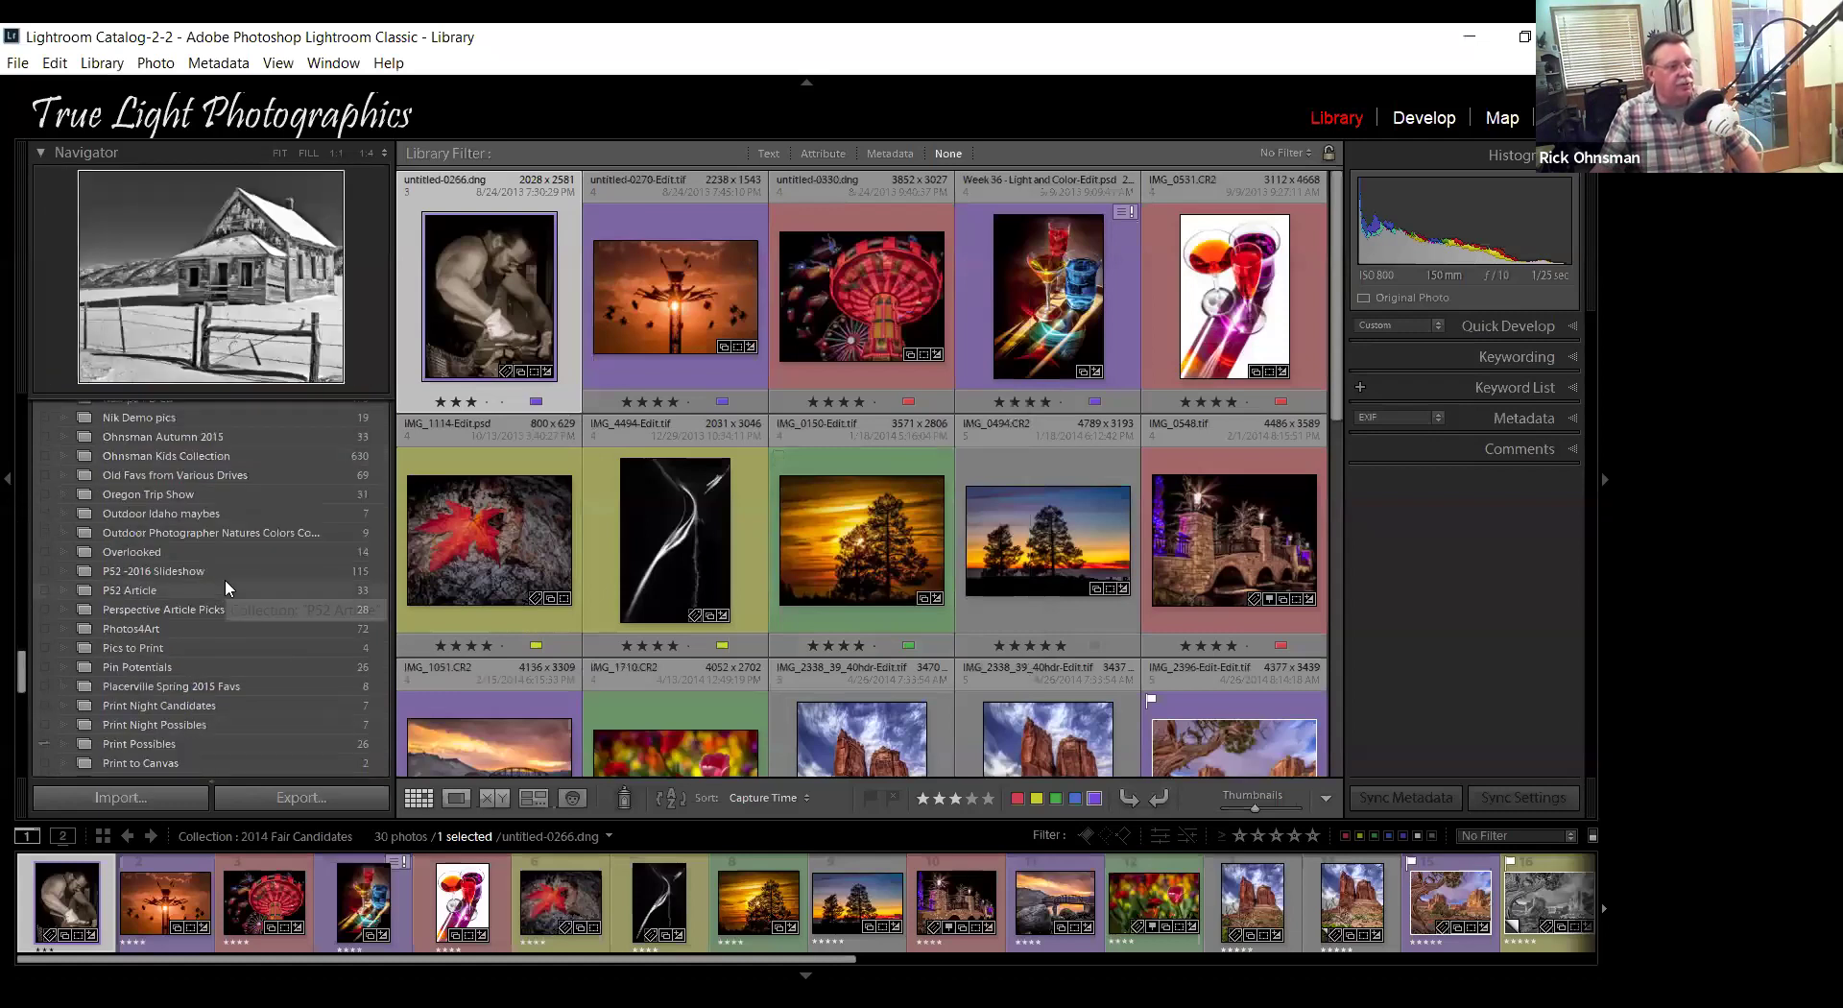
{"action": "scroll", "coordinate": [226, 585], "scroll_direction": "down", "scroll_amount": 7}
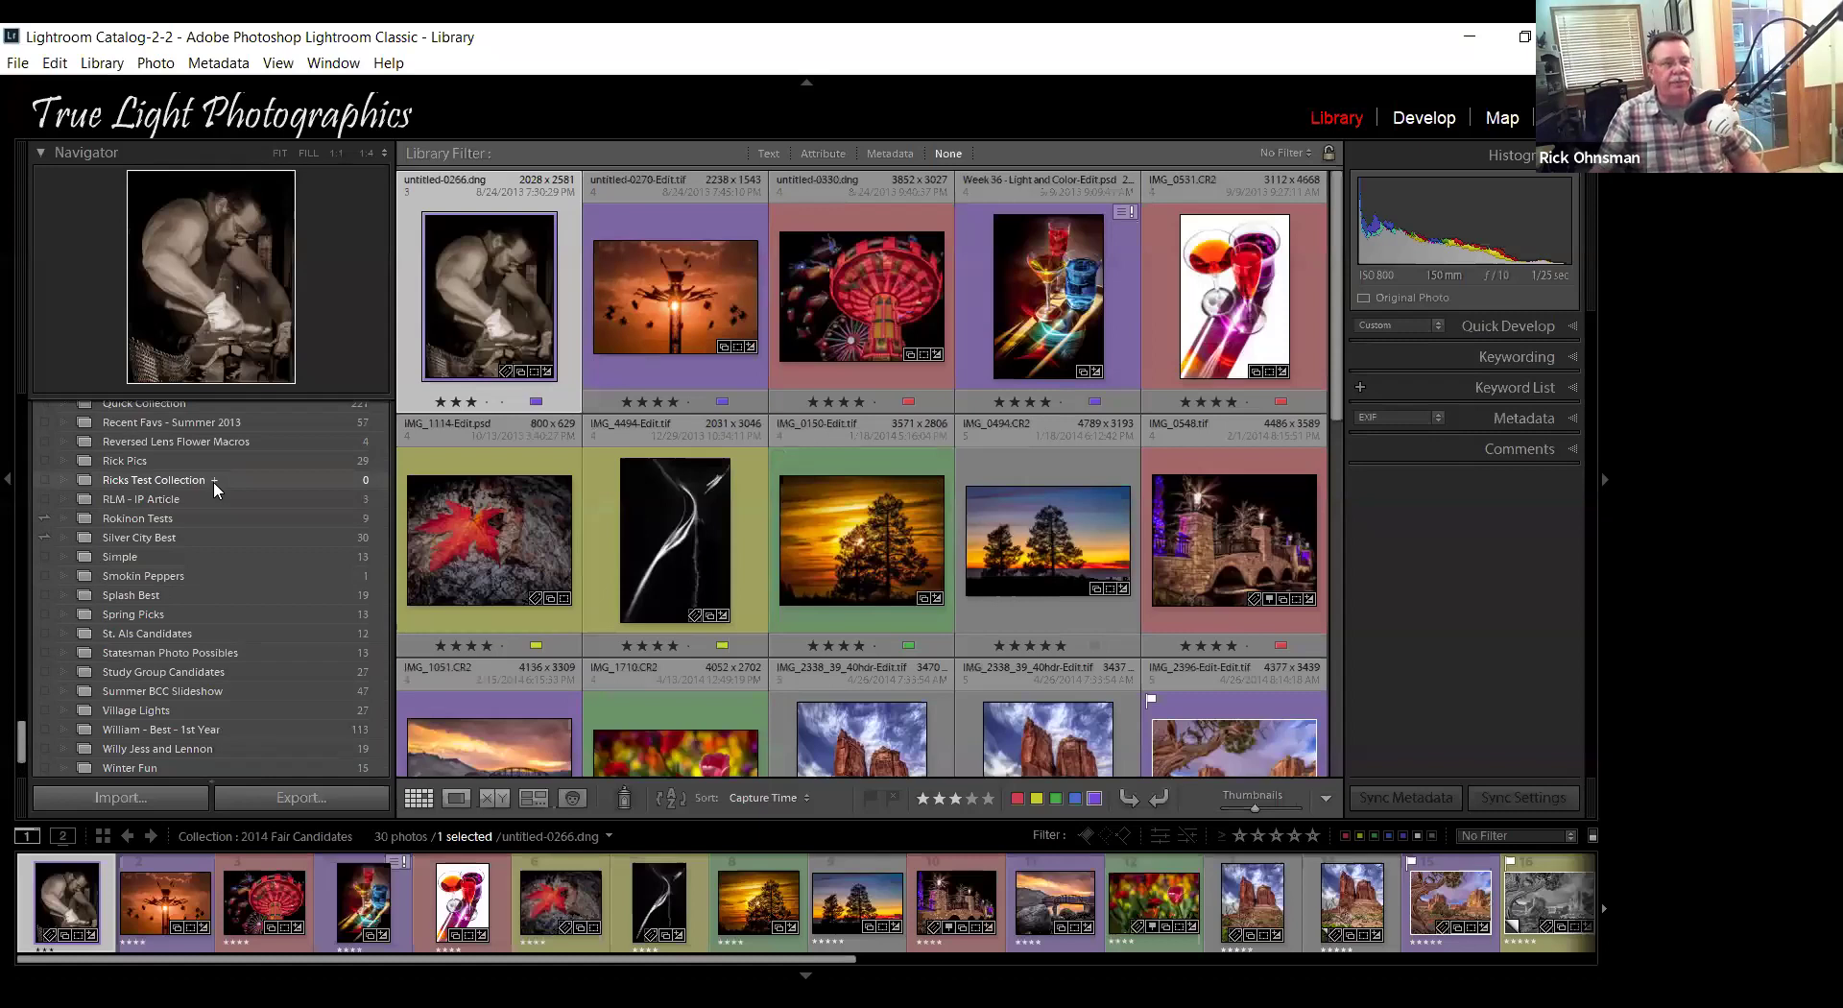
{"action": "scroll", "coordinate": [215, 515], "scroll_direction": "up", "scroll_amount": 10}
{"action": "scroll", "coordinate": [217, 516], "scroll_direction": "up", "scroll_amount": 8}
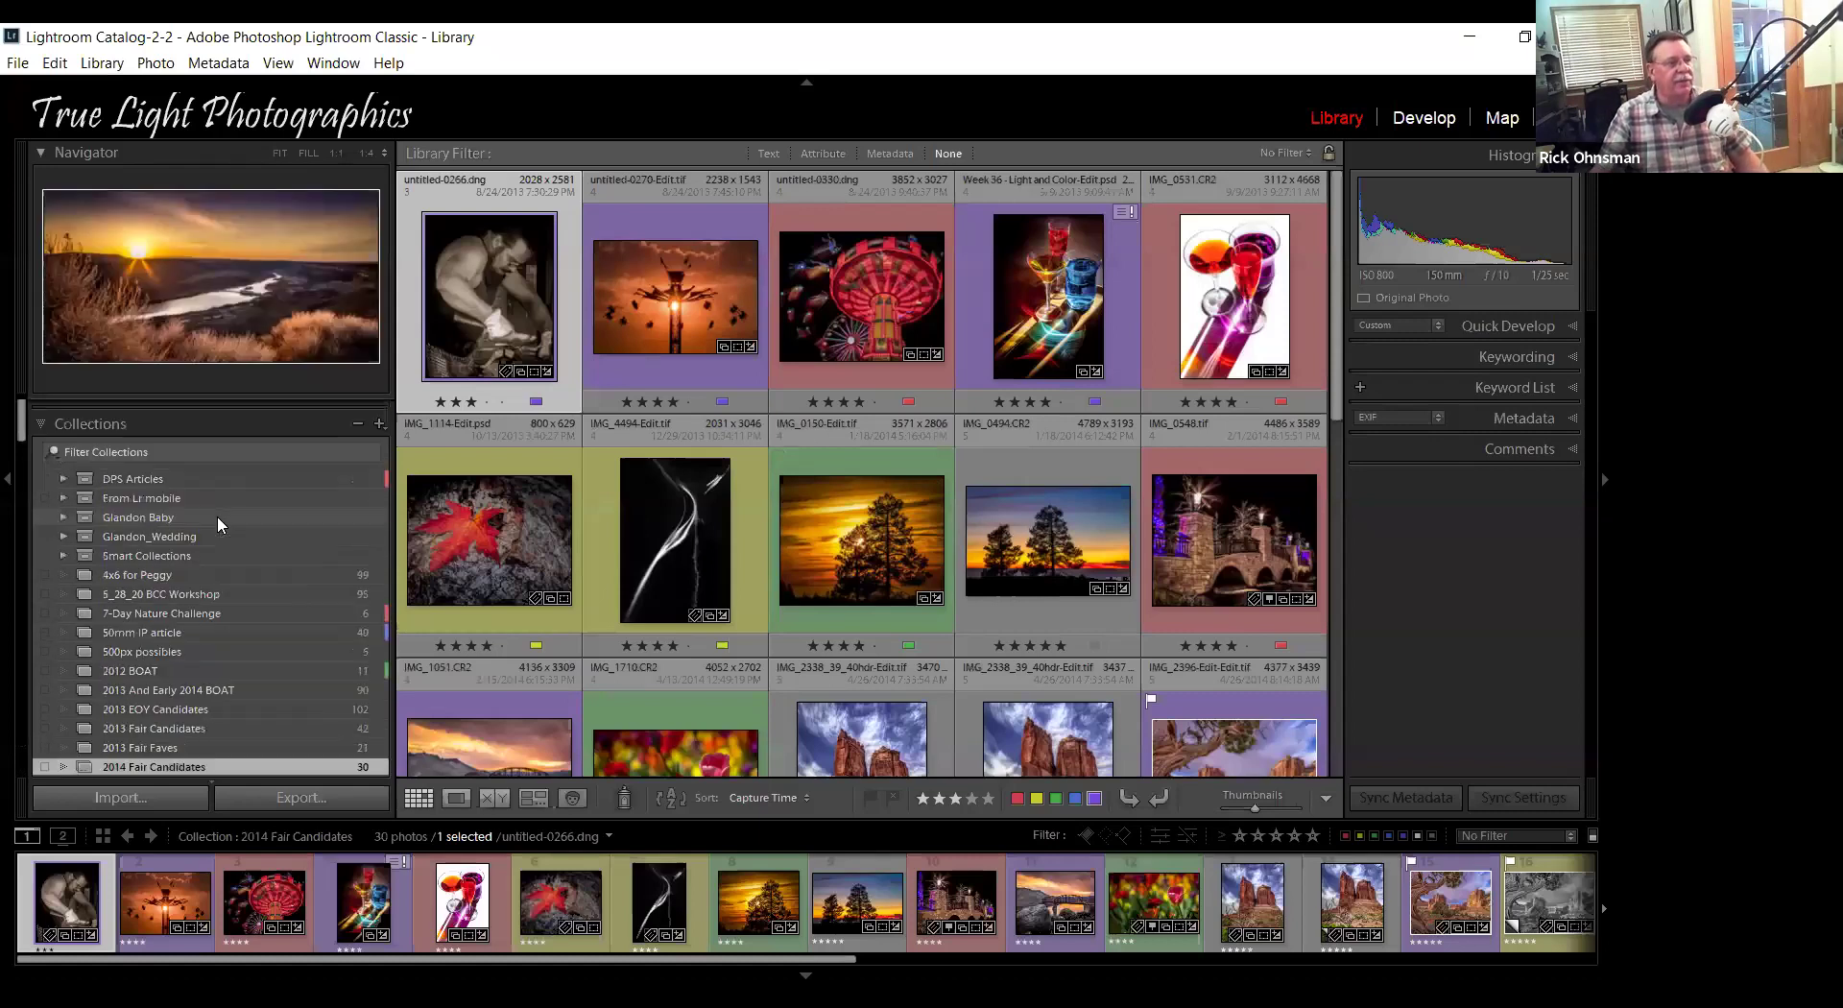
{"action": "left_click", "coordinate": [42, 470]}
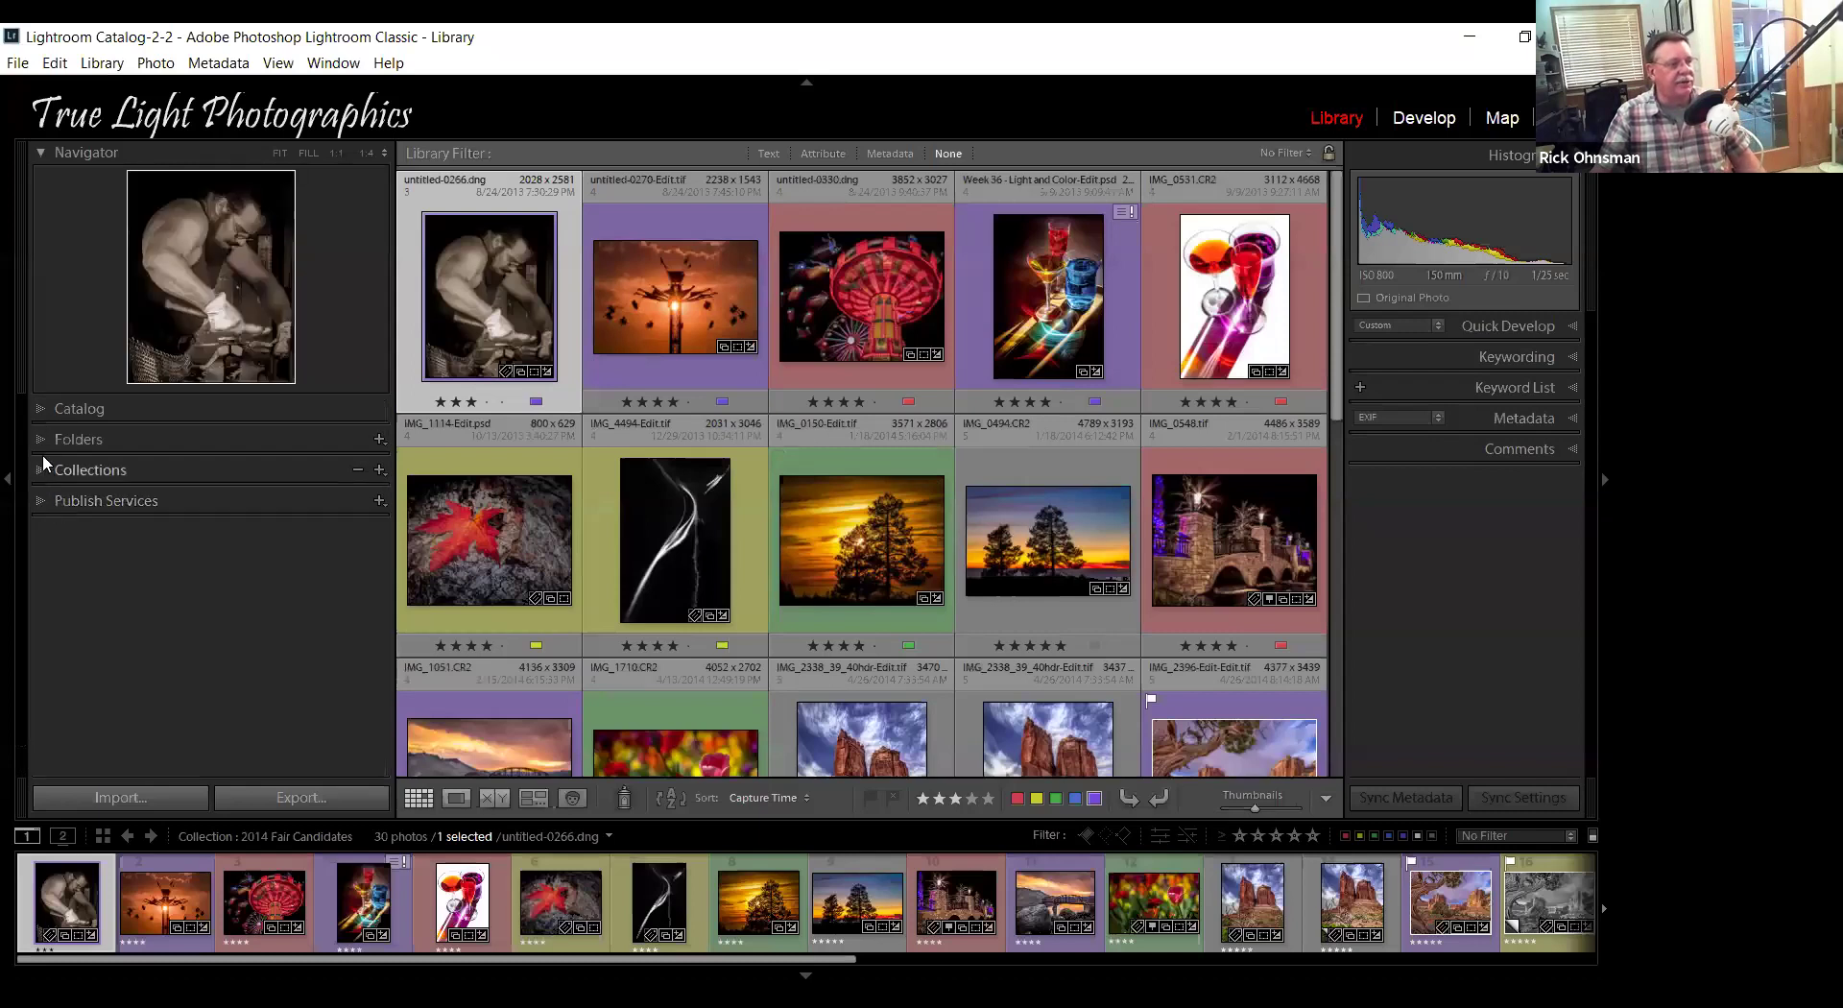
Expand the Folders section and show the photos in DPS - Sparkler Photos under DPS Articles and Photos.
{"action": "left_click", "coordinate": [42, 441]}
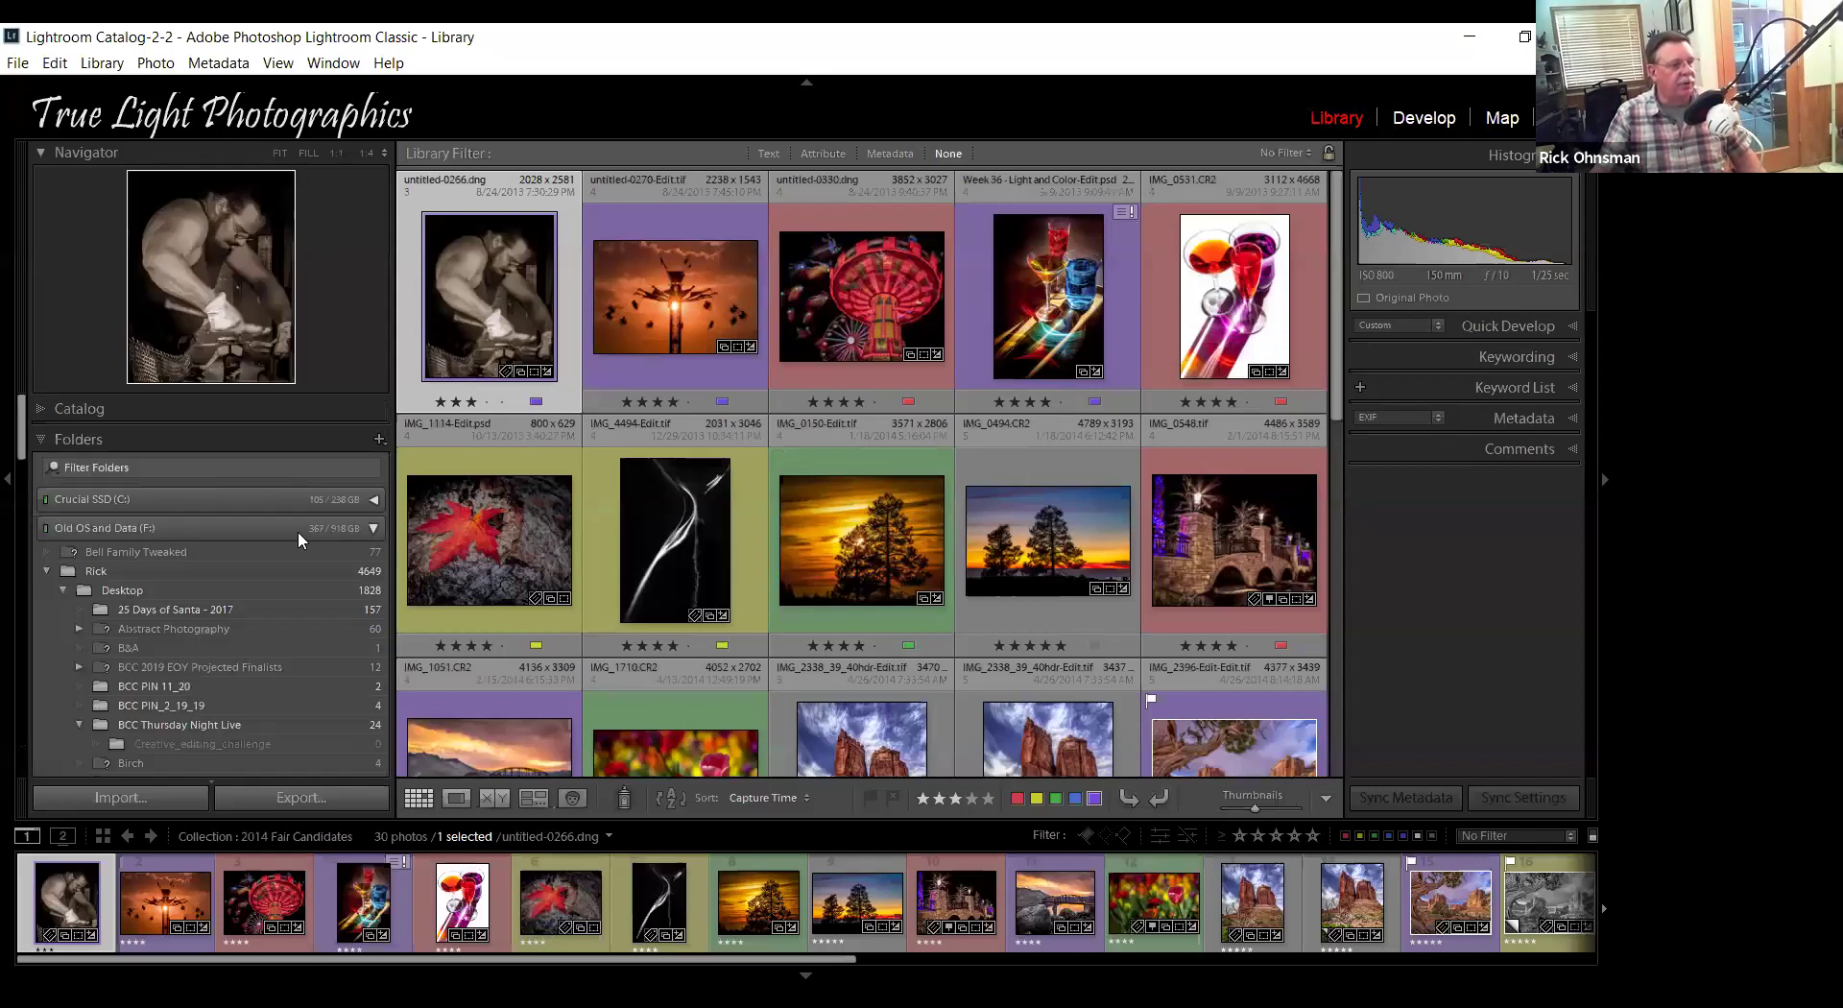
{"action": "scroll", "coordinate": [298, 532], "scroll_direction": "down", "scroll_amount": 5}
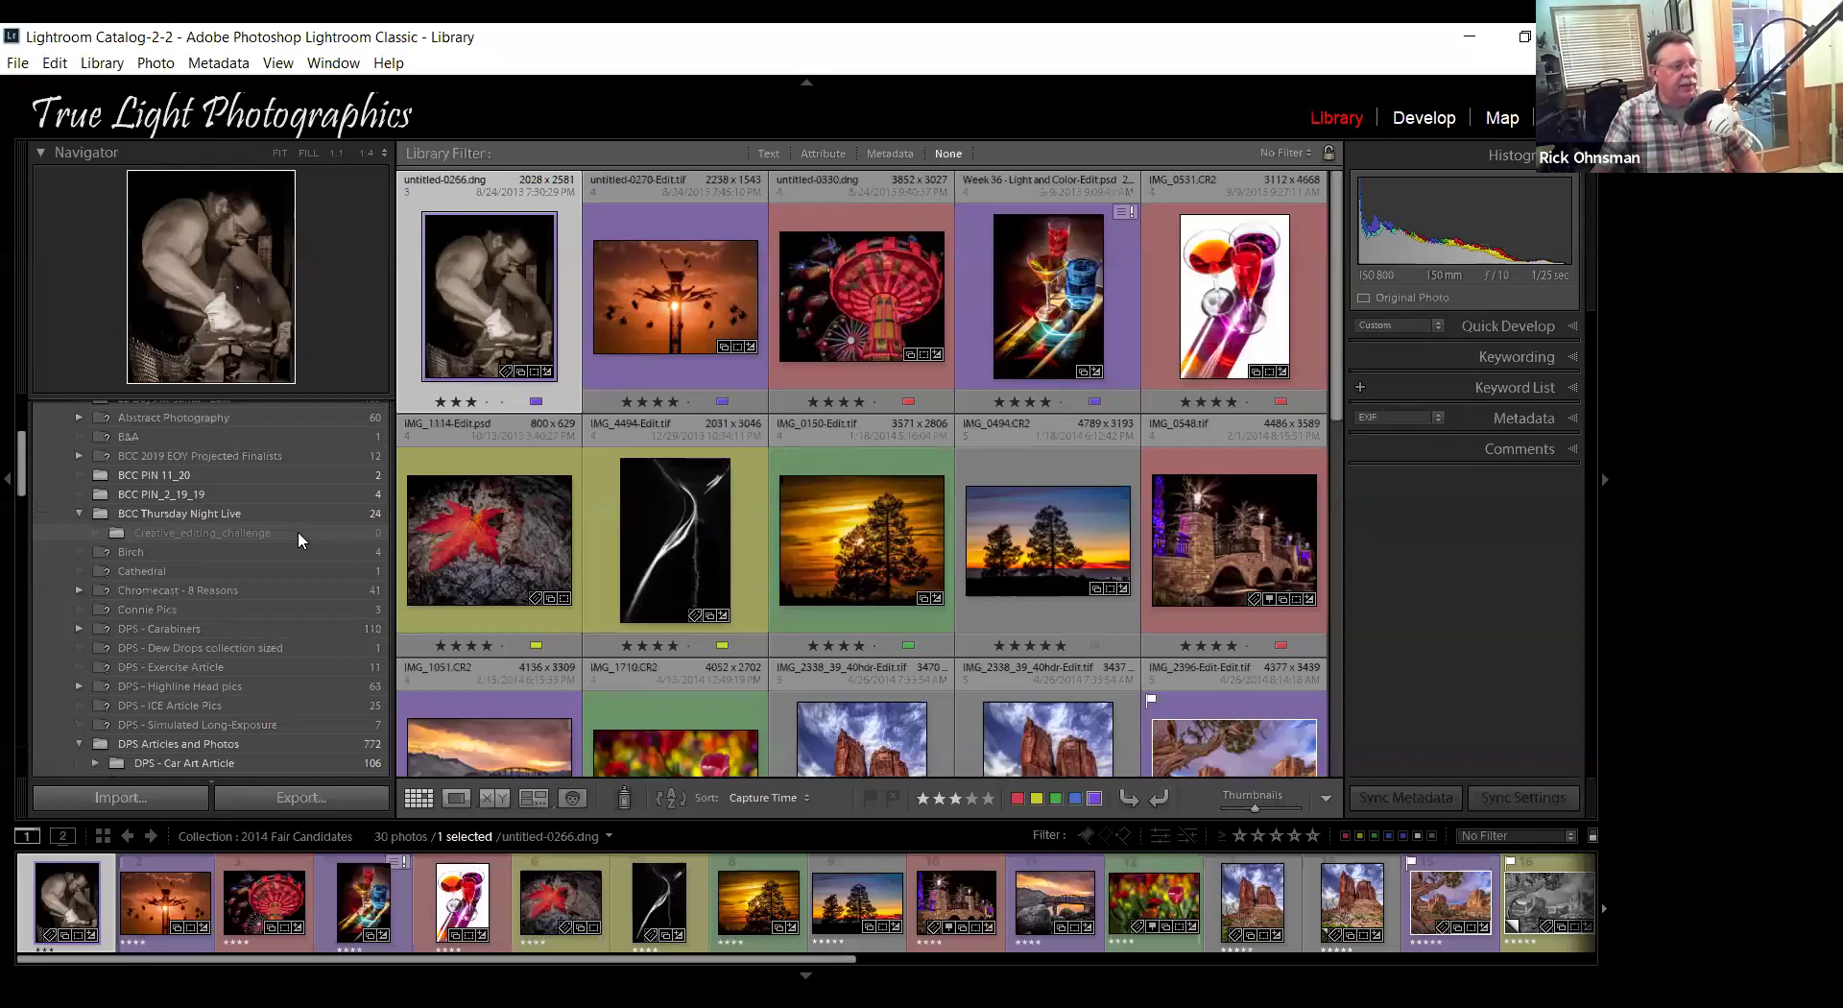
{"action": "scroll", "coordinate": [297, 538], "scroll_direction": "down", "scroll_amount": 5}
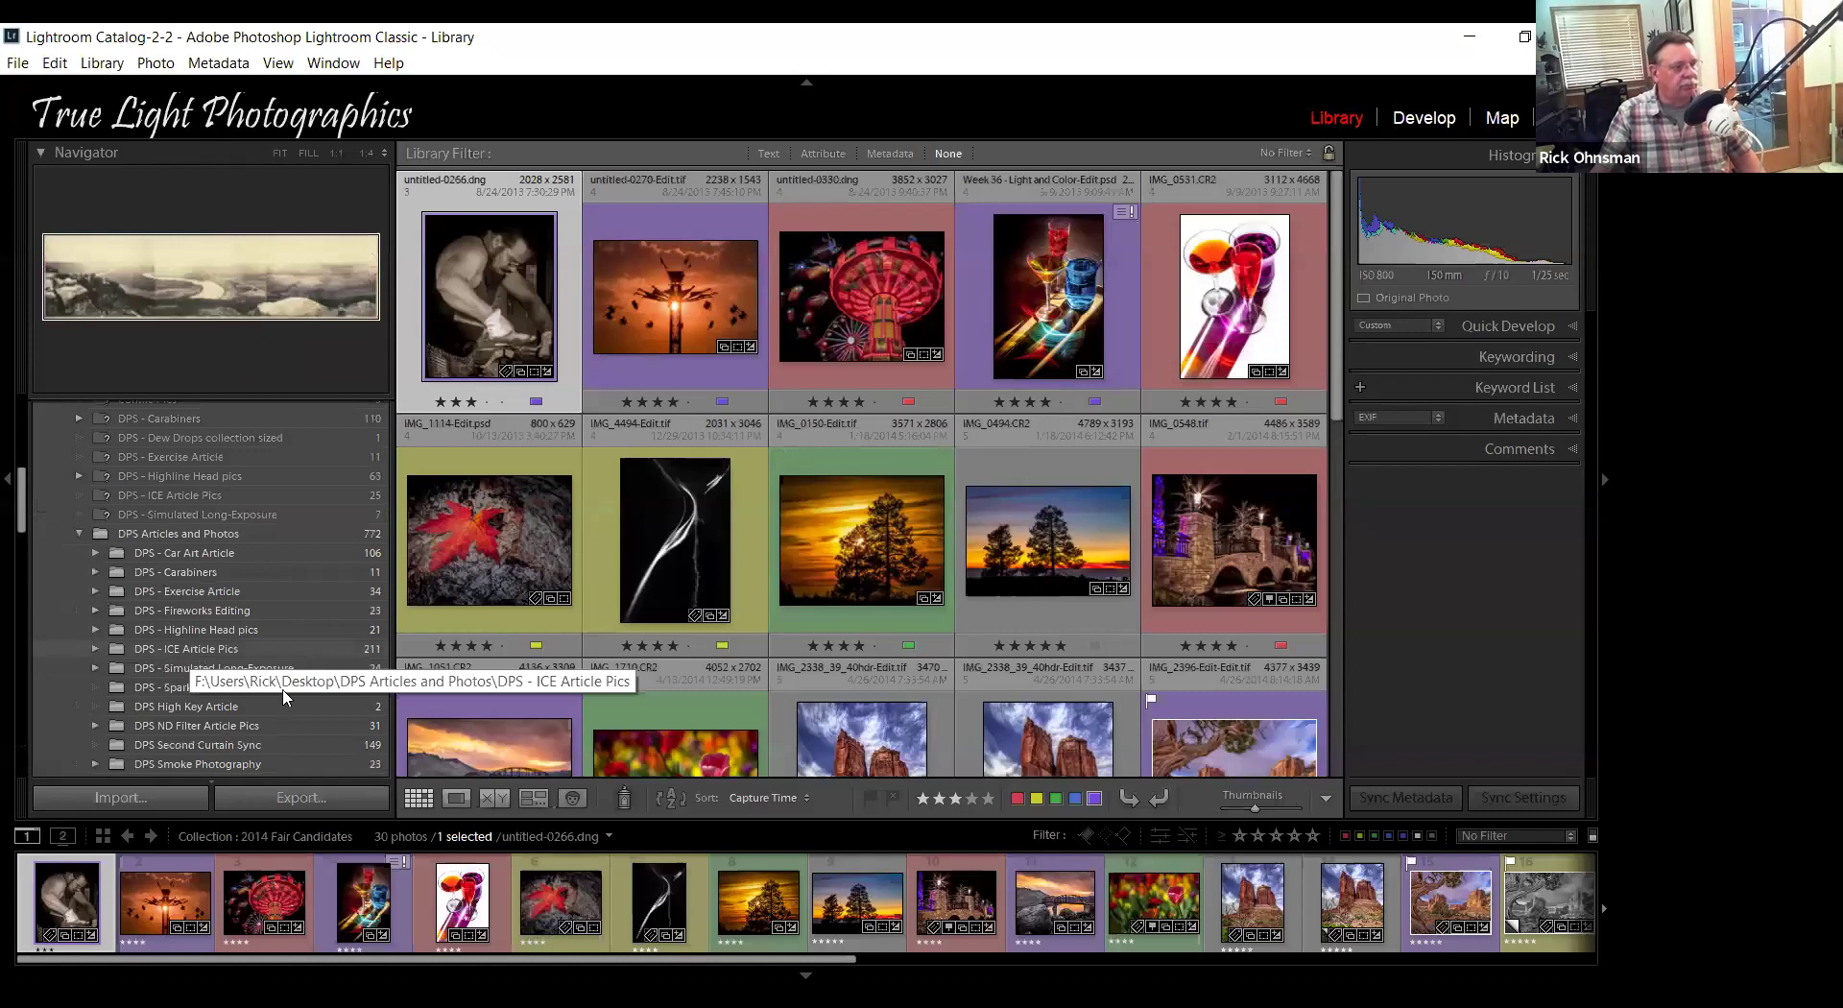
{"action": "left_click", "coordinate": [240, 687]}
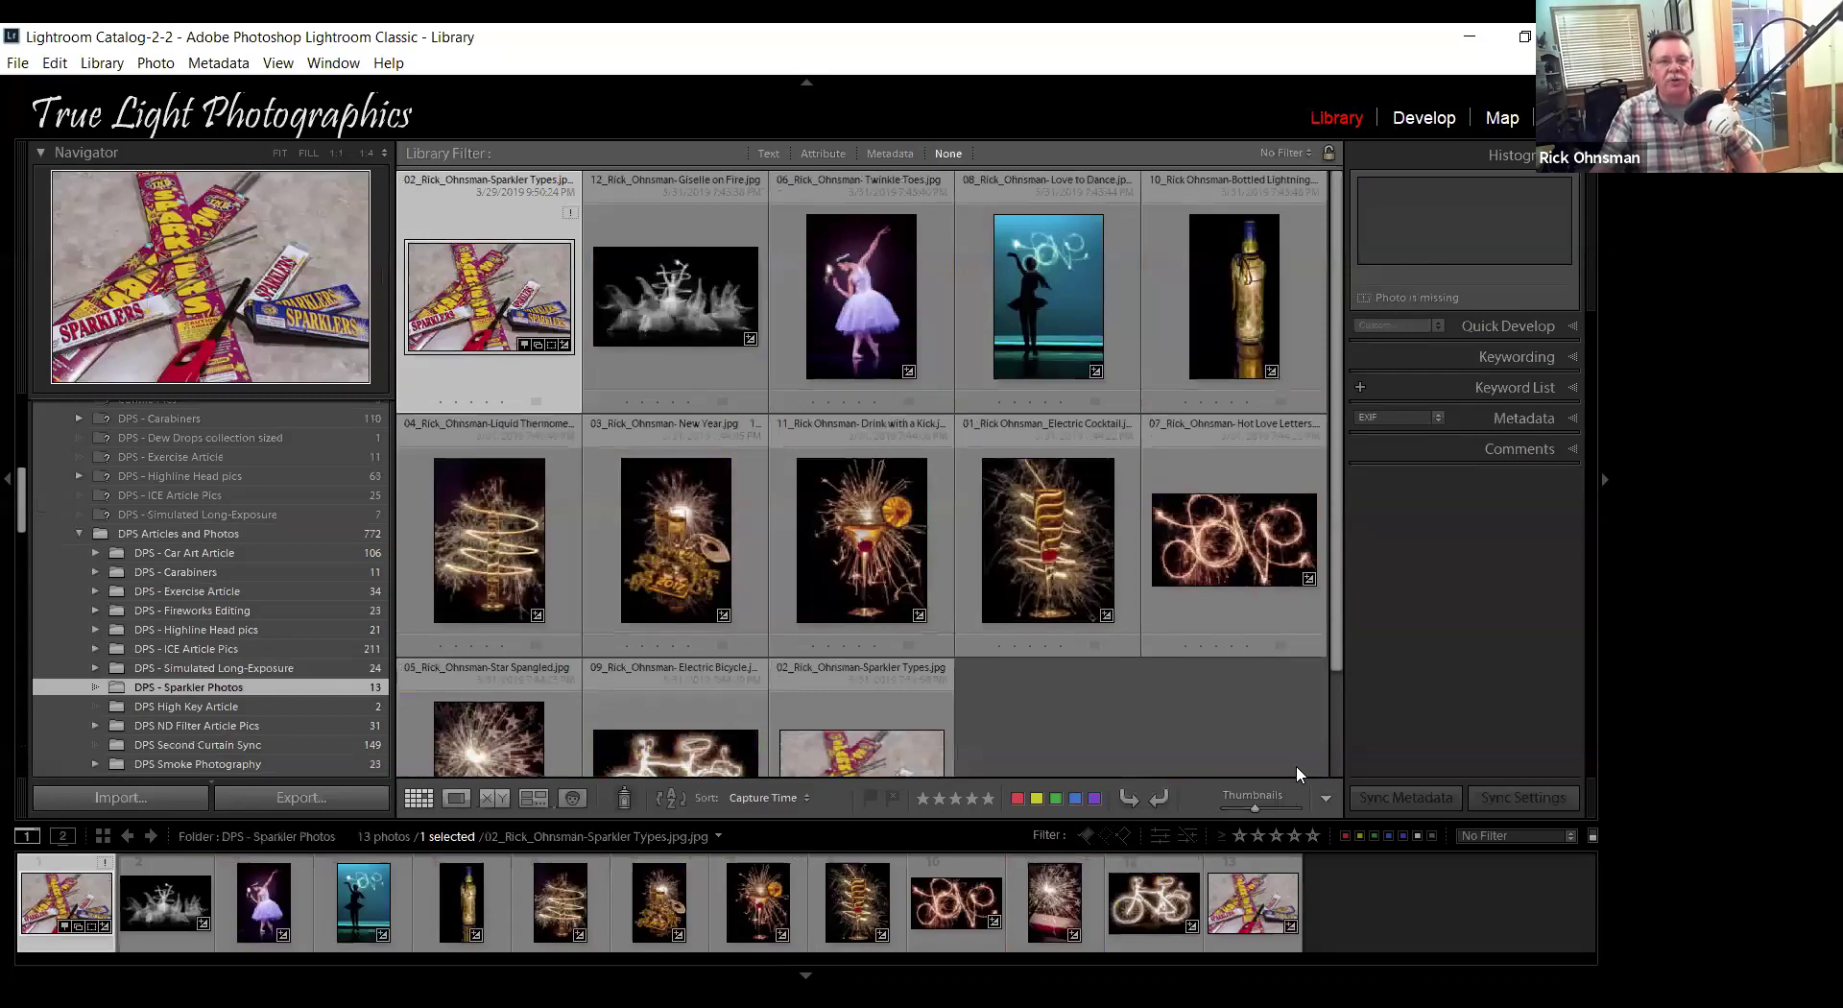
Add the "Giselle on Fire" and "Love to Dance" photos to the target collection.
{"action": "left_click", "coordinate": [679, 315]}
{"action": "right_click", "coordinate": [678, 313]}
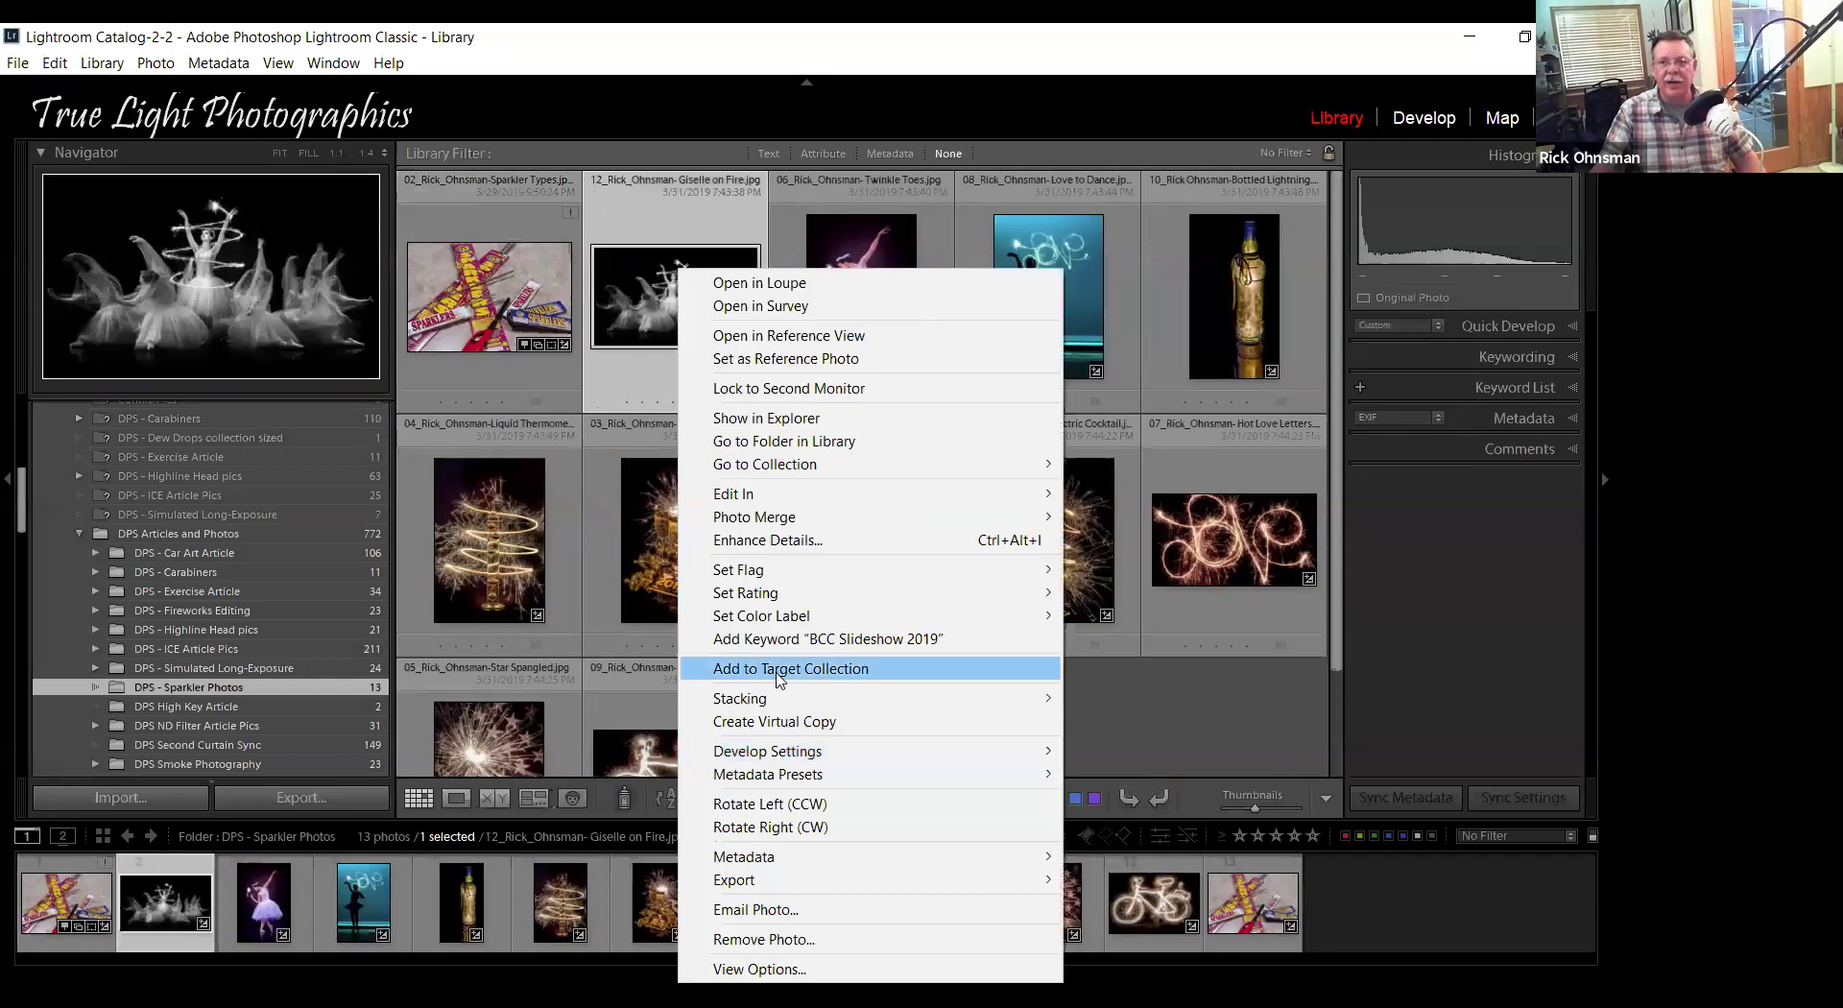
{"action": "left_click", "coordinate": [779, 669]}
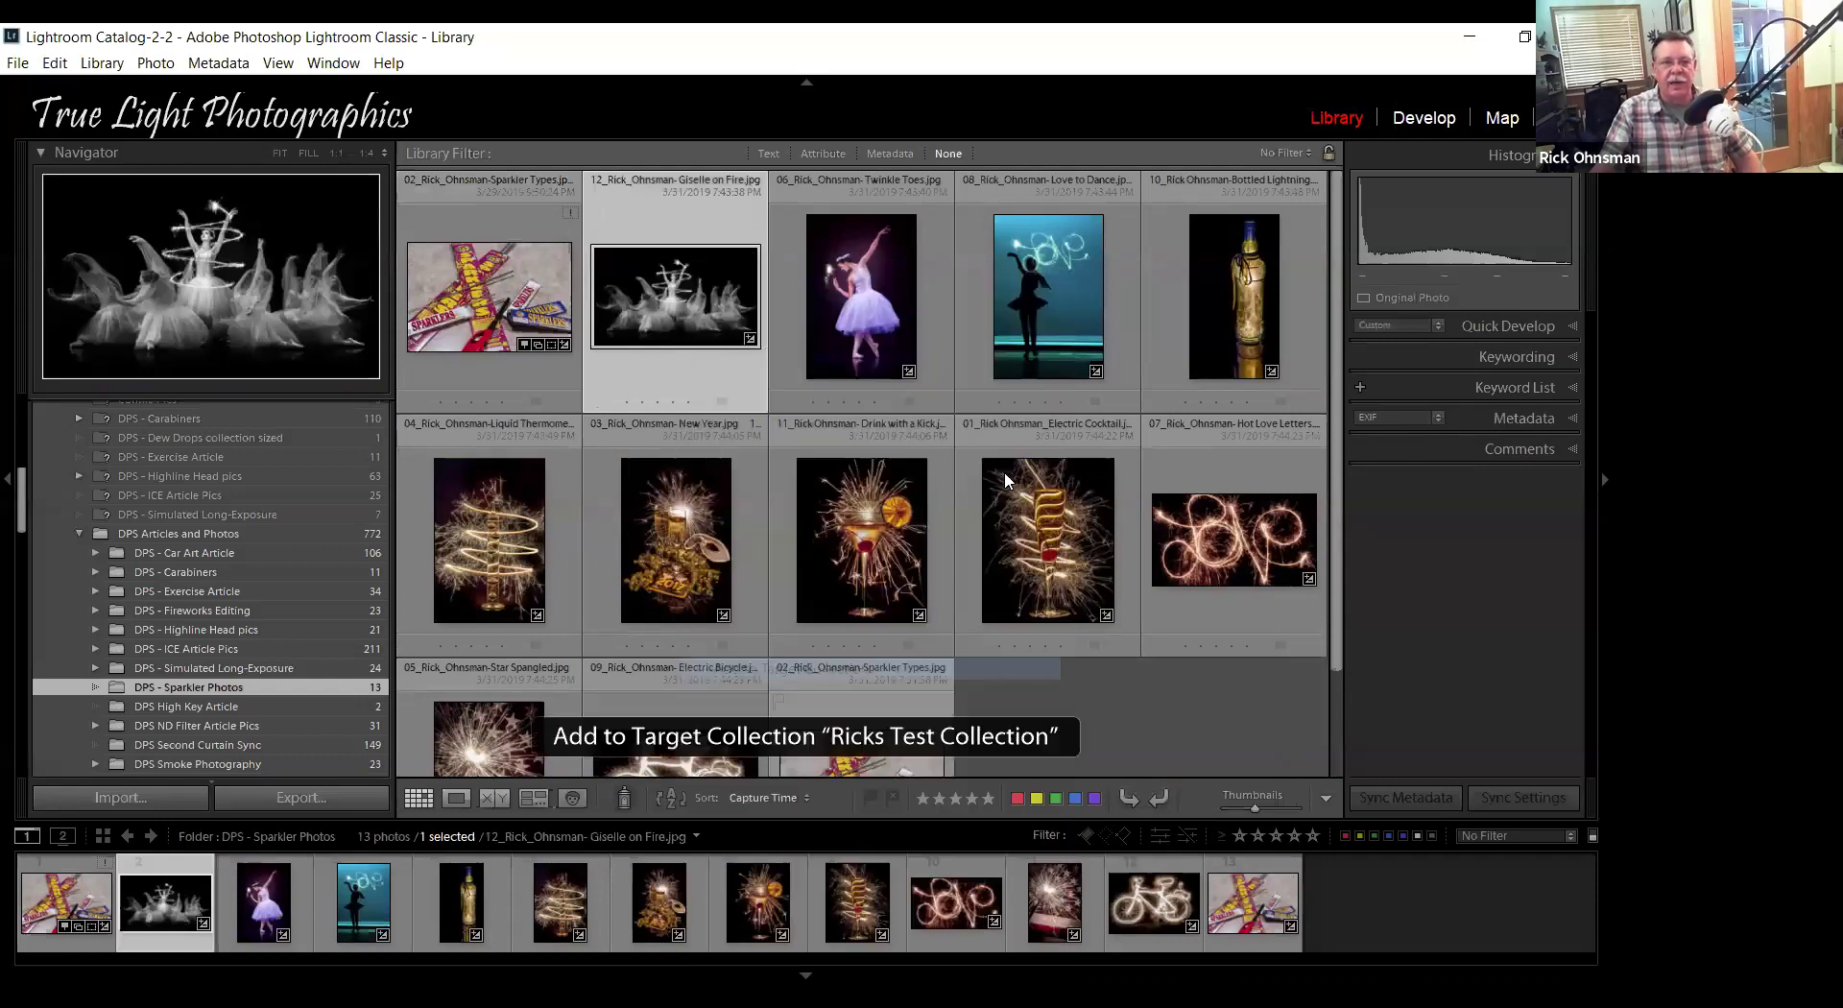
{"action": "right_click", "coordinate": [1051, 350]}
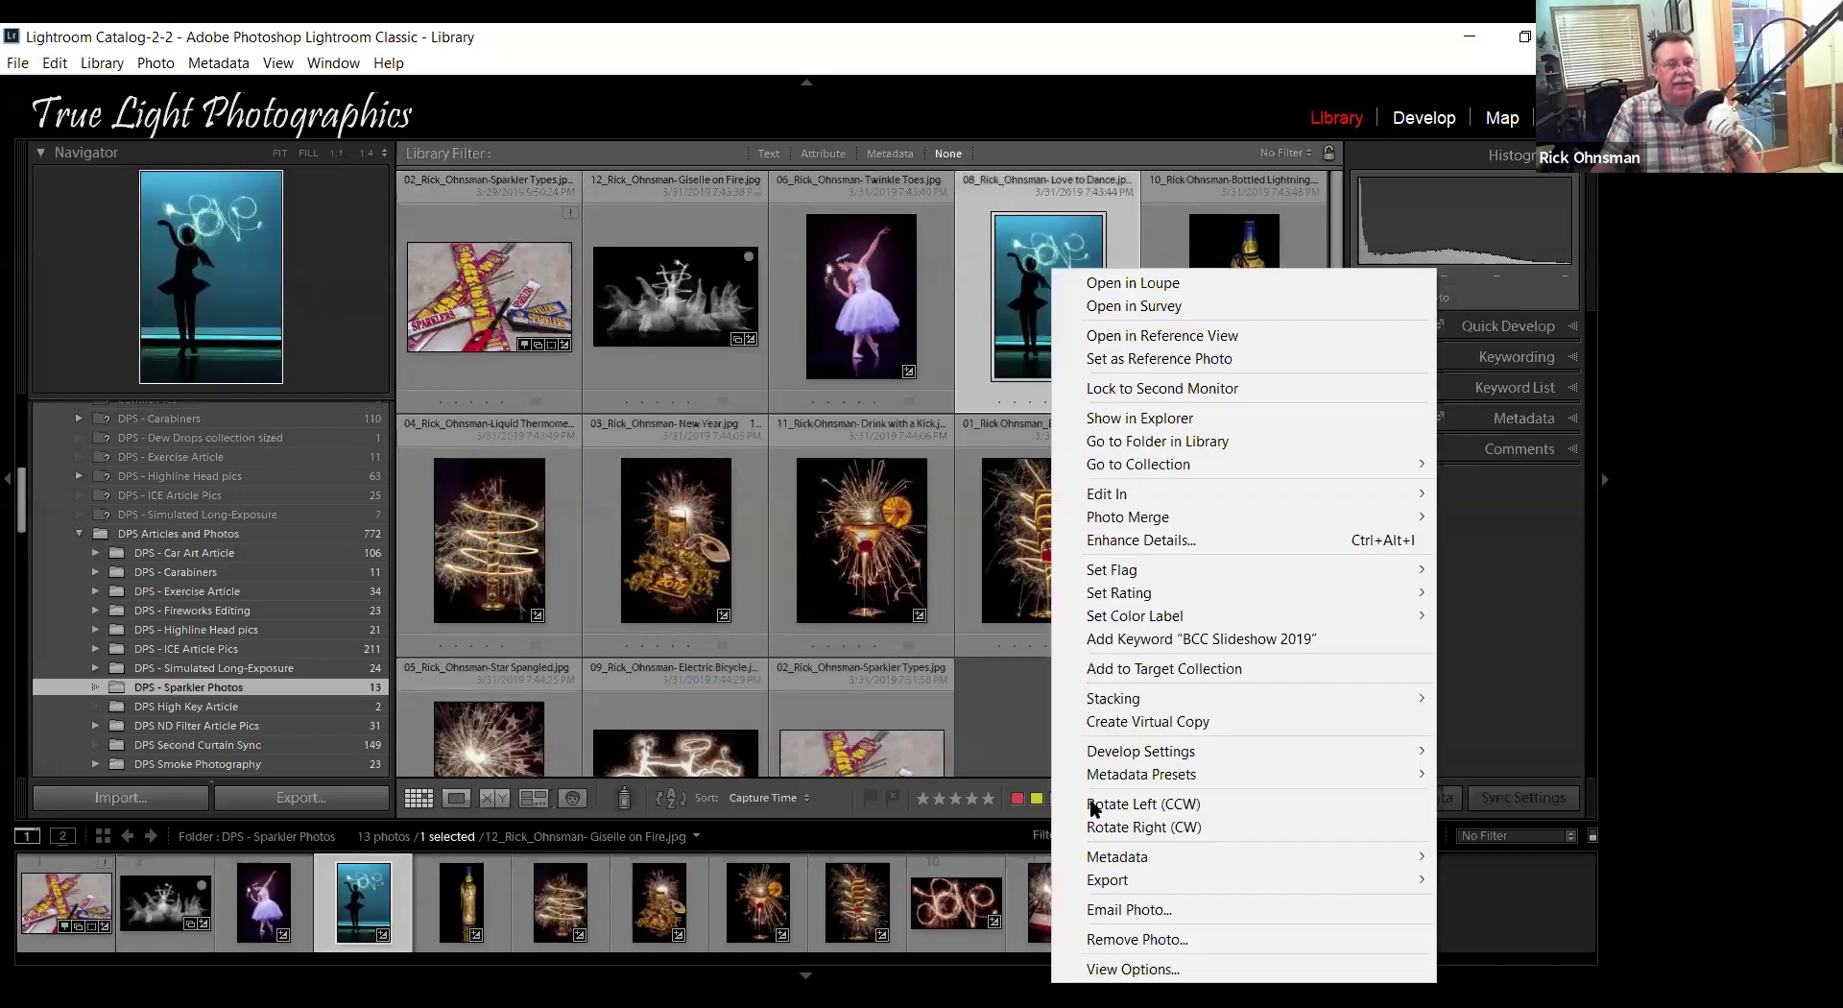
{"action": "left_click", "coordinate": [1125, 672]}
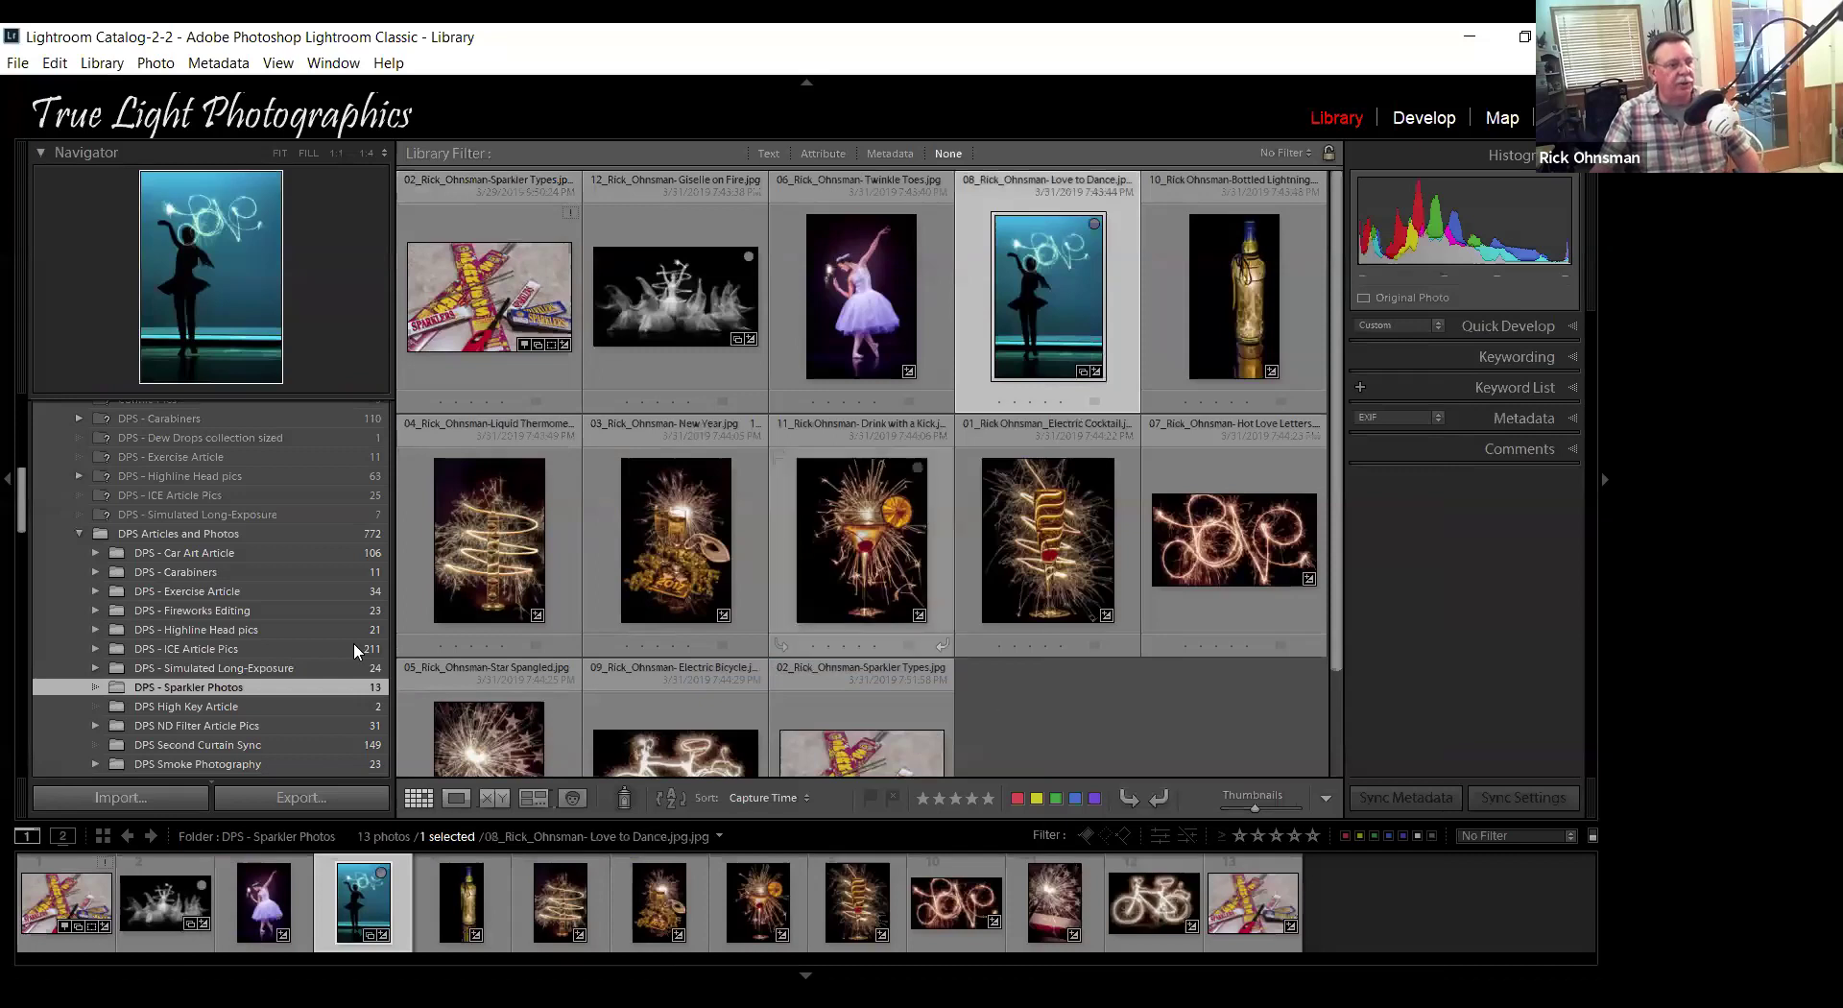
Show the DPS_Watercolors folder and add the sunset grass photo and the rippled water photo 20181108_133630_HDR-01.jpeg to the target collection.
{"action": "scroll", "coordinate": [282, 642], "scroll_direction": "down", "scroll_amount": 5}
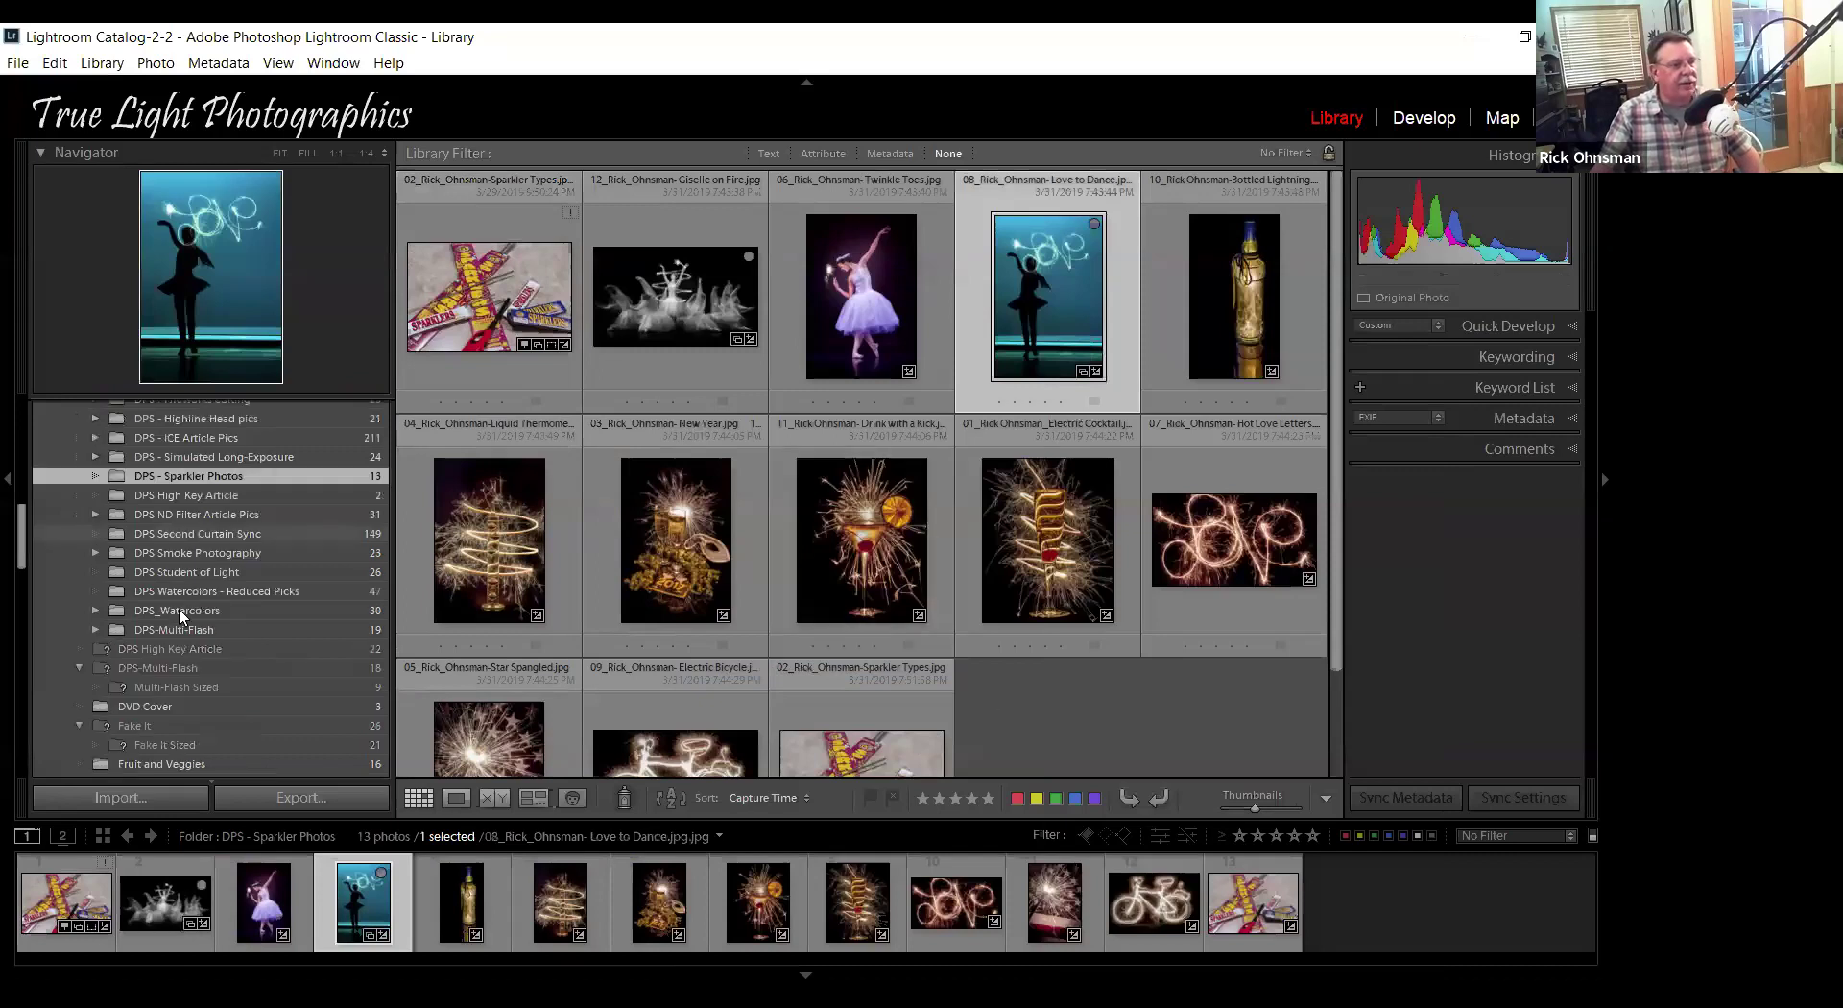
{"action": "left_click", "coordinate": [330, 615]}
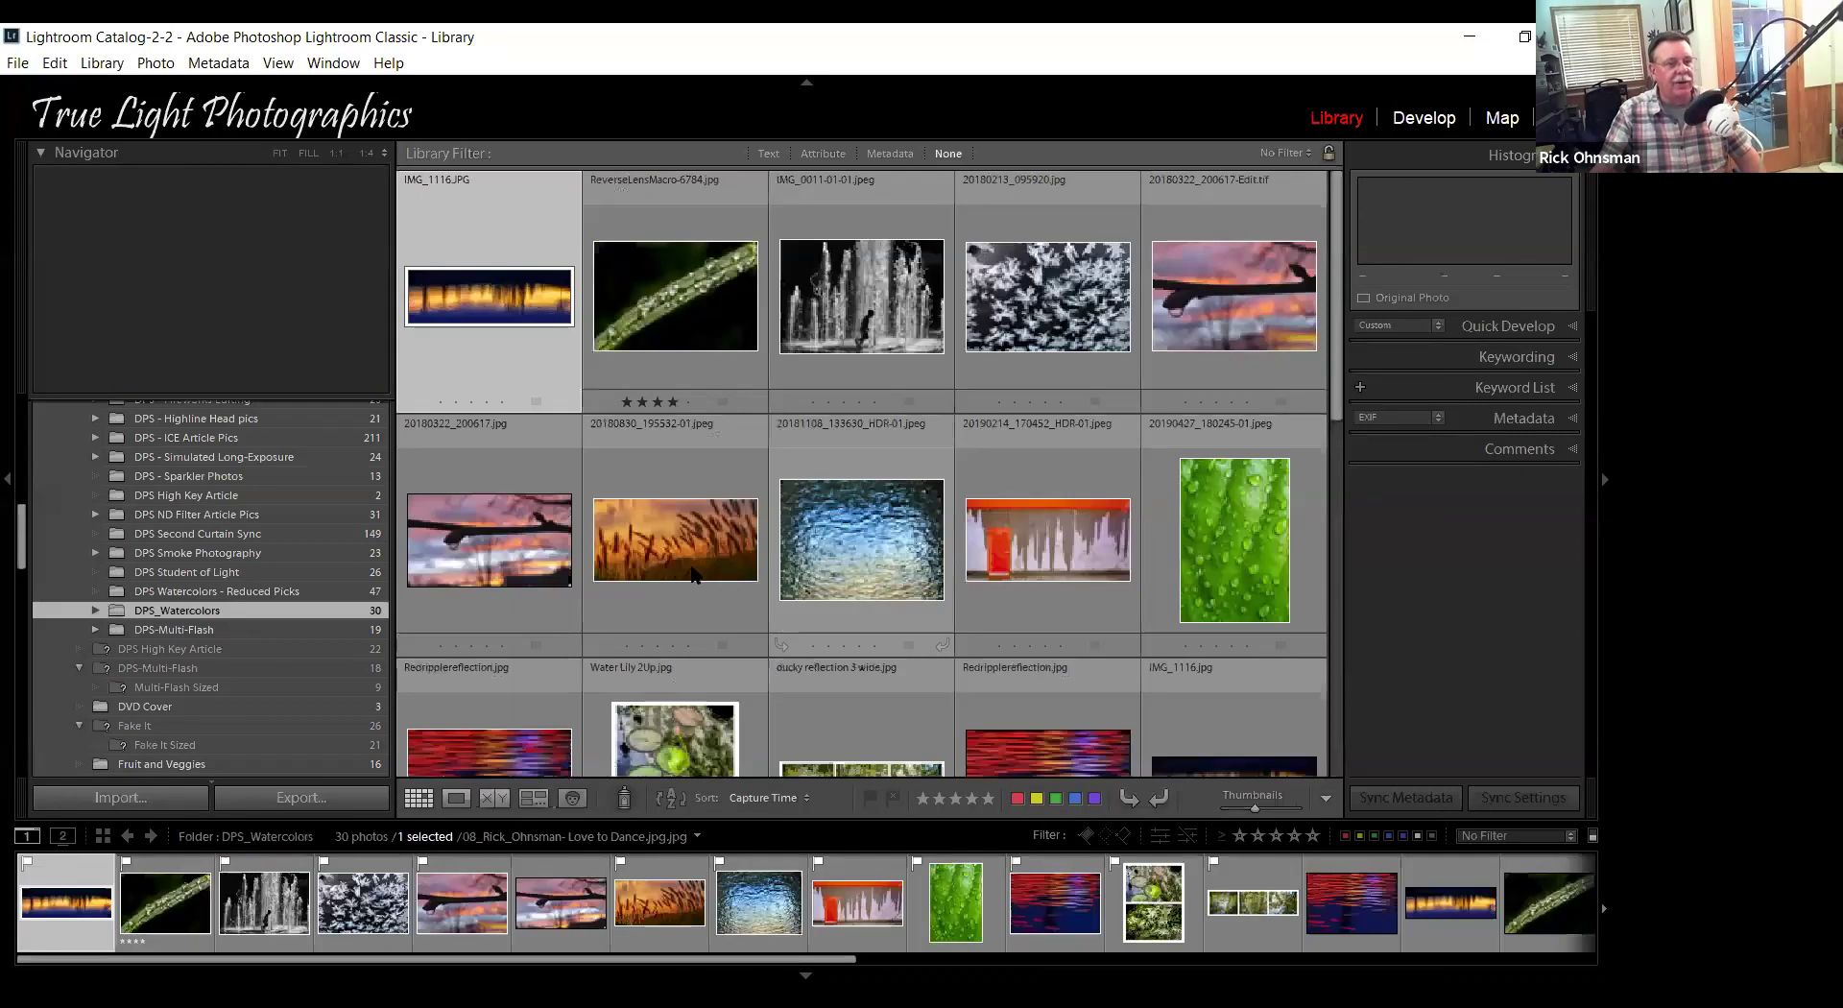
{"action": "right_click", "coordinate": [680, 545]}
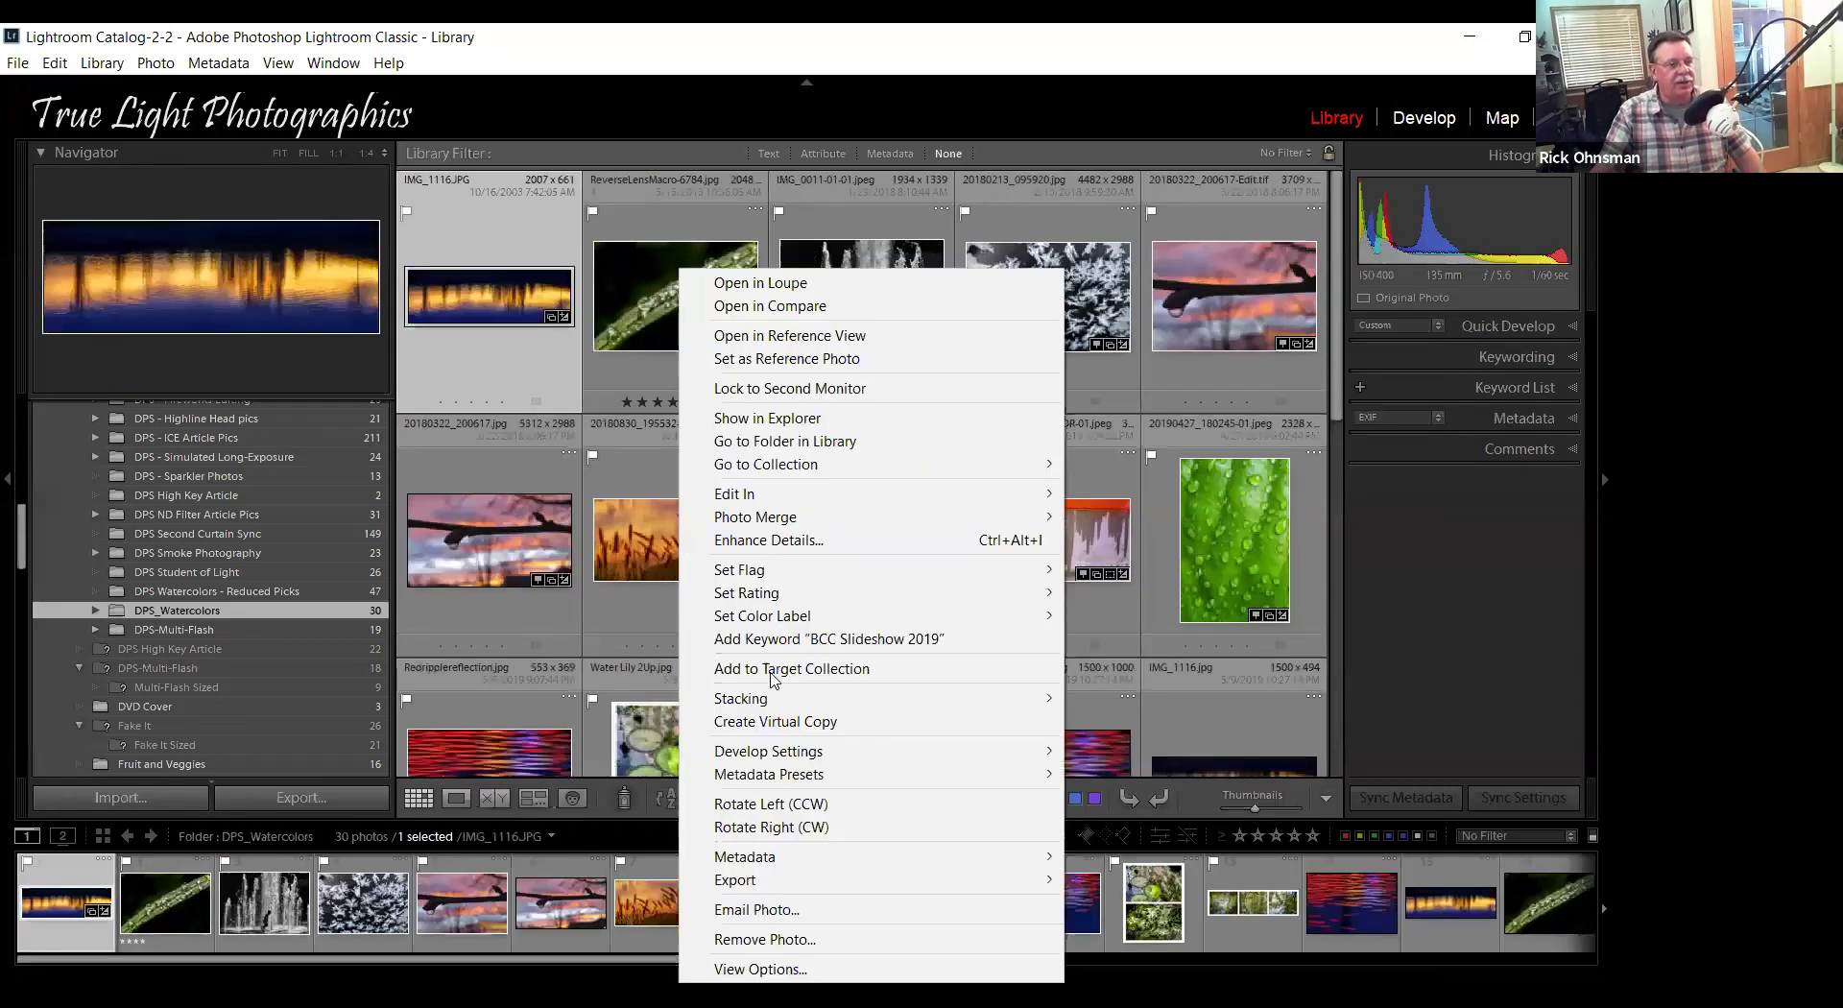
{"action": "key", "text": "b"}
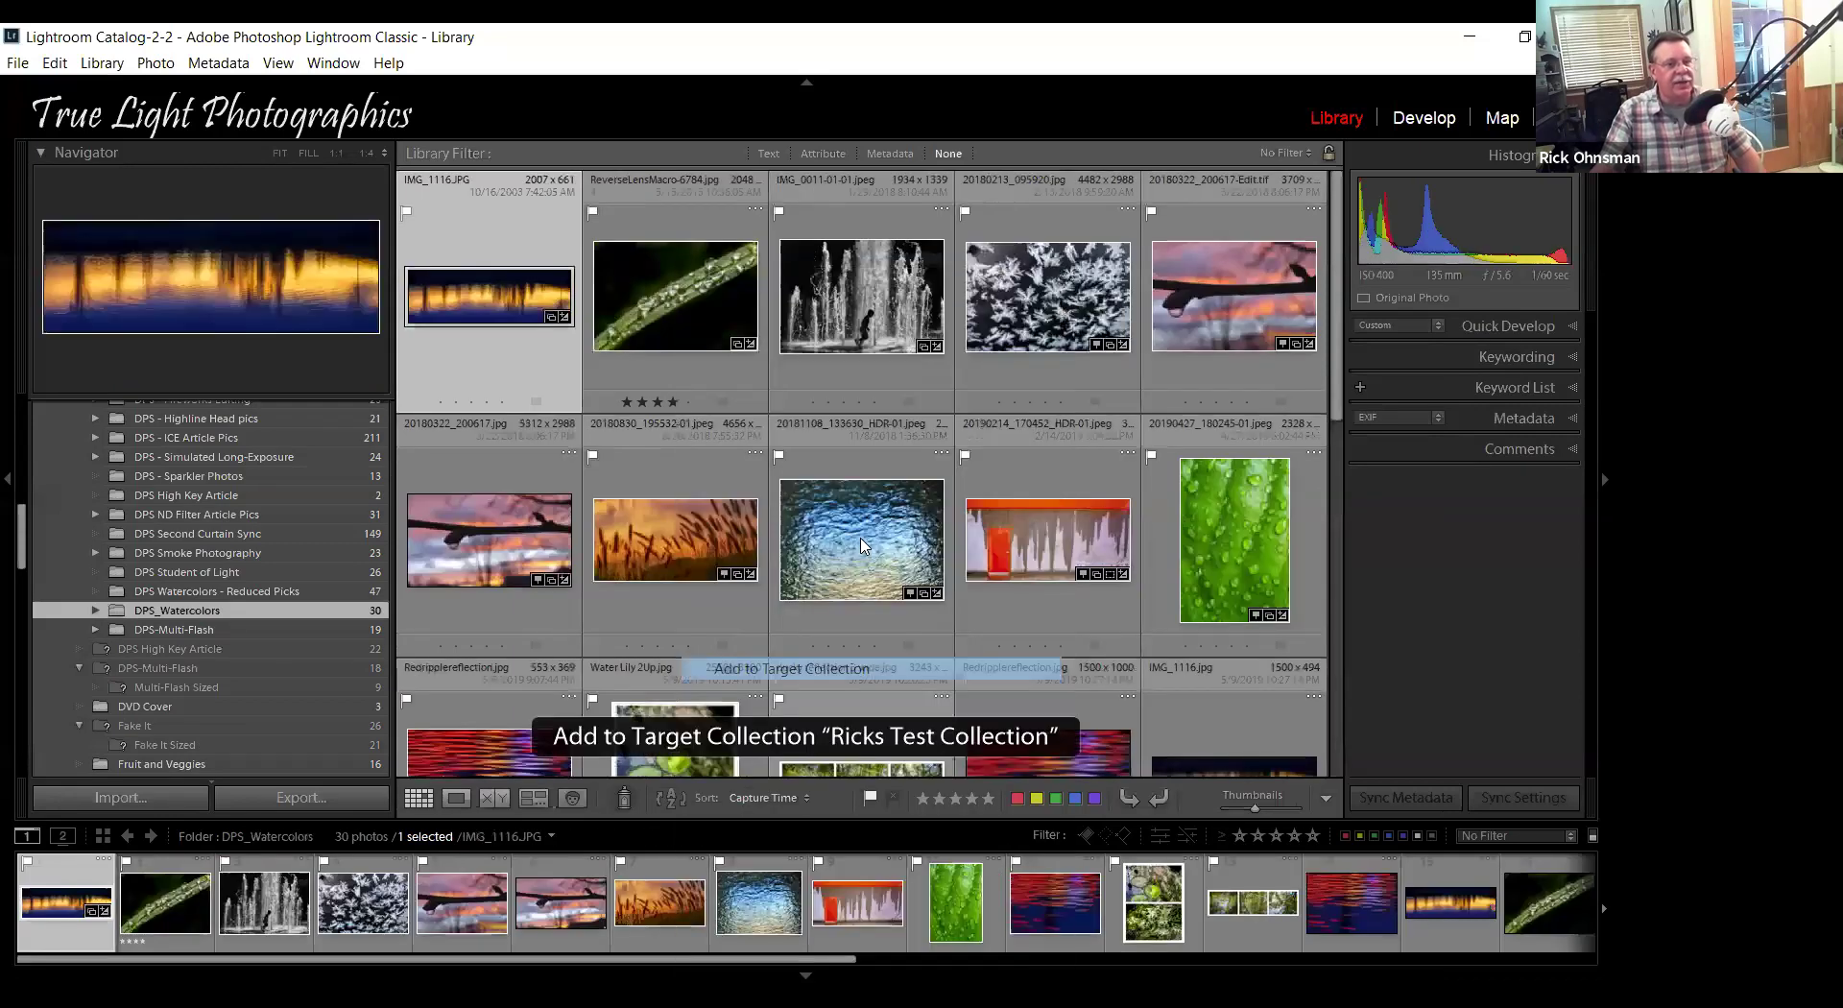
{"action": "left_click", "coordinate": [912, 615]}
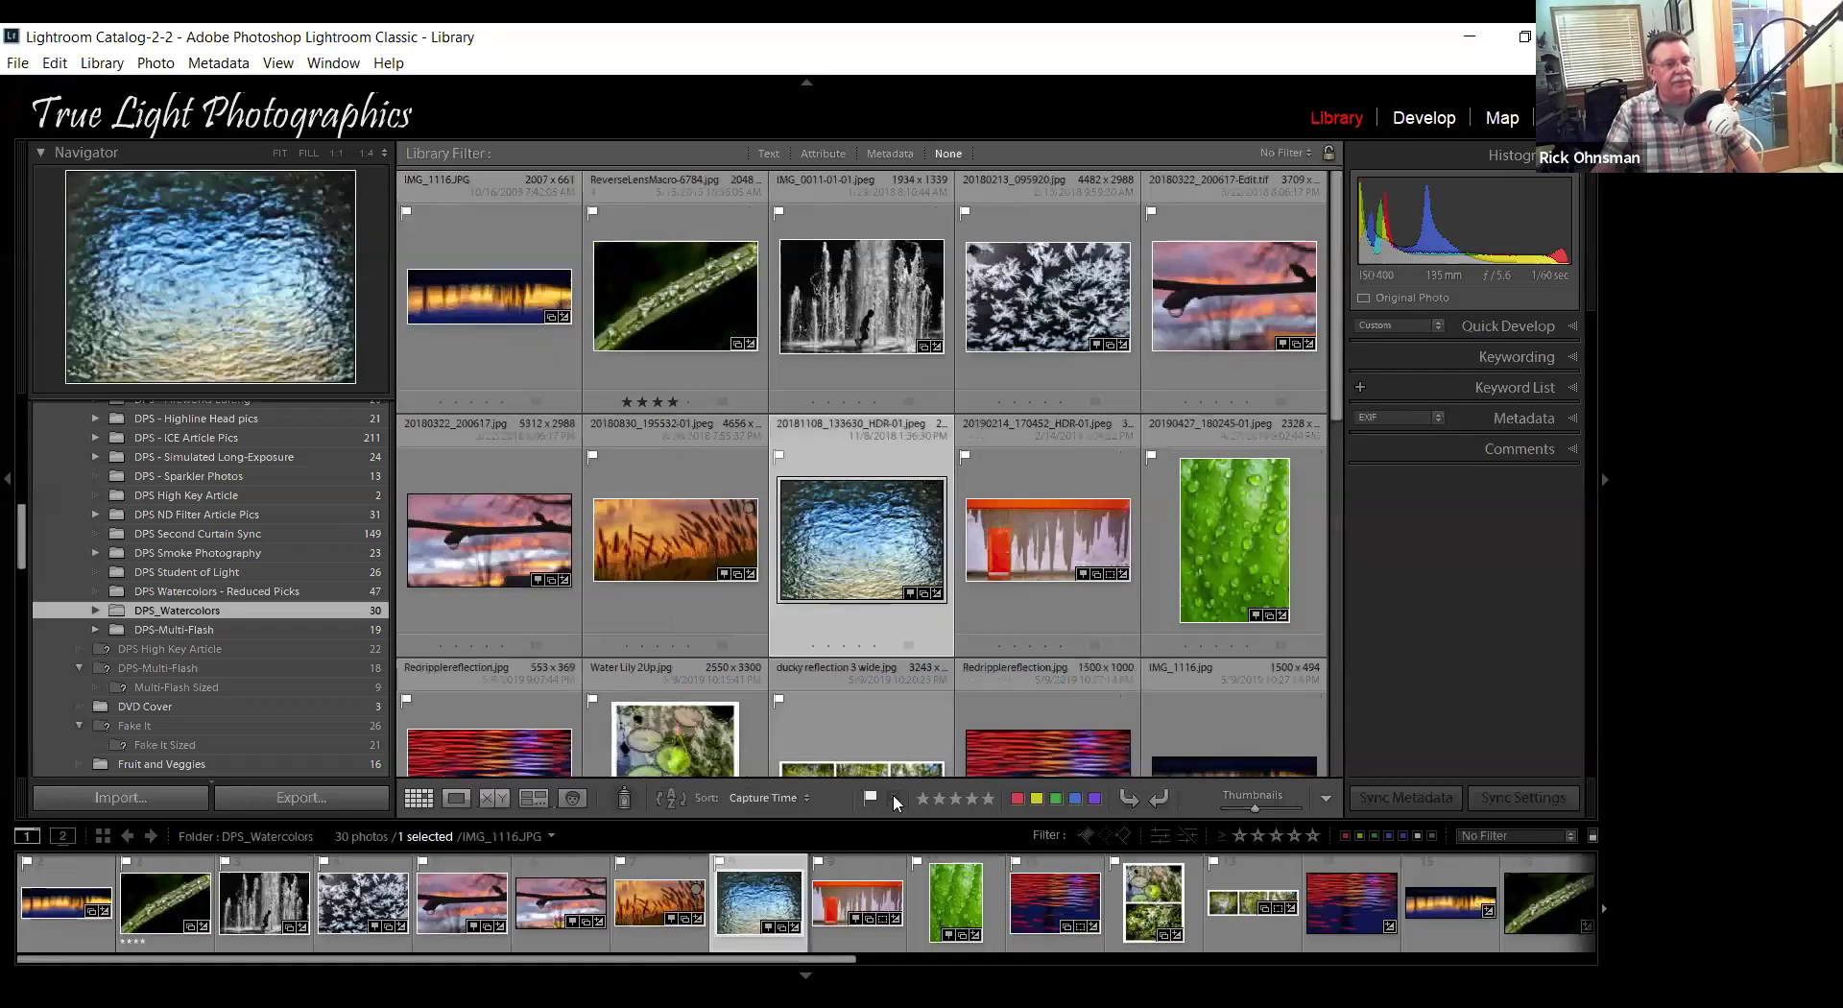
{"action": "right_click", "coordinate": [916, 675]}
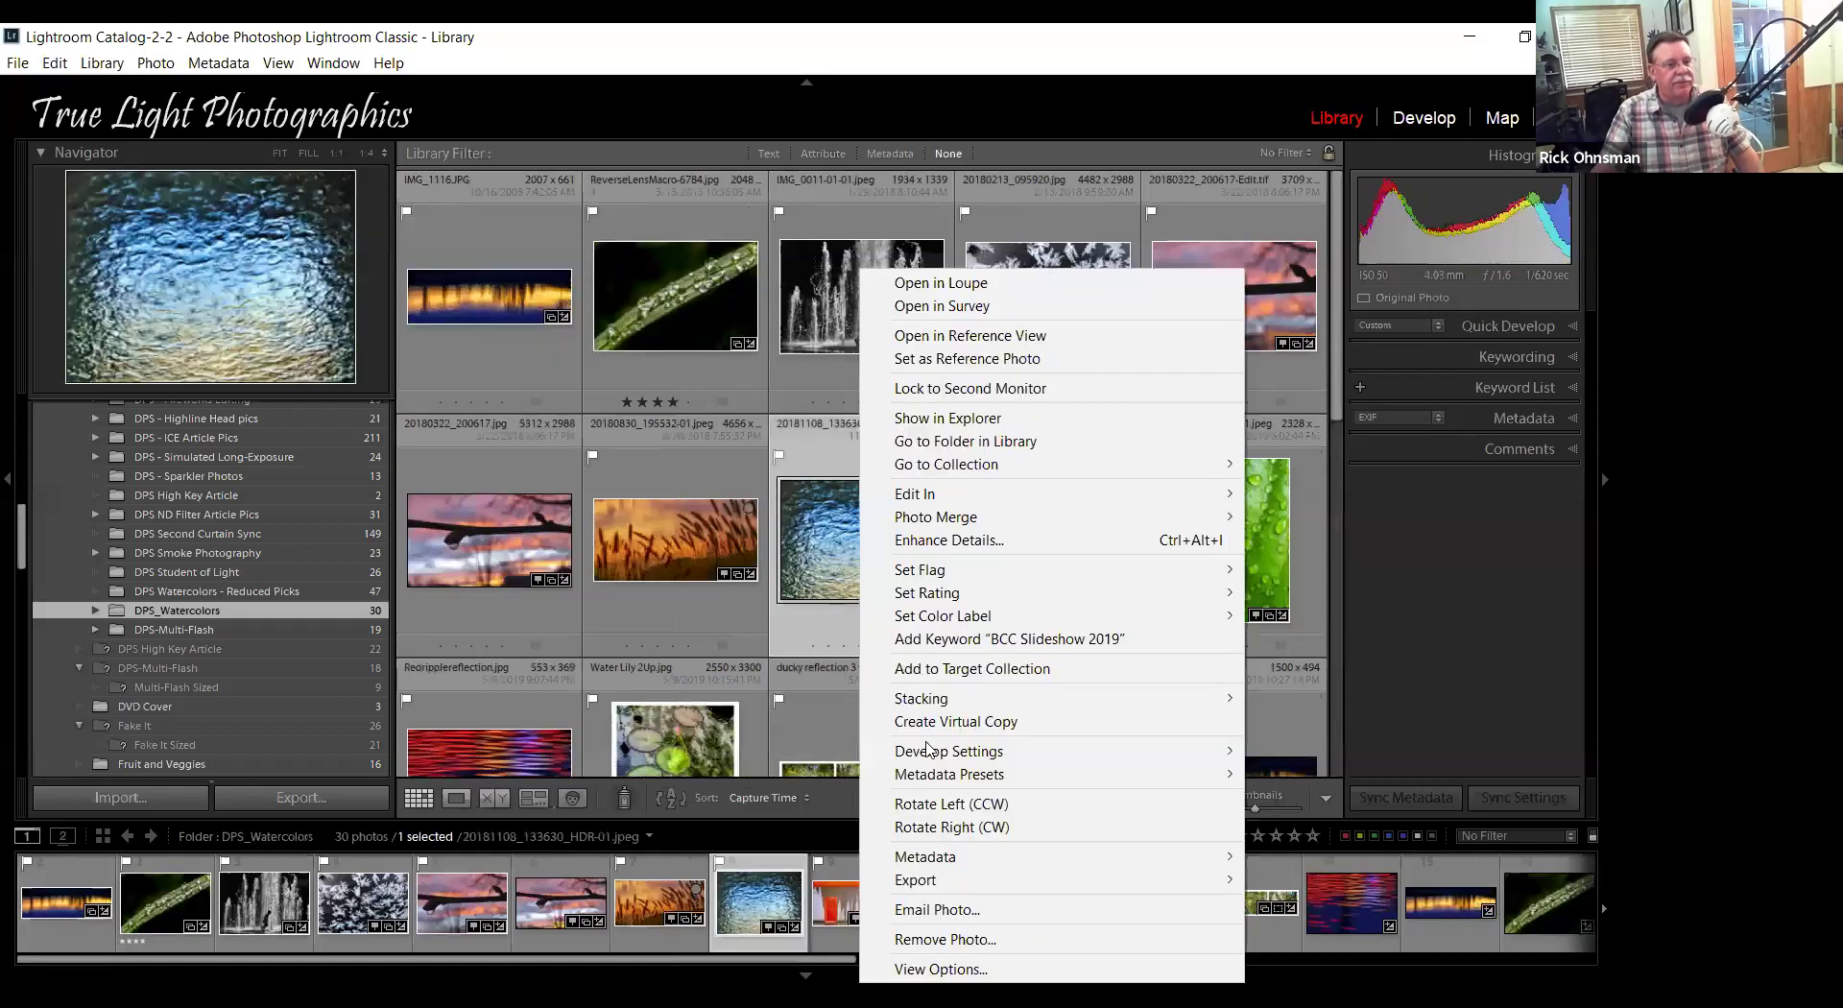
{"action": "left_click", "coordinate": [930, 672]}
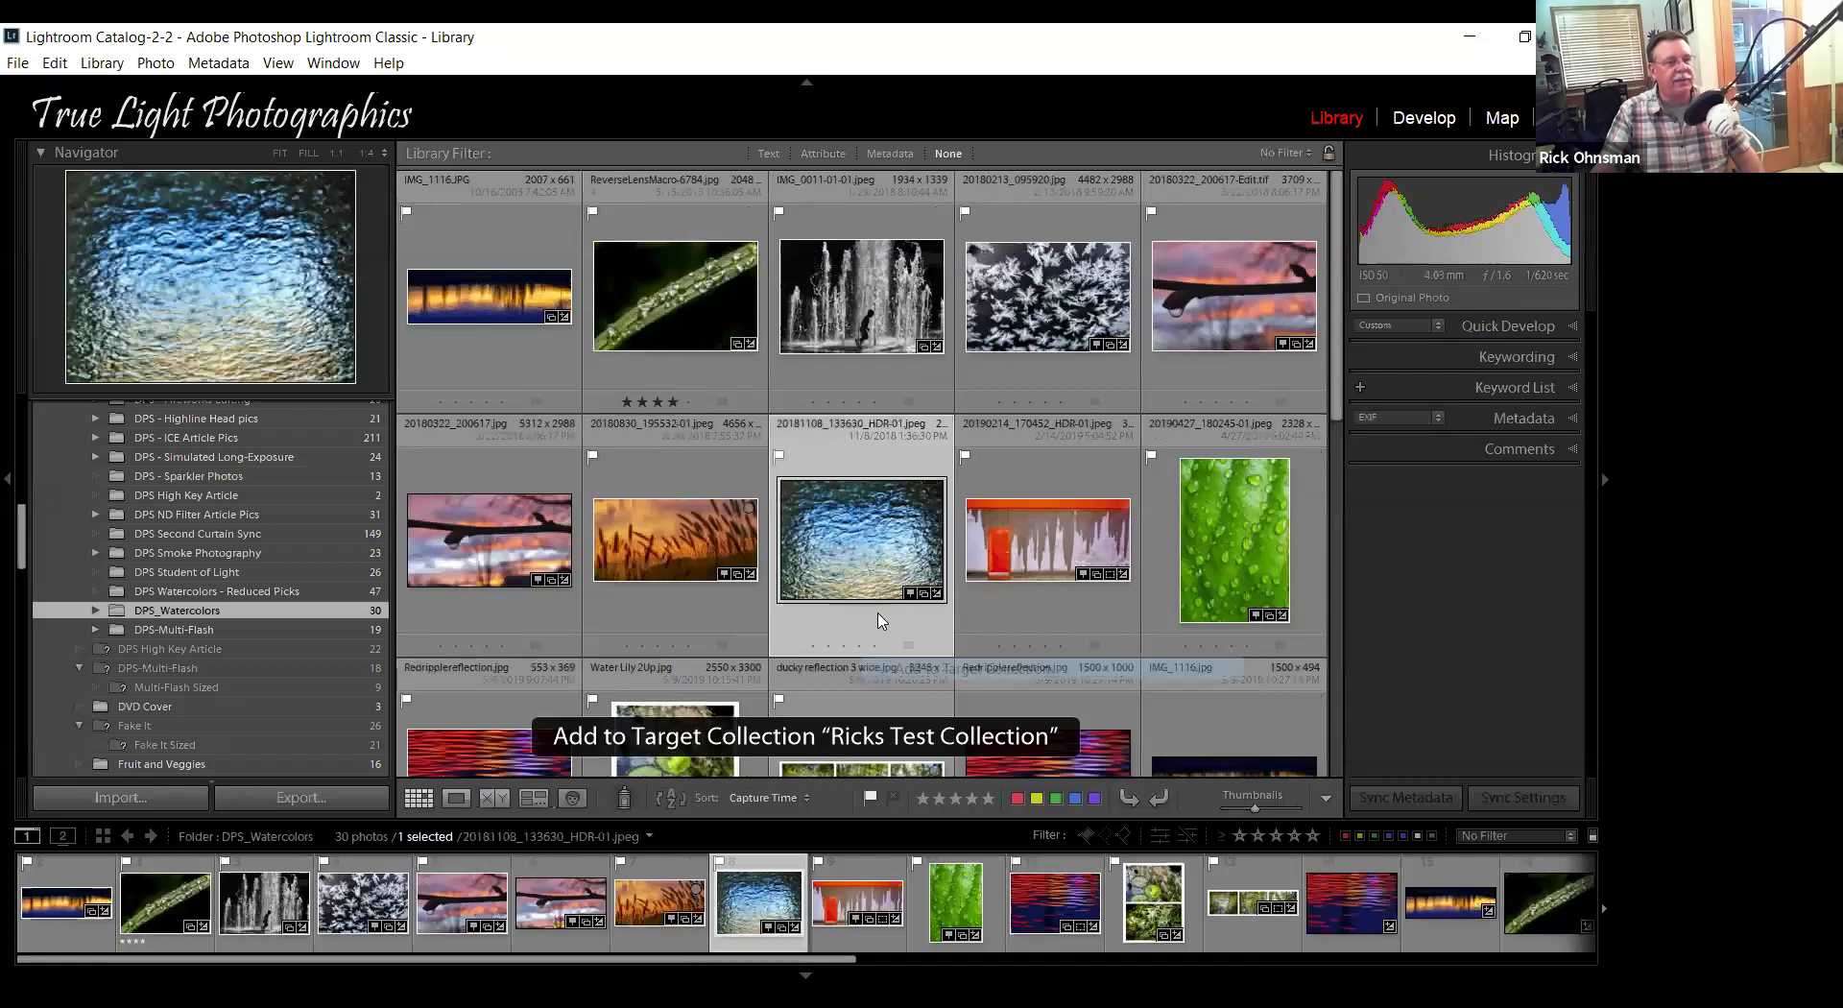
Select the five photos from ReverseLensMacro-6784.jpg through 20180830_195532-01.jpg and add them all to the target collection.
{"action": "scroll", "coordinate": [482, 463], "scroll_direction": "down", "scroll_amount": 3}
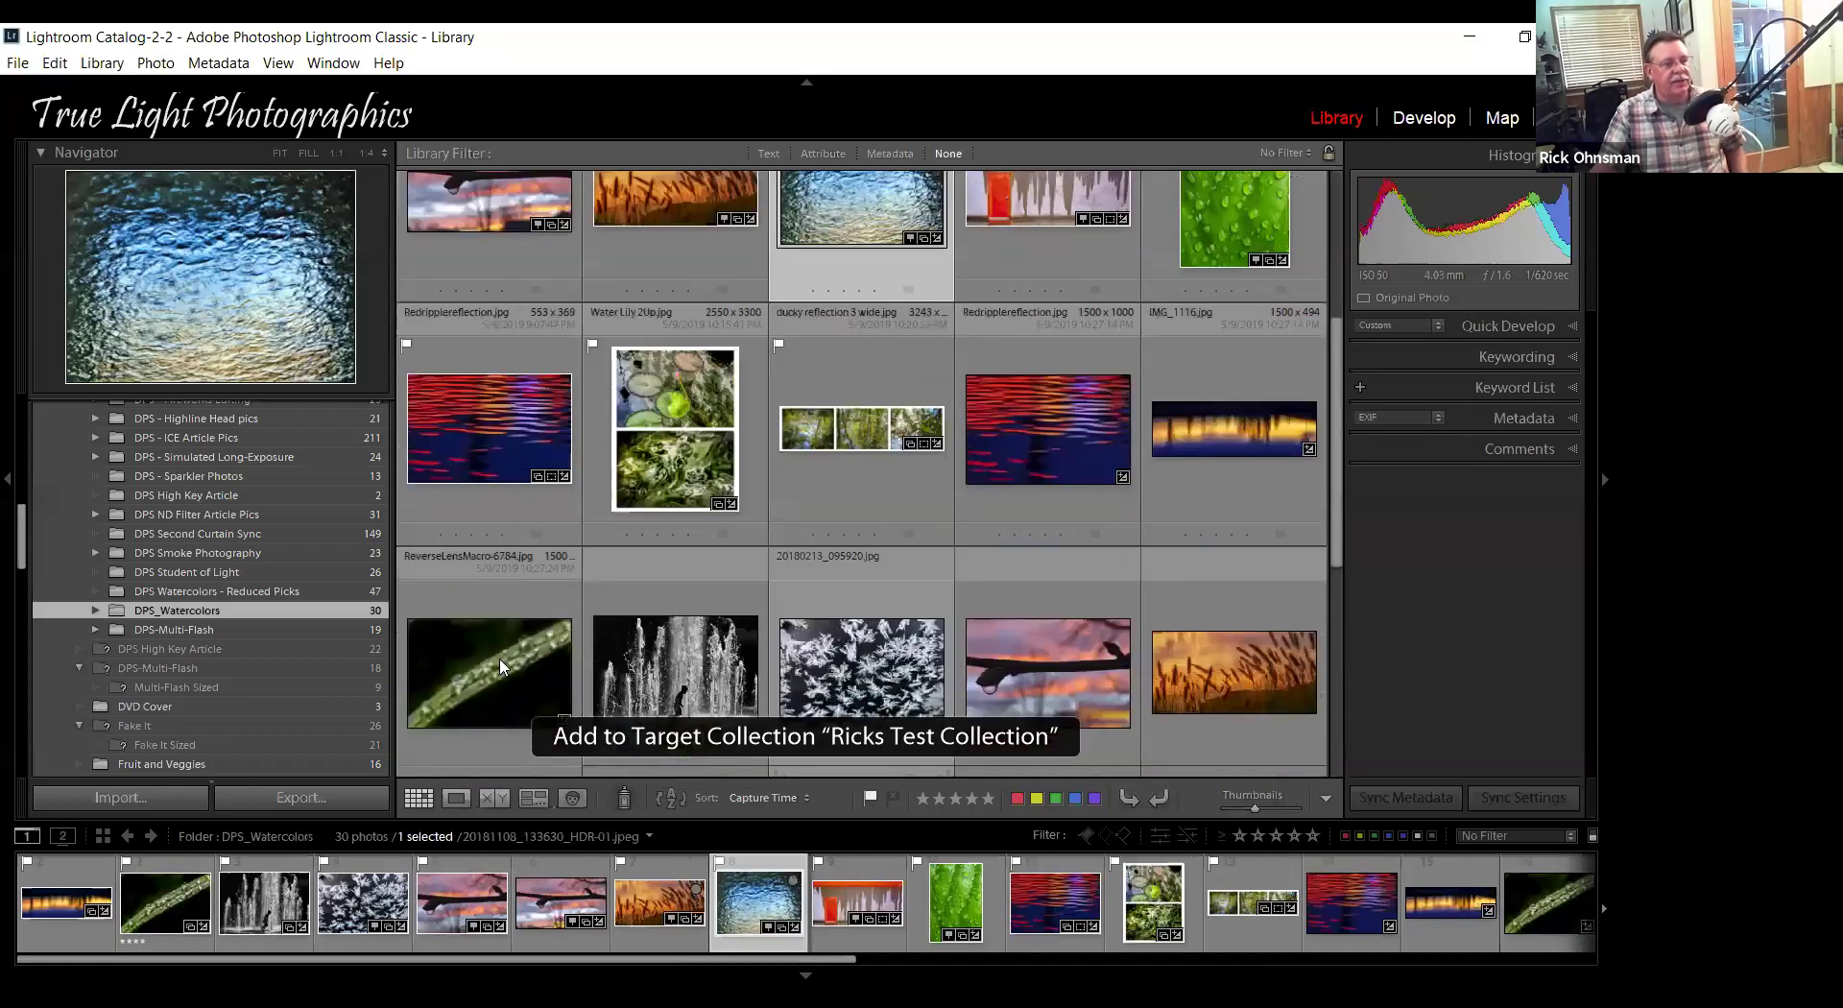
{"action": "left_click", "coordinate": [500, 666]}
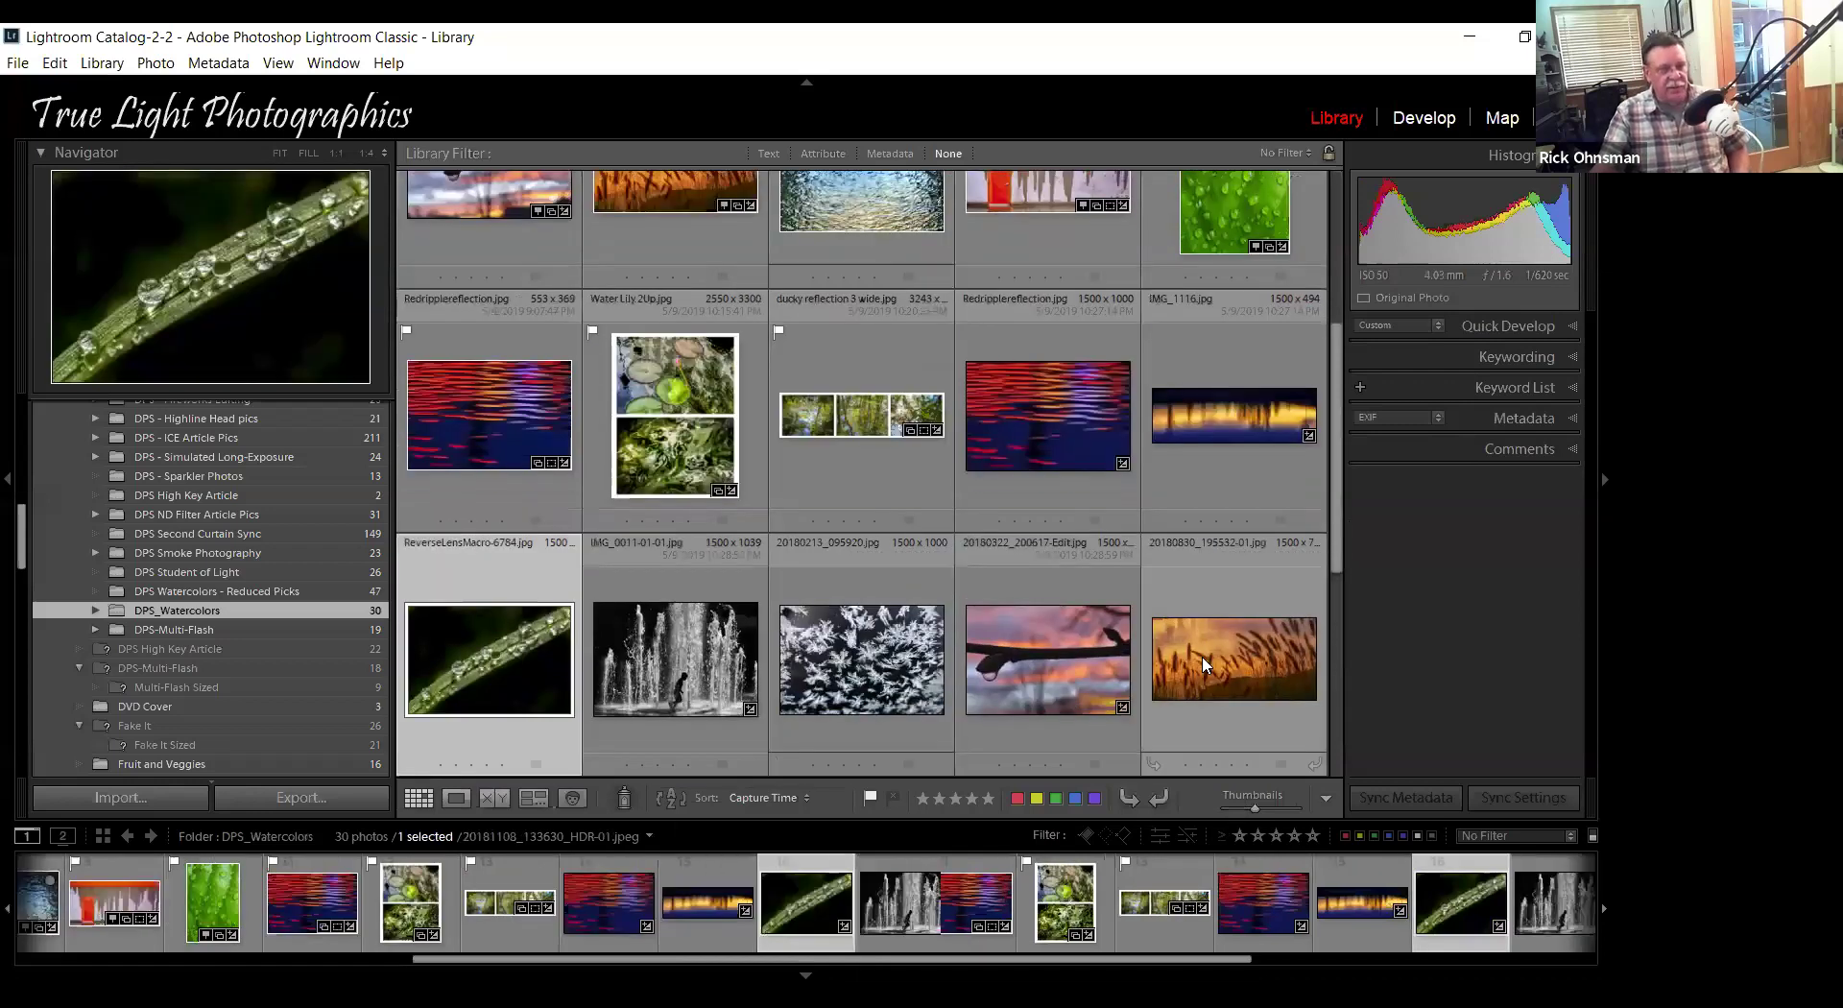
{"action": "left_click", "coordinate": [1202, 665], "text": "shift"}
{"action": "right_click", "coordinate": [1202, 664]}
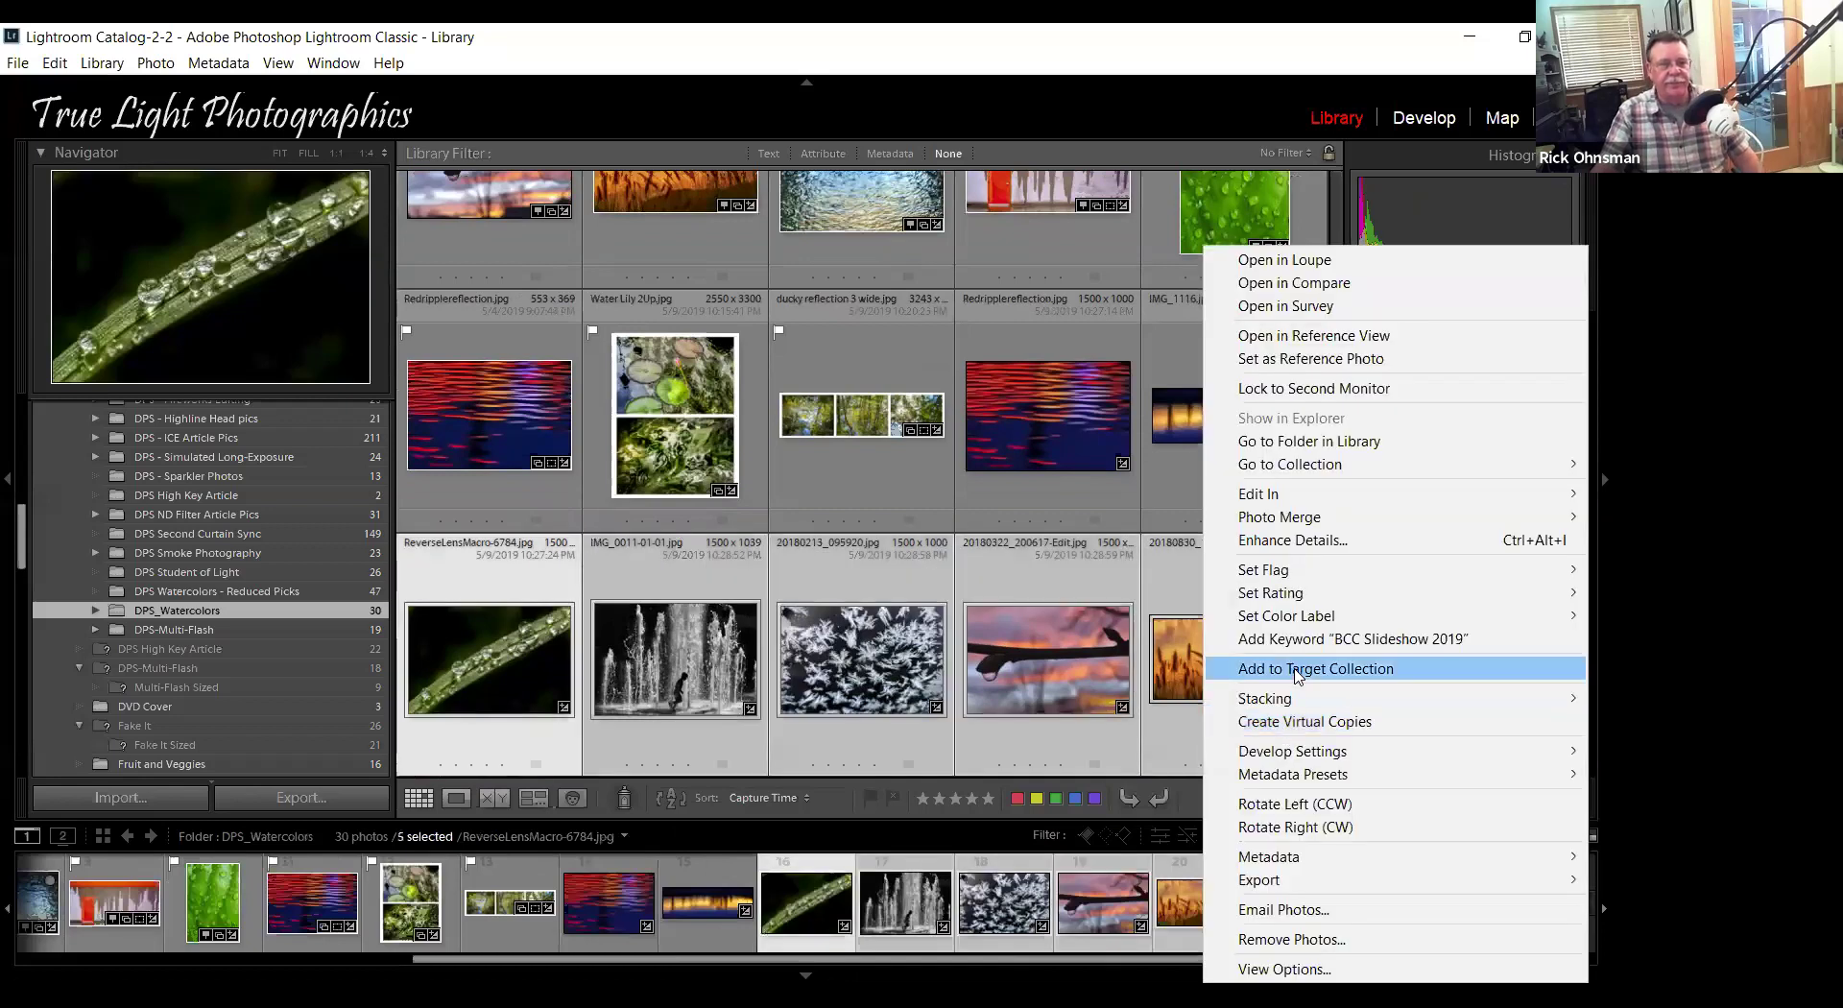
{"action": "key", "text": "Return"}
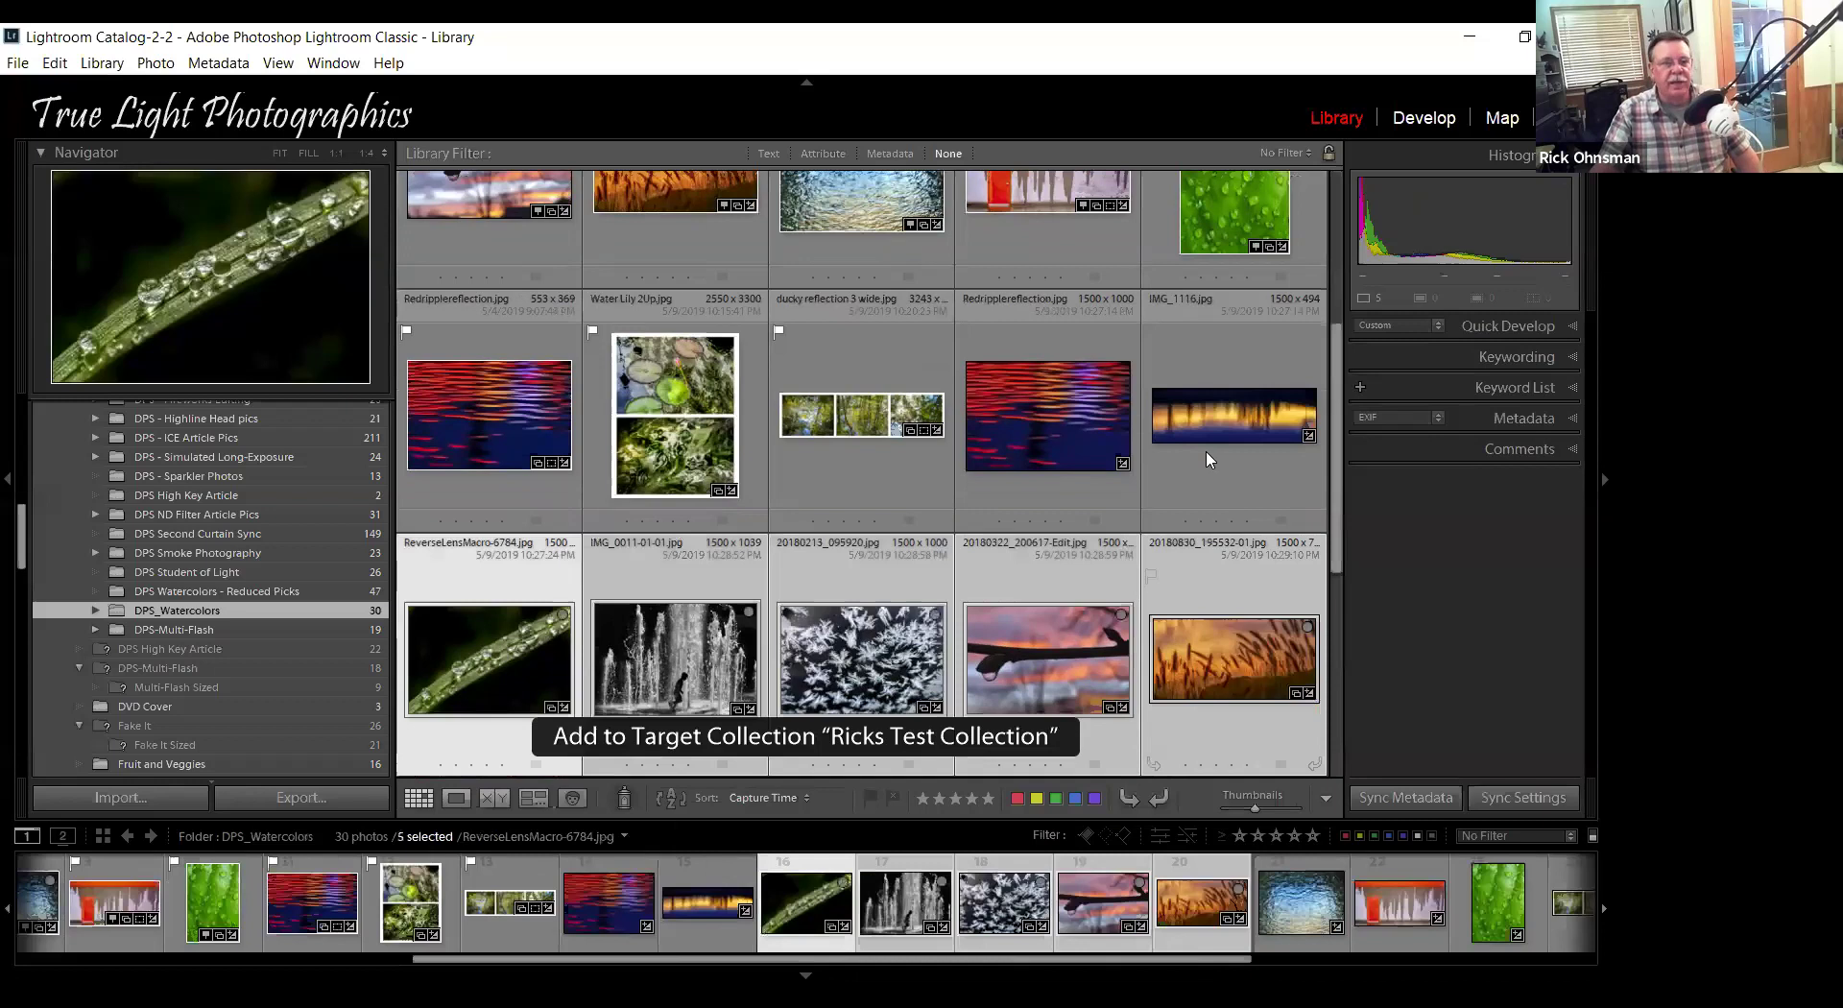
Activate the Painter tool and set it to paint Target Collection.
{"action": "scroll", "coordinate": [1207, 460], "scroll_direction": "down", "scroll_amount": 2}
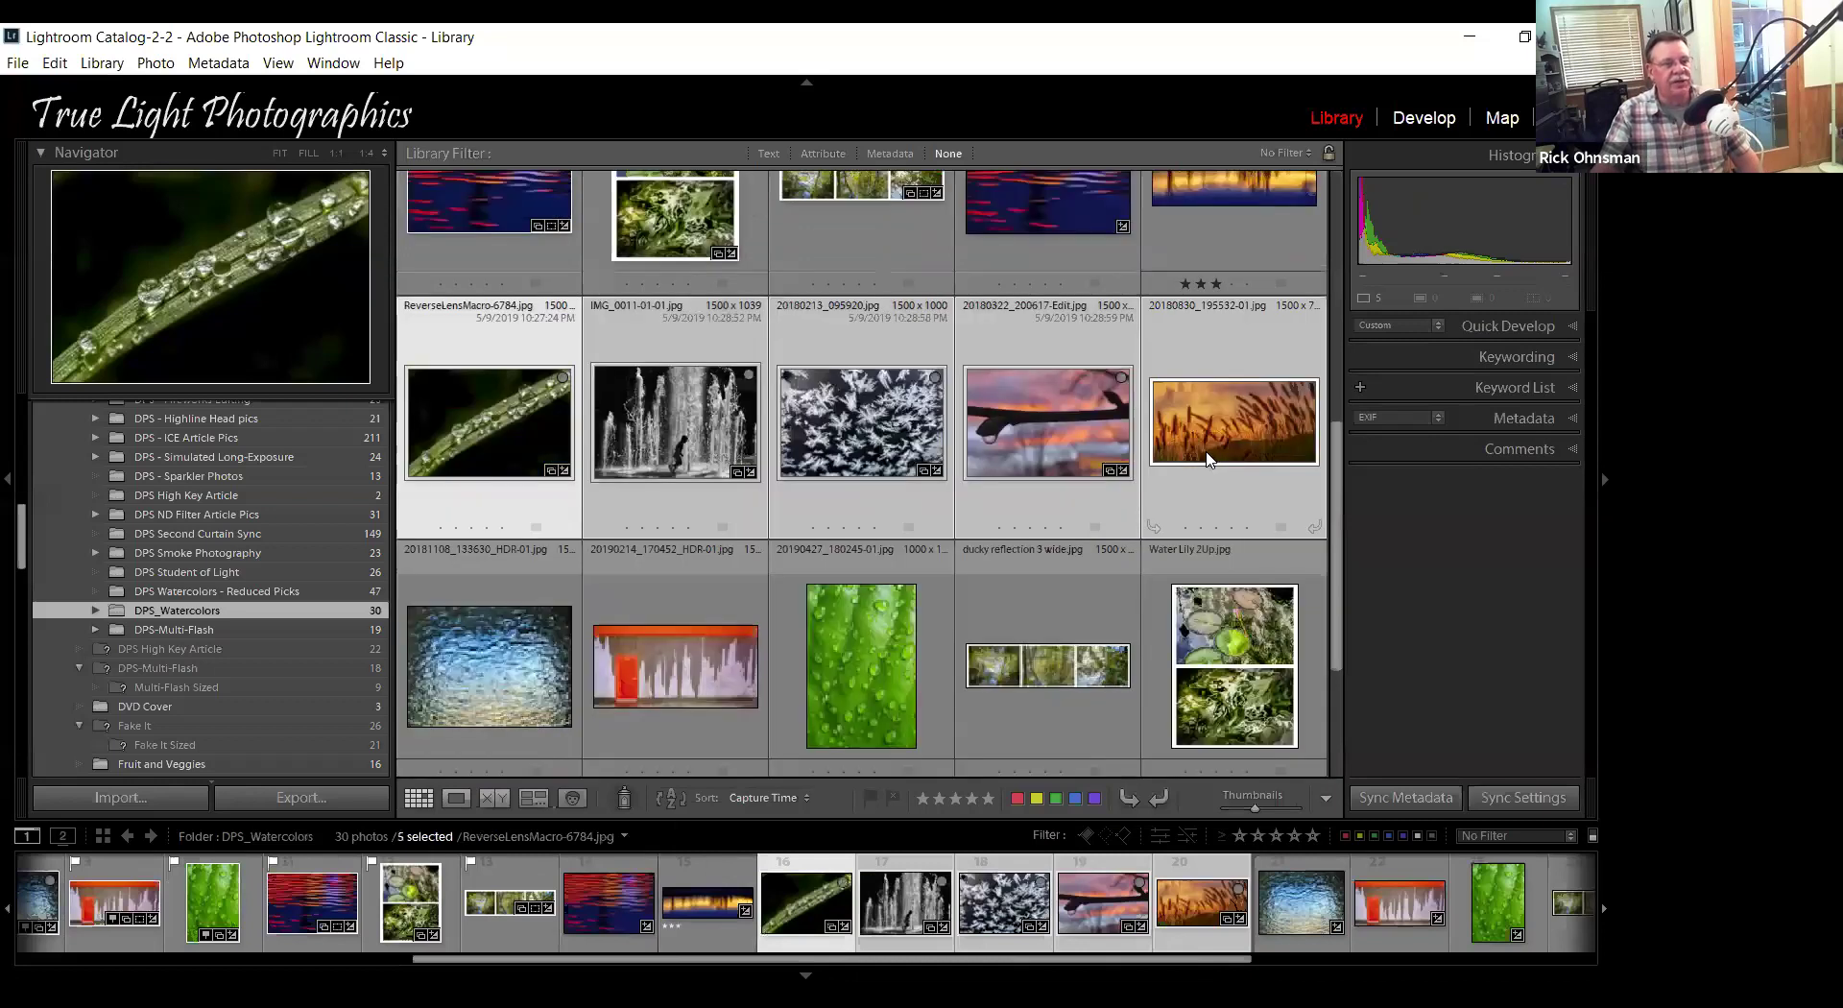
{"action": "scroll", "coordinate": [1208, 460], "scroll_direction": "down", "scroll_amount": 2}
{"action": "scroll", "coordinate": [1207, 459], "scroll_direction": "up", "scroll_amount": 3}
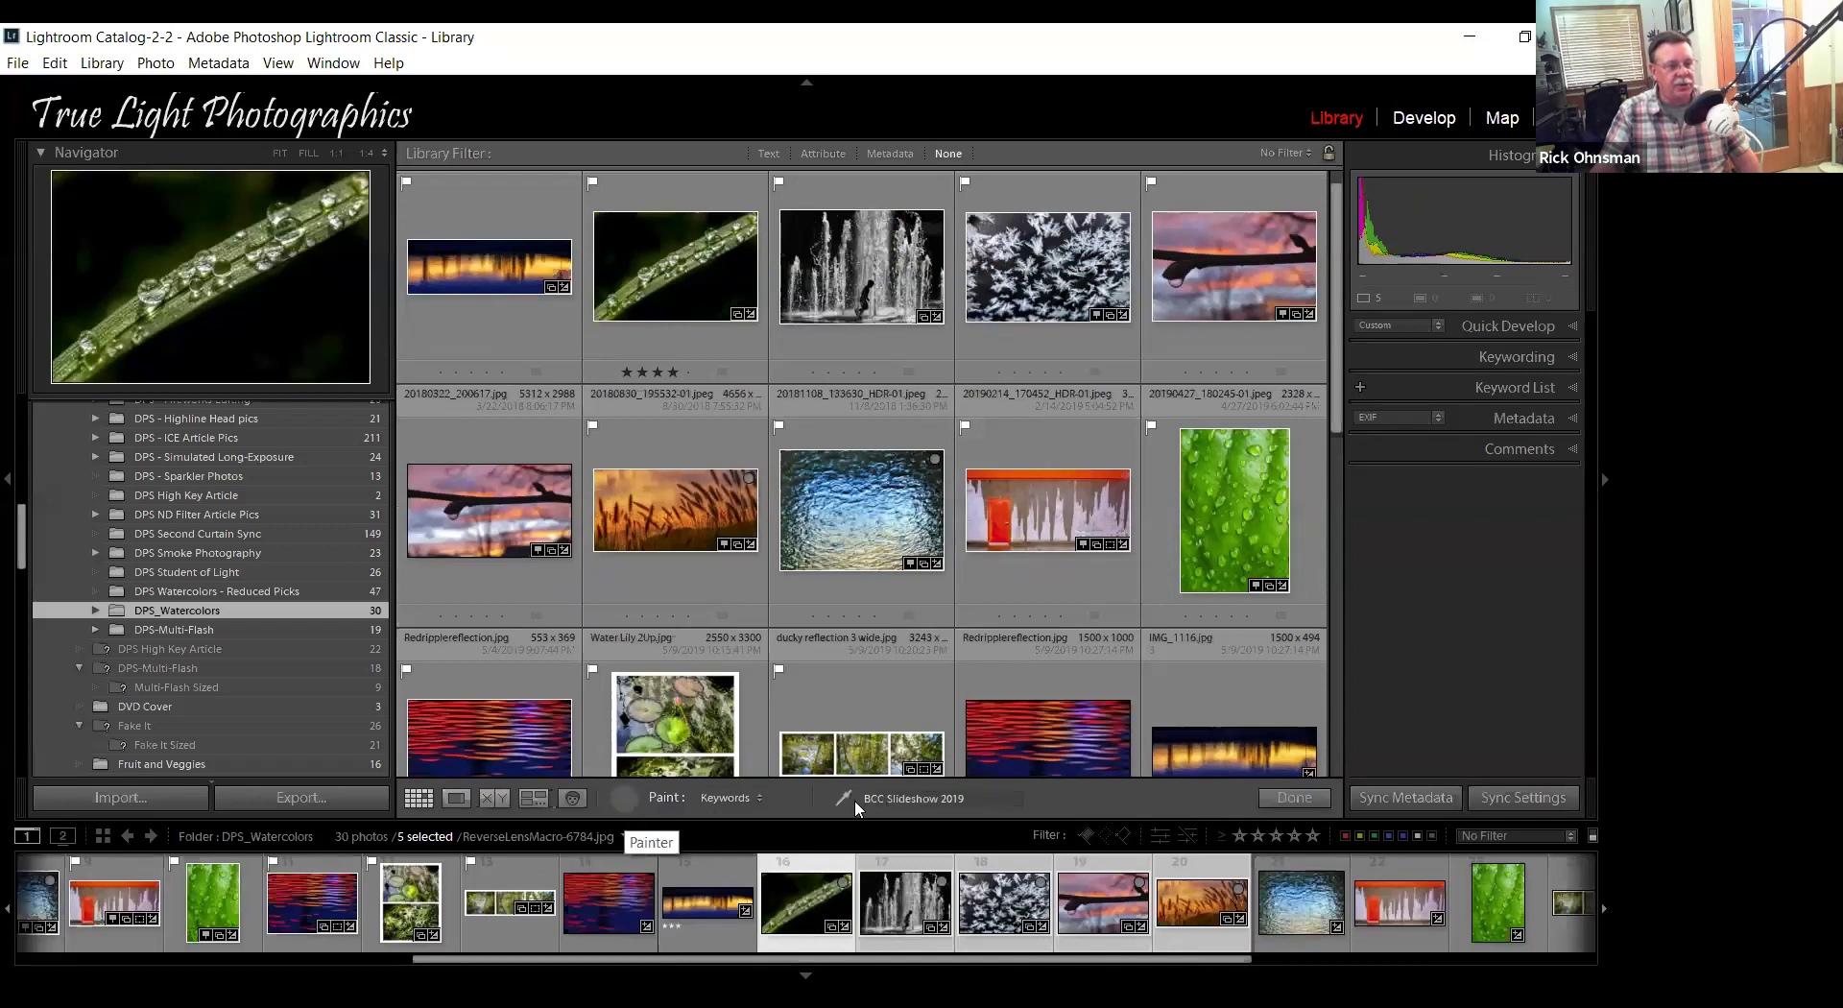
{"action": "left_click", "coordinate": [760, 800]}
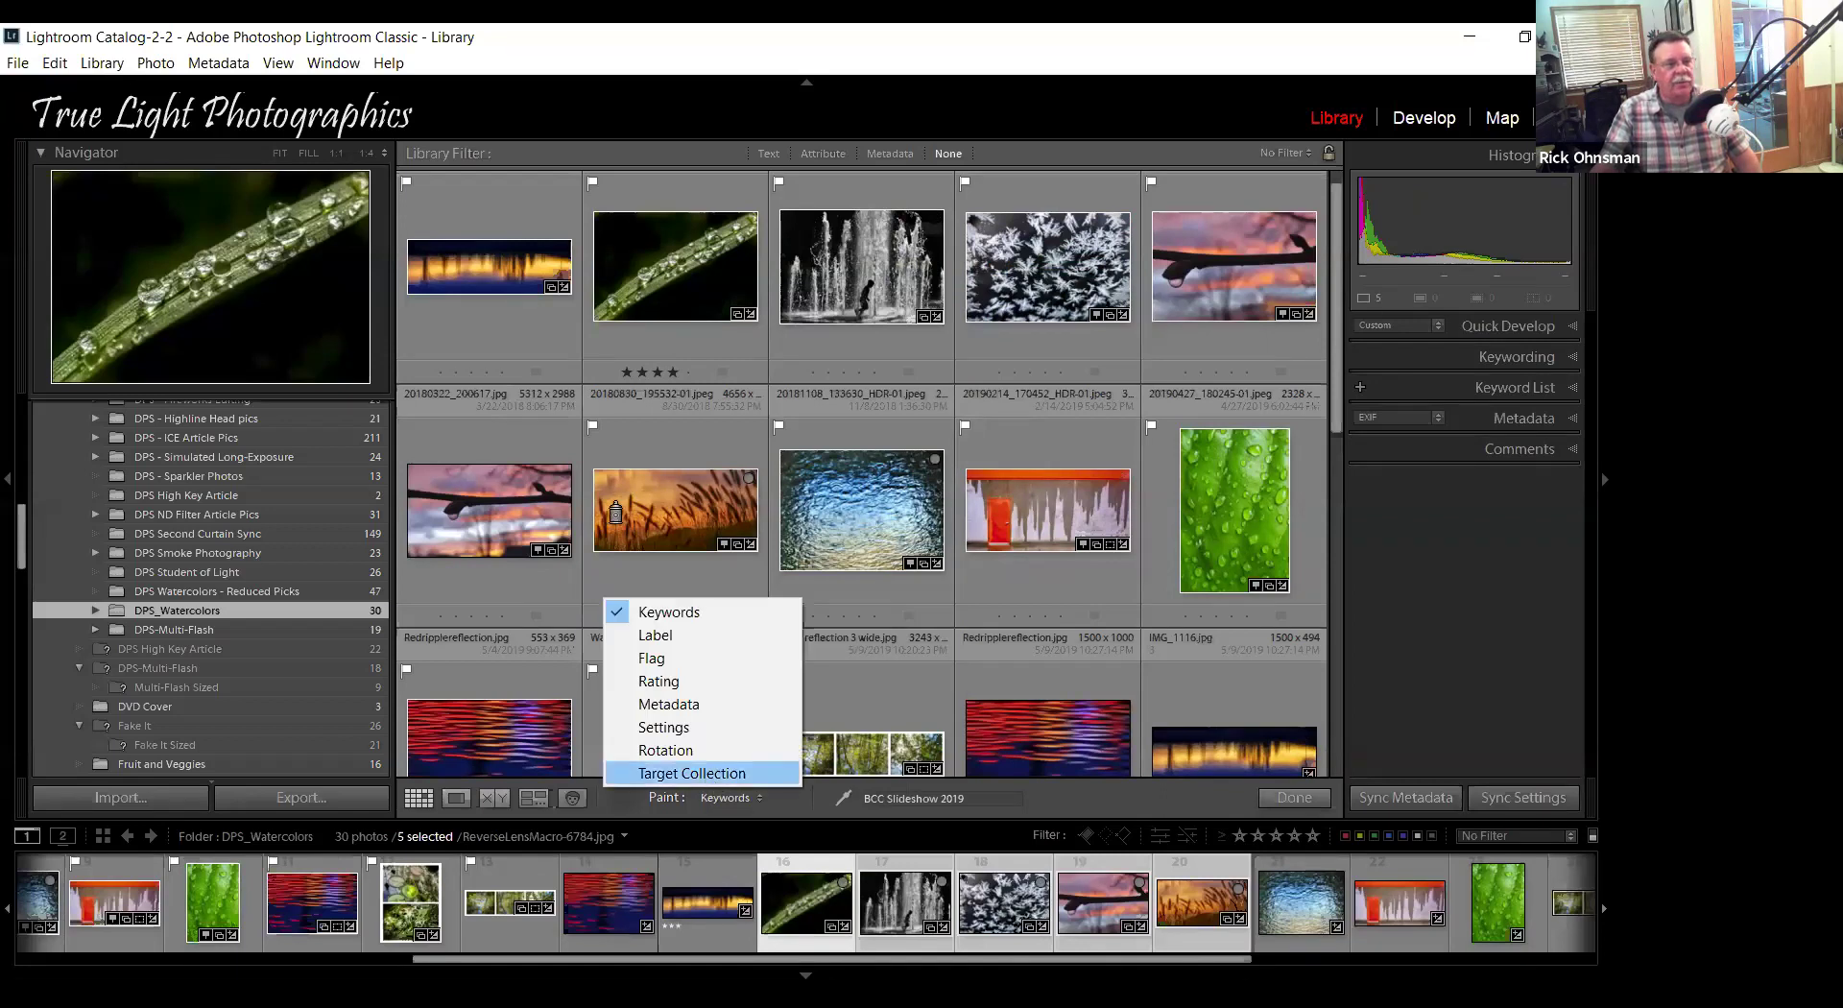
{"action": "left_click", "coordinate": [707, 773]}
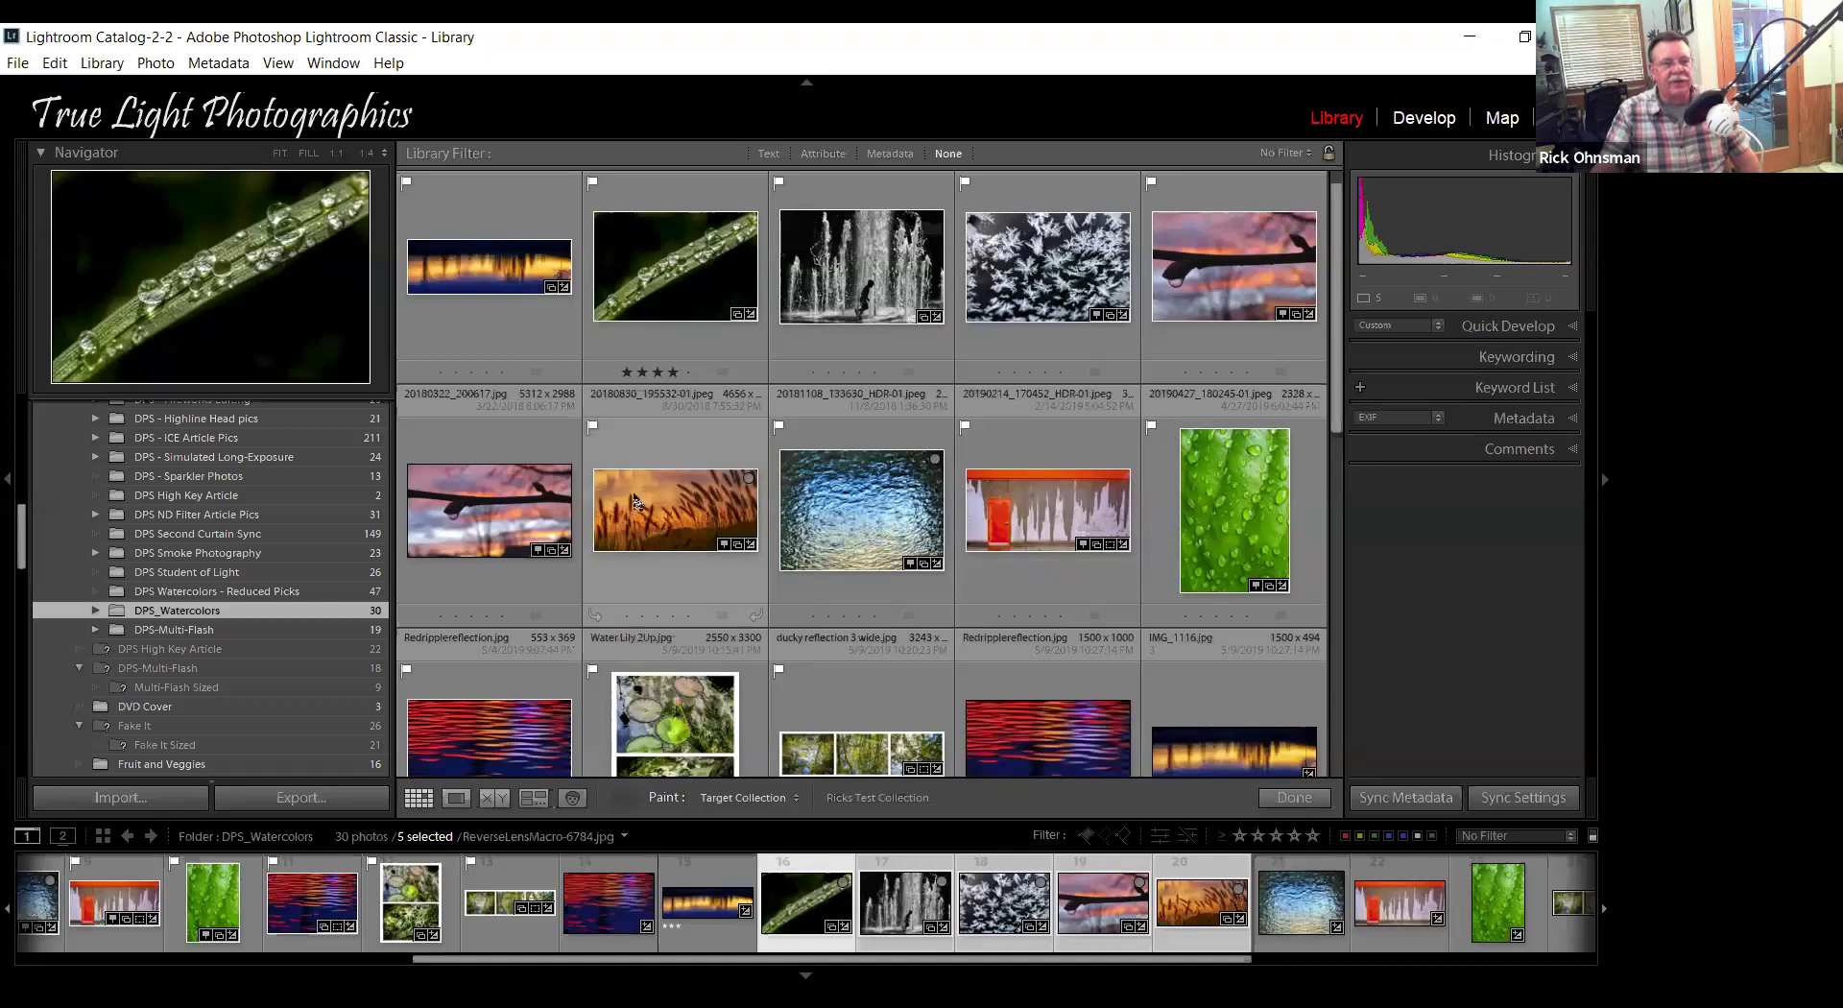
Paint the red ripple, water lily, three-panel duck reflection, sunset branch, orange-red icicle and green leaf photos into the target collection.
{"action": "scroll", "coordinate": [633, 498], "scroll_direction": "down", "scroll_amount": 1}
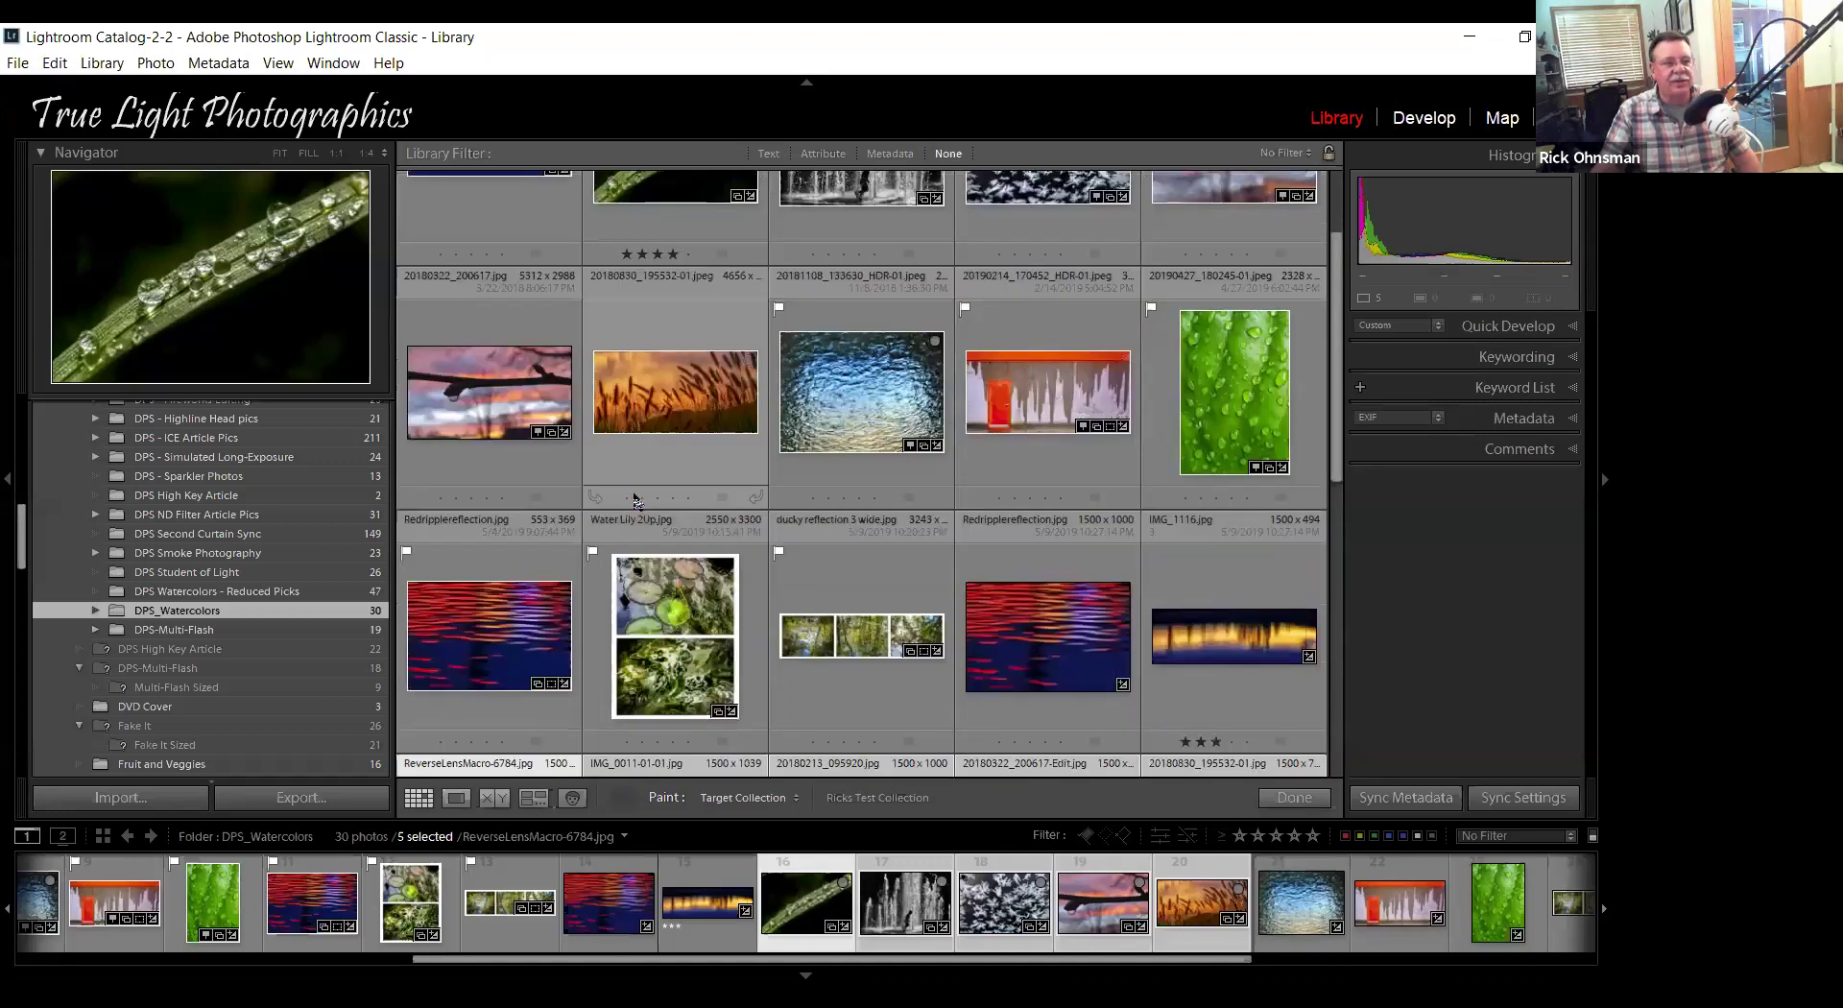
{"action": "left_click_drag", "start_coordinate": [496, 622], "coordinate": [775, 670]}
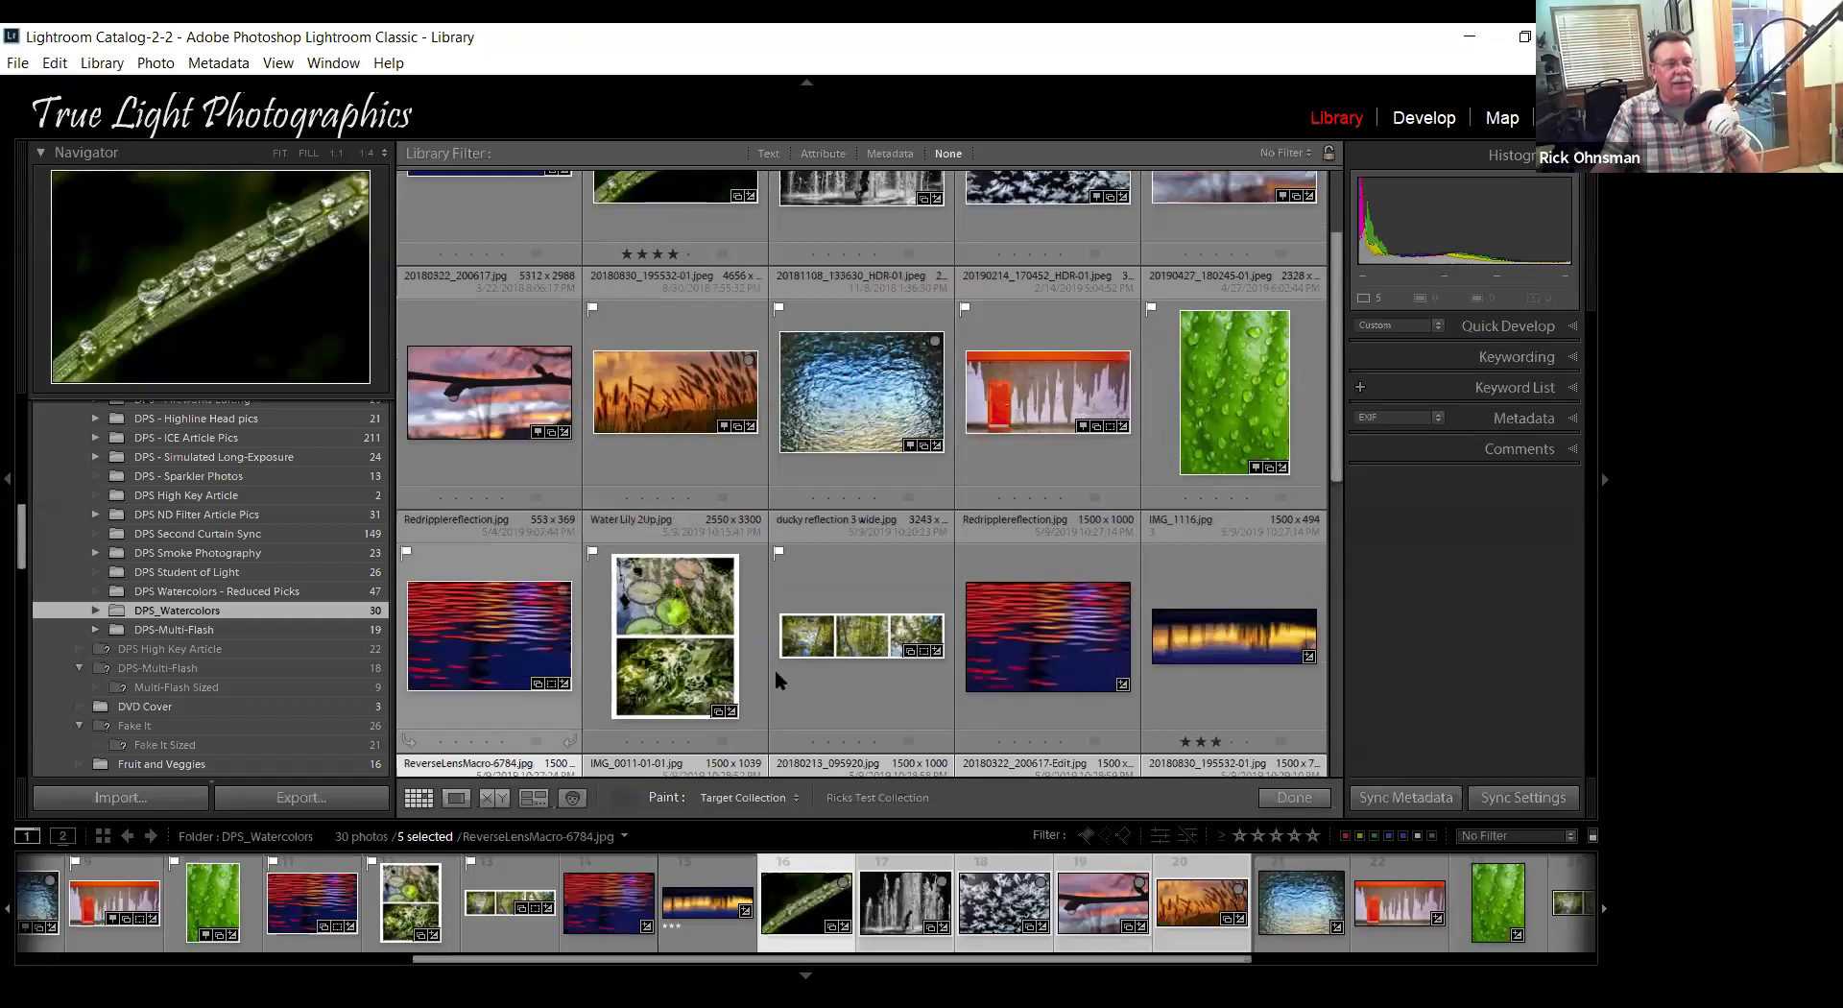
{"action": "left_click", "coordinate": [811, 655]}
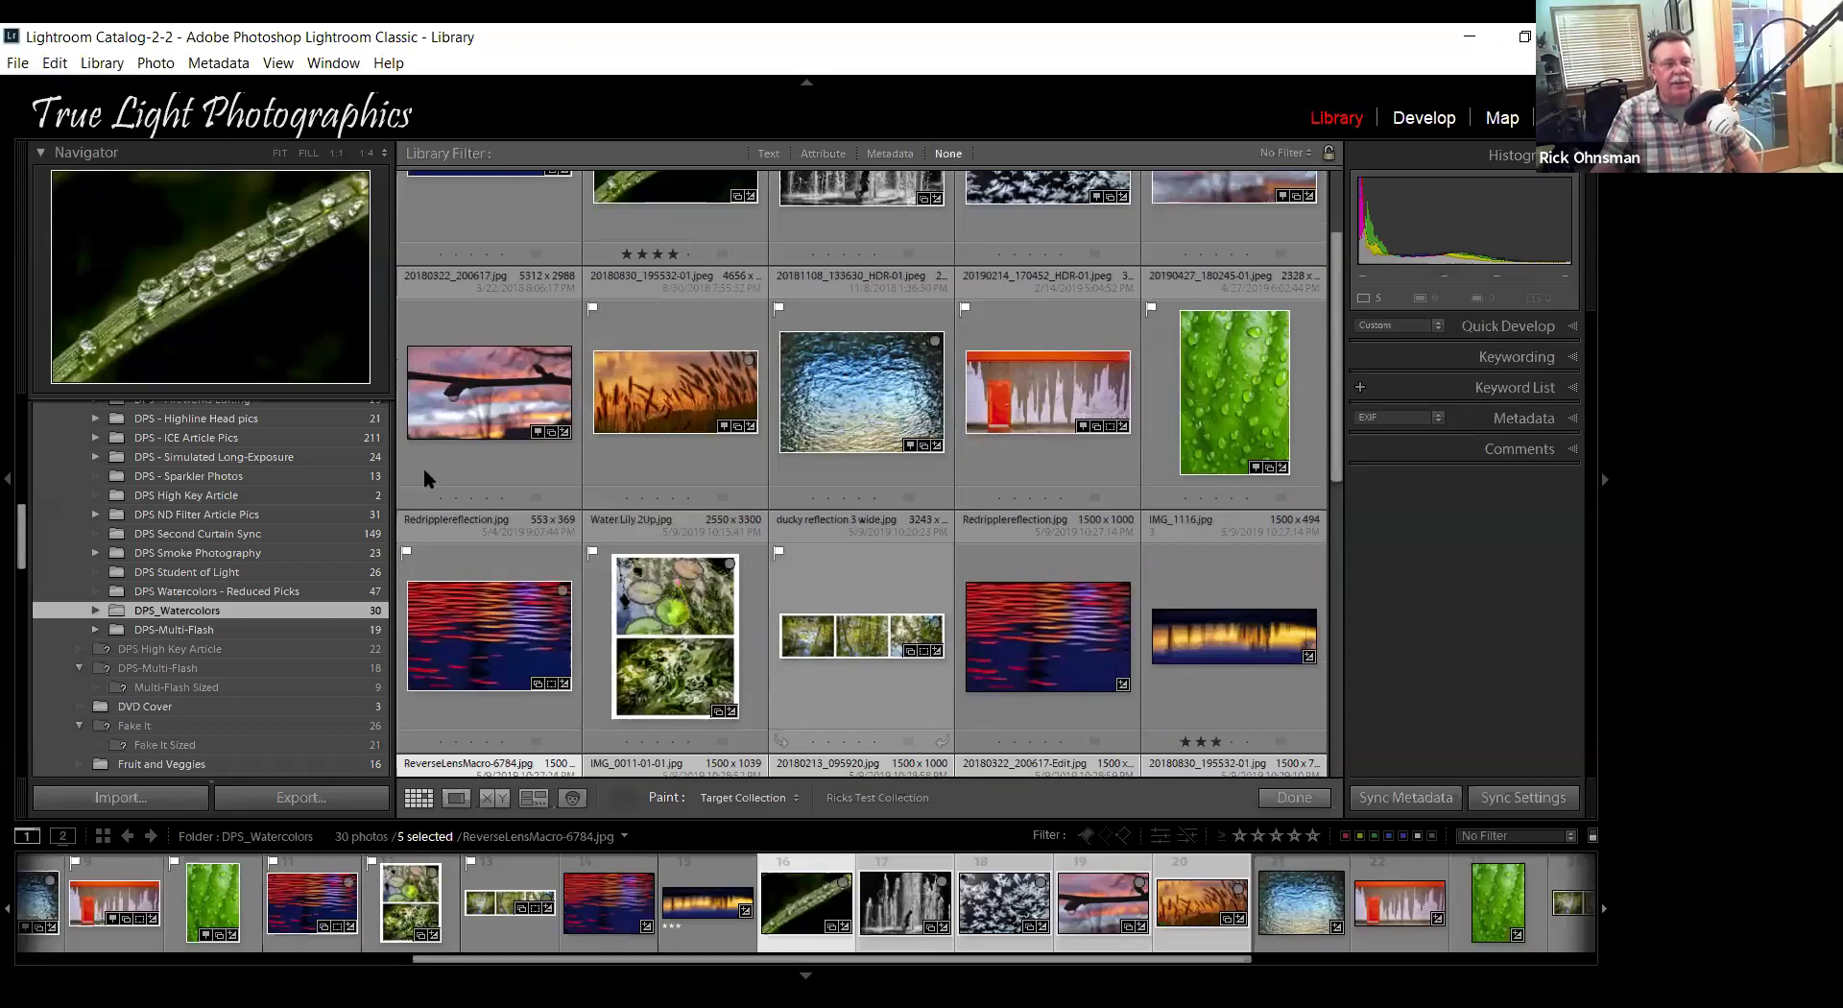
{"action": "left_click", "coordinate": [430, 402]}
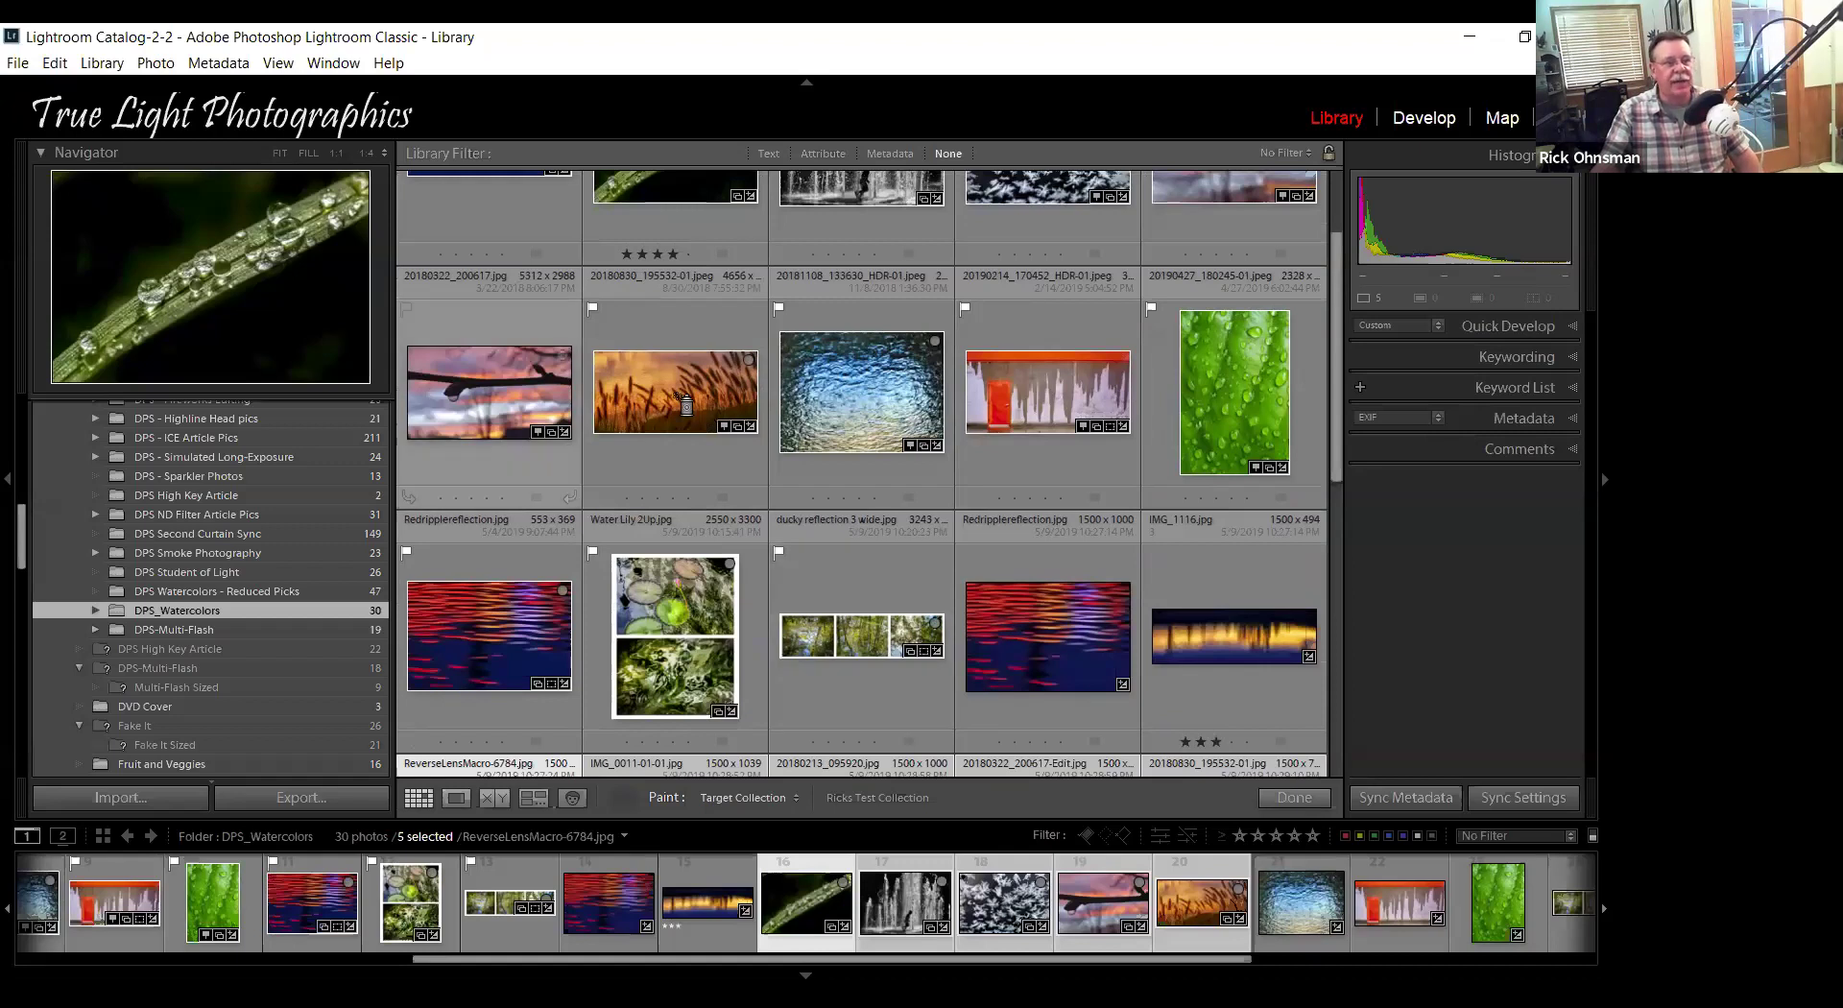
{"action": "left_click", "coordinate": [1241, 417]}
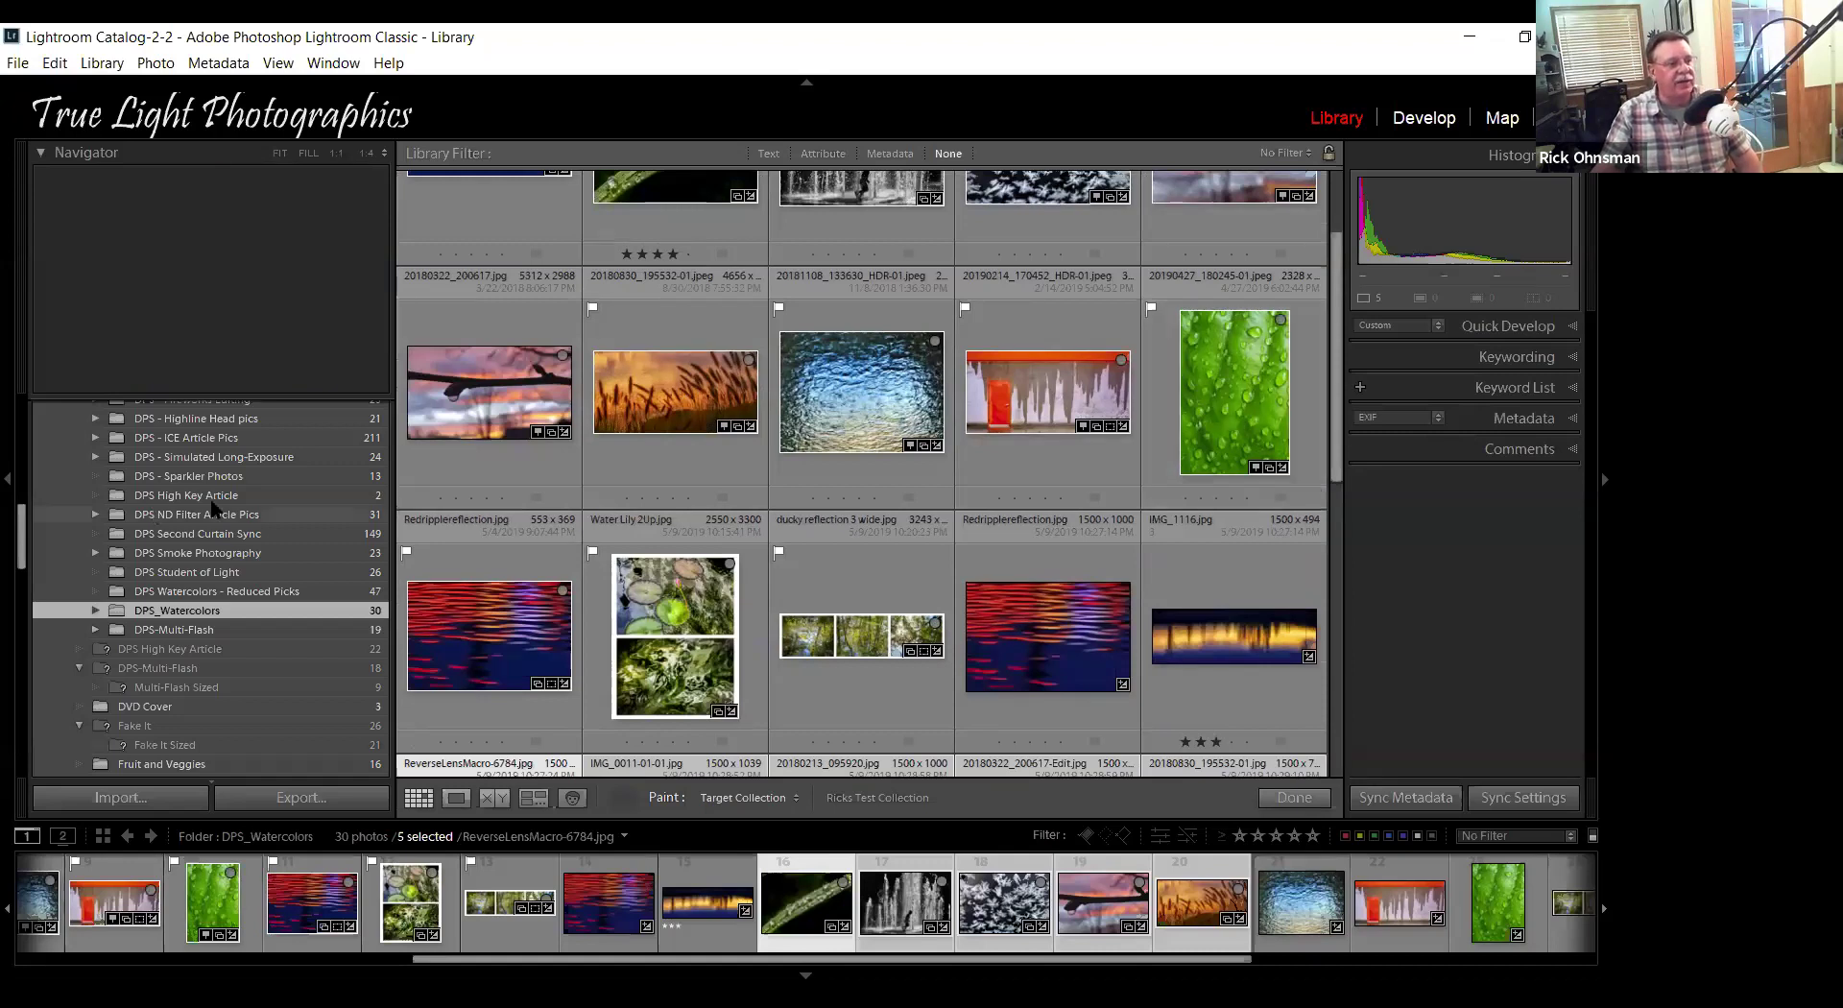
Find the target collection among the collections and show its photos in the grid.
{"action": "scroll", "coordinate": [213, 509], "scroll_direction": "down", "scroll_amount": 5}
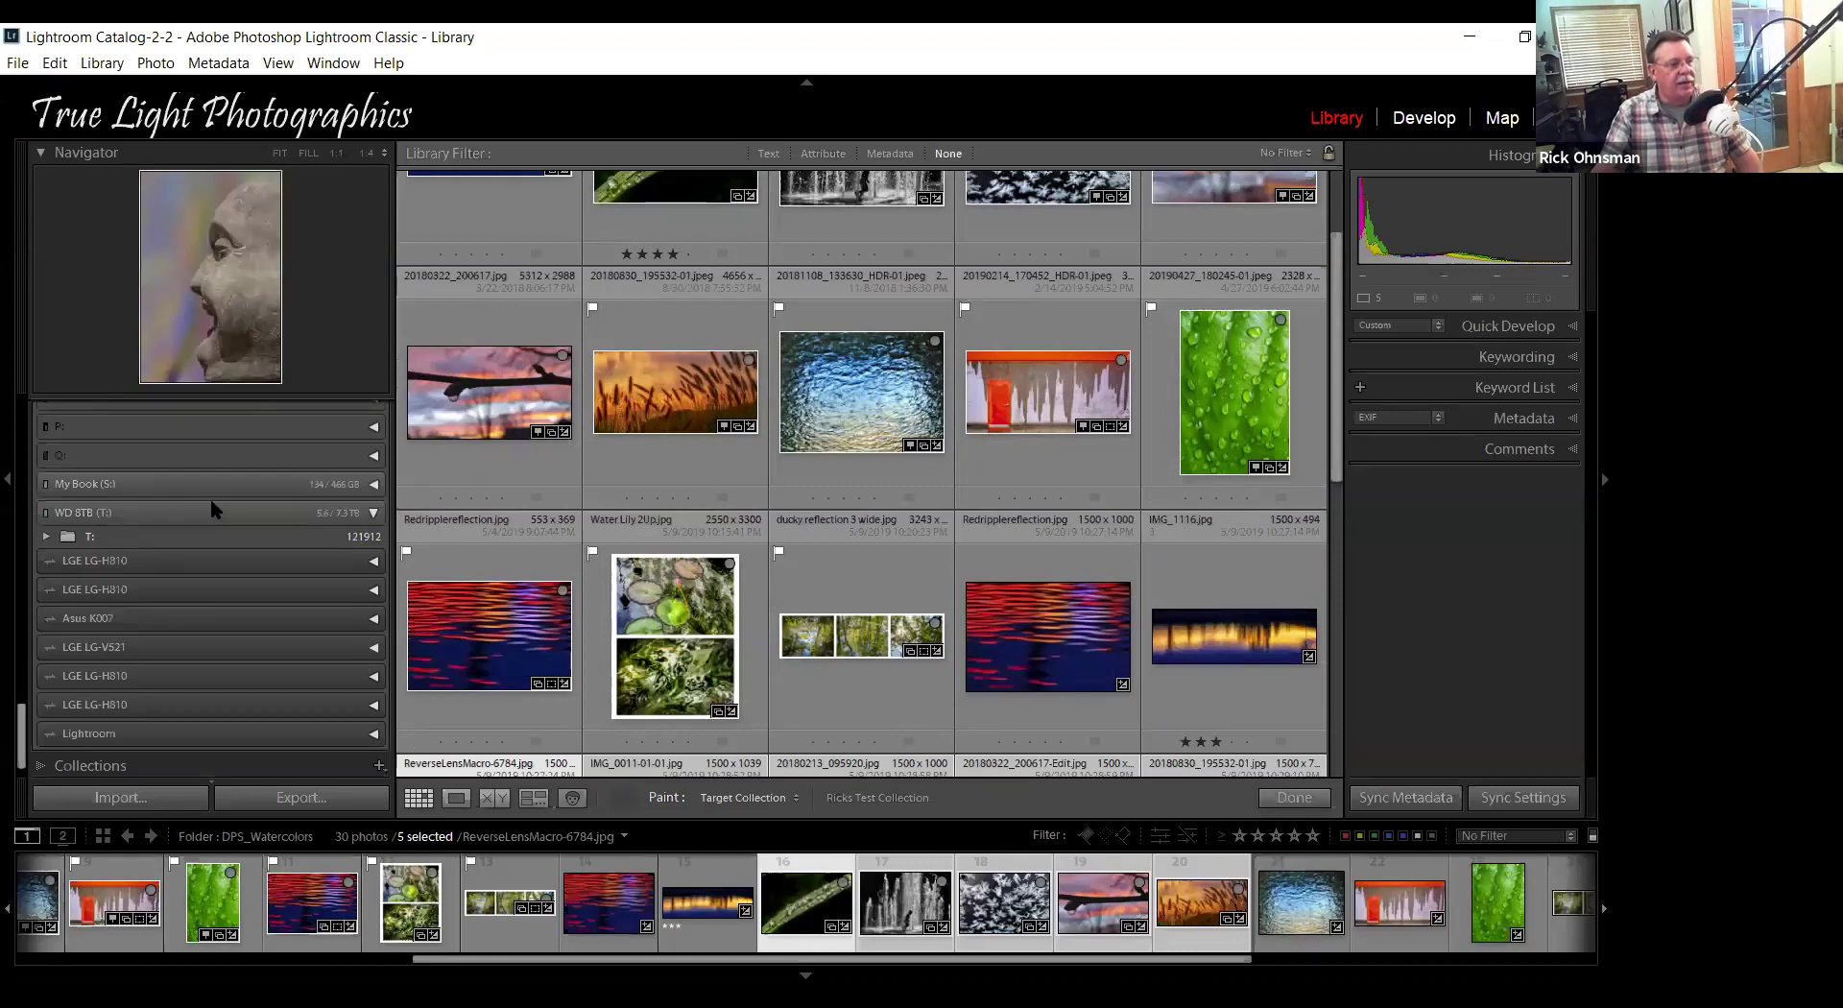
{"action": "scroll", "coordinate": [212, 504], "scroll_direction": "down", "scroll_amount": 1}
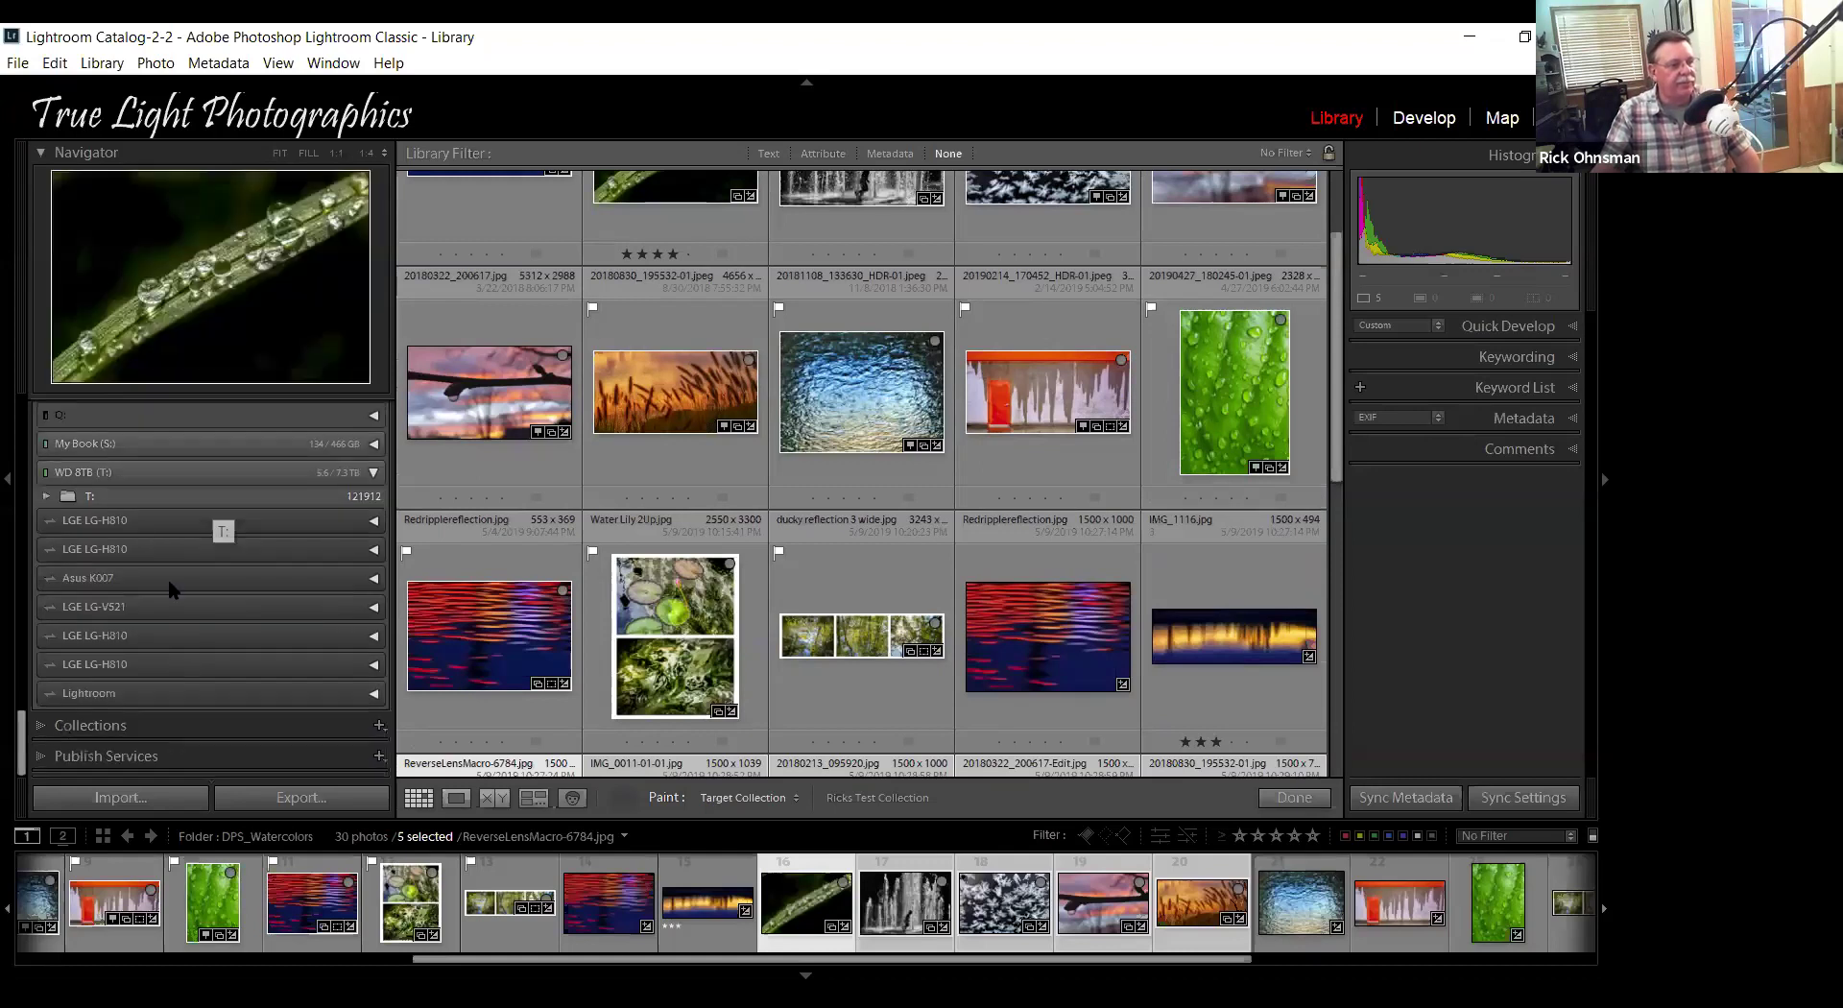
{"action": "scroll", "coordinate": [218, 589], "scroll_direction": "down", "scroll_amount": 3}
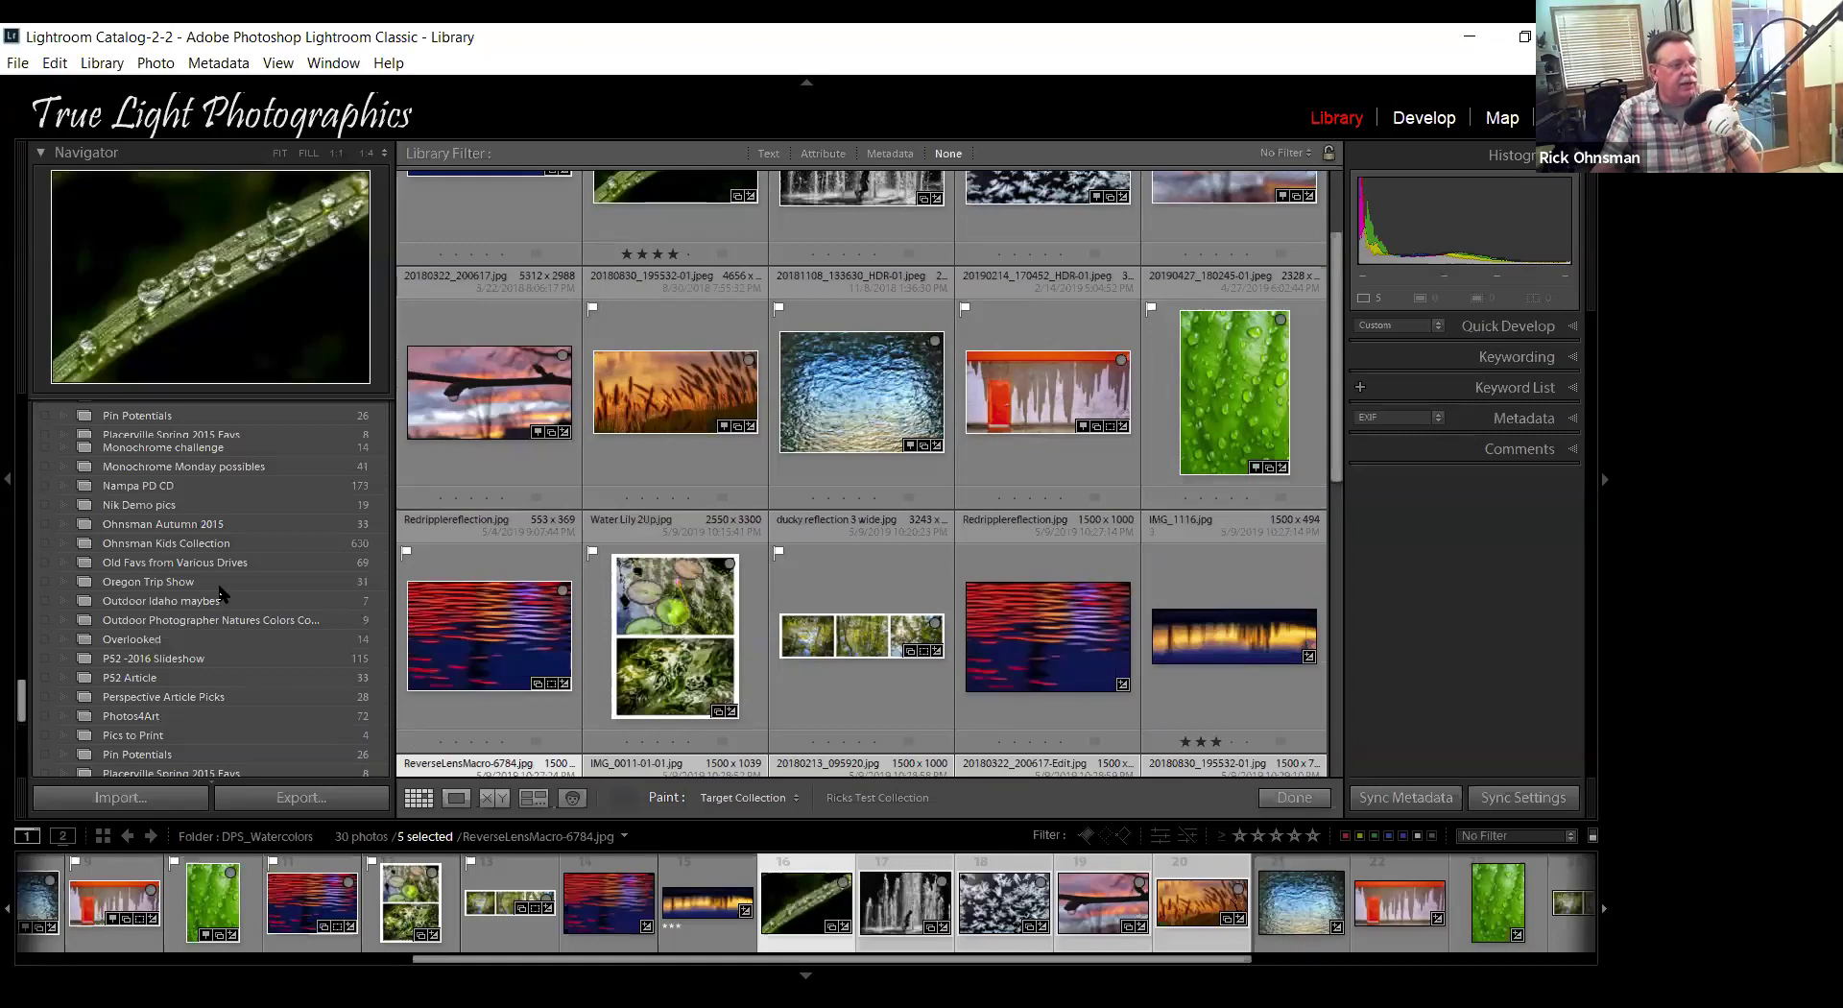
{"action": "scroll", "coordinate": [219, 592], "scroll_direction": "down", "scroll_amount": 5}
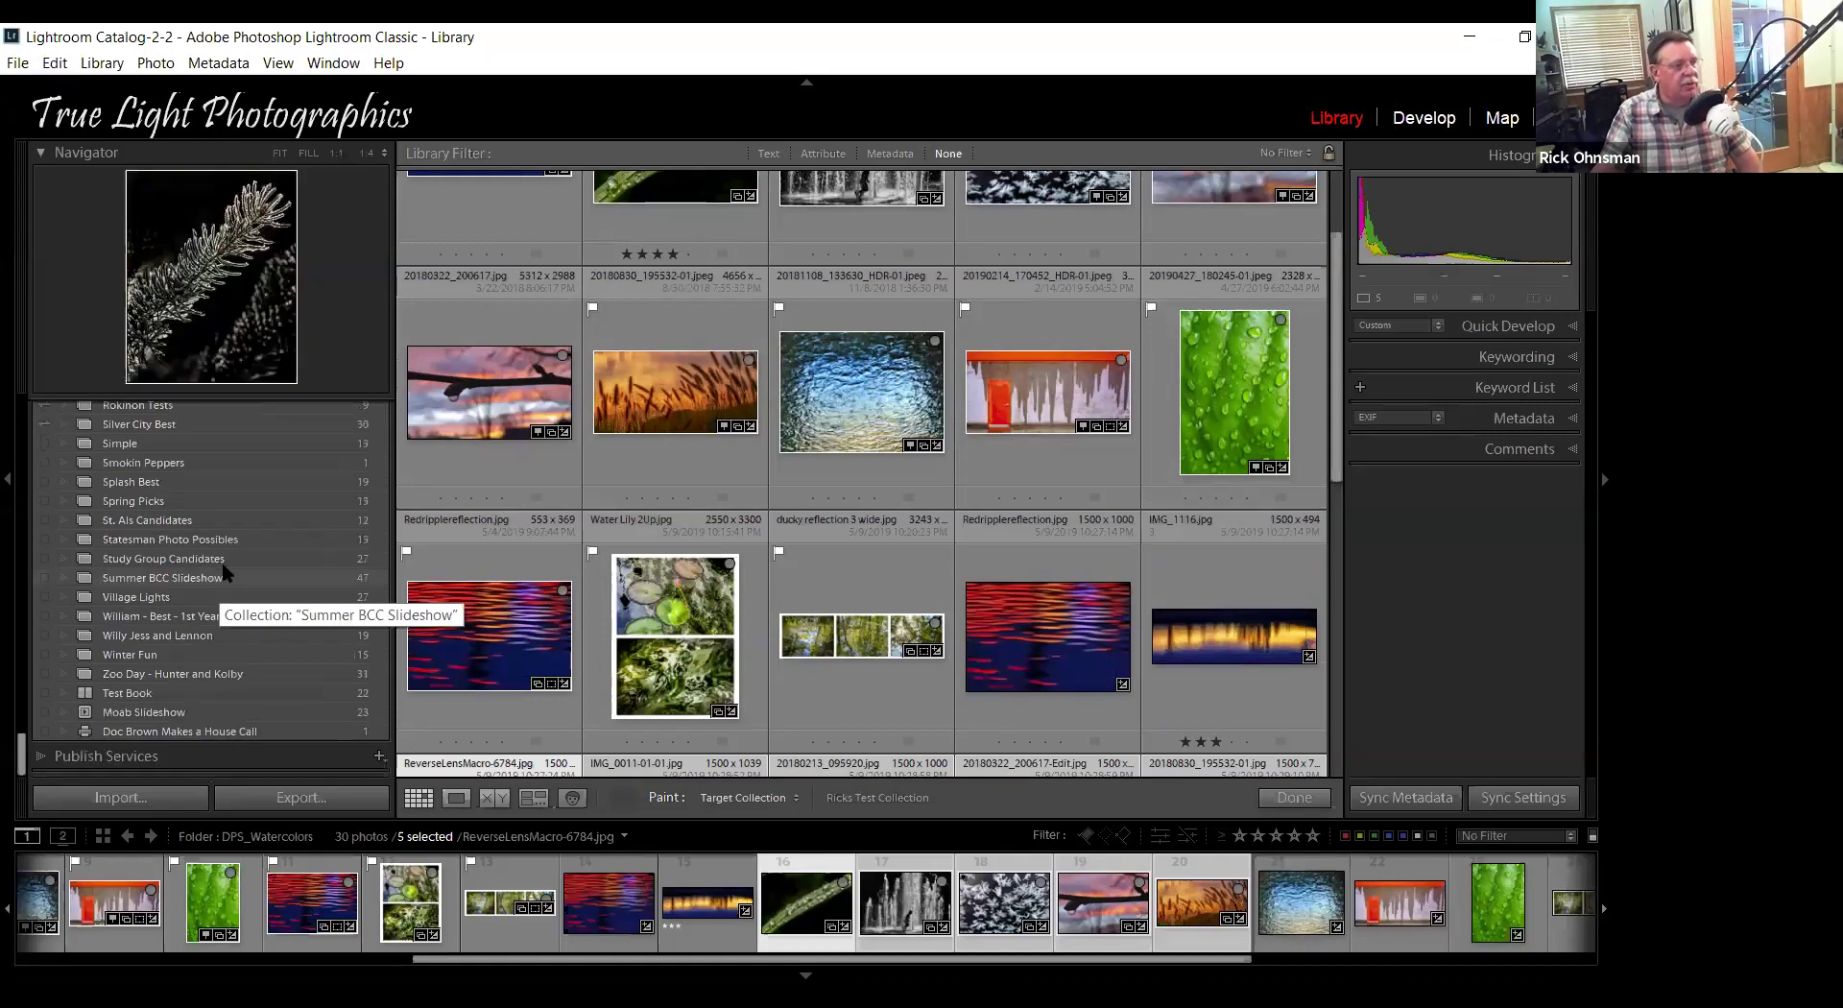
{"action": "scroll", "coordinate": [221, 571], "scroll_direction": "up", "scroll_amount": 3}
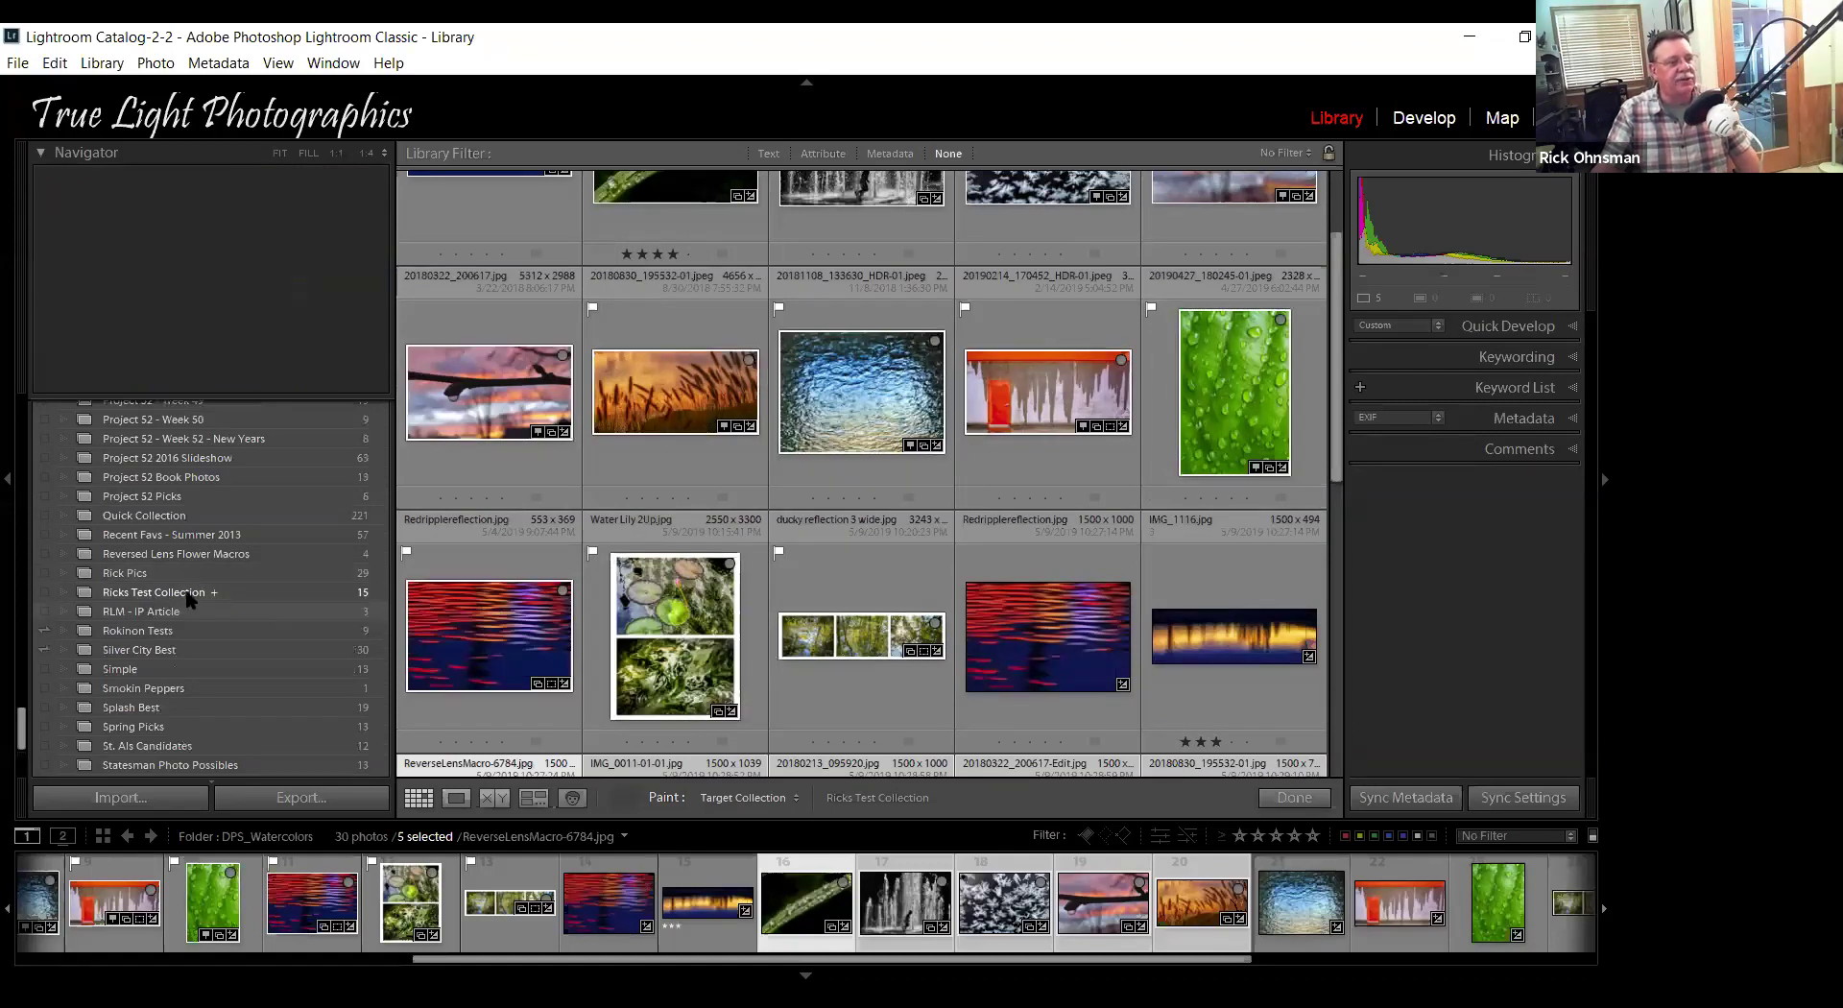
{"action": "left_click", "coordinate": [252, 592]}
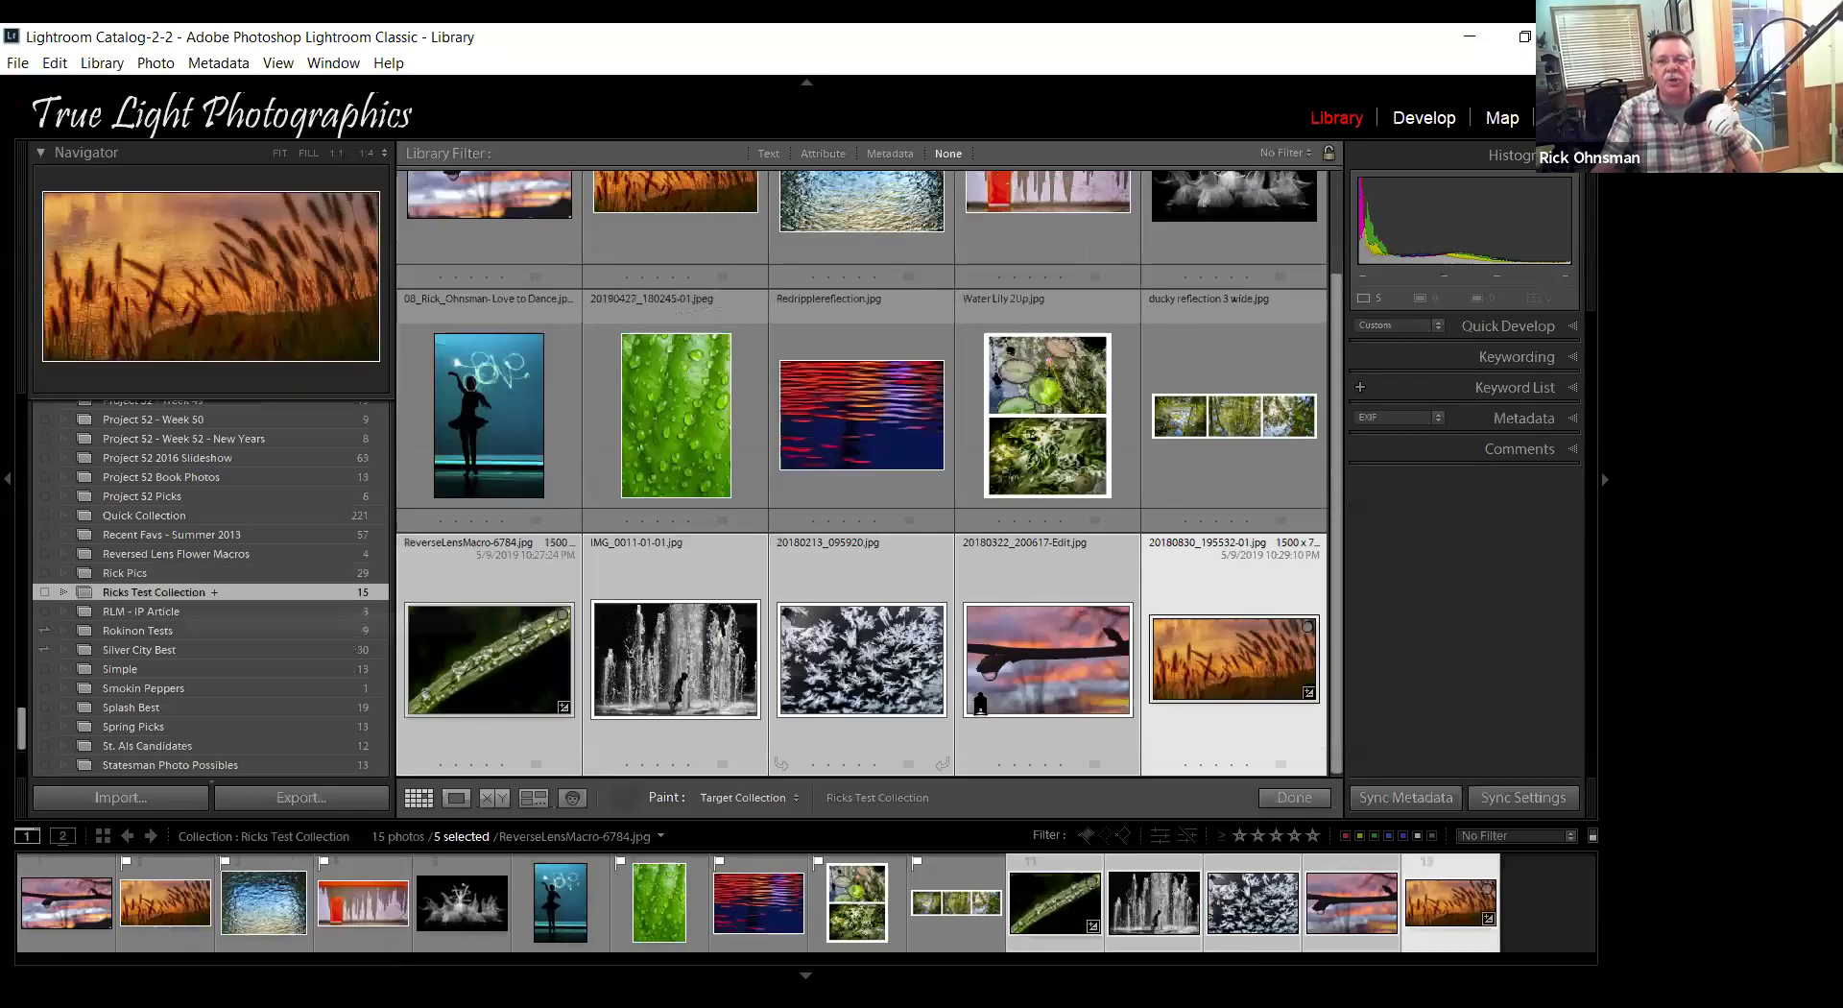
Look over the photos gathered in the target collection and browse the other collections in the list.
{"action": "scroll", "coordinate": [977, 703], "scroll_direction": "up", "scroll_amount": 1}
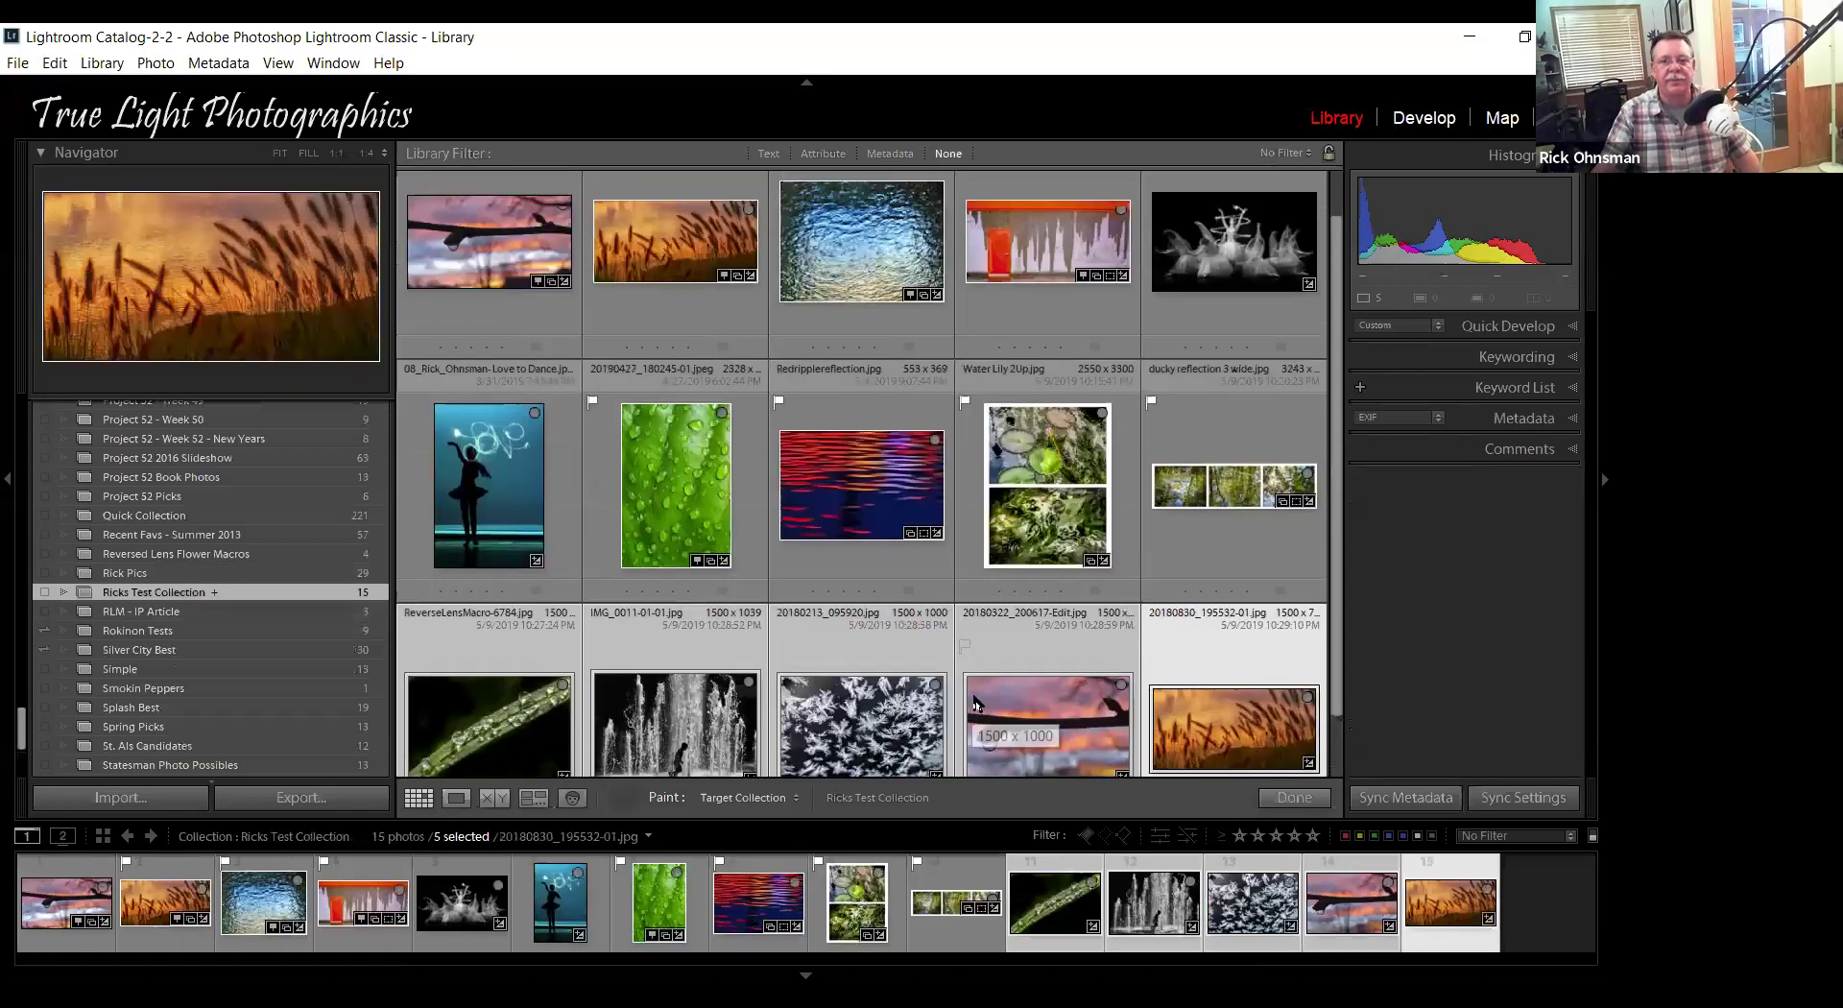
{"action": "scroll", "coordinate": [974, 702], "scroll_direction": "up", "scroll_amount": 1}
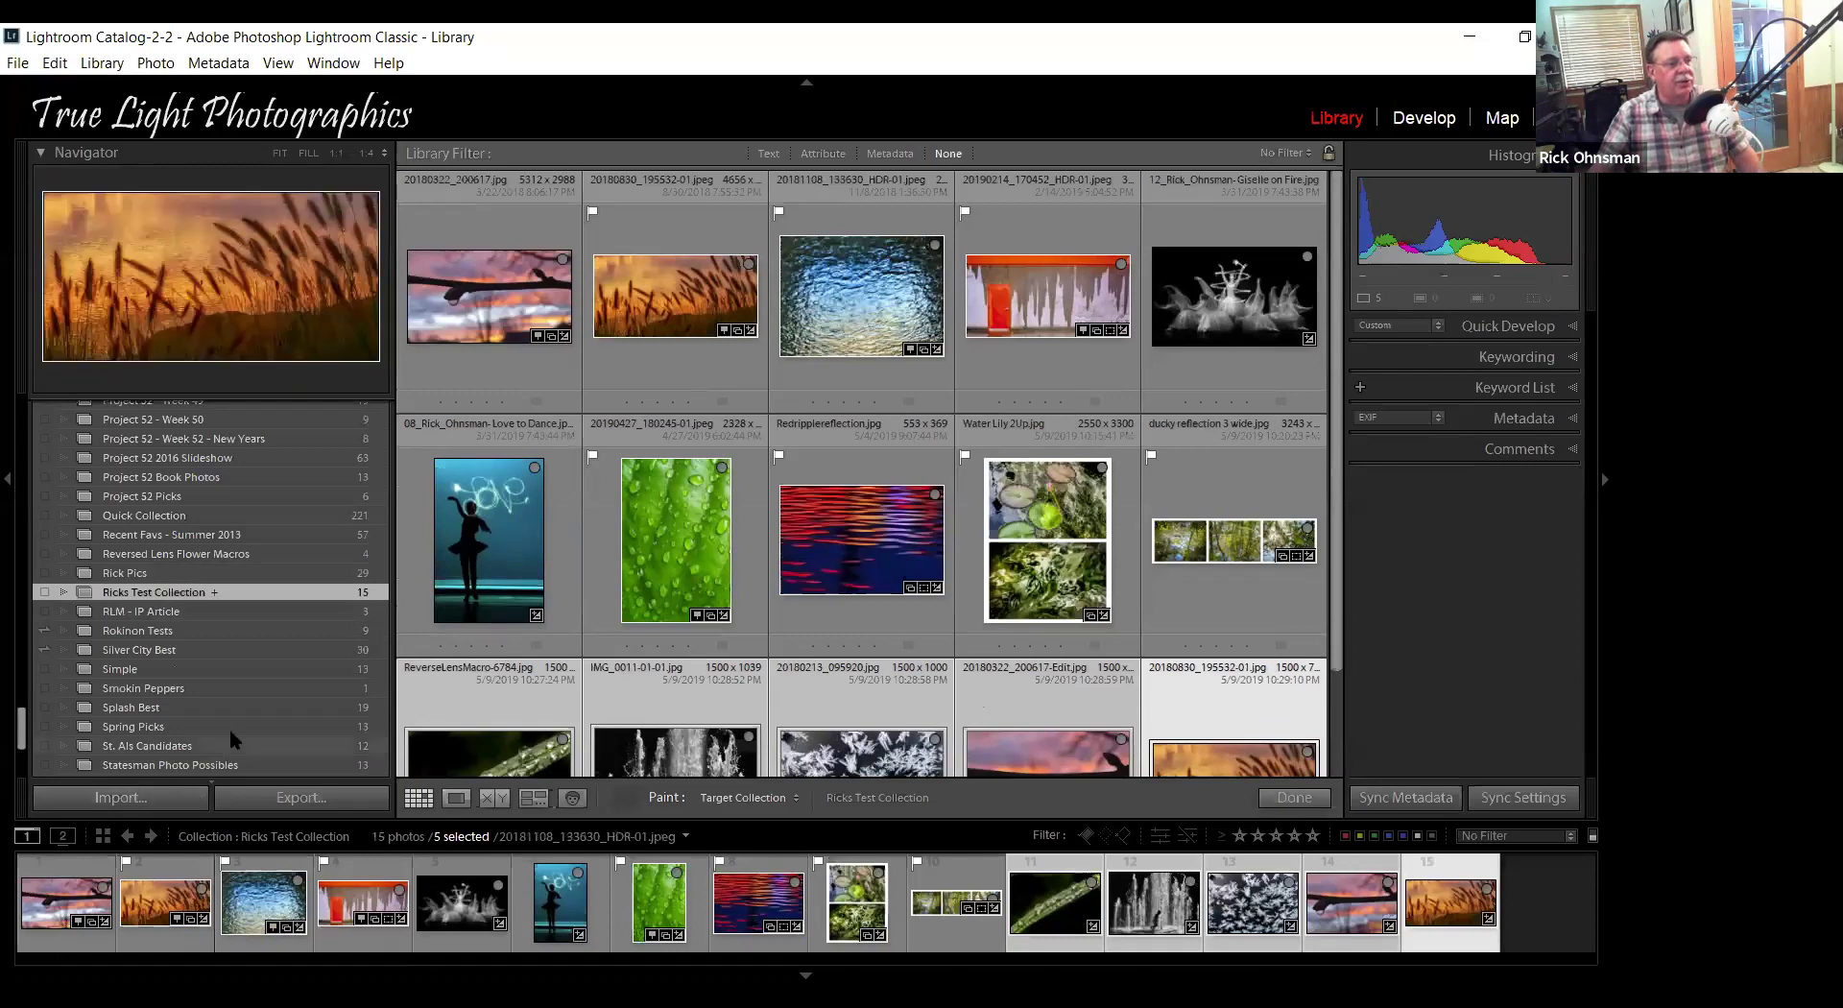
{"action": "scroll", "coordinate": [229, 728], "scroll_direction": "up", "scroll_amount": 15}
{"action": "scroll", "coordinate": [229, 729], "scroll_direction": "up", "scroll_amount": 15}
{"action": "scroll", "coordinate": [228, 729], "scroll_direction": "up", "scroll_amount": 10}
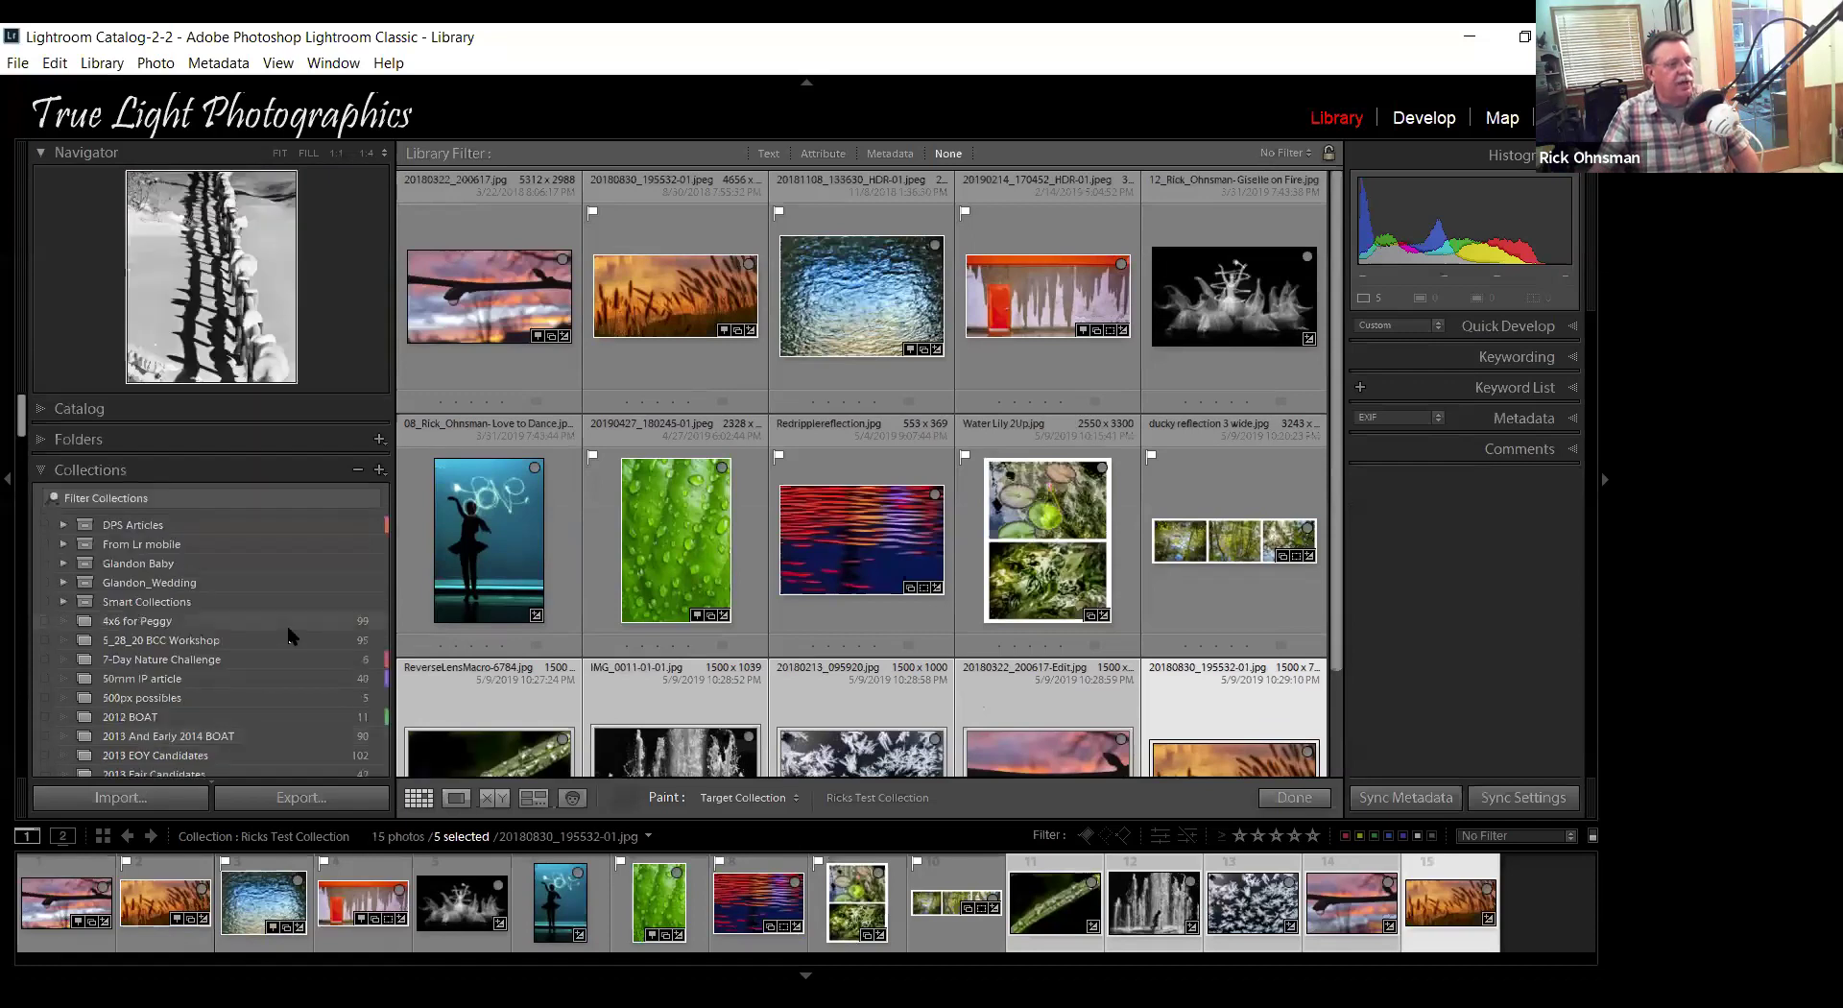
{"action": "scroll", "coordinate": [292, 634], "scroll_direction": "down", "scroll_amount": 10}
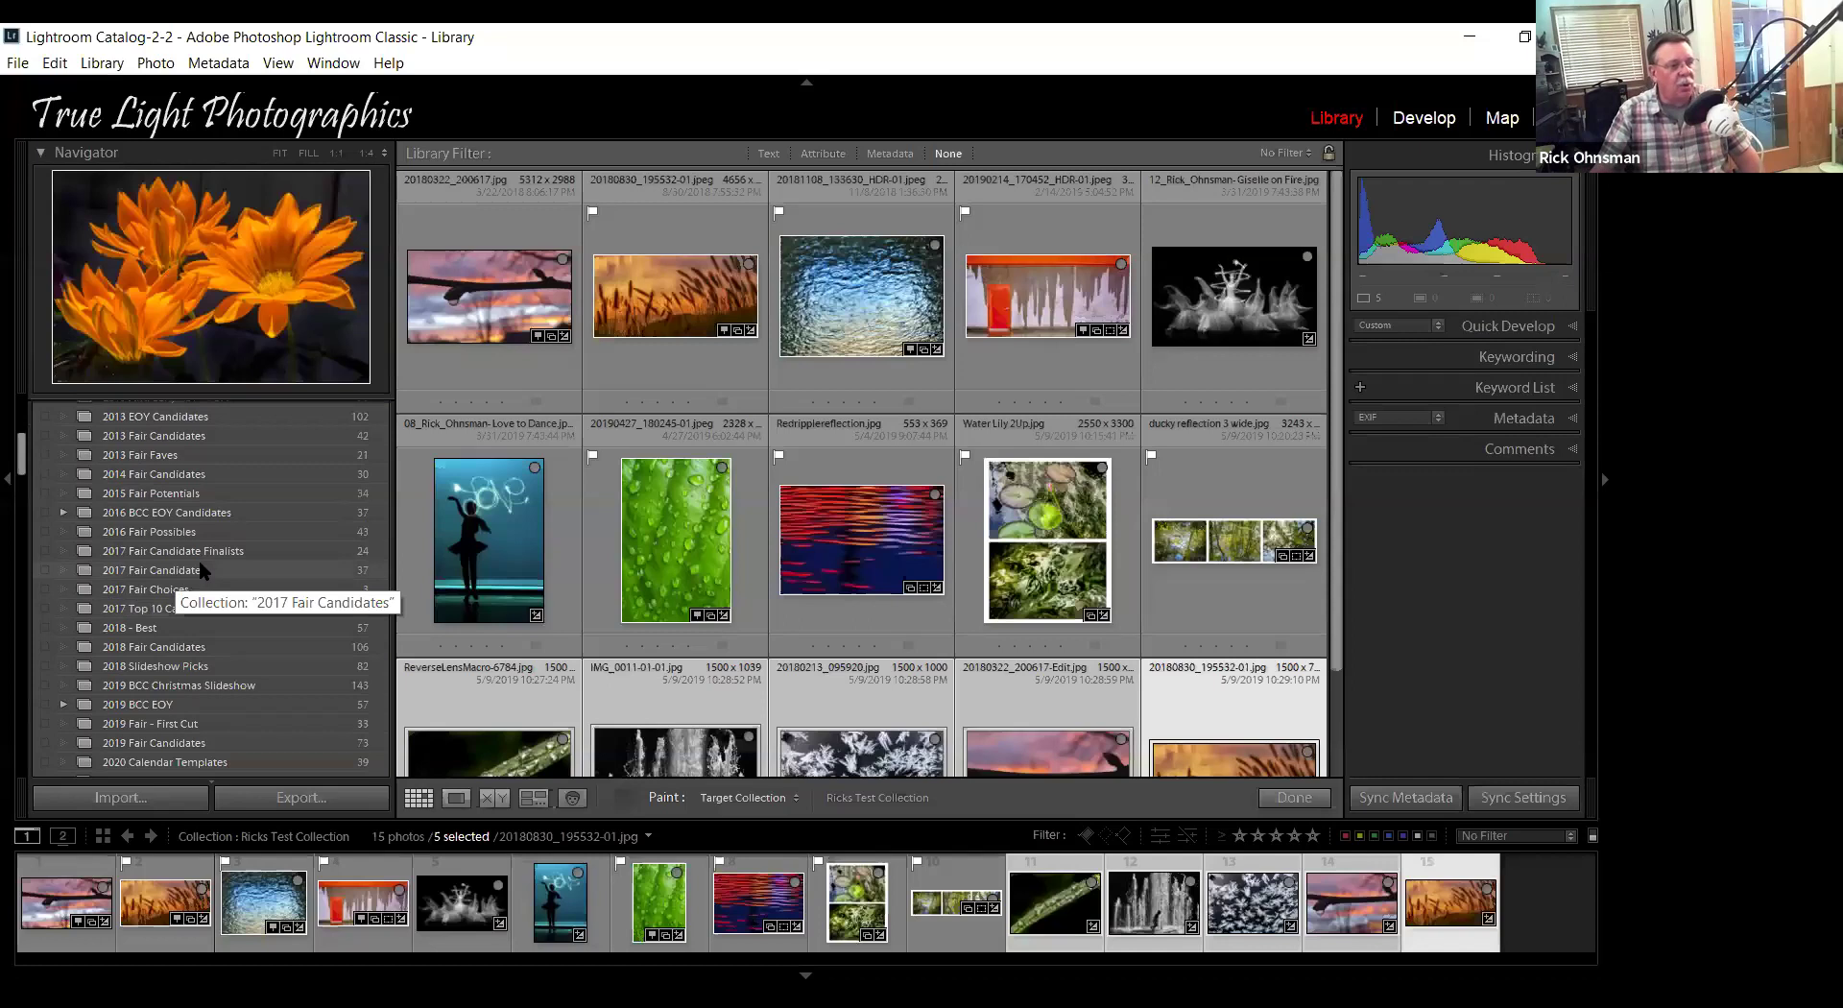
{"action": "scroll", "coordinate": [201, 562], "scroll_direction": "down", "scroll_amount": 5}
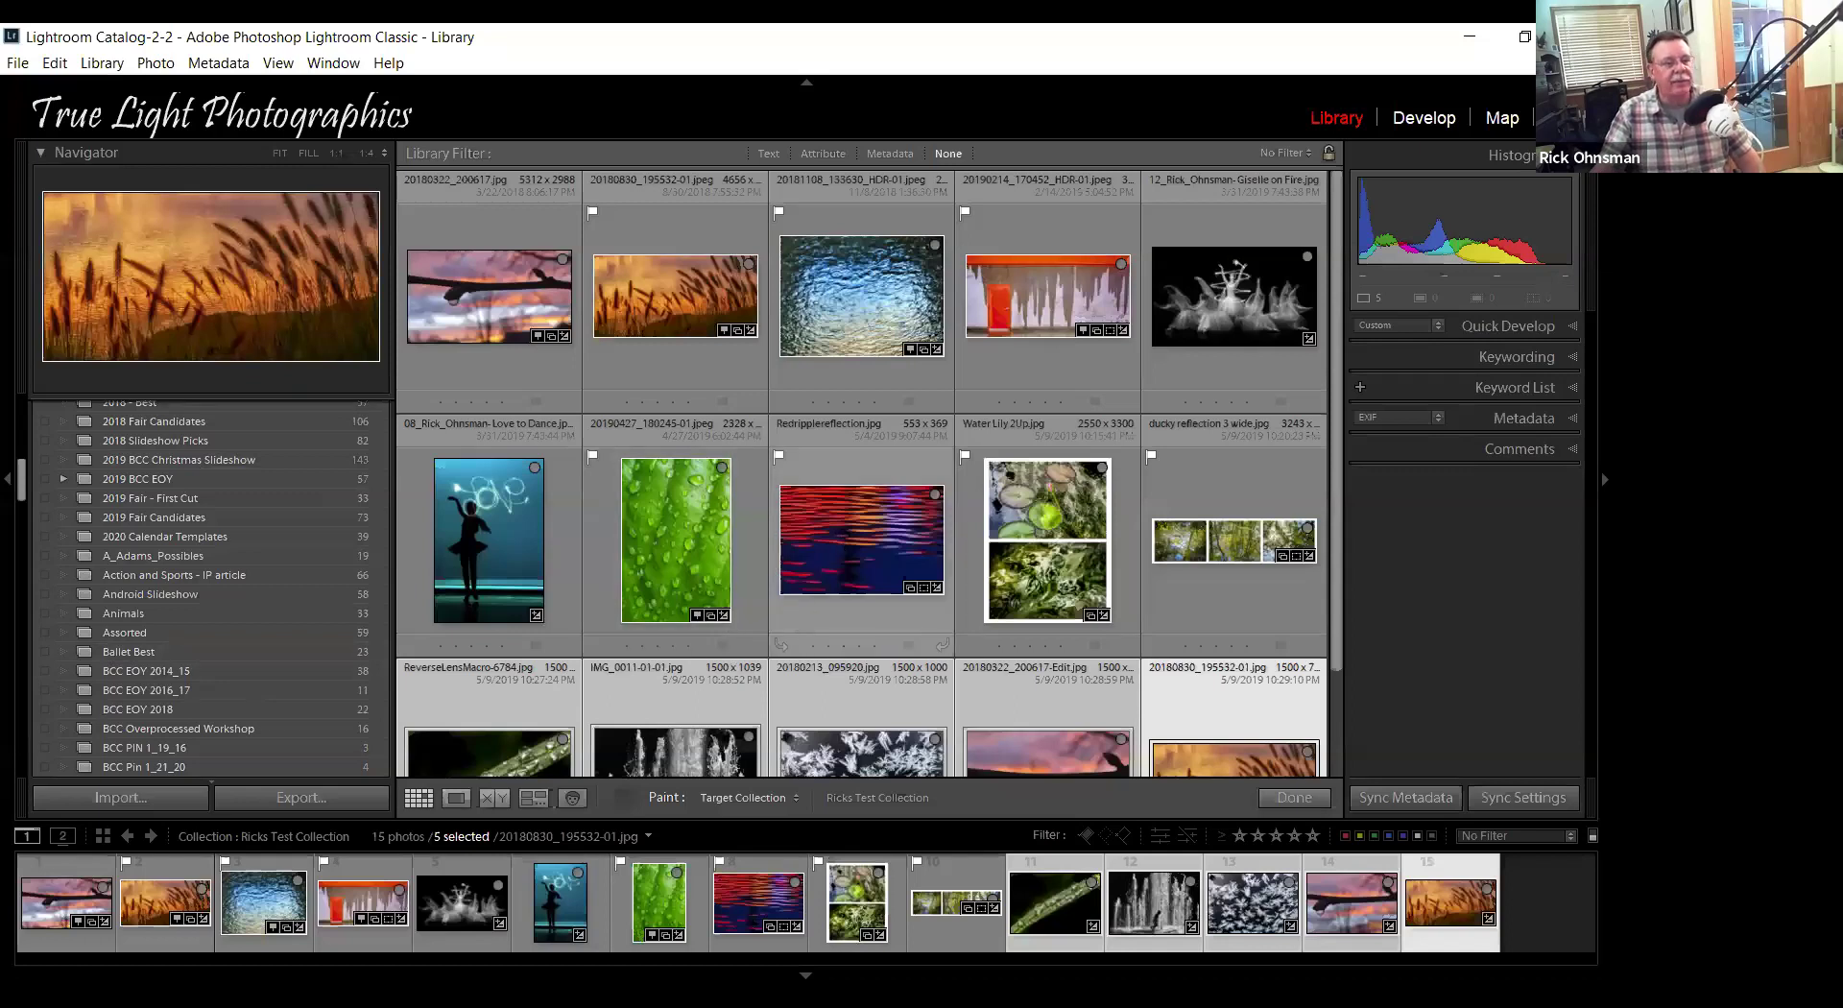
Put the Painter tool away and convert Redripplereflection.jpg to Black & White in Develop.
{"action": "left_click", "coordinate": [631, 806]}
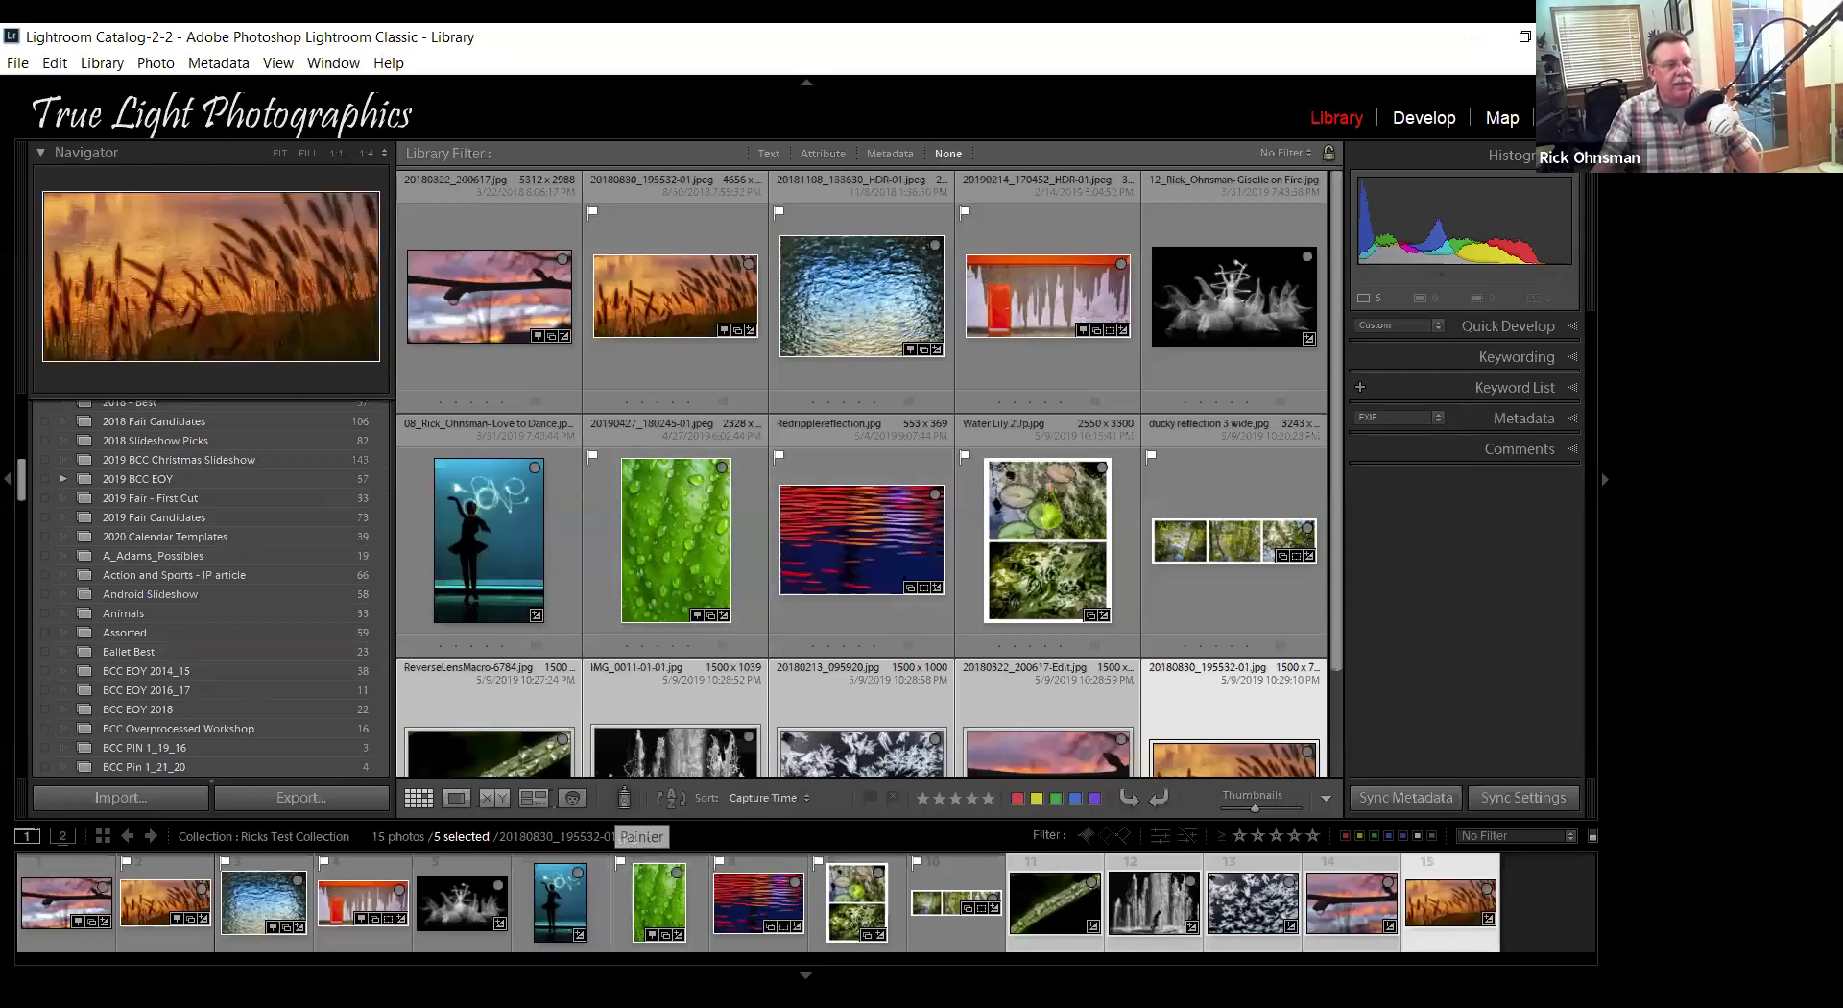
{"action": "double_click", "coordinate": [850, 531]}
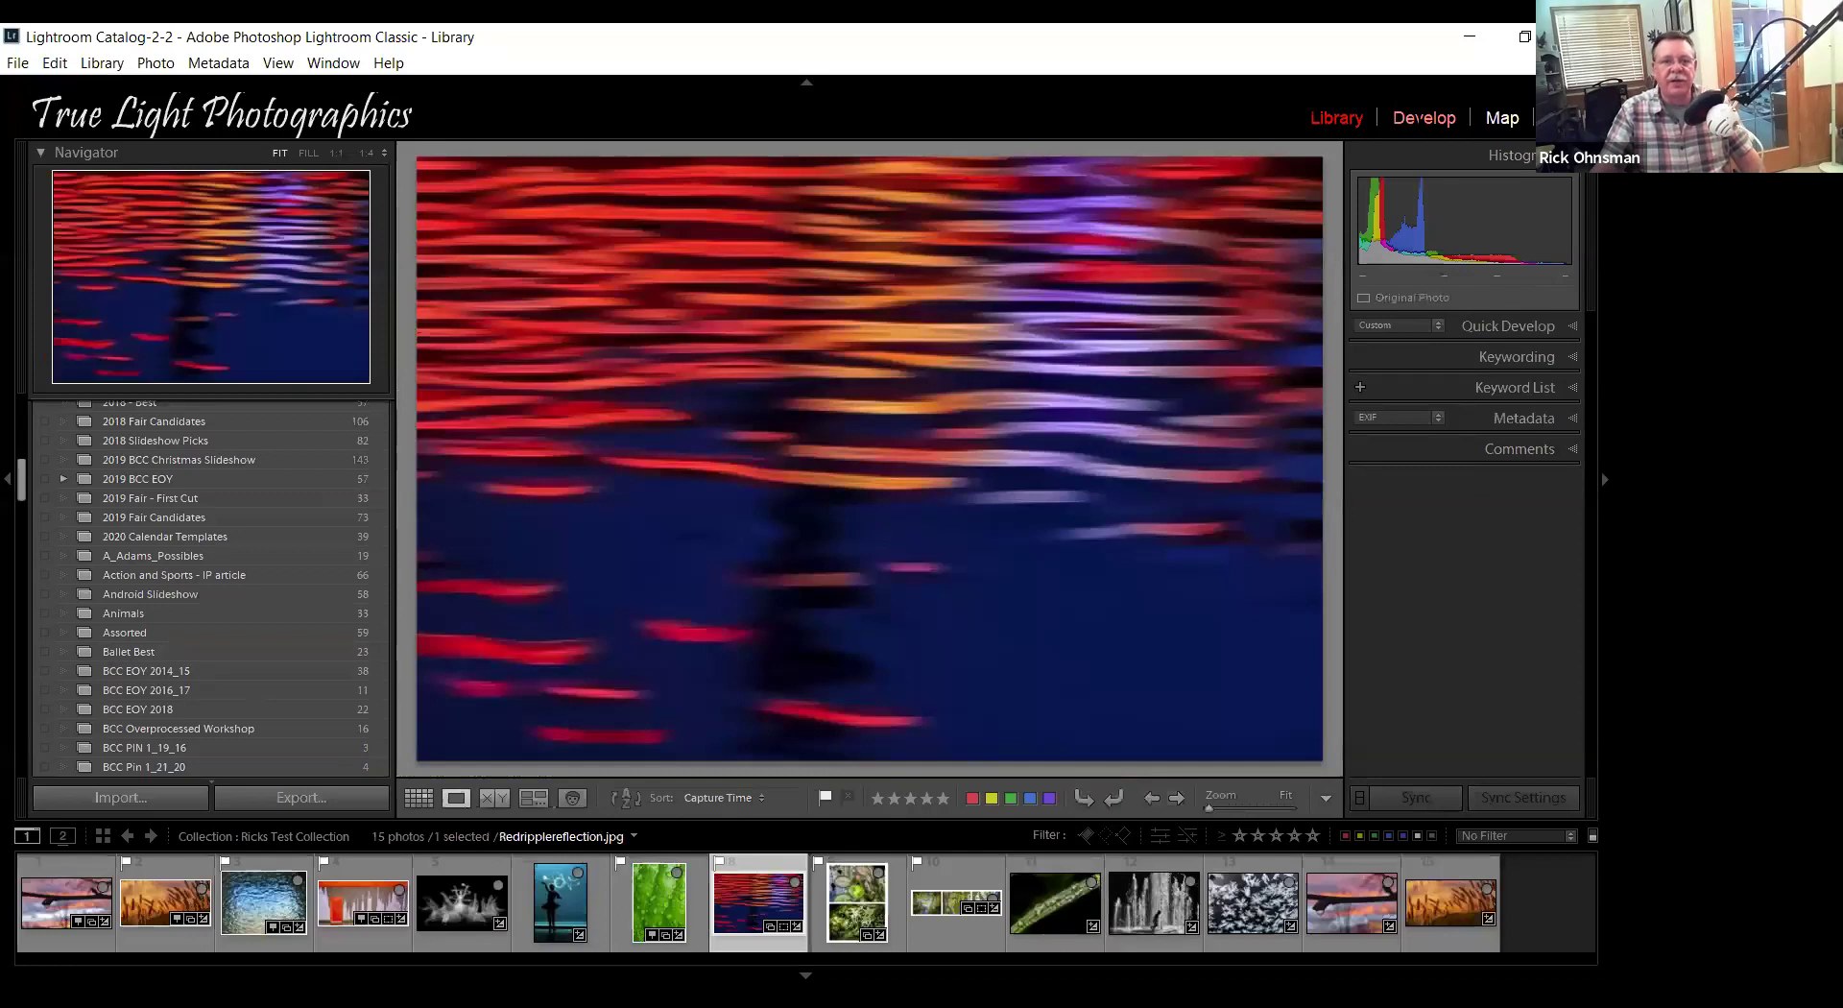
{"action": "left_click", "coordinate": [1423, 117]}
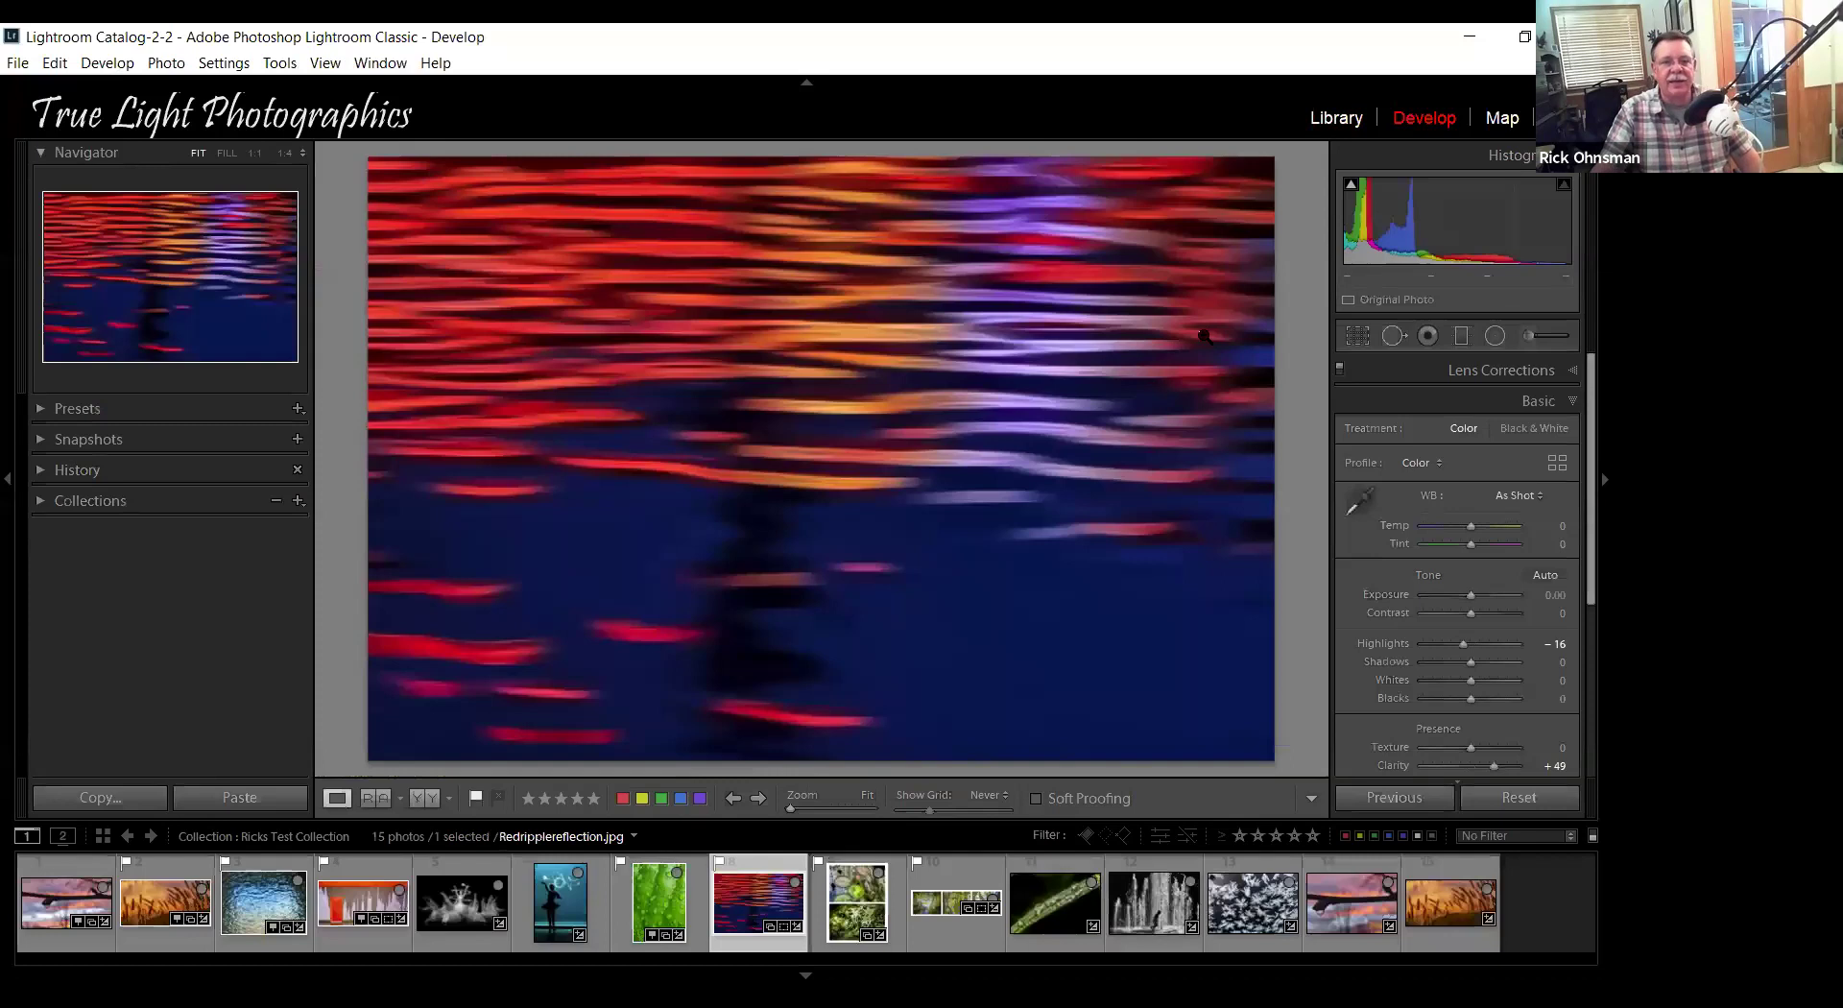
{"action": "left_click", "coordinate": [1523, 430]}
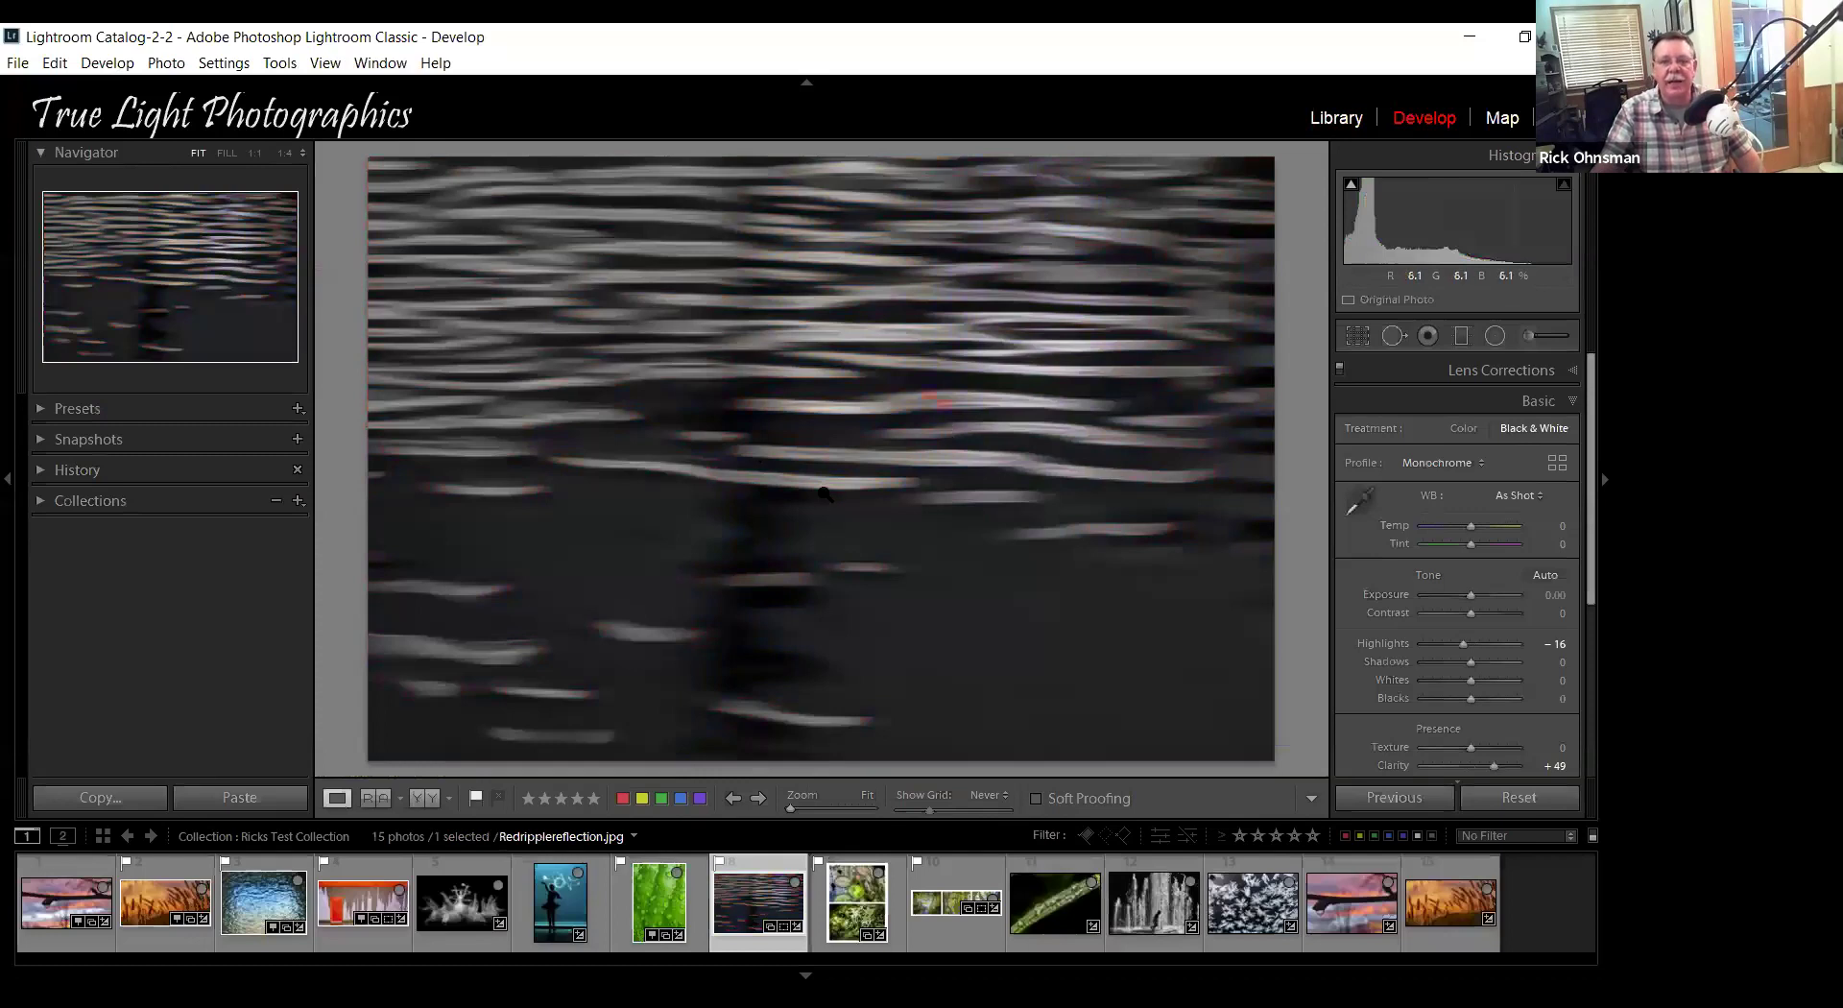
Go to the black-and-white ripple photo's folder in Library and show the folder as a grid.
{"action": "right_click", "coordinate": [804, 441]}
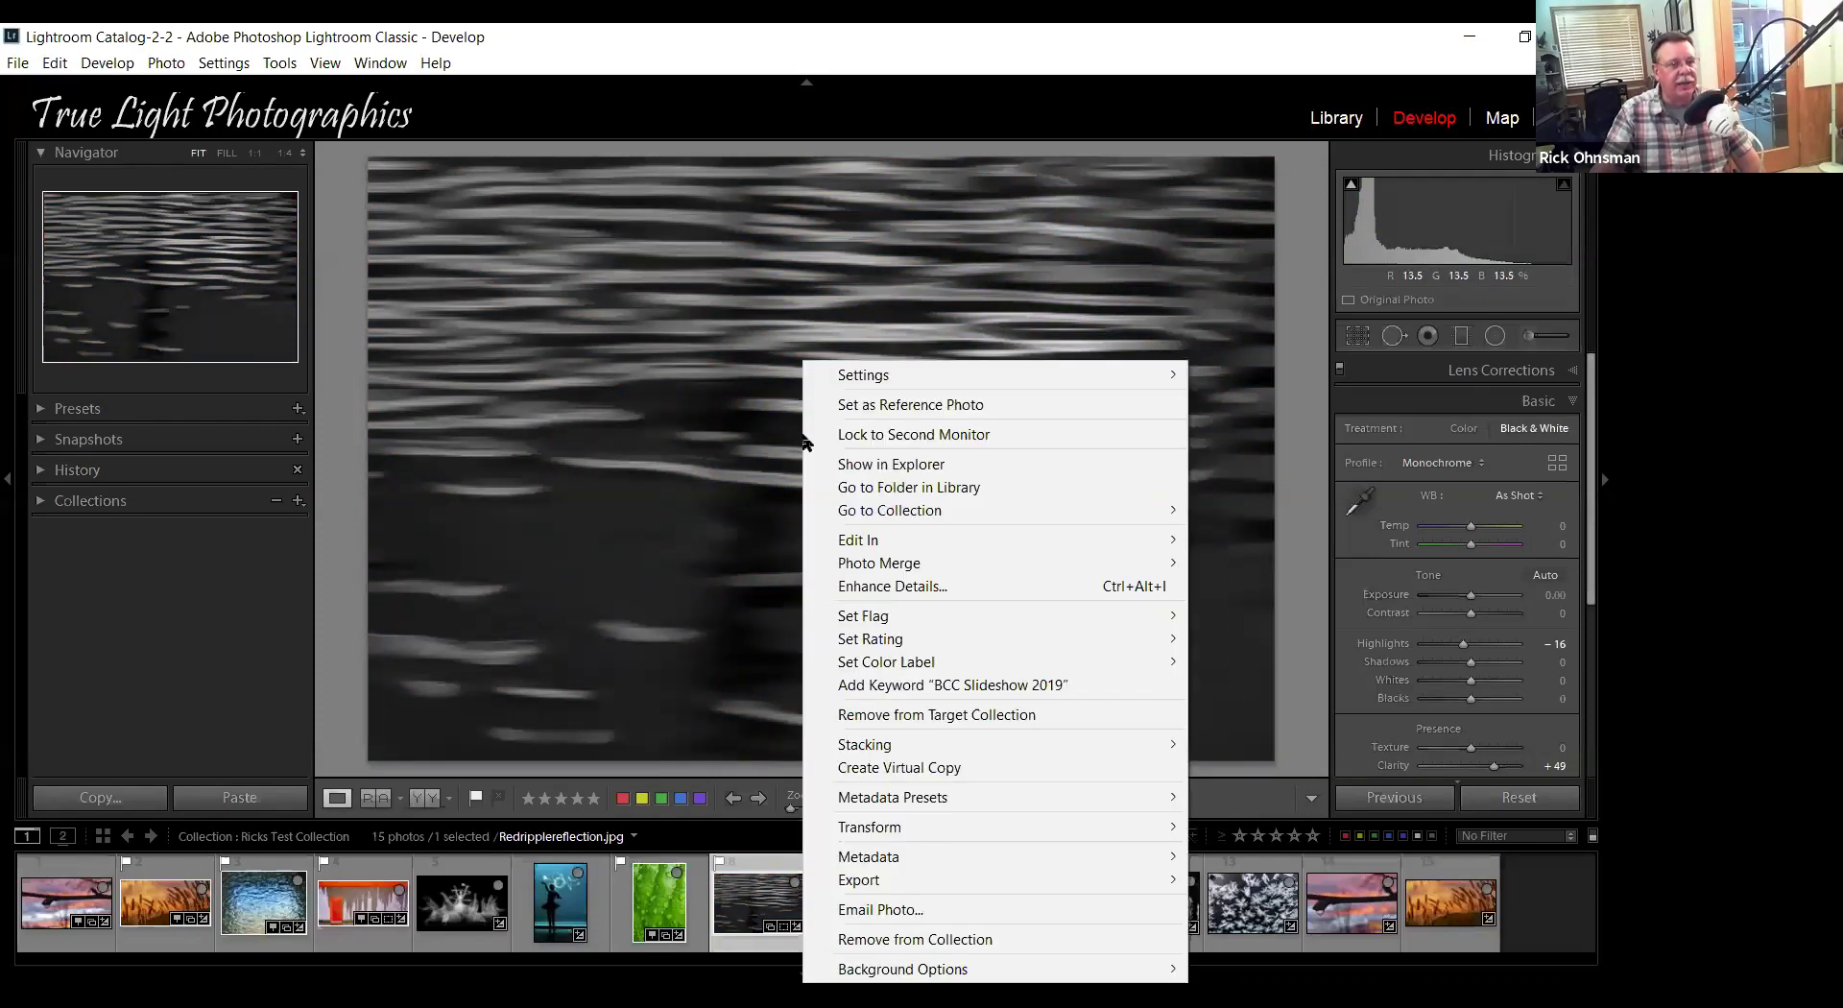
{"action": "left_click", "coordinate": [903, 491]}
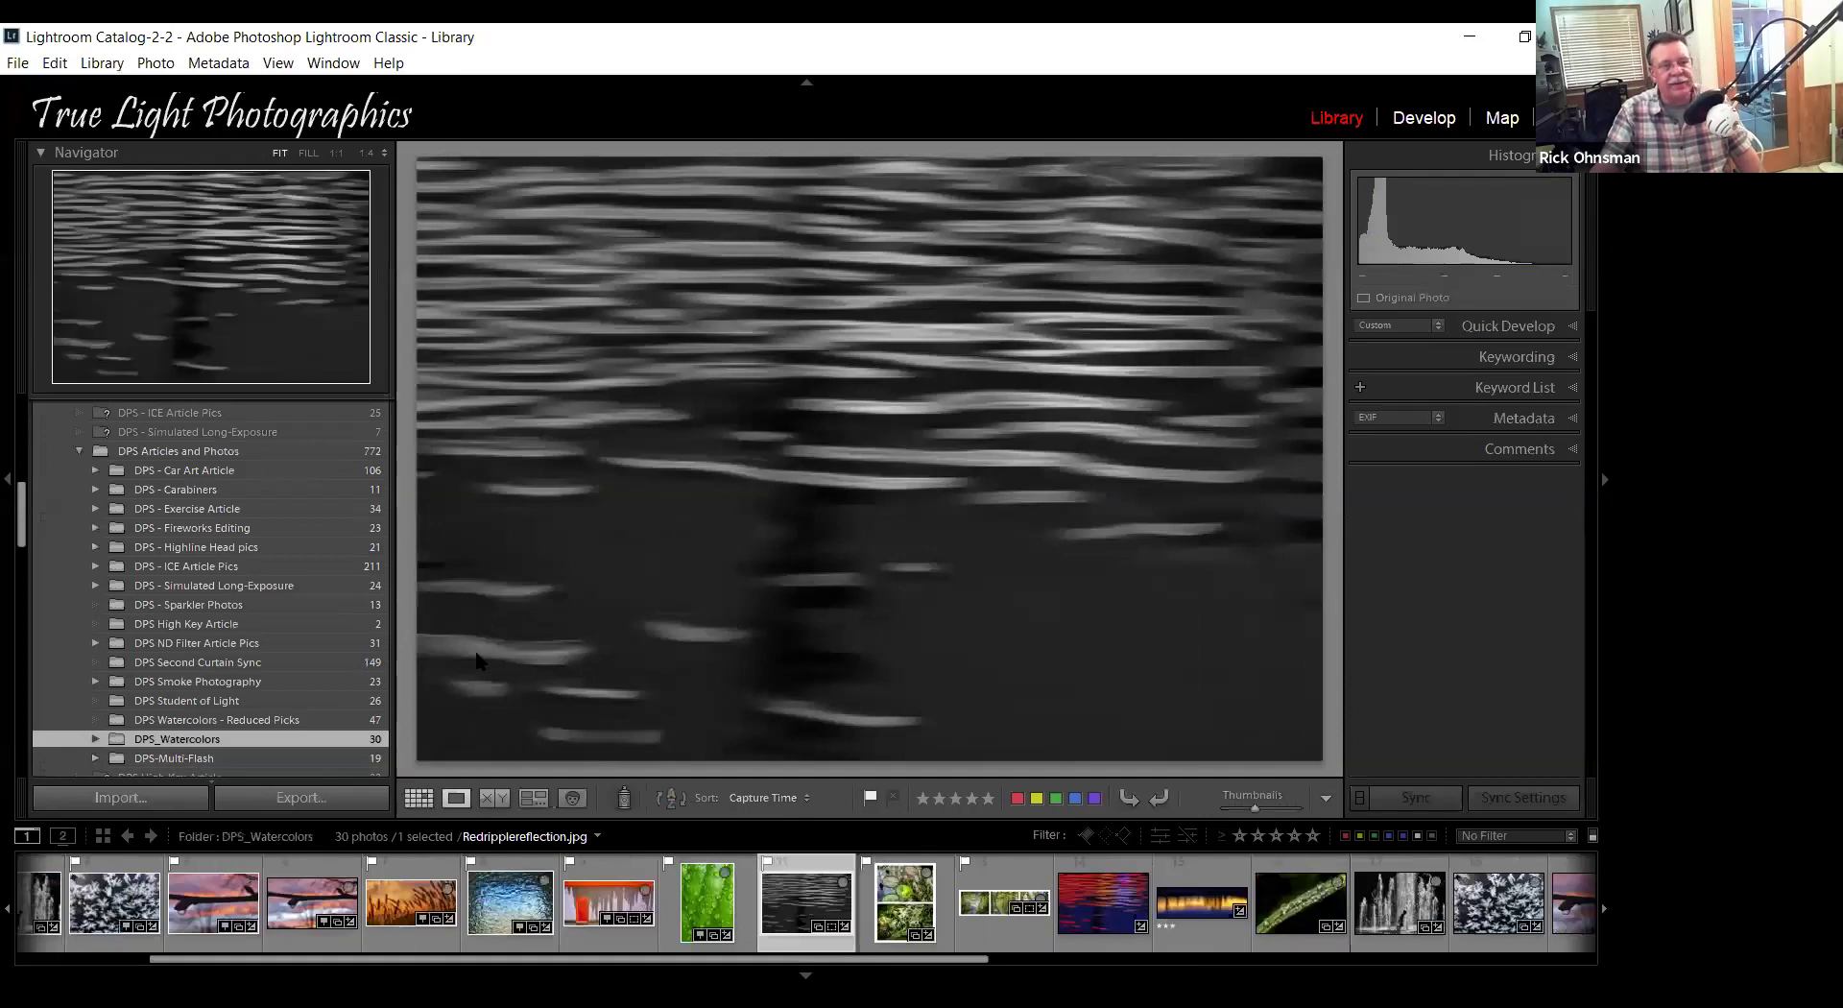
{"action": "key", "text": "g"}
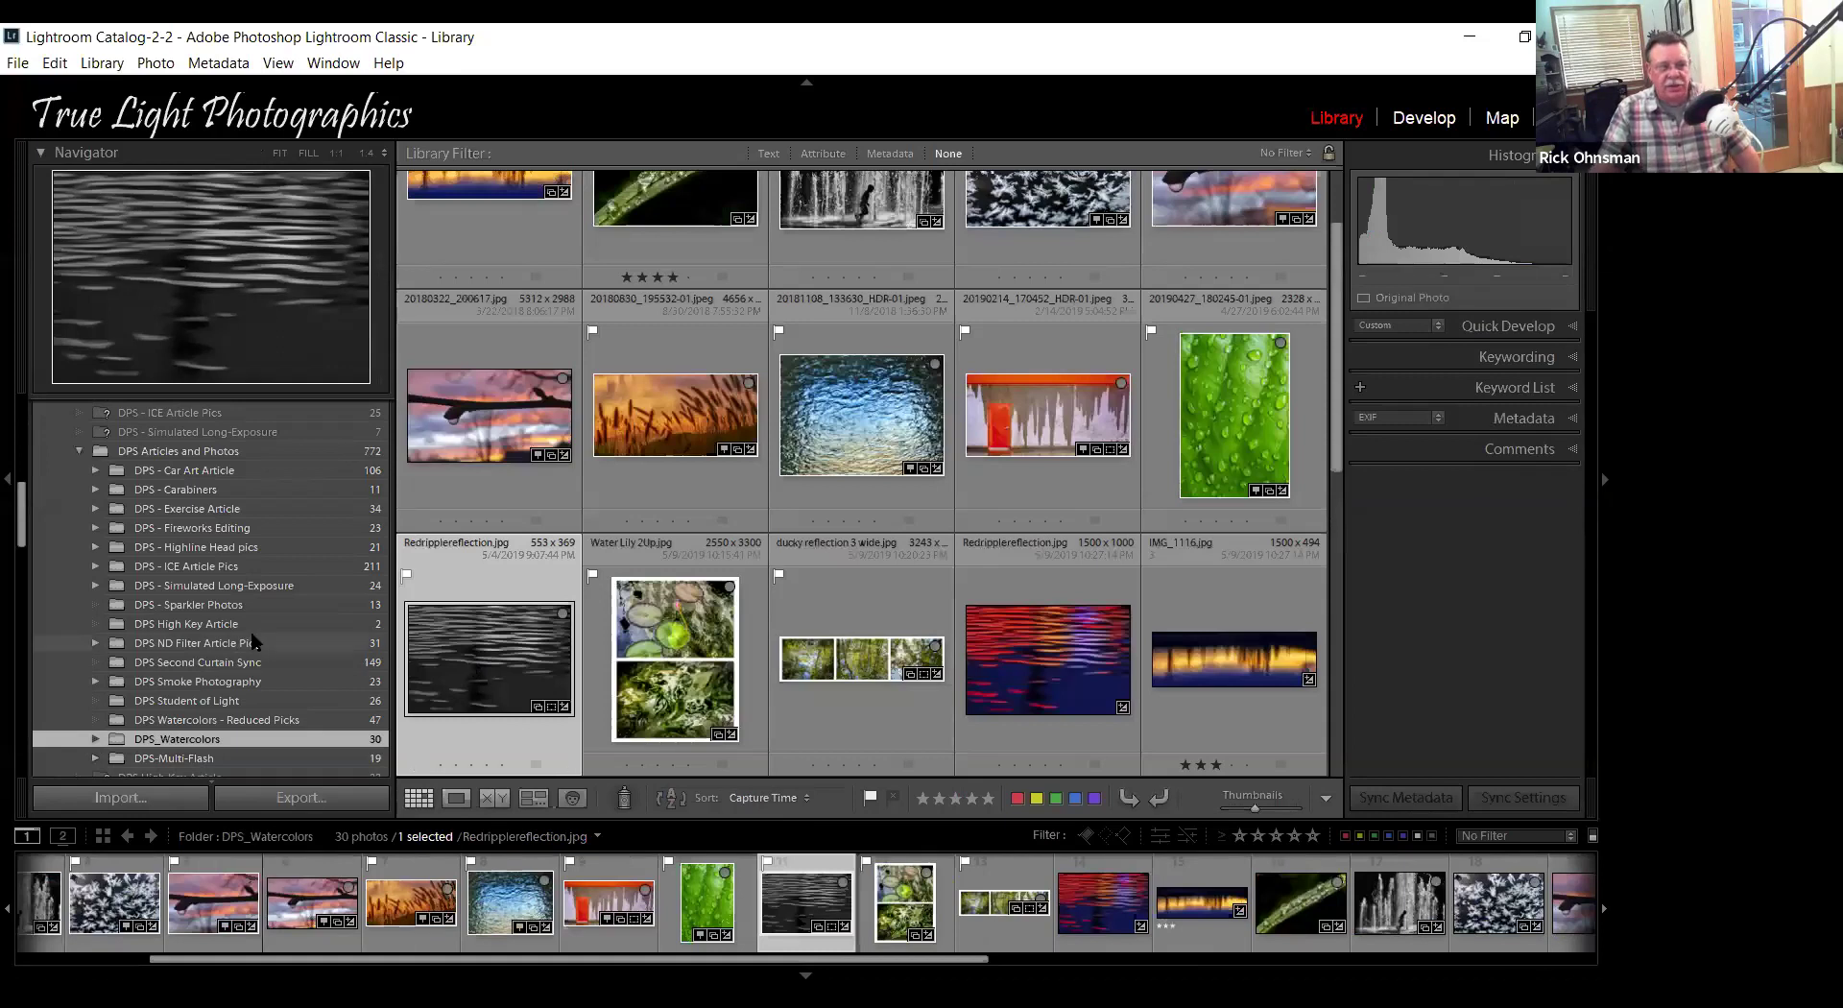
Collapse the folder list, then expand Collections and the Smart Collections set inside it.
{"action": "scroll", "coordinate": [254, 641], "scroll_direction": "up", "scroll_amount": 10}
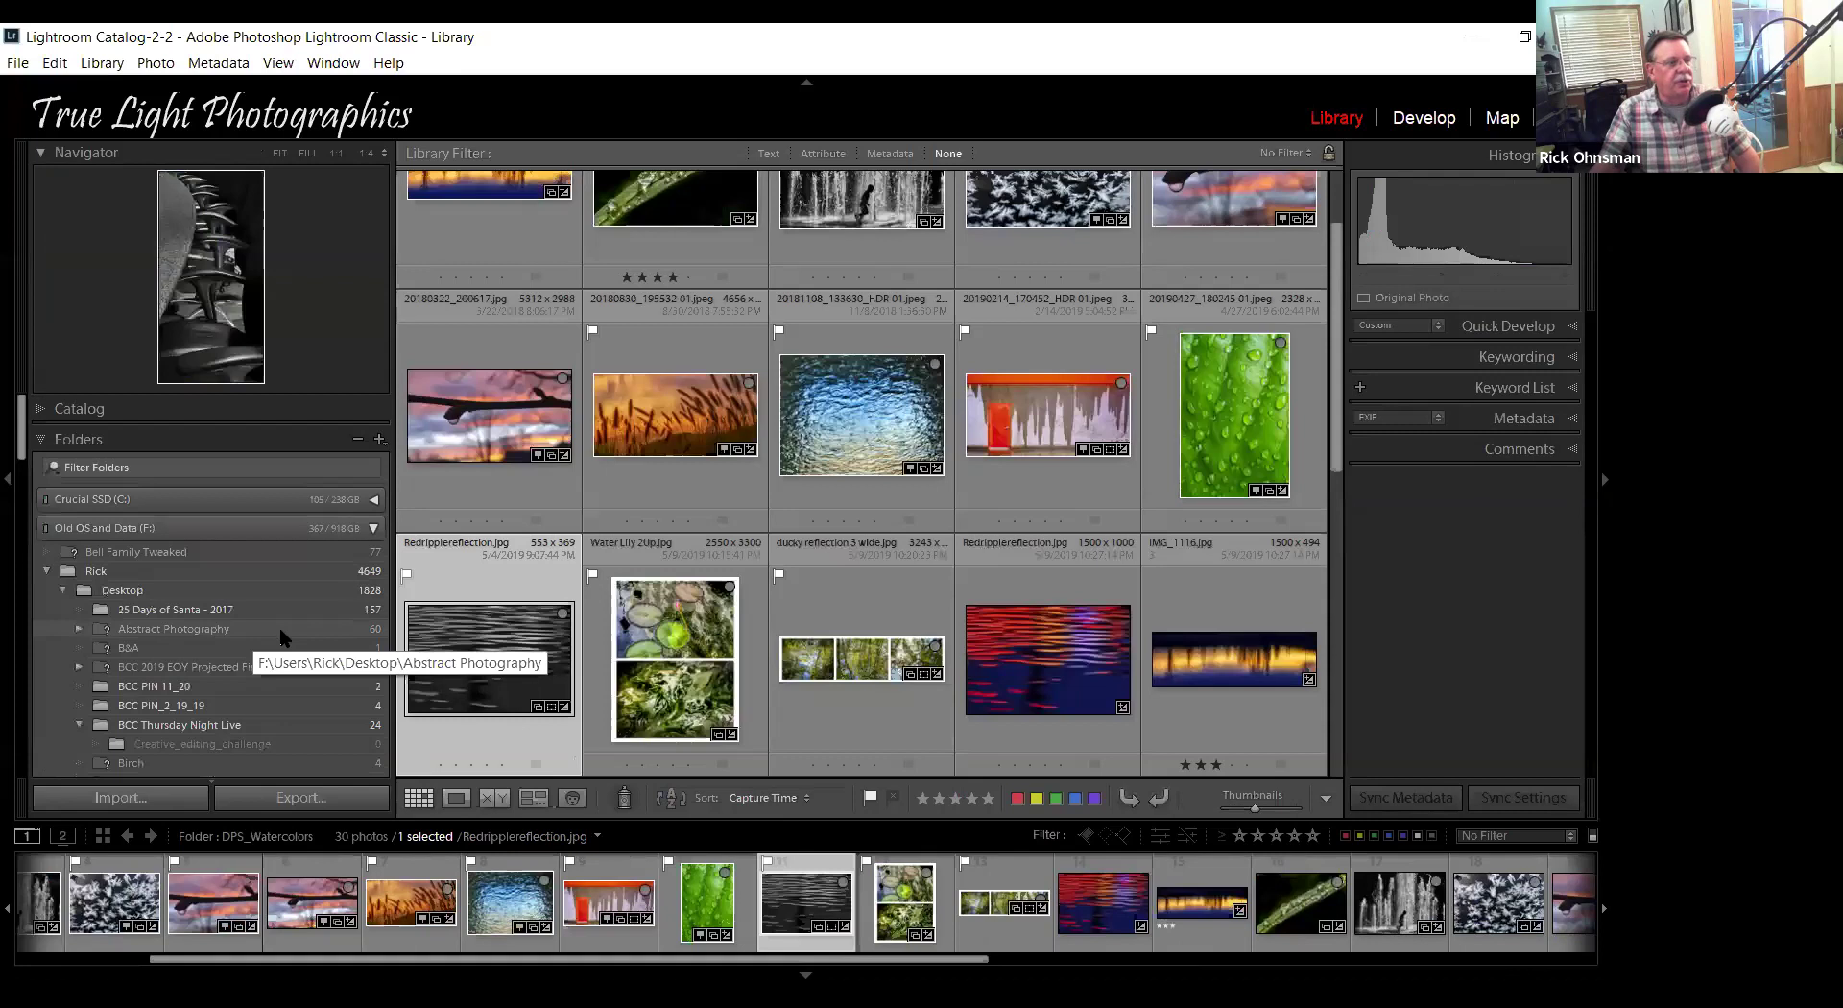
{"action": "left_click", "coordinate": [48, 440]}
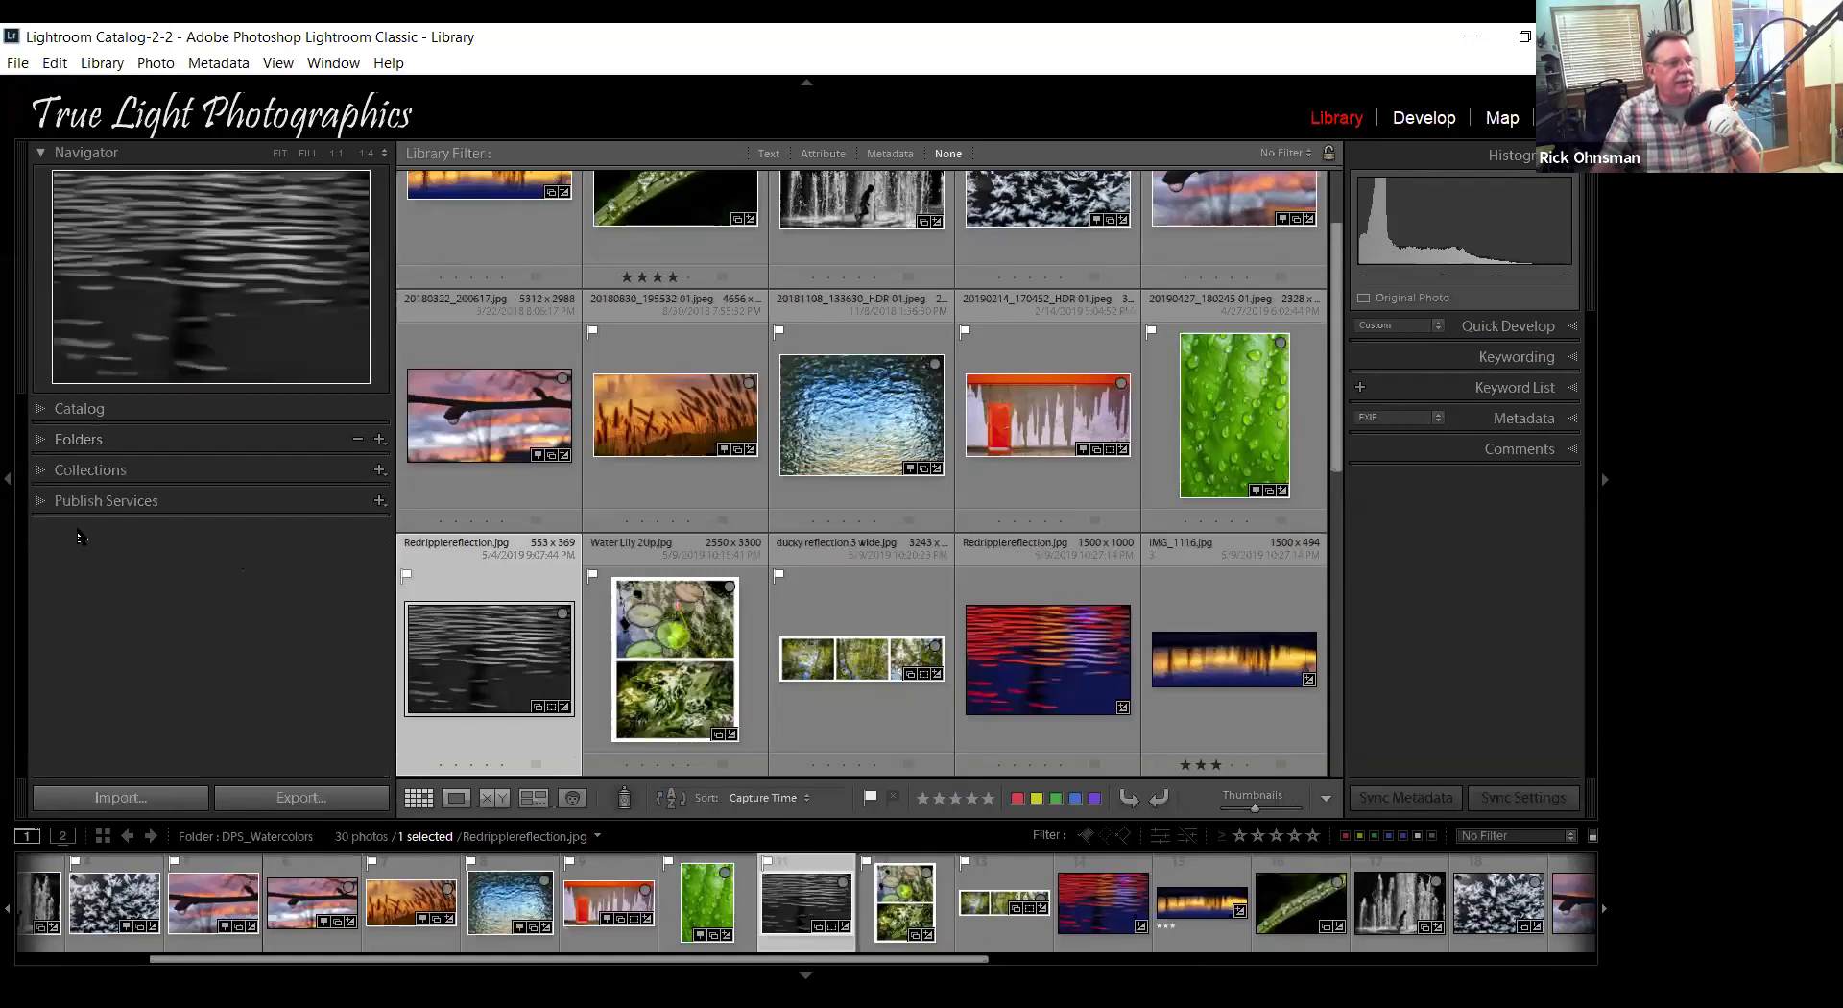
{"action": "left_click", "coordinate": [44, 469]}
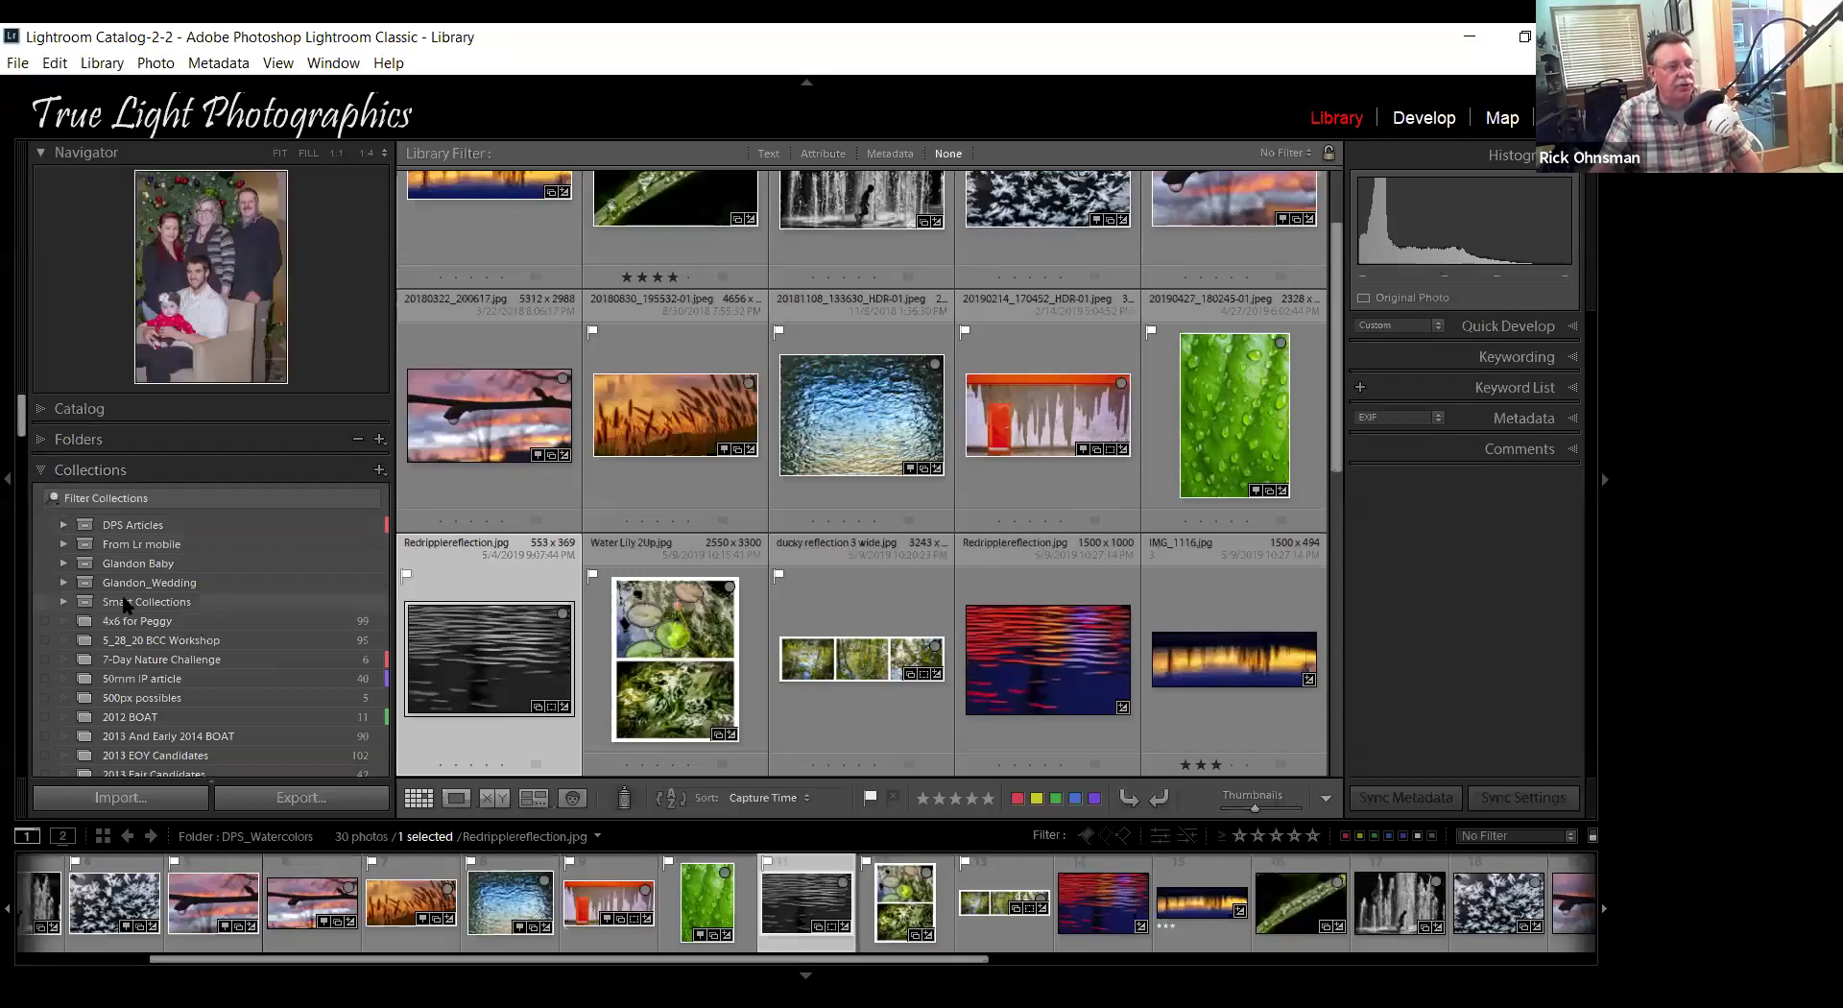
{"action": "left_click", "coordinate": [63, 602]}
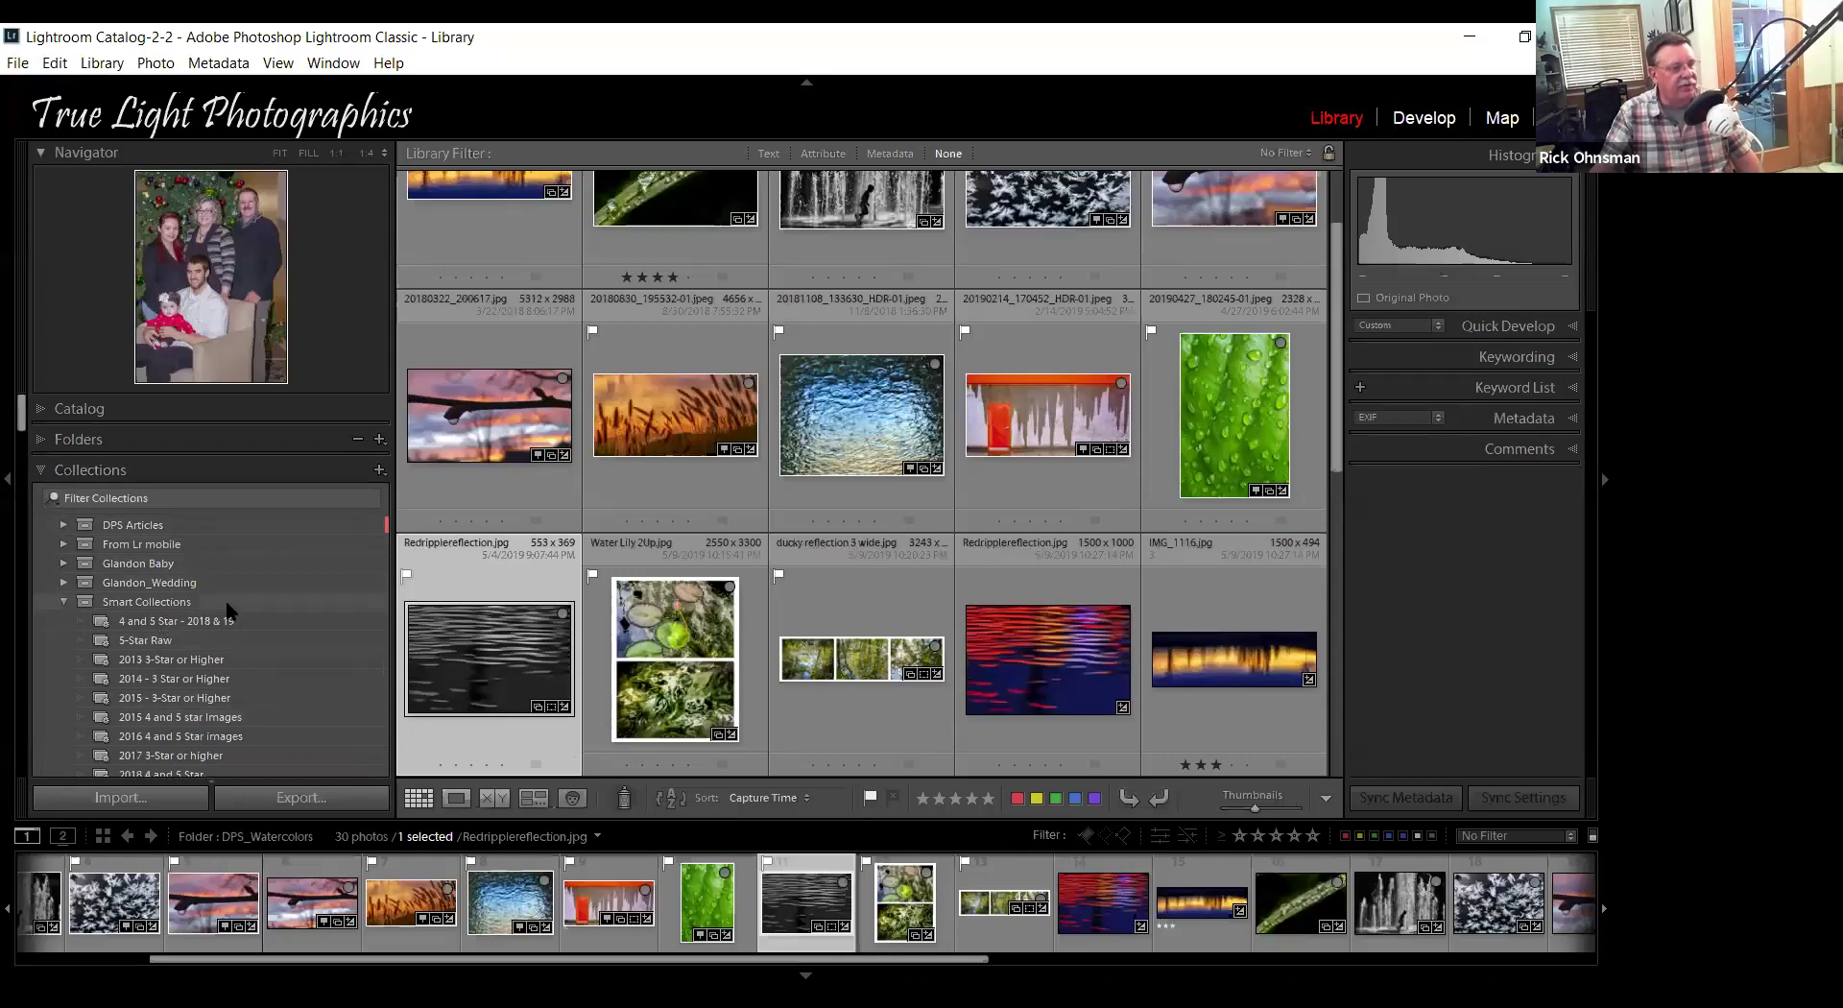
Show the Flower Photos smart collection, inspect its matching rules and close them without saving.
{"action": "scroll", "coordinate": [226, 601], "scroll_direction": "down", "scroll_amount": 5}
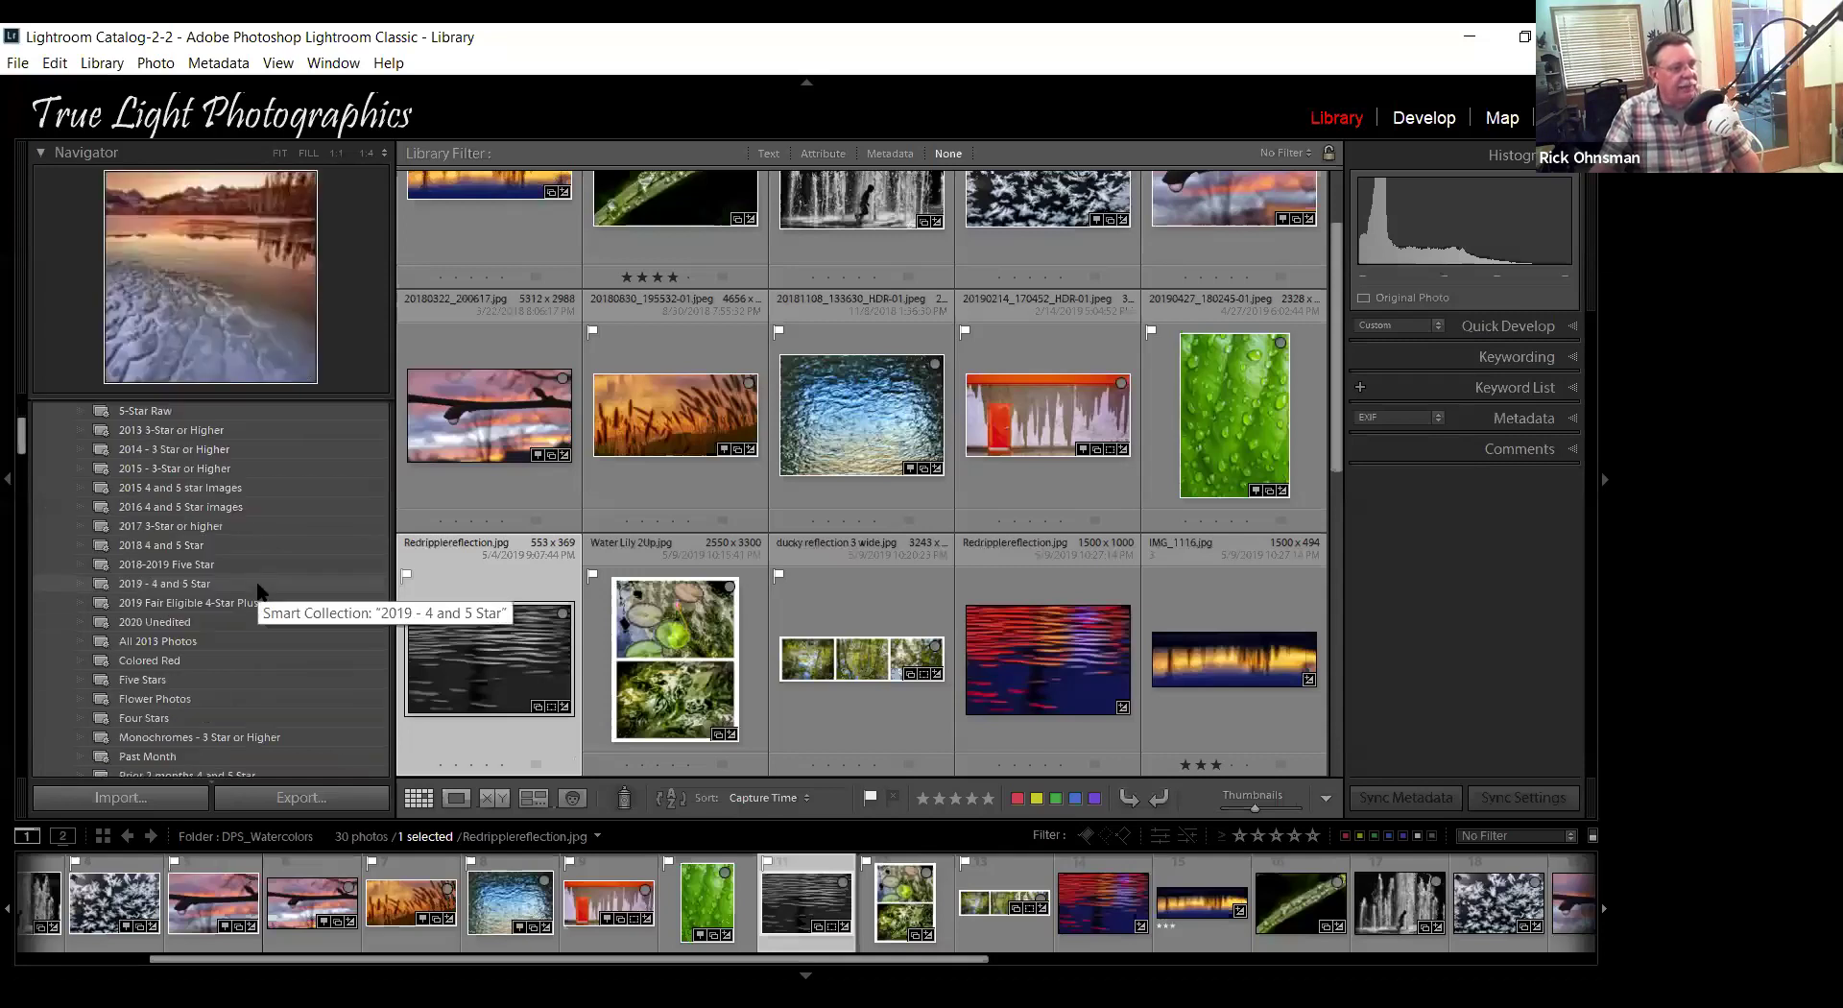
{"action": "scroll", "coordinate": [206, 624], "scroll_direction": "down", "scroll_amount": 3}
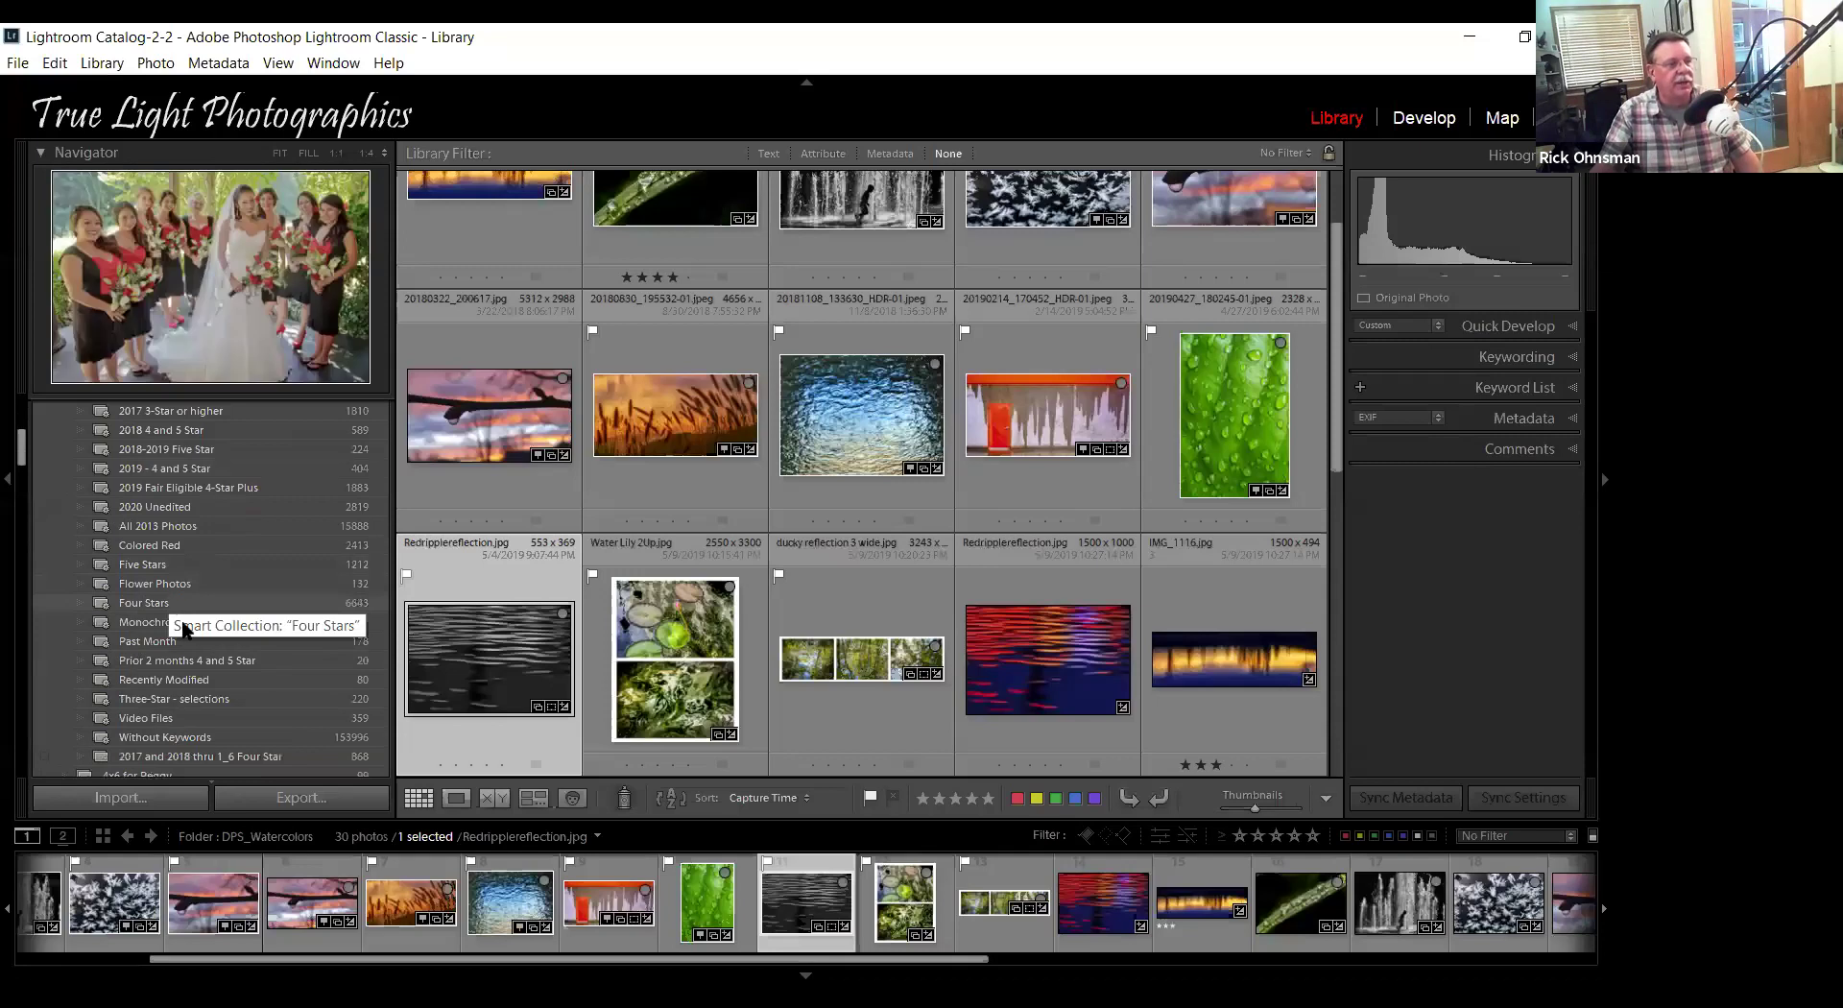
{"action": "scroll", "coordinate": [259, 612], "scroll_direction": "up", "scroll_amount": 5}
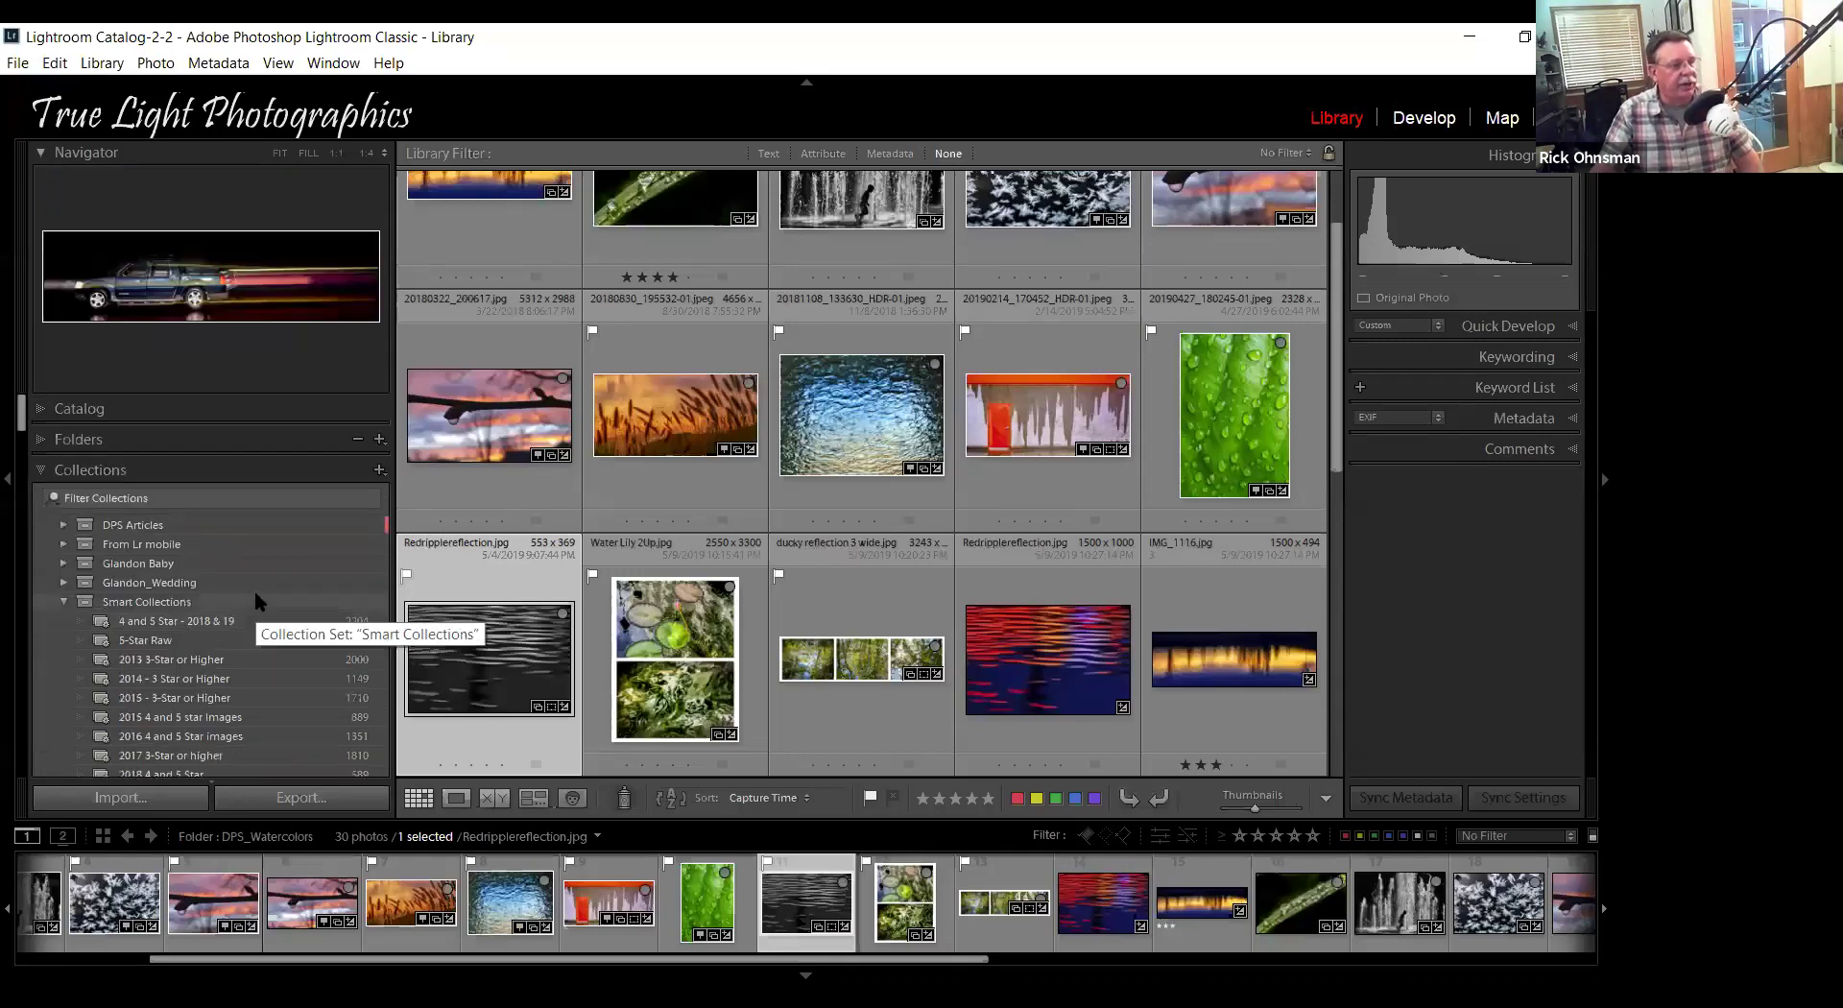
{"action": "scroll", "coordinate": [256, 601], "scroll_direction": "down", "scroll_amount": 5}
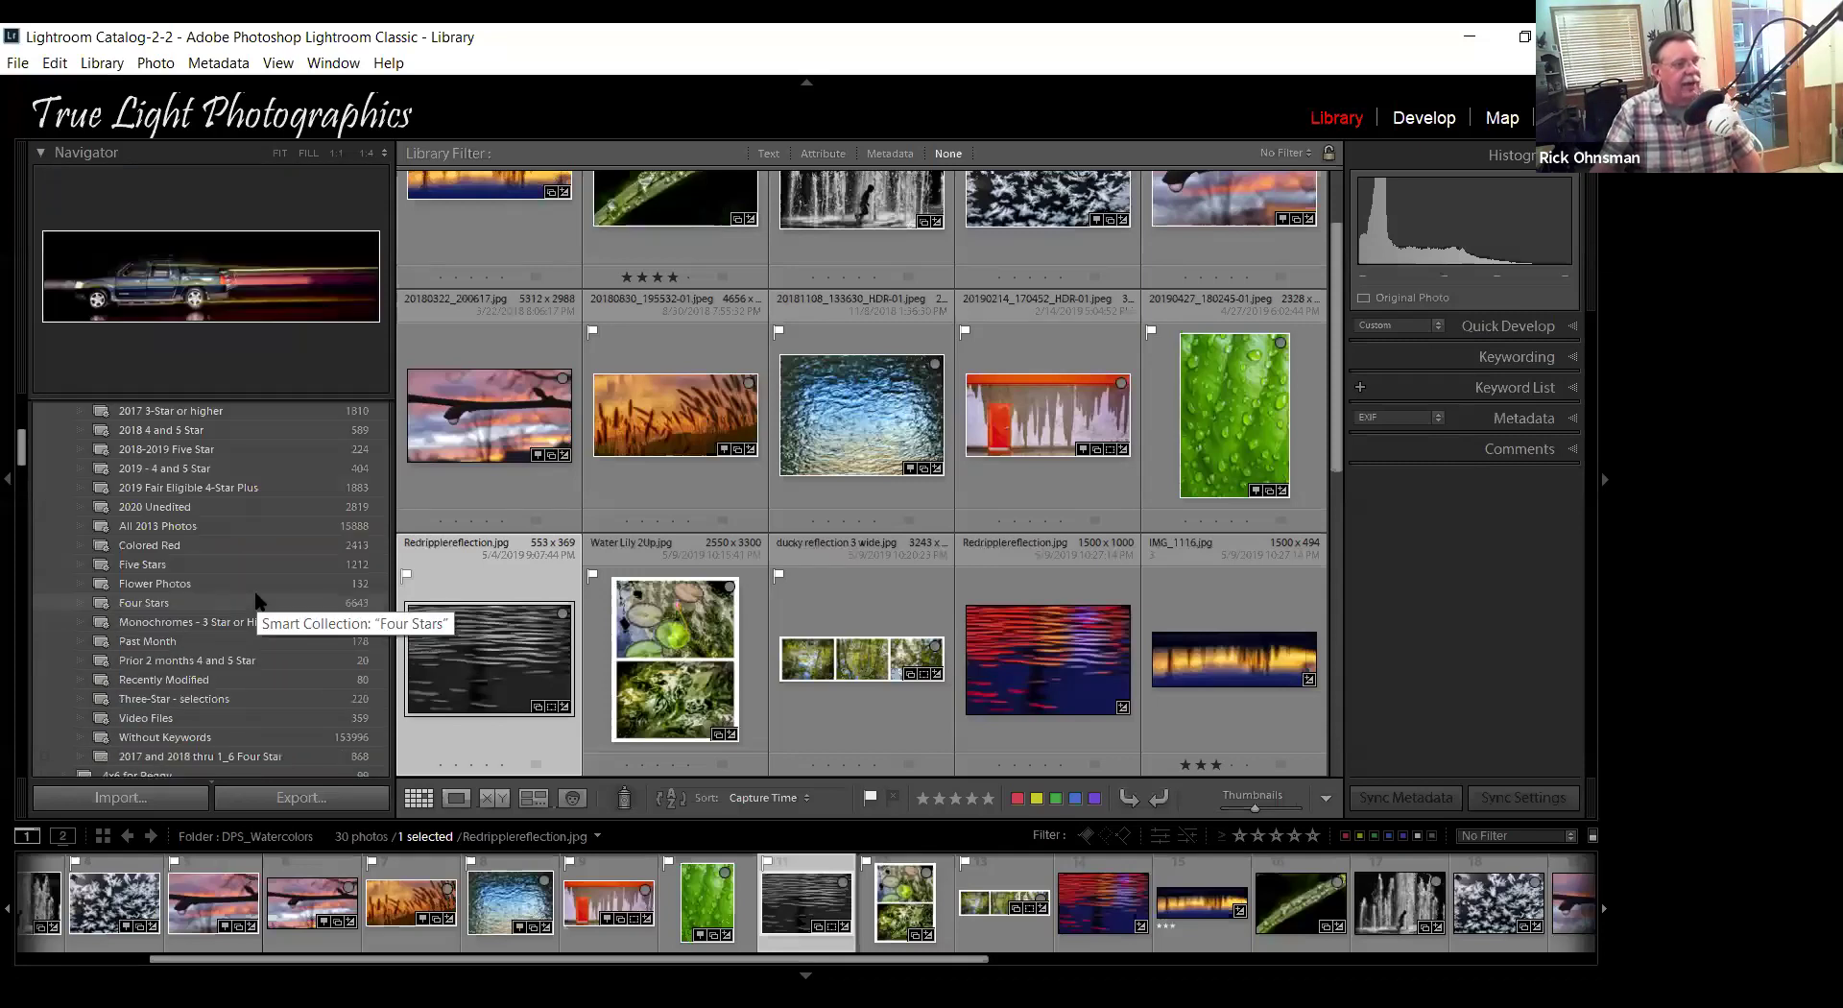
{"action": "left_click", "coordinate": [140, 585]}
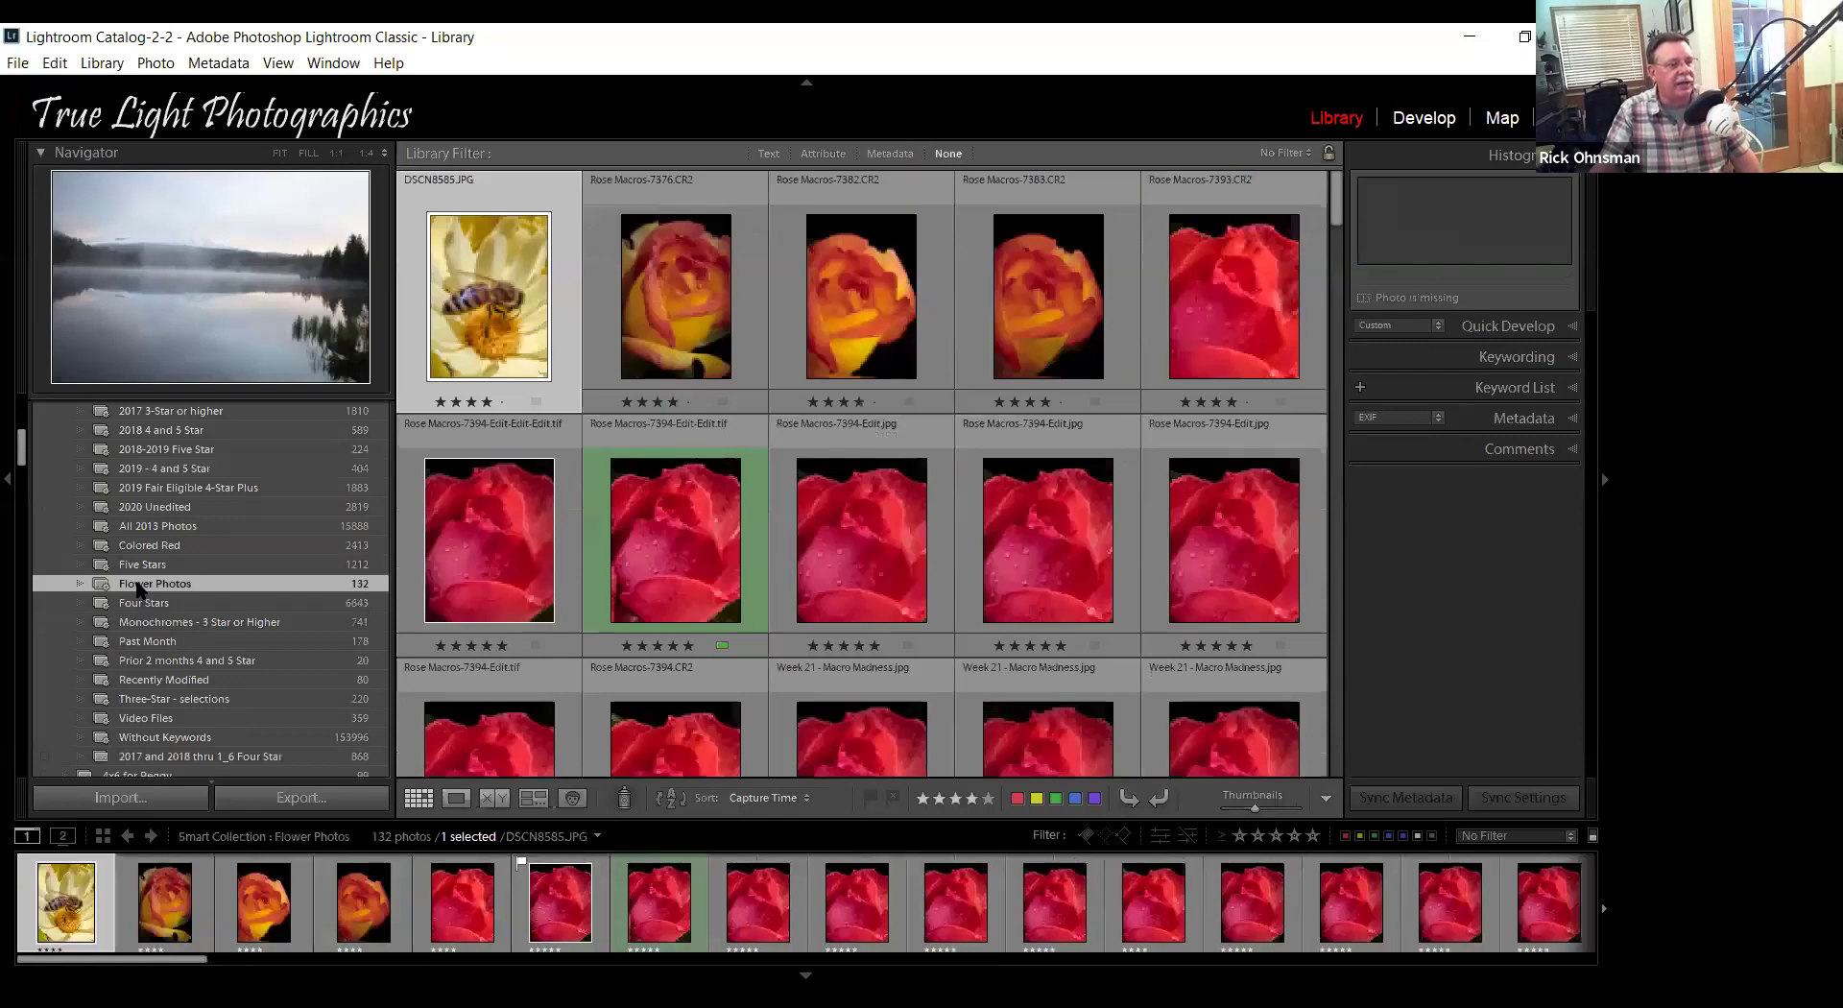
{"action": "right_click", "coordinate": [140, 590]}
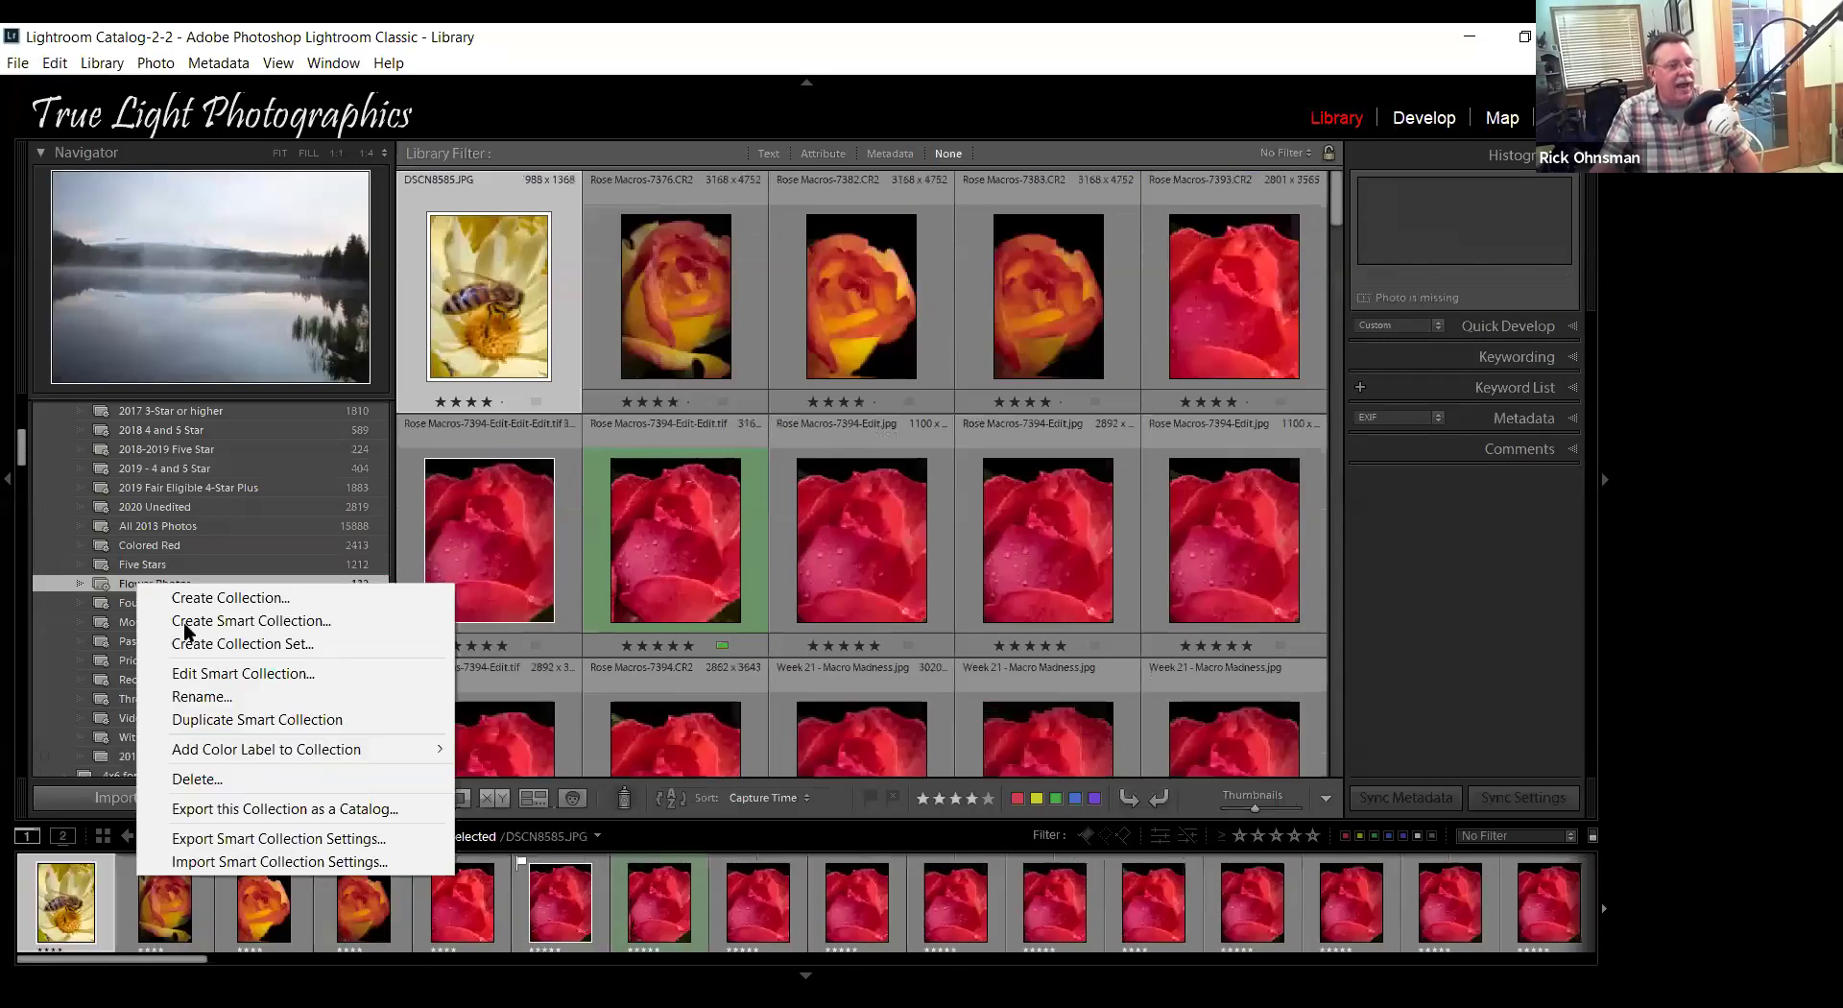
{"action": "left_click", "coordinate": [221, 675]}
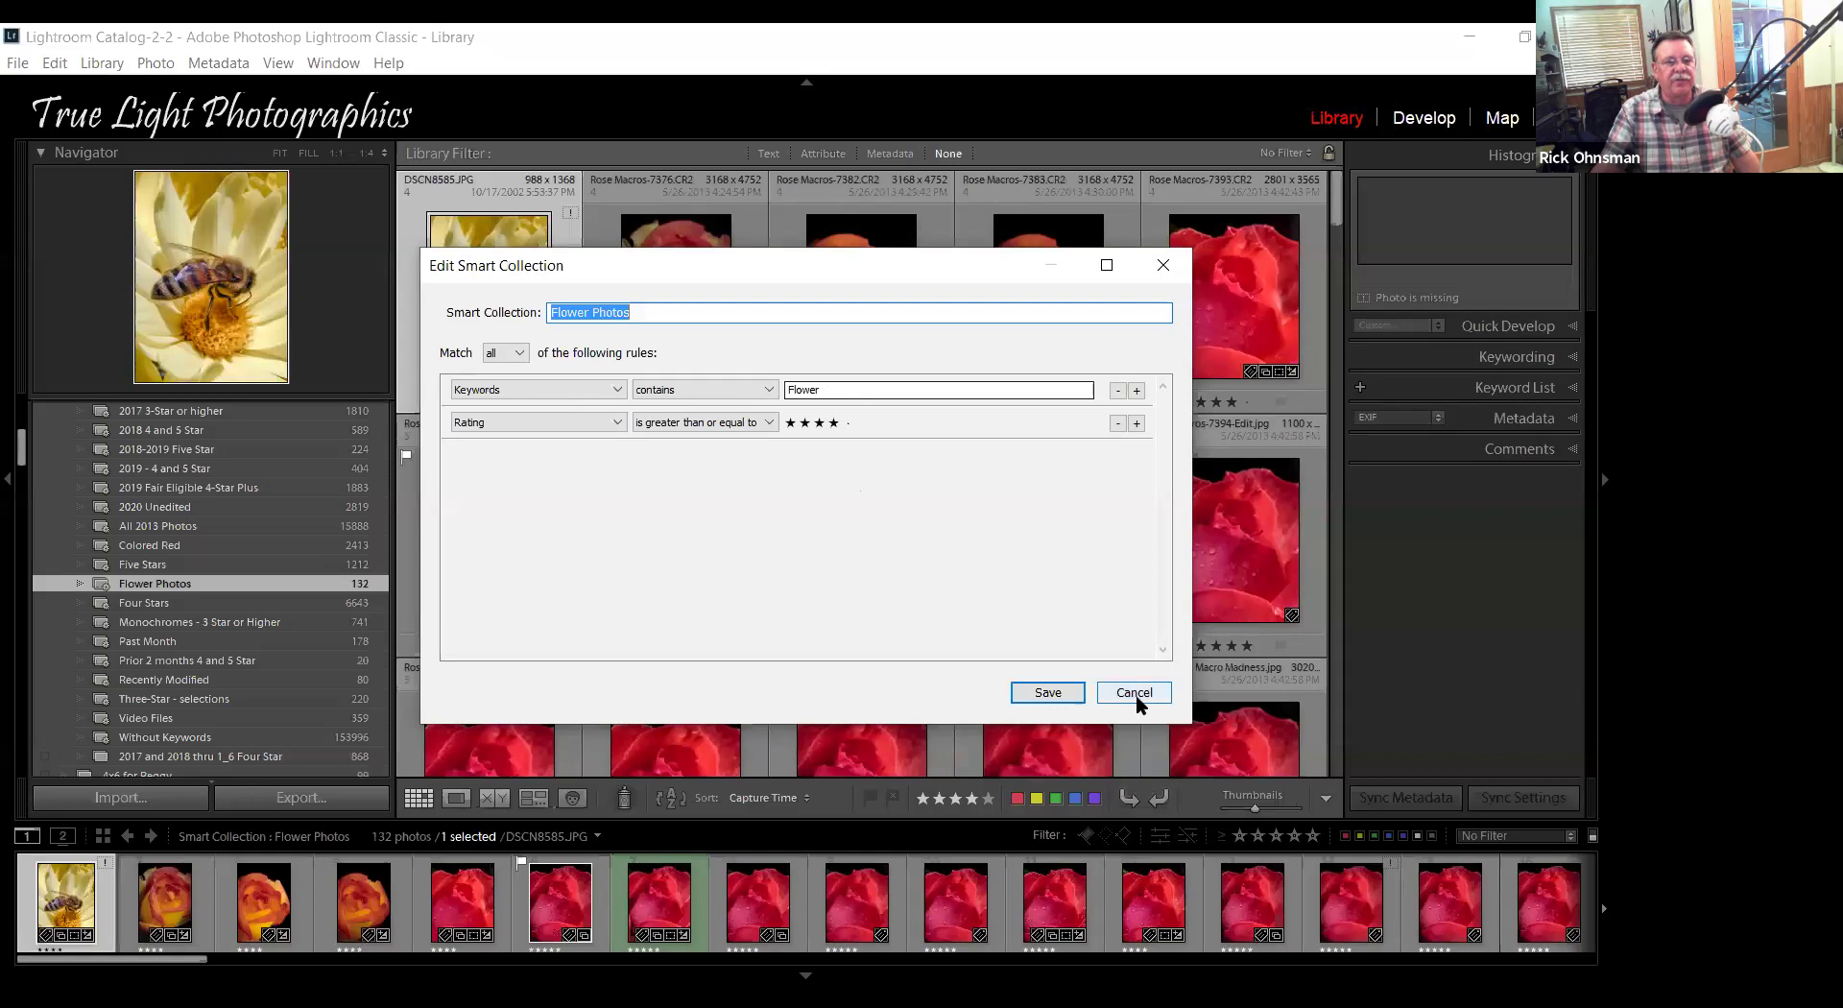
{"action": "key", "text": "Escape"}
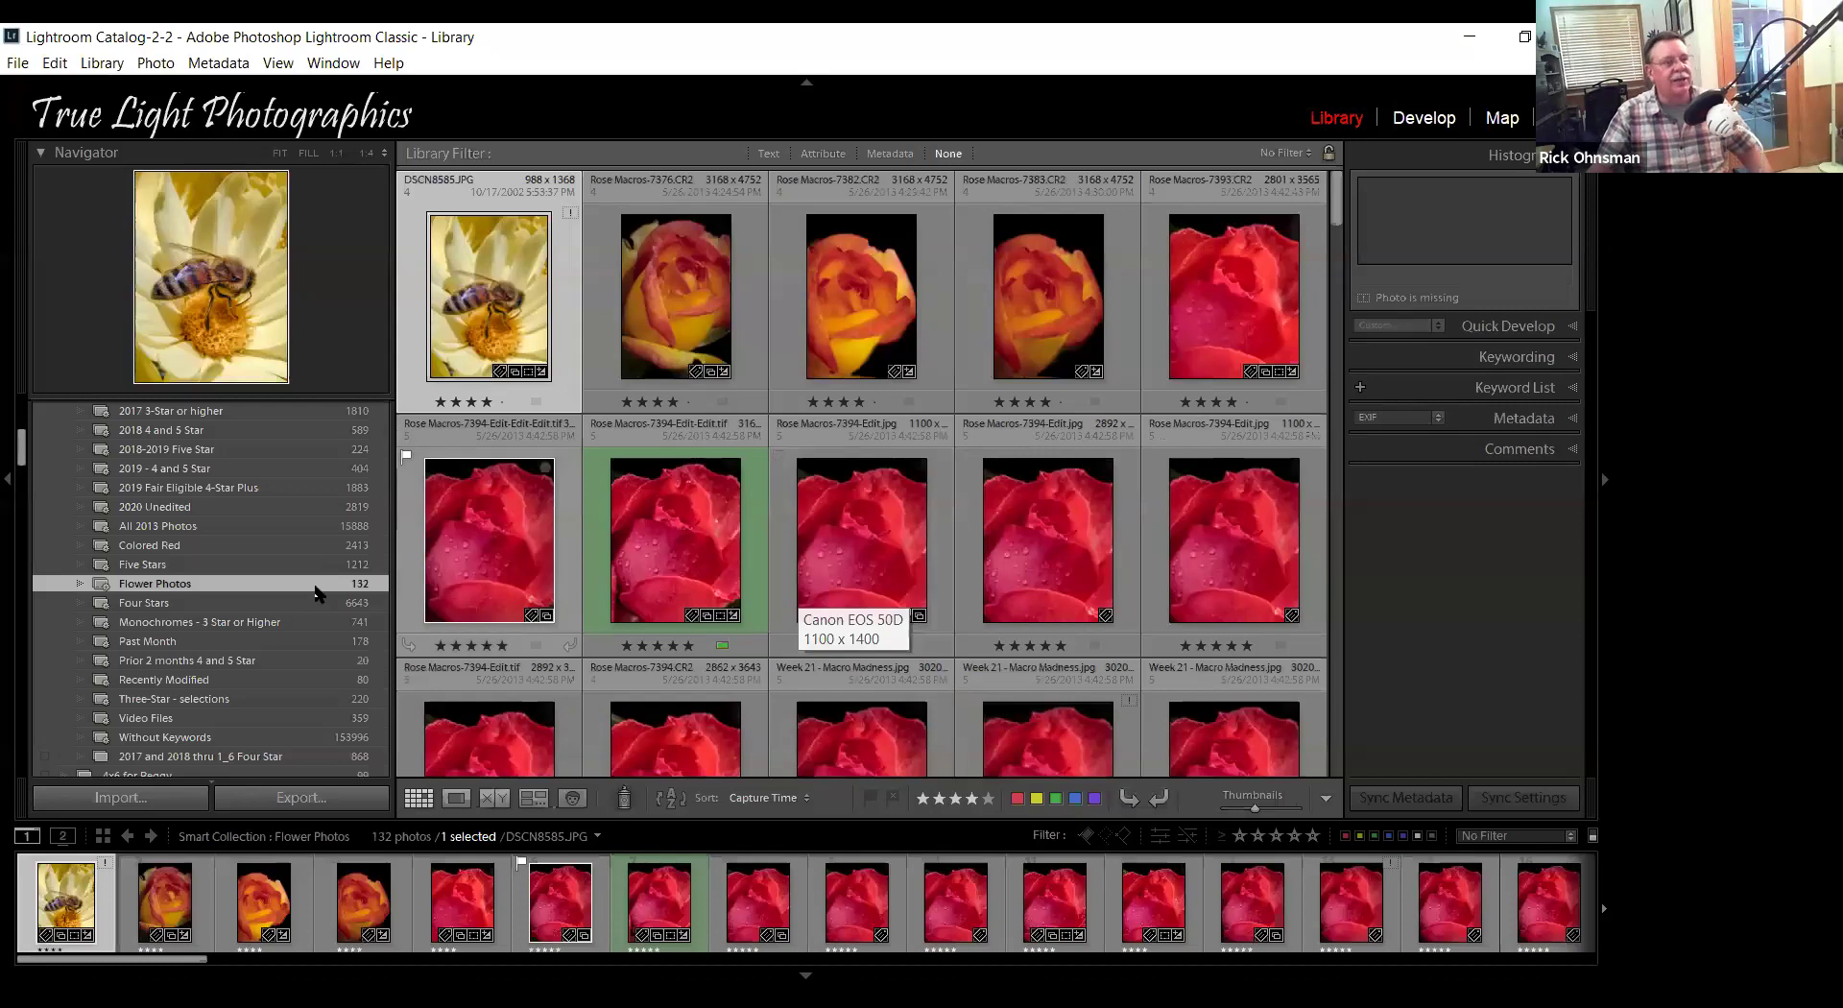
Collapse the Smart Collections set, start a new smart collection inside it and name it 2020 Fair Candidates.
{"action": "scroll", "coordinate": [285, 582], "scroll_direction": "up", "scroll_amount": 5}
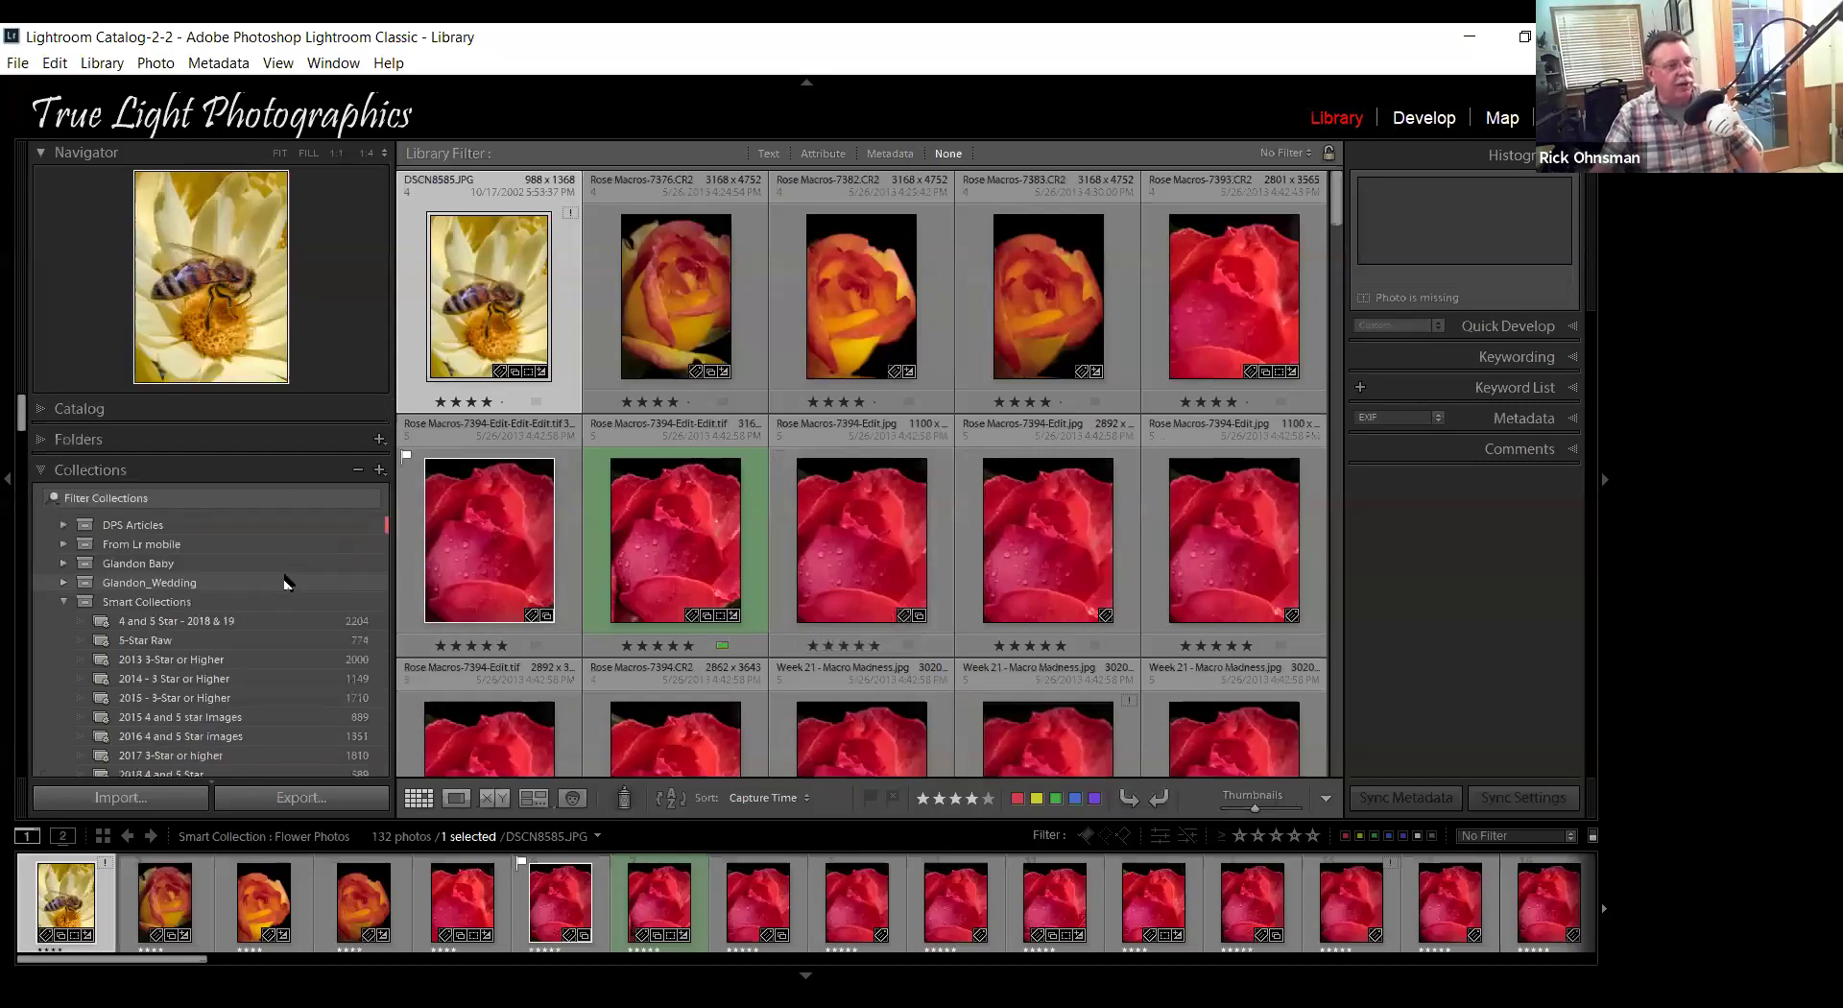
{"action": "left_click", "coordinate": [65, 601]}
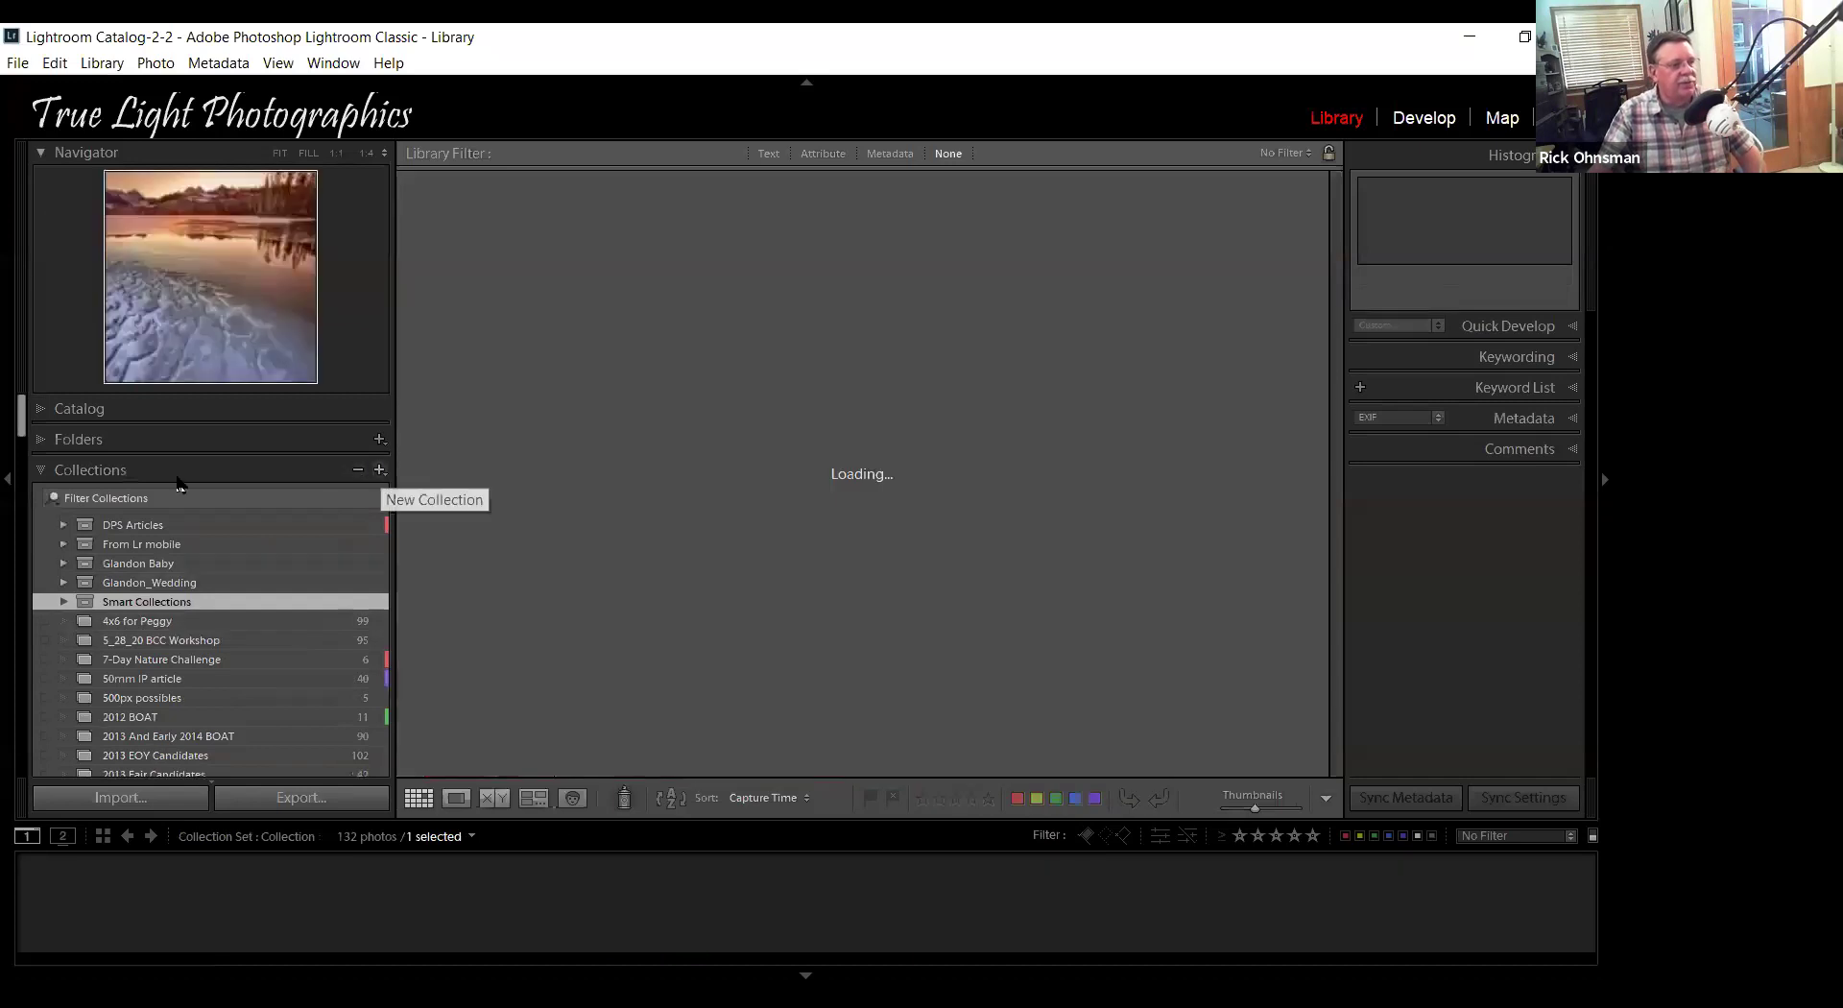
{"action": "left_click", "coordinate": [380, 470]}
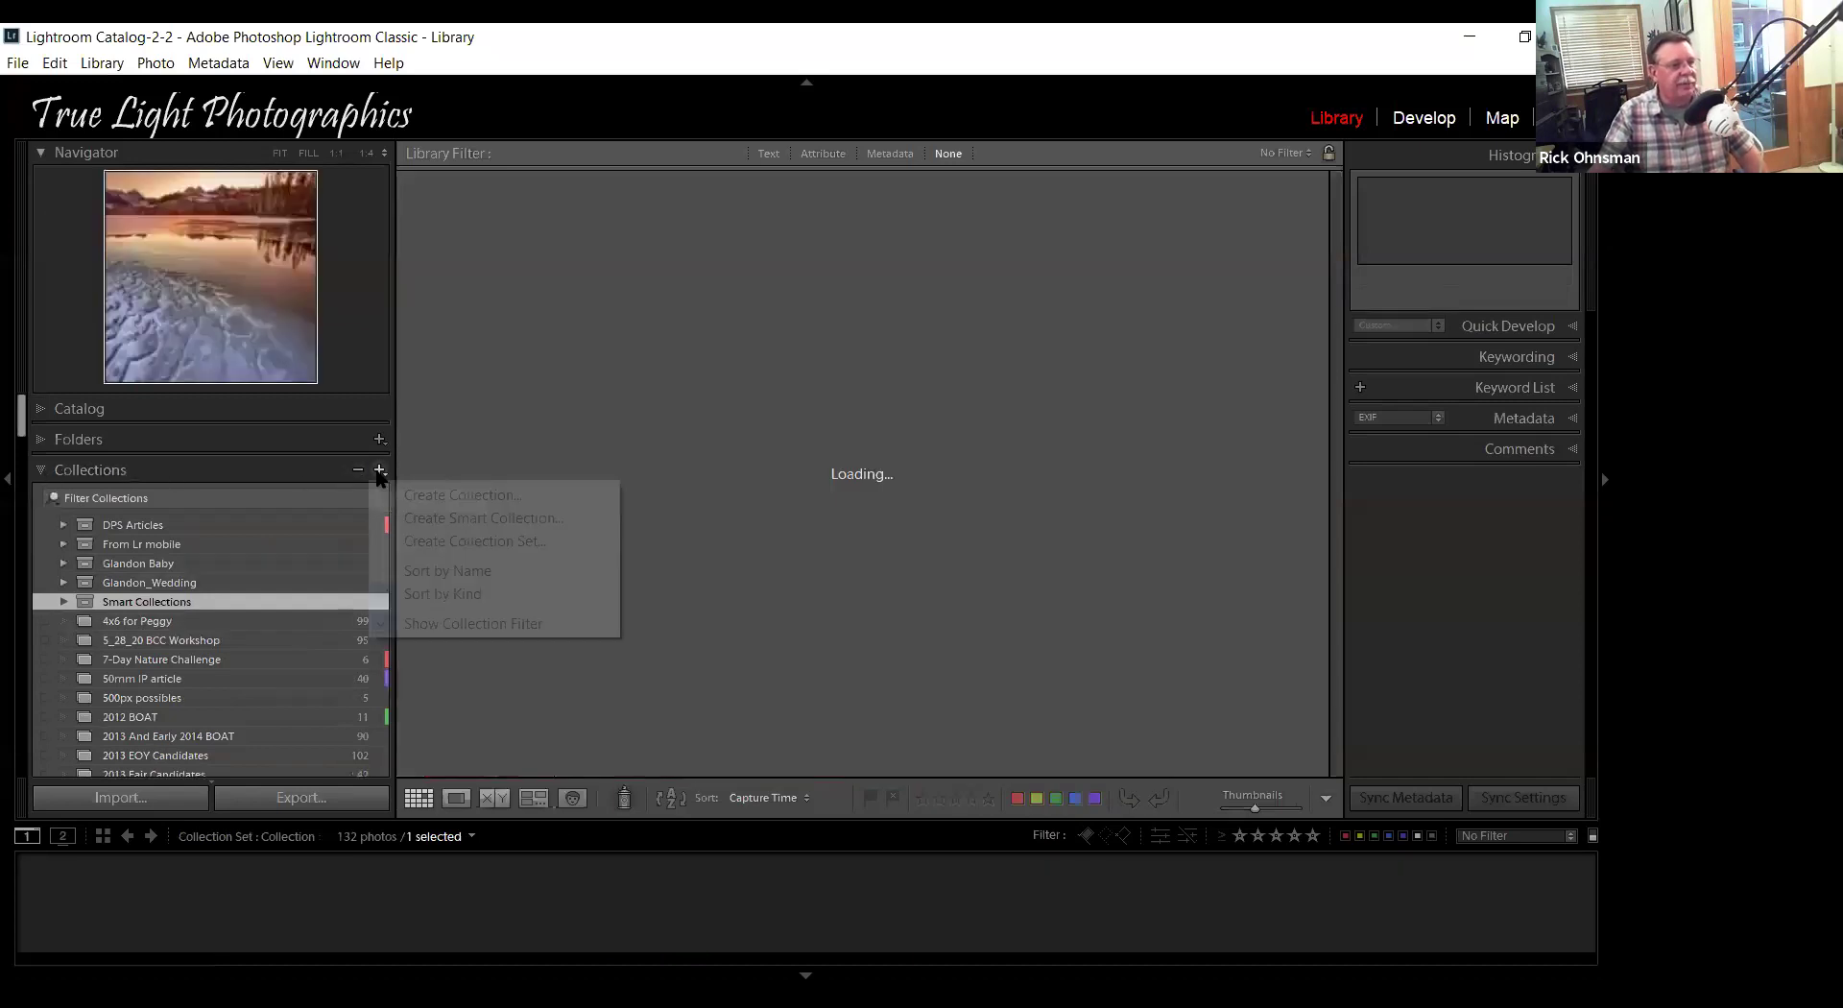
{"action": "left_click", "coordinate": [419, 520]}
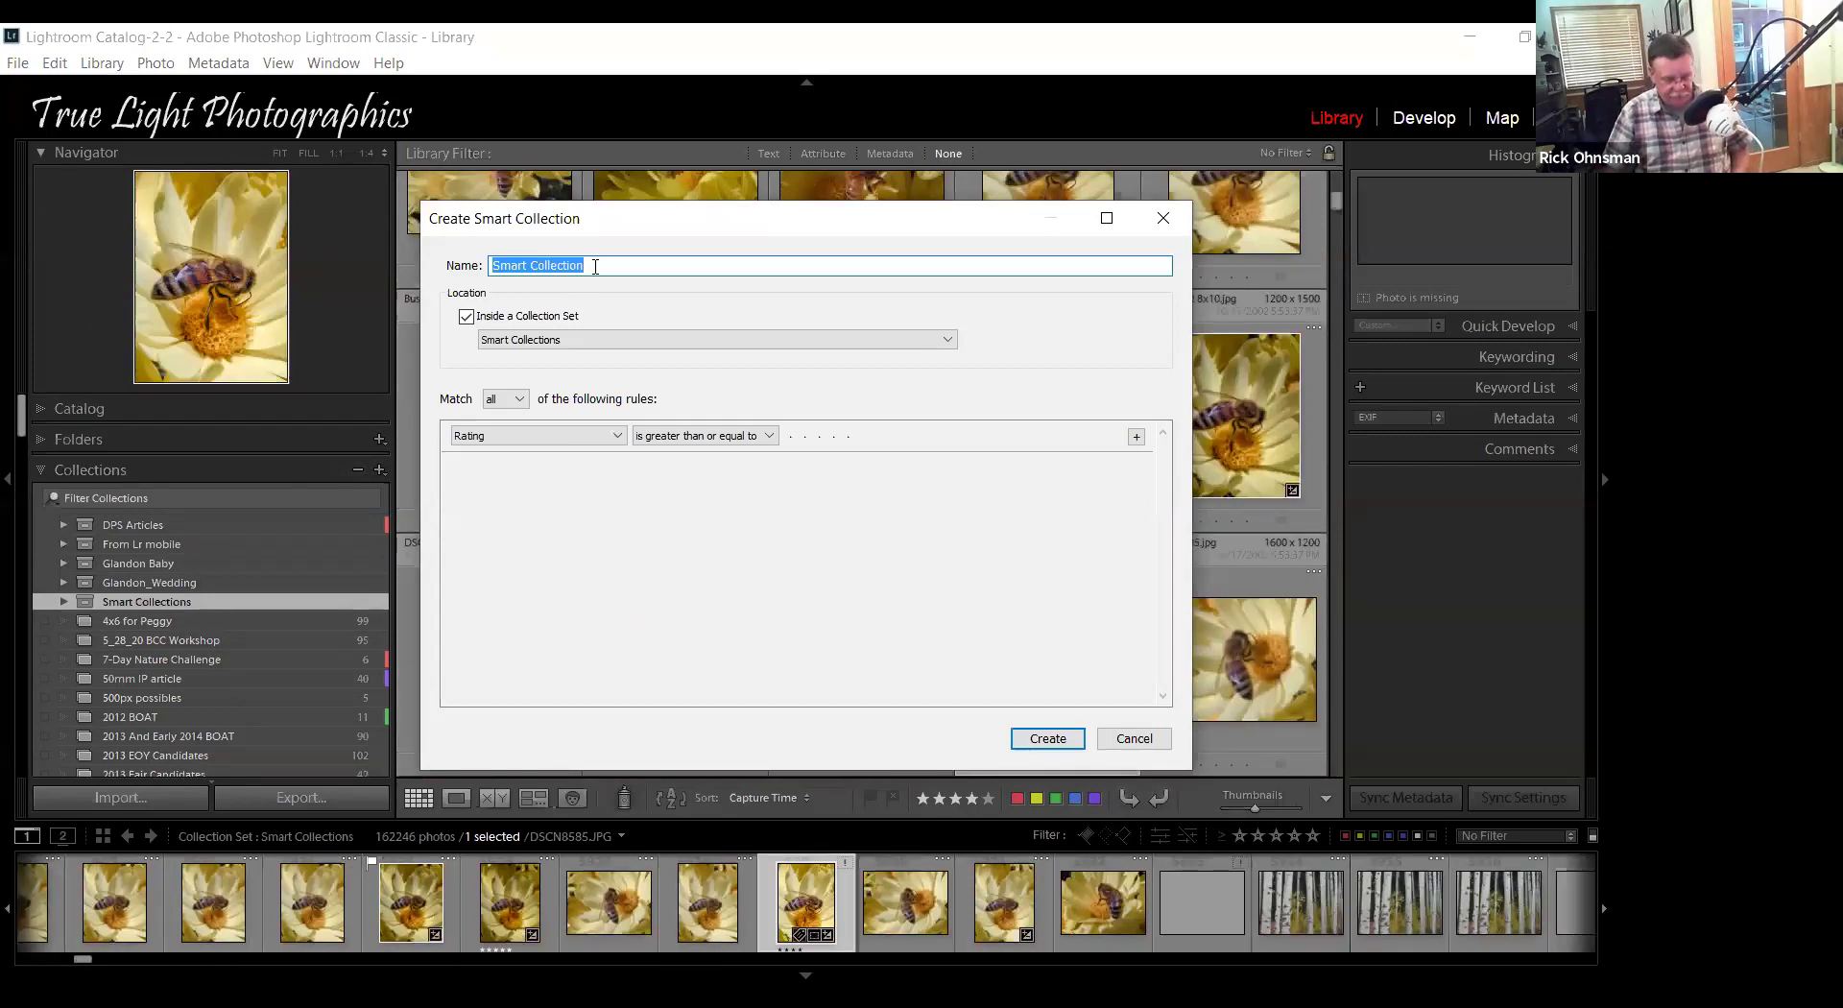
{"action": "type", "text": "@020"}
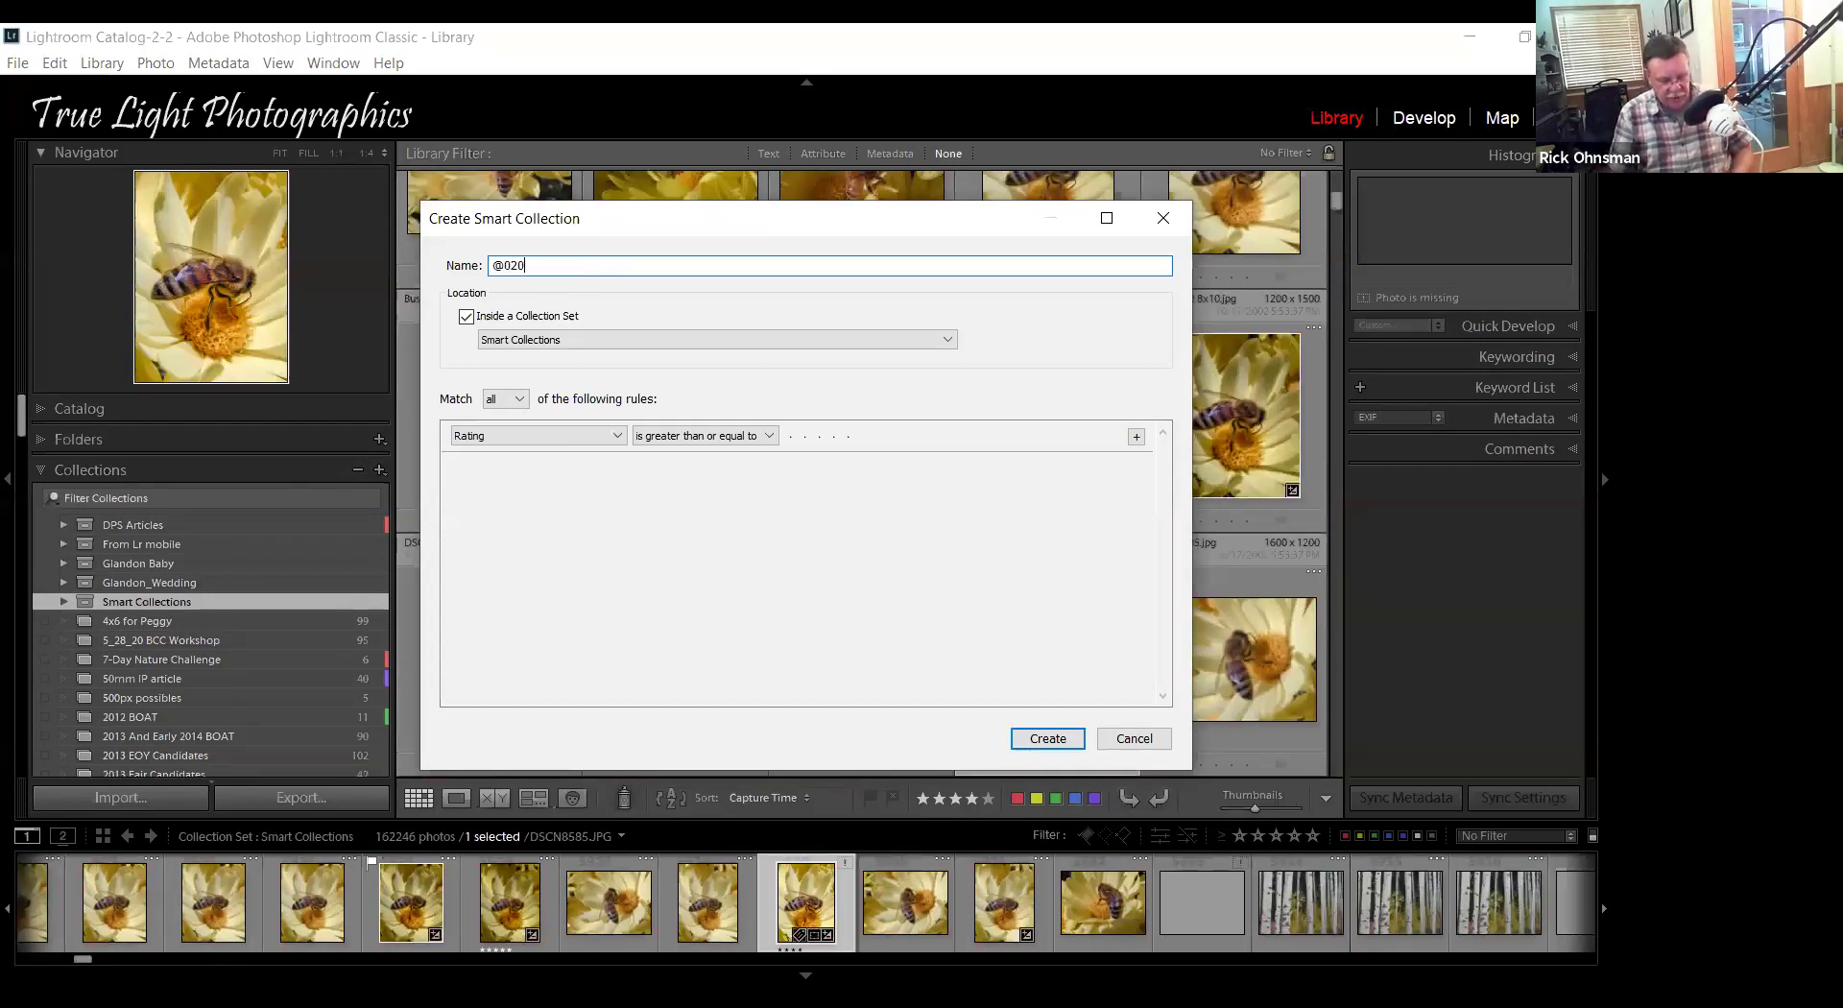
{"action": "type", "text": " Fair Candidates"}
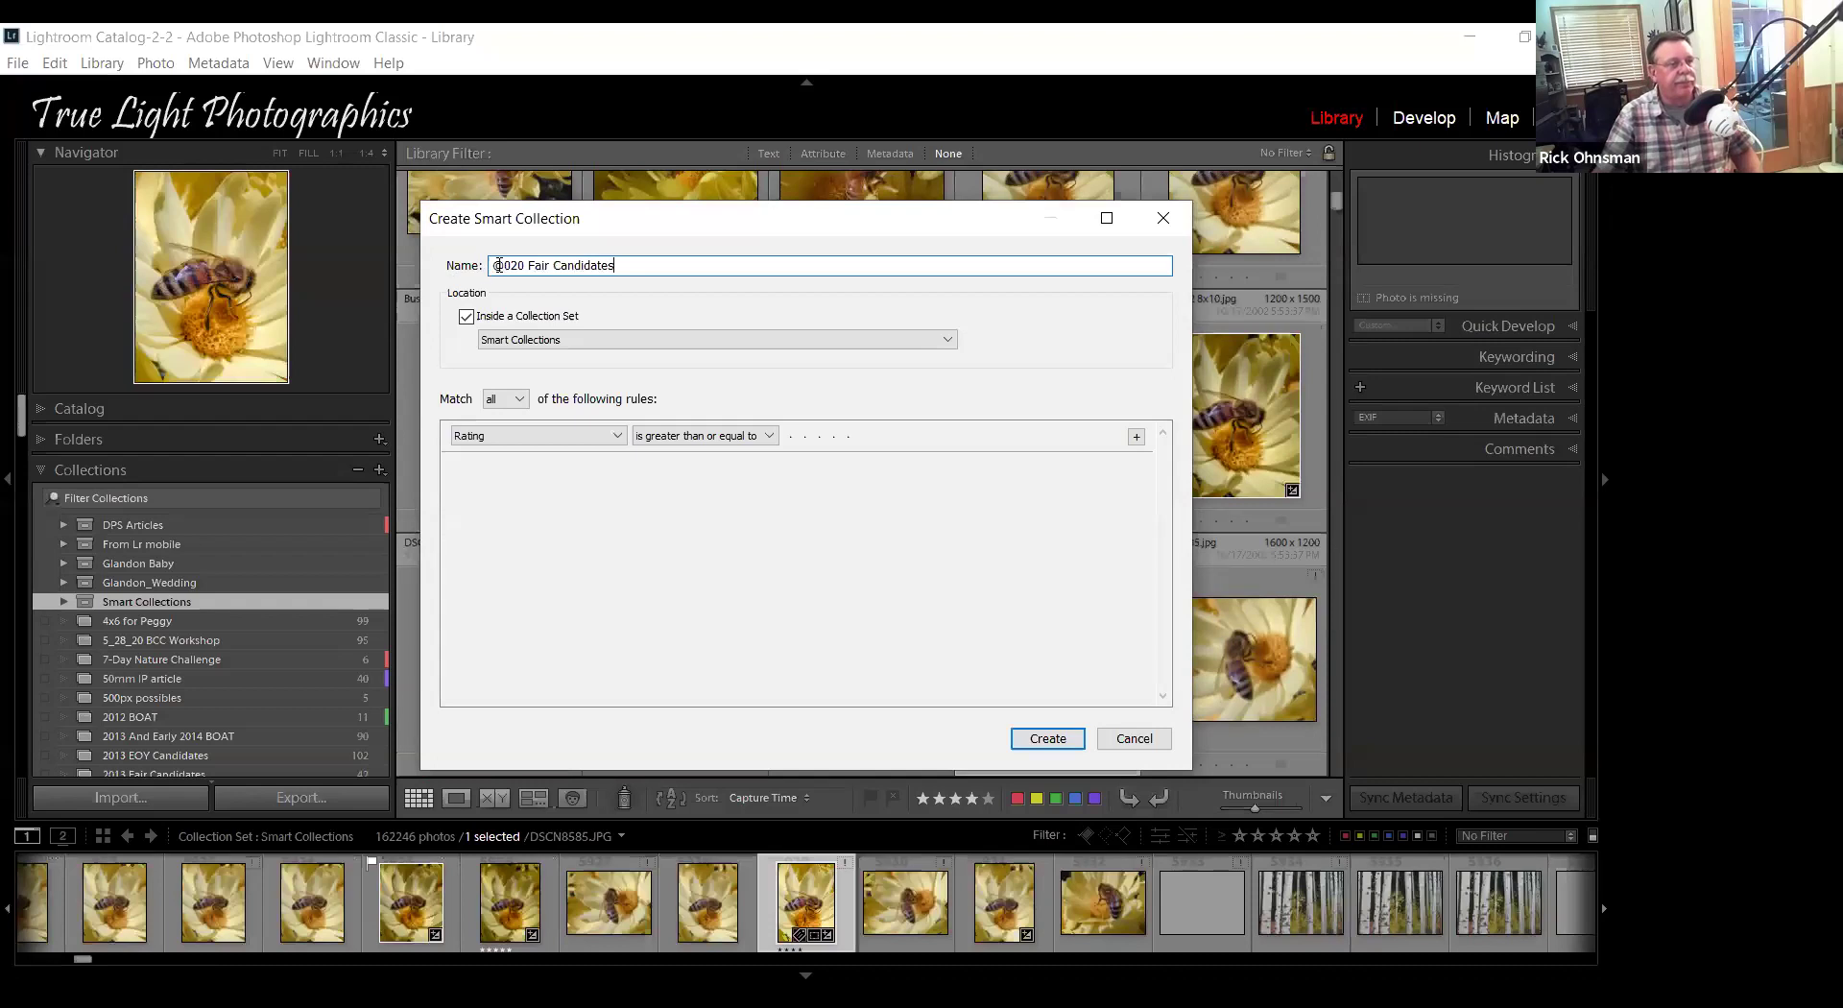
{"action": "left_click_drag", "start_coordinate": [492, 265], "coordinate": [500, 265]}
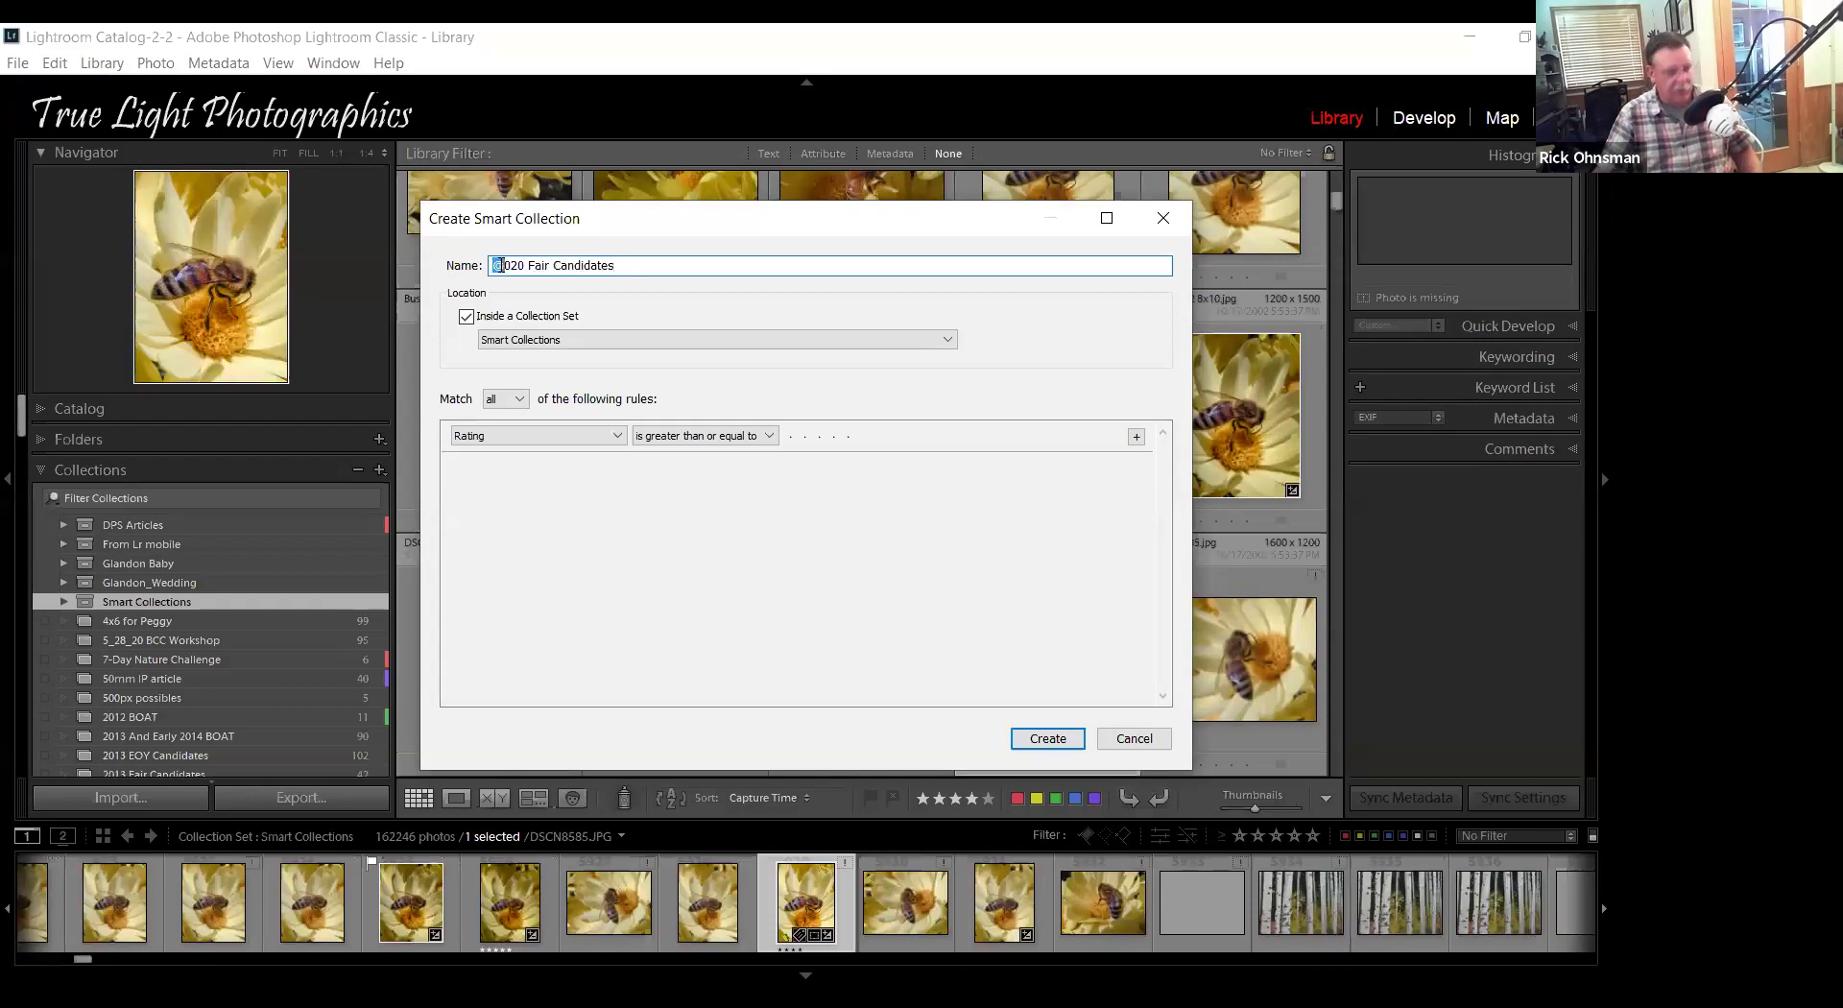
{"action": "type", "text": "2"}
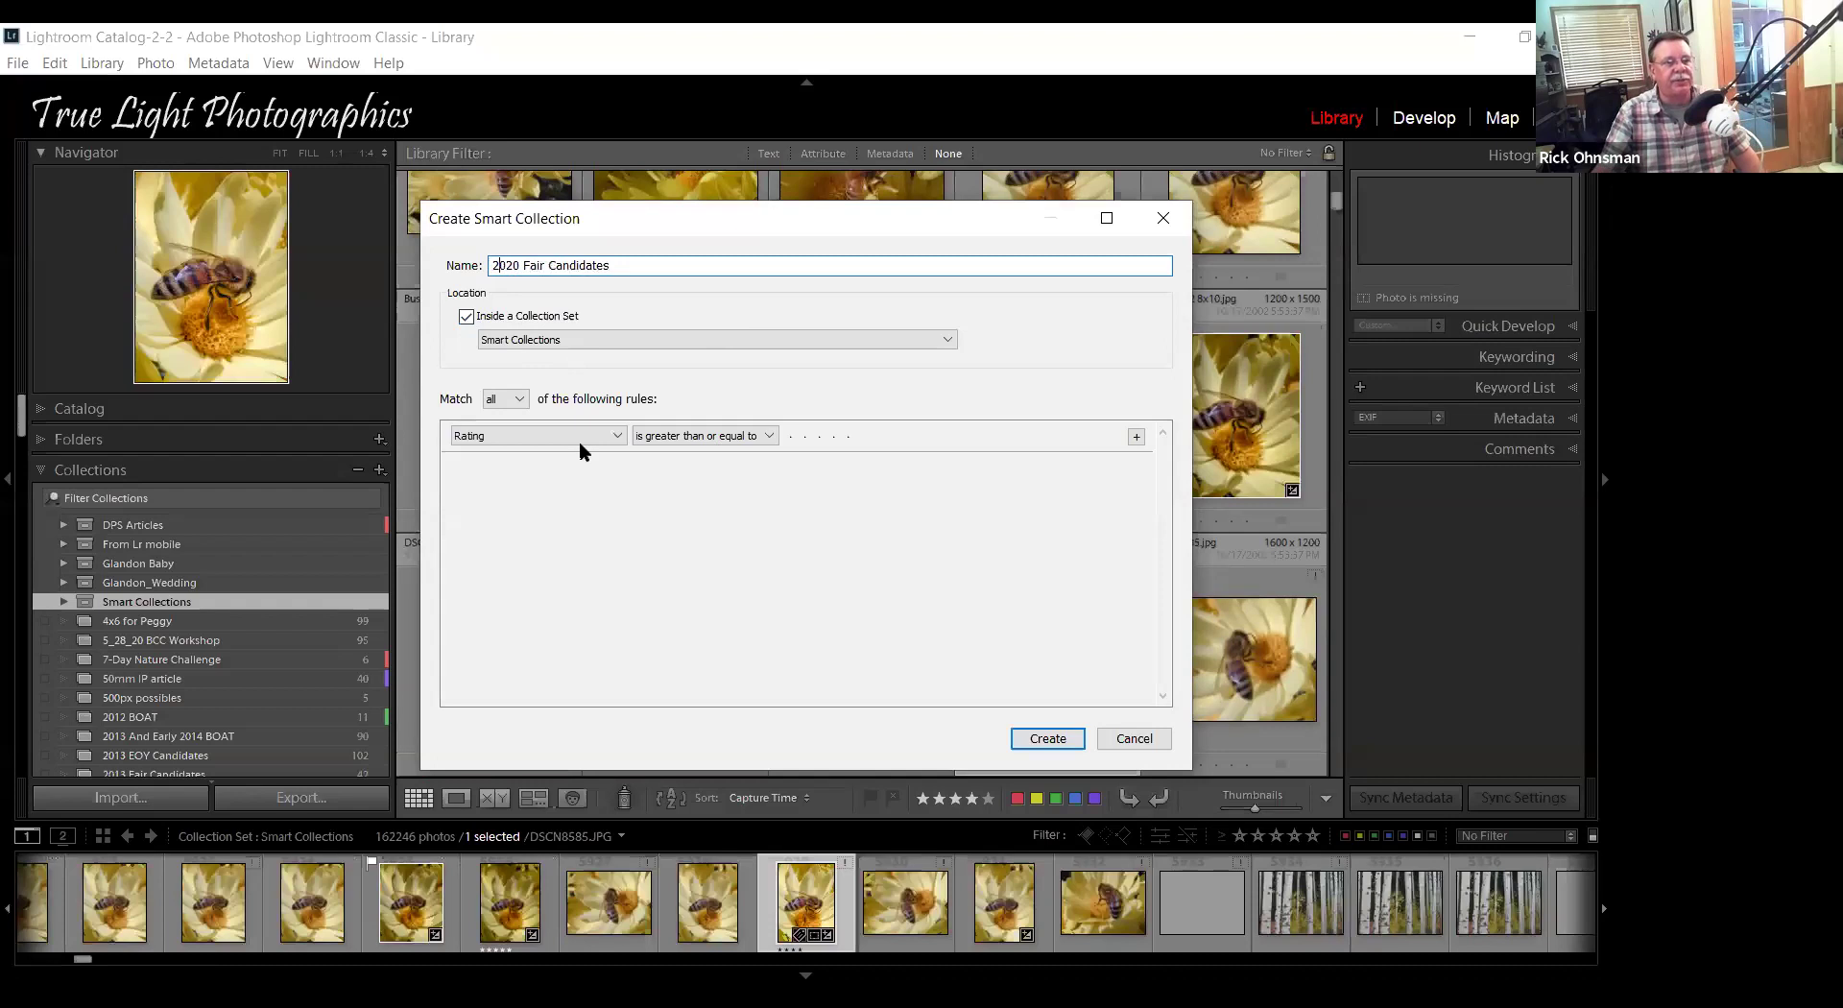
Set rules for a rating of at least four stars and any searchable text containing 2020 Fair, and cancel the smart collection.
{"action": "left_click", "coordinate": [614, 437]}
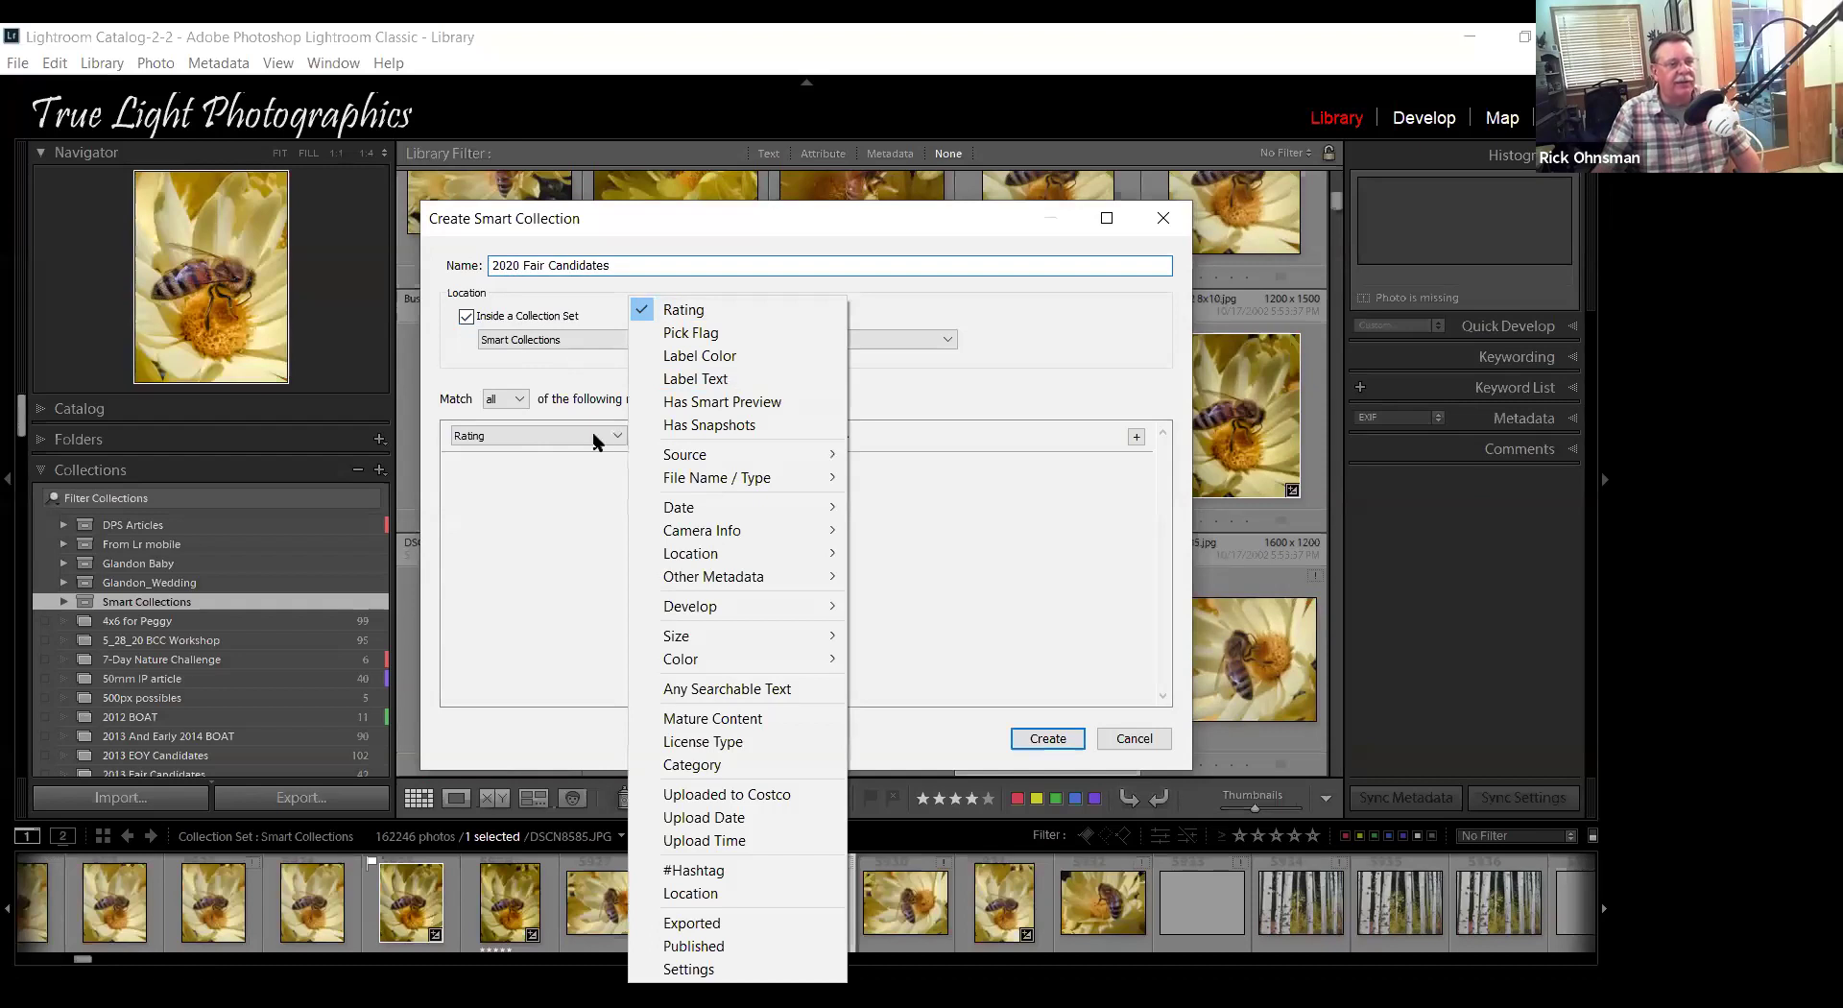
{"action": "left_click", "coordinate": [569, 470]}
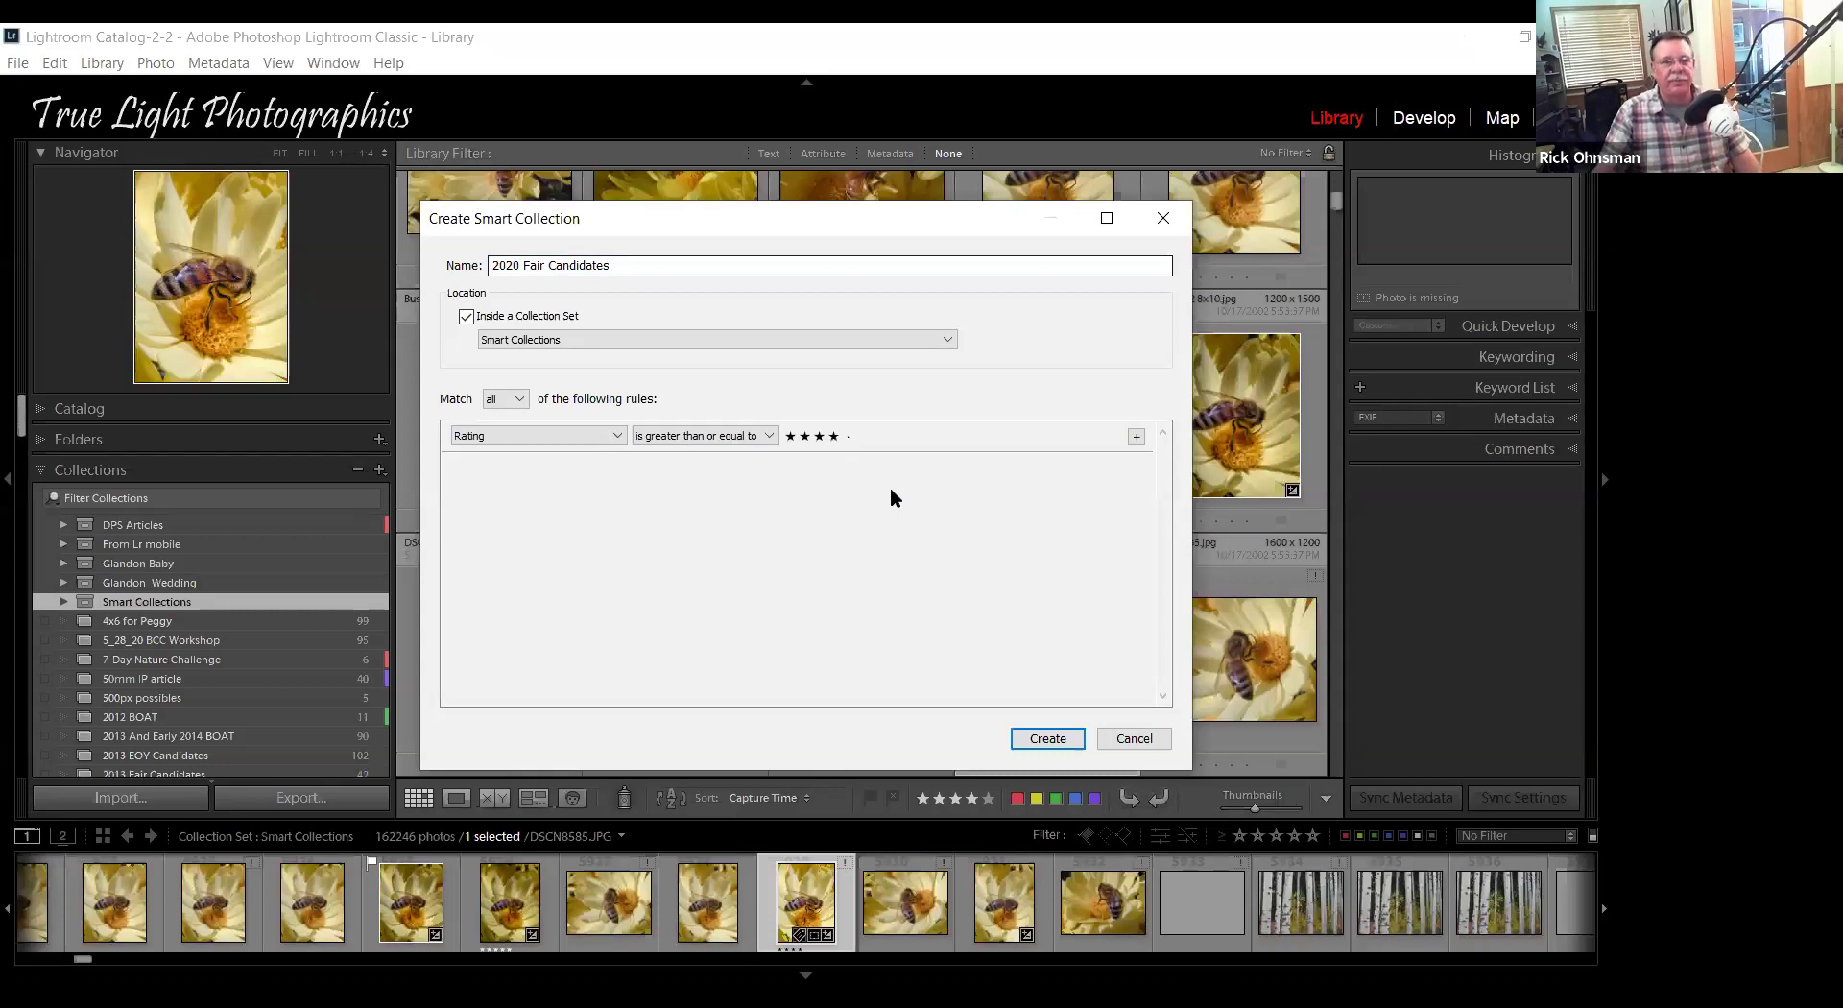
{"action": "left_click", "coordinate": [1137, 437]}
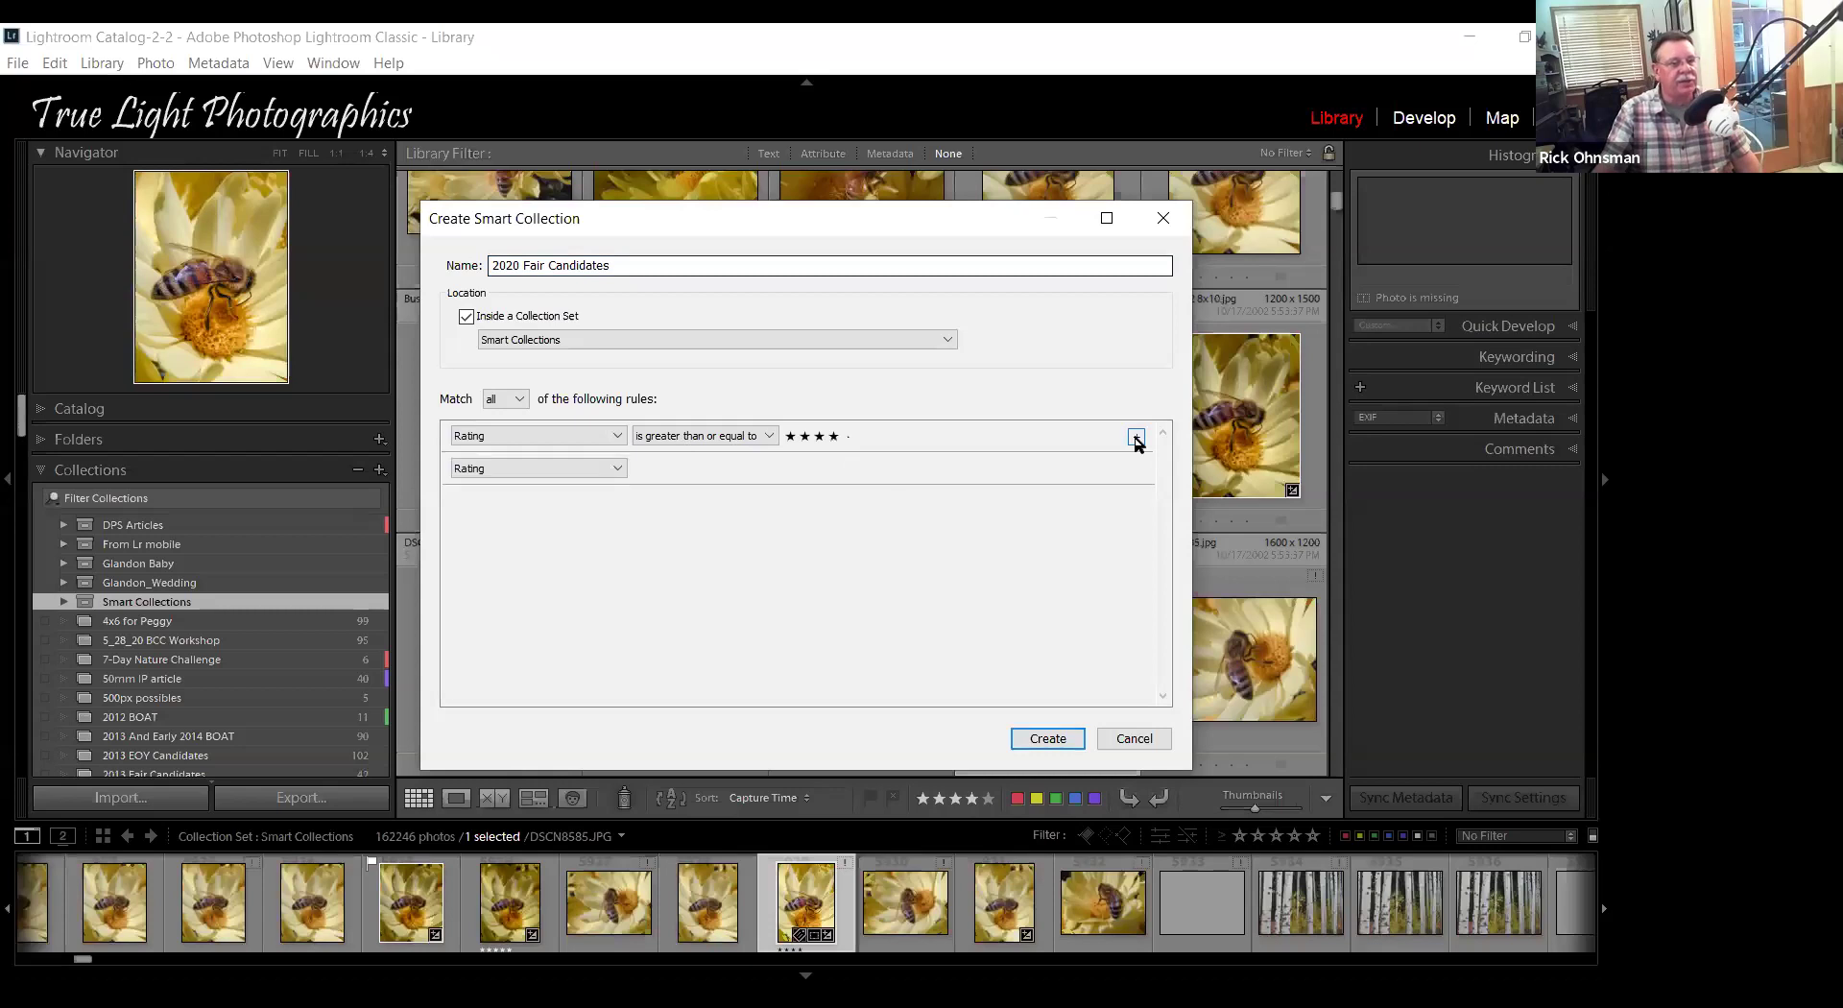
{"action": "left_click", "coordinate": [616, 468]}
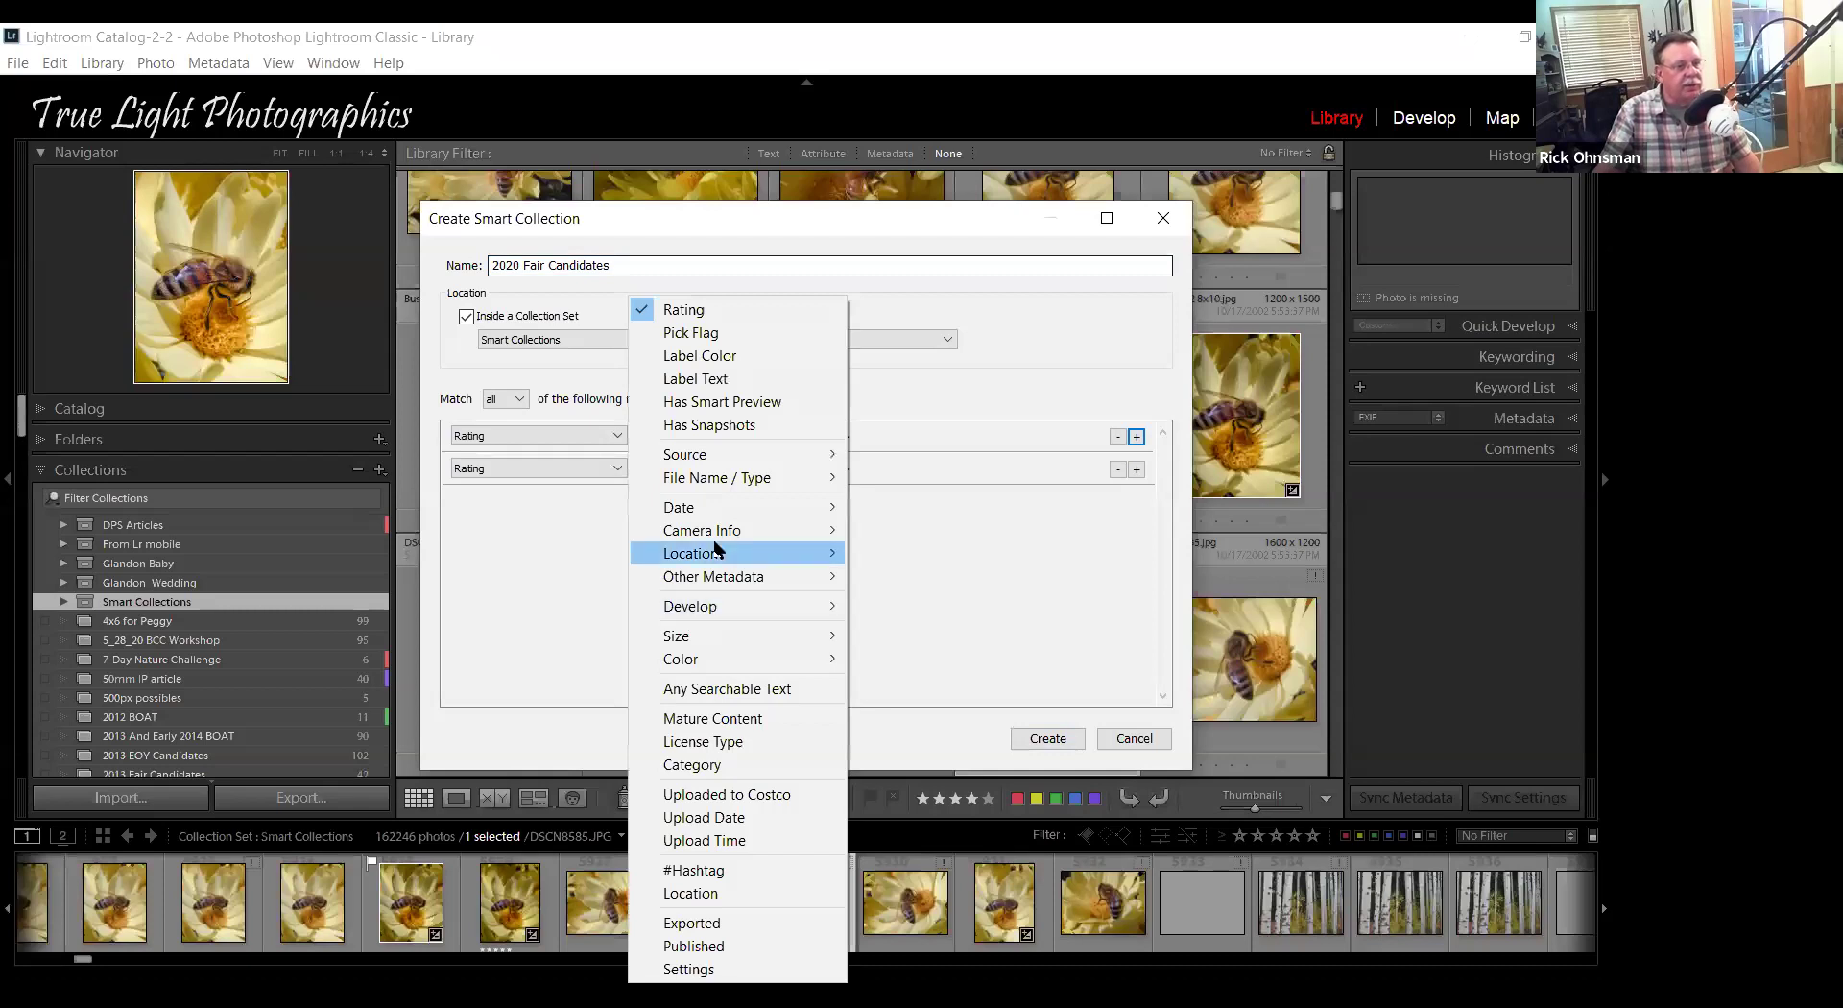
{"action": "mouse_move", "coordinate": [743, 553]}
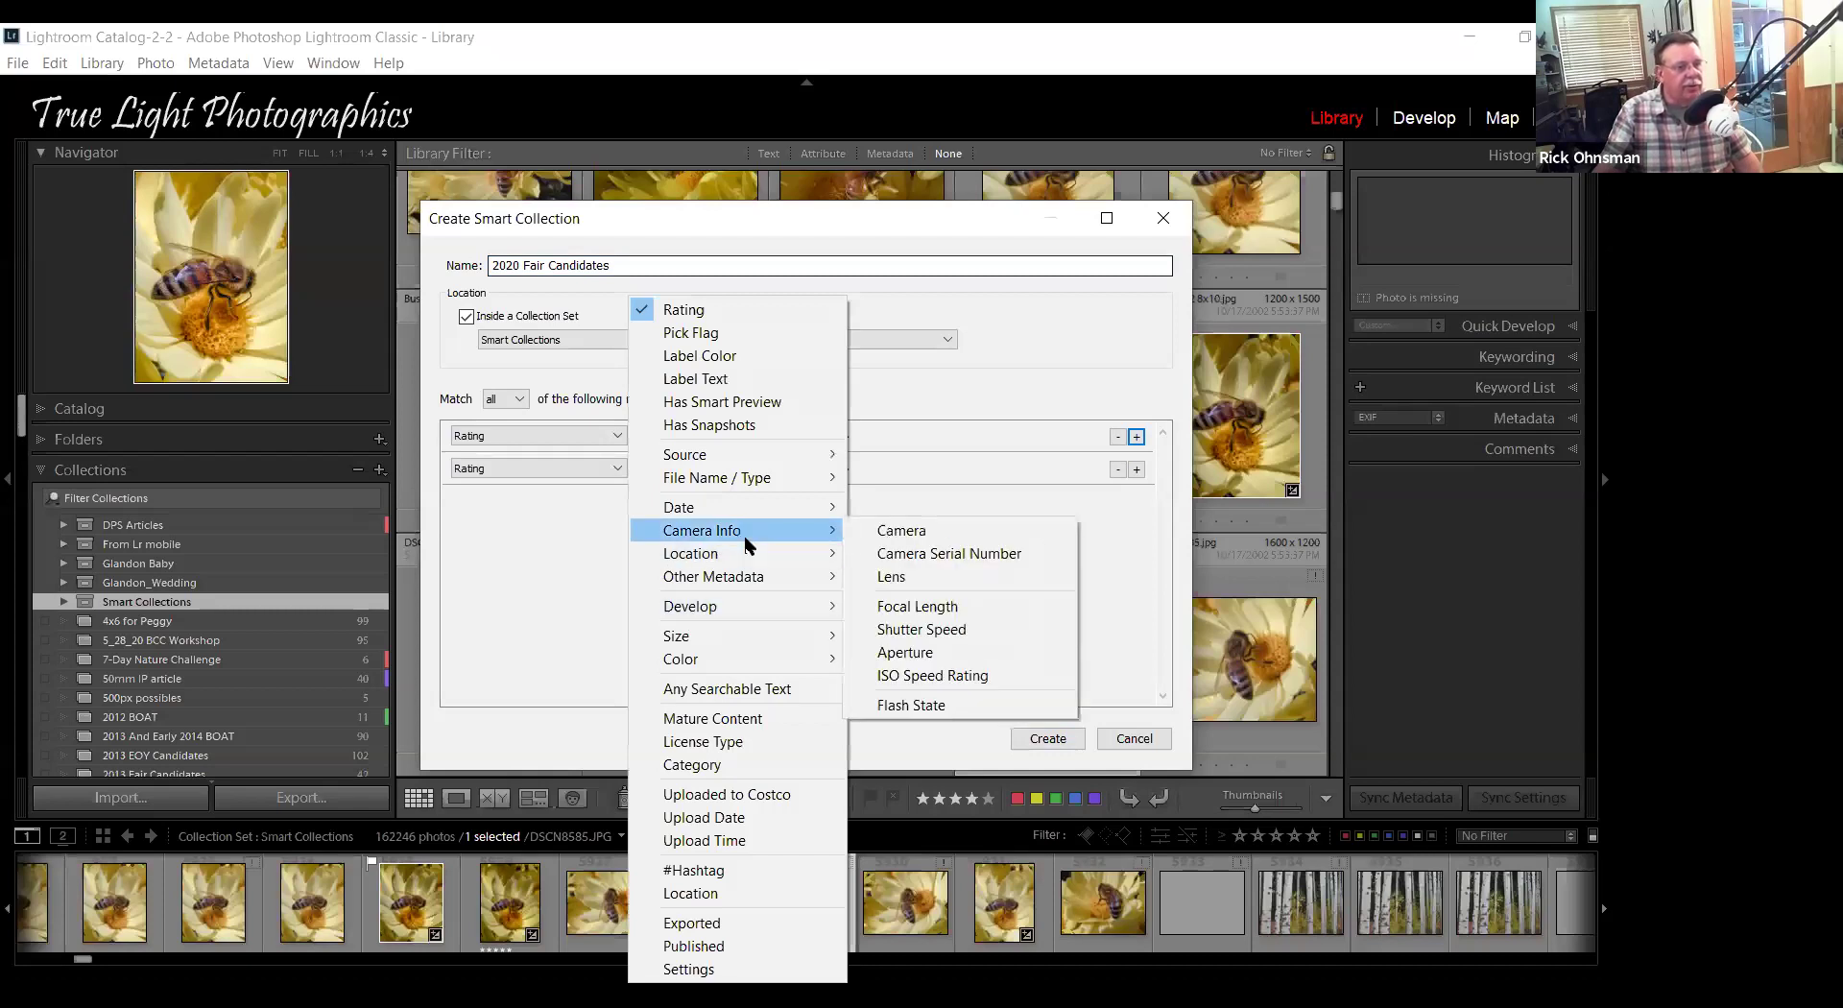
{"action": "left_click", "coordinate": [726, 689]}
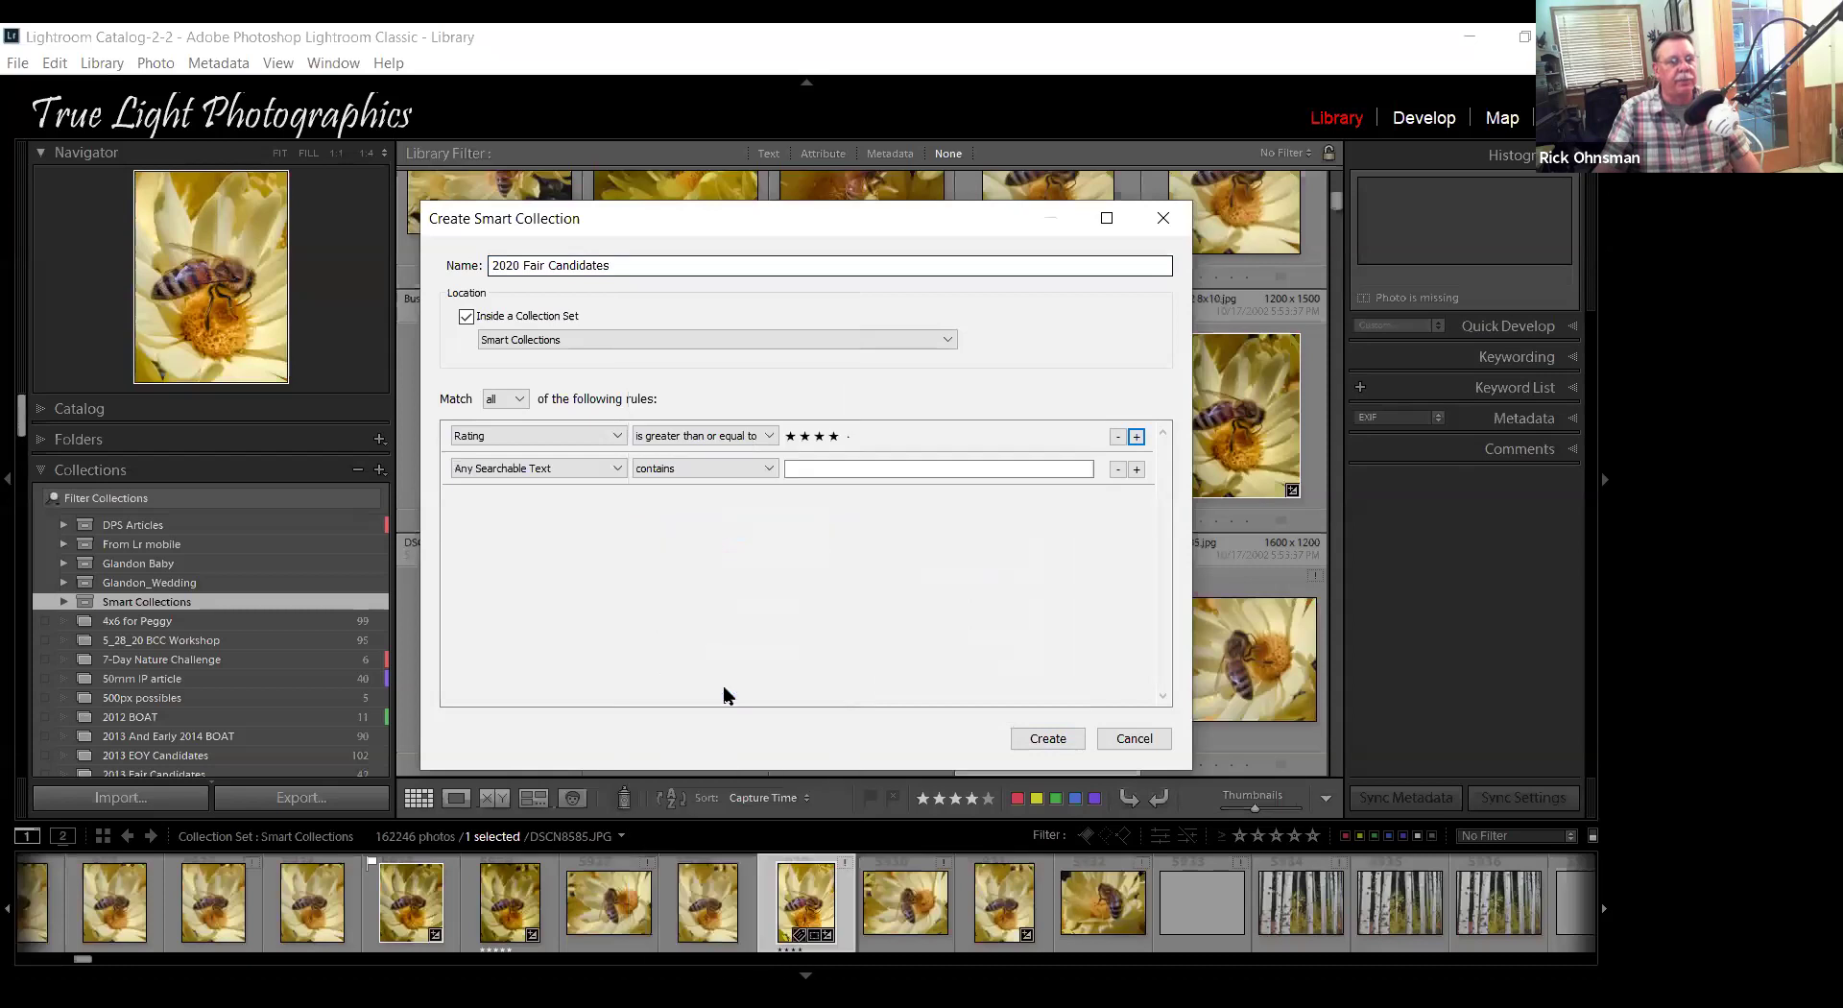
{"action": "left_click", "coordinate": [833, 470]}
{"action": "type", "text": "2020 Fair"}
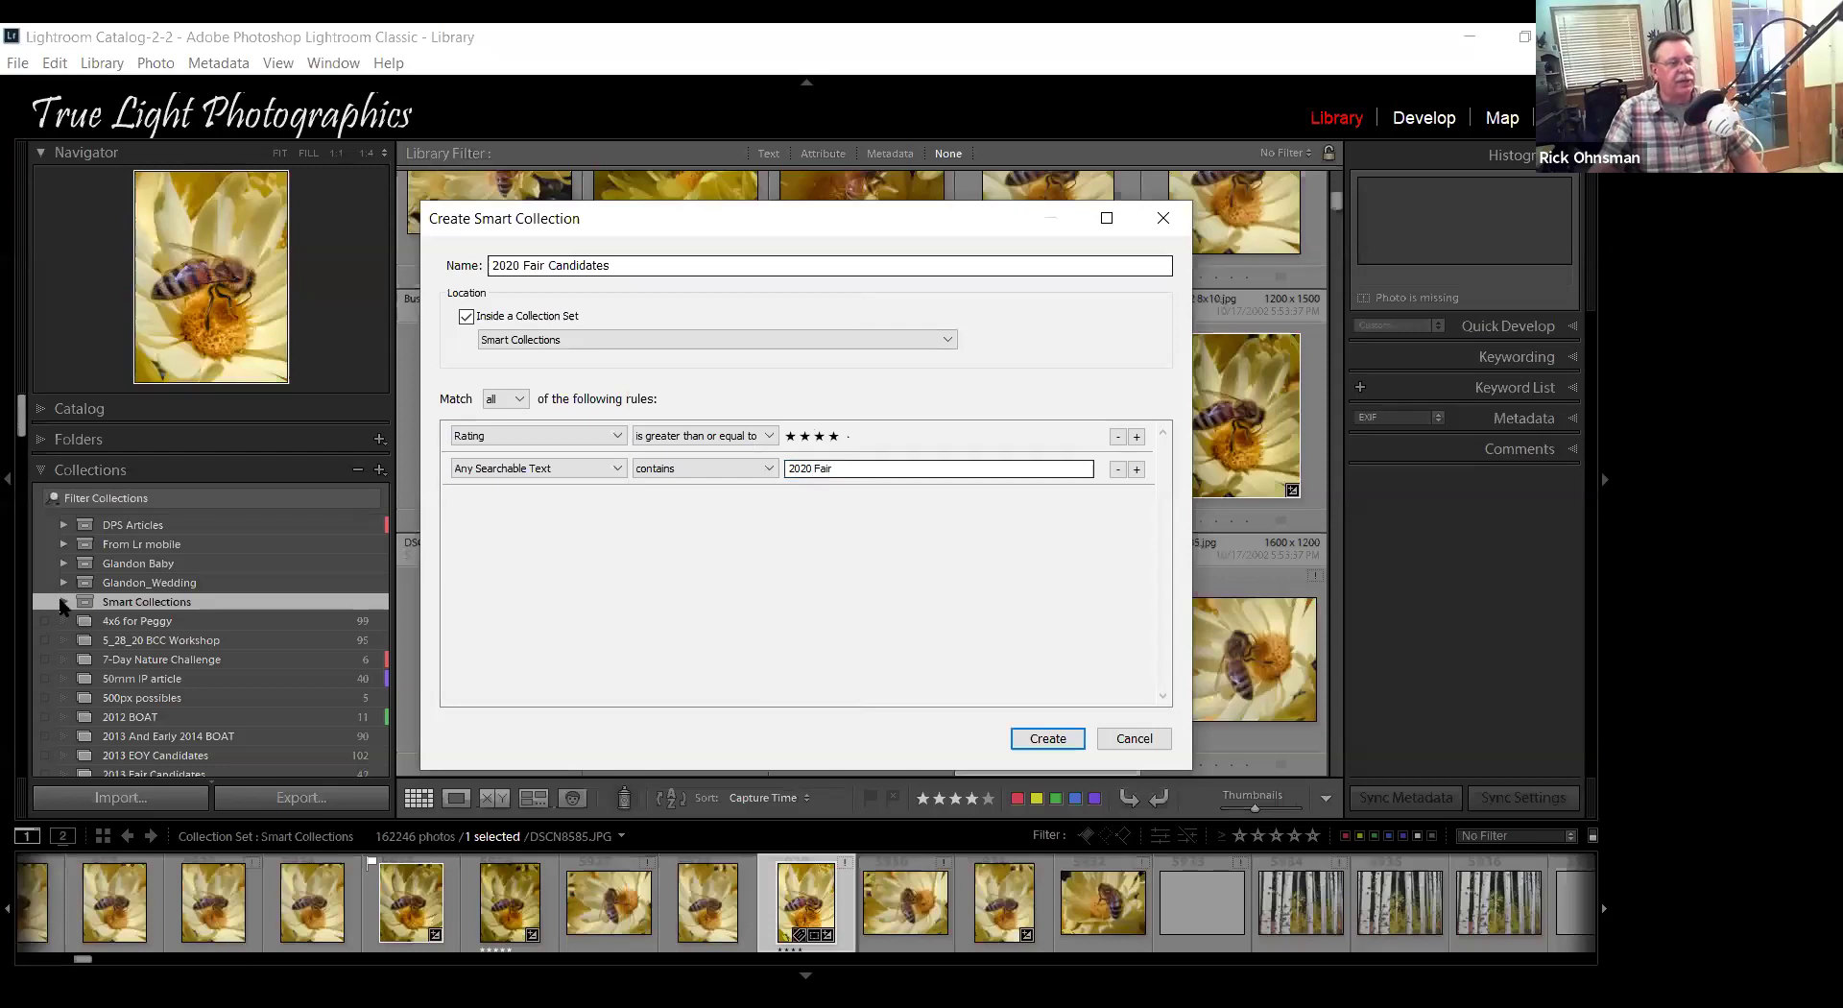
{"action": "left_click", "coordinate": [1112, 741]}
Show the Past Month smart collection from the Smart Collections set, inspect its rules and close them without saving.
{"action": "left_click", "coordinate": [64, 601]}
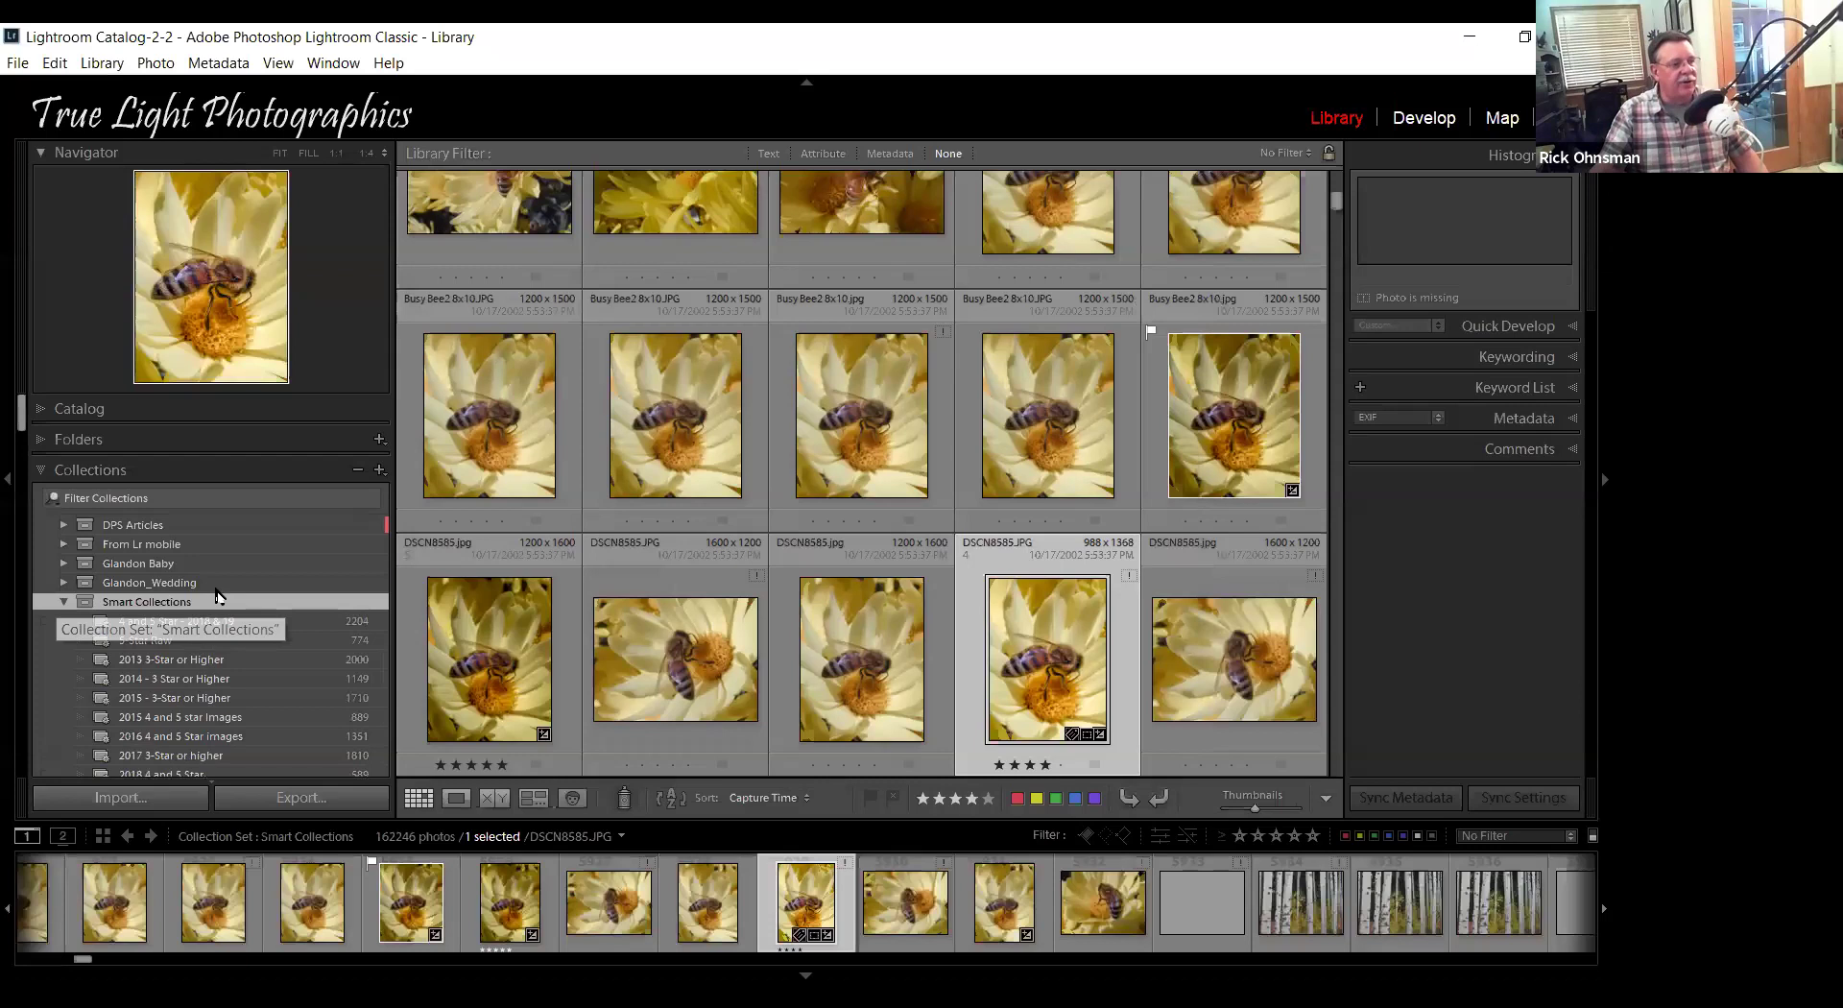
{"action": "scroll", "coordinate": [217, 596], "scroll_direction": "down", "scroll_amount": 5}
{"action": "scroll", "coordinate": [217, 596], "scroll_direction": "down", "scroll_amount": 3}
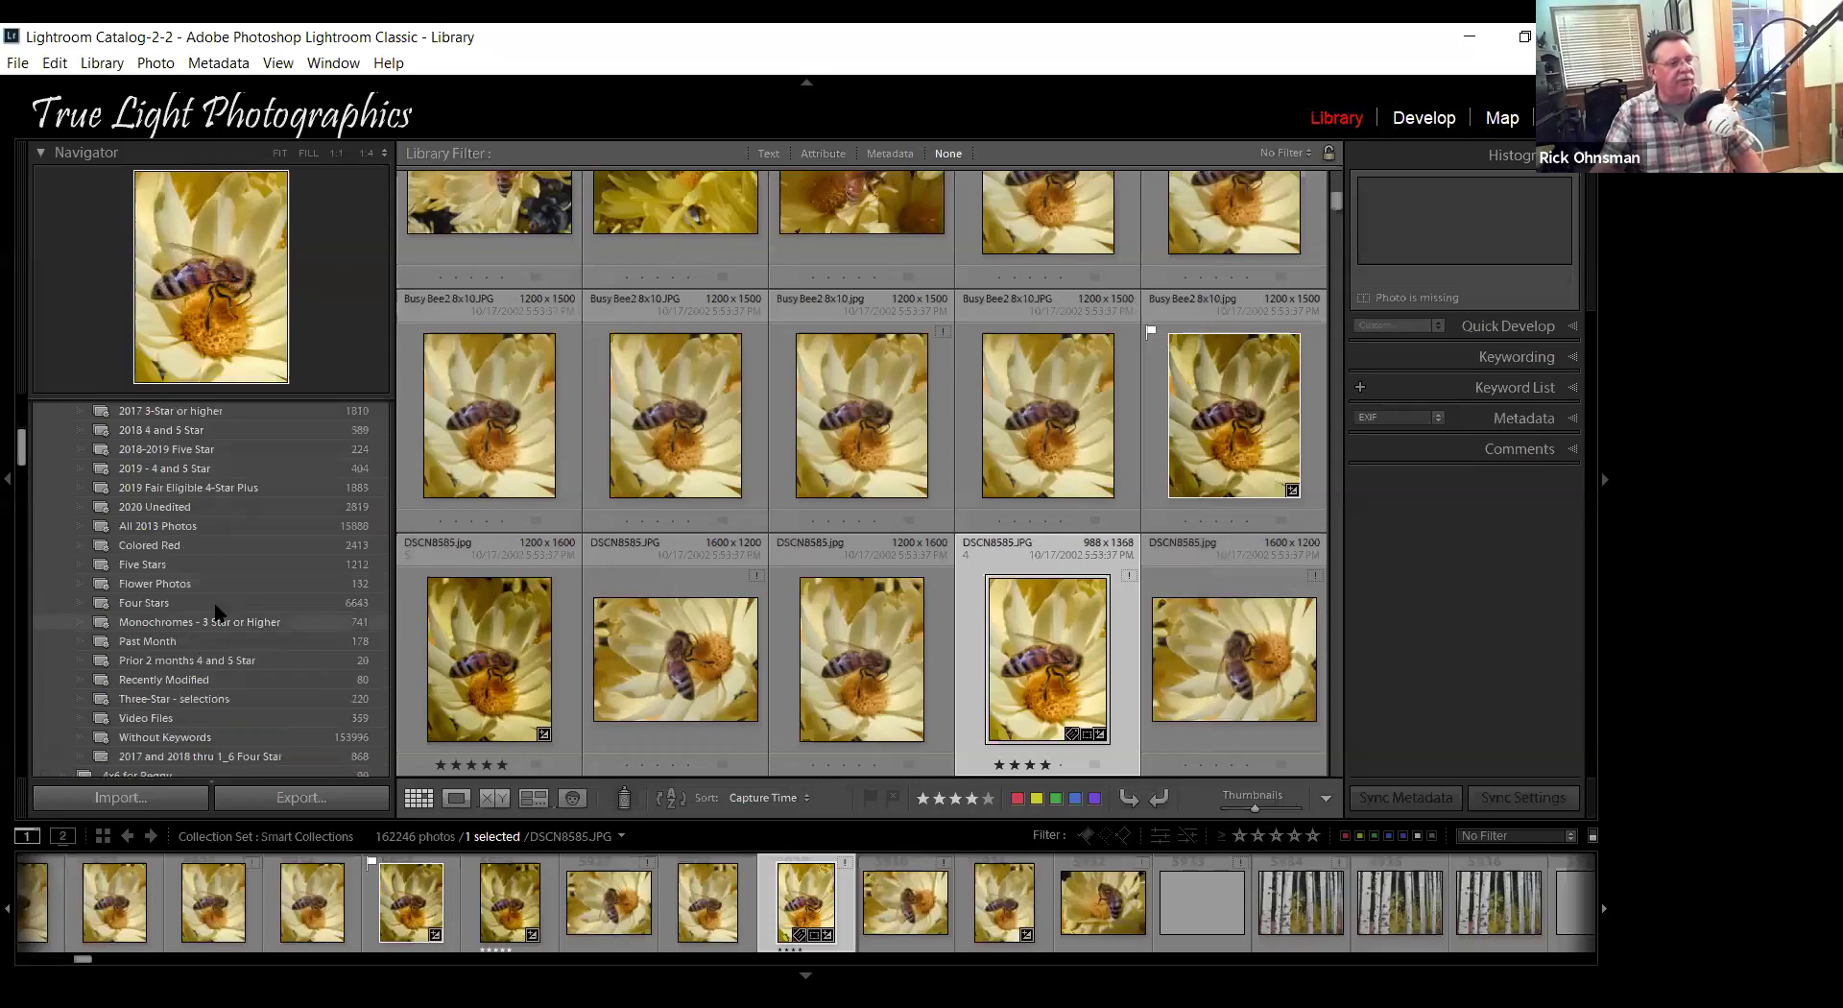
{"action": "left_click", "coordinate": [132, 649]}
{"action": "right_click", "coordinate": [133, 649]}
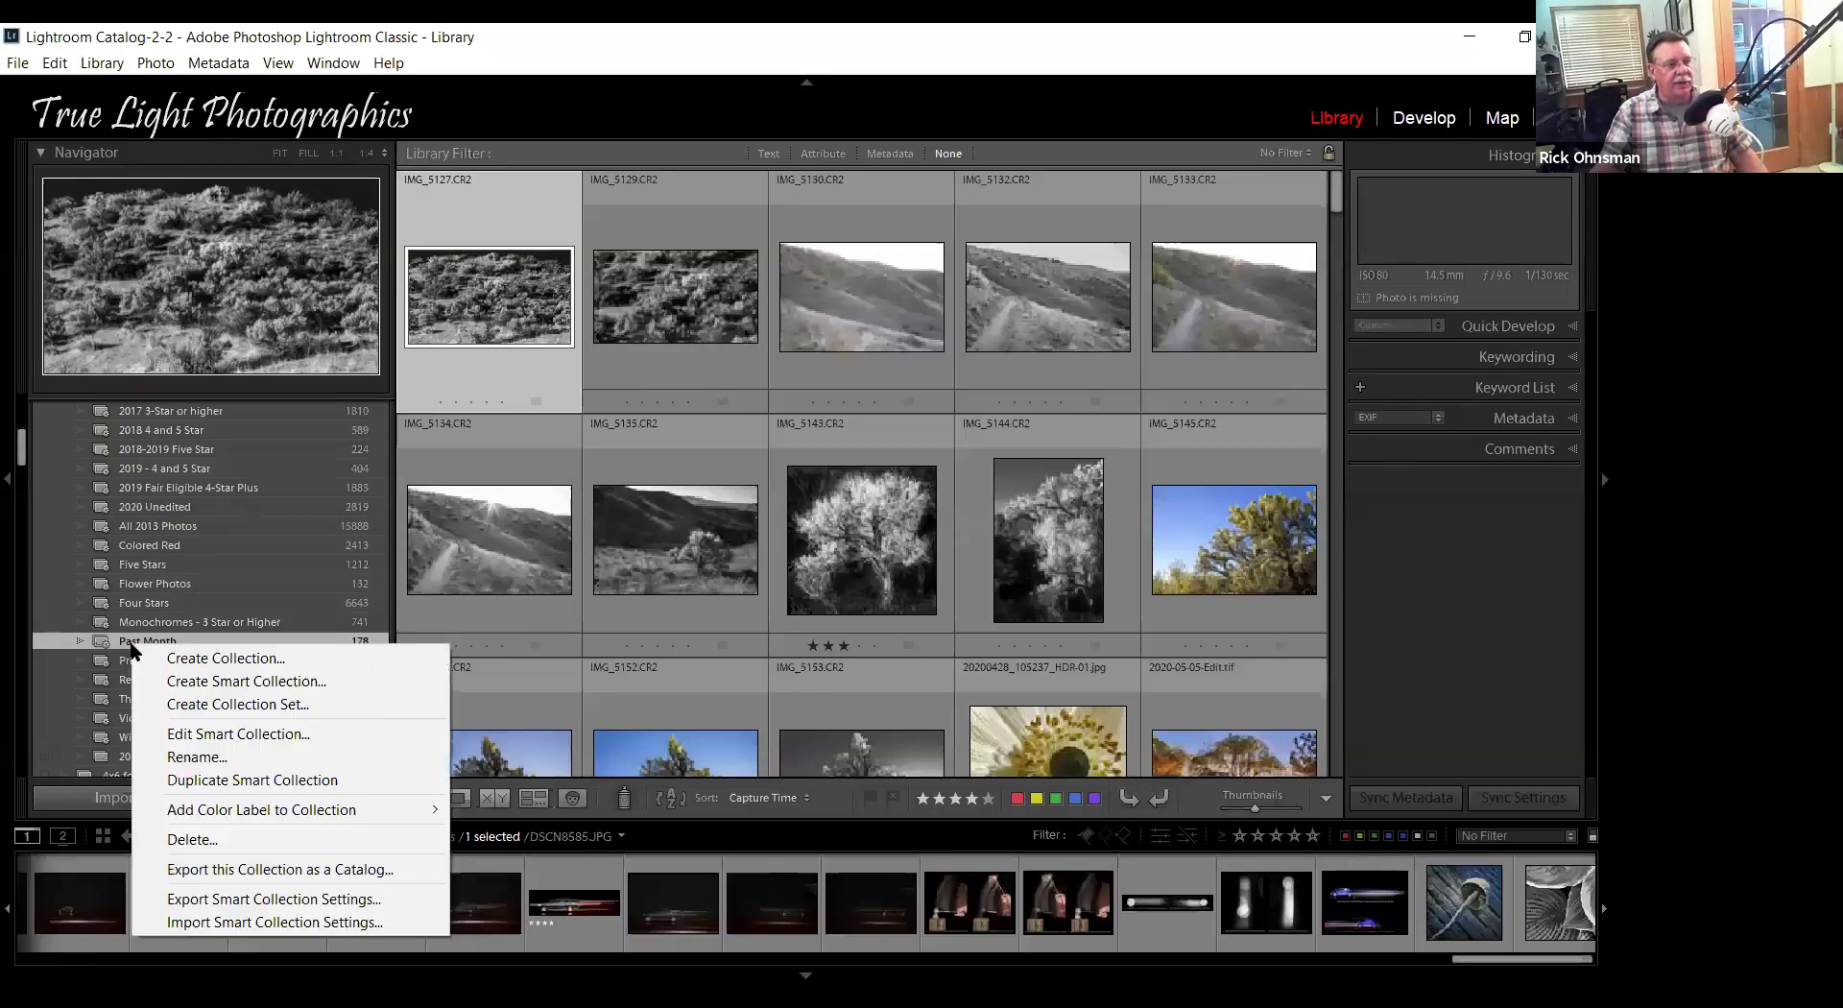
{"action": "left_click", "coordinate": [215, 735]}
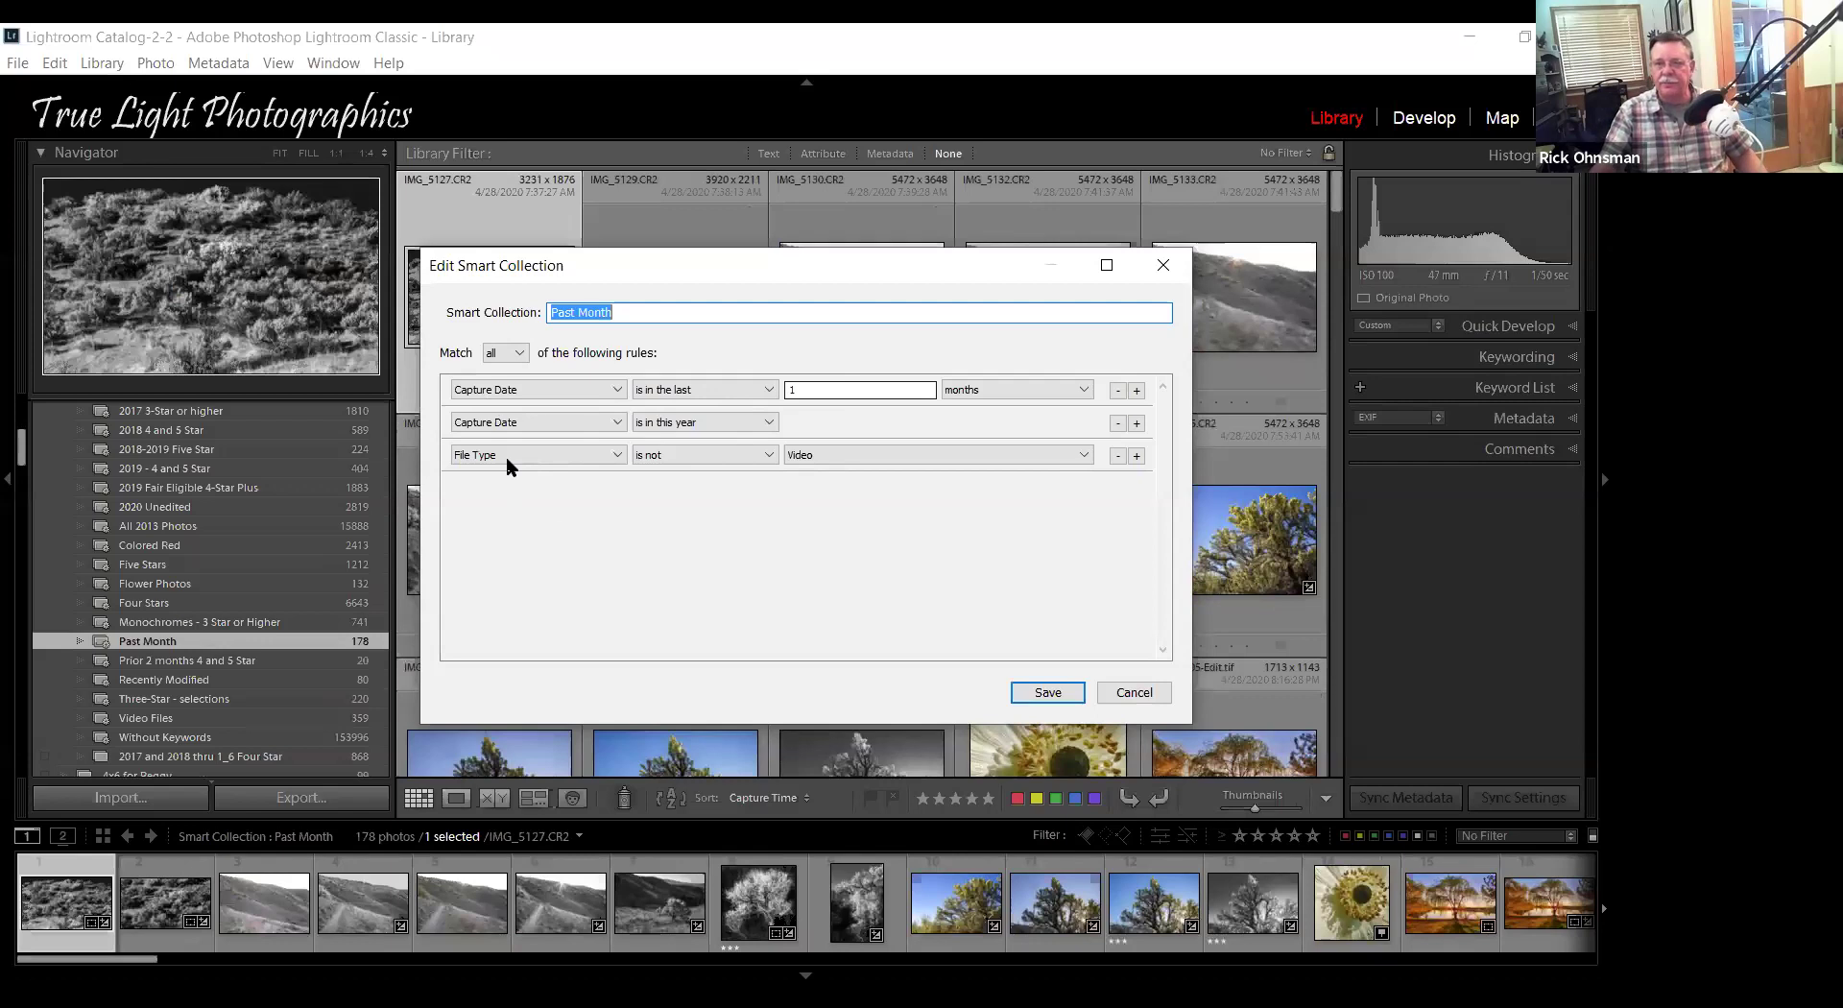
{"action": "left_click_drag", "start_coordinate": [1130, 693], "coordinate": [720, 693]}
{"action": "key", "text": "Escape"}
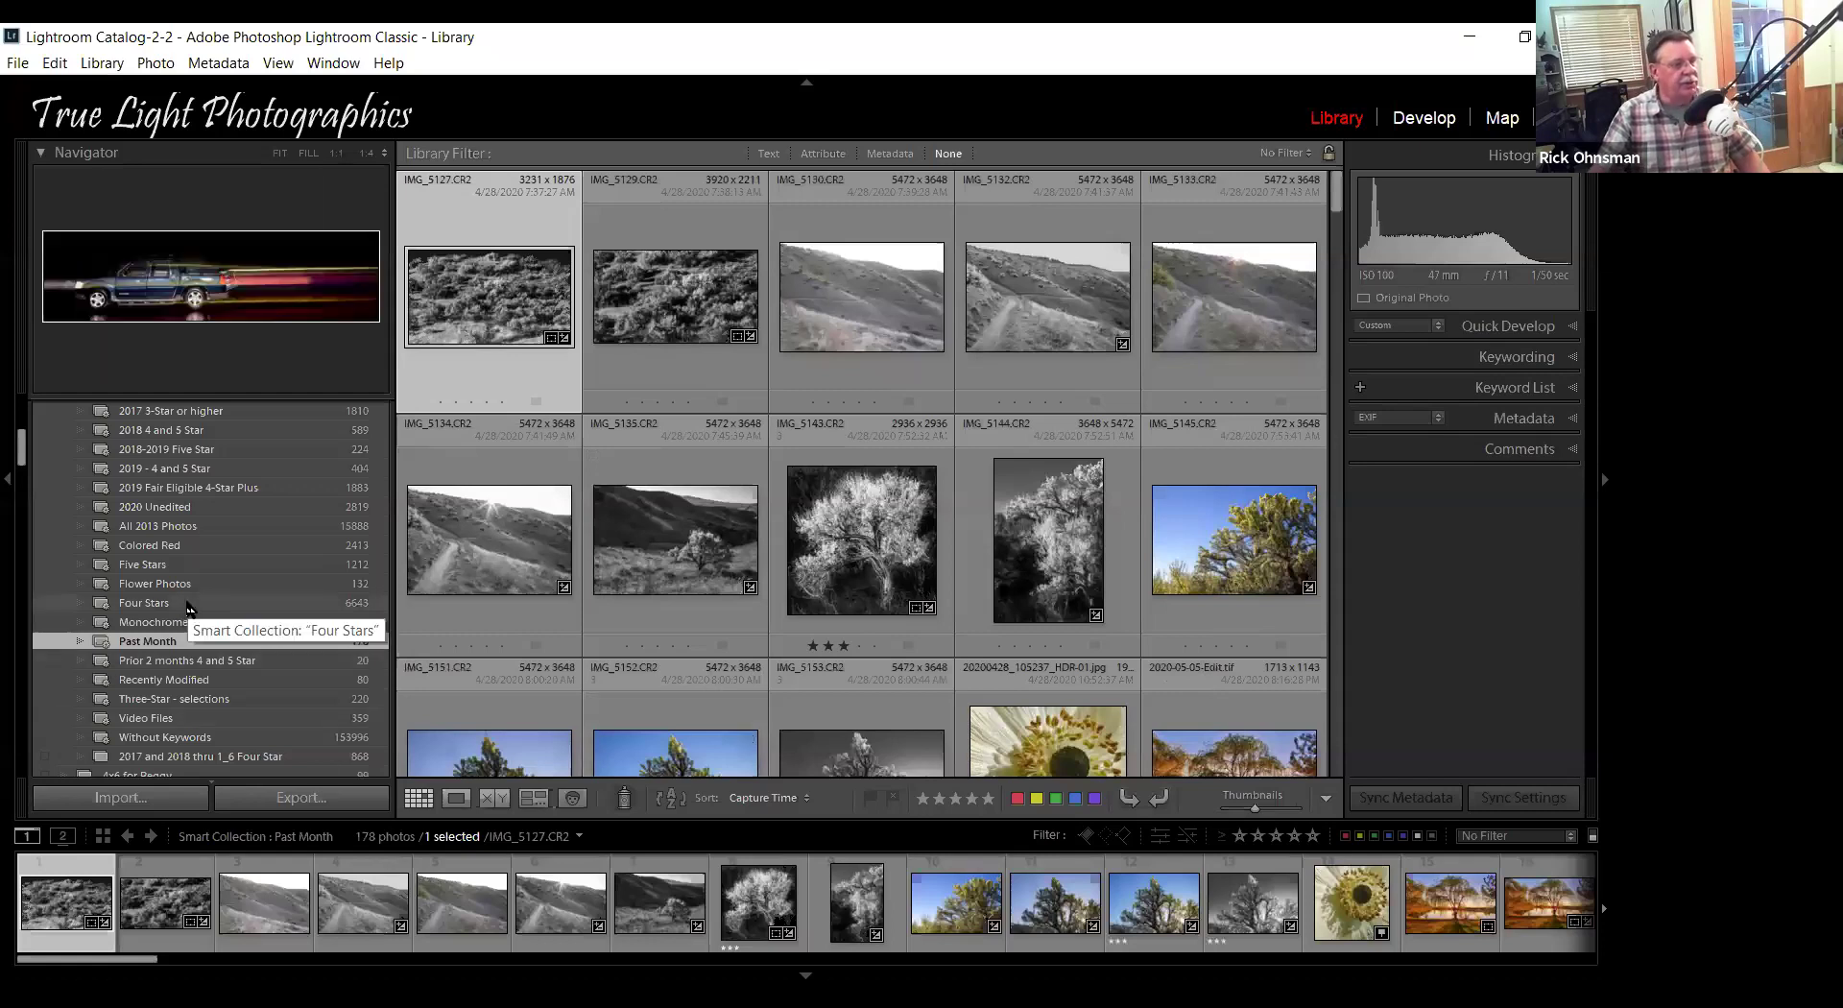
Collapse the Smart Collections set and show the 5_28_20 BCC Workshop collection.
{"action": "scroll", "coordinate": [189, 607], "scroll_direction": "up", "scroll_amount": 5}
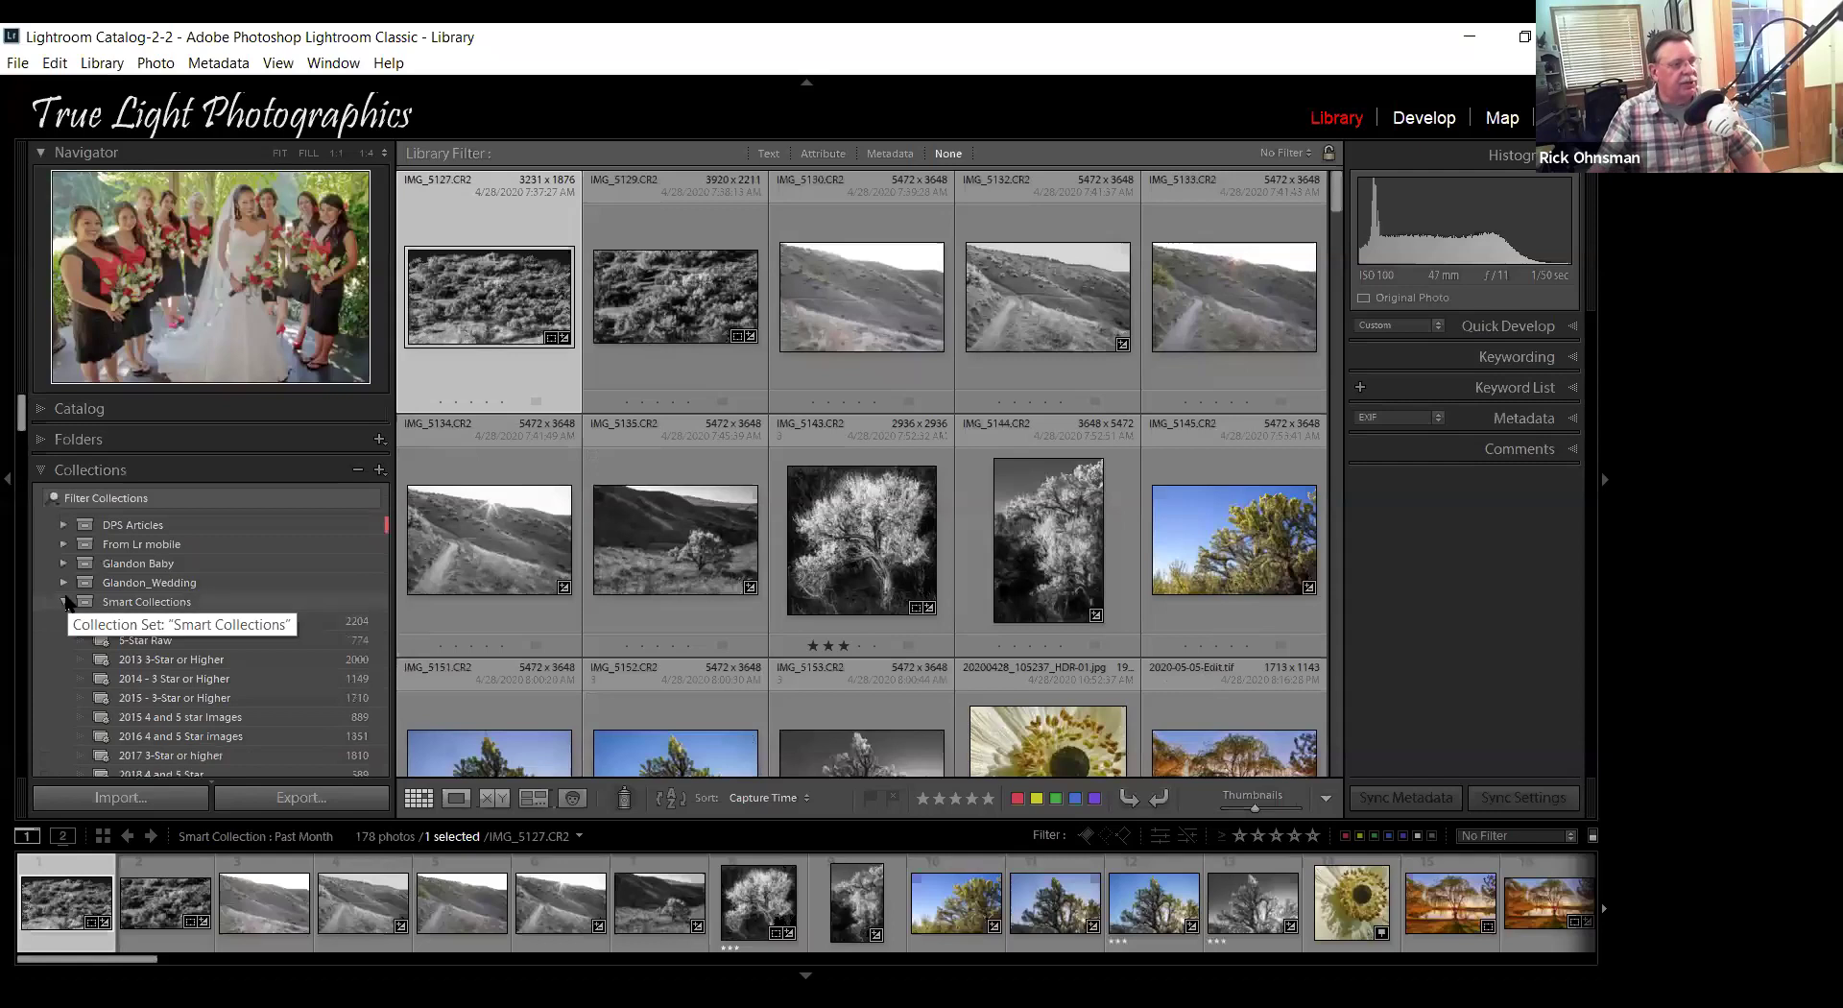
{"action": "left_click", "coordinate": [144, 602]}
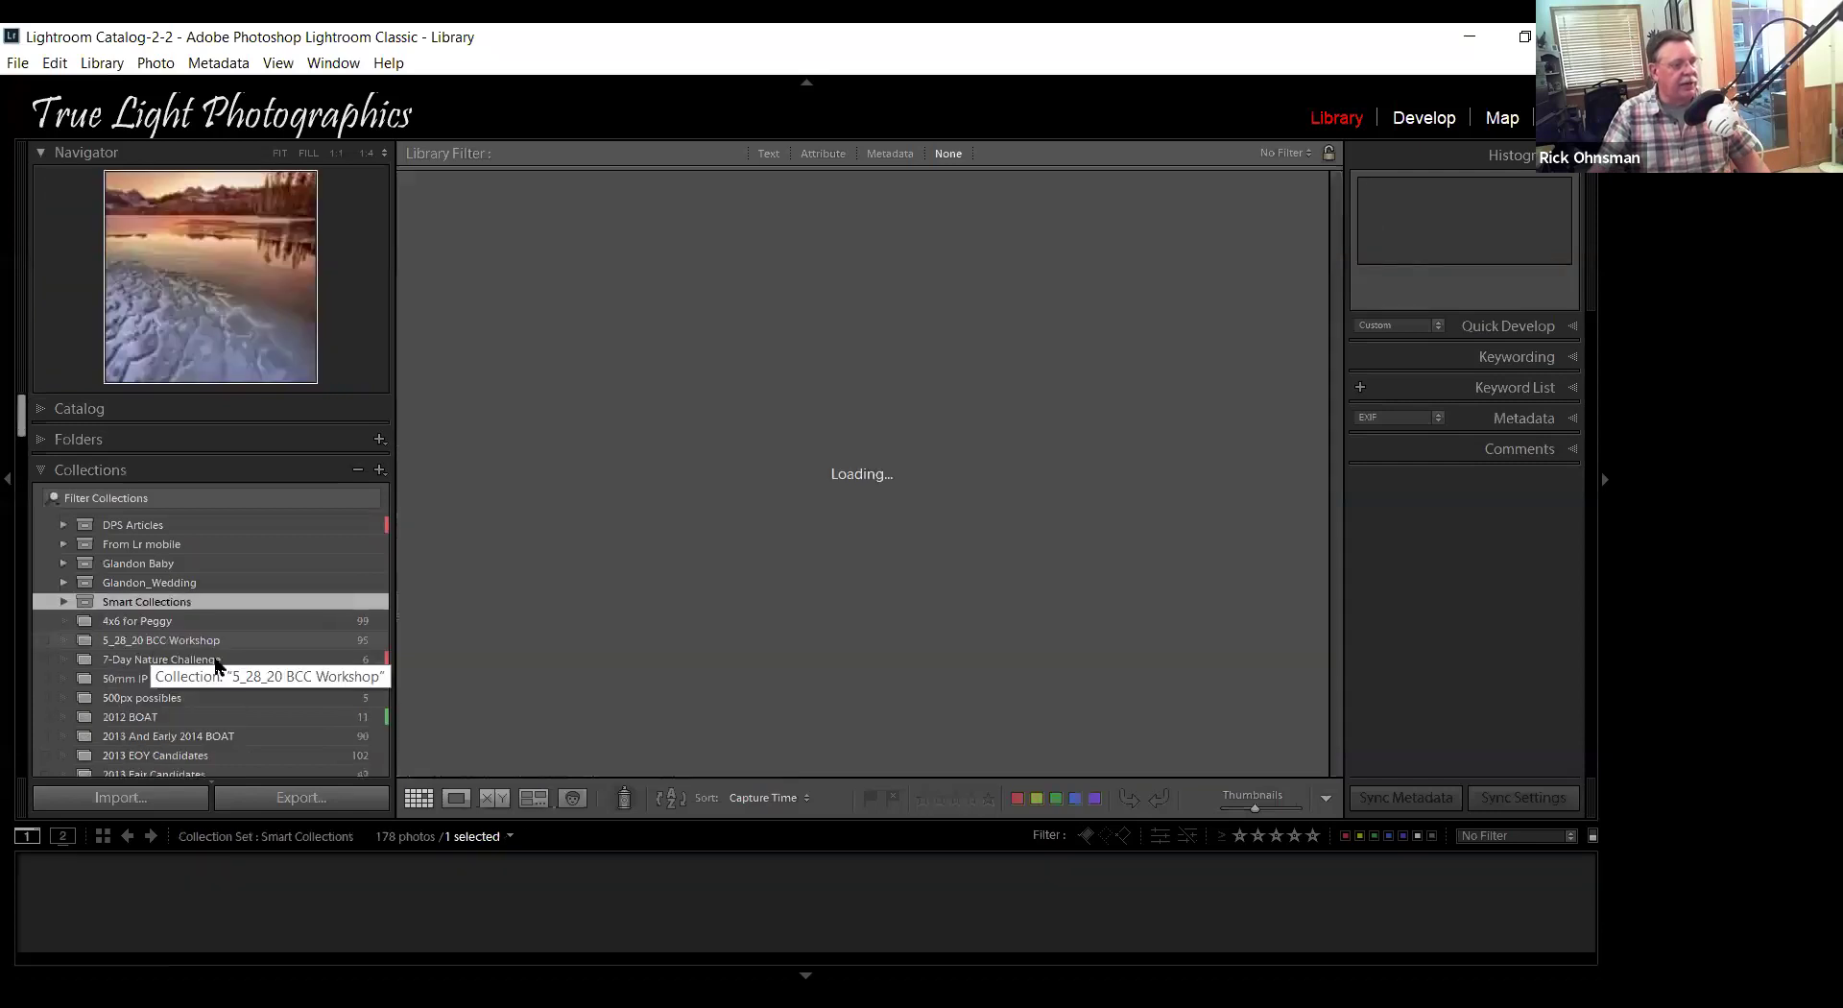
{"action": "left_click", "coordinate": [134, 644]}
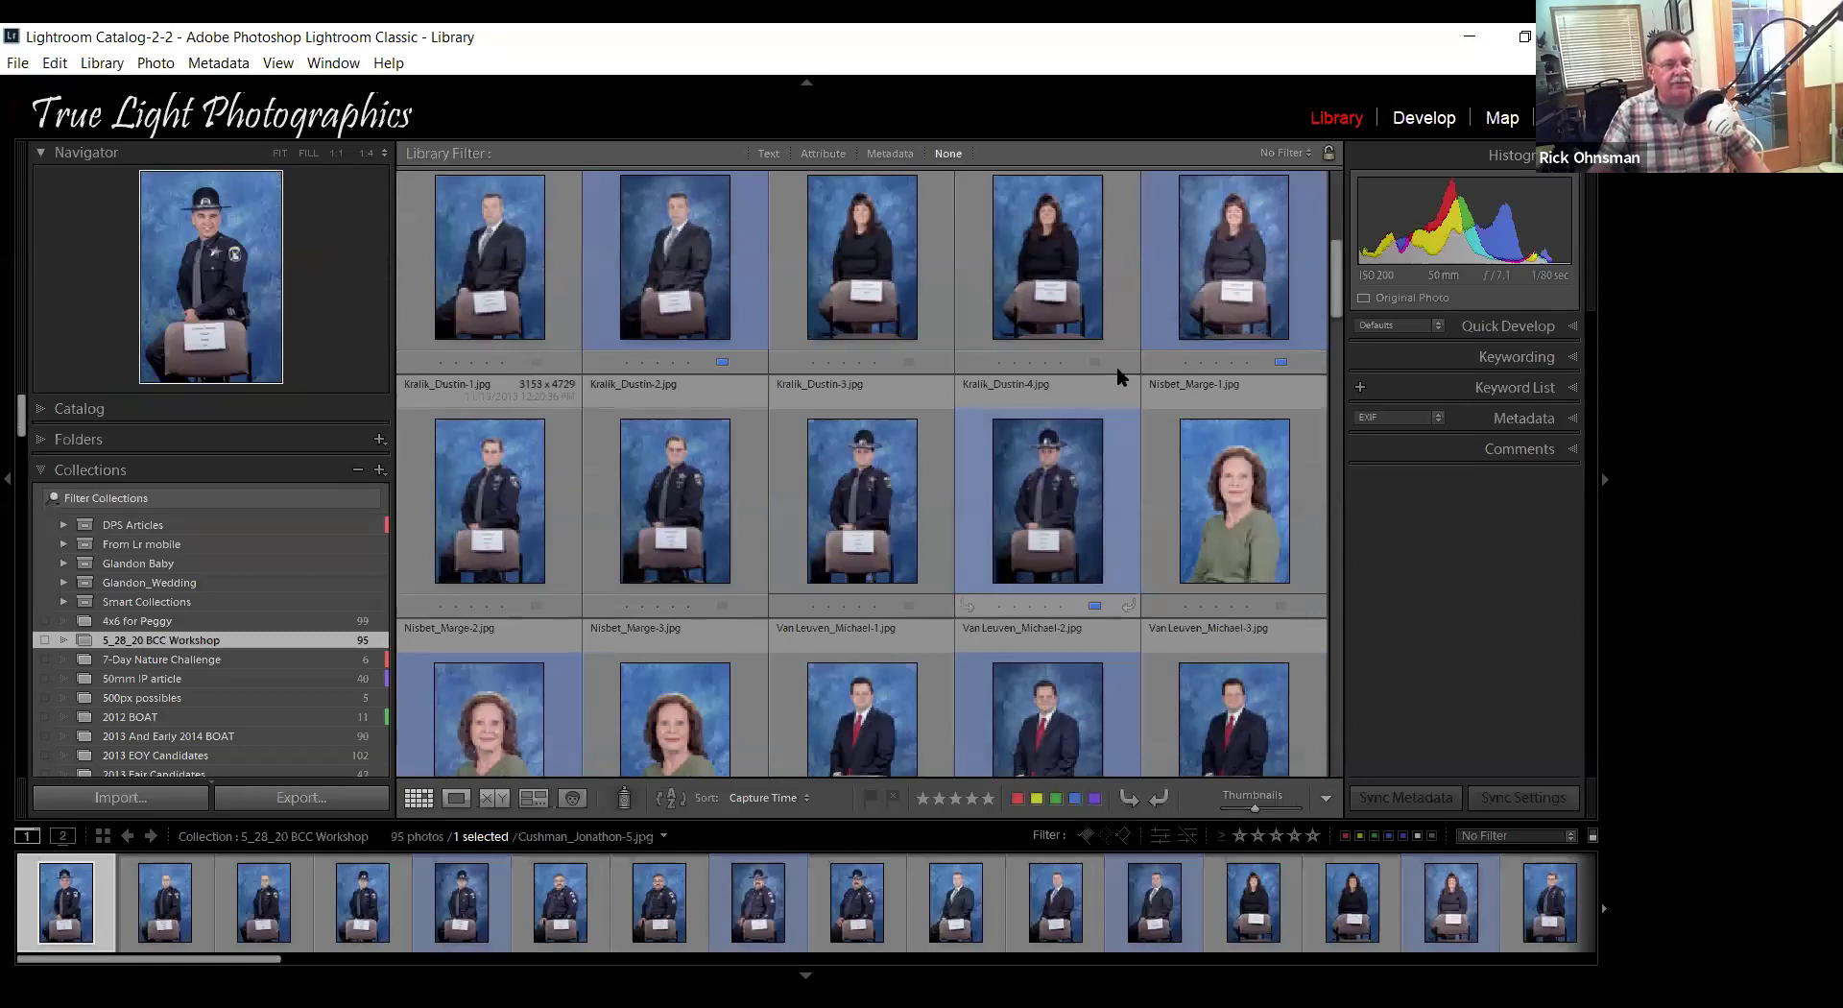
Find the desert road photo IMG_2381.CR2 near the end of the collection and open it in Develop.
{"action": "scroll", "coordinate": [1118, 369], "scroll_direction": "down", "scroll_amount": 3}
{"action": "scroll", "coordinate": [1117, 369], "scroll_direction": "down", "scroll_amount": 3}
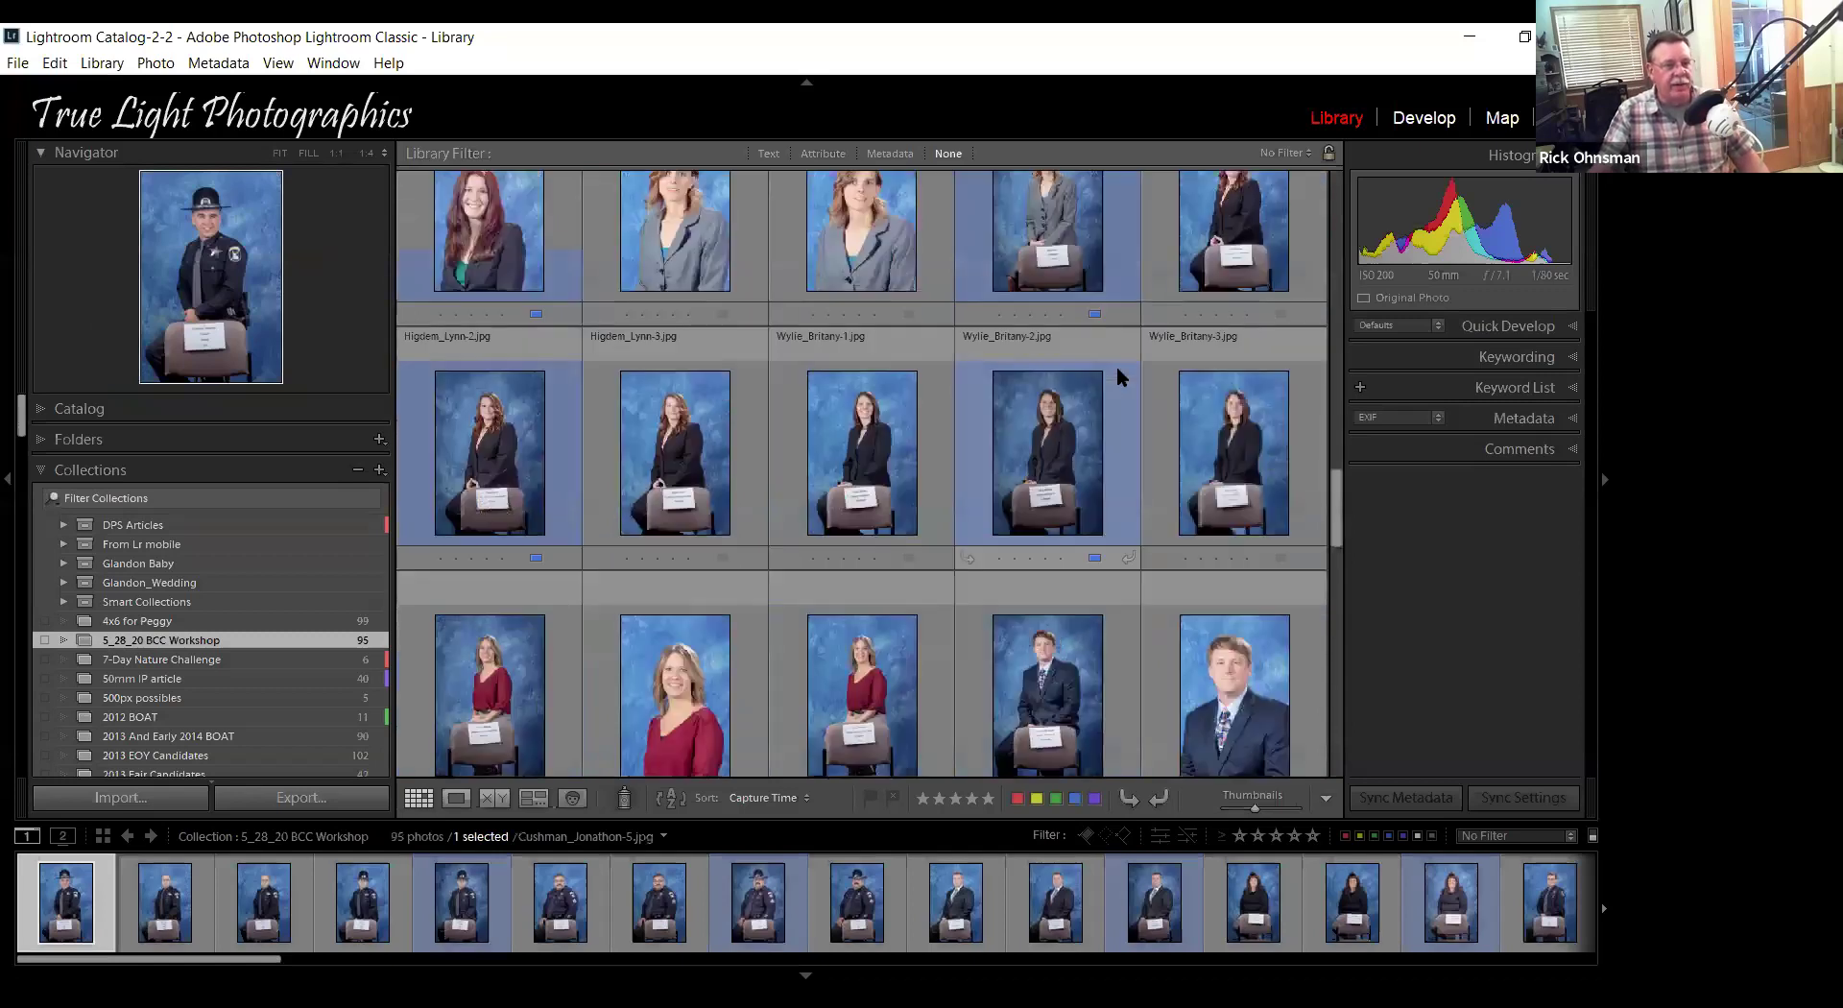
{"action": "scroll", "coordinate": [1115, 365], "scroll_direction": "down", "scroll_amount": 3}
{"action": "scroll", "coordinate": [1240, 469], "scroll_direction": "down", "scroll_amount": 3}
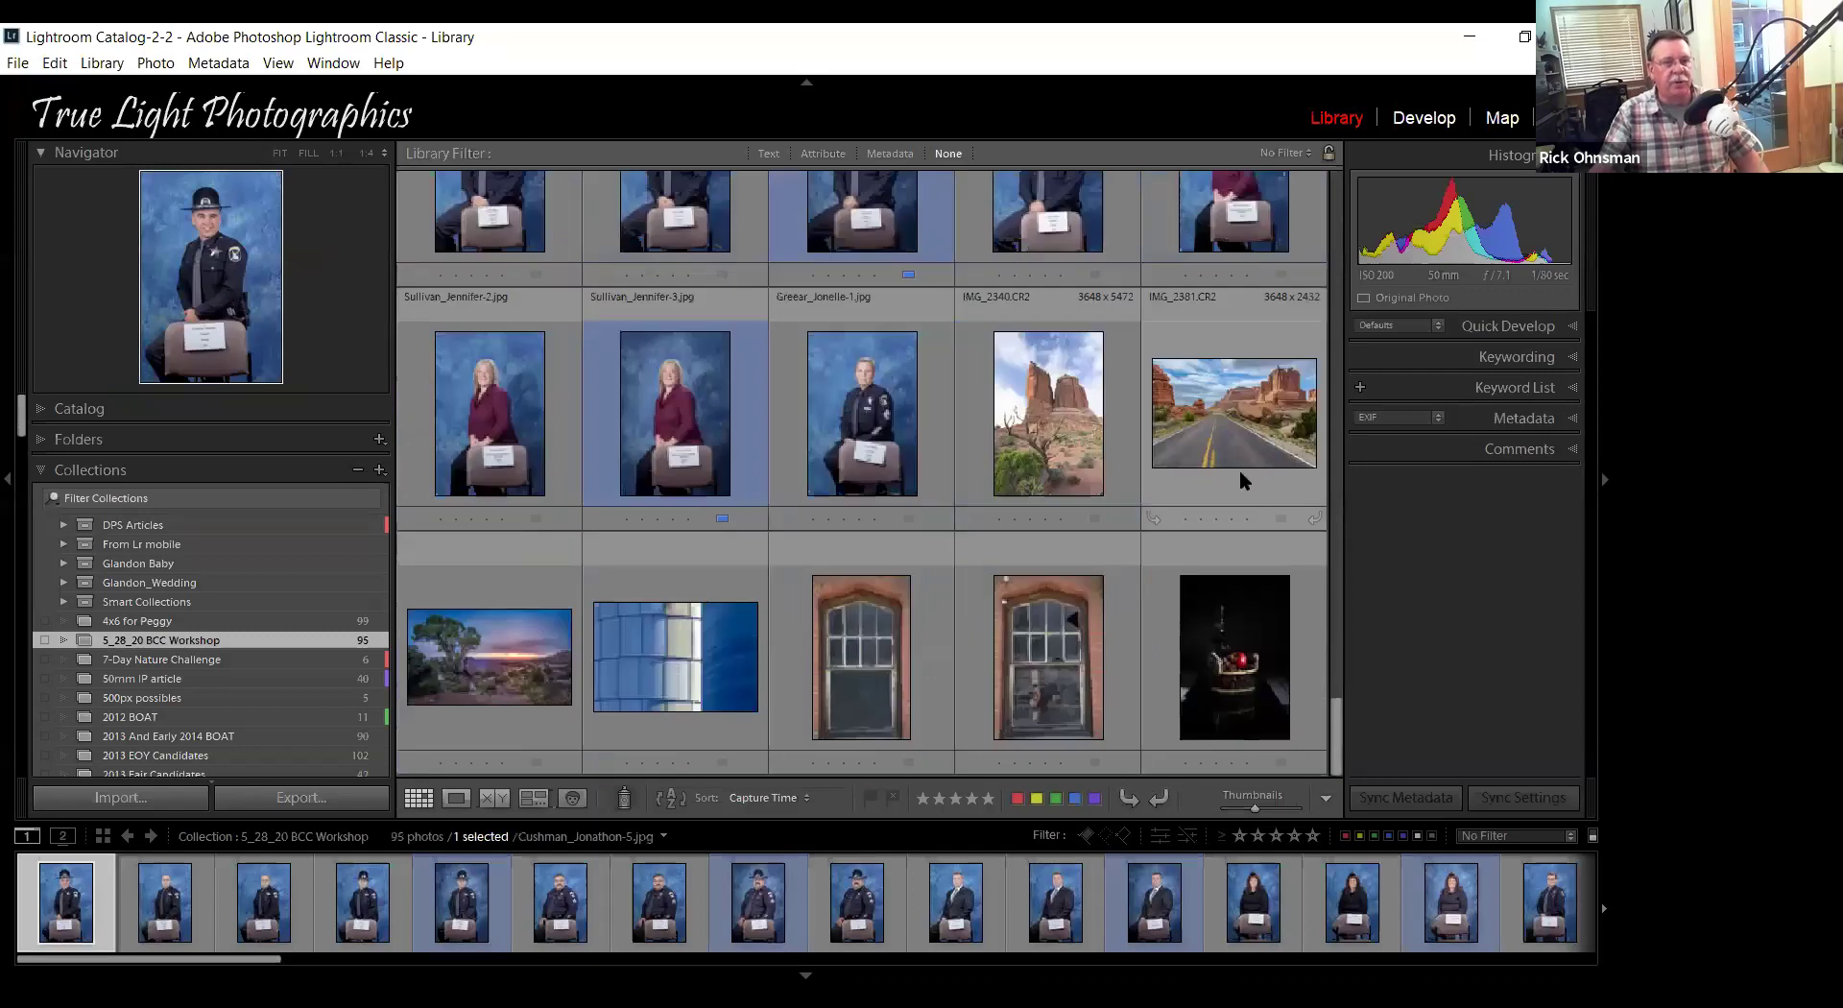
{"action": "left_click", "coordinate": [1240, 390]}
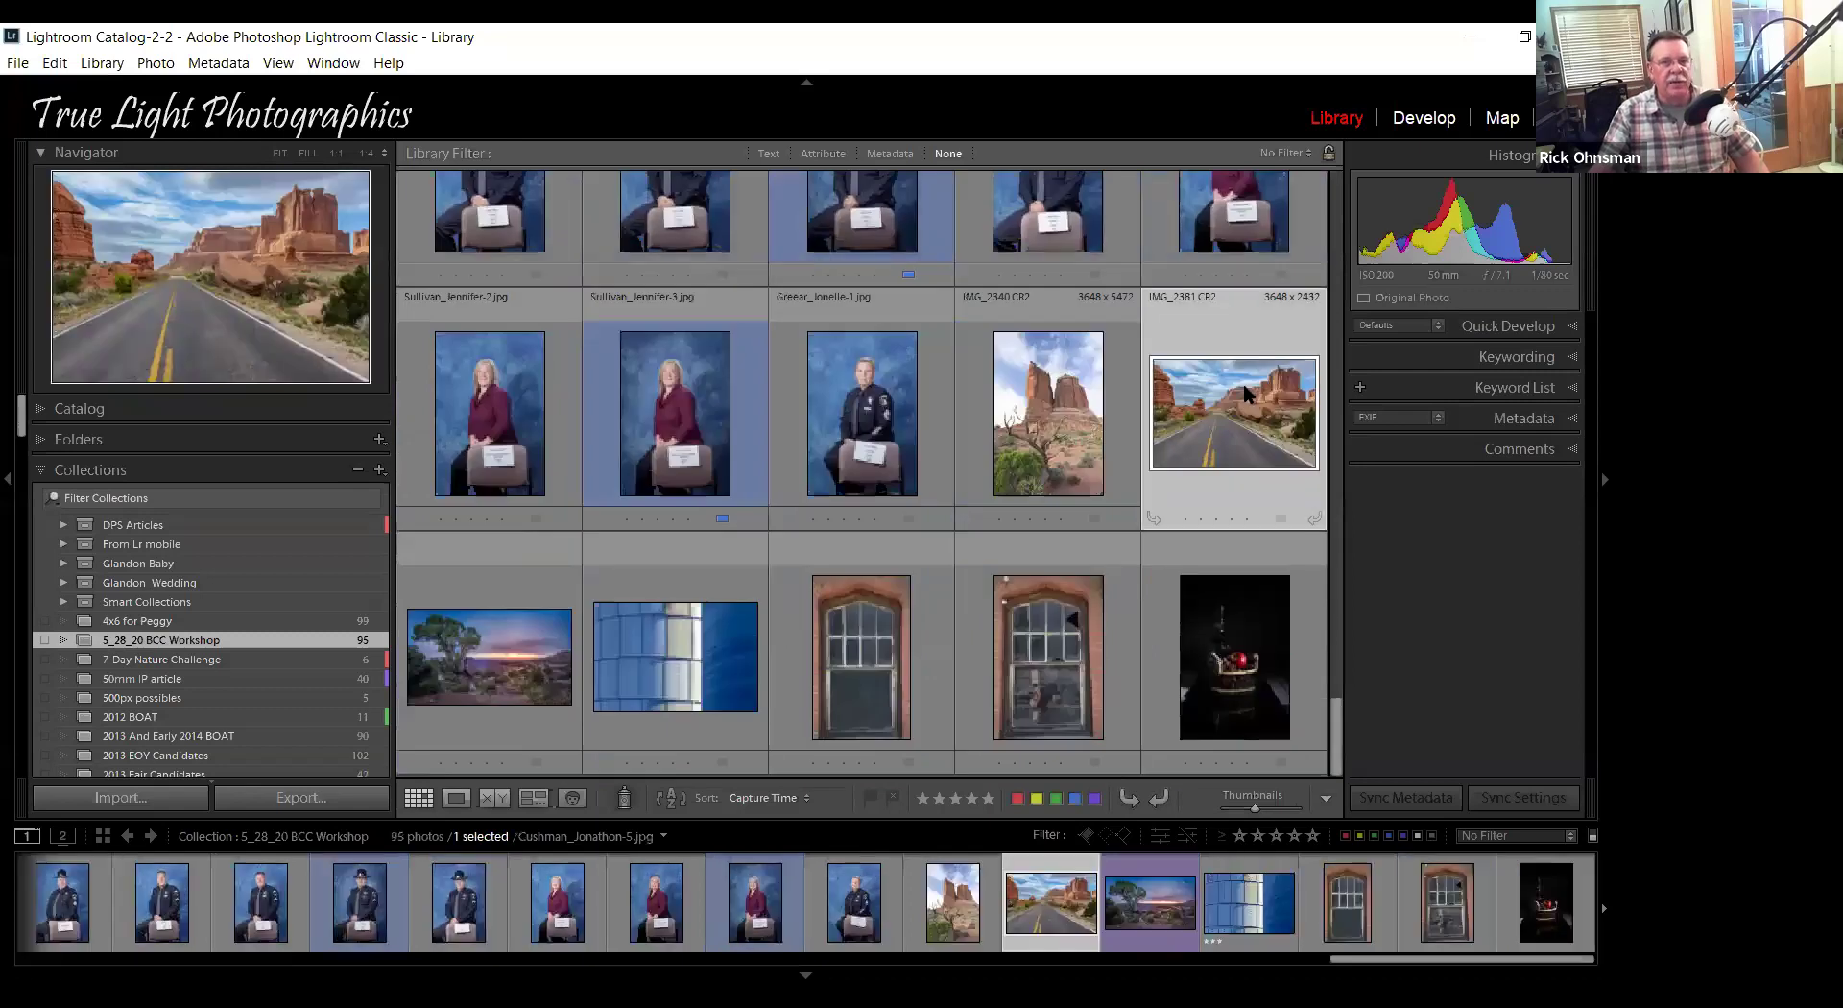
{"action": "key", "text": "d"}
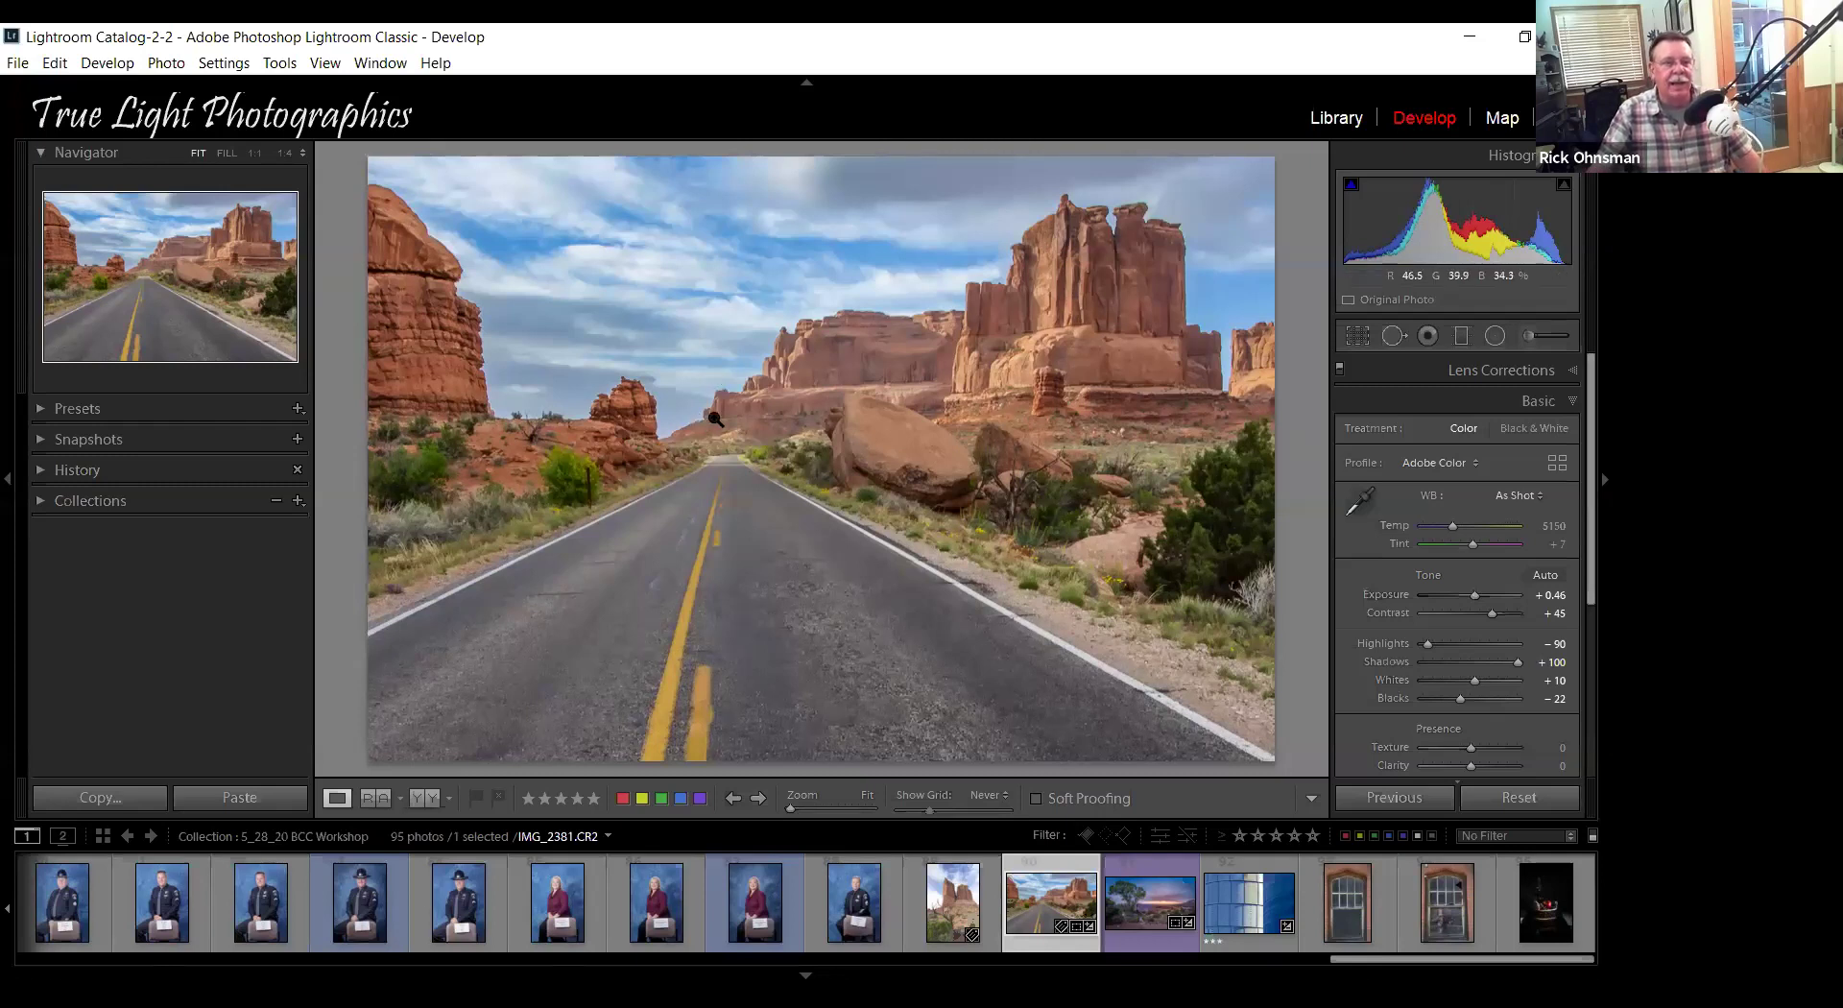
Compare the road photo before and after editing, first in the full view and side by side, and return to the single view.
{"action": "key", "text": "backslash"}
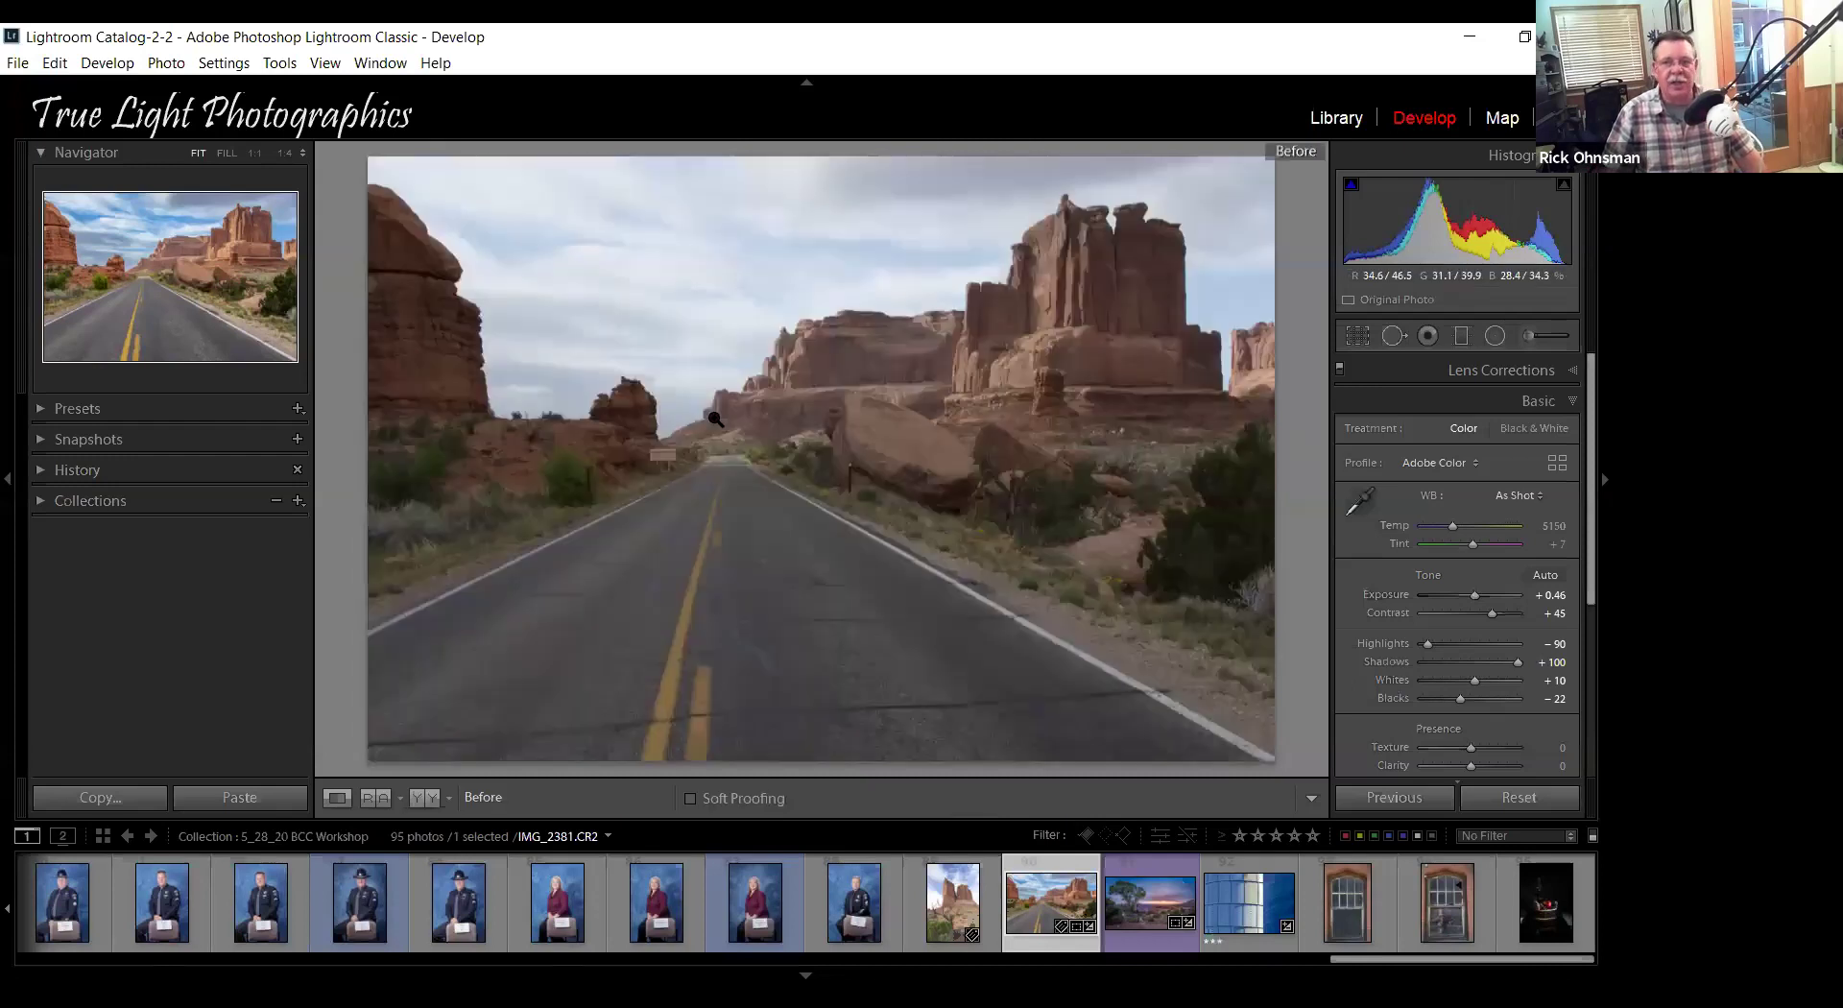
{"action": "key", "text": "backslash"}
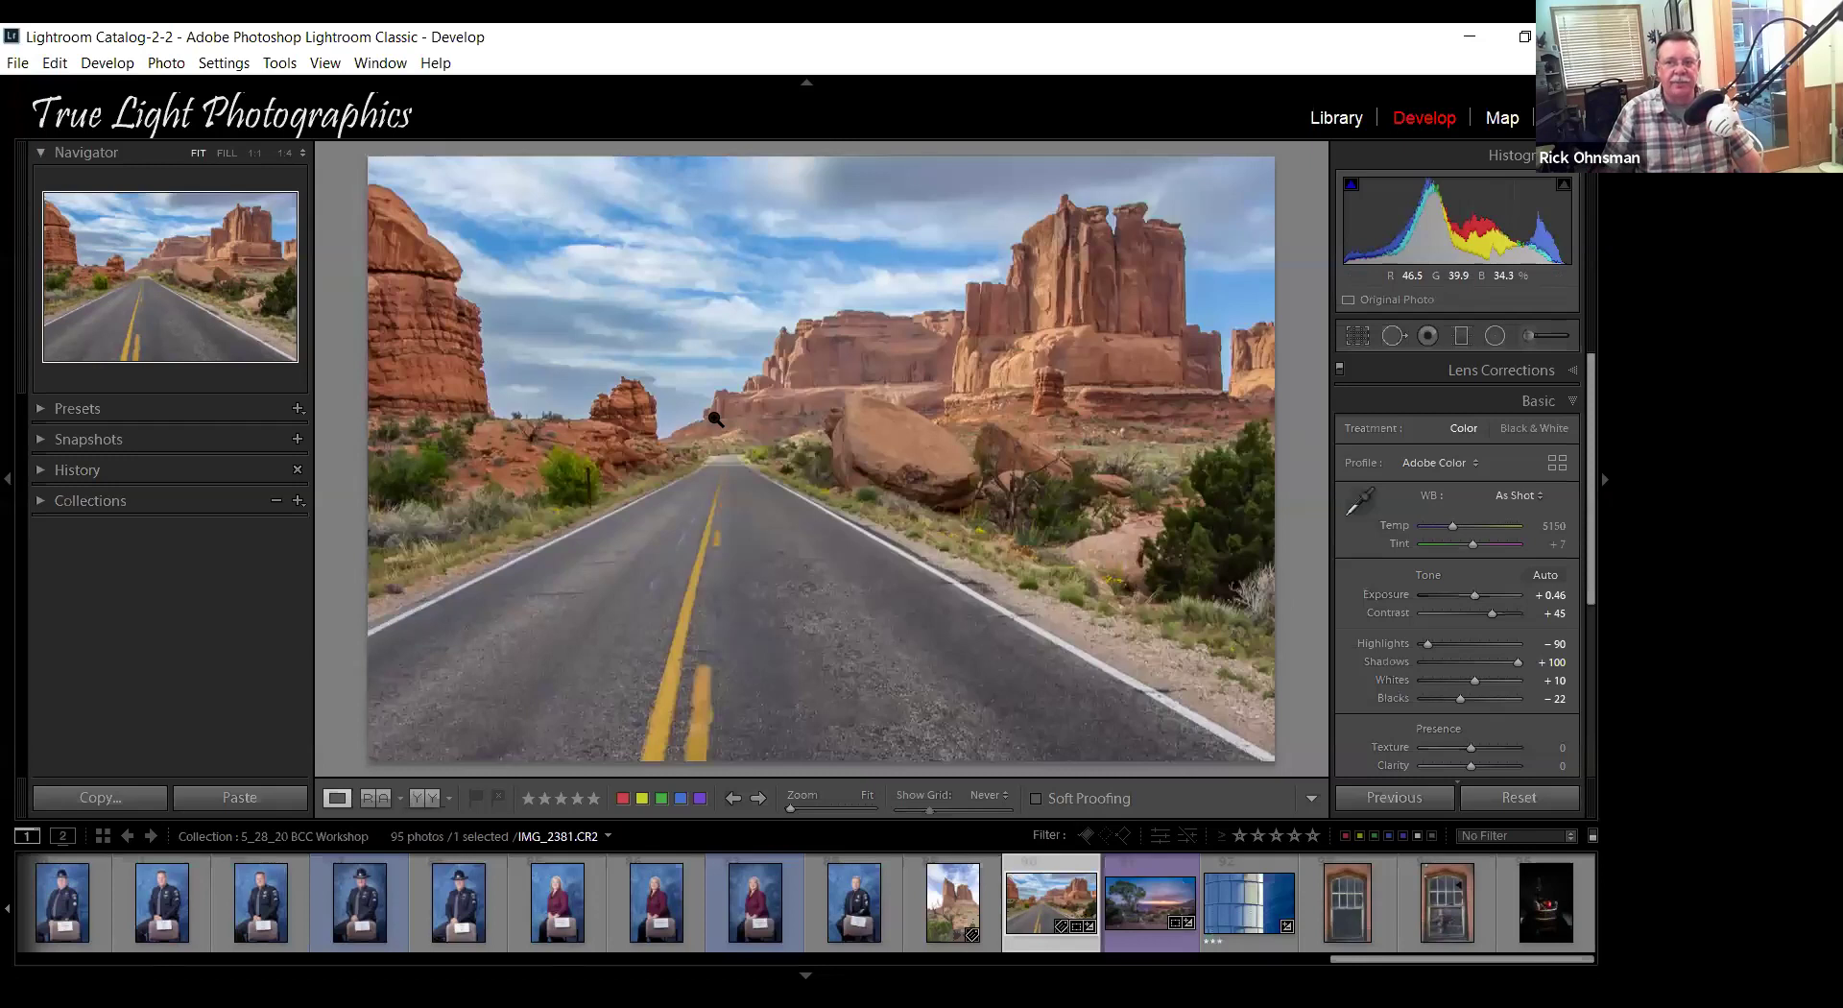
{"action": "key", "text": "backslash"}
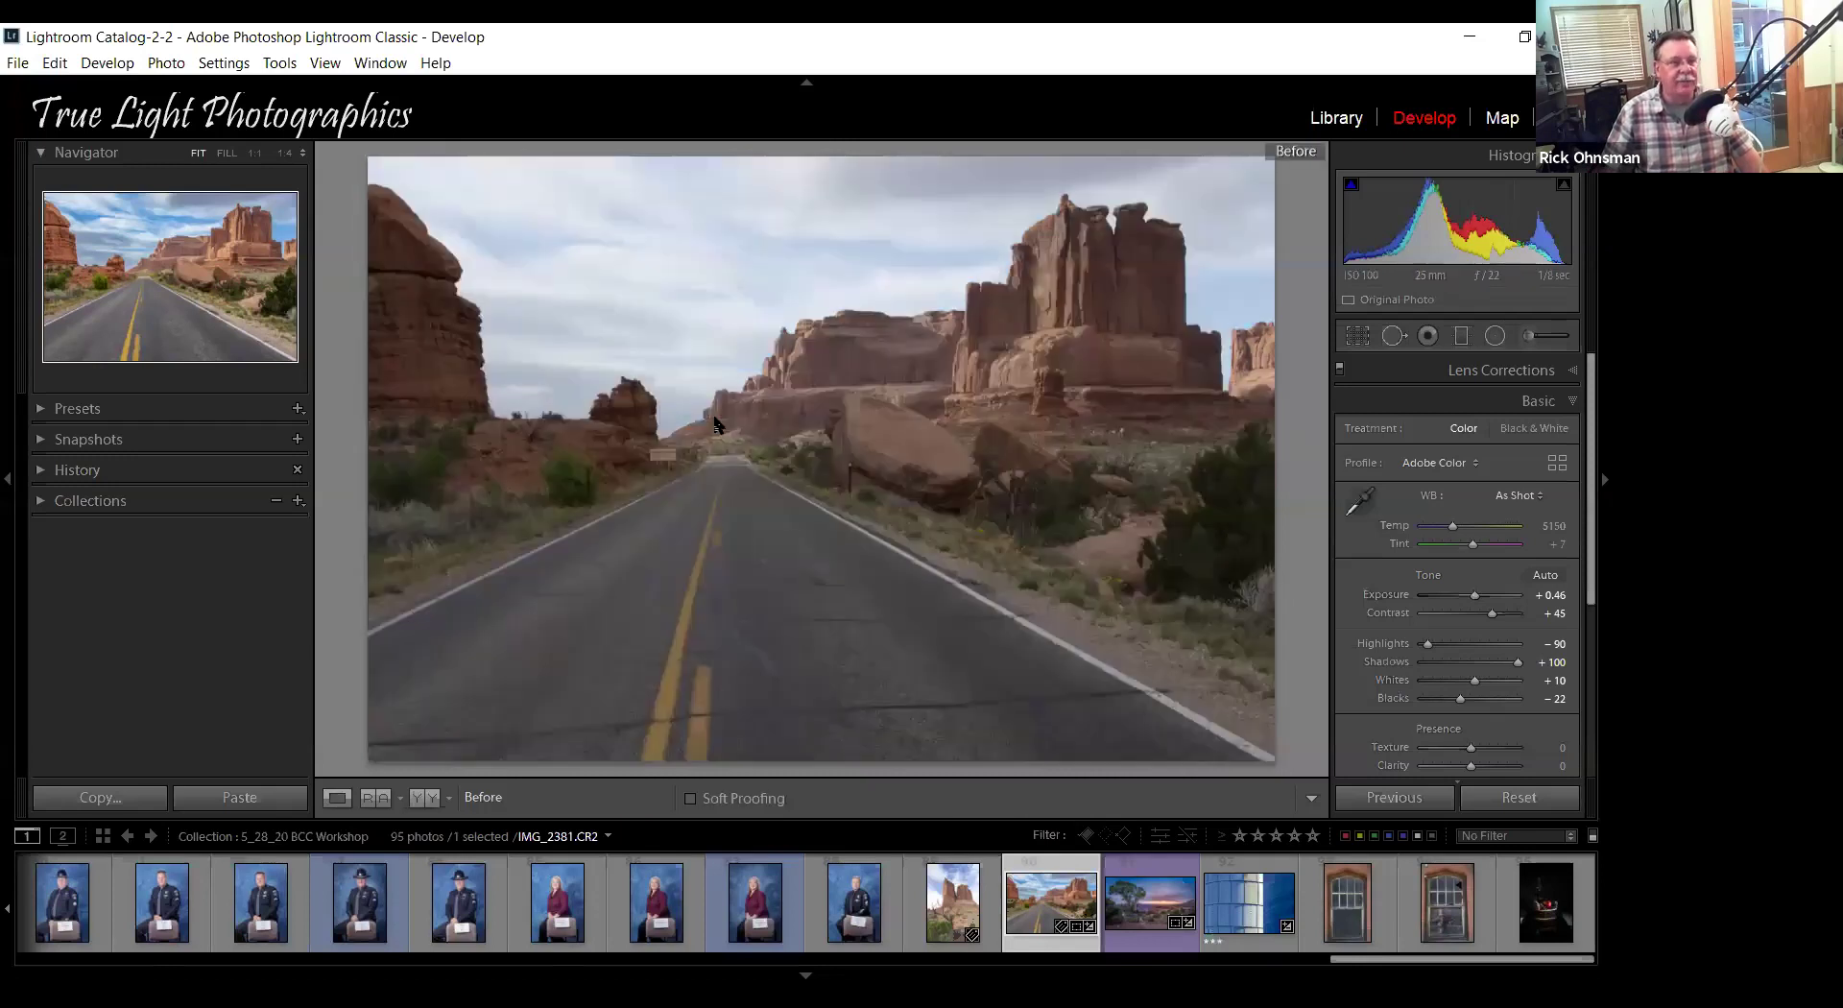
{"action": "key", "text": "backslash"}
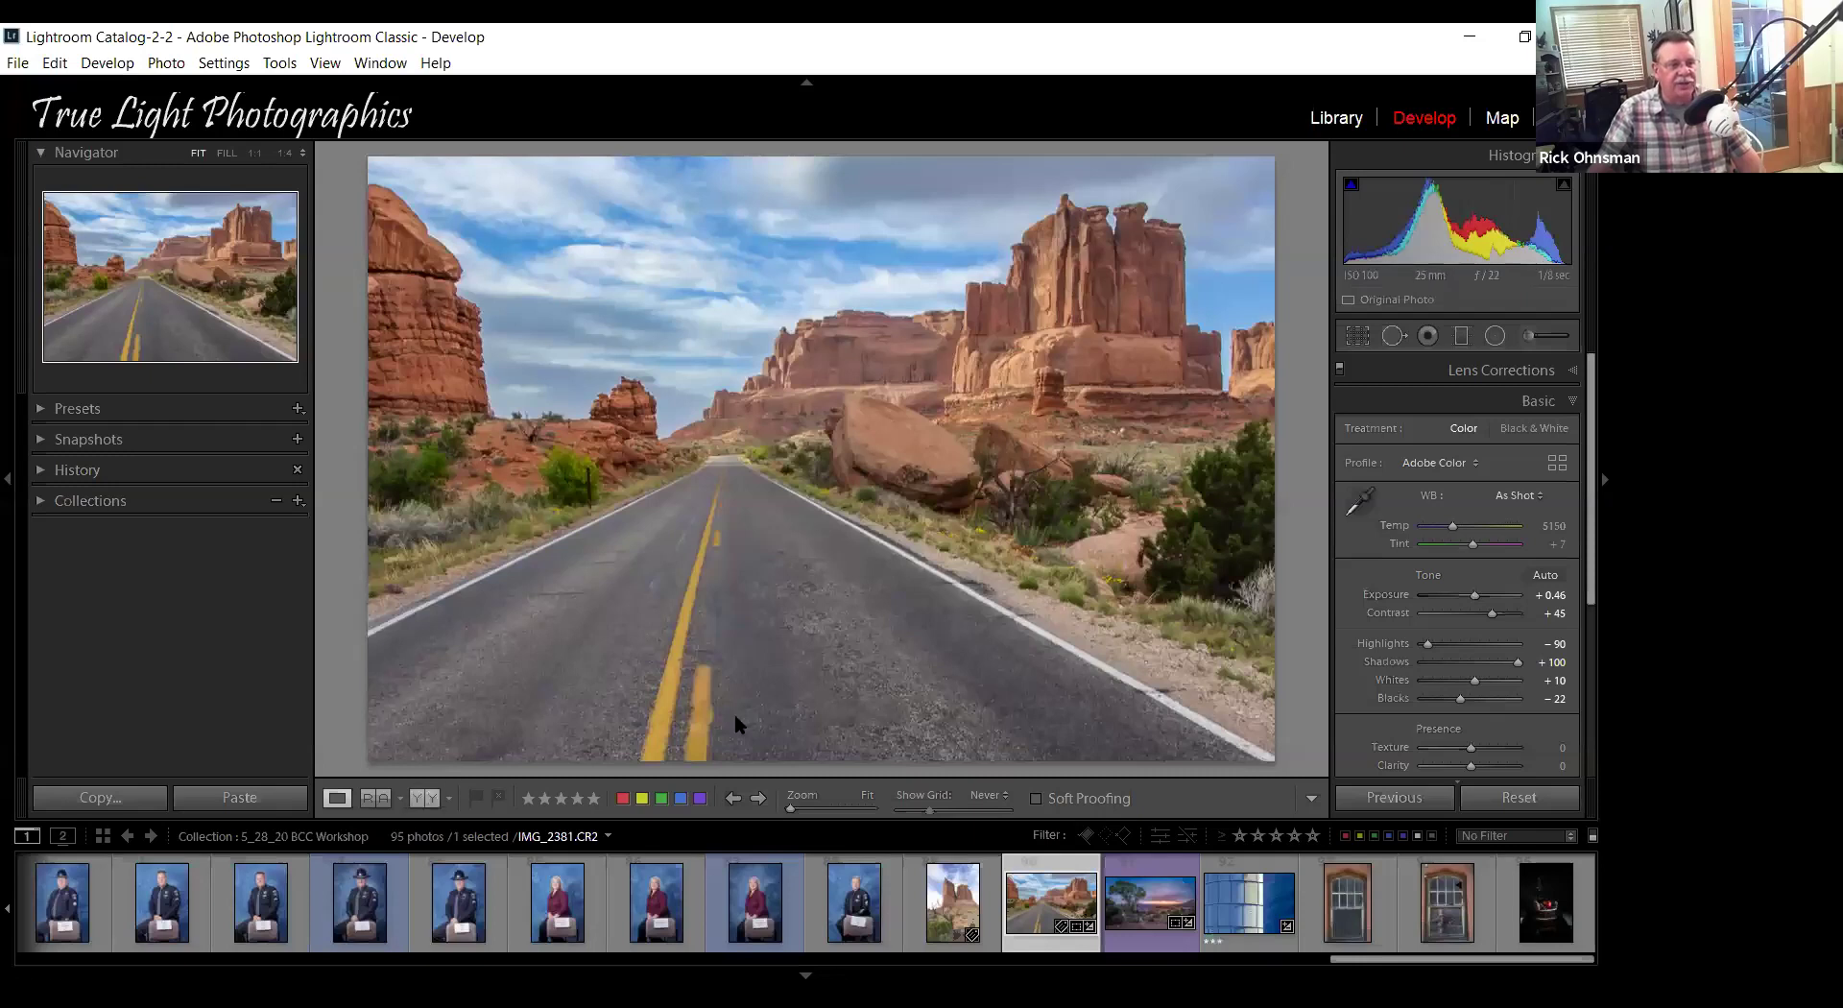
{"action": "key", "text": "y"}
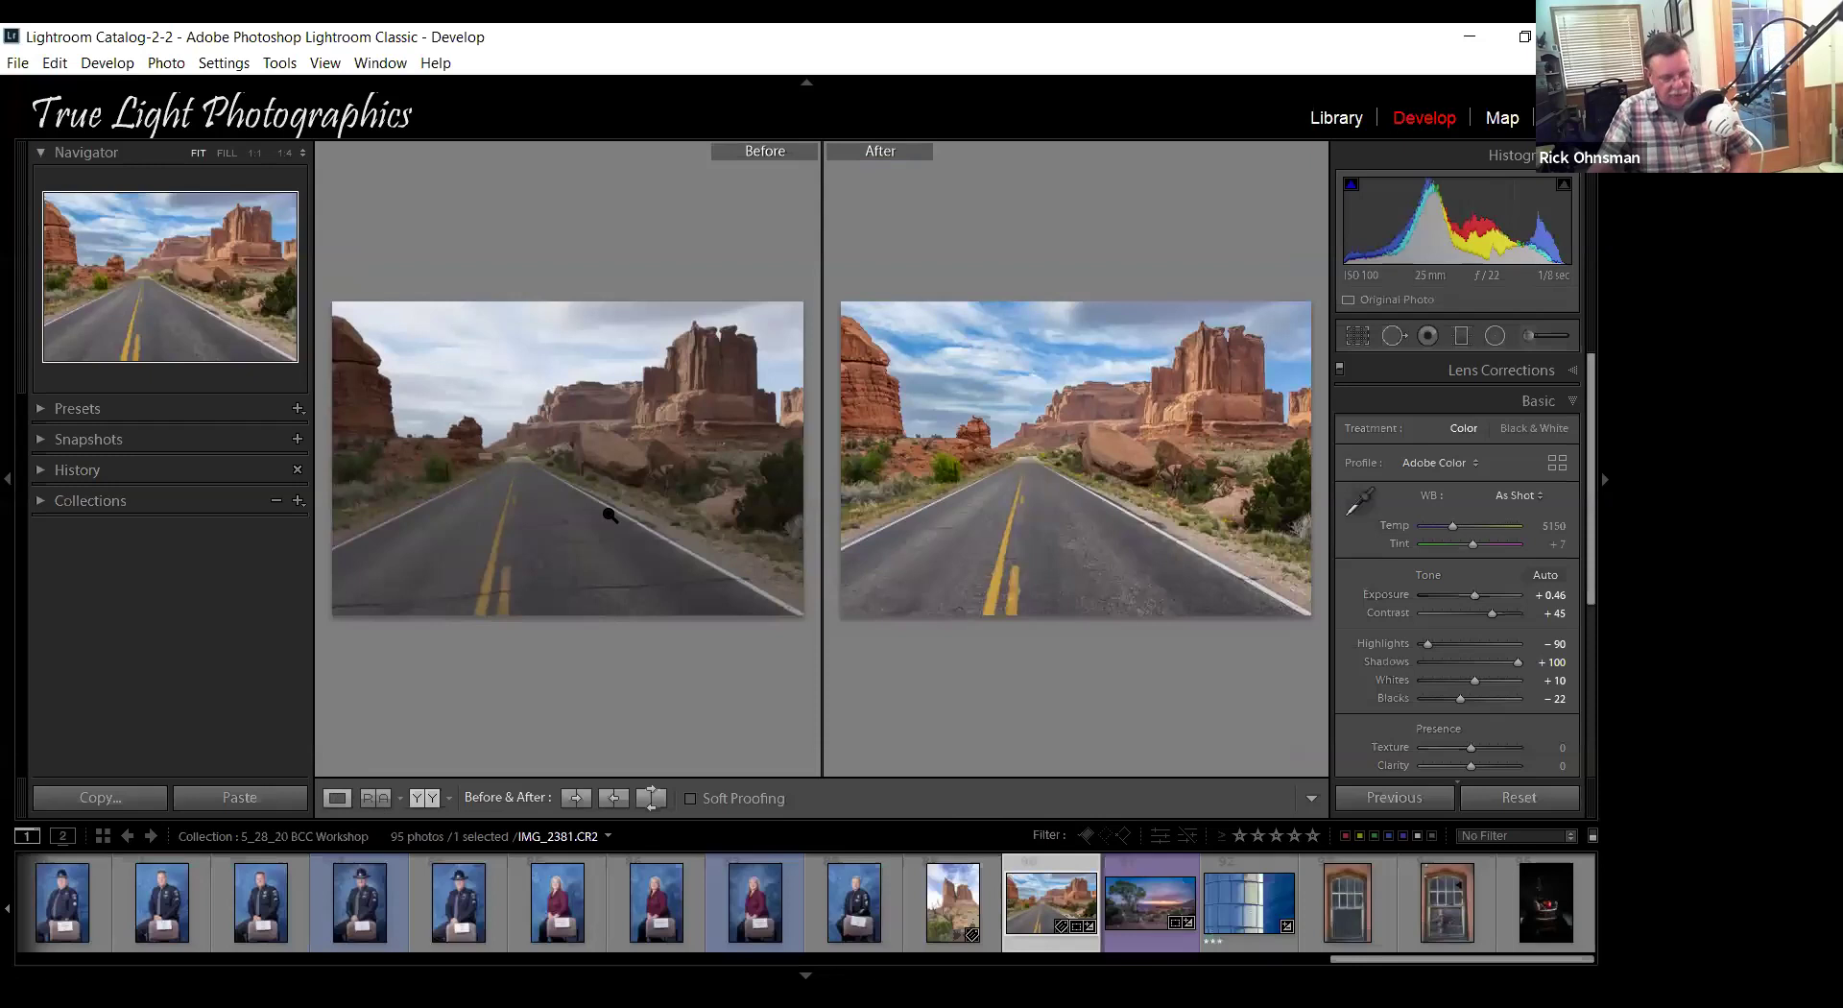
{"action": "key", "text": "y"}
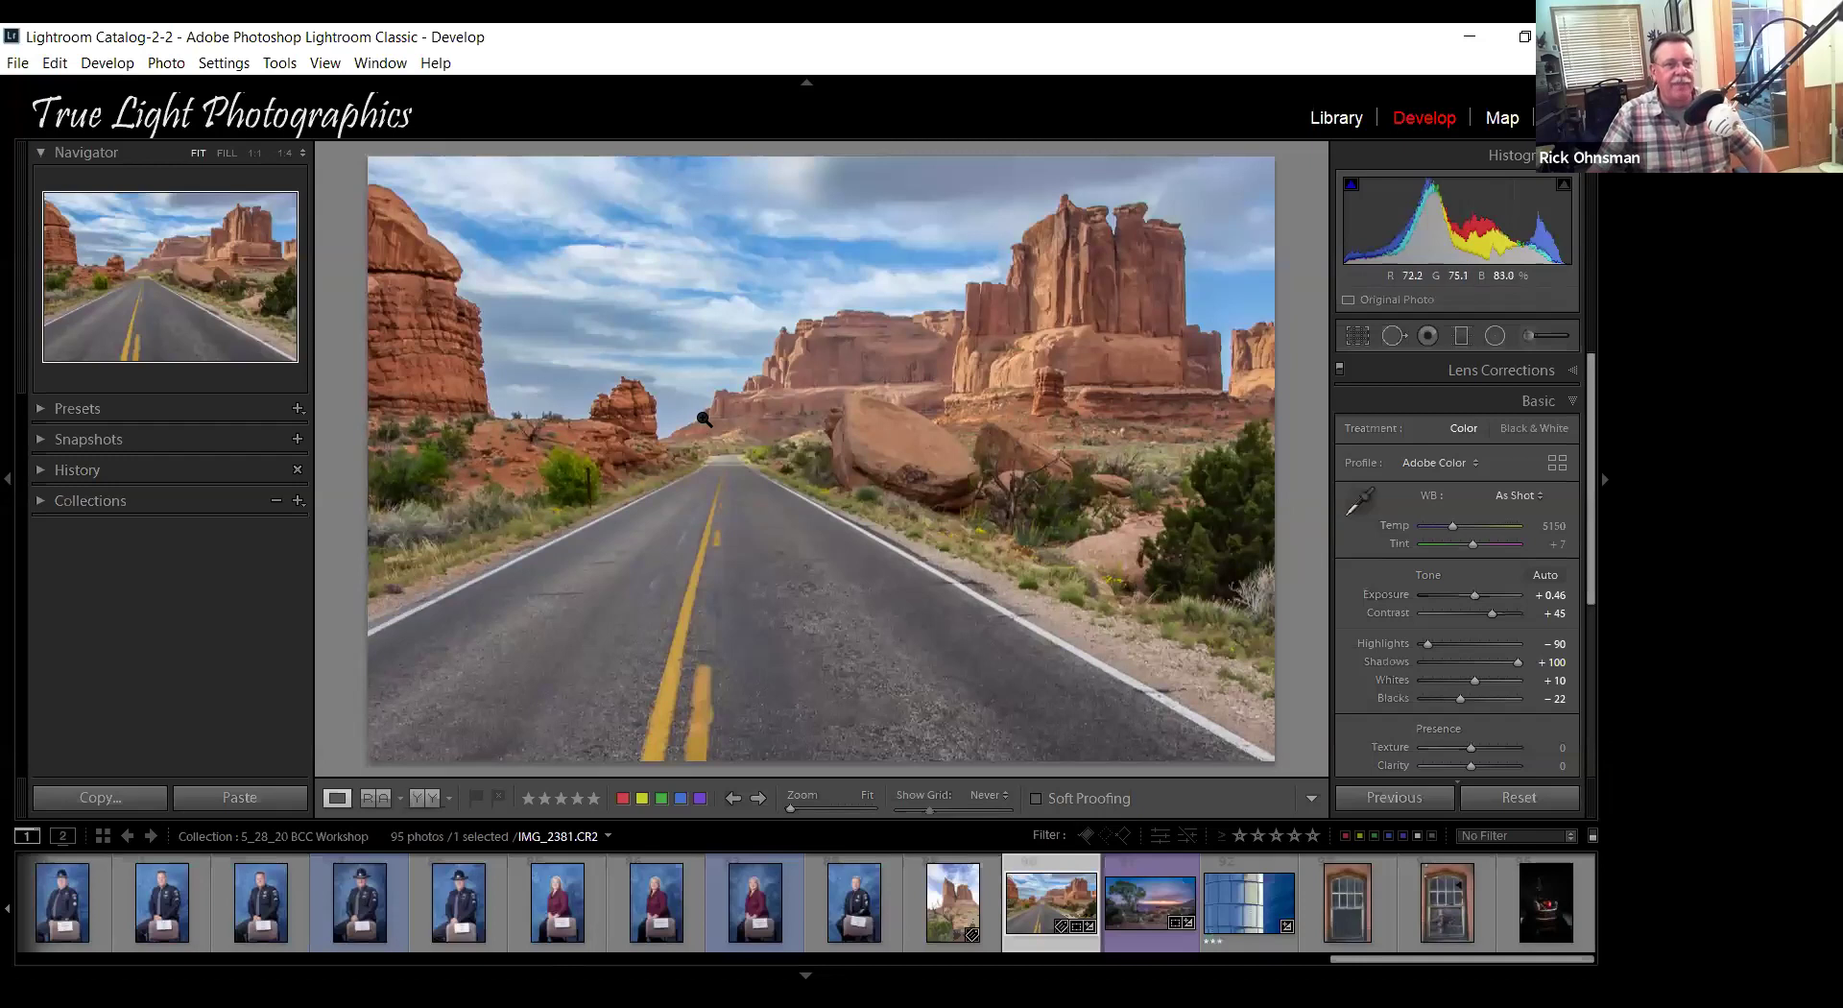
Reset all Develop edits on the desert road photo and enable lens profile corrections.
{"action": "left_click", "coordinate": [1518, 797]}
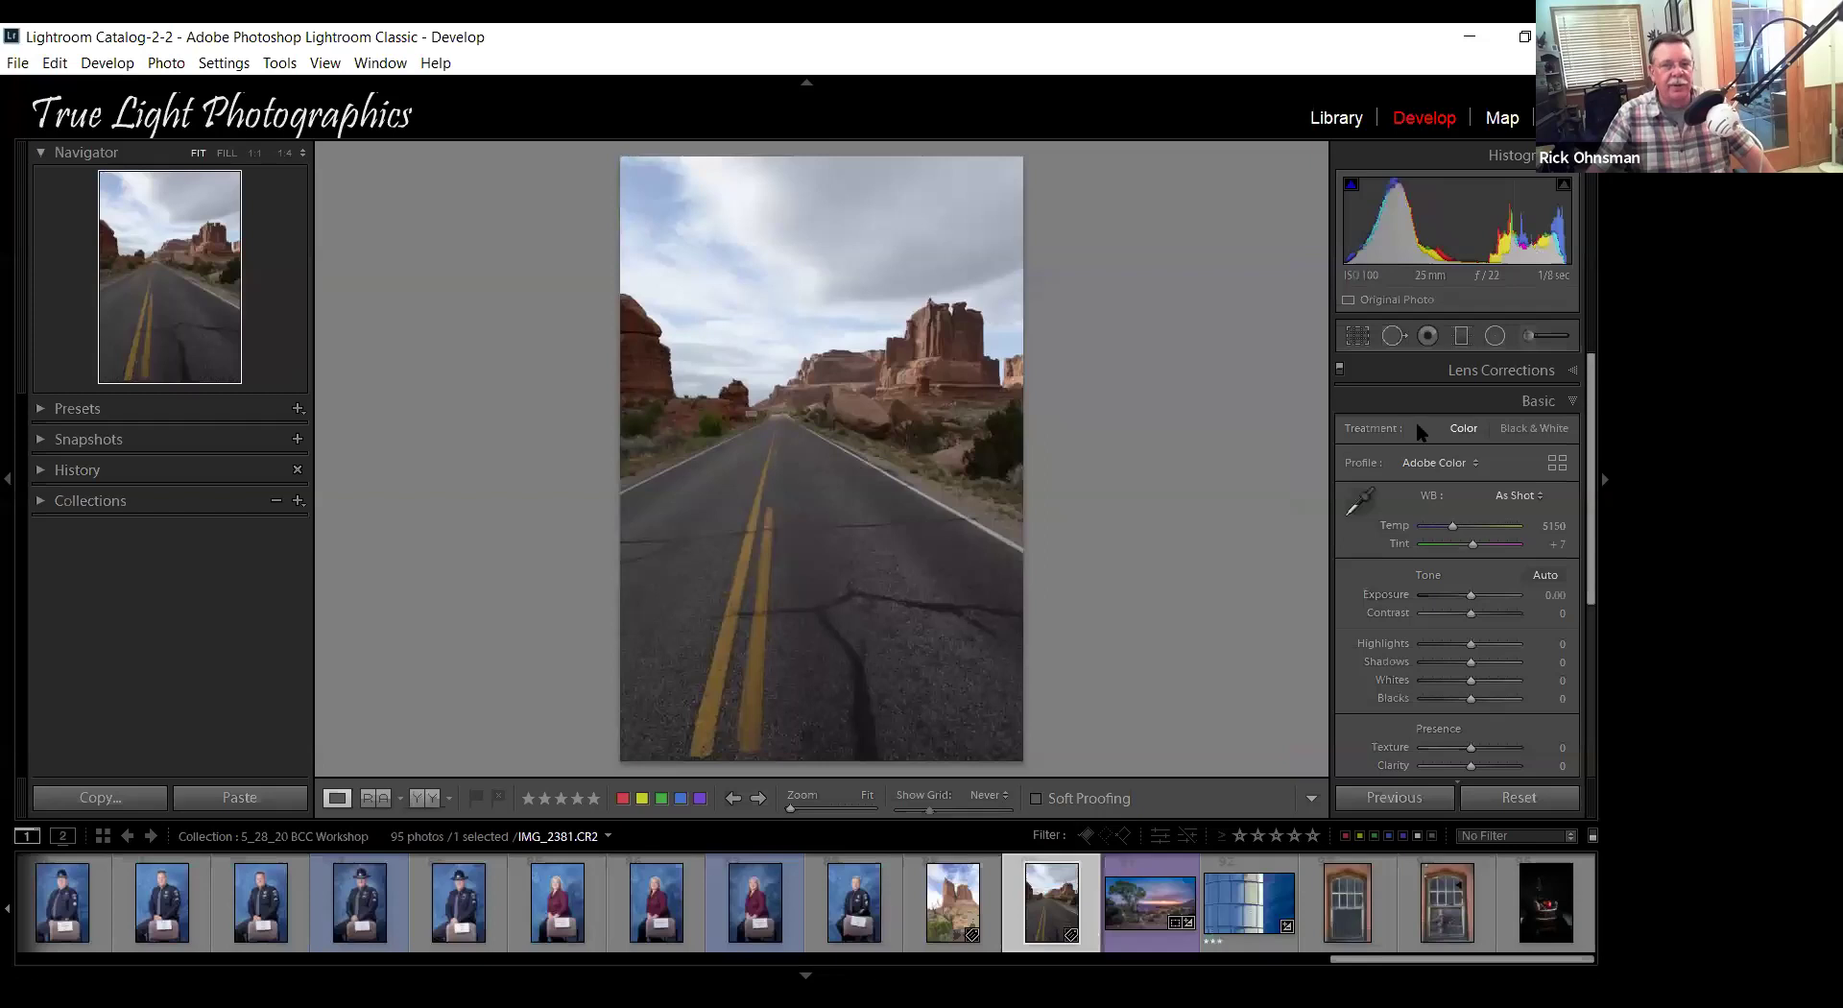
{"action": "left_click", "coordinate": [1573, 373]}
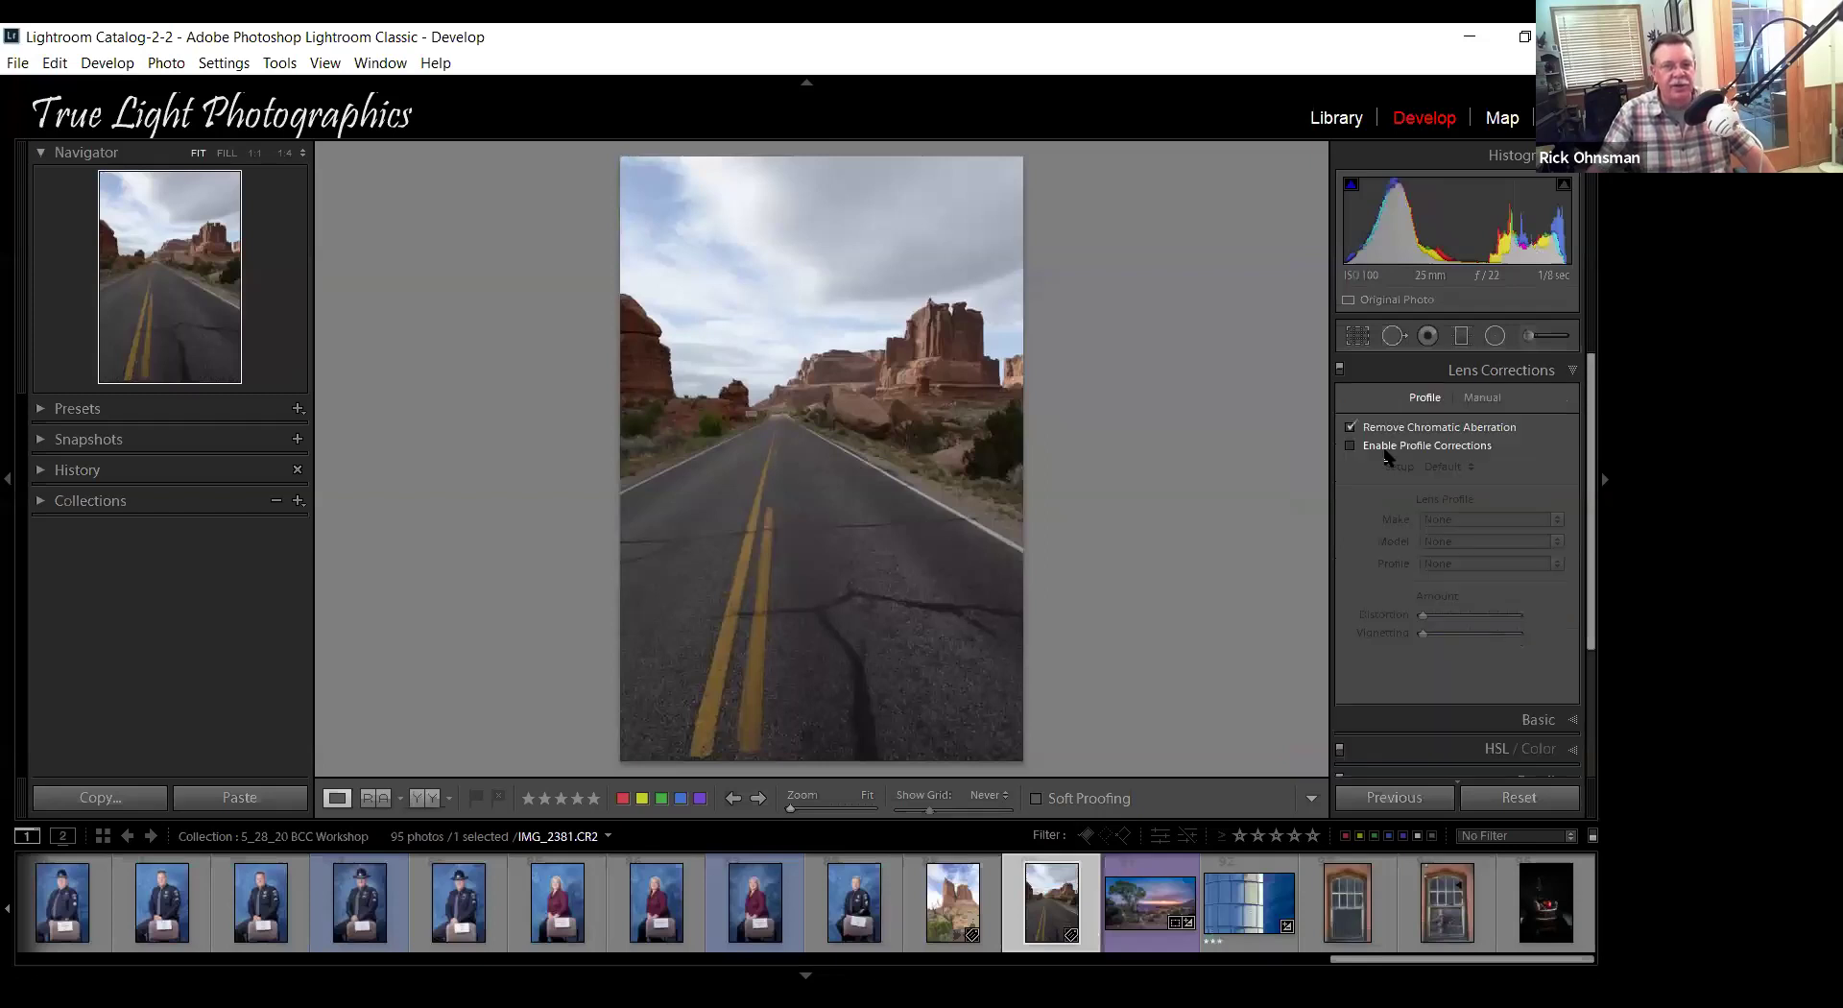
{"action": "left_click", "coordinate": [1389, 450]}
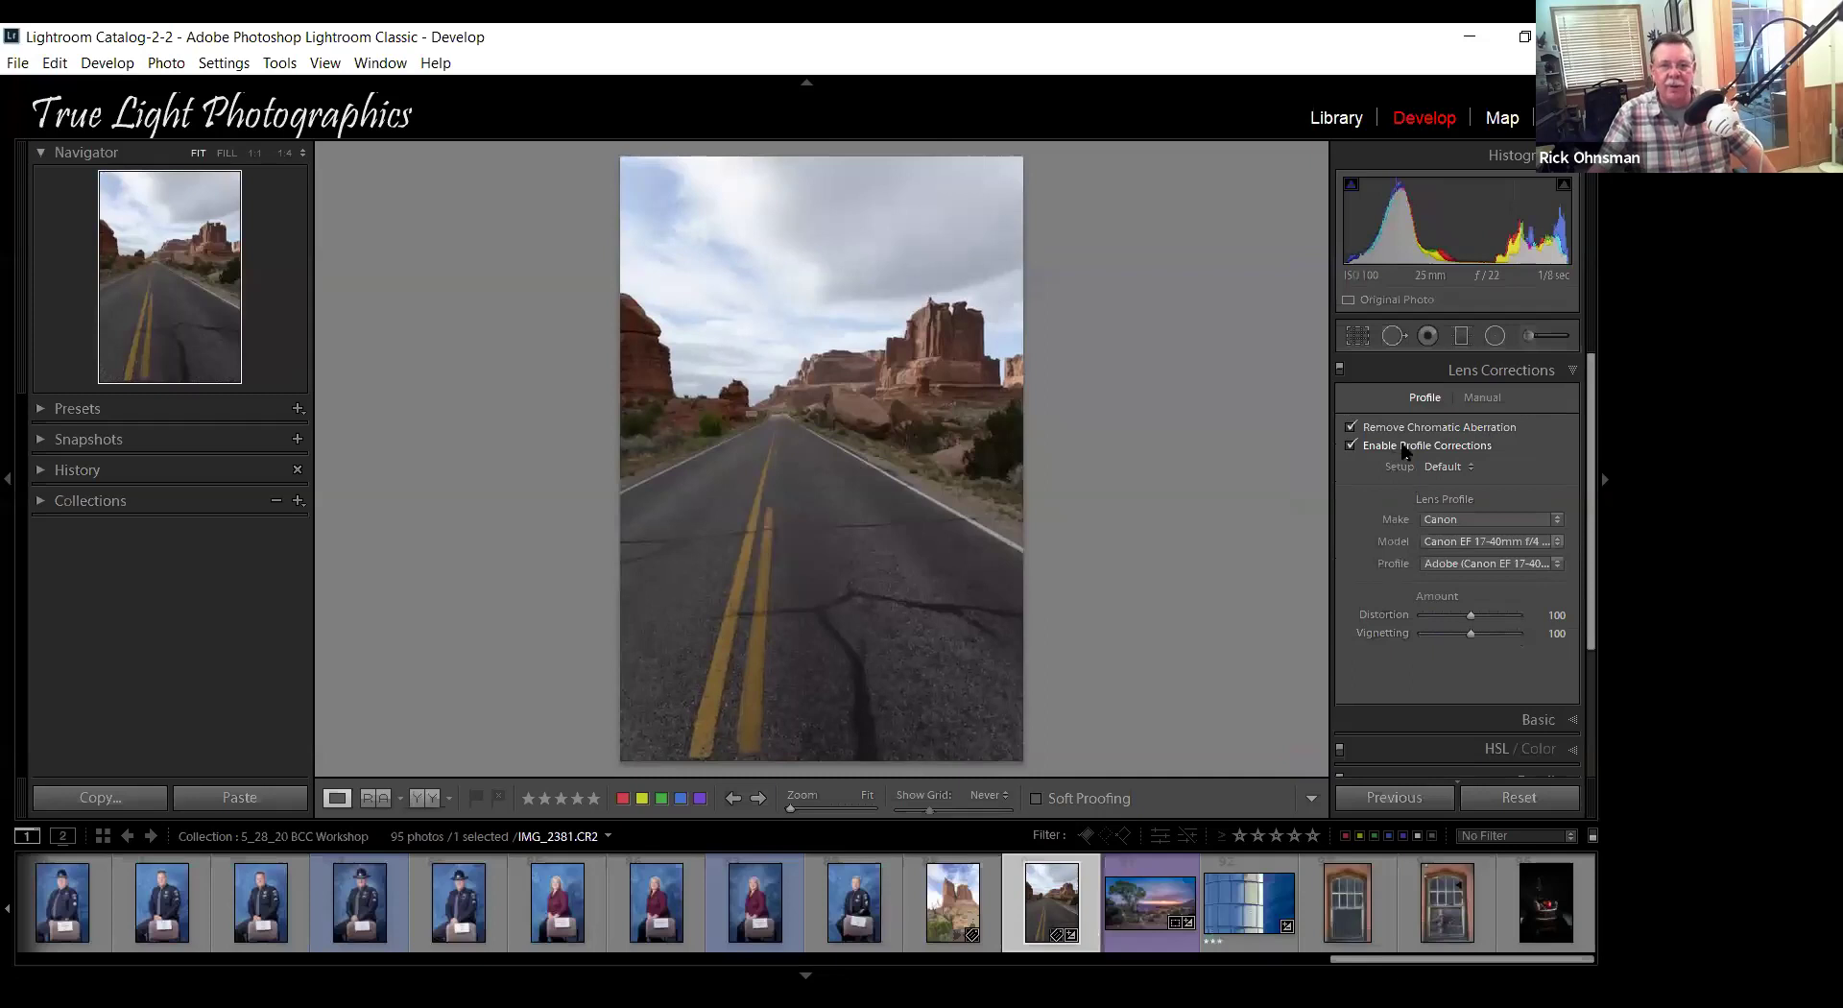
{"action": "left_click", "coordinate": [1574, 371]}
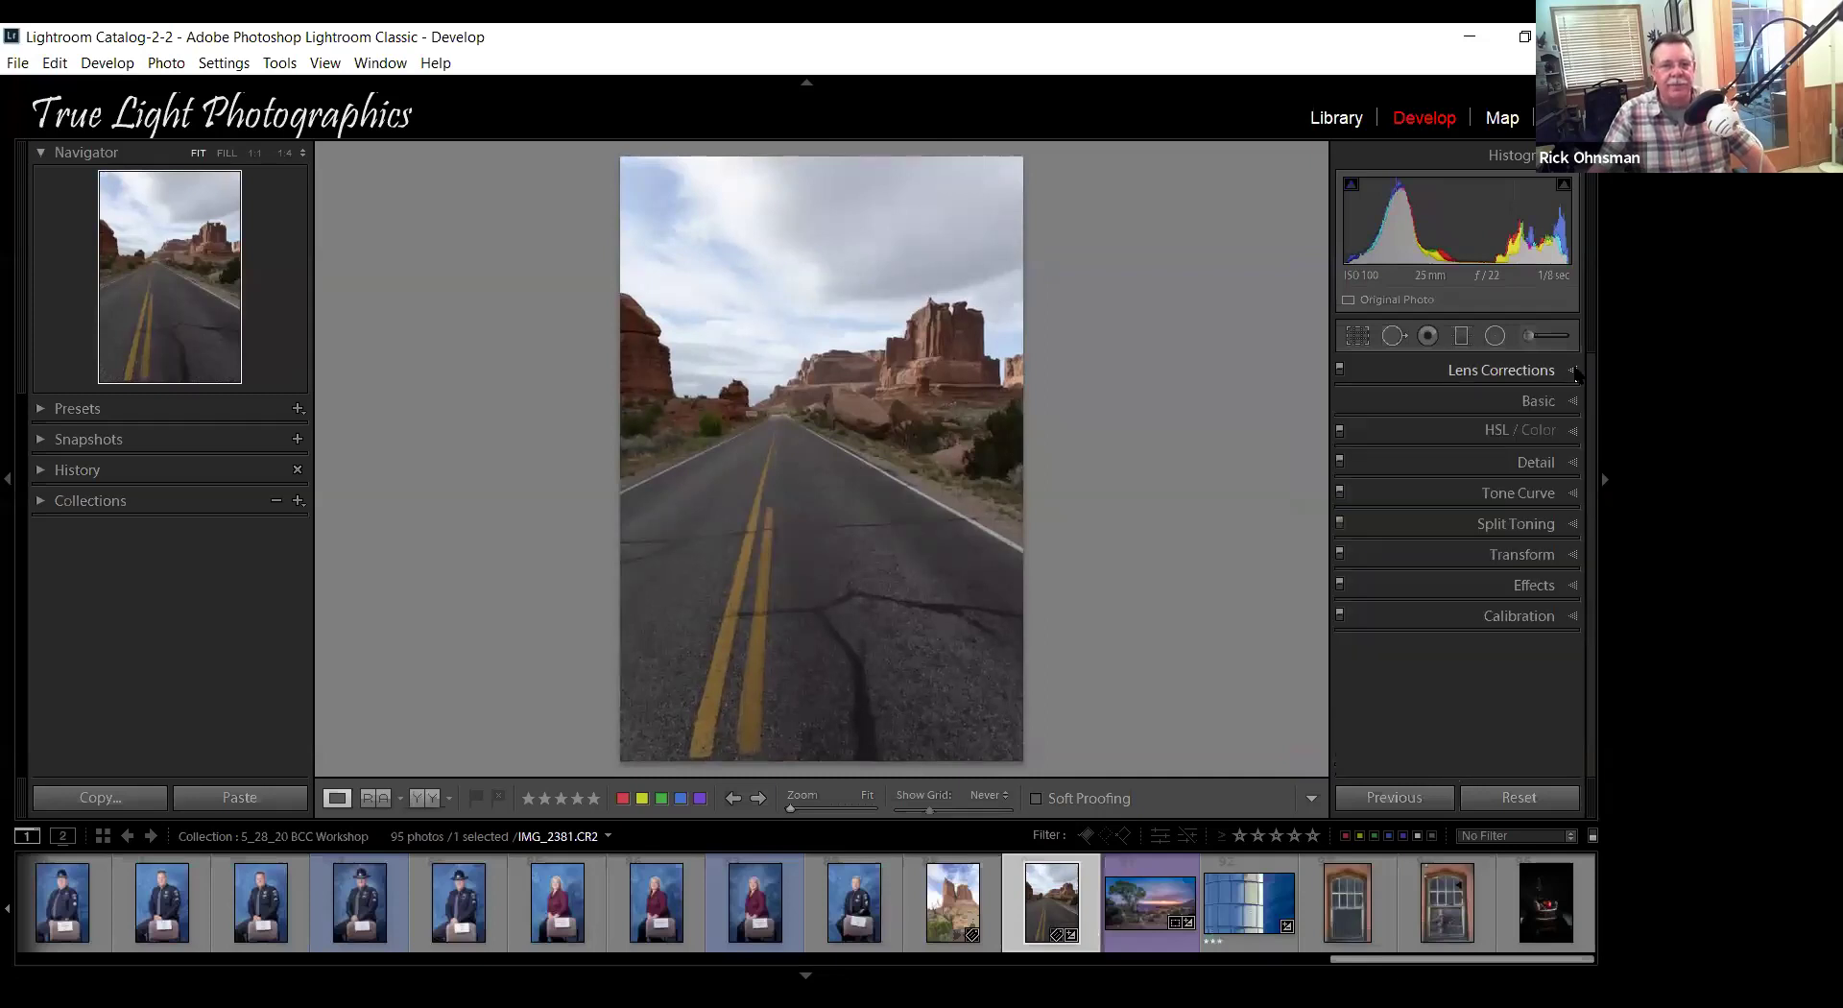
Apply automatic tone to the road photo and raise its exposure to +0.76.
{"action": "left_click", "coordinate": [1571, 403]}
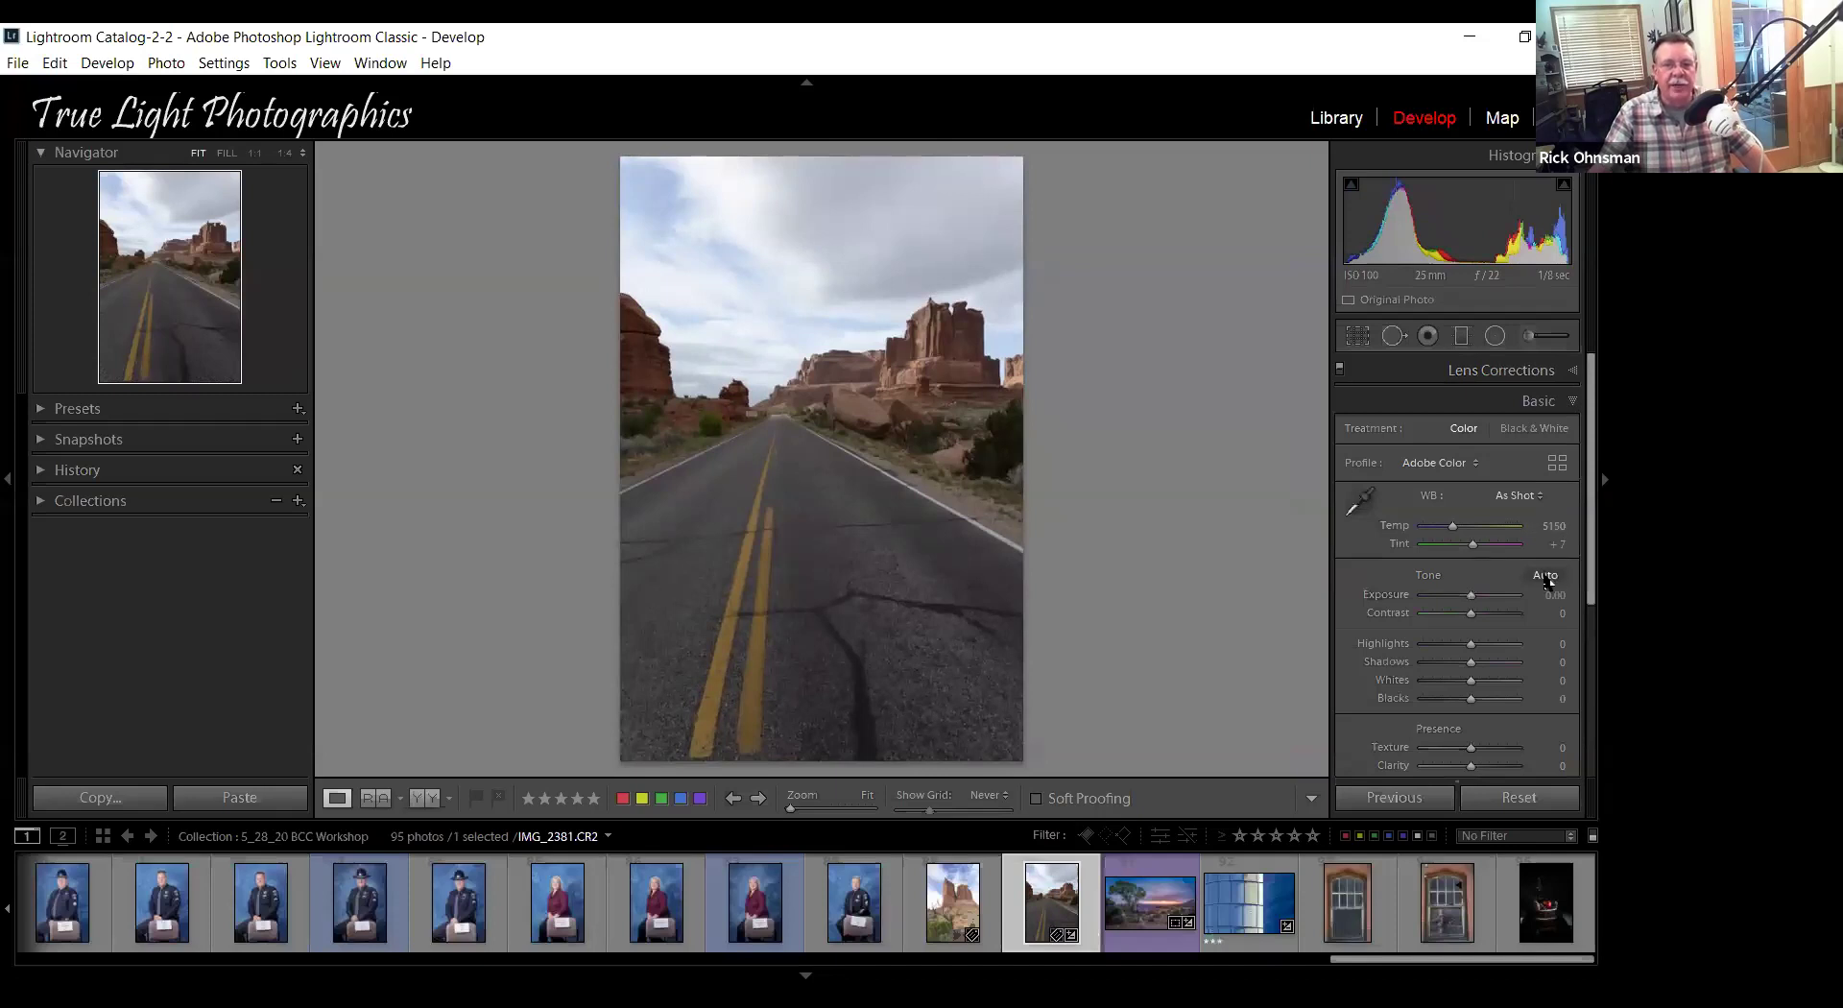
{"action": "left_click", "coordinate": [1545, 576]}
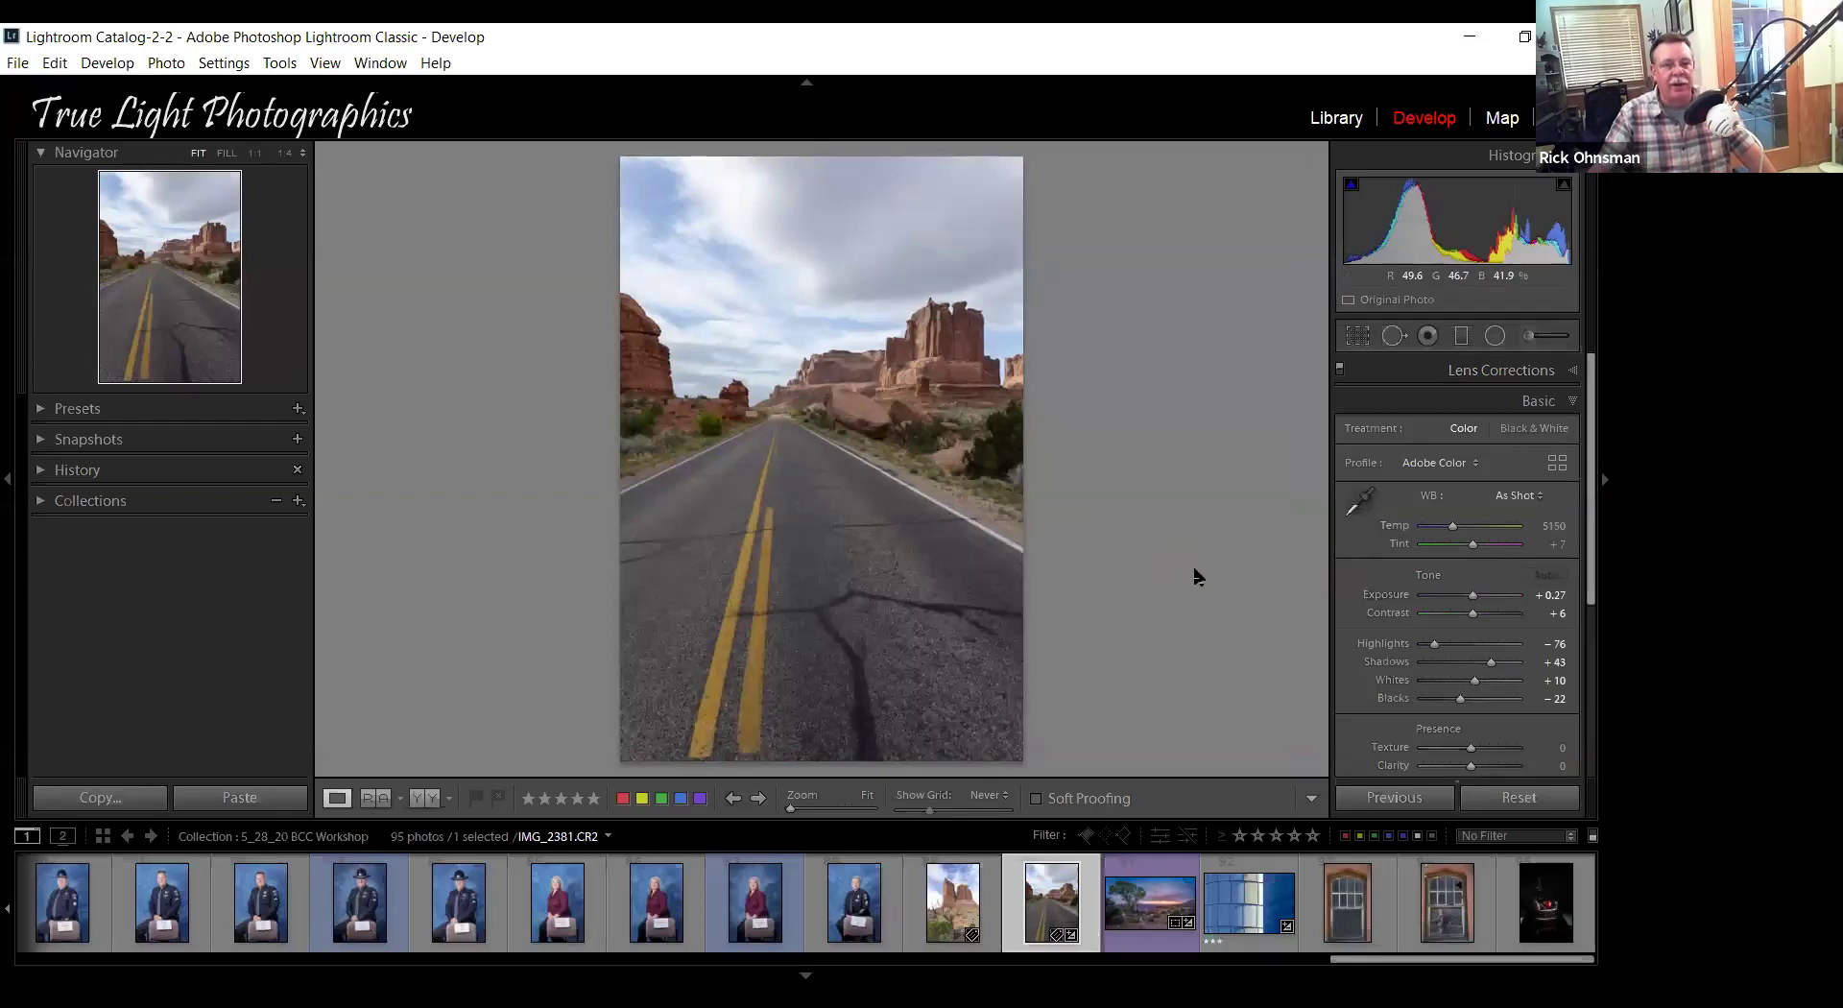
{"action": "left_click_drag", "start_coordinate": [1472, 595], "coordinate": [1477, 597]}
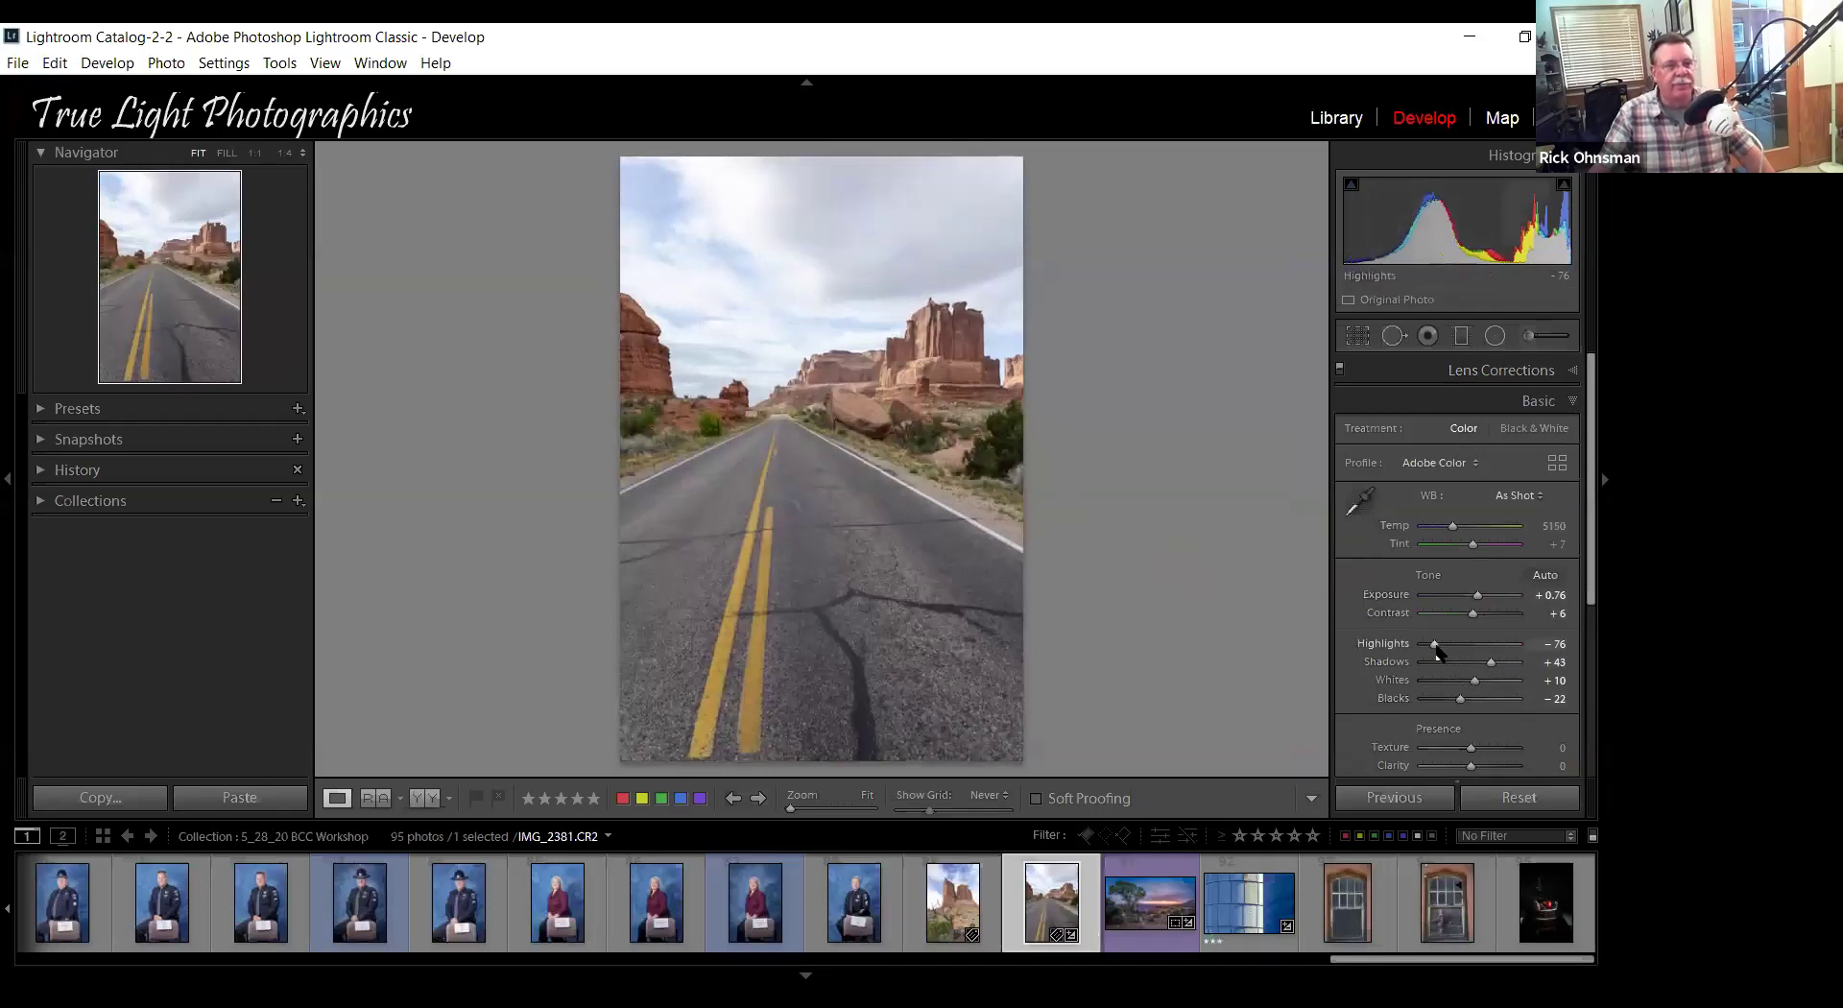
Switch the crop frame to landscape orientation and shift the photo down inside it to include more sky.
{"action": "left_click", "coordinate": [1357, 336]}
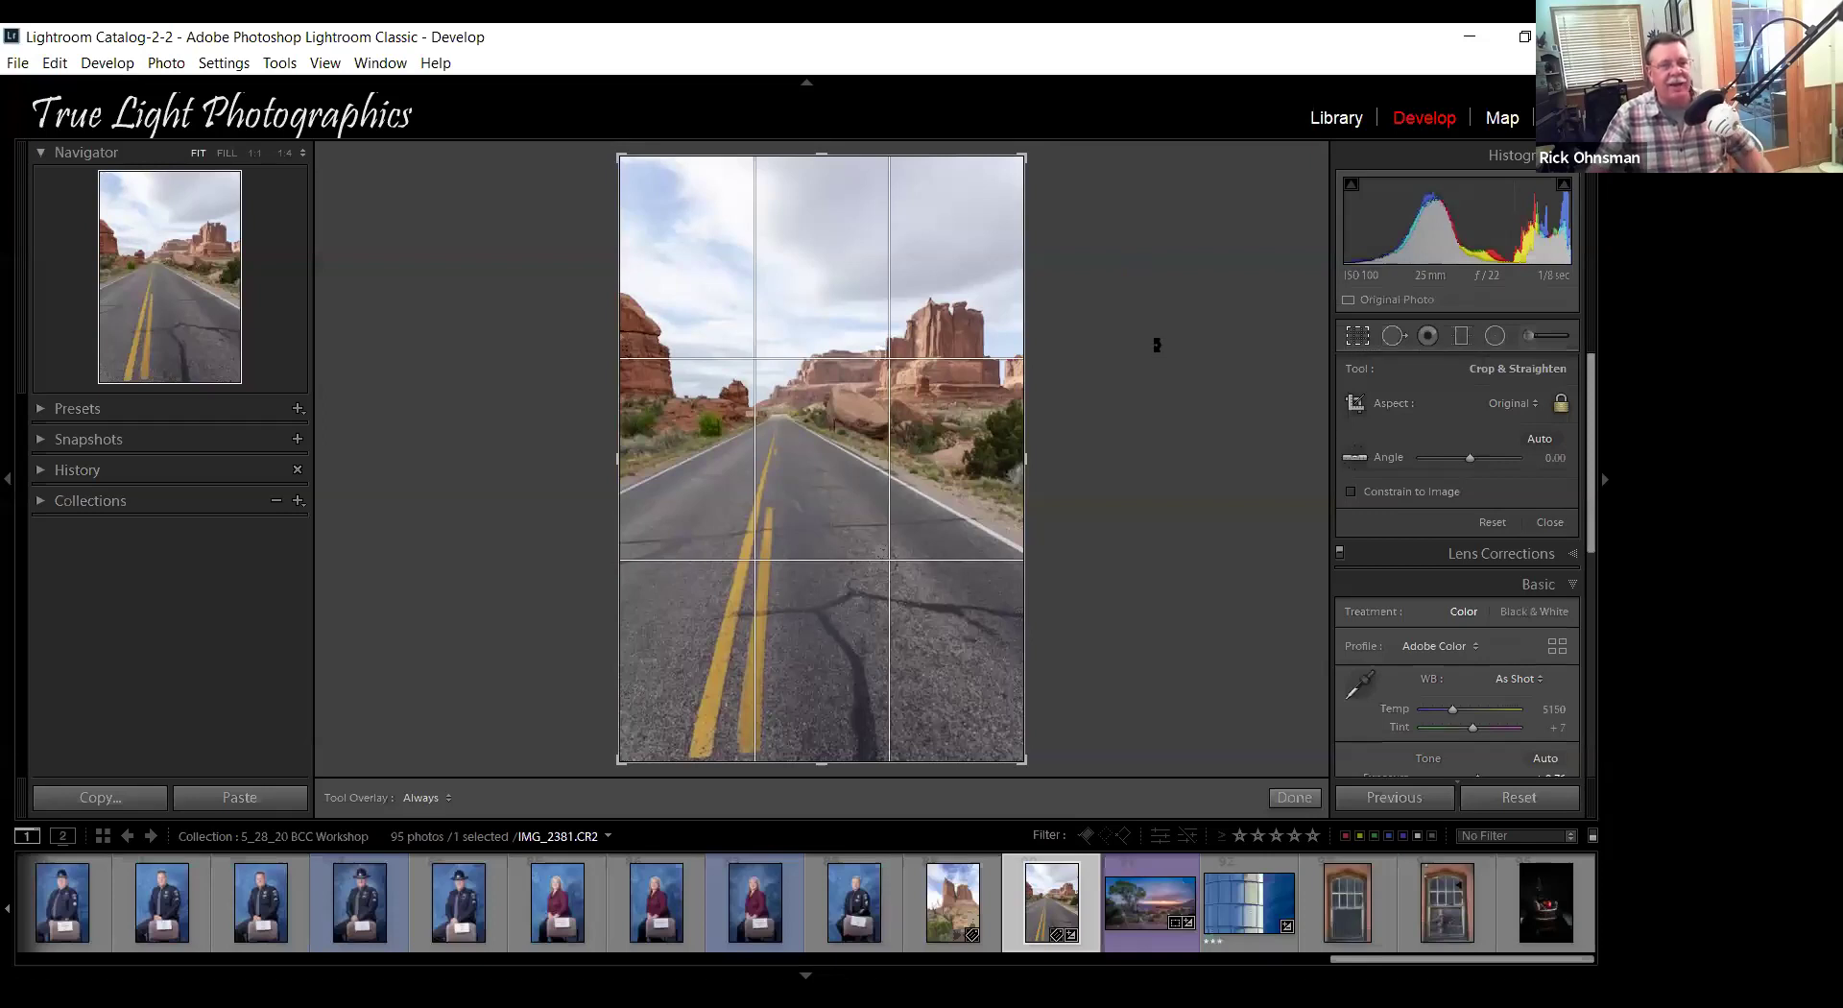
{"action": "key", "text": "x"}
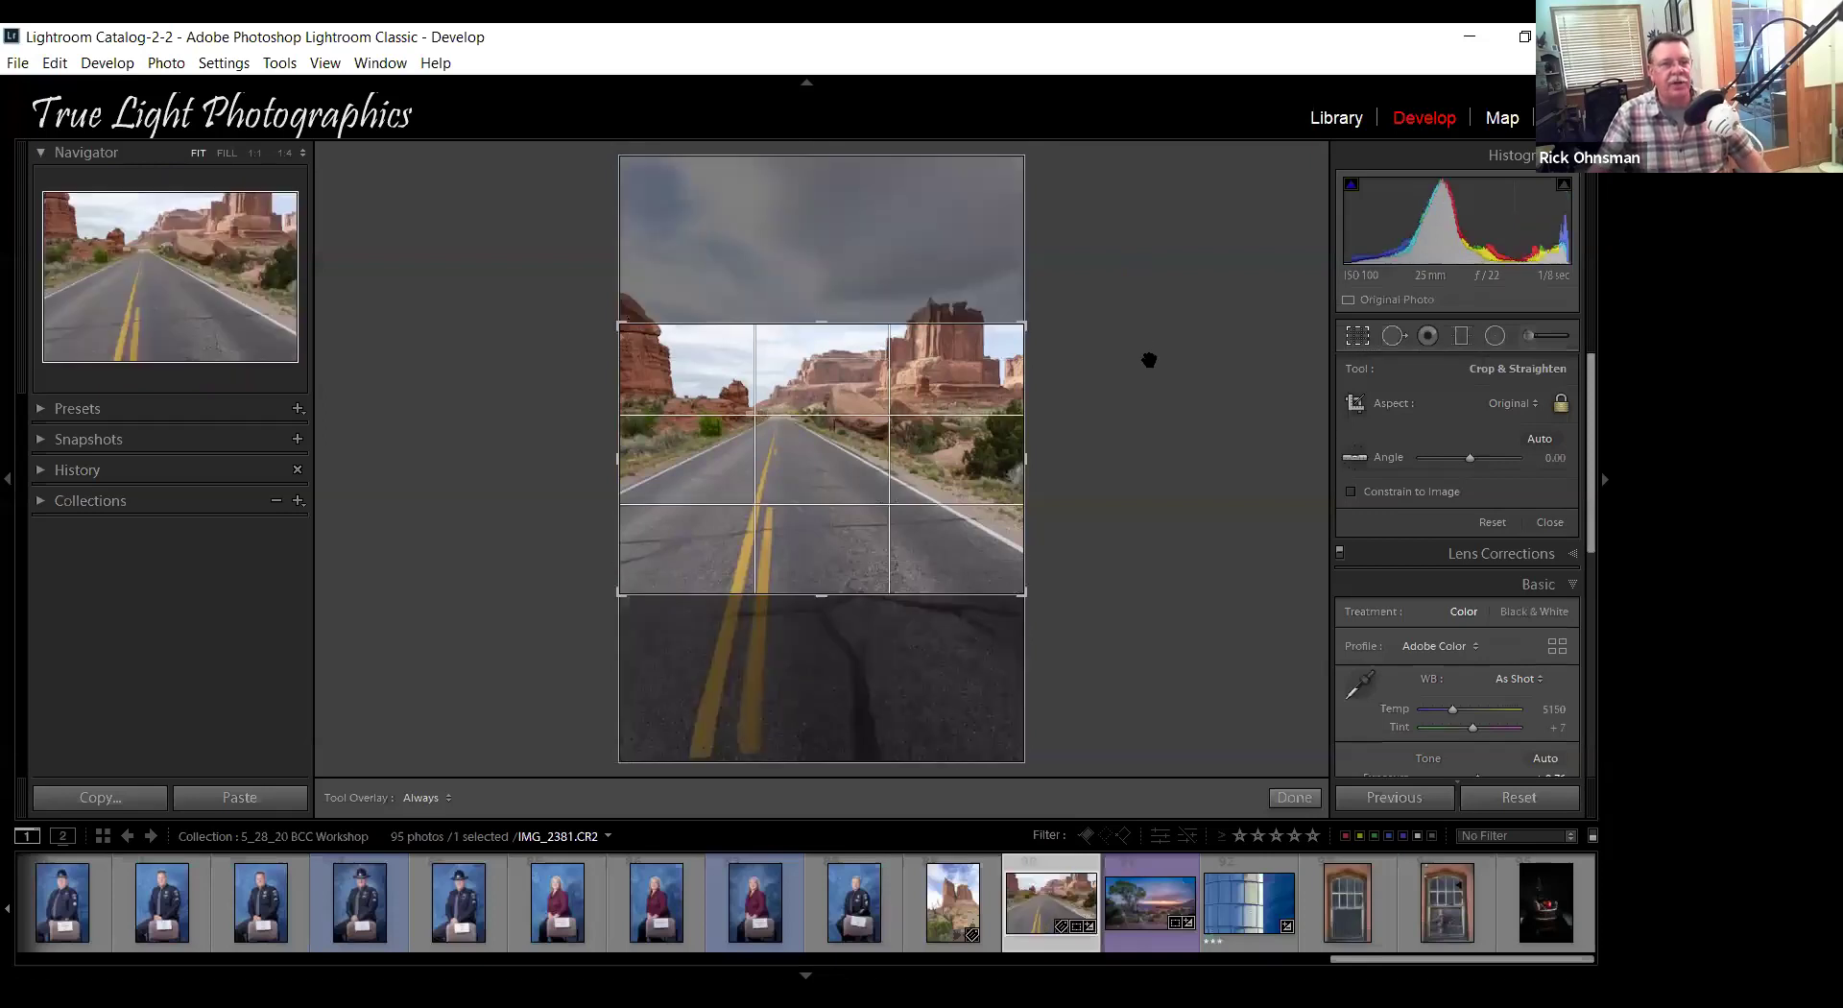
{"action": "left_click_drag", "start_coordinate": [857, 468], "coordinate": [856, 545]}
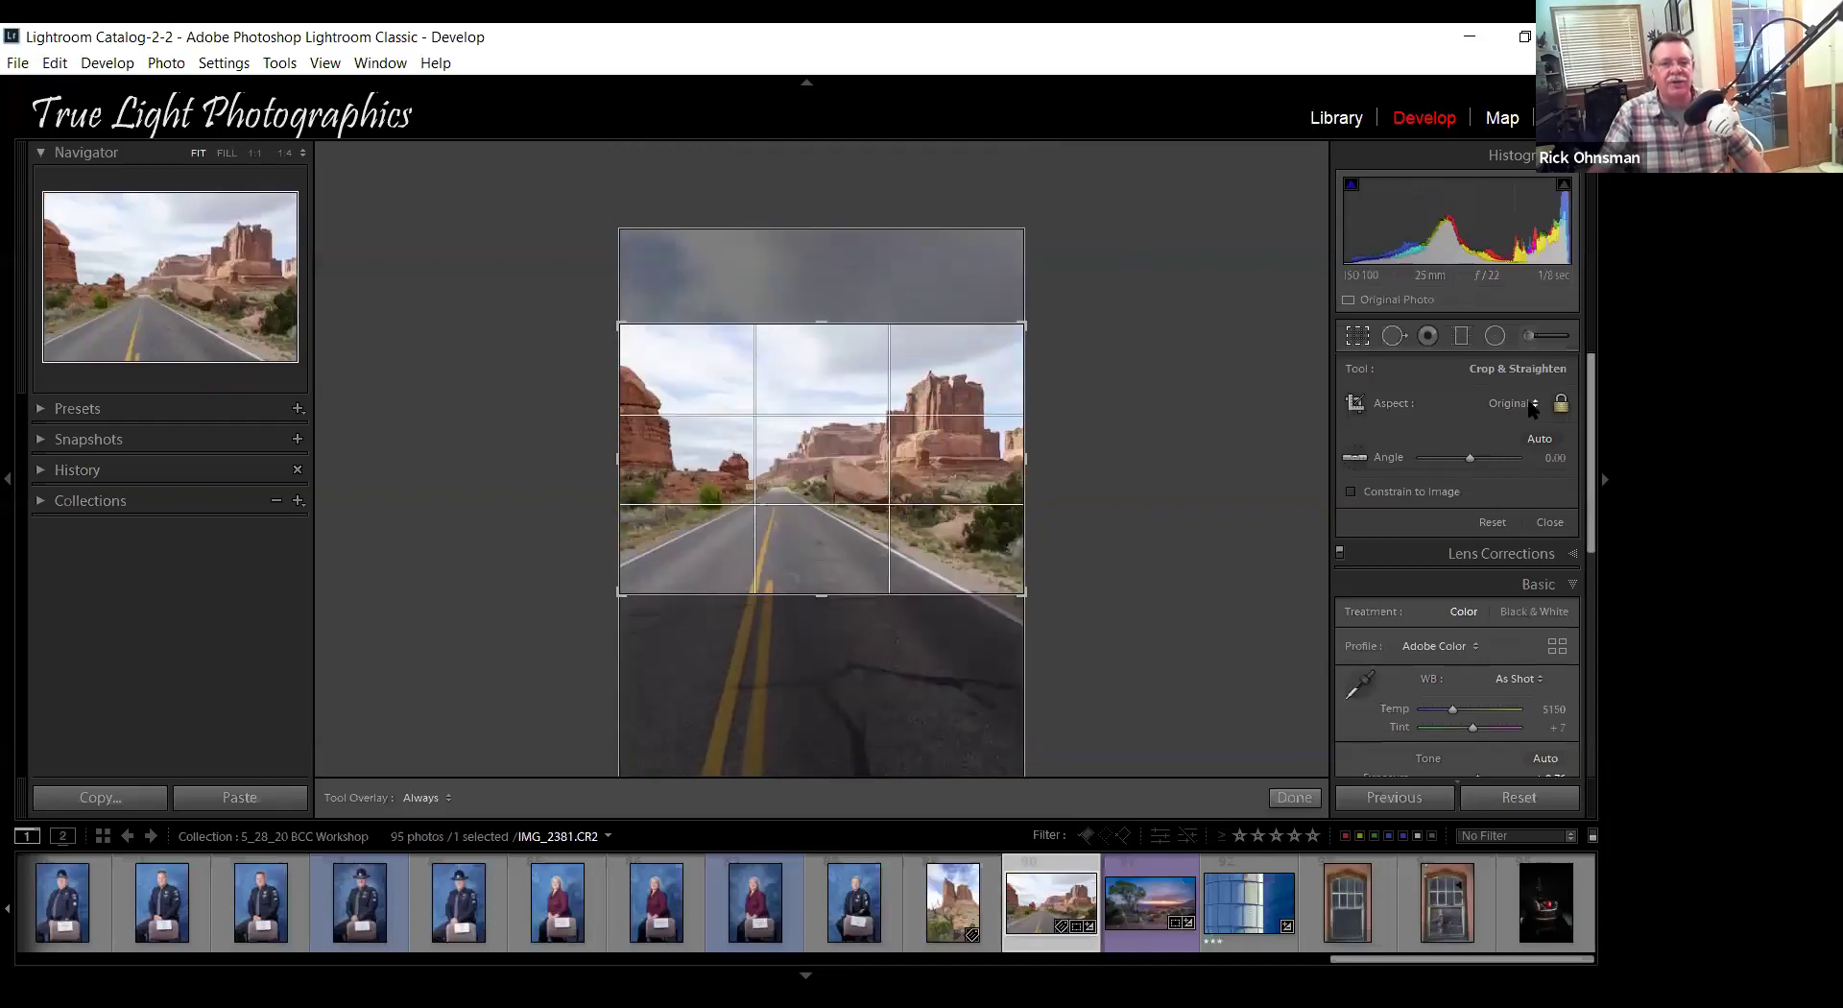
Review the available crop aspect ratios while keeping Original, and undo and redo the latest crop changes.
{"action": "left_click", "coordinate": [1533, 405]}
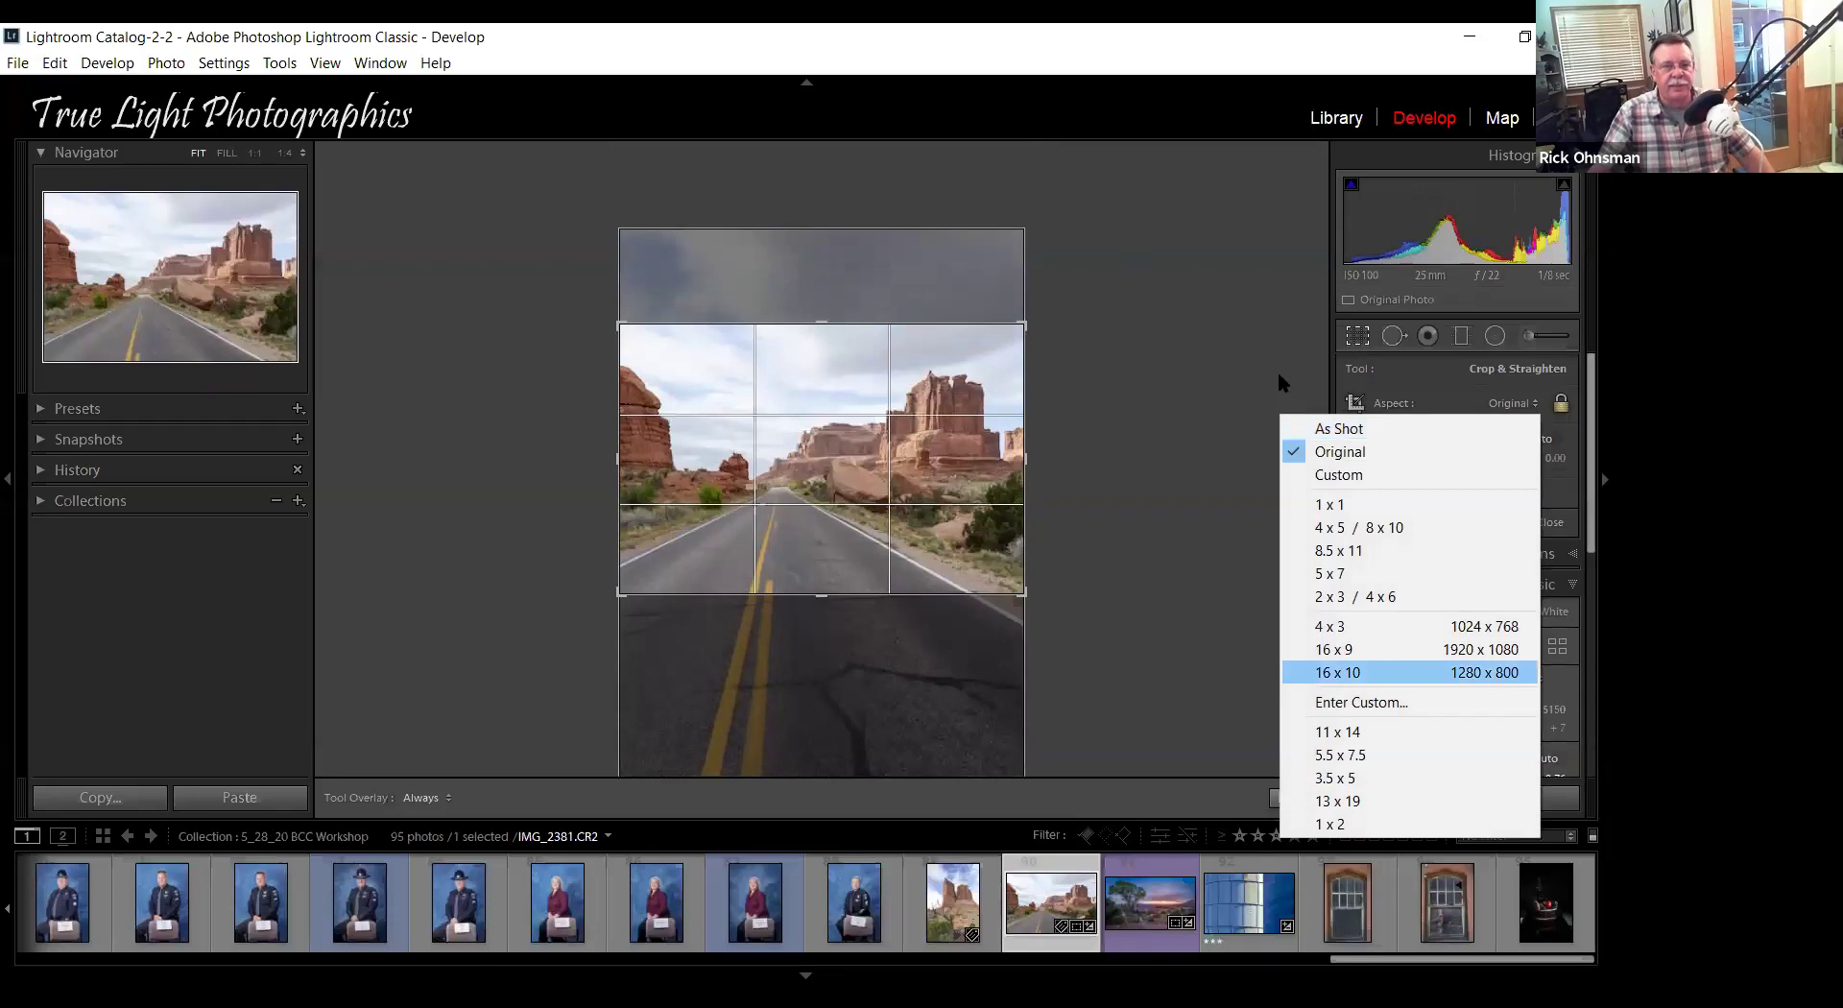
{"action": "left_click", "coordinate": [1098, 505]}
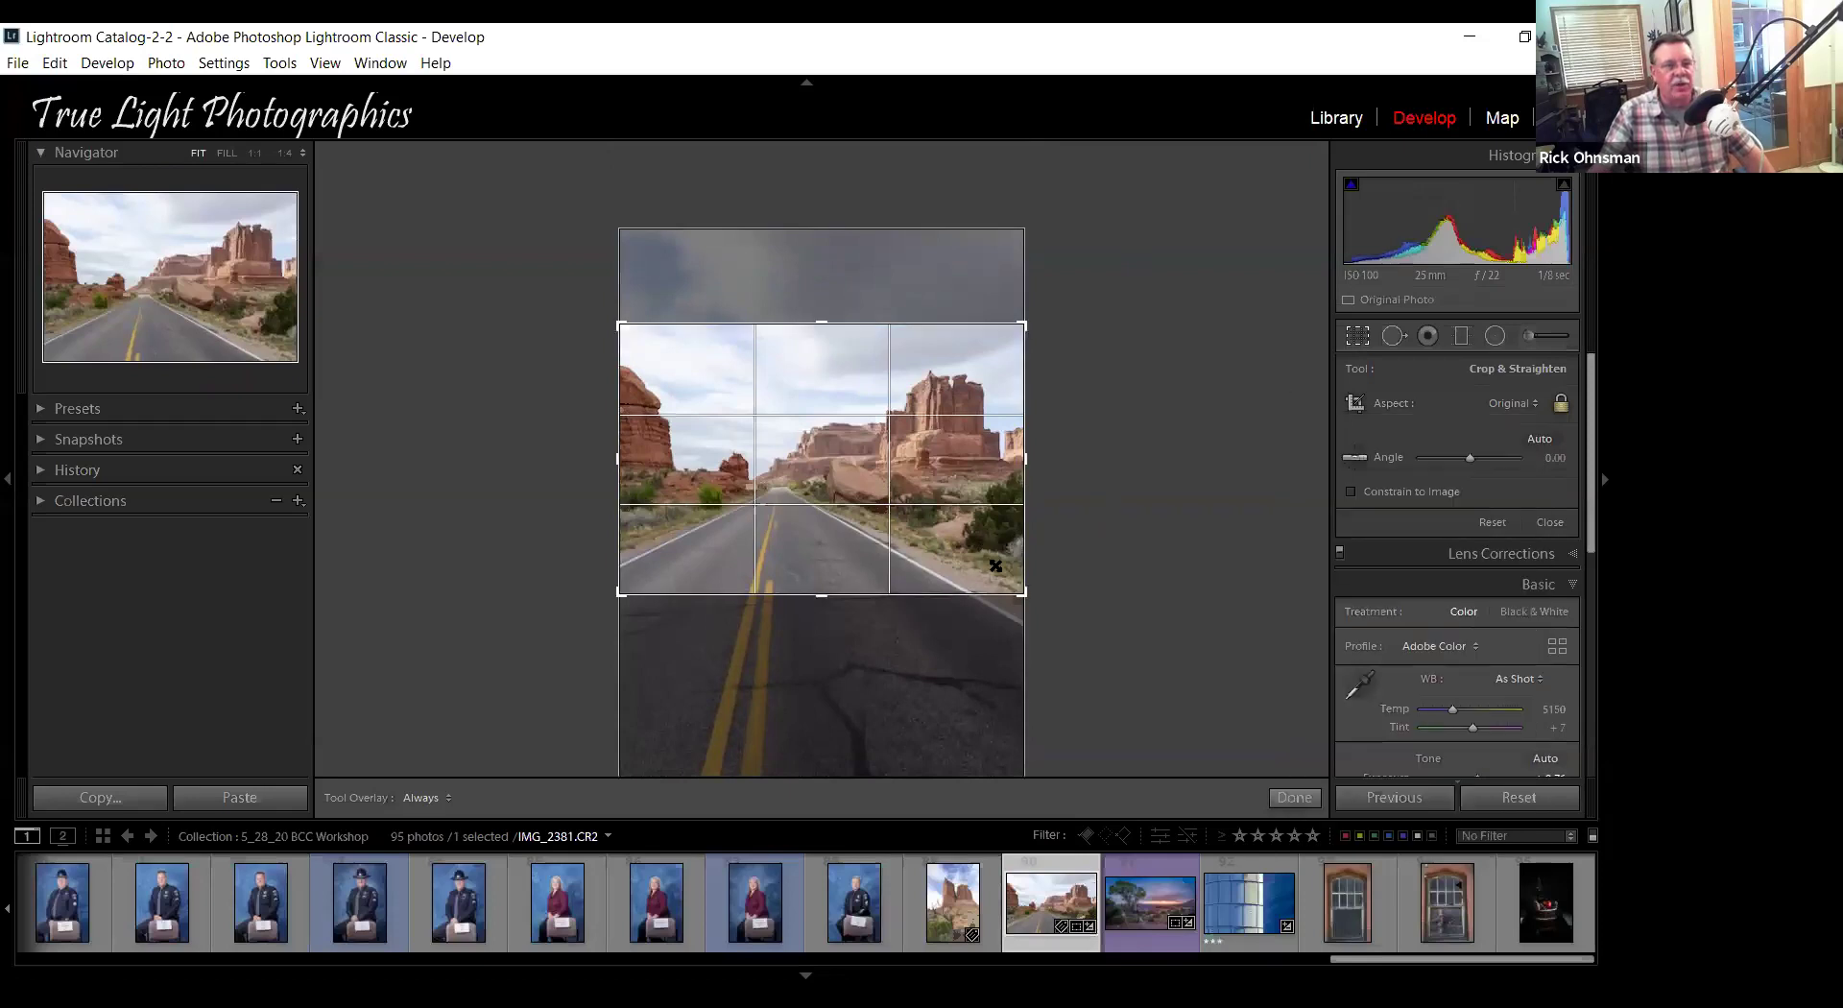
{"action": "key", "text": "ctrl+z"}
{"action": "key", "text": "ctrl+y"}
{"action": "key", "text": "ctrl+z"}
{"action": "key", "text": "ctrl+y"}
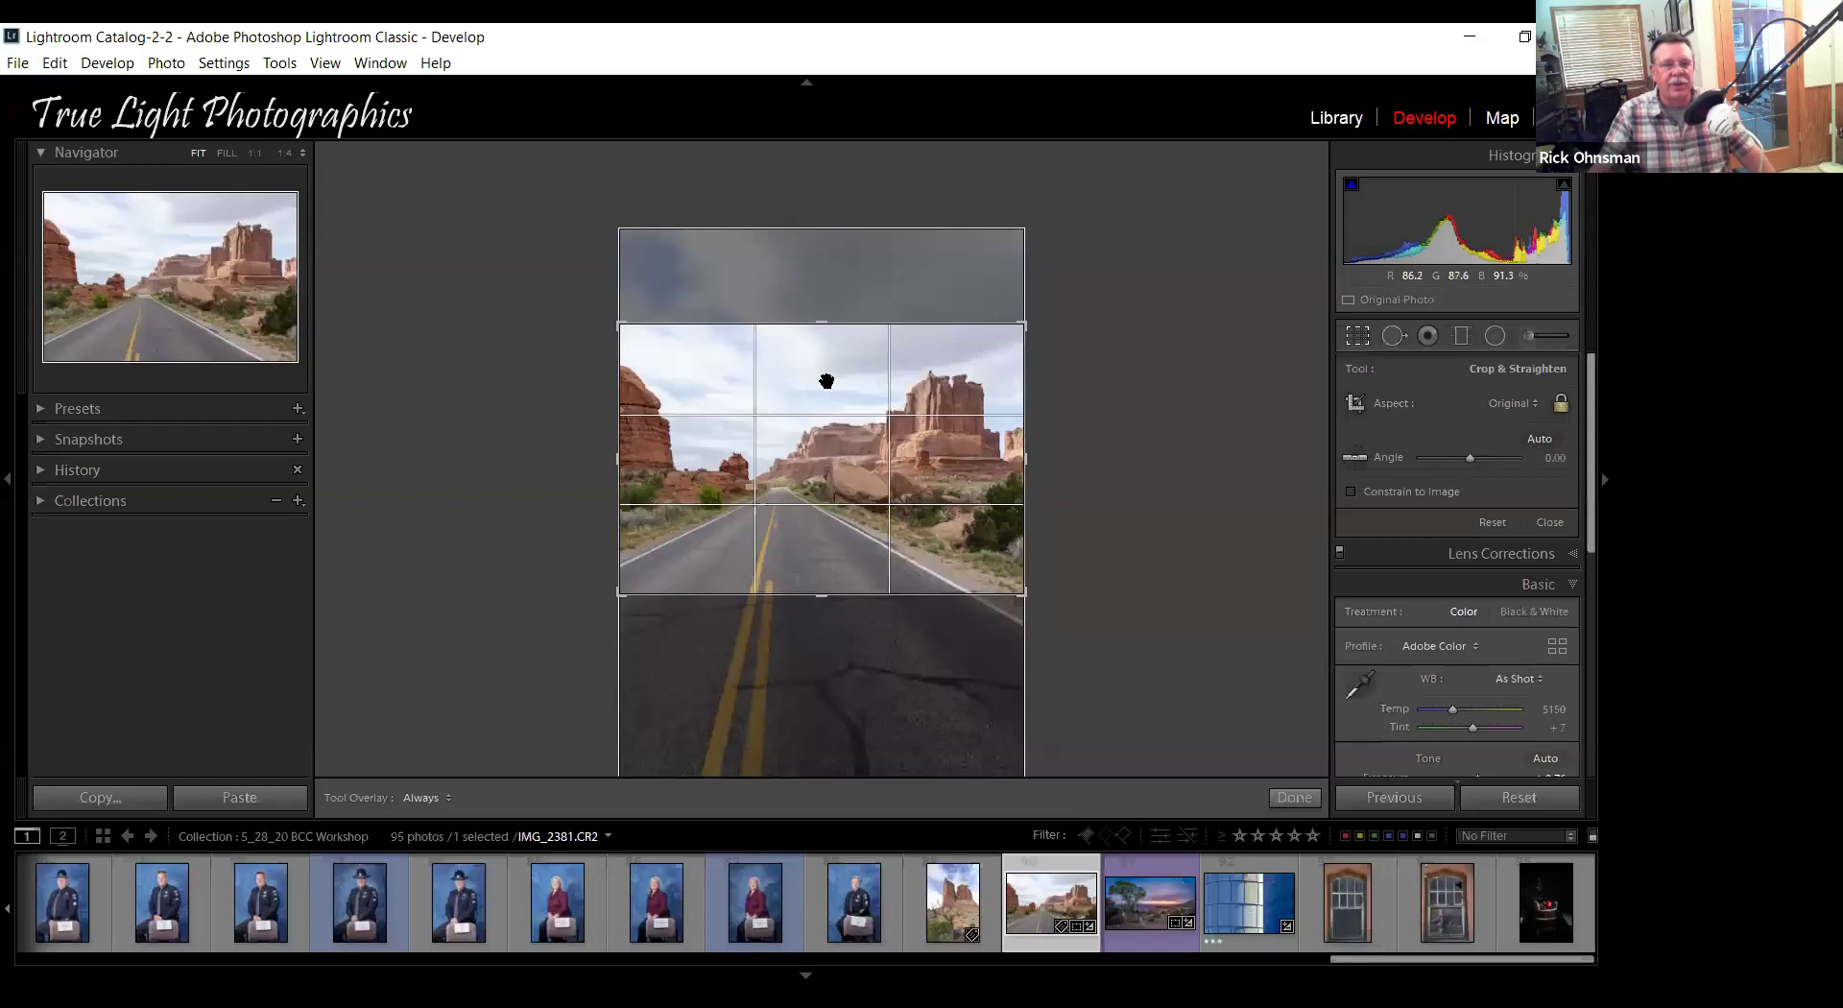
Unlock the crop's aspect ratio and try reshaping the frame freely to a flatter custom proportion.
{"action": "left_click", "coordinate": [1561, 405]}
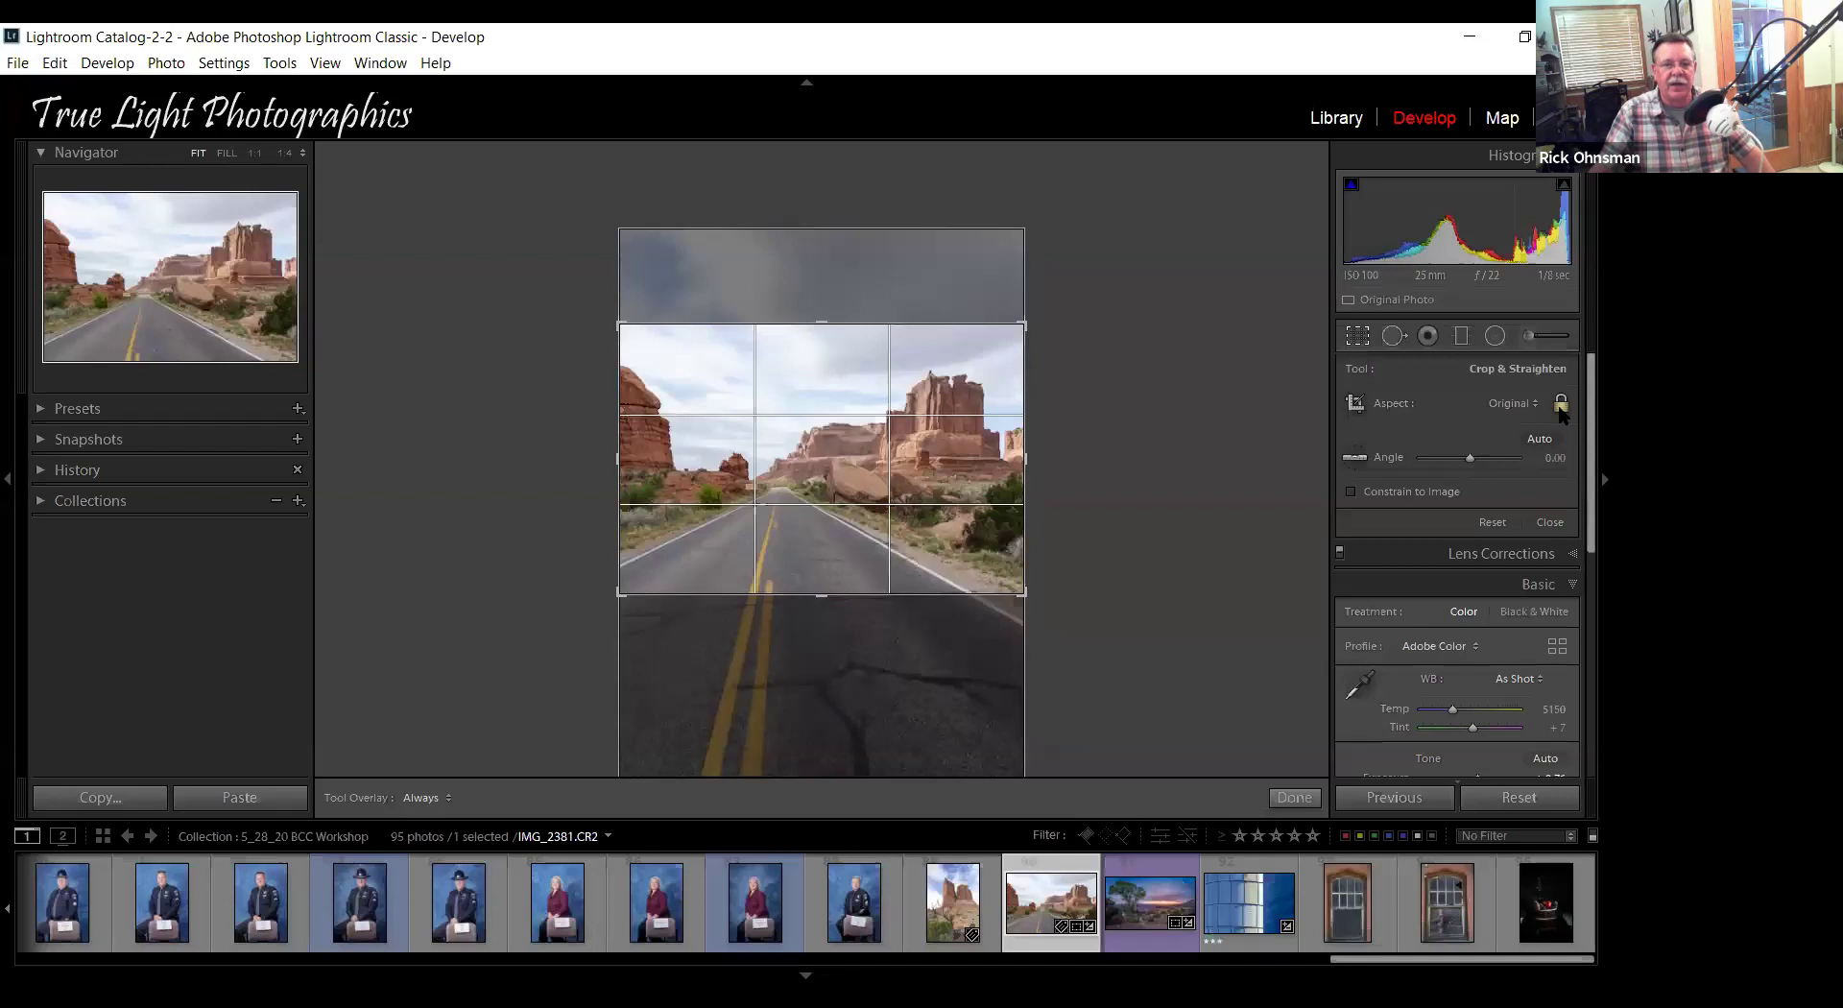
{"action": "left_click", "coordinate": [1561, 404]}
{"action": "mouse_move", "coordinate": [821, 321]}
{"action": "left_mouse_down"}
{"action": "mouse_move", "coordinate": [823, 399]}
{"action": "mouse_move", "coordinate": [825, 324]}
{"action": "left_mouse_up"}
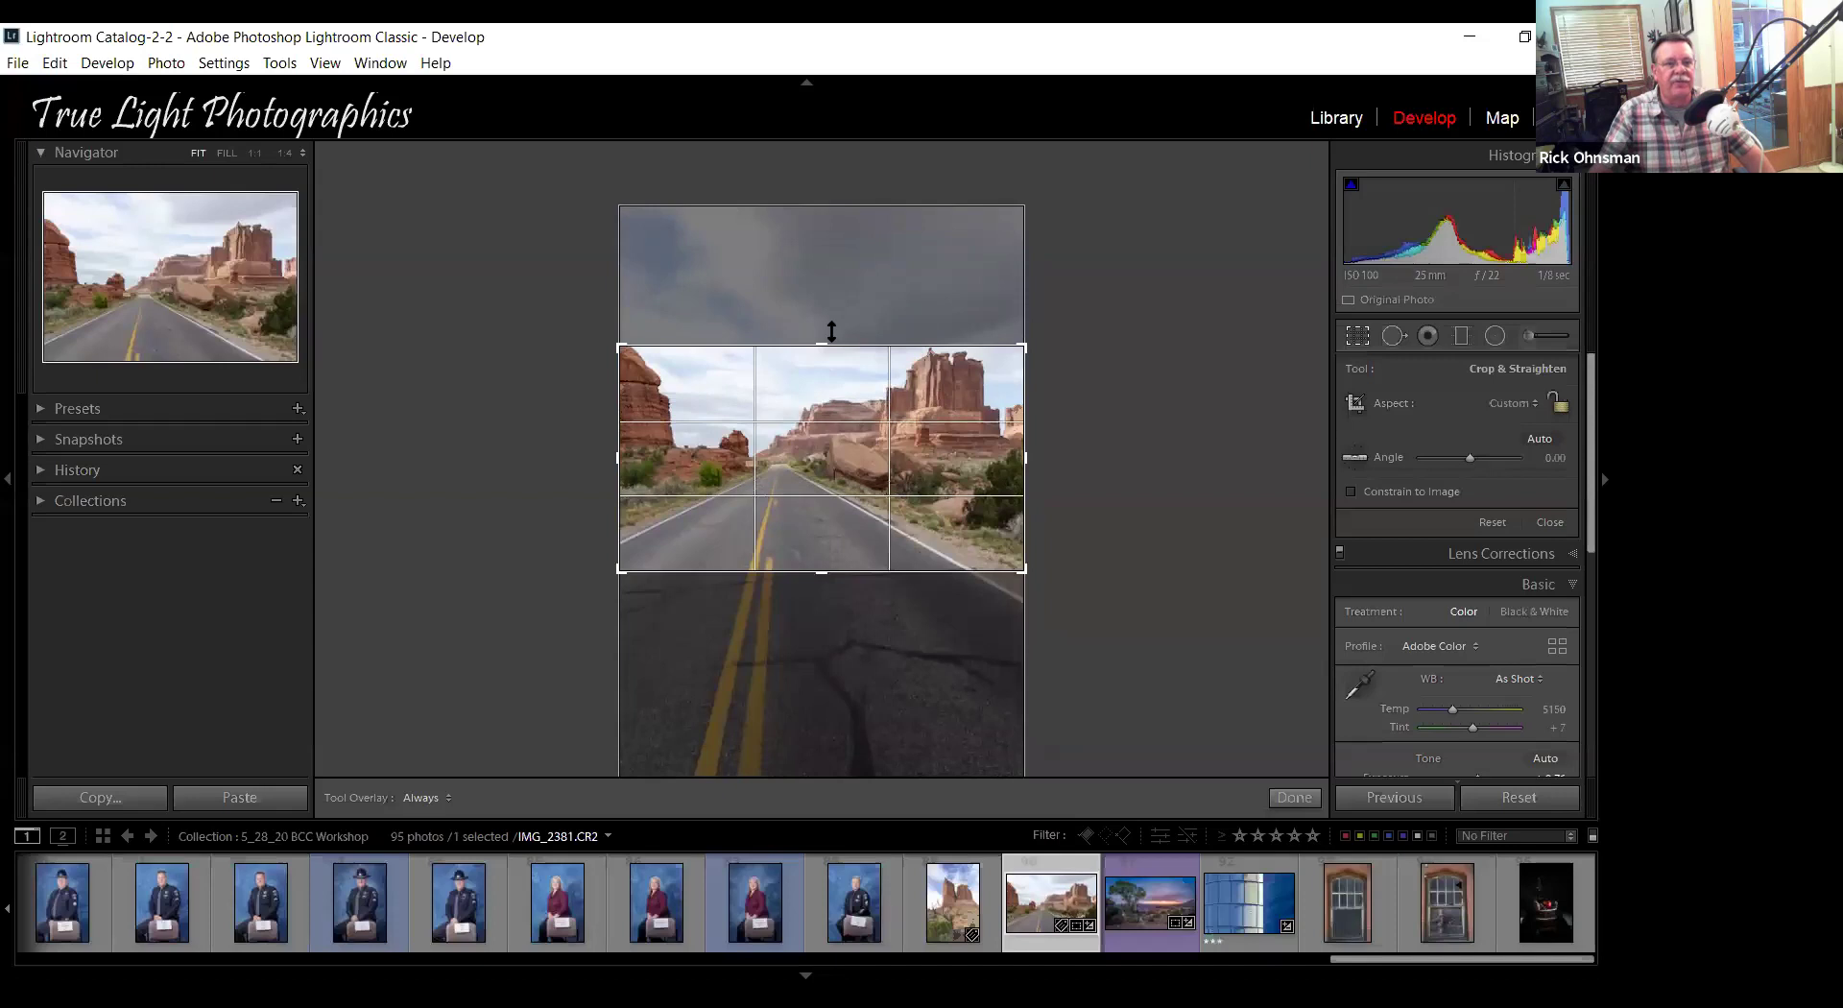
{"action": "mouse_move", "coordinate": [1021, 581]}
{"action": "left_mouse_down"}
{"action": "mouse_move", "coordinate": [948, 540]}
{"action": "mouse_move", "coordinate": [994, 531]}
{"action": "mouse_move", "coordinate": [1003, 609]}
{"action": "mouse_move", "coordinate": [1023, 574]}
{"action": "left_mouse_up"}
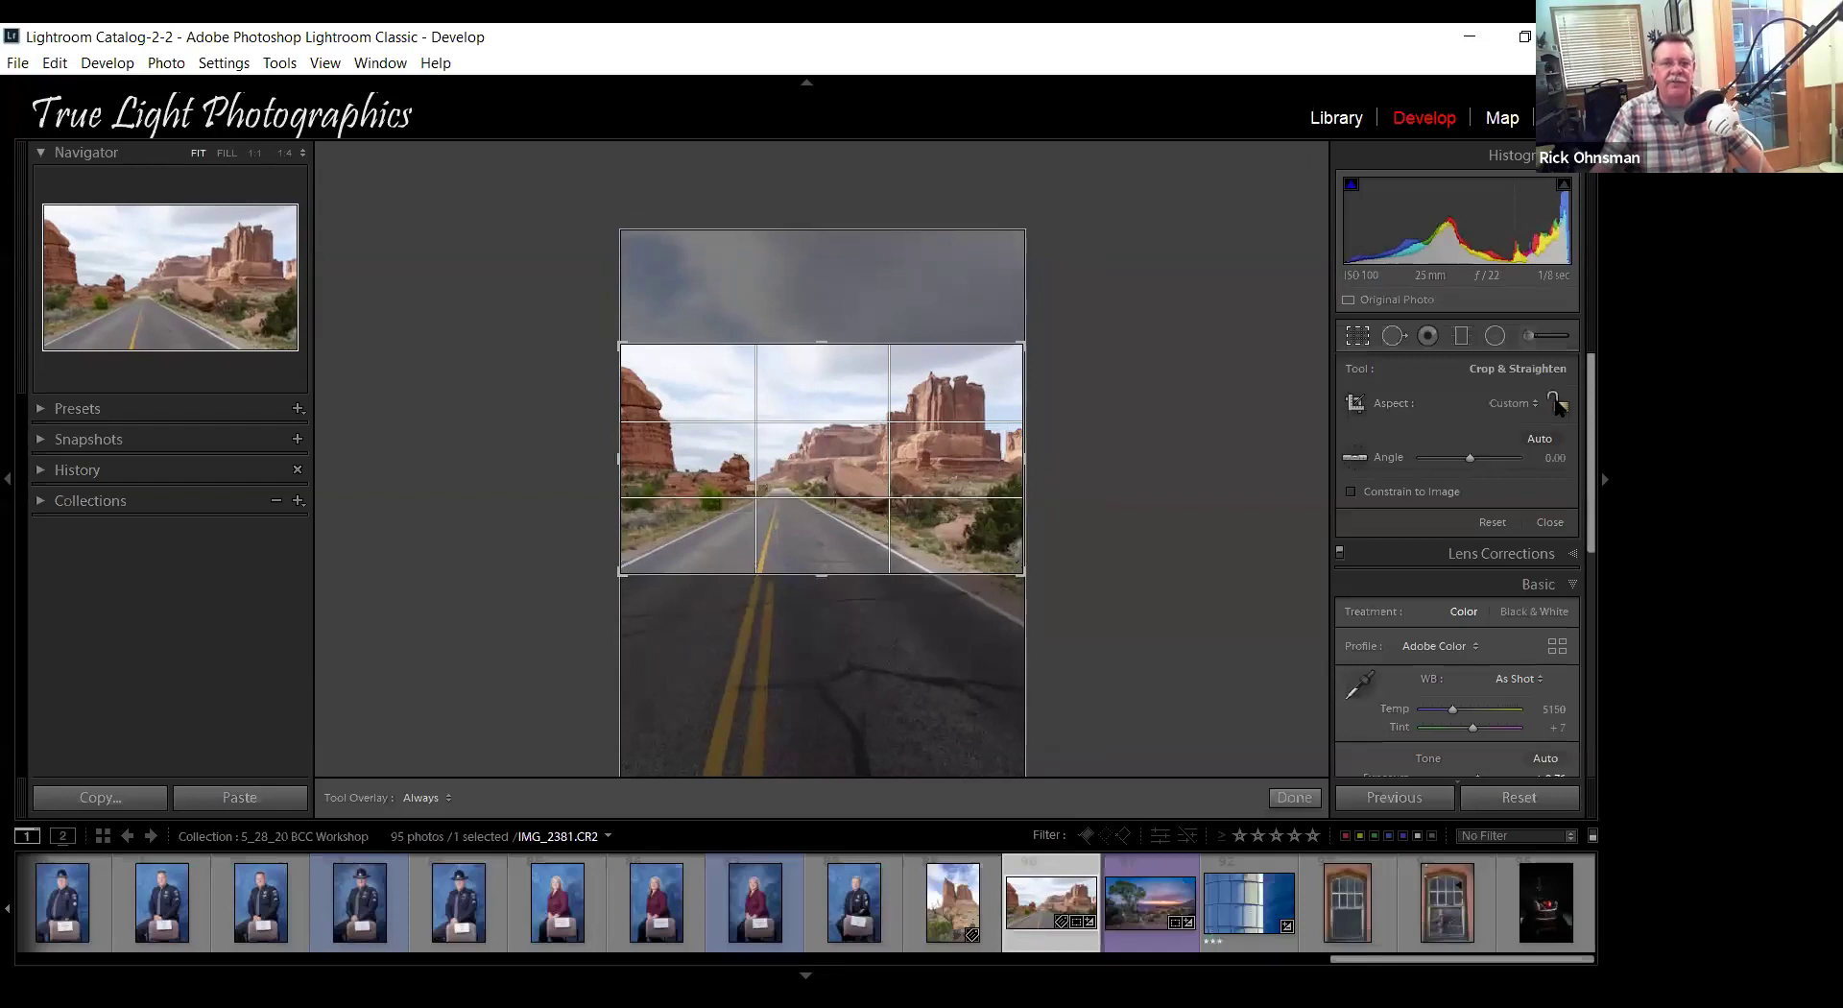
Lock the crop to 2 x 3 / 4 x 6, enlarge it to the photo's full width, and apply it after repositioning the photo.
{"action": "left_click", "coordinate": [1556, 405]}
{"action": "left_click", "coordinate": [1526, 405]}
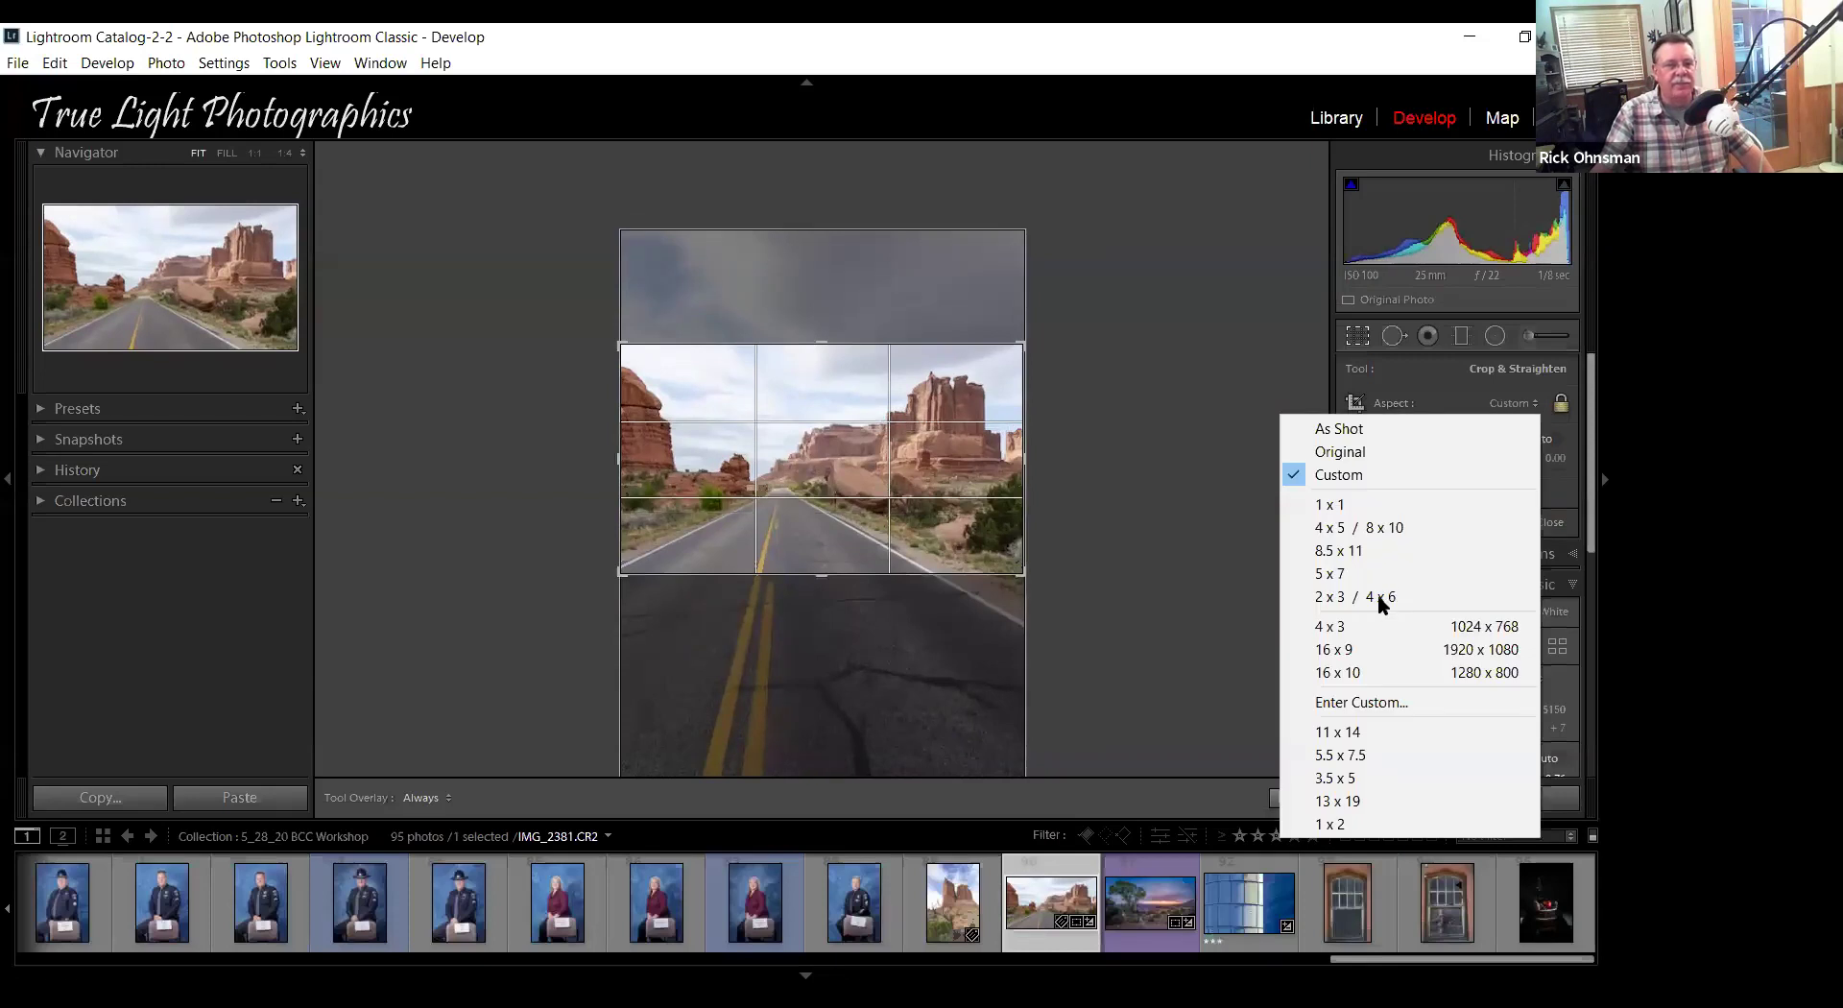
{"action": "key", "text": "Return"}
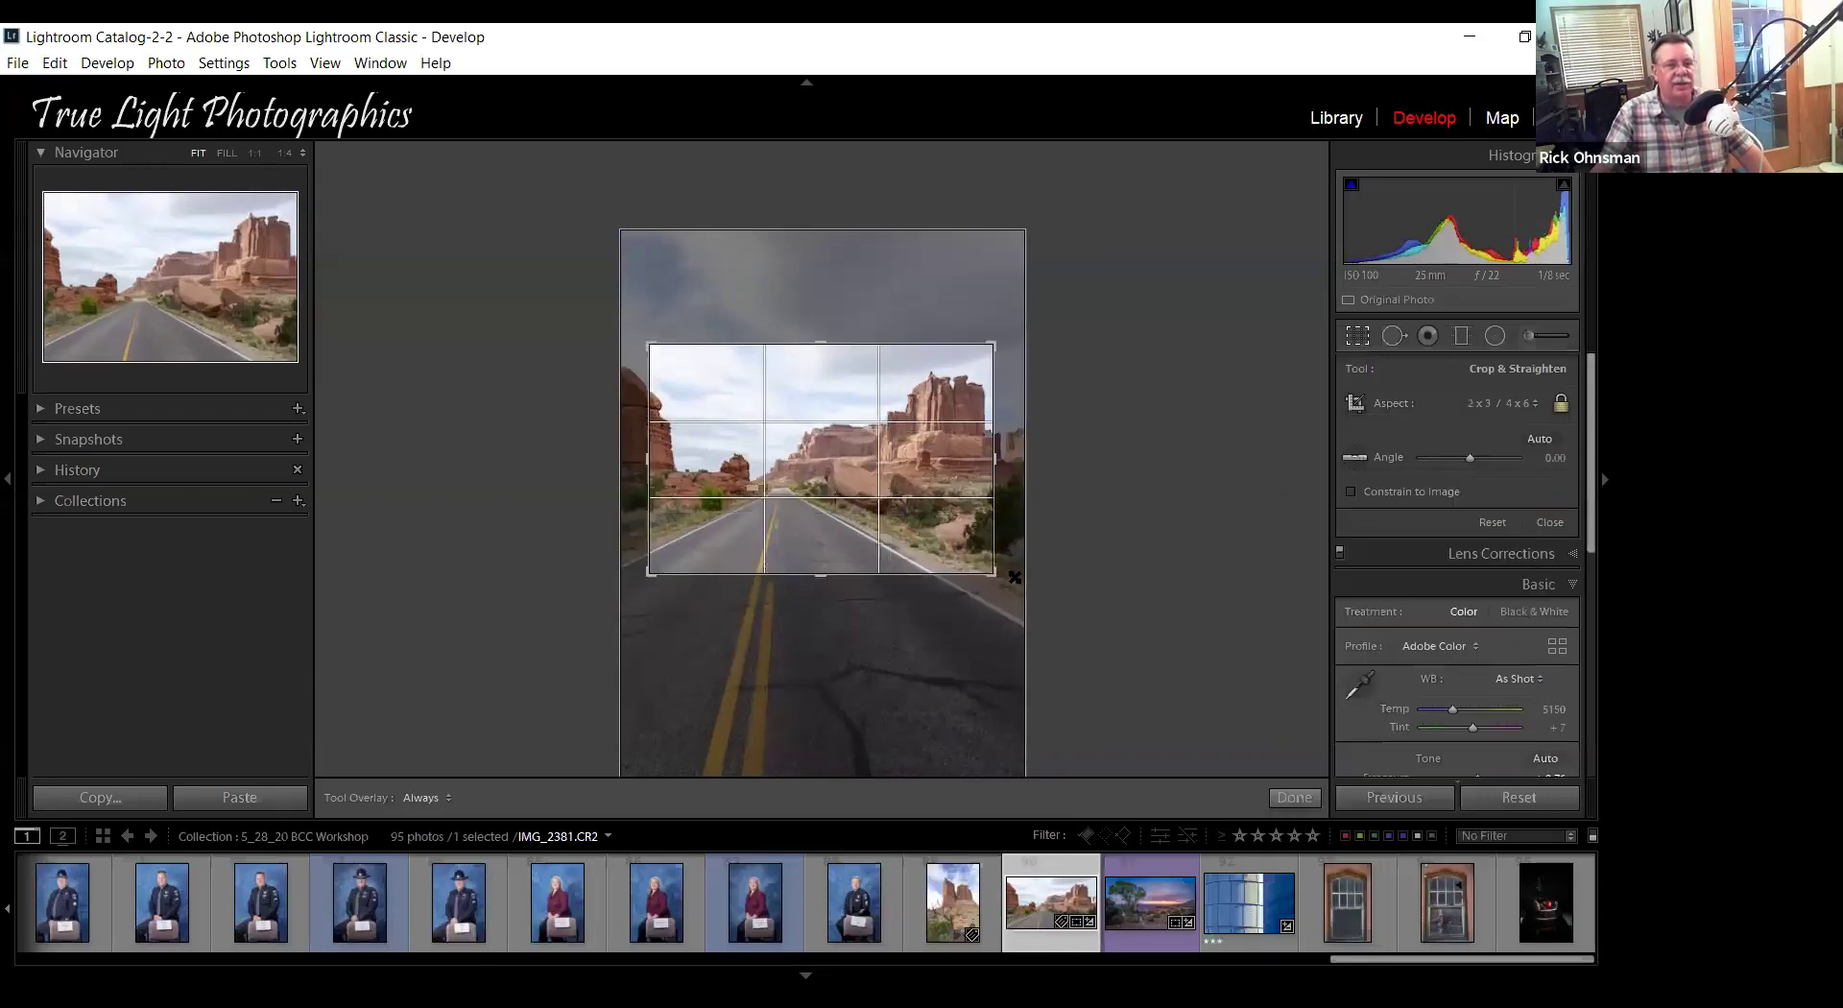
{"action": "left_click_drag", "start_coordinate": [634, 585], "coordinate": [613, 599]}
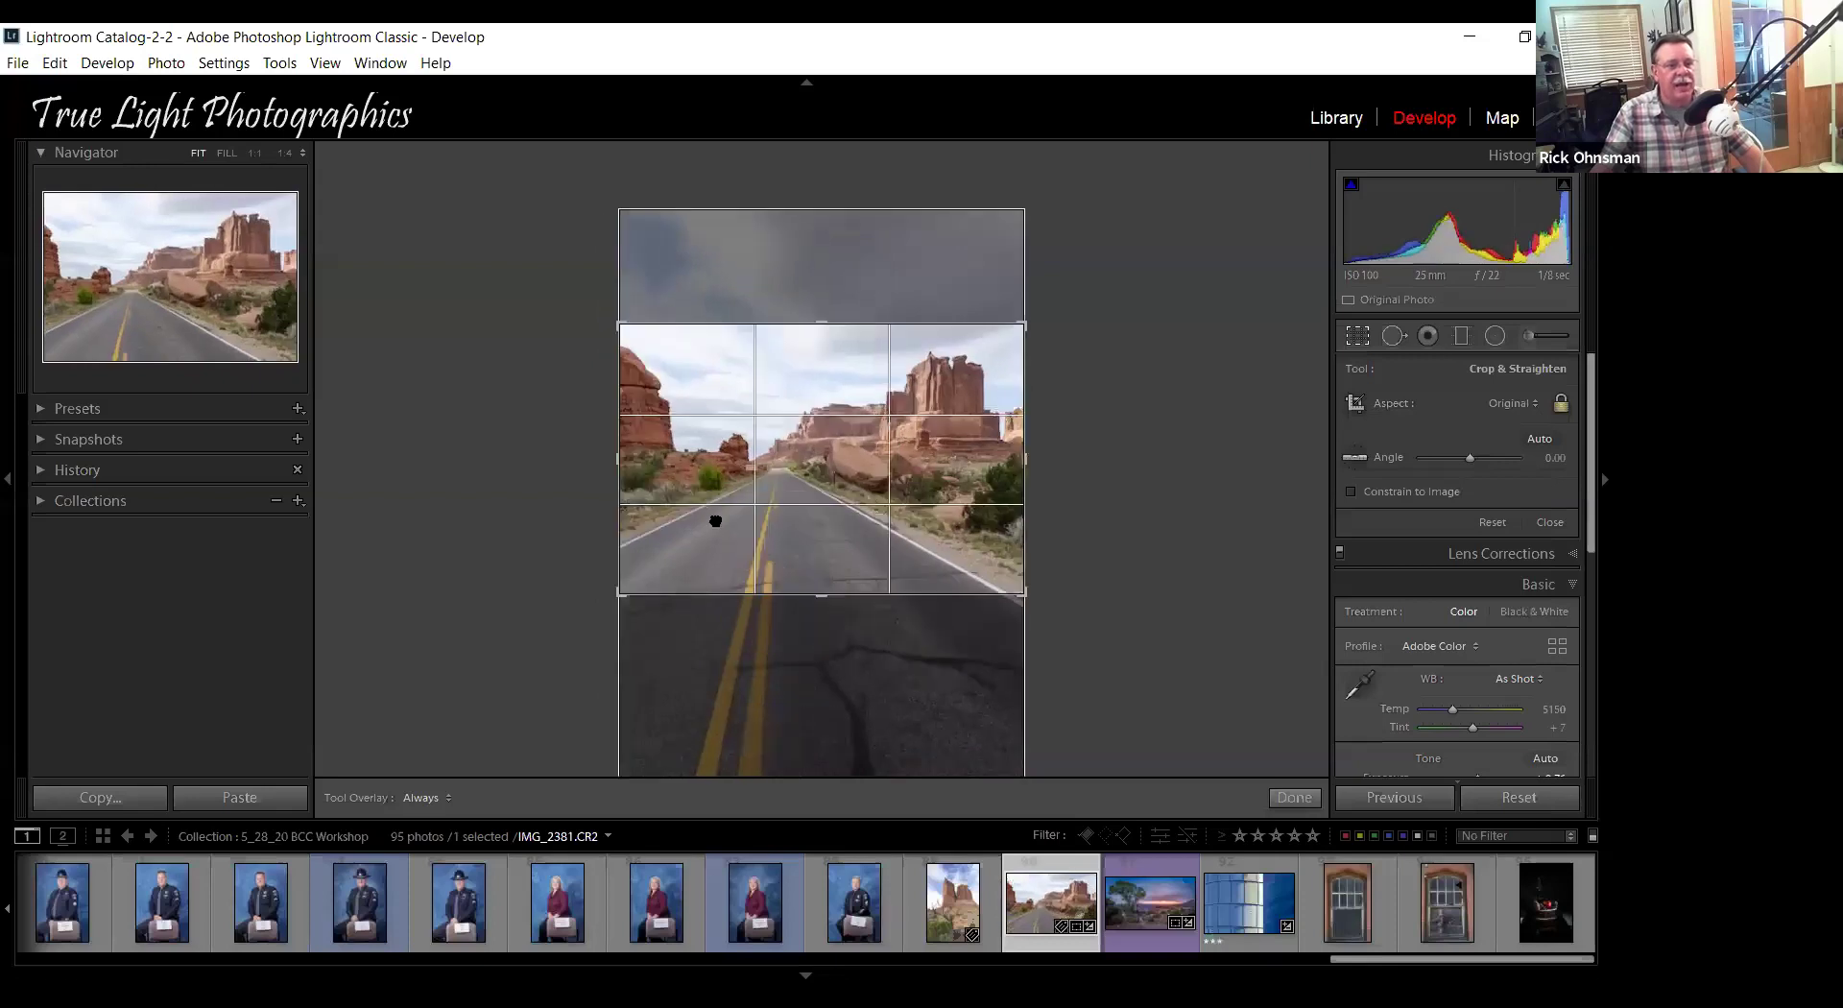
{"action": "left_click_drag", "start_coordinate": [715, 521], "coordinate": [715, 542]}
{"action": "left_click", "coordinate": [1294, 798]}
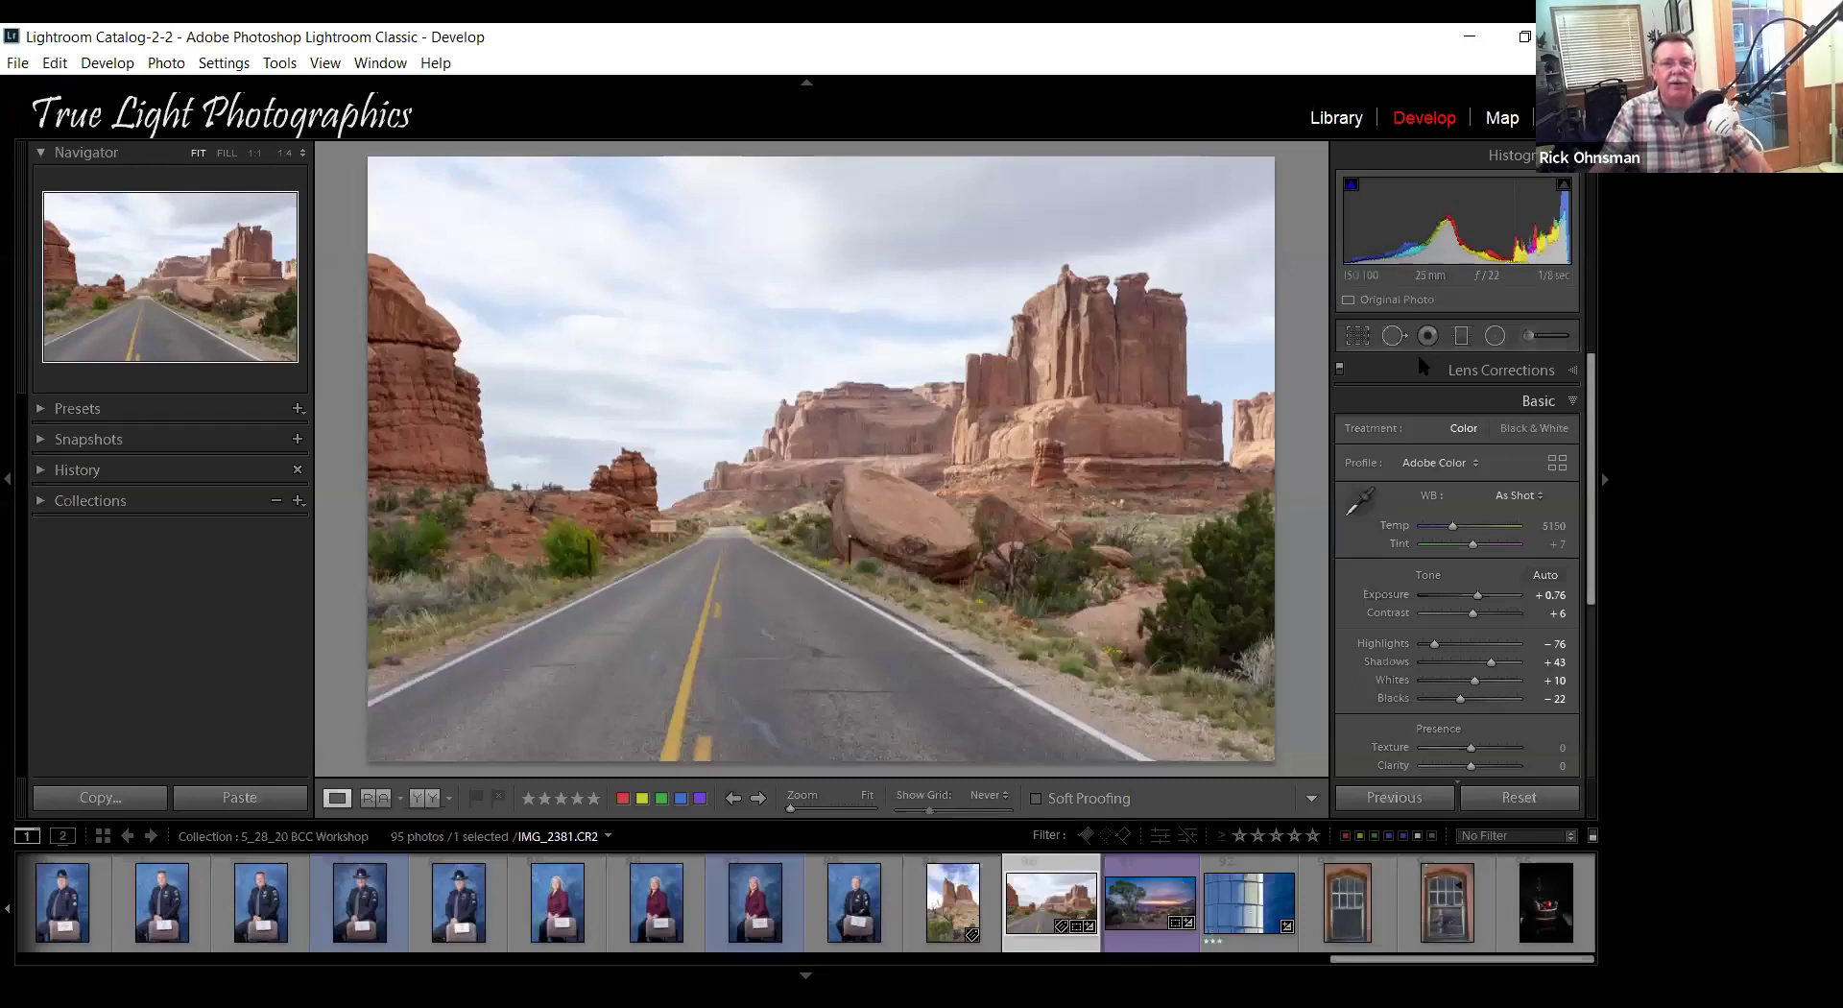
Try a graduated filter across the rock formations with exposure −2.12, display its mask overlay, and delete the filter.
{"action": "left_click", "coordinate": [1462, 338]}
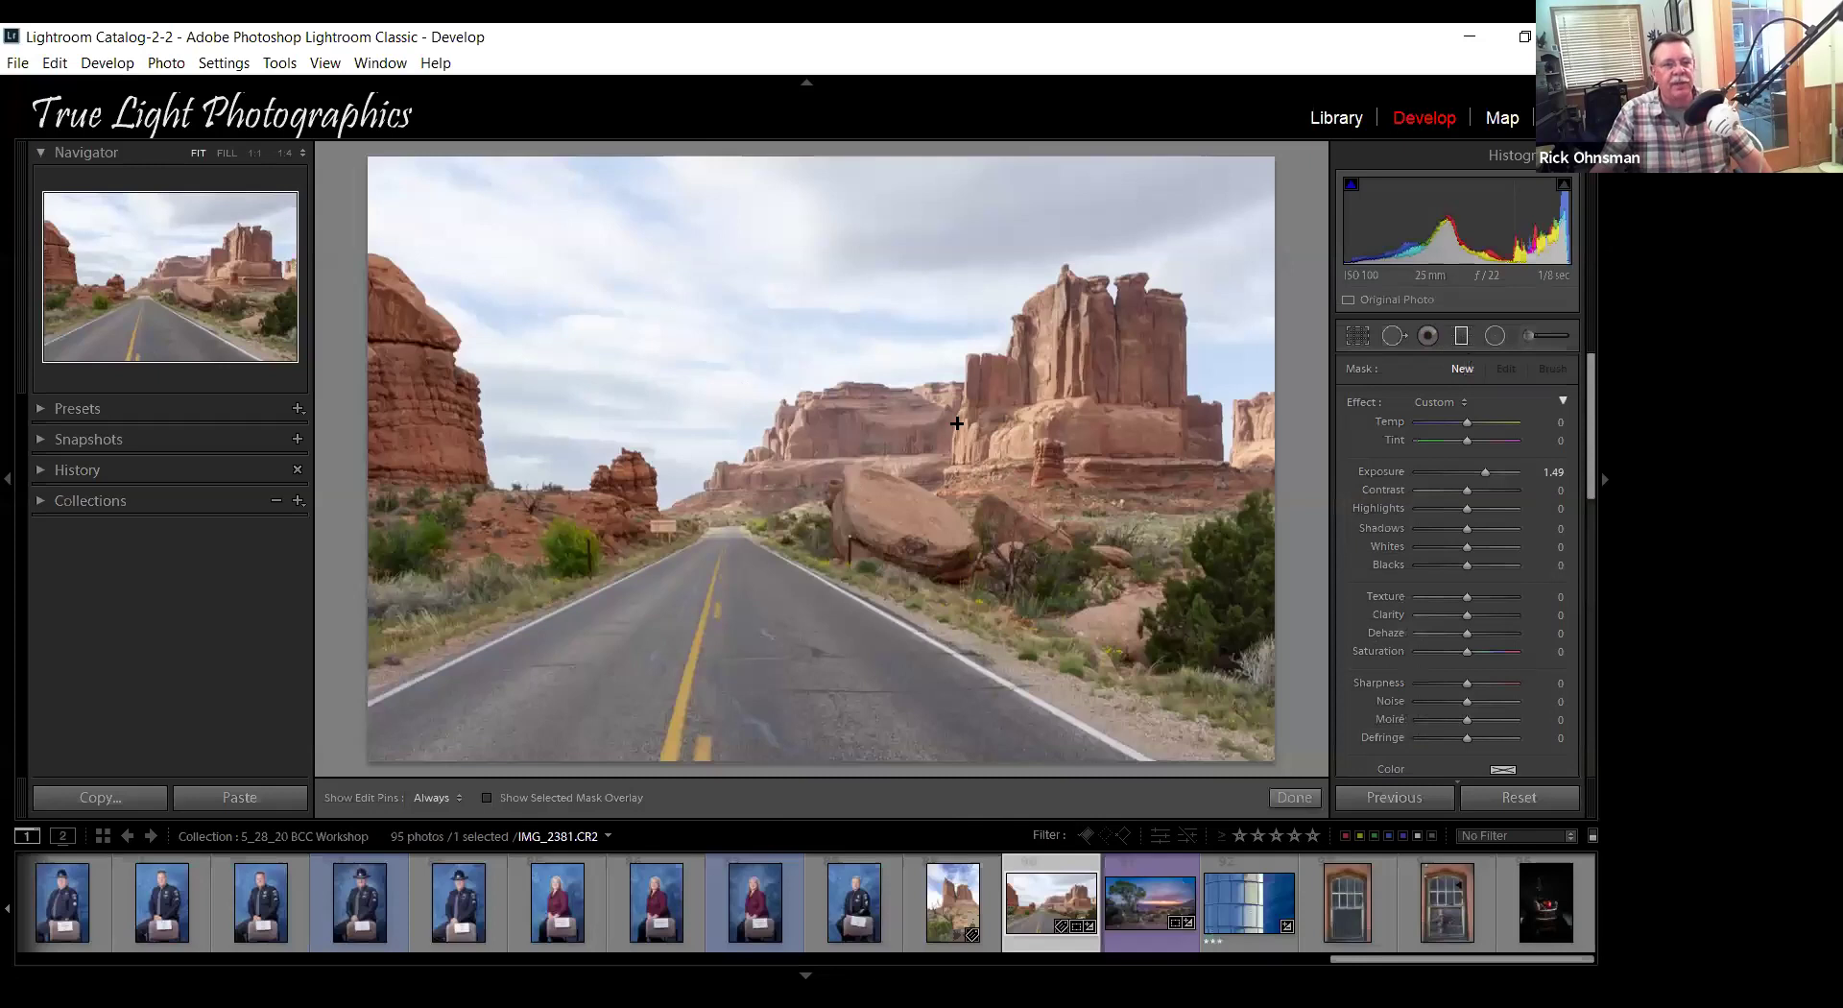
{"action": "left_click_drag", "start_coordinate": [743, 404], "coordinate": [742, 472]}
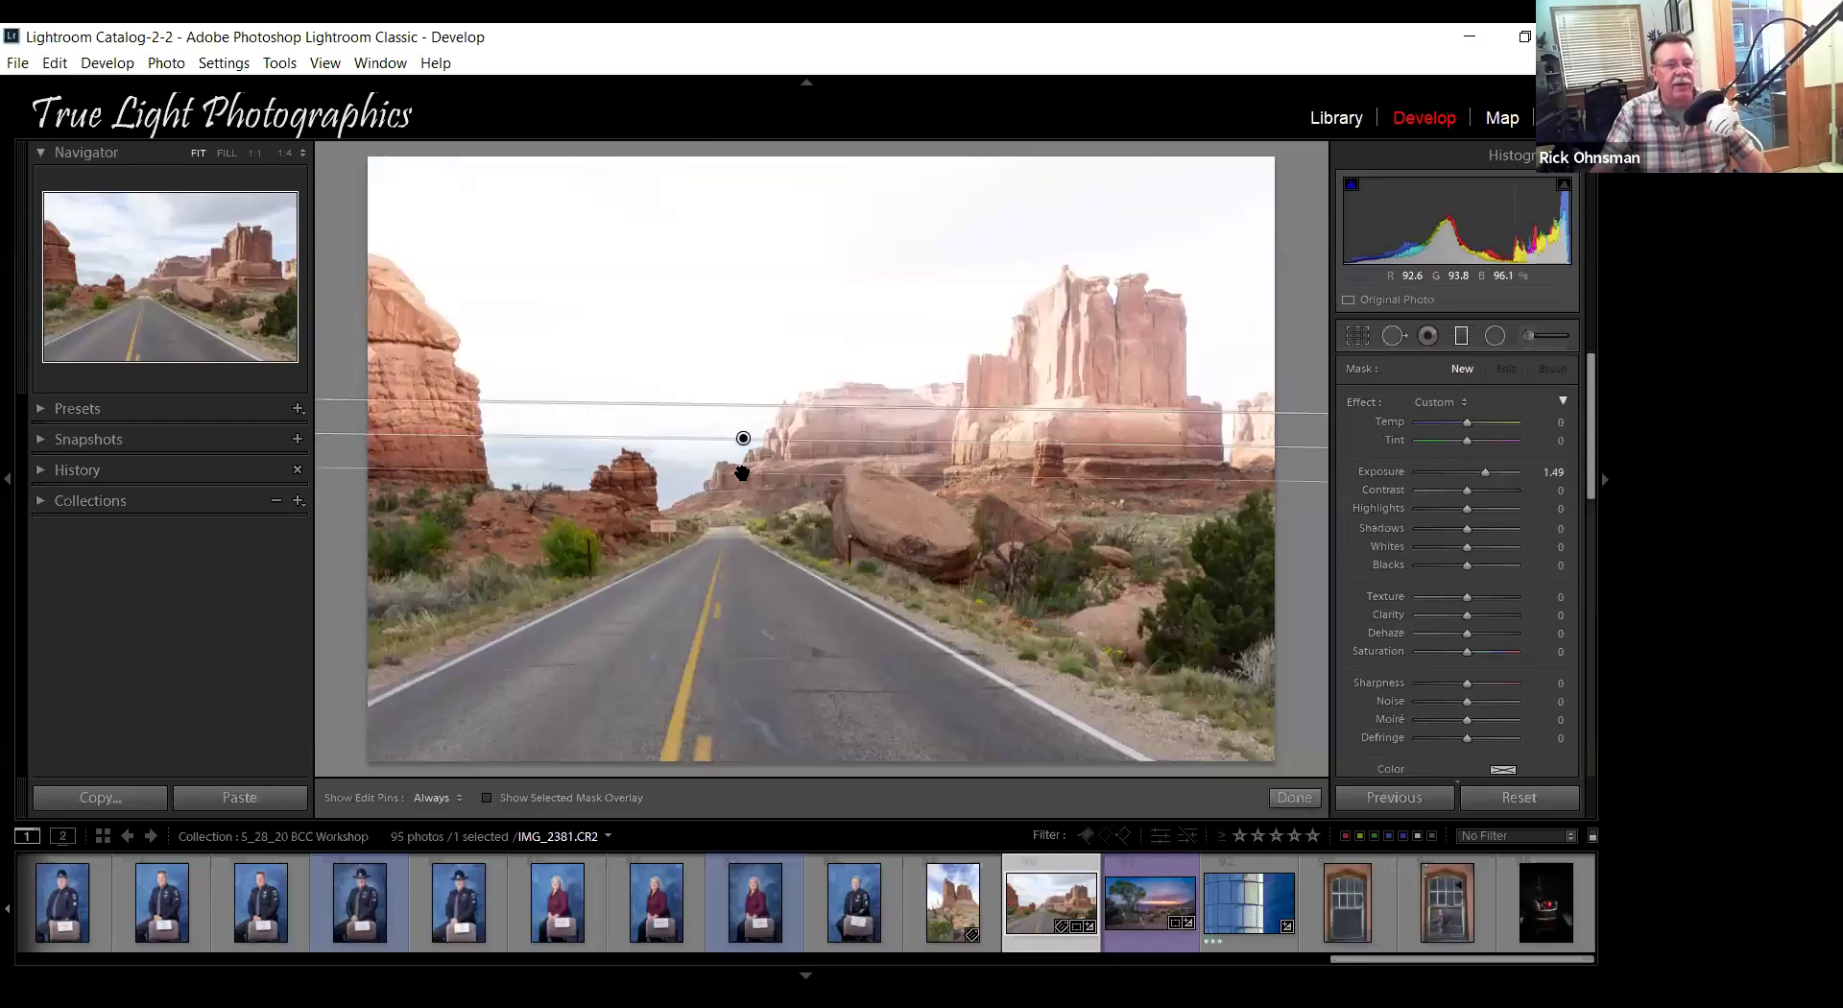
{"action": "double_click", "coordinate": [1379, 474]}
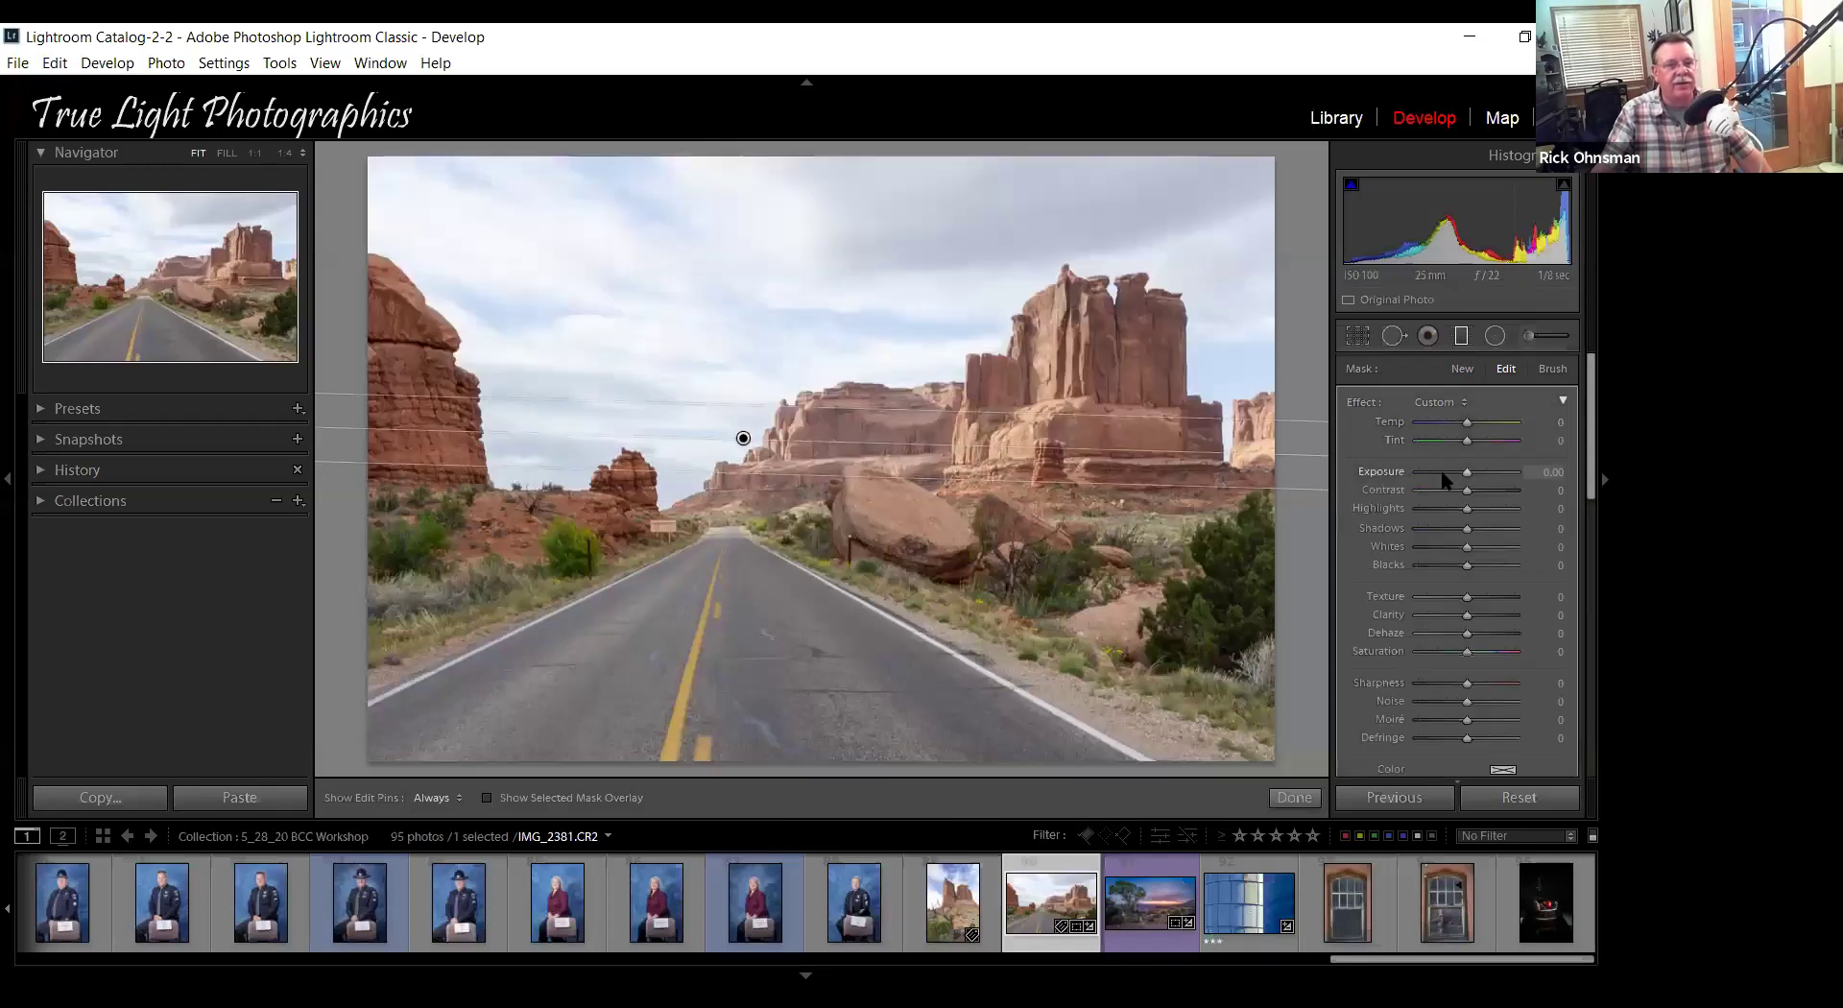
{"action": "key", "text": "ctrl+z"}
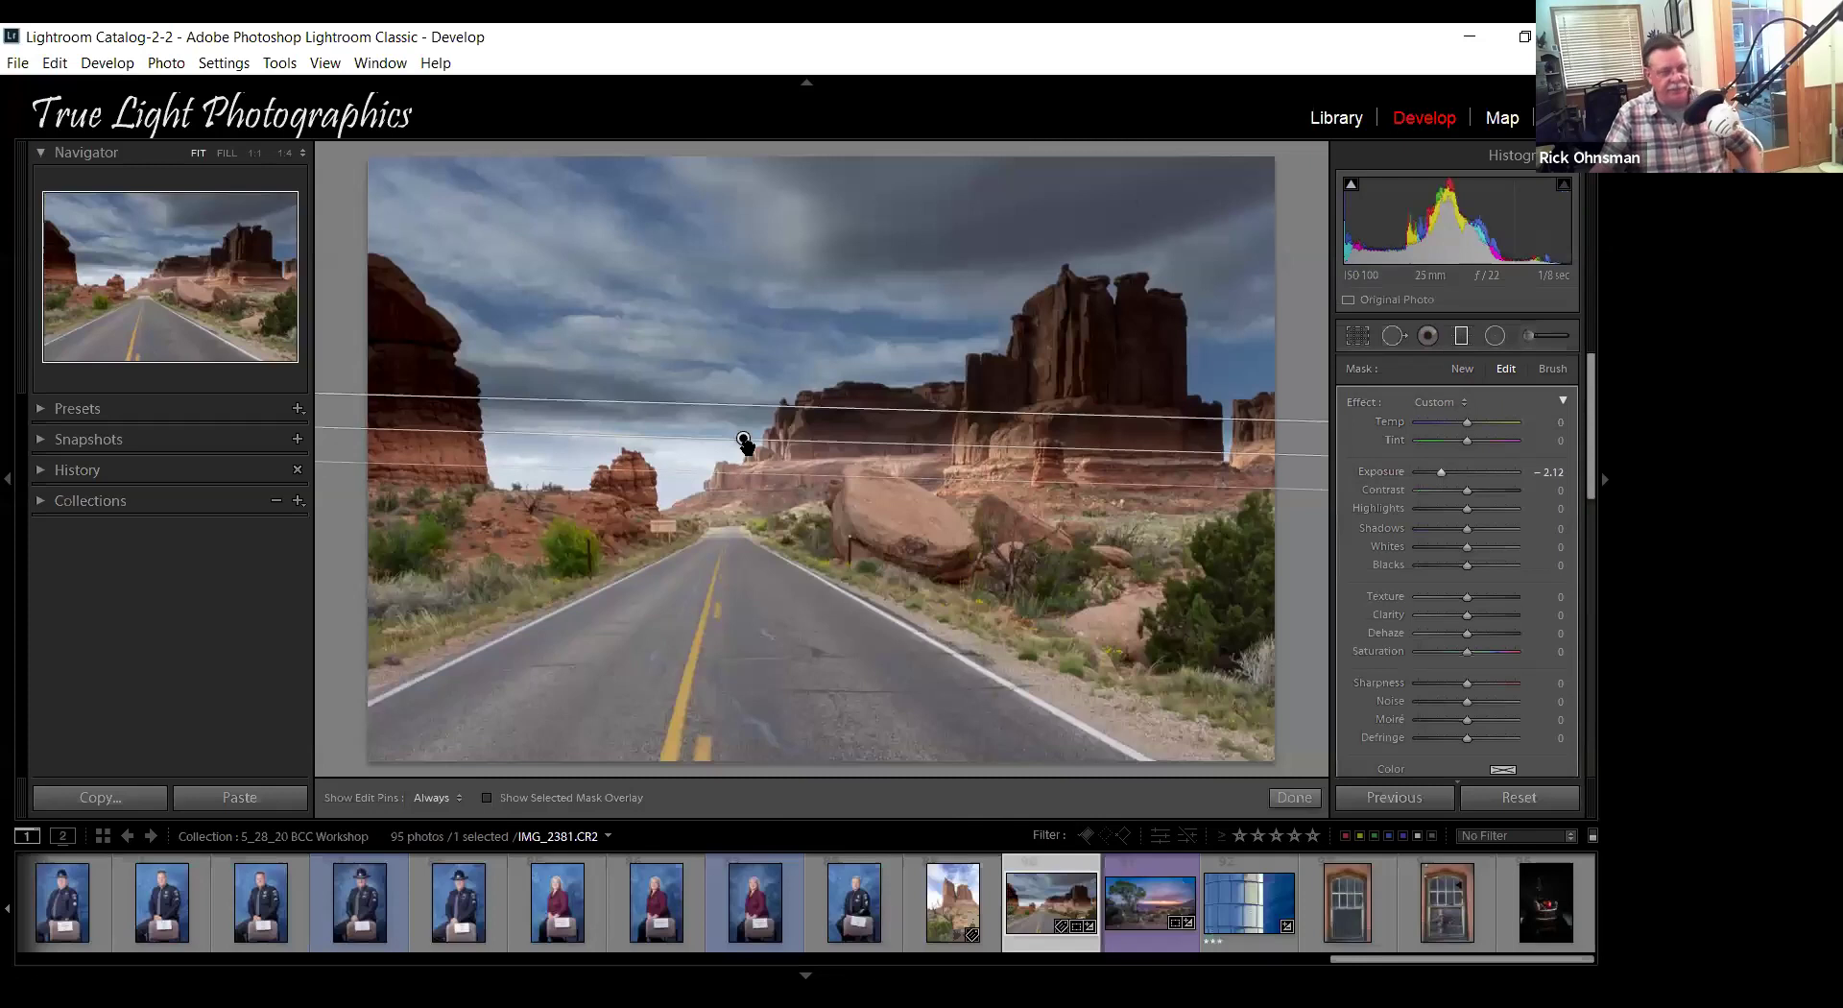
{"action": "mouse_move", "coordinate": [744, 441]}
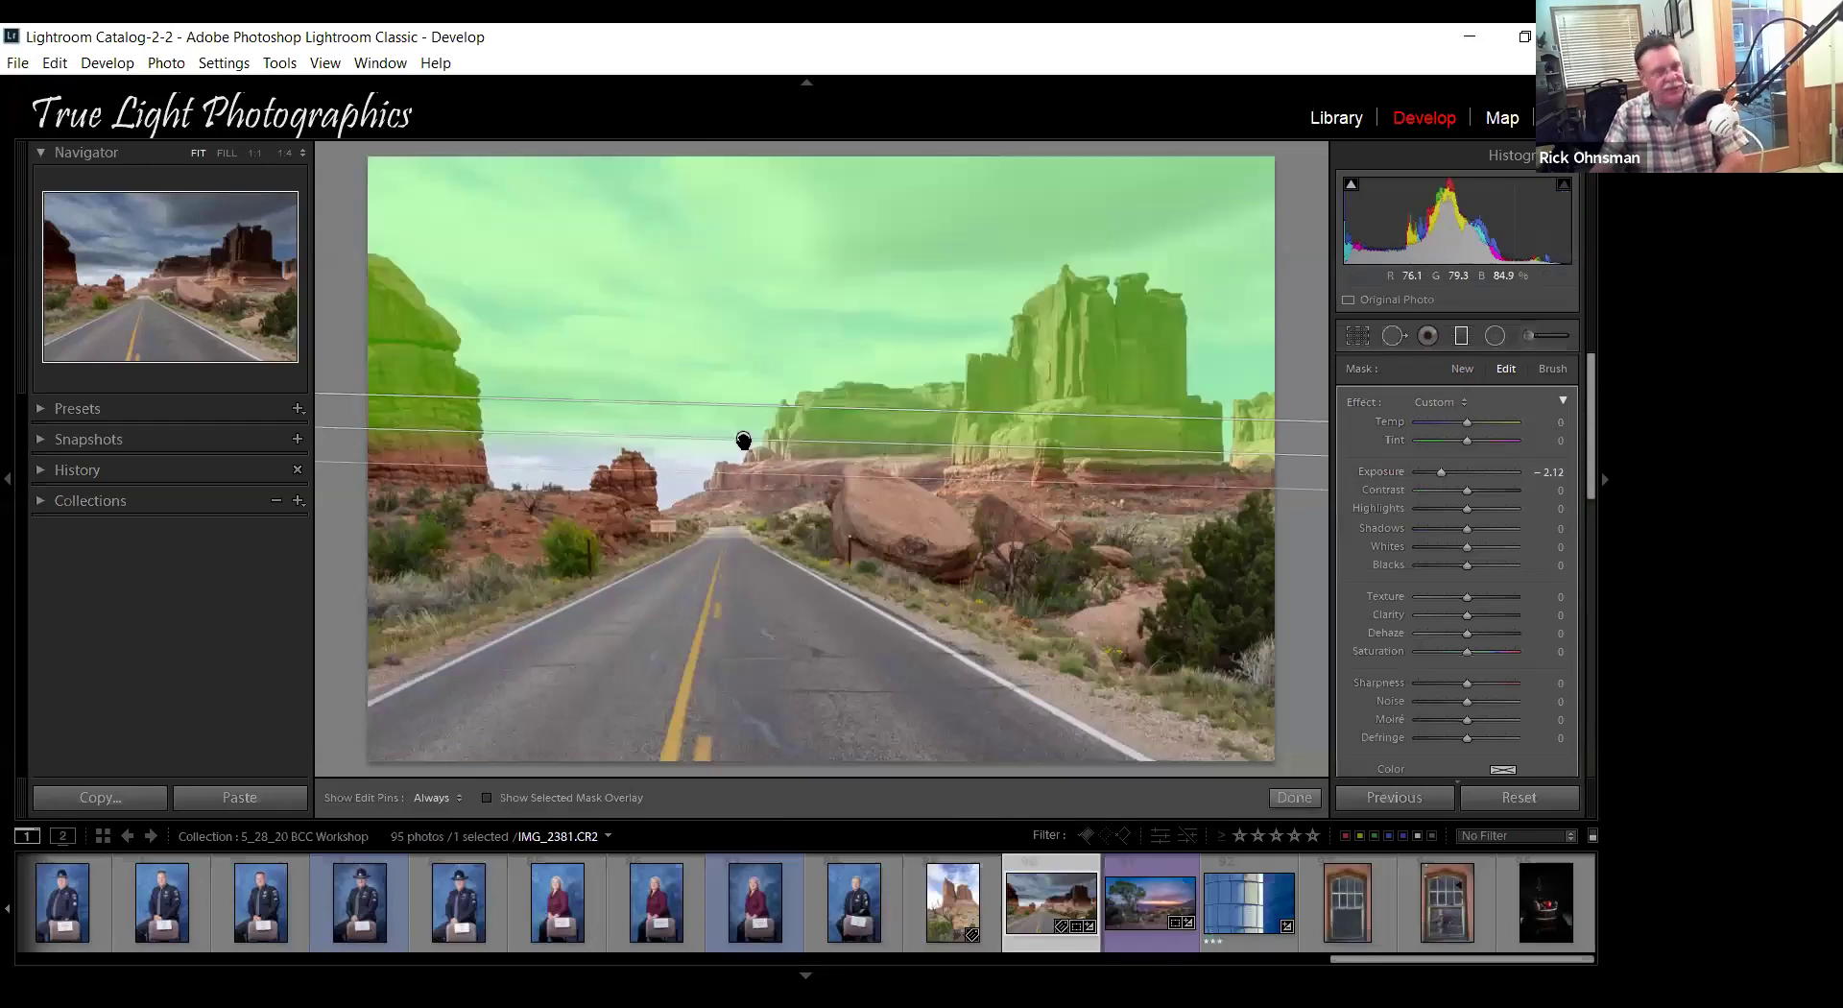
{"action": "key", "text": "h"}
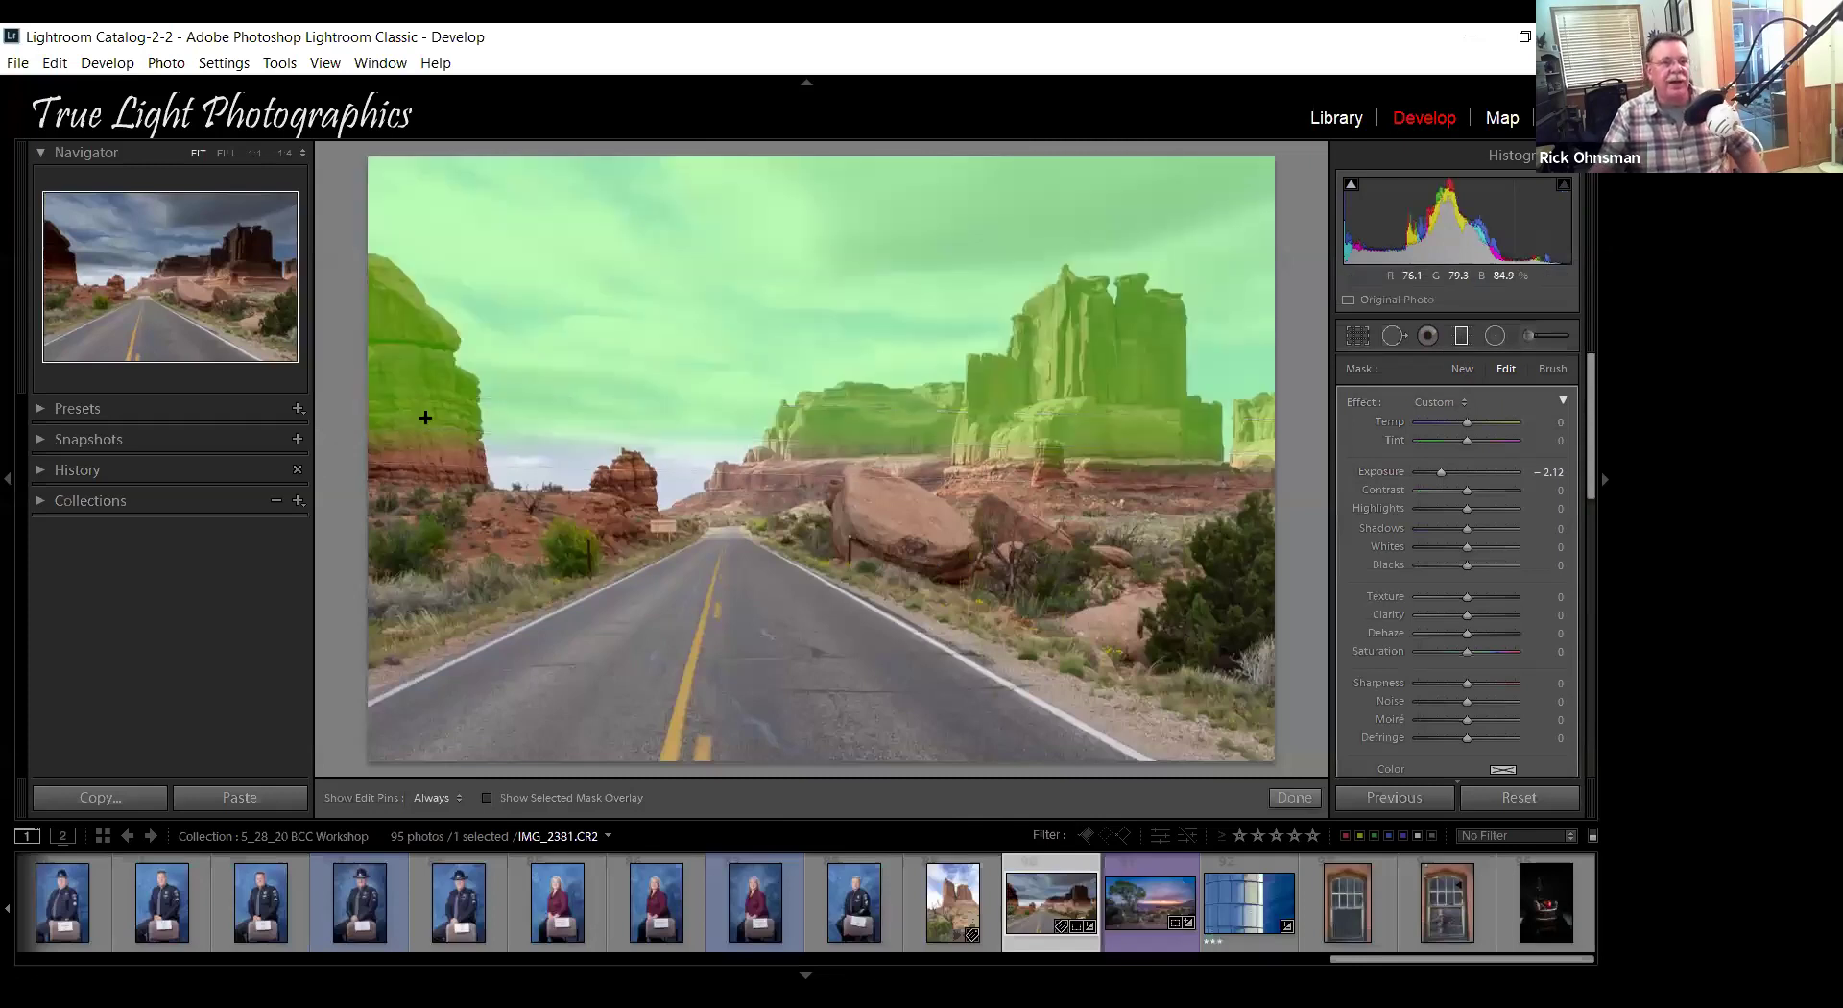
{"action": "key", "text": "Delete"}
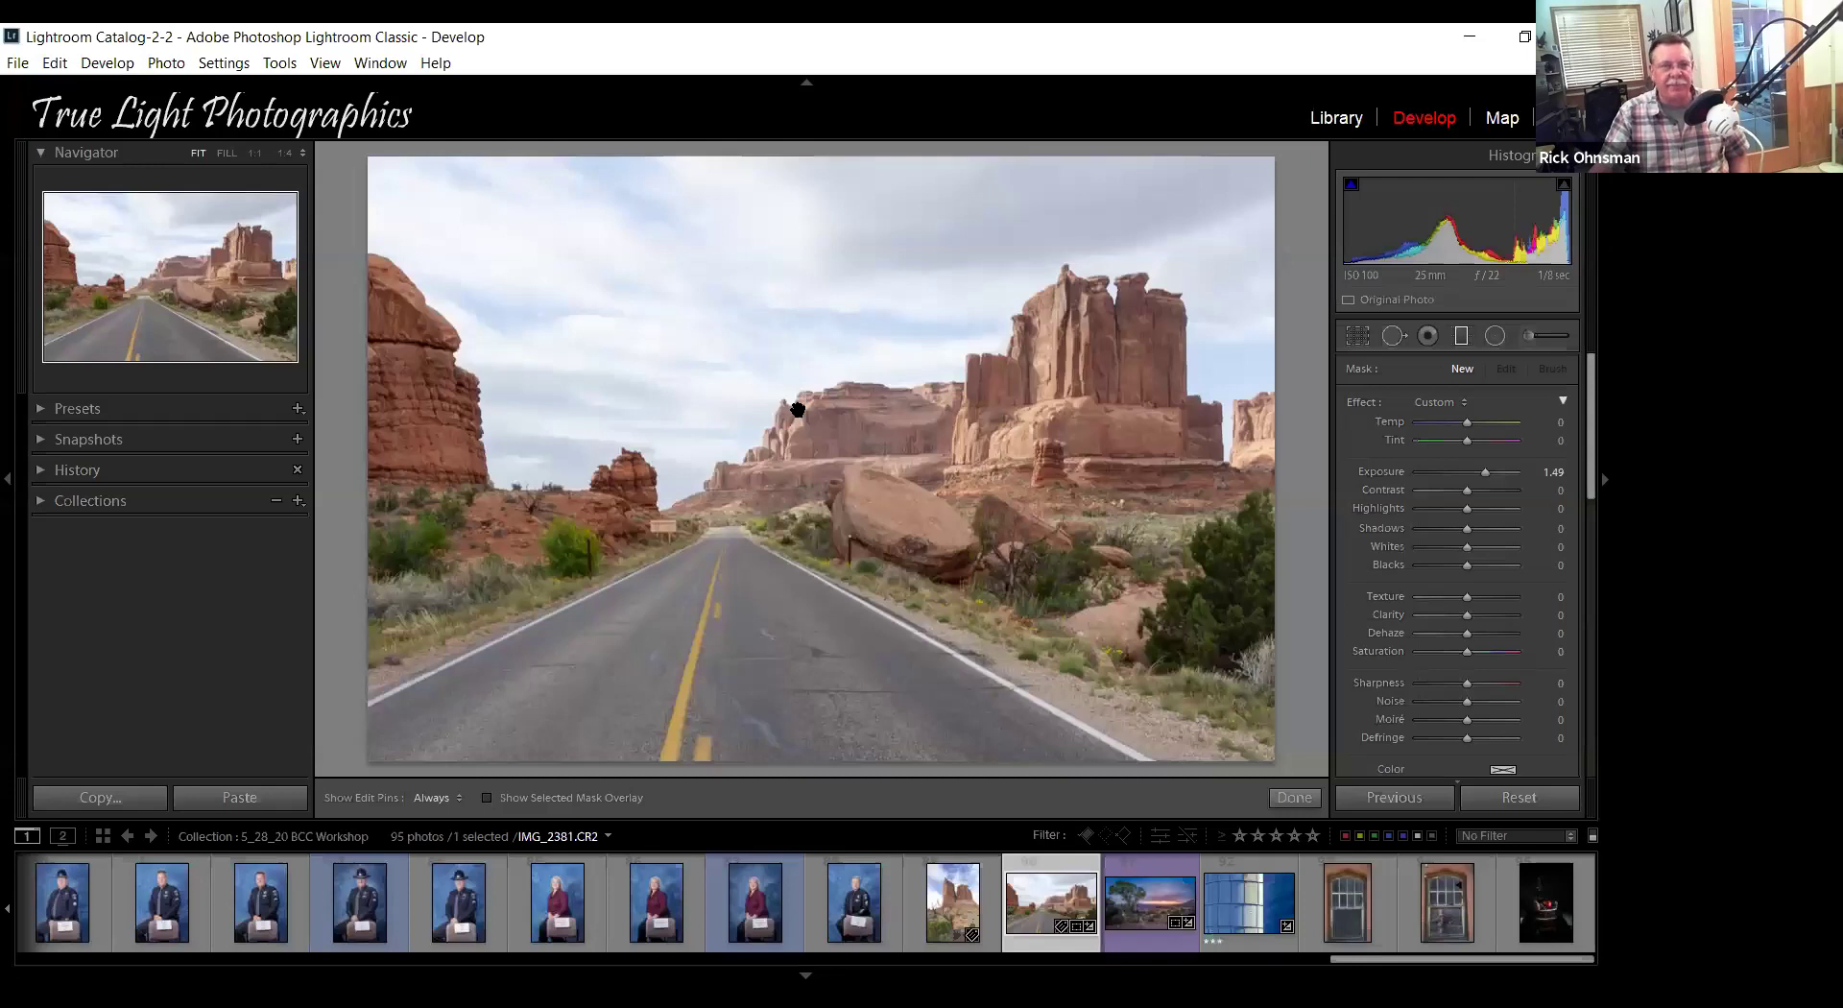
Try a graduated filter with a broader transition from the upper edge through the sky, and undo it.
{"action": "left_click_drag", "start_coordinate": [803, 154], "coordinate": [802, 368]}
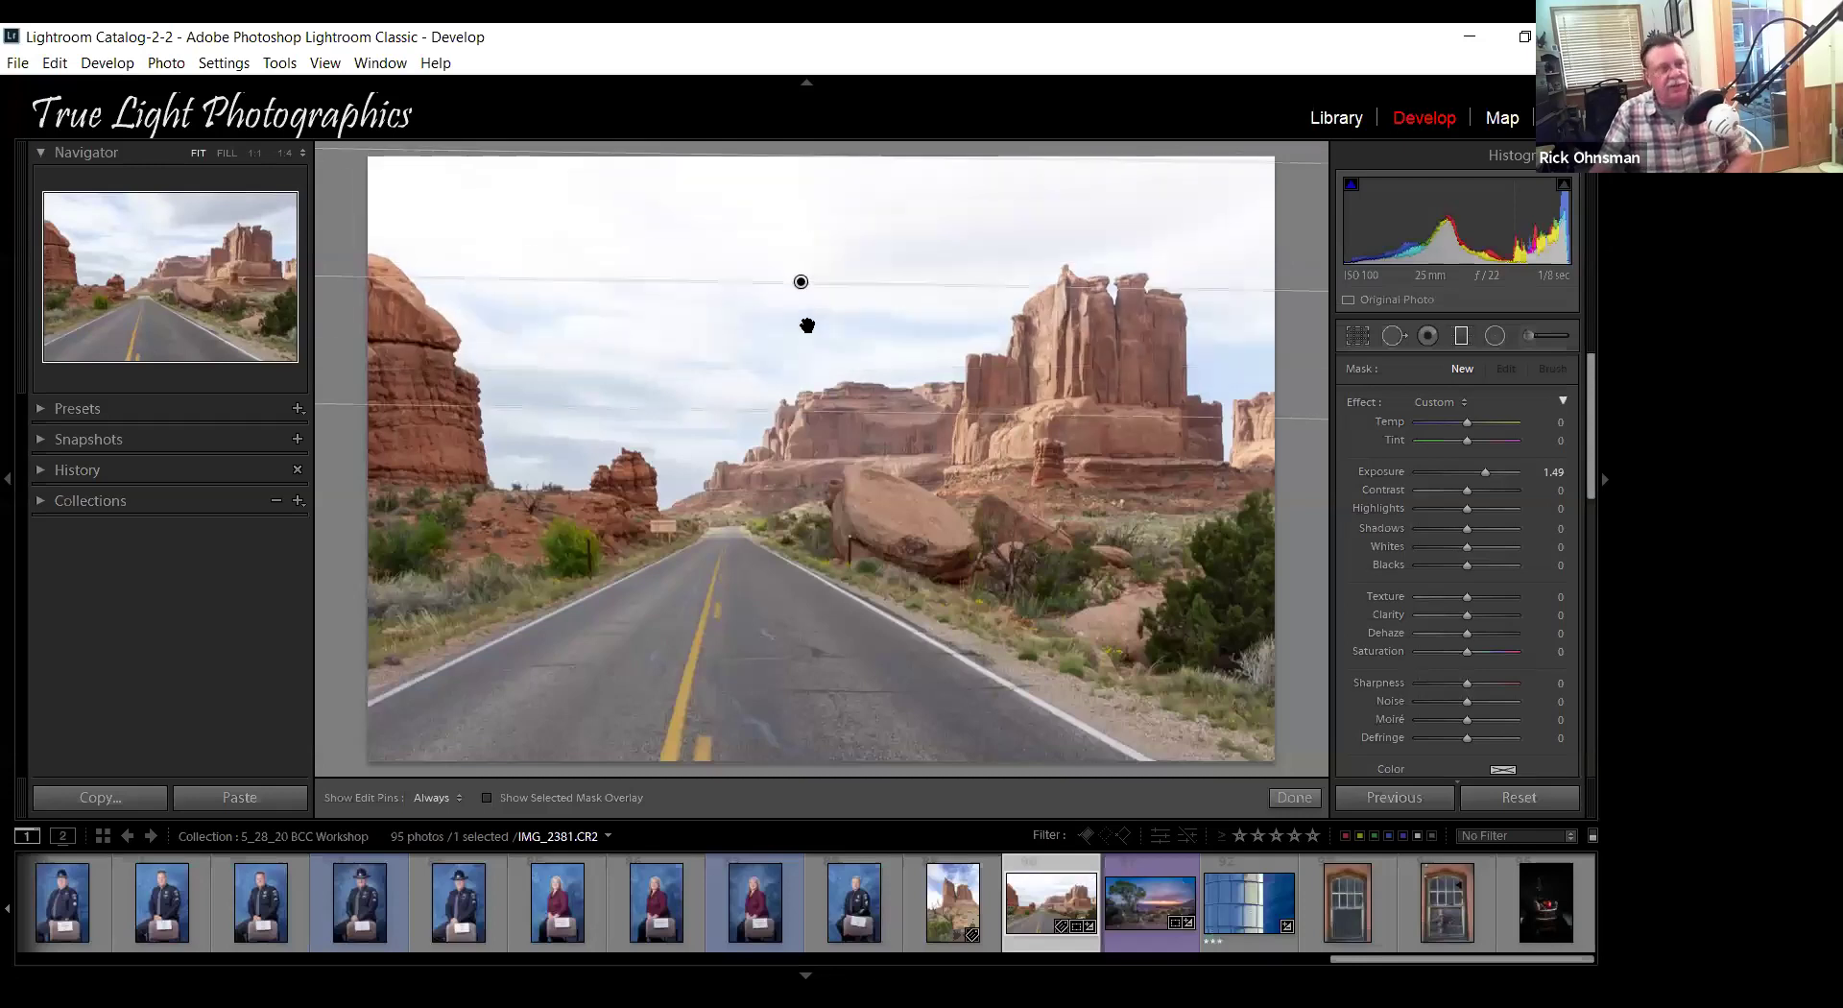
{"action": "key", "text": "ctrl+z"}
{"action": "key", "text": "ctrl+z"}
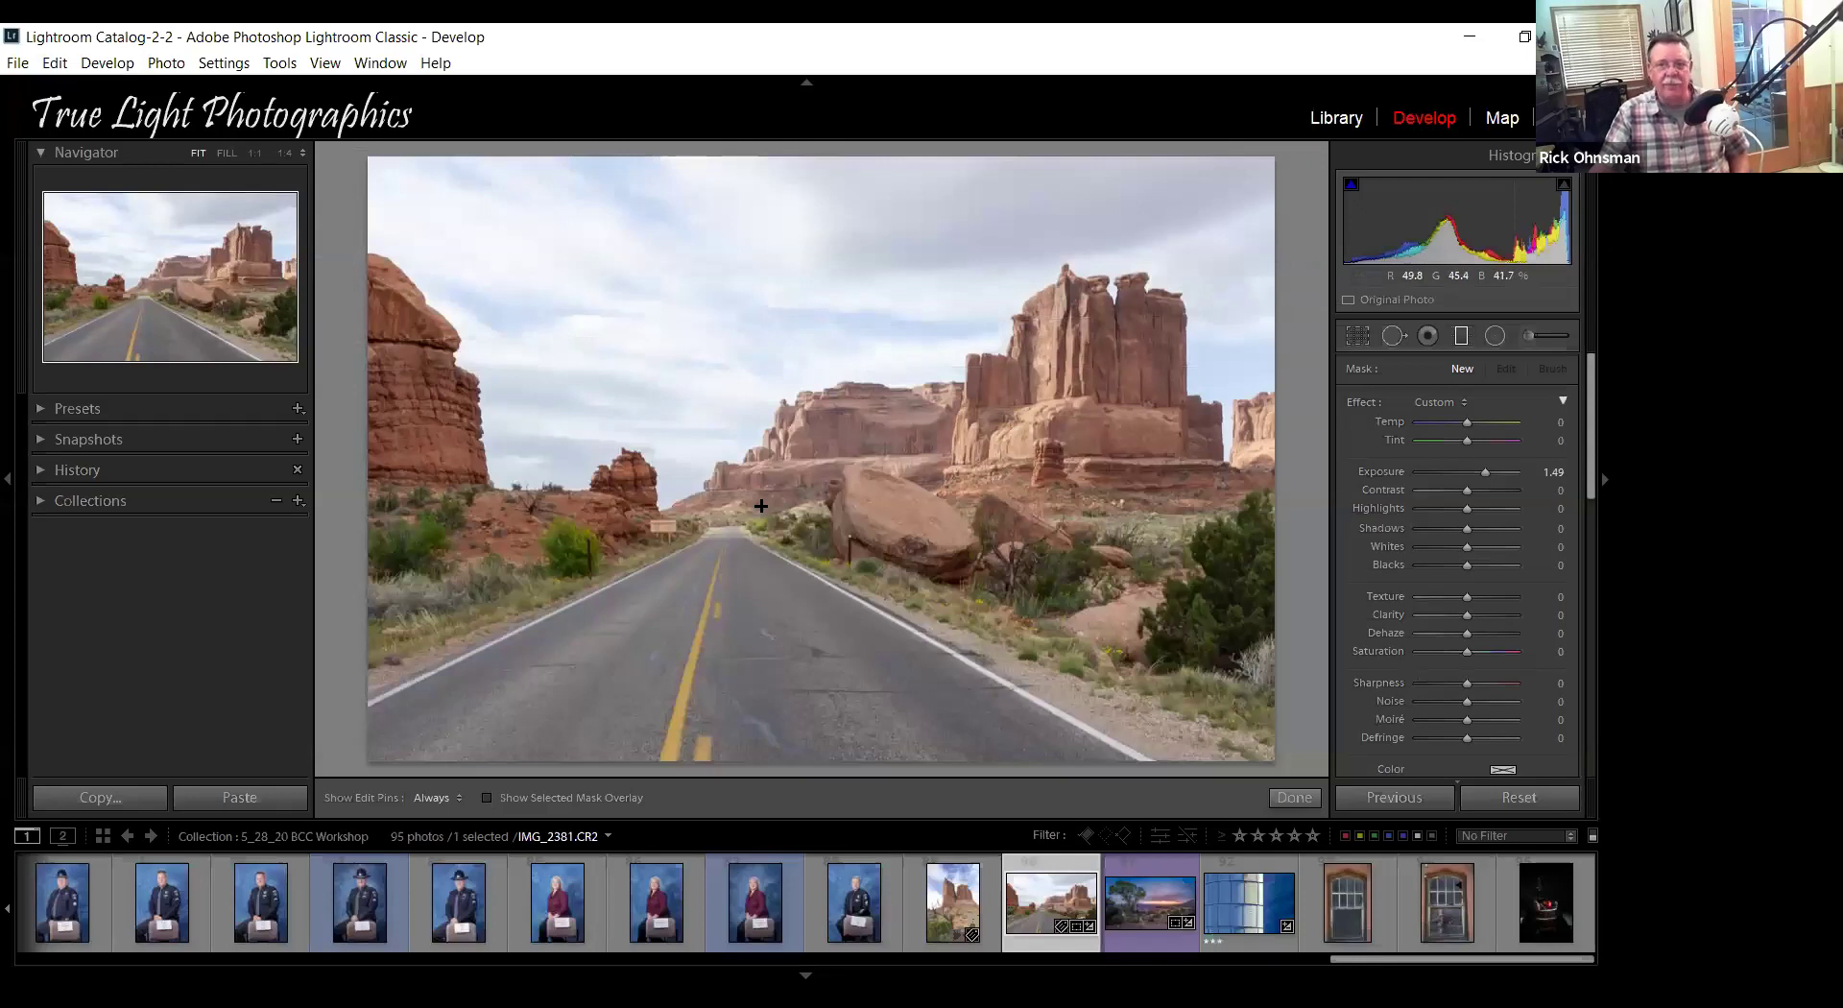
Draw a perfectly level graduated filter with exposure −2.35 over the sky and rocks, centred near the horizon.
{"action": "key", "text": "shift"}
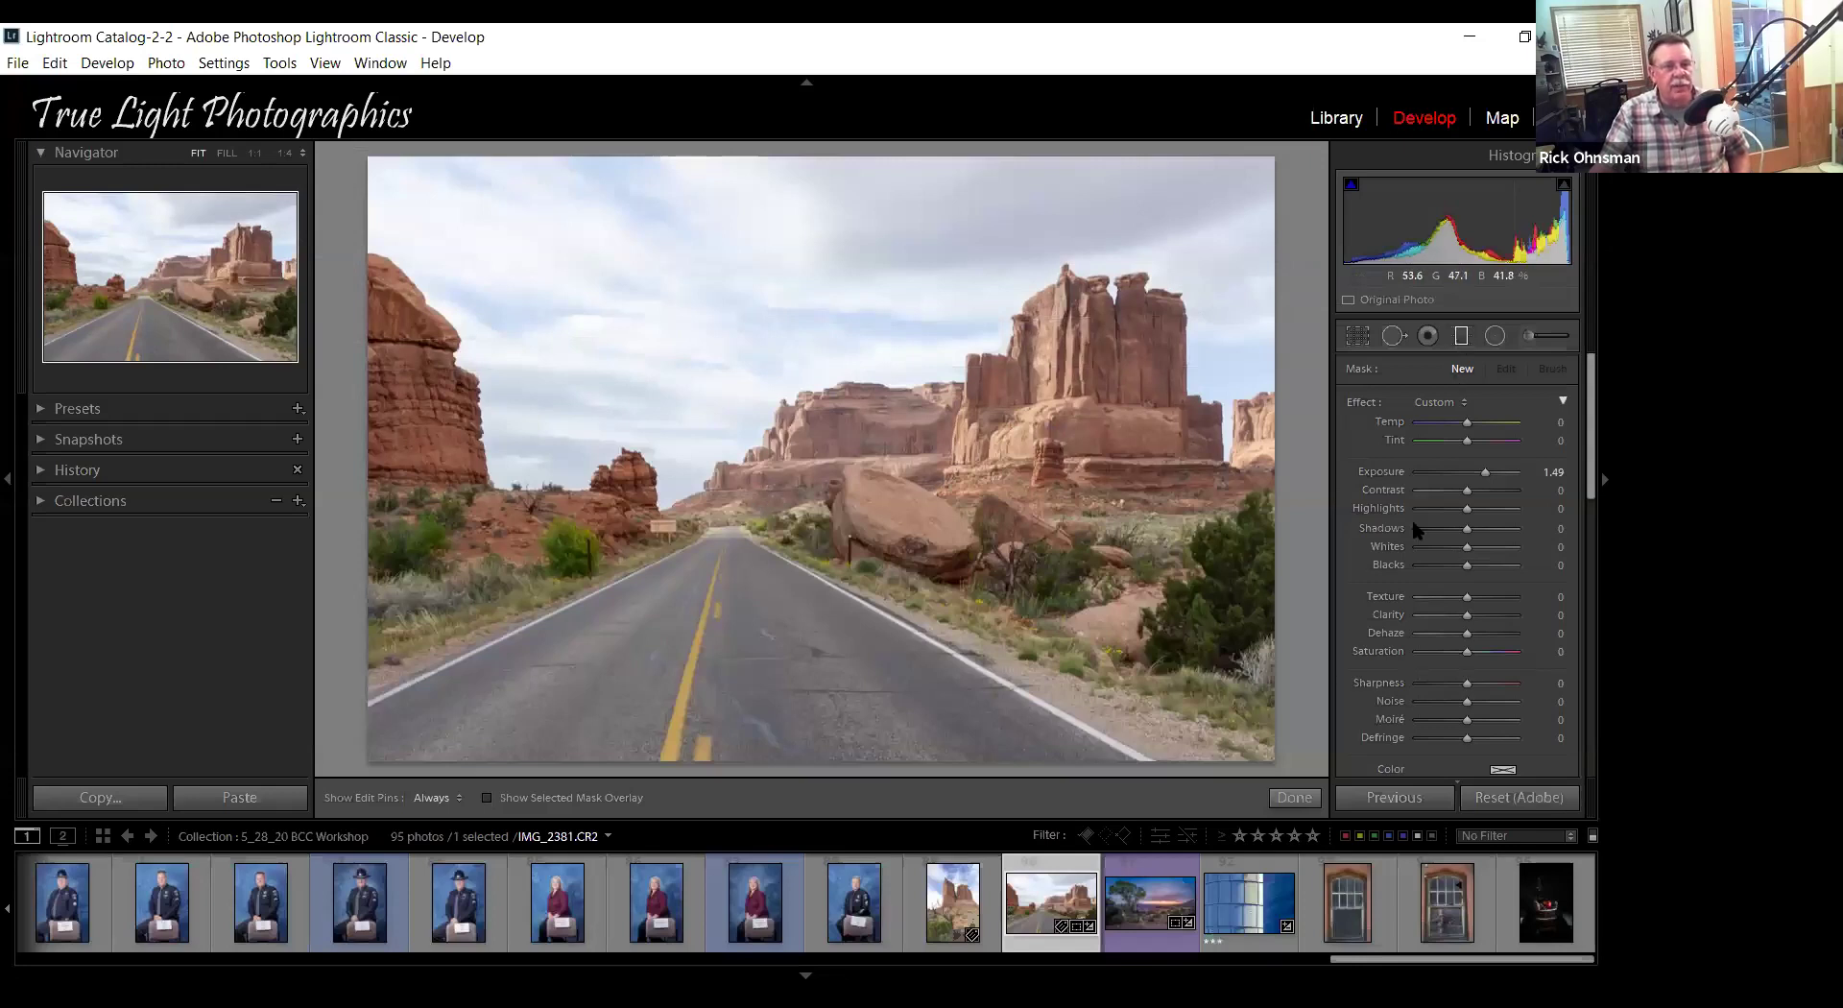
{"action": "key", "text": "m"}
{"action": "left_click", "coordinate": [1461, 338]}
{"action": "left_click", "coordinate": [1438, 474]}
{"action": "key", "text": "Down"}
{"action": "key", "text": "Down"}
{"action": "key", "text": "Down"}
{"action": "key", "text": "Down"}
{"action": "key", "text": "Down"}
{"action": "key", "text": "shift"}
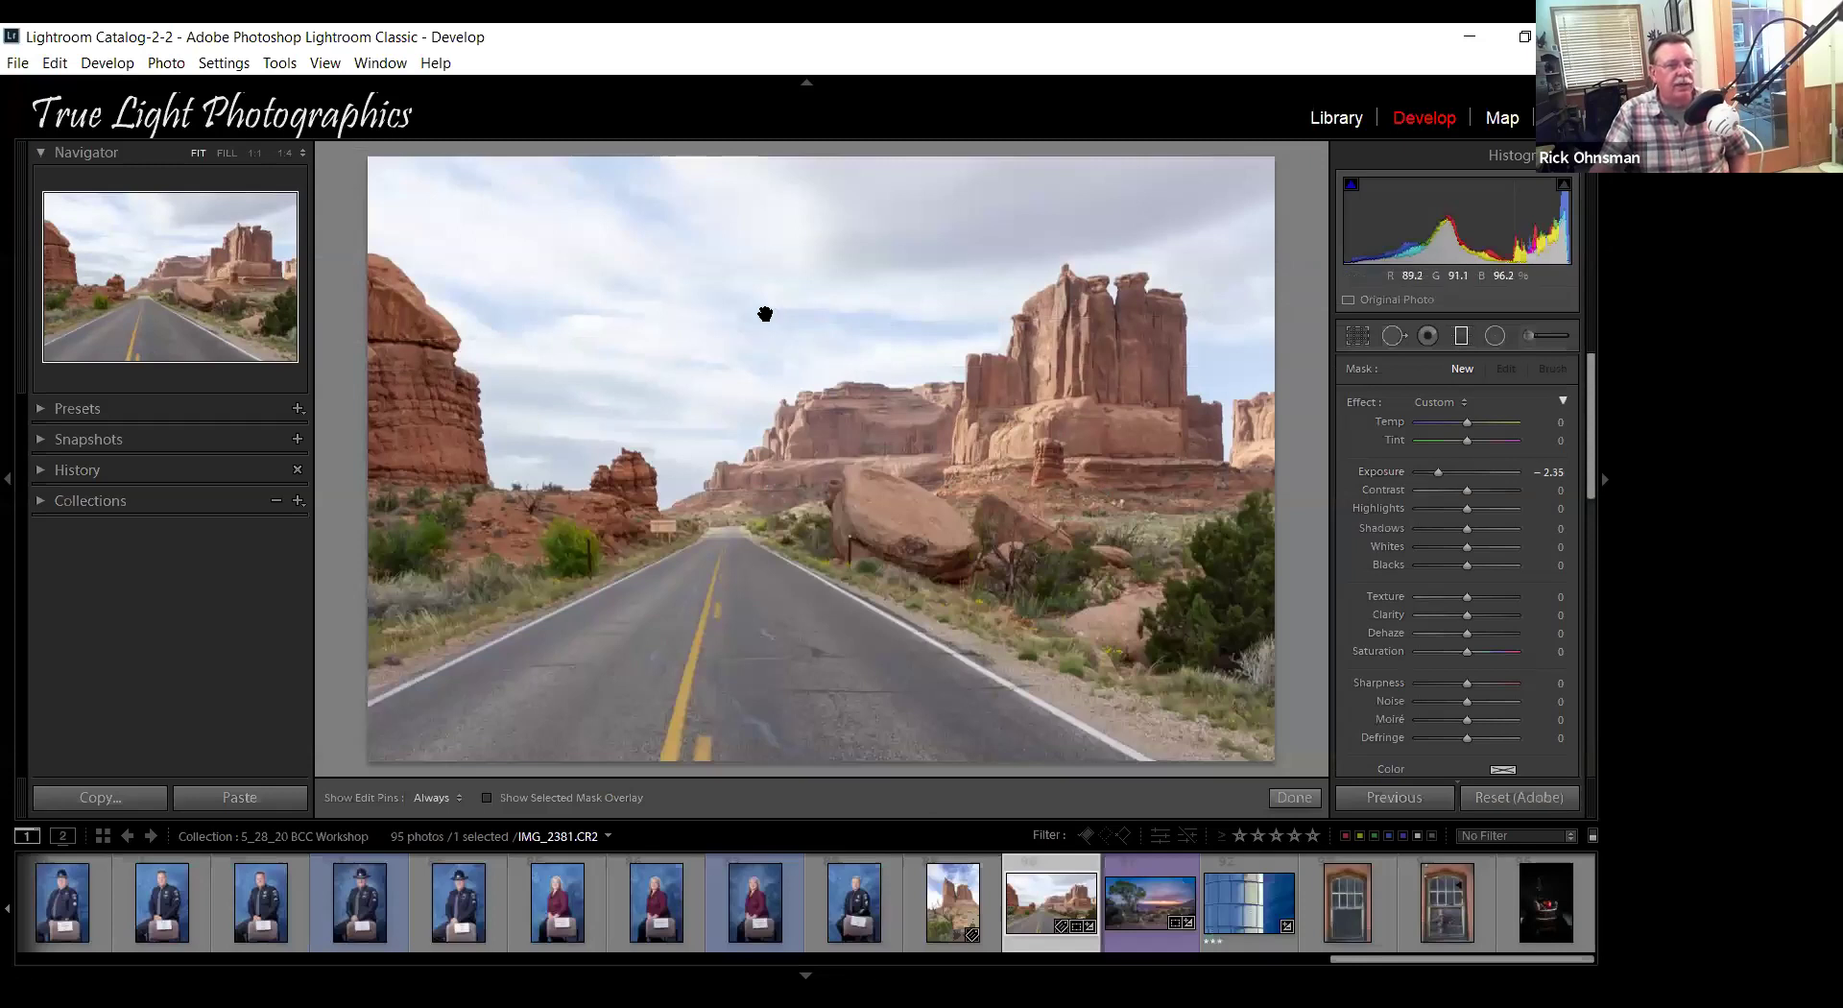
{"action": "left_click_drag", "start_coordinate": [765, 316], "coordinate": [763, 350]}
{"action": "left_click_drag", "start_coordinate": [760, 483], "coordinate": [765, 507]}
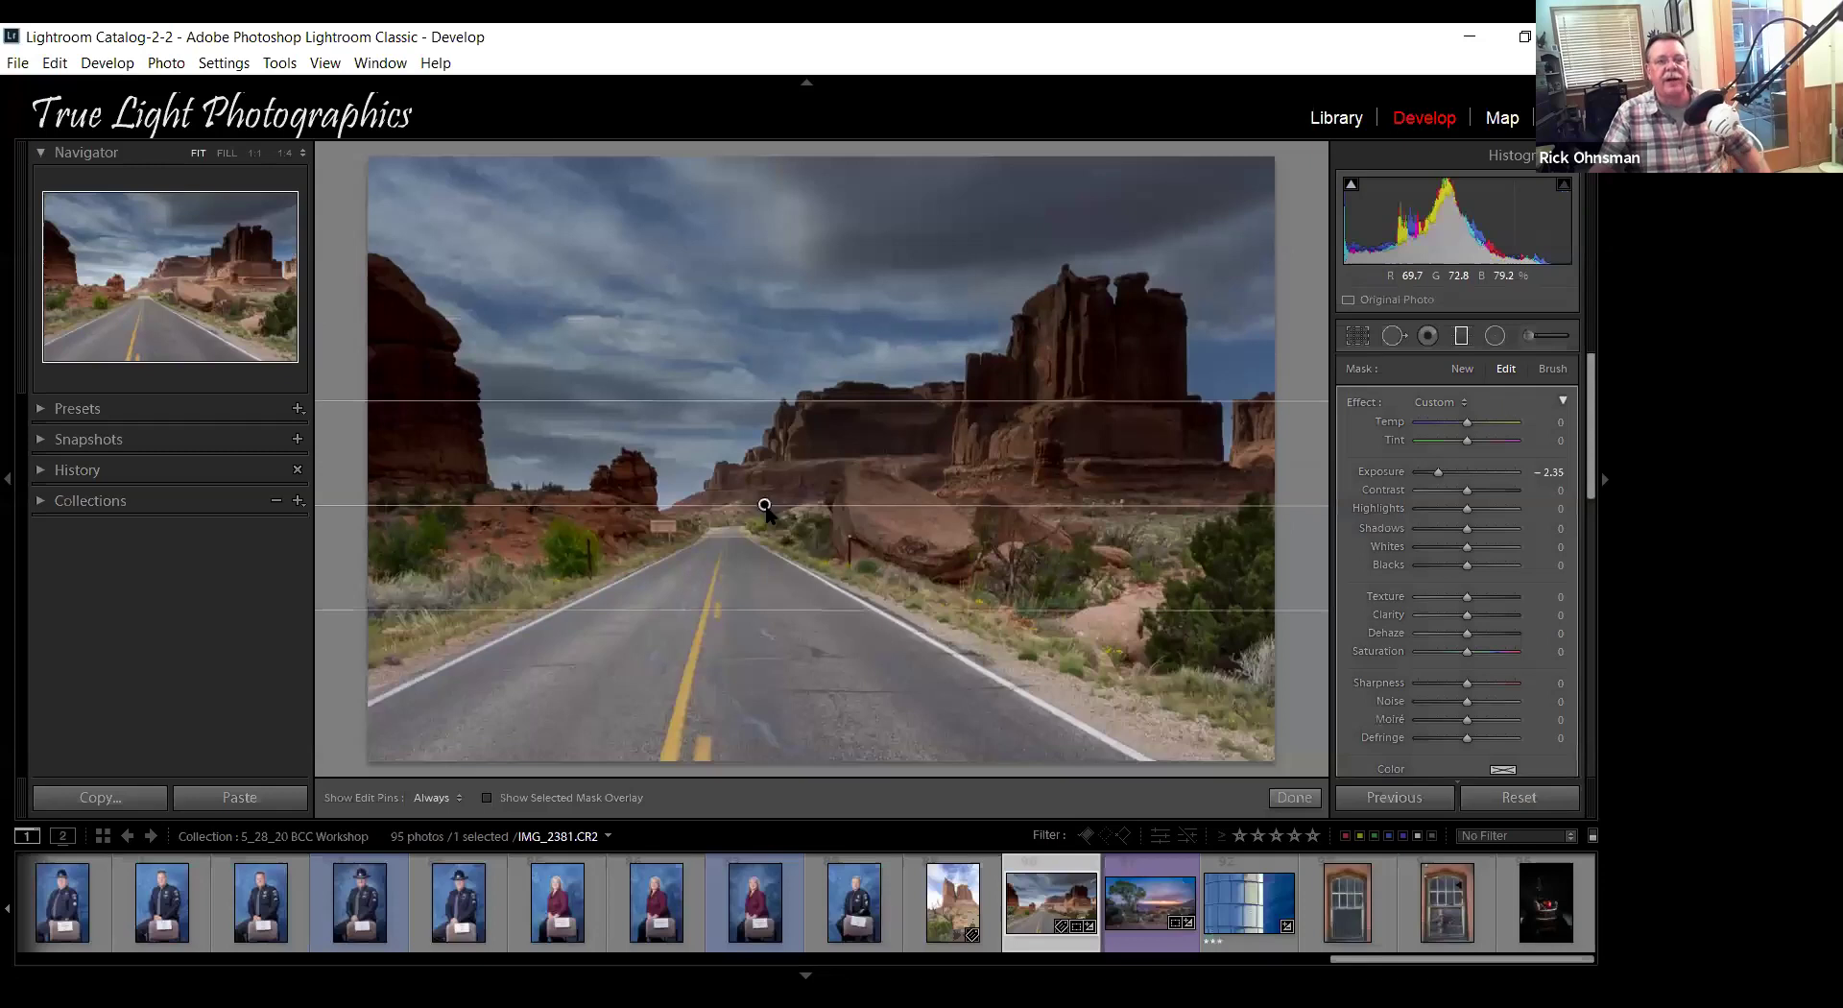
Set the graduated filter's exposure to −1.25.
{"action": "left_click", "coordinate": [1449, 471]}
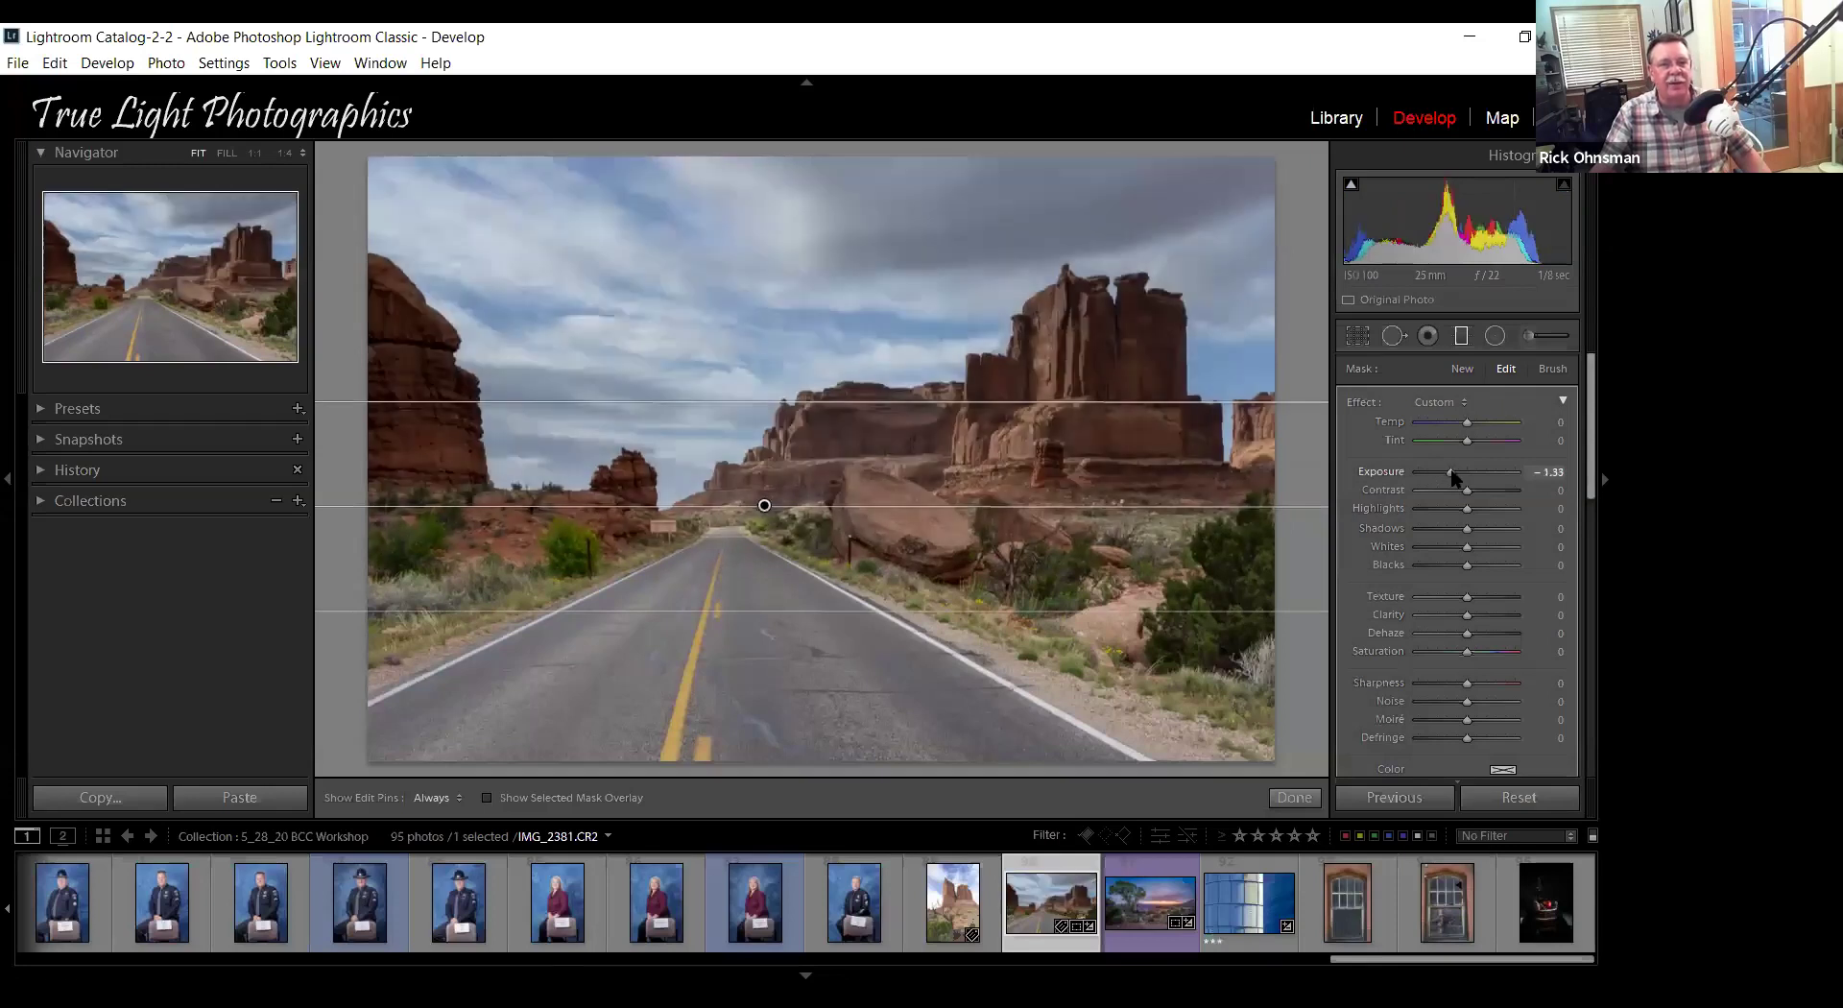
{"action": "left_click_drag", "start_coordinate": [1451, 472], "coordinate": [1454, 472]}
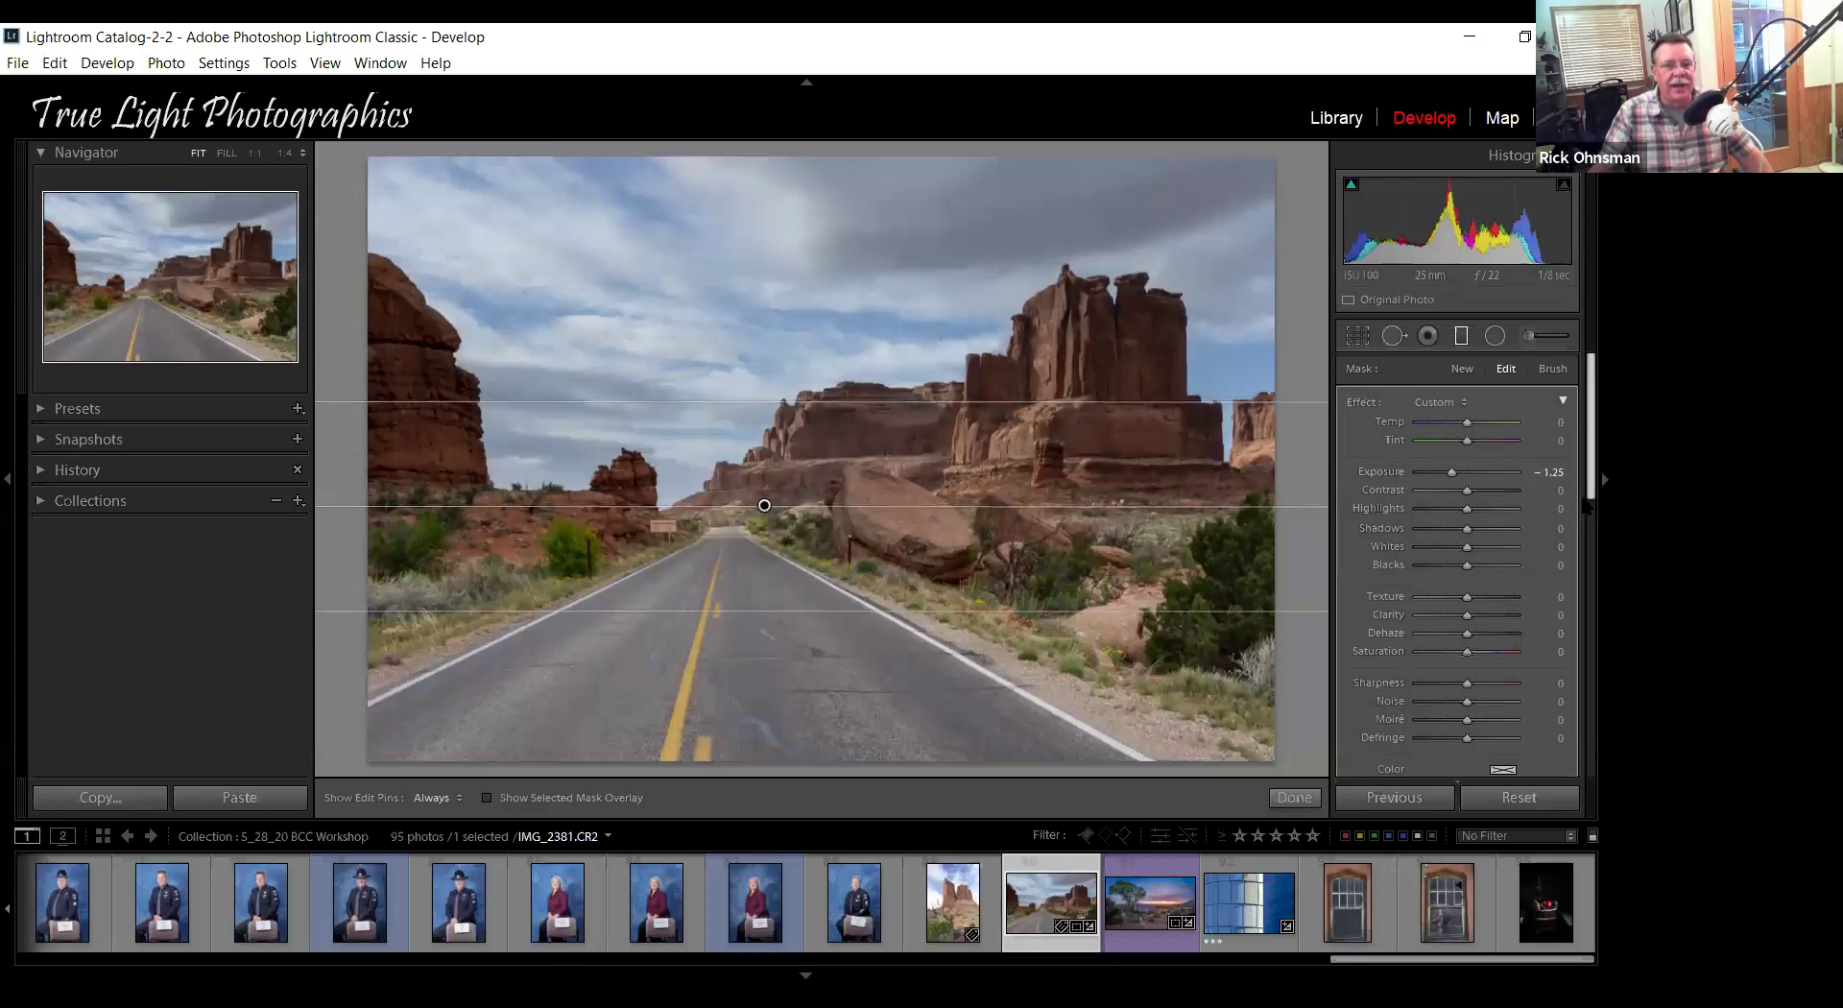
{"action": "left_click_drag", "start_coordinate": [1590, 478], "coordinate": [1585, 539]}
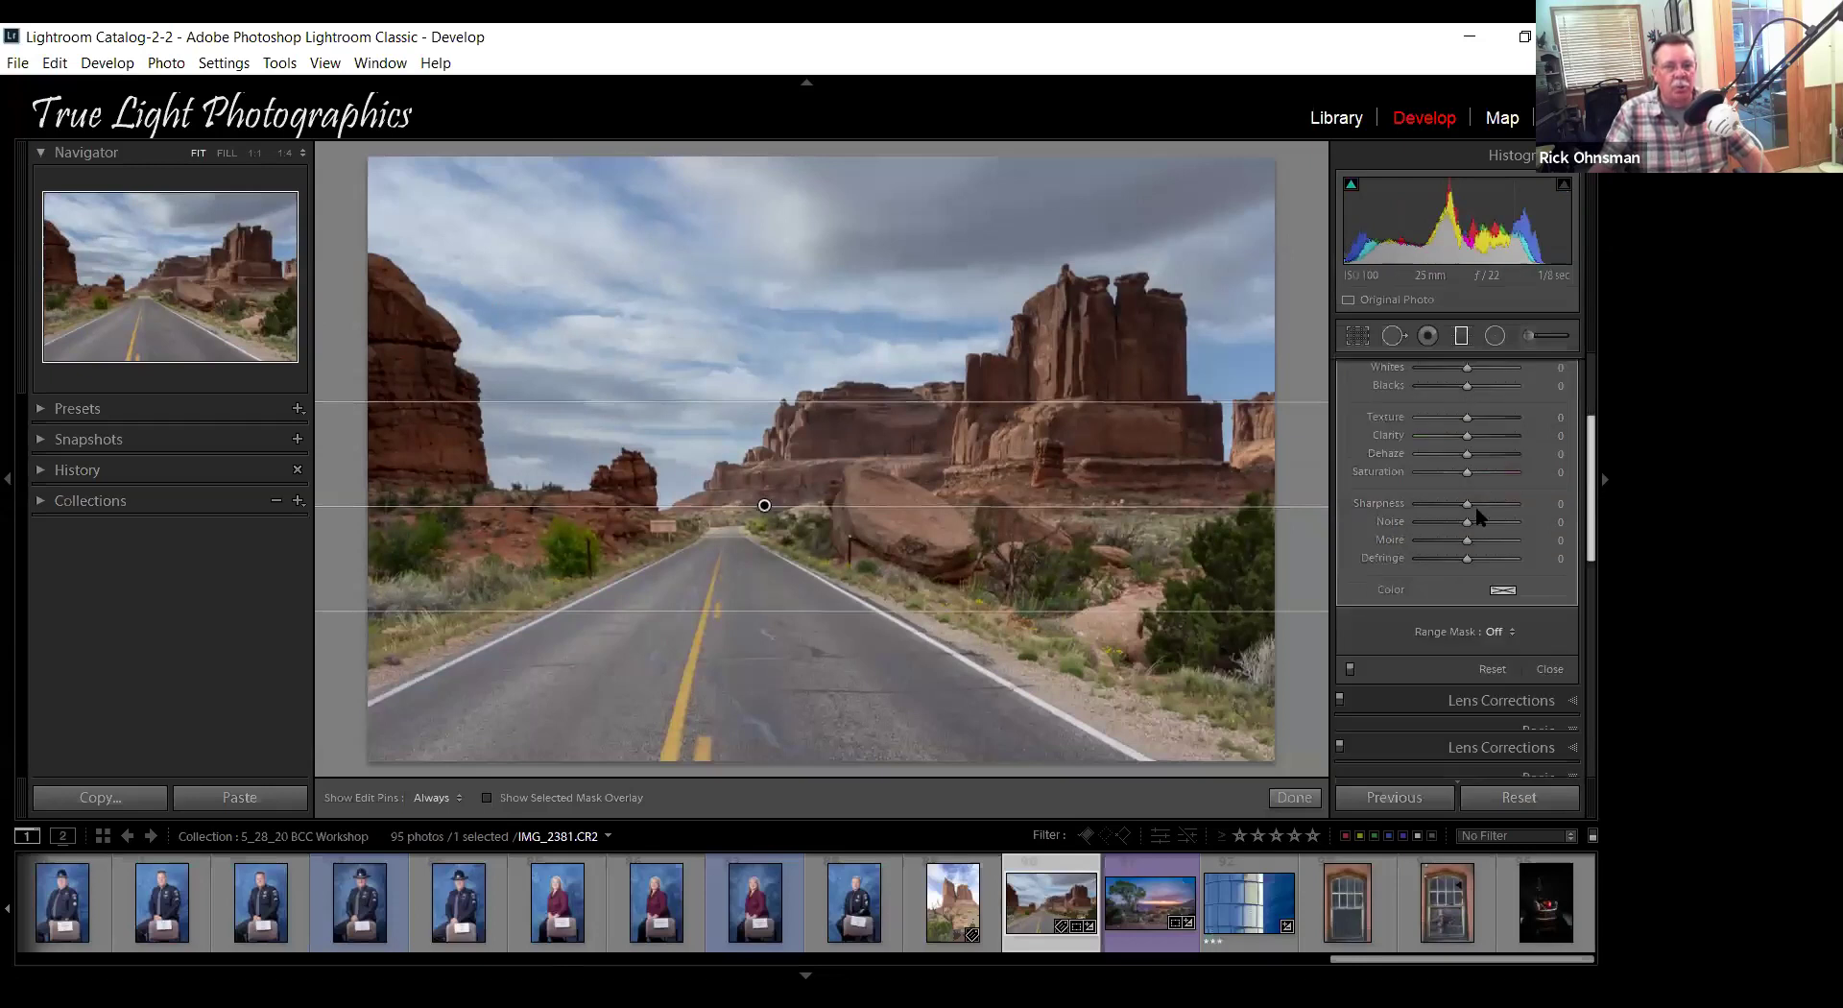
Restrict the graduated filter with a Luminance range mask.
{"action": "scroll", "coordinate": [1476, 505], "scroll_direction": "down", "scroll_amount": 3}
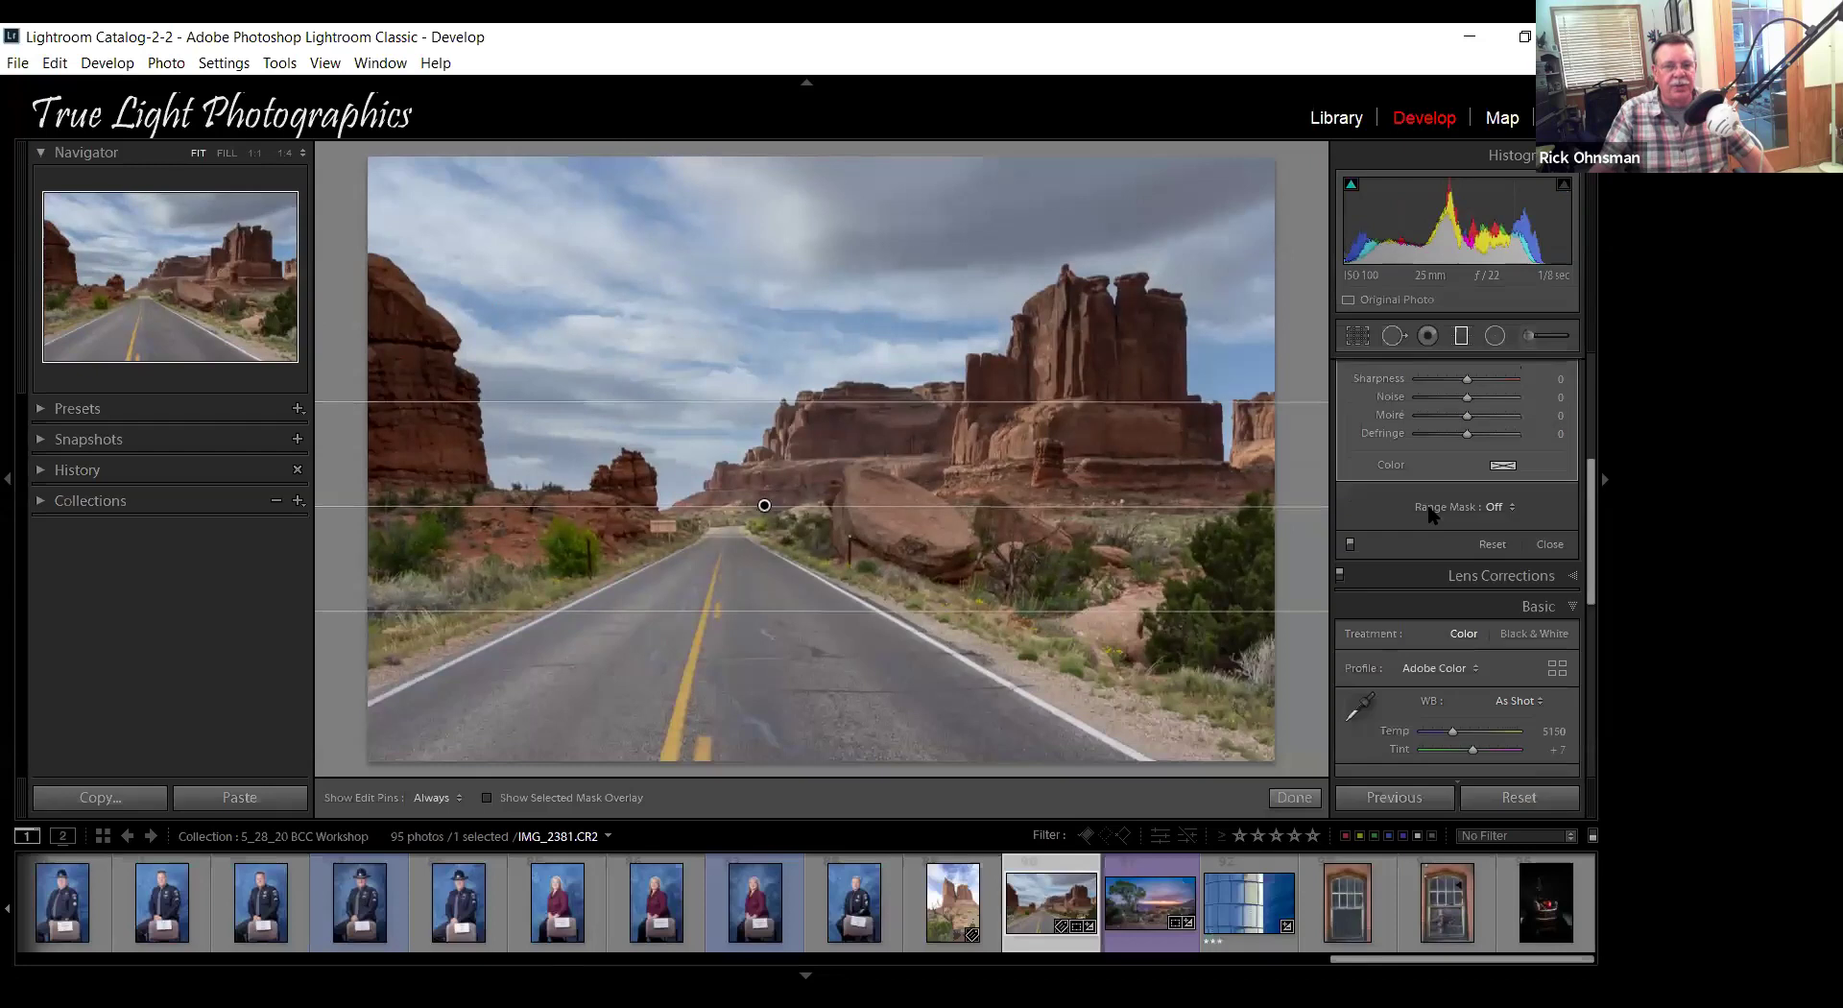
{"action": "left_click", "coordinate": [1511, 508]}
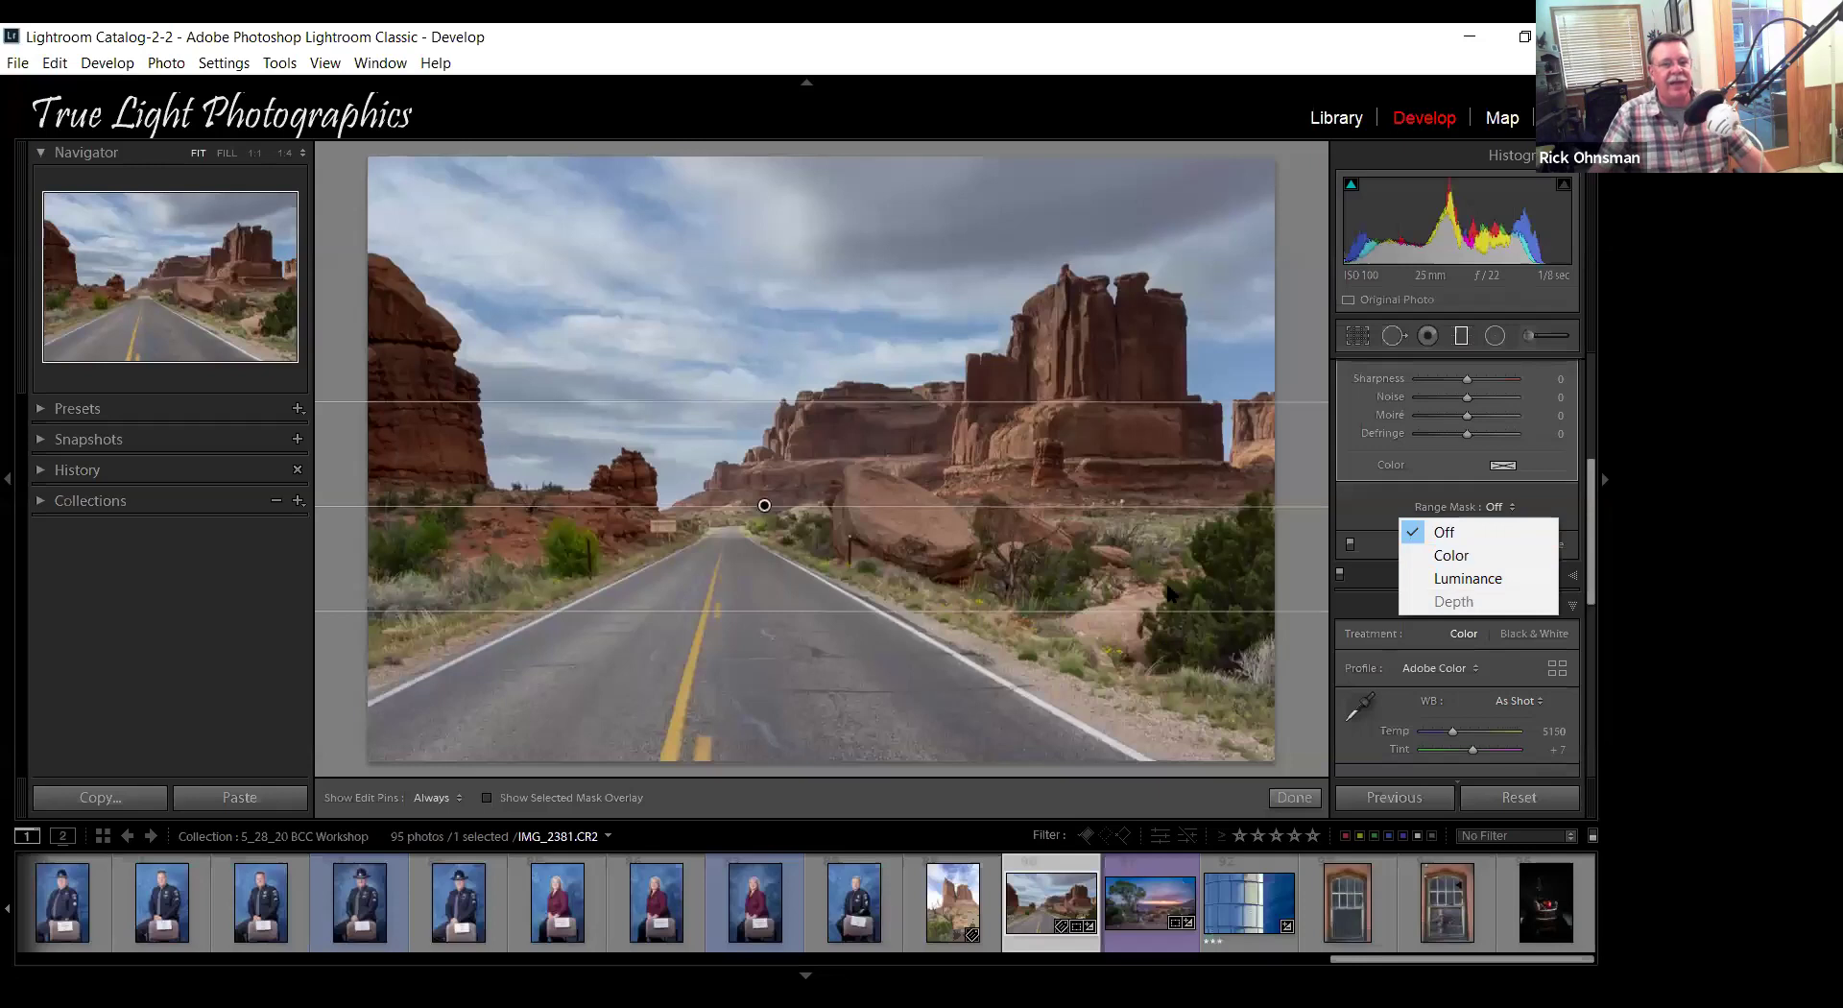
{"action": "left_click", "coordinate": [1460, 585]}
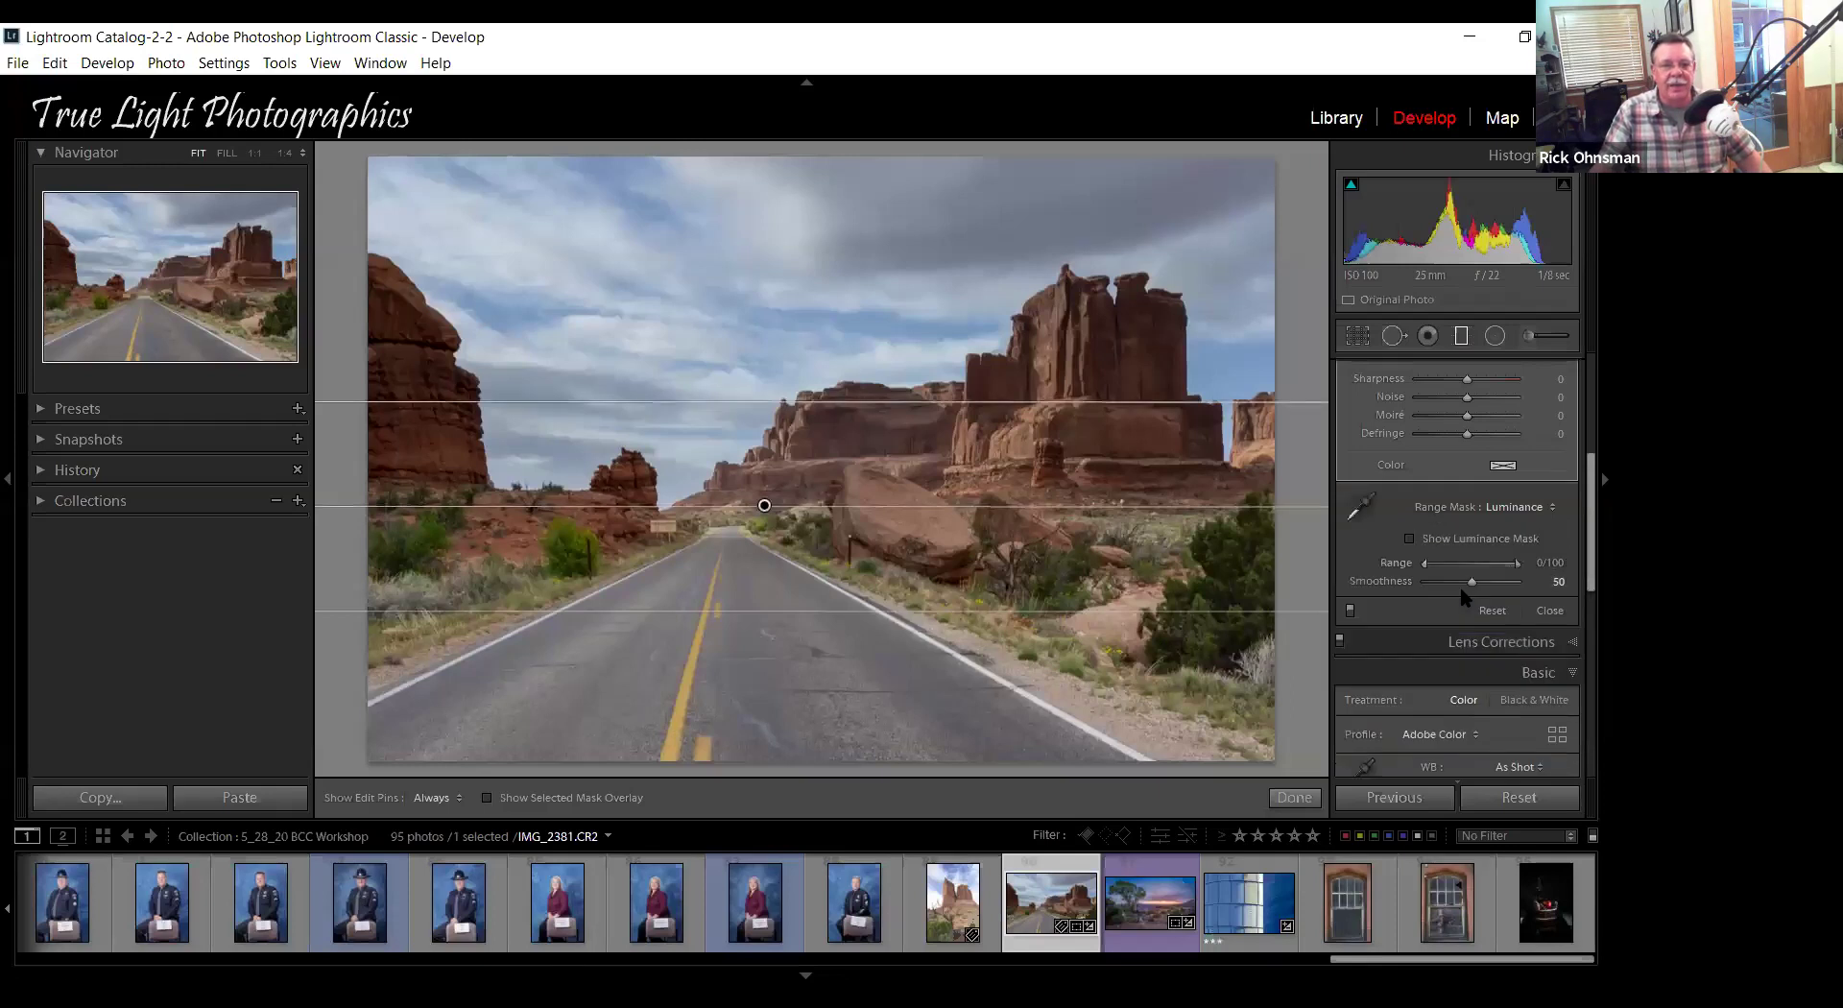
Display the luminance mask, move the graduated filter slightly lower so it centres just below the horizon, and hide the mask.
{"action": "left_click", "coordinate": [1409, 539]}
{"action": "left_click_drag", "start_coordinate": [765, 506], "coordinate": [765, 536]}
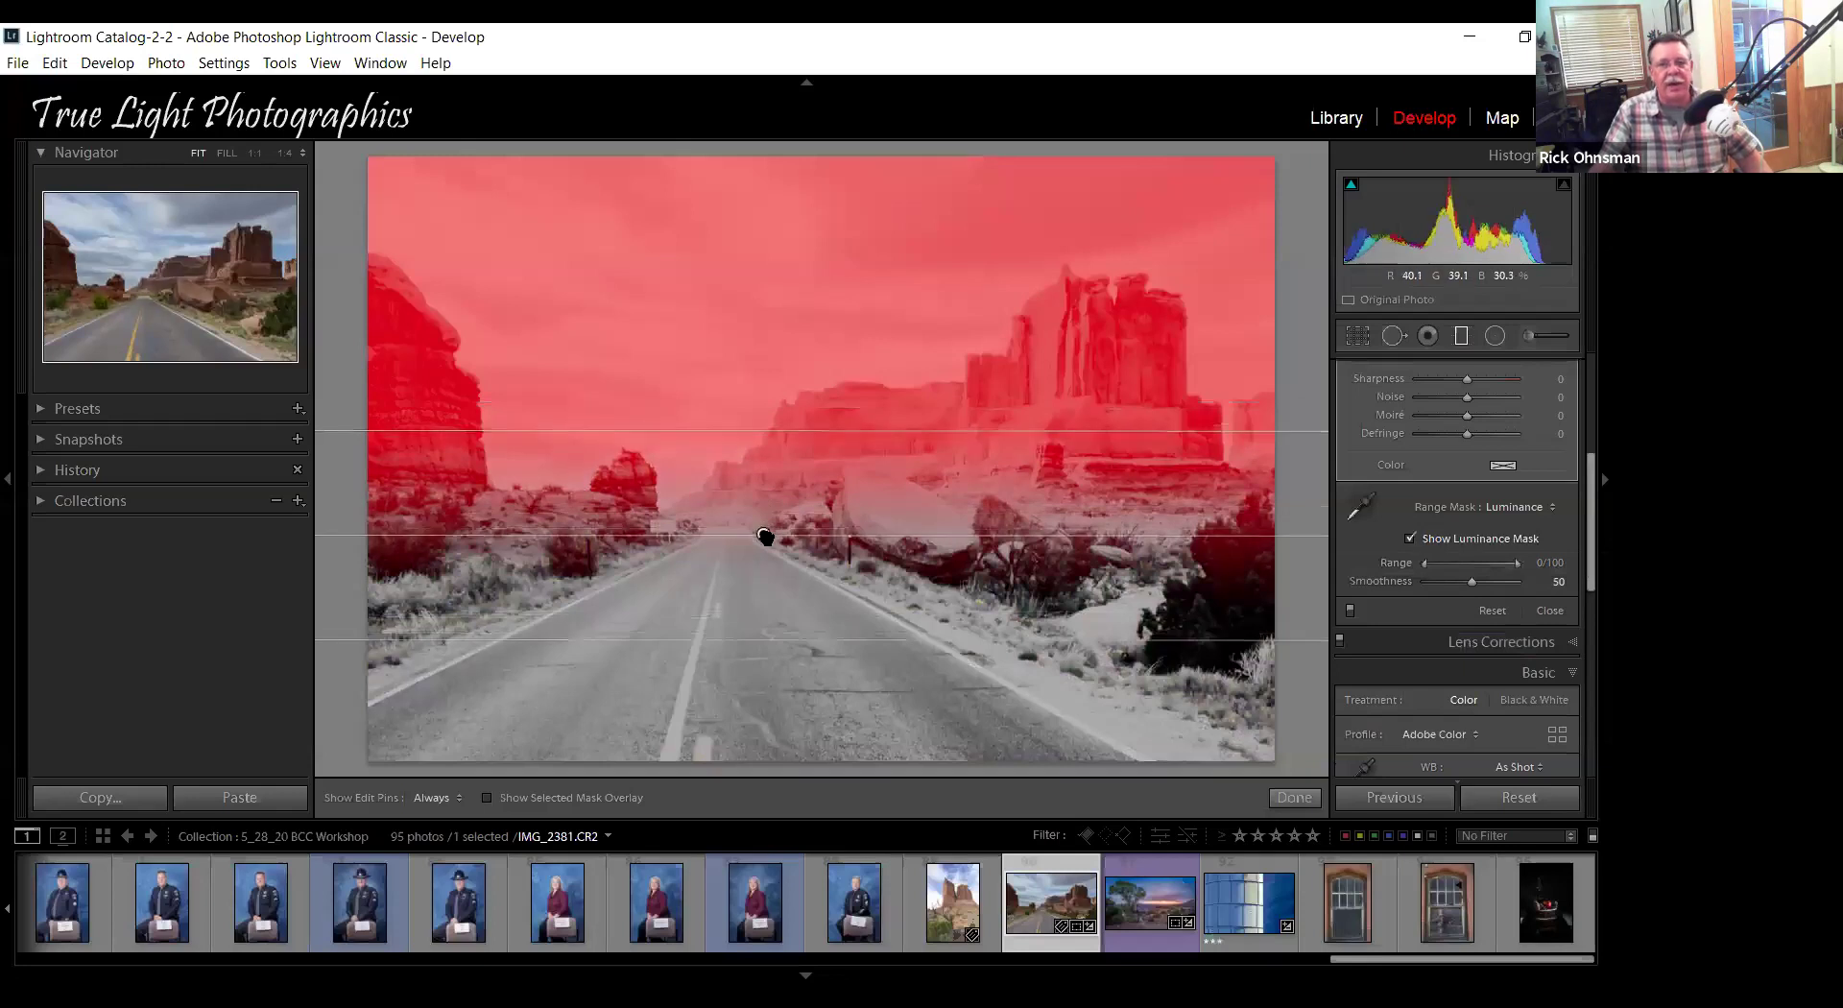
{"action": "left_click", "coordinate": [1409, 538]}
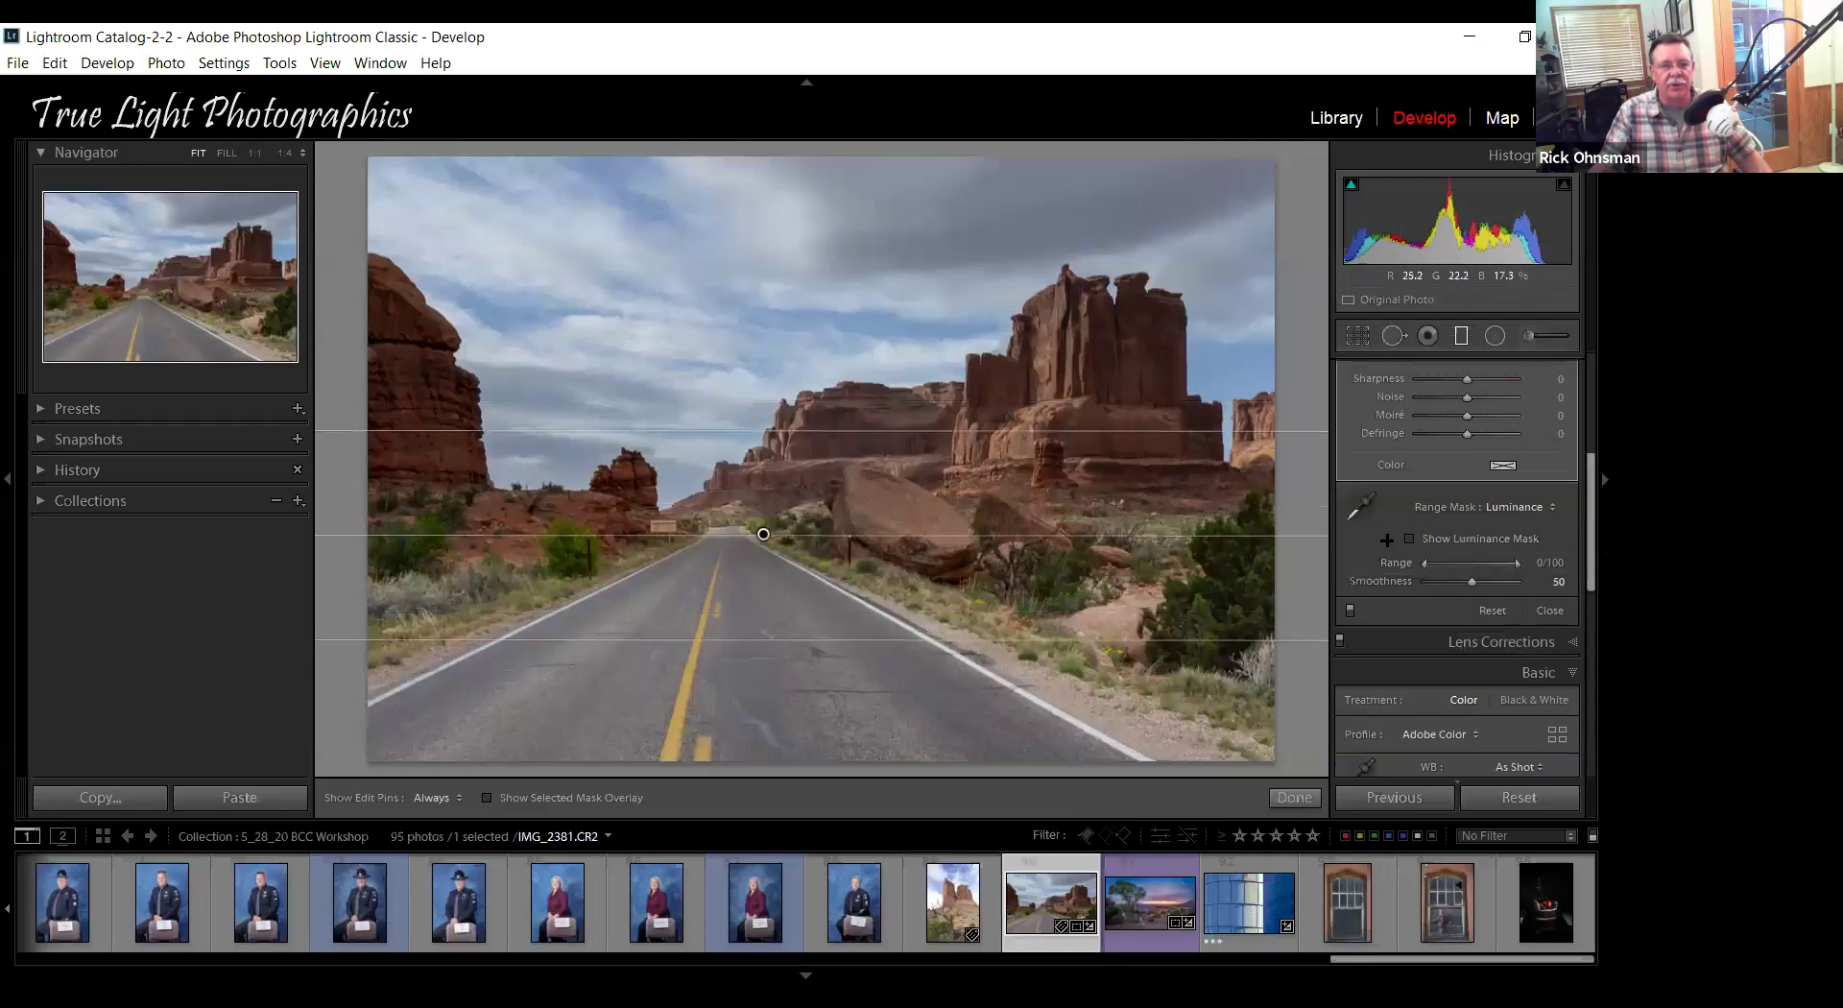
With the luminance mask displayed, limit the filter to the bright sky using range 73/100 and smoothness 28.
{"action": "left_click", "coordinate": [1408, 538]}
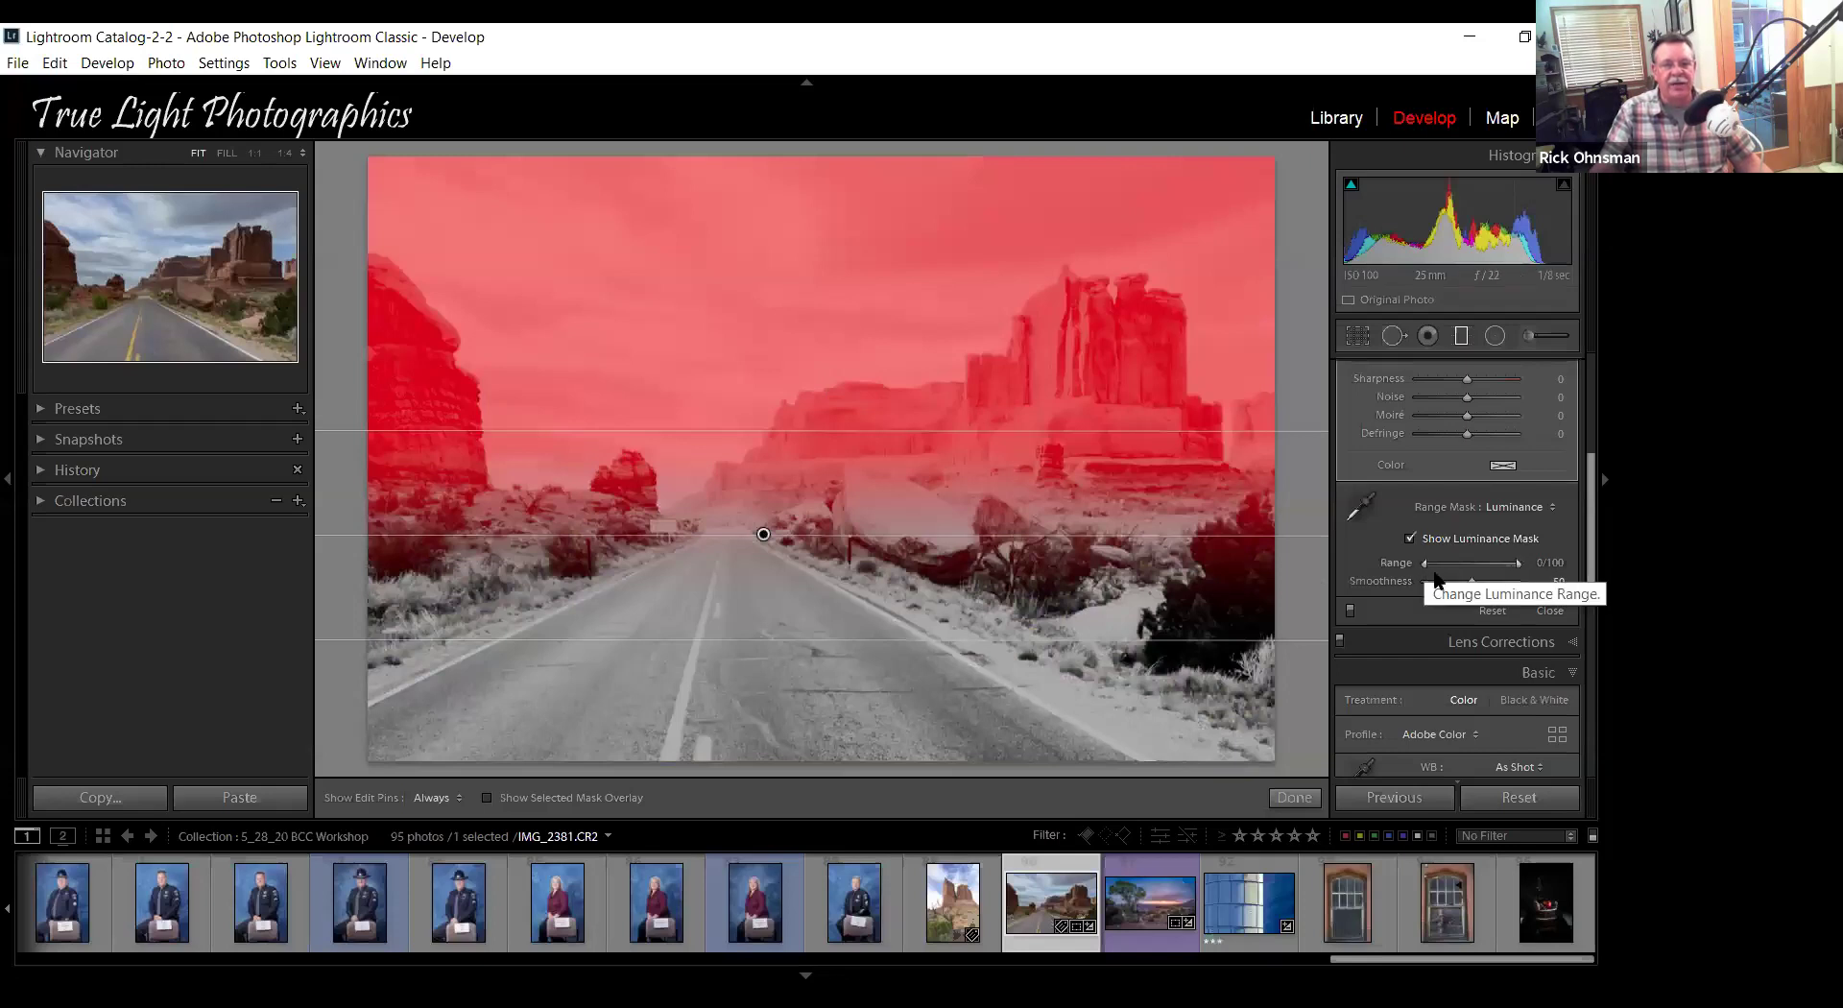
{"action": "left_click_drag", "start_coordinate": [1423, 567], "coordinate": [1485, 563]}
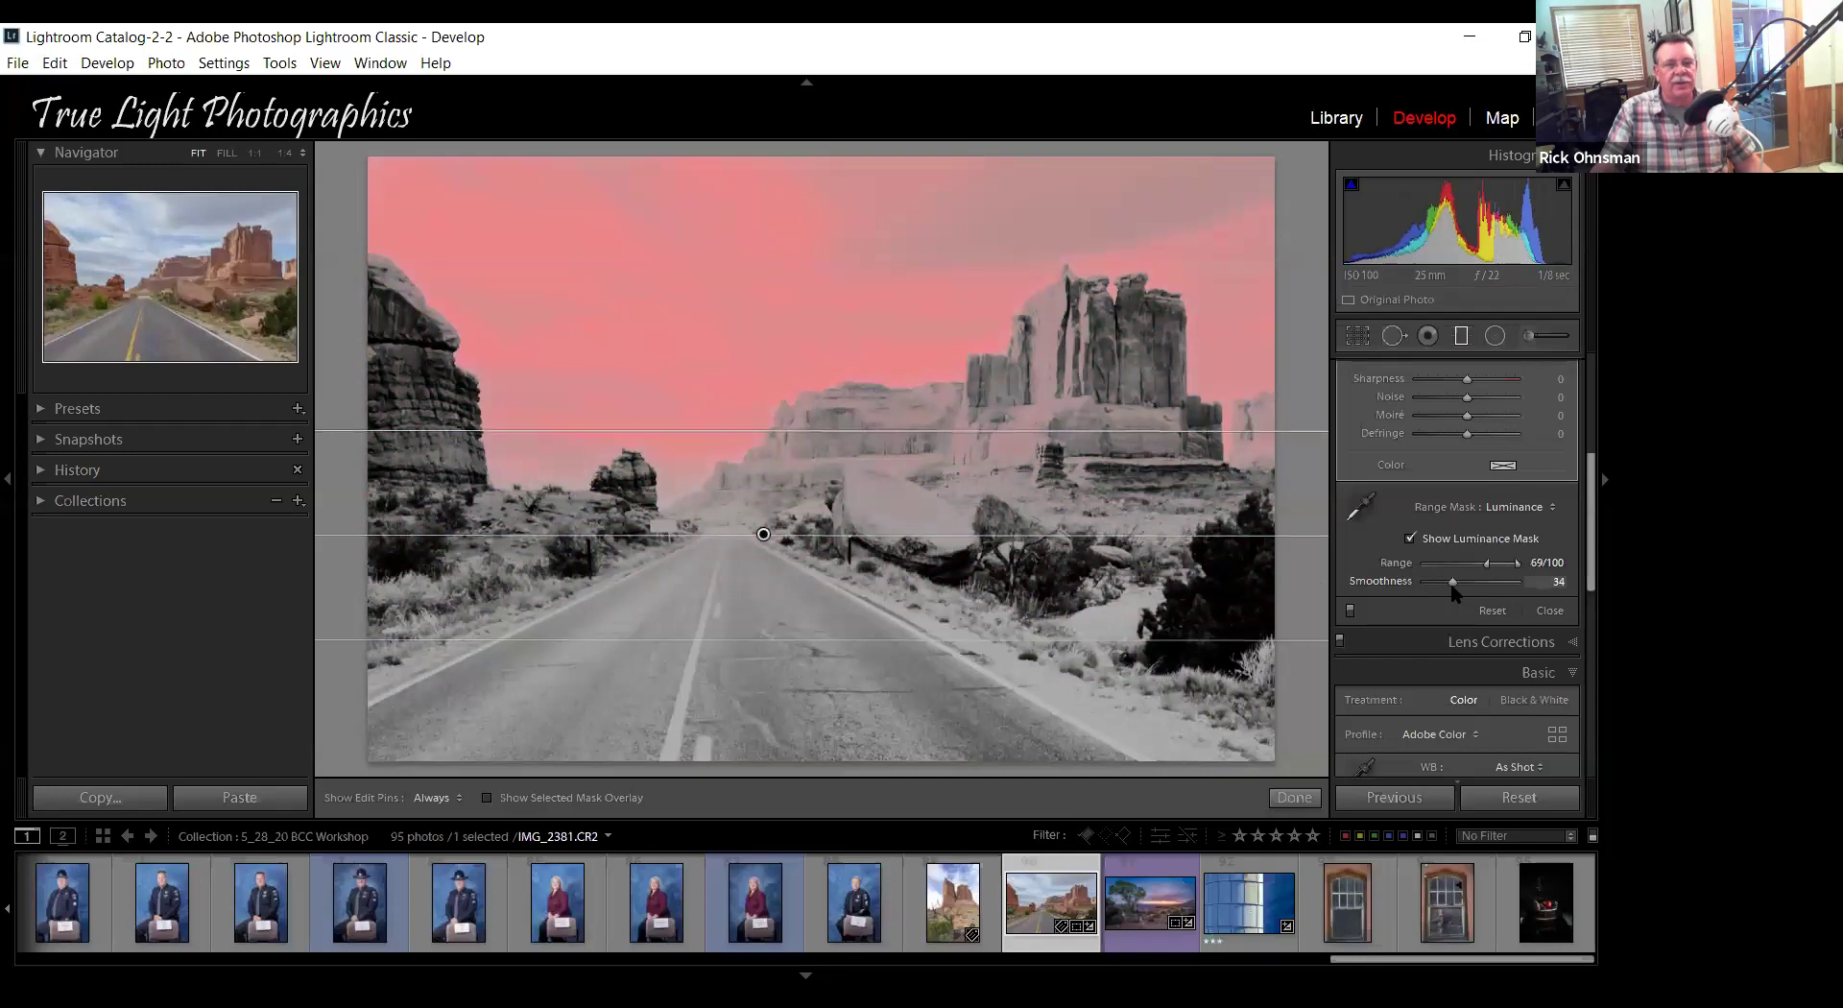
{"action": "left_click_drag", "start_coordinate": [1455, 592], "coordinate": [1453, 592]}
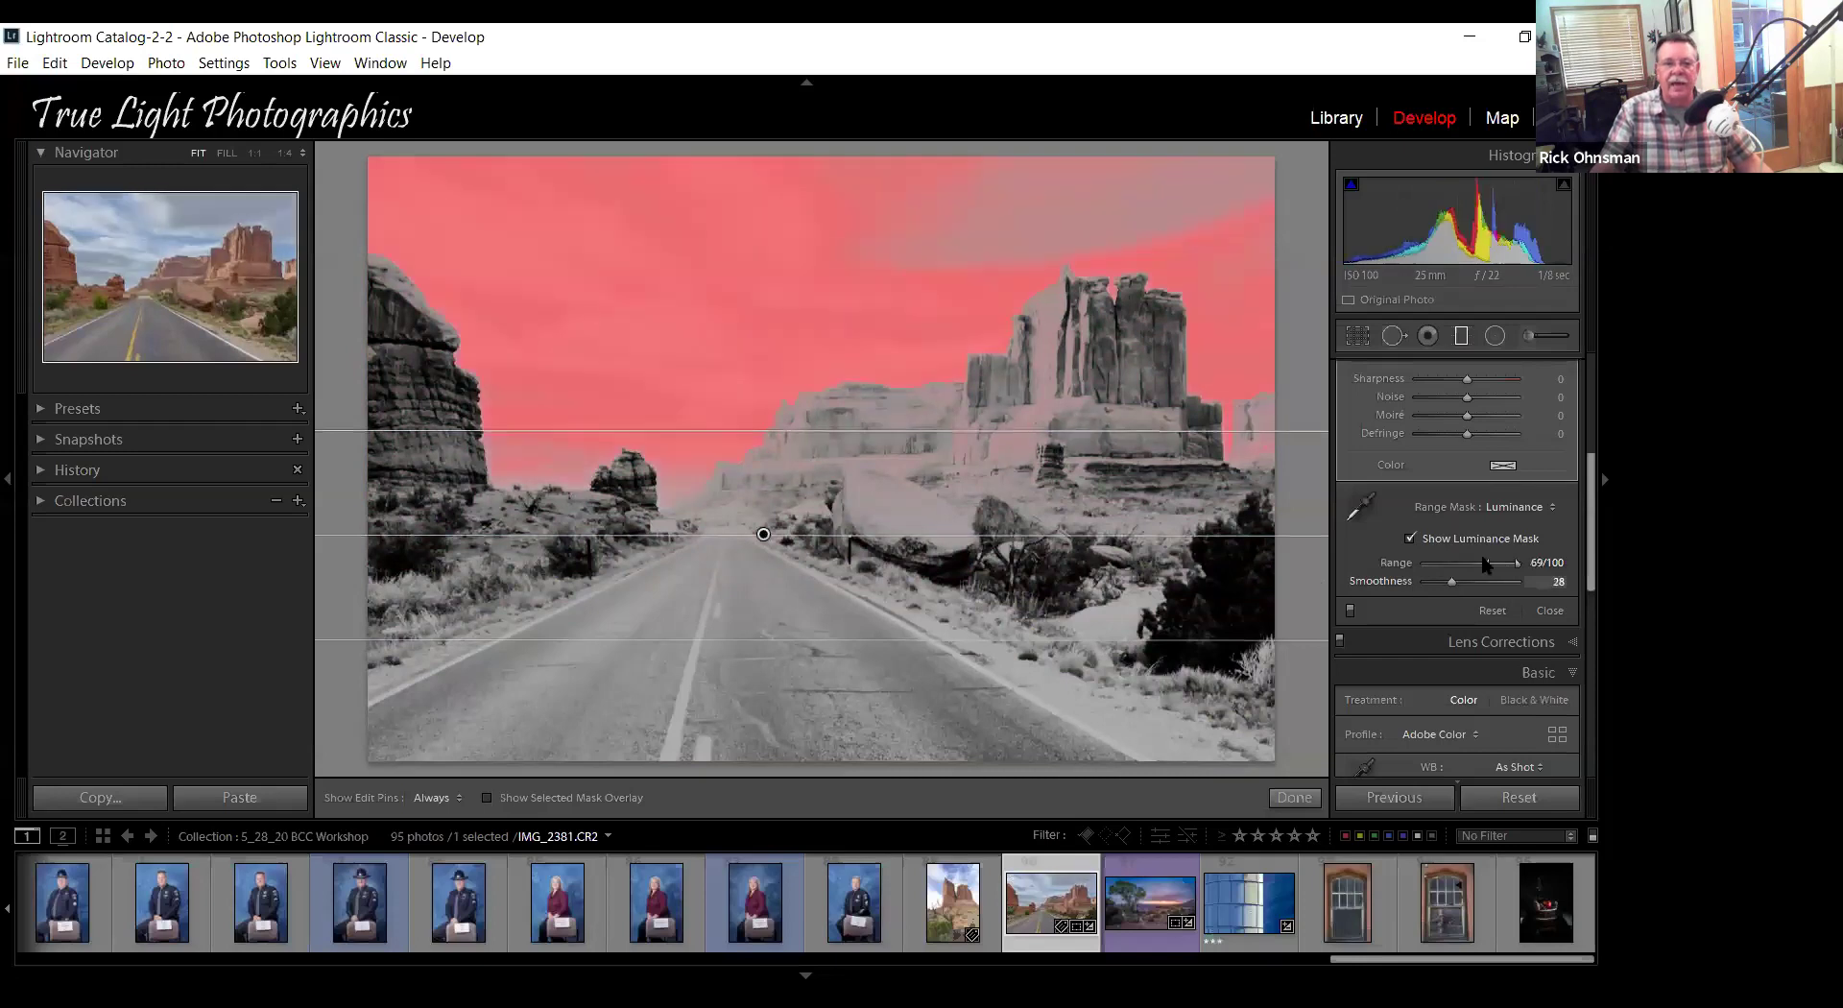
{"action": "left_click_drag", "start_coordinate": [1491, 566], "coordinate": [1495, 569]}
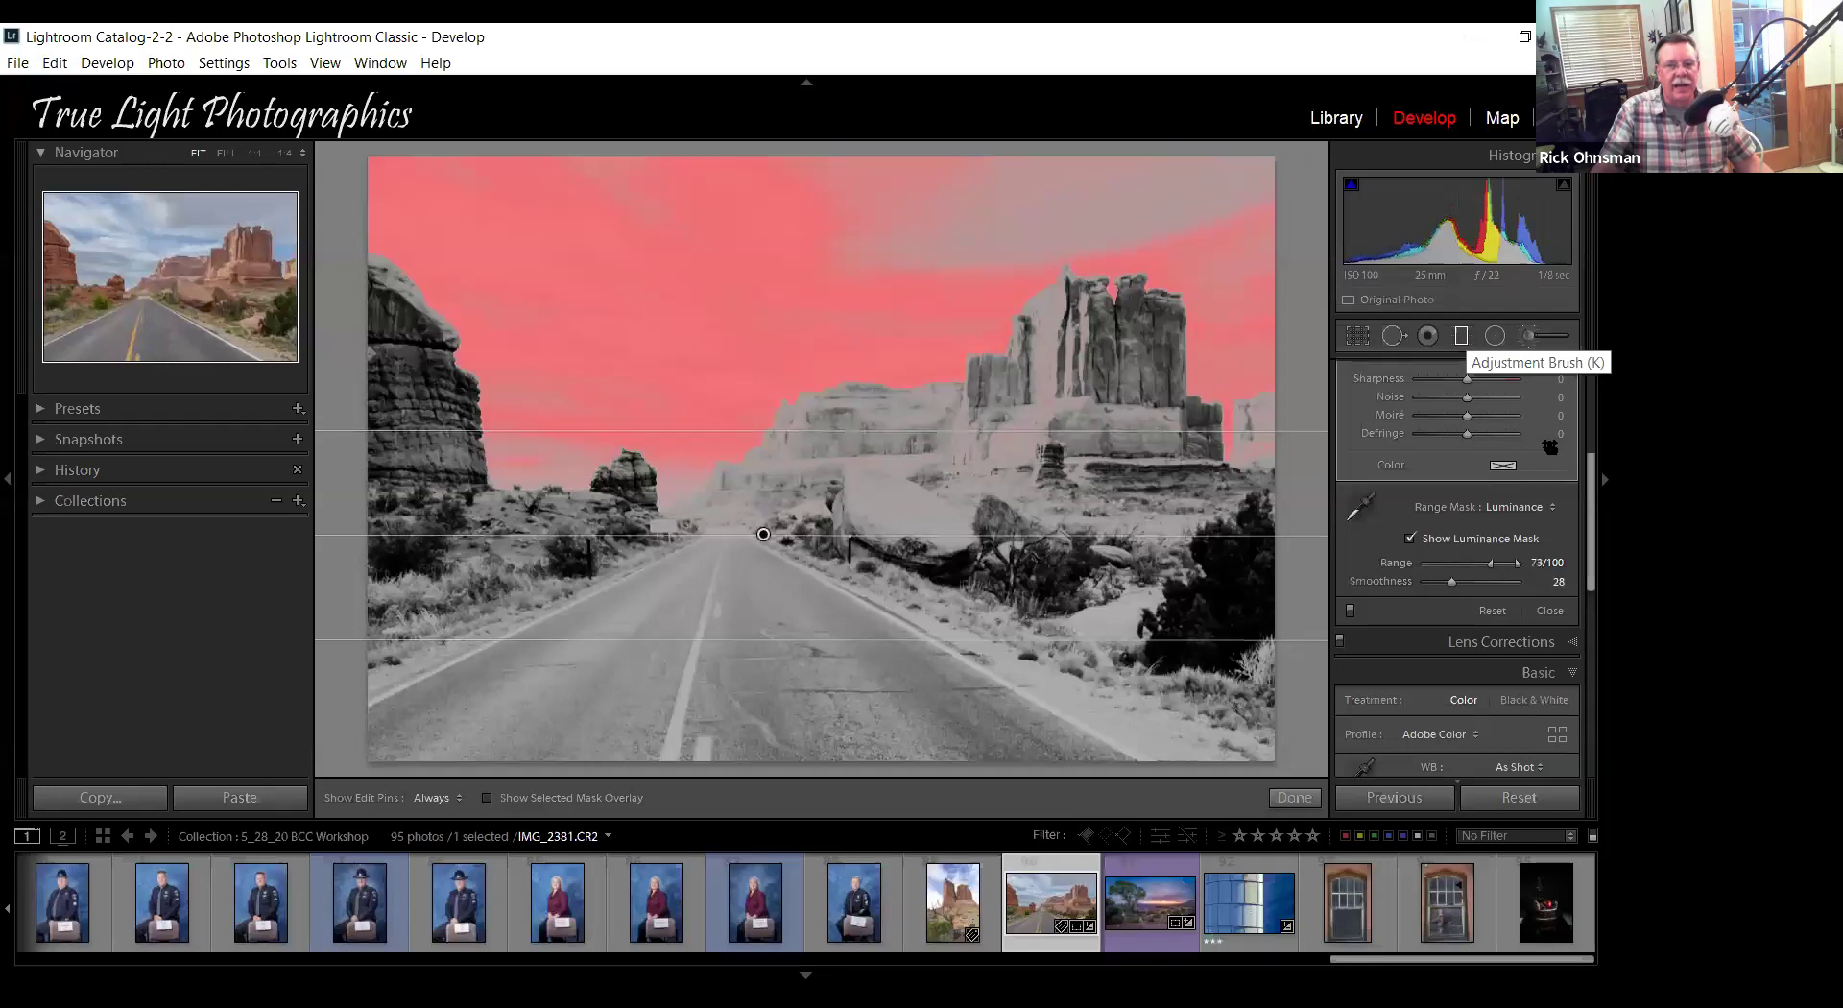
Switch the graduated filter's mask to brush editing and paint over the large cloud in the upper sky.
{"action": "scroll", "coordinate": [1547, 440], "scroll_direction": "up", "scroll_amount": 4}
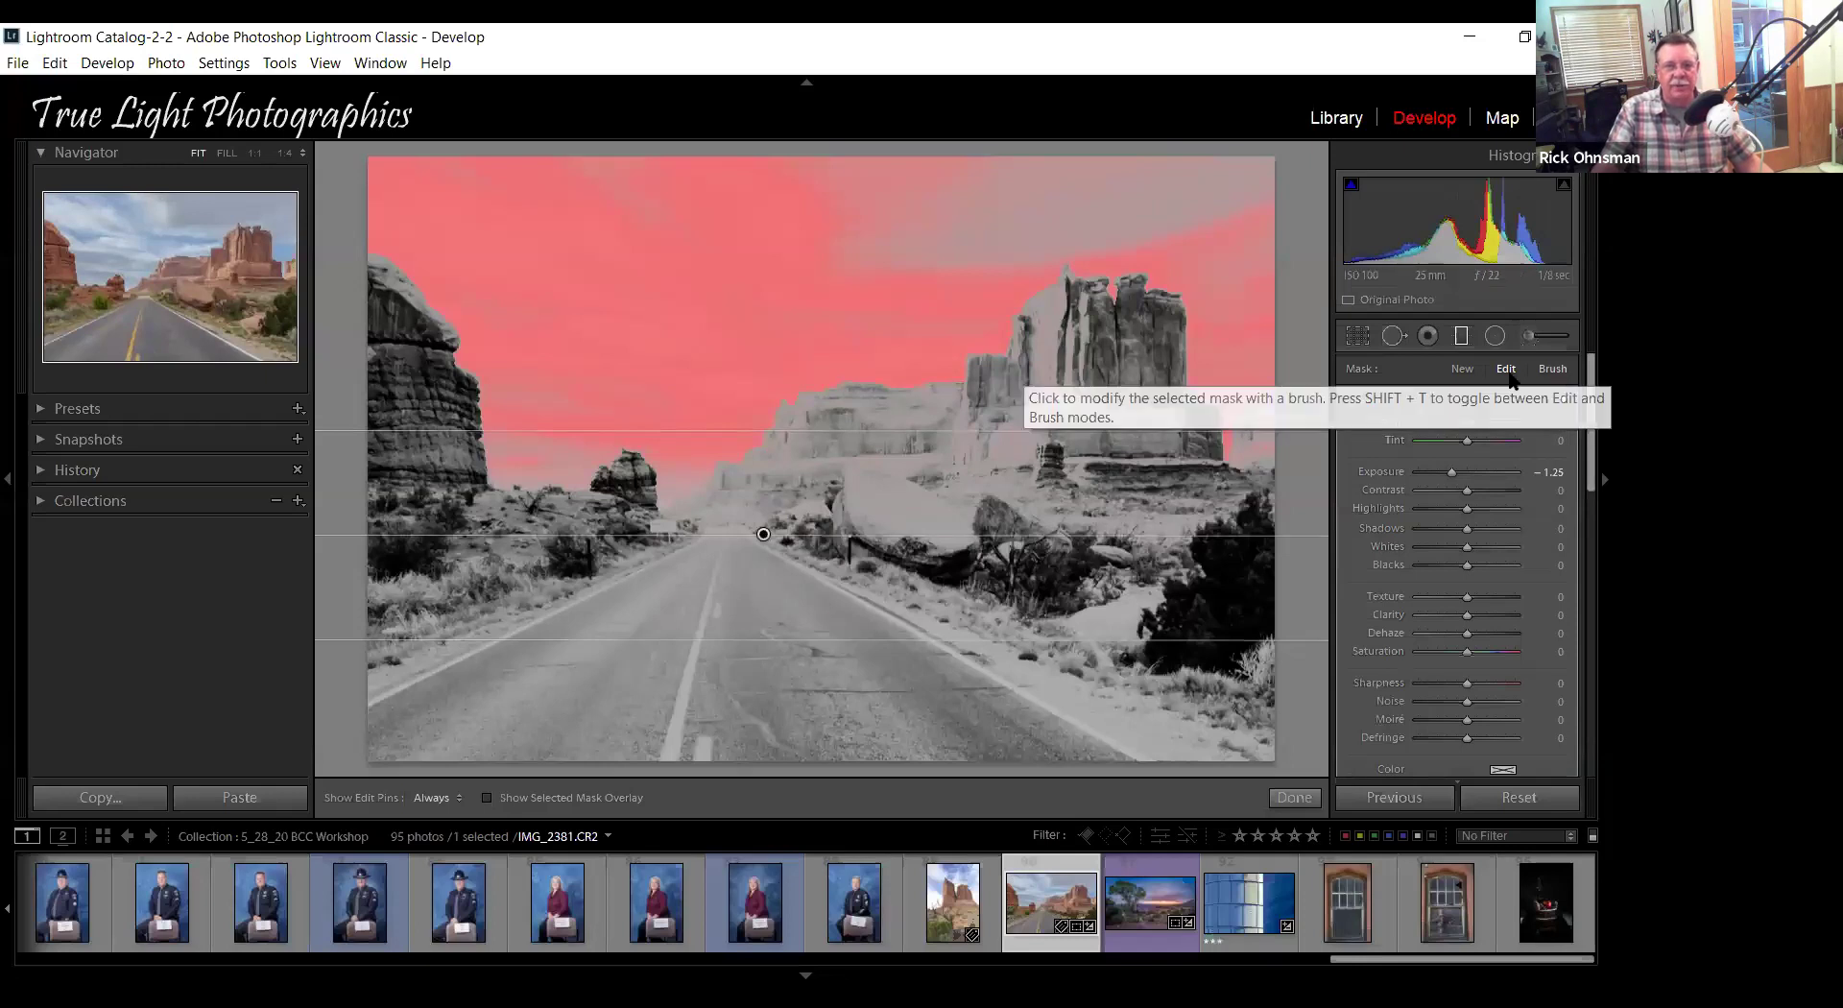
{"action": "left_click", "coordinate": [1554, 369]}
{"action": "left_click_drag", "start_coordinate": [893, 227], "coordinate": [945, 196]}
{"action": "key", "text": "h"}
{"action": "key", "text": "h"}
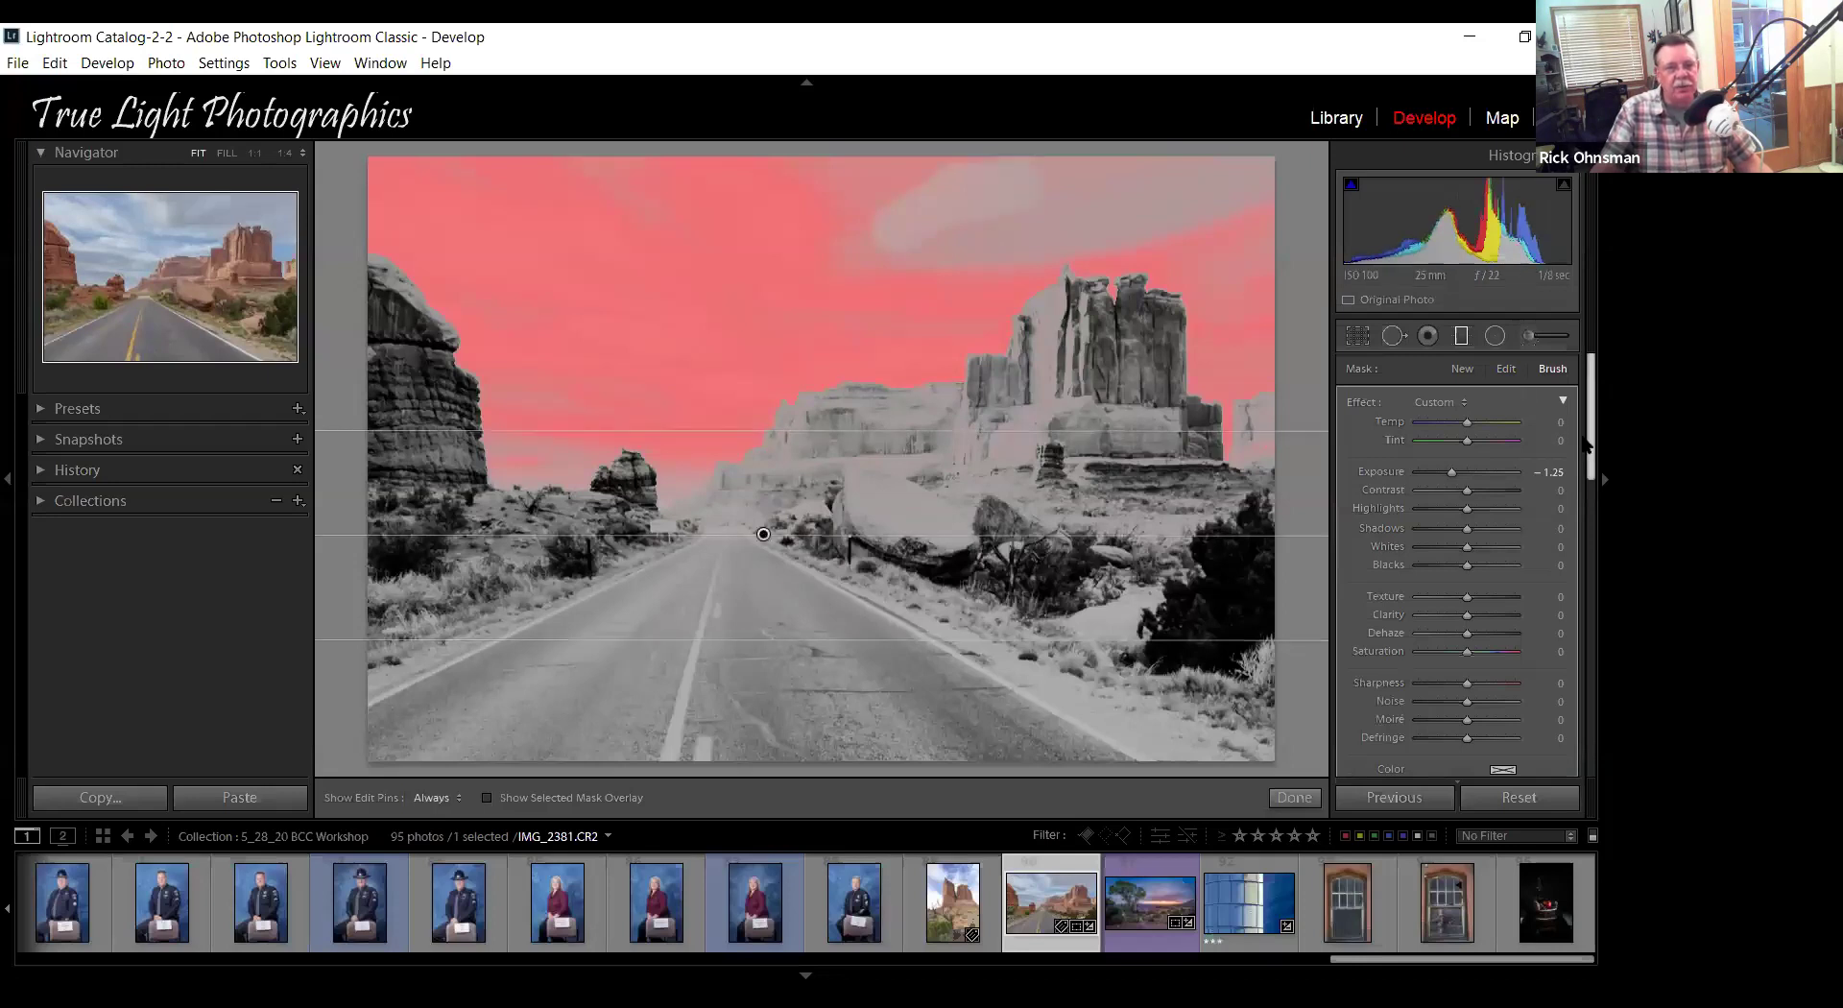
Erase part of the mask over the cloud with the mask brush and paint it back with brush A.
{"action": "scroll", "coordinate": [1585, 433], "scroll_direction": "down", "scroll_amount": 1}
{"action": "scroll", "coordinate": [1585, 434], "scroll_direction": "up", "scroll_amount": 2}
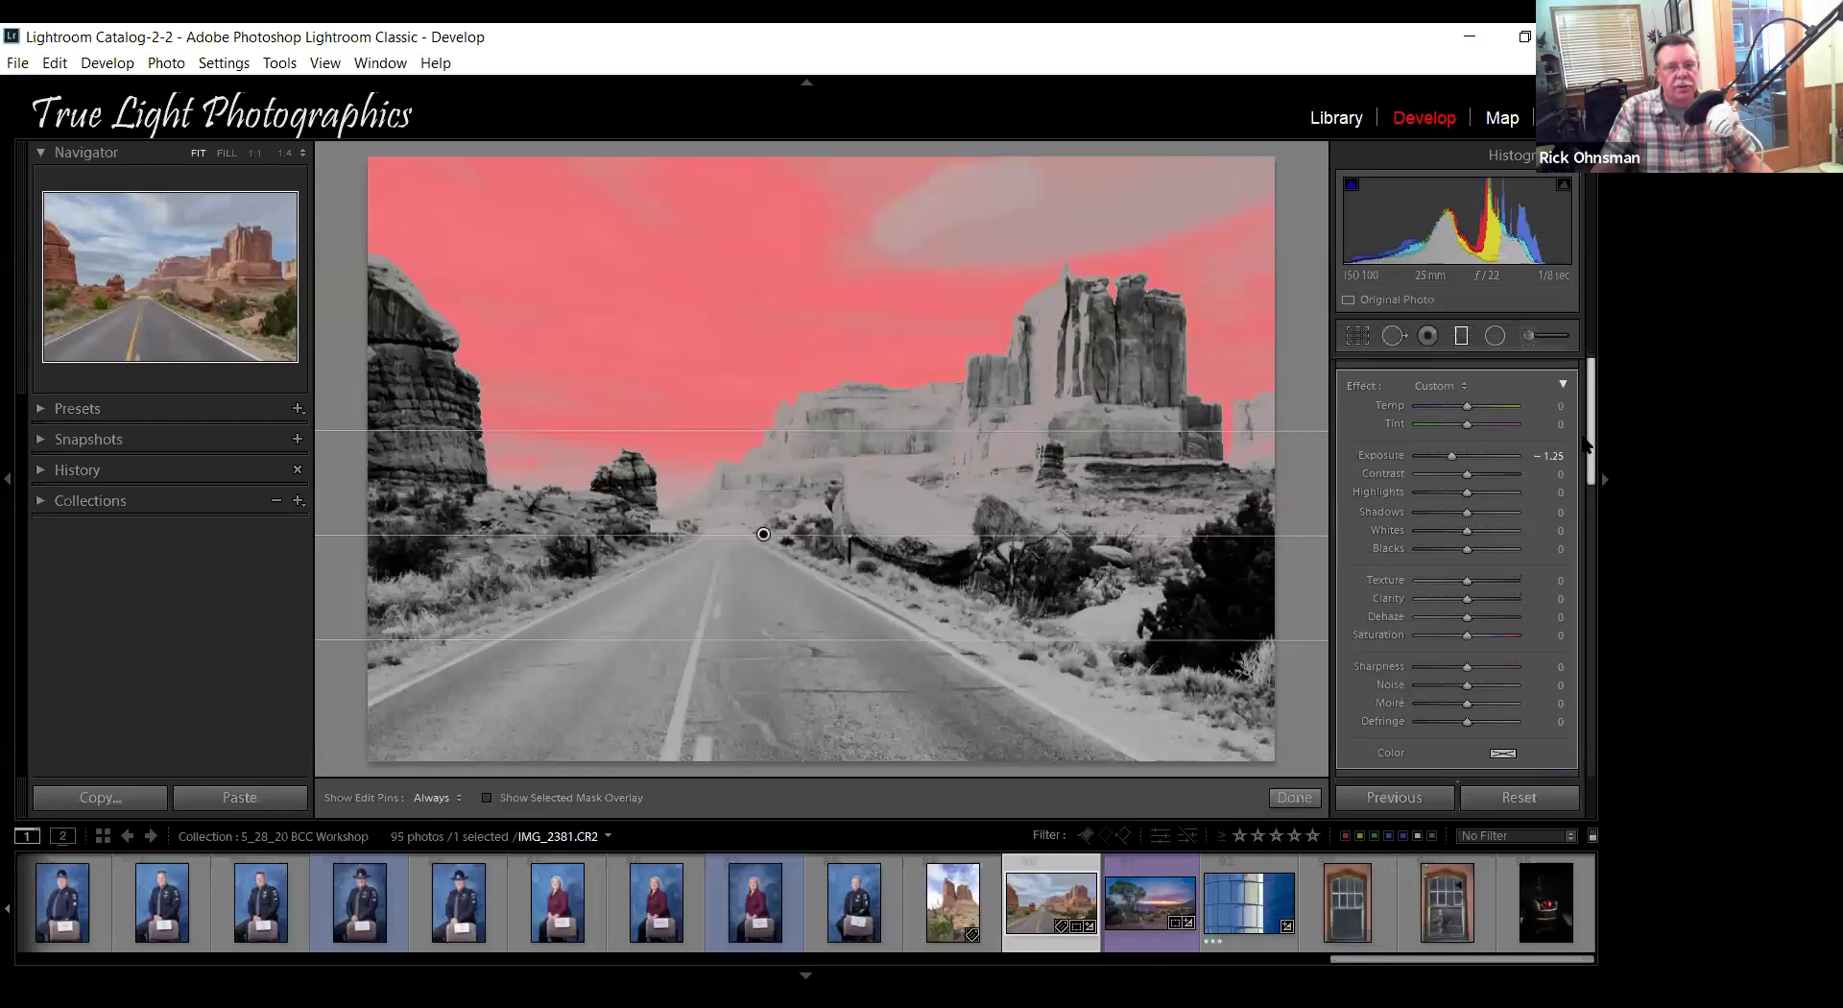
{"action": "scroll", "coordinate": [1585, 477], "scroll_direction": "down", "scroll_amount": 3}
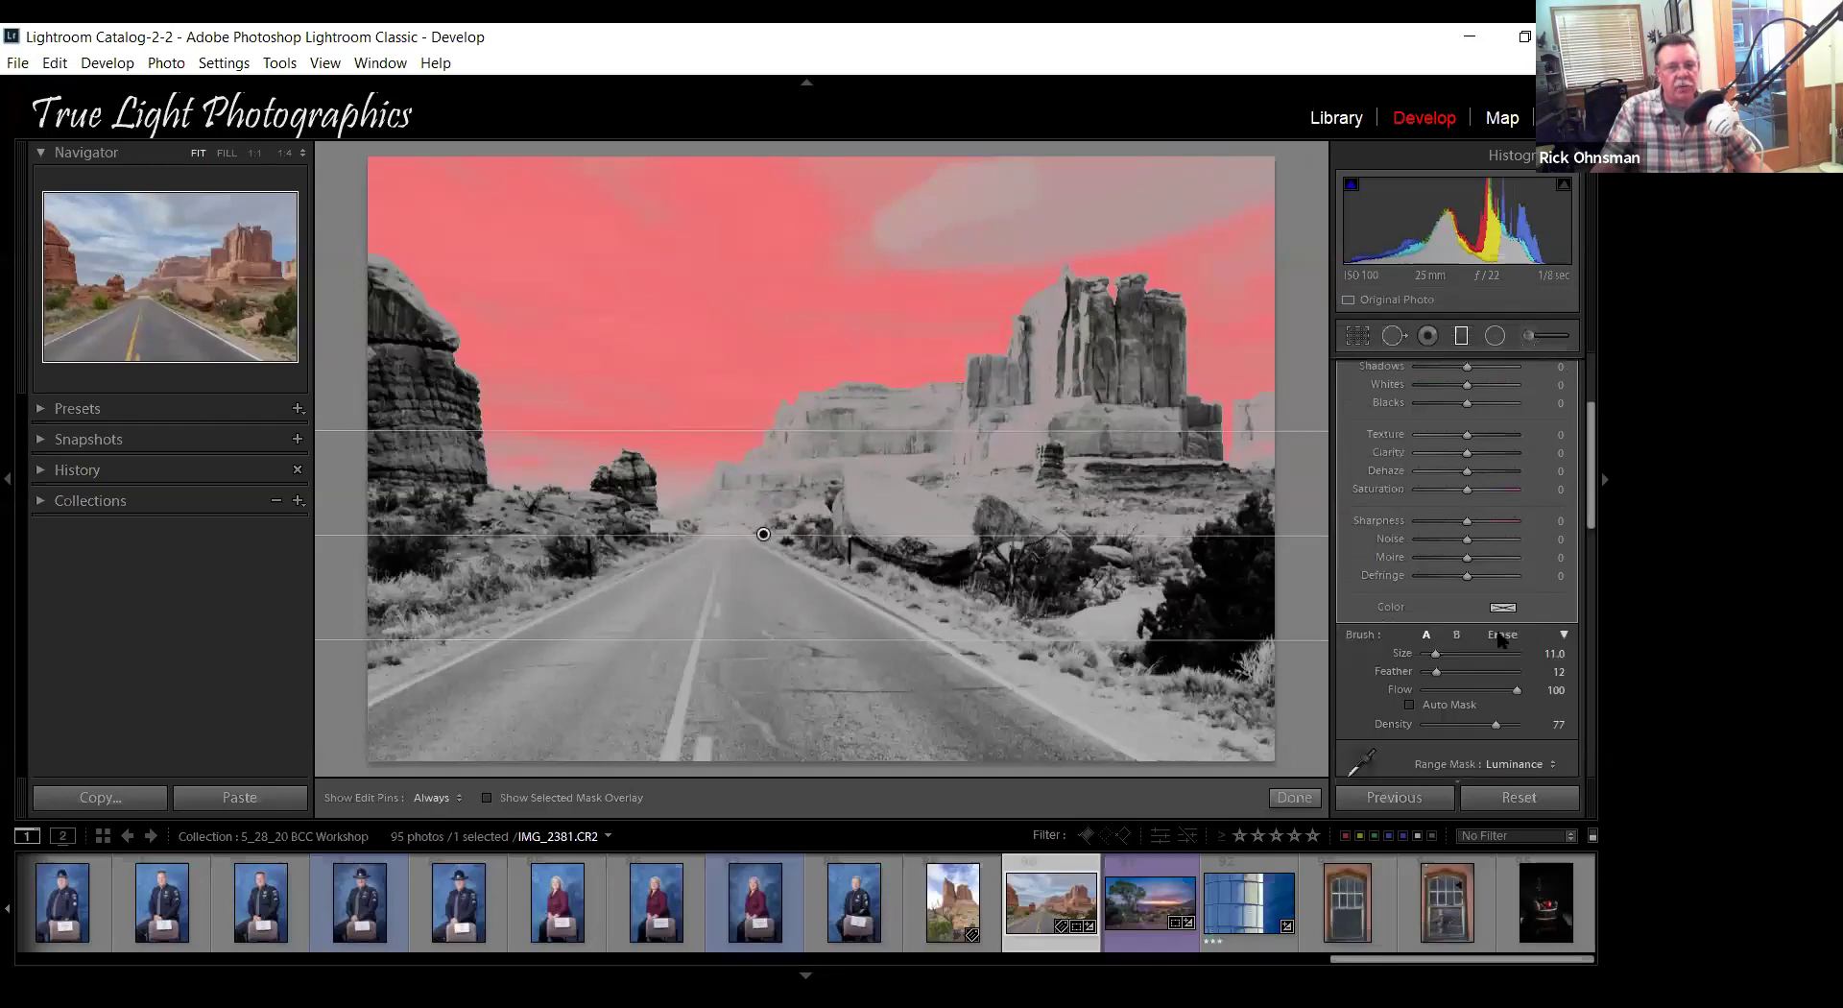
{"action": "left_click", "coordinate": [1503, 640]}
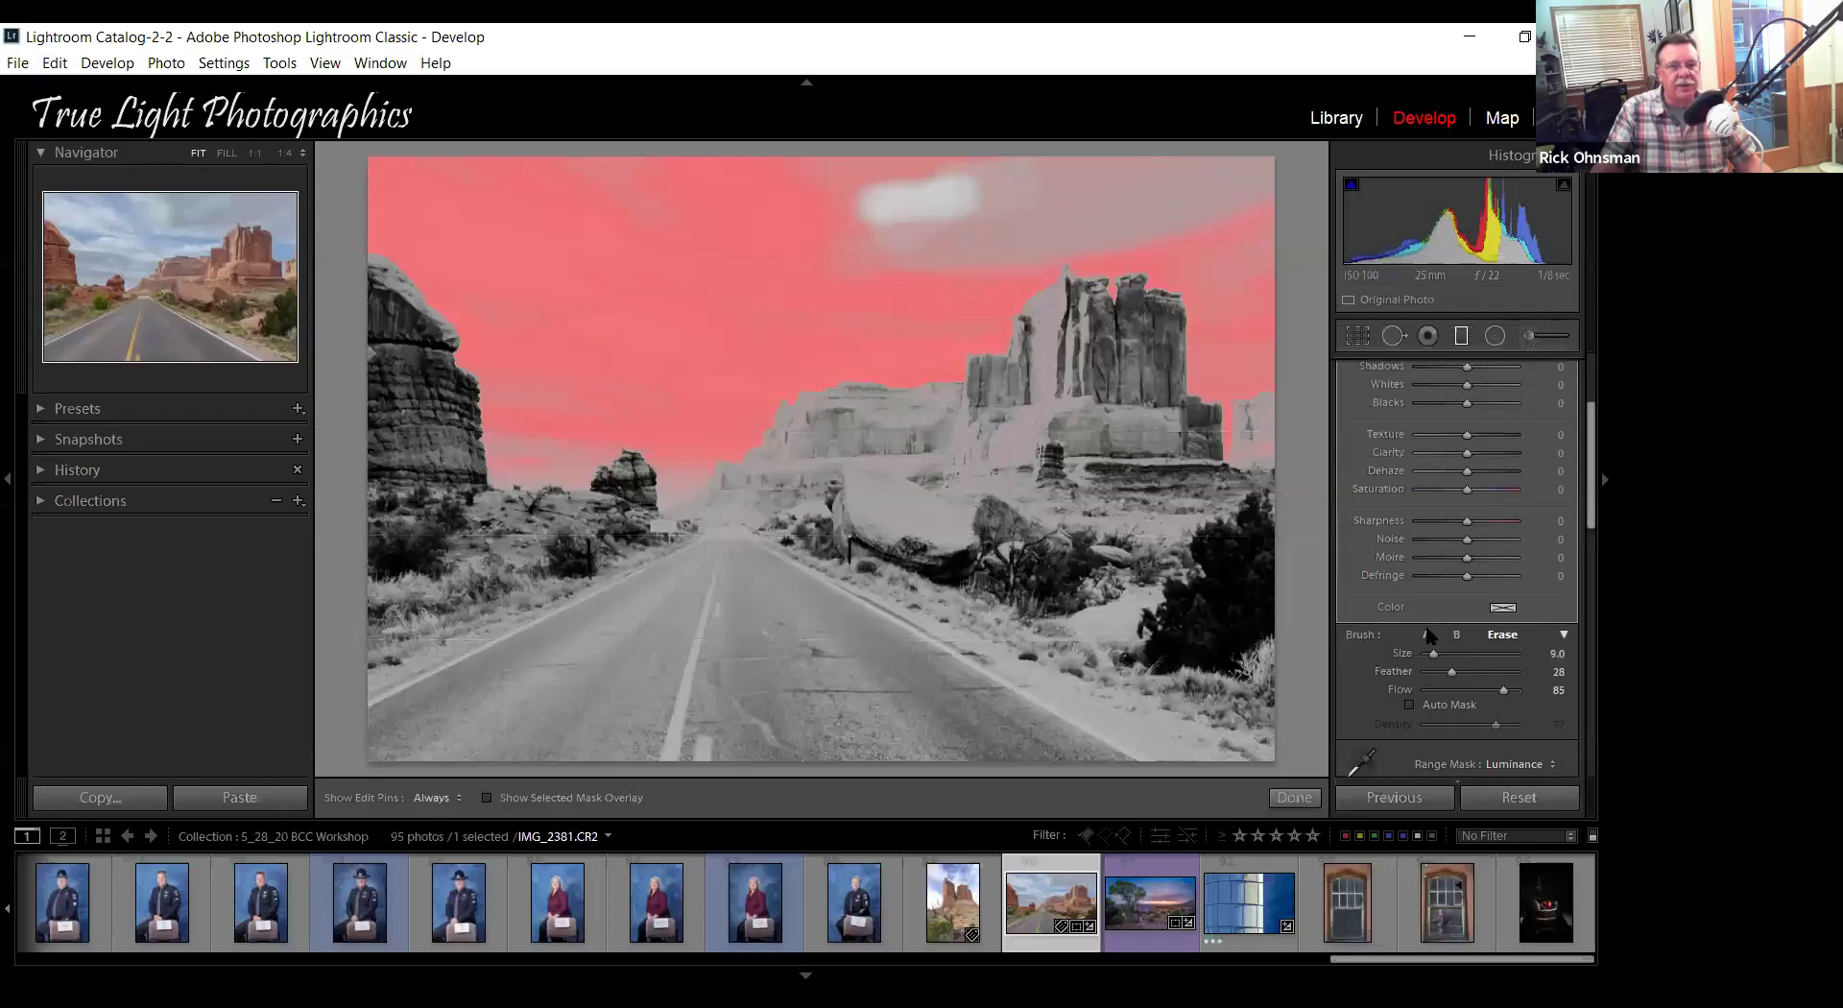
{"action": "key", "text": "h"}
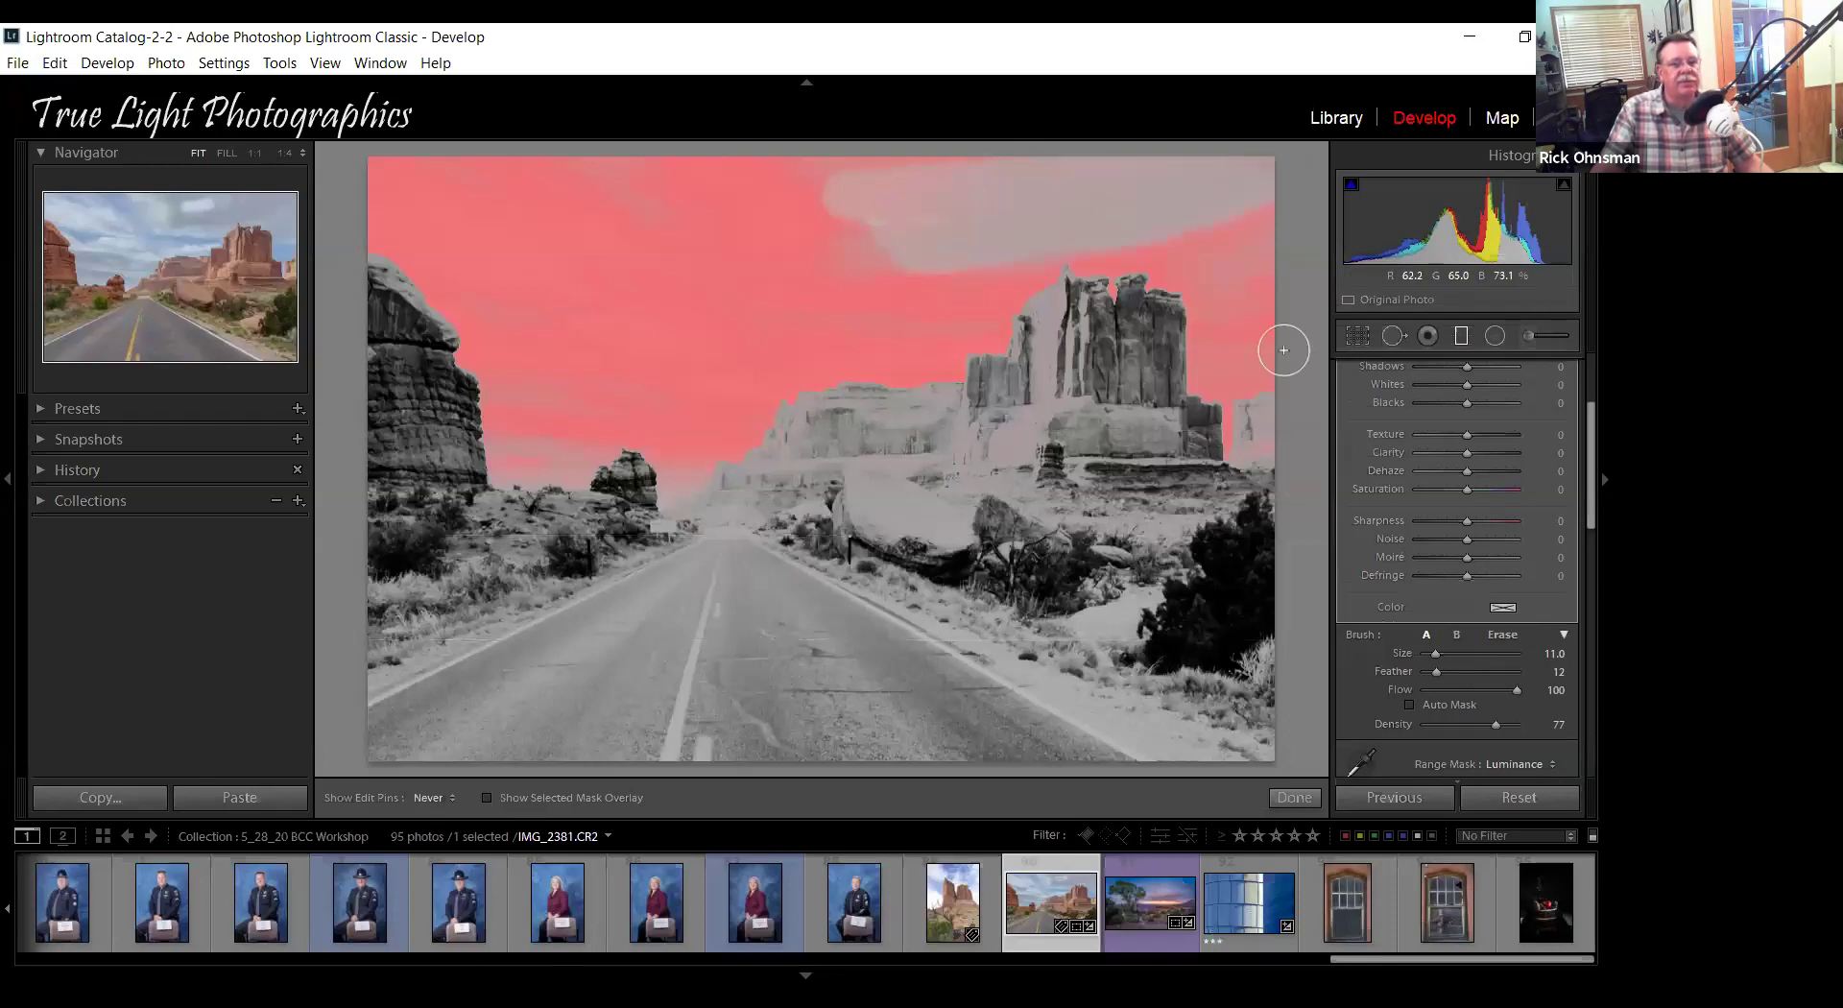
{"action": "key", "text": "h"}
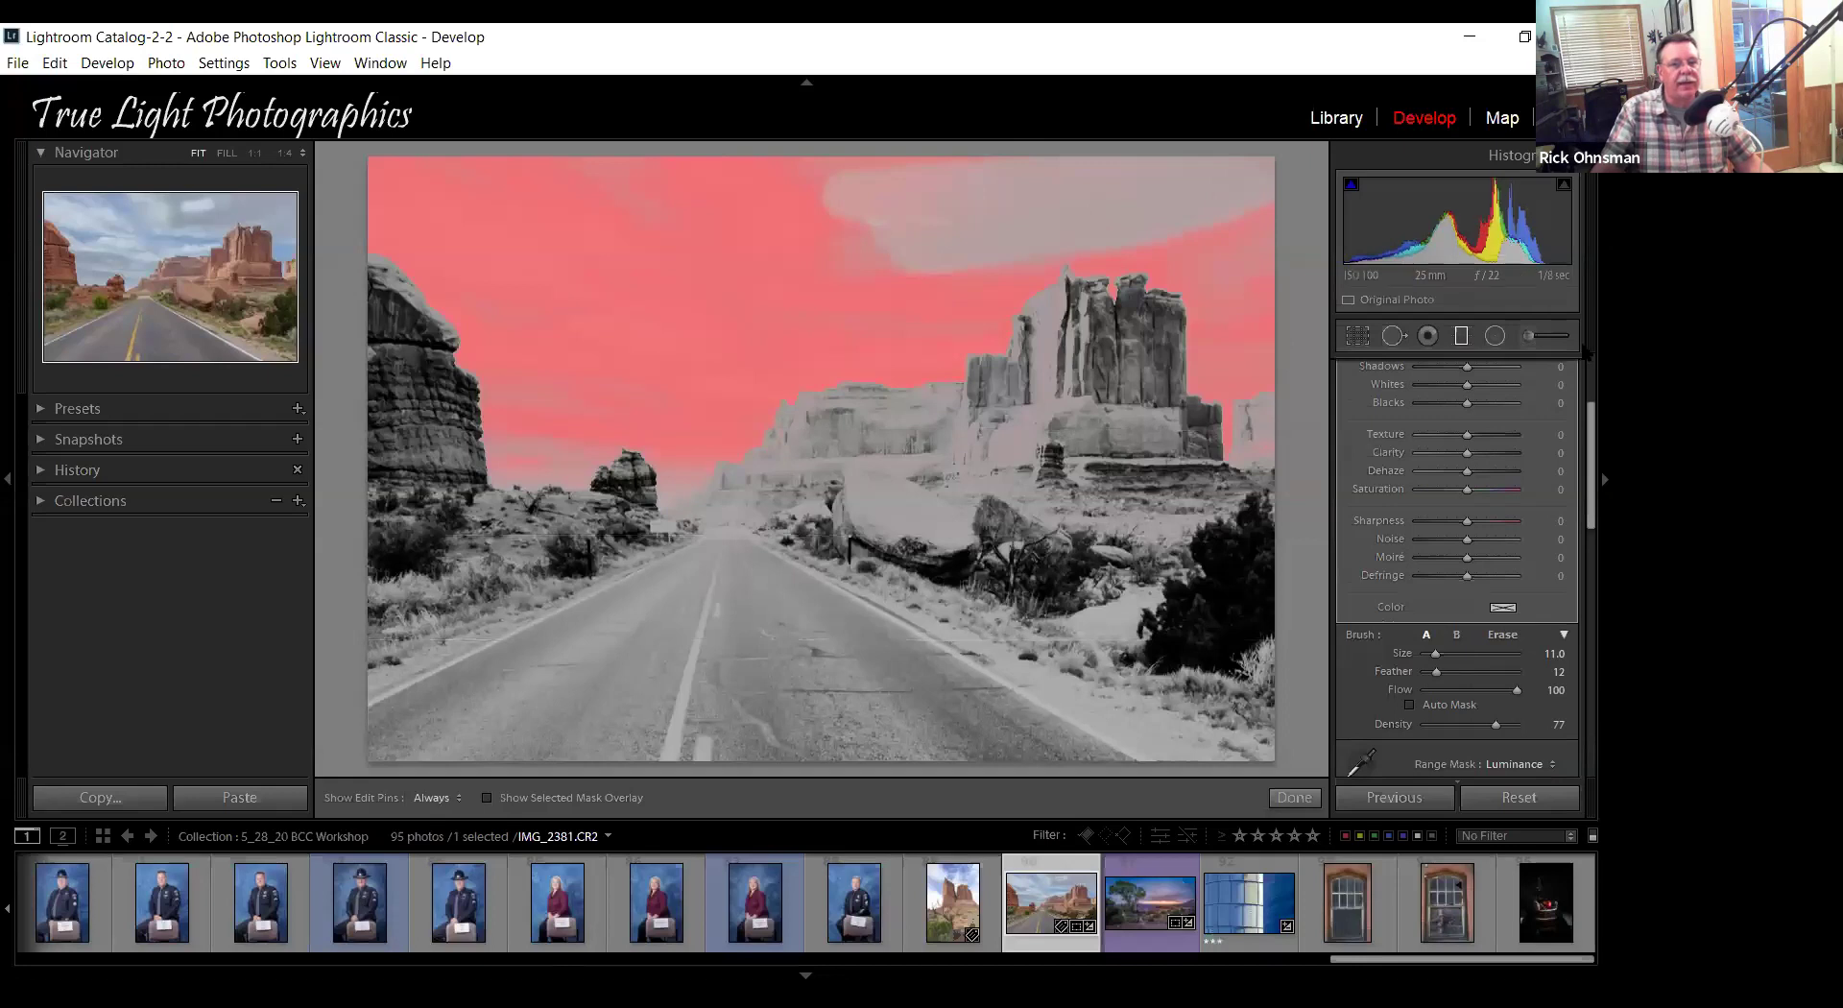
{"action": "scroll", "coordinate": [1585, 353], "scroll_direction": "up", "scroll_amount": 3}
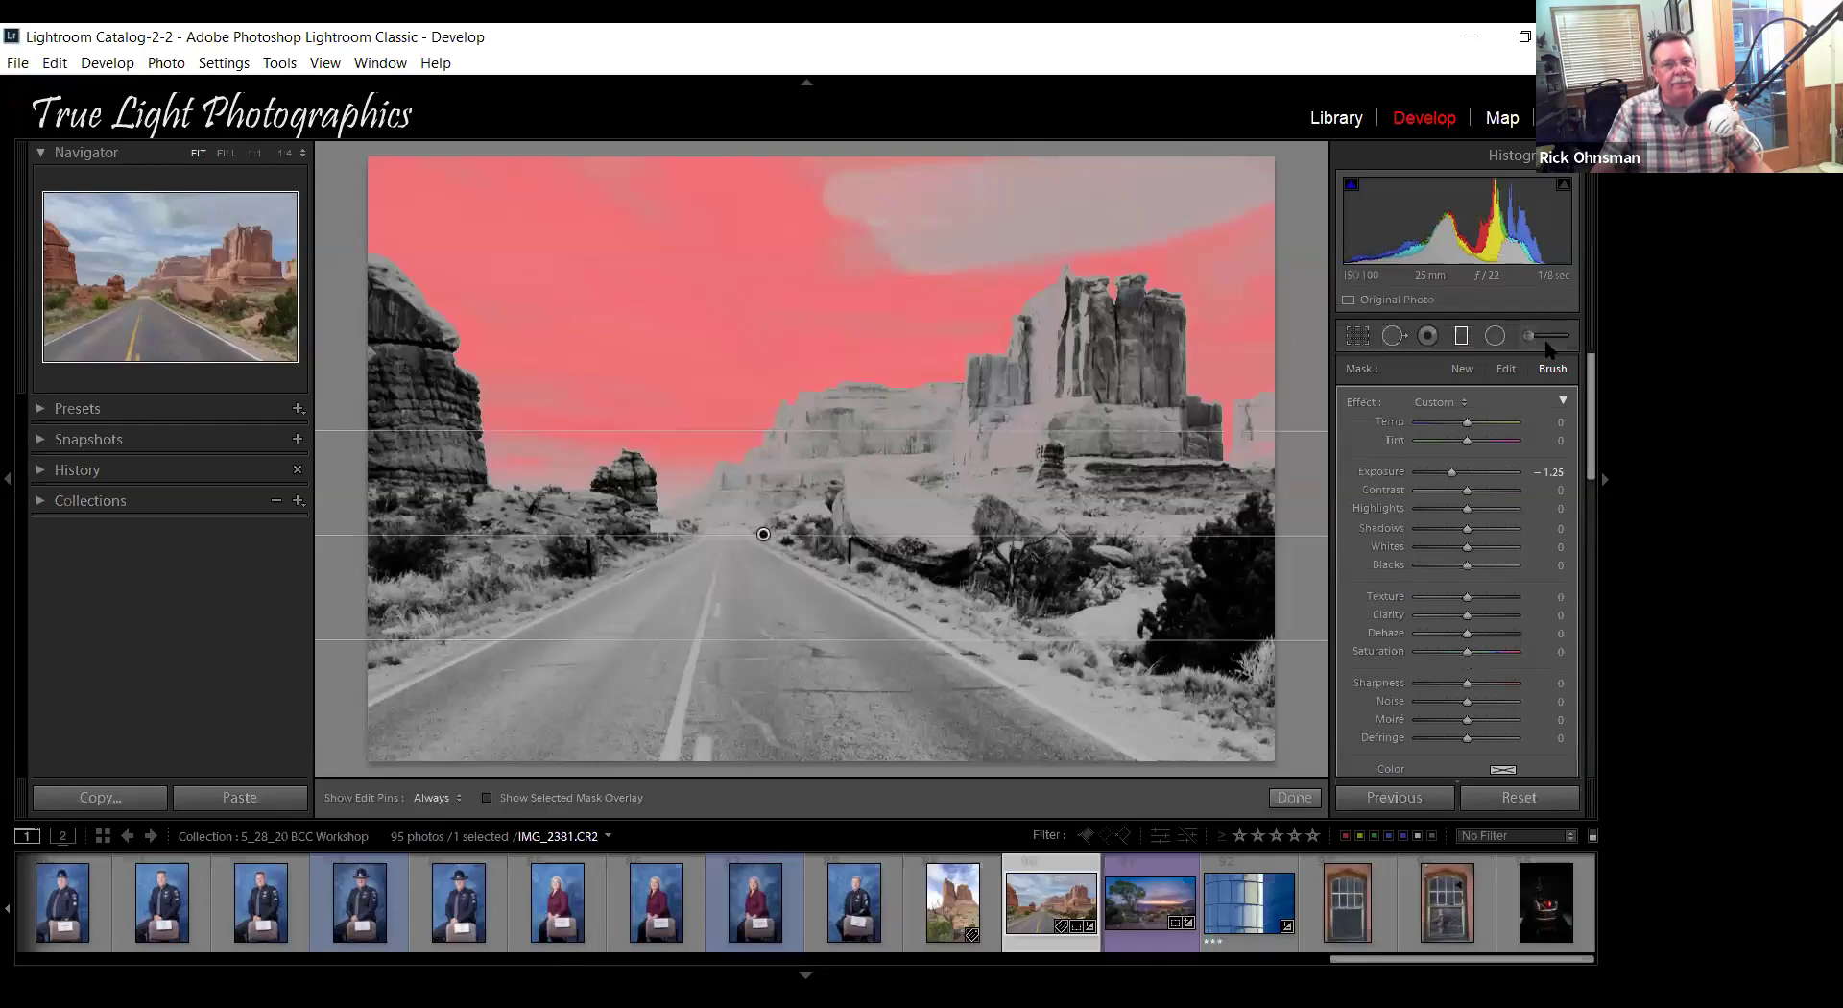
{"action": "left_click", "coordinate": [950, 238]}
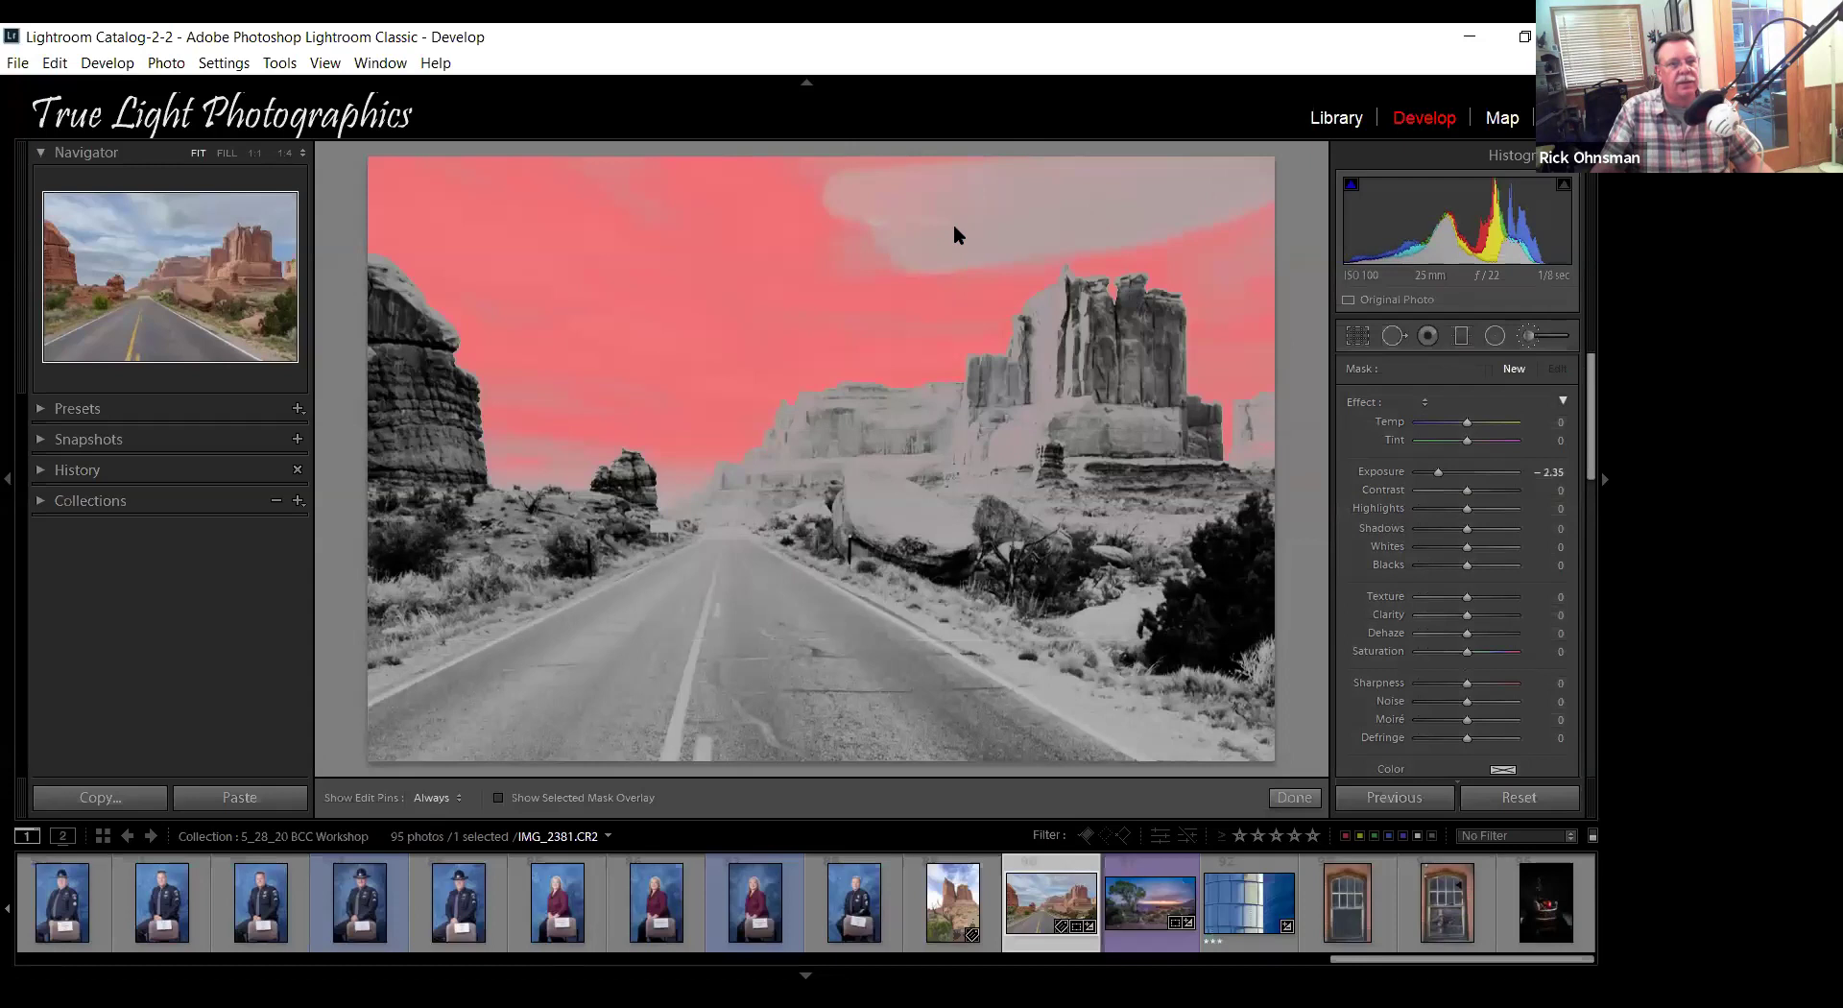
{"action": "key", "text": "k"}
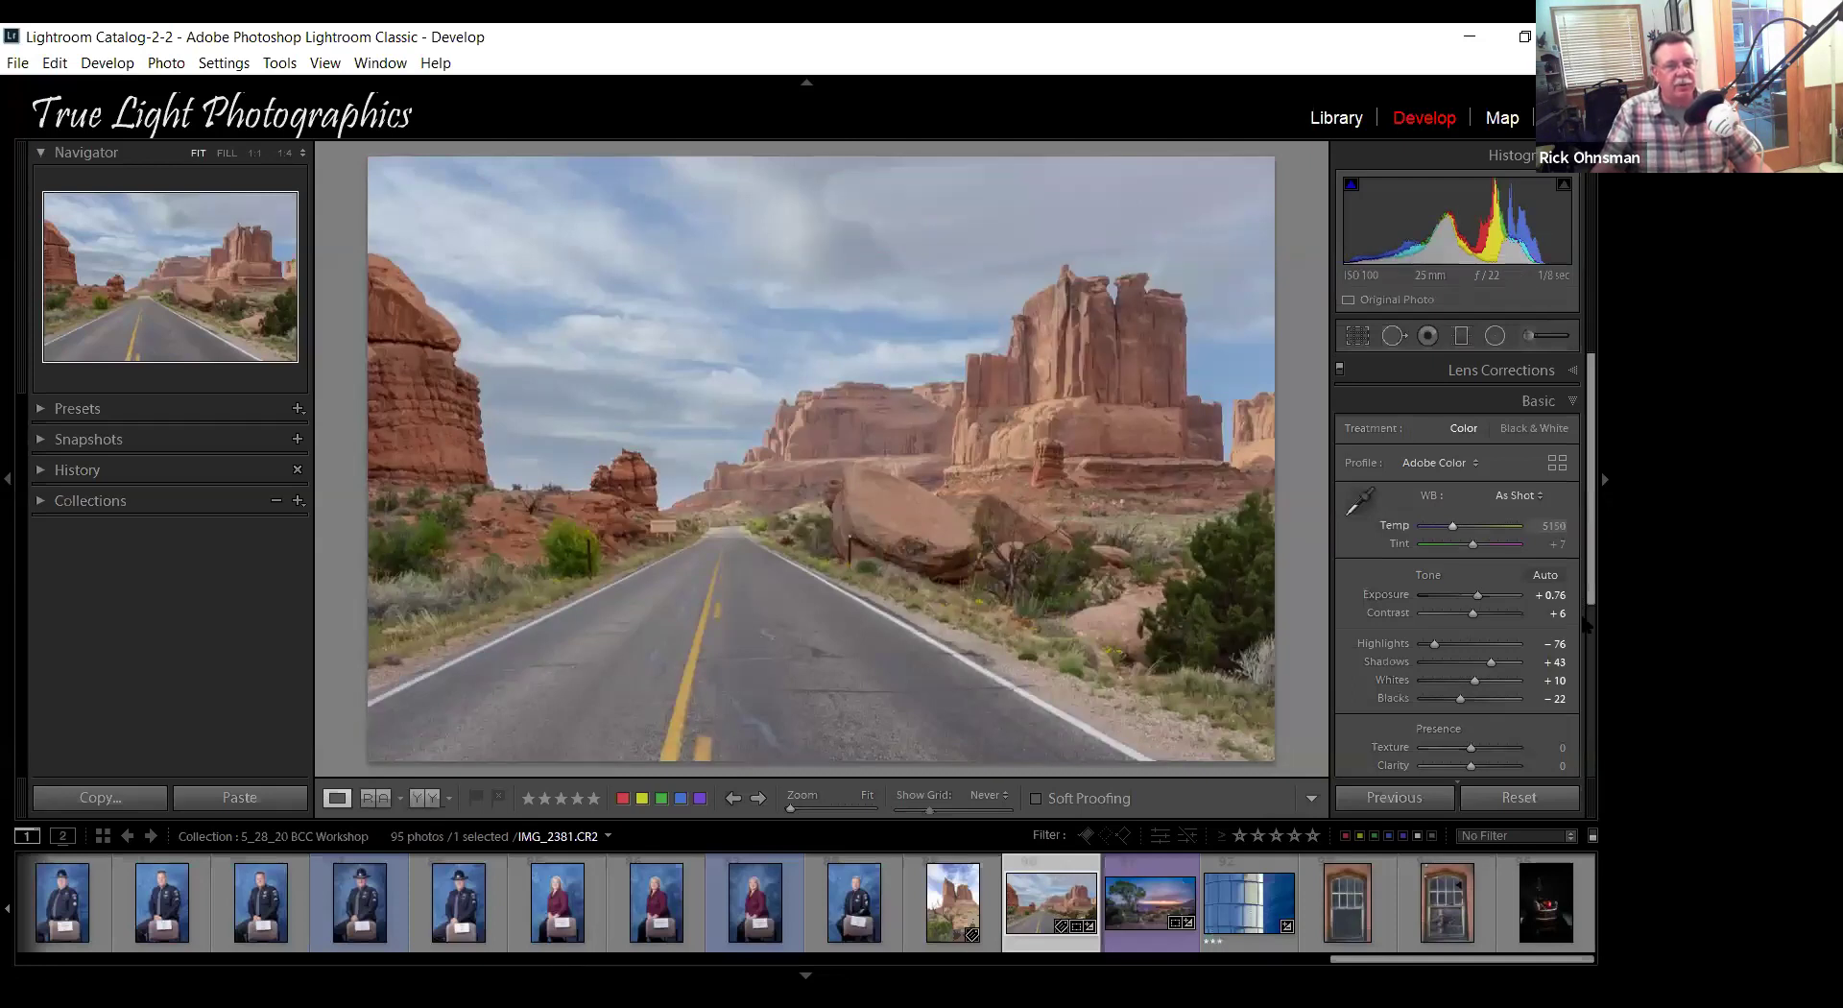
Revert the photo to the "Update Exposure Adjustment" history state just before the luminance range mask was added.
{"action": "scroll", "coordinate": [1584, 639], "scroll_direction": "down", "scroll_amount": 5}
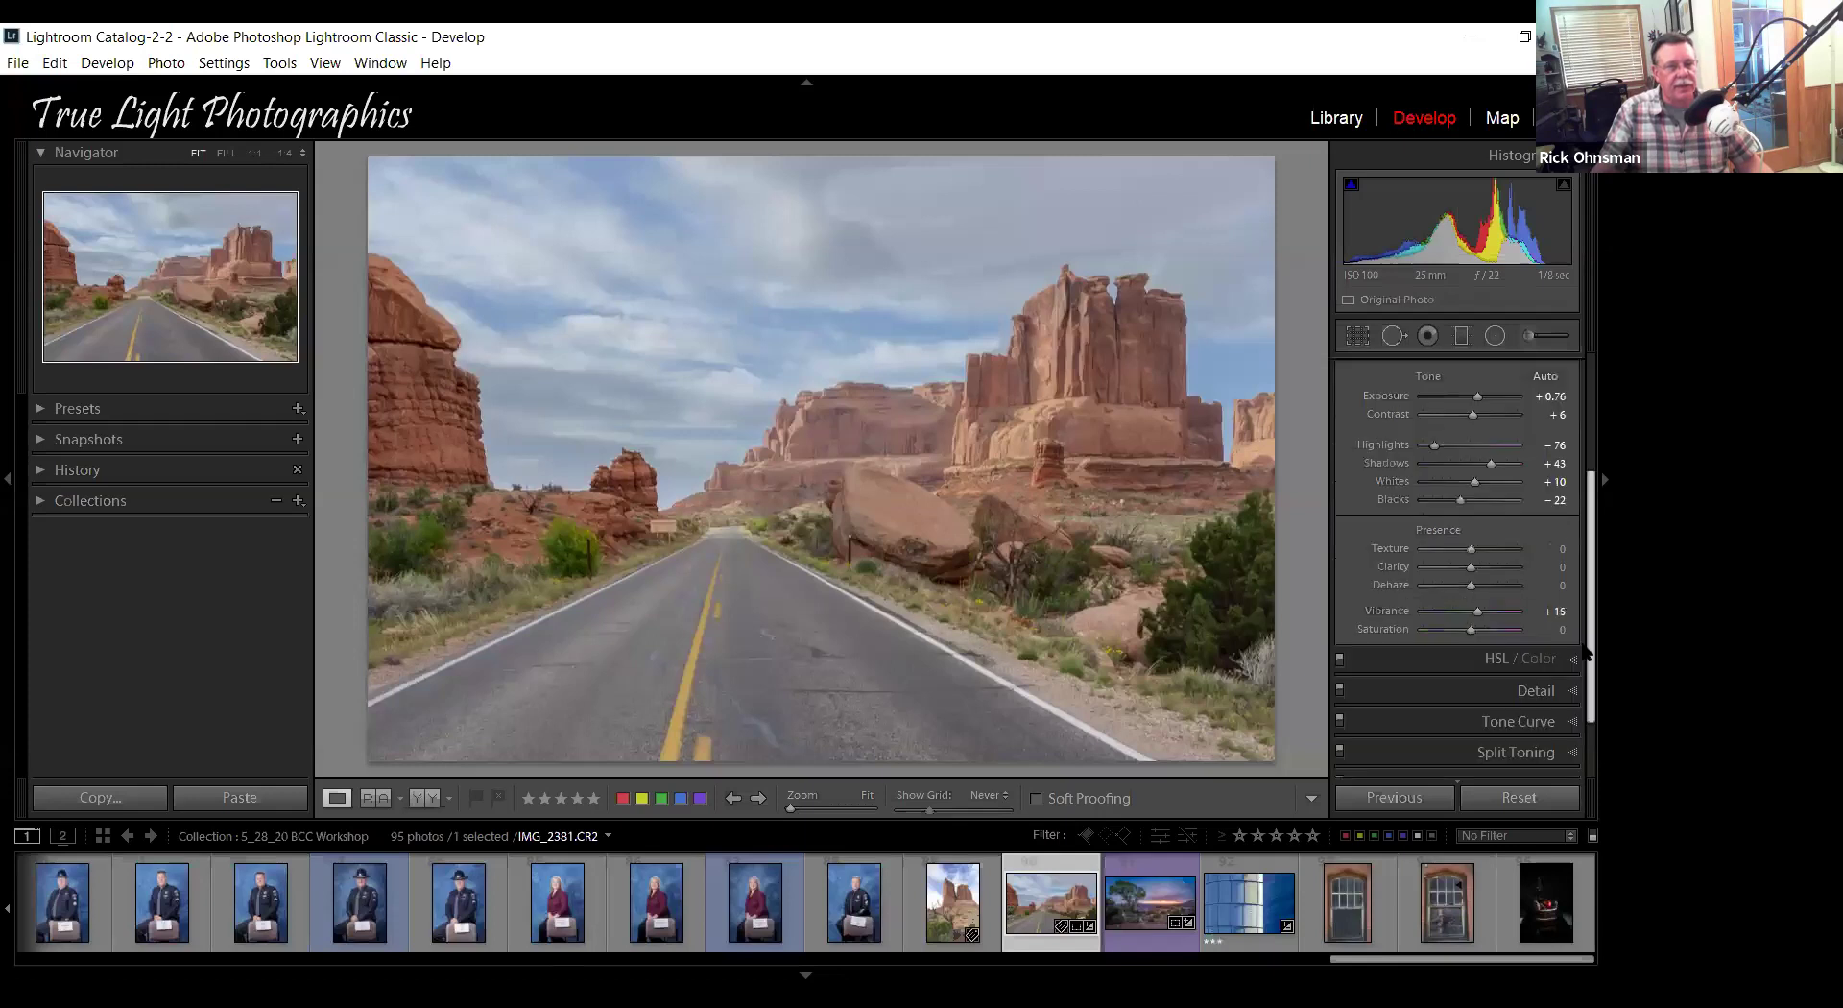
{"action": "scroll", "coordinate": [1587, 664], "scroll_direction": "down", "scroll_amount": 1}
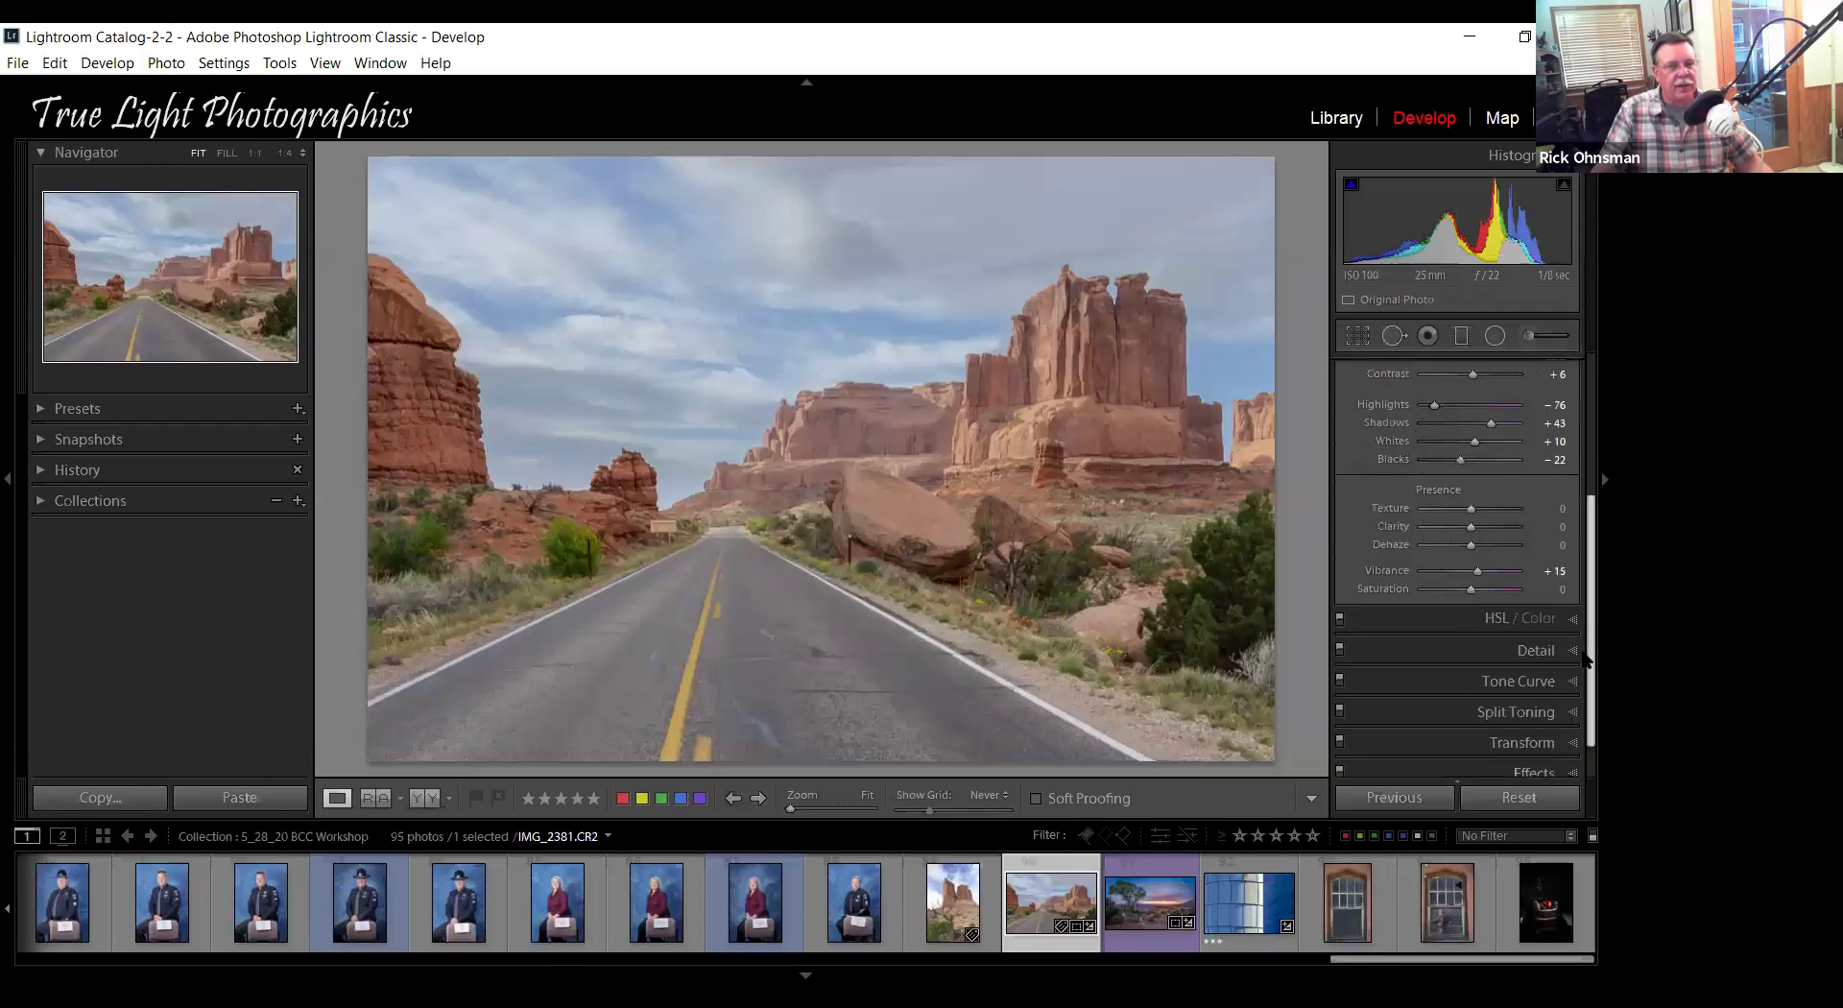
{"action": "scroll", "coordinate": [1587, 505], "scroll_direction": "up", "scroll_amount": 5}
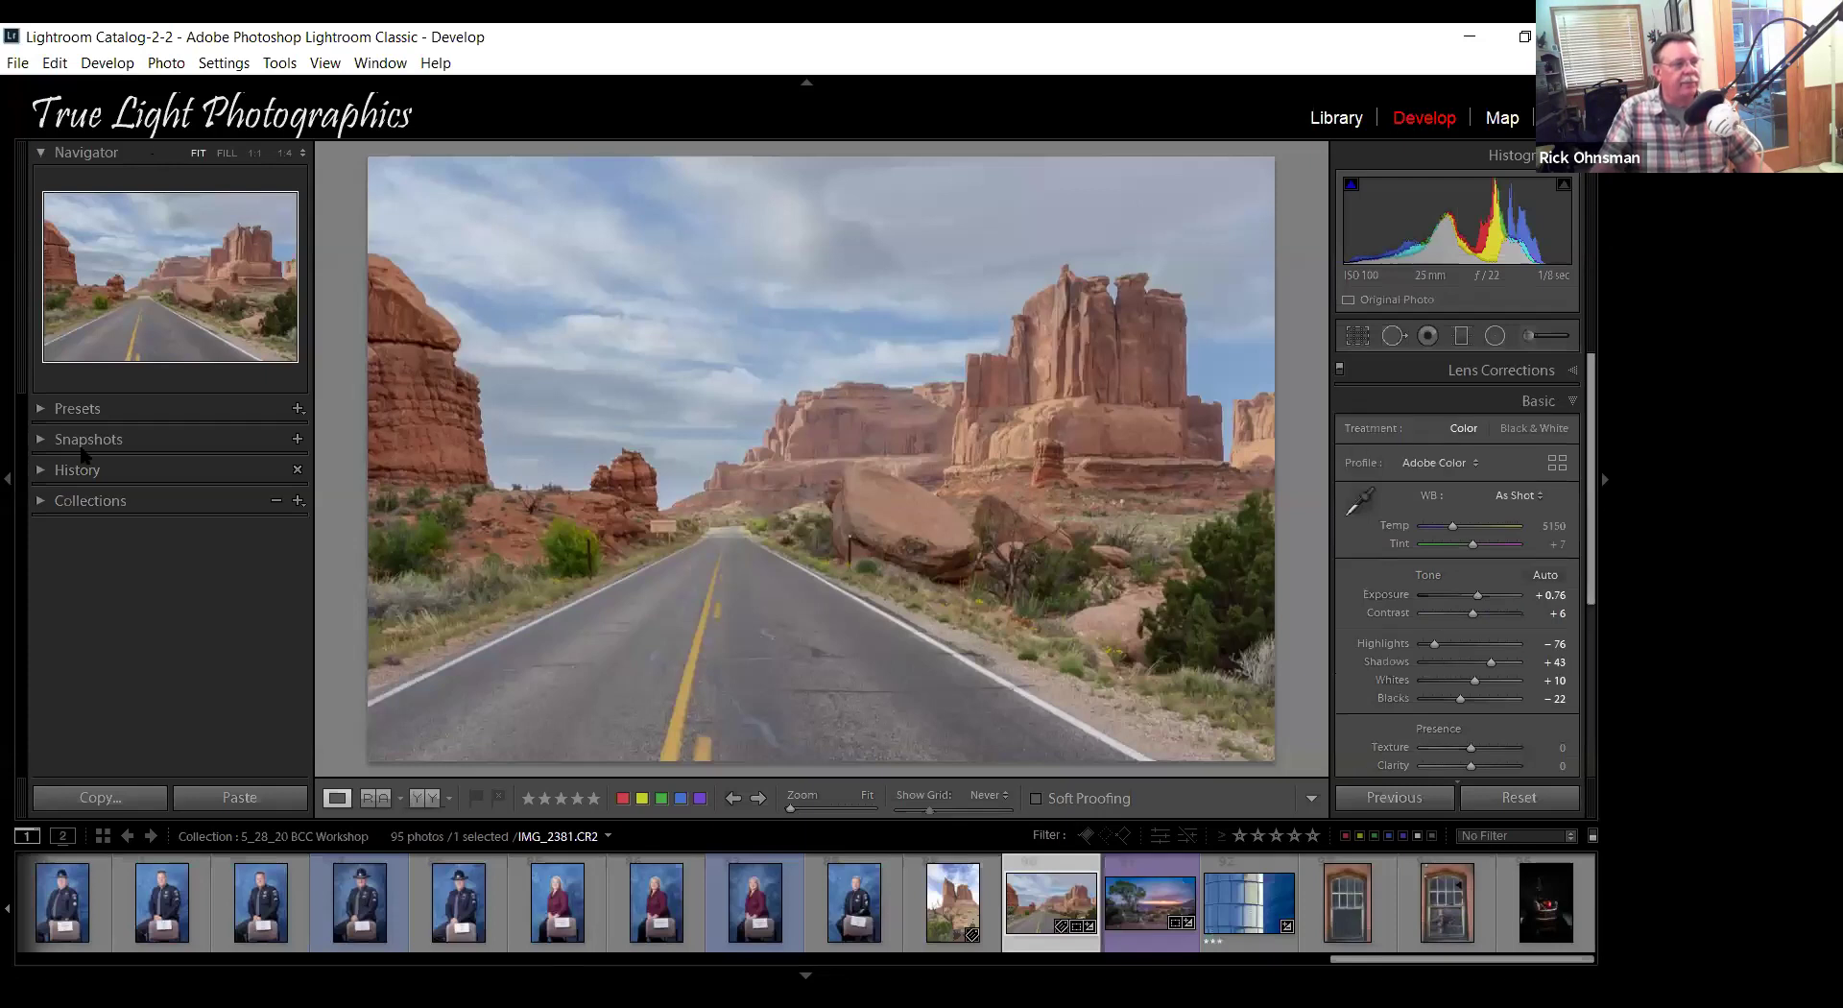
{"action": "left_click", "coordinate": [42, 469]}
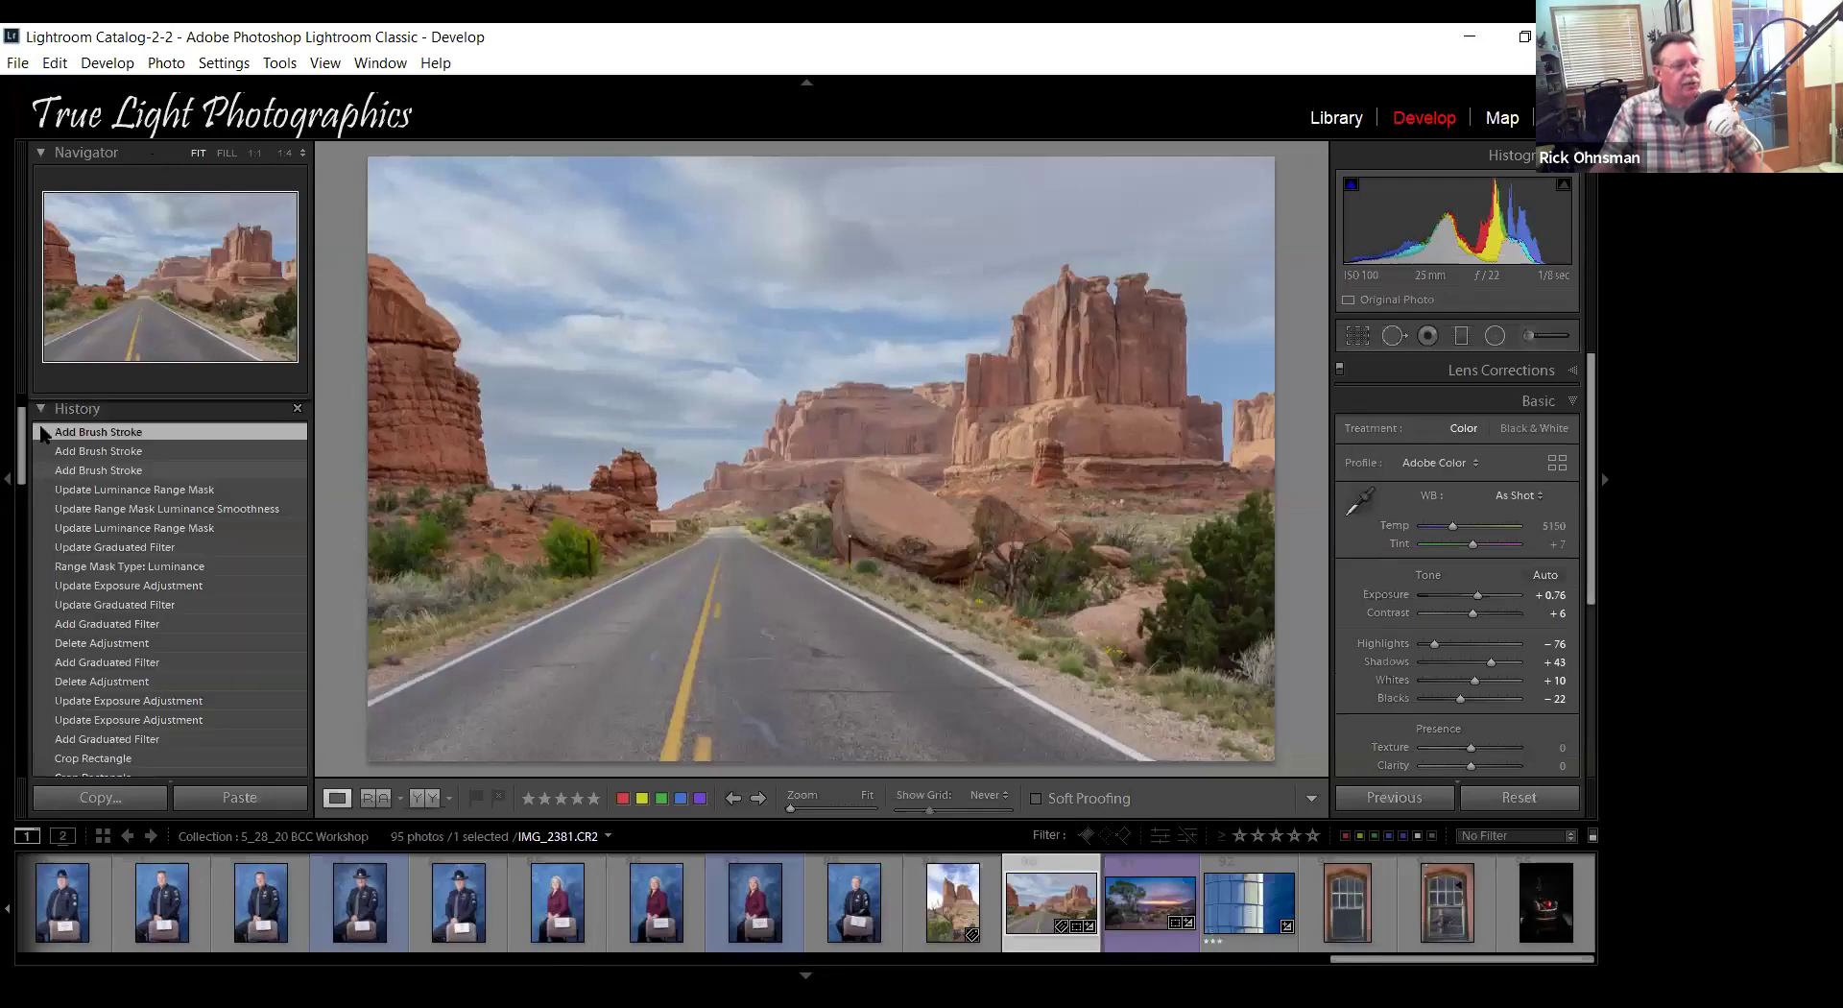
{"action": "left_click", "coordinate": [96, 587]}
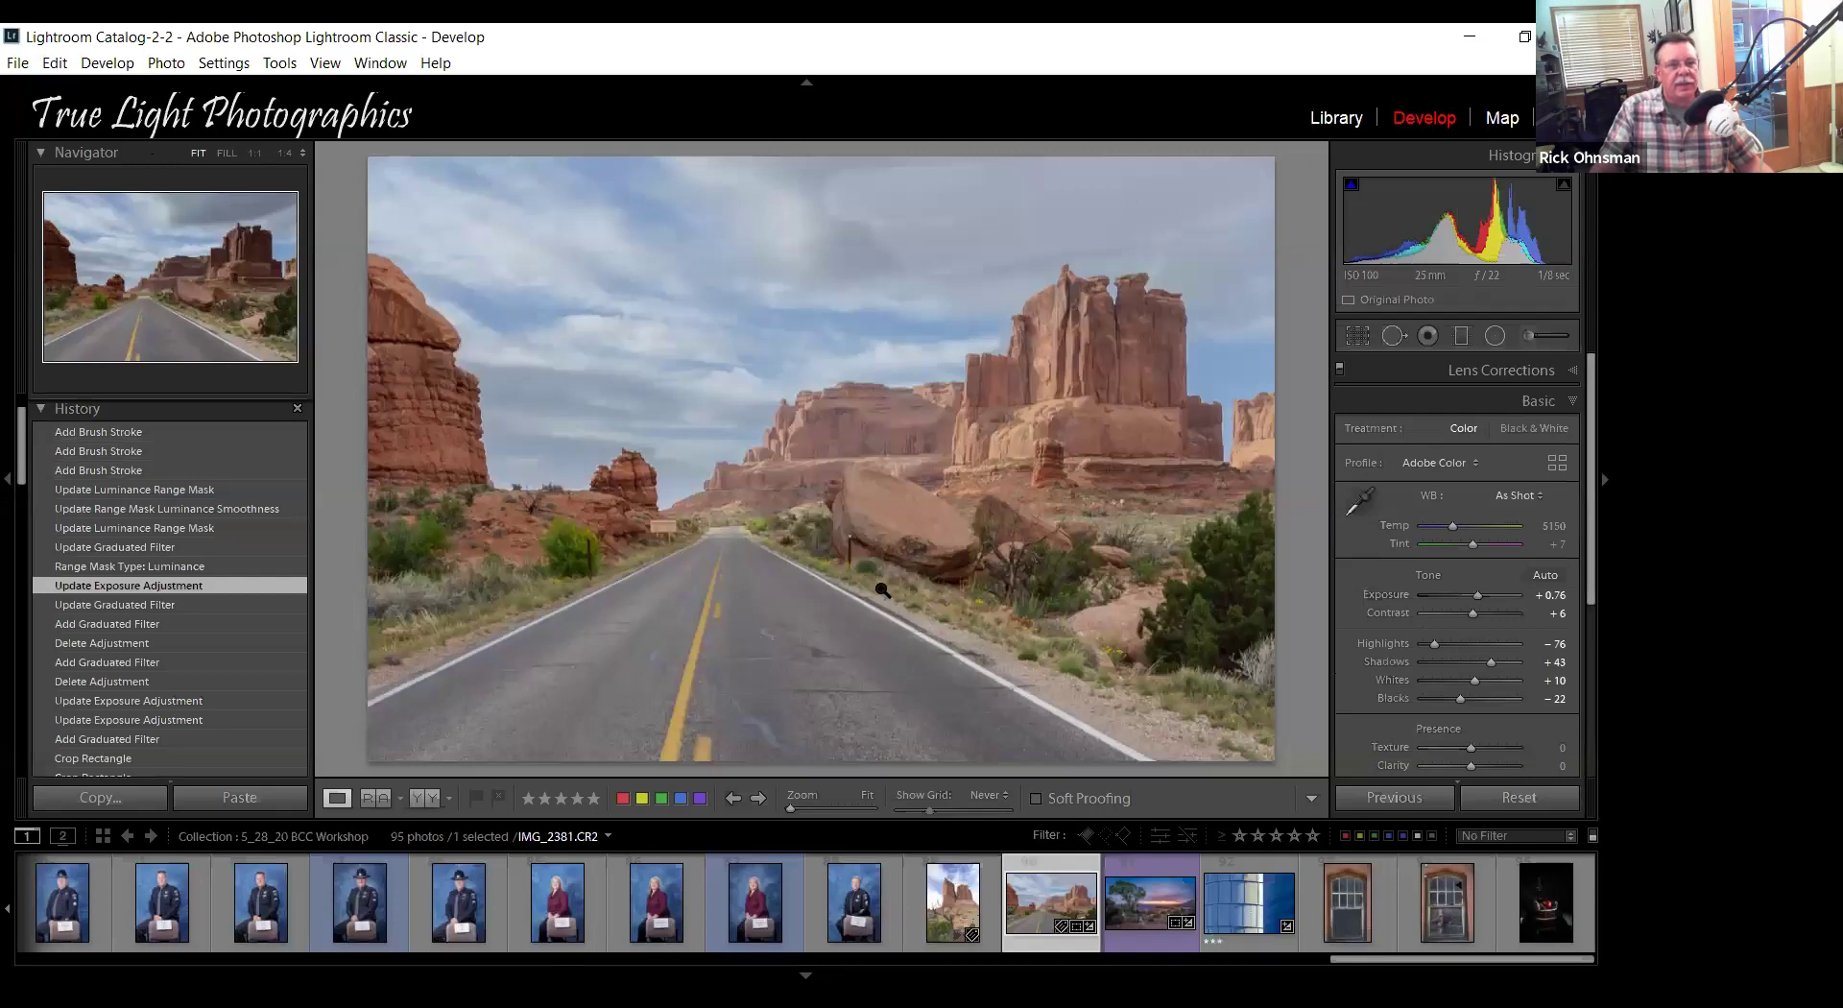
Select the existing graduated filter near the horizon and set its exposure to −1.18.
{"action": "left_click", "coordinate": [1461, 335]}
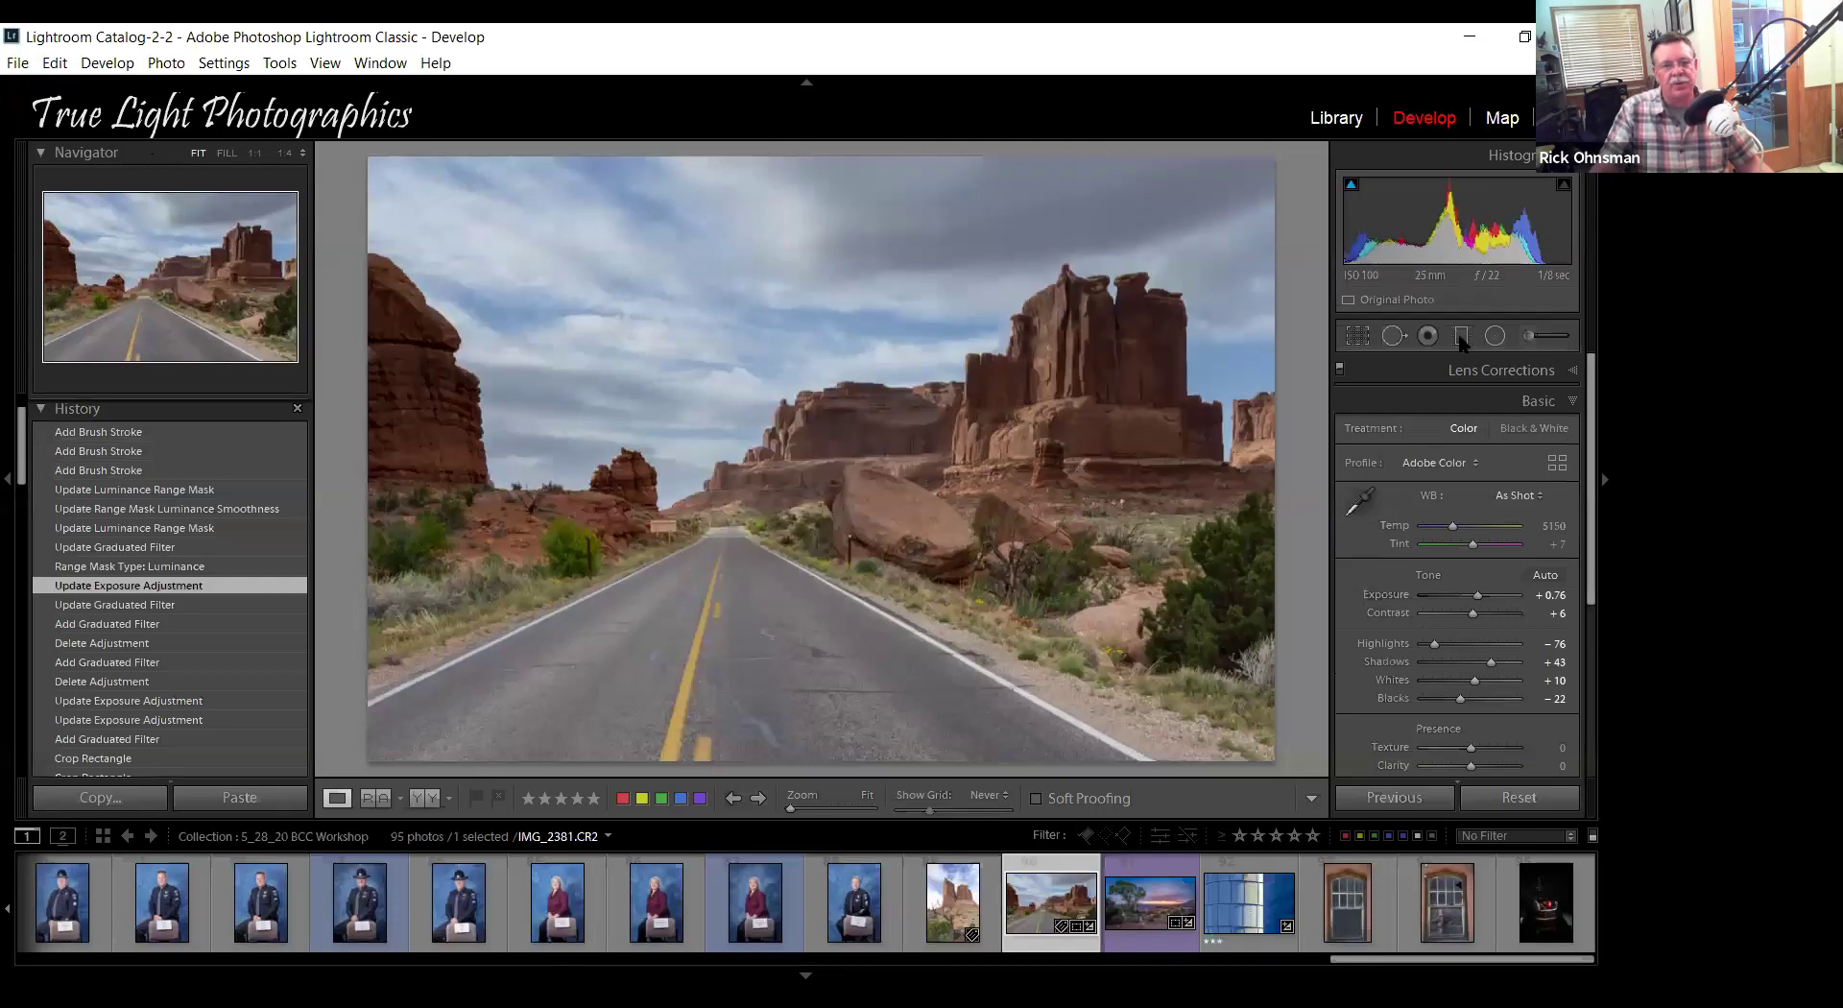
{"action": "left_click", "coordinate": [763, 502]}
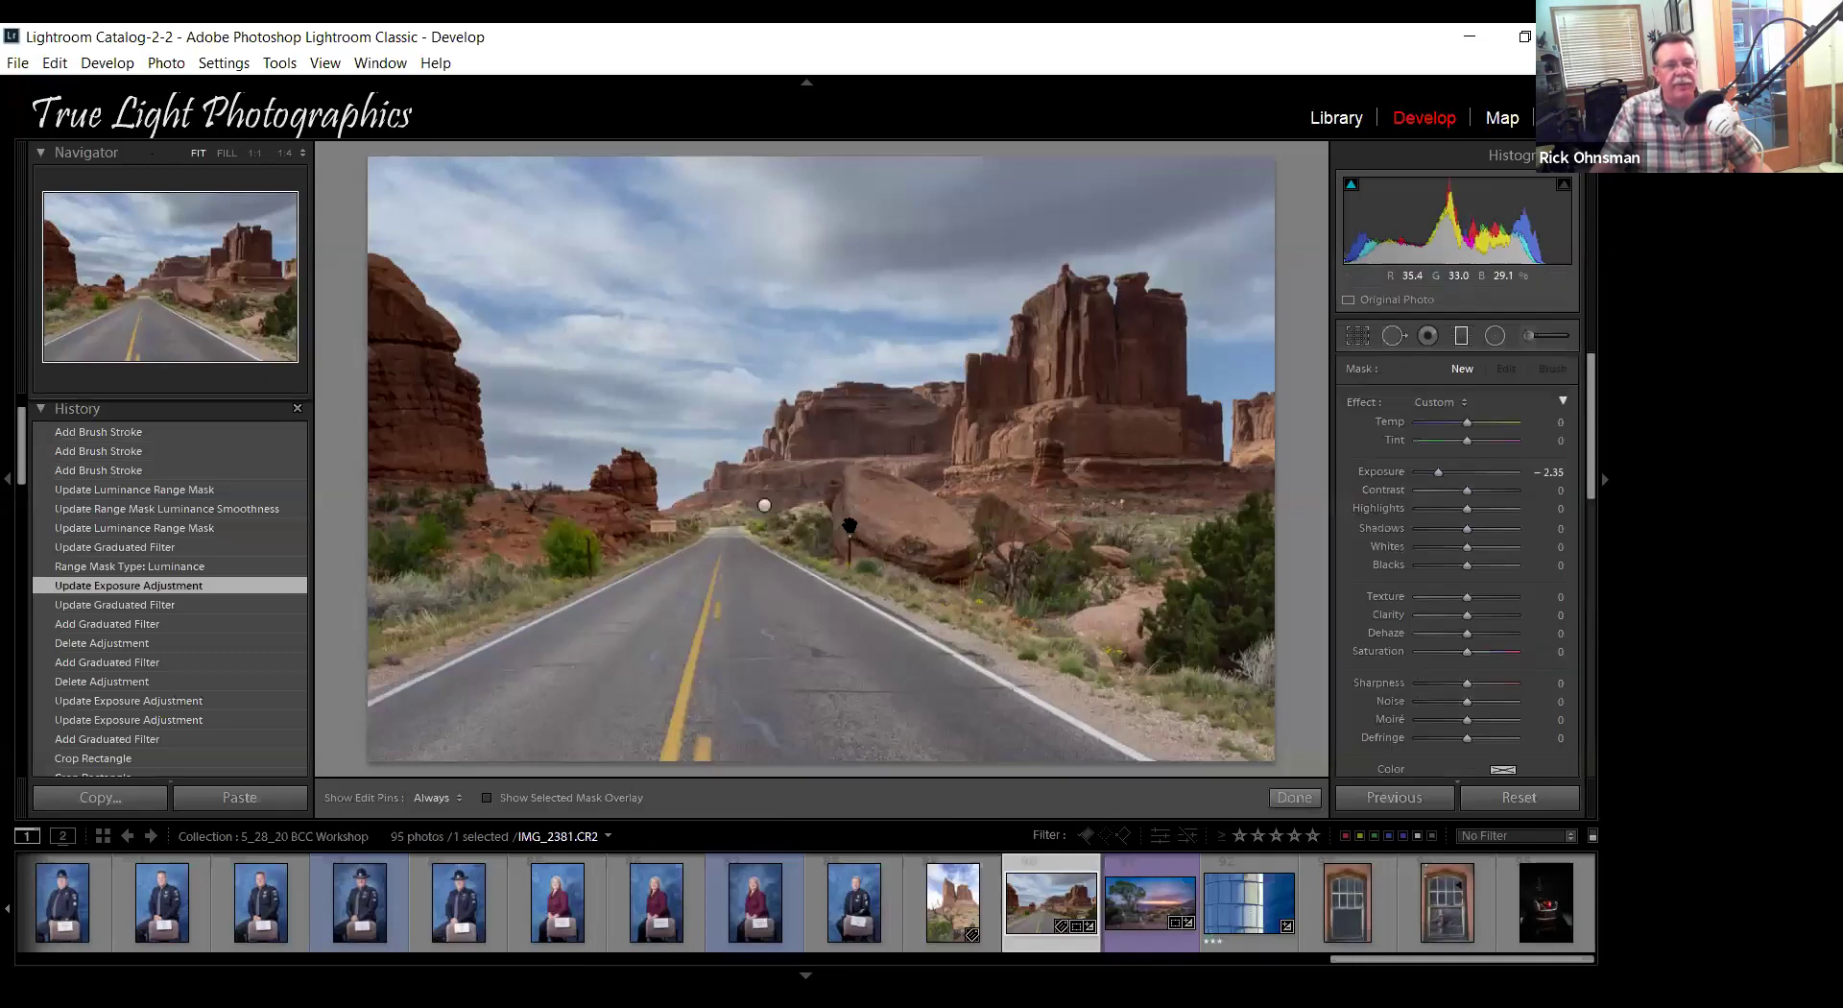
{"action": "left_click", "coordinate": [1451, 473]}
{"action": "left_click_drag", "start_coordinate": [1450, 474], "coordinate": [1452, 474]}
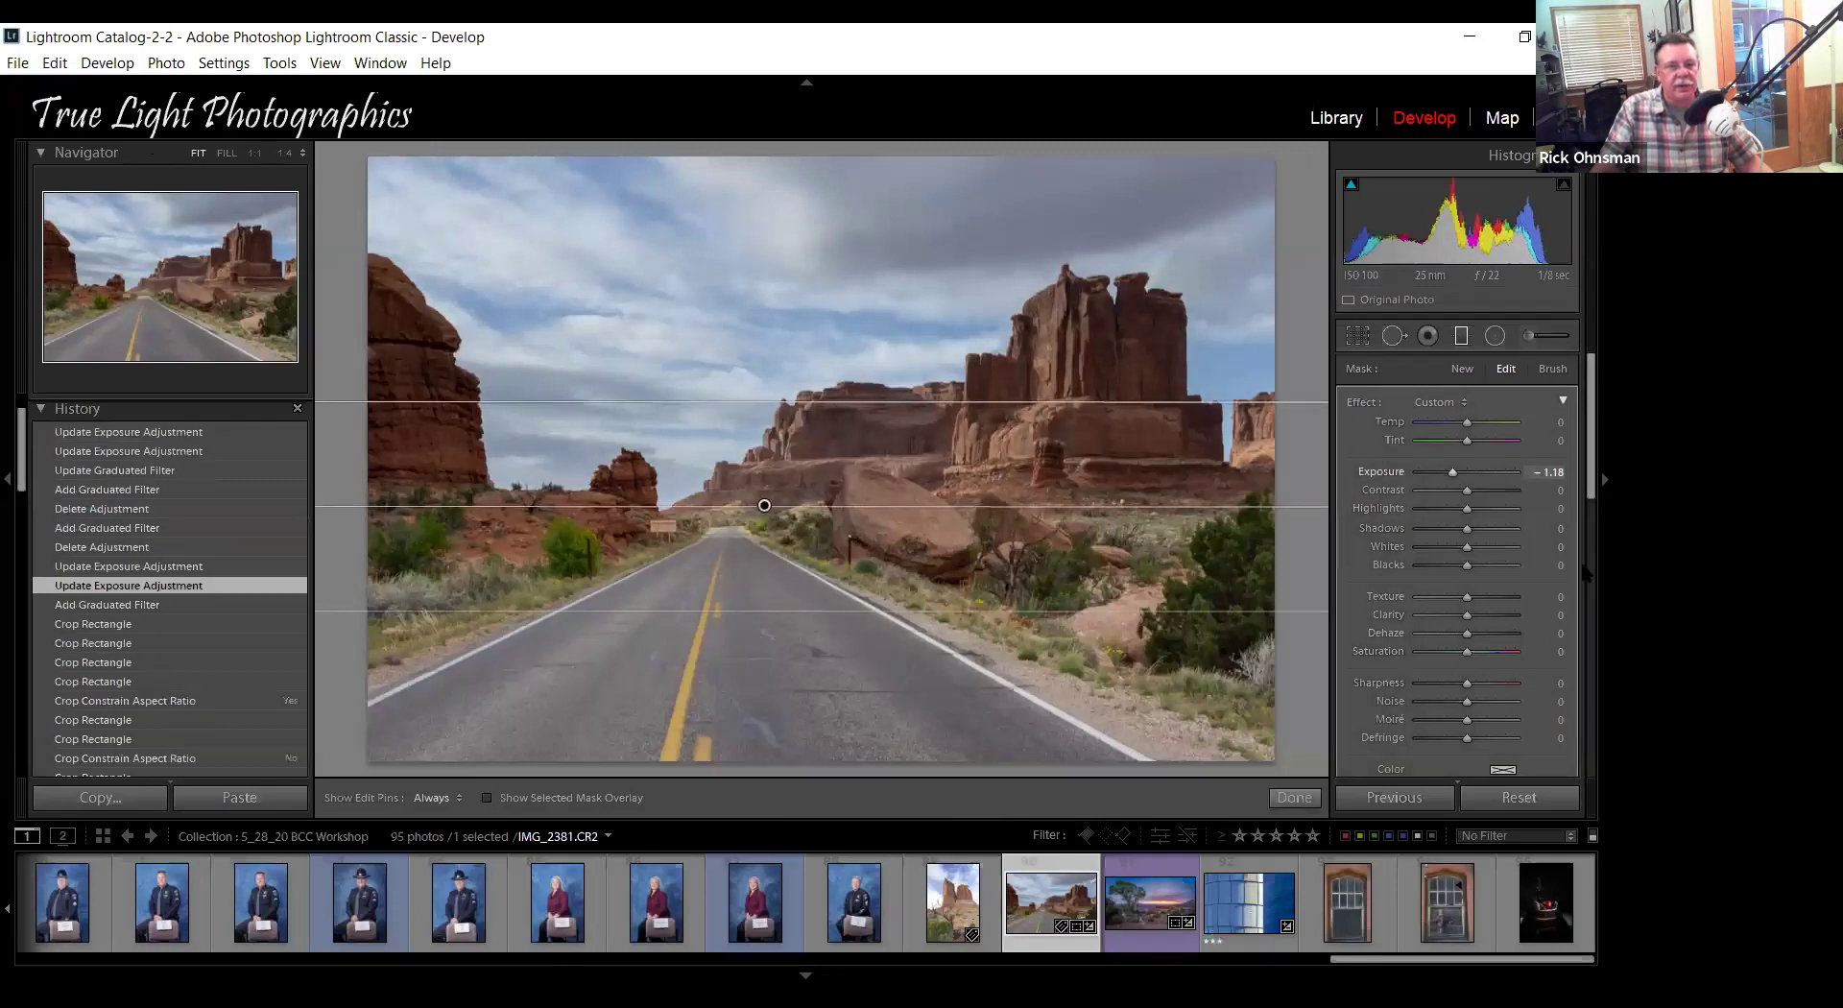
Apply a Luminance range mask to the graduated filter with range 72/100 and smoothness 18.
{"action": "scroll", "coordinate": [1584, 573], "scroll_direction": "down", "scroll_amount": 3}
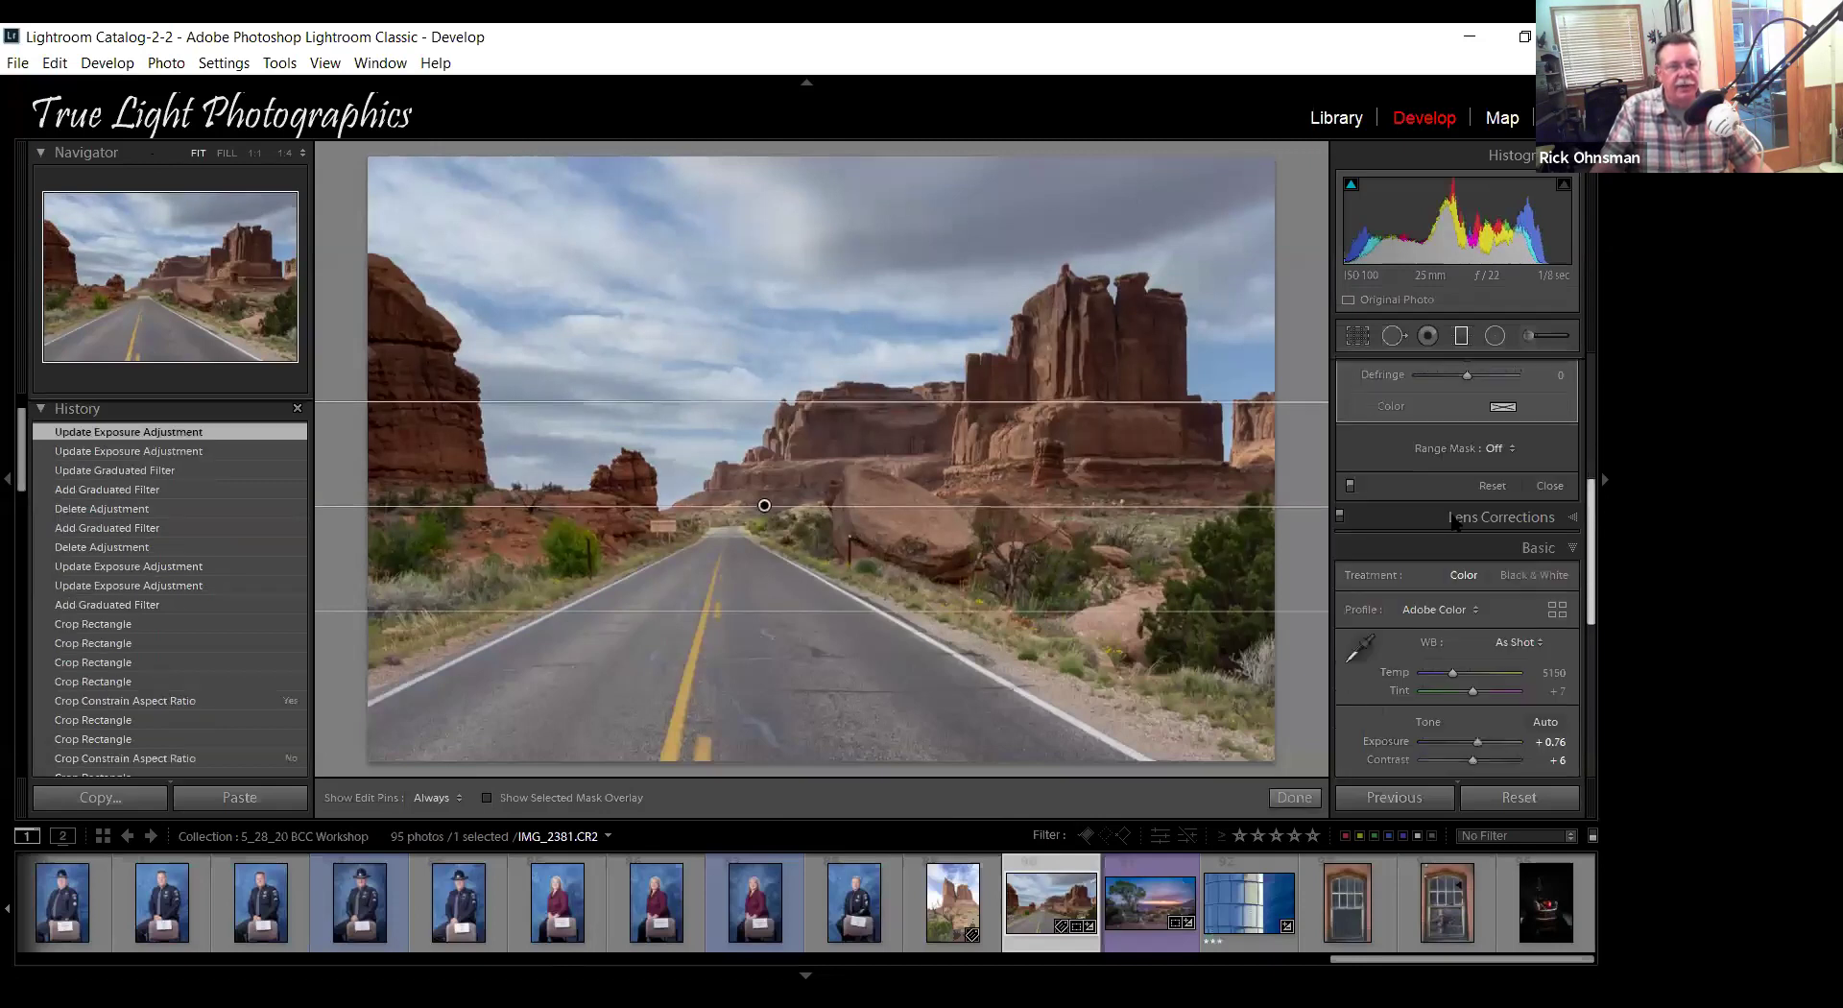
{"action": "scroll", "coordinate": [1457, 524], "scroll_direction": "down", "scroll_amount": 1}
{"action": "left_click", "coordinate": [1492, 513]}
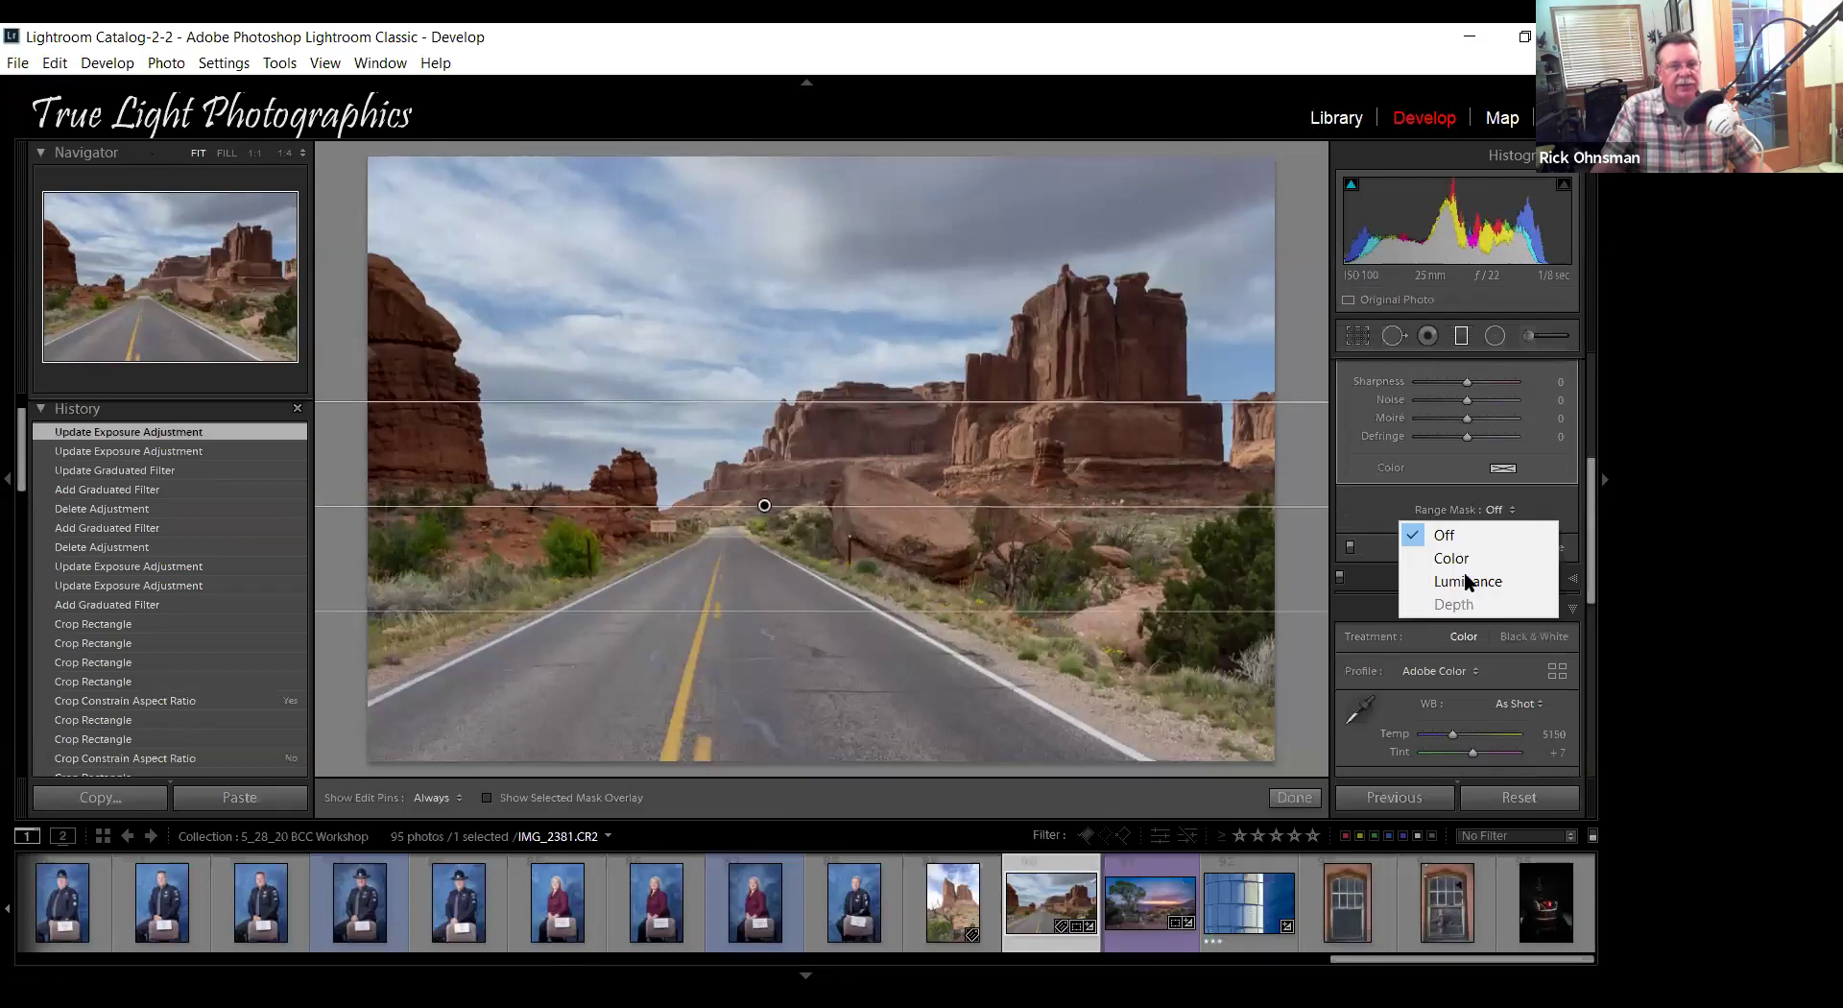
{"action": "left_click", "coordinate": [1468, 582]}
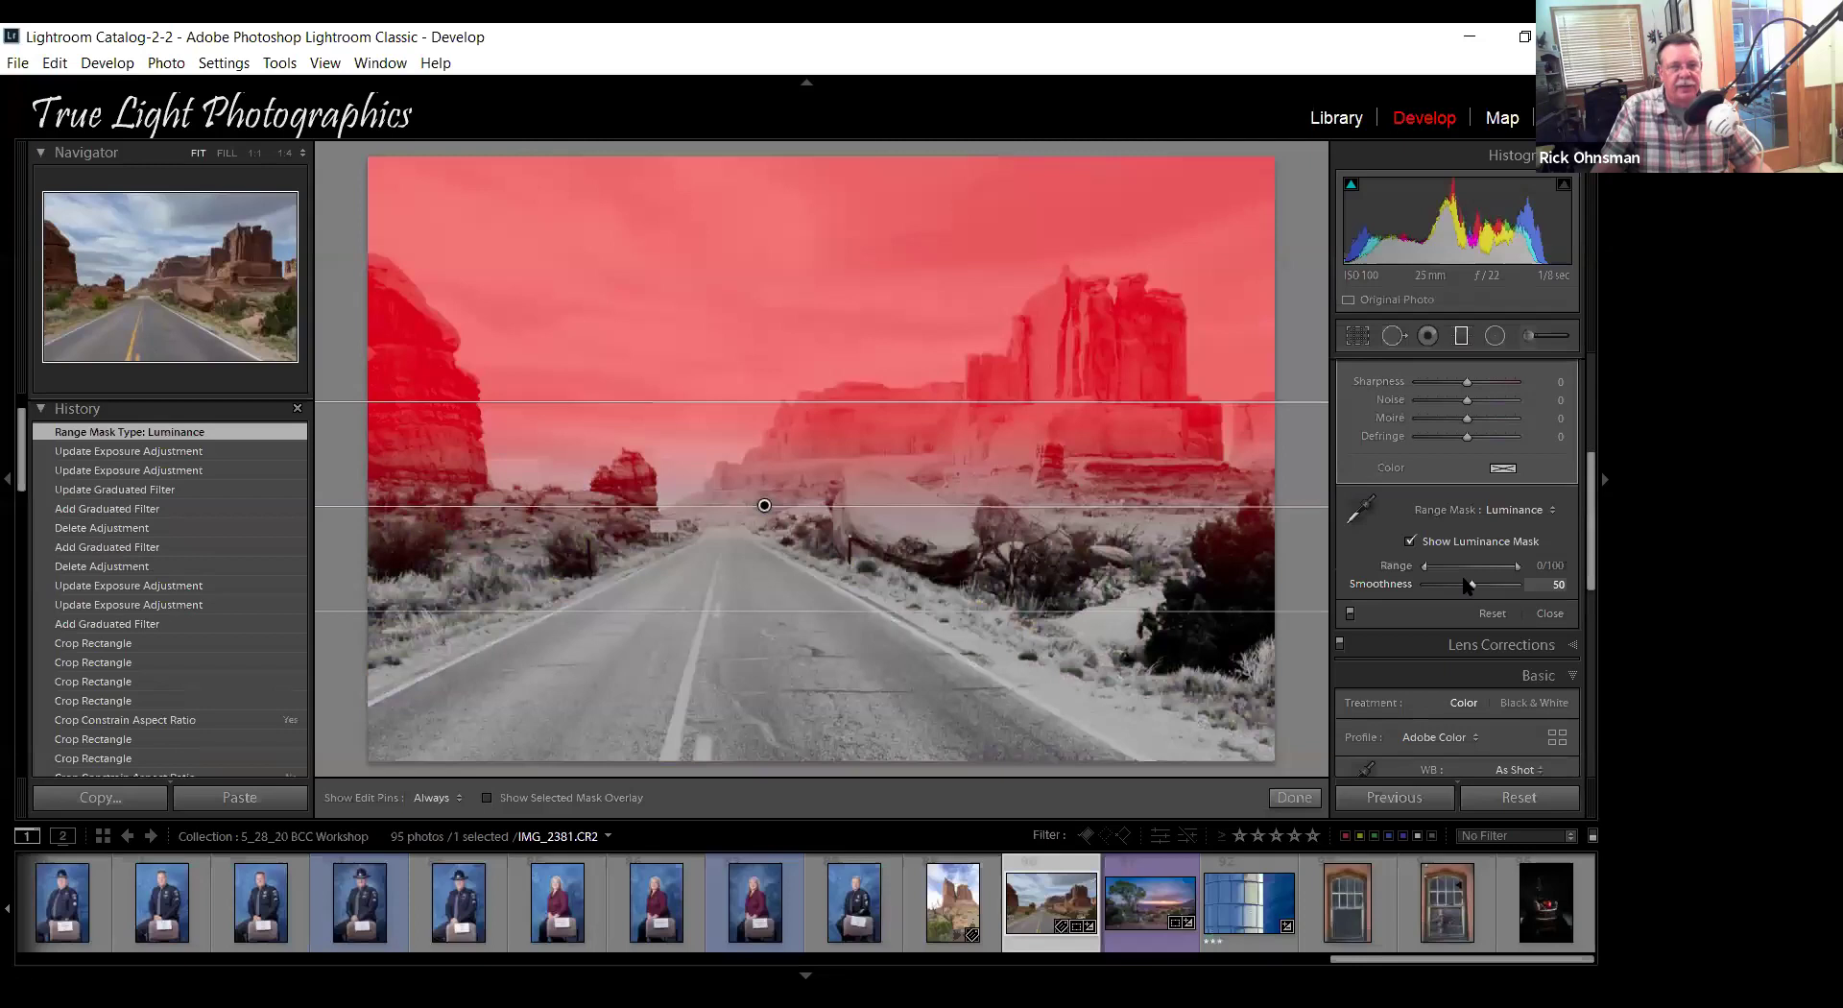
{"action": "left_click_drag", "start_coordinate": [1429, 572], "coordinate": [1488, 572]}
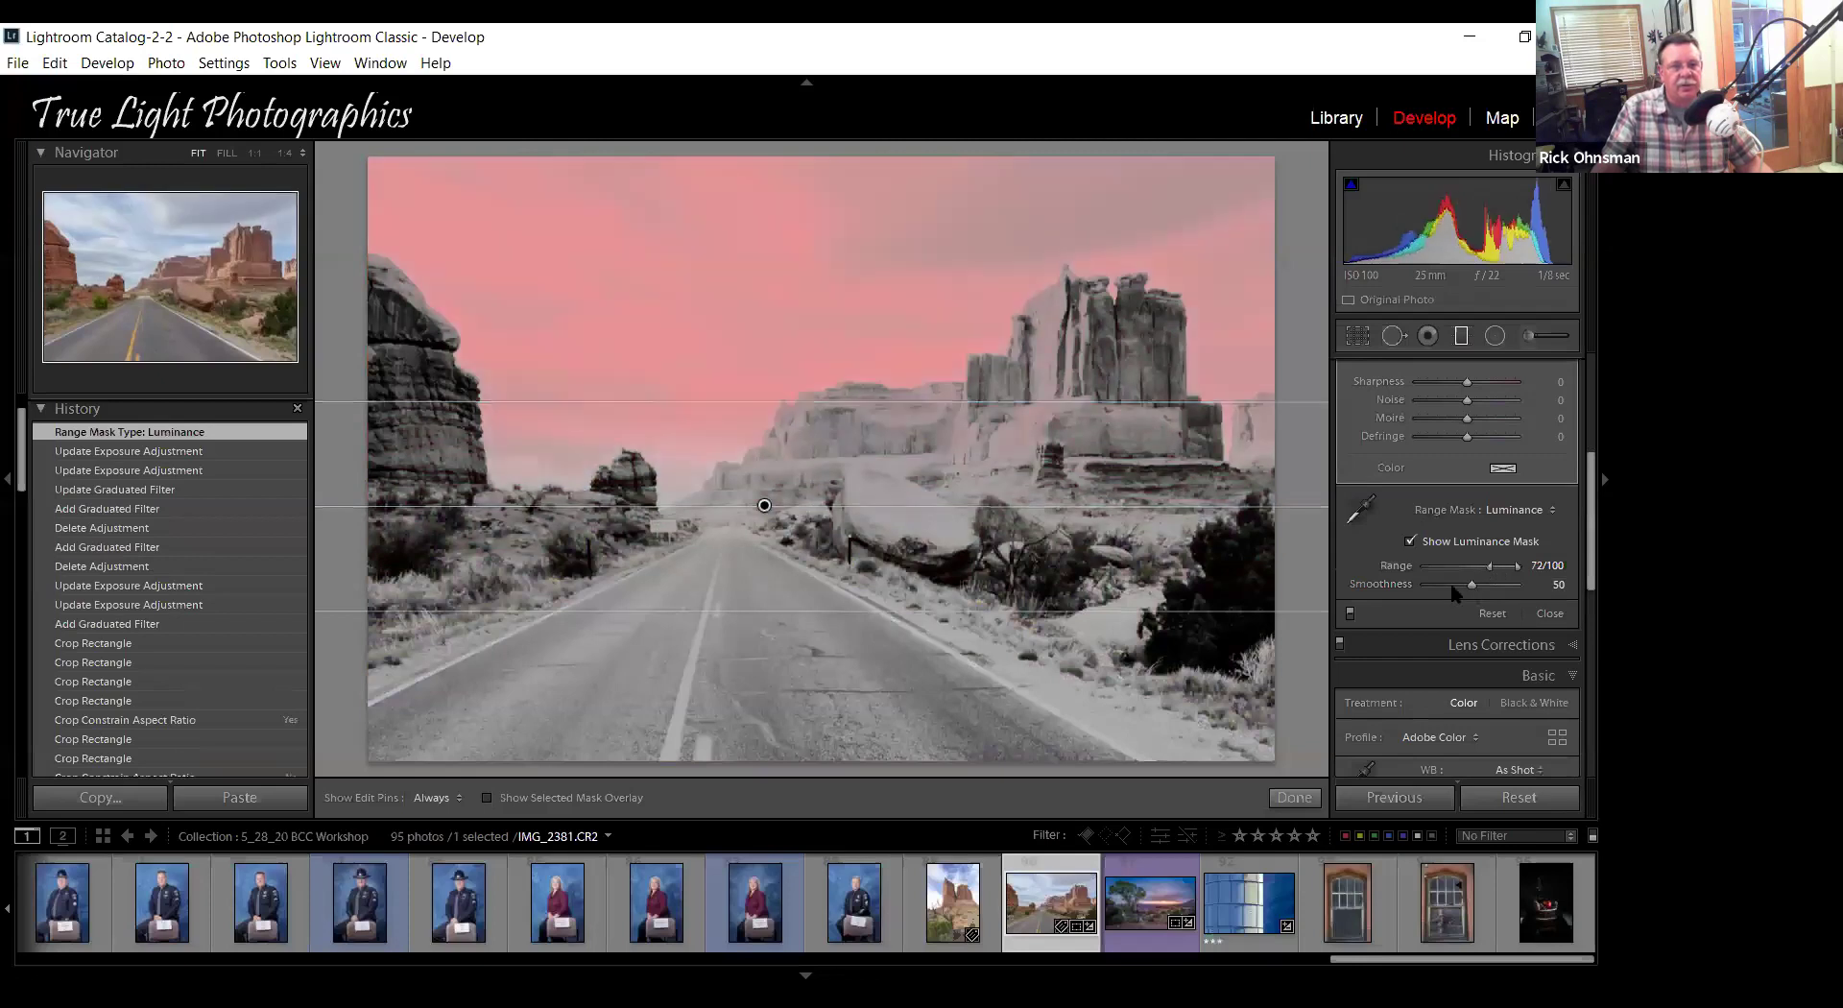
{"action": "left_click_drag", "start_coordinate": [1447, 585], "coordinate": [1438, 585]}
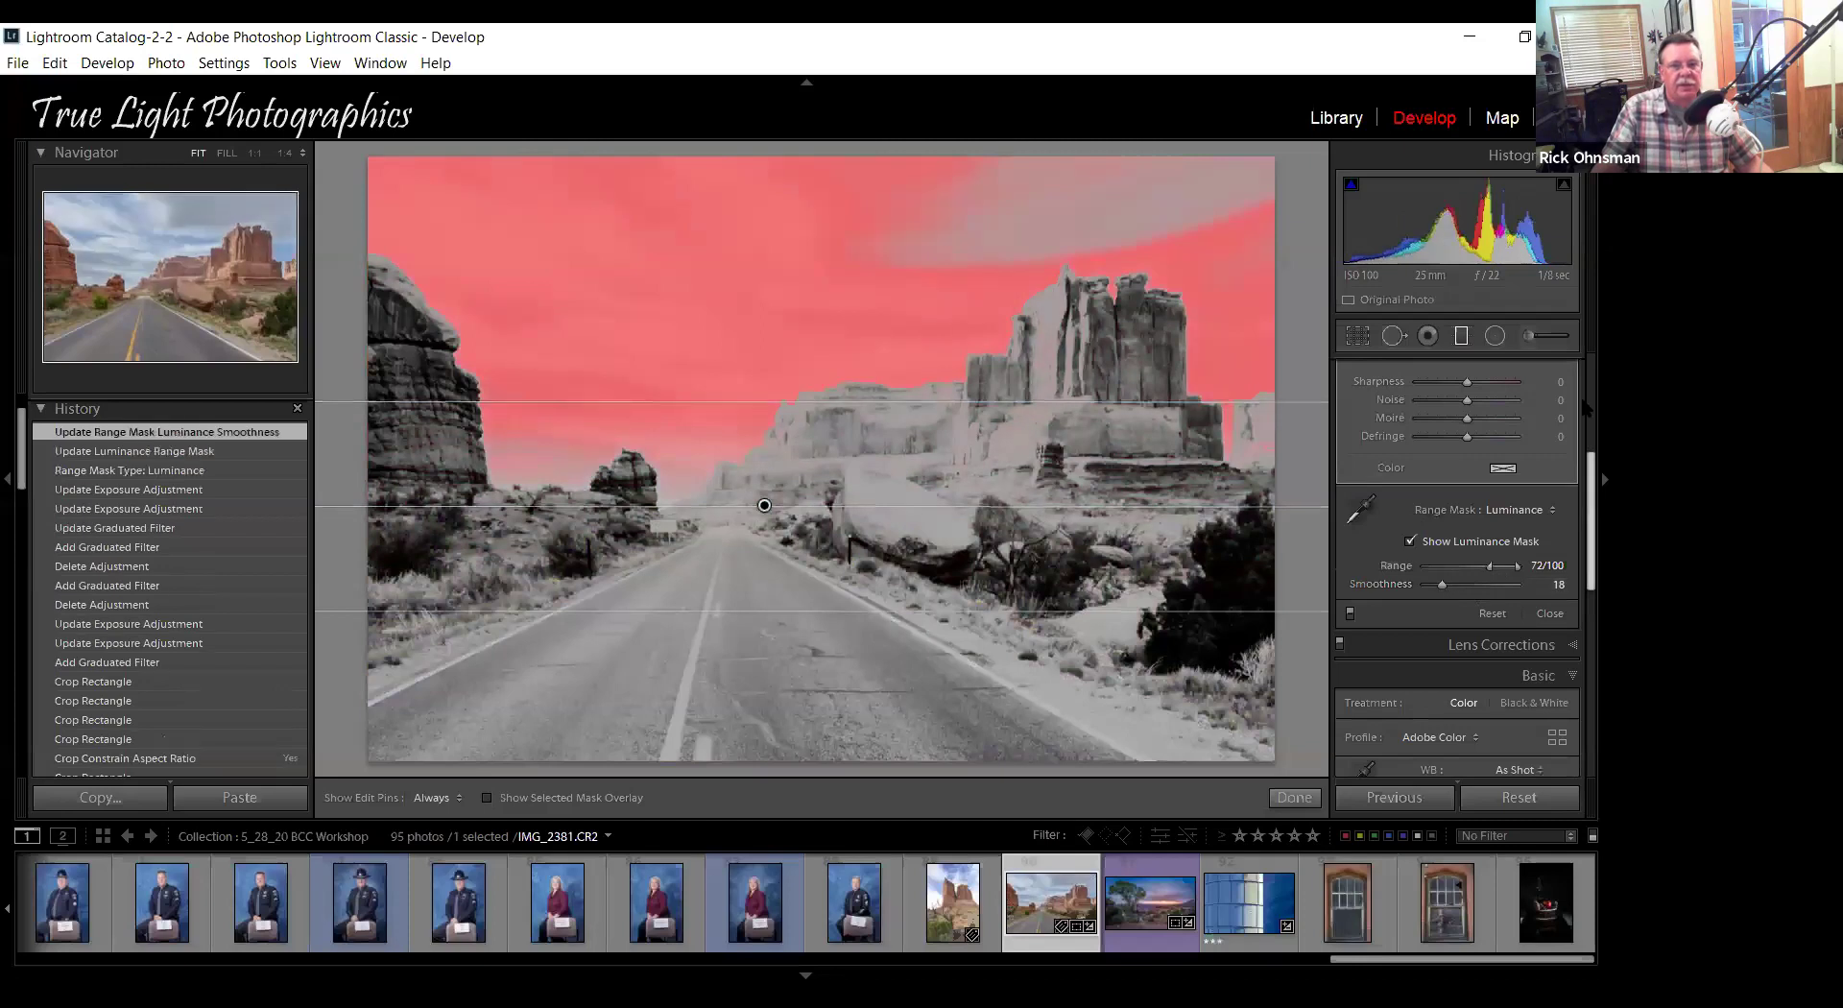
Add a dab to the graduated filter's mask on the cloud above the tall rock formation using the mask brush.
{"action": "scroll", "coordinate": [1564, 374], "scroll_direction": "up", "scroll_amount": 3}
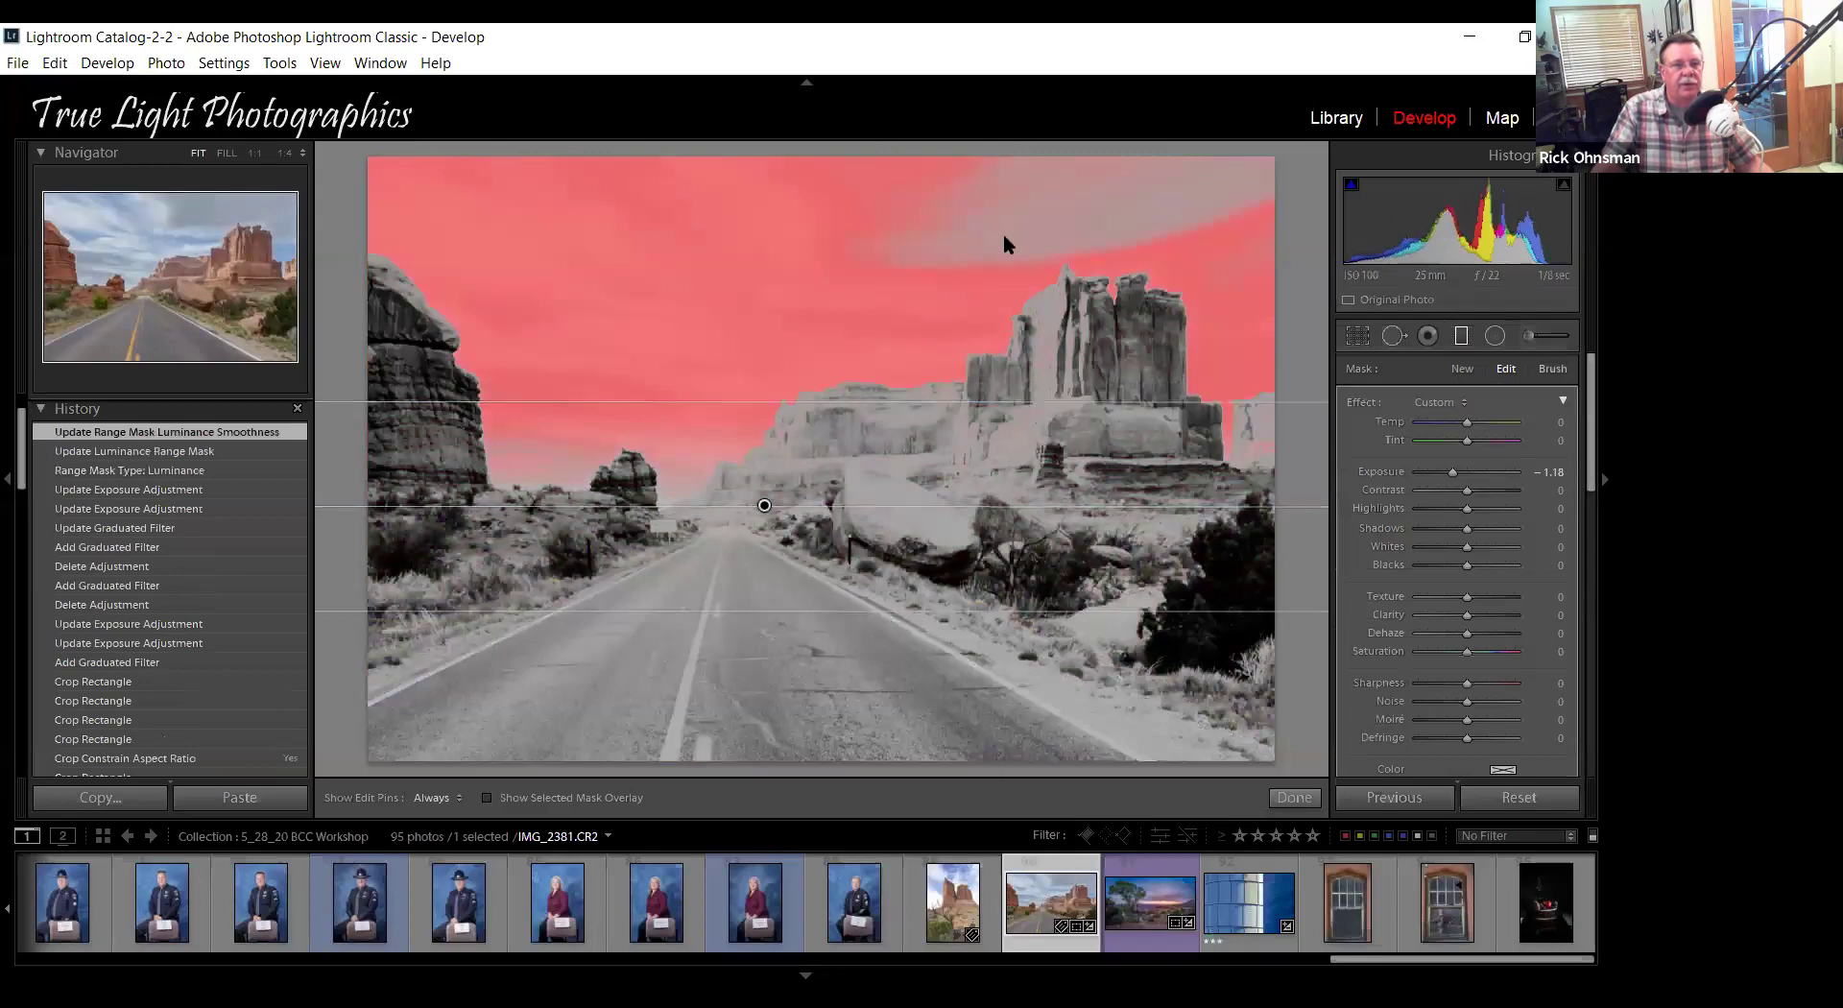
{"action": "key", "text": "h"}
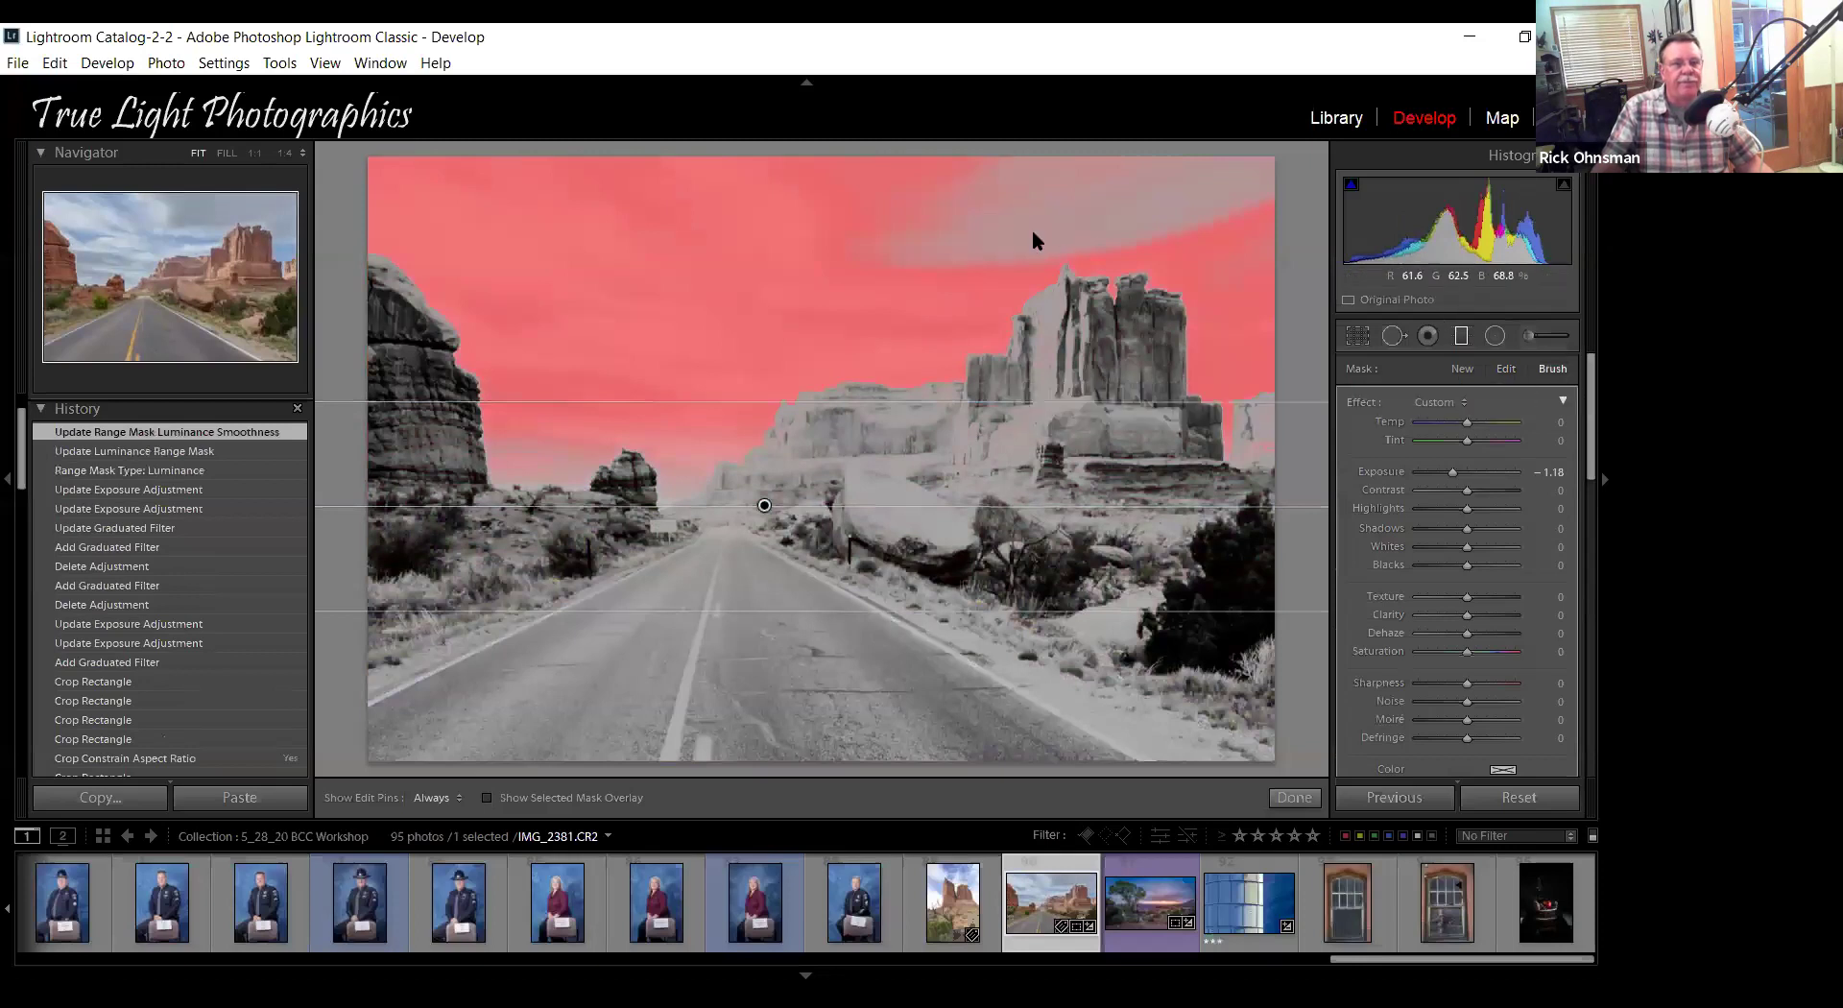
{"action": "left_click", "coordinate": [1033, 228]}
{"action": "key", "text": "h"}
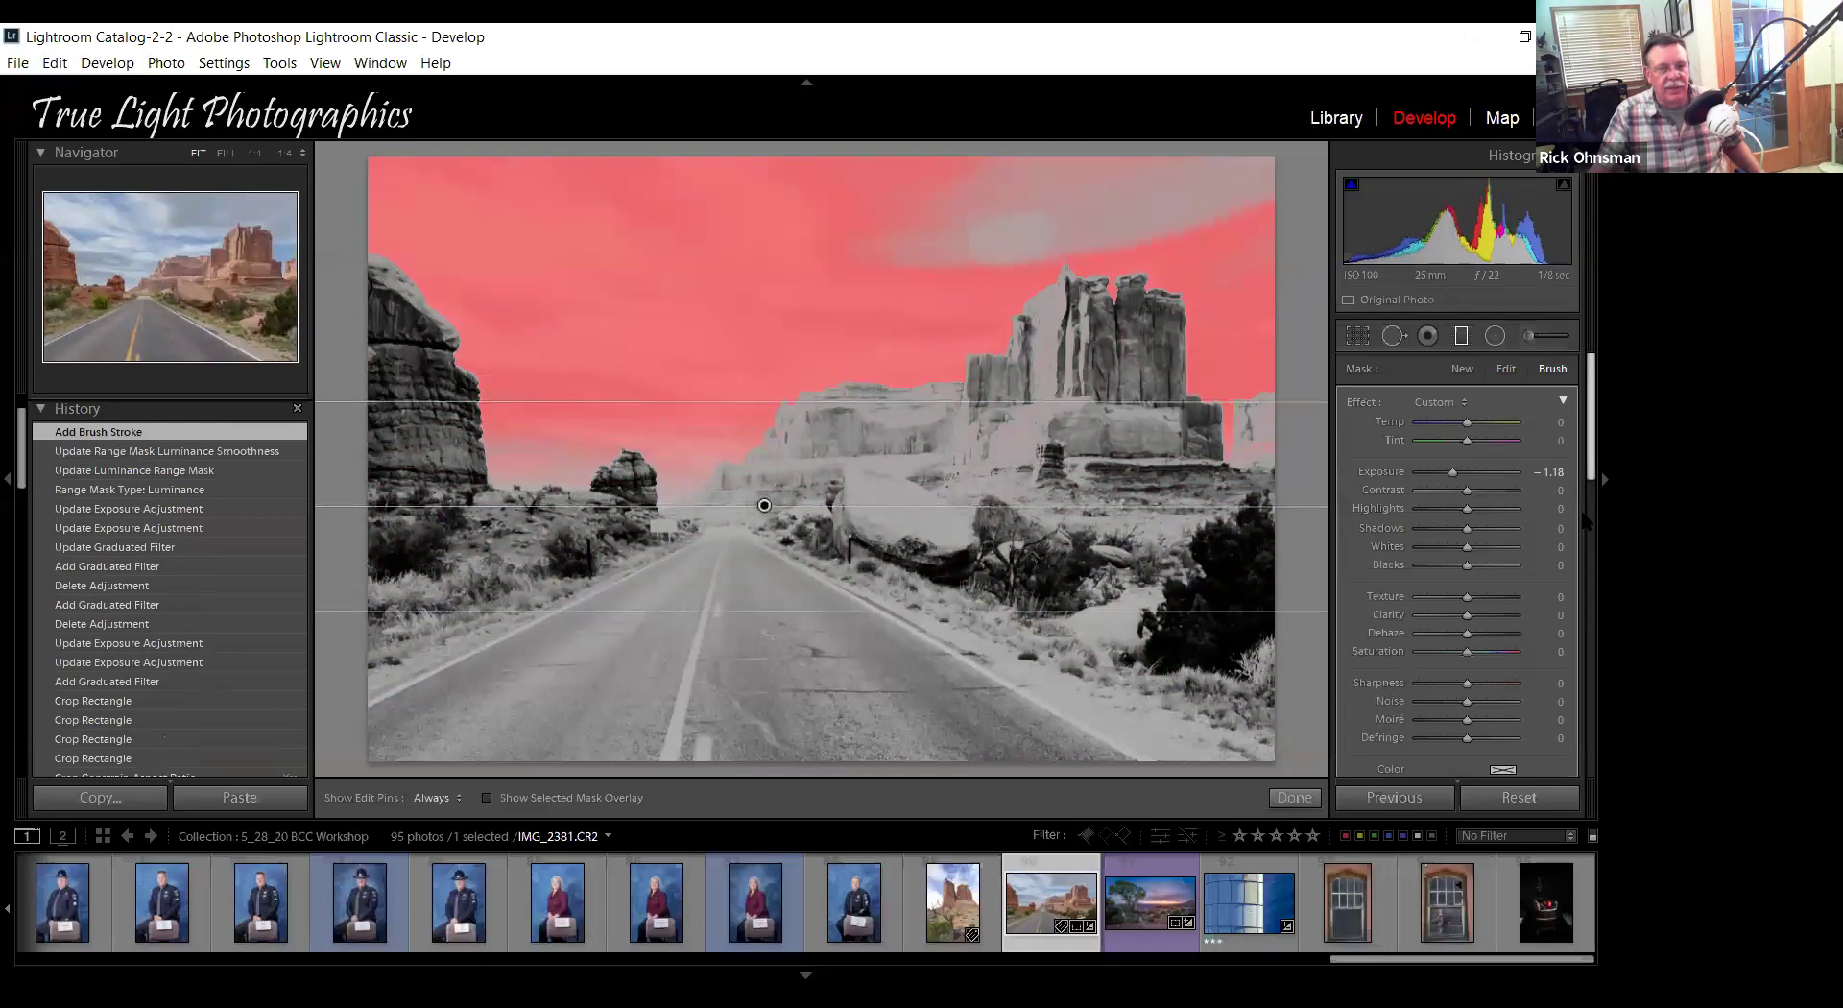
Hide the luminance mask overlay and undo the last brush stroke.
{"action": "scroll", "coordinate": [1585, 518], "scroll_direction": "down", "scroll_amount": 3}
{"action": "scroll", "coordinate": [1407, 729], "scroll_direction": "down", "scroll_amount": 1}
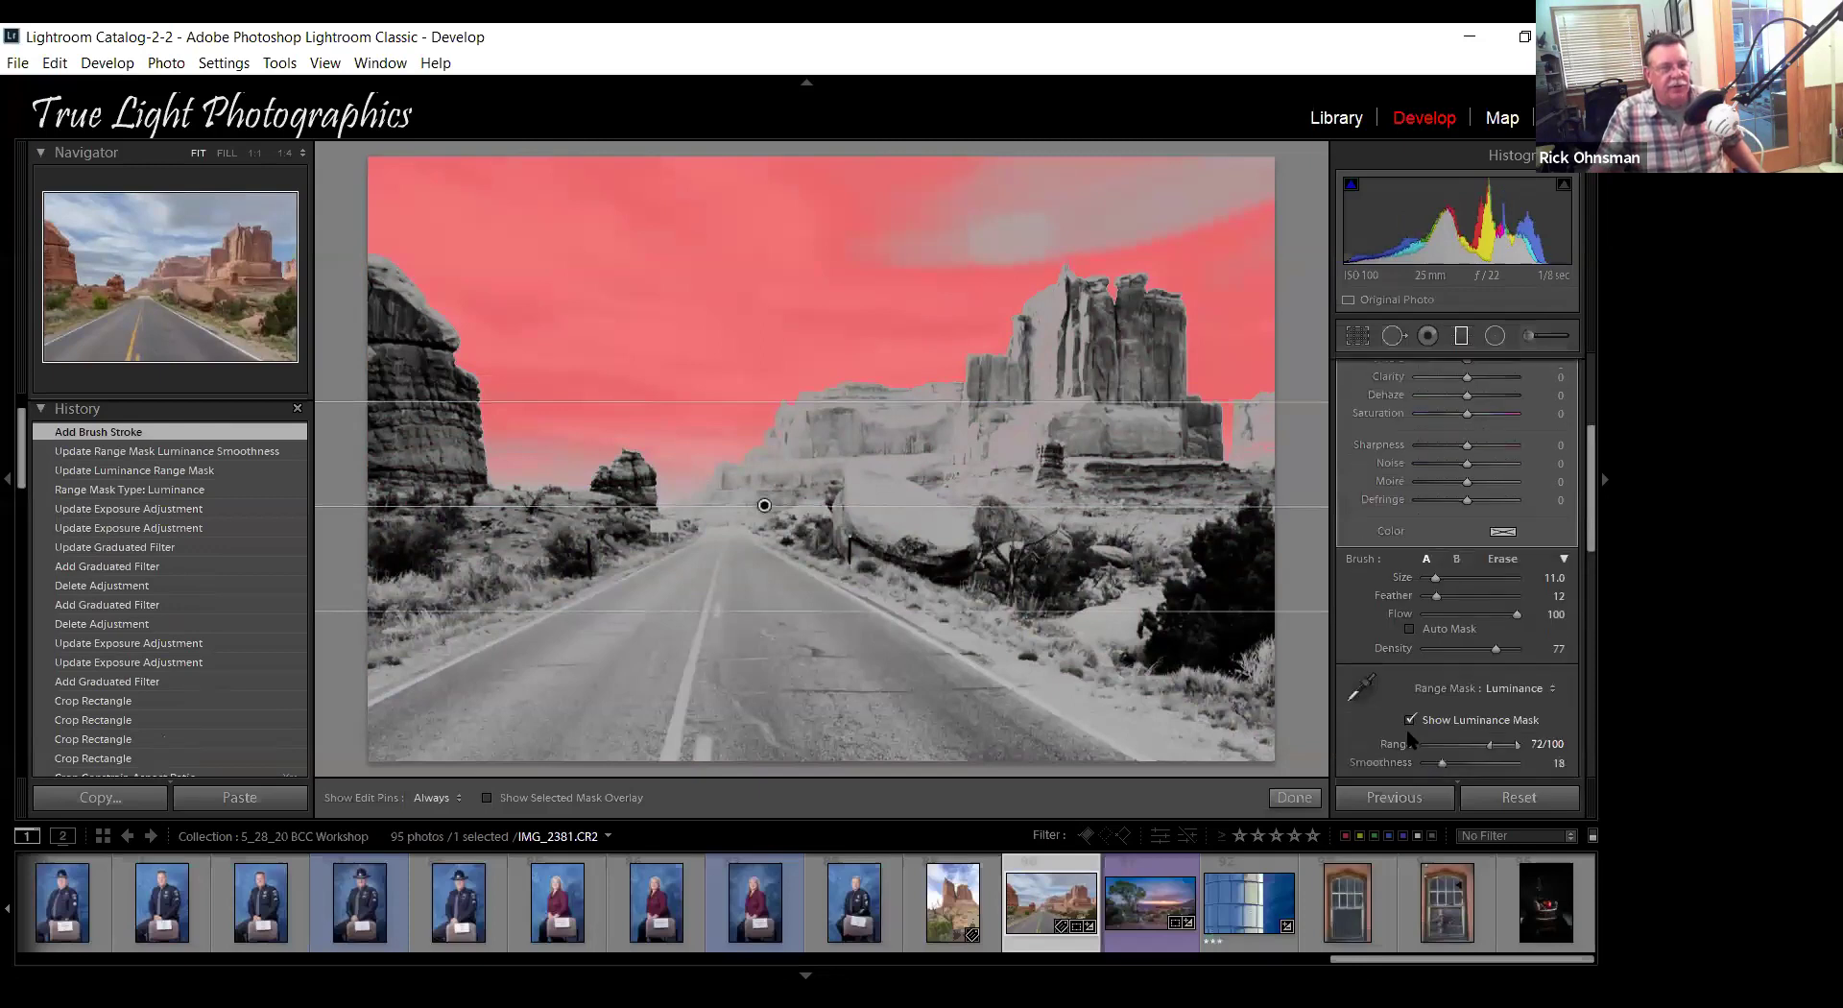
{"action": "left_click", "coordinate": [1408, 722]}
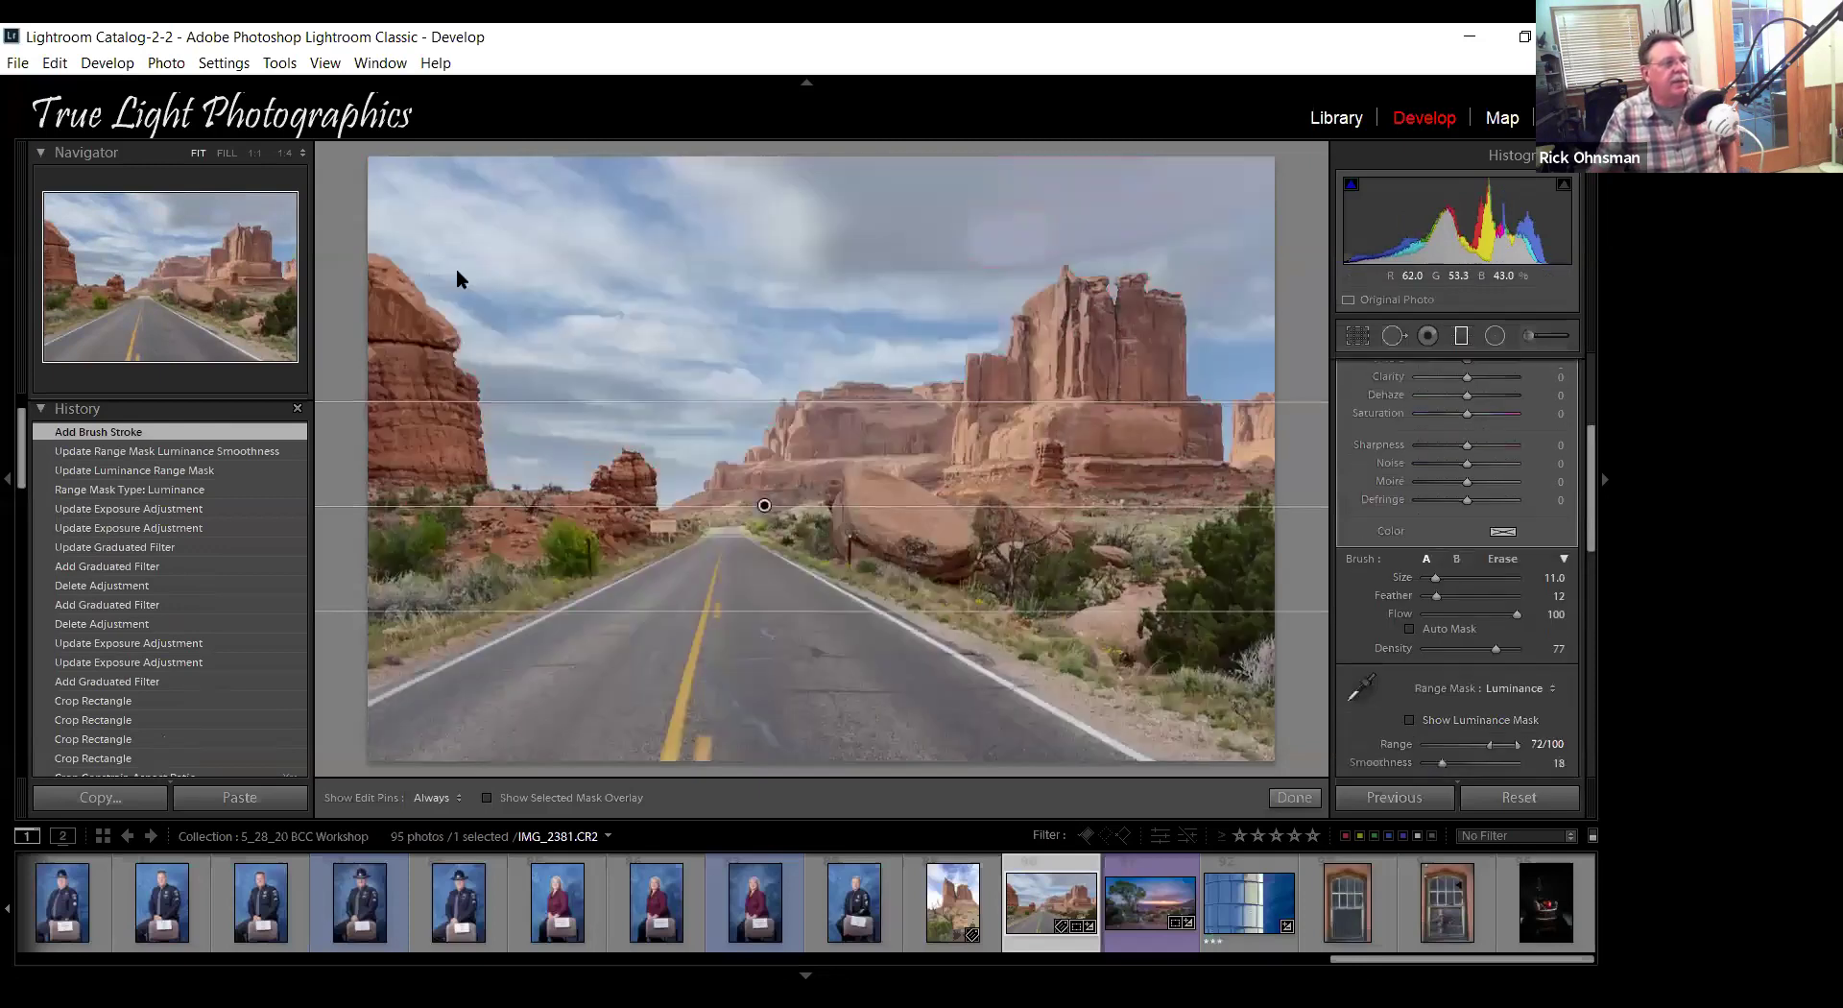
{"action": "left_click", "coordinate": [55, 62]}
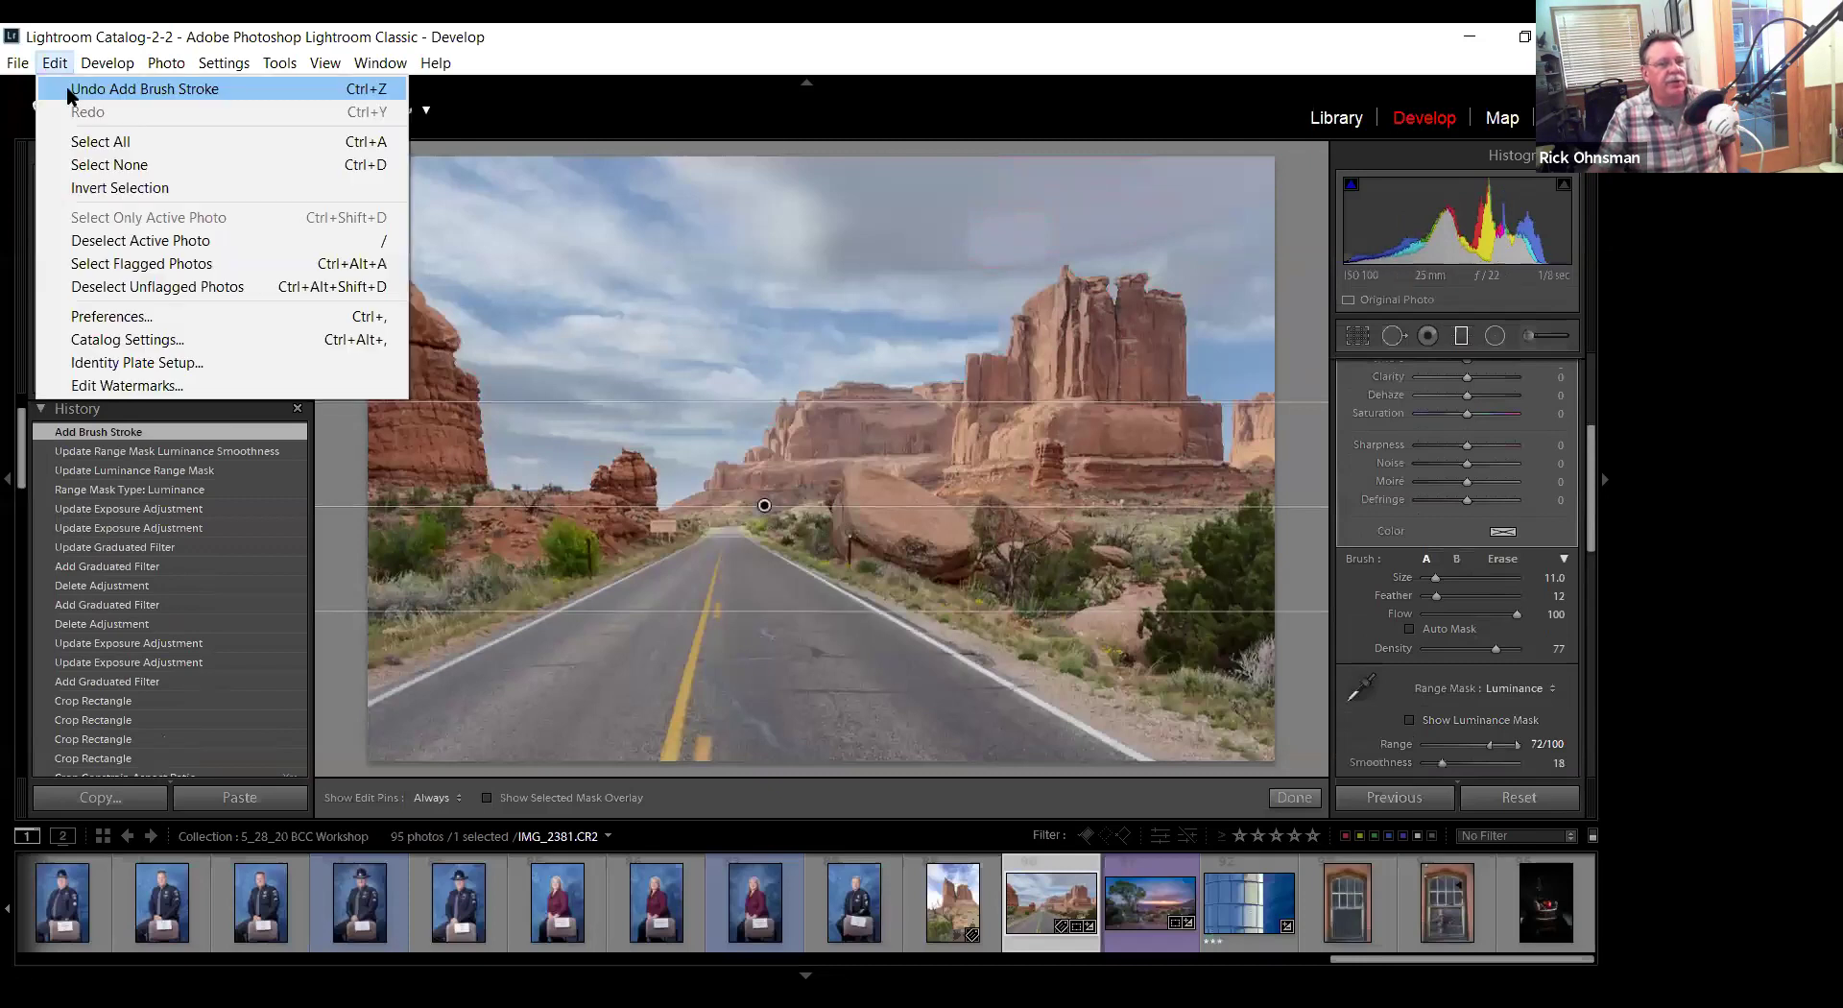
{"action": "left_click", "coordinate": [71, 90]}
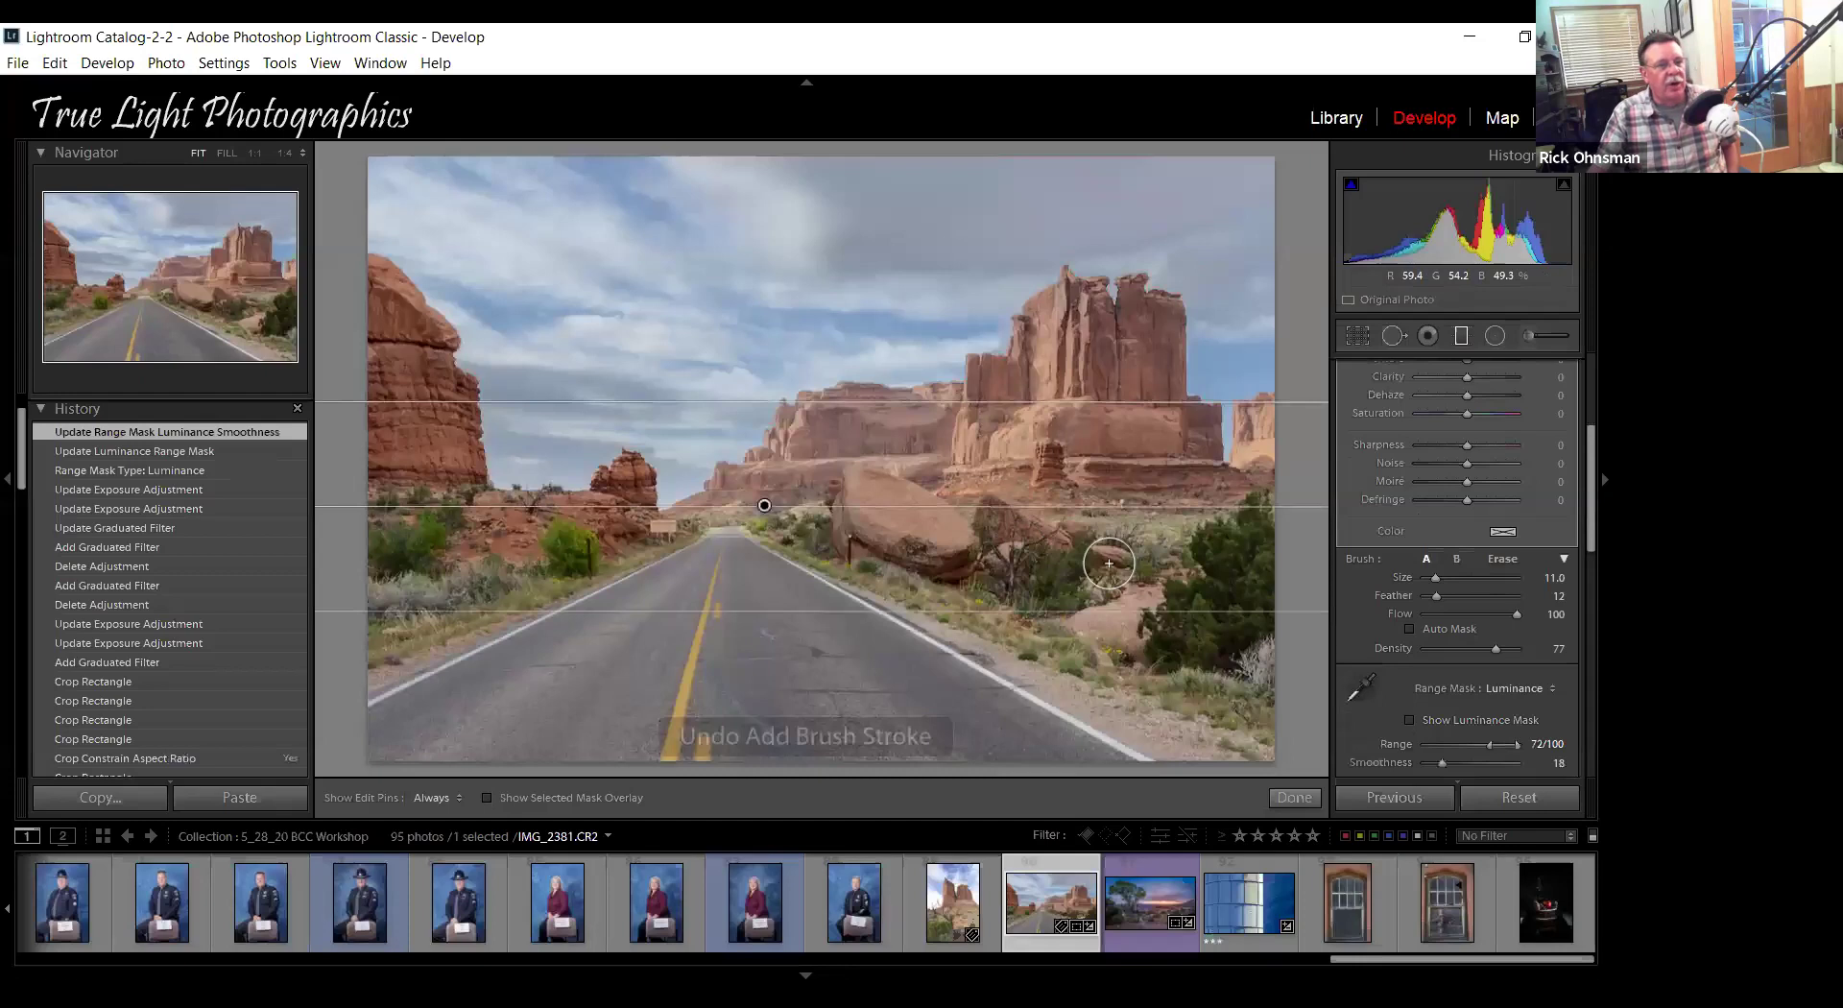
Check the luminance mask overlay on the sky and set the graduated filter's exposure to −0.94.
{"action": "left_click", "coordinate": [1409, 720]}
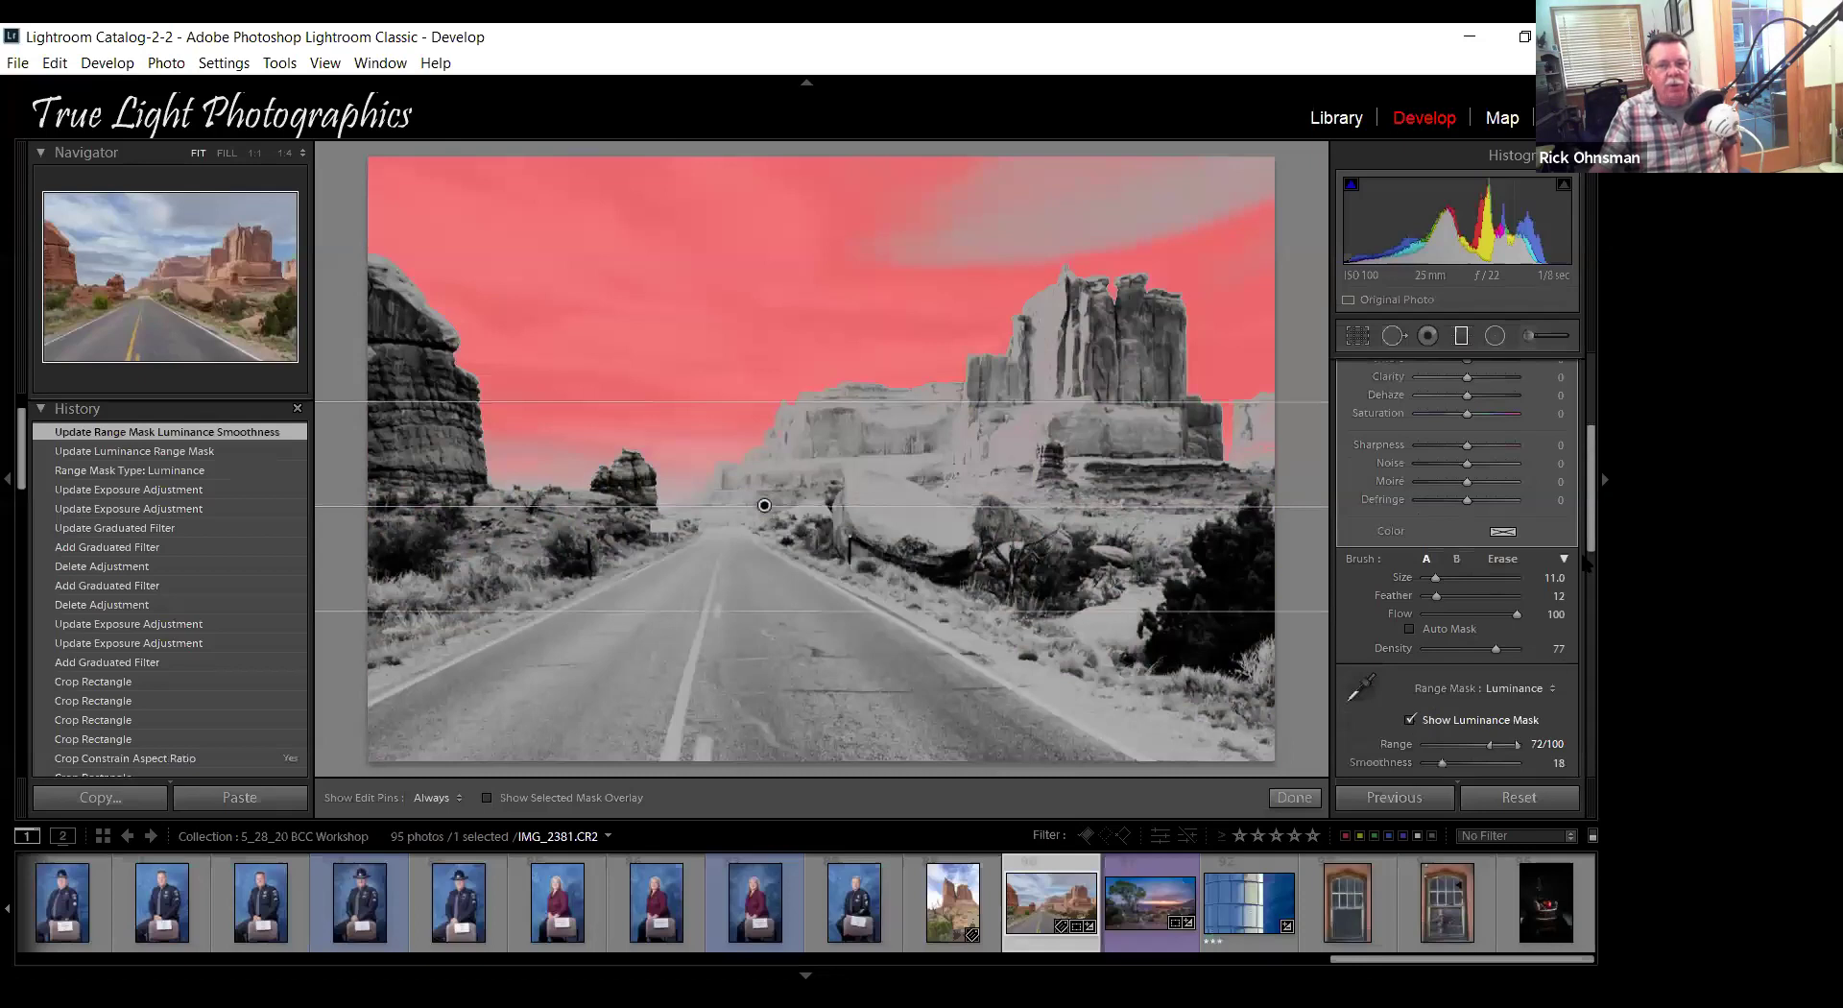
{"action": "left_click_drag", "start_coordinate": [1585, 542], "coordinate": [1585, 484]}
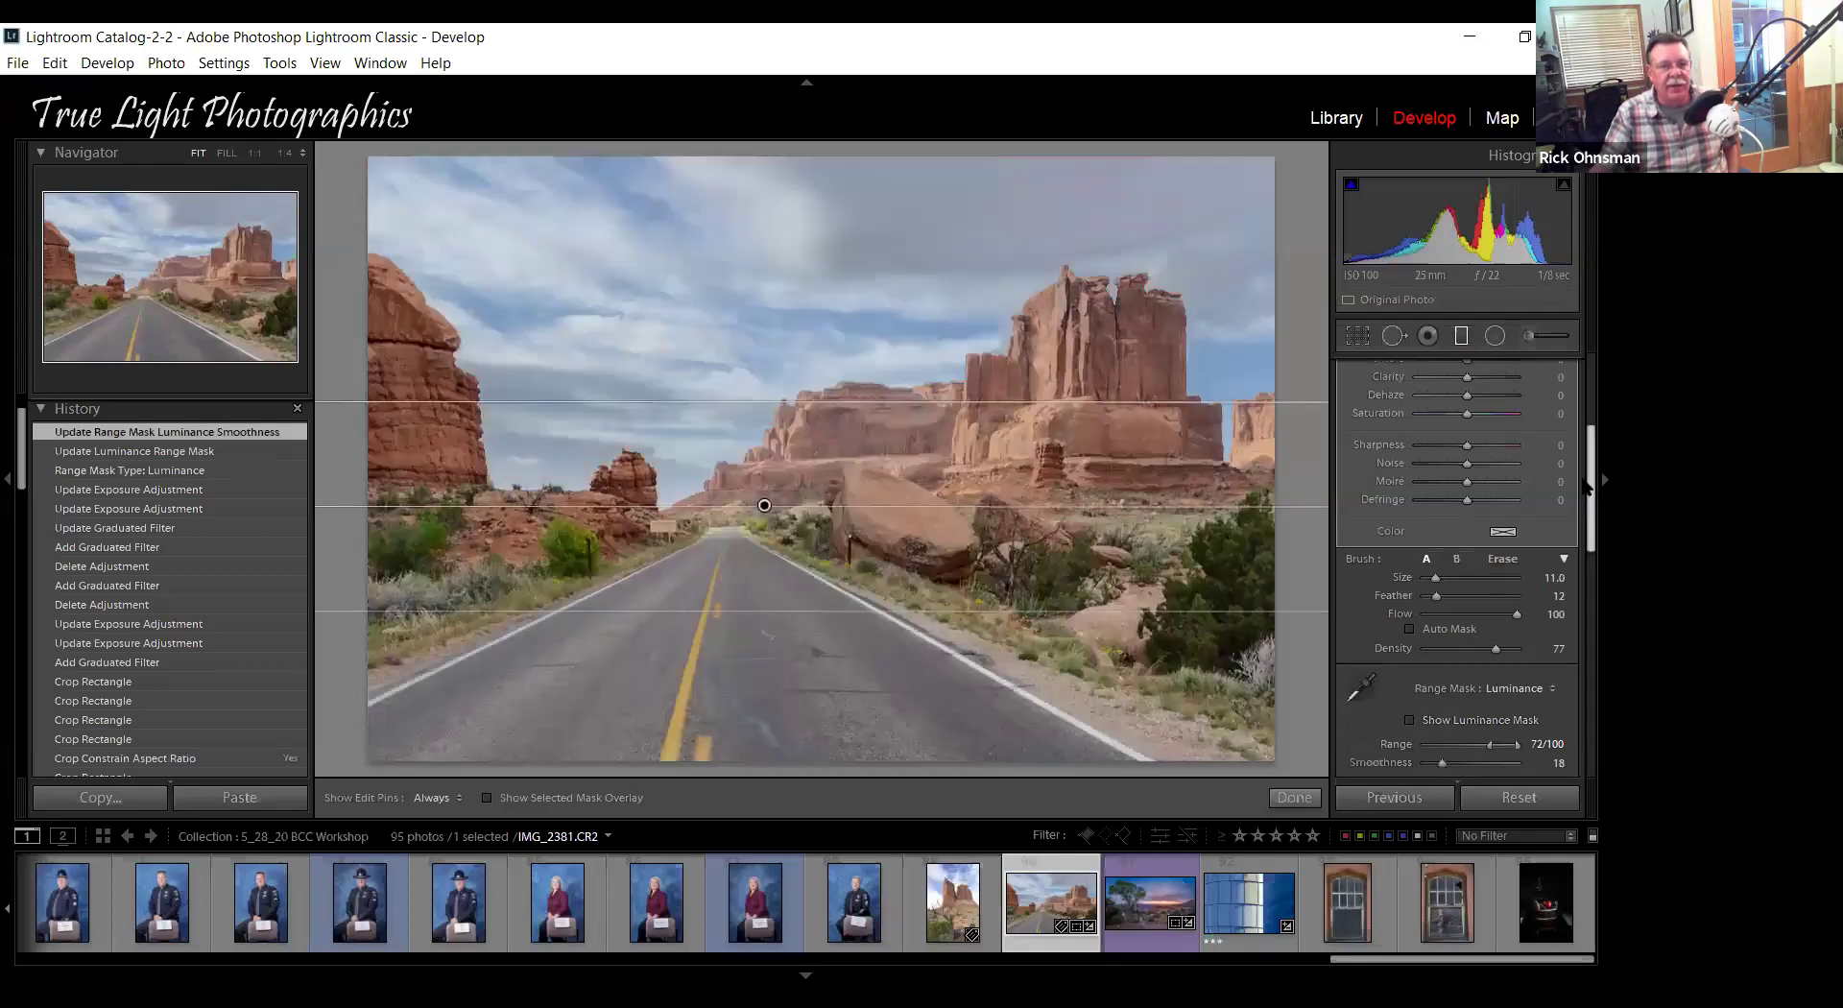
{"action": "scroll", "coordinate": [1442, 468], "scroll_direction": "up", "scroll_amount": 2}
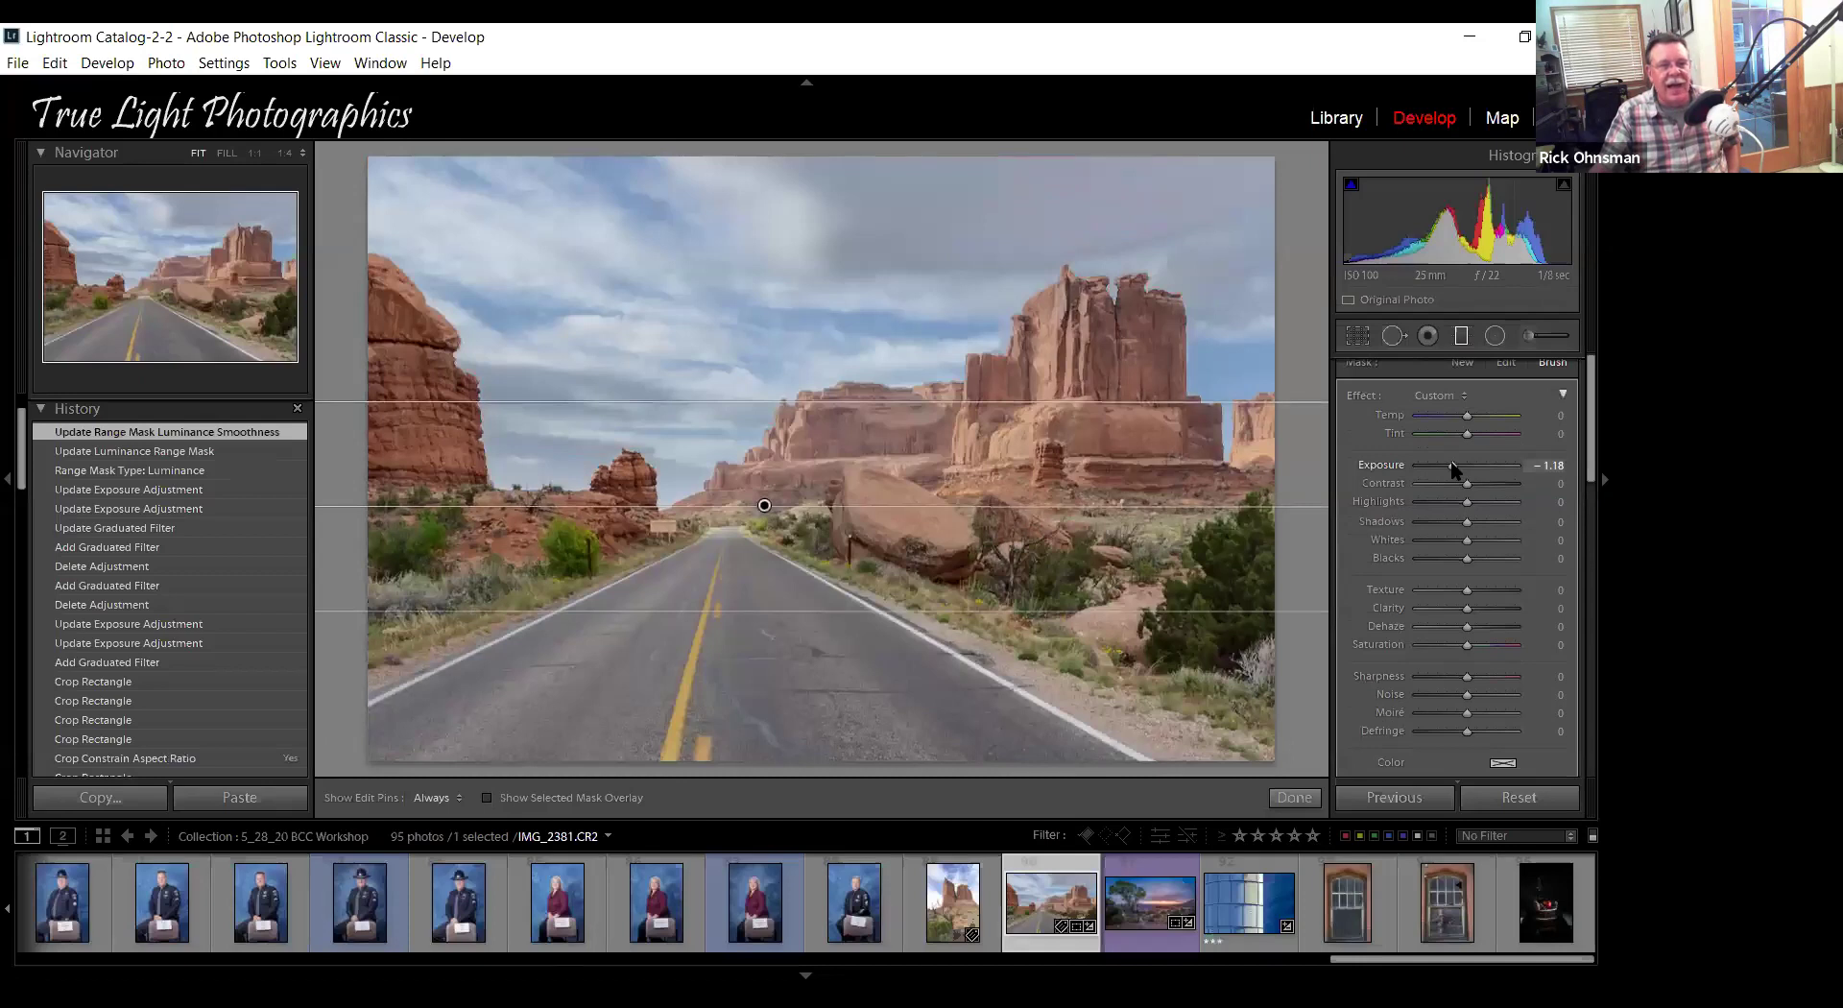
{"action": "left_click_drag", "start_coordinate": [1452, 466], "coordinate": [1403, 470]}
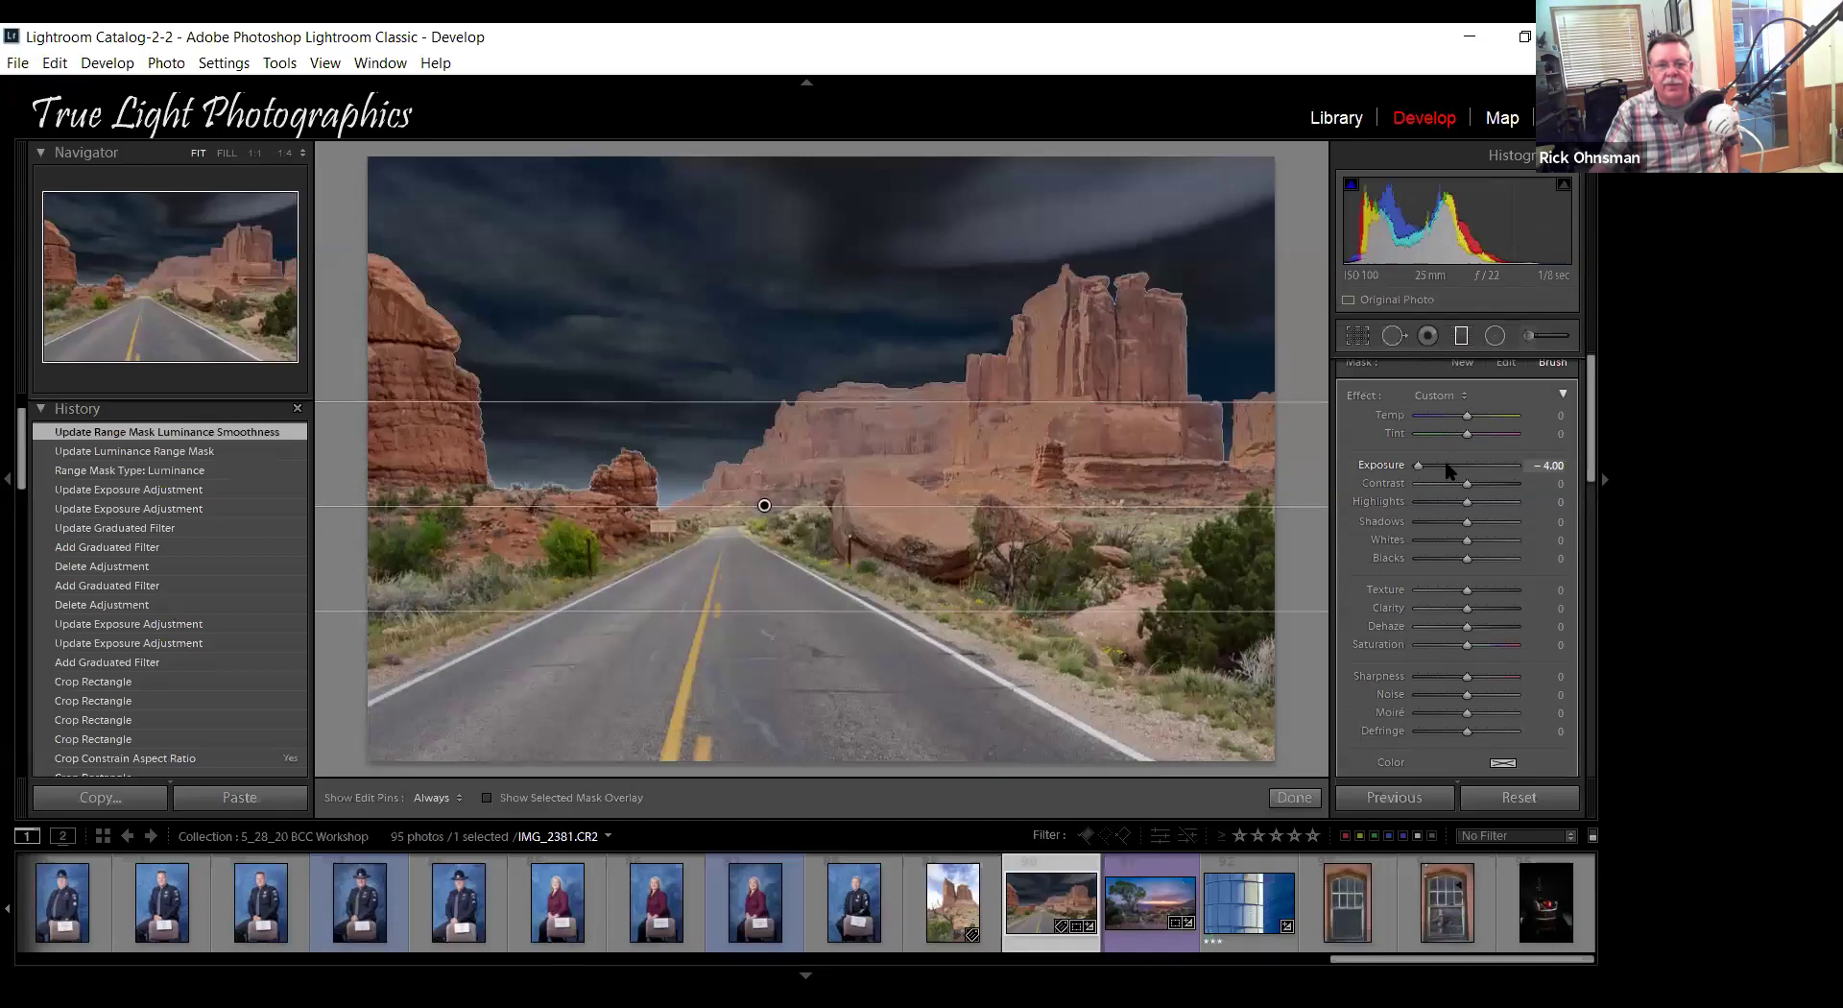
{"action": "left_click", "coordinate": [1447, 466]}
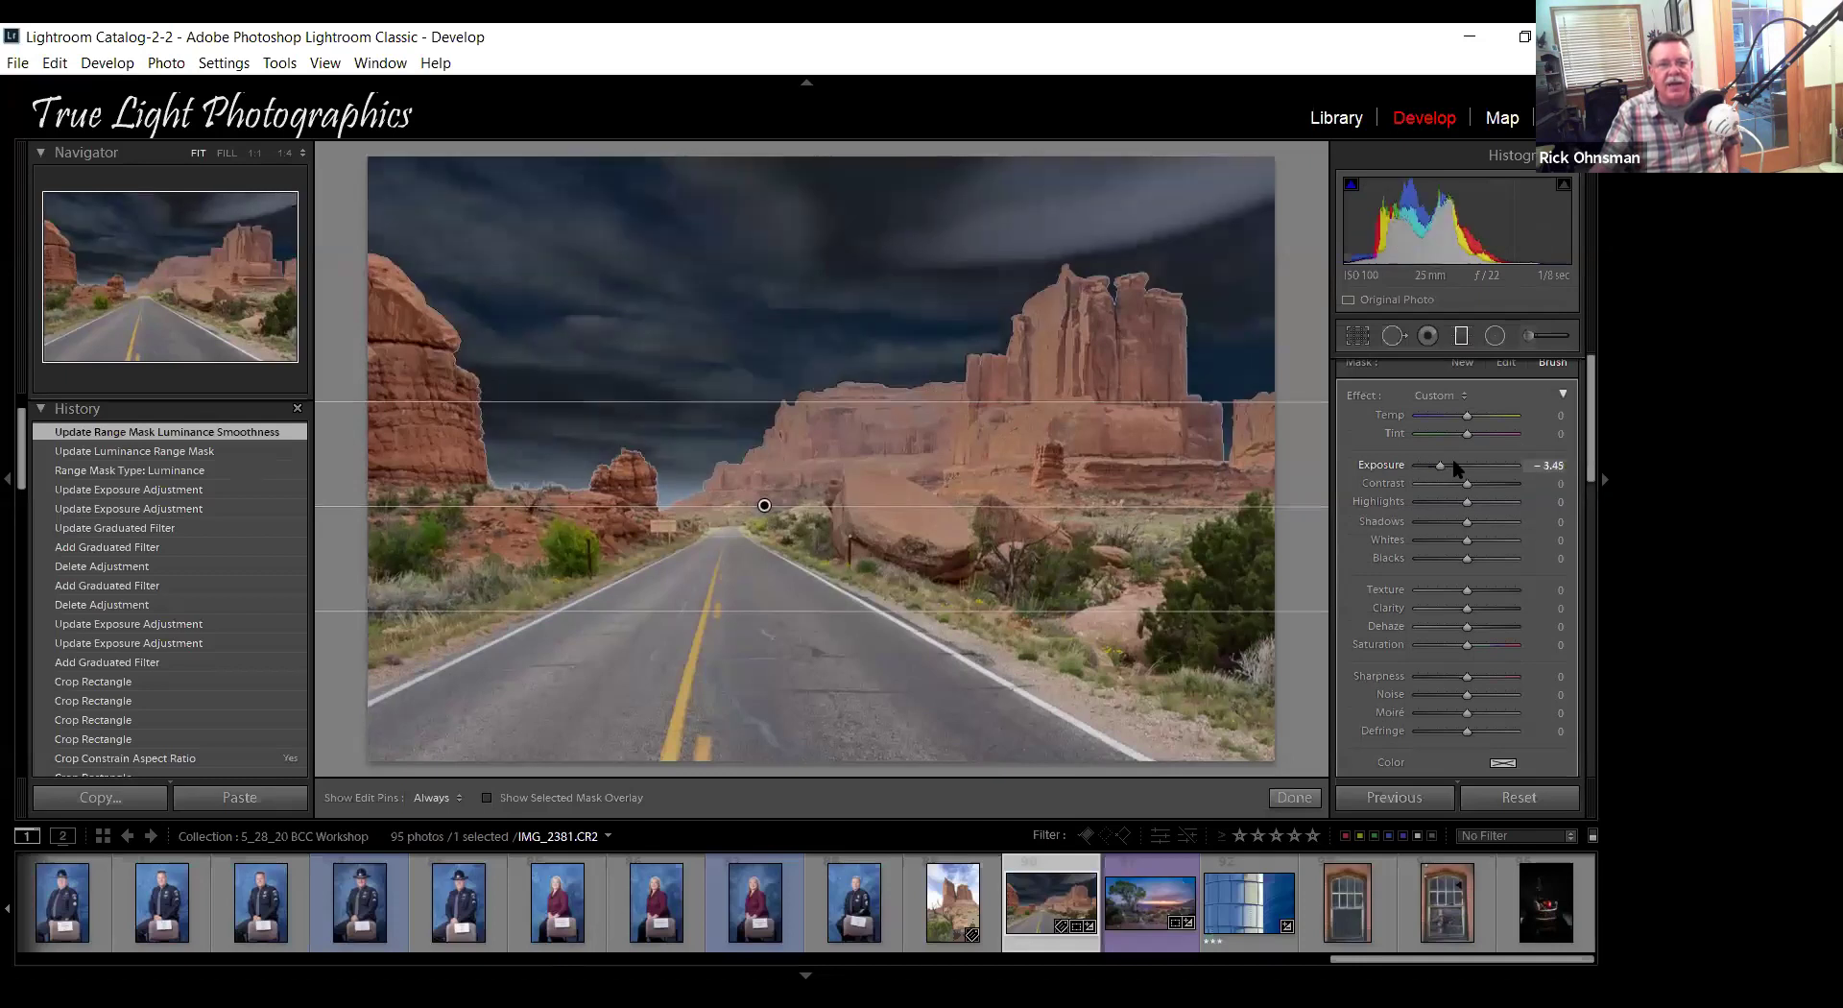
{"action": "left_click", "coordinate": [1454, 467]}
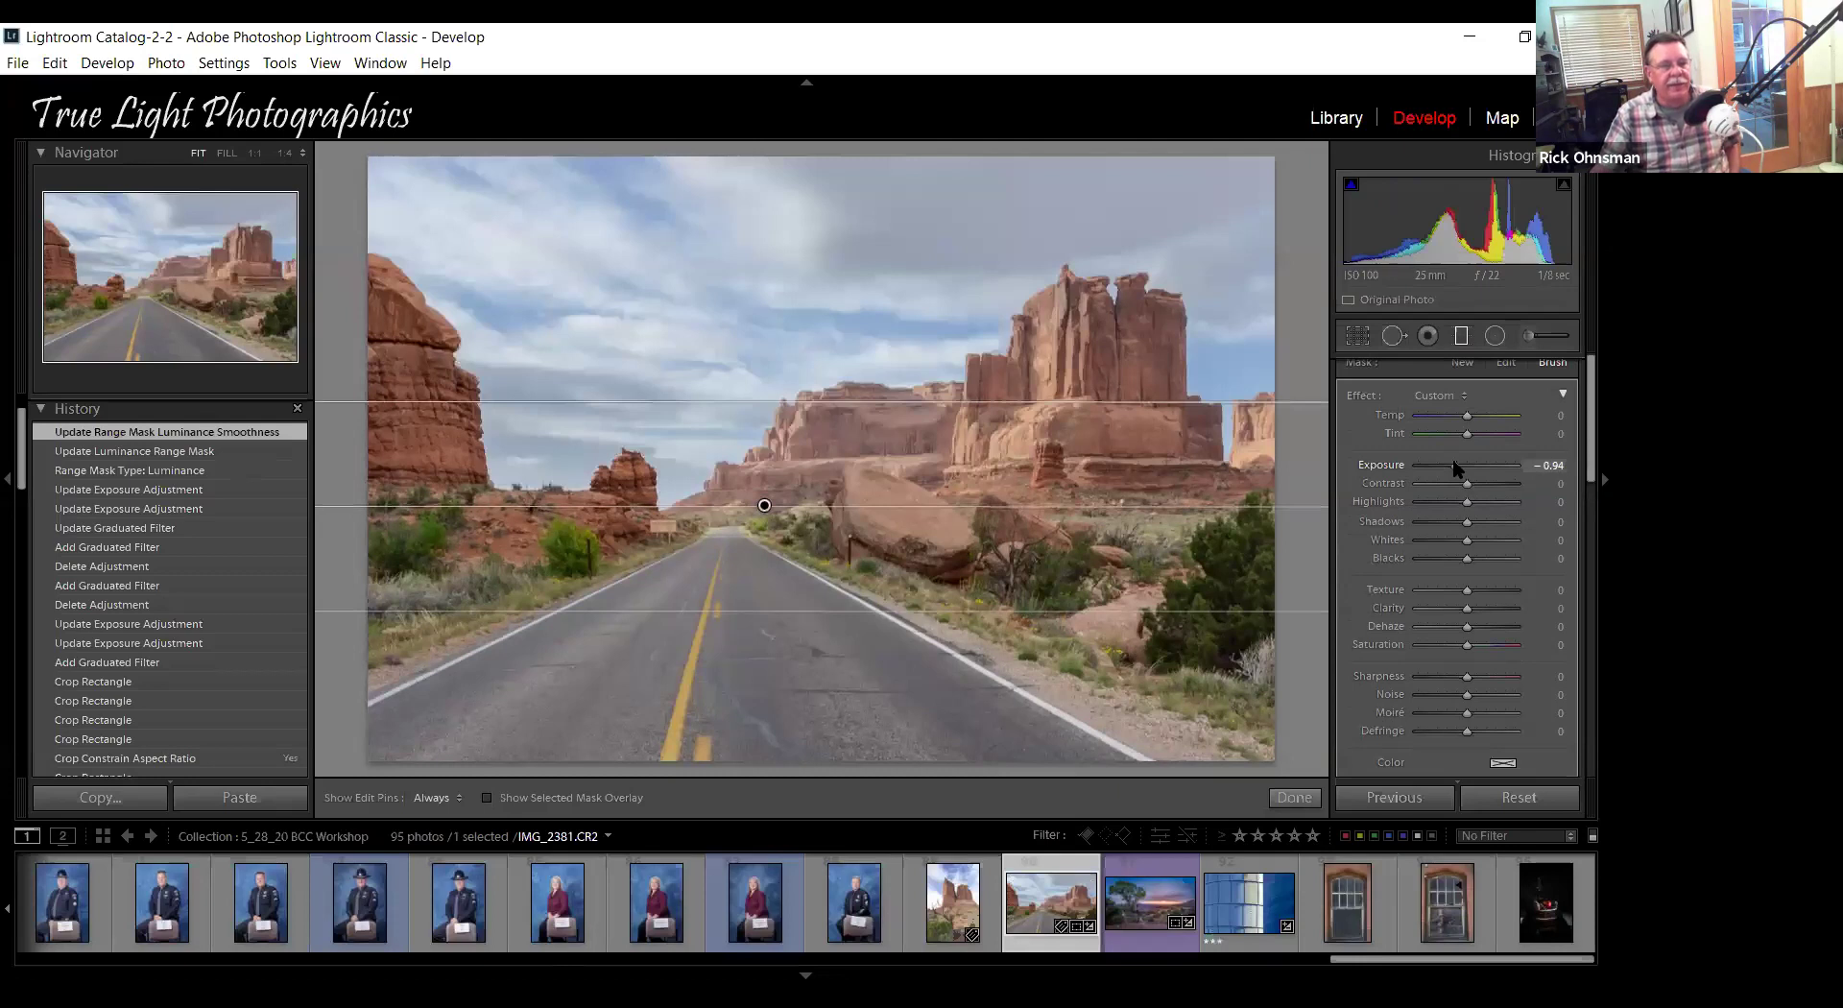
Set the graduated filter's texture to 41, clarity to 27 and colour temperature to −33.
{"action": "left_click", "coordinate": [1485, 592]}
{"action": "type", "text": "27"}
{"action": "key", "text": "Return"}
{"action": "left_click_drag", "start_coordinate": [1463, 423], "coordinate": [1443, 423]}
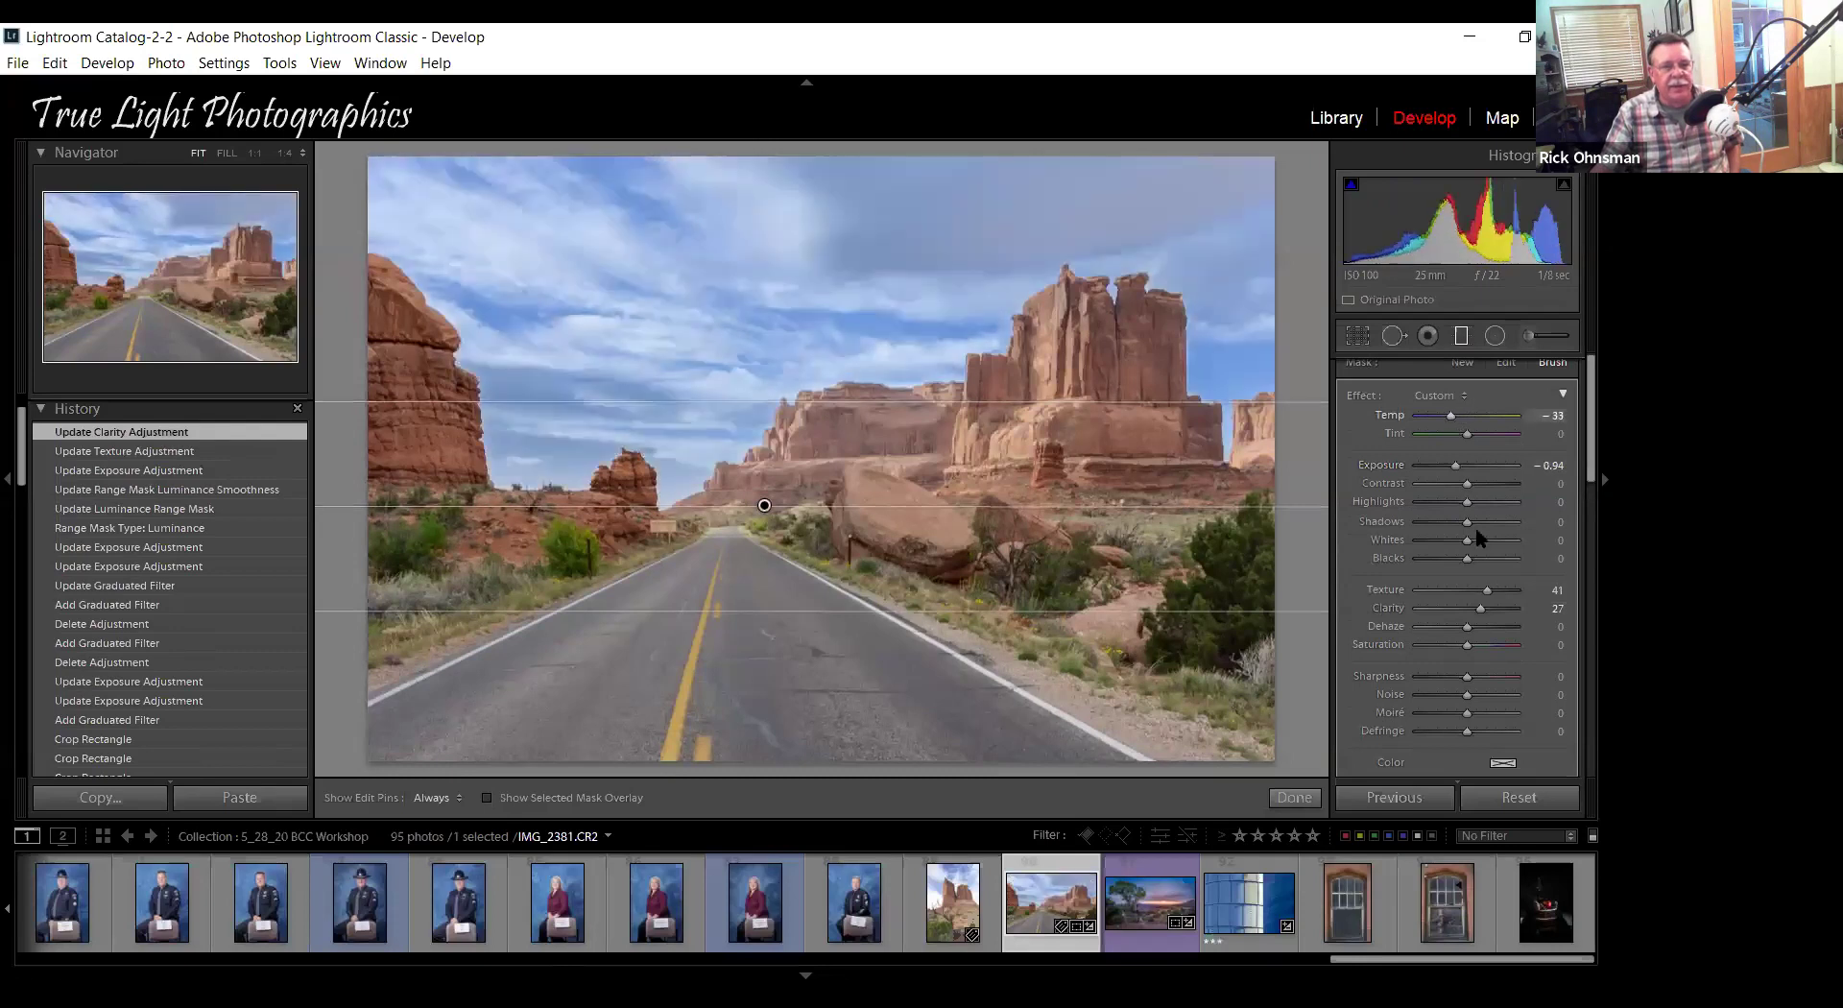
Set the graduated filter's dehaze to 8 and finish editing the filter.
{"action": "left_click", "coordinate": [1479, 627]}
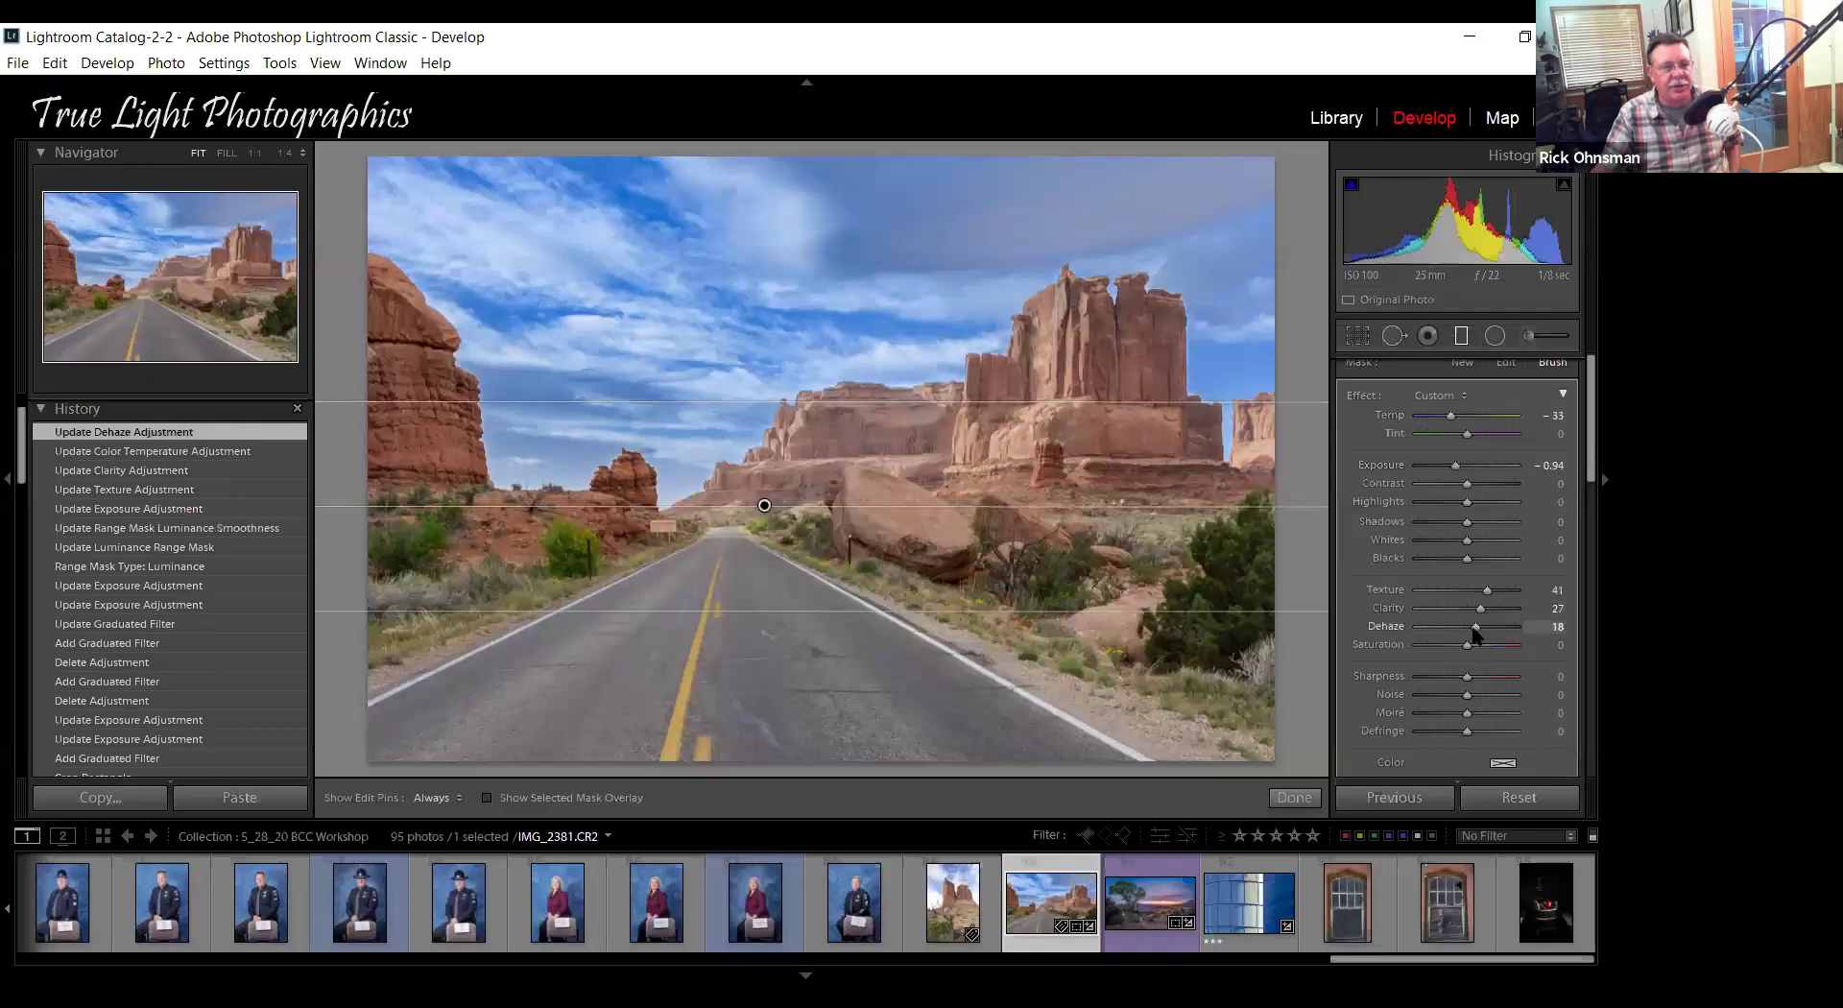
{"action": "left_click_drag", "start_coordinate": [1475, 629], "coordinate": [1471, 629]}
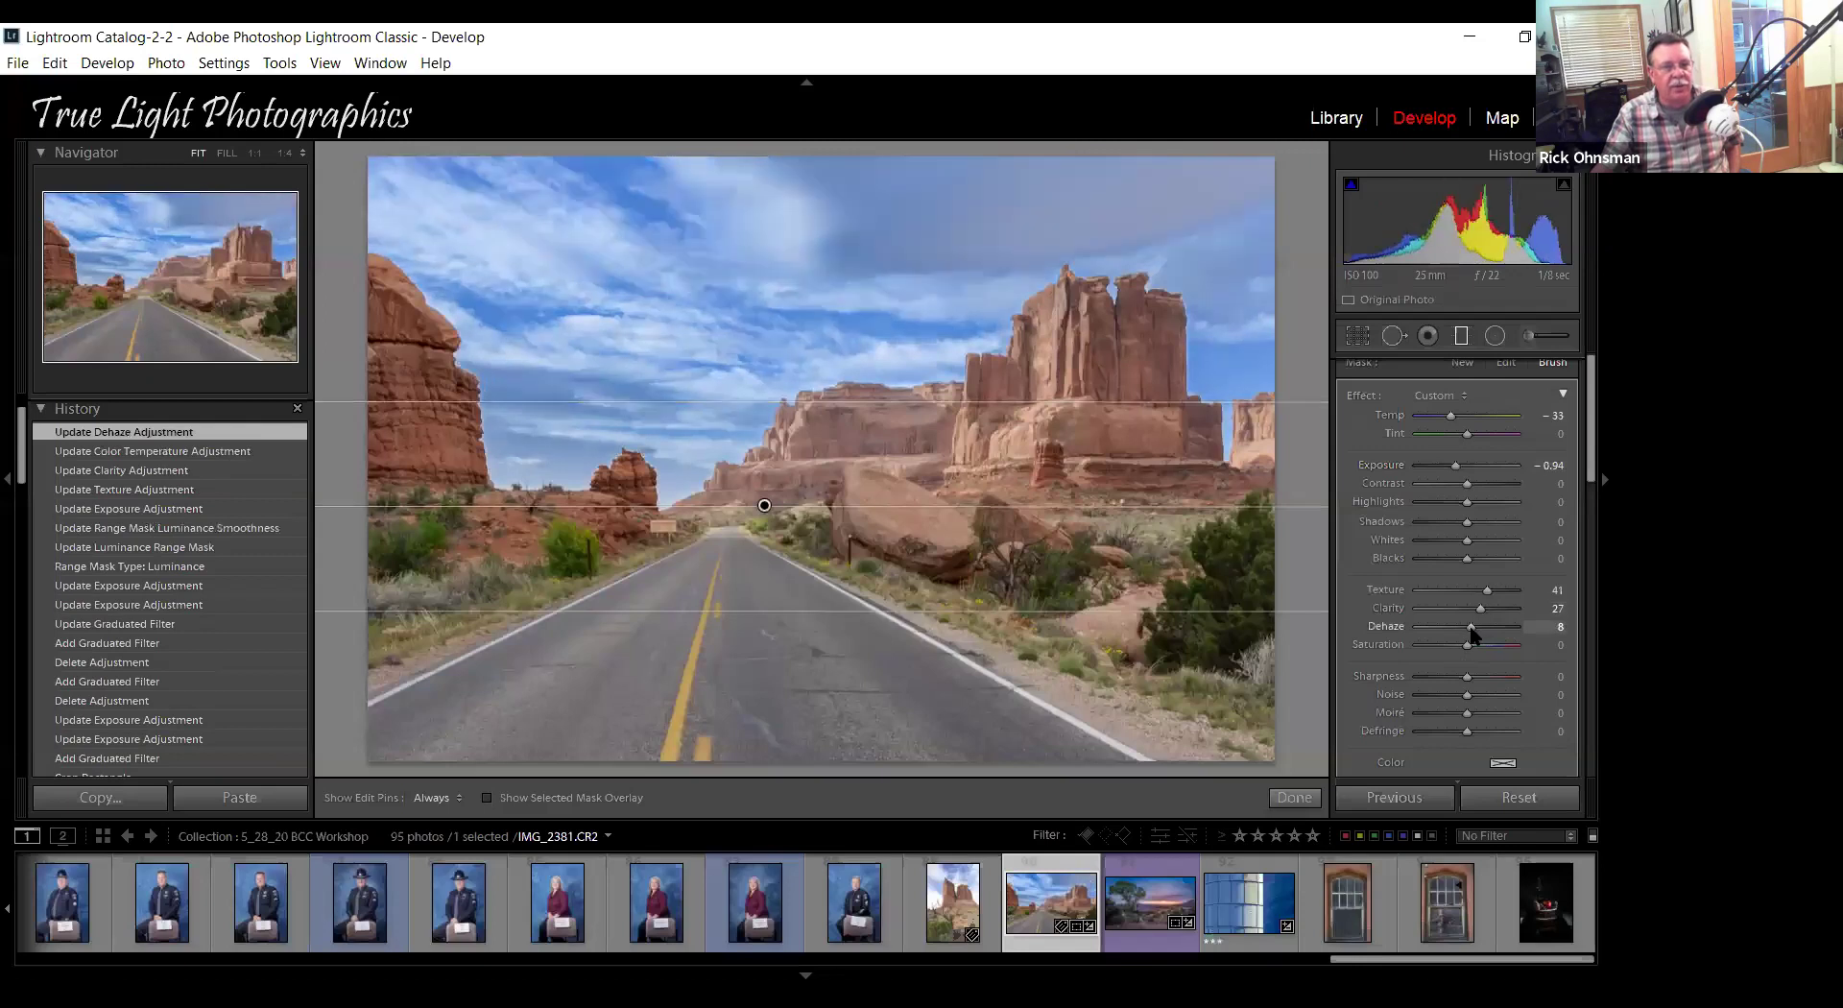
{"action": "left_click", "coordinate": [1310, 801]}
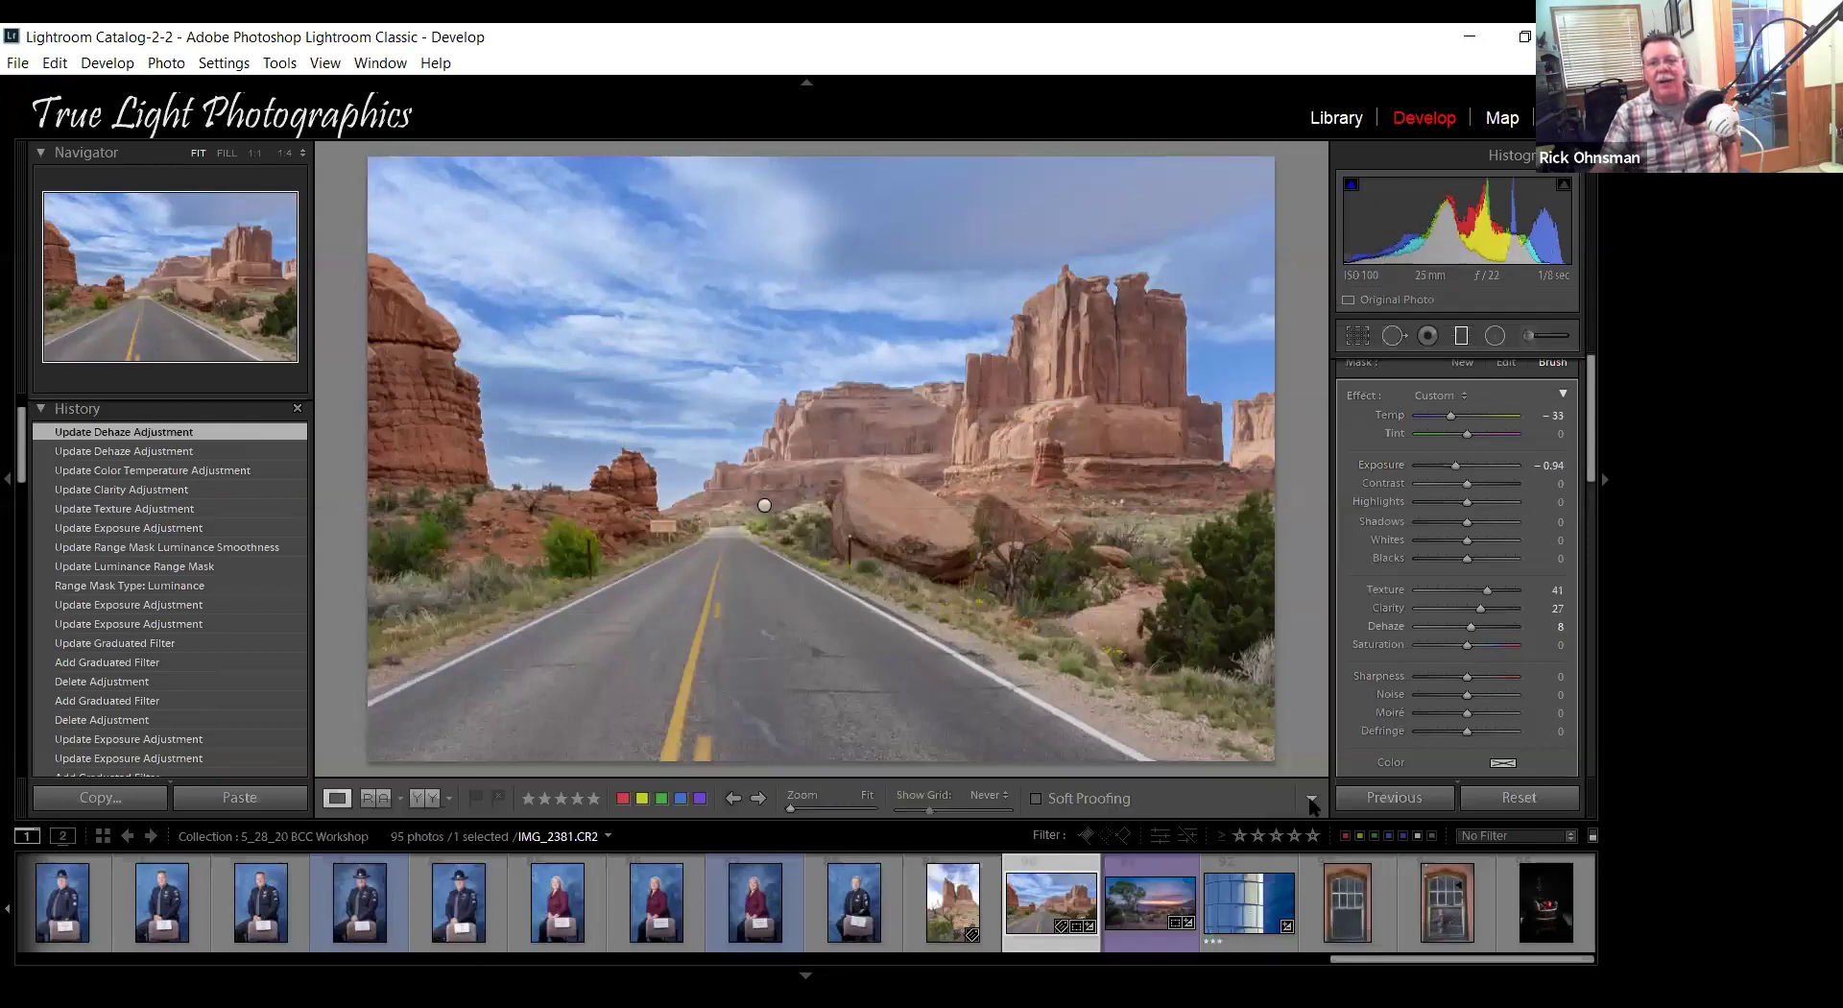
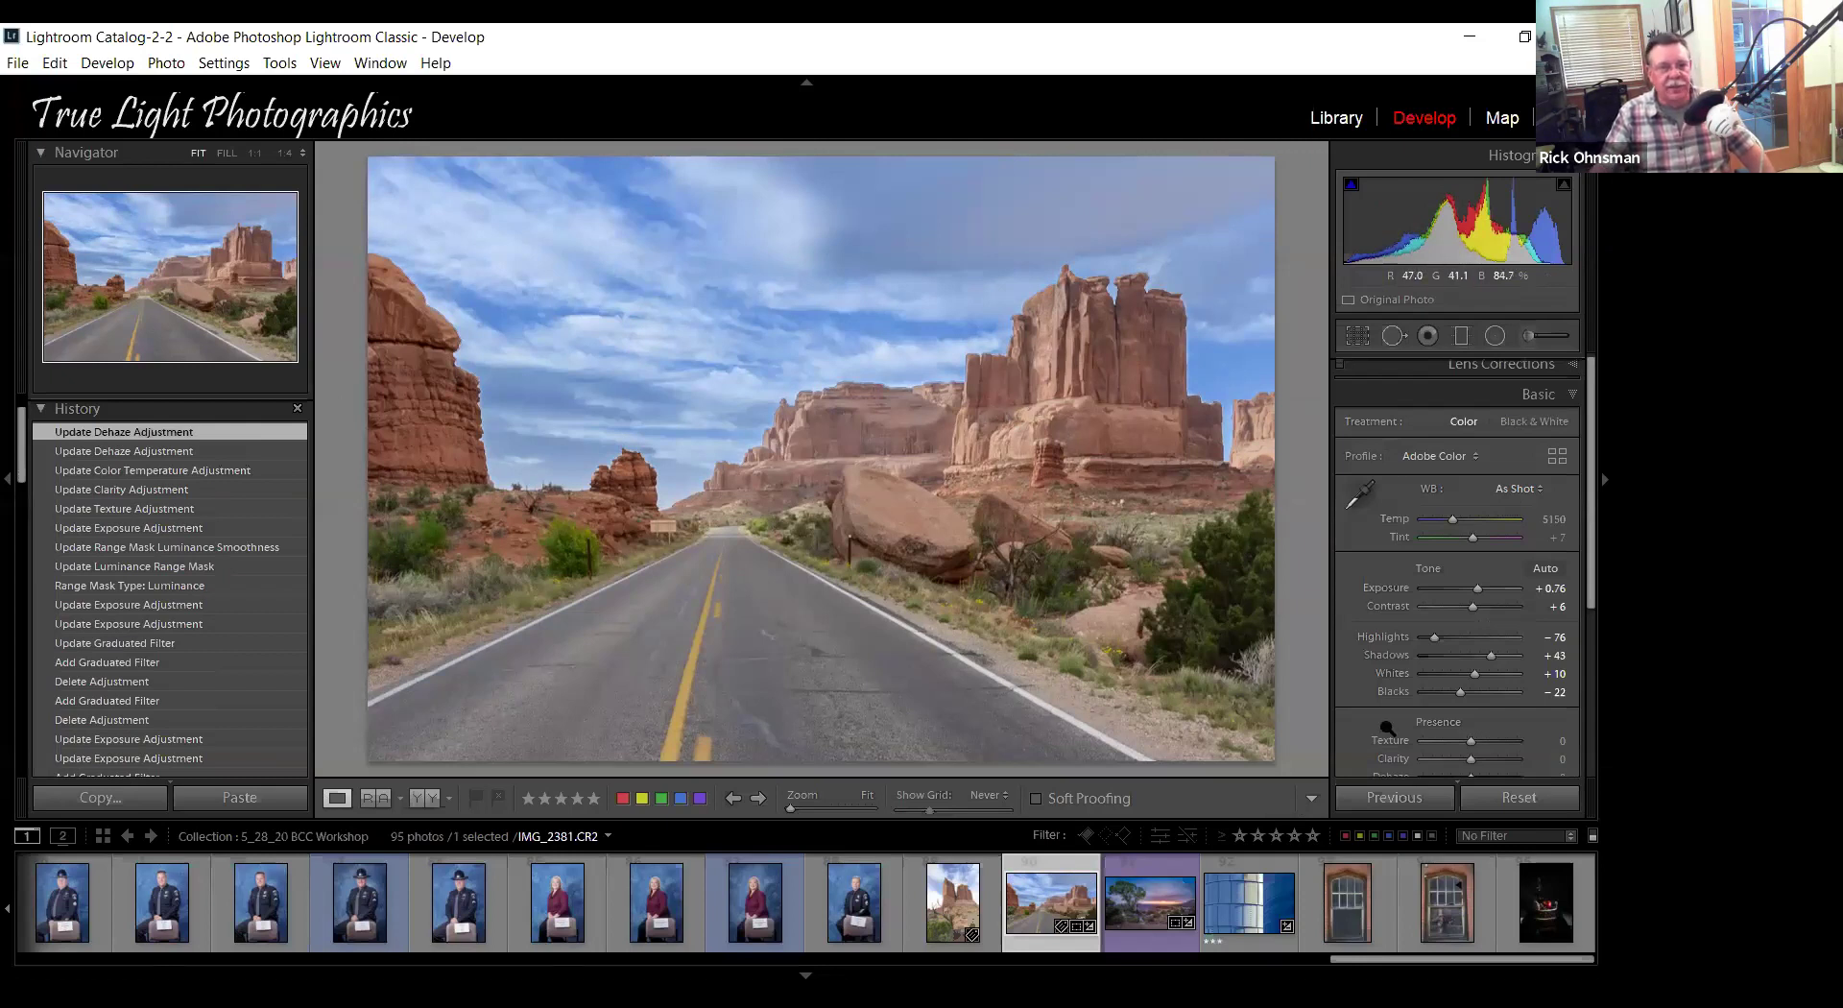
Open photo IMG_2340.CR2 with the Adjustment Brush, turning on the mask overlay and hiding the edit pins.
{"action": "left_click", "coordinate": [956, 933]}
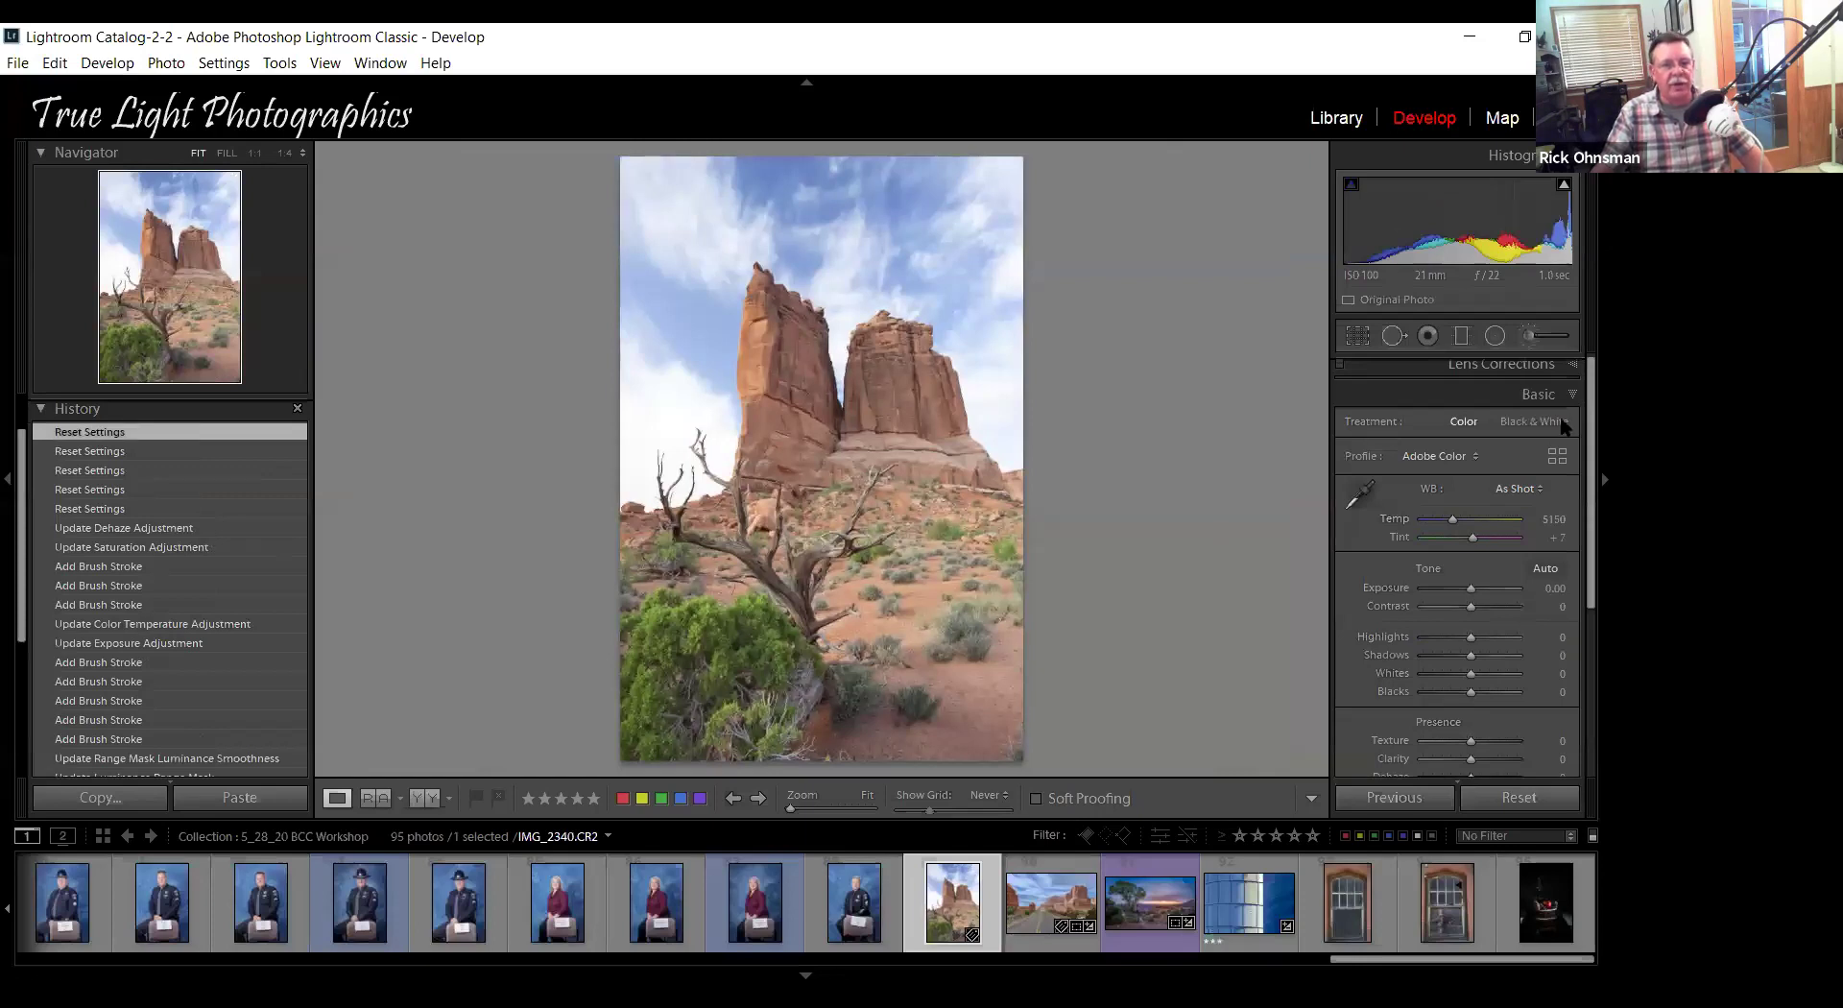
{"action": "key", "text": "k"}
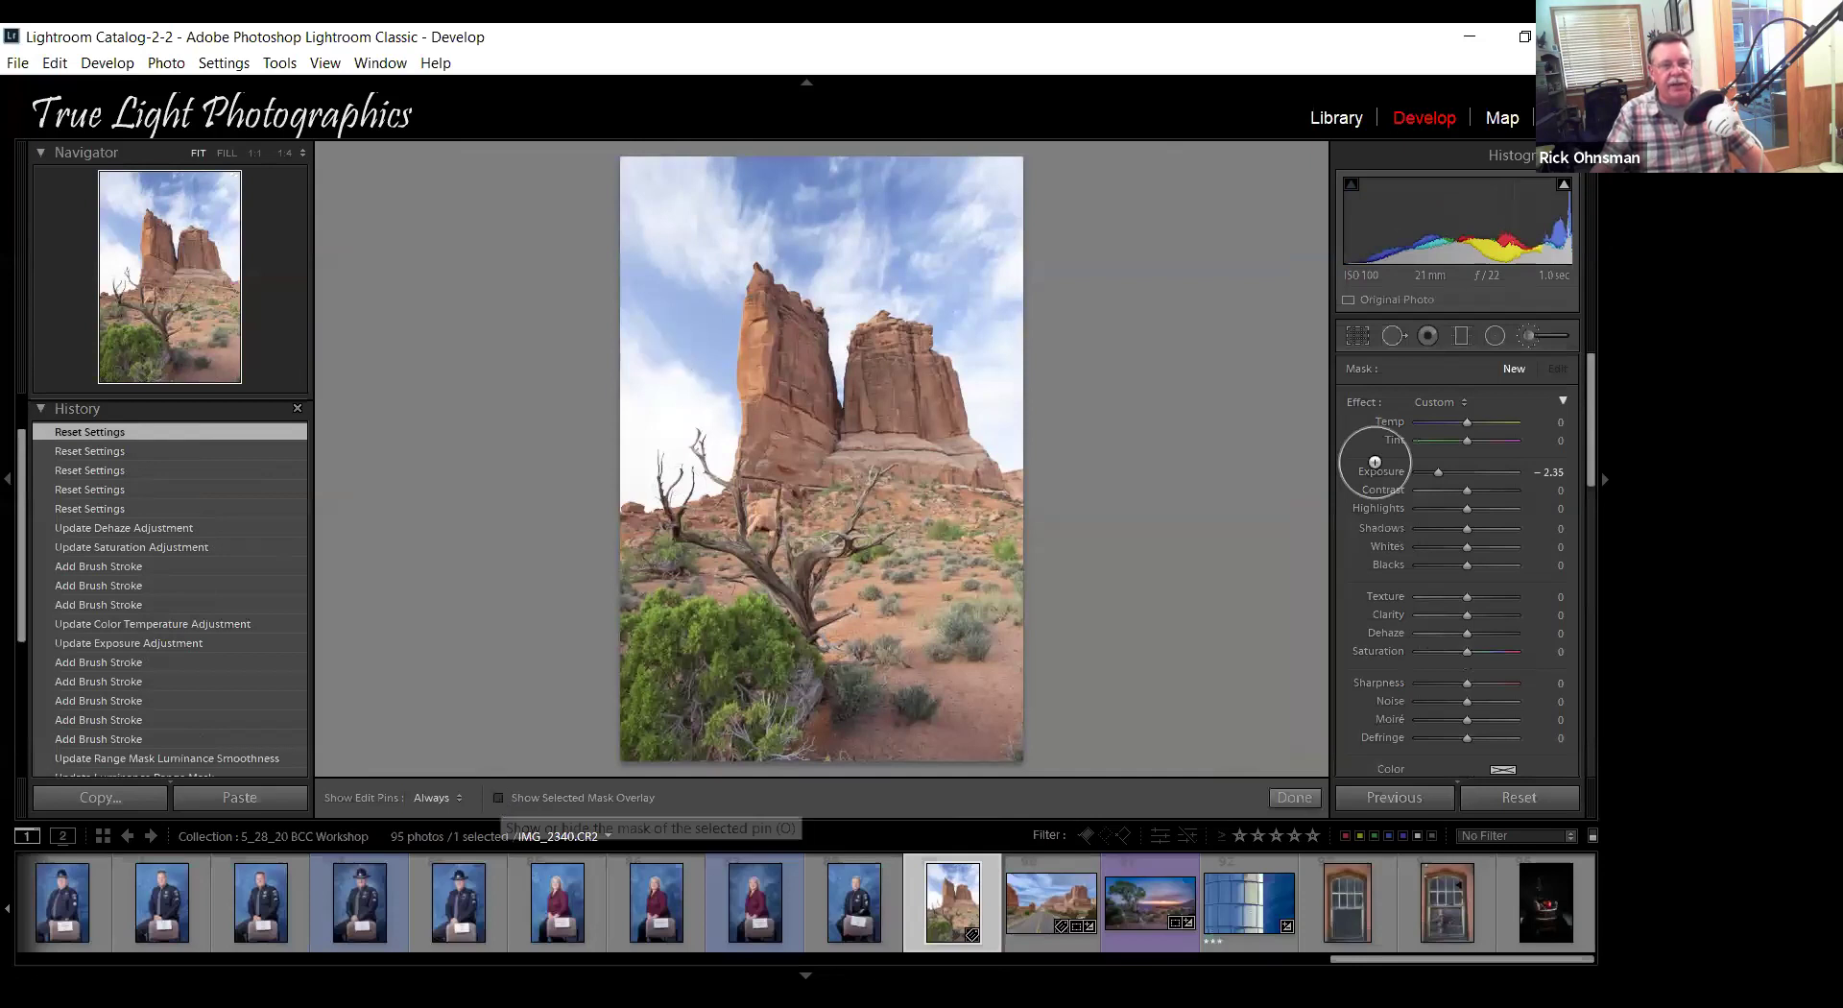
{"action": "key", "text": "o"}
{"action": "key", "text": "h"}
Paint a brush mask with exposure −2.35 over the whole sky and both rock towers, and show the edit pins again.
{"action": "left_click_drag", "start_coordinate": [682, 206], "coordinate": [1029, 254]}
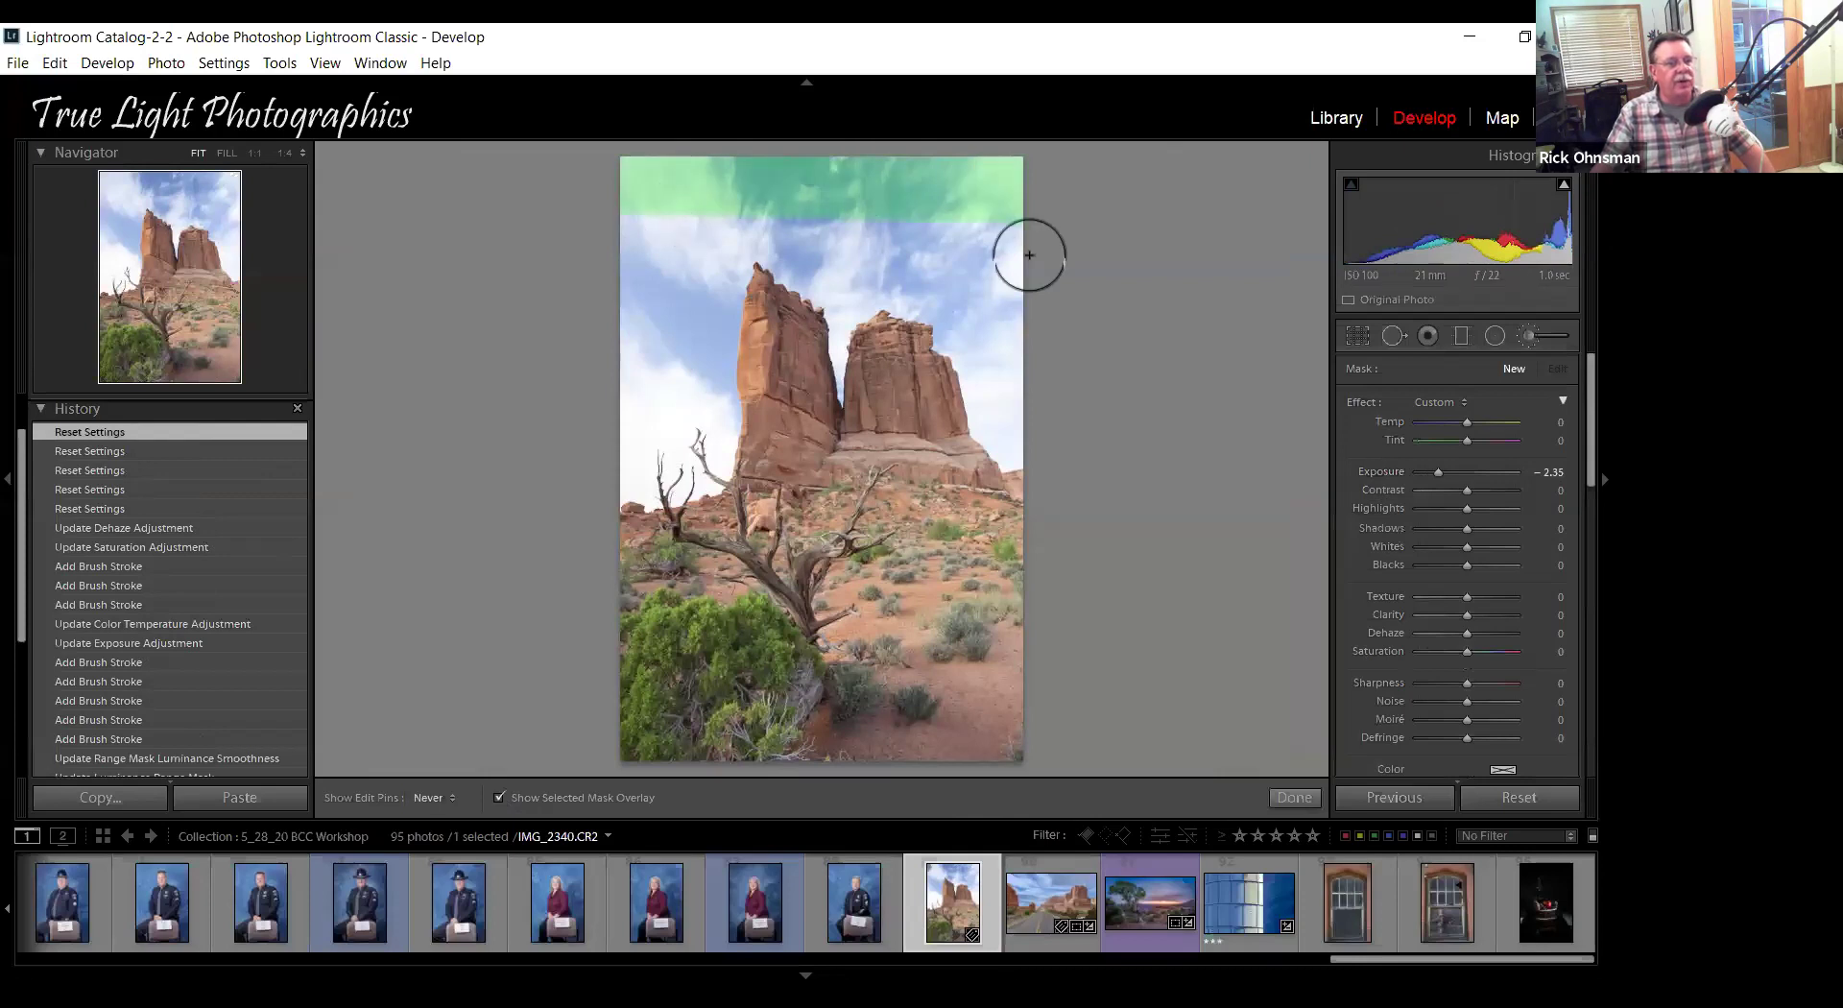
{"action": "mouse_move", "coordinate": [669, 403]}
{"action": "left_mouse_down"}
{"action": "mouse_move", "coordinate": [606, 471]}
{"action": "mouse_move", "coordinate": [1090, 463]}
{"action": "left_mouse_up"}
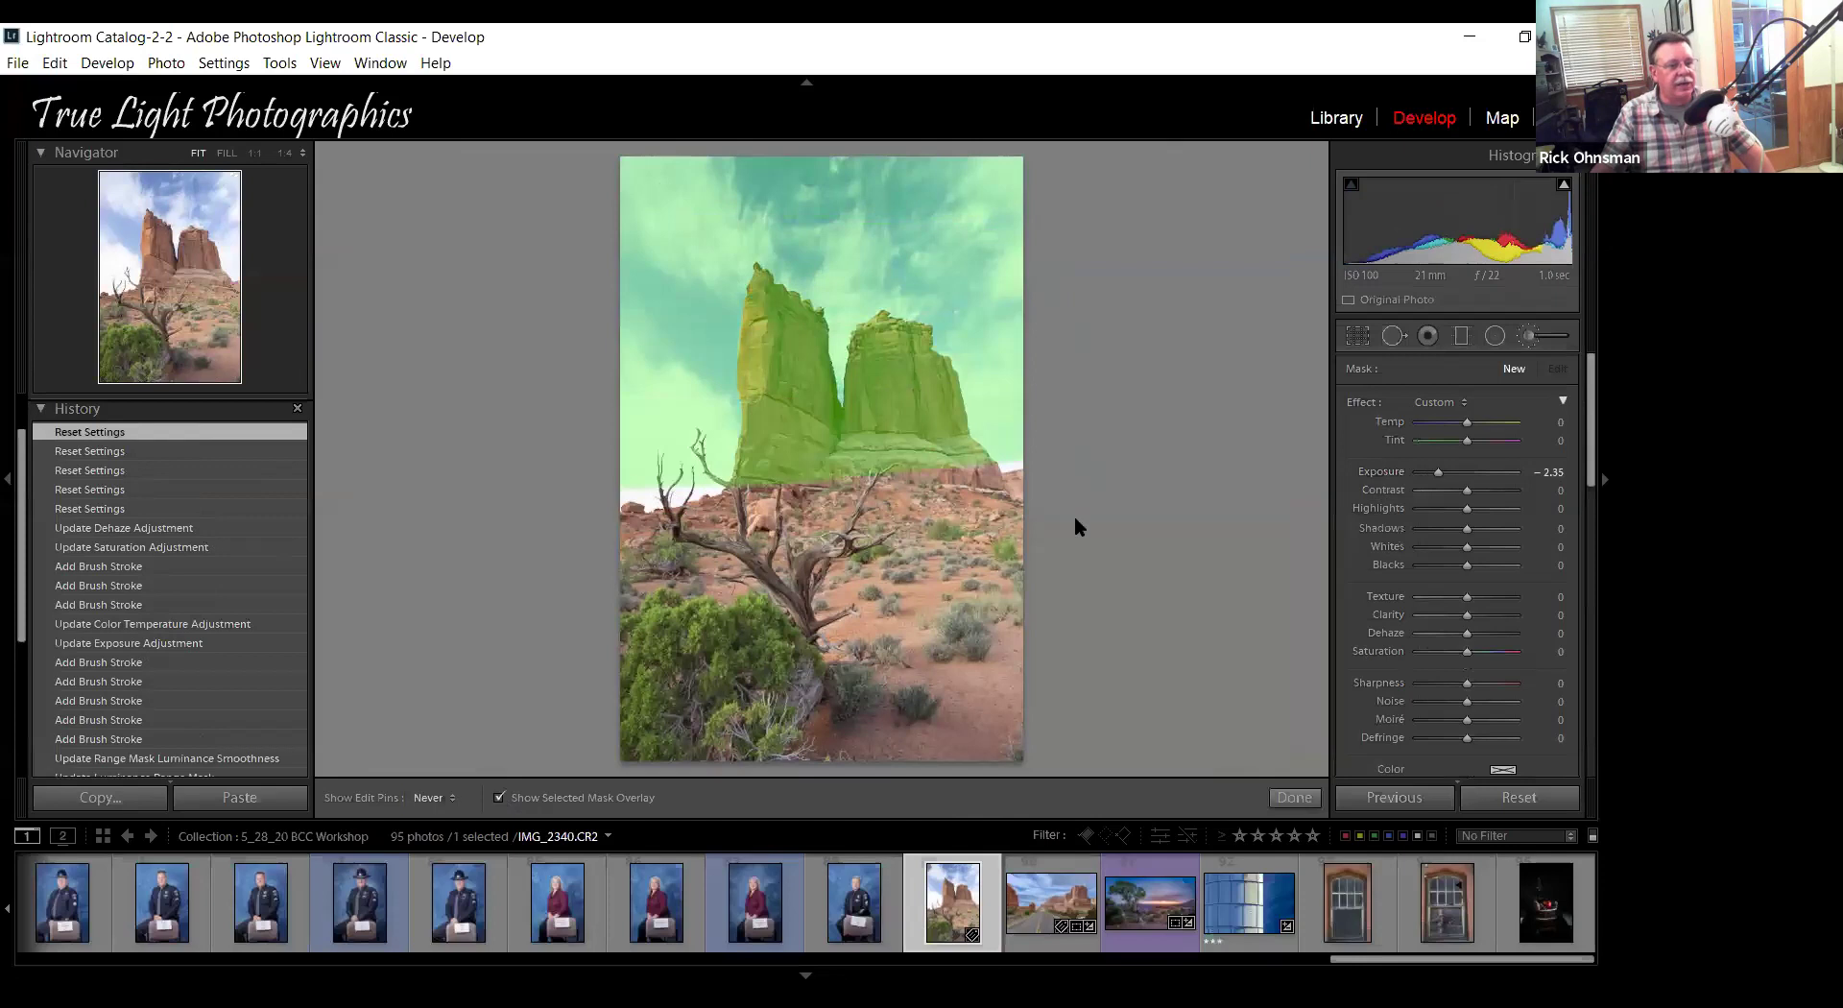
{"action": "key", "text": "h"}
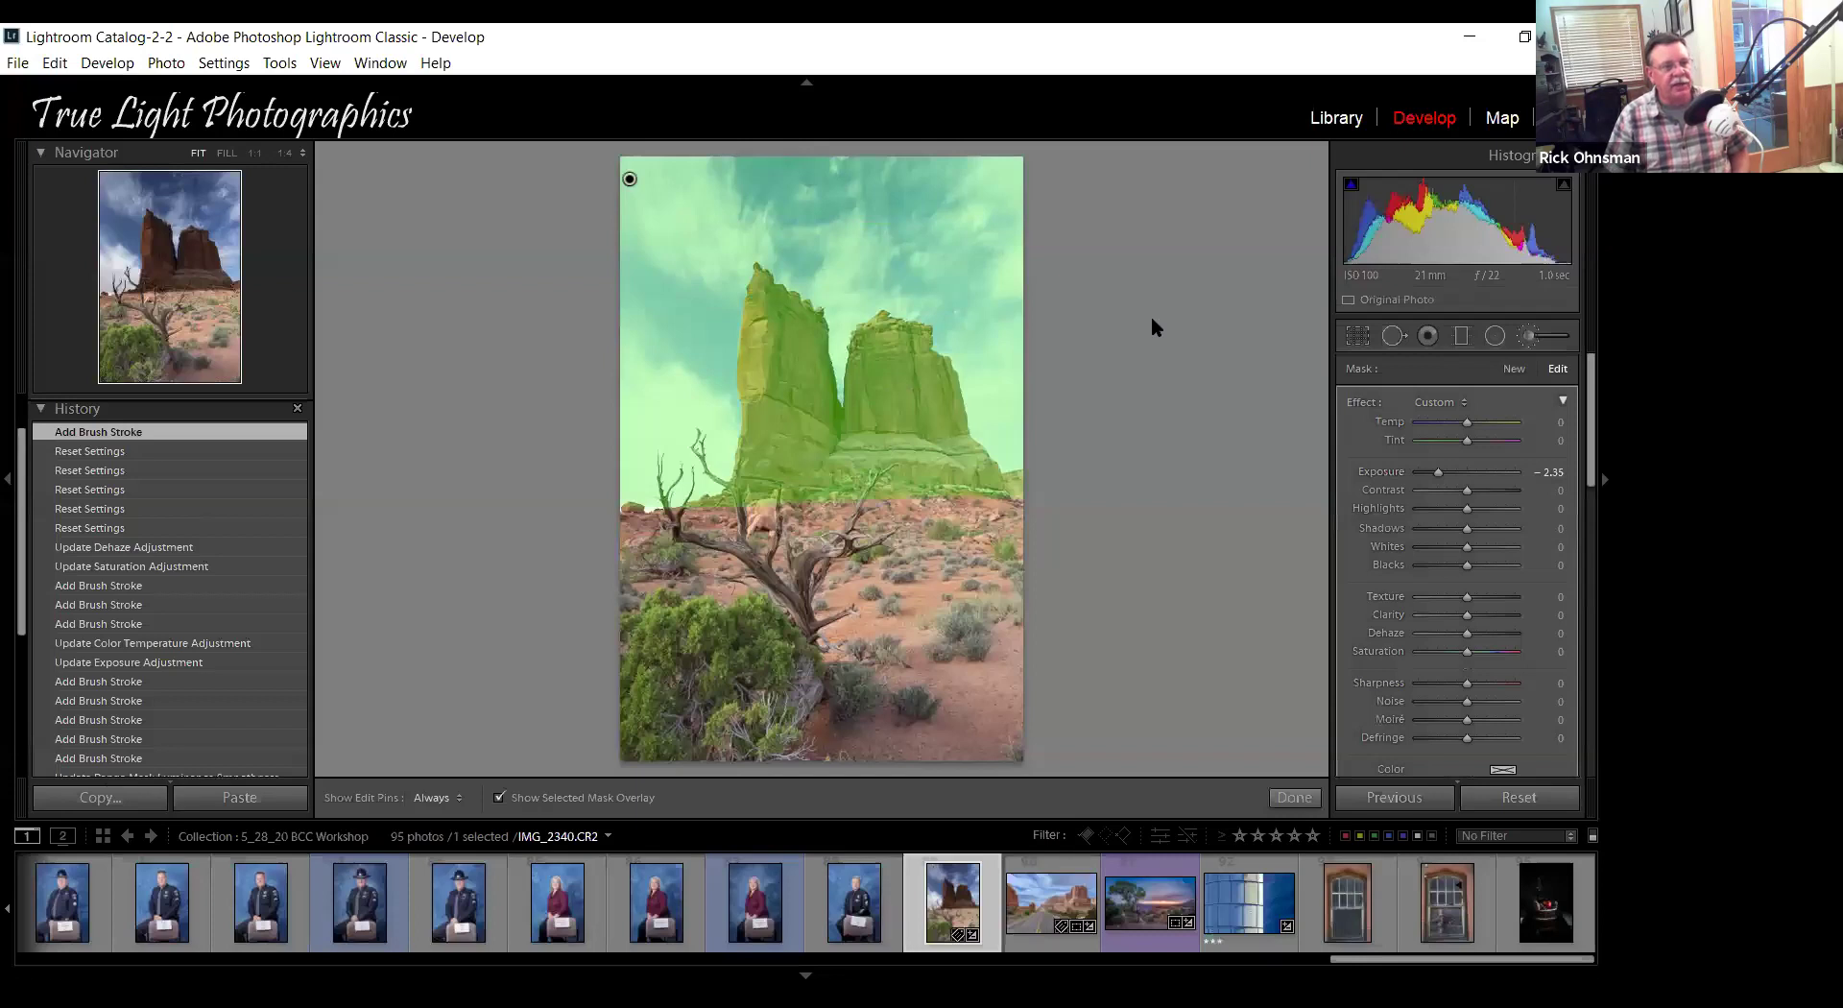
Cycle the brush mask overlay through its available colours and return it to green.
{"action": "key", "text": "shift+o"}
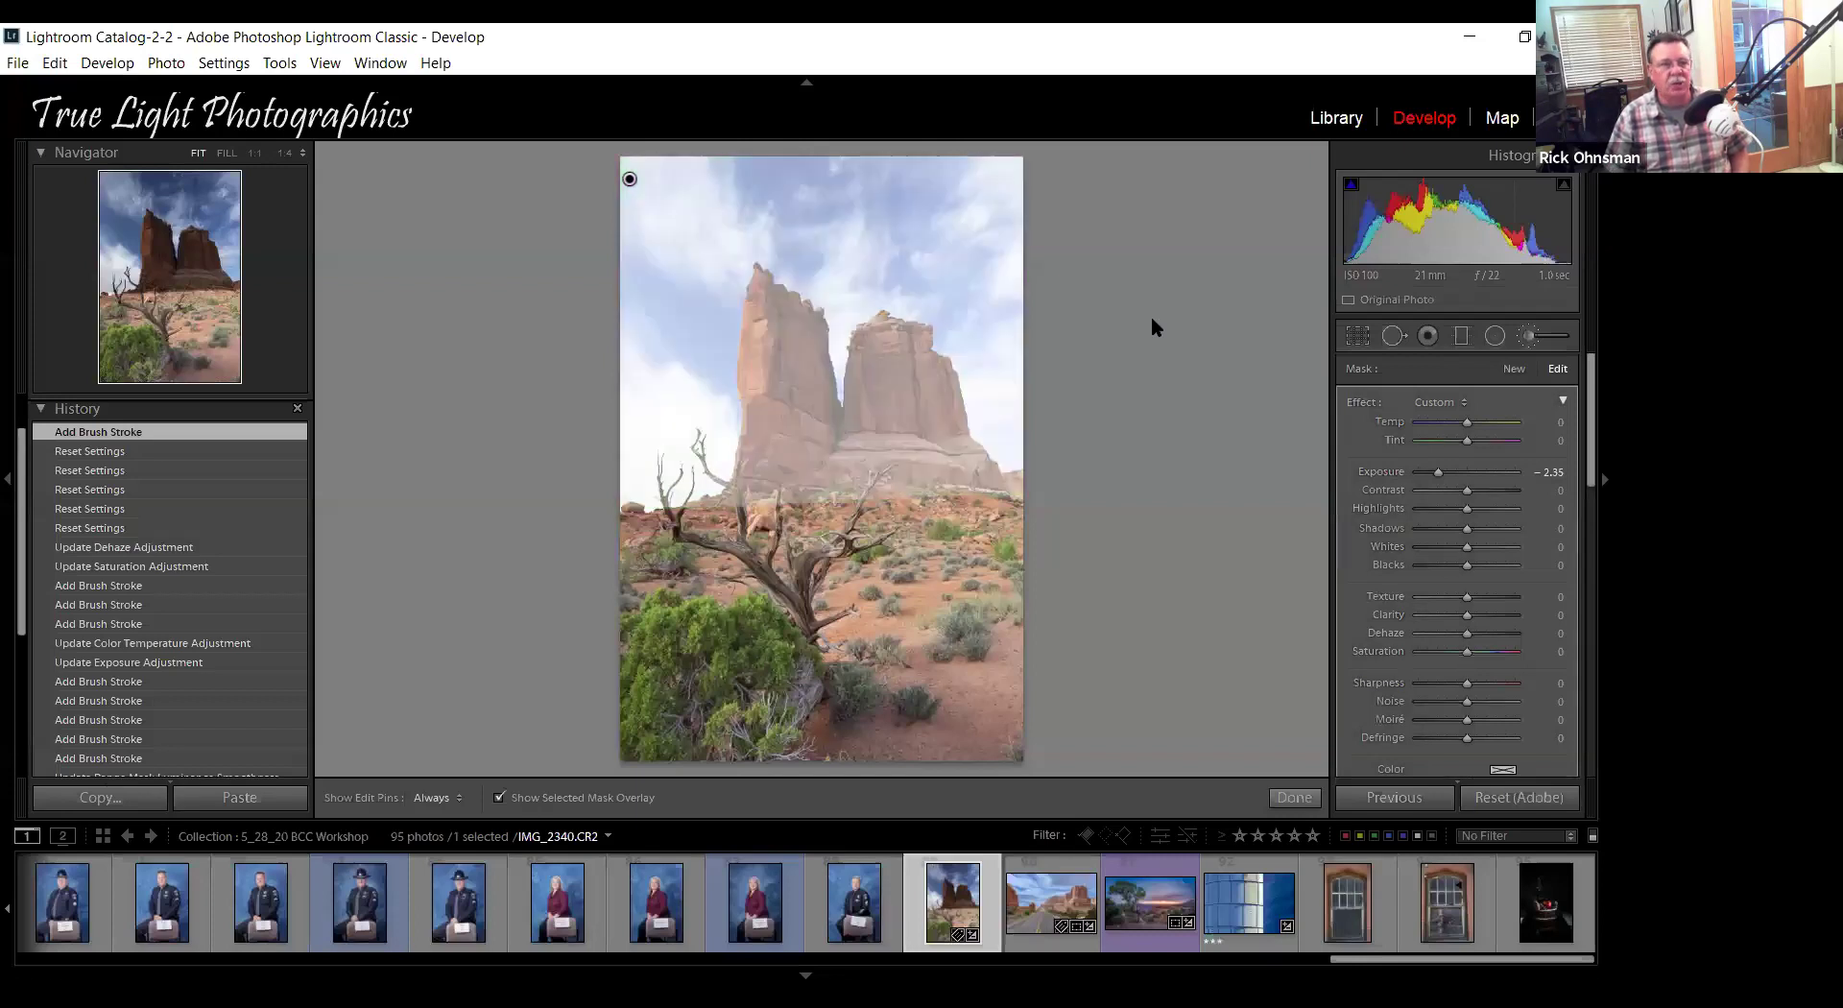
{"action": "key", "text": "shift+o"}
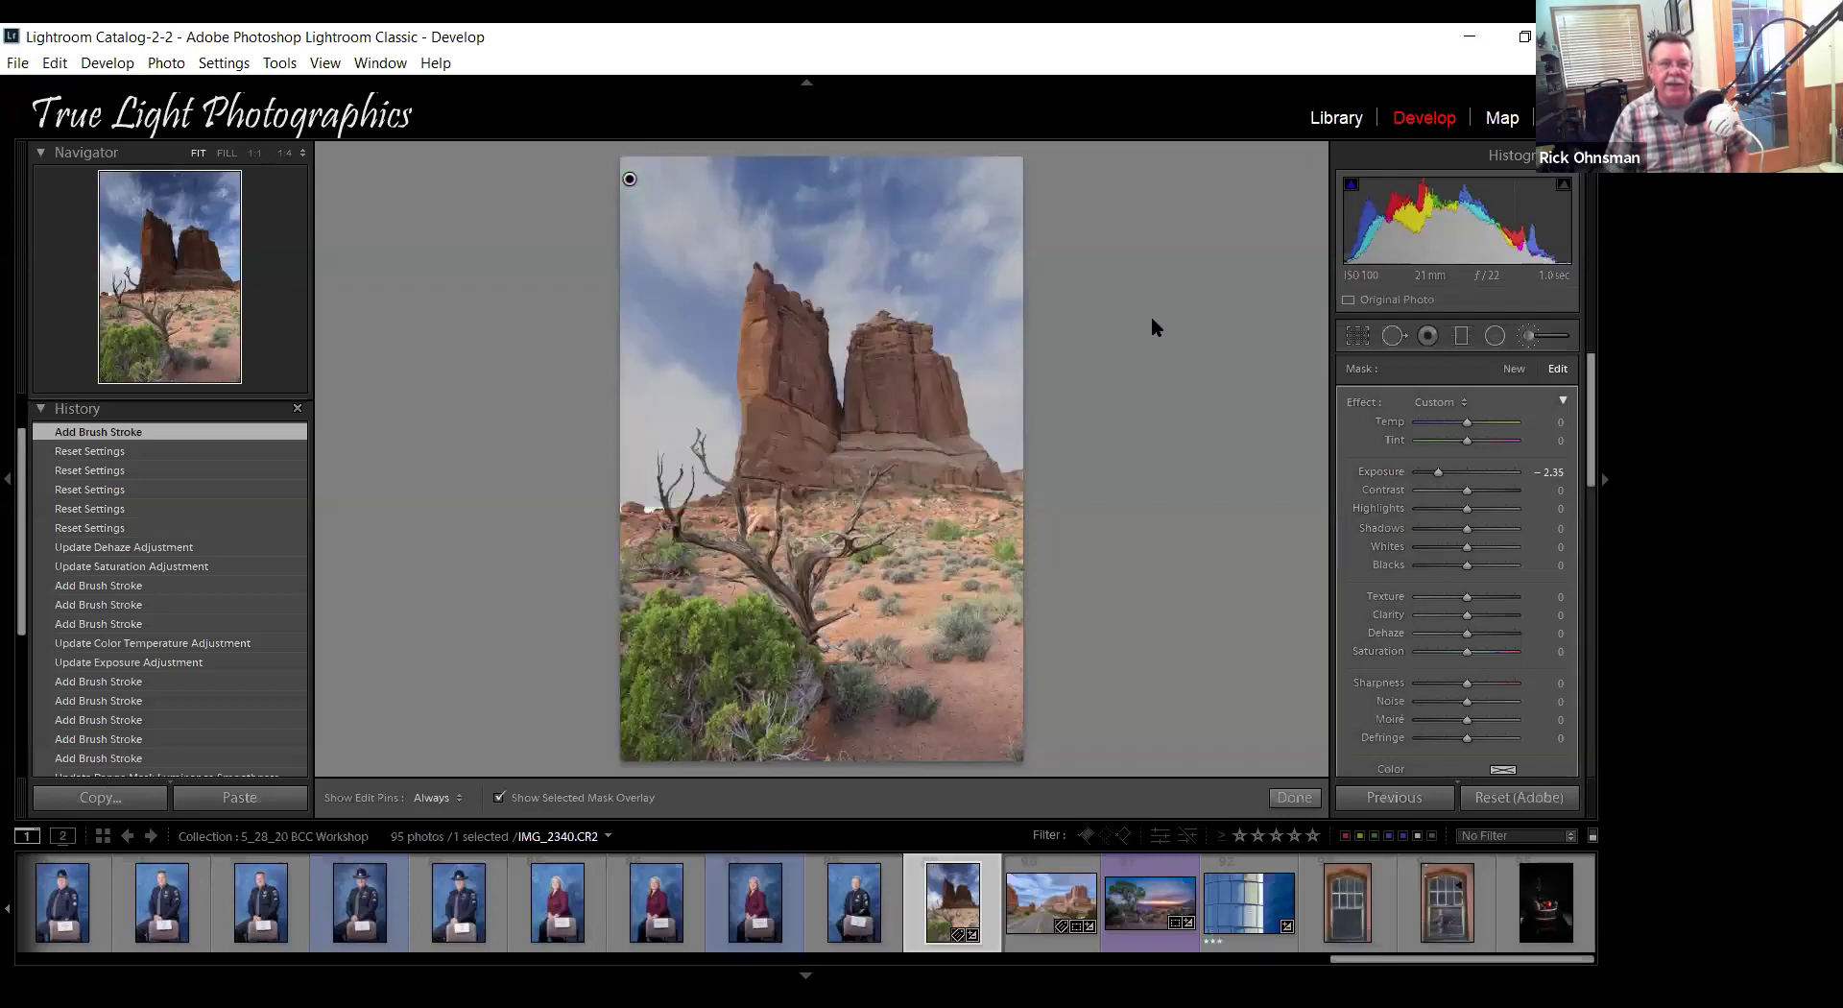
{"action": "key", "text": "shift+o"}
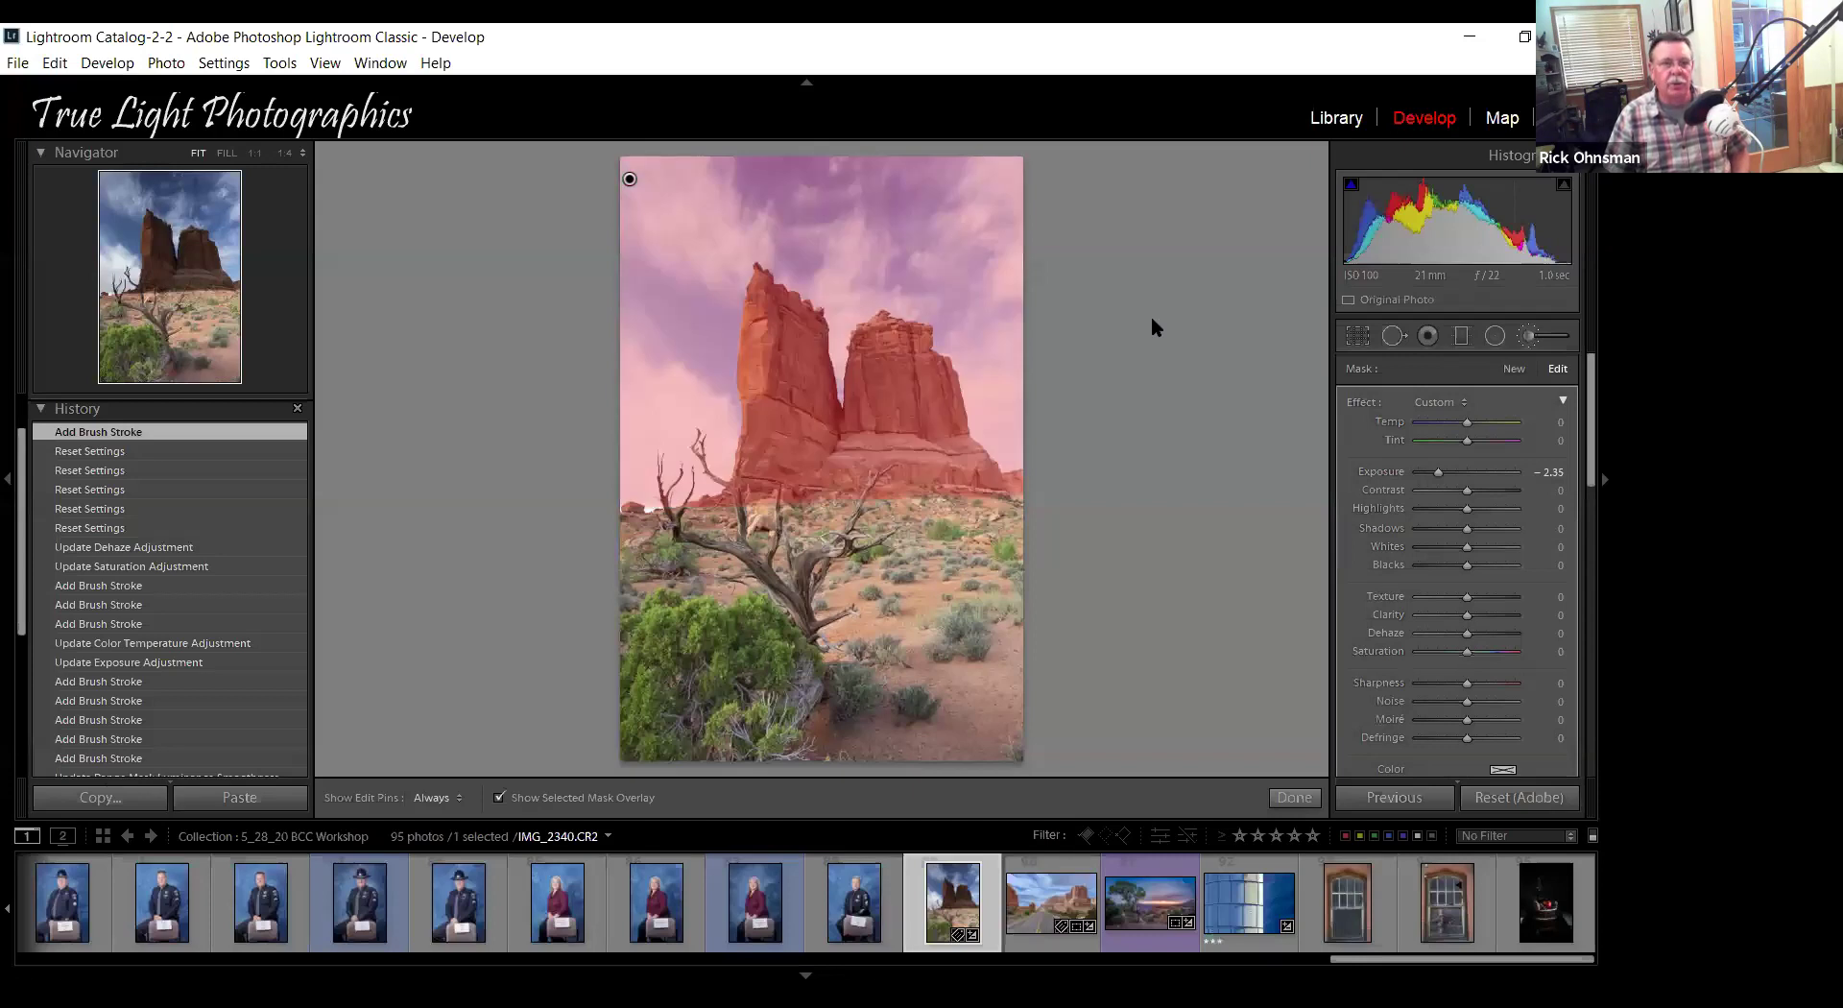
{"action": "key", "text": "o"}
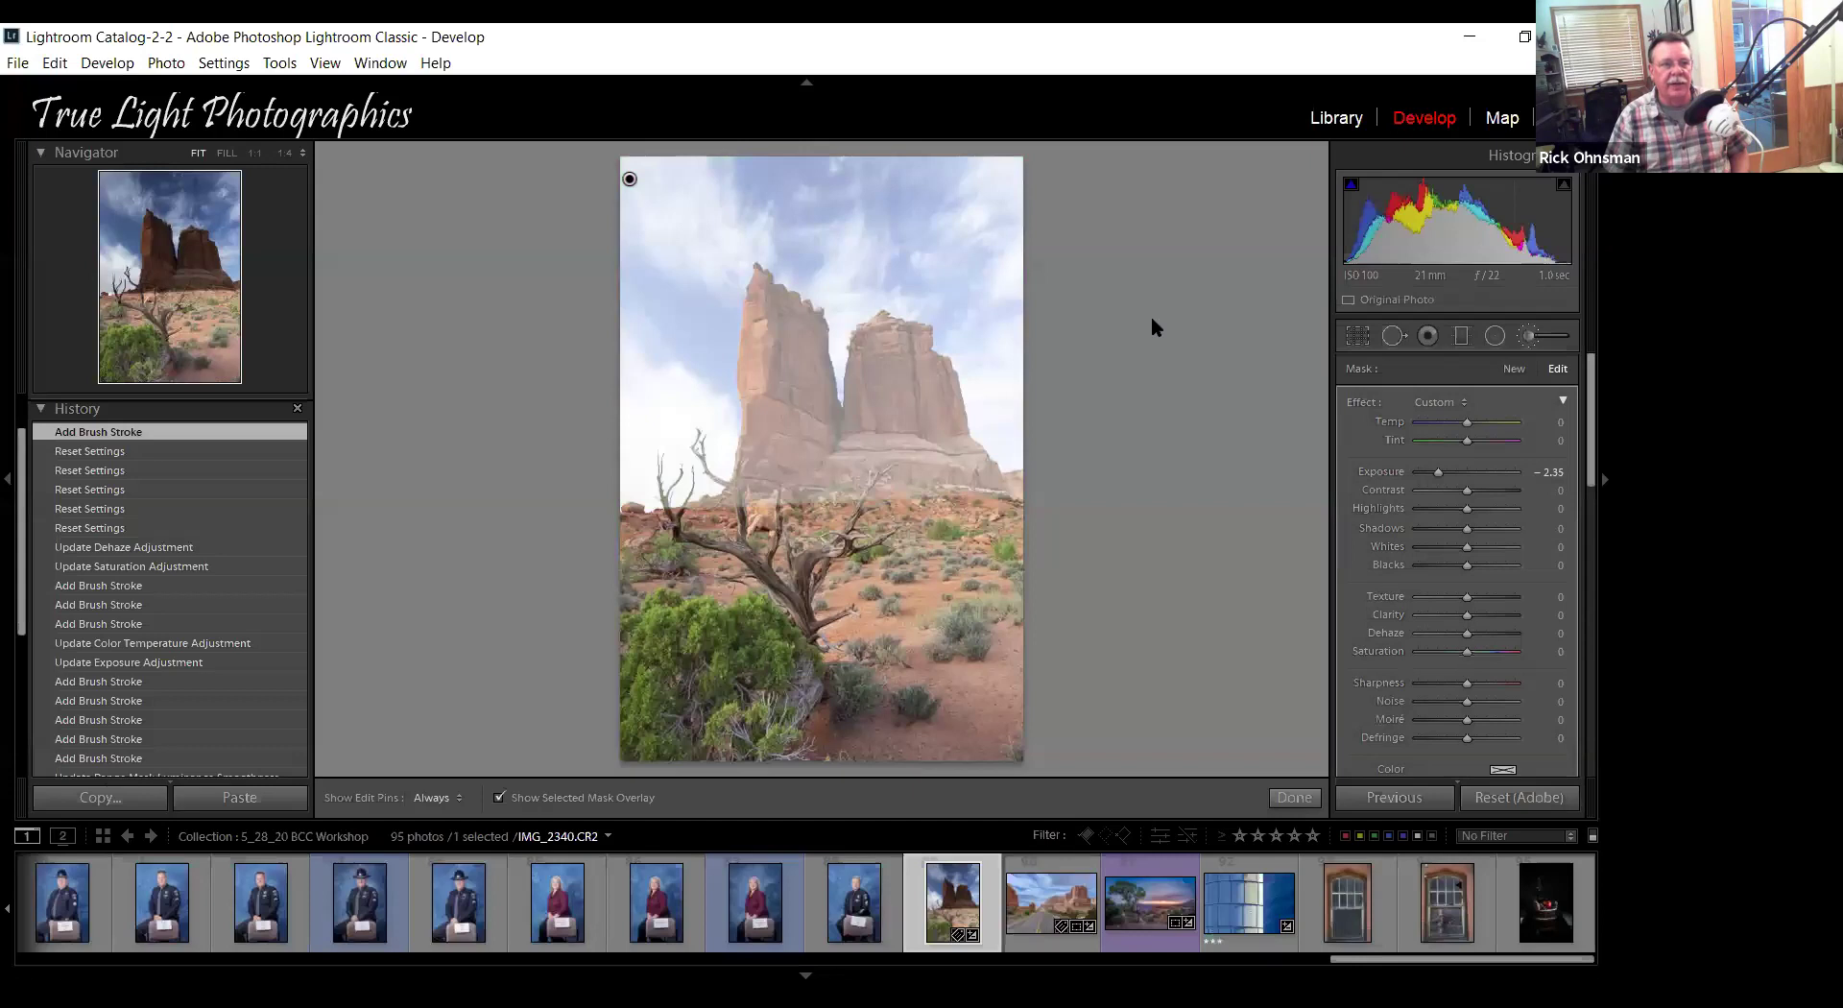
{"action": "key", "text": "o"}
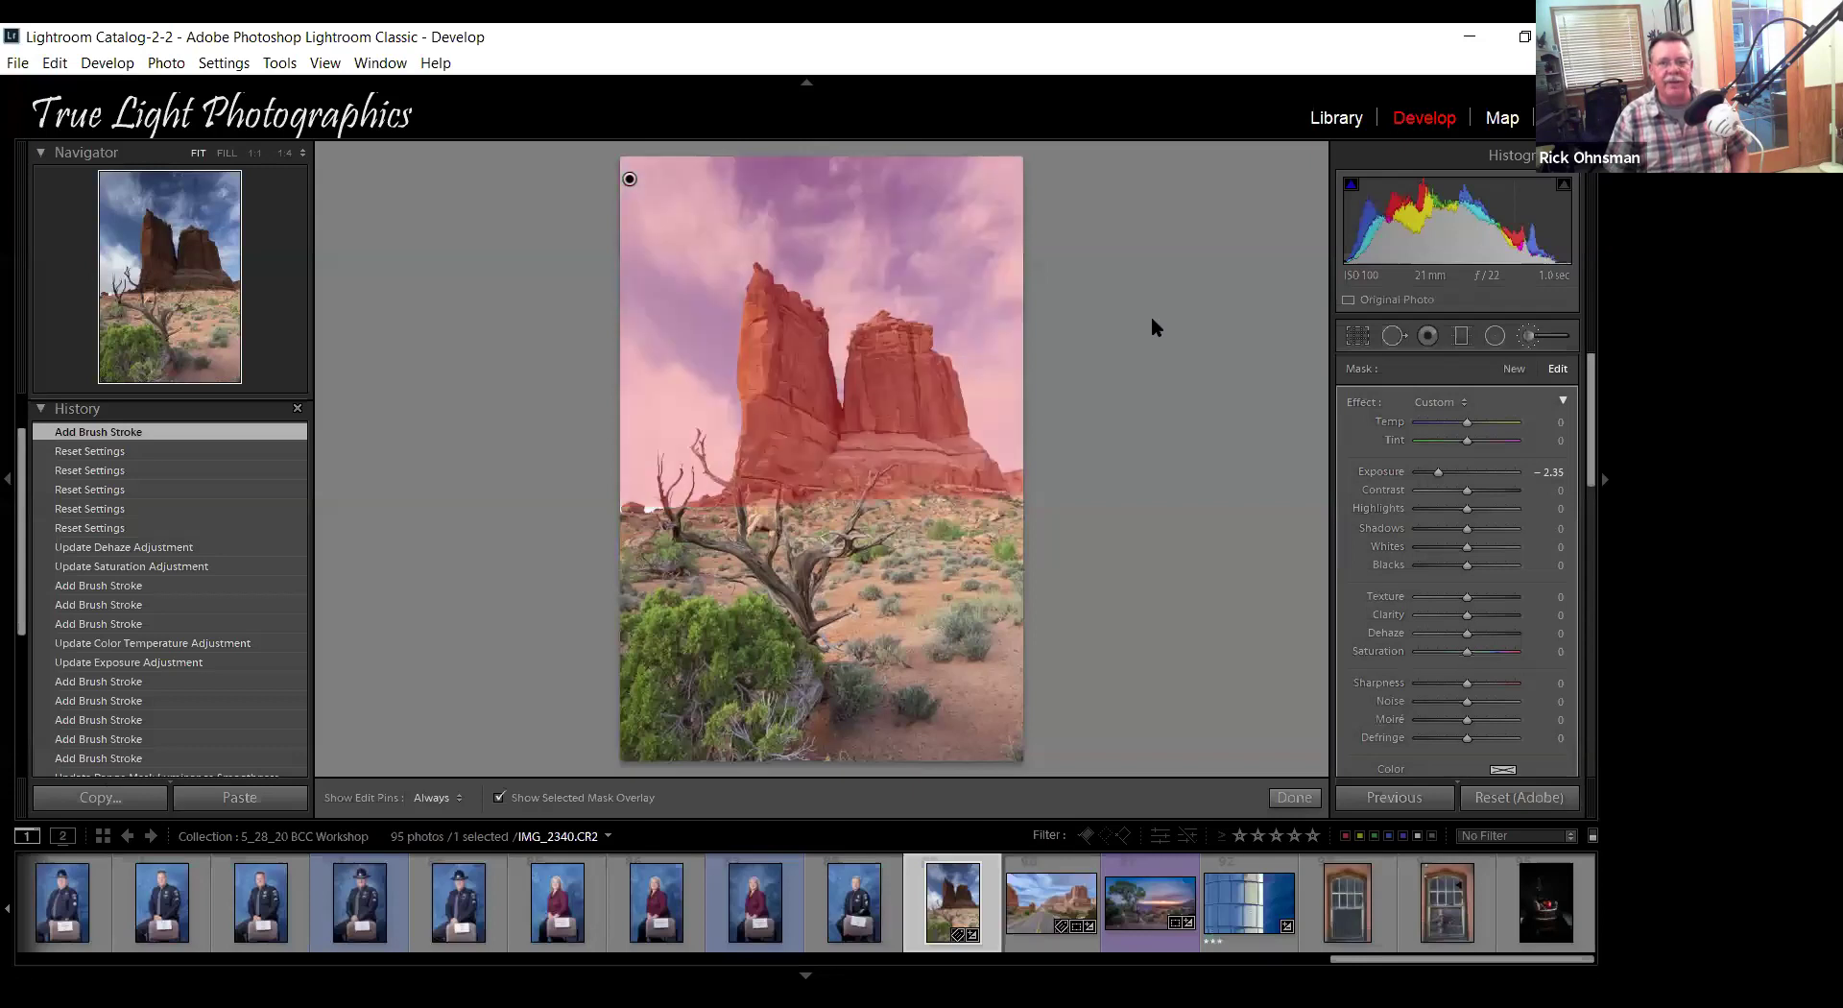
{"action": "key", "text": "shift+o"}
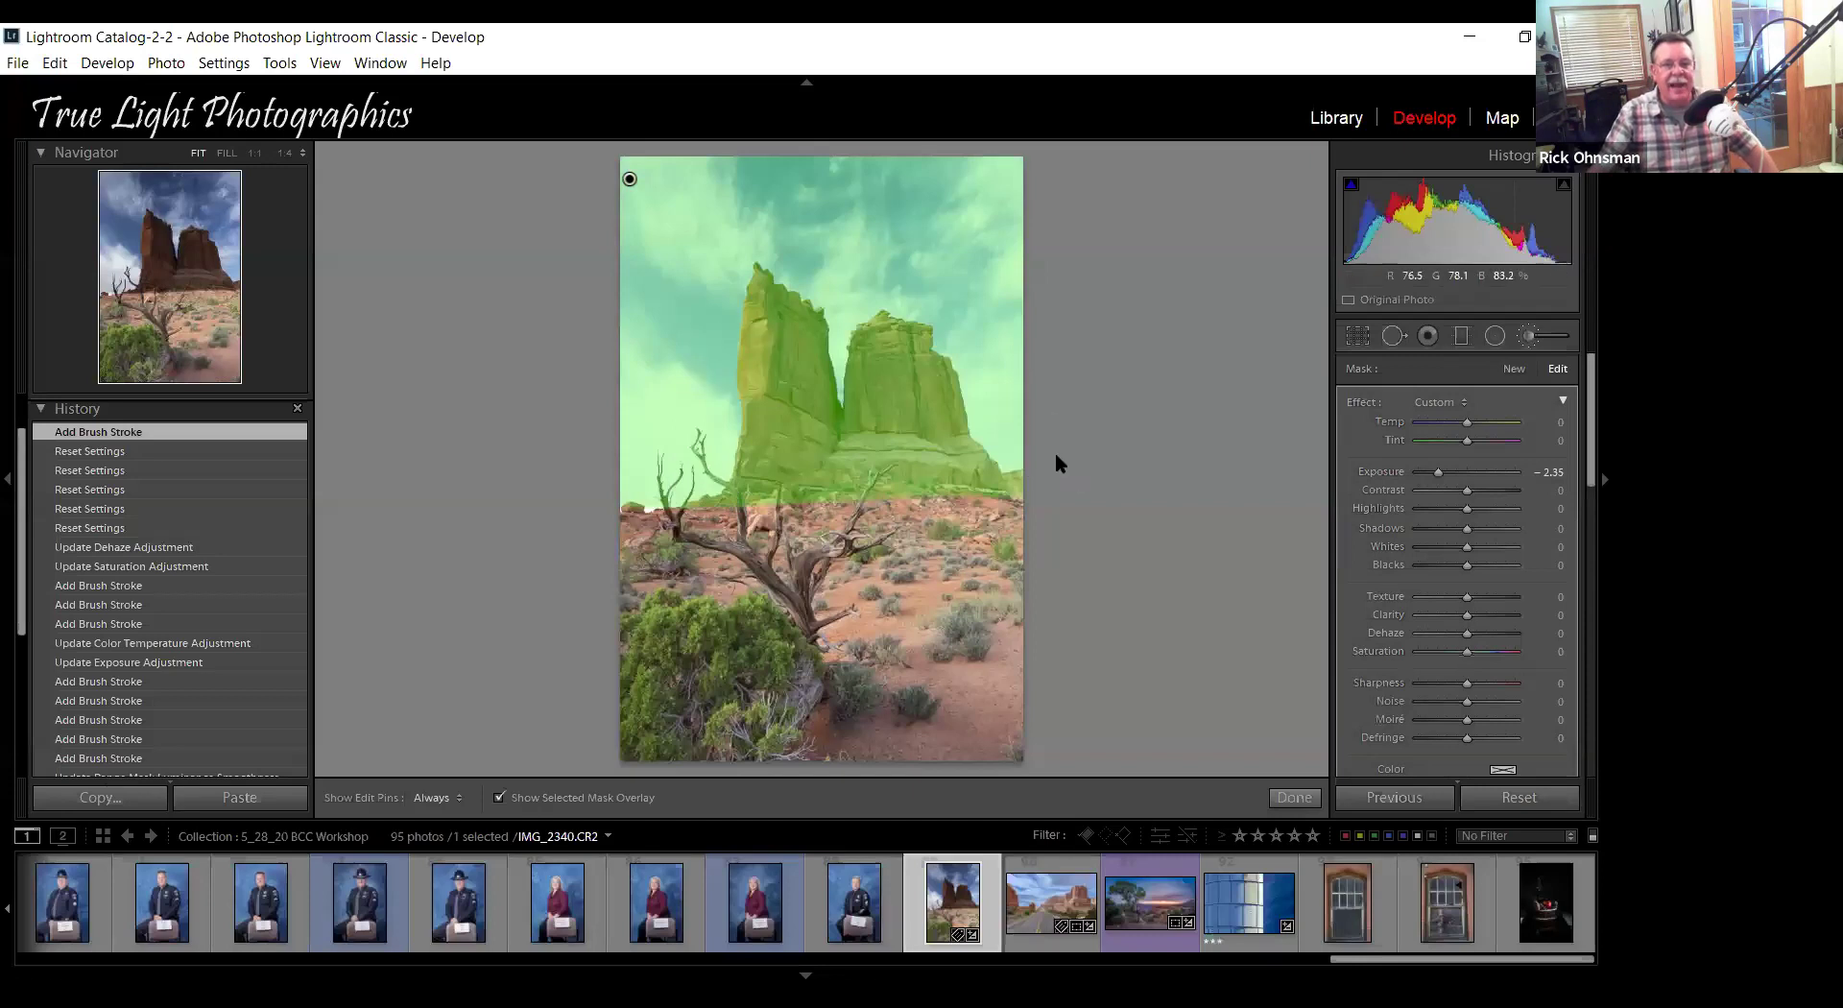
Apply a Luminance range mask to the brush adjustment with range 66/100 and smoothness 18, checking it with the luminance overlay.
{"action": "left_click_drag", "start_coordinate": [1584, 429], "coordinate": [1585, 514]}
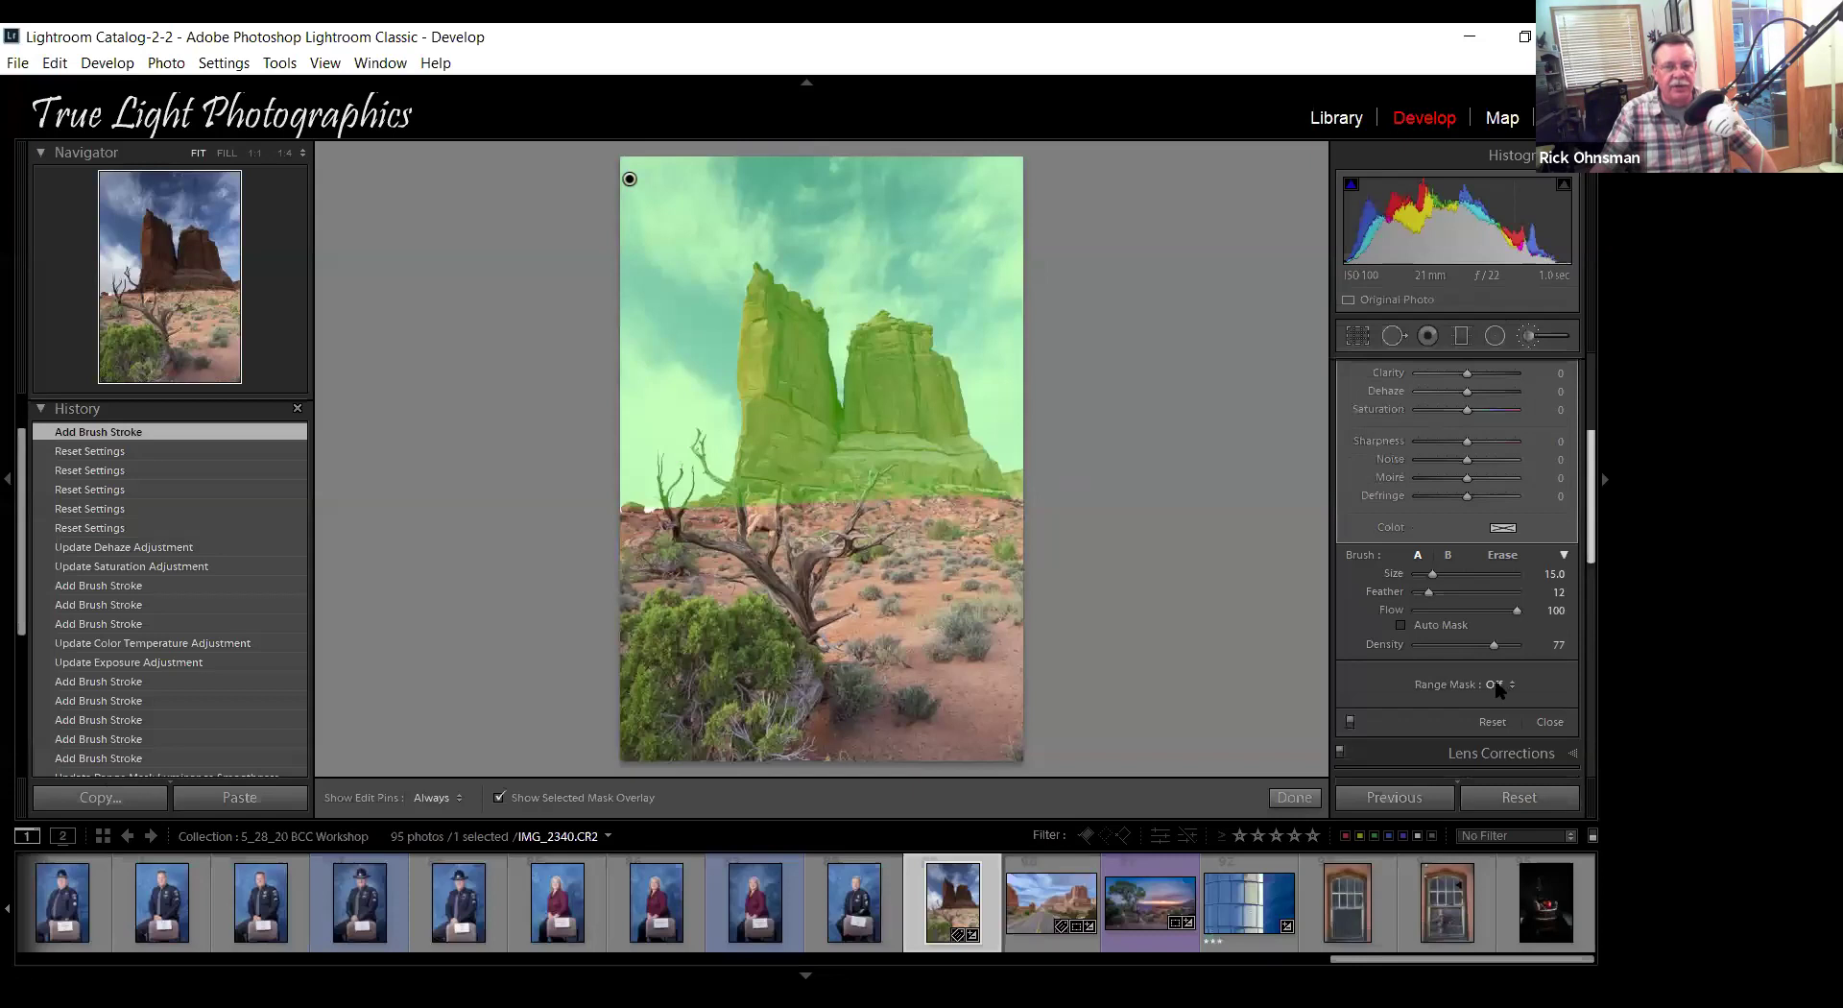
{"action": "left_click", "coordinate": [1495, 684]}
{"action": "left_click", "coordinate": [1467, 747]}
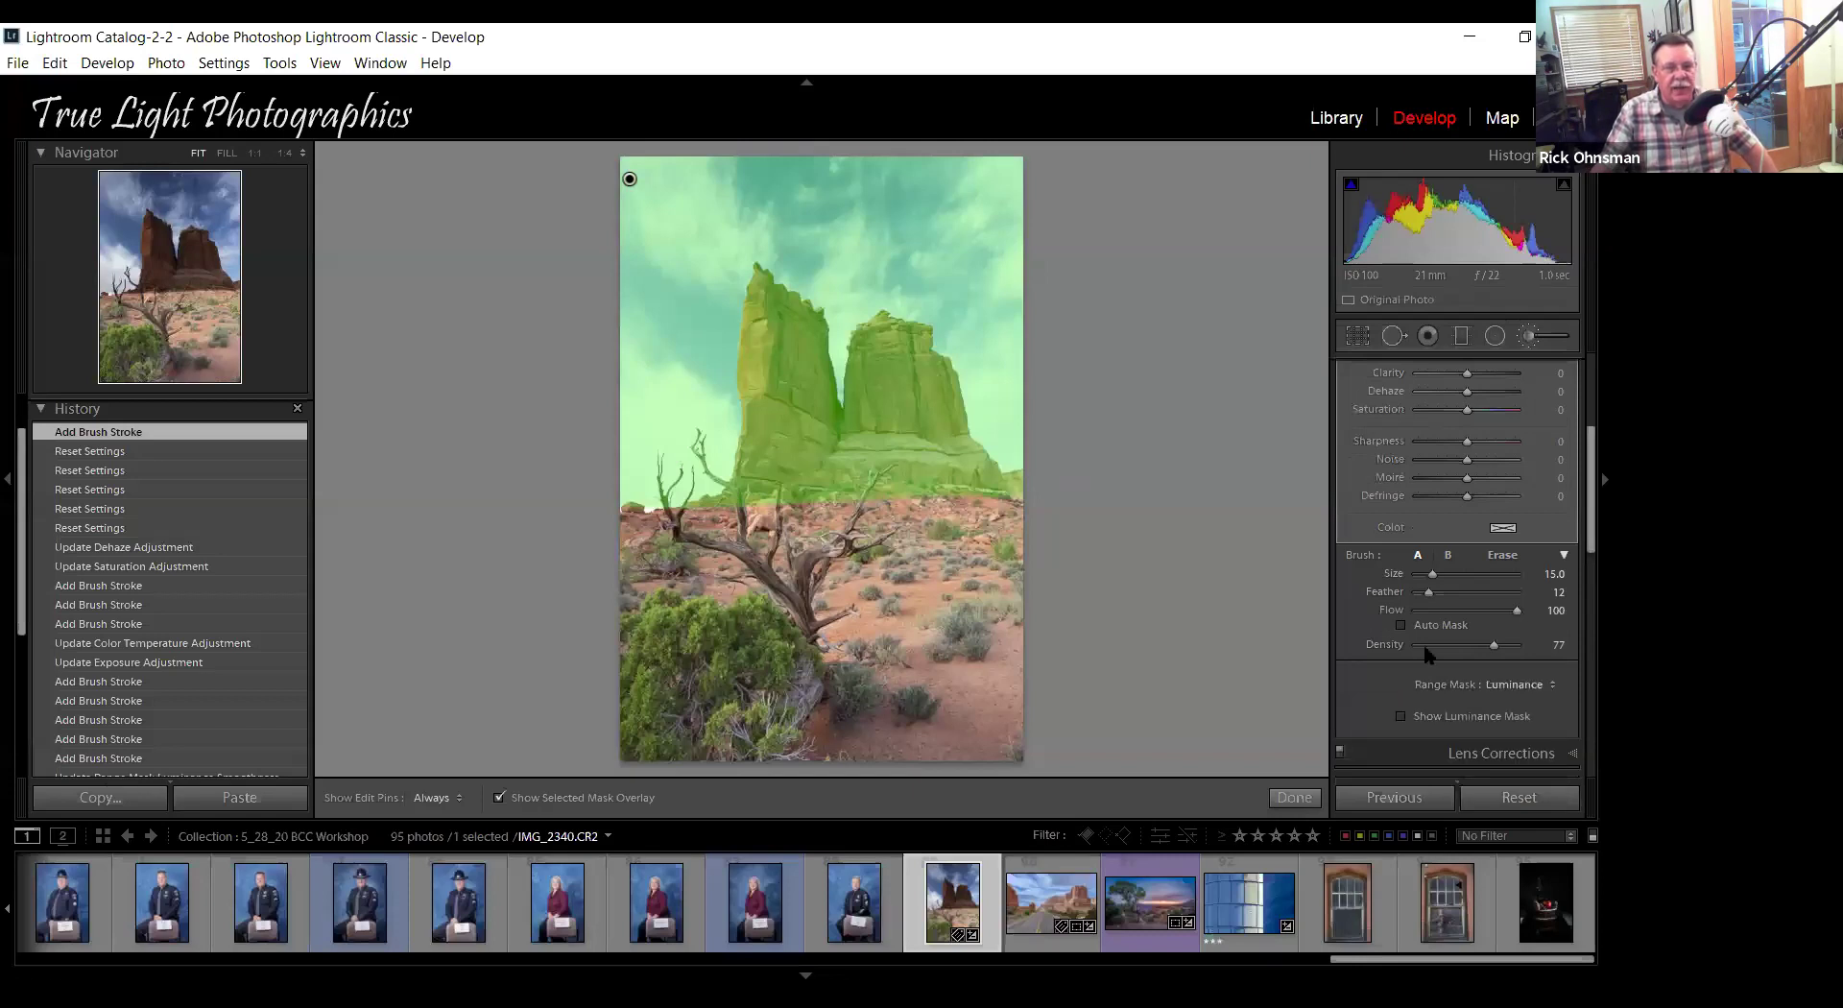
{"action": "left_click", "coordinate": [1400, 716]}
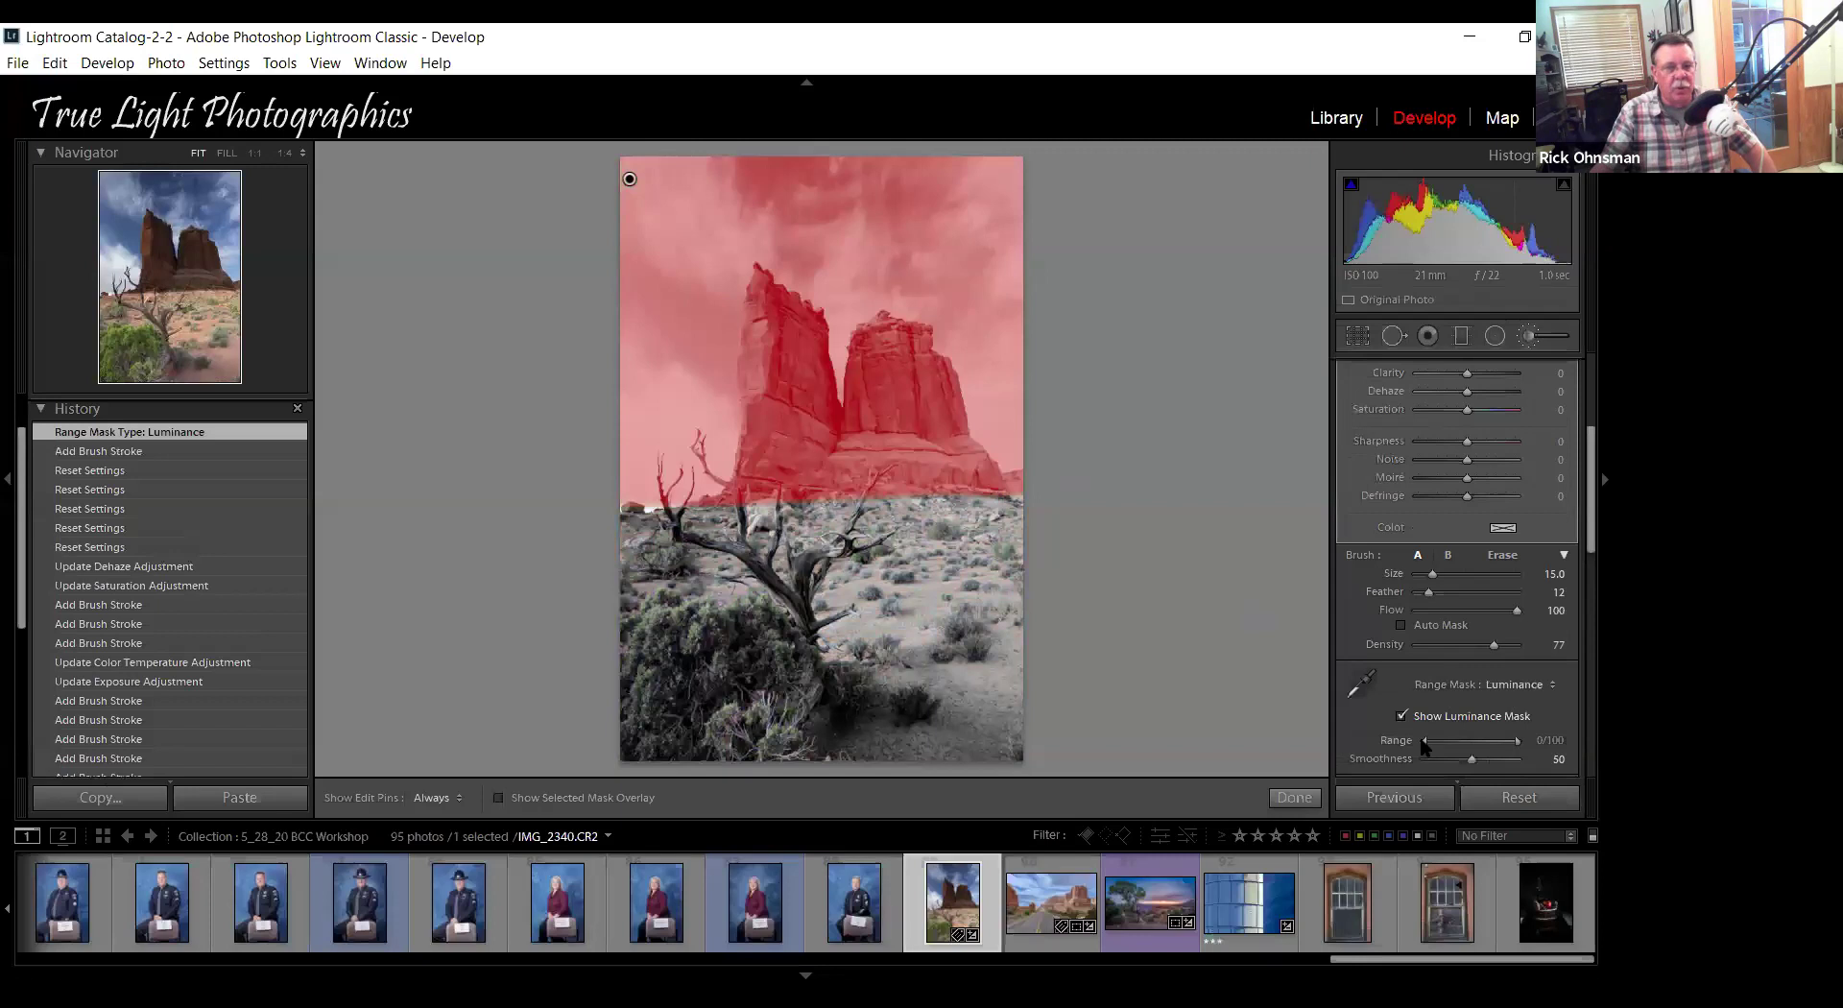
{"action": "left_click_drag", "start_coordinate": [1425, 740], "coordinate": [1476, 741]}
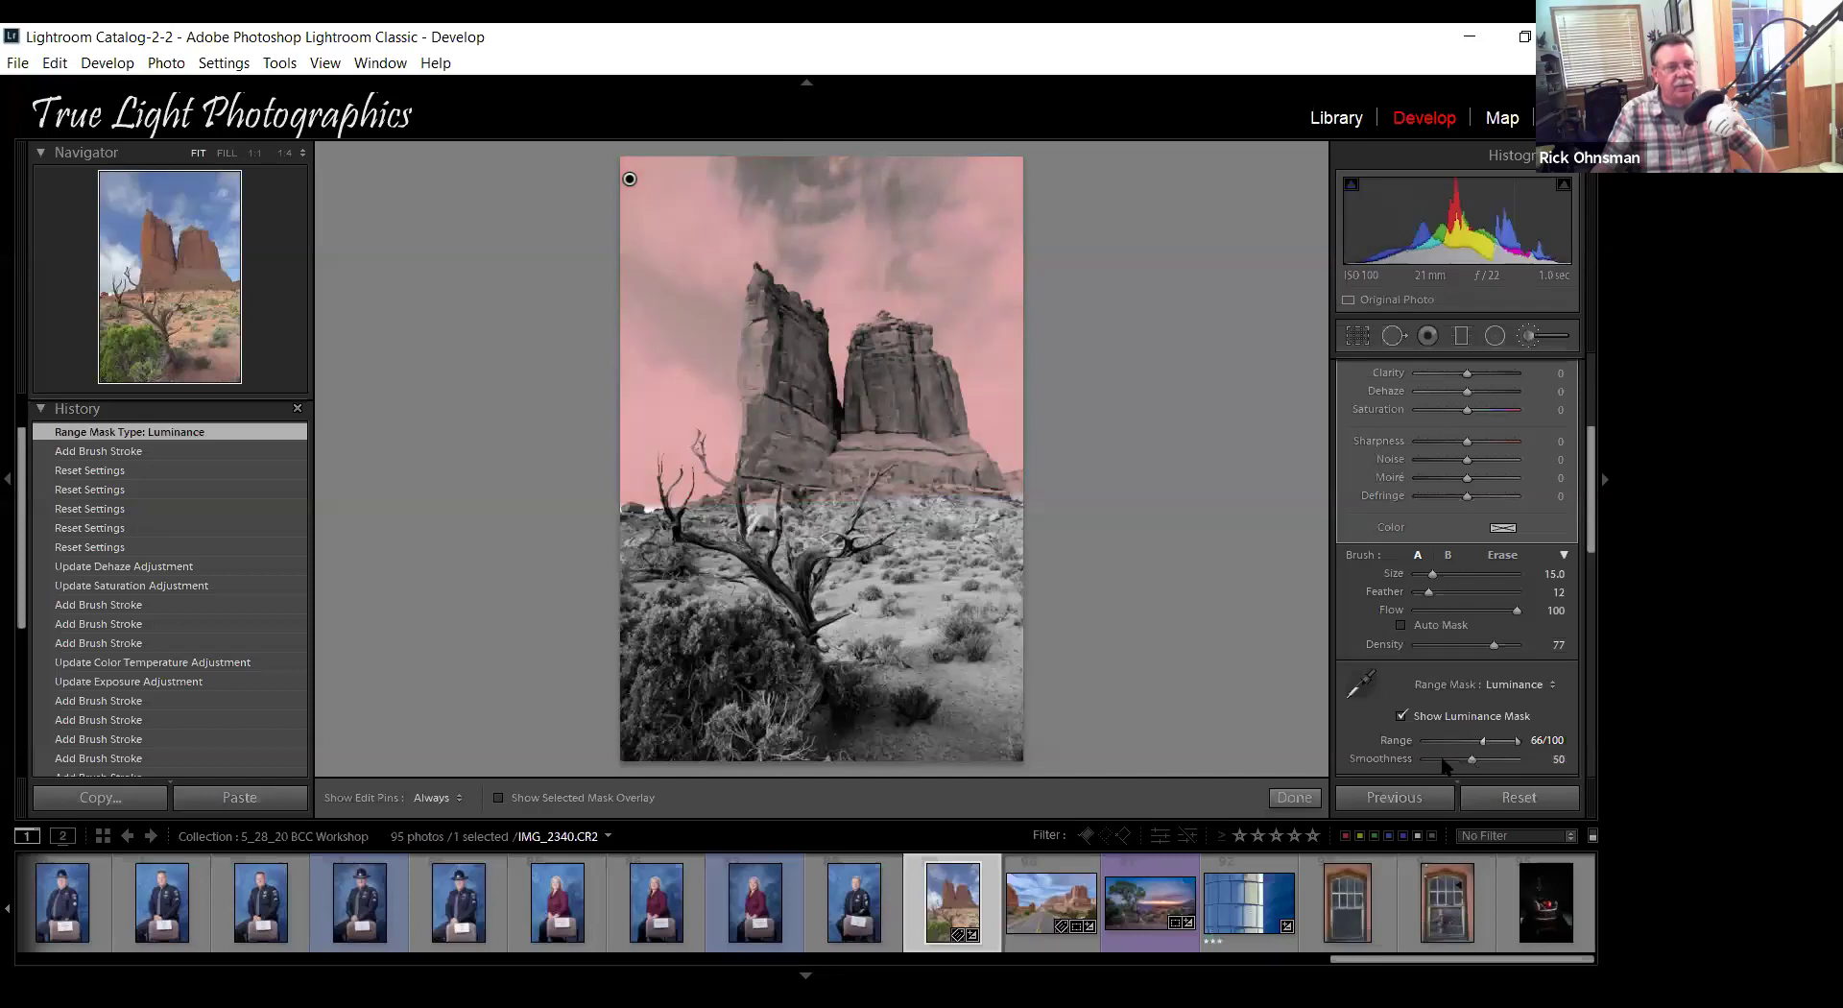
{"action": "left_click", "coordinate": [1443, 759]}
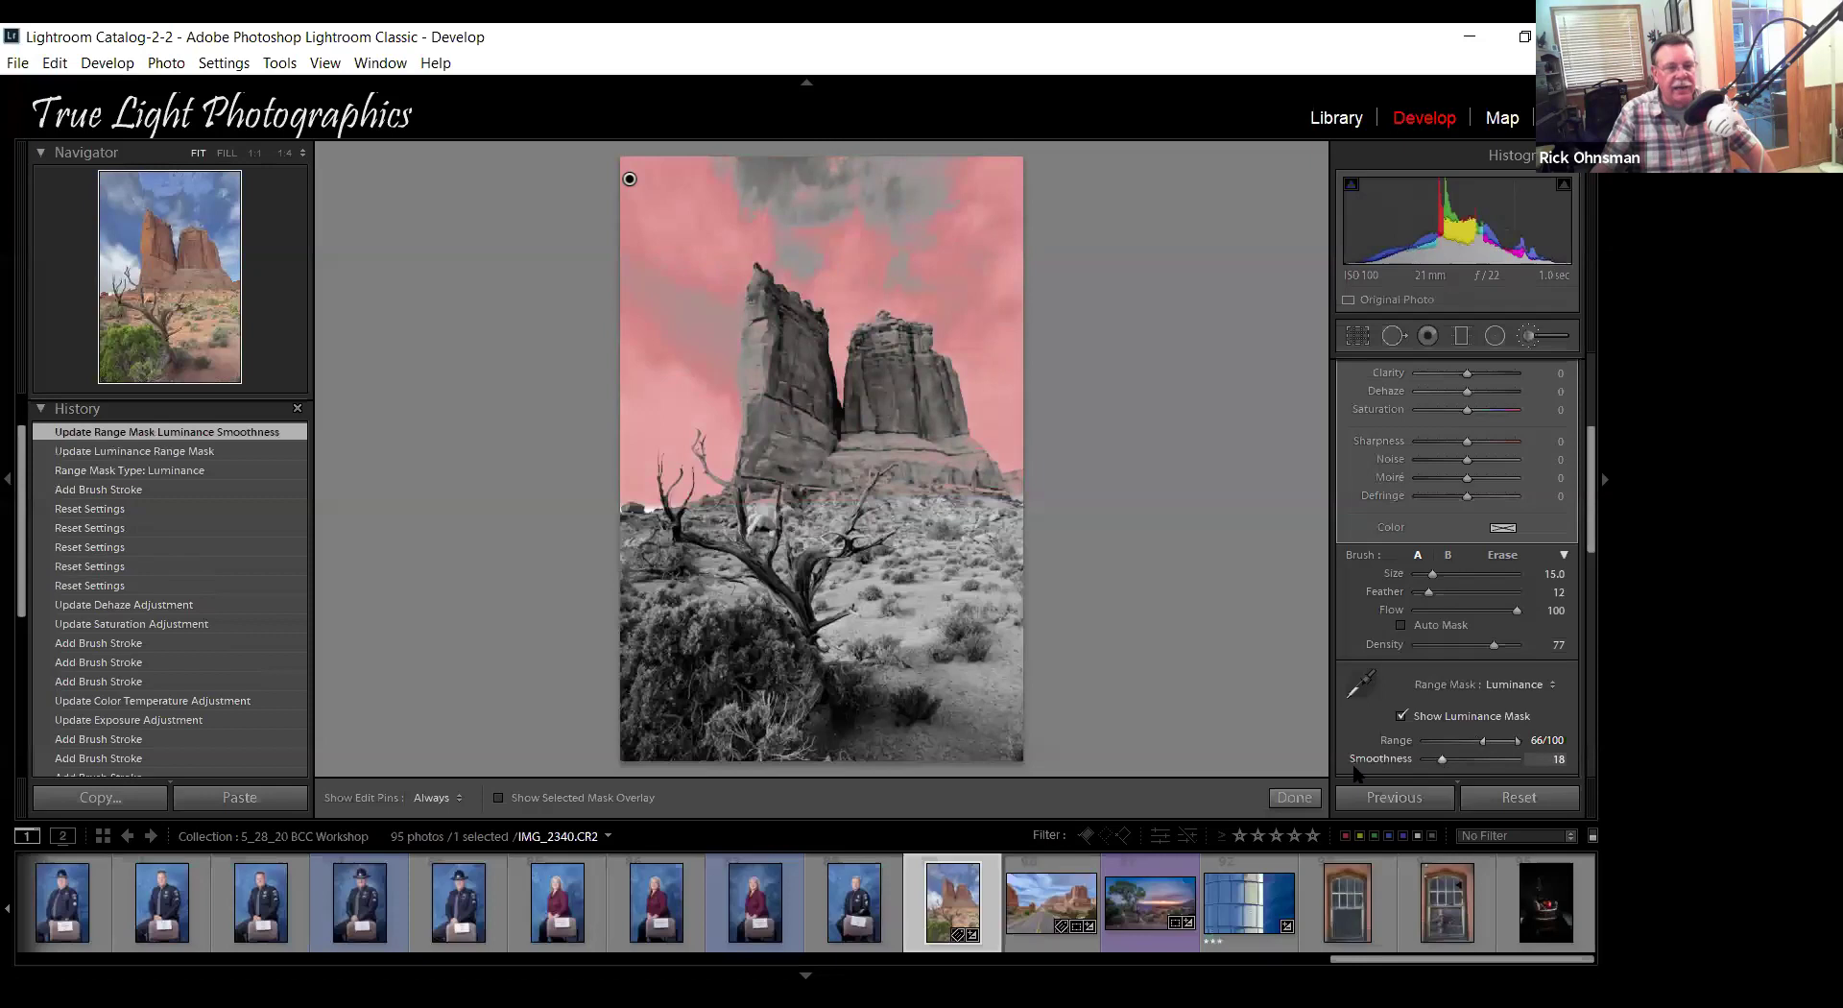
{"action": "left_click", "coordinate": [1402, 716]}
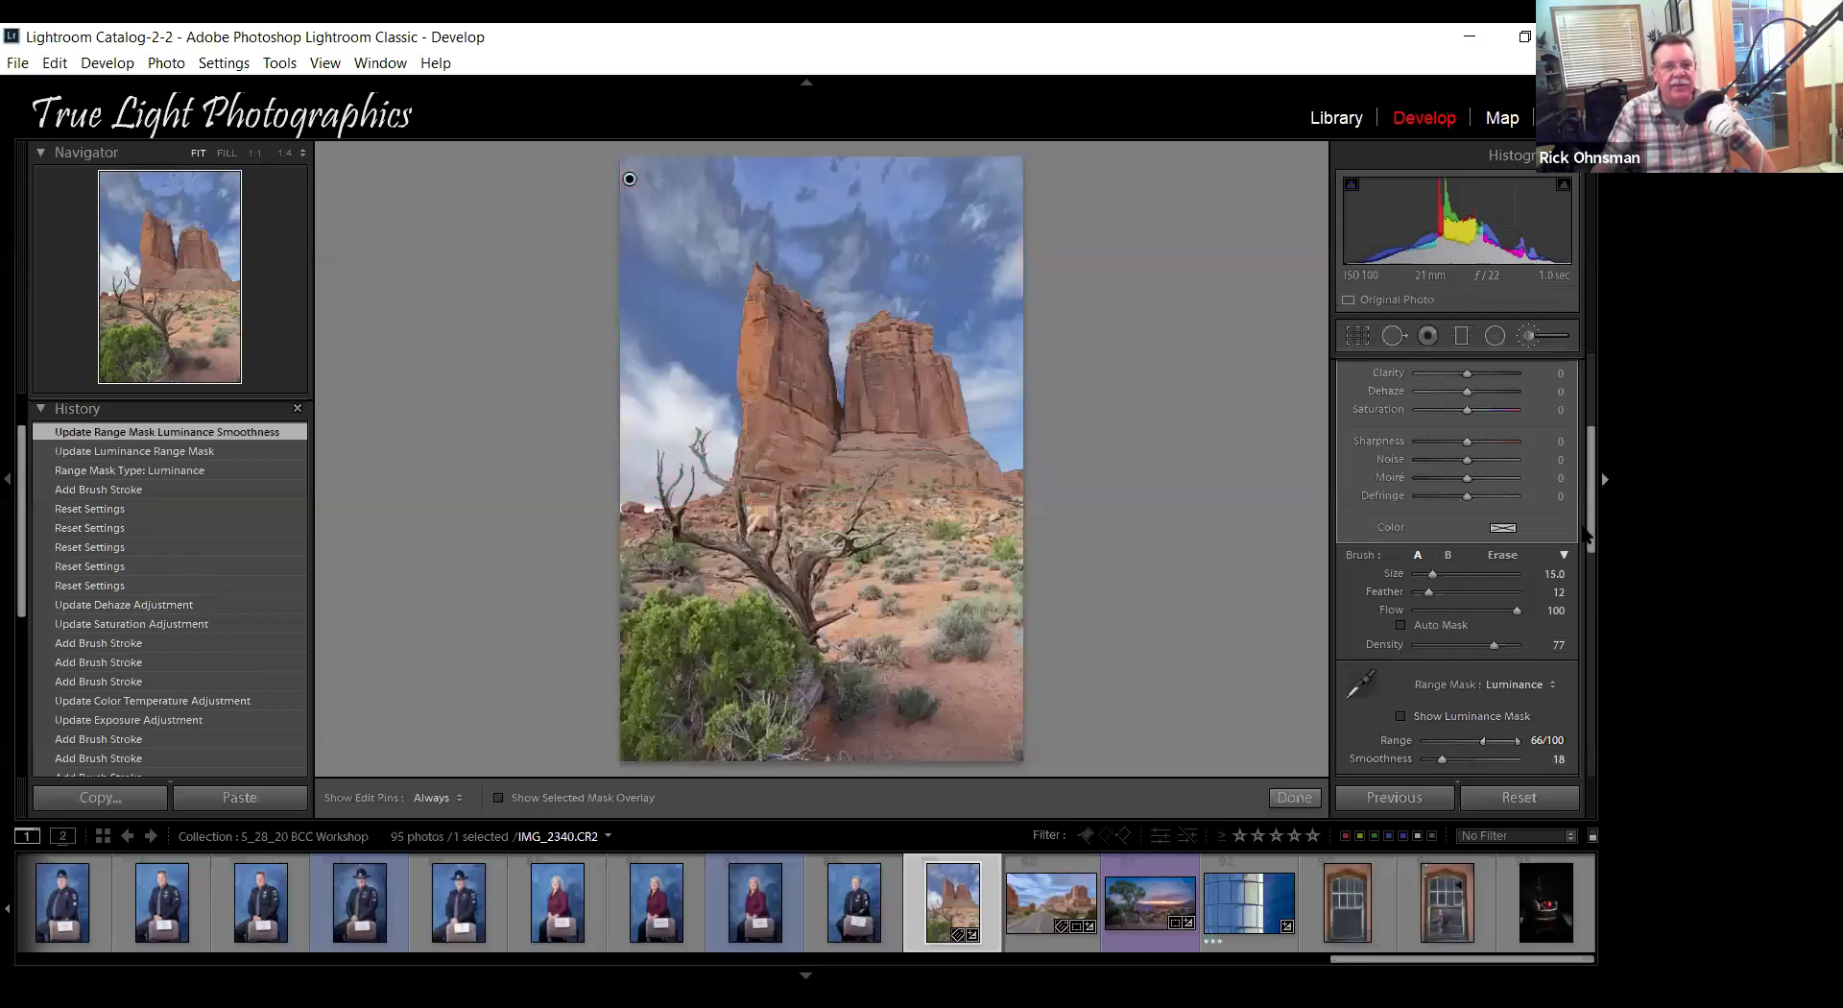
Set the brush adjustment's exposure to −0.55.
{"action": "scroll", "coordinate": [1585, 535], "scroll_direction": "up", "scroll_amount": 3}
{"action": "left_click_drag", "start_coordinate": [1438, 473], "coordinate": [1465, 475]}
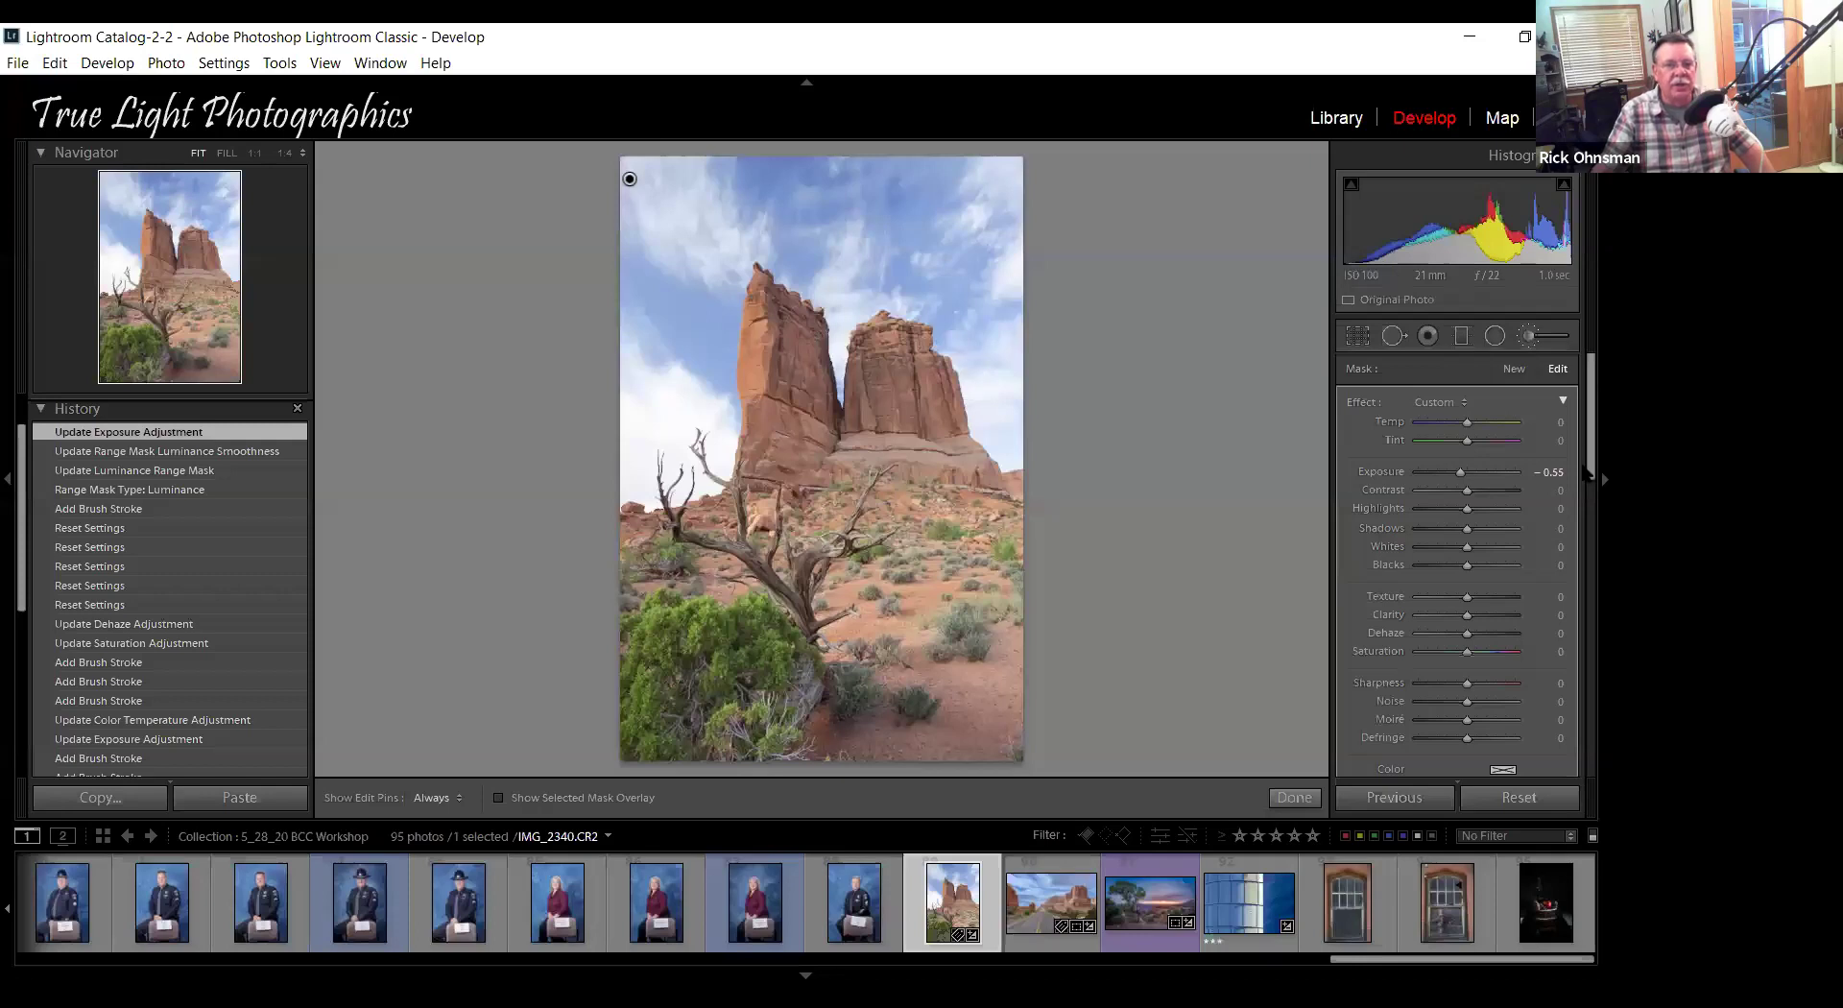
{"action": "scroll", "coordinate": [1588, 480], "scroll_direction": "down", "scroll_amount": 1}
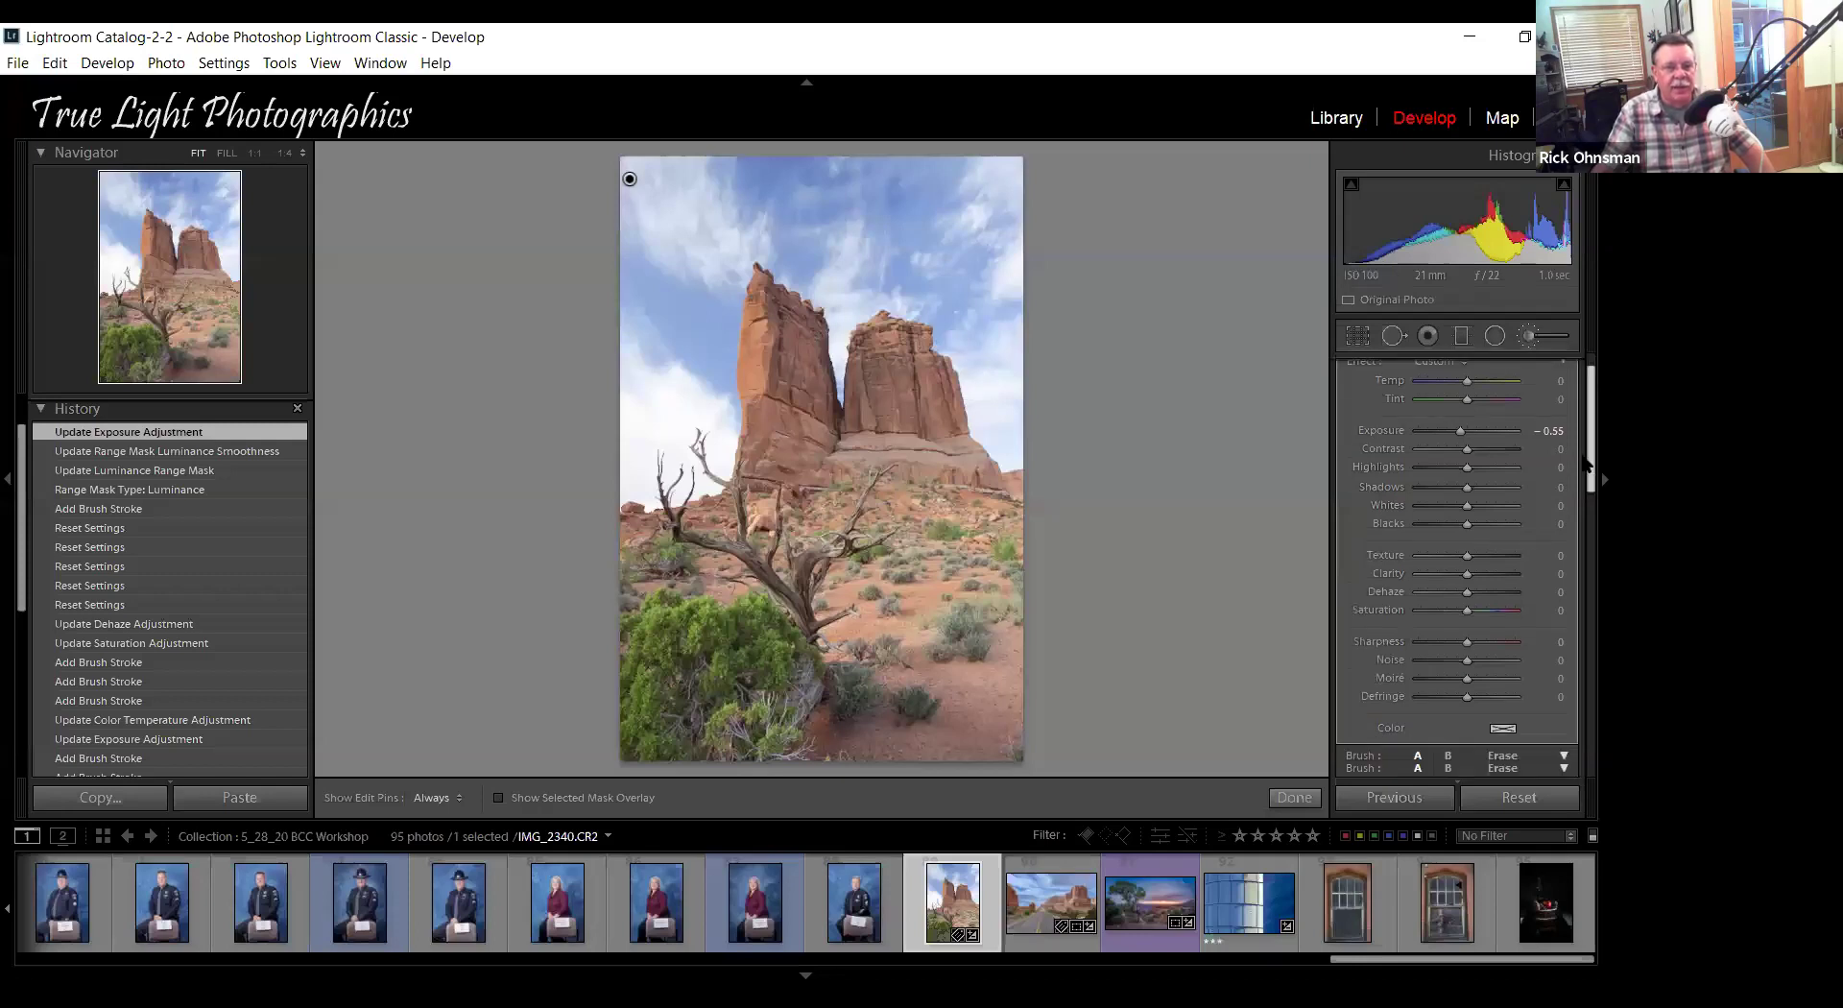
{"action": "scroll", "coordinate": [1589, 480], "scroll_direction": "down", "scroll_amount": 1}
{"action": "scroll", "coordinate": [1373, 501], "scroll_direction": "up", "scroll_amount": 2}
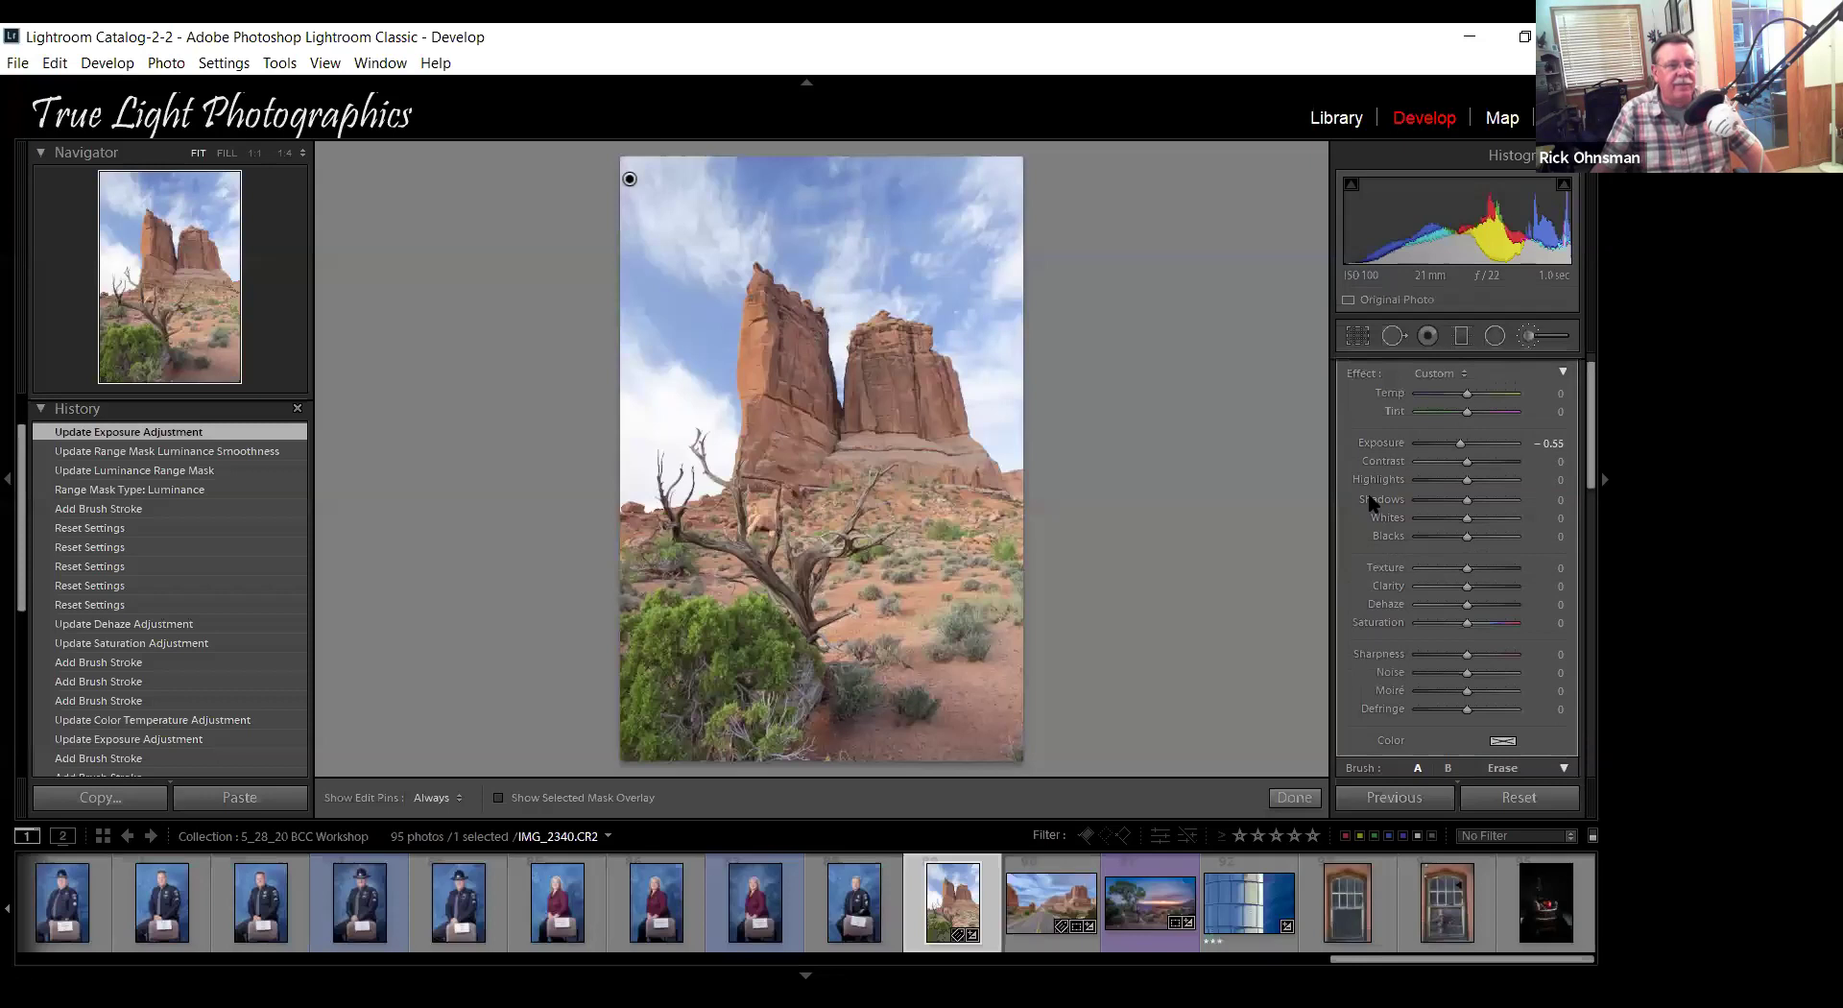
Reset all develop settings of the photo, zero the brush's effect values and leave the Adjustment Brush.
{"action": "key", "text": "ctrl+shift+r"}
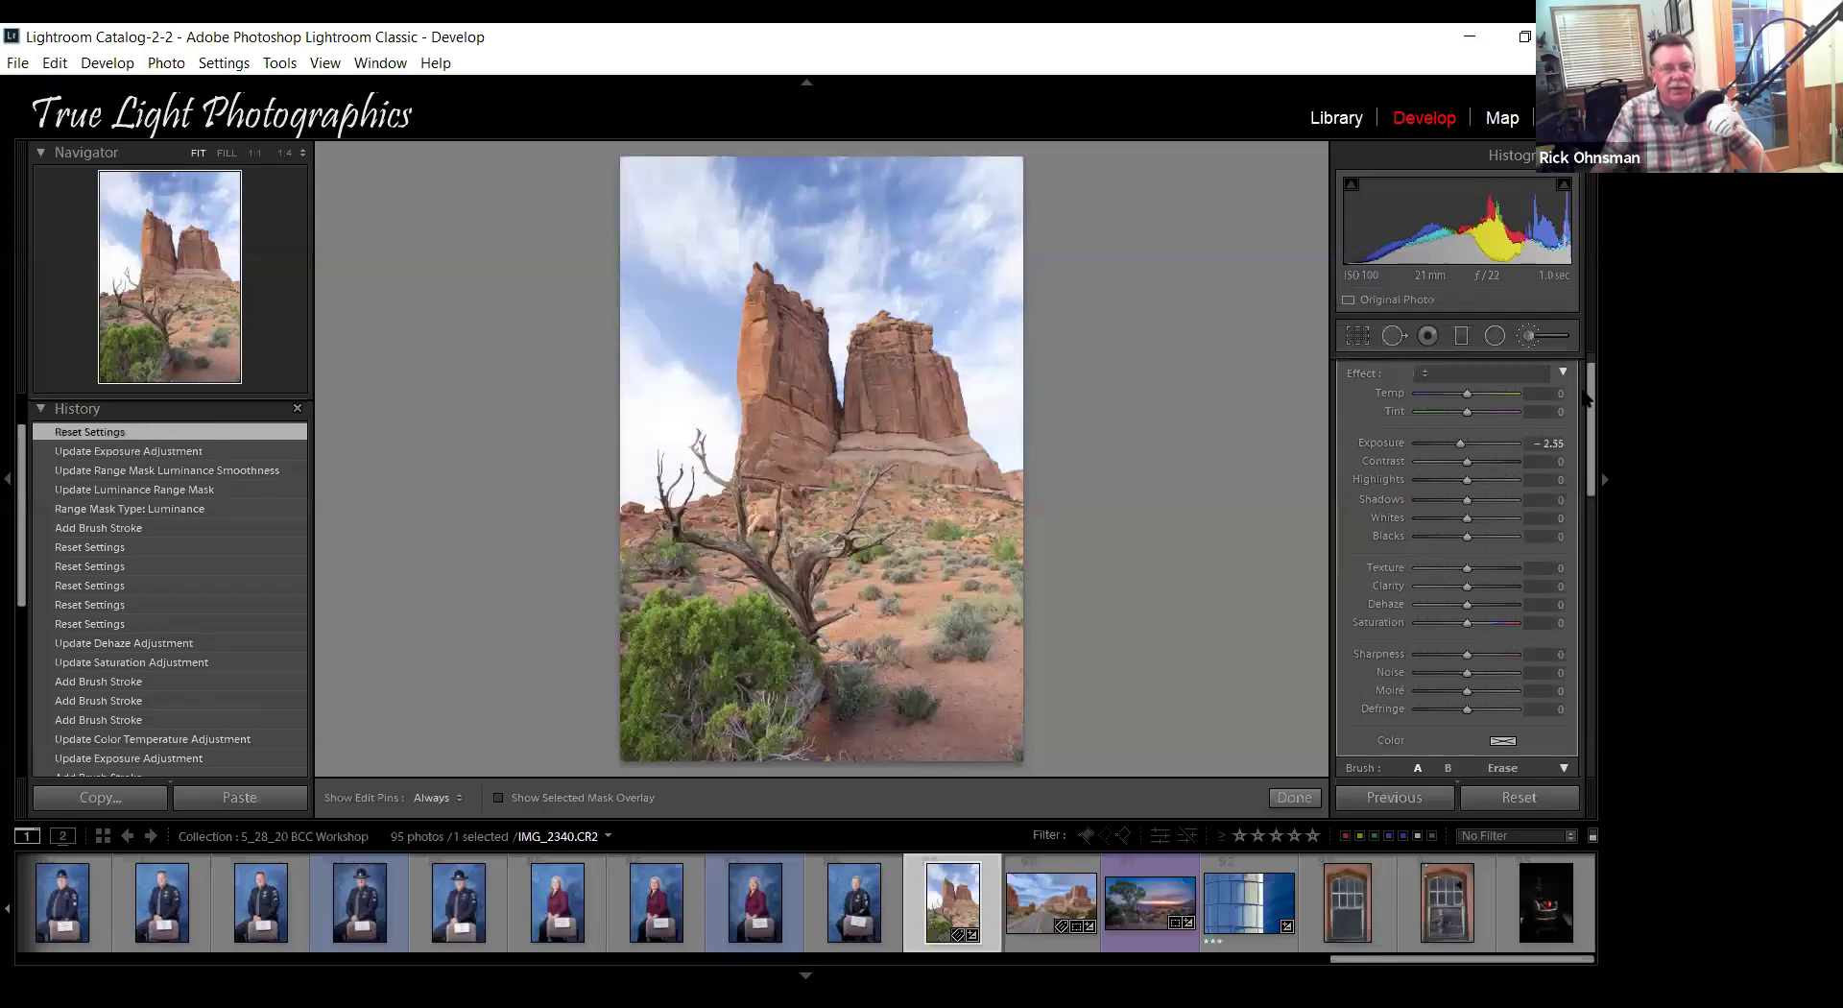
{"action": "scroll", "coordinate": [1552, 411], "scroll_direction": "up", "scroll_amount": 1}
{"action": "double_click", "coordinate": [1352, 403]}
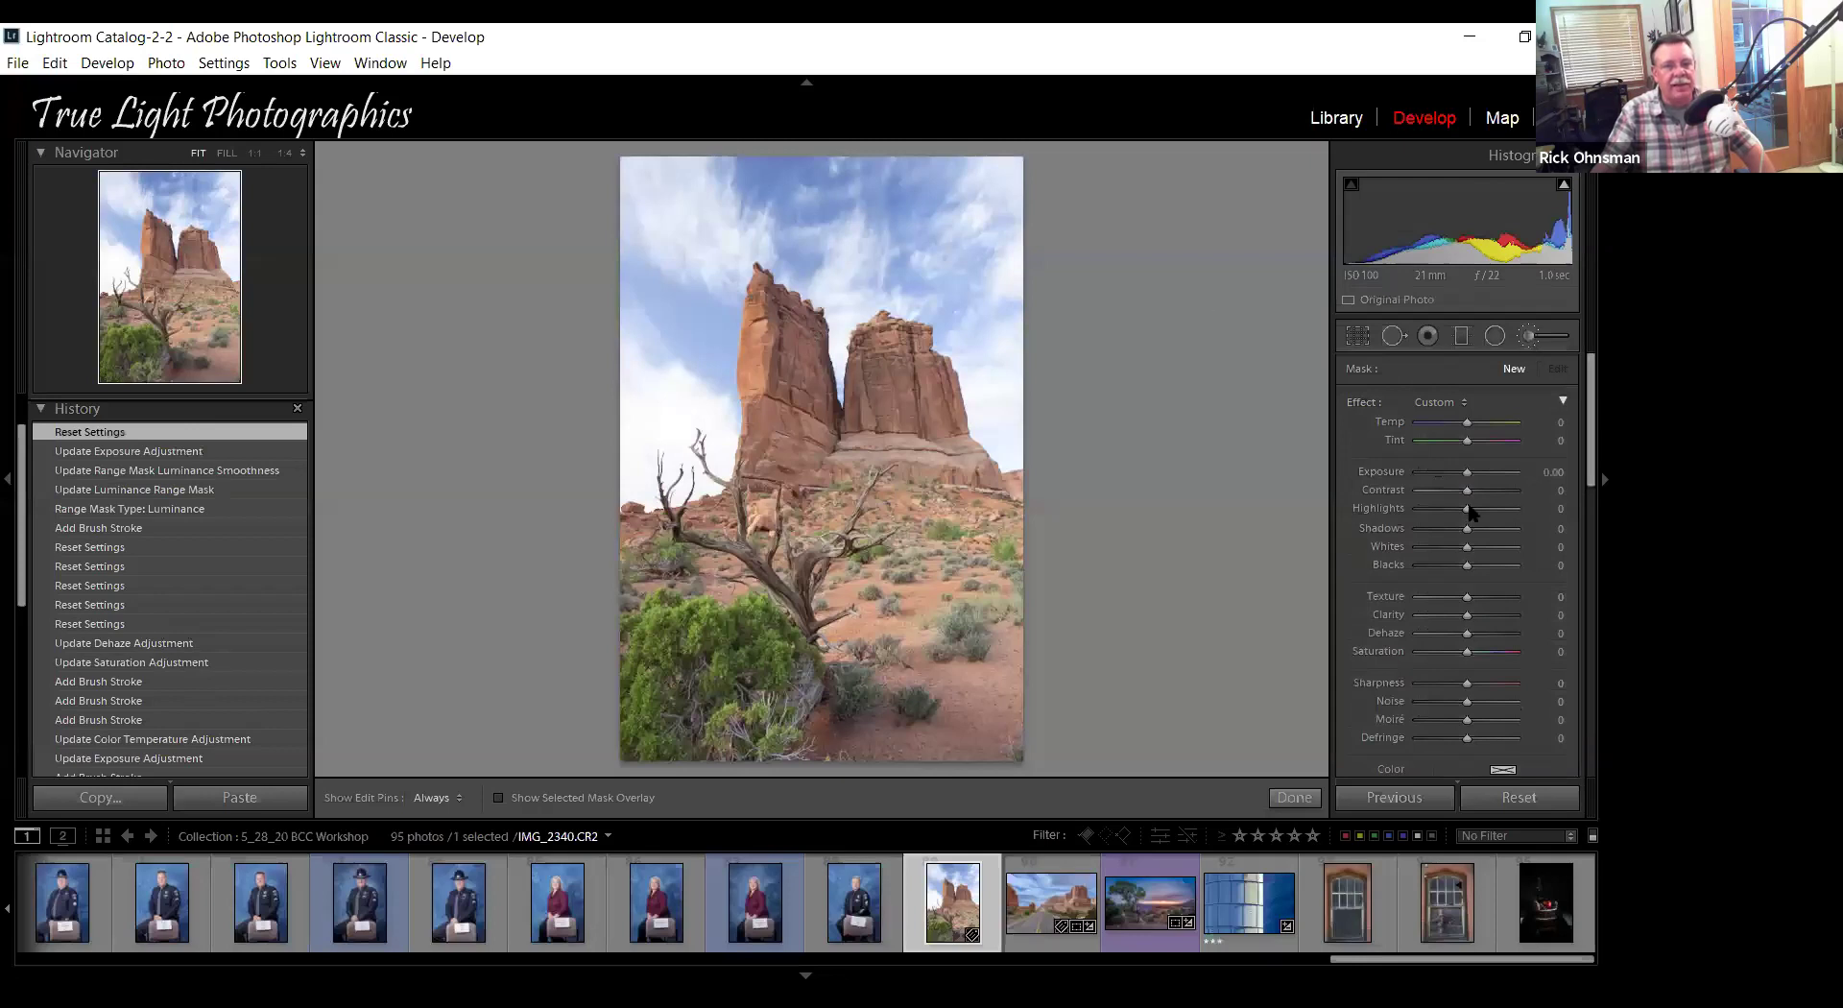
{"action": "key", "text": "Escape"}
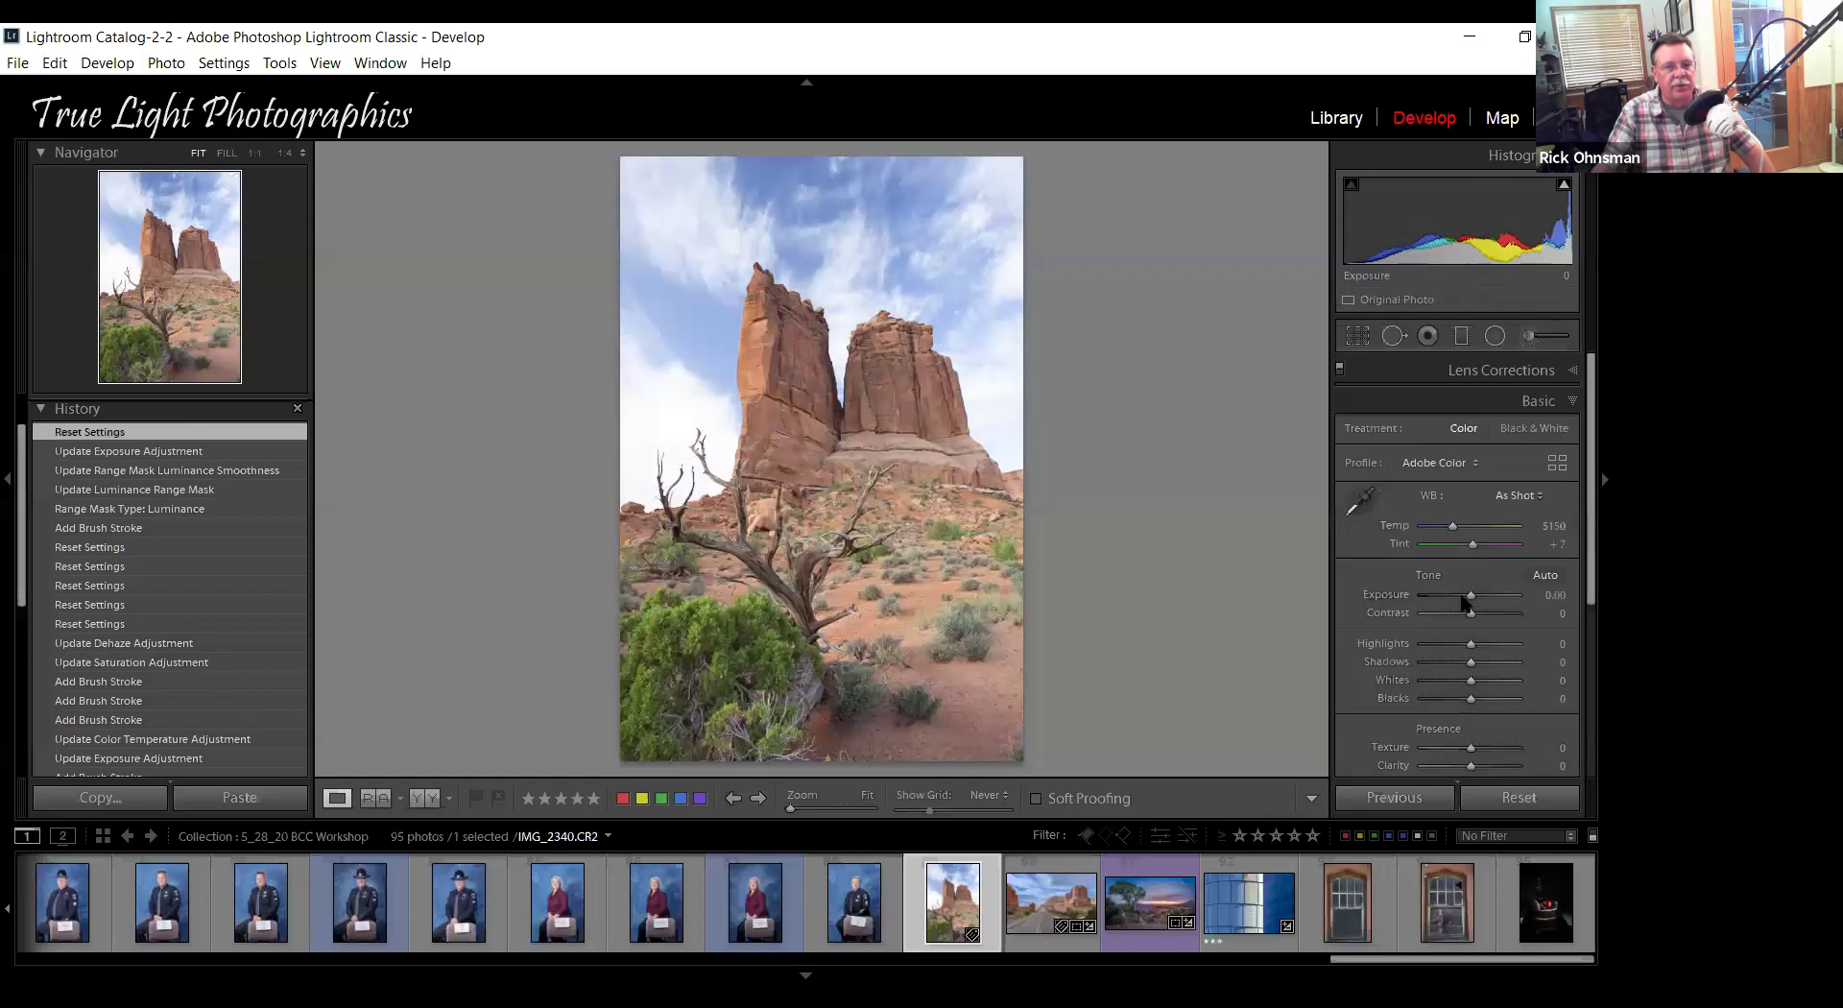
Test a strong darkening of the whole photo, ending with its overall exposure at −0.15.
{"action": "left_click_drag", "start_coordinate": [1463, 602], "coordinate": [1433, 602]}
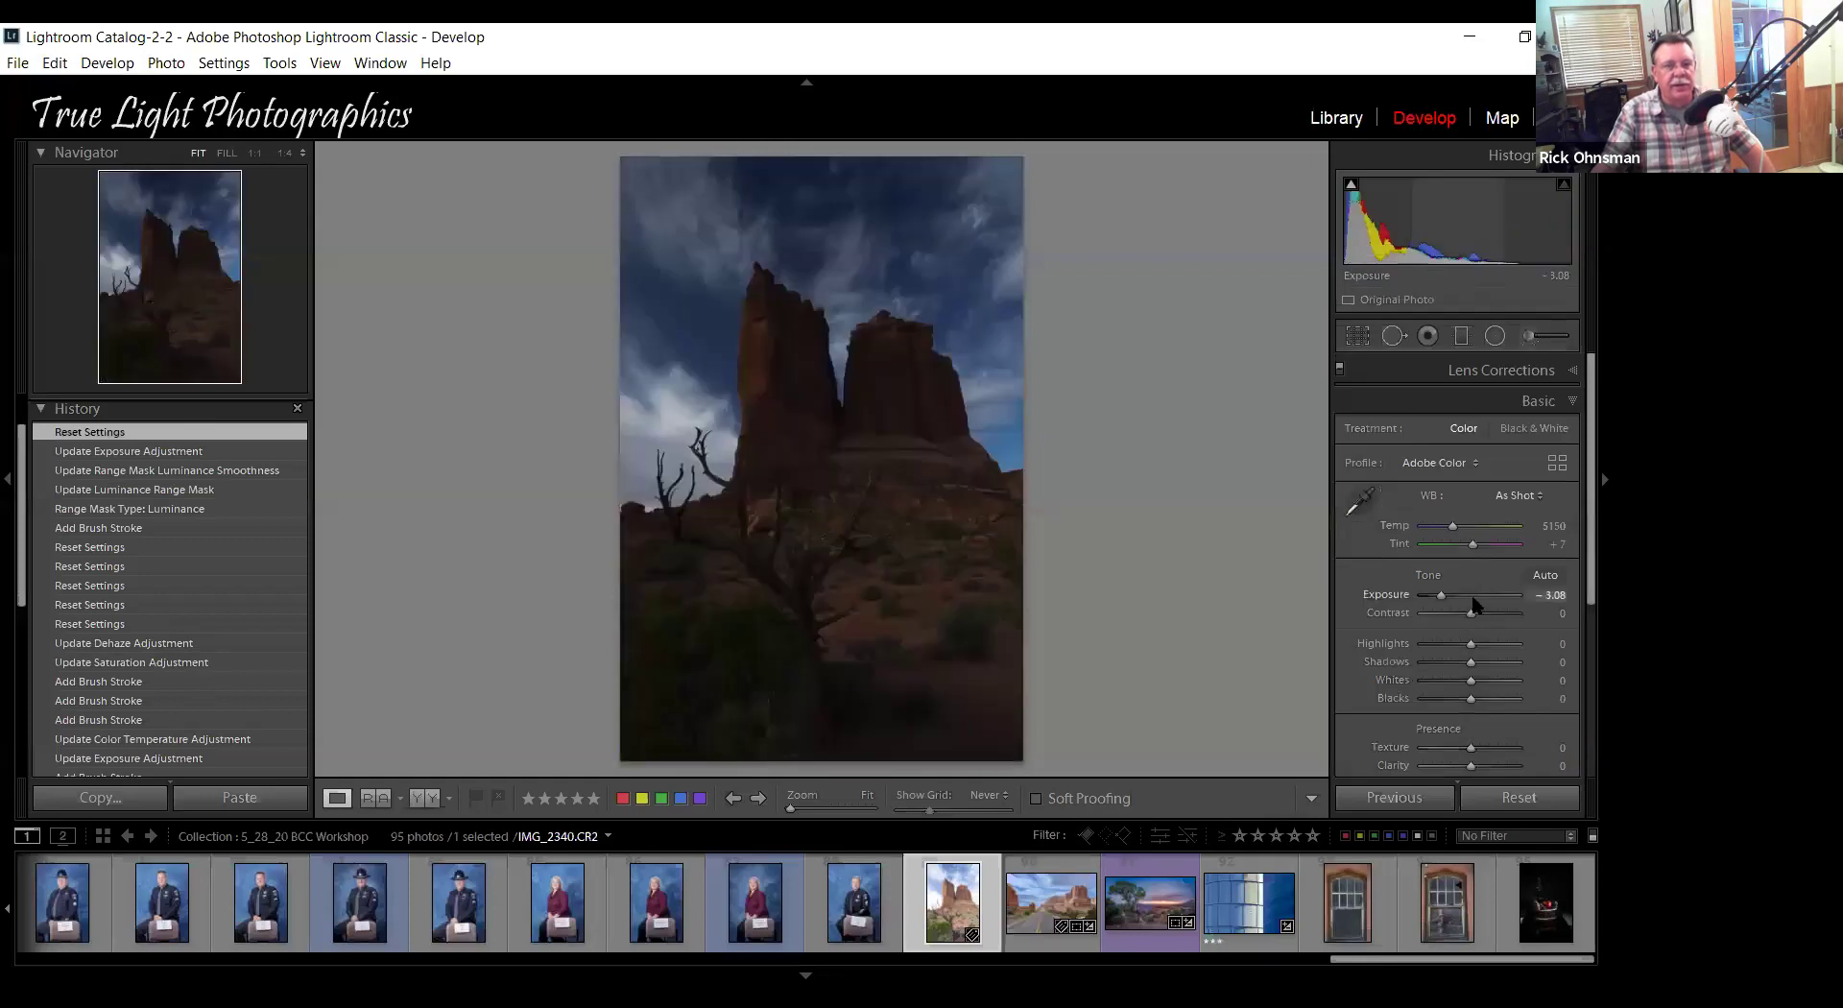
{"action": "left_click", "coordinate": [1474, 598]}
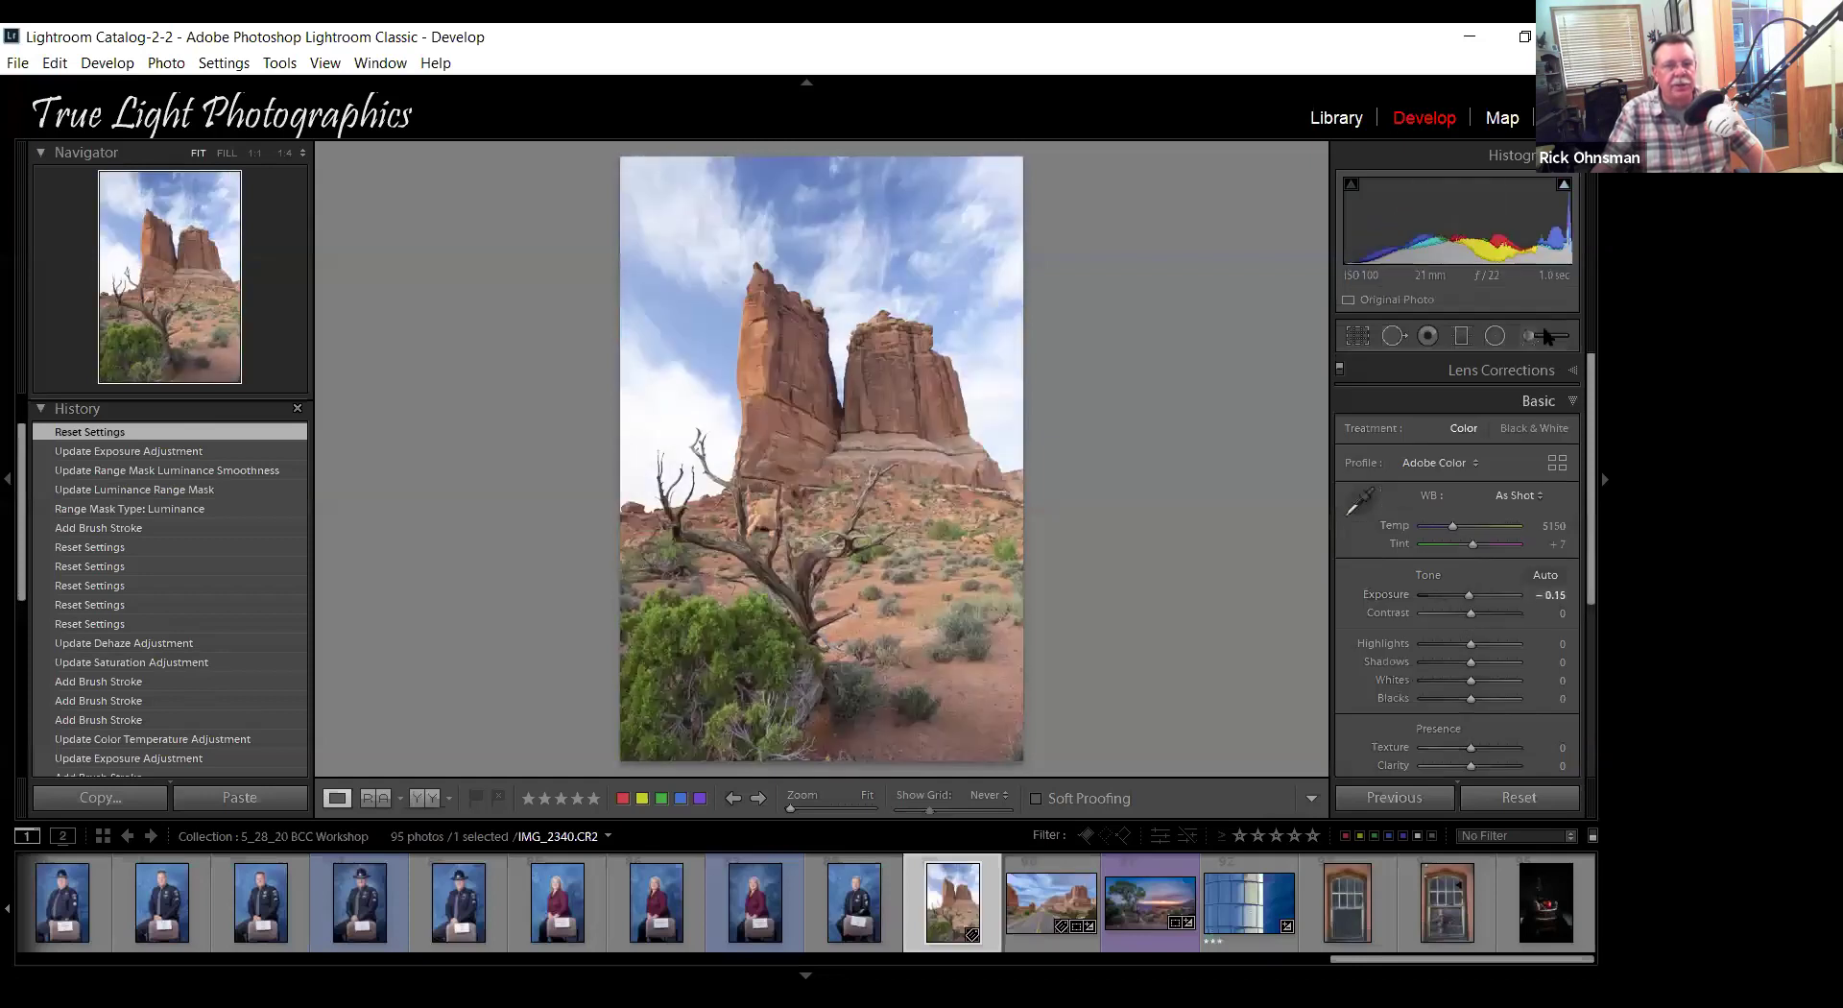
Paint over the sky and both rock towers with the Adjustment Brush at exposure −2.67.
{"action": "left_click", "coordinate": [1547, 336]}
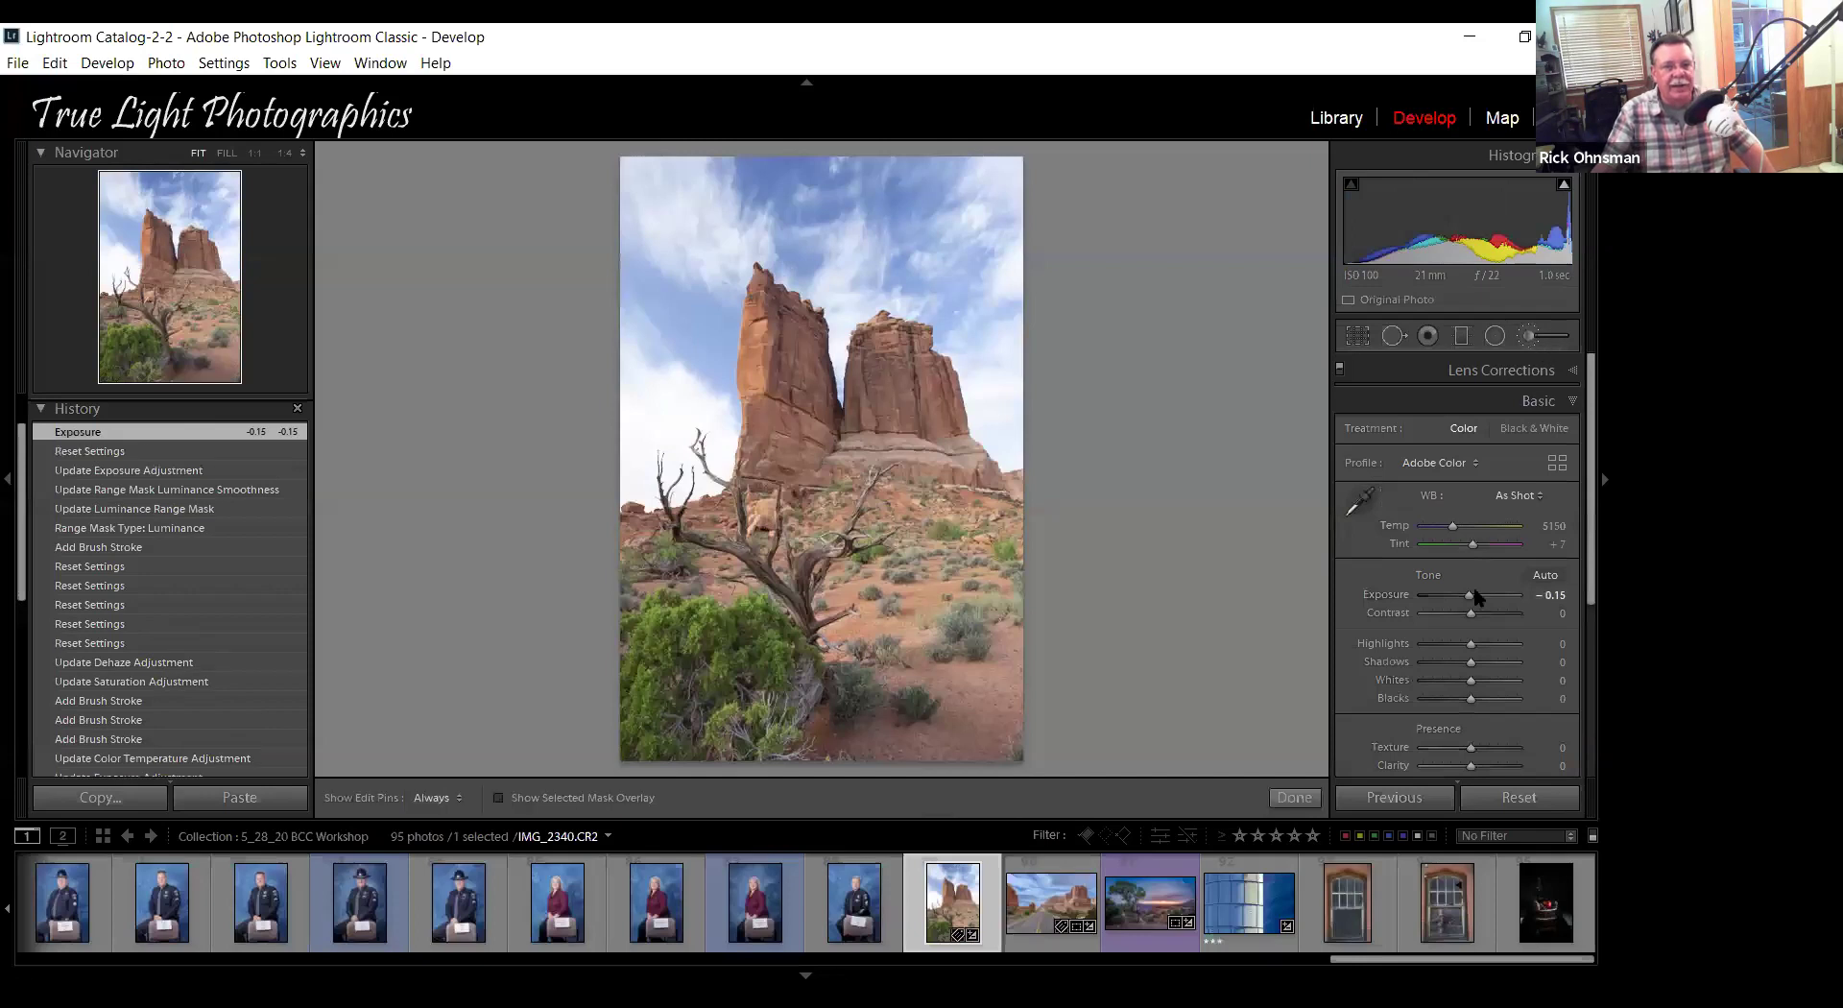
{"action": "left_click", "coordinate": [1434, 473]}
{"action": "mouse_move", "coordinate": [663, 258]}
{"action": "left_mouse_down"}
{"action": "mouse_move", "coordinate": [912, 179]}
{"action": "mouse_move", "coordinate": [623, 252]}
{"action": "left_mouse_up"}
{"action": "key", "text": "h"}
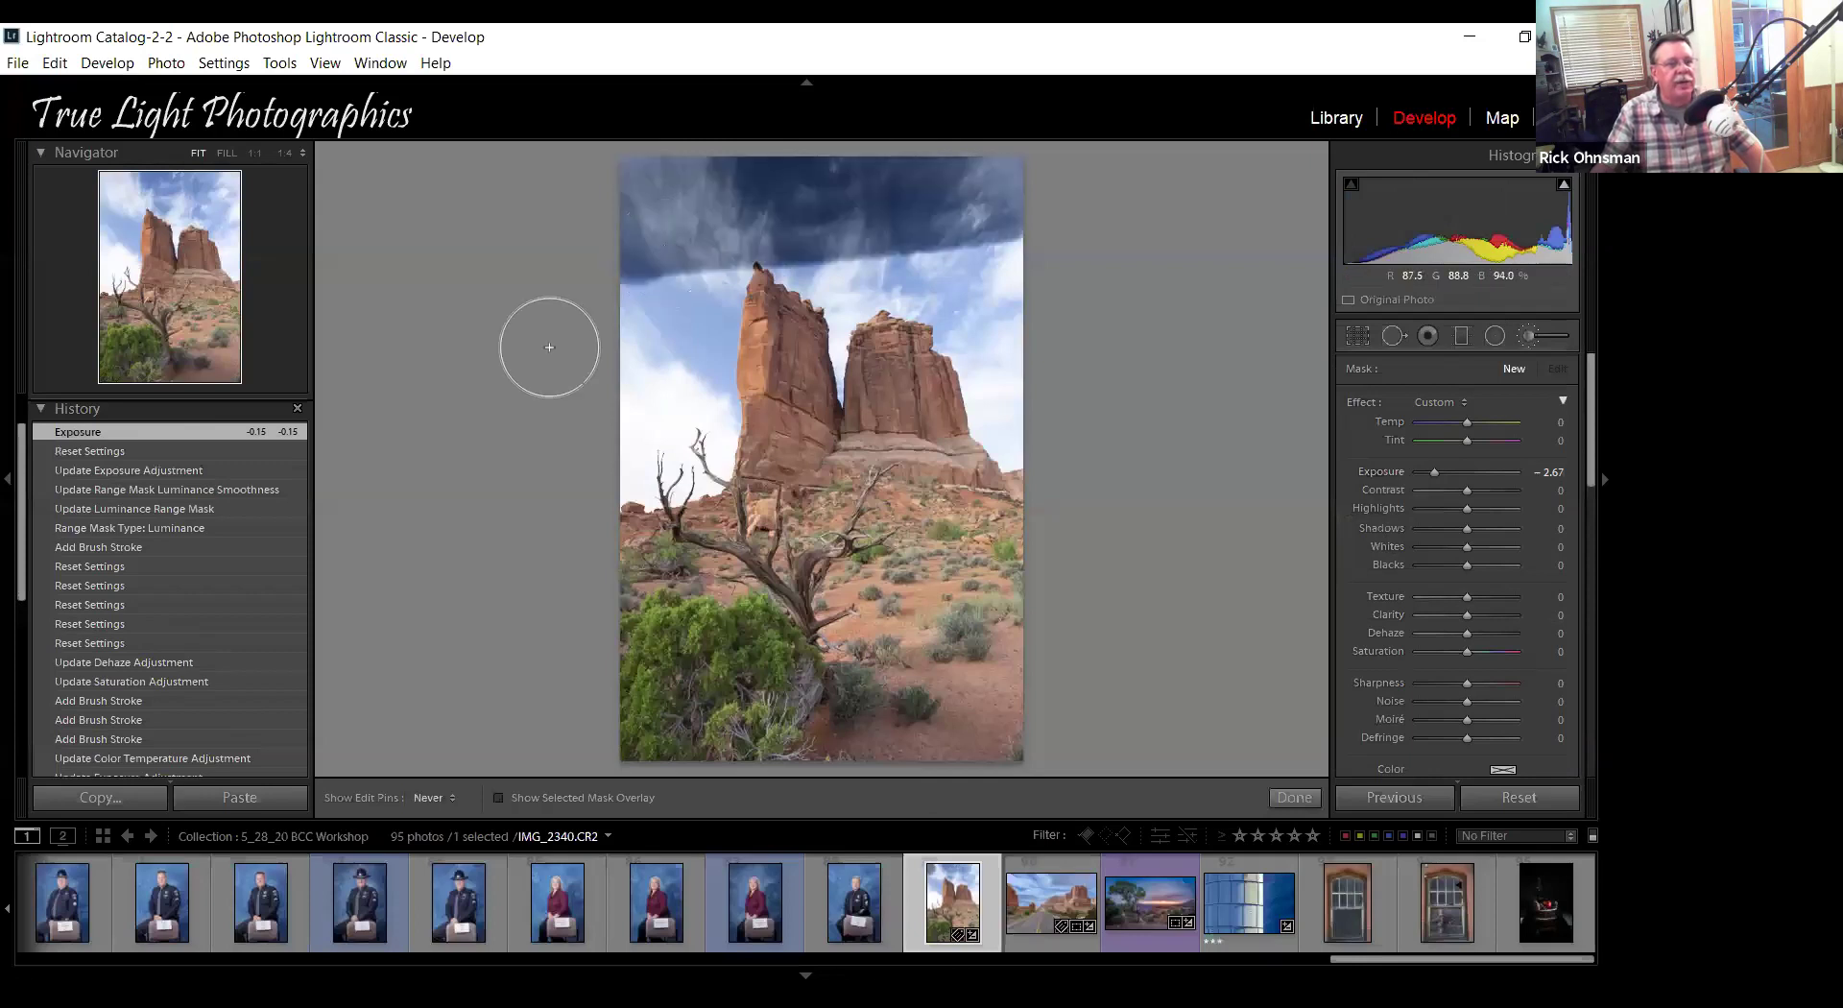
{"action": "left_click_drag", "start_coordinate": [612, 437], "coordinate": [1054, 441]}
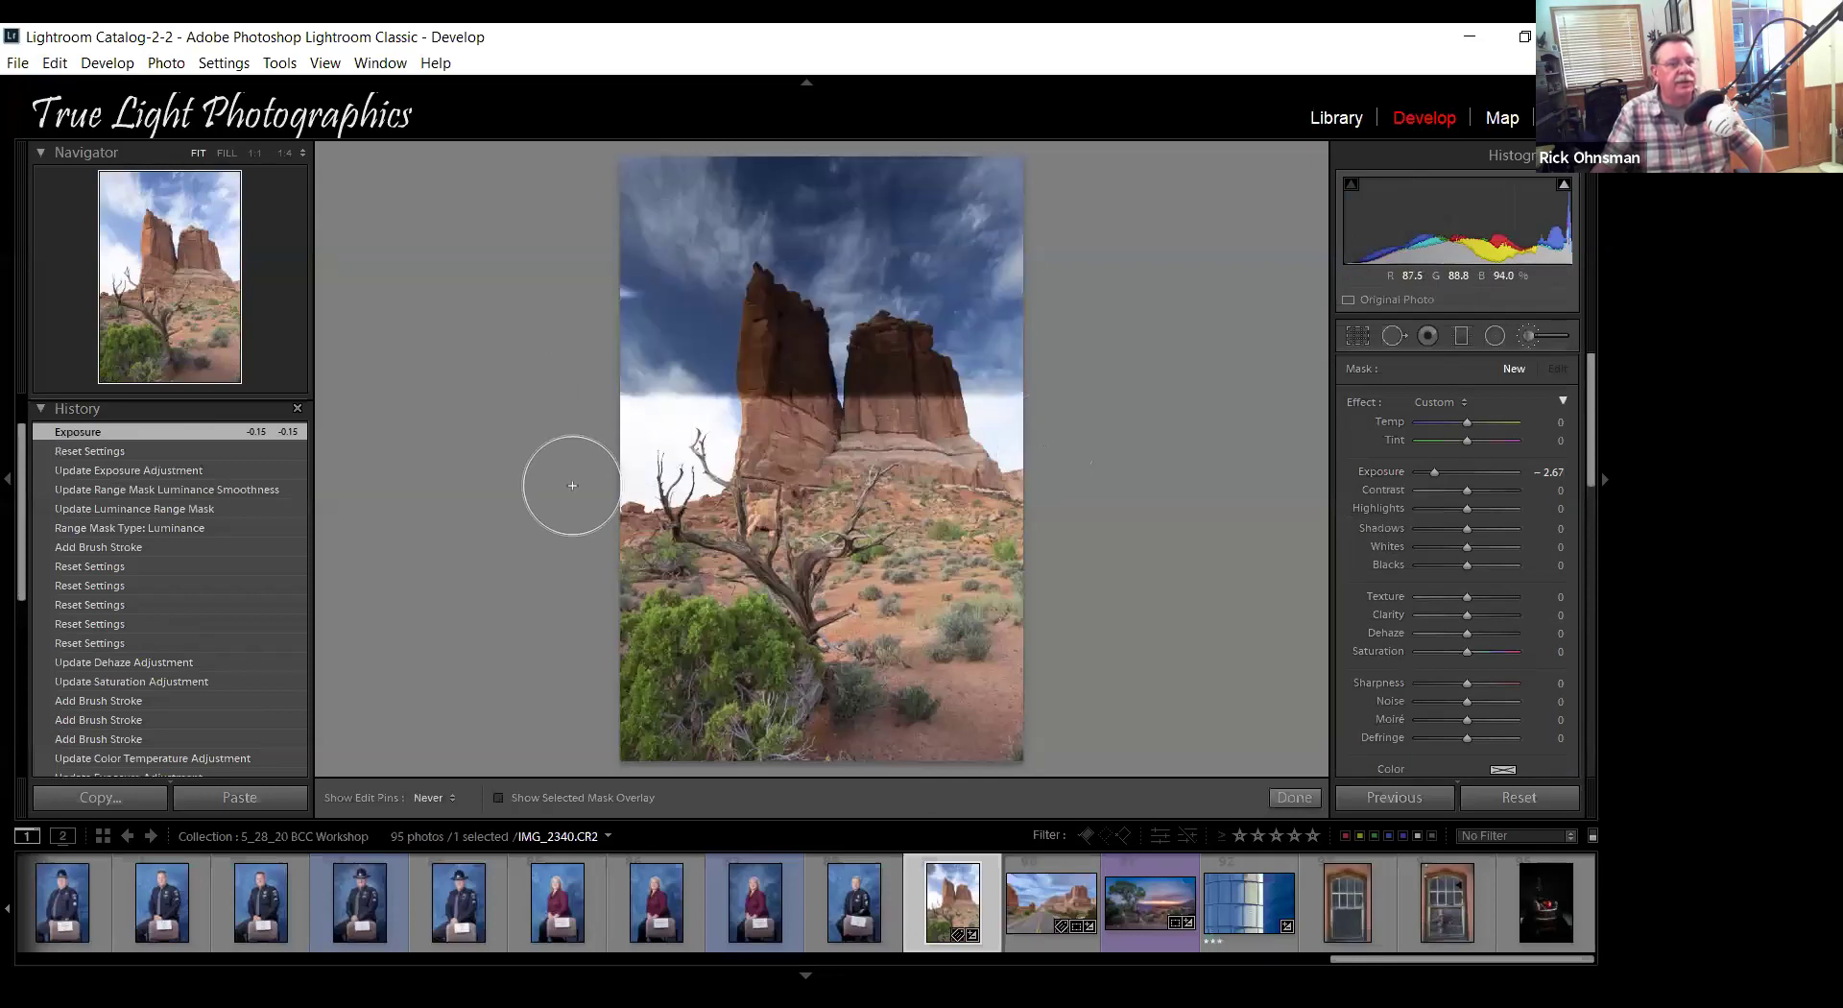
{"action": "key", "text": "h"}
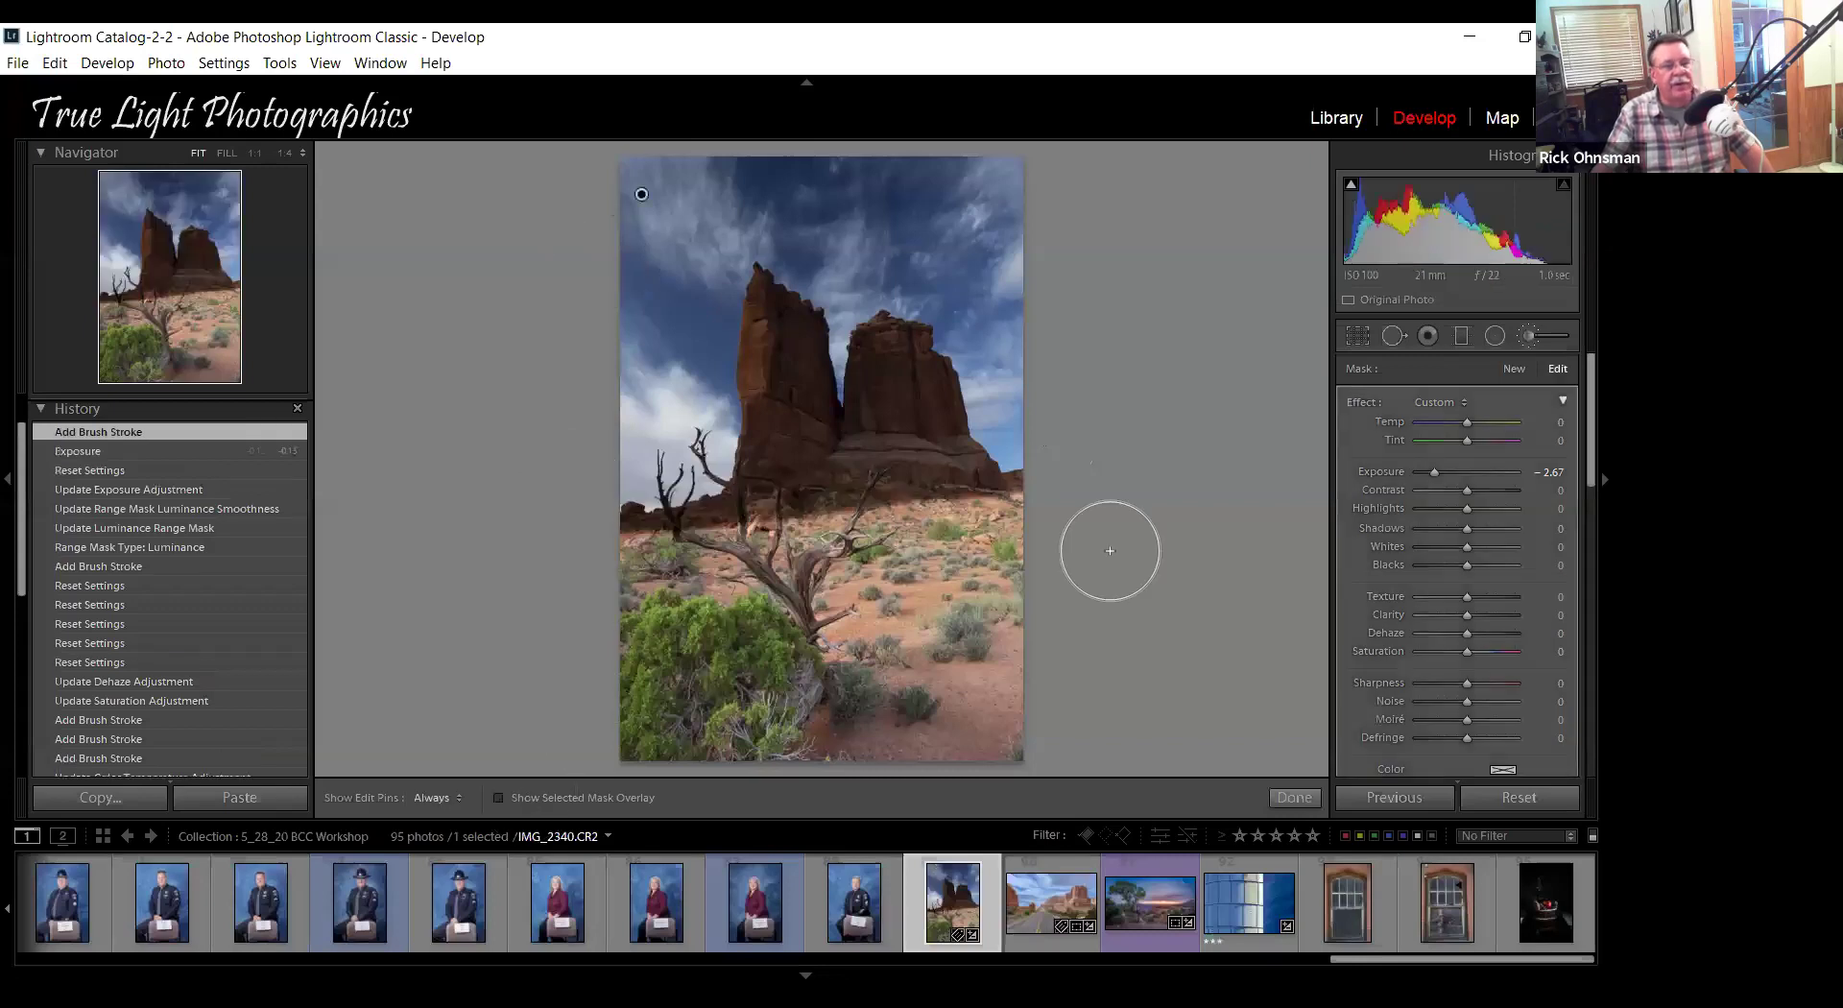
Set the brush adjustment's range mask to Color while checking the mask overlay, and reset its exposure to 0.00.
{"action": "key", "text": "o"}
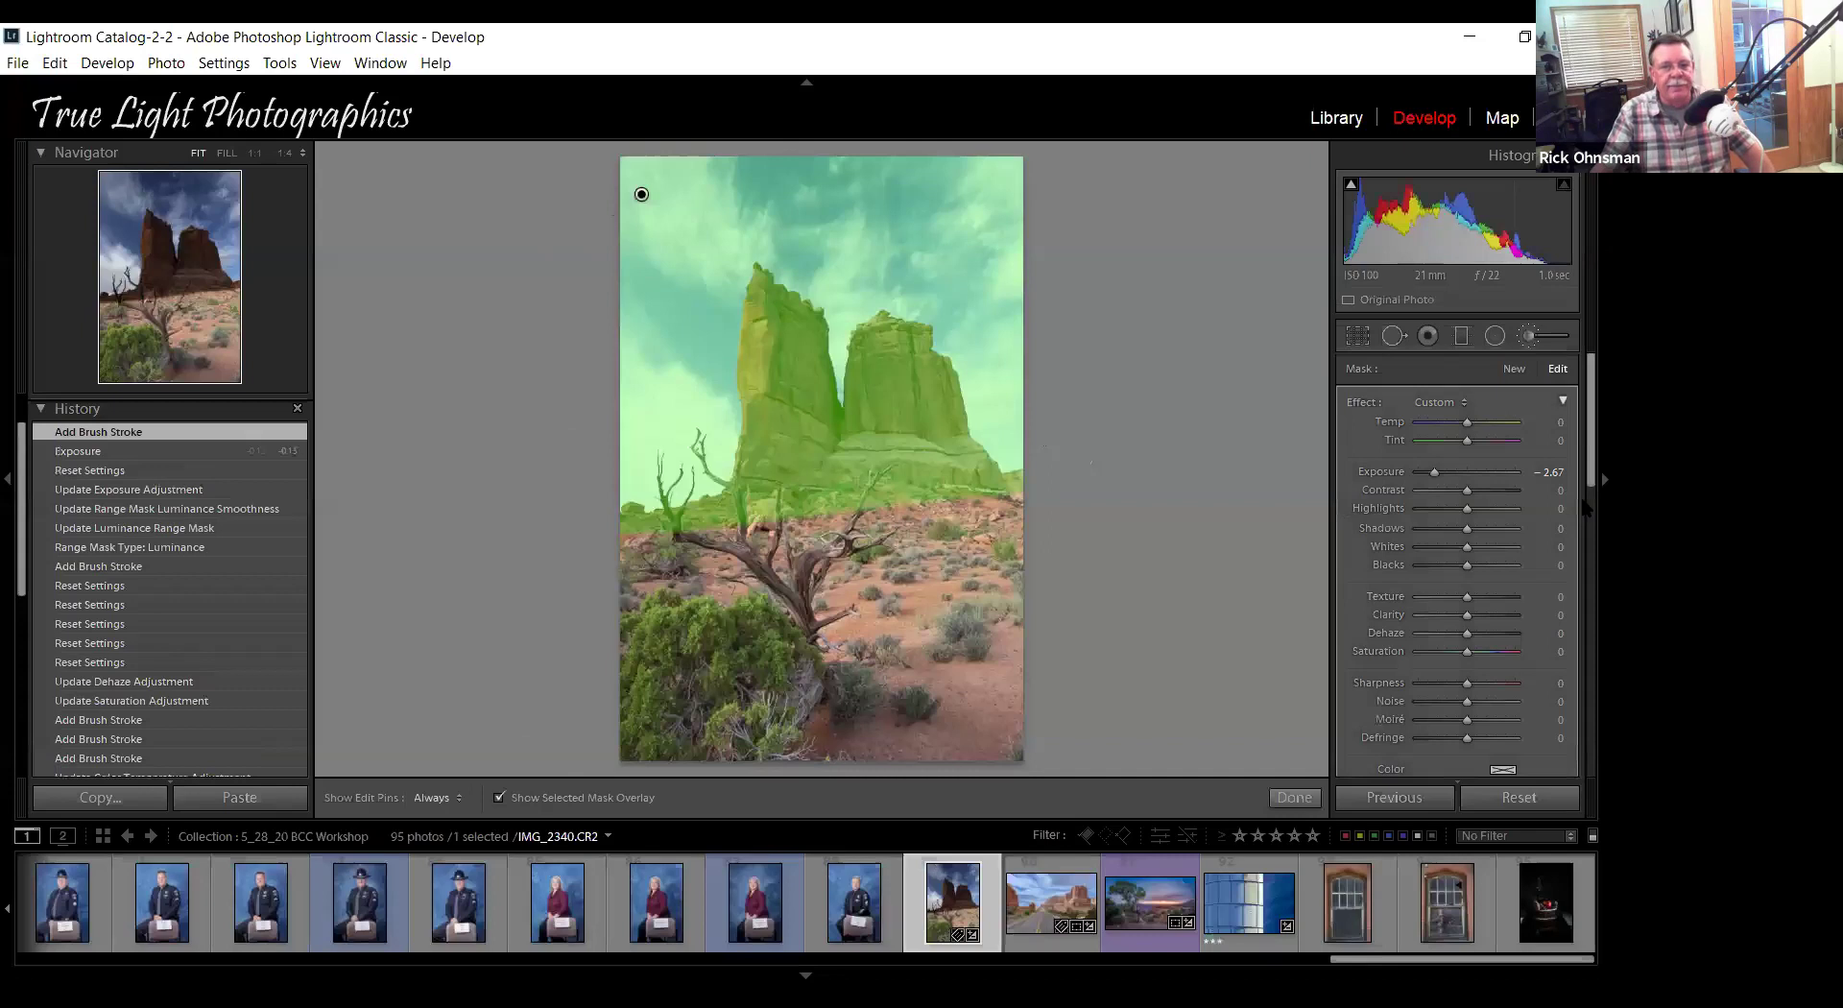
{"action": "scroll", "coordinate": [1585, 508], "scroll_direction": "down", "scroll_amount": 3}
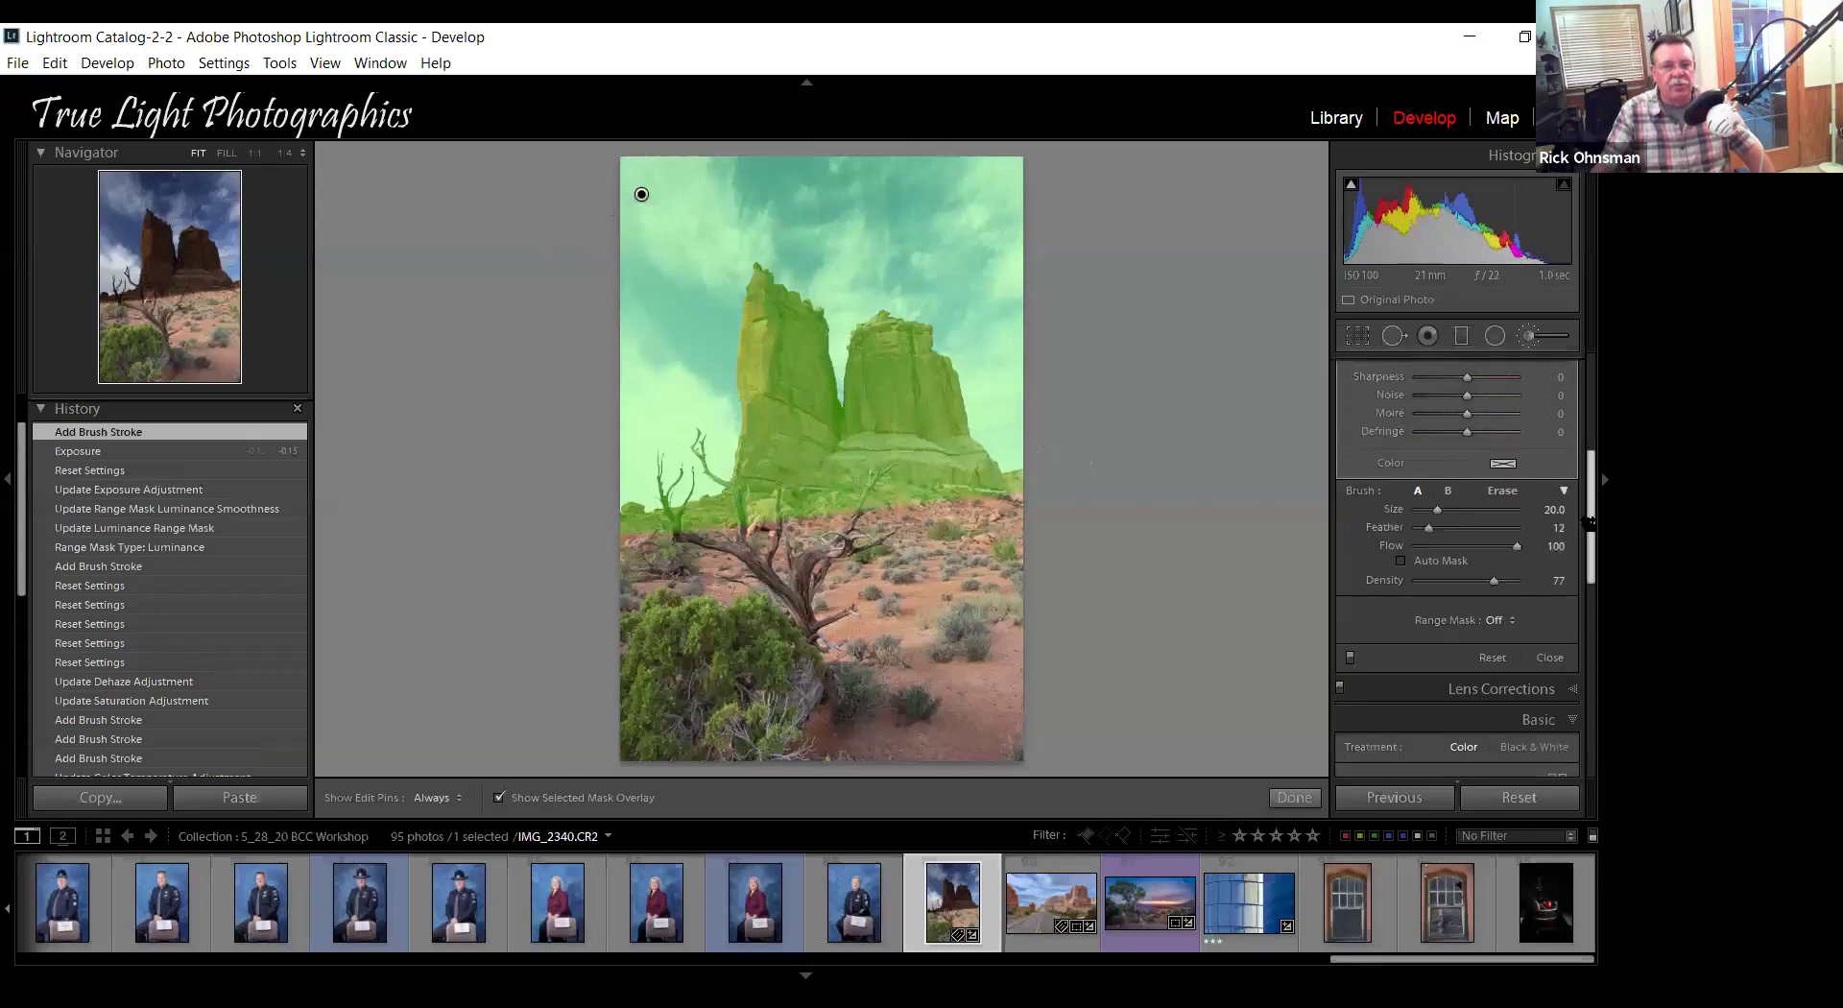
{"action": "left_click", "coordinate": [1503, 621]}
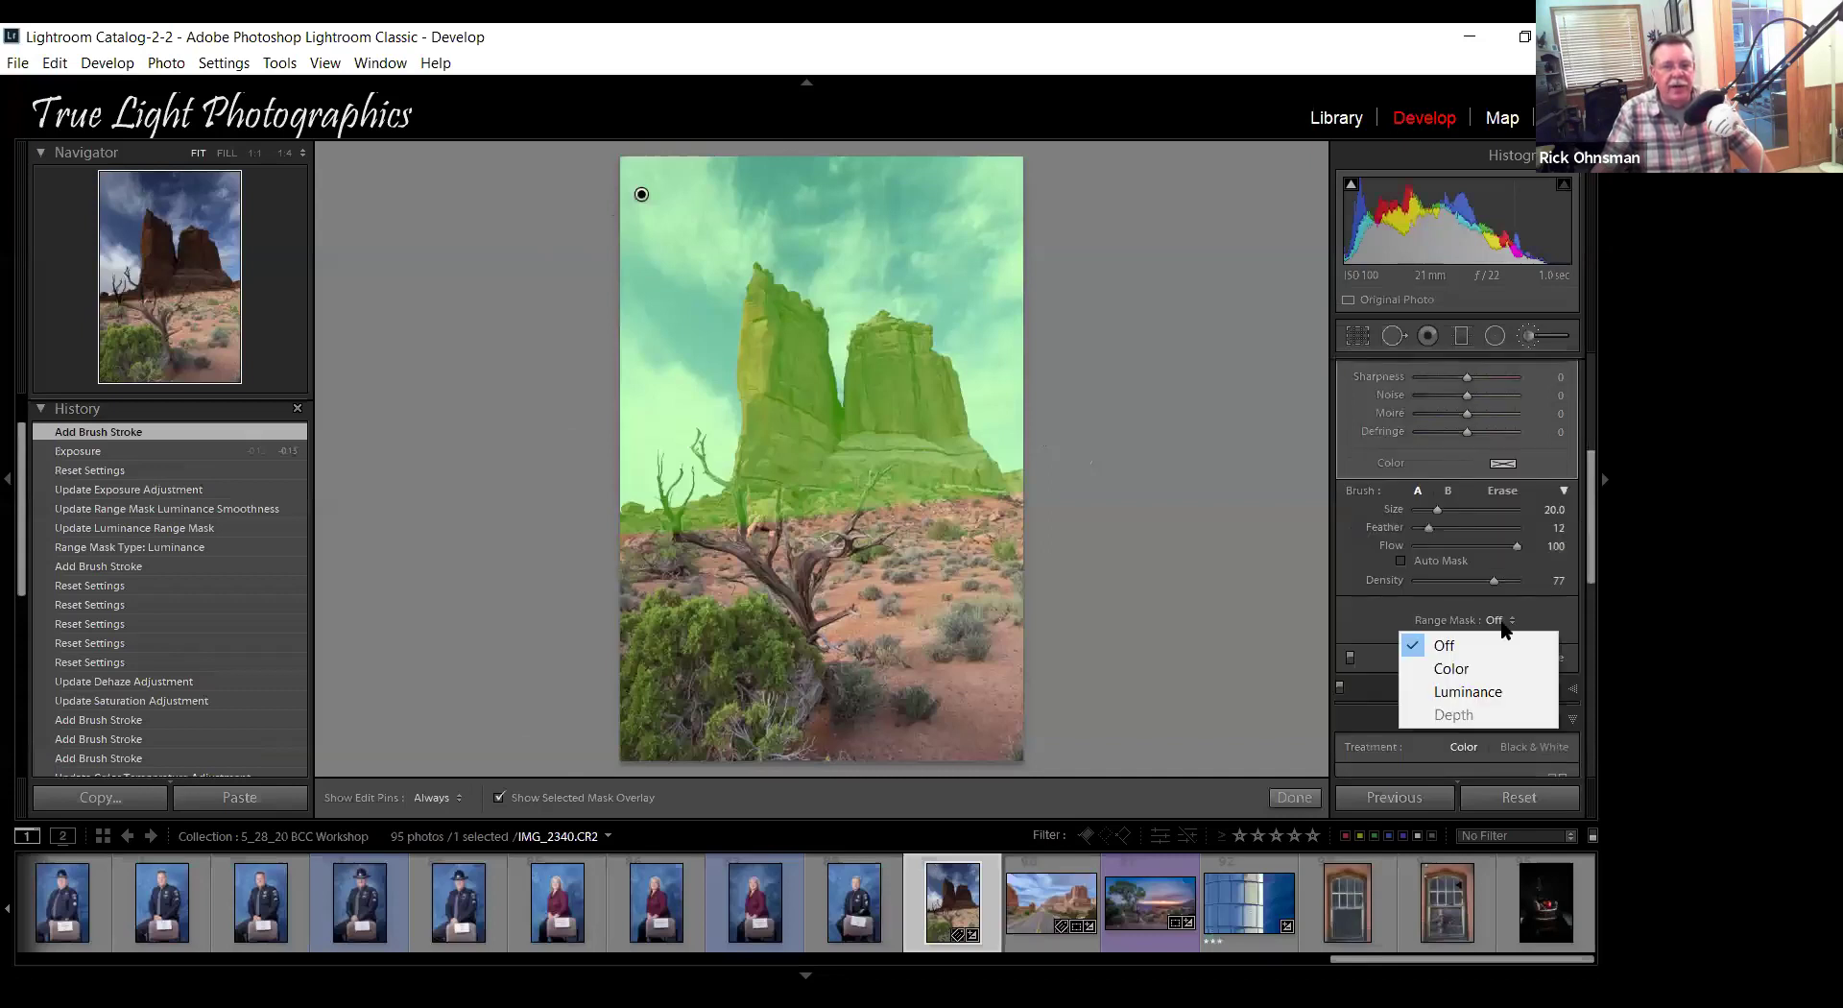
{"action": "left_click", "coordinate": [1451, 669]}
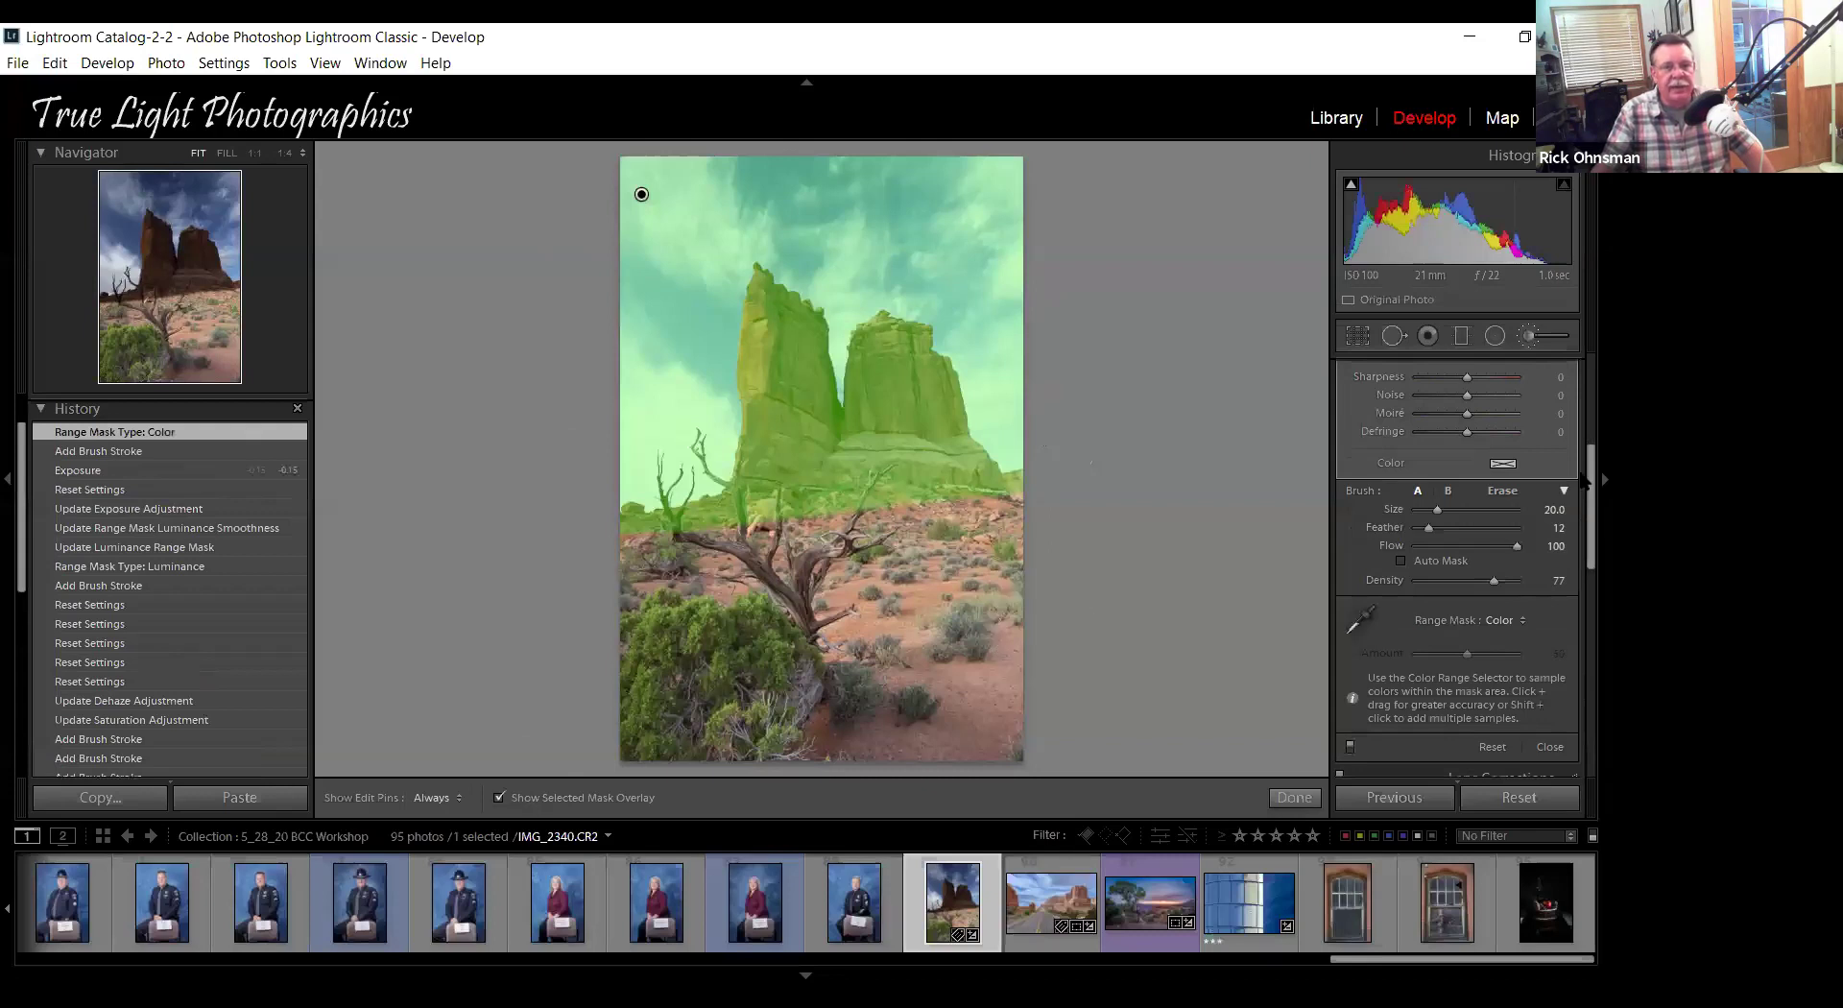
{"action": "key", "text": "o"}
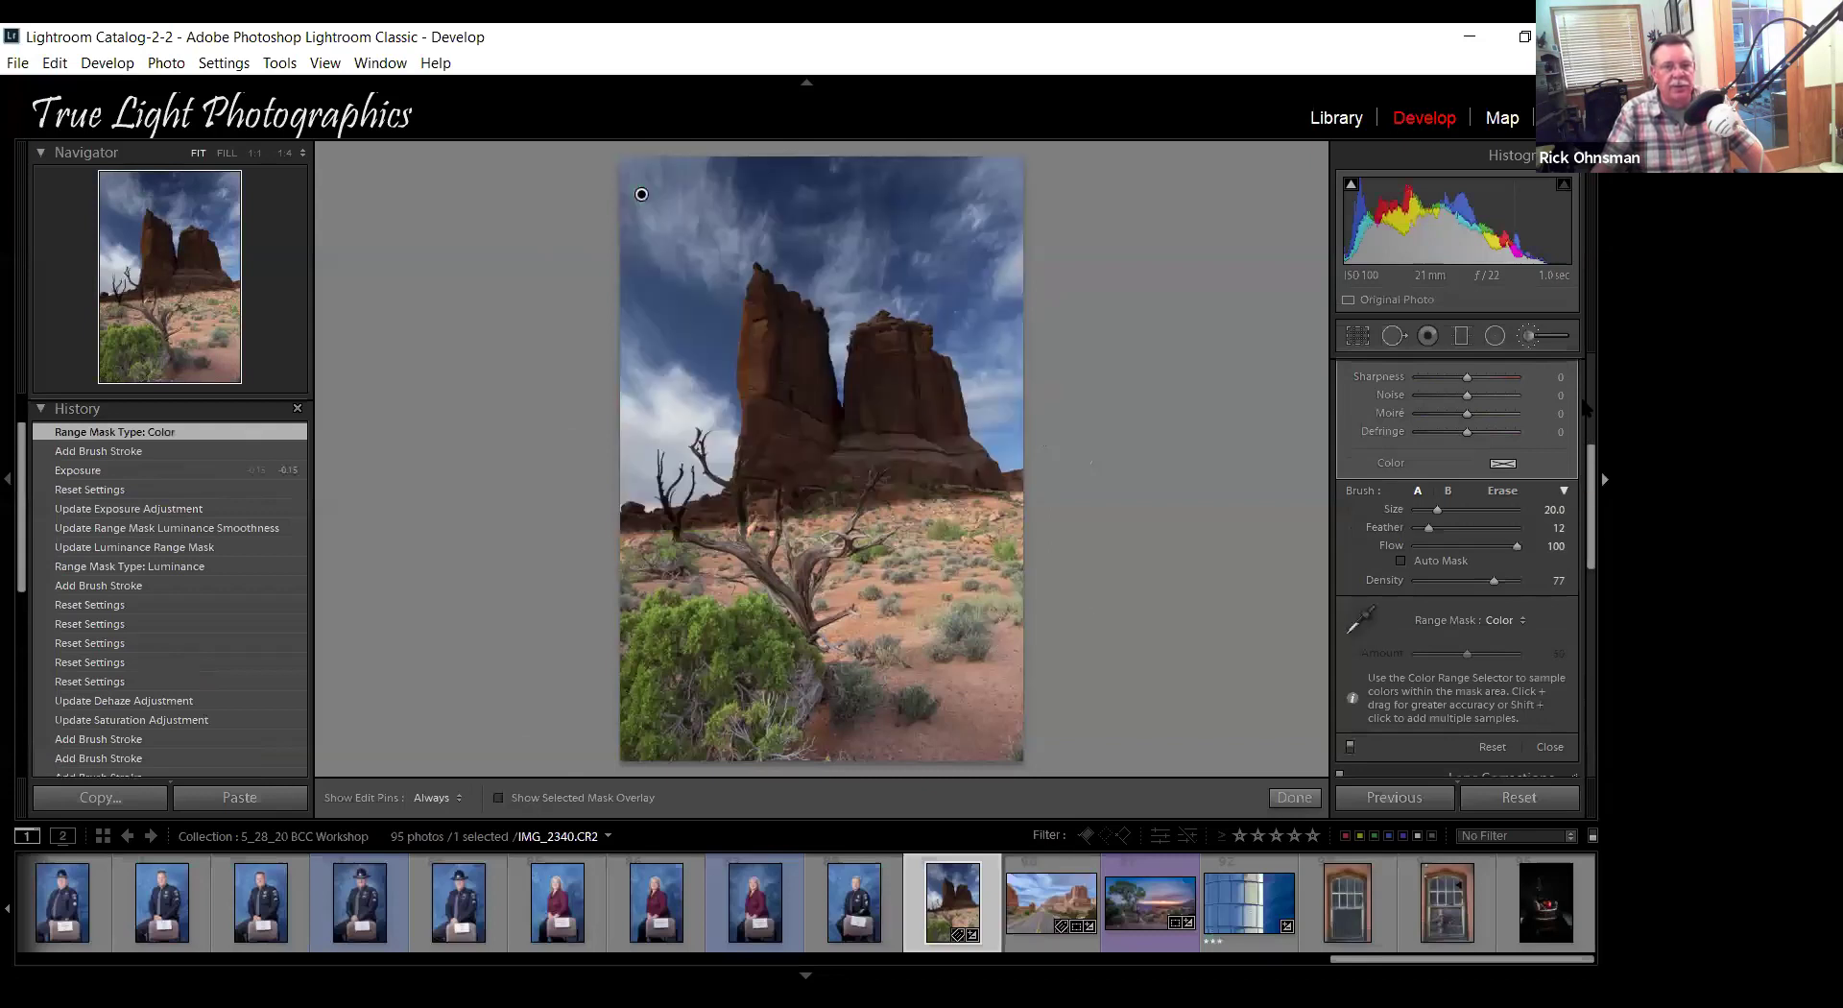
{"action": "scroll", "coordinate": [1436, 475], "scroll_direction": "up", "scroll_amount": 5}
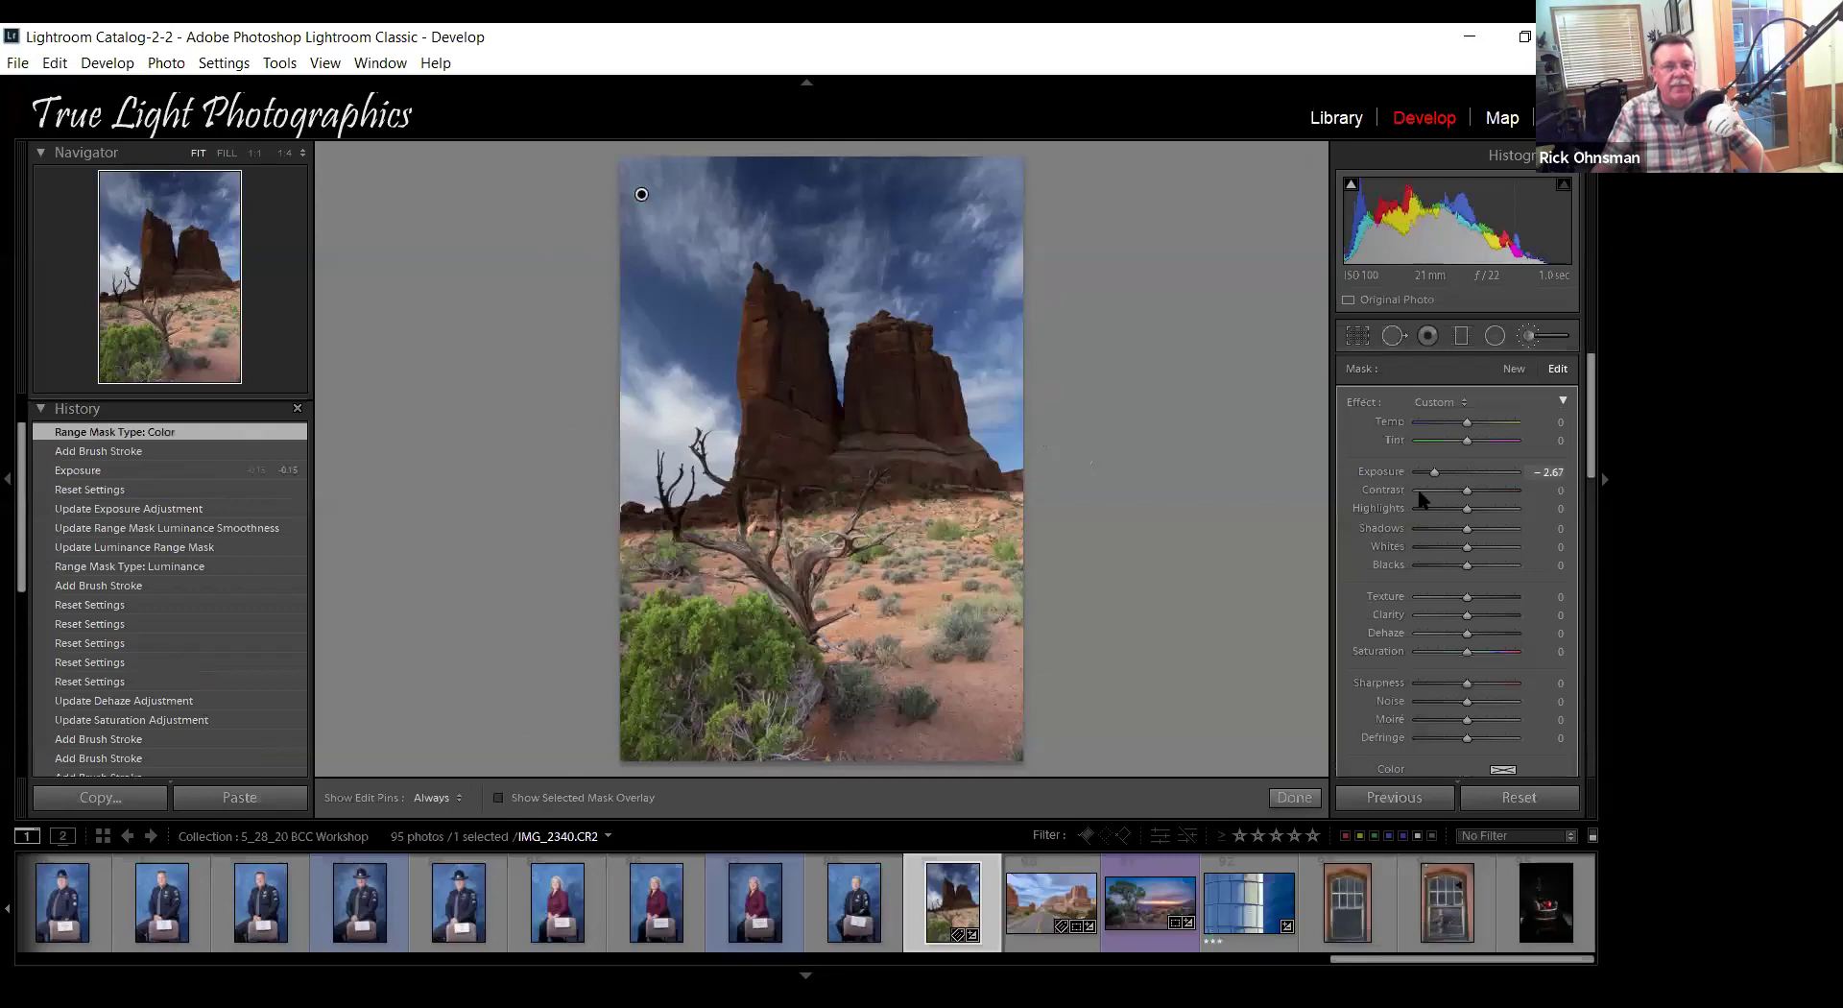
{"action": "double_click", "coordinate": [1381, 471]}
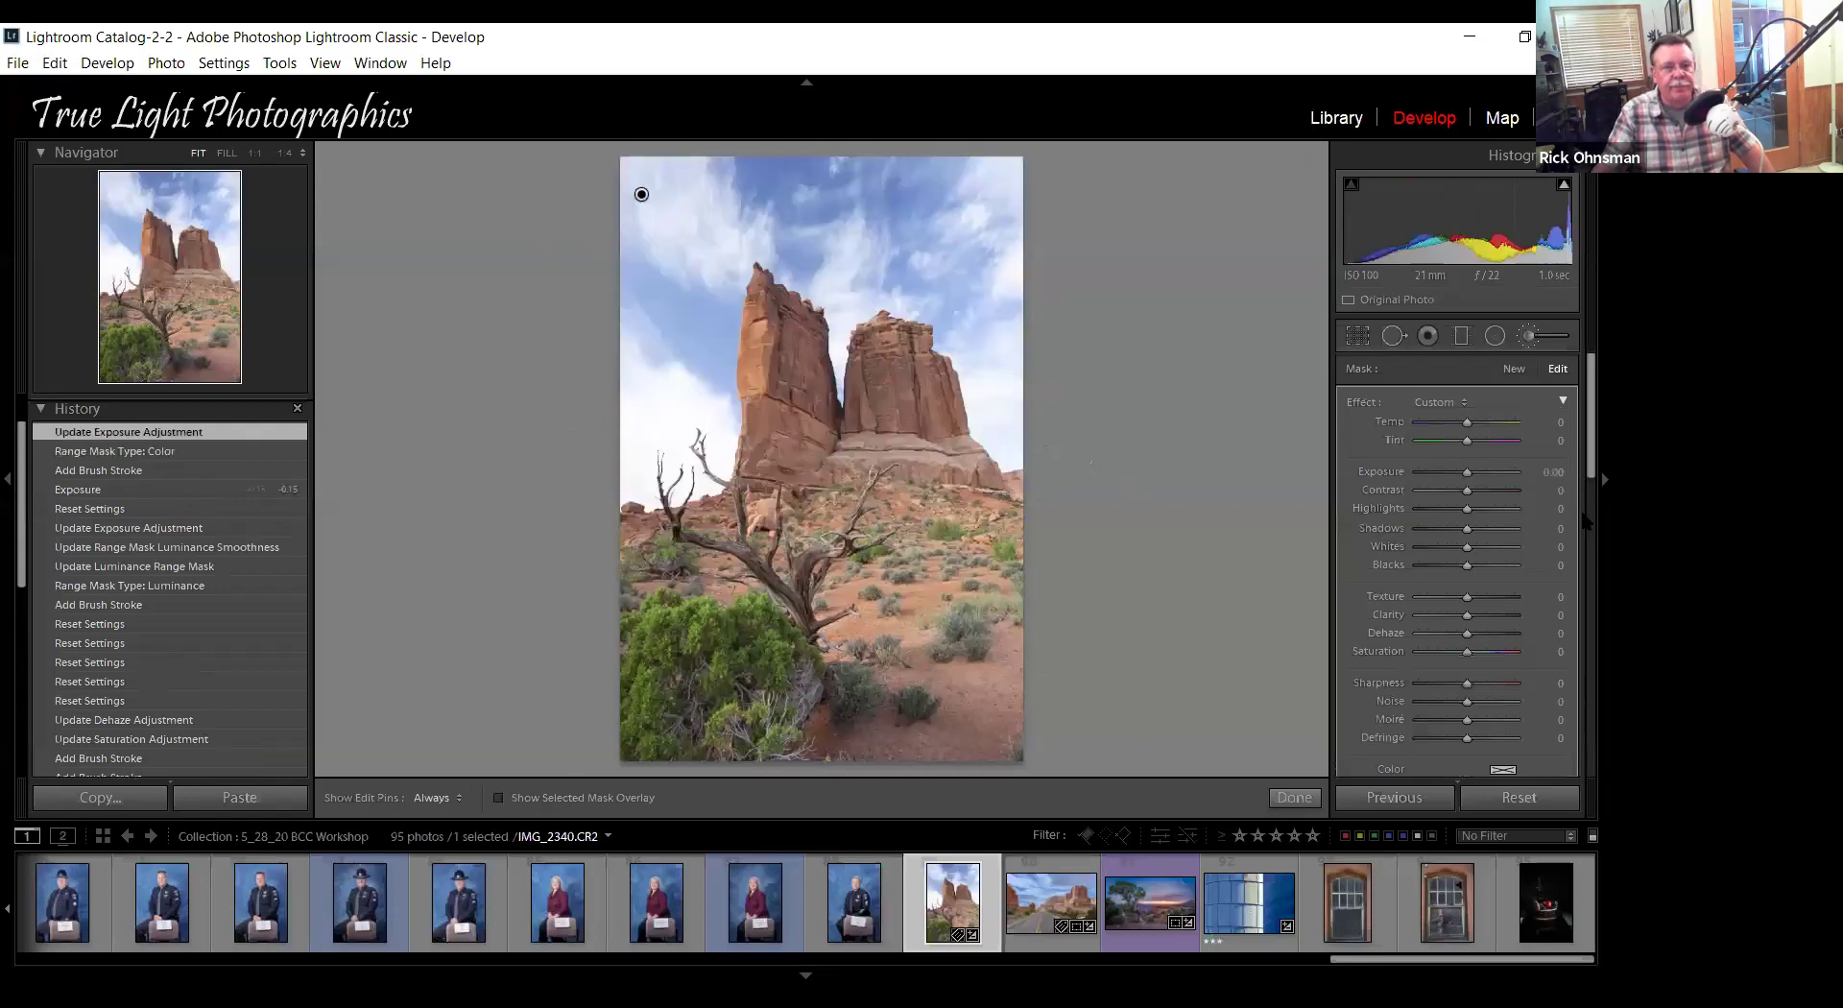
Sample several rock colours on both towers for the brush's Color range mask, keeping the amount at 50.
{"action": "scroll", "coordinate": [1586, 583], "scroll_direction": "down", "scroll_amount": 5}
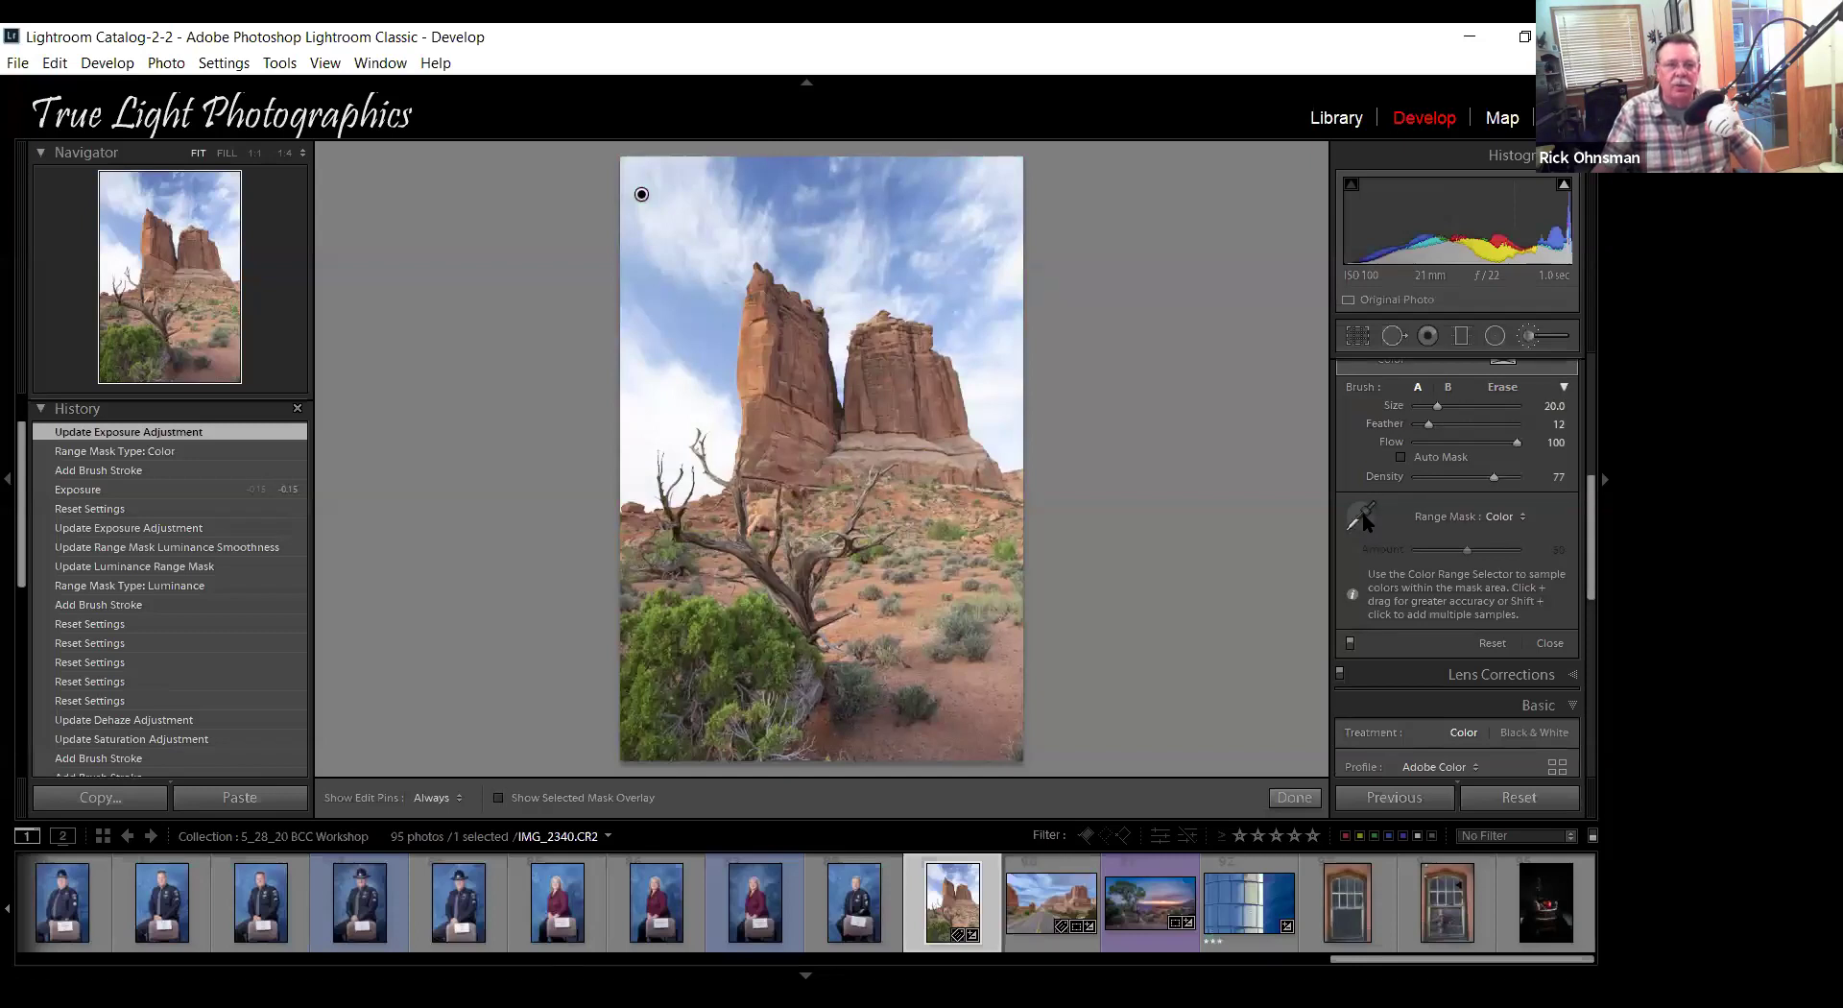
{"action": "left_click", "coordinate": [1361, 511]}
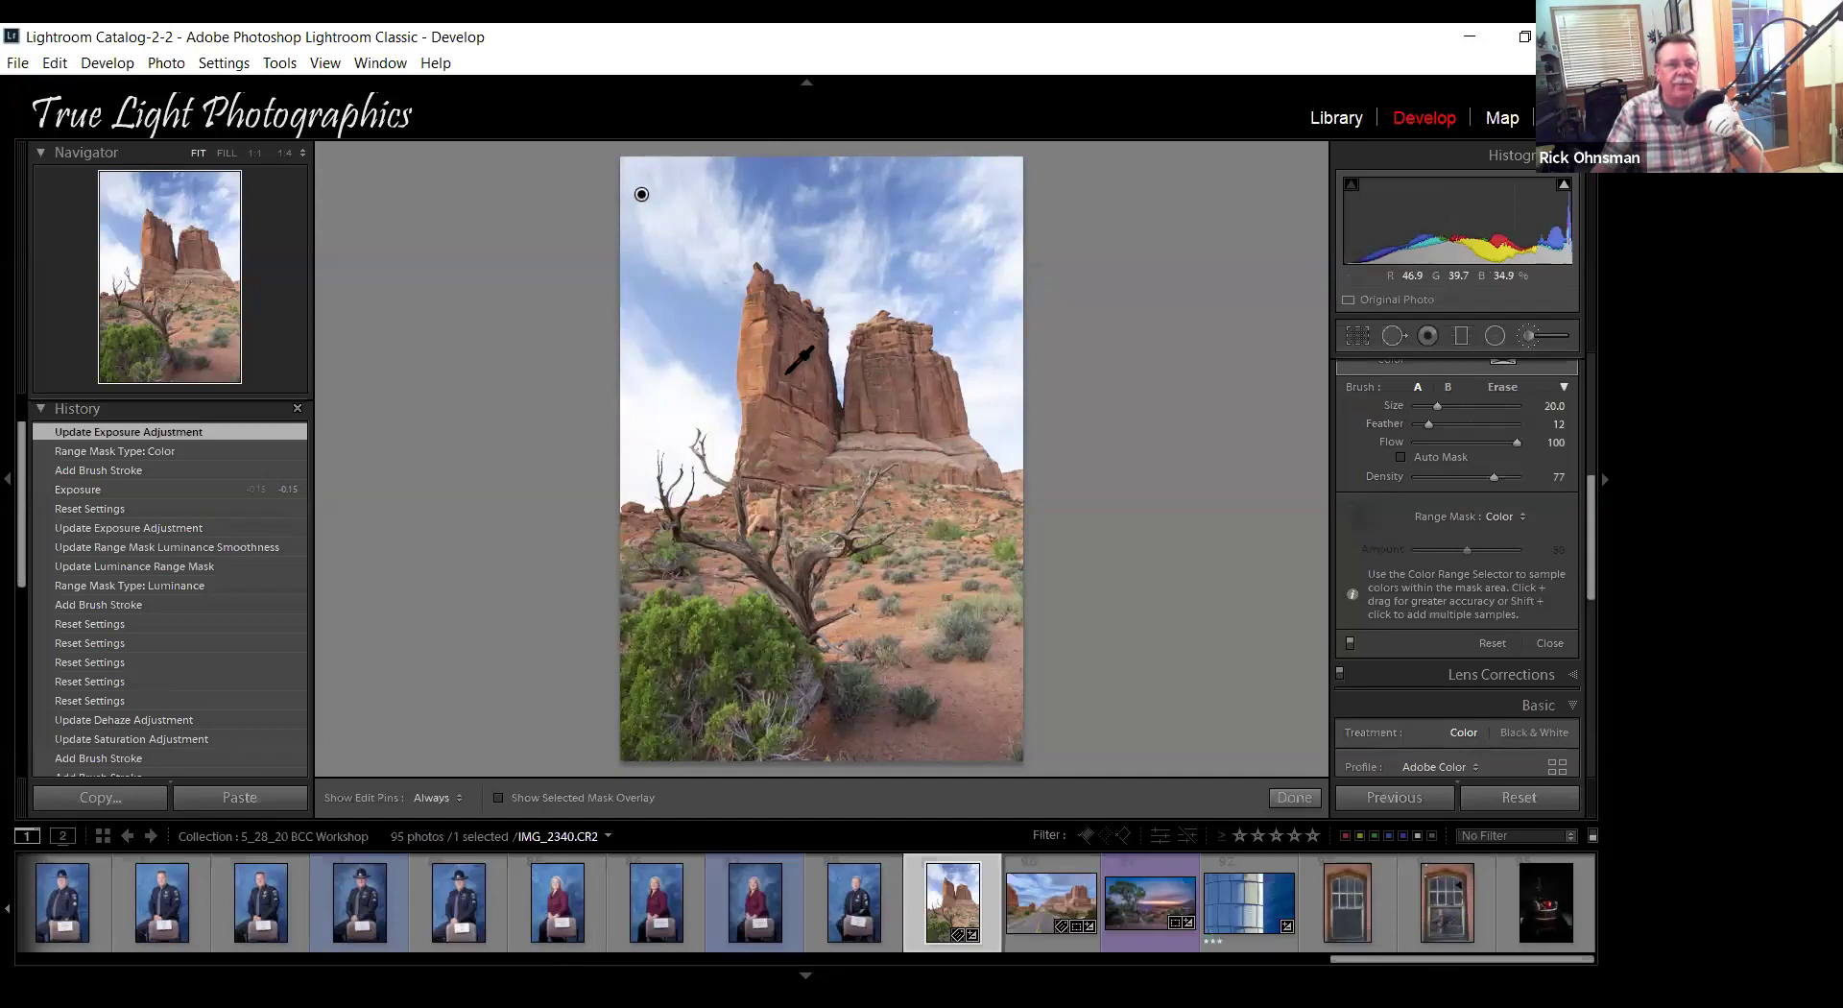
{"action": "left_click", "coordinate": [762, 324]}
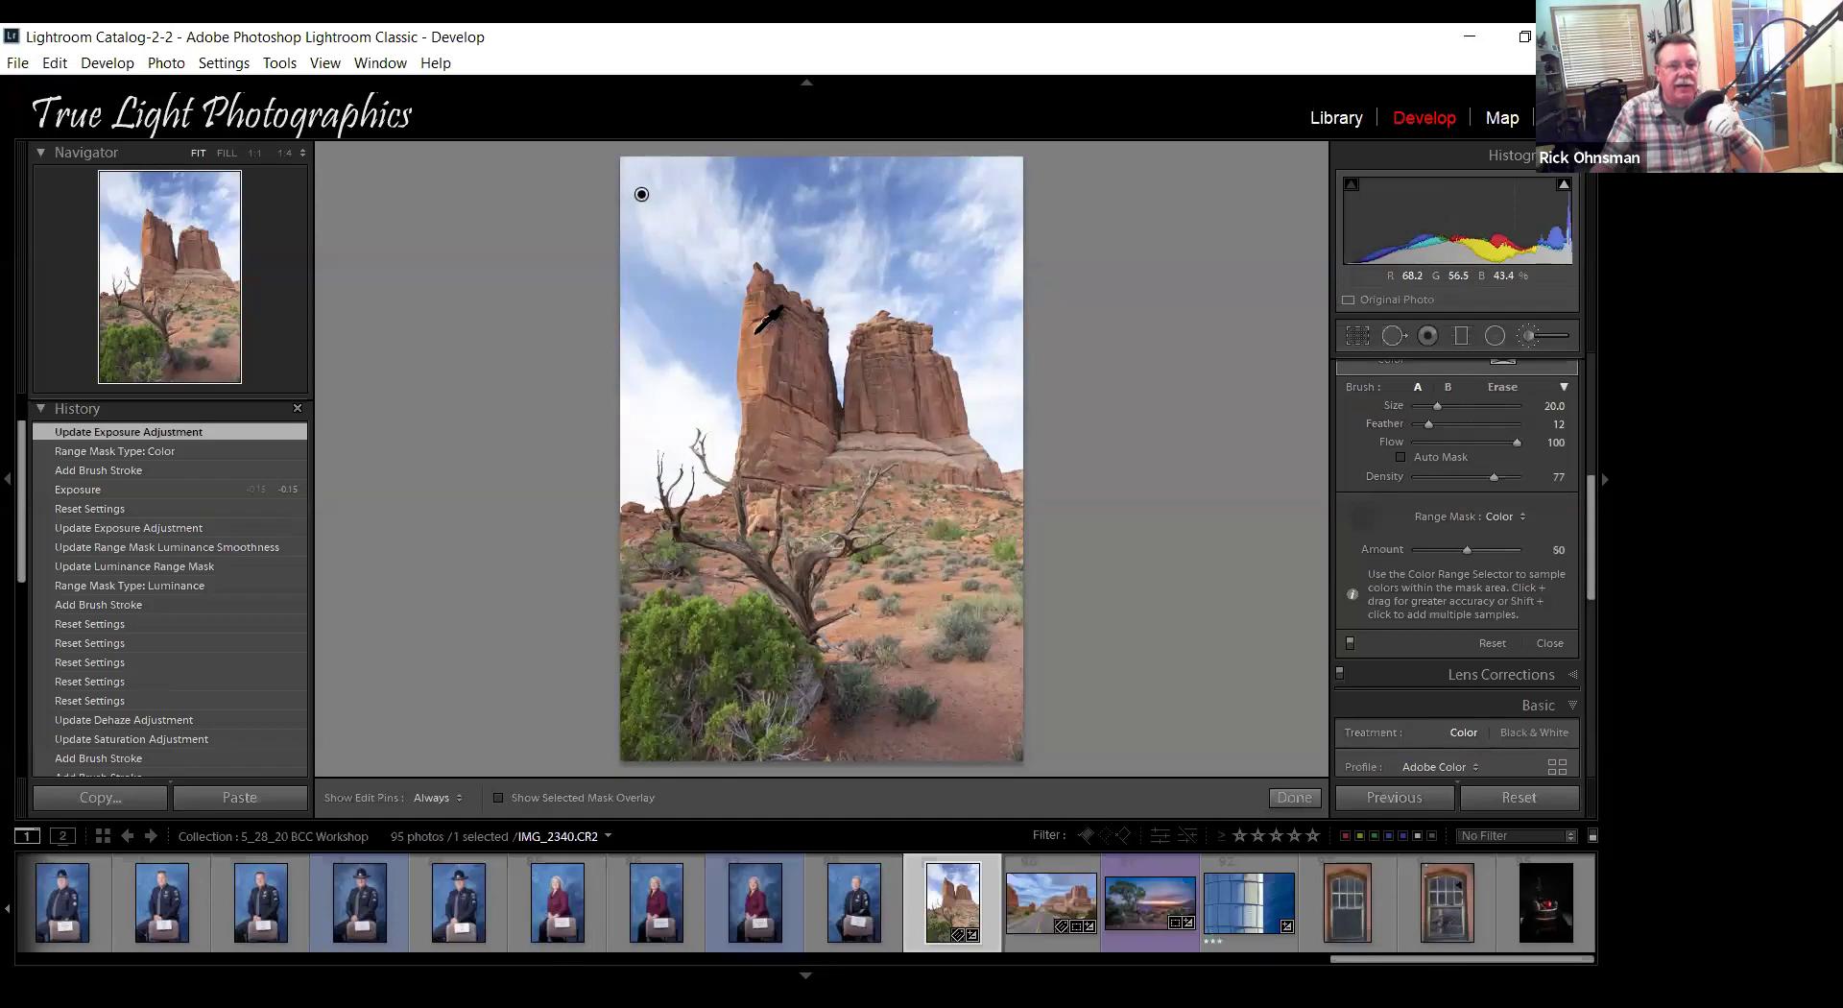
{"action": "left_click", "coordinate": [808, 341]}
{"action": "left_click", "coordinate": [793, 390]}
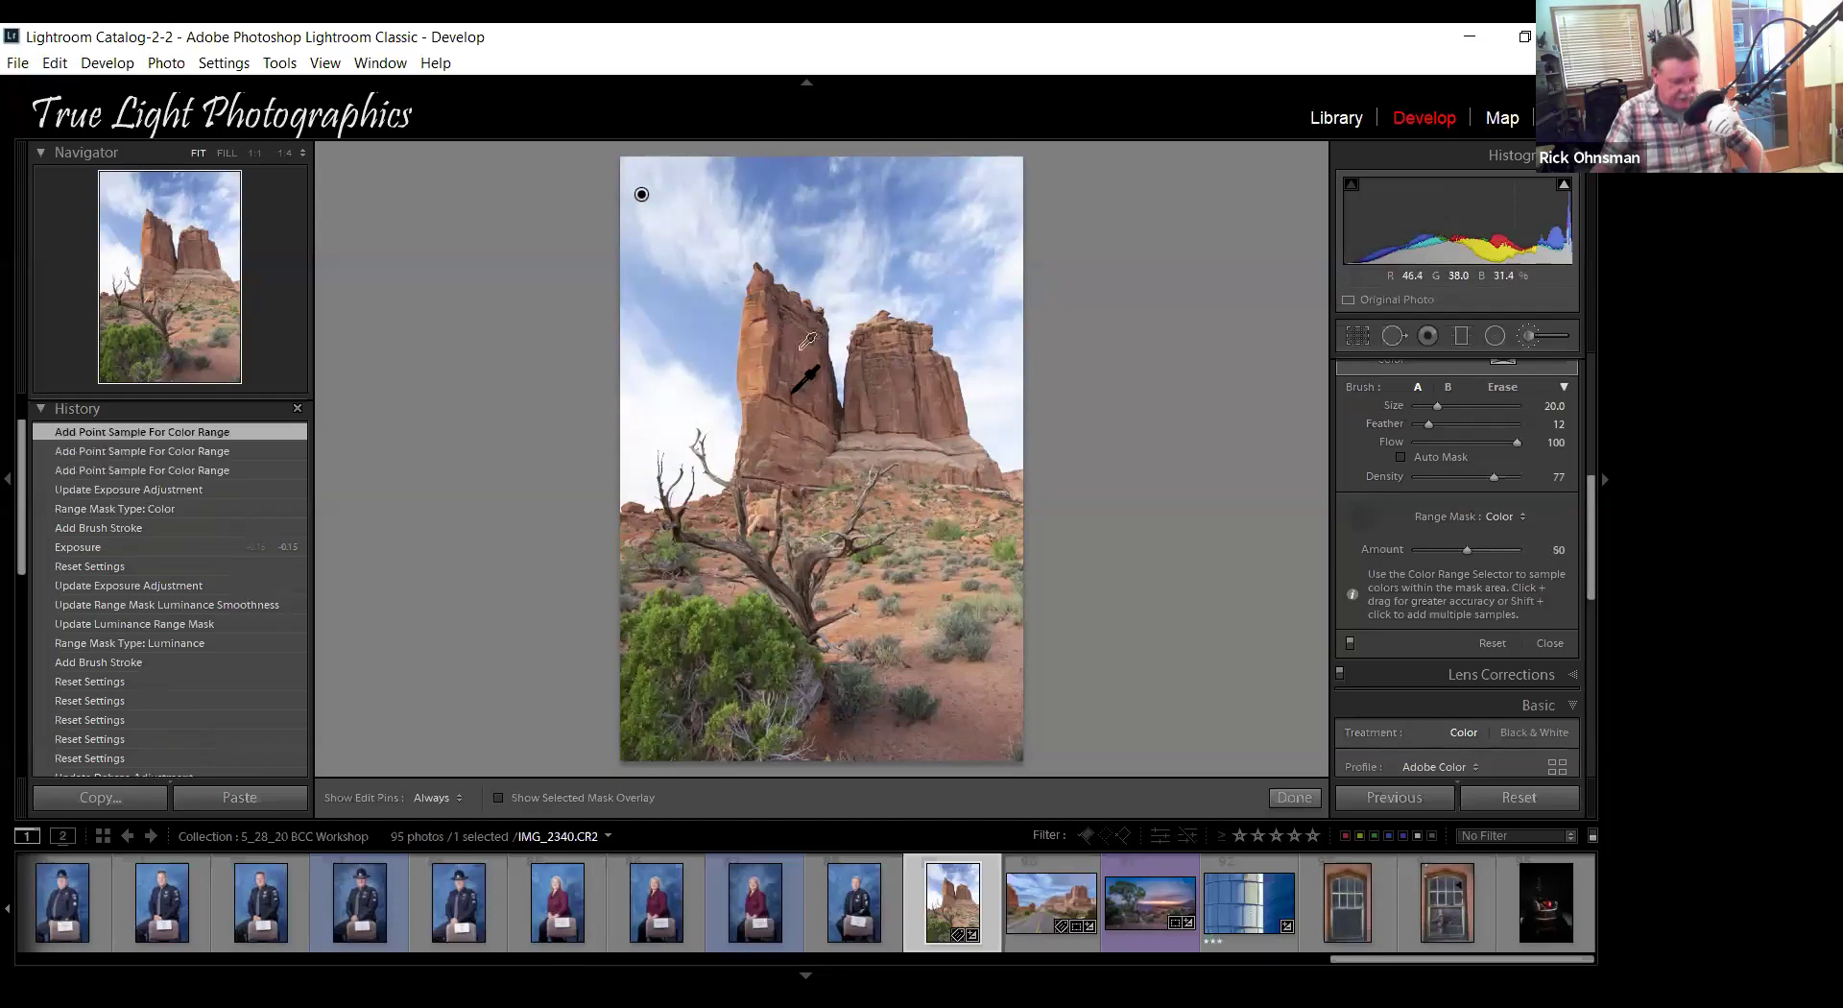
{"action": "left_click", "coordinate": [768, 412]}
{"action": "left_click", "coordinate": [818, 391]}
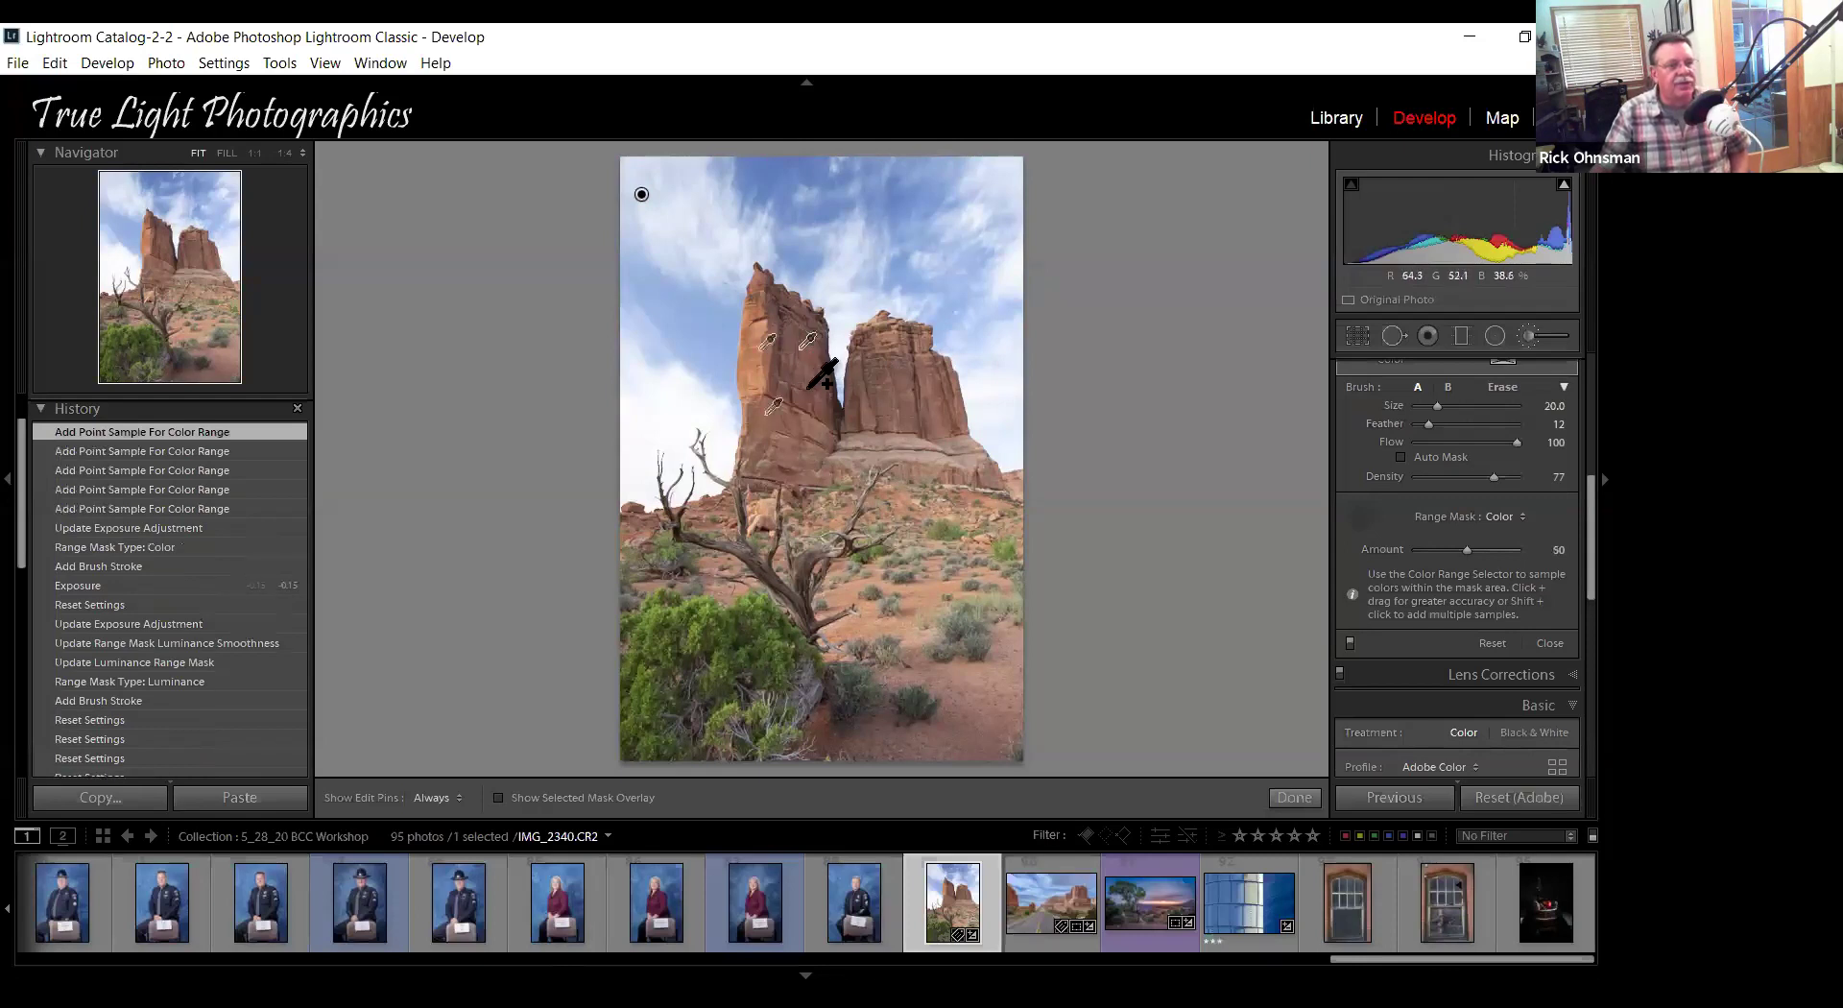
{"action": "left_click", "coordinate": [805, 425]}
{"action": "left_click", "coordinate": [906, 384]}
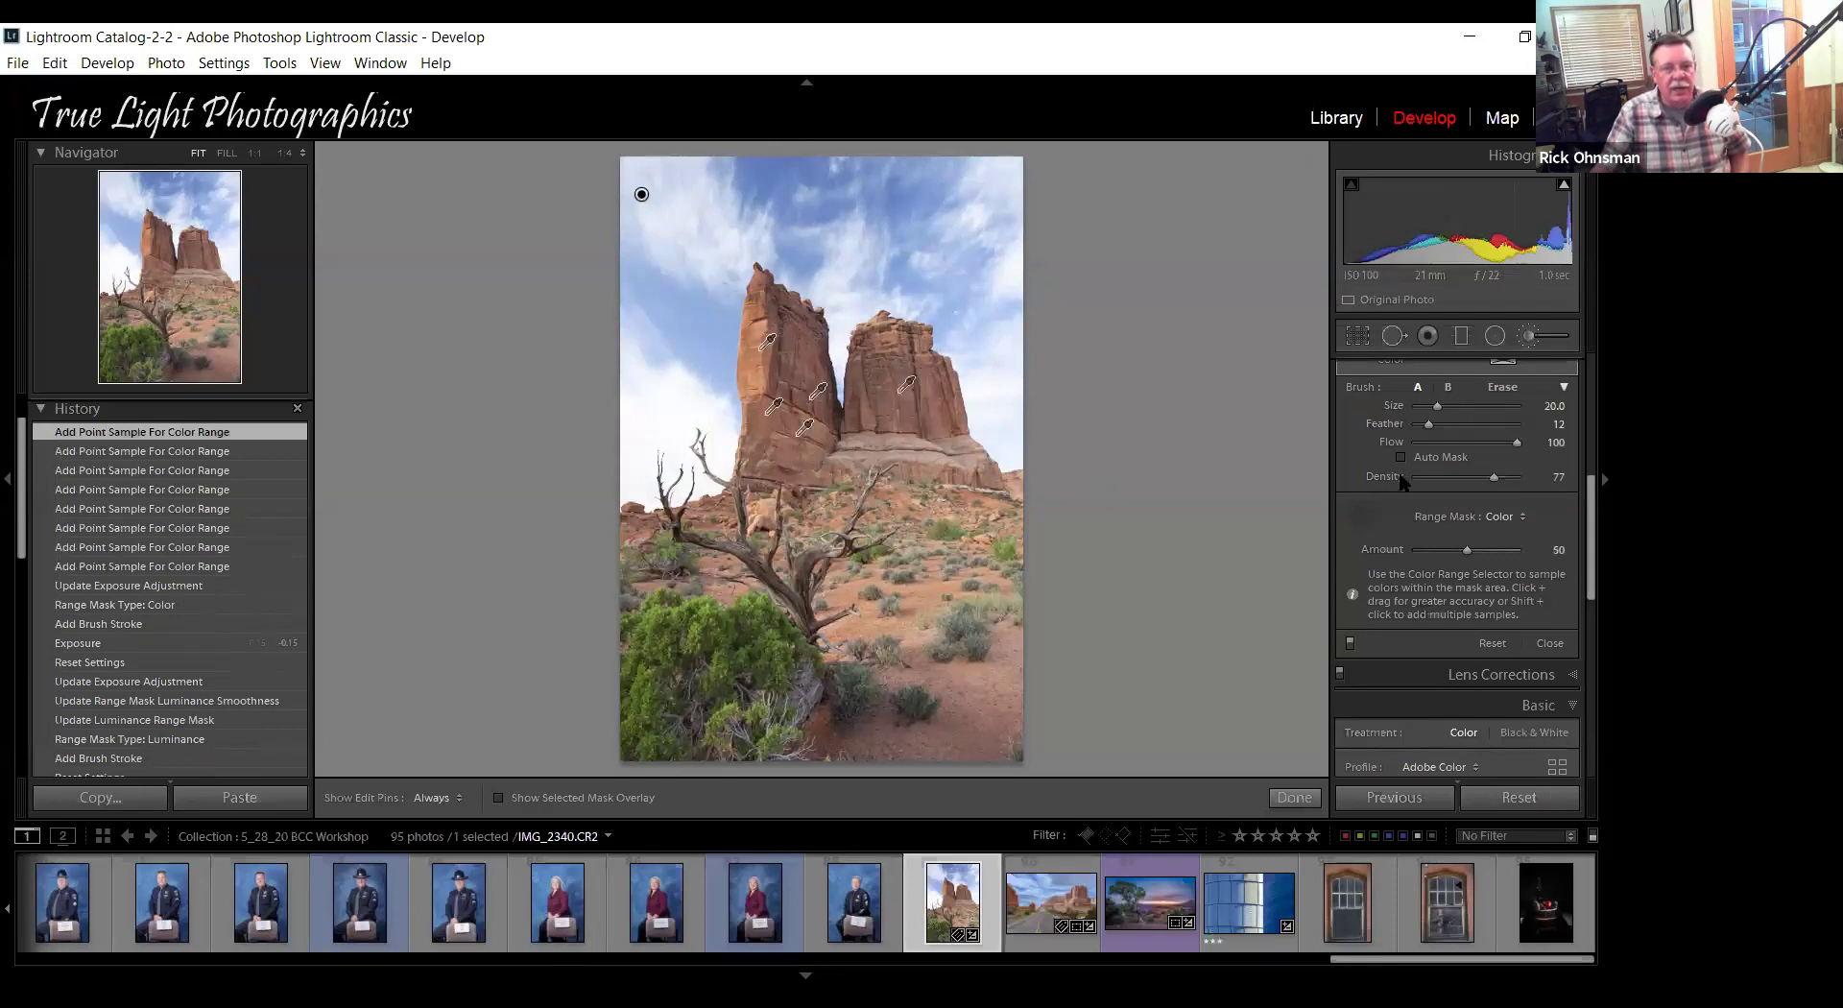
{"action": "left_click", "coordinate": [1469, 547]}
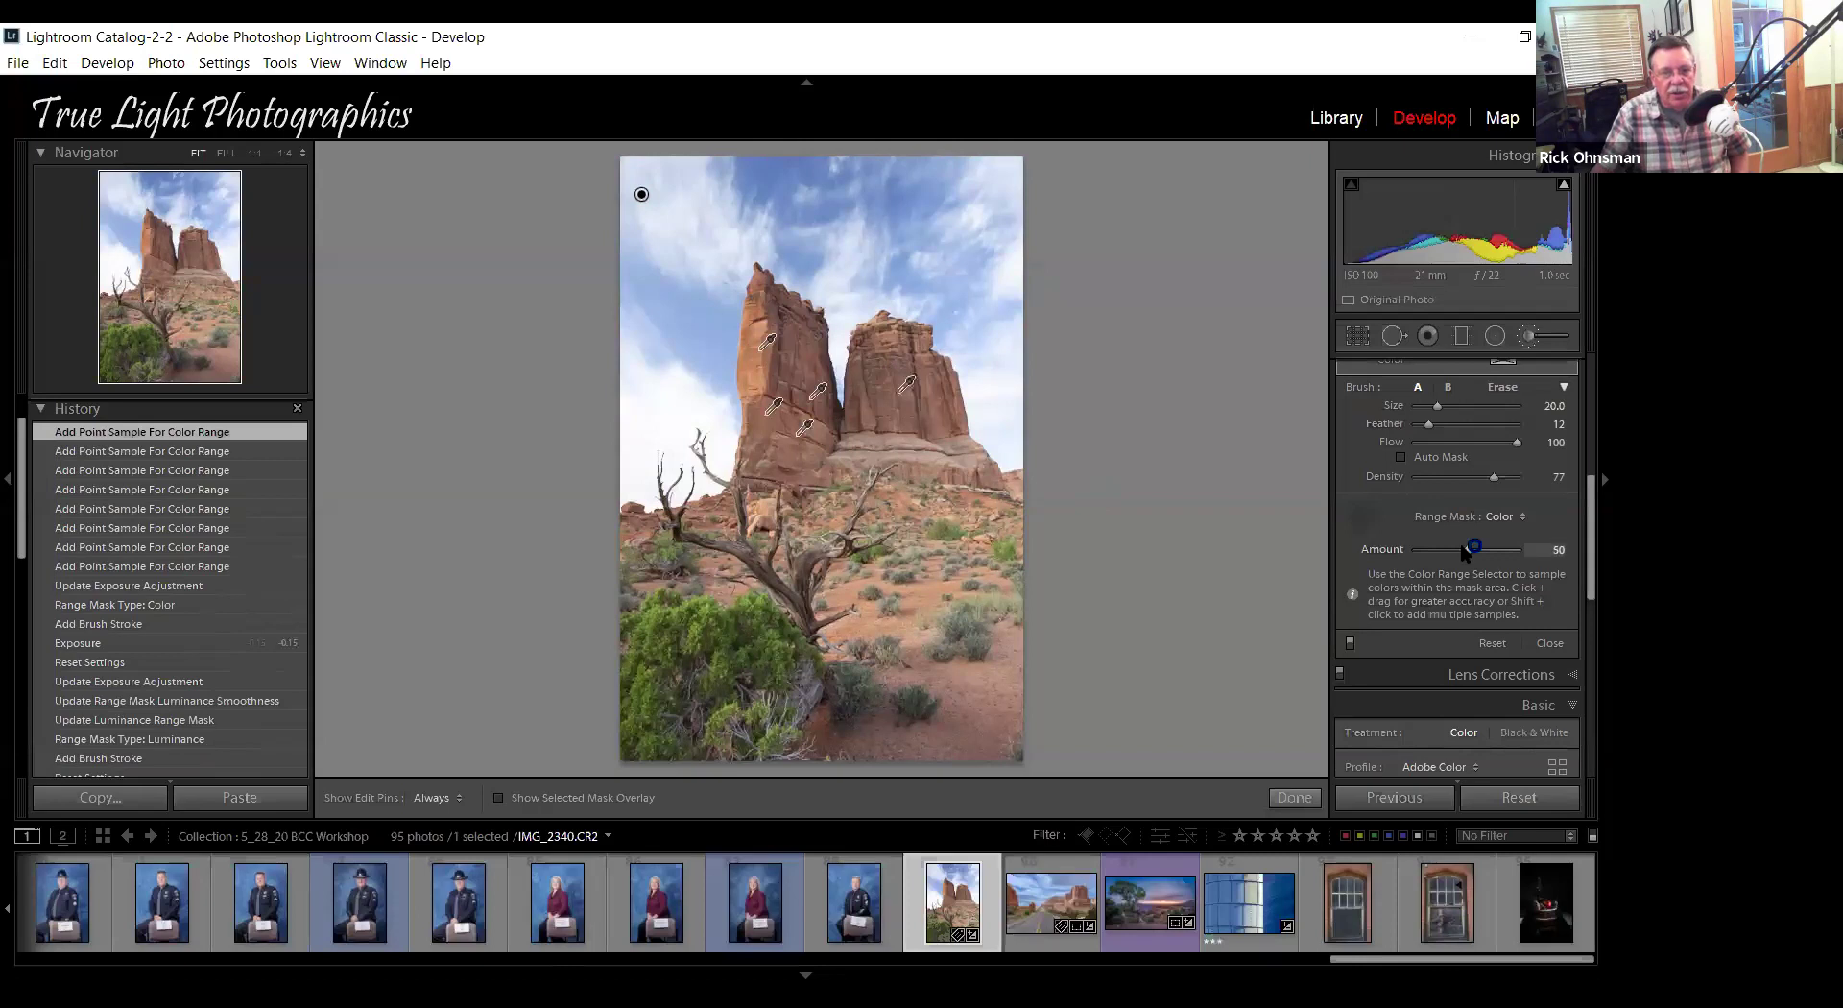
{"action": "left_click", "coordinate": [1361, 515]}
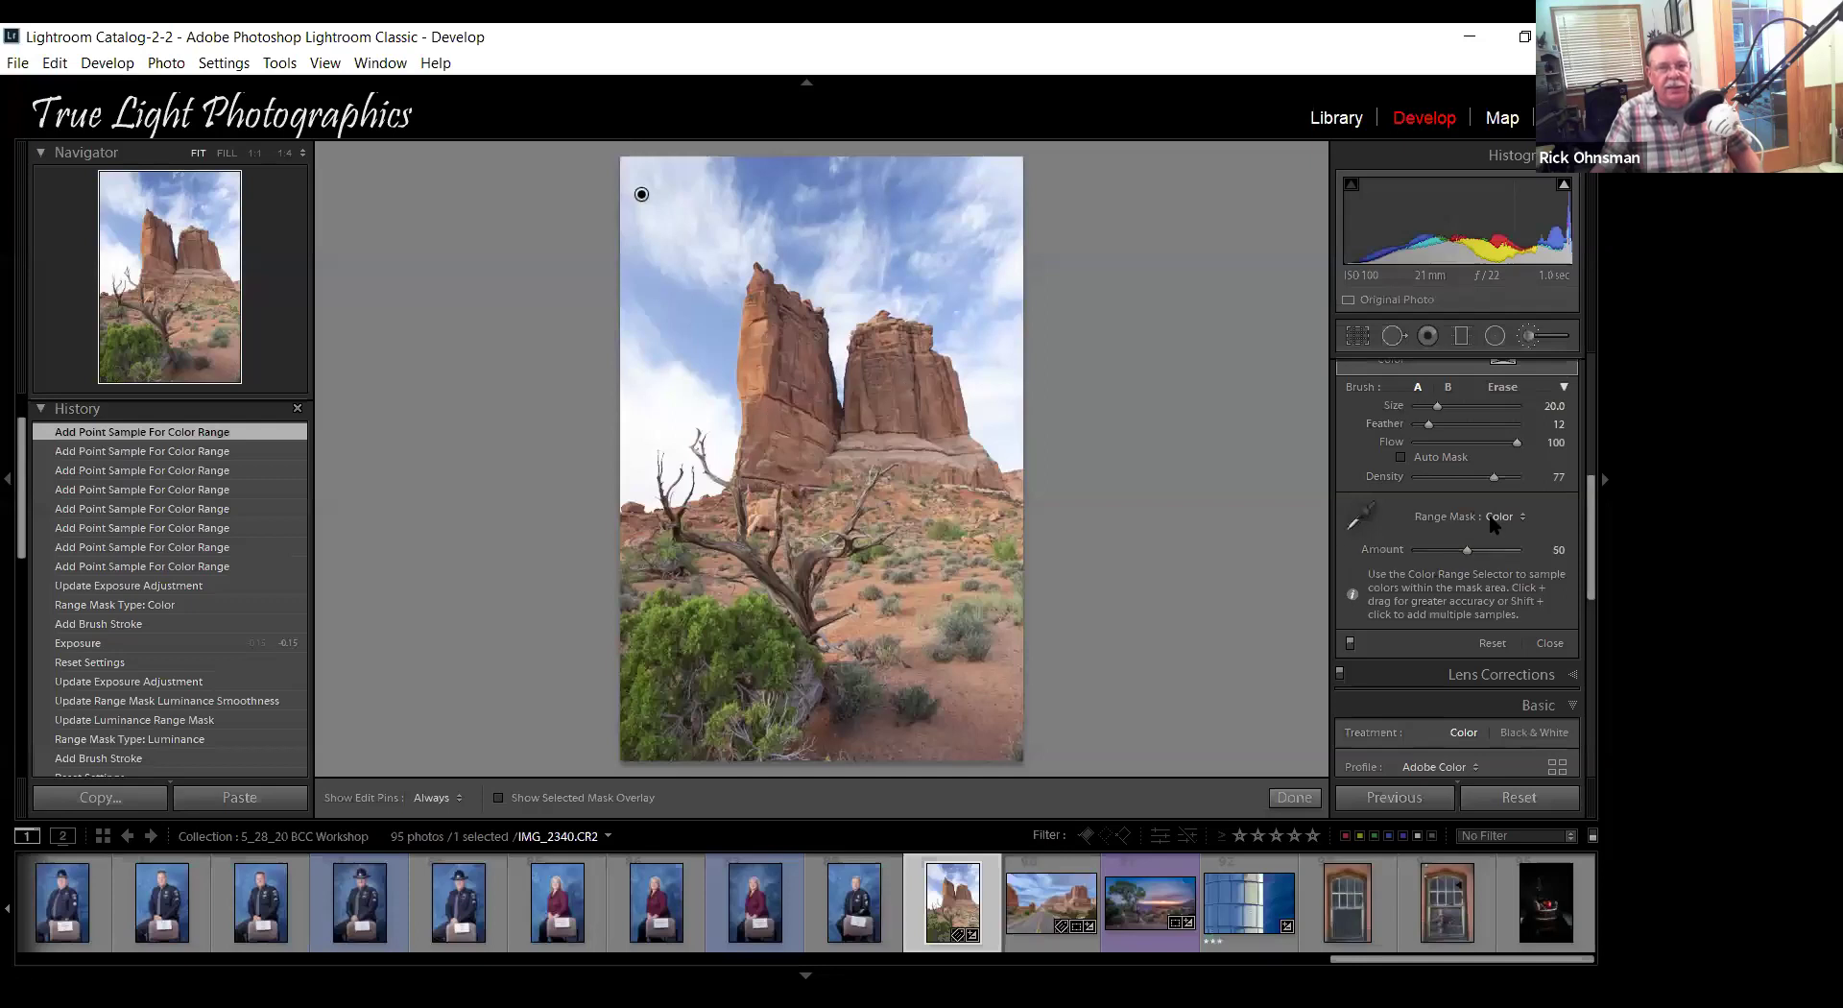
Vary the exposure of the color-masked brush adjustment on the rocks between −3.37 and 1.02.
{"action": "scroll", "coordinate": [1585, 449], "scroll_direction": "up", "scroll_amount": 2}
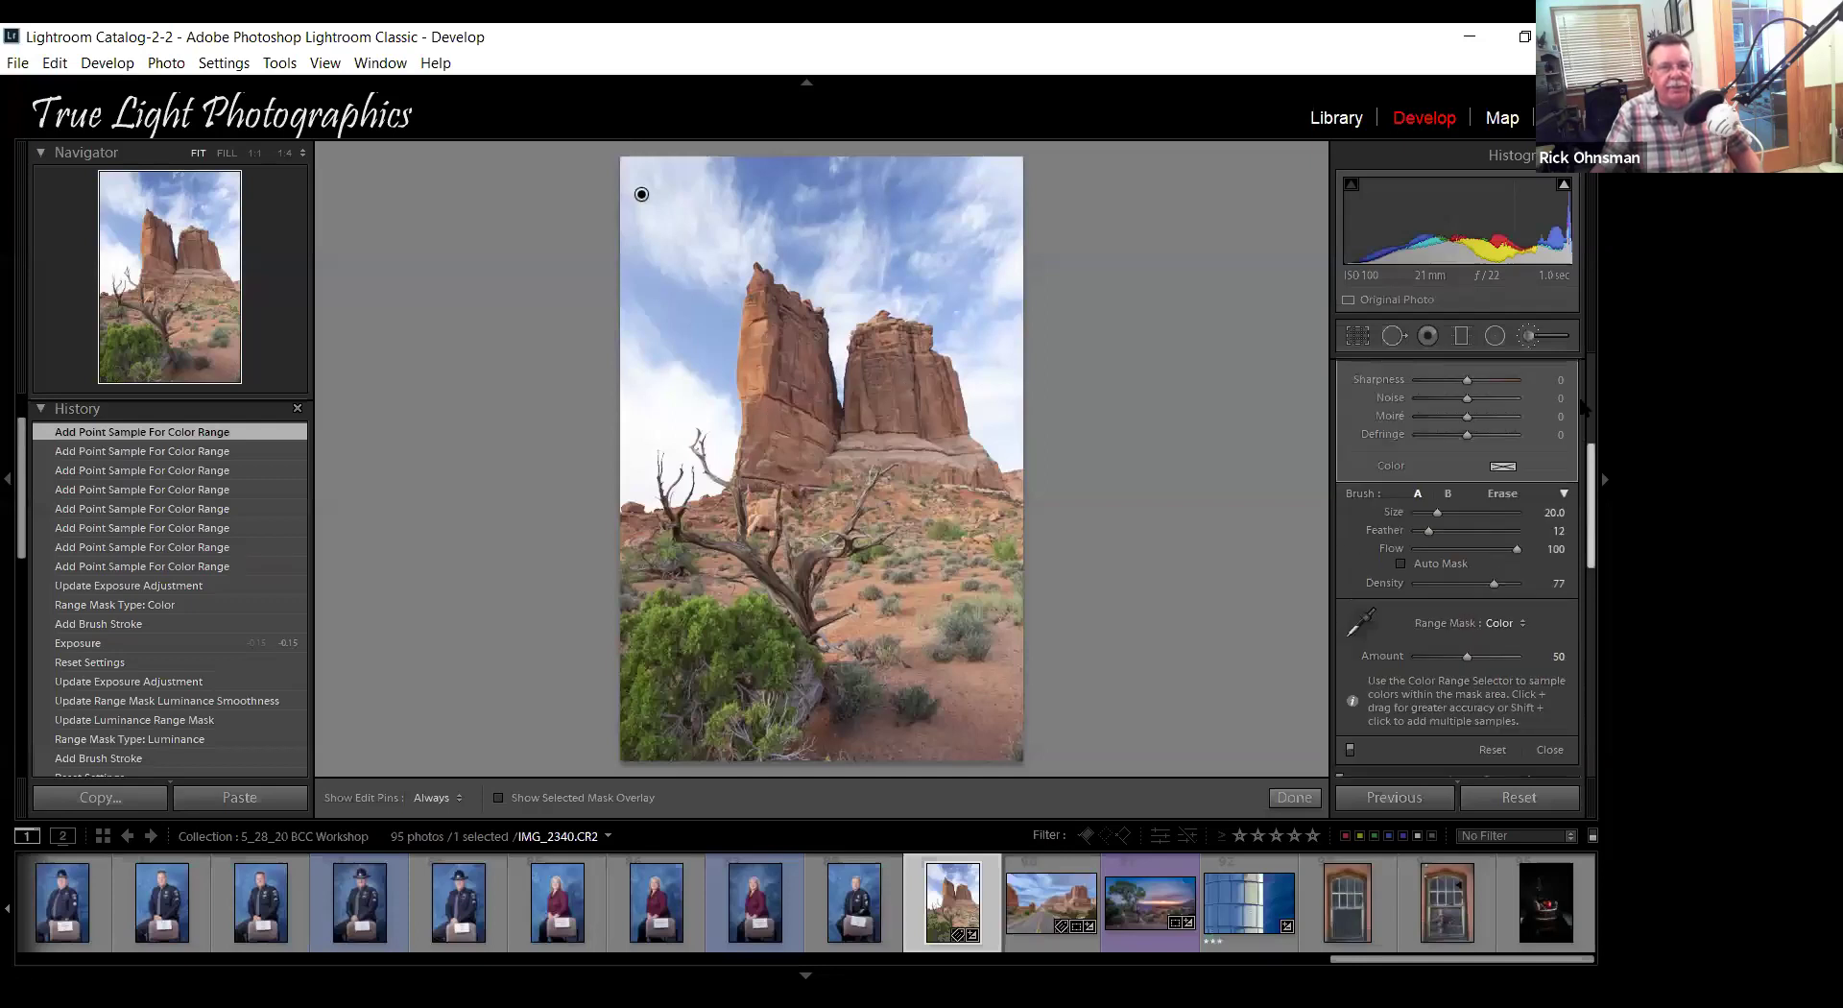
{"action": "scroll", "coordinate": [1581, 407], "scroll_direction": "up", "scroll_amount": 4}
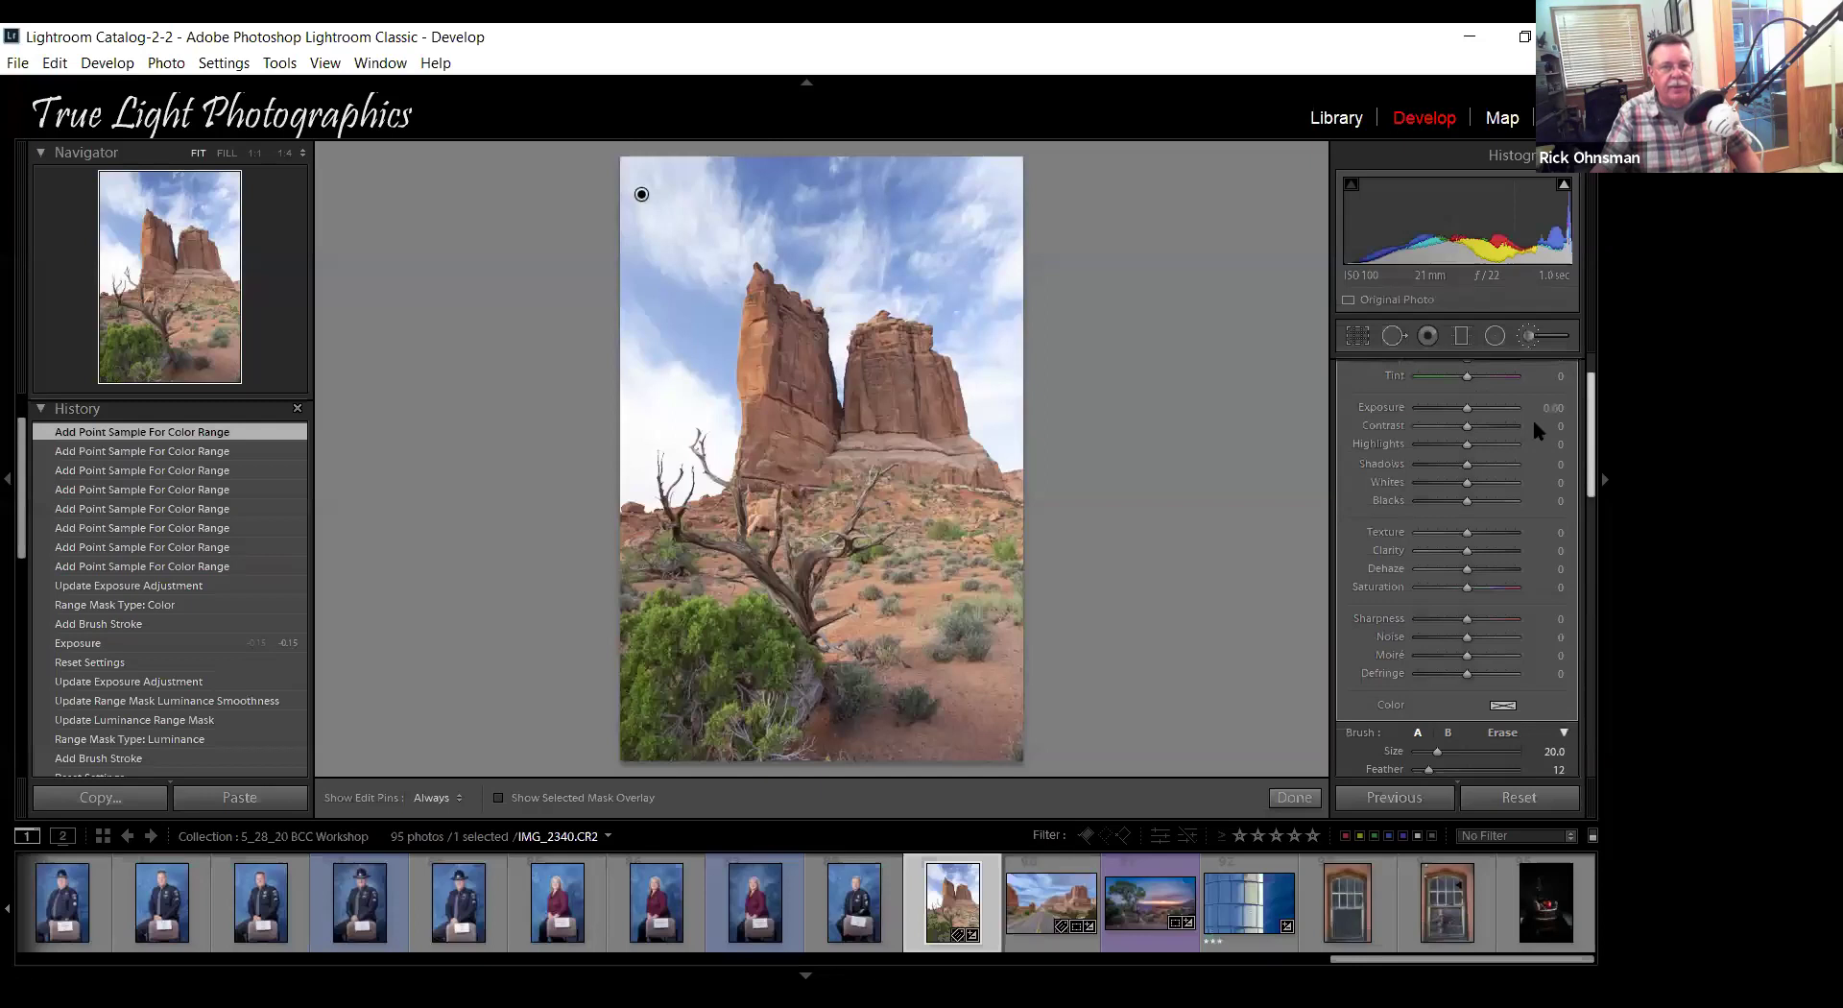
{"action": "scroll", "coordinate": [1430, 451], "scroll_direction": "up", "scroll_amount": 1}
{"action": "left_click", "coordinate": [1427, 445]}
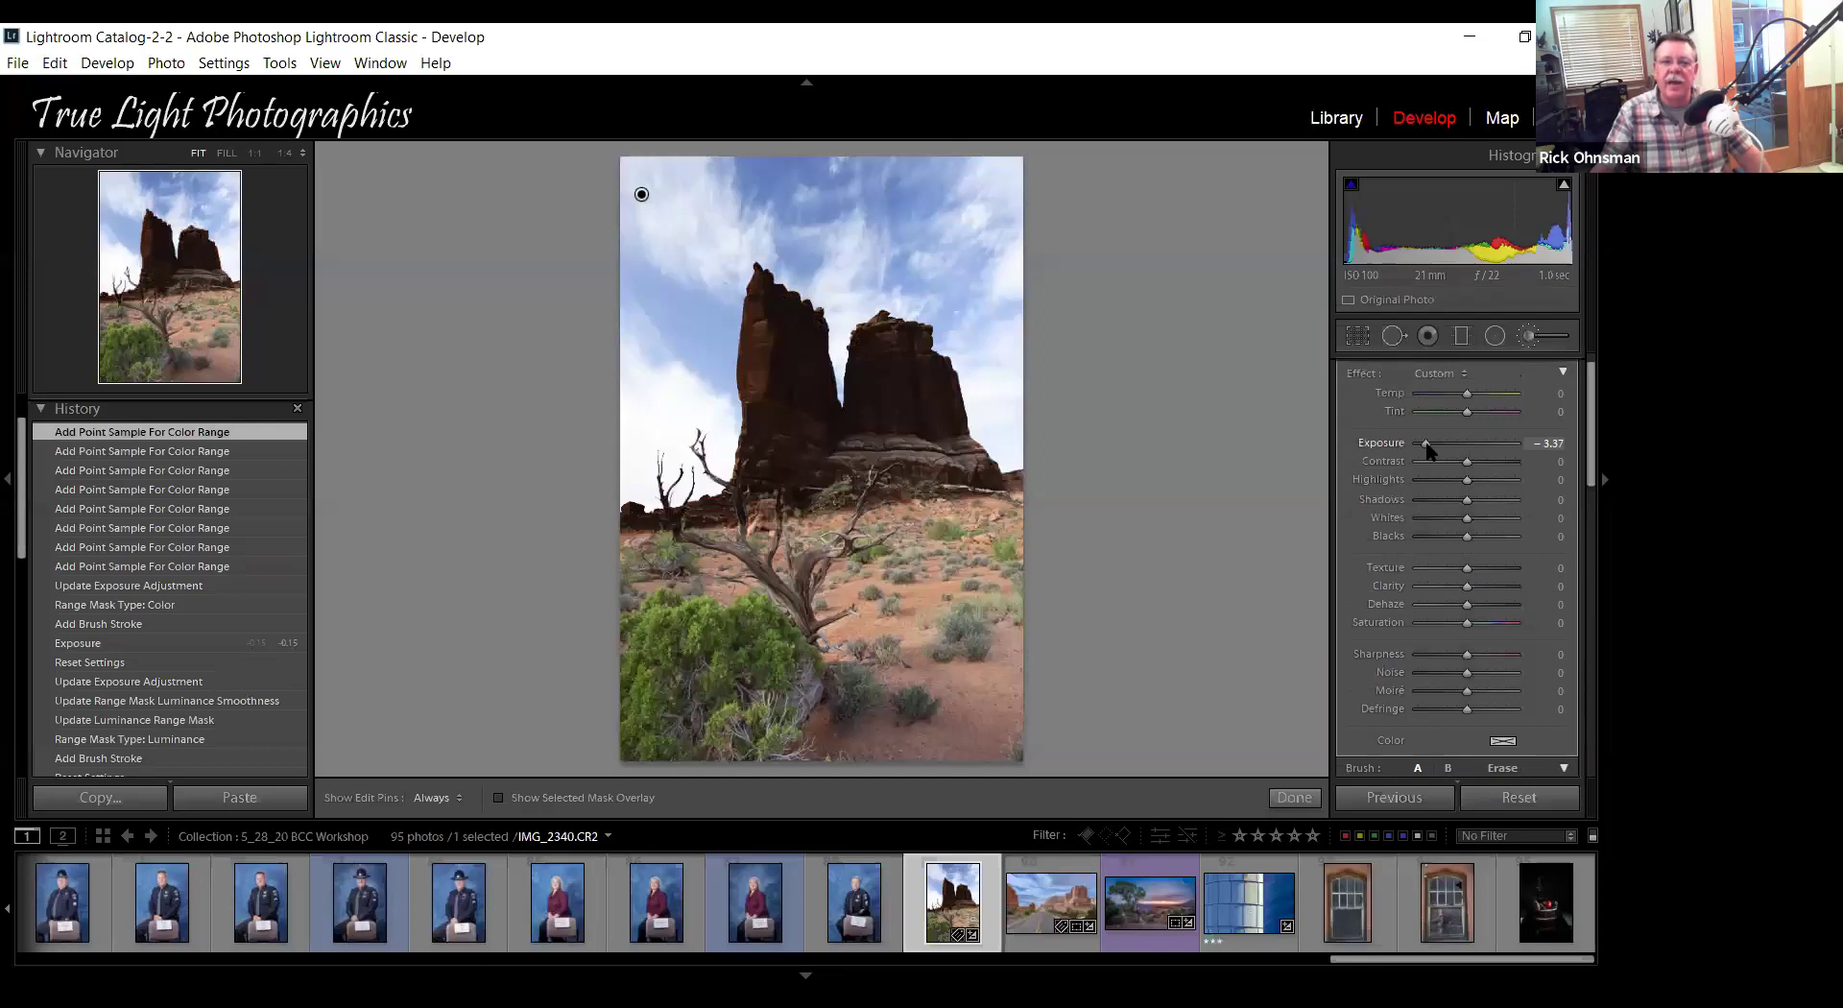
{"action": "left_click_drag", "start_coordinate": [1427, 447], "coordinate": [1475, 449]}
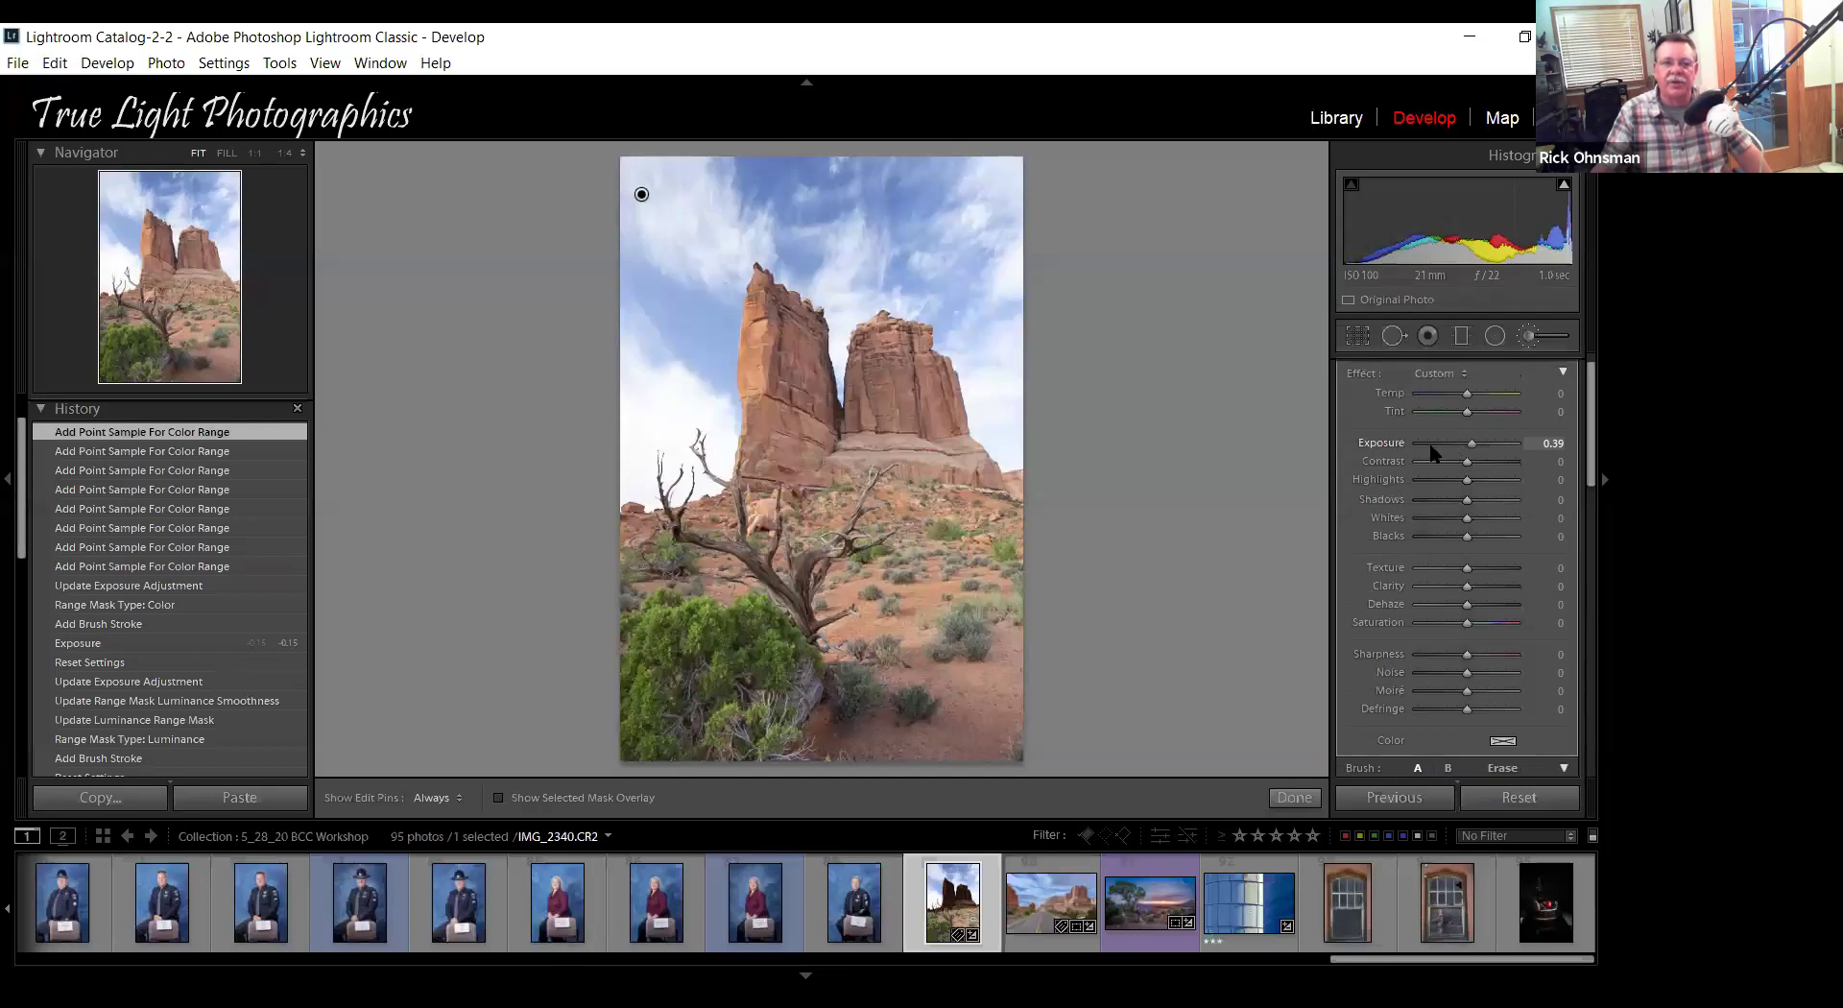
{"action": "left_click", "coordinate": [1440, 446]}
{"action": "left_click_drag", "start_coordinate": [1441, 444], "coordinate": [1473, 446]}
{"action": "left_click_drag", "start_coordinate": [1469, 444], "coordinate": [1474, 446]}
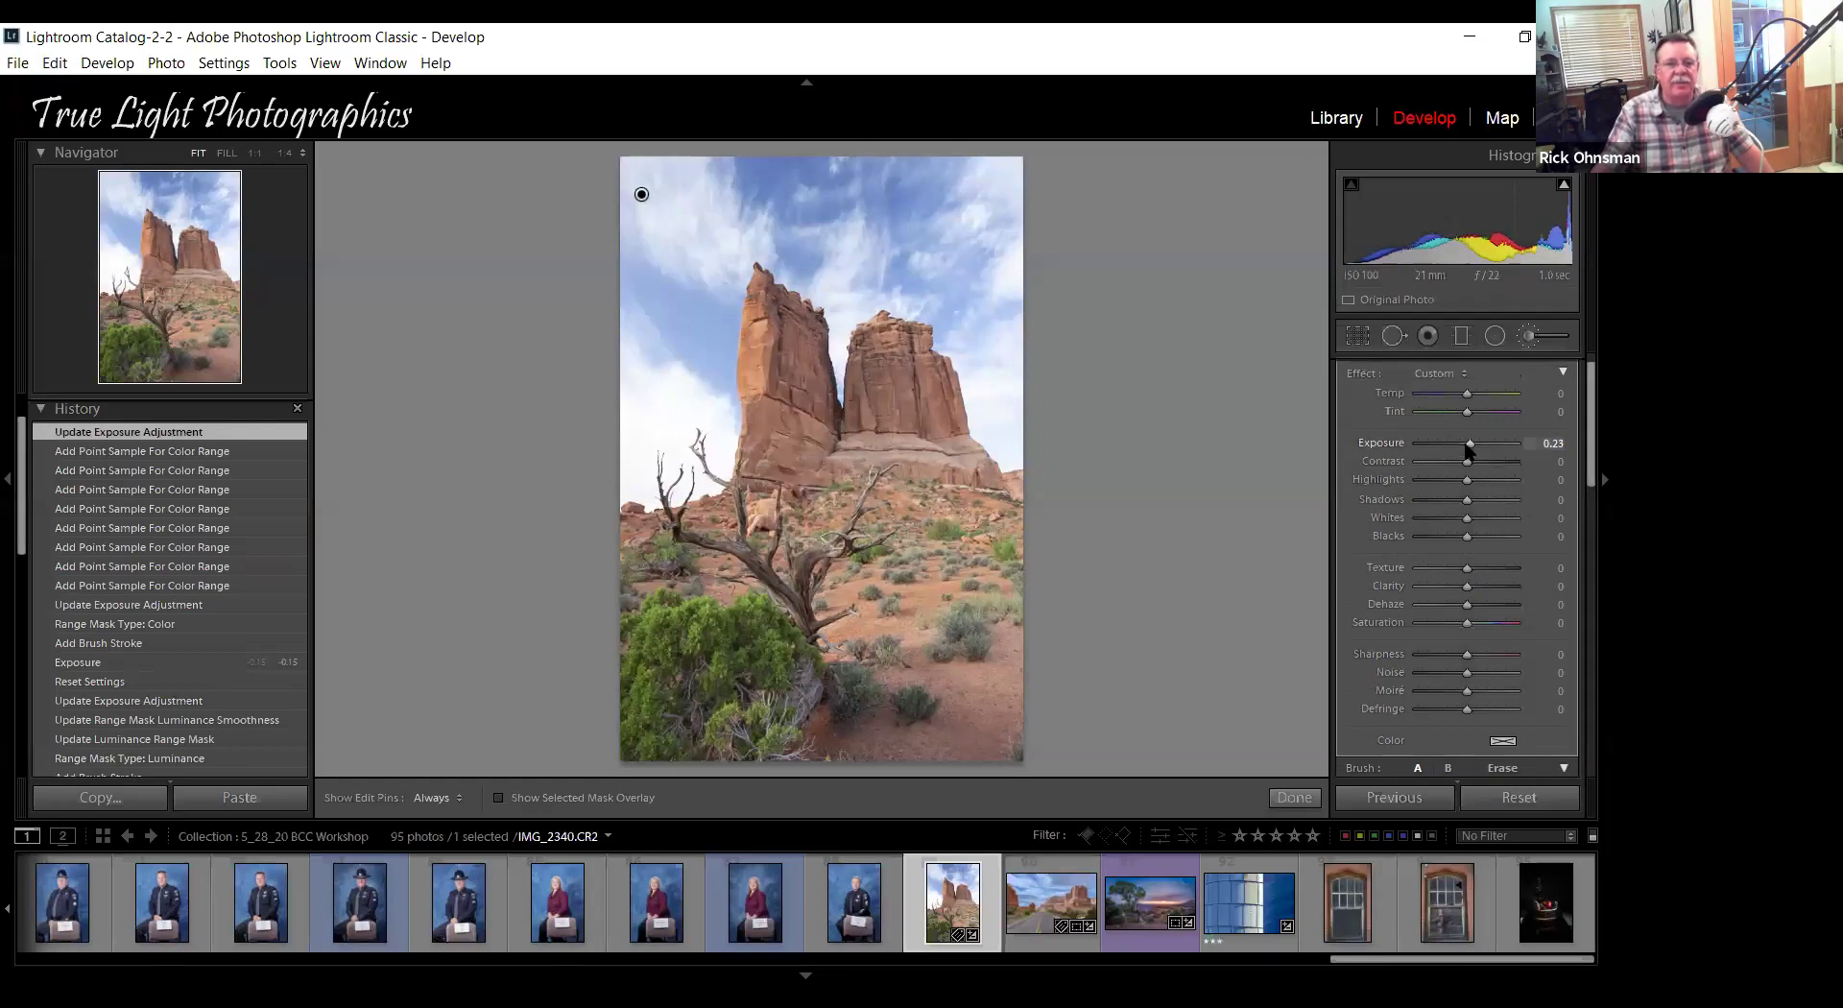
{"action": "left_click", "coordinate": [1453, 443]}
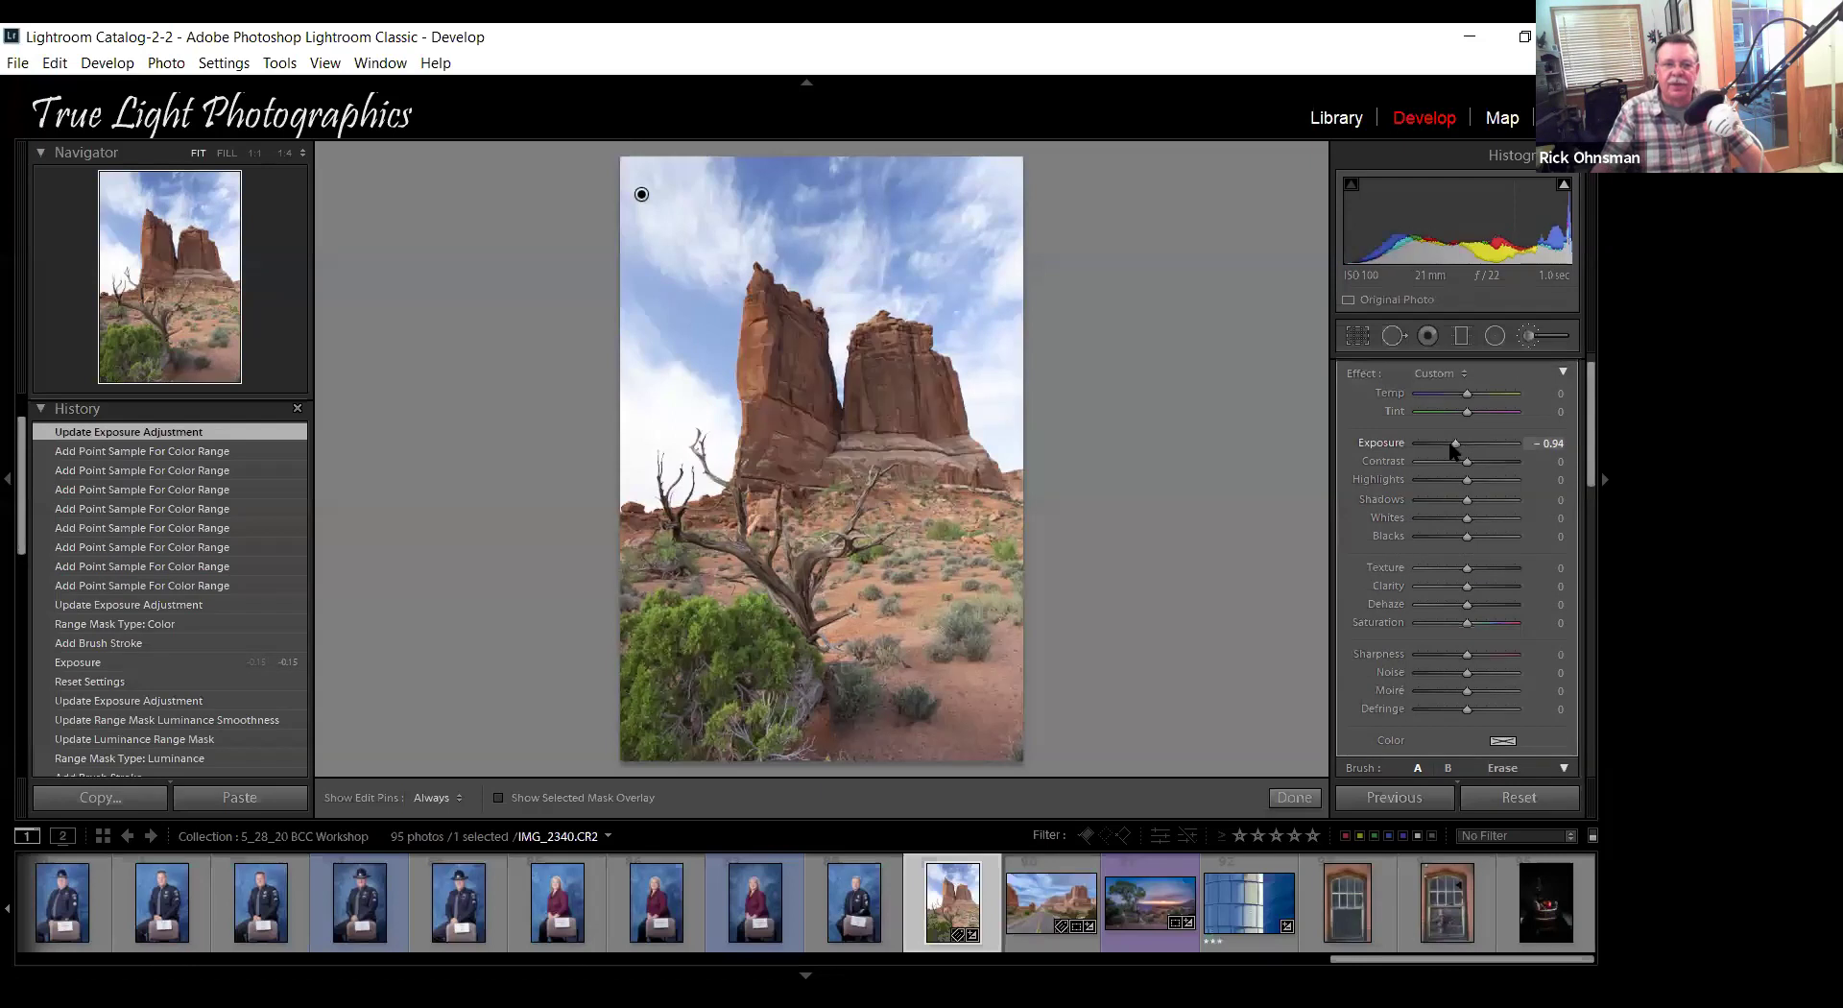
{"action": "left_click_drag", "start_coordinate": [1453, 447], "coordinate": [1465, 447]}
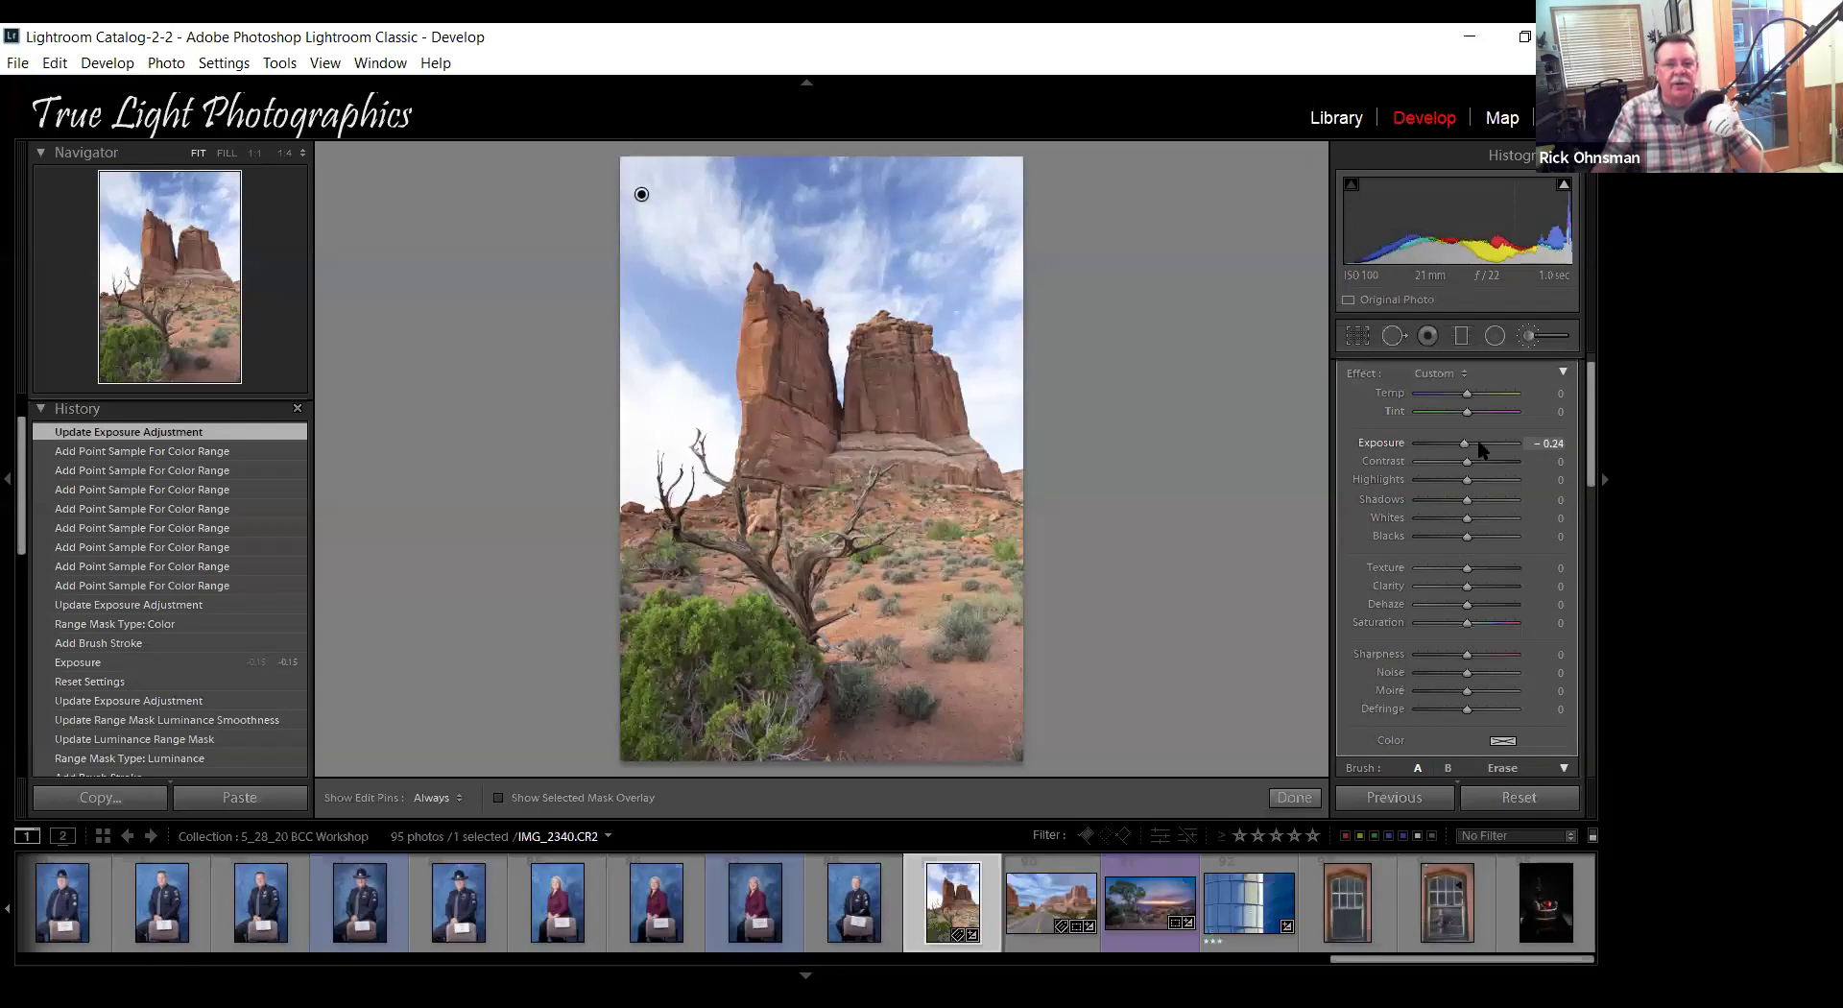
{"action": "left_click", "coordinate": [1480, 444]}
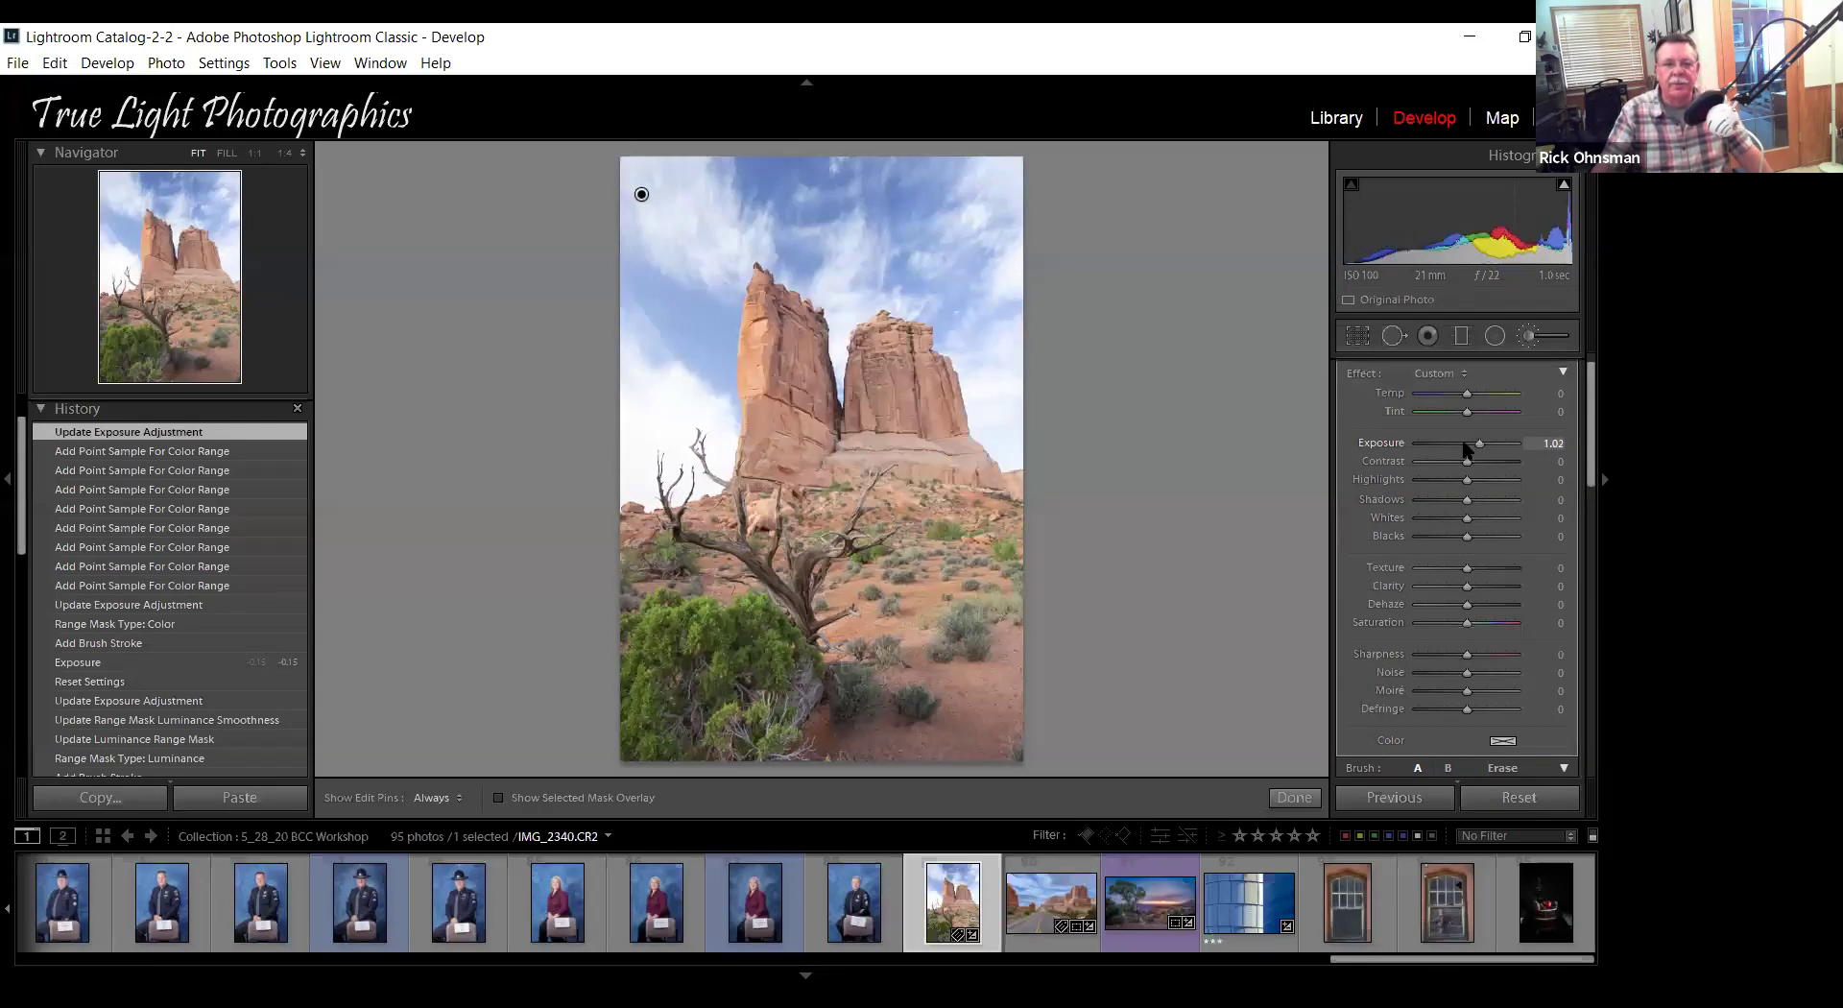
{"action": "left_click", "coordinate": [1461, 444]}
{"action": "left_click", "coordinate": [1474, 443]}
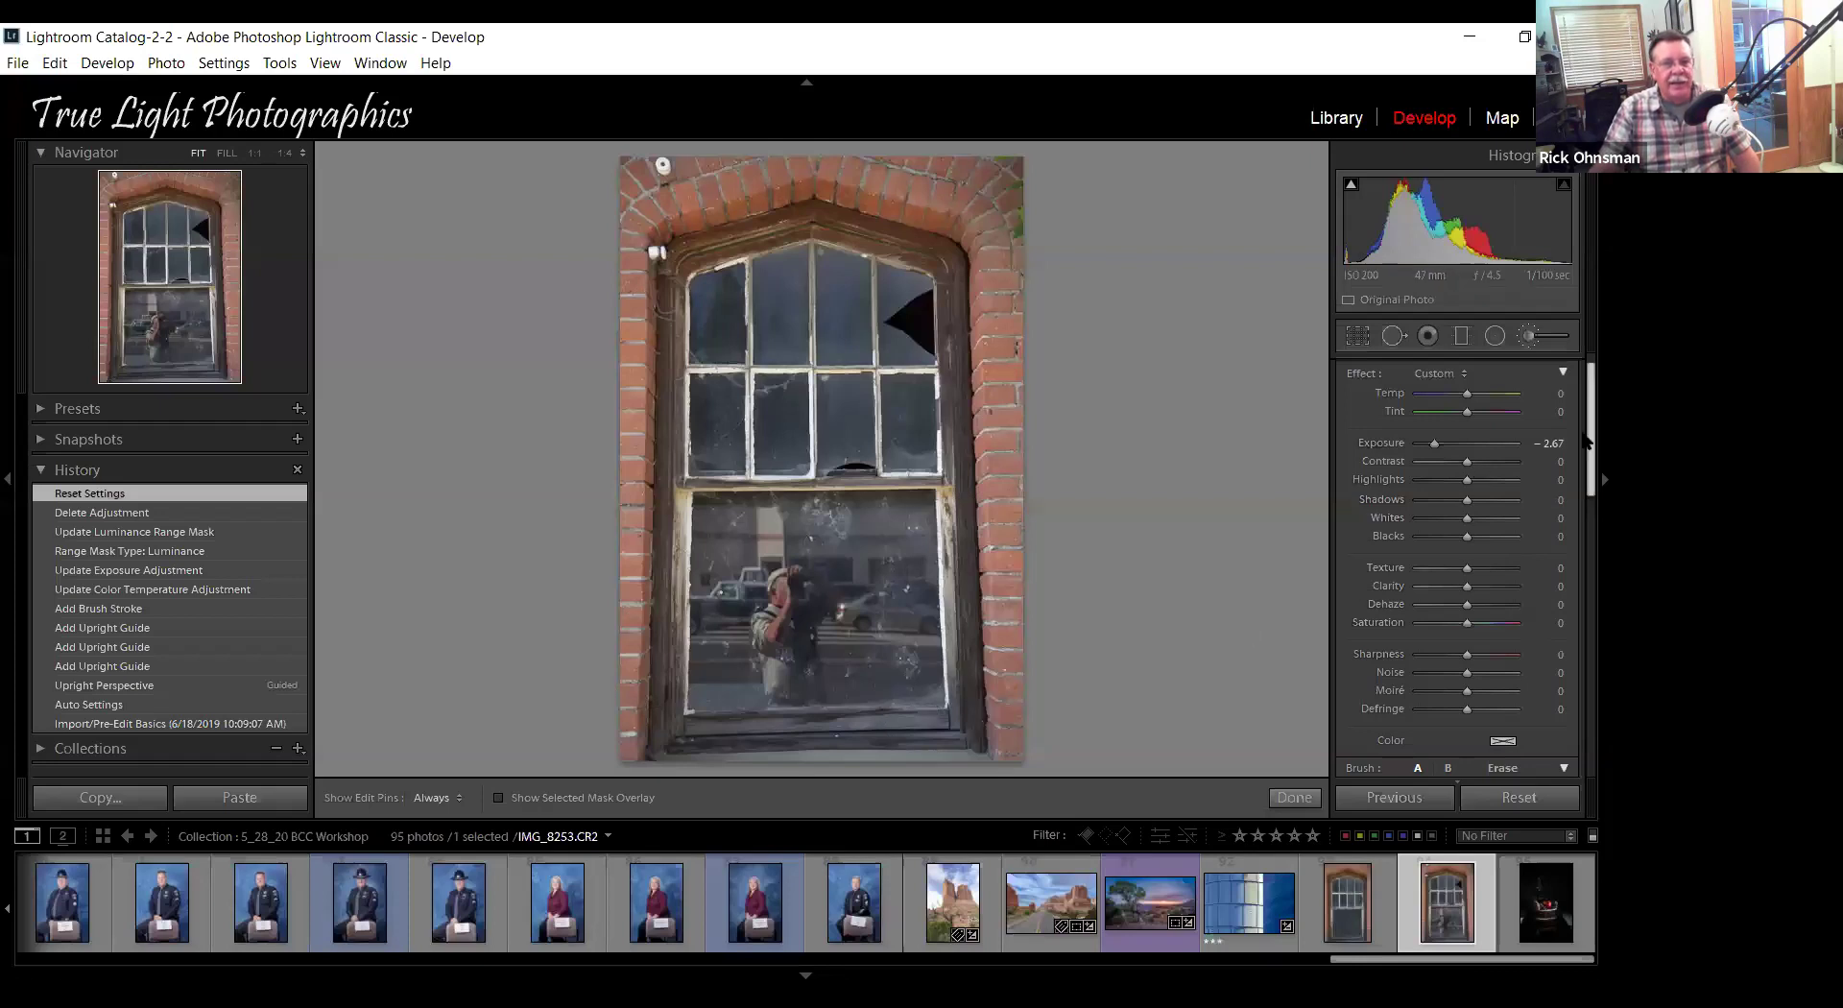
Set the Vertical perspective transform of the brick-framed window photo to −7.
{"action": "scroll", "coordinate": [1559, 419], "scroll_direction": "up", "scroll_amount": 1}
{"action": "scroll", "coordinate": [1465, 652], "scroll_direction": "down", "scroll_amount": 3}
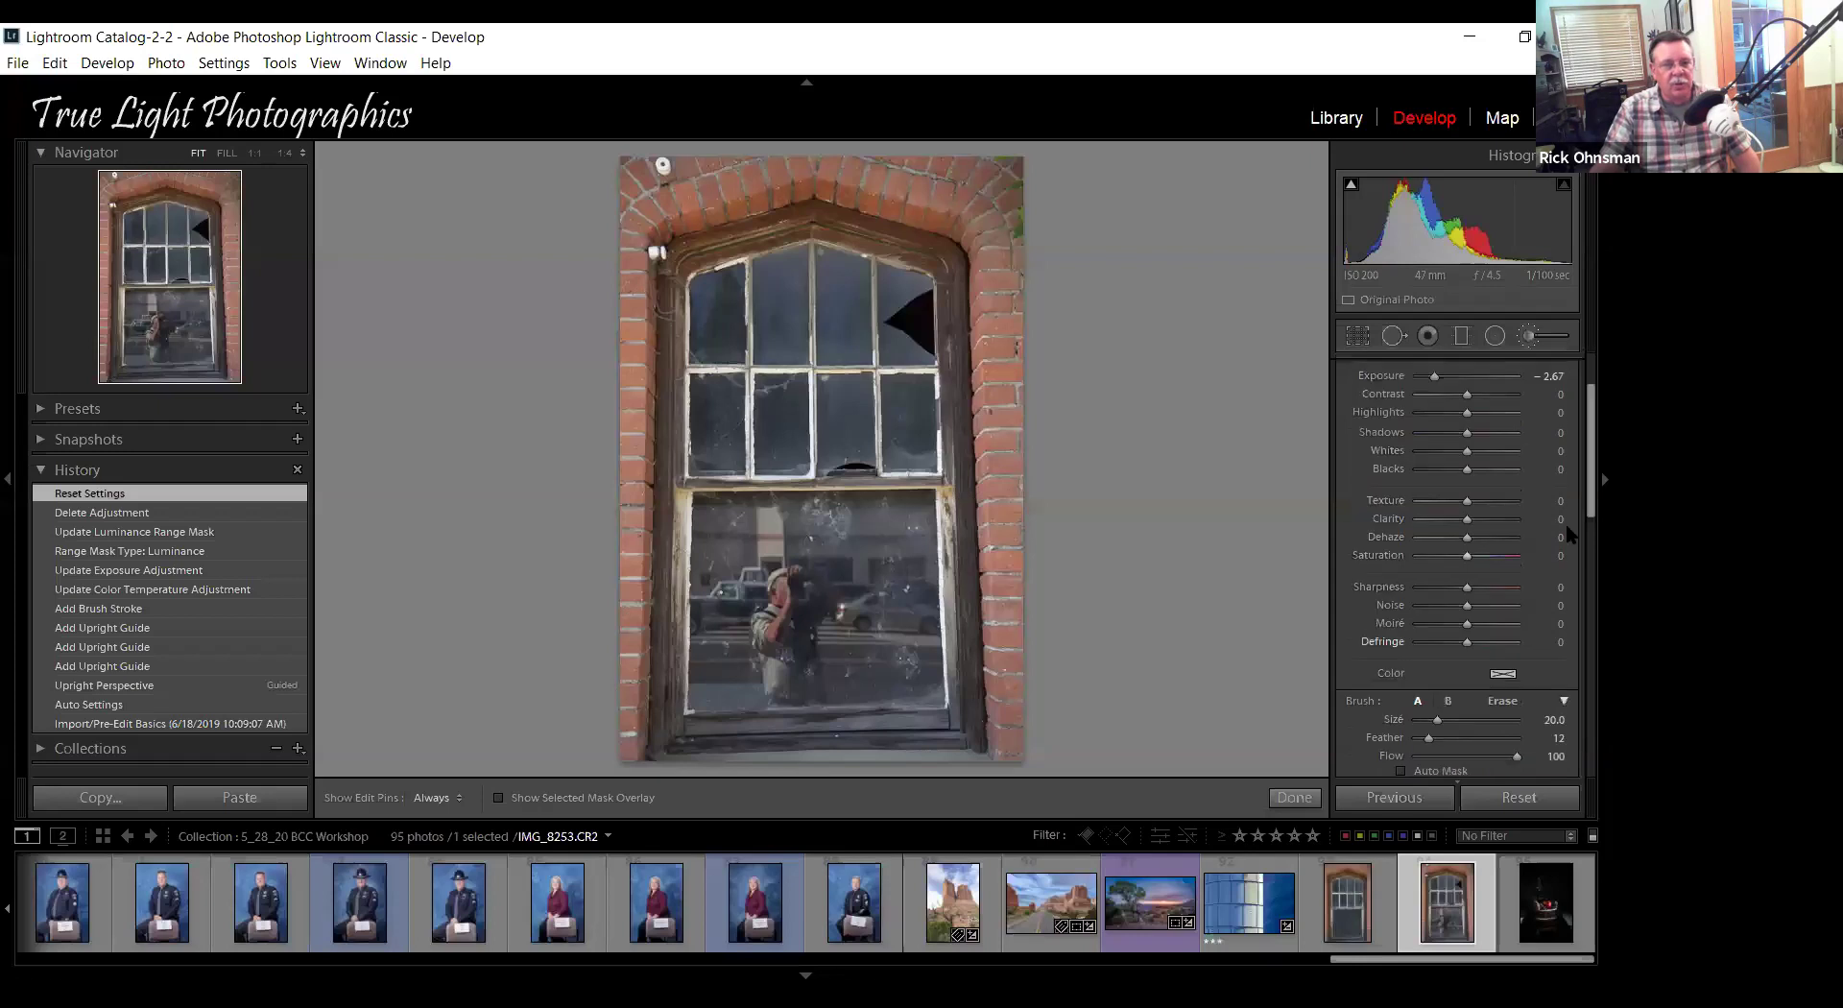
{"action": "scroll", "coordinate": [1586, 663], "scroll_direction": "down", "scroll_amount": 3}
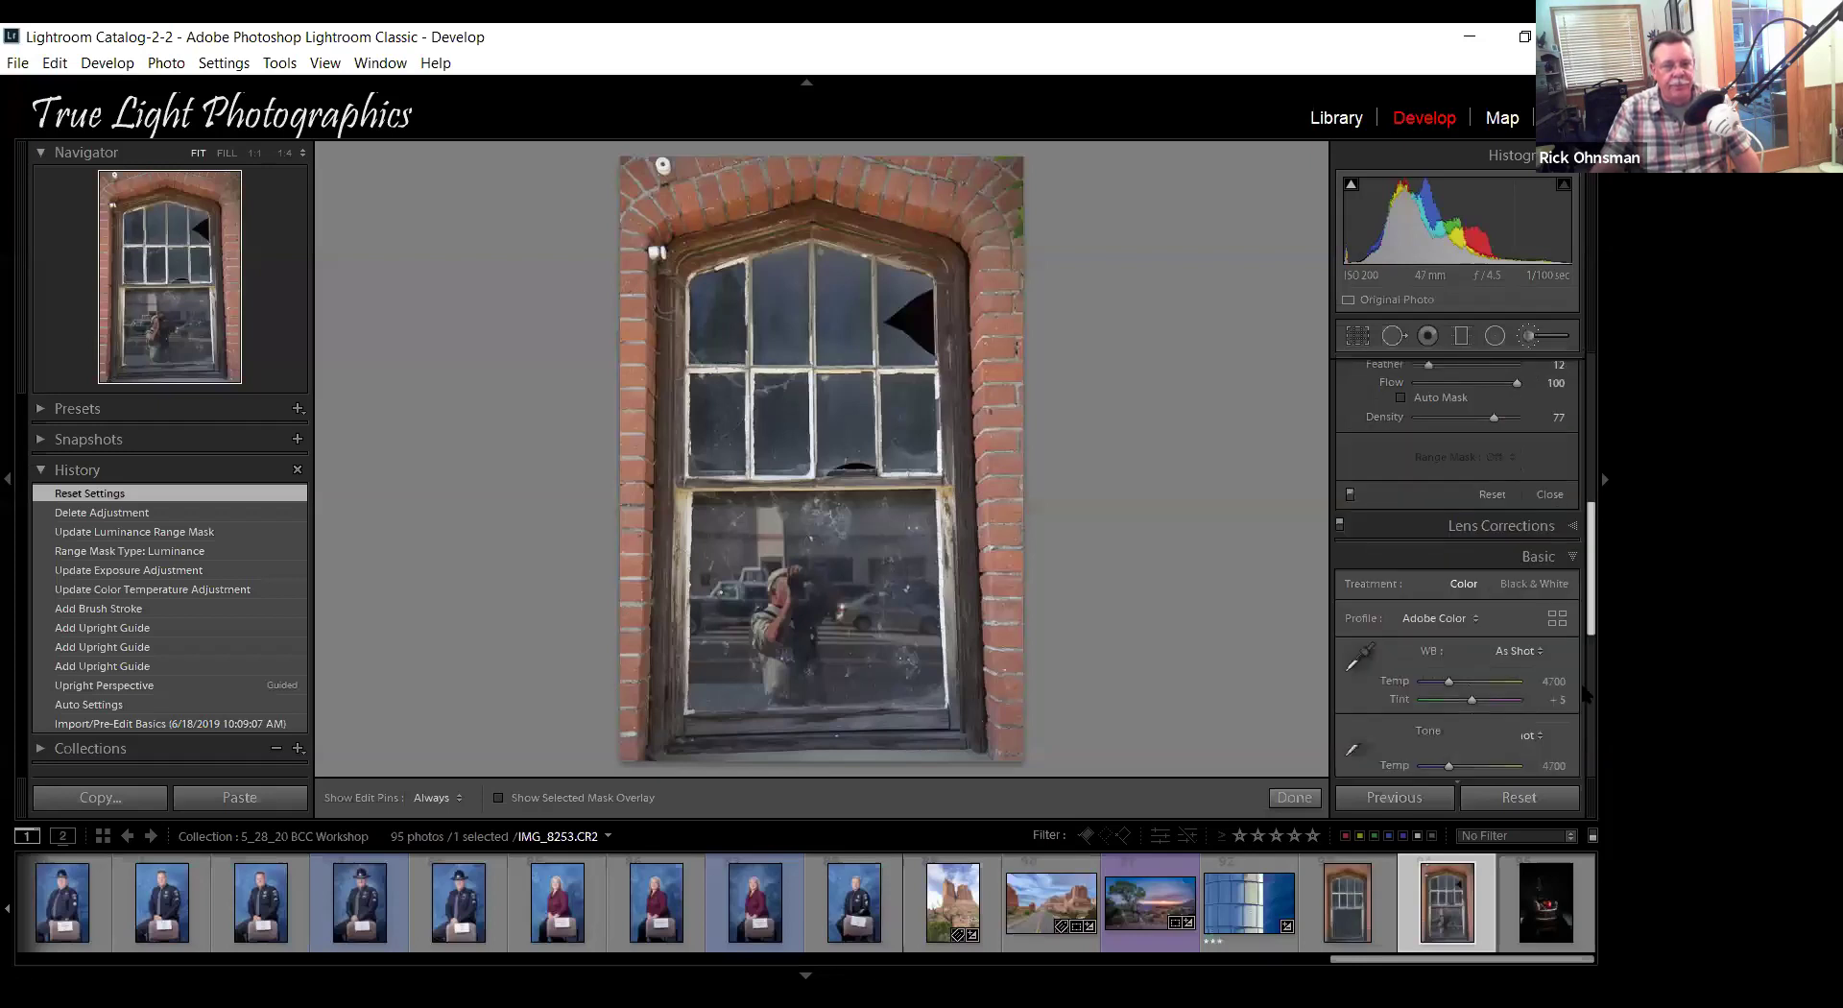
{"action": "scroll", "coordinate": [1586, 694], "scroll_direction": "down", "scroll_amount": 3}
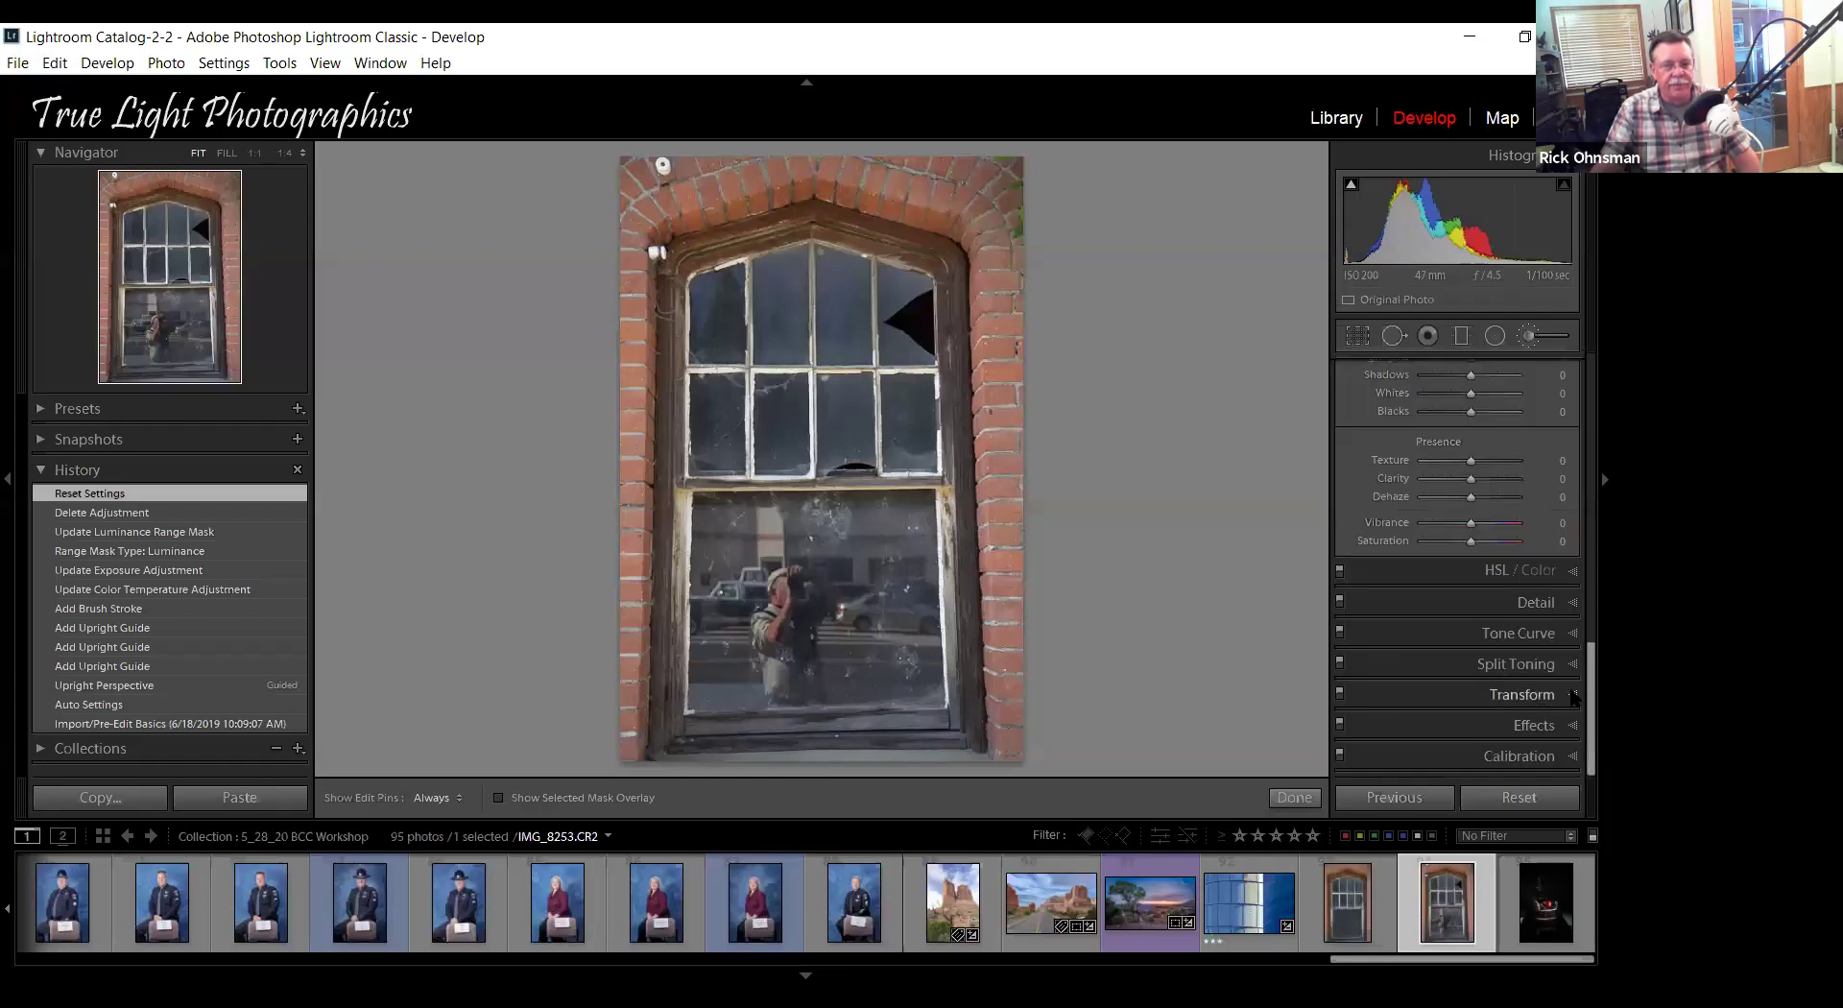
{"action": "left_click", "coordinate": [1574, 696]}
{"action": "scroll", "coordinate": [1586, 727], "scroll_direction": "down", "scroll_amount": 3}
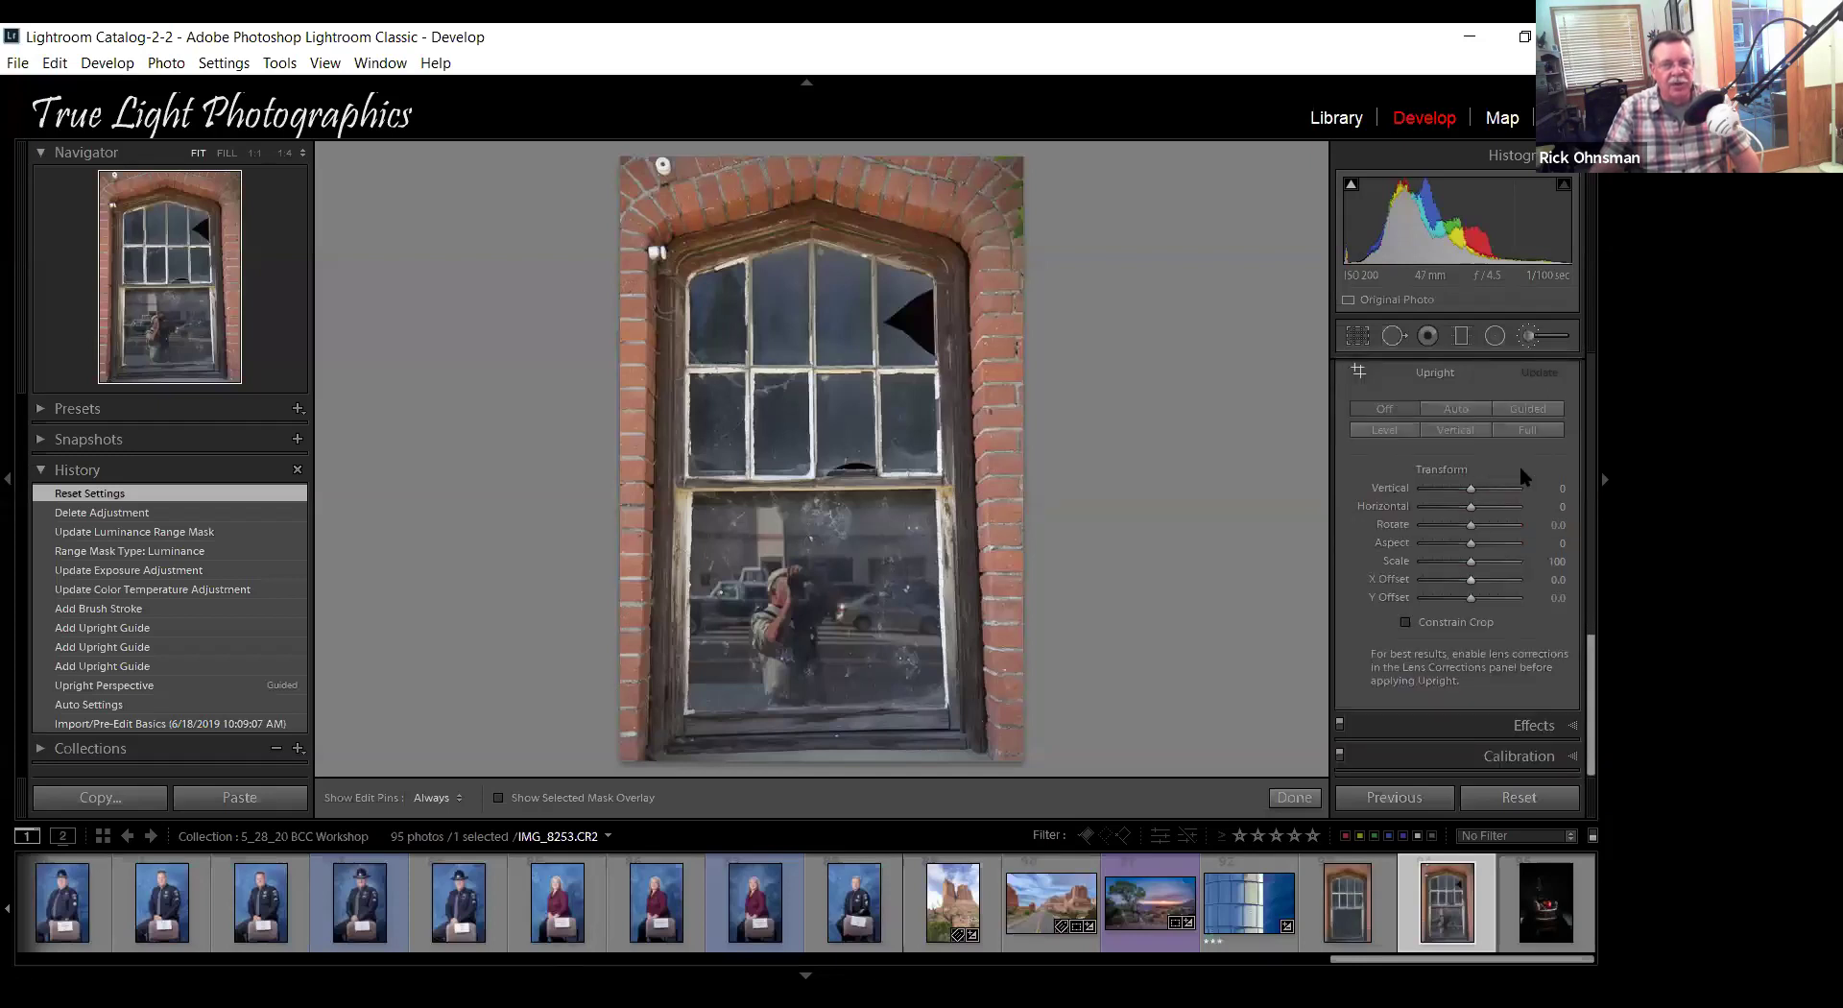
{"action": "left_click_drag", "start_coordinate": [1471, 488], "coordinate": [1469, 497]}
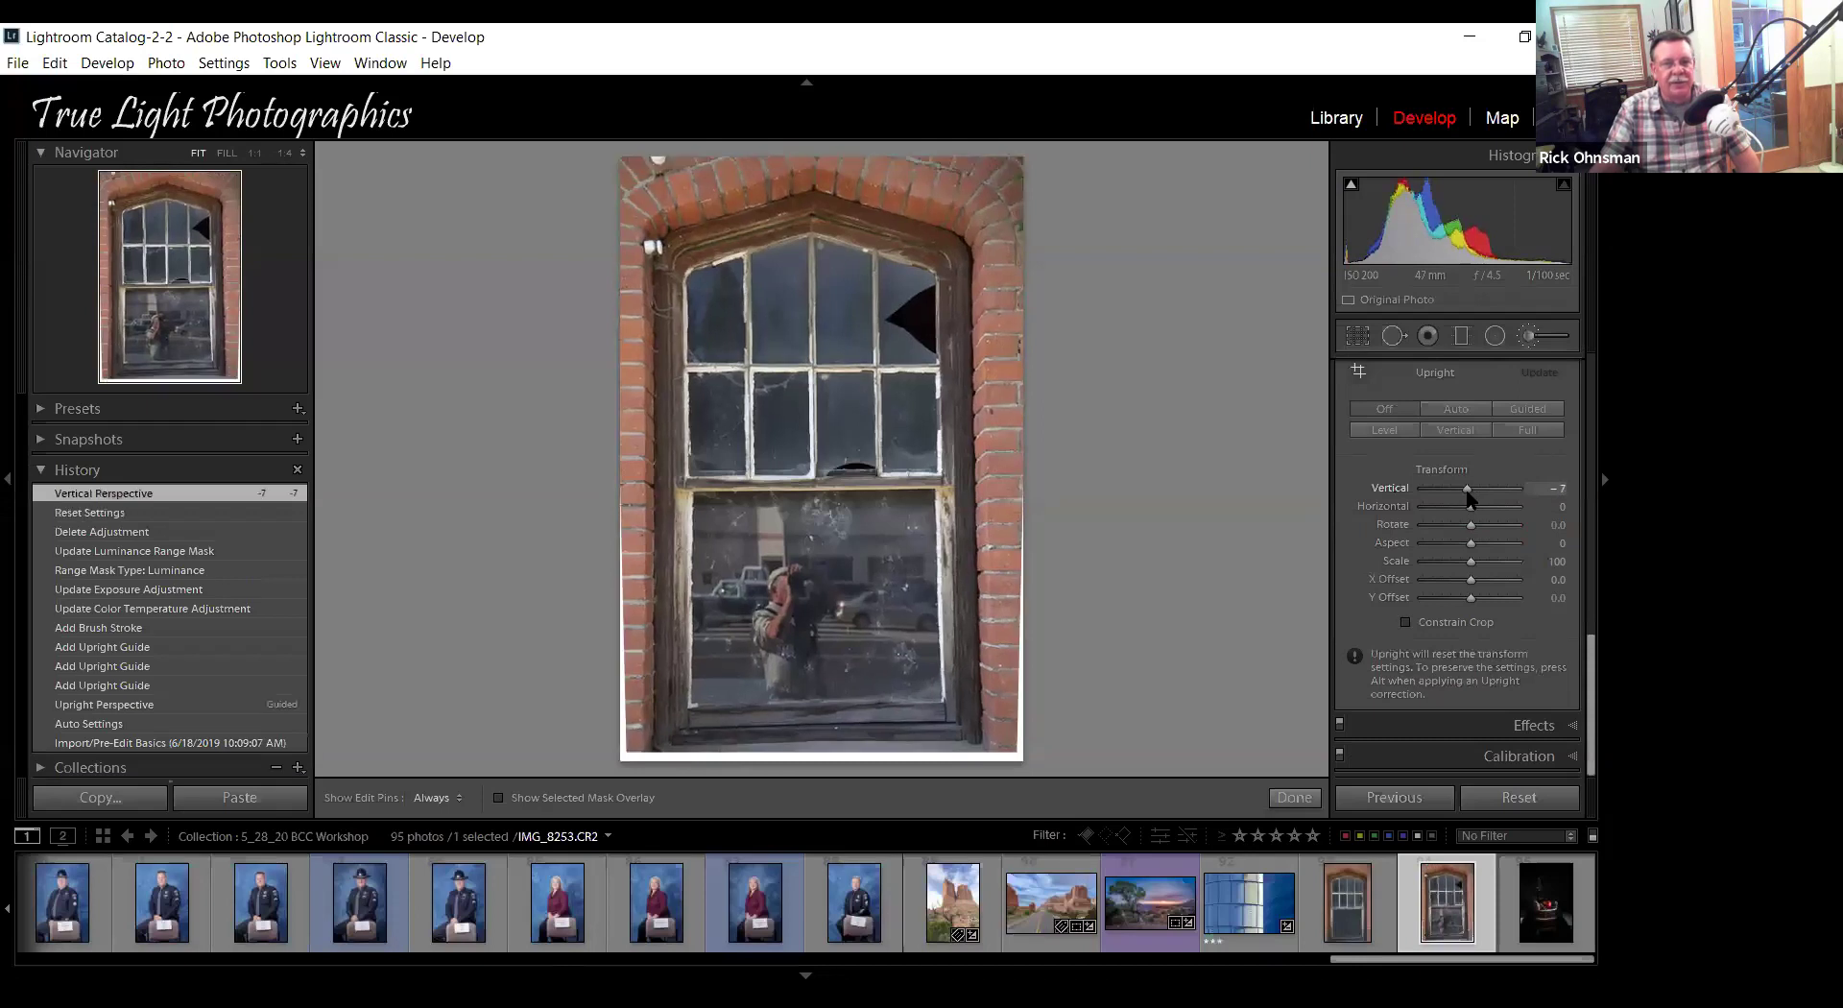
Reset Vertical to 0 and correct the window with Guided Upright, placing vertical guides along both brick edges and a horizontal guide along the middle rail.
{"action": "double_click", "coordinate": [1466, 497]}
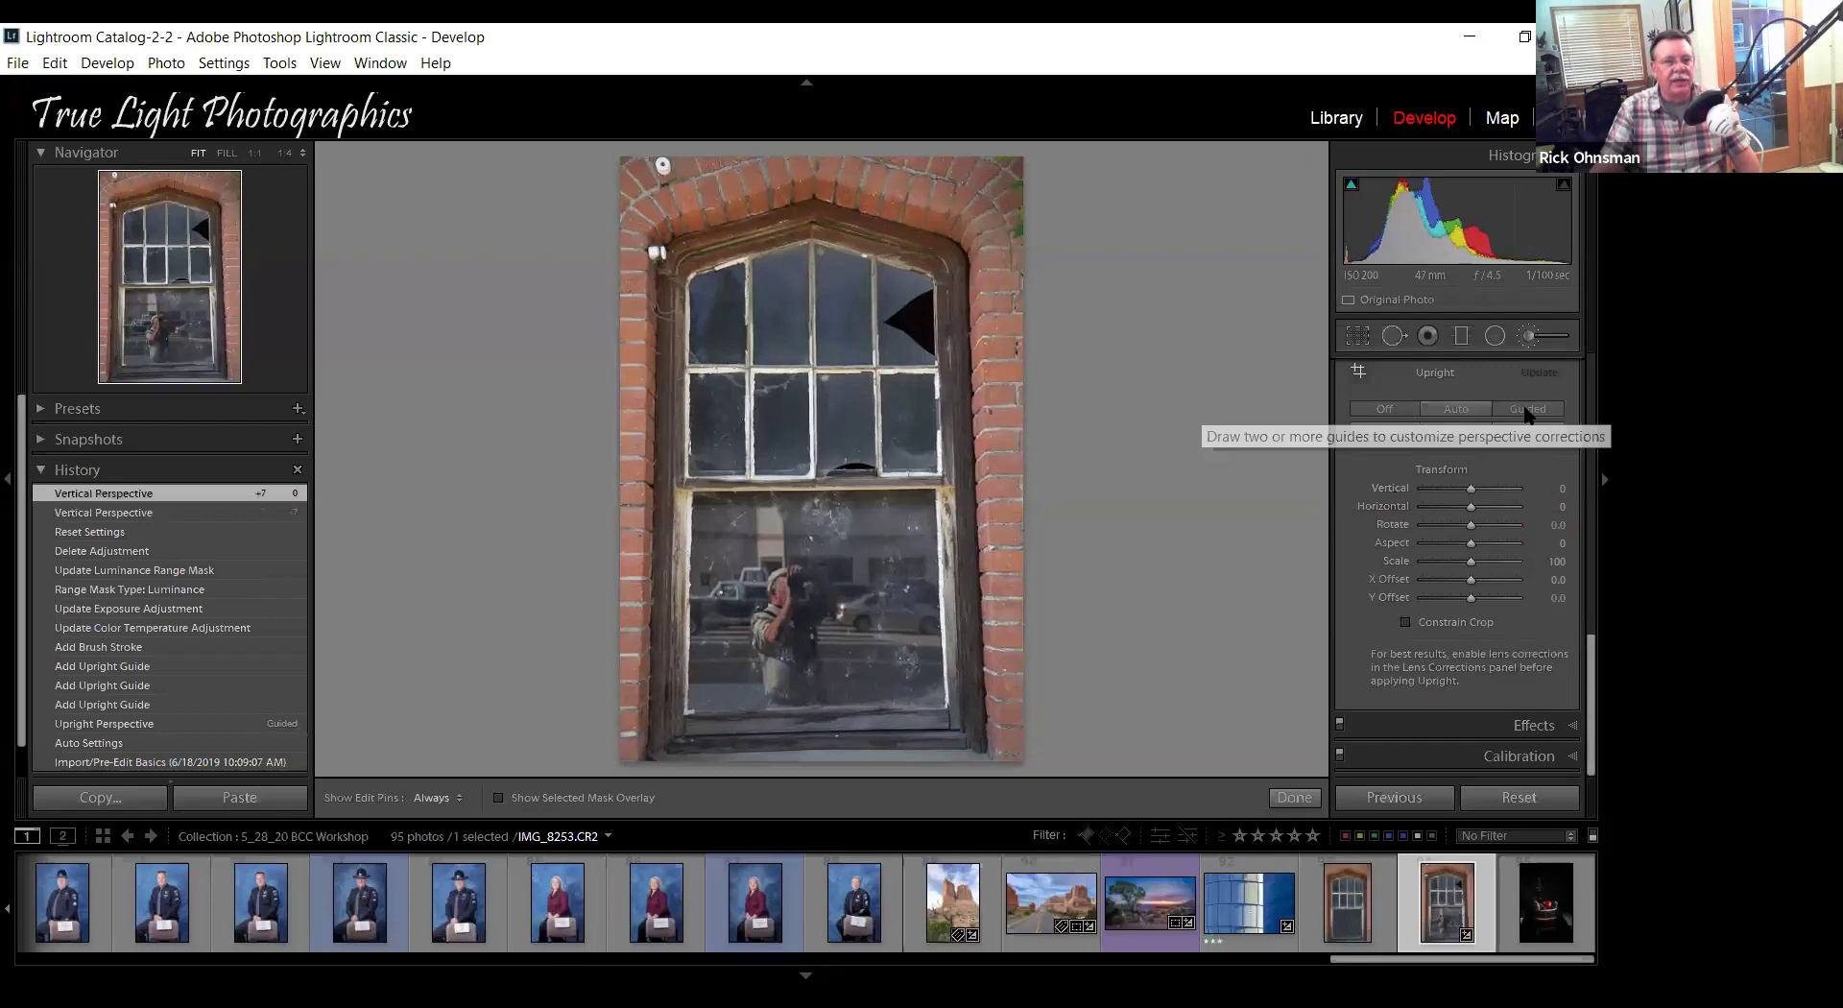
{"action": "key", "text": "shift+t"}
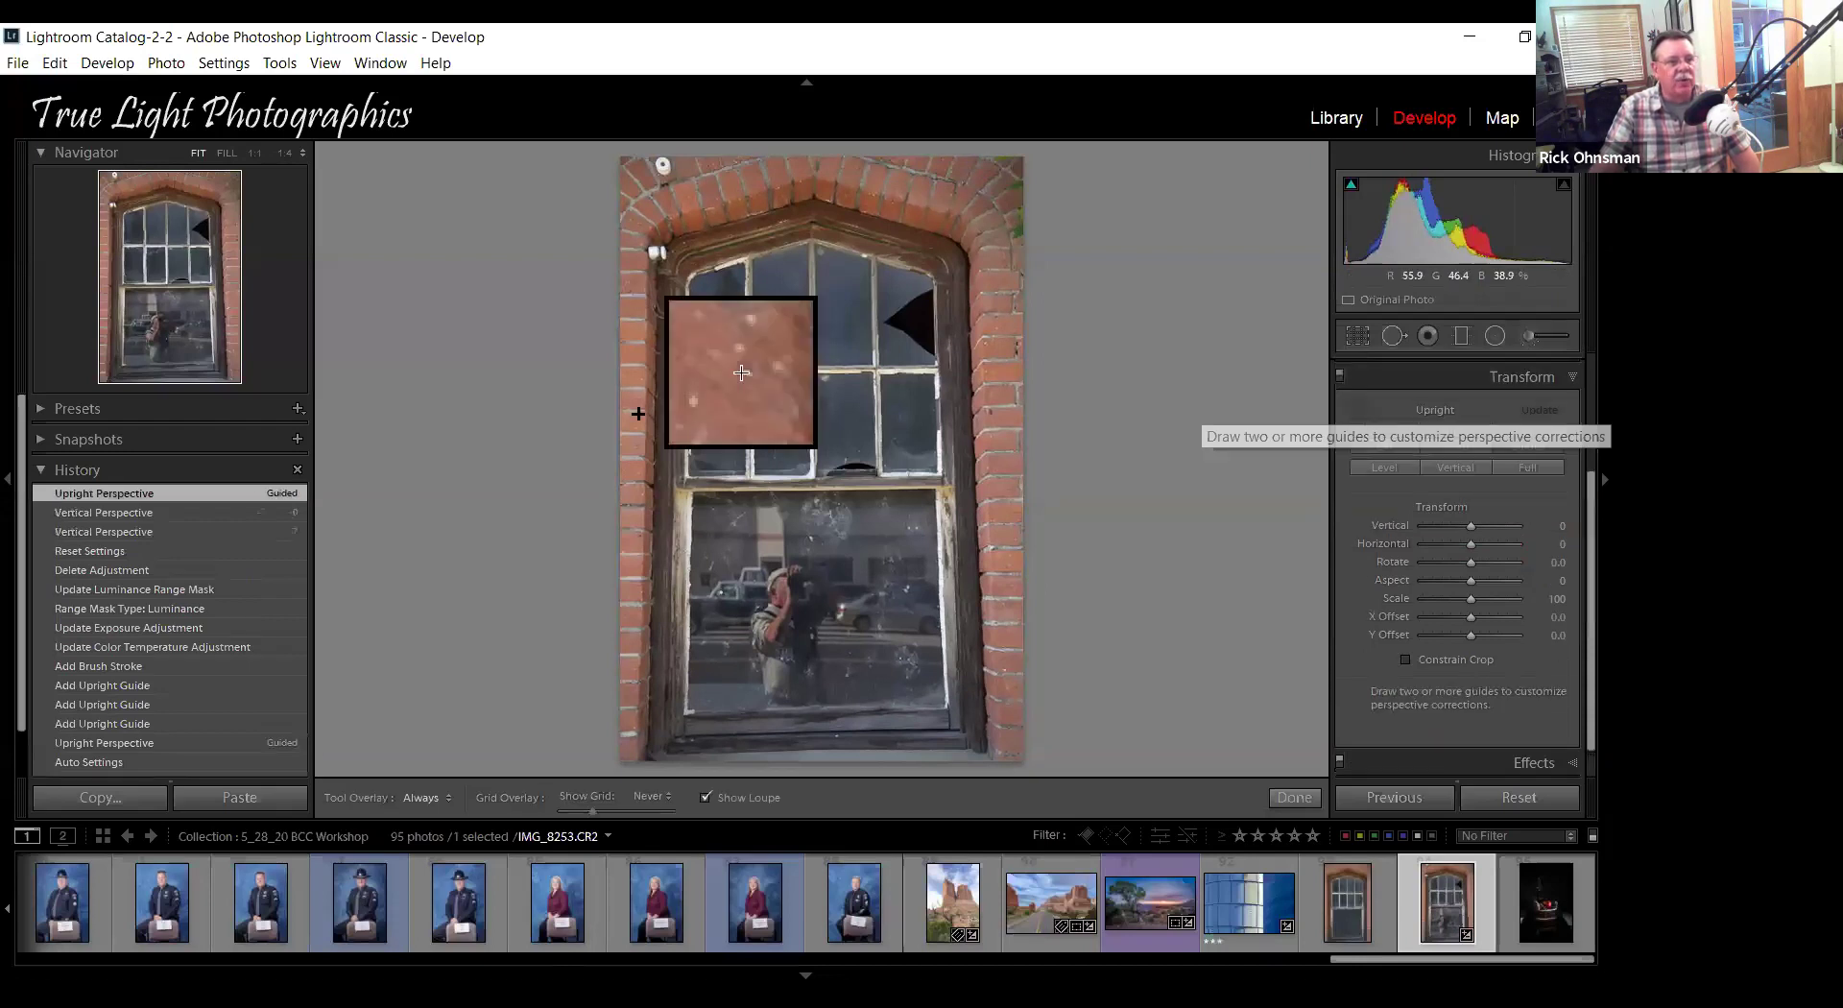
{"action": "left_click_drag", "start_coordinate": [644, 274], "coordinate": [642, 476]}
{"action": "left_click_drag", "start_coordinate": [977, 245], "coordinate": [975, 307]}
{"action": "left_click_drag", "start_coordinate": [983, 406], "coordinate": [986, 408]}
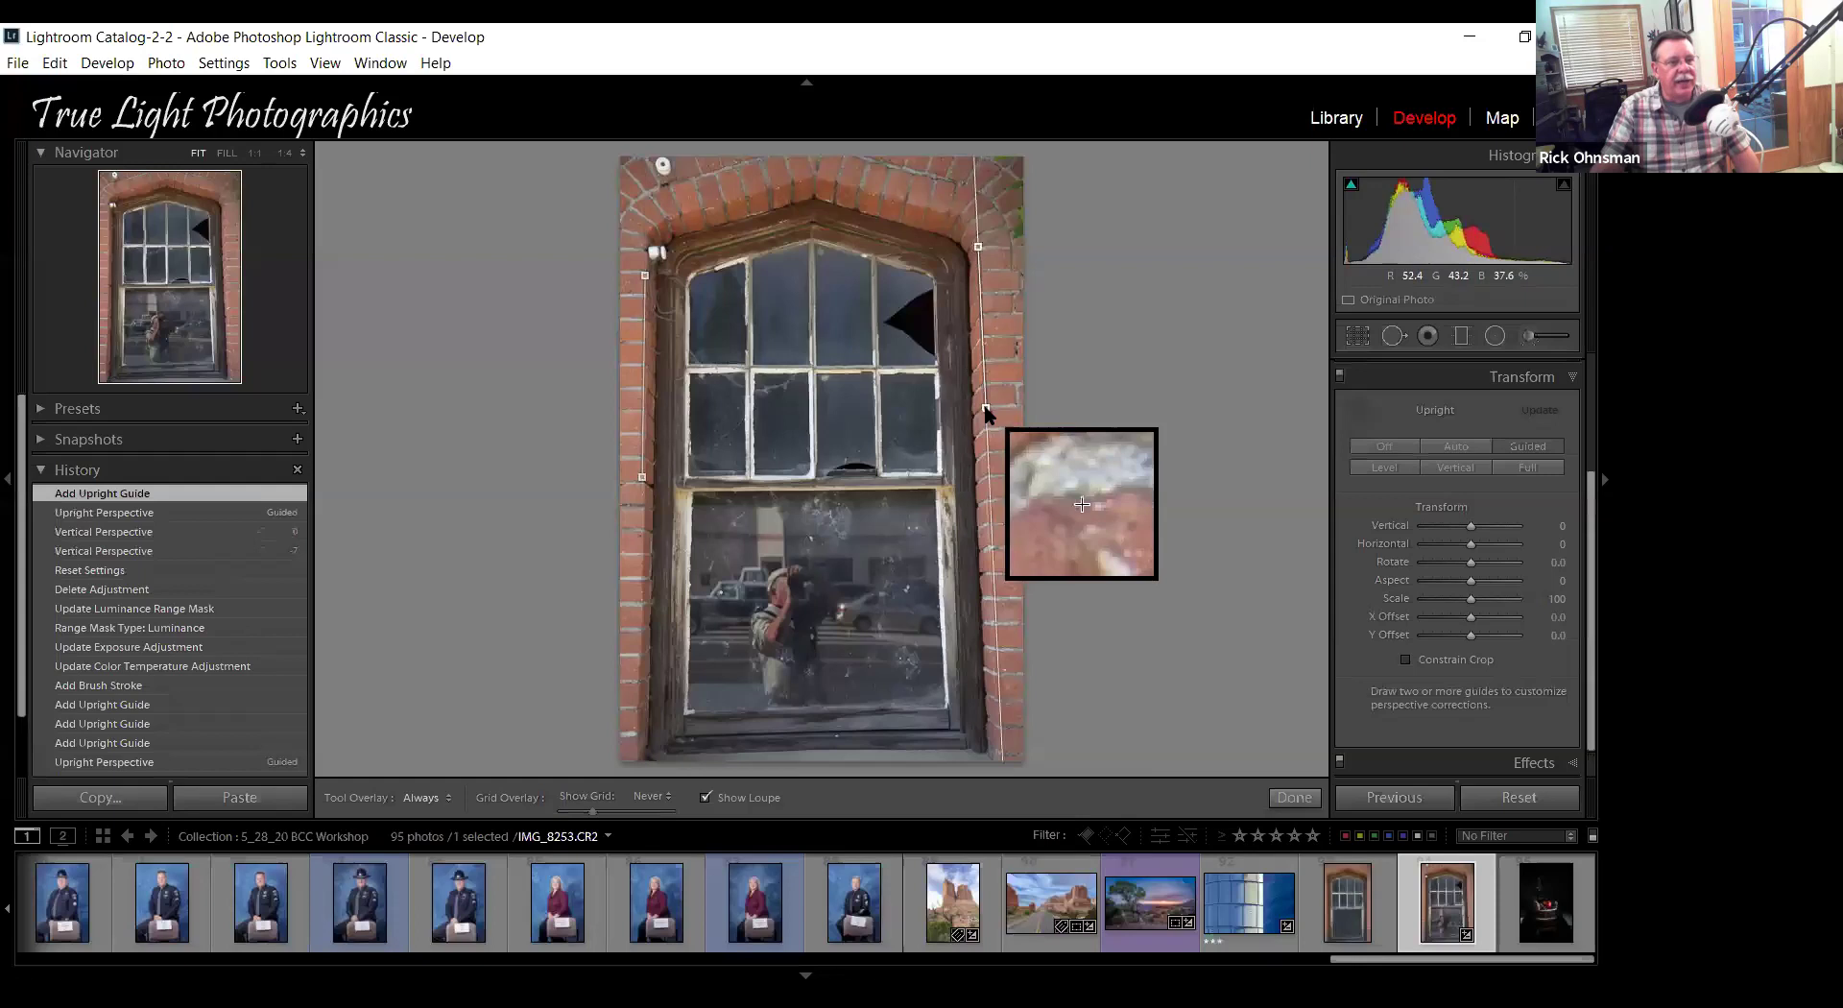
{"action": "left_click_drag", "start_coordinate": [648, 503], "coordinate": [800, 501]}
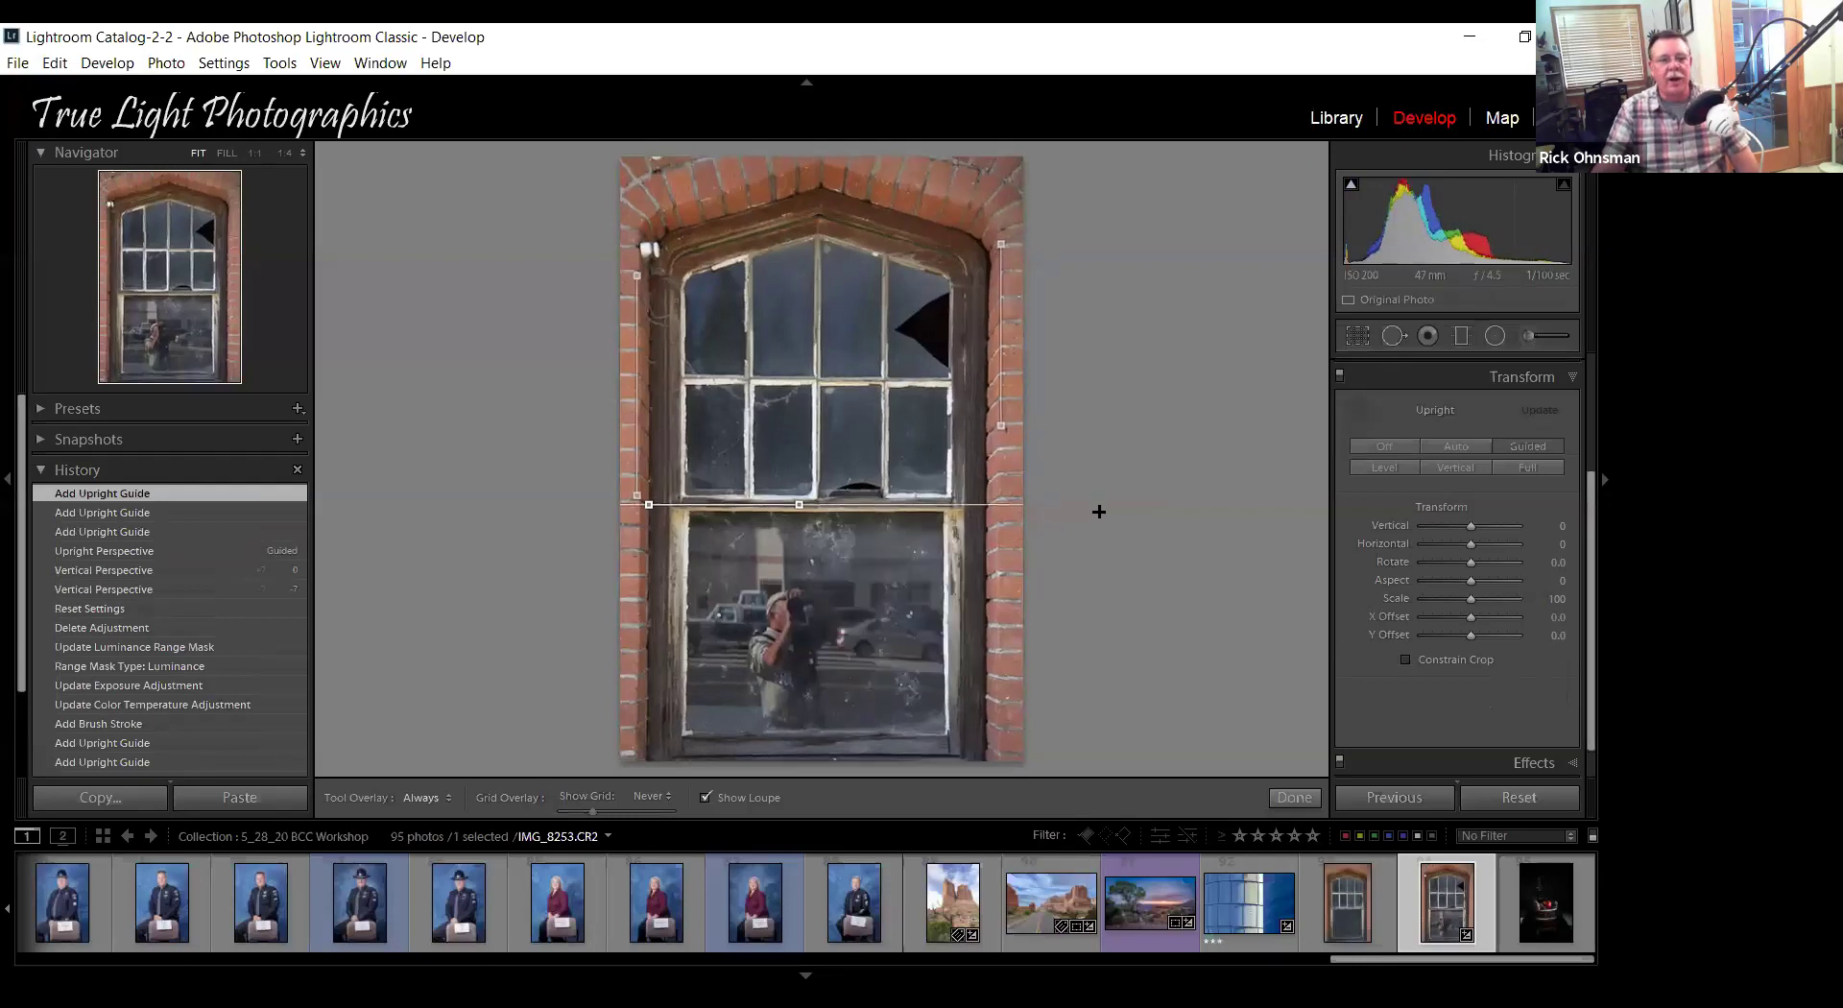
{"action": "key", "text": "Escape"}
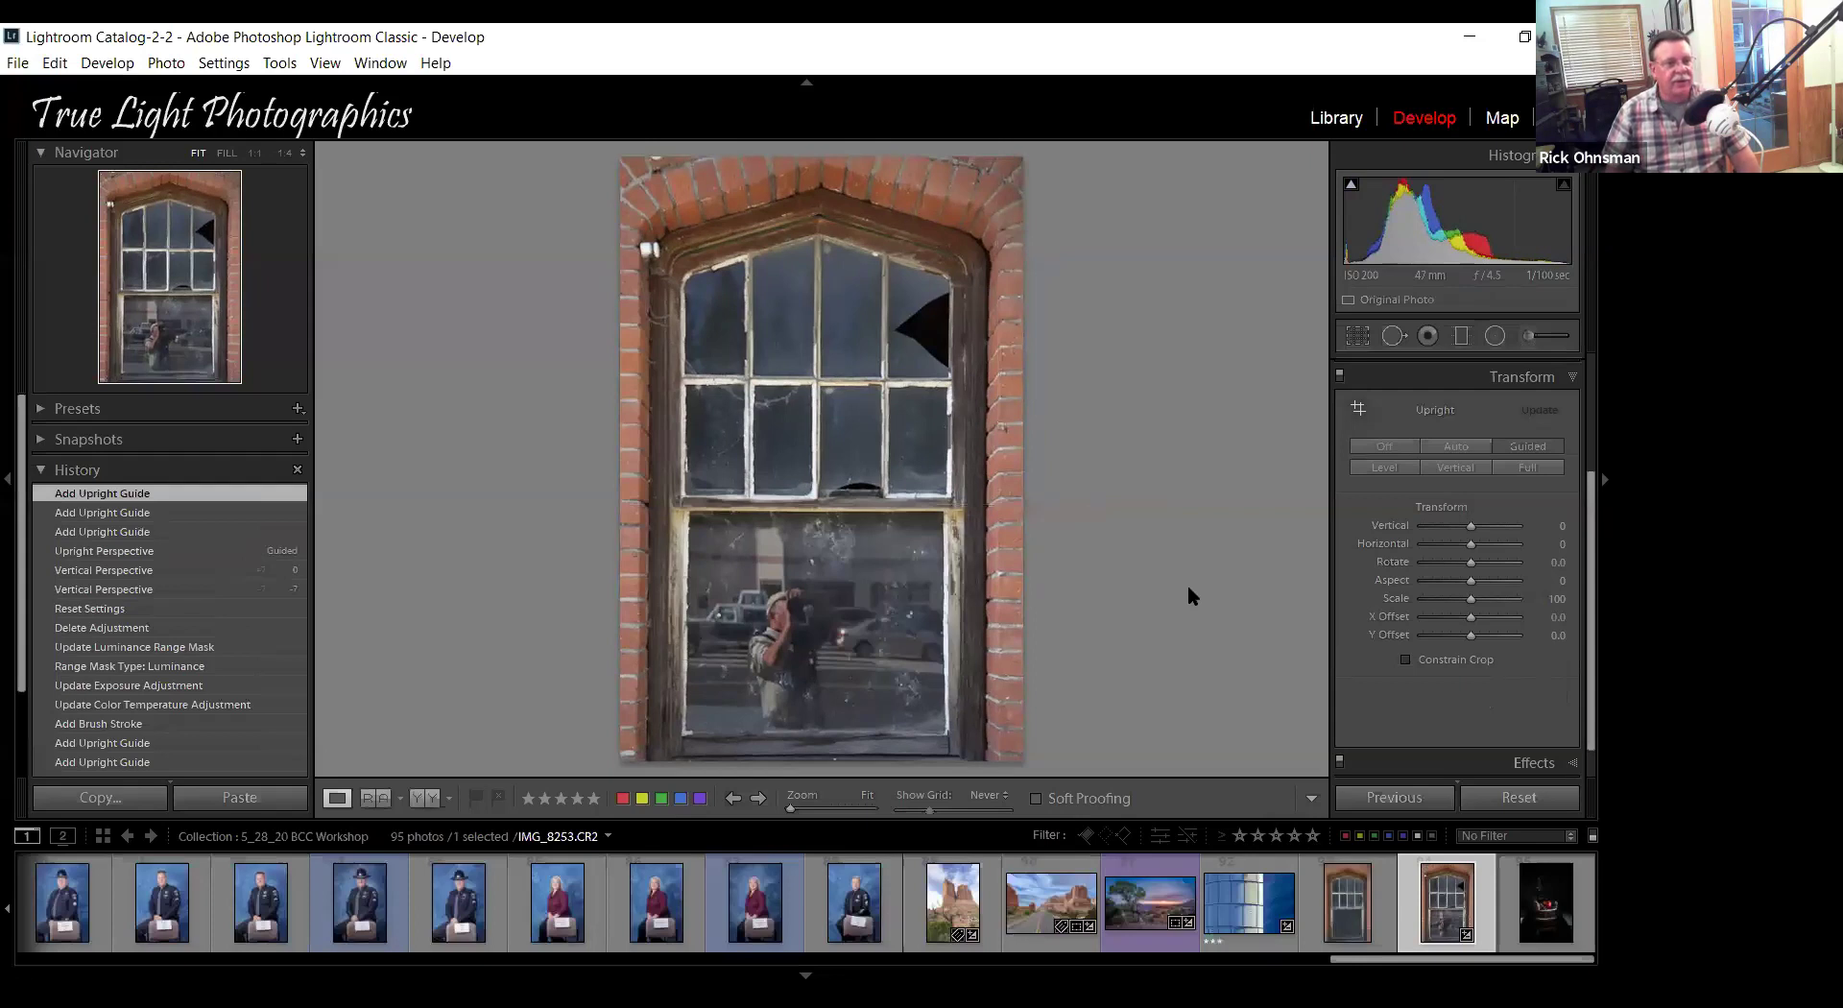
Compare the perspective-corrected window photo with its Before version.
{"action": "key", "text": "backslash"}
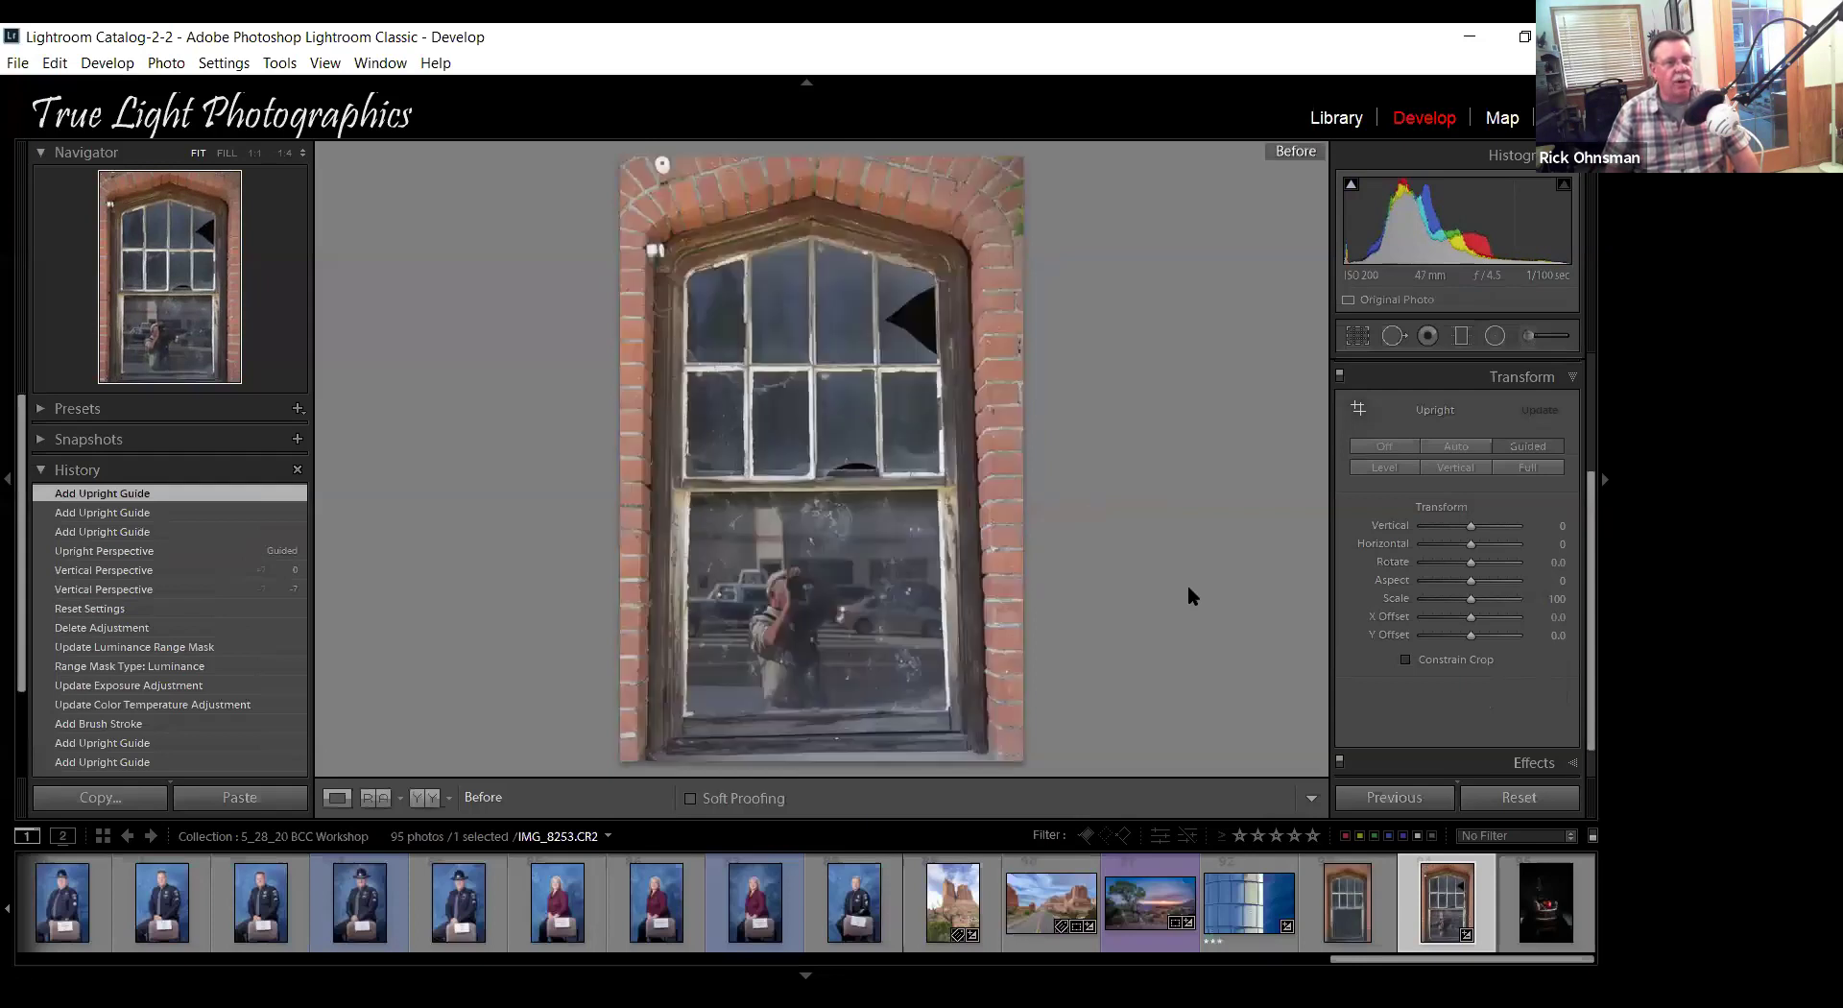
{"action": "key", "text": "backslash"}
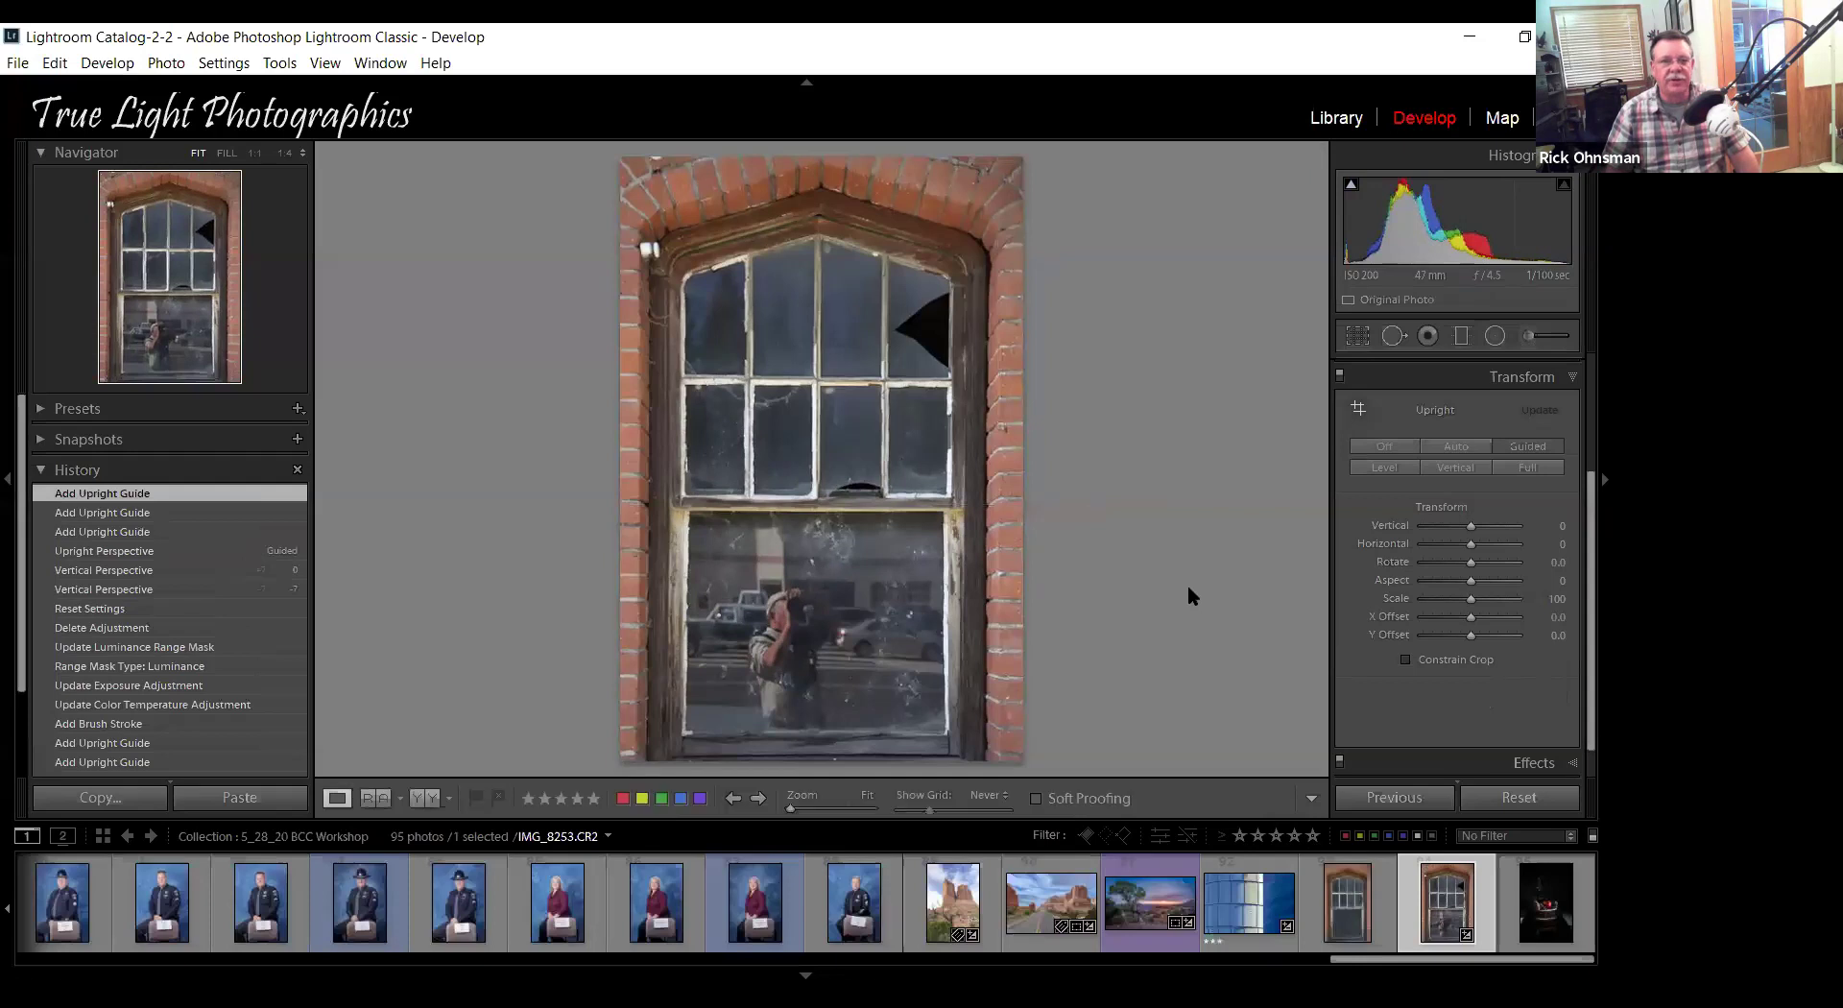
{"action": "key", "text": "backslash"}
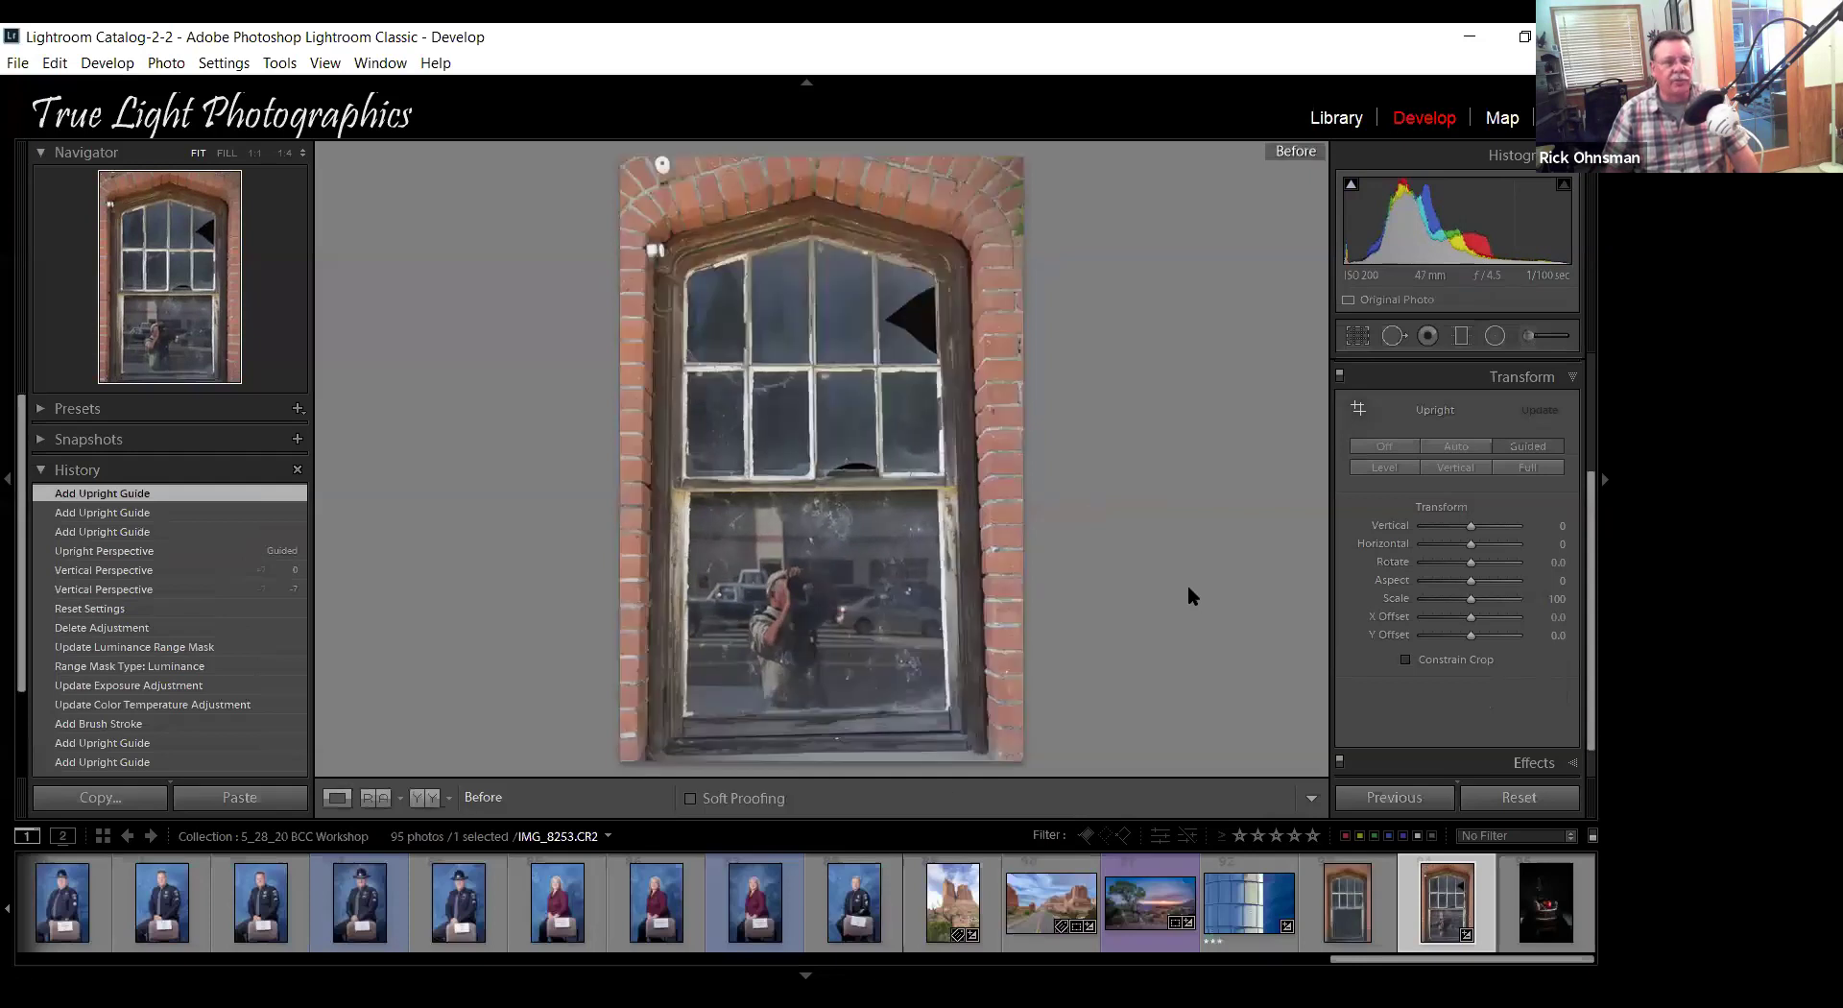
{"action": "key", "text": "backslash"}
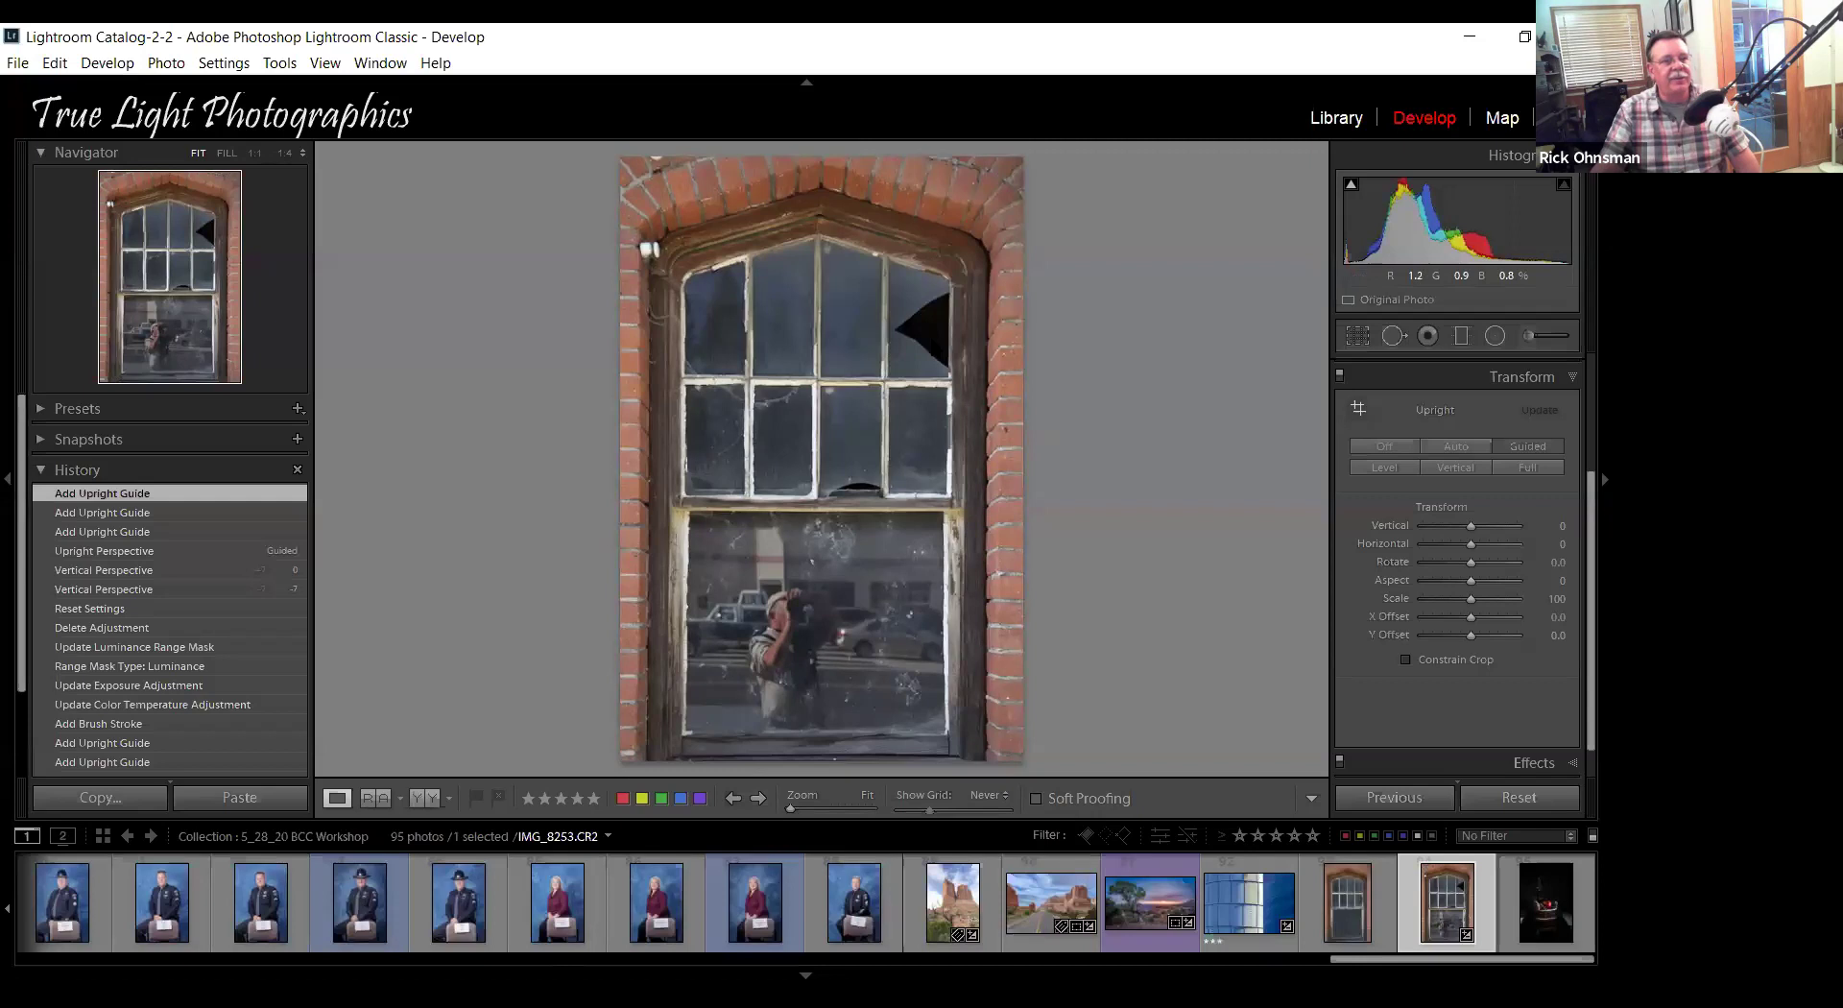
Cover the broken hole in the upper-right window pane with Spot Removal in Clone mode, sampling glass from the neighbouring pane.
{"action": "left_click", "coordinate": [919, 356]}
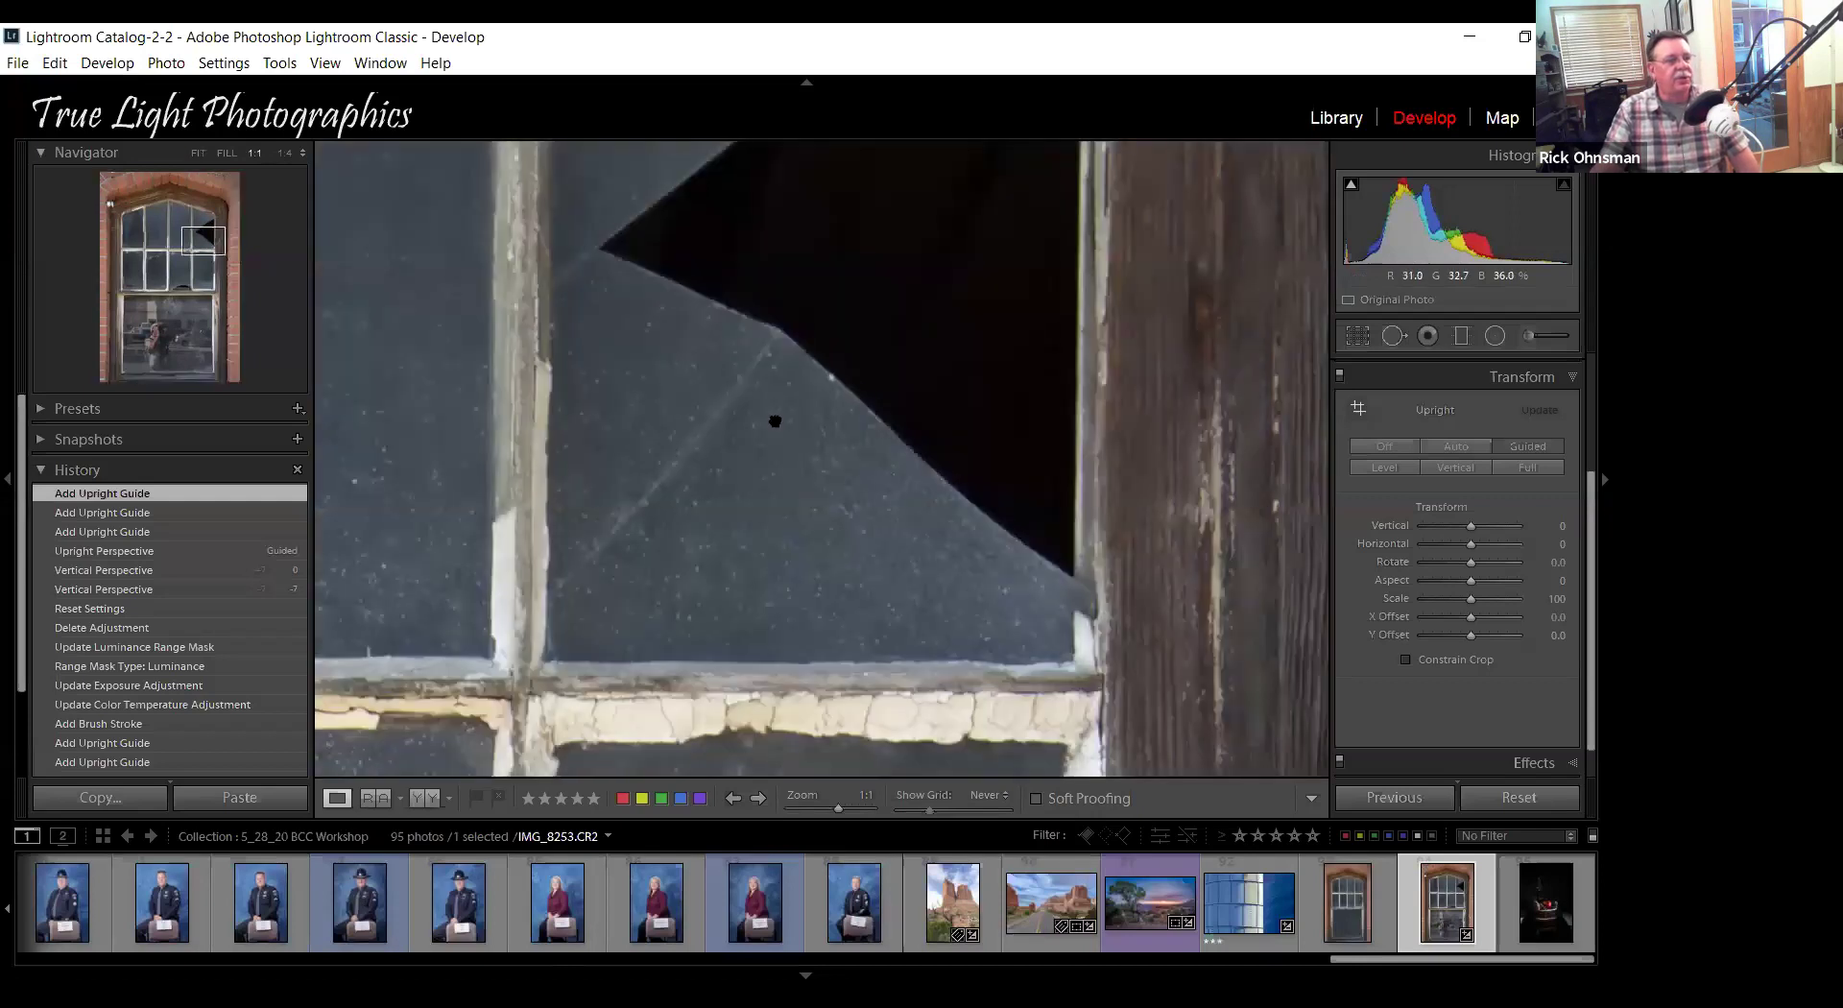
{"action": "left_click", "coordinate": [202, 231]}
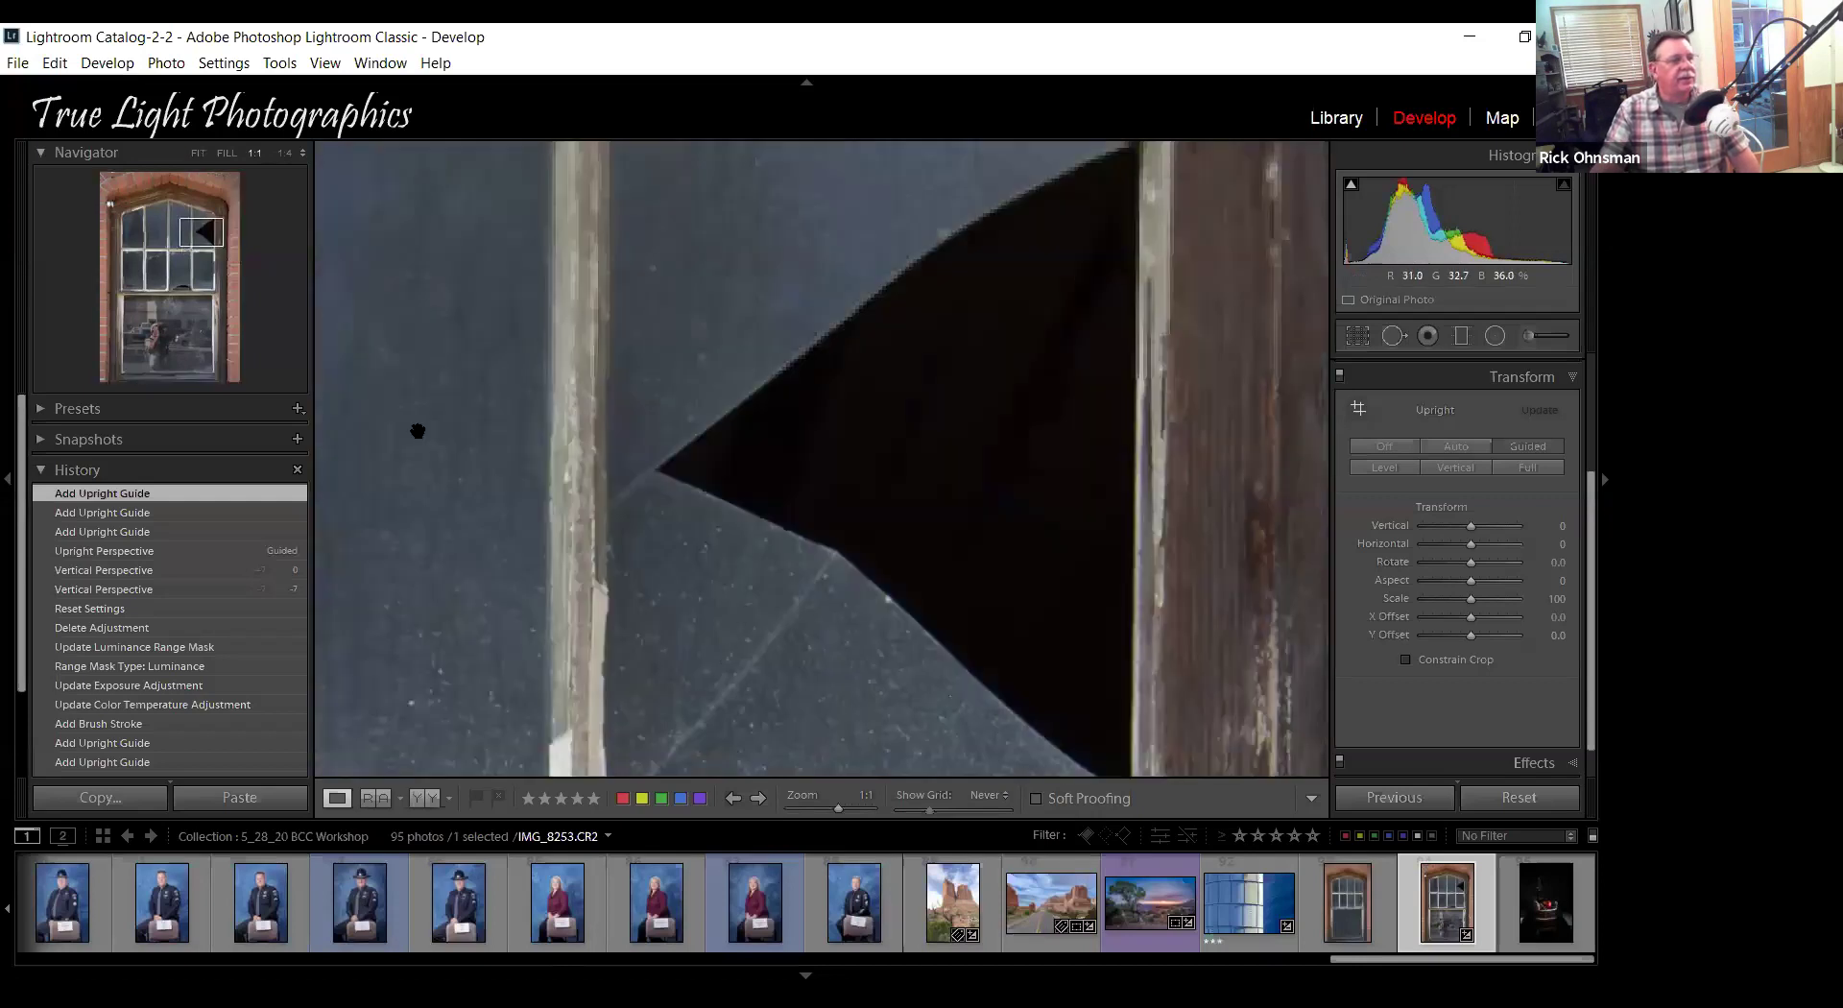
{"action": "left_click", "coordinate": [227, 153]}
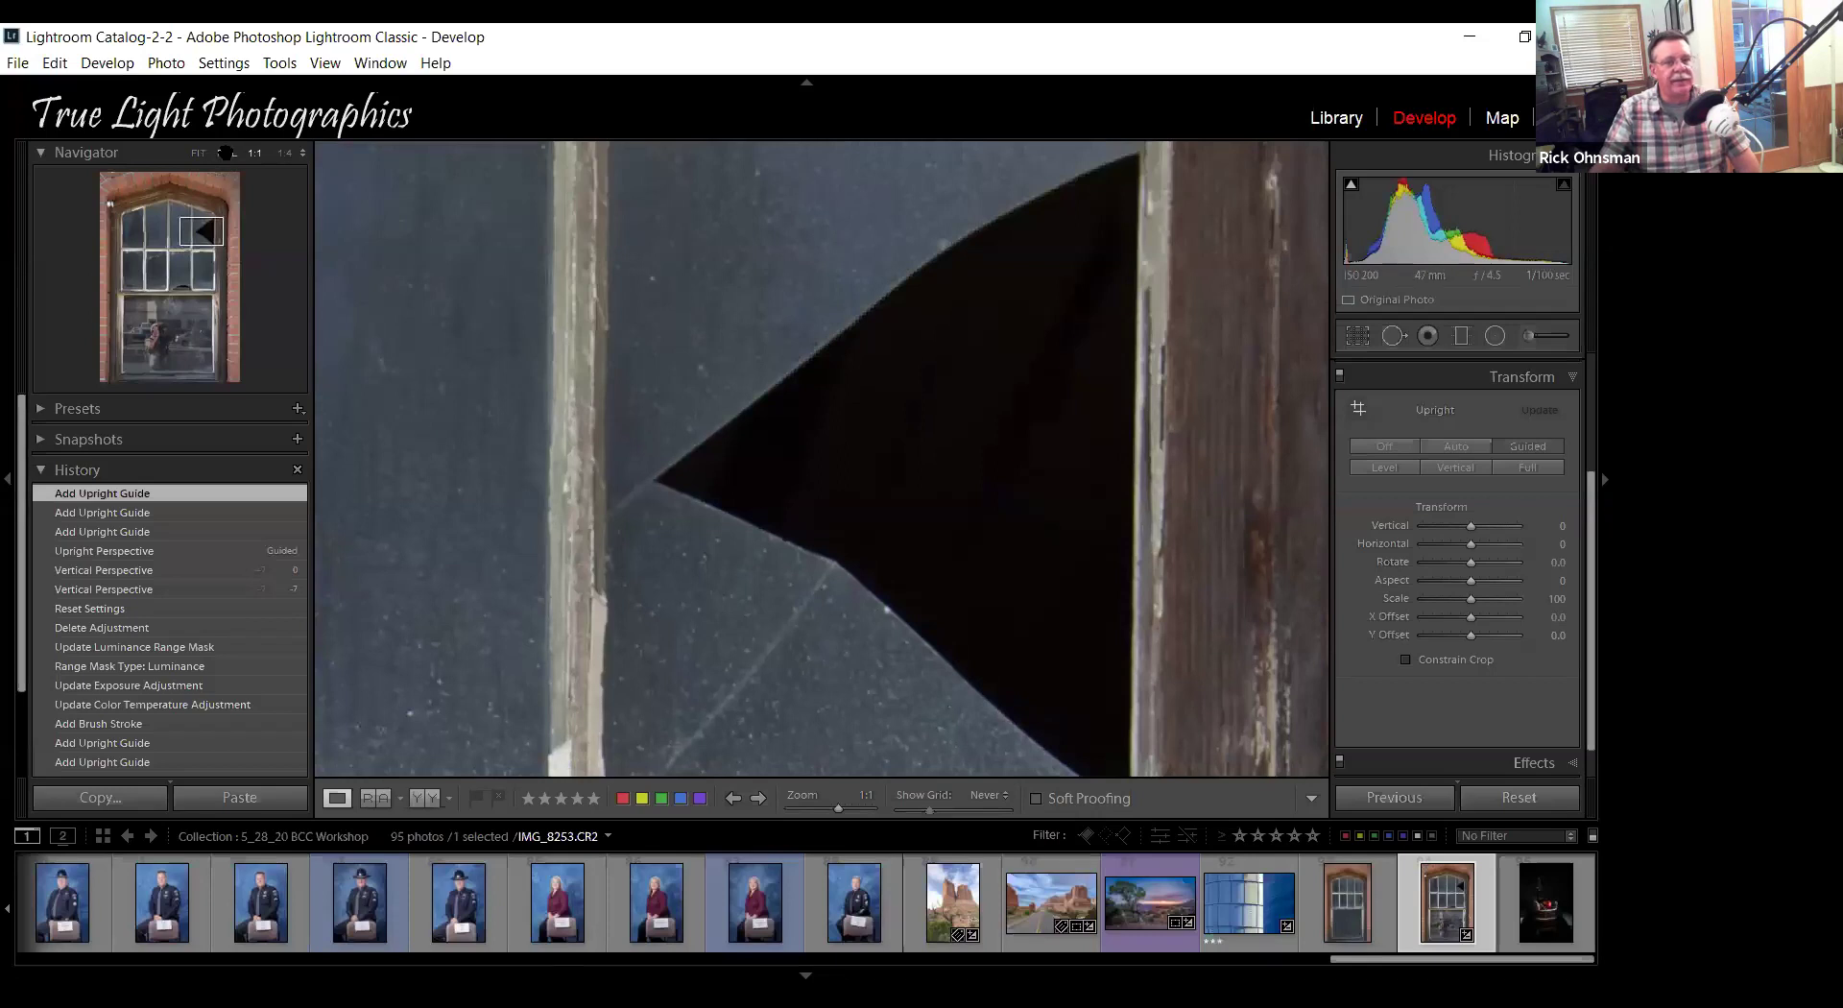
{"action": "left_click", "coordinate": [1393, 338]}
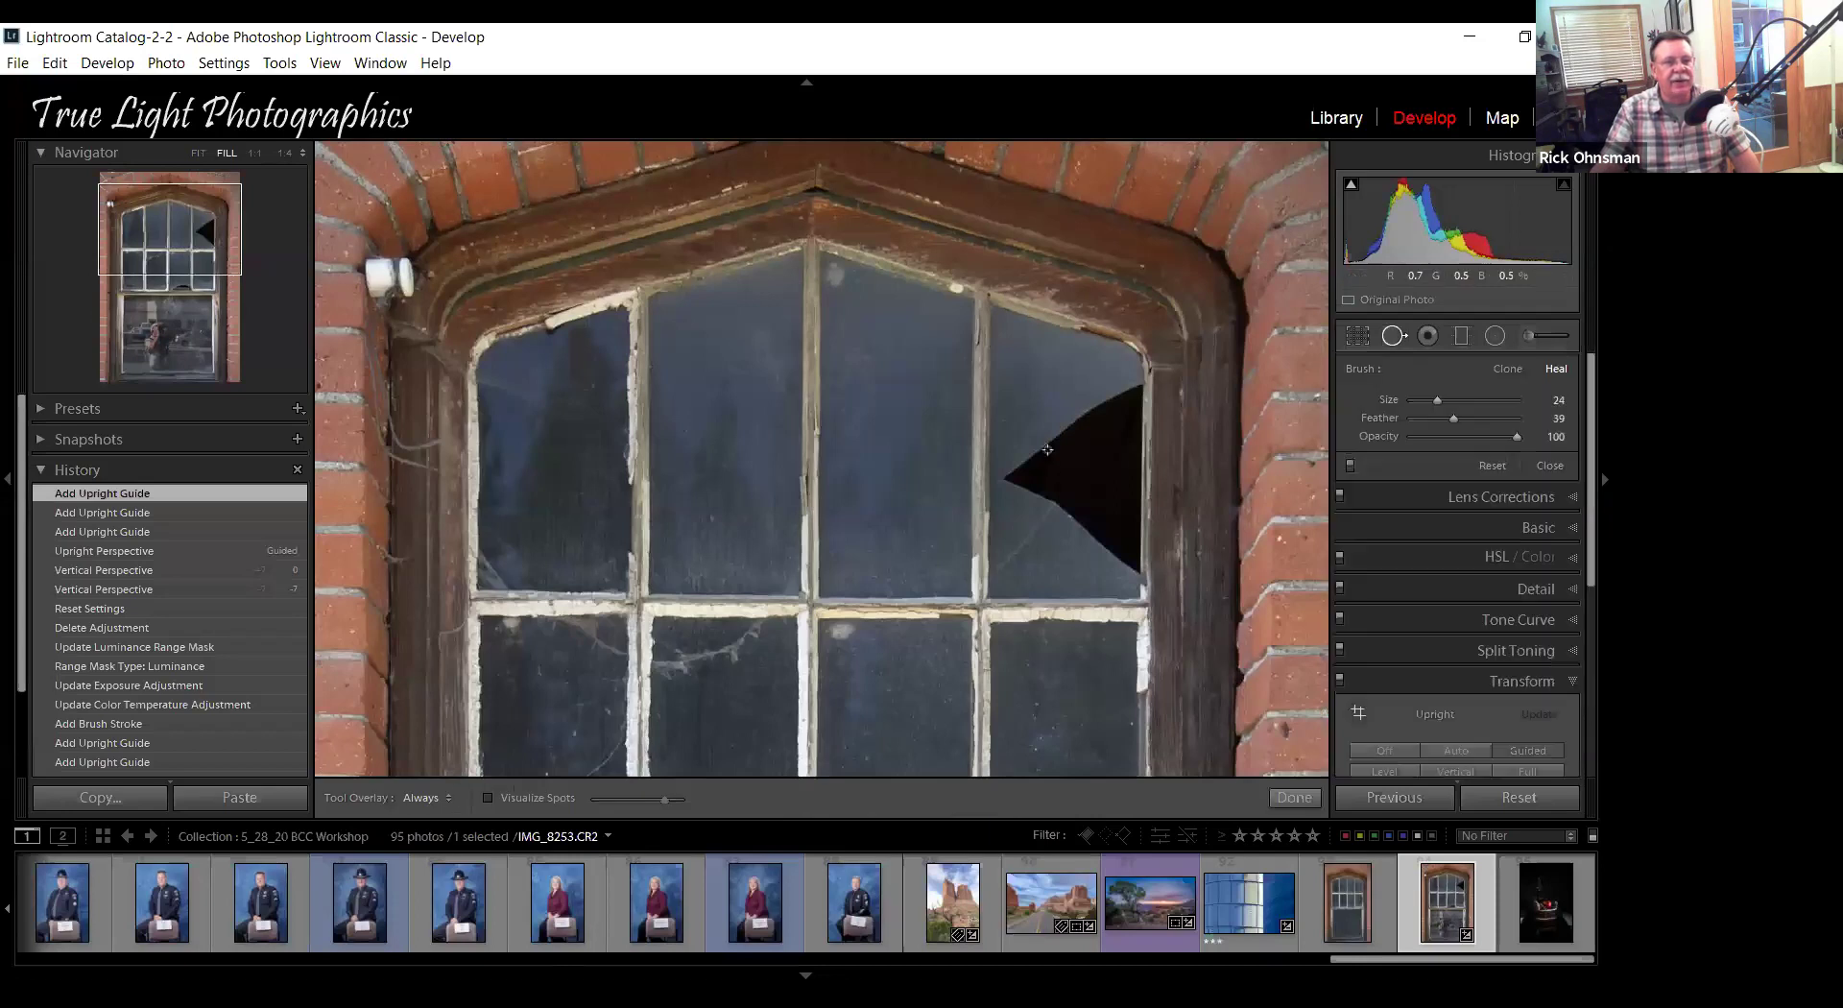
{"action": "scroll", "coordinate": [1047, 449], "scroll_direction": "up", "scroll_amount": 5}
{"action": "mouse_move", "coordinate": [1127, 386]}
{"action": "left_mouse_down"}
{"action": "mouse_move", "coordinate": [1093, 406]}
{"action": "mouse_move", "coordinate": [1042, 504]}
{"action": "left_mouse_up"}
{"action": "mouse_move", "coordinate": [1120, 569]}
{"action": "left_mouse_down"}
{"action": "mouse_move", "coordinate": [1119, 411]}
{"action": "mouse_move", "coordinate": [1089, 535]}
{"action": "mouse_move", "coordinate": [1093, 464]}
{"action": "left_mouse_up"}
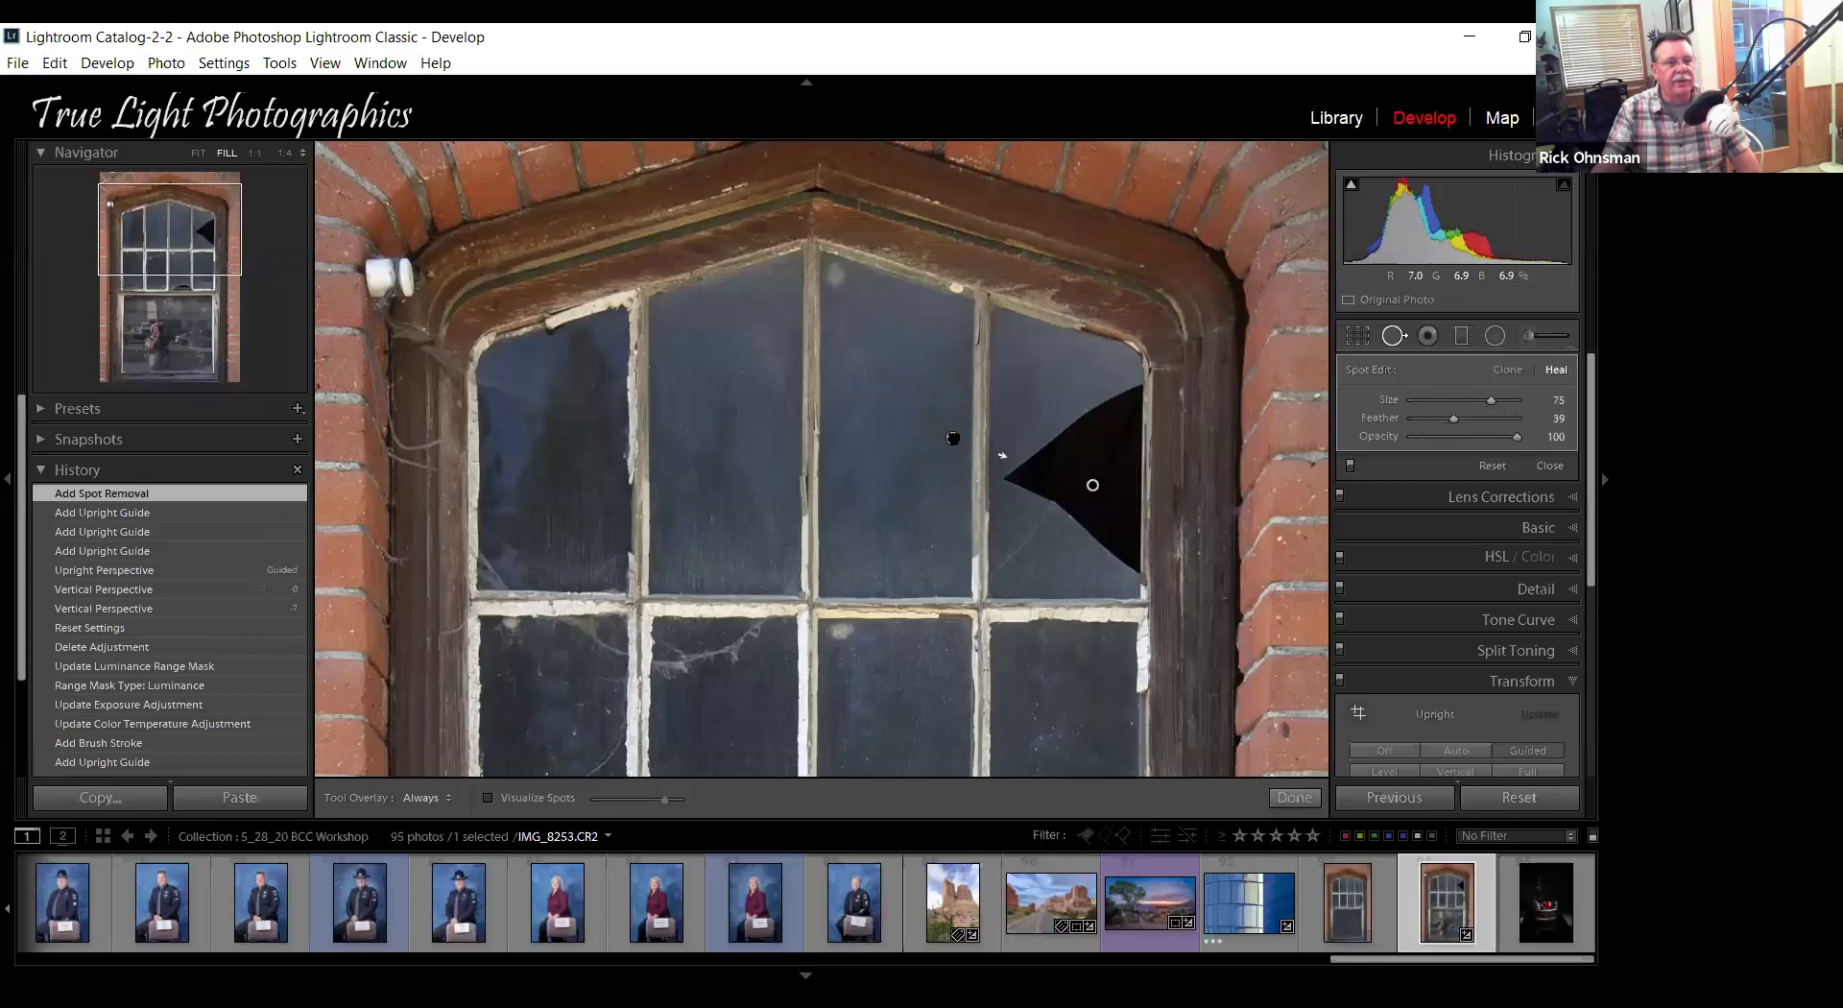
{"action": "left_click_drag", "start_coordinate": [892, 451], "coordinate": [916, 460]}
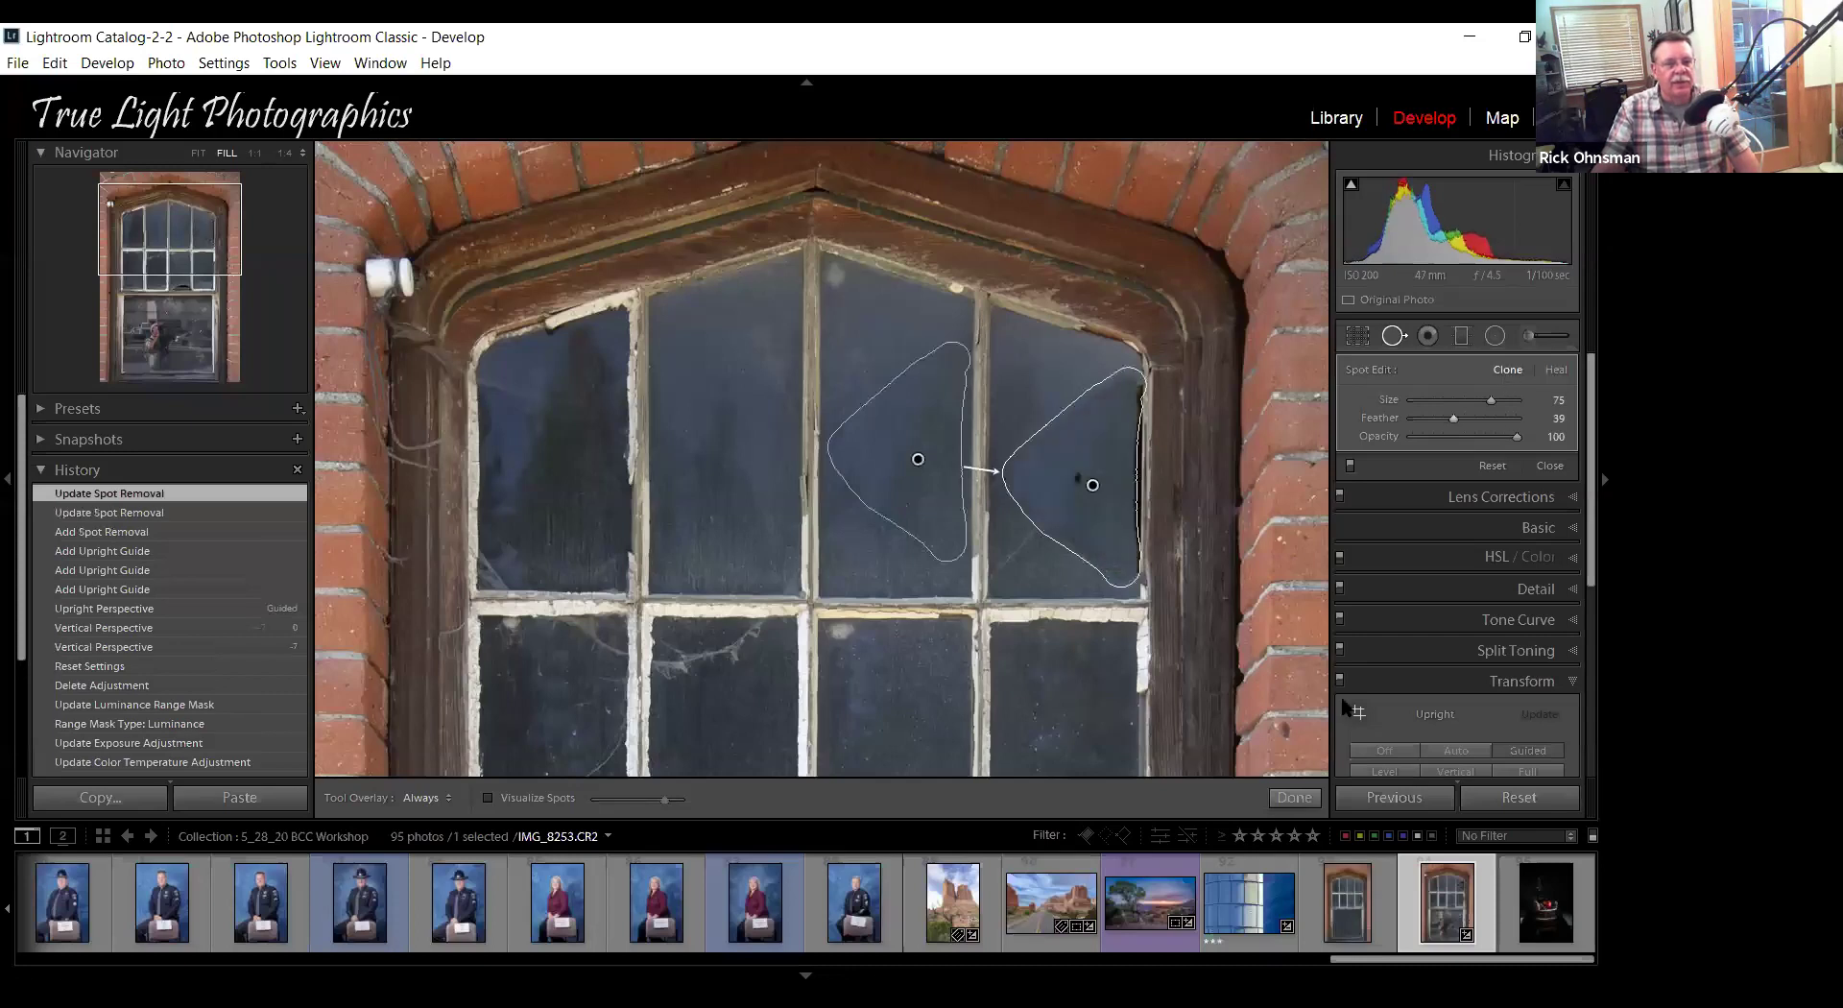
{"action": "key", "text": "q"}
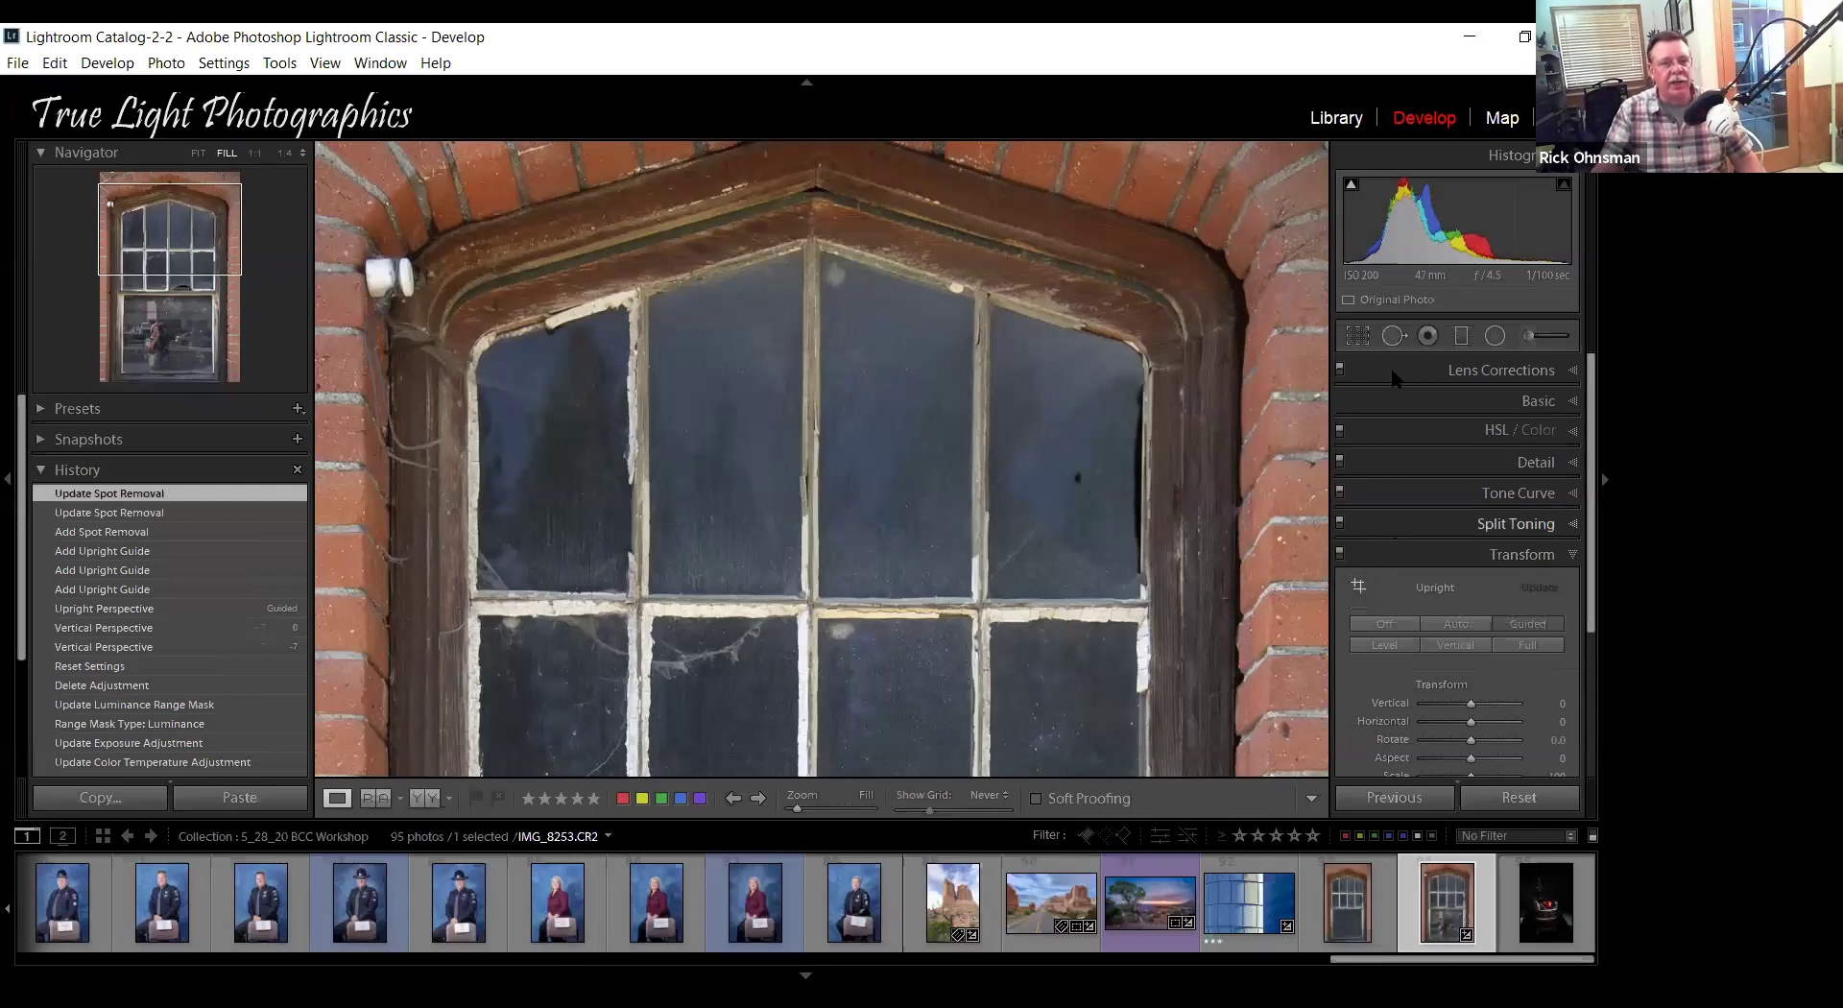
Clone out the small black speck in the repaired window pane with the spot overlay hidden.
{"action": "left_click", "coordinate": [1394, 336]}
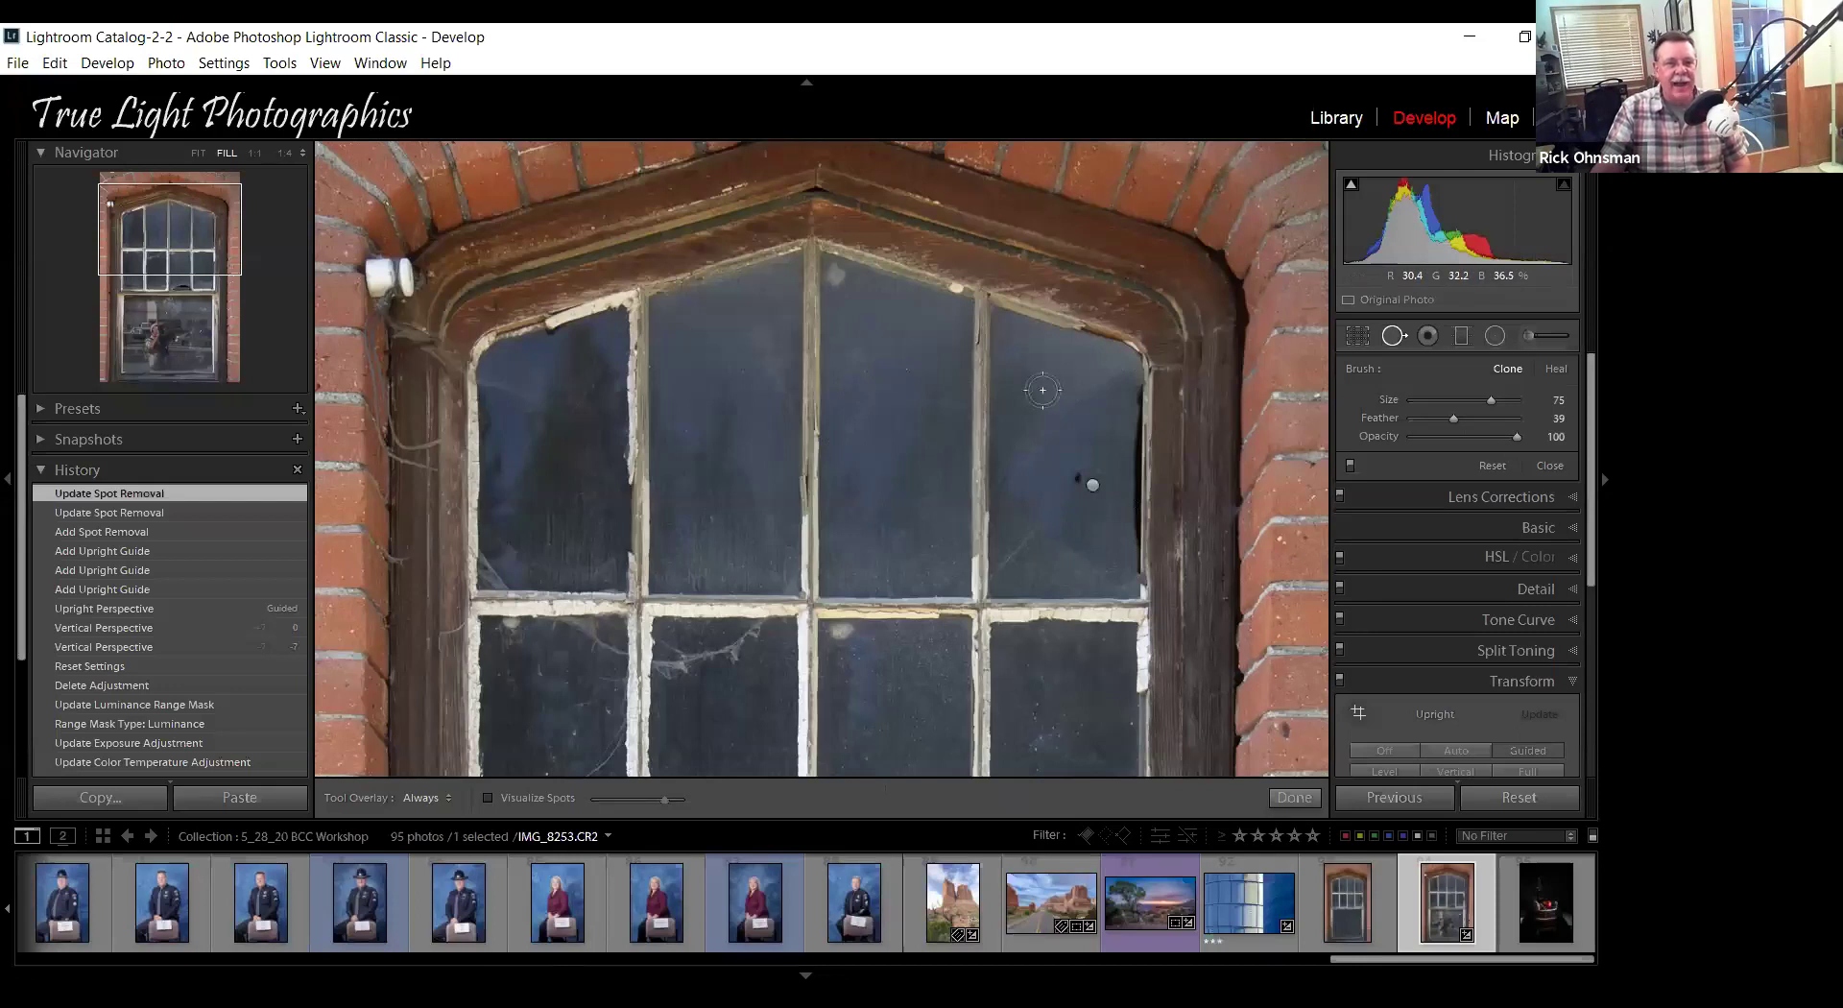
{"action": "key", "text": "h"}
{"action": "left_click_drag", "start_coordinate": [1075, 482], "coordinate": [1068, 446]}
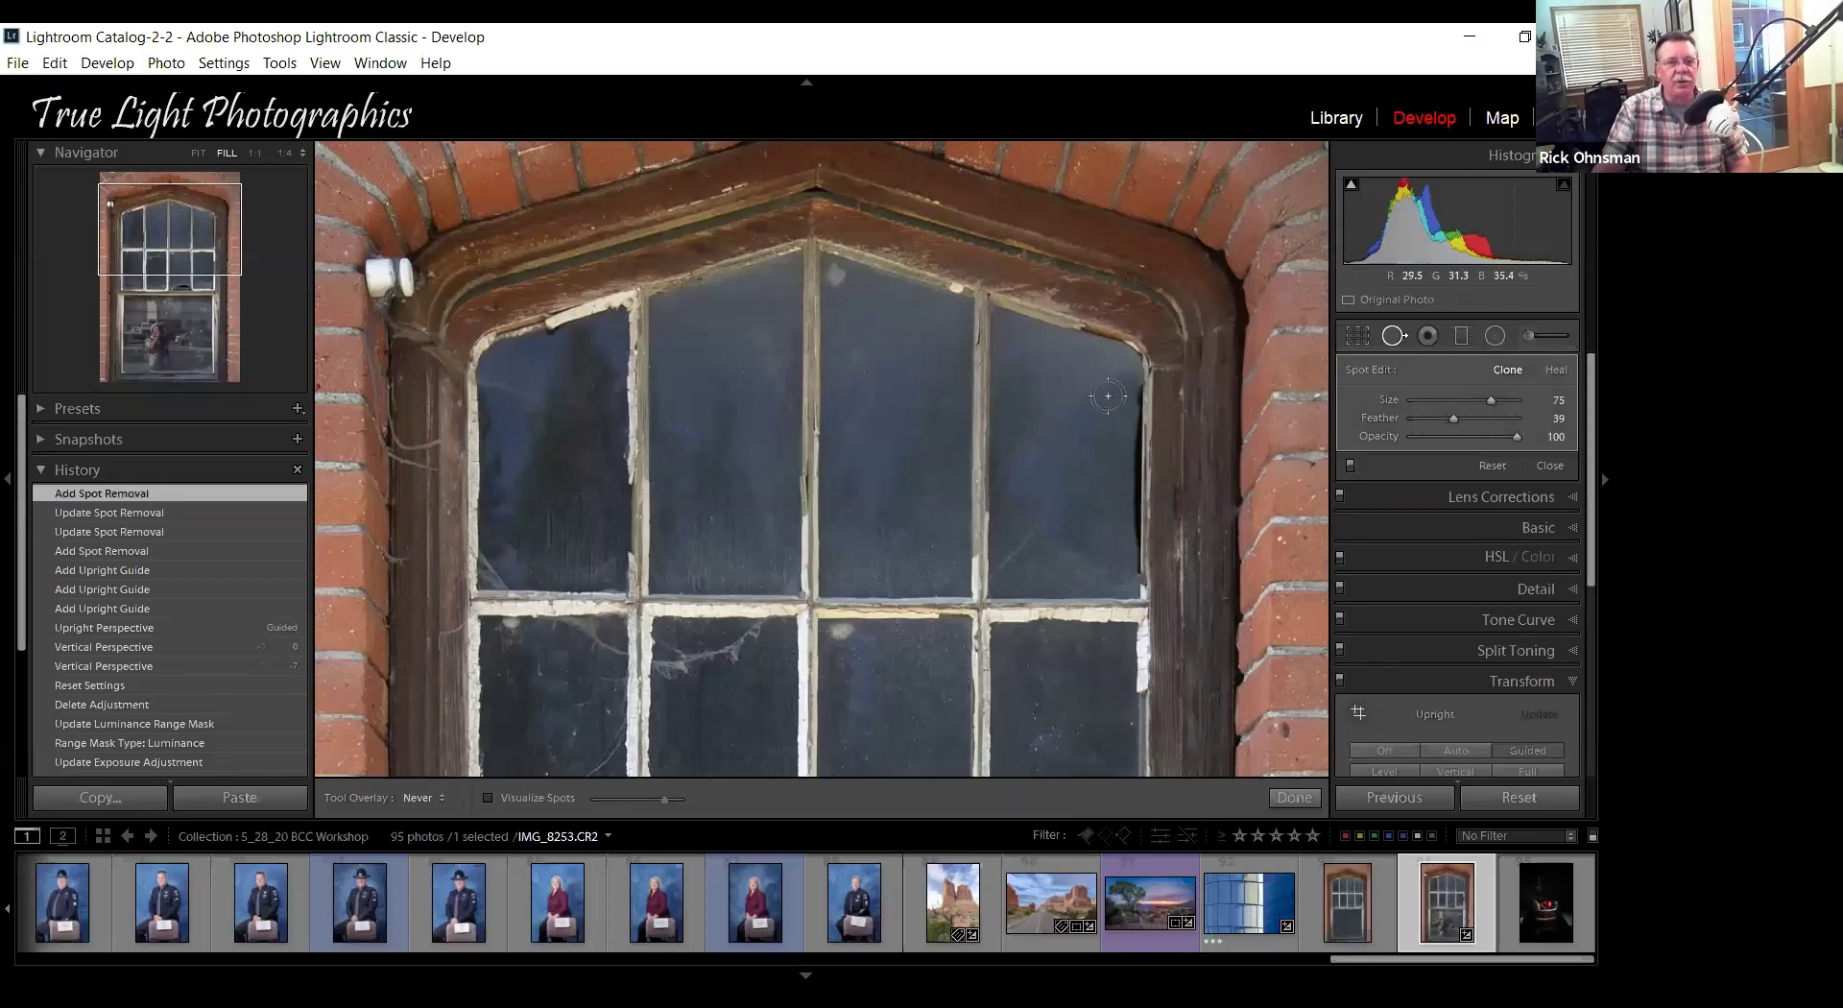
{"action": "left_click_drag", "start_coordinate": [1108, 373], "coordinate": [1067, 408]}
{"action": "left_click_drag", "start_coordinate": [1030, 493], "coordinate": [1027, 487]}
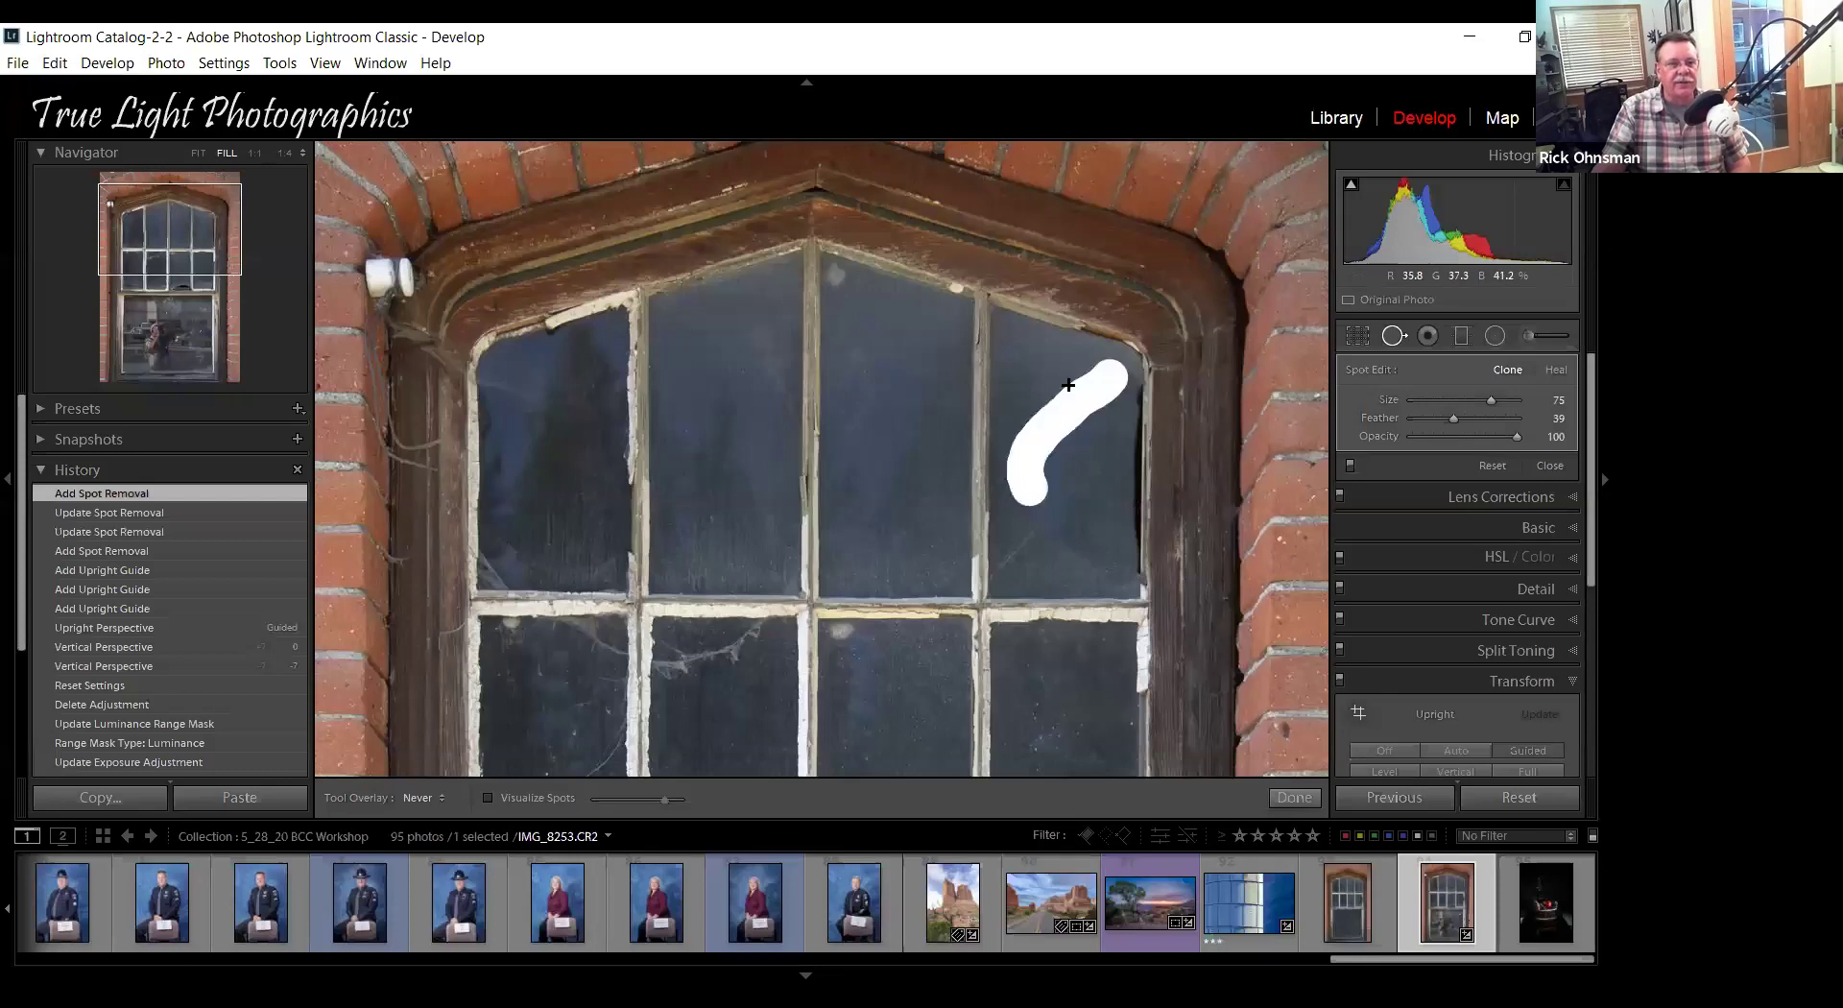
{"action": "left_click", "coordinate": [1031, 495]}
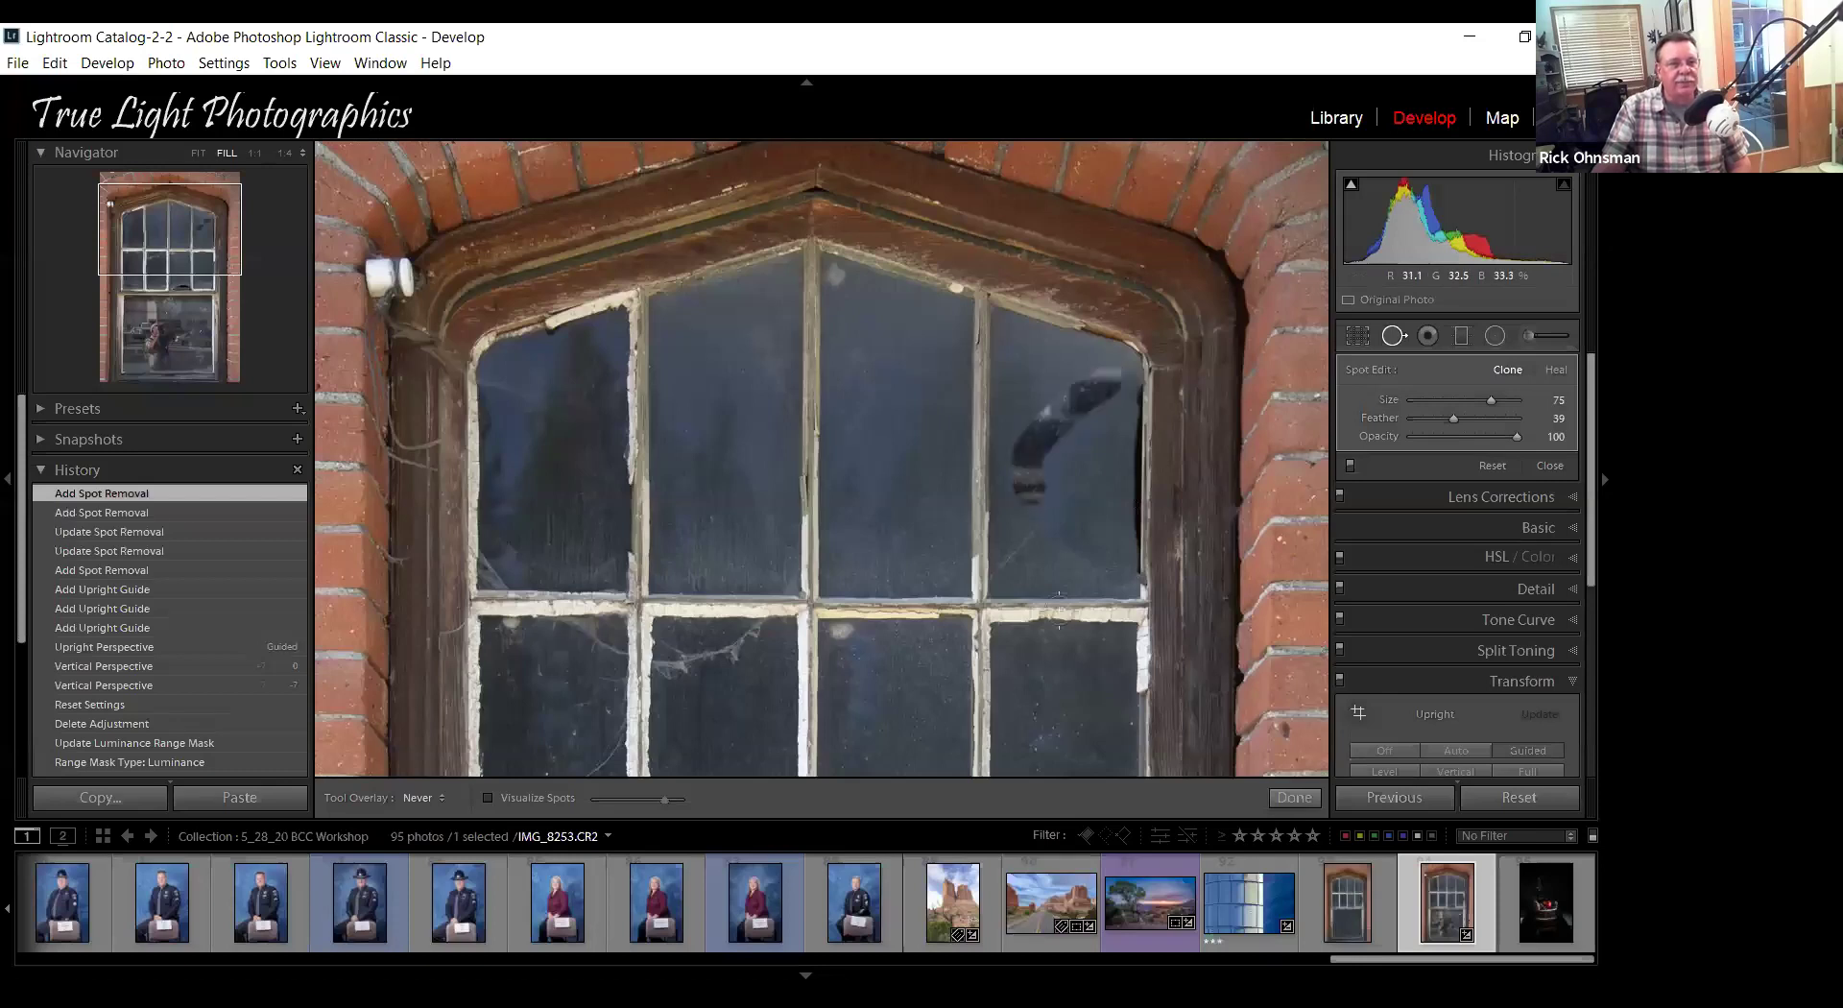
{"action": "key", "text": "h"}
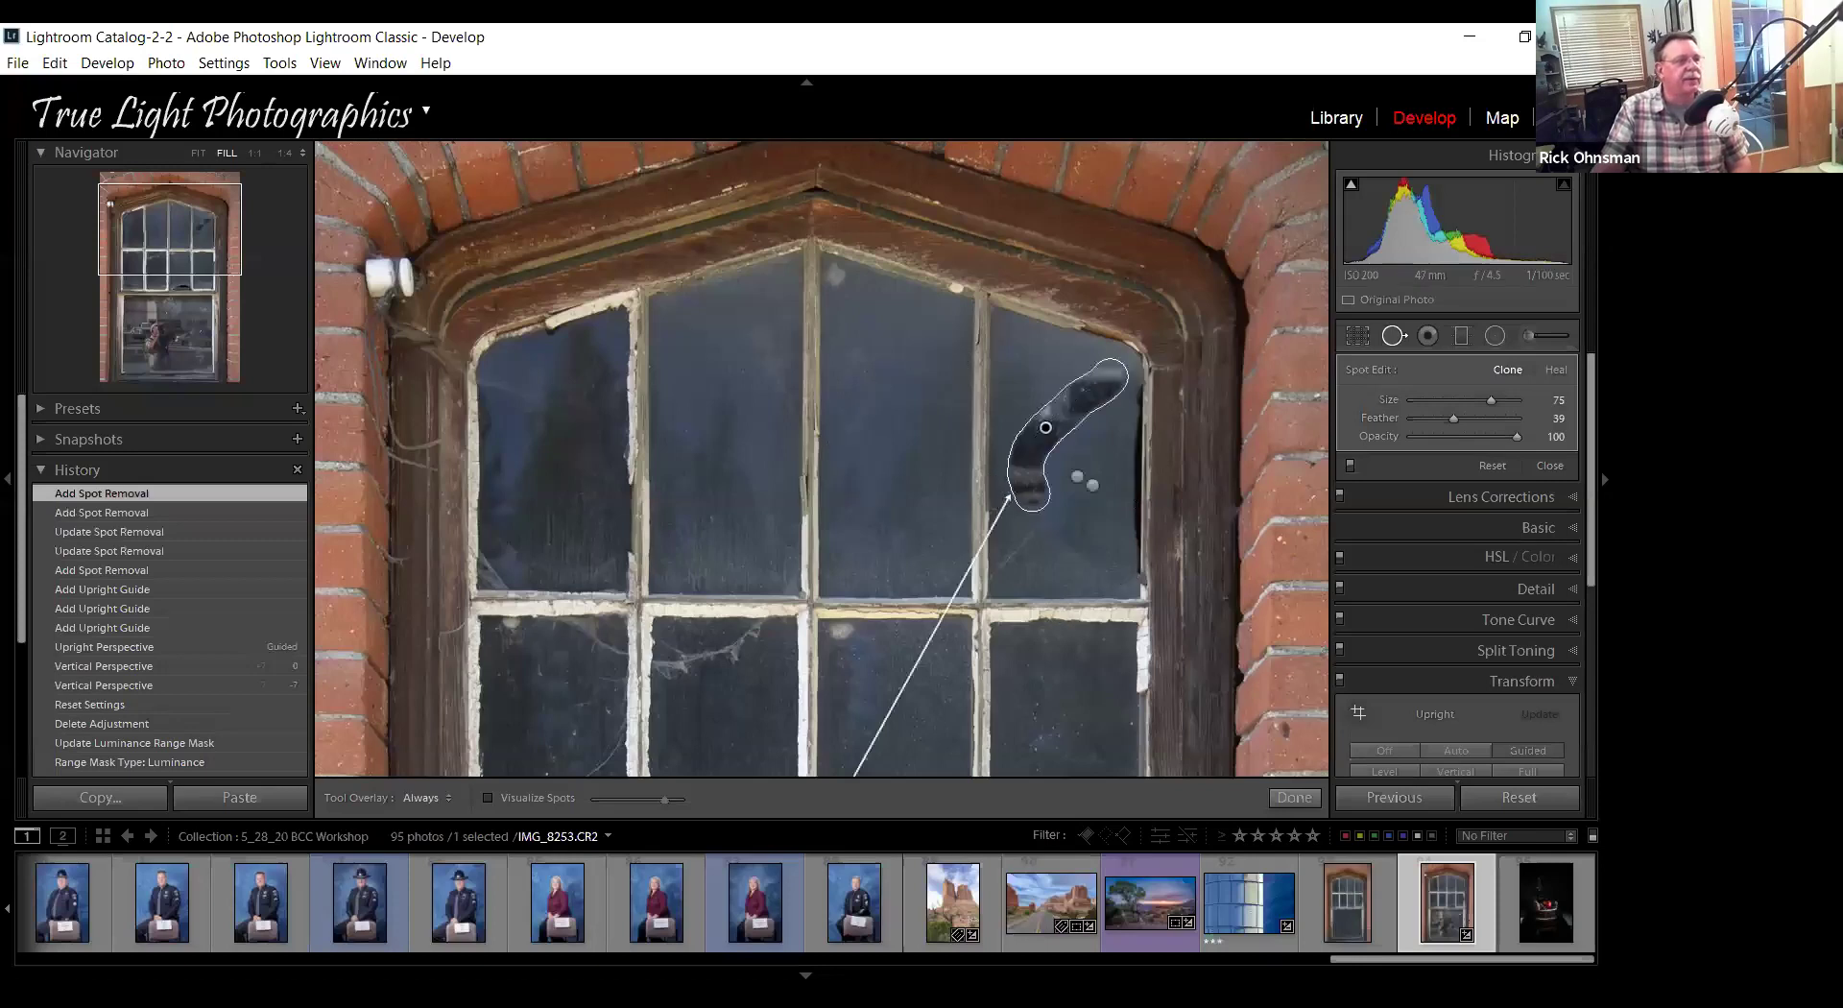
{"action": "key", "text": "alt+e"}
{"action": "key", "text": "Return"}
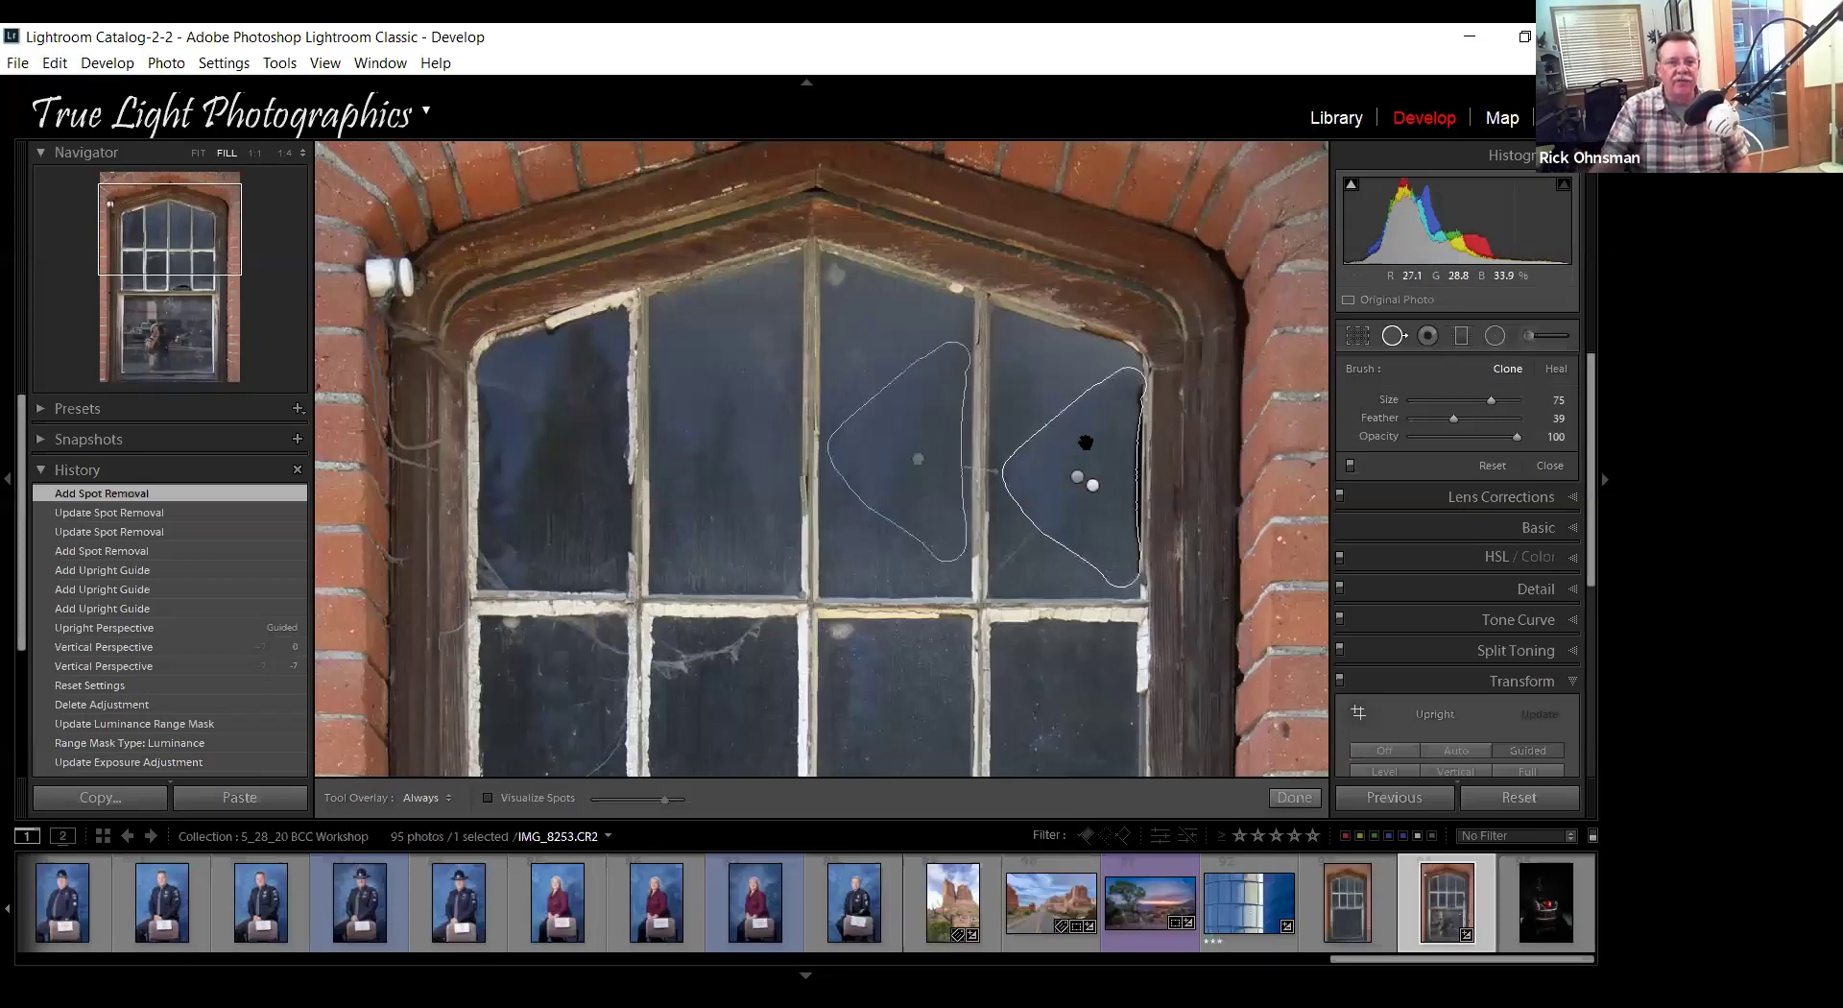
Clone glass over the remaining dark strip along the repaired pane's right edge with the overlay hidden, and finish Spot Removal.
{"action": "key", "text": "h"}
{"action": "left_click", "coordinate": [1120, 423]}
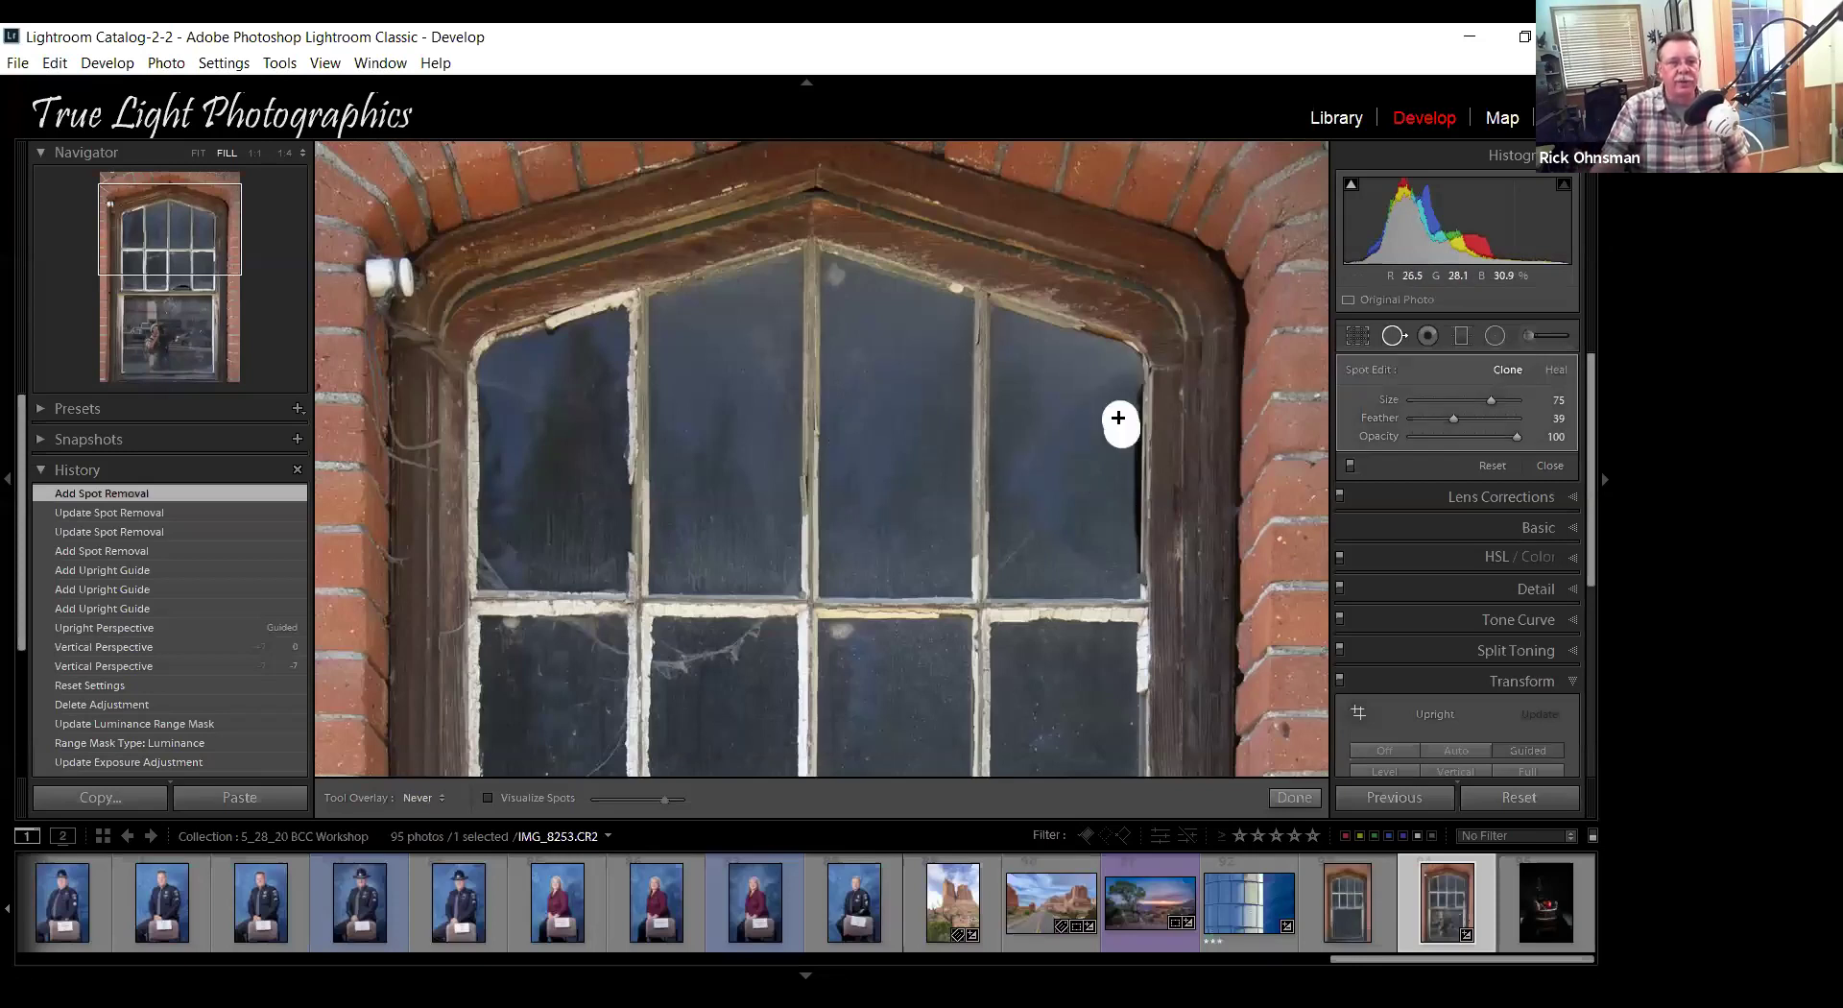
{"action": "left_click_drag", "start_coordinate": [1121, 506], "coordinate": [1124, 540]}
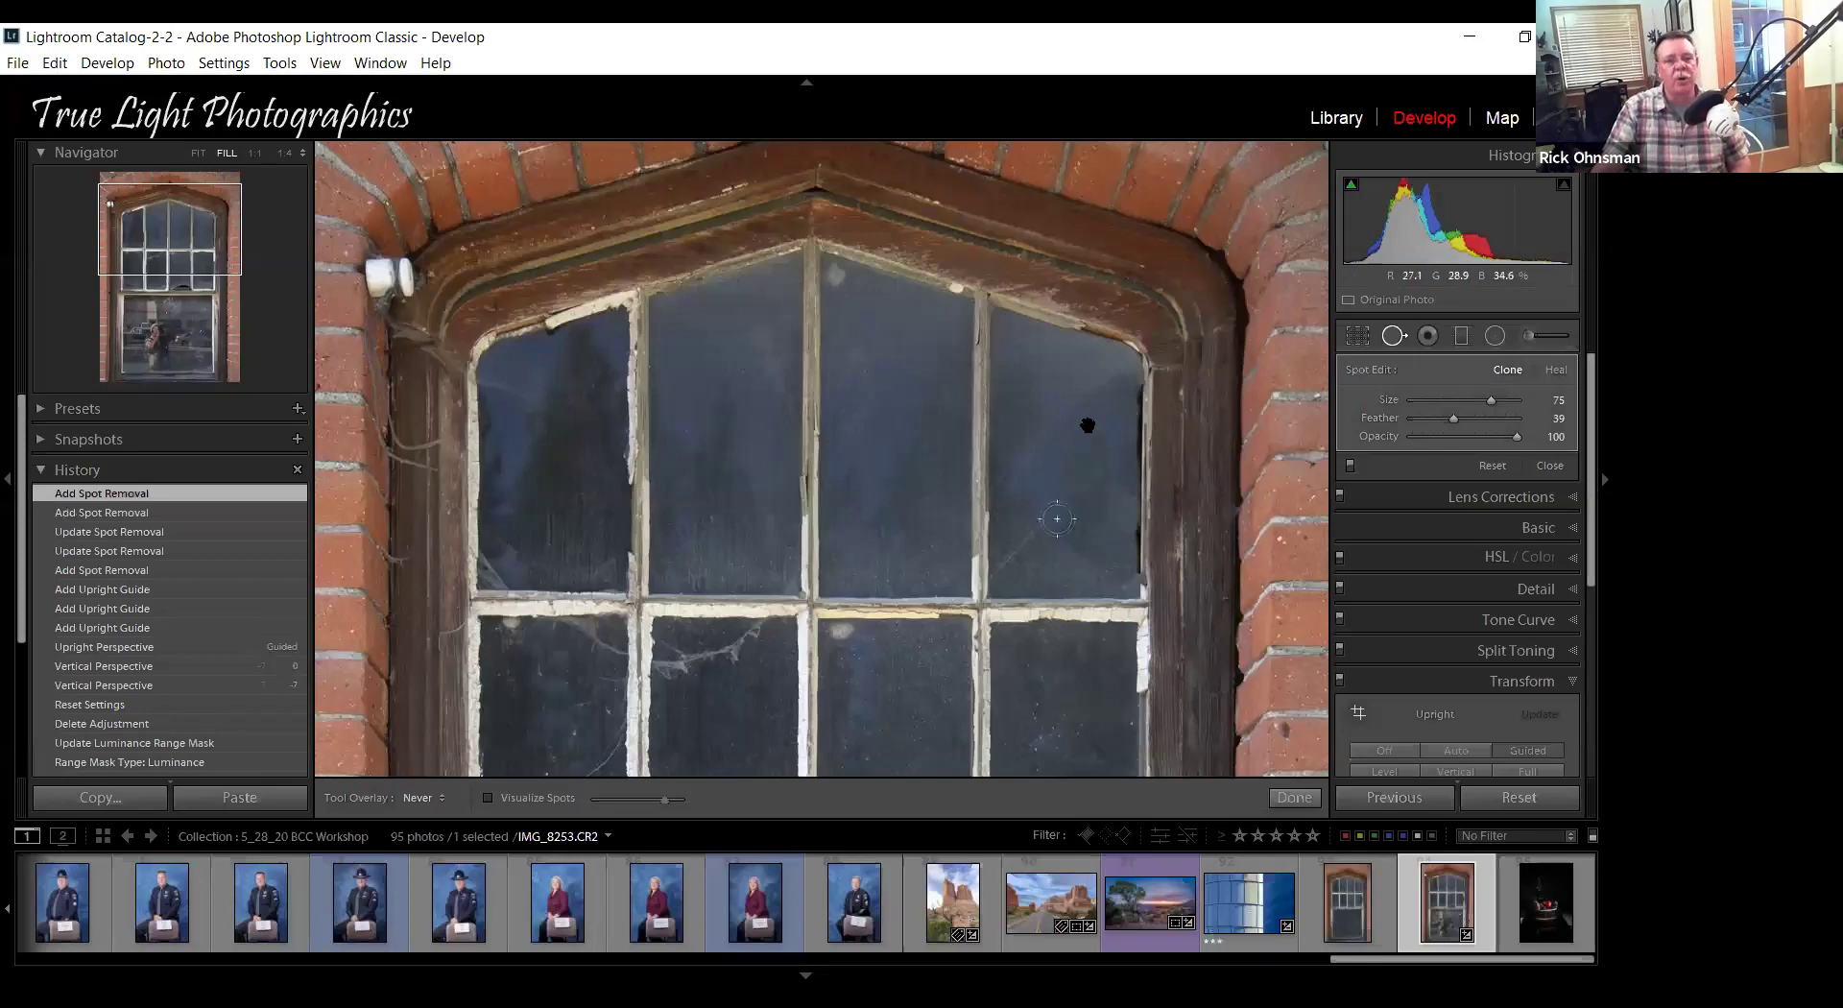
{"action": "key", "text": "h"}
{"action": "left_click", "coordinate": [1294, 797]}
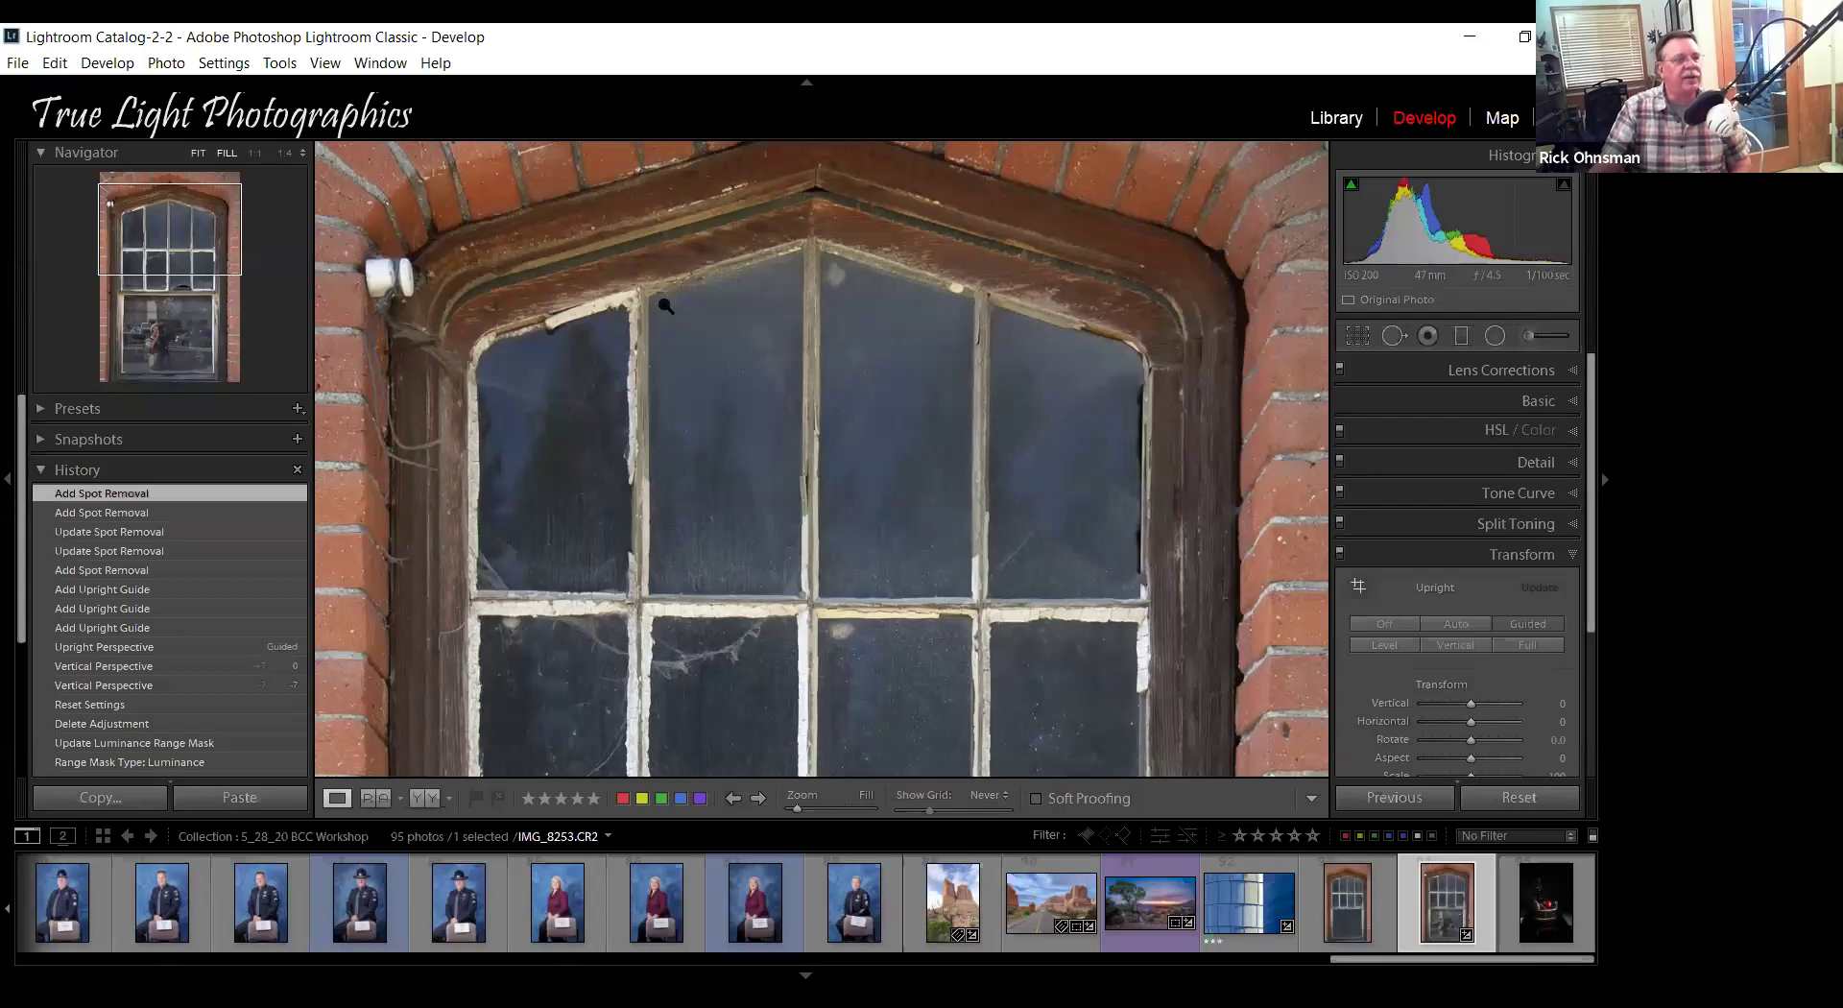
View the whole repaired window and compare it with the Photoshop-edited version IMG_8253-Edit.tif.
{"action": "left_click", "coordinate": [799, 524]}
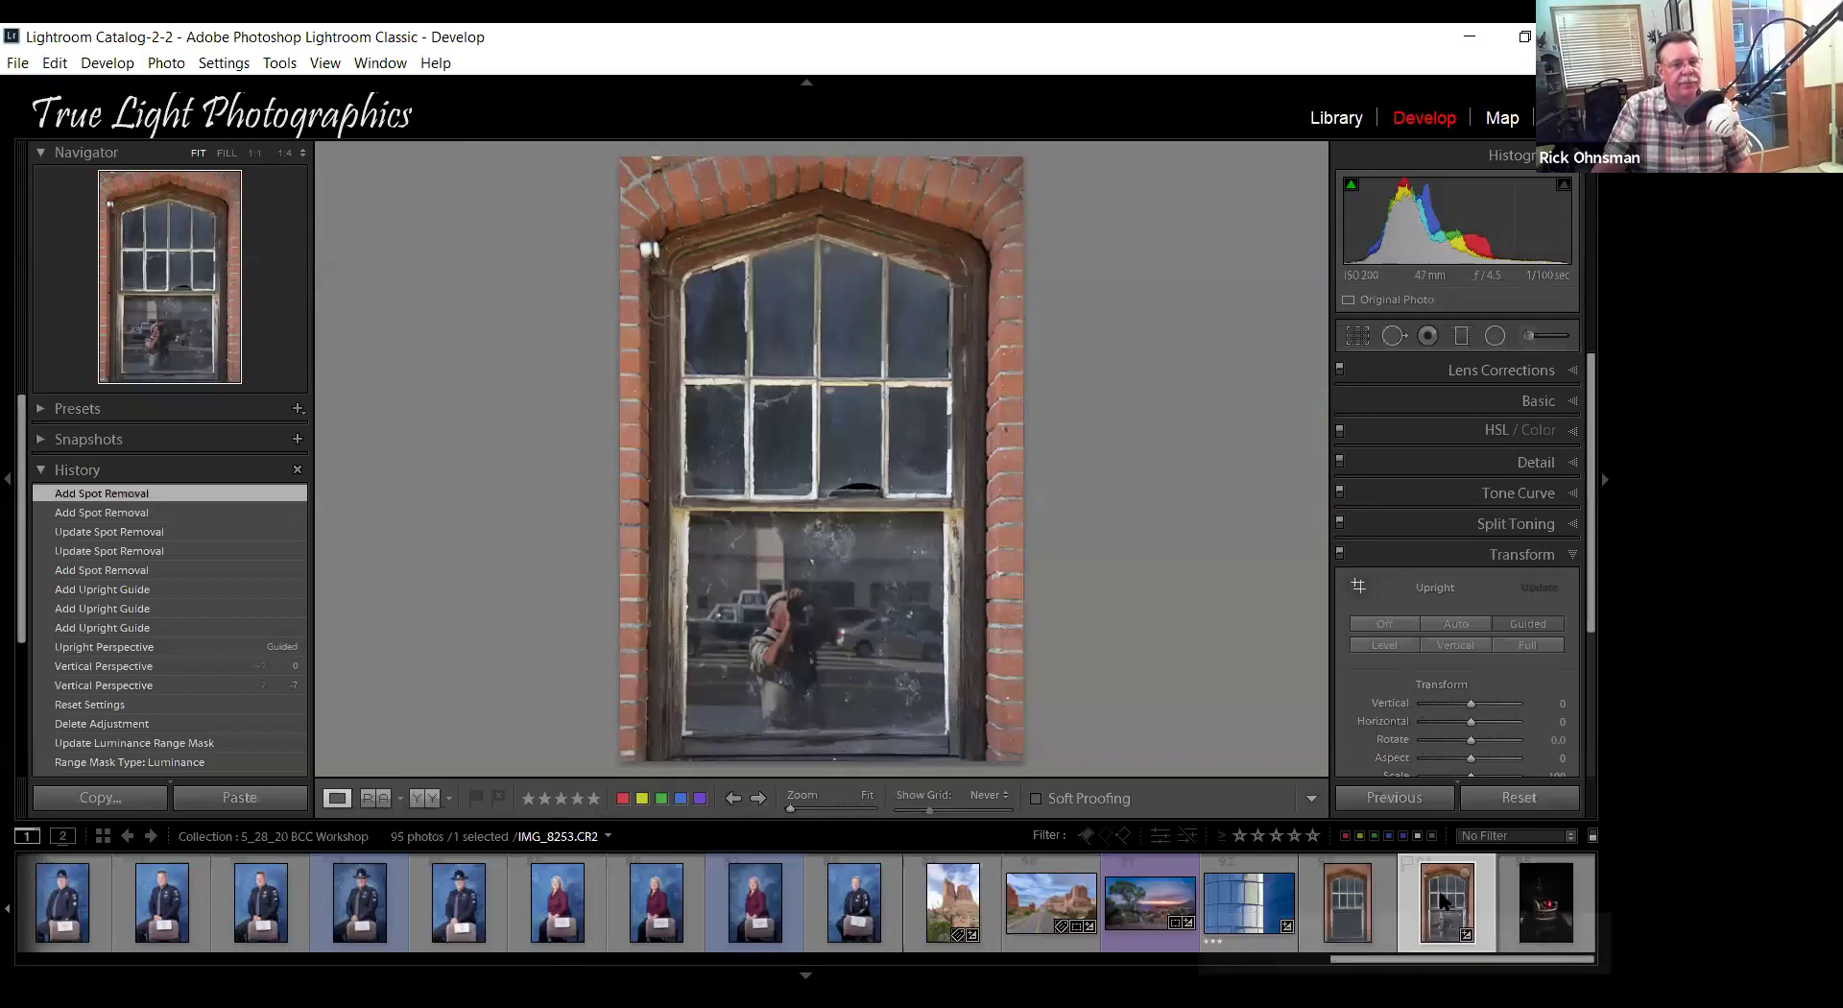
{"action": "left_click", "coordinate": [1353, 907]}
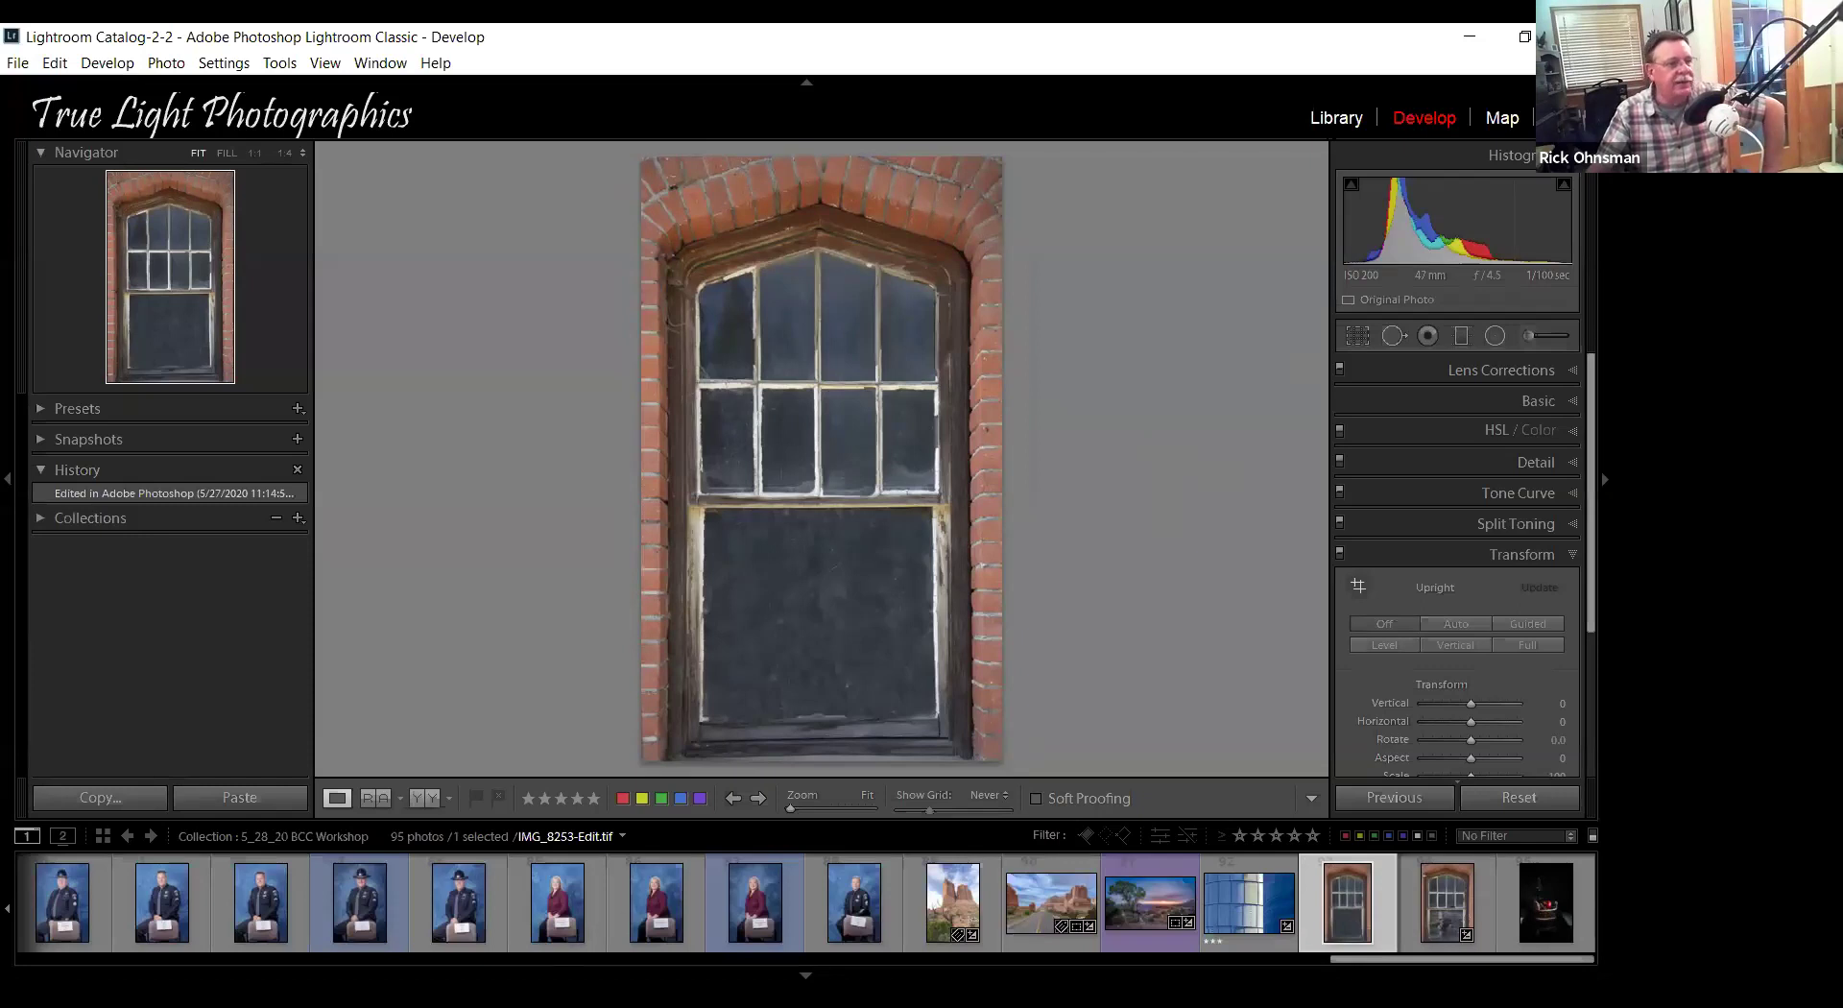
Open the first uniformed officer portrait in the 5_28_20 BCC Workshop collection in the Develop module.
{"action": "key", "text": "g"}
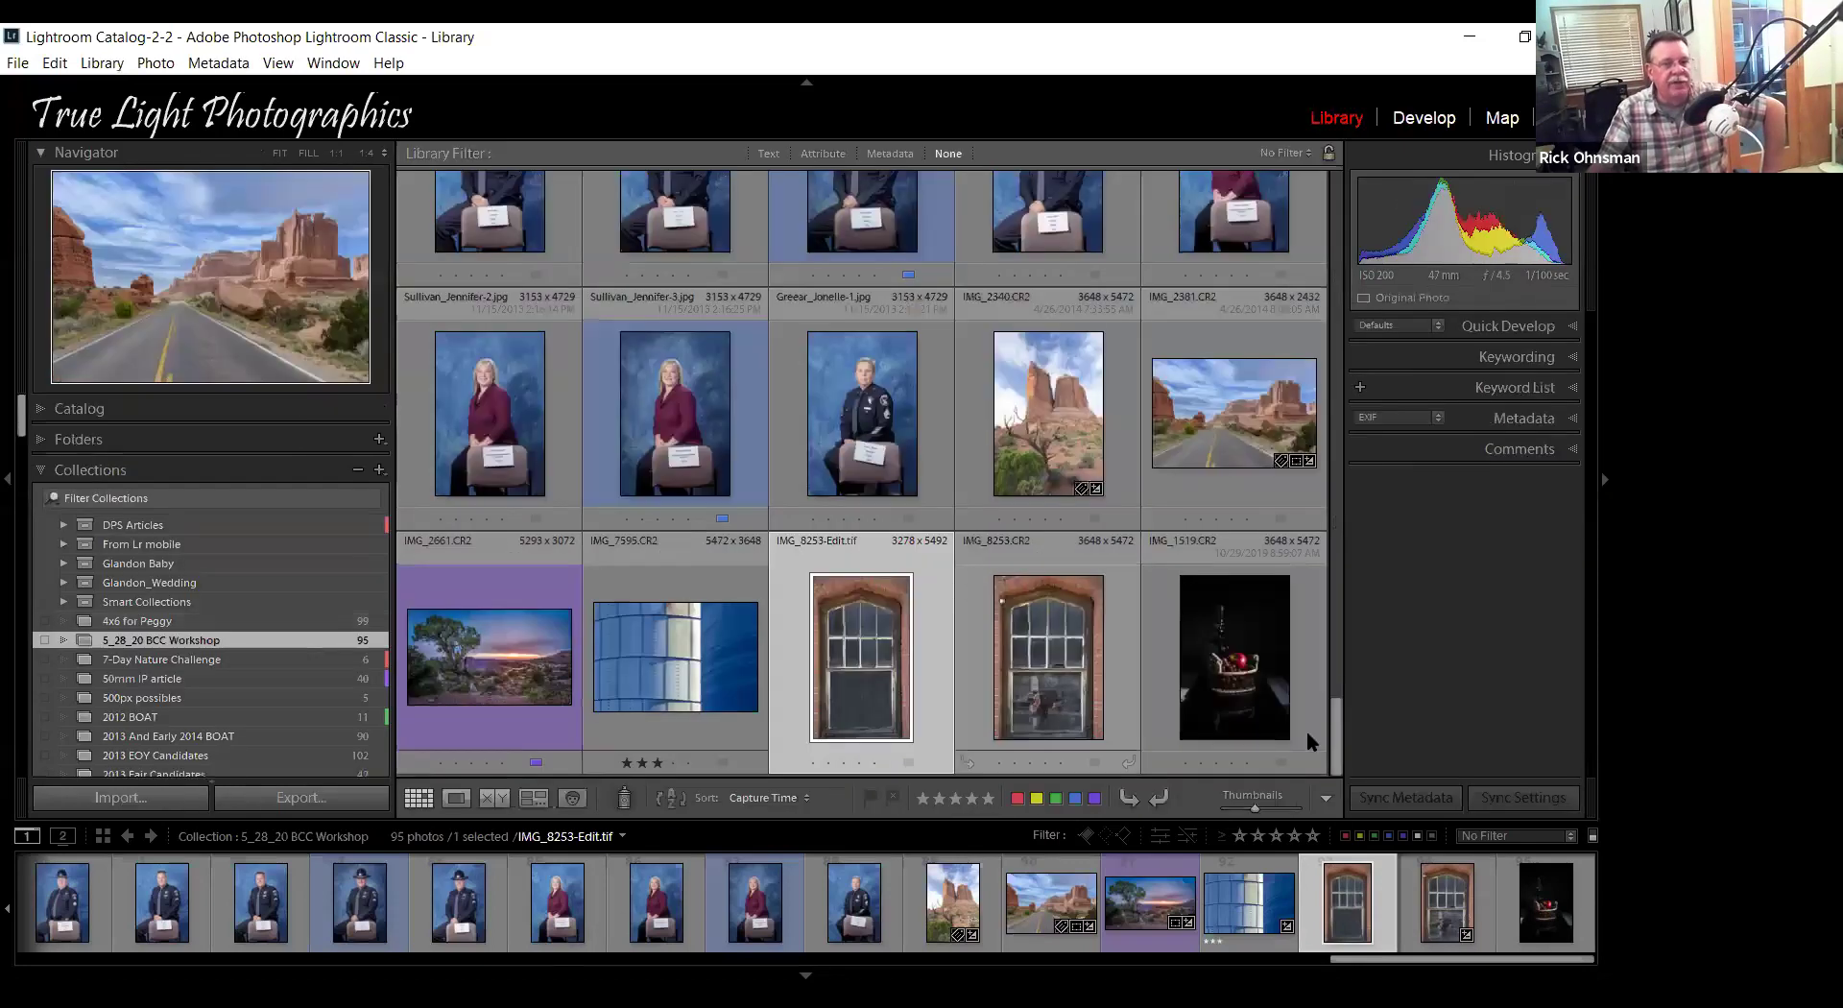
{"action": "left_click_drag", "start_coordinate": [1344, 737], "coordinate": [1305, 230]}
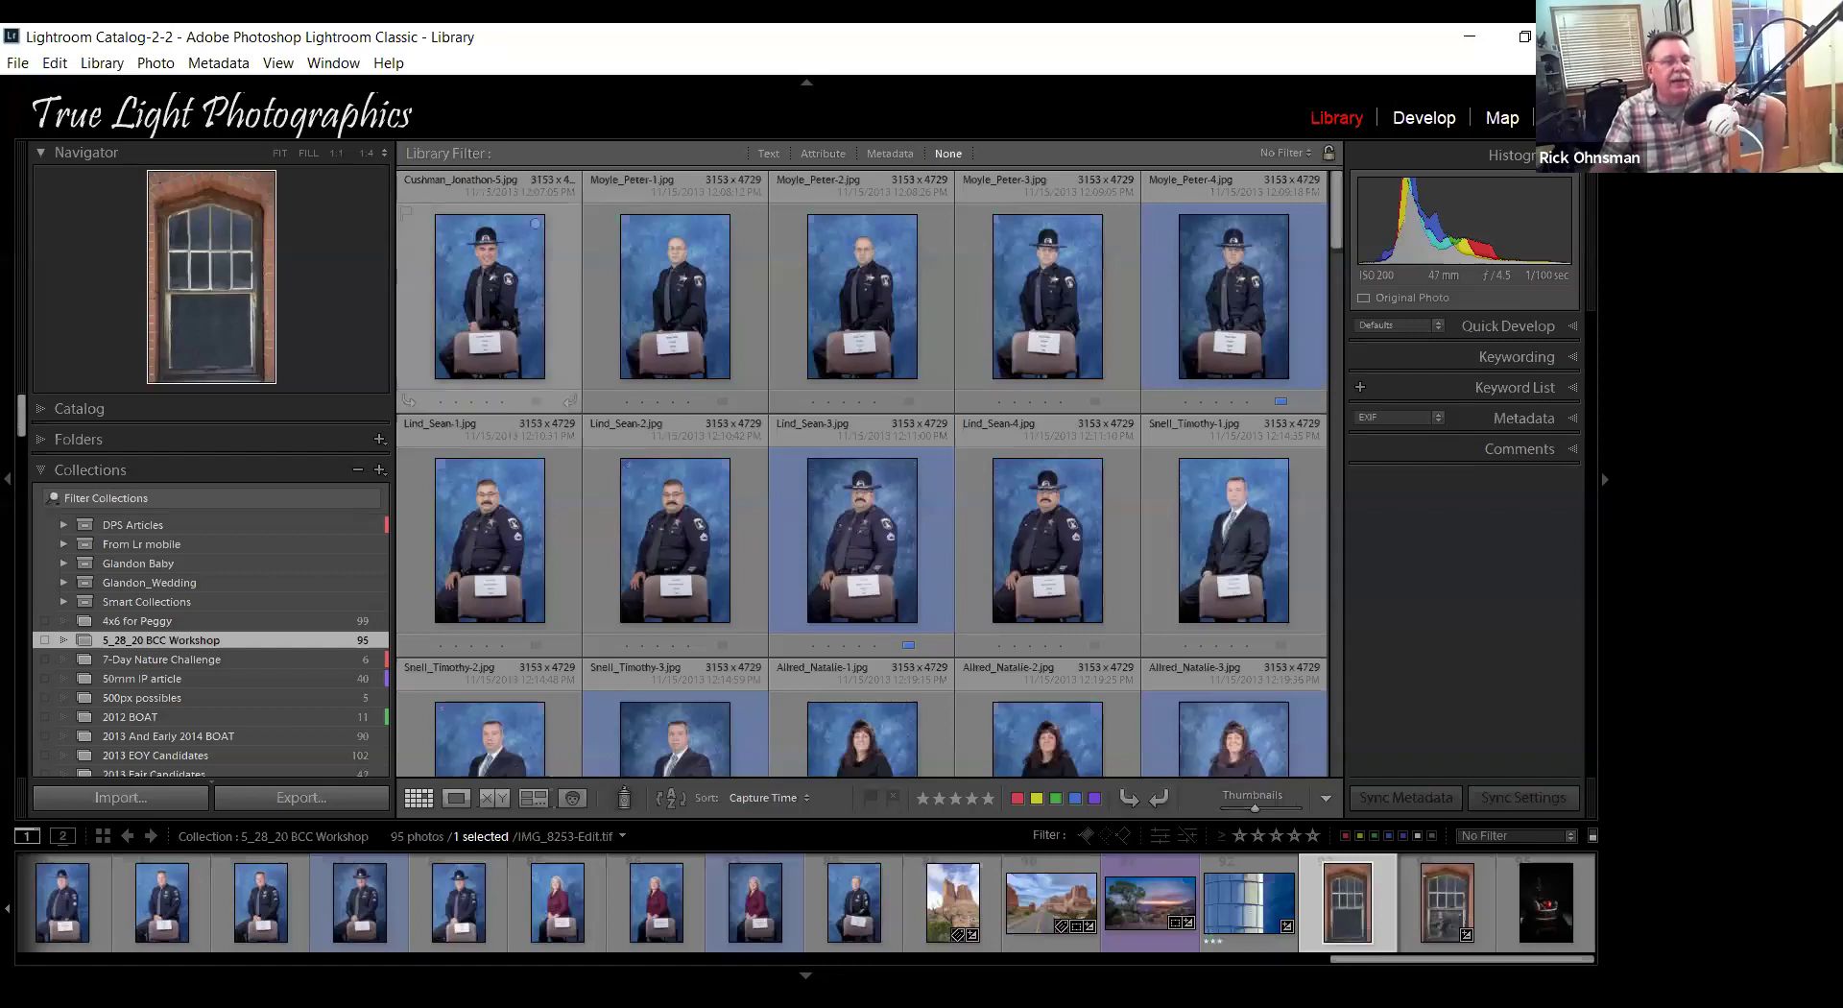
{"action": "left_click", "coordinate": [490, 297]}
{"action": "key", "text": "e"}
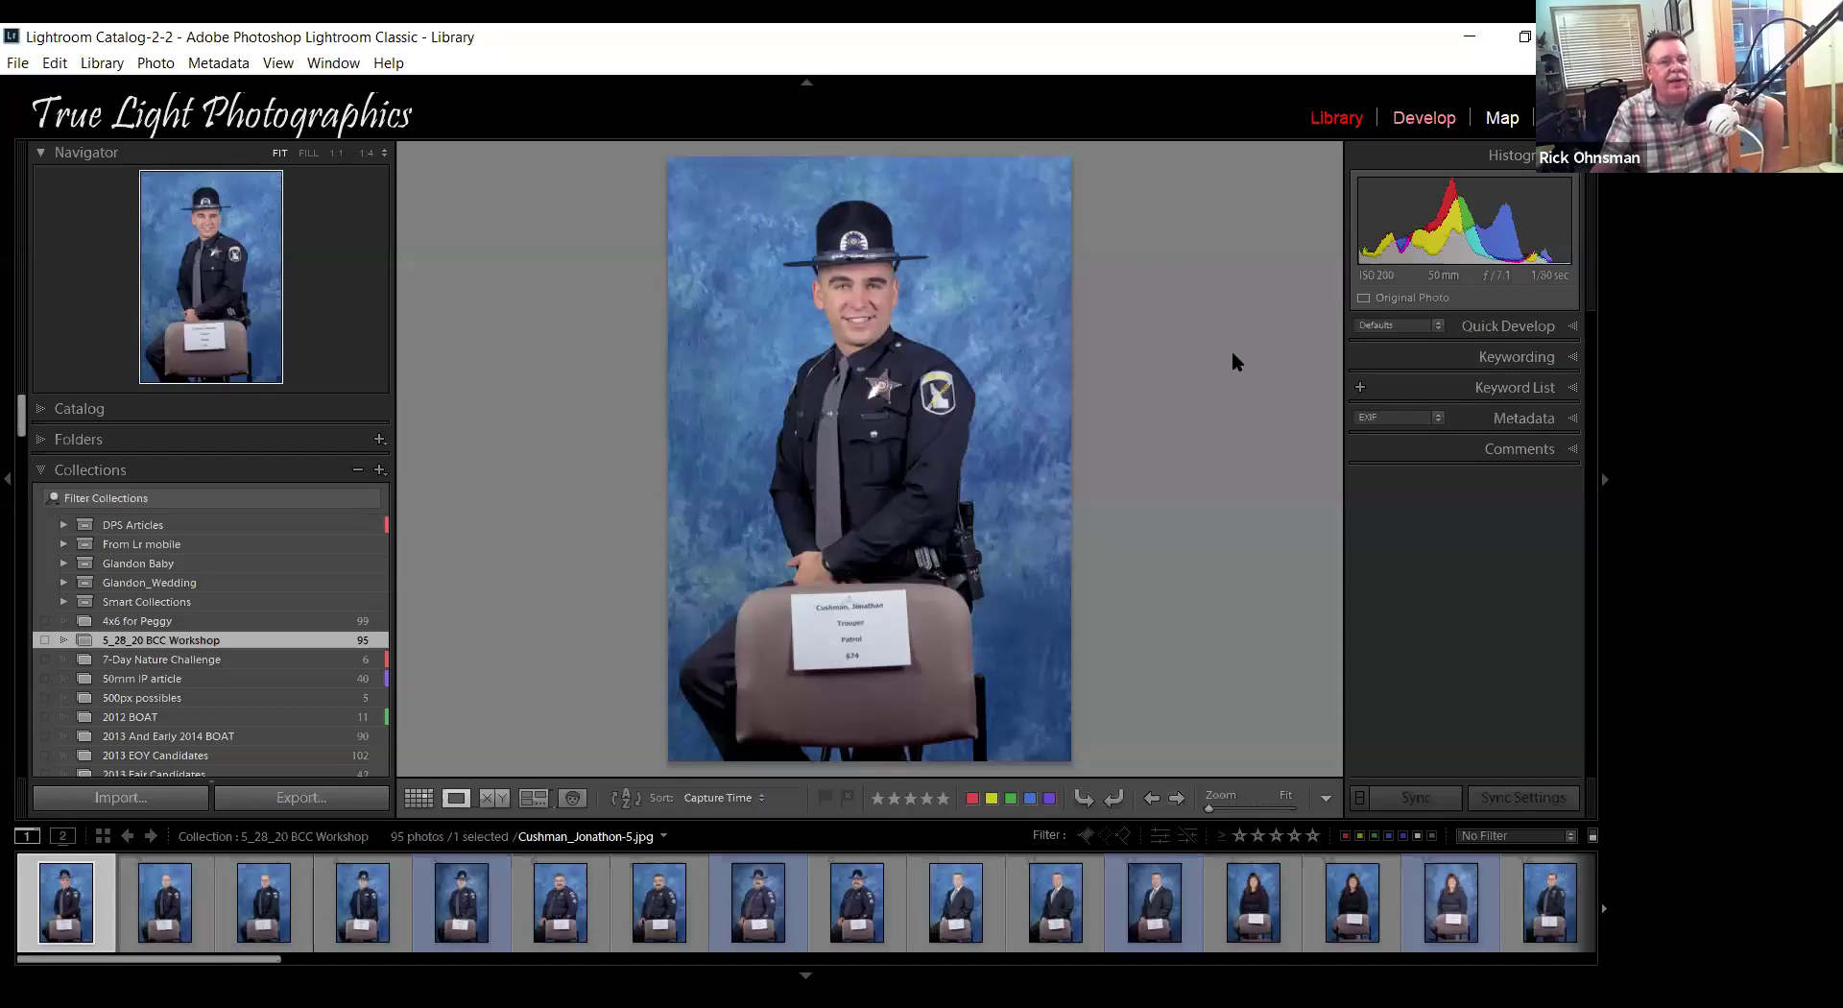
{"action": "key", "text": "d"}
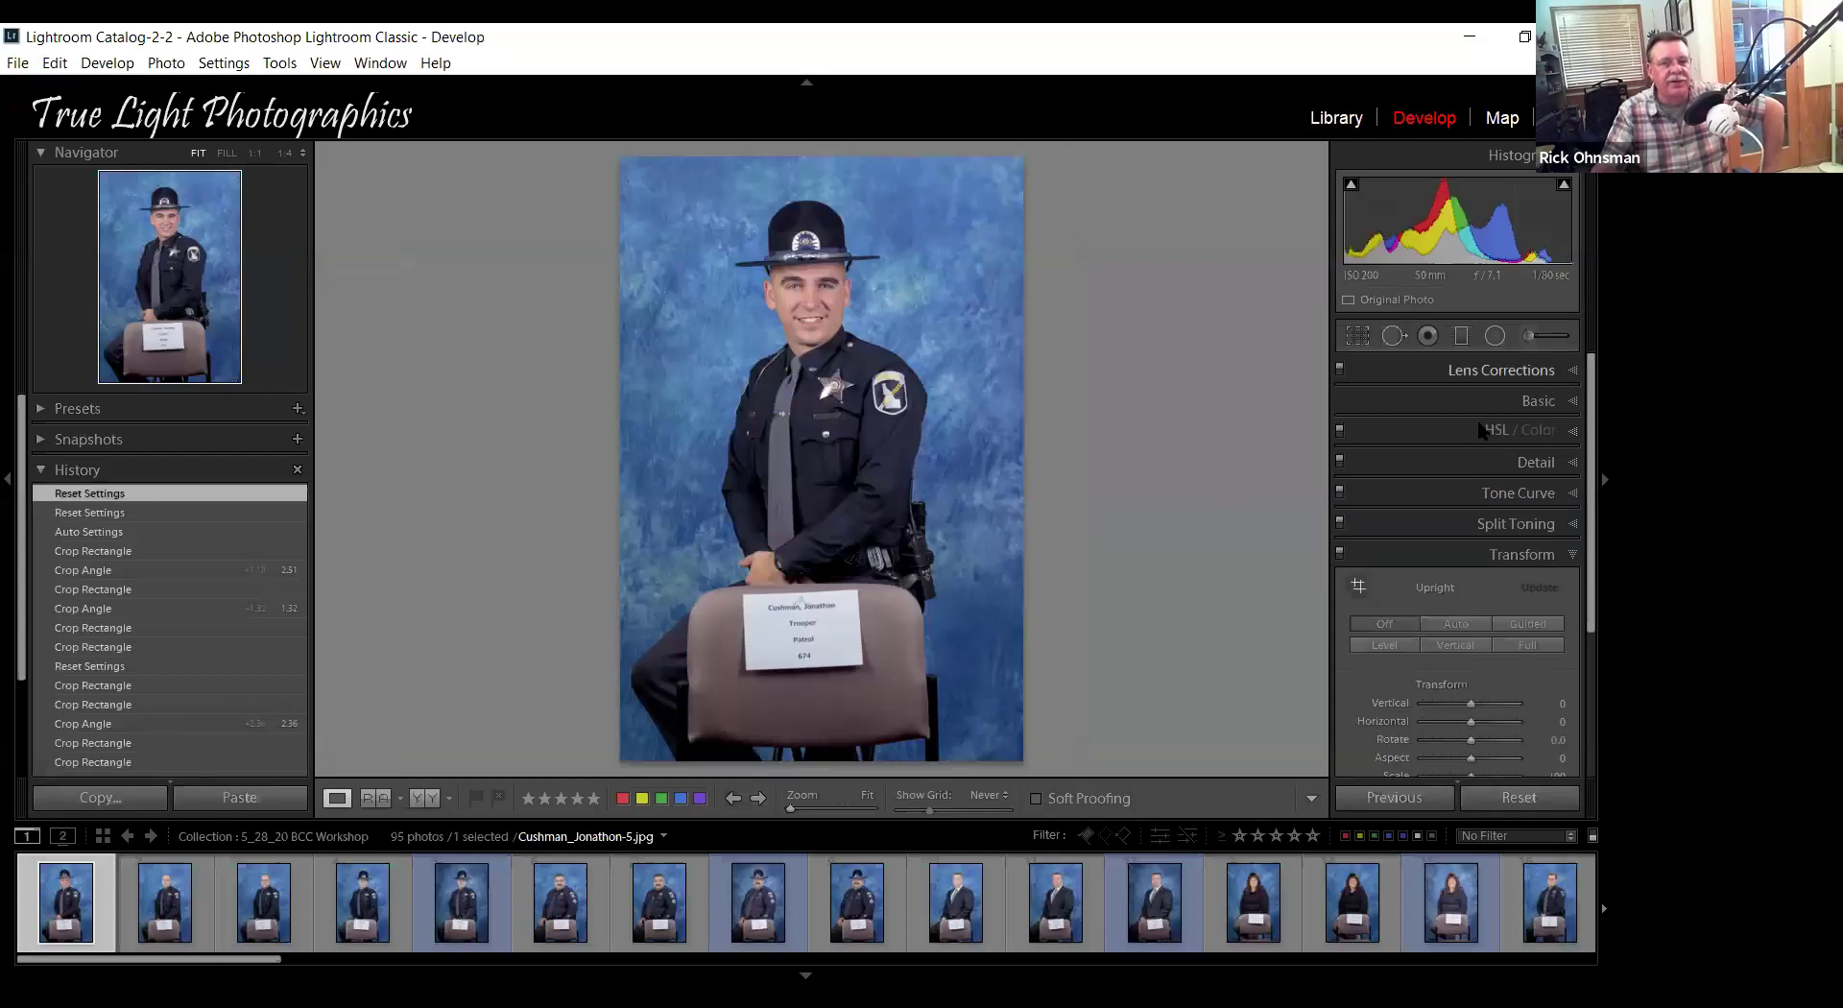
Enable chromatic aberration removal and lens profile corrections on the portrait, and apply the automatic tone settings.
{"action": "left_click", "coordinate": [1571, 374]}
{"action": "left_click", "coordinate": [1350, 426]}
{"action": "left_click", "coordinate": [1351, 446]}
{"action": "left_click", "coordinate": [1568, 373]}
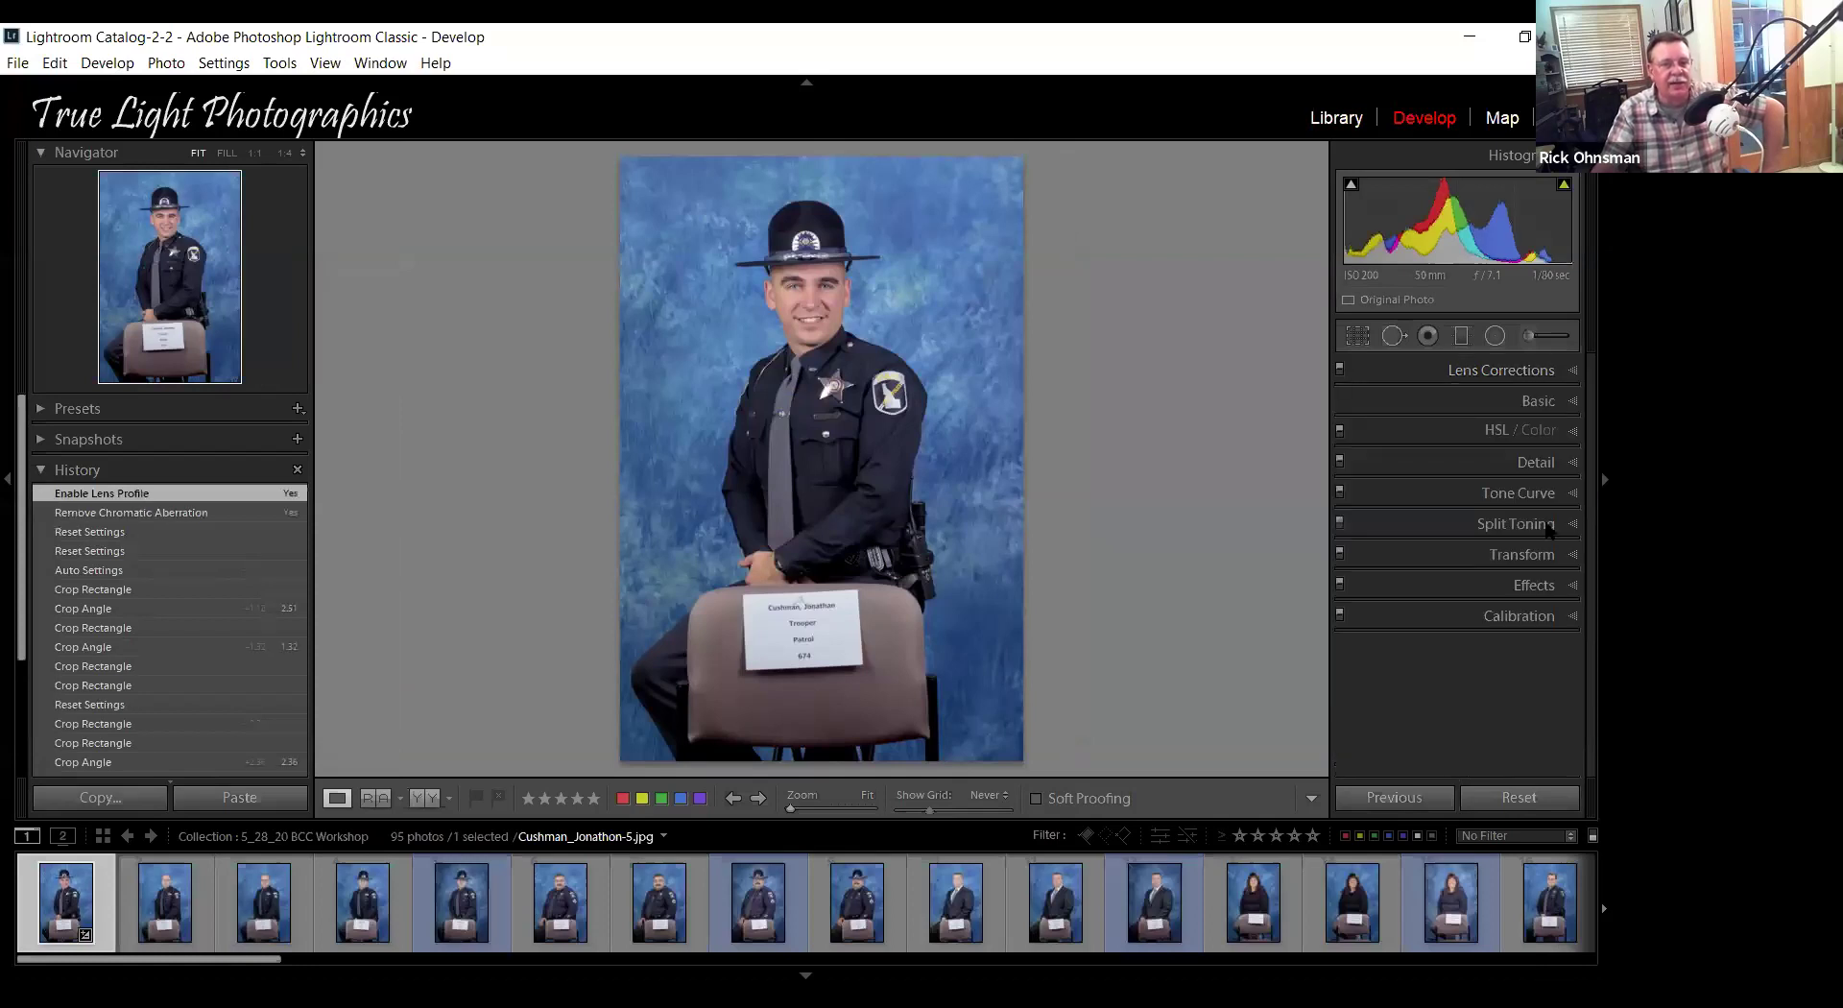
{"action": "key", "text": "ctrl+1"}
{"action": "key", "text": "ctrl+u"}
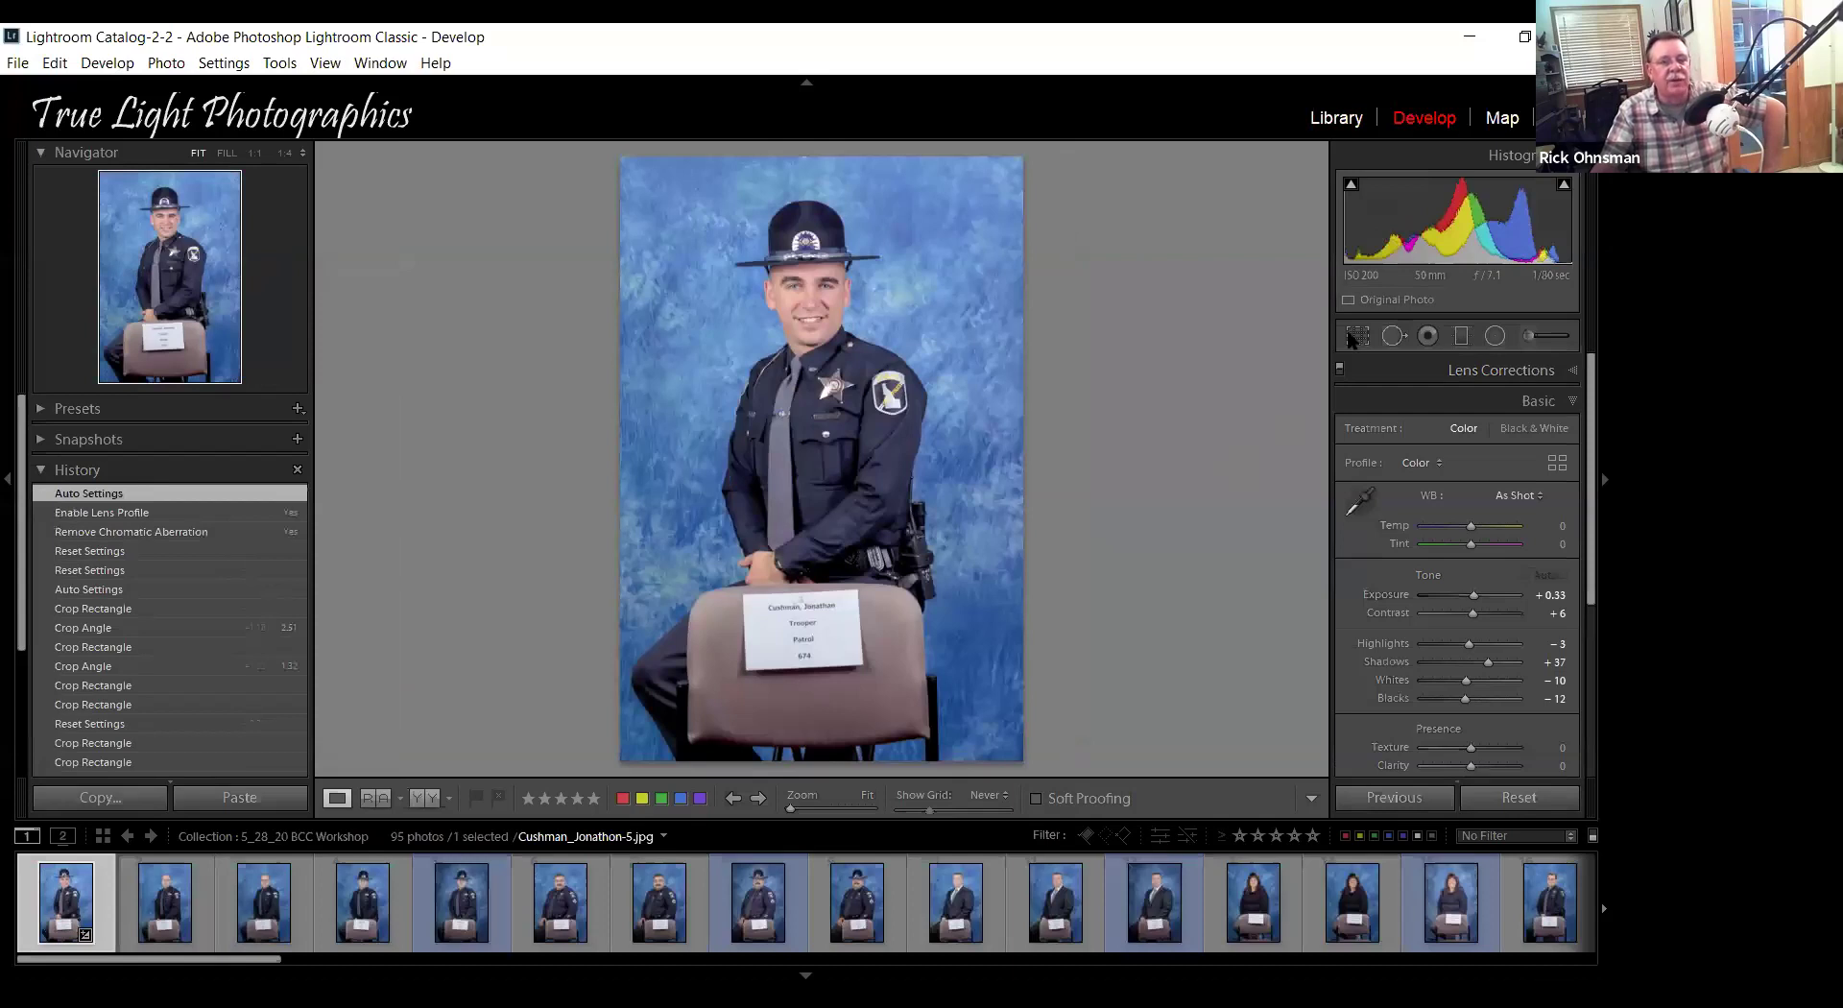
Crop the first officer portrait to head and upper body, excluding the chair and name sign, and rotate it to a crop angle of 3.15.
{"action": "key", "text": "r"}
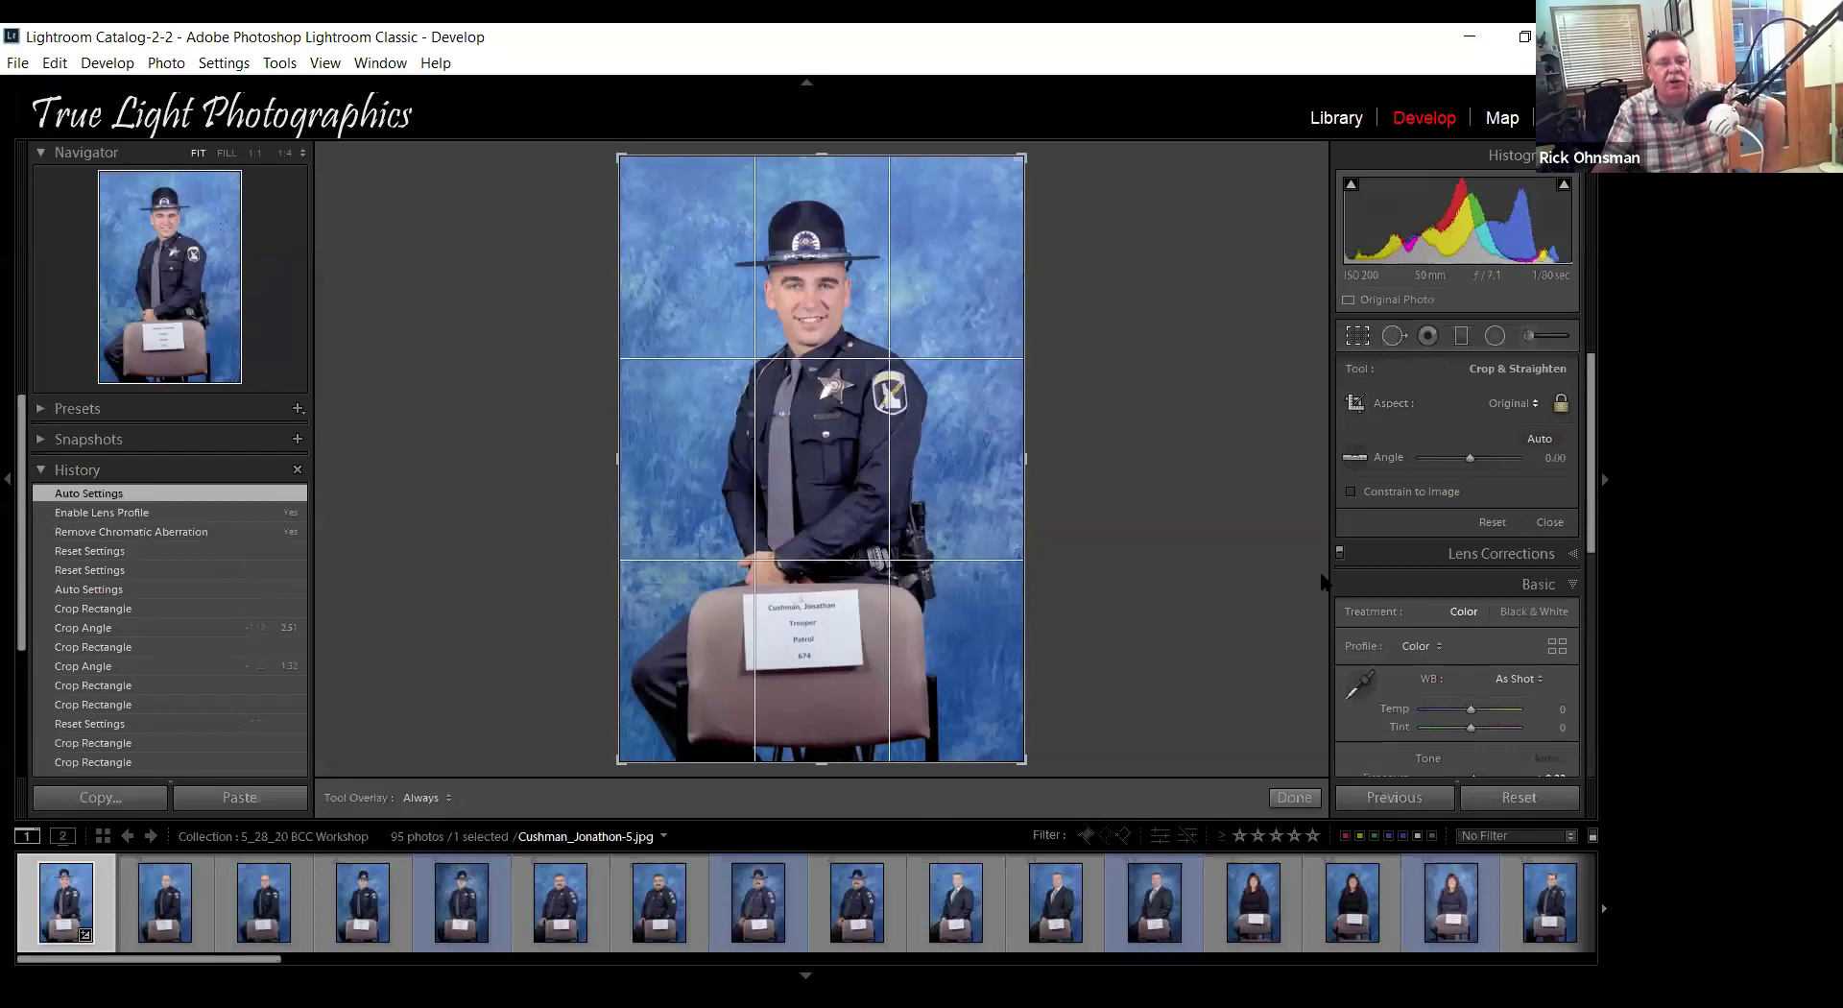
{"action": "left_click_drag", "start_coordinate": [1024, 761], "coordinate": [937, 618]}
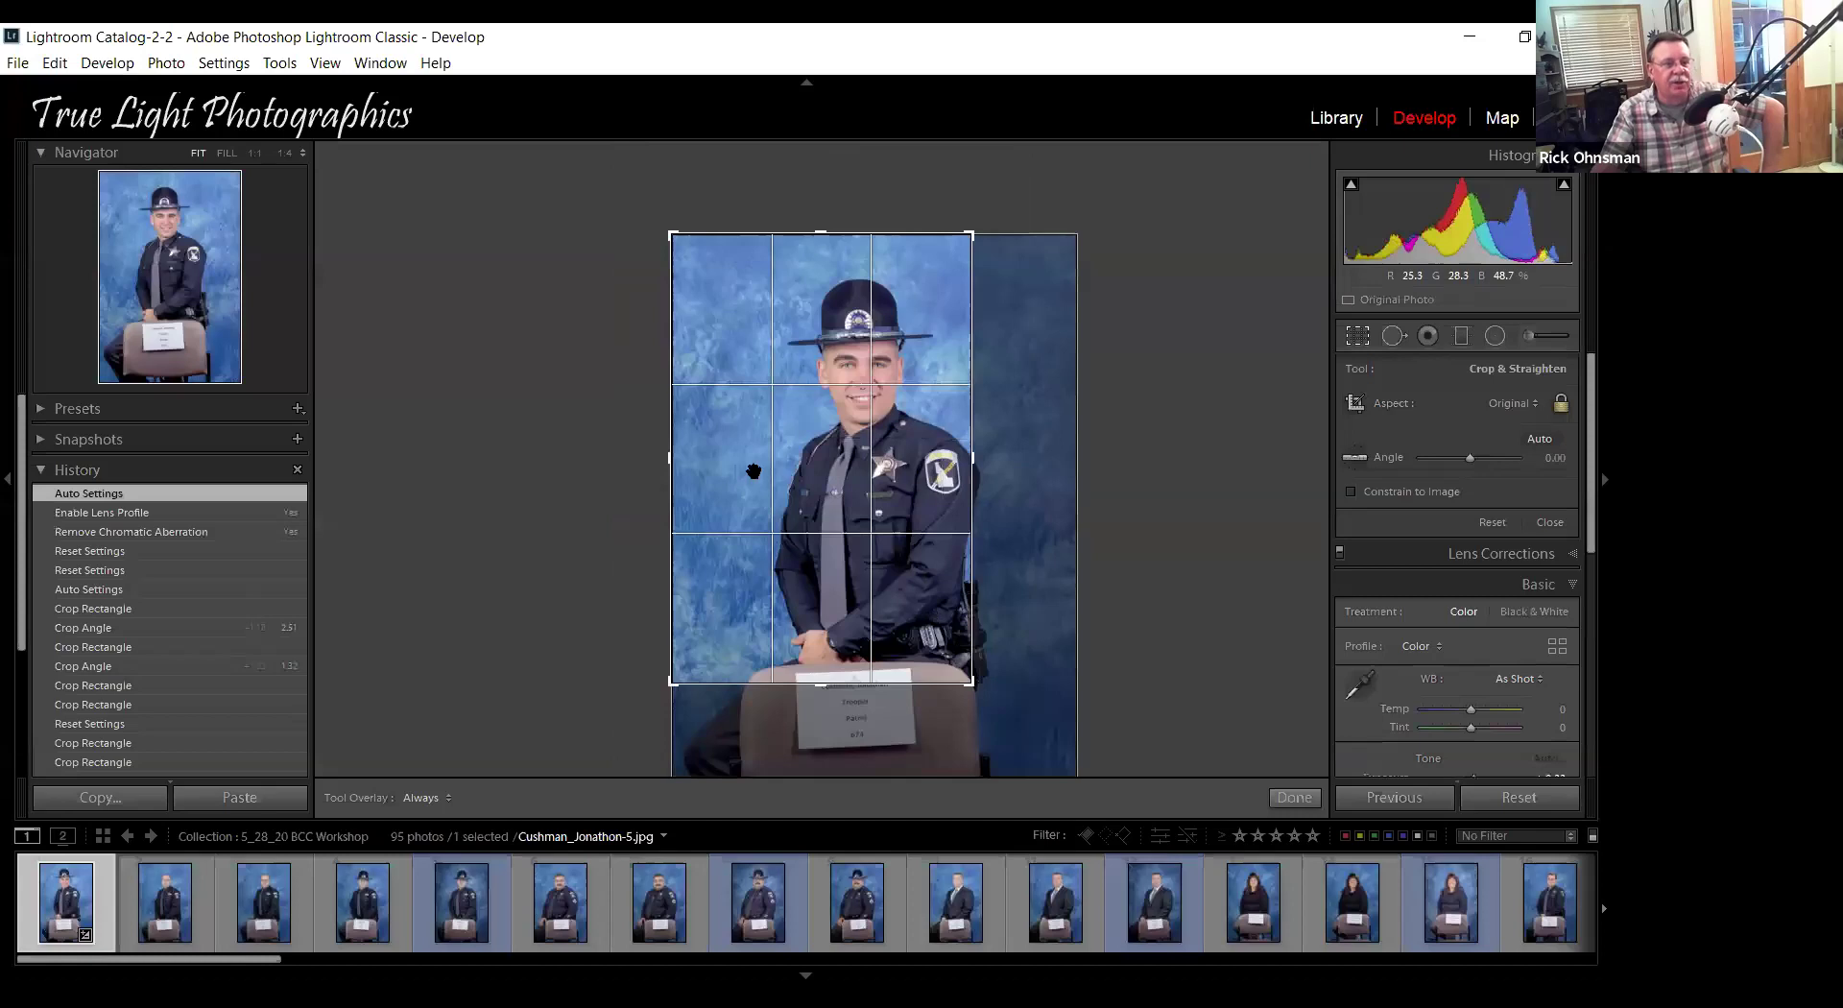
{"action": "left_click_drag", "start_coordinate": [726, 482], "coordinate": [713, 483]}
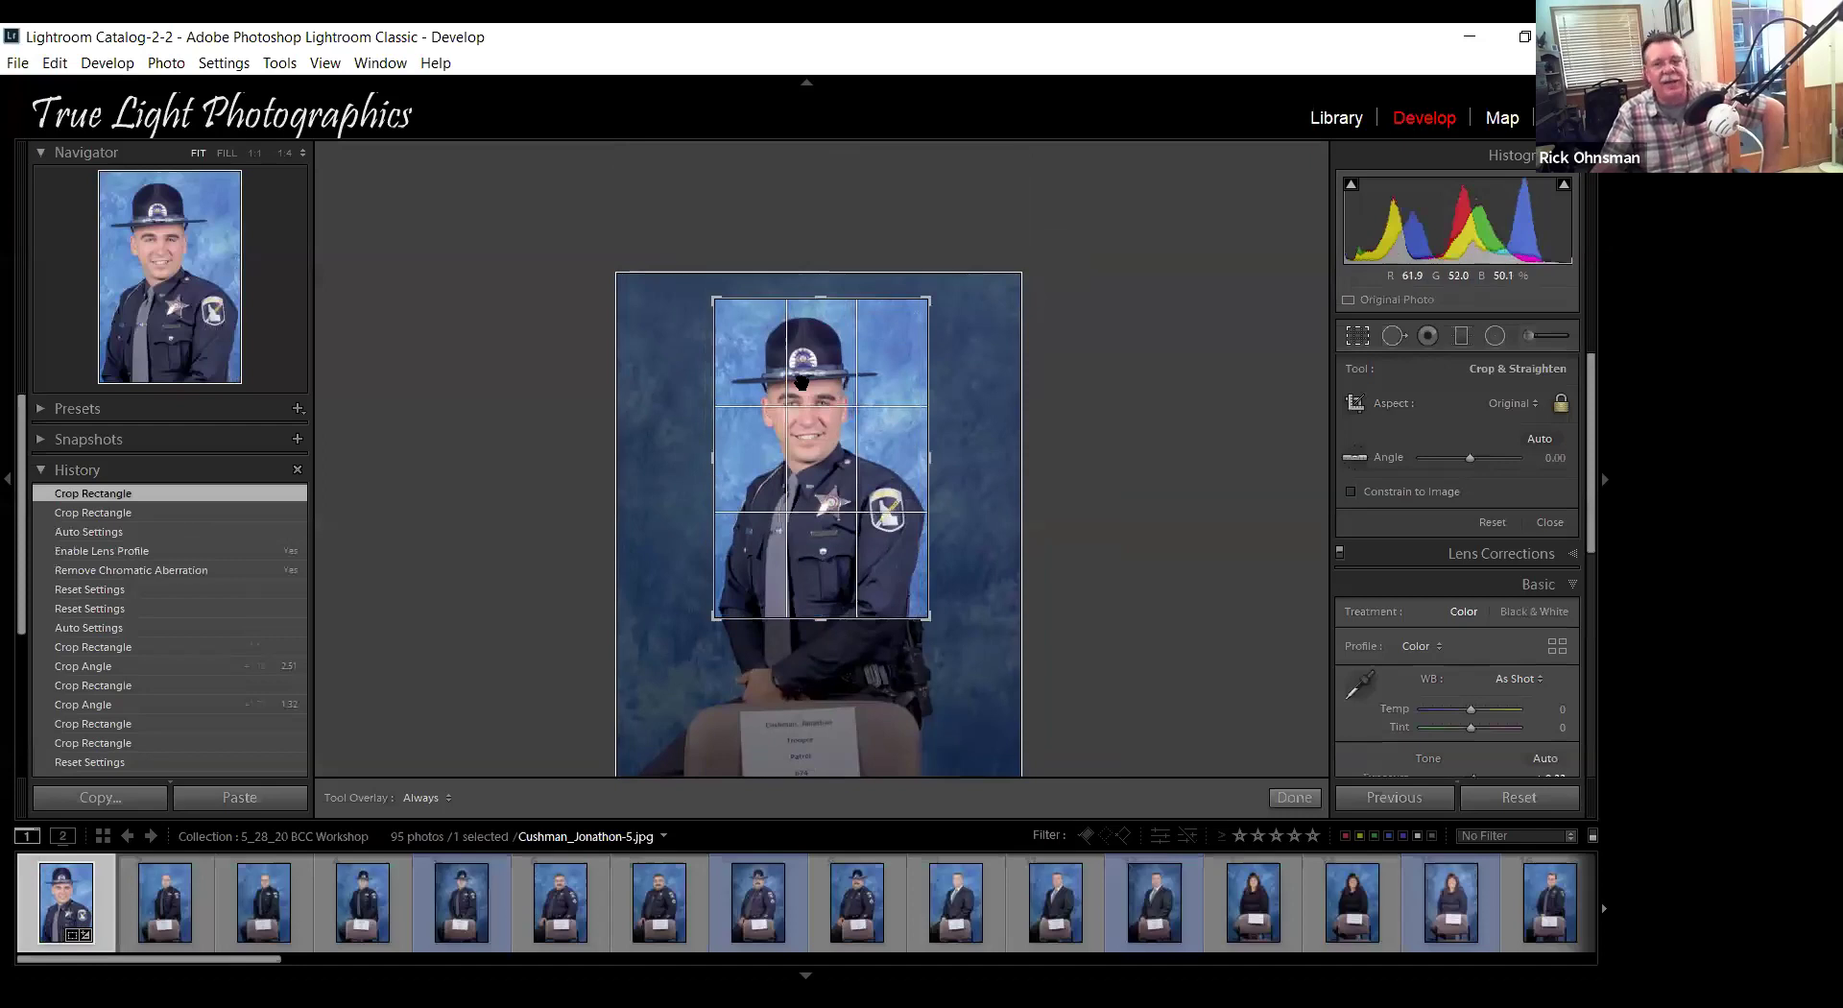
{"action": "left_click_drag", "start_coordinate": [947, 284], "coordinate": [994, 355]}
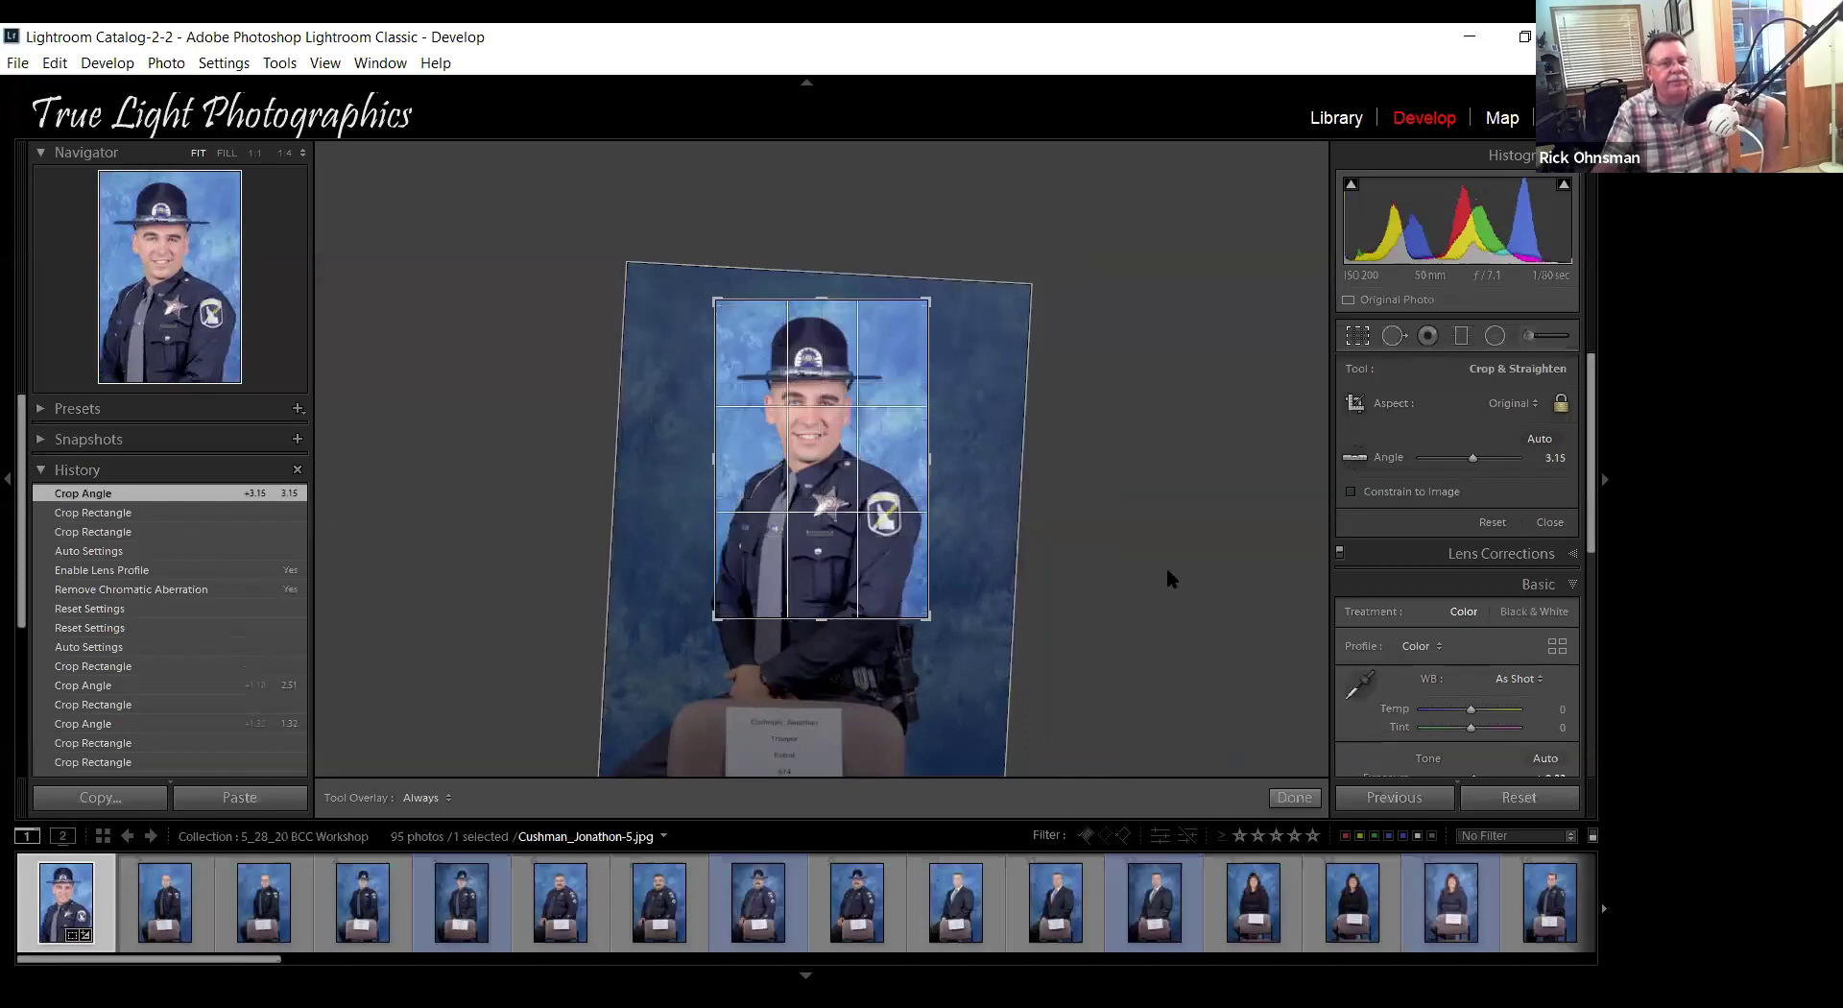
{"action": "key", "text": "Return"}
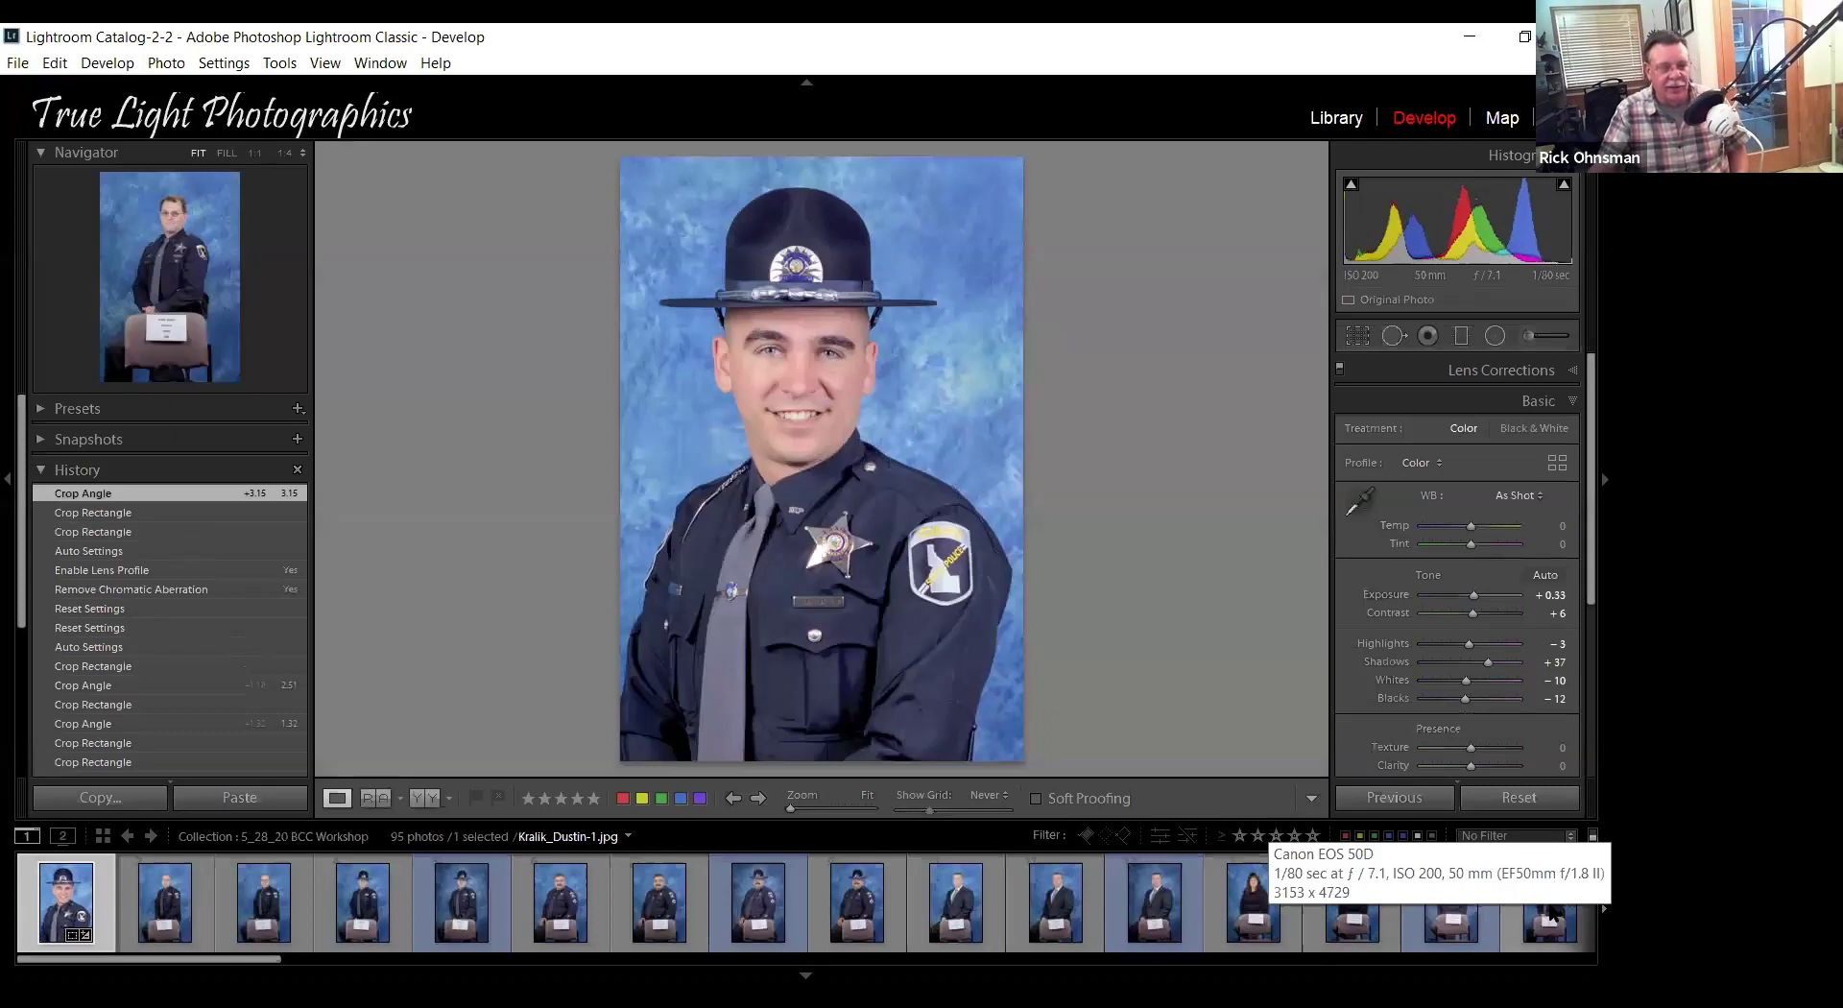
Select the first 16 portraits in the filmstrip and synchronize all settings, including crop, from the first portrait to them.
{"action": "key", "text": "shift"}
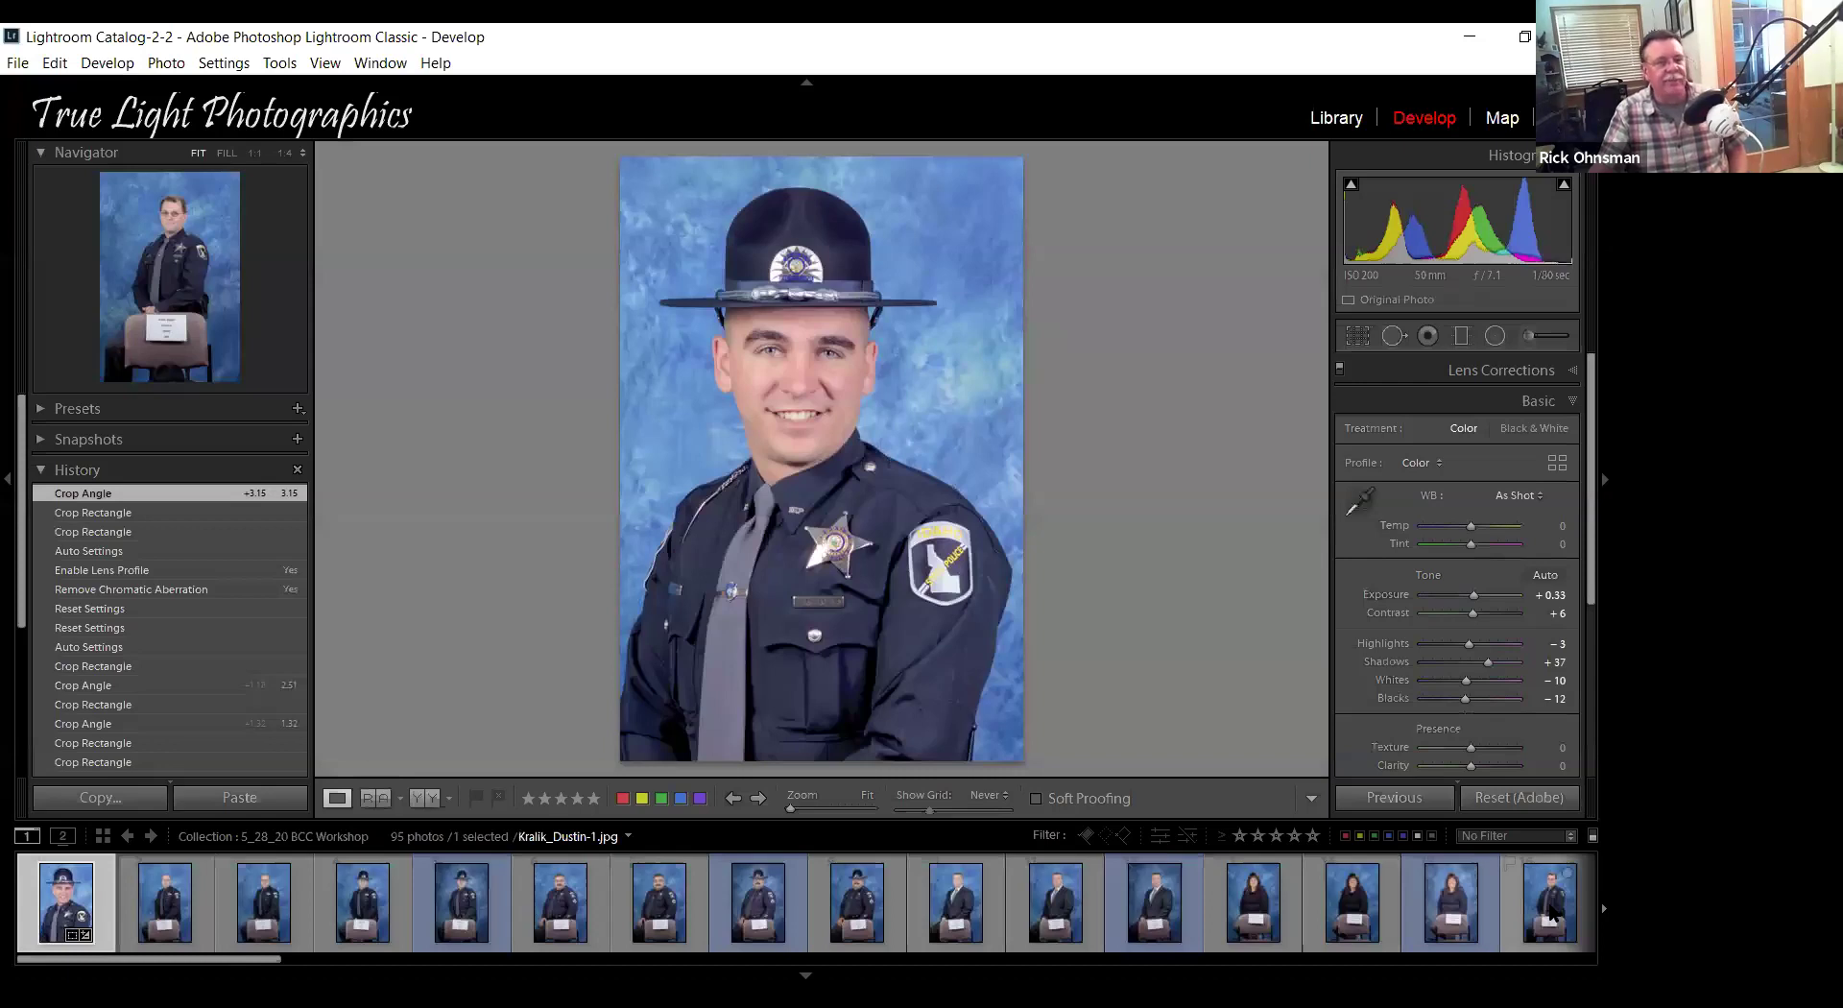
{"action": "left_click", "coordinate": [1549, 912], "text": "shift"}
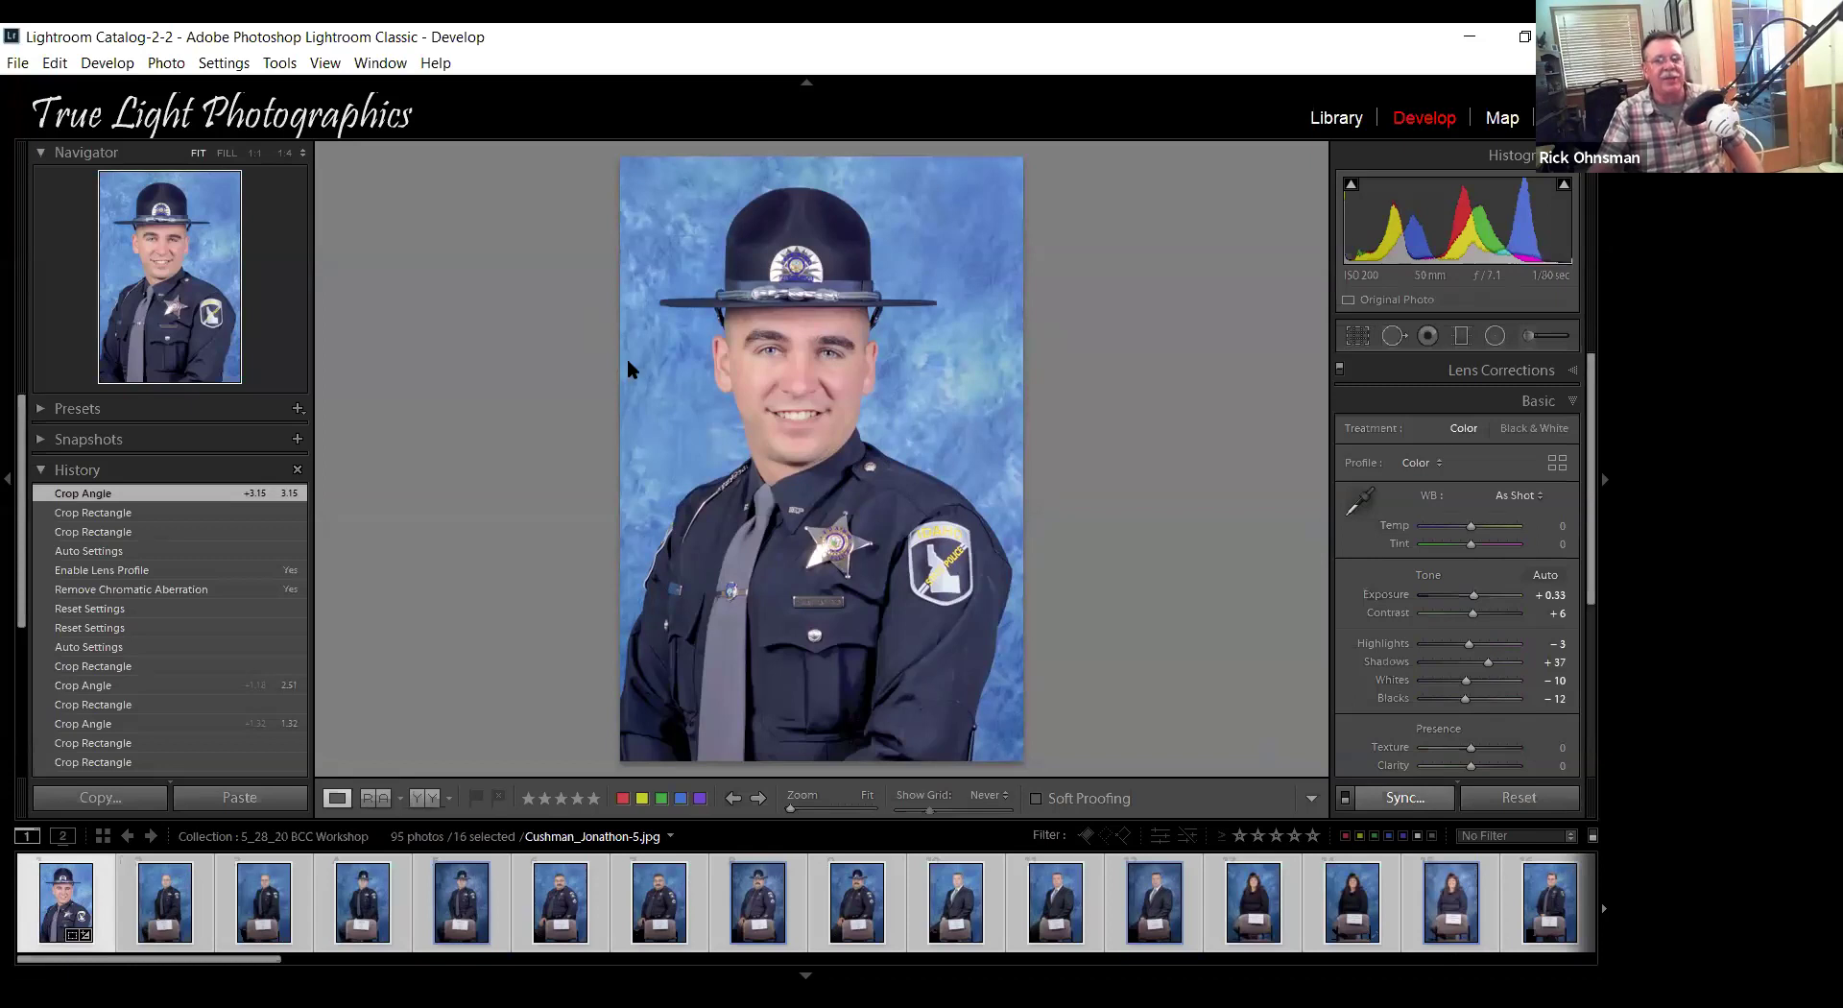
{"action": "key", "text": "ctrl+shift+s"}
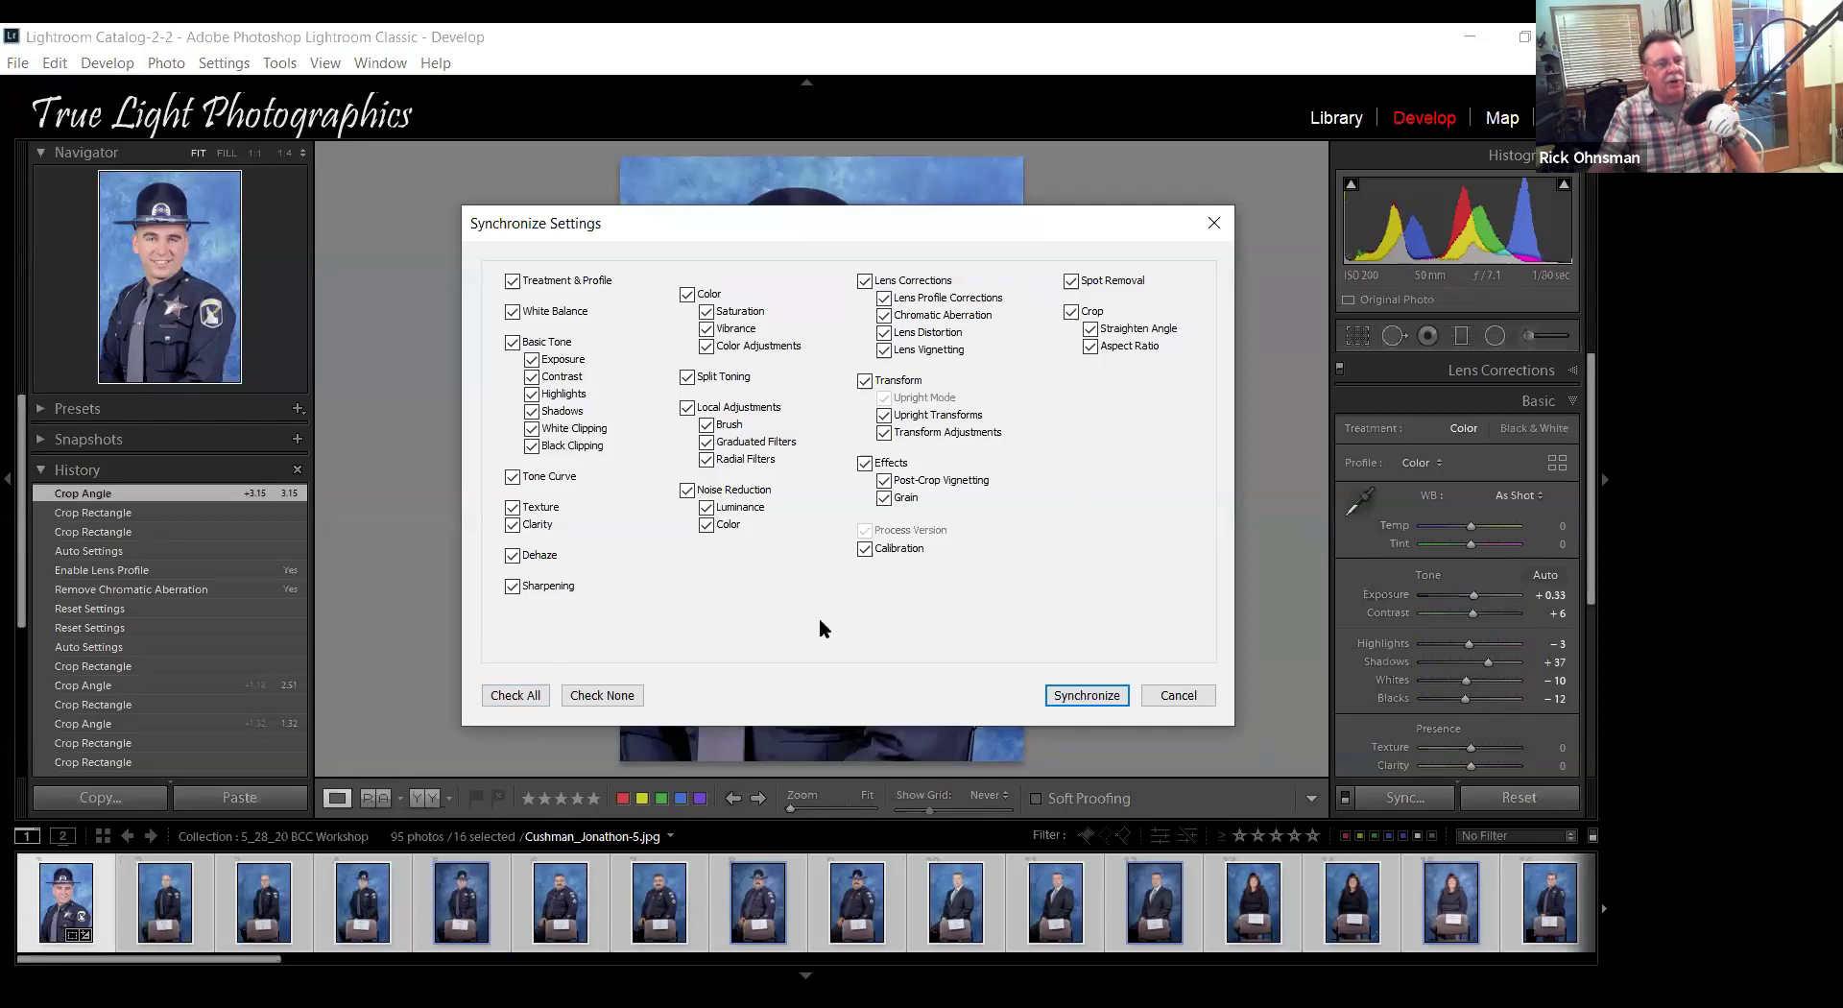
{"action": "left_click", "coordinate": [614, 694]}
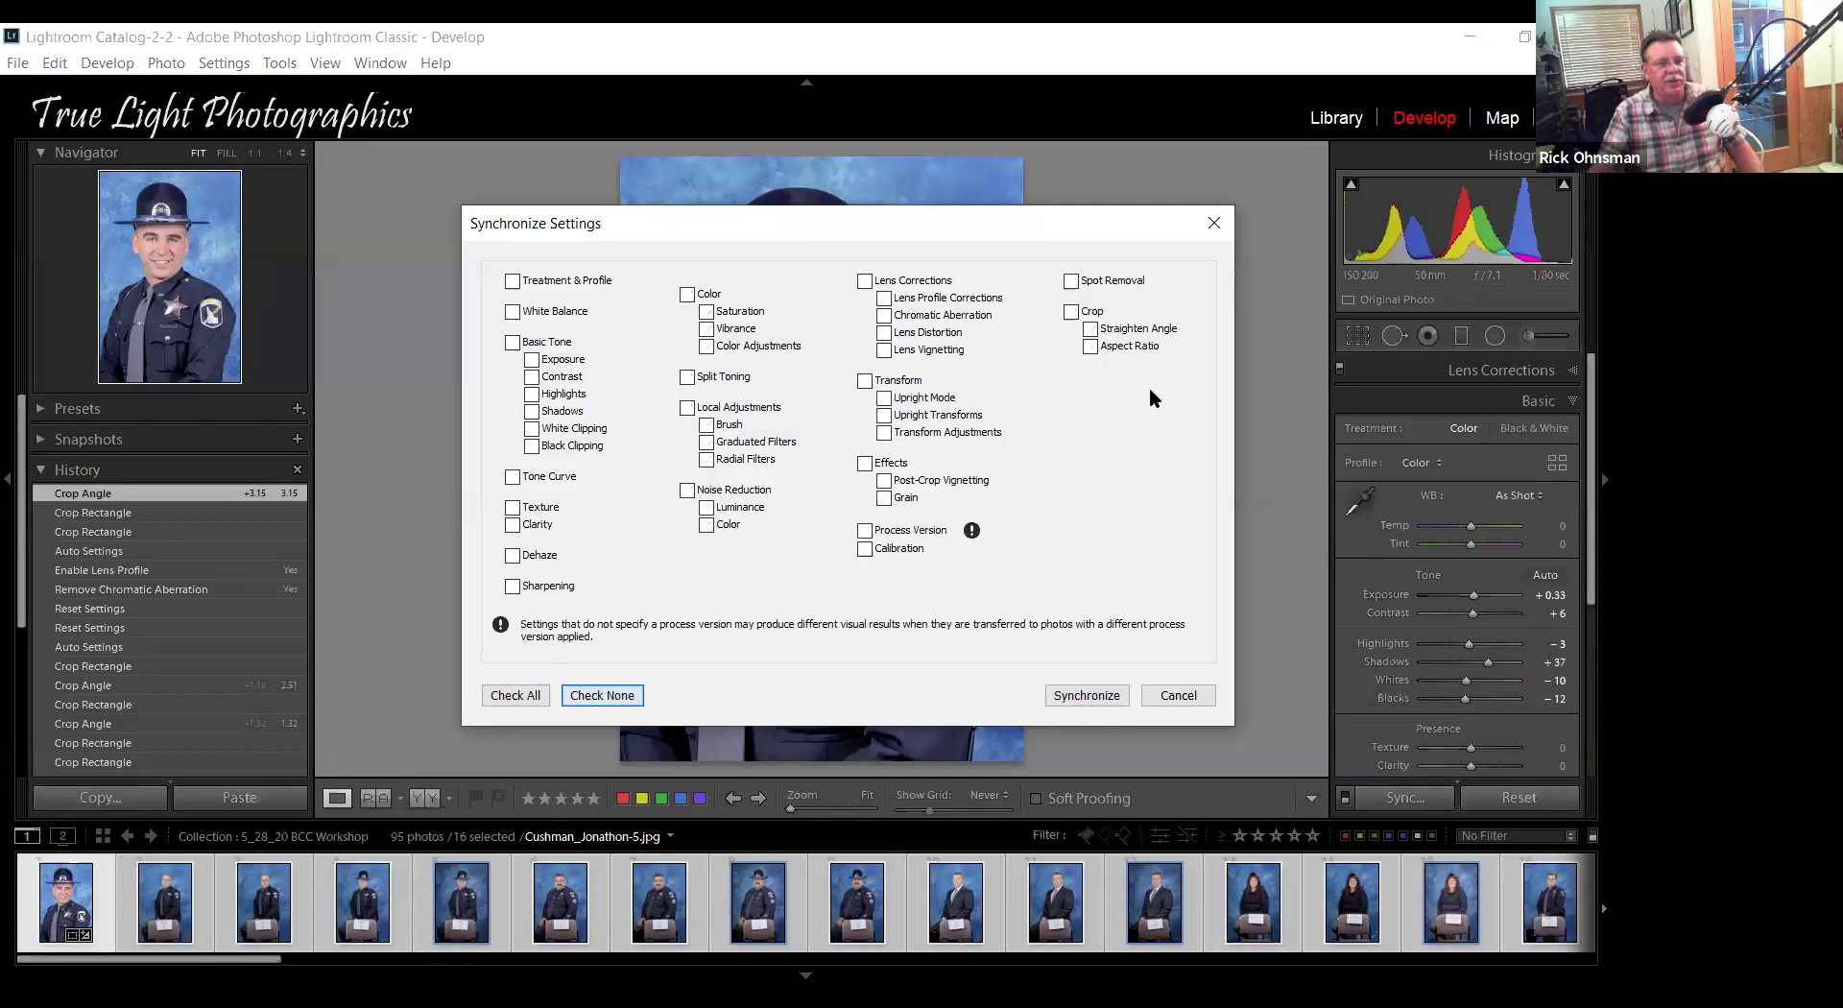
{"action": "left_click", "coordinate": [1070, 311]}
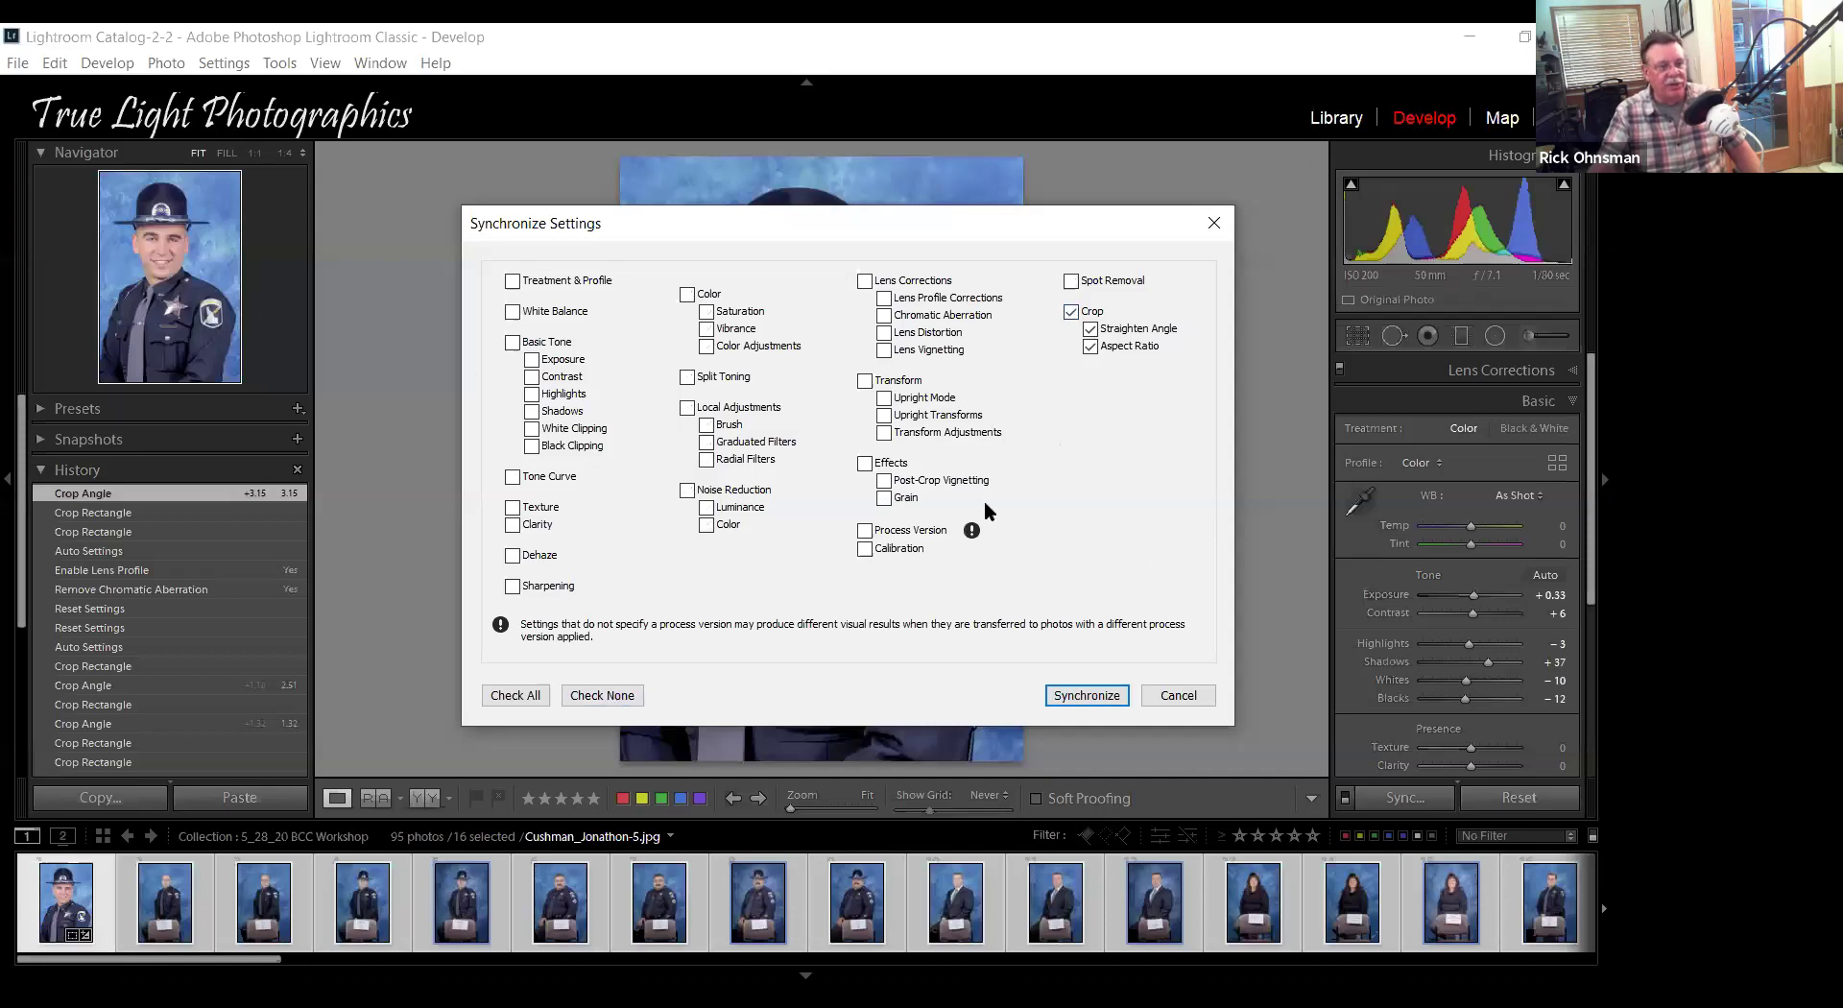
{"action": "left_click", "coordinate": [514, 695]}
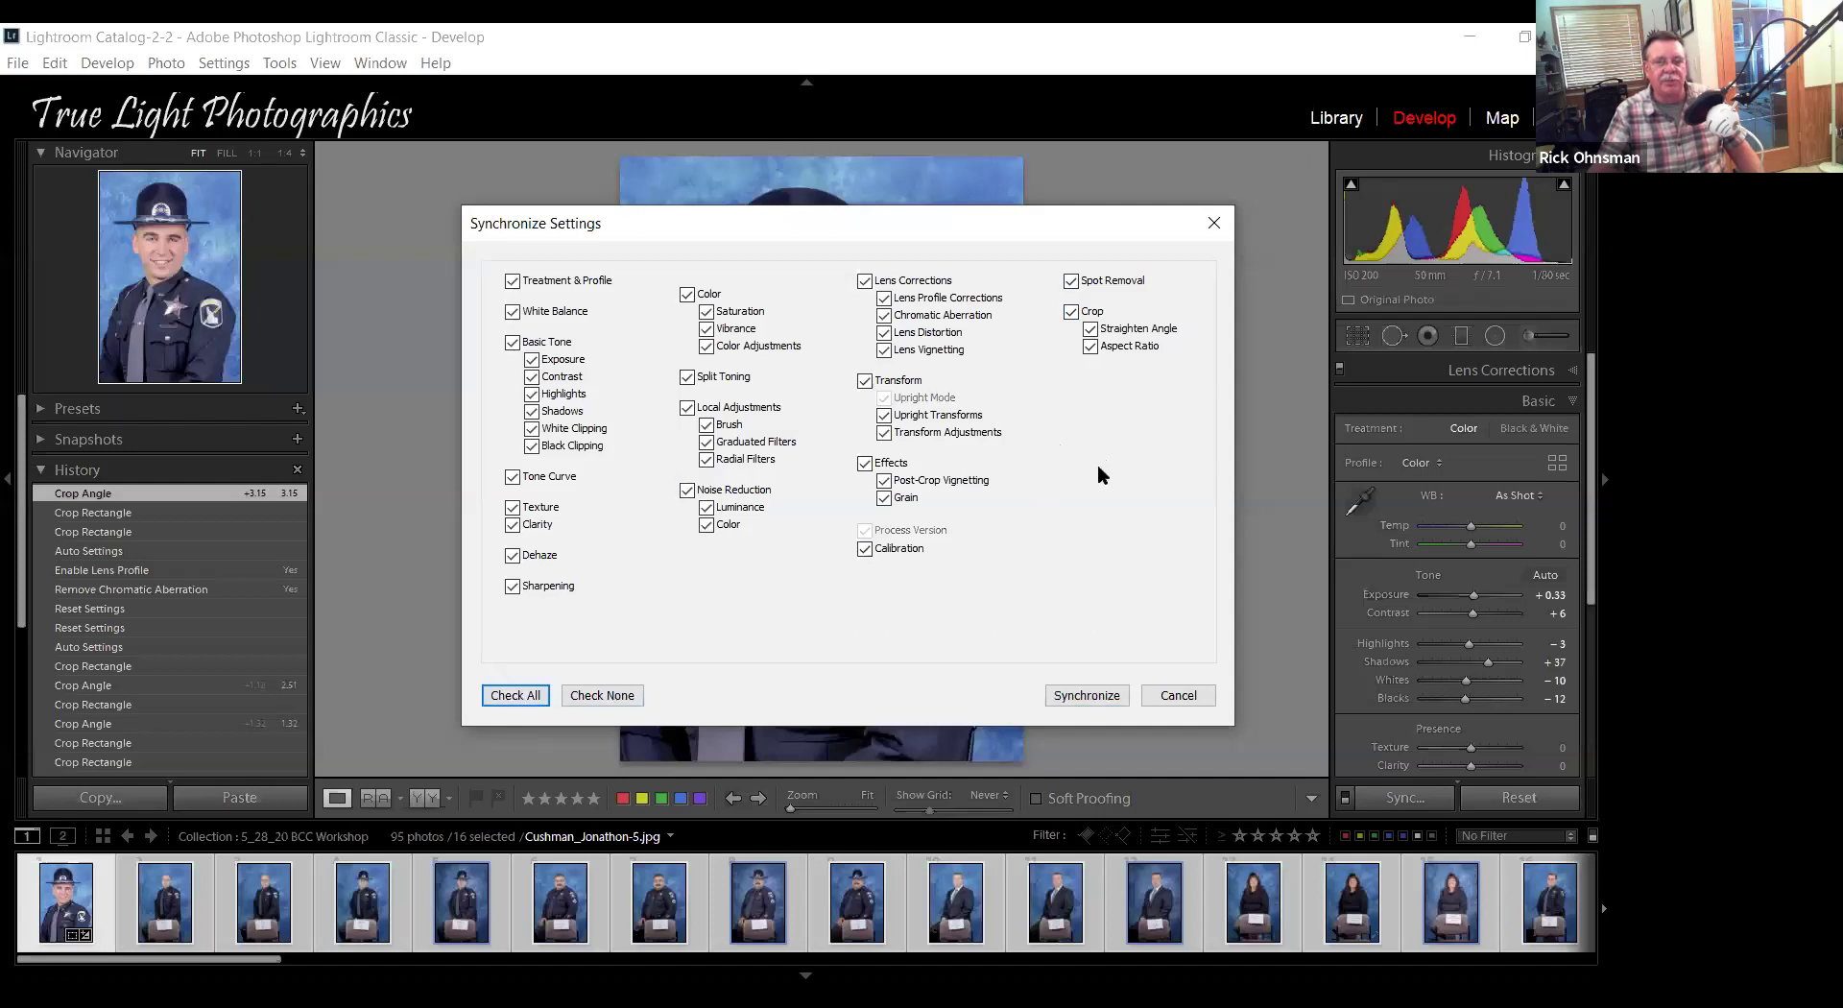
{"action": "left_click", "coordinate": [1088, 696]}
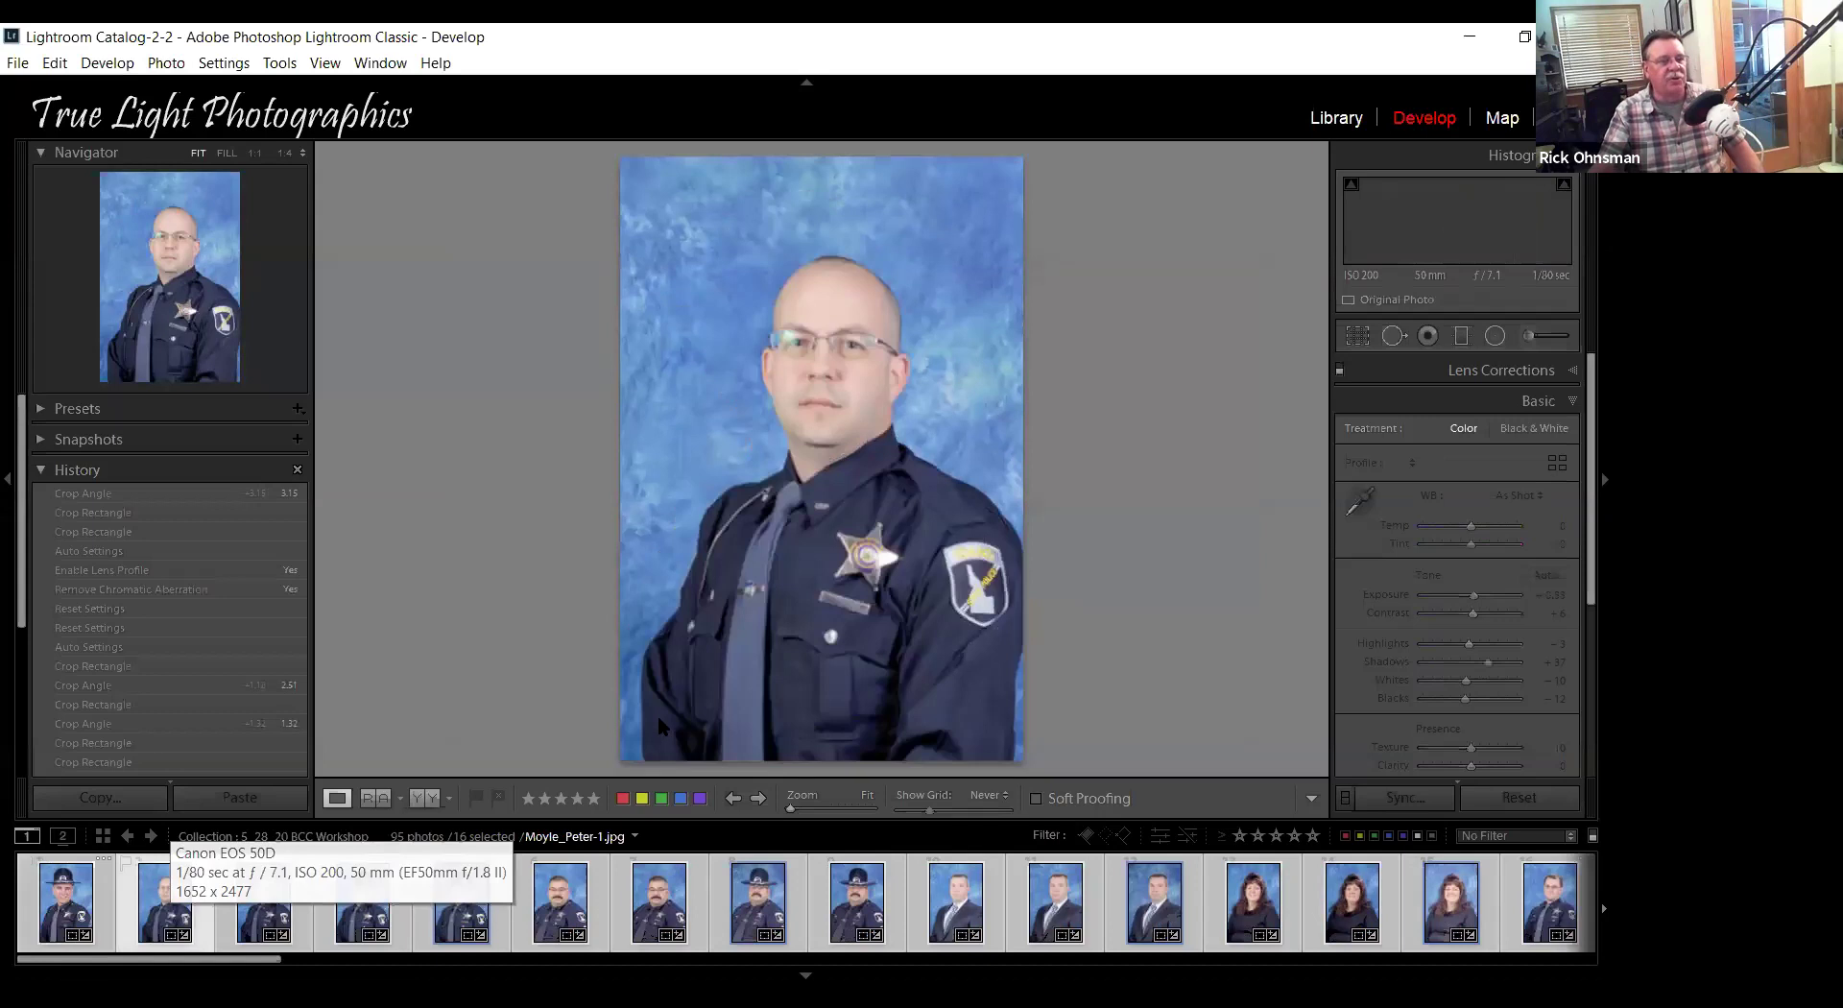
Refine the second portrait's crop by repositioning the officer higher in the frame and straightening it to an angle of 0.86.
{"action": "left_click", "coordinate": [1356, 334]}
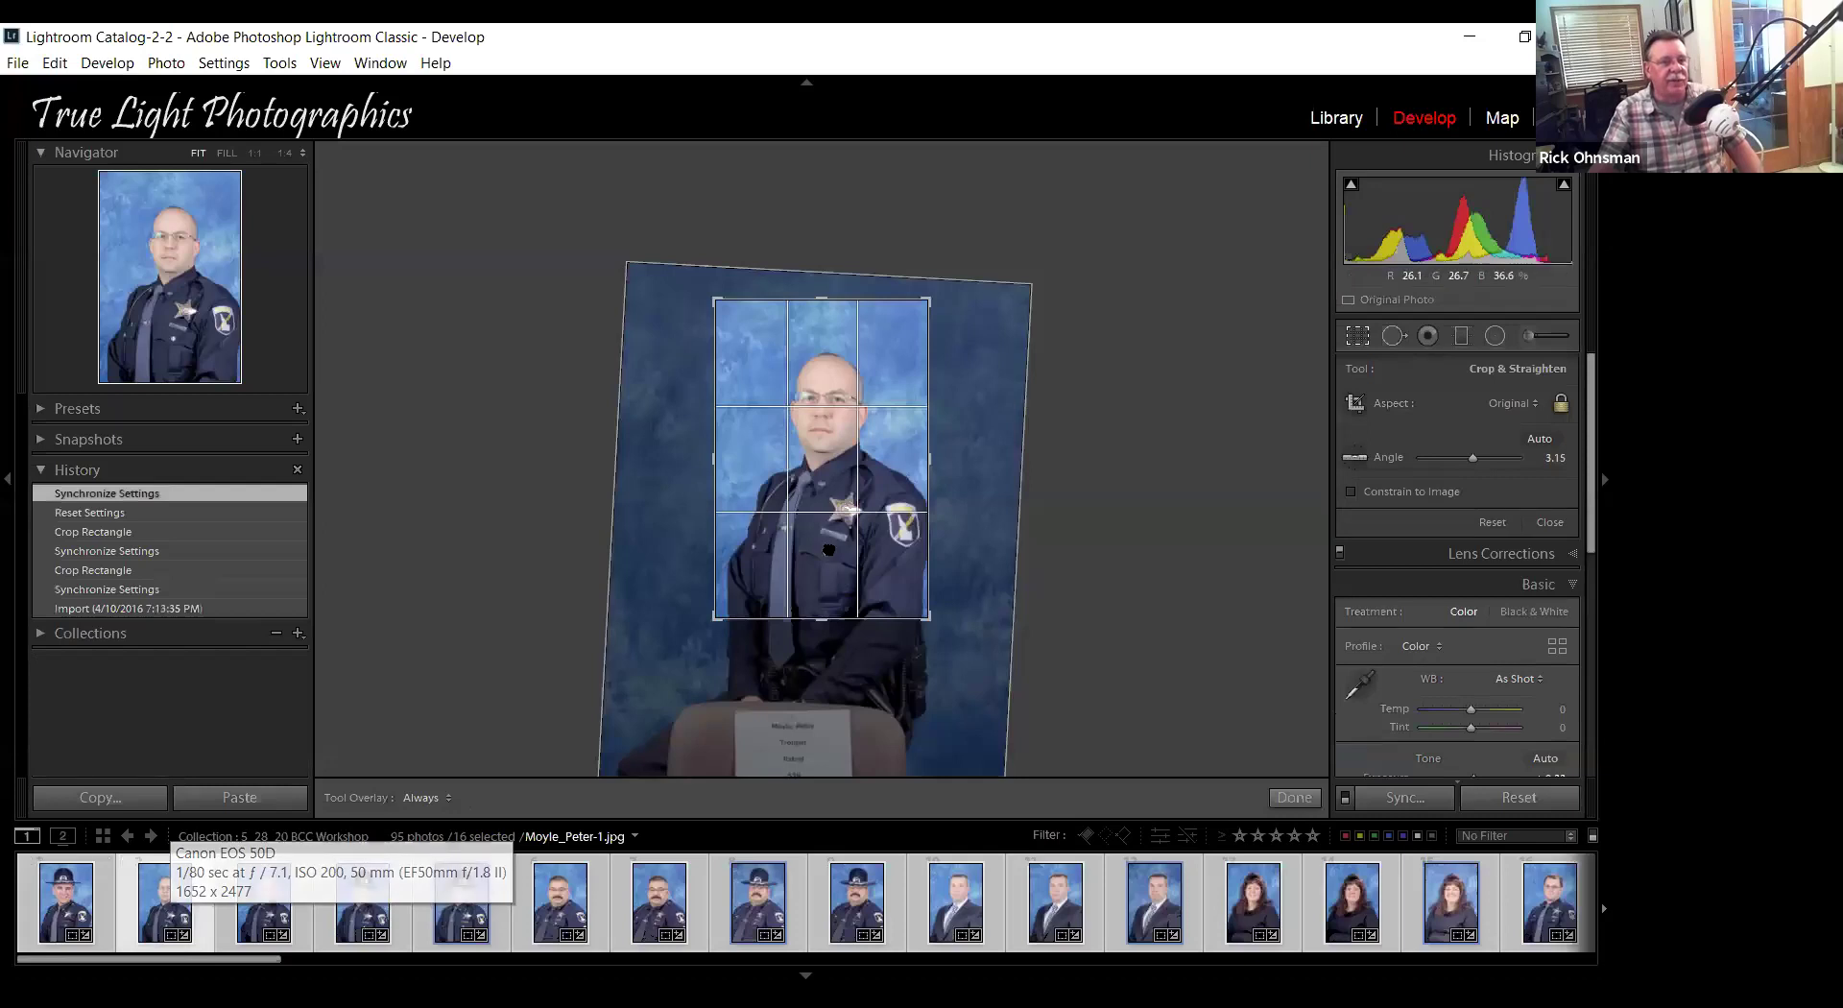
{"action": "left_click_drag", "start_coordinate": [831, 551], "coordinate": [825, 539]}
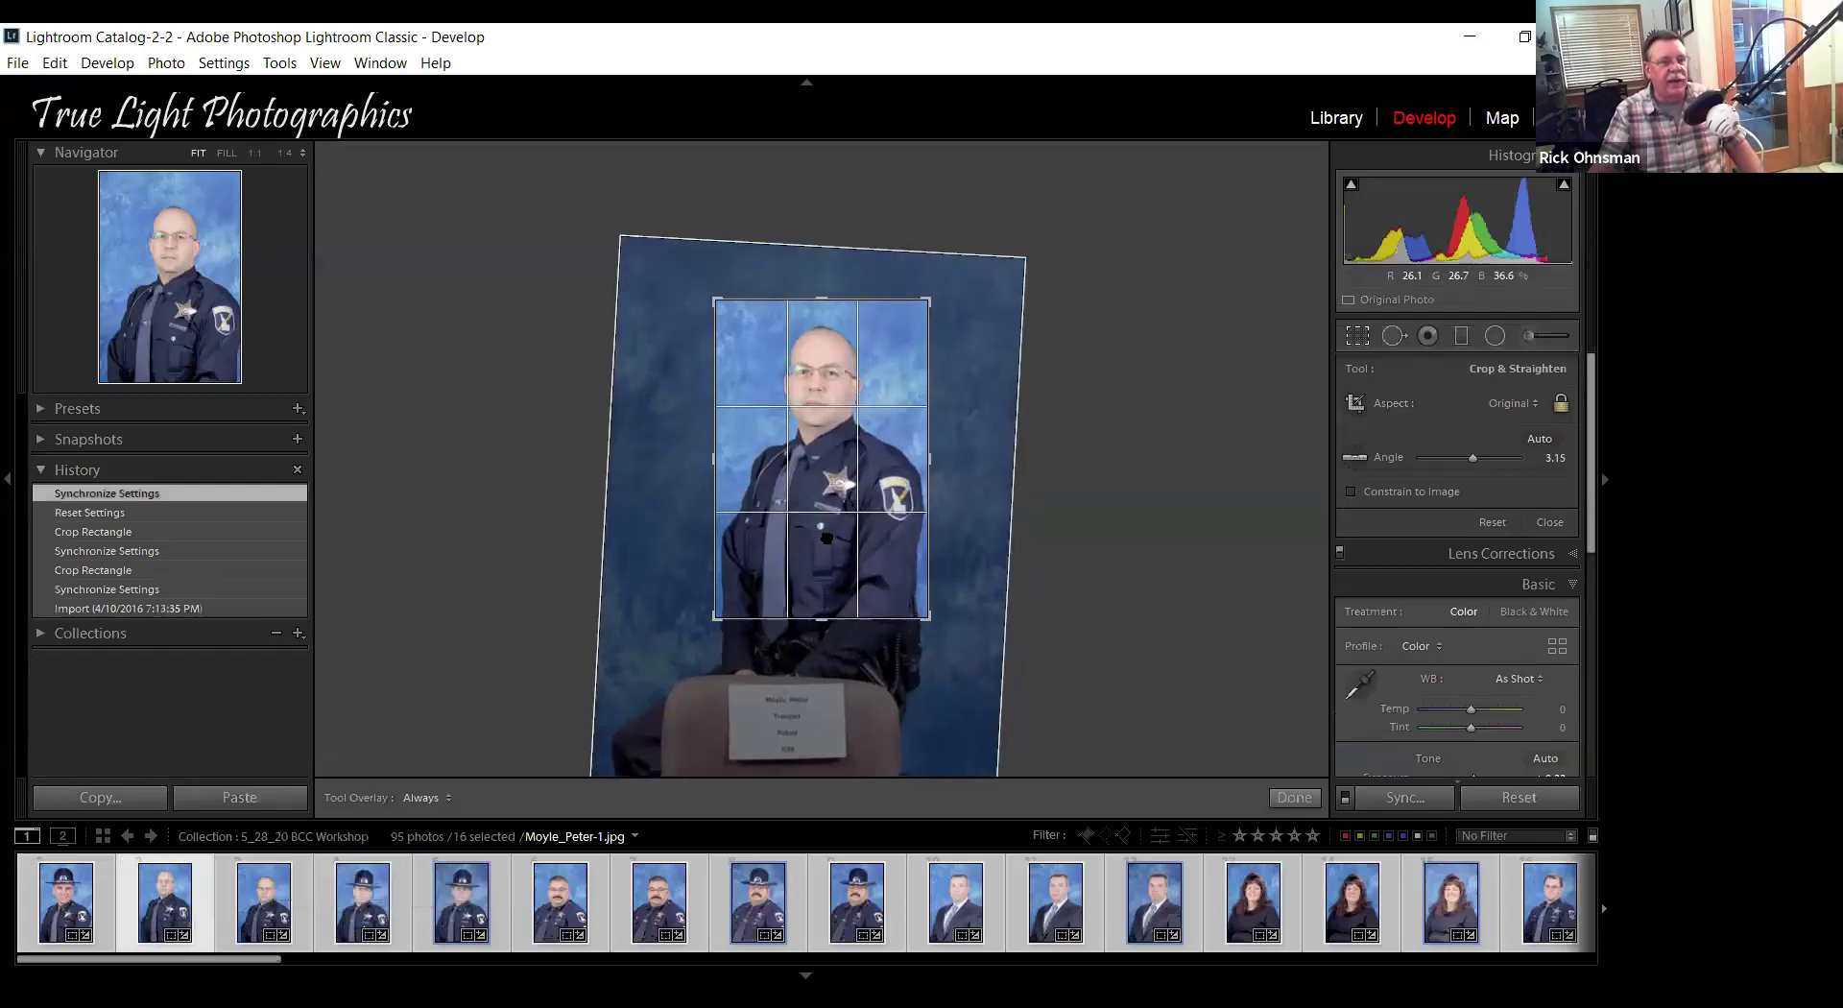
{"action": "left_click_drag", "start_coordinate": [970, 294], "coordinate": [977, 290]}
{"action": "left_click", "coordinate": [1294, 797]}
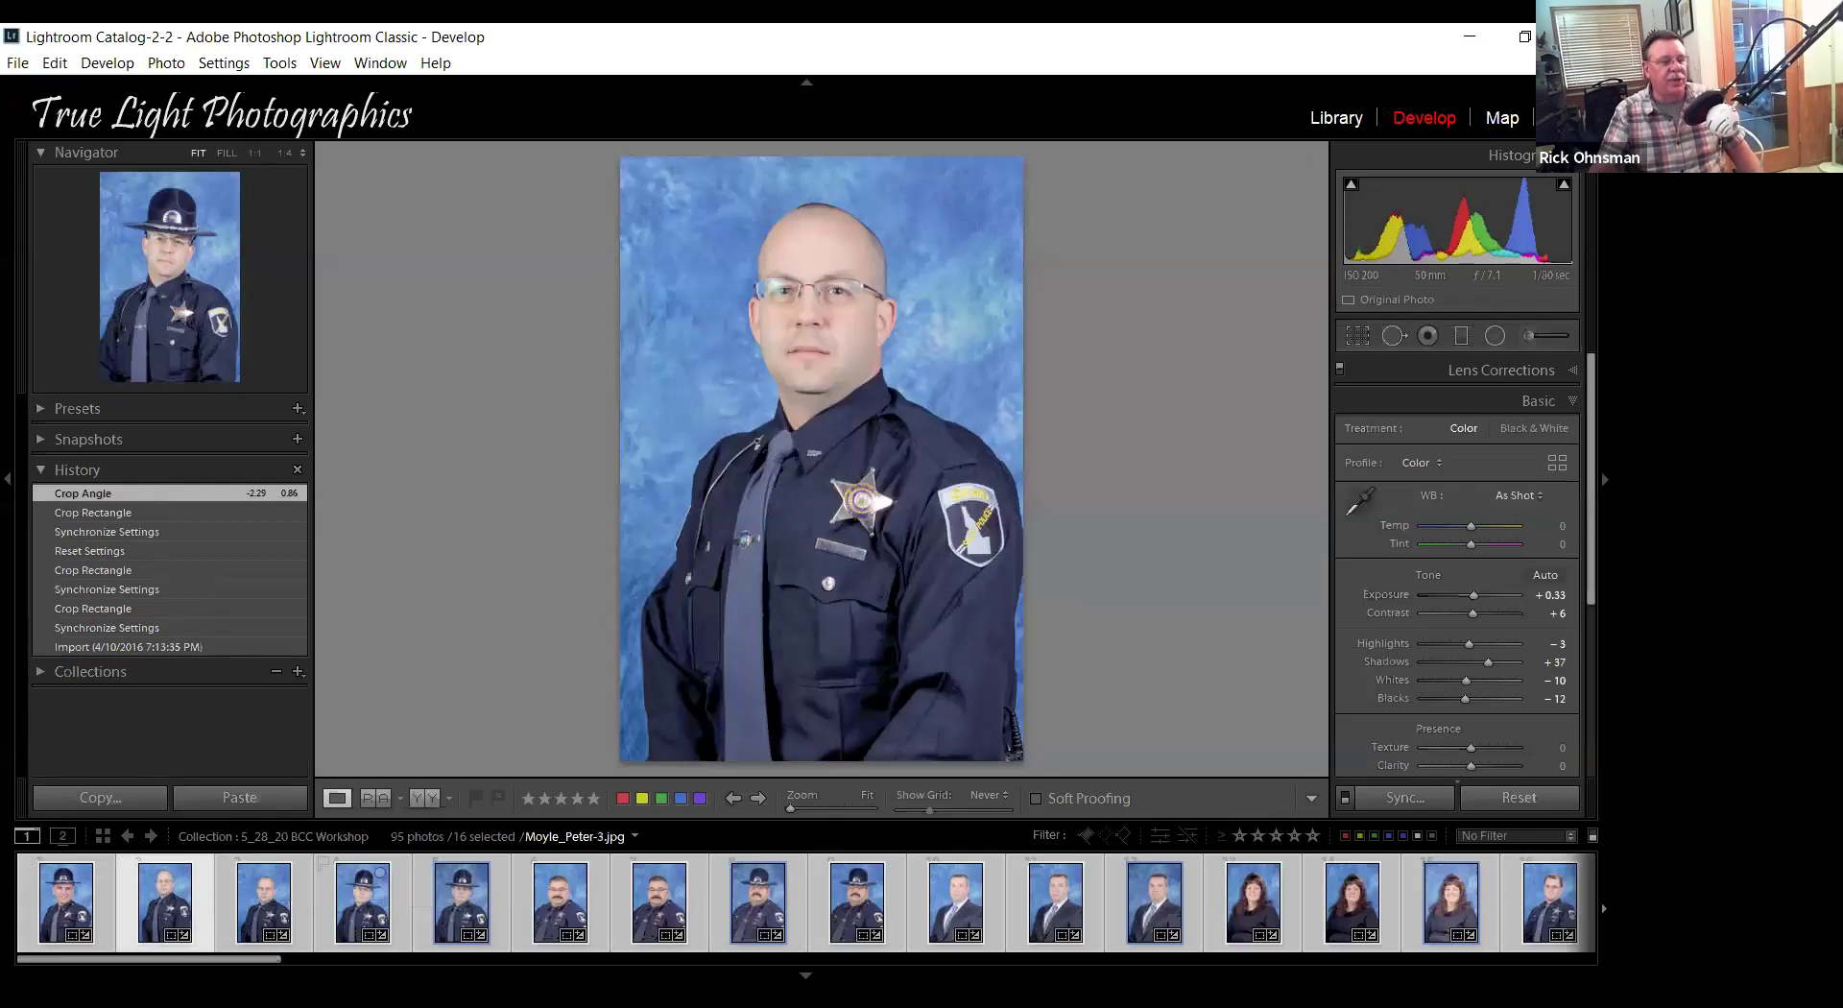
Deselect the group of portraits, and paste the second portrait's refined settings onto the third portrait of the same officer.
{"action": "left_click", "coordinate": [267, 905]}
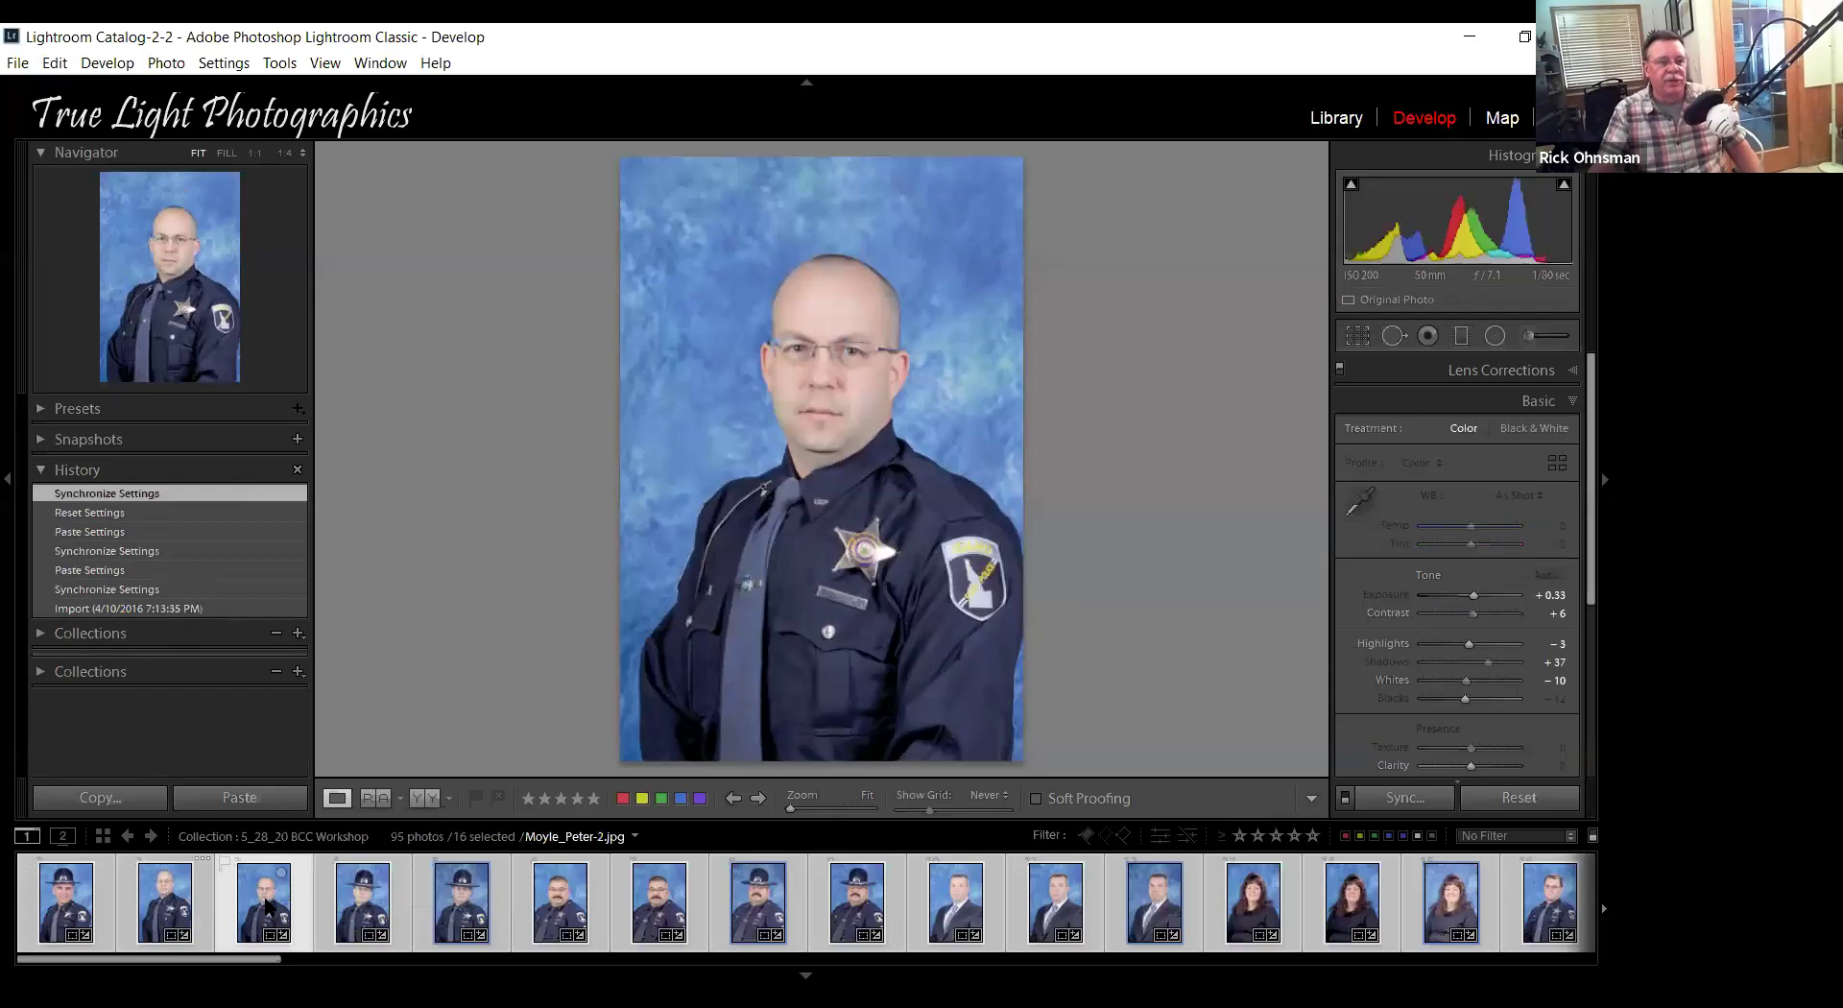
{"action": "left_click", "coordinate": [54, 62]}
{"action": "left_click", "coordinate": [110, 164]}
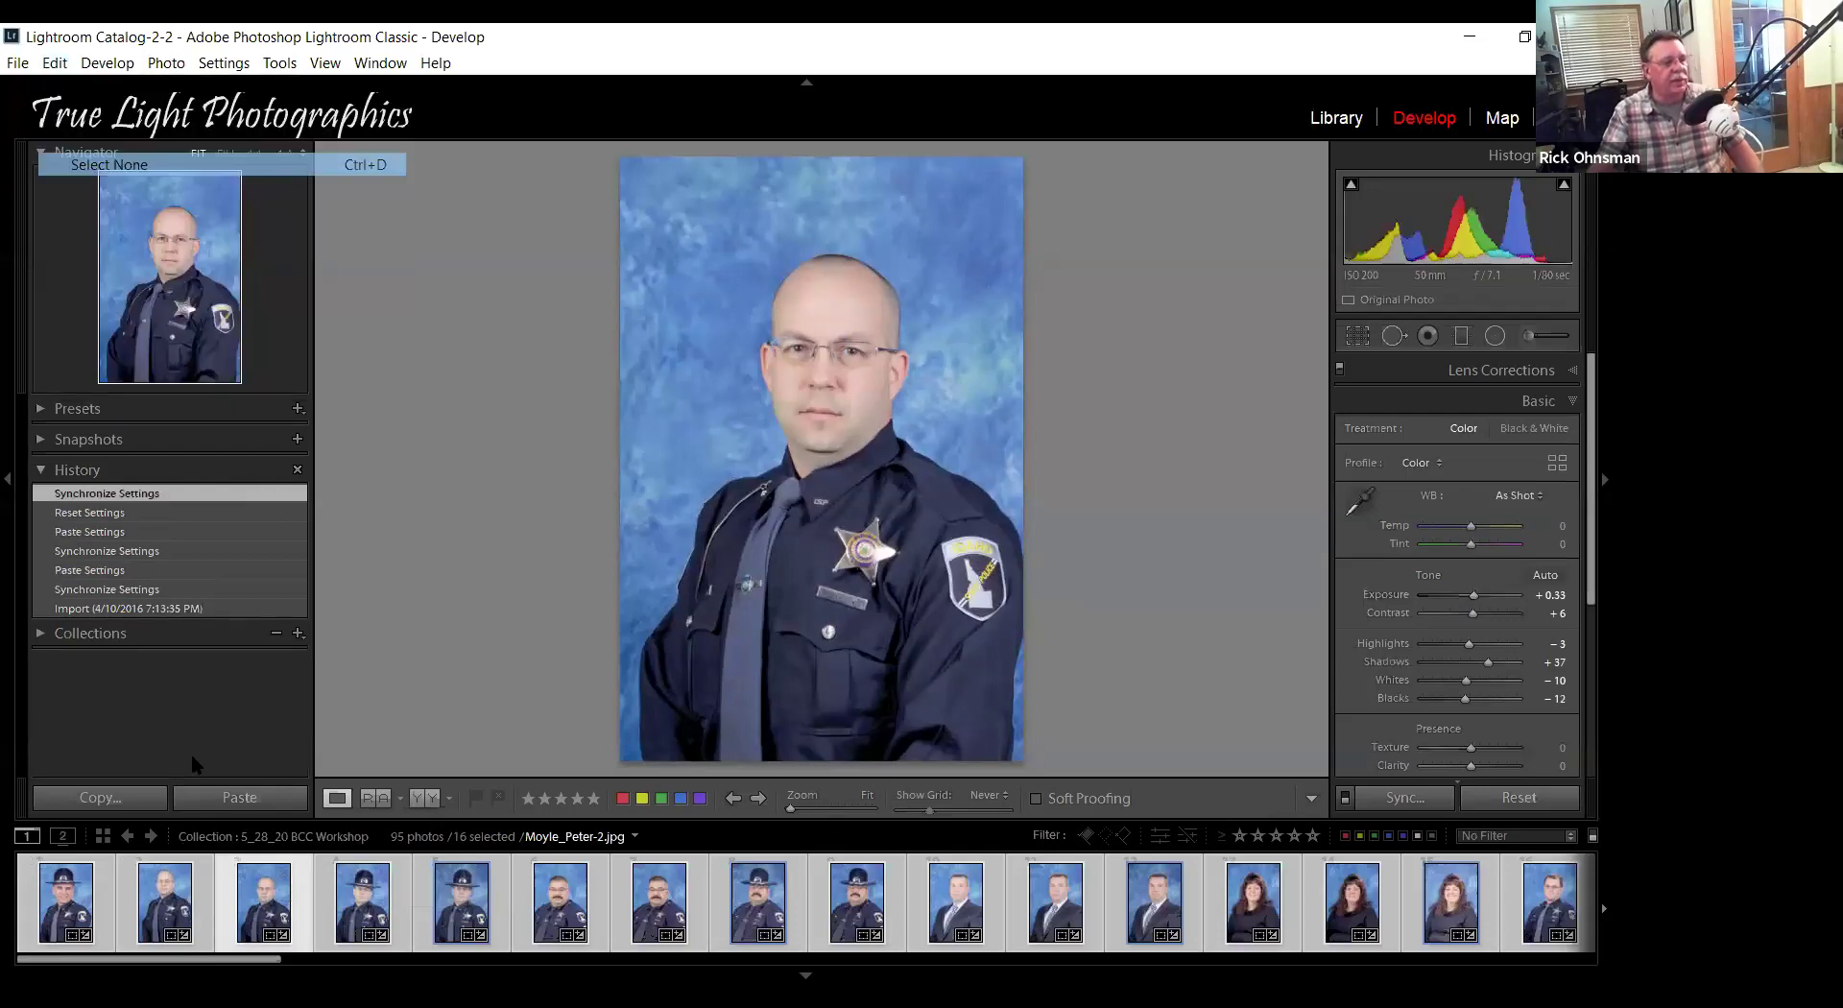
{"action": "left_click", "coordinate": [176, 902]}
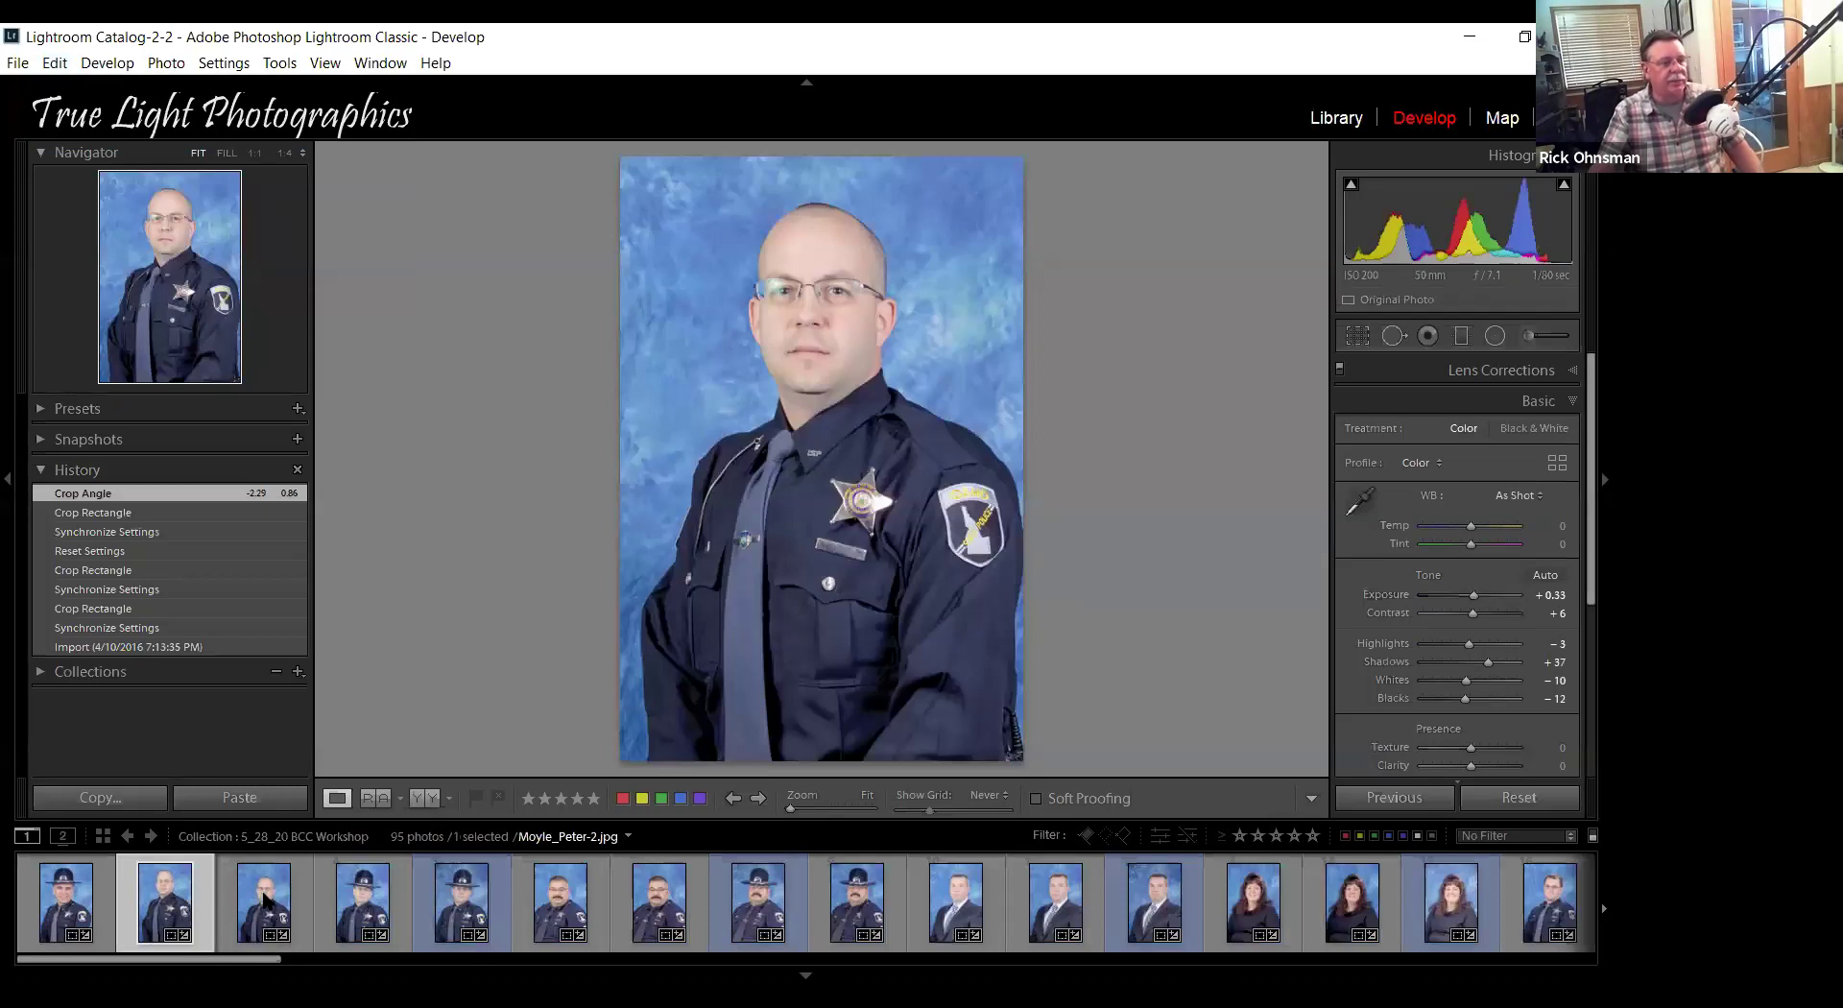
{"action": "left_click", "coordinate": [264, 900]}
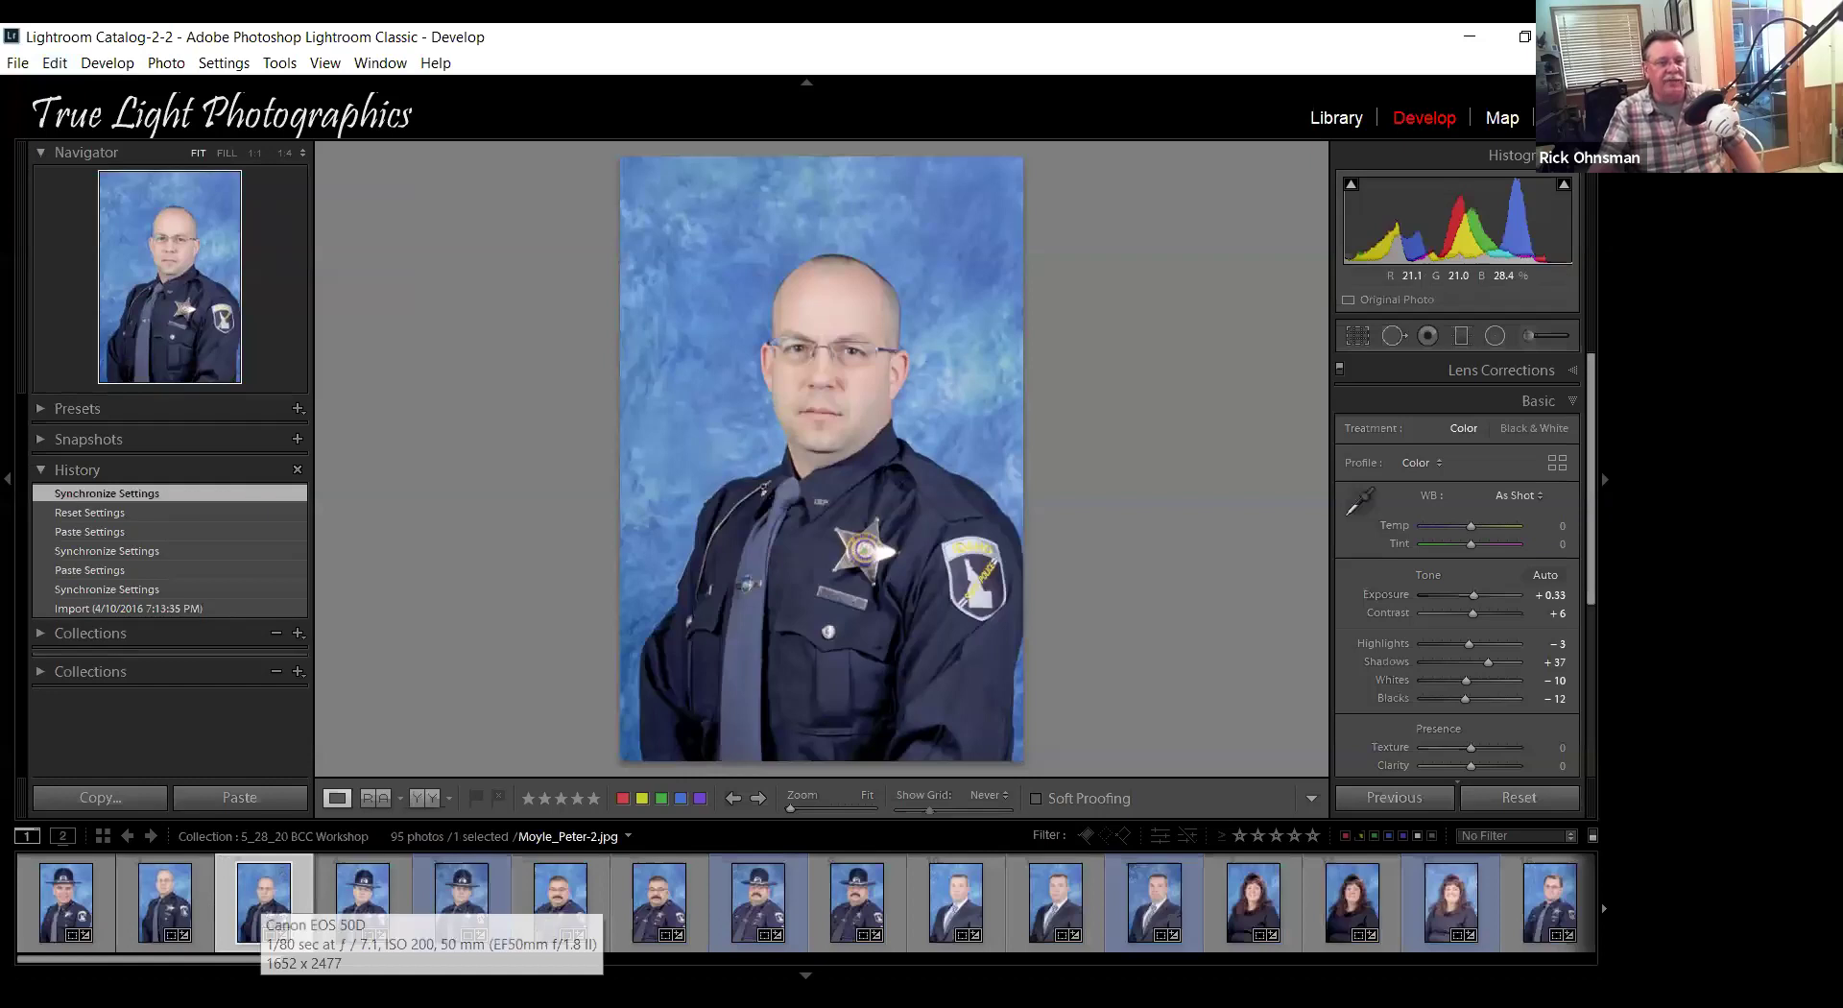
{"action": "key", "text": "ctrl+shift+v"}
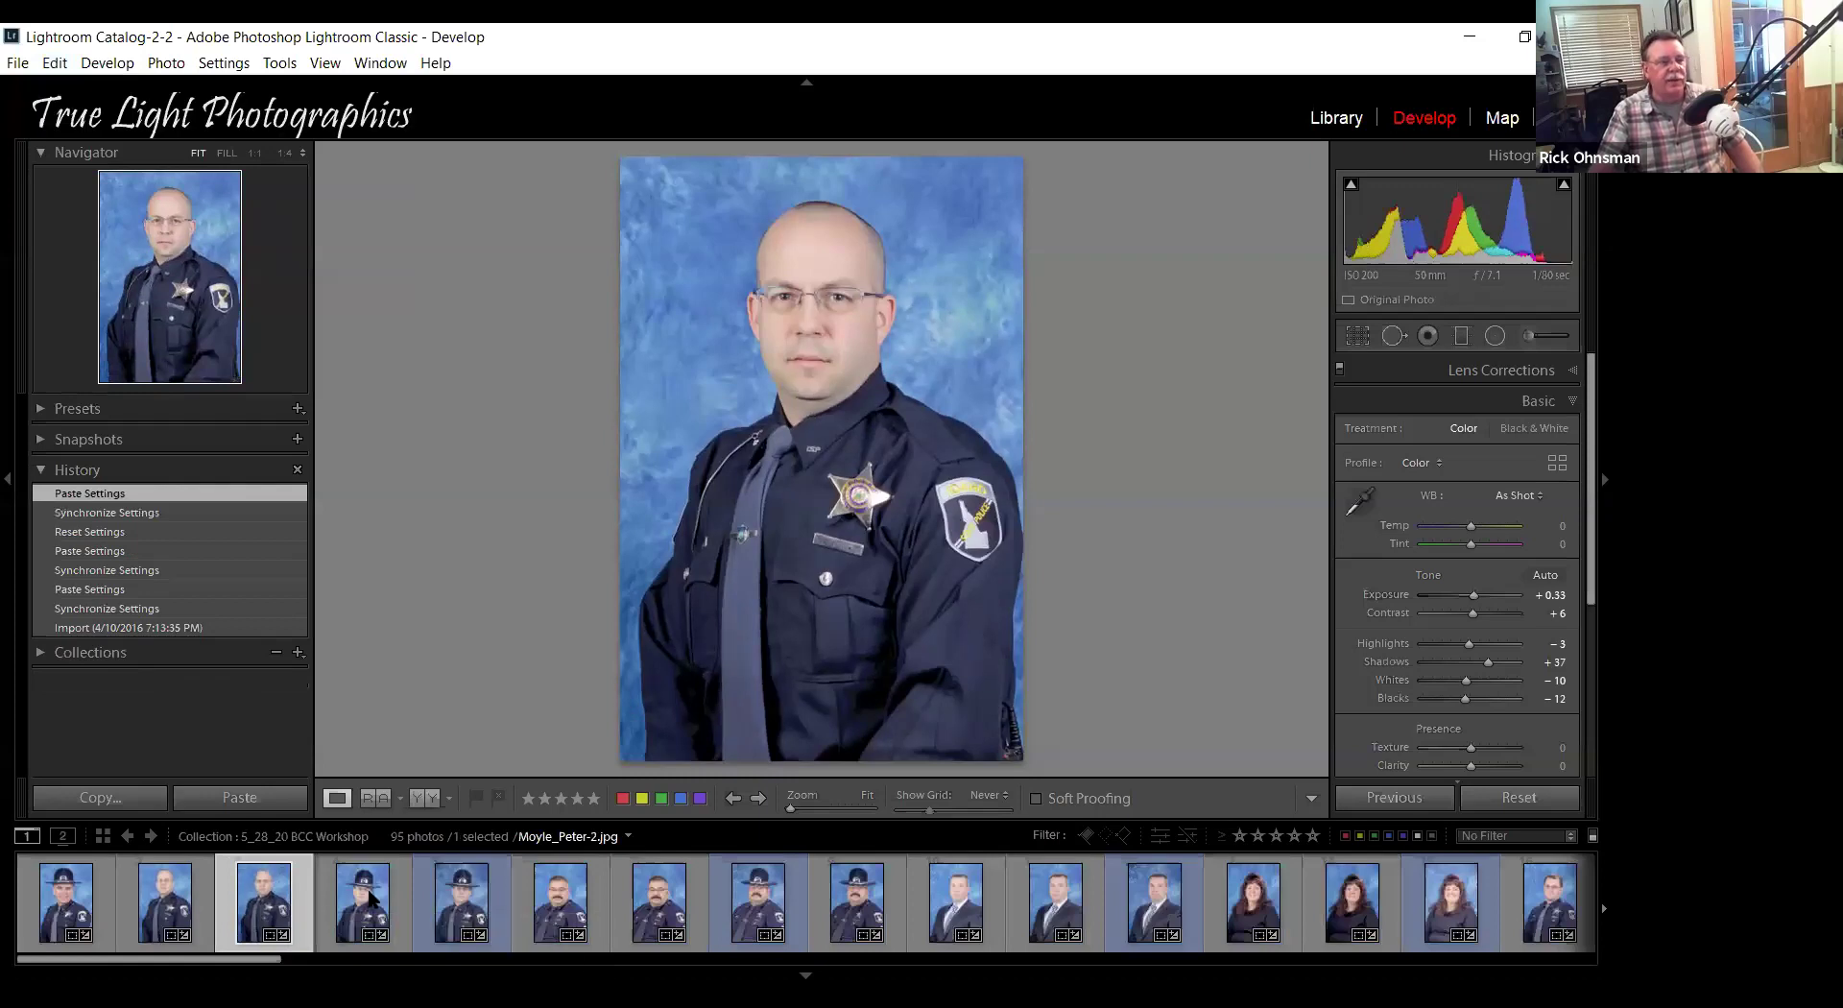
Copy all settings from the fourth portrait, the officer in glasses and hat, and paste them onto the unedited portrait of the bareheaded corporal.
{"action": "key", "text": "Right"}
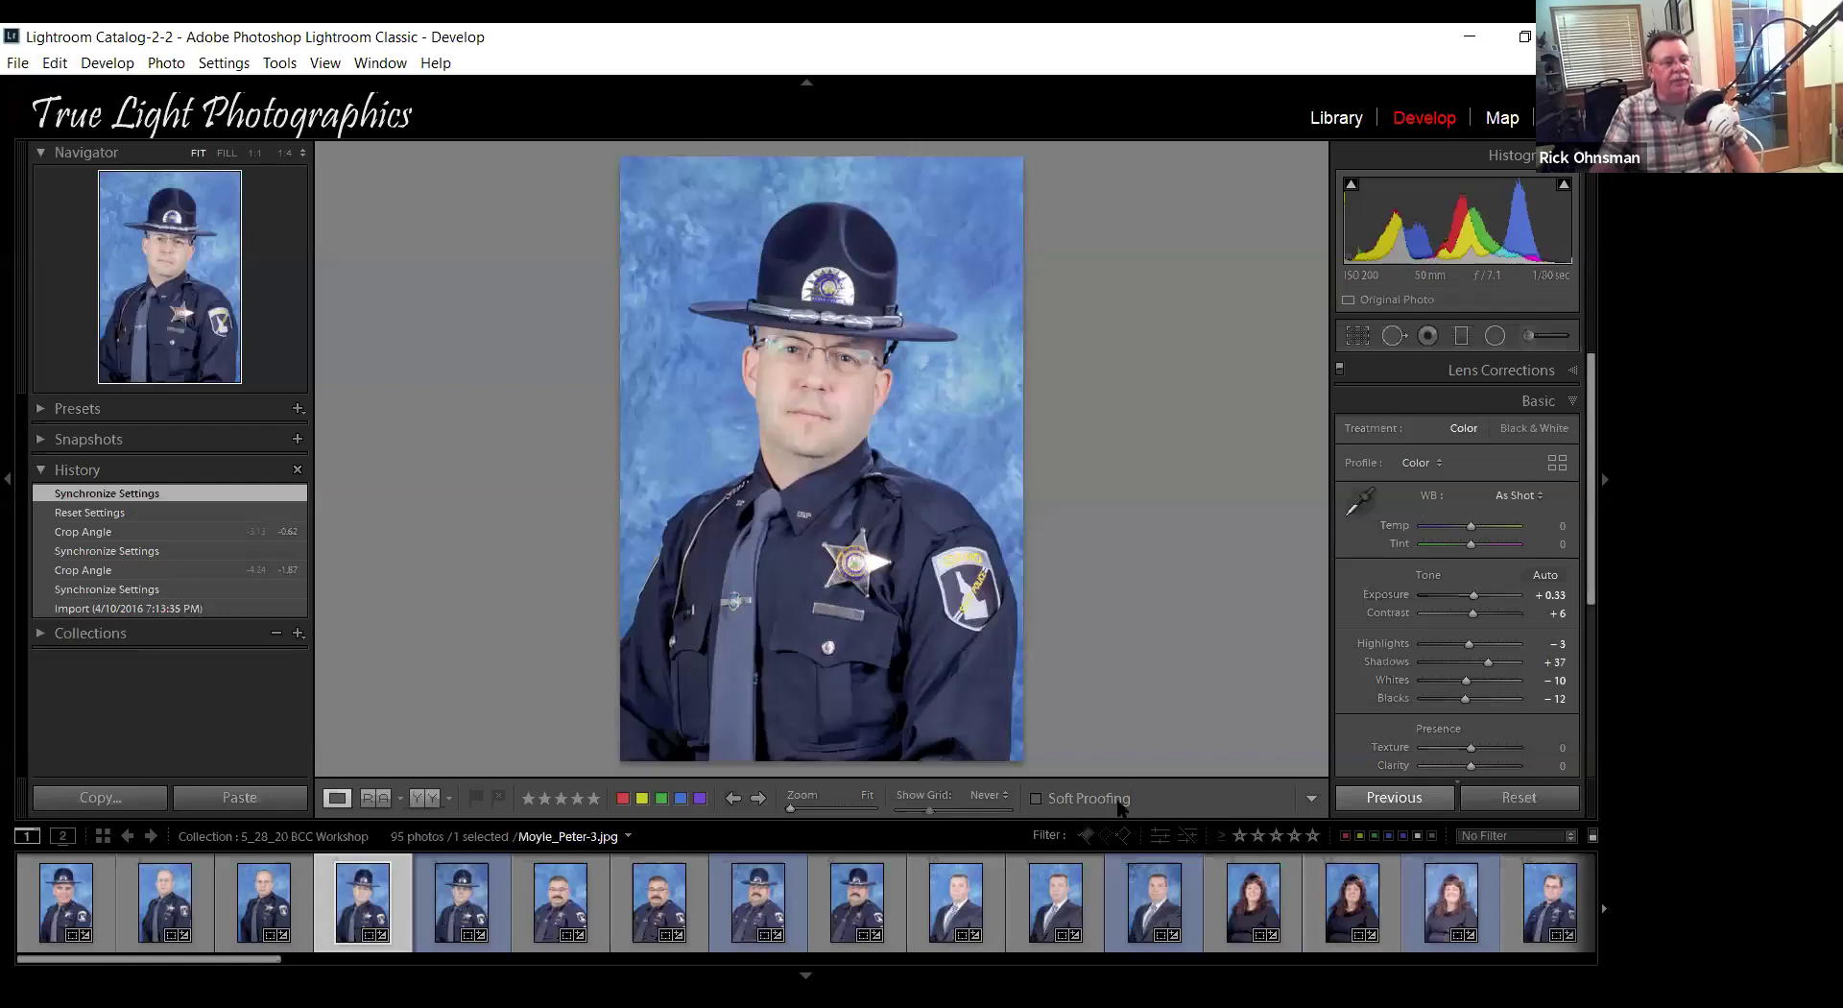
{"action": "key", "text": "Right"}
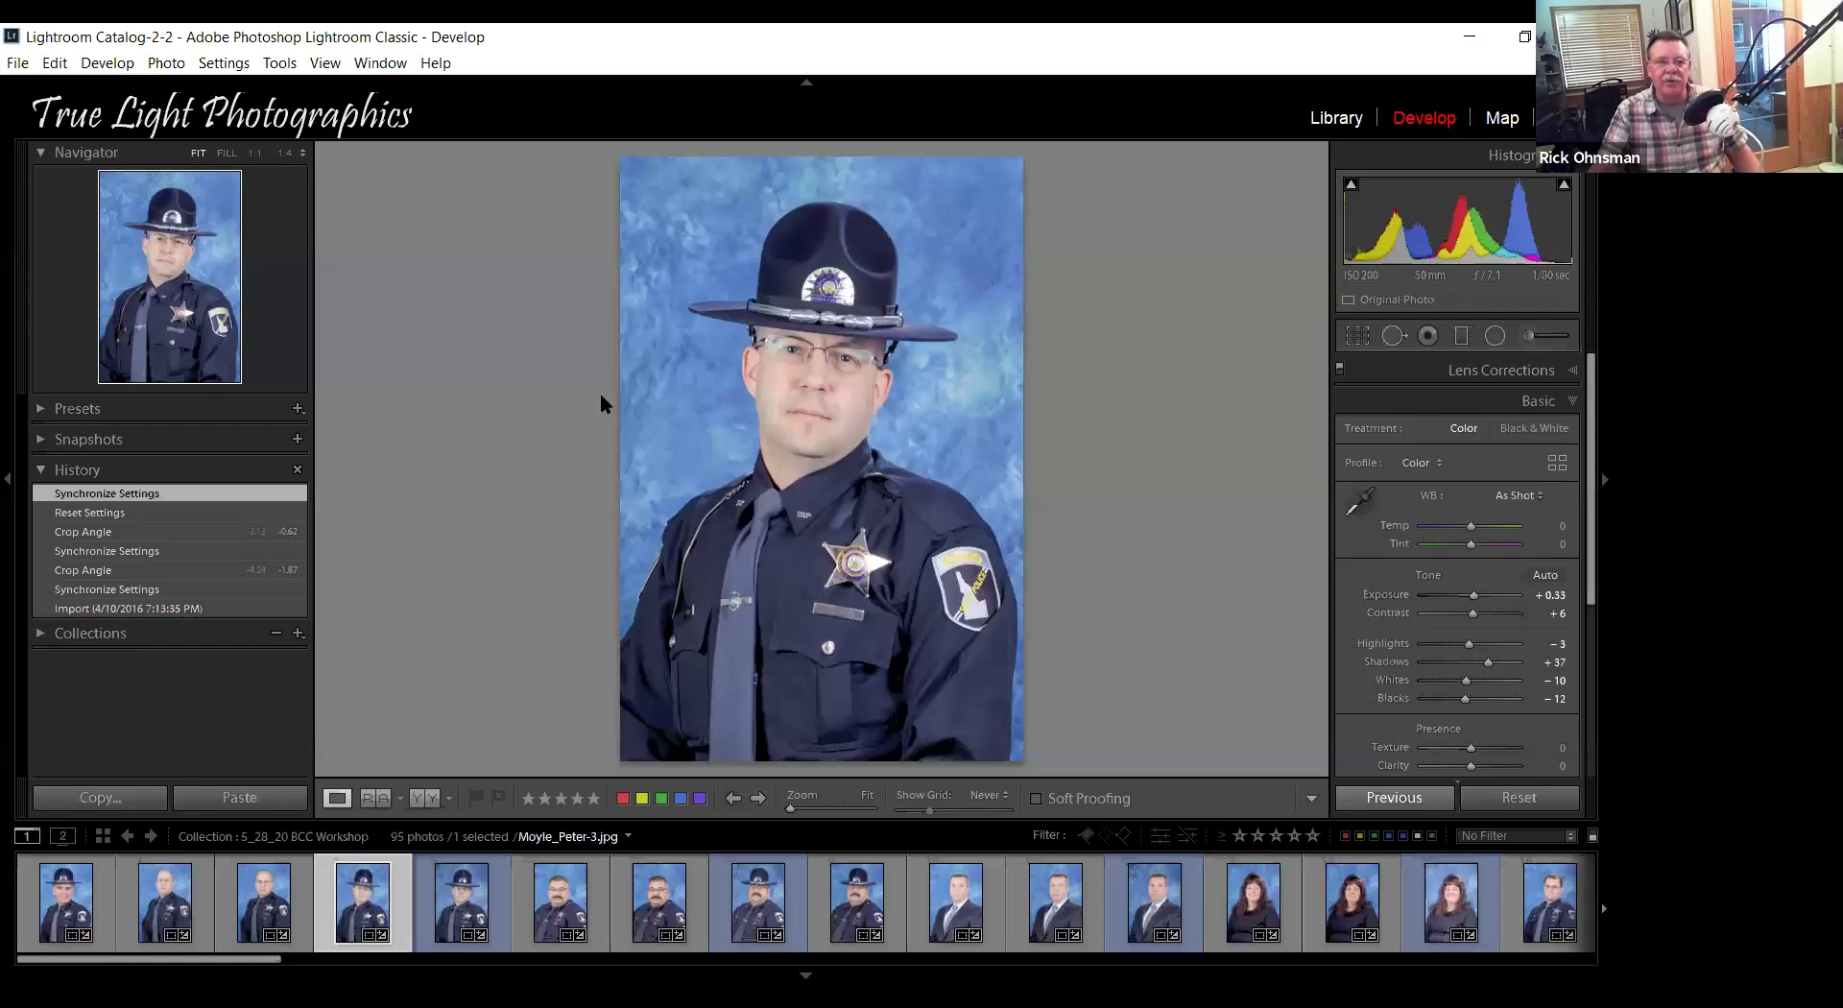
{"action": "key", "text": "ctrl+shift+c"}
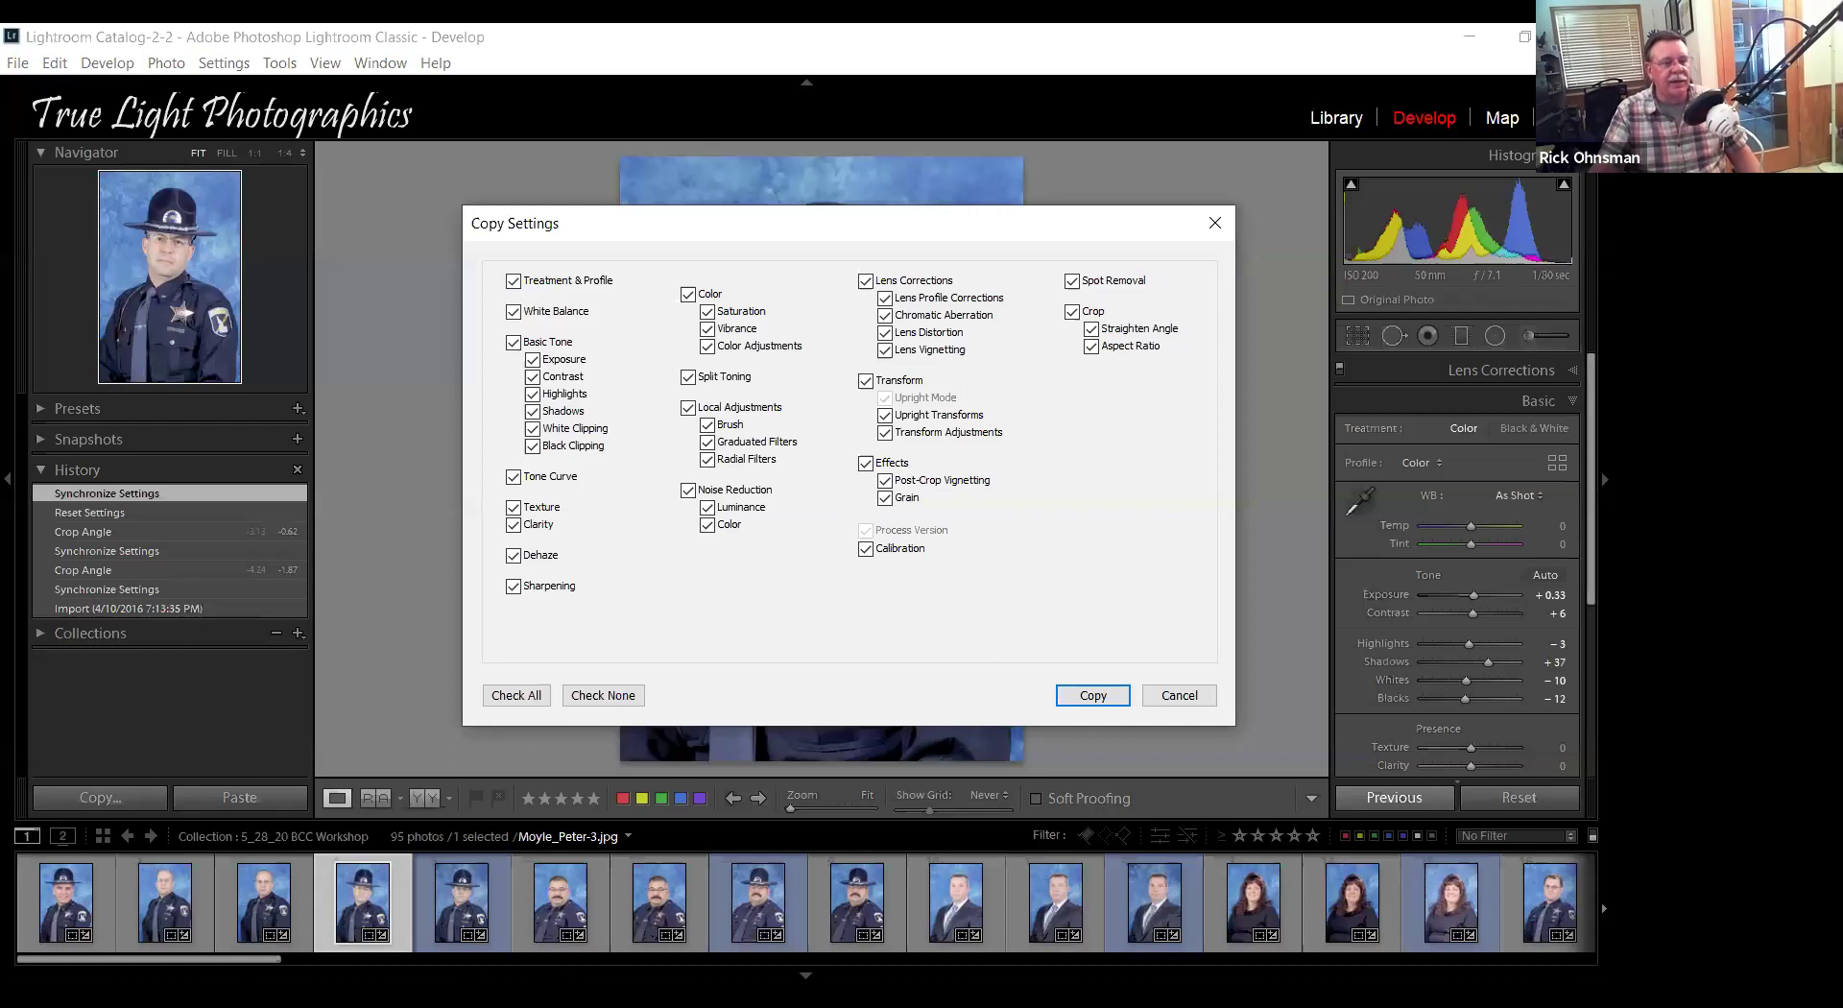
{"action": "key", "text": "Return"}
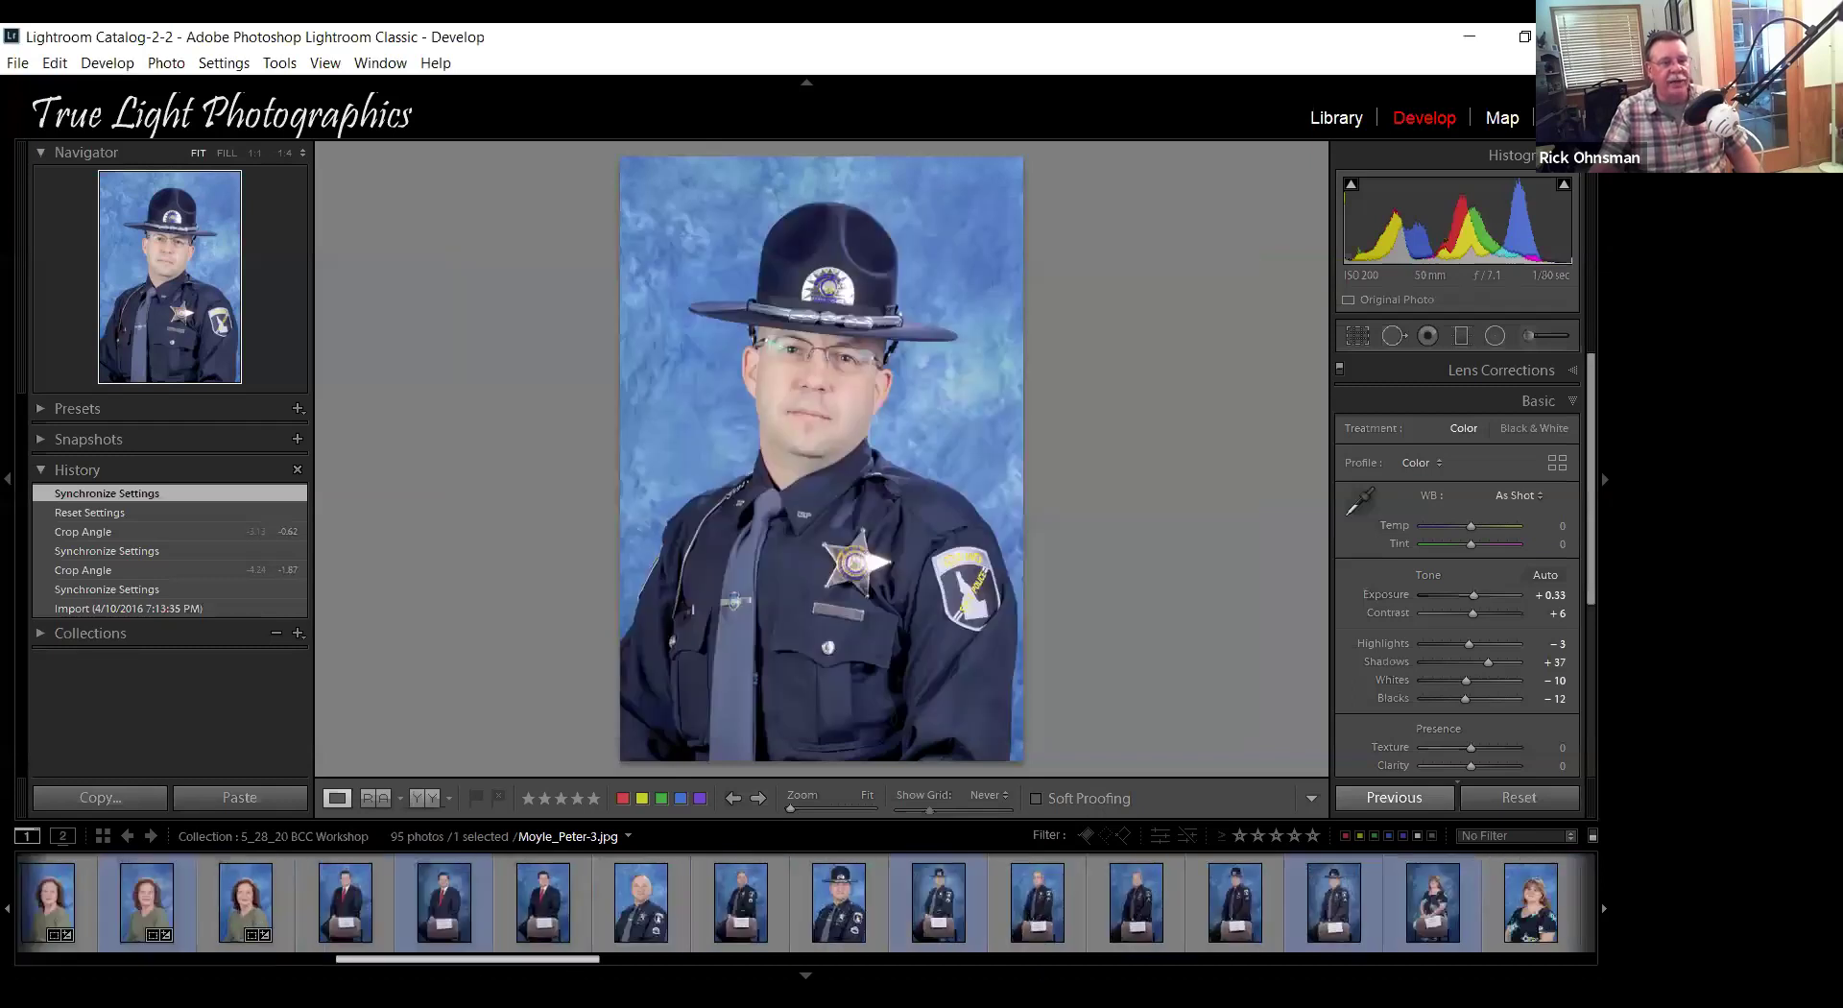
{"action": "left_click", "coordinate": [1044, 920]}
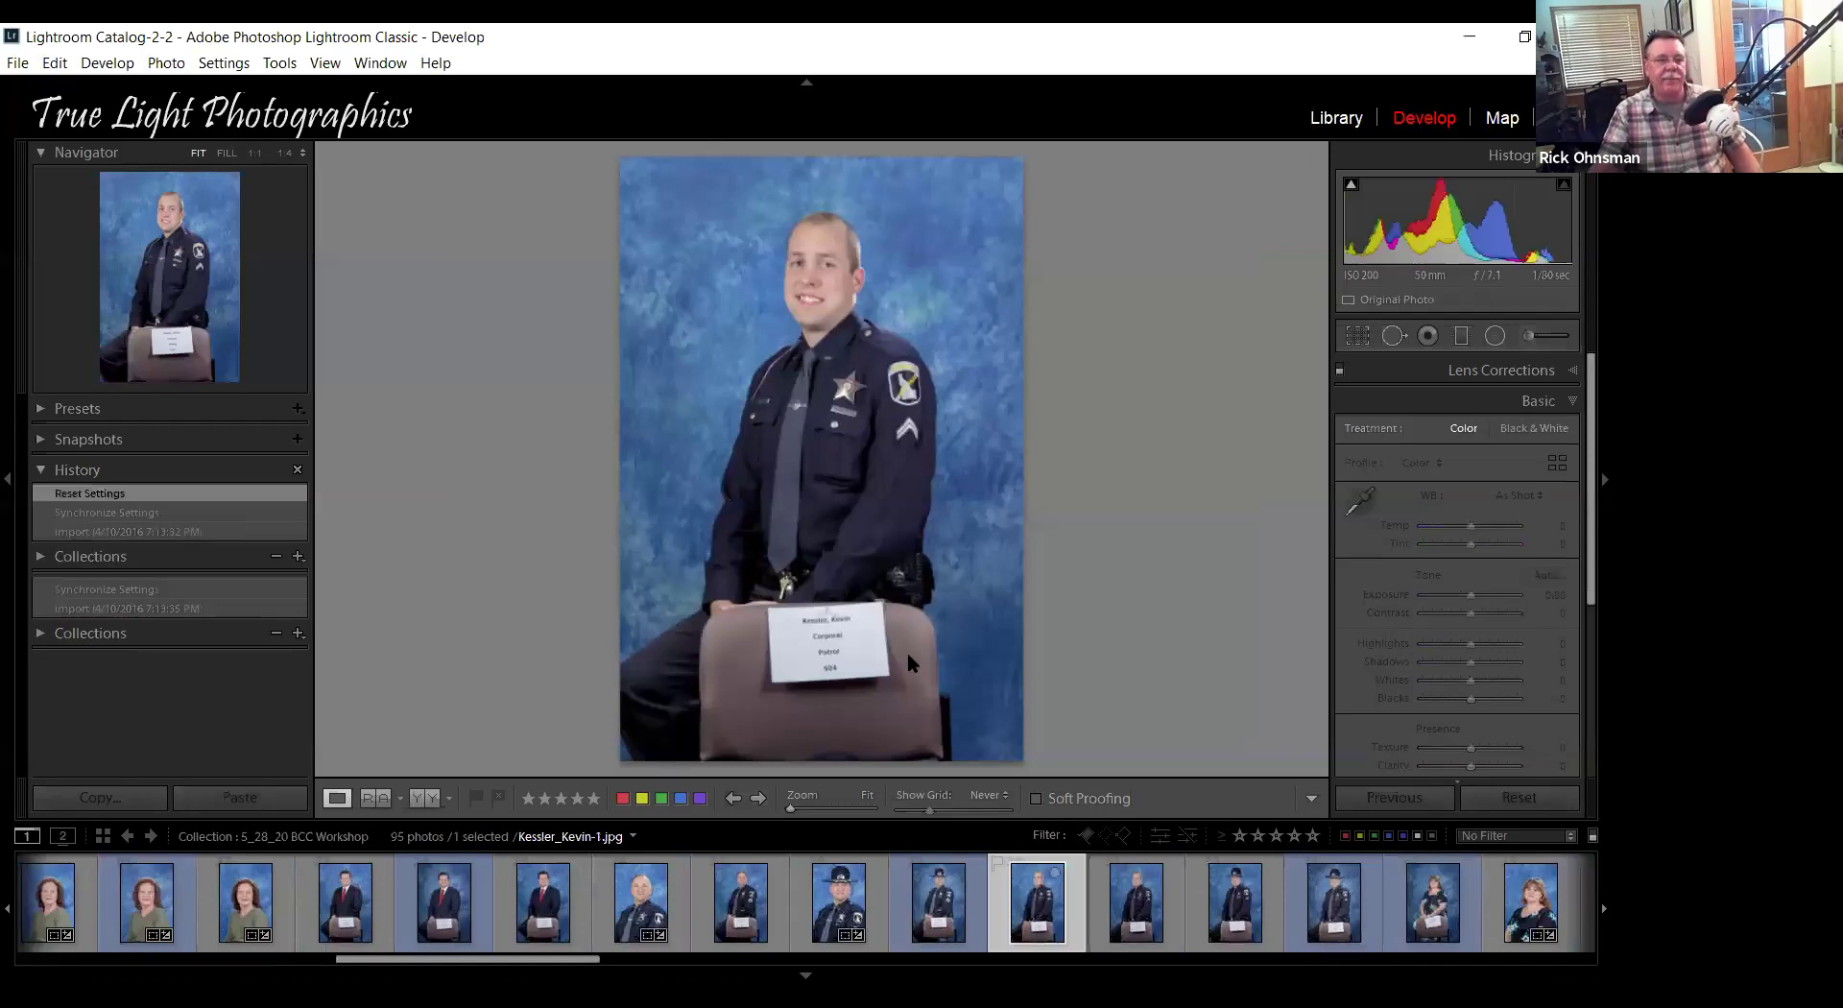
{"action": "left_click", "coordinate": [235, 800]}
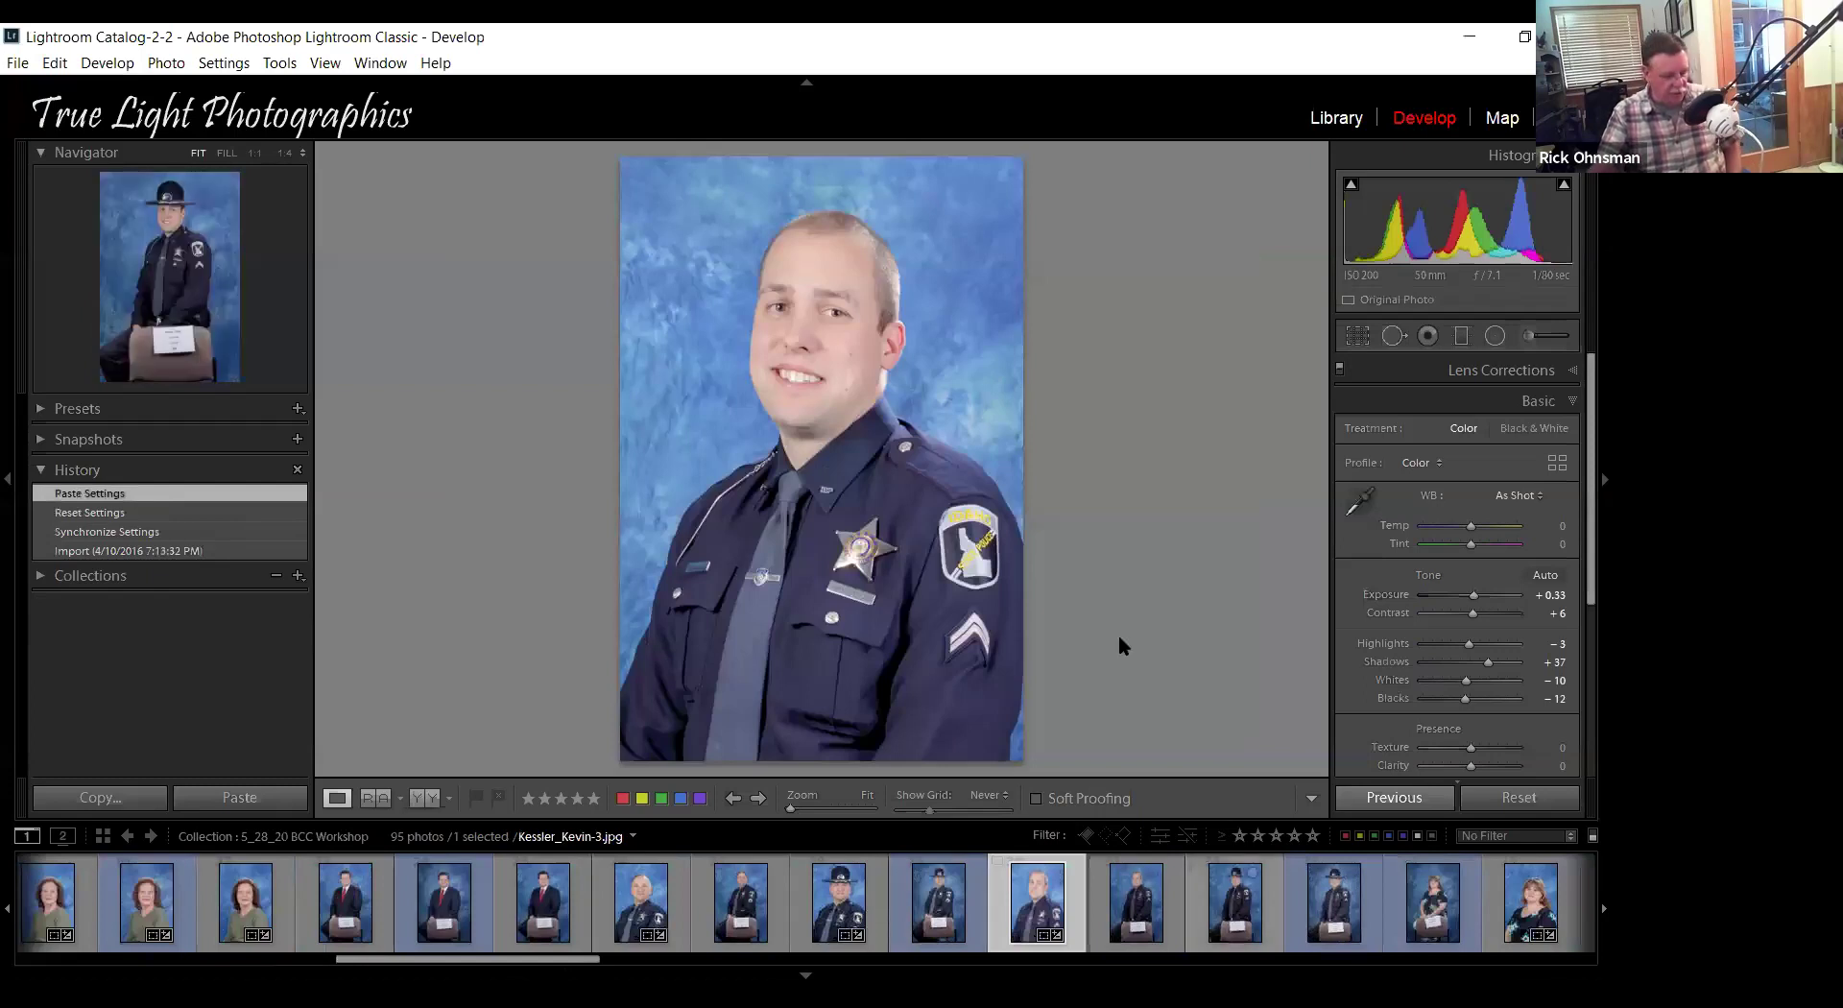
Paste the copied settings onto the same corporal's portrait with hat, shift its crop to leave room above the hat and straighten it to 0.87.
{"action": "key", "text": "Right"}
{"action": "key", "text": "Right"}
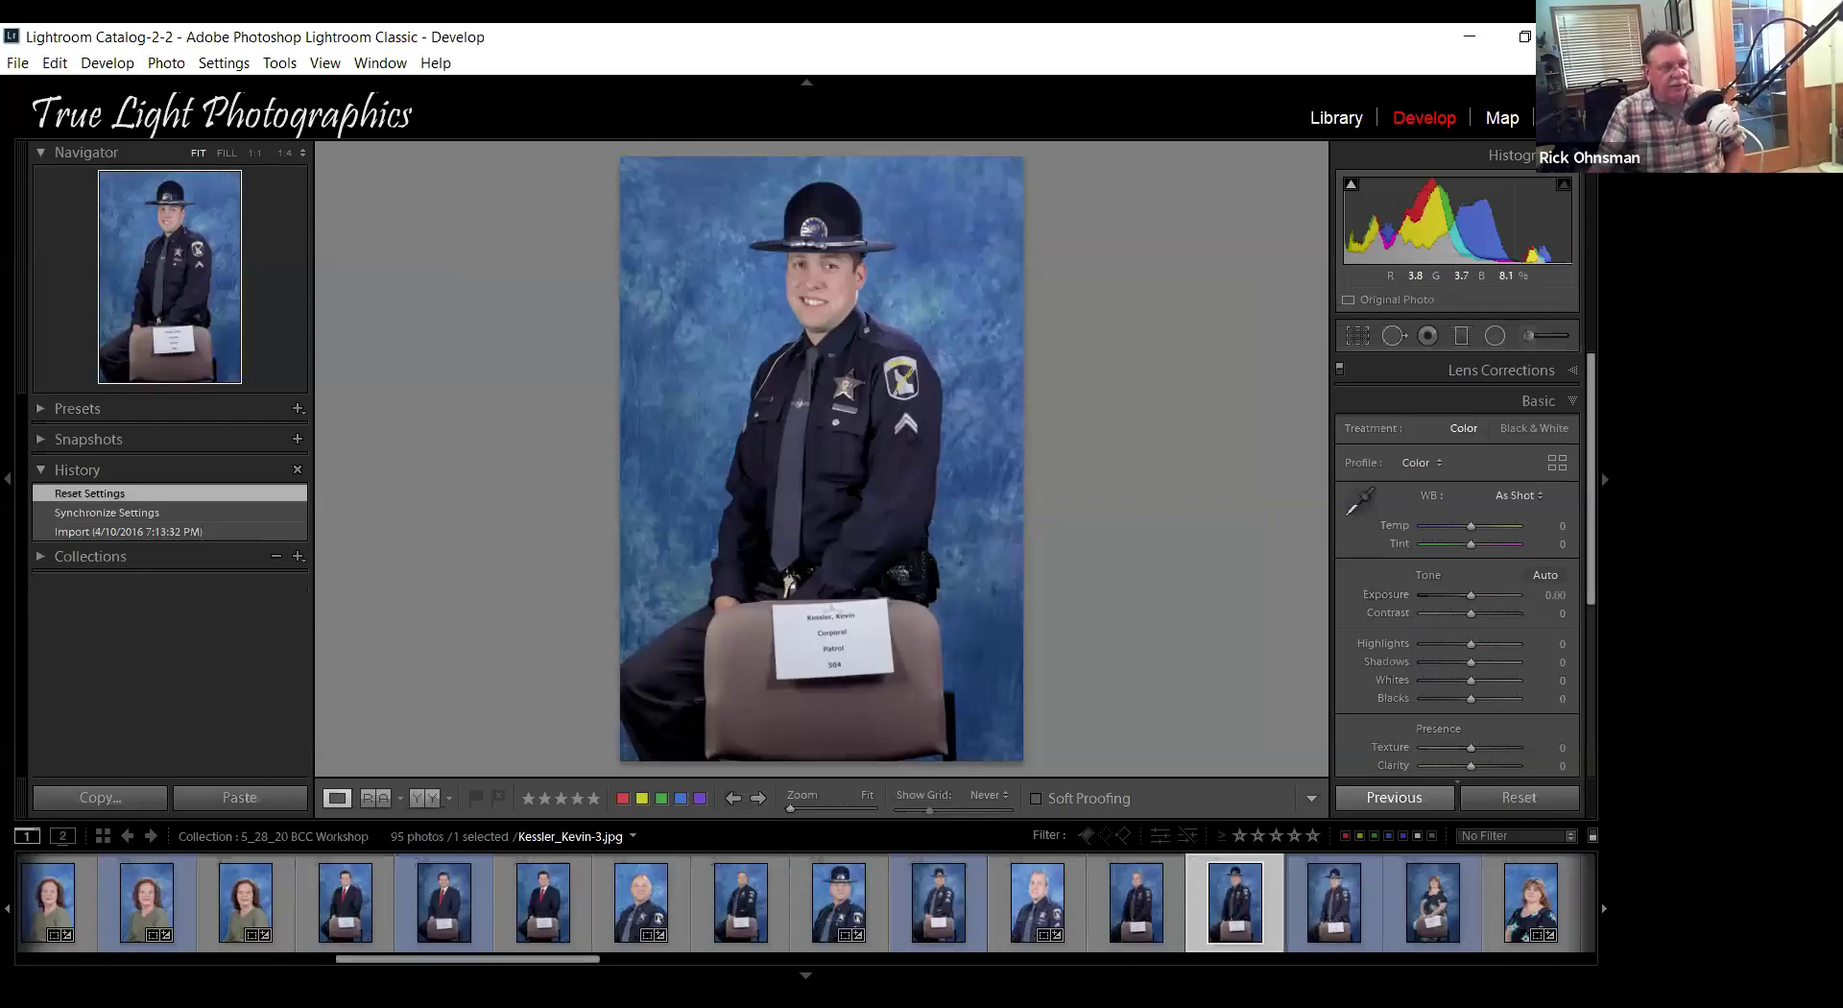
{"action": "left_click", "coordinate": [240, 797]}
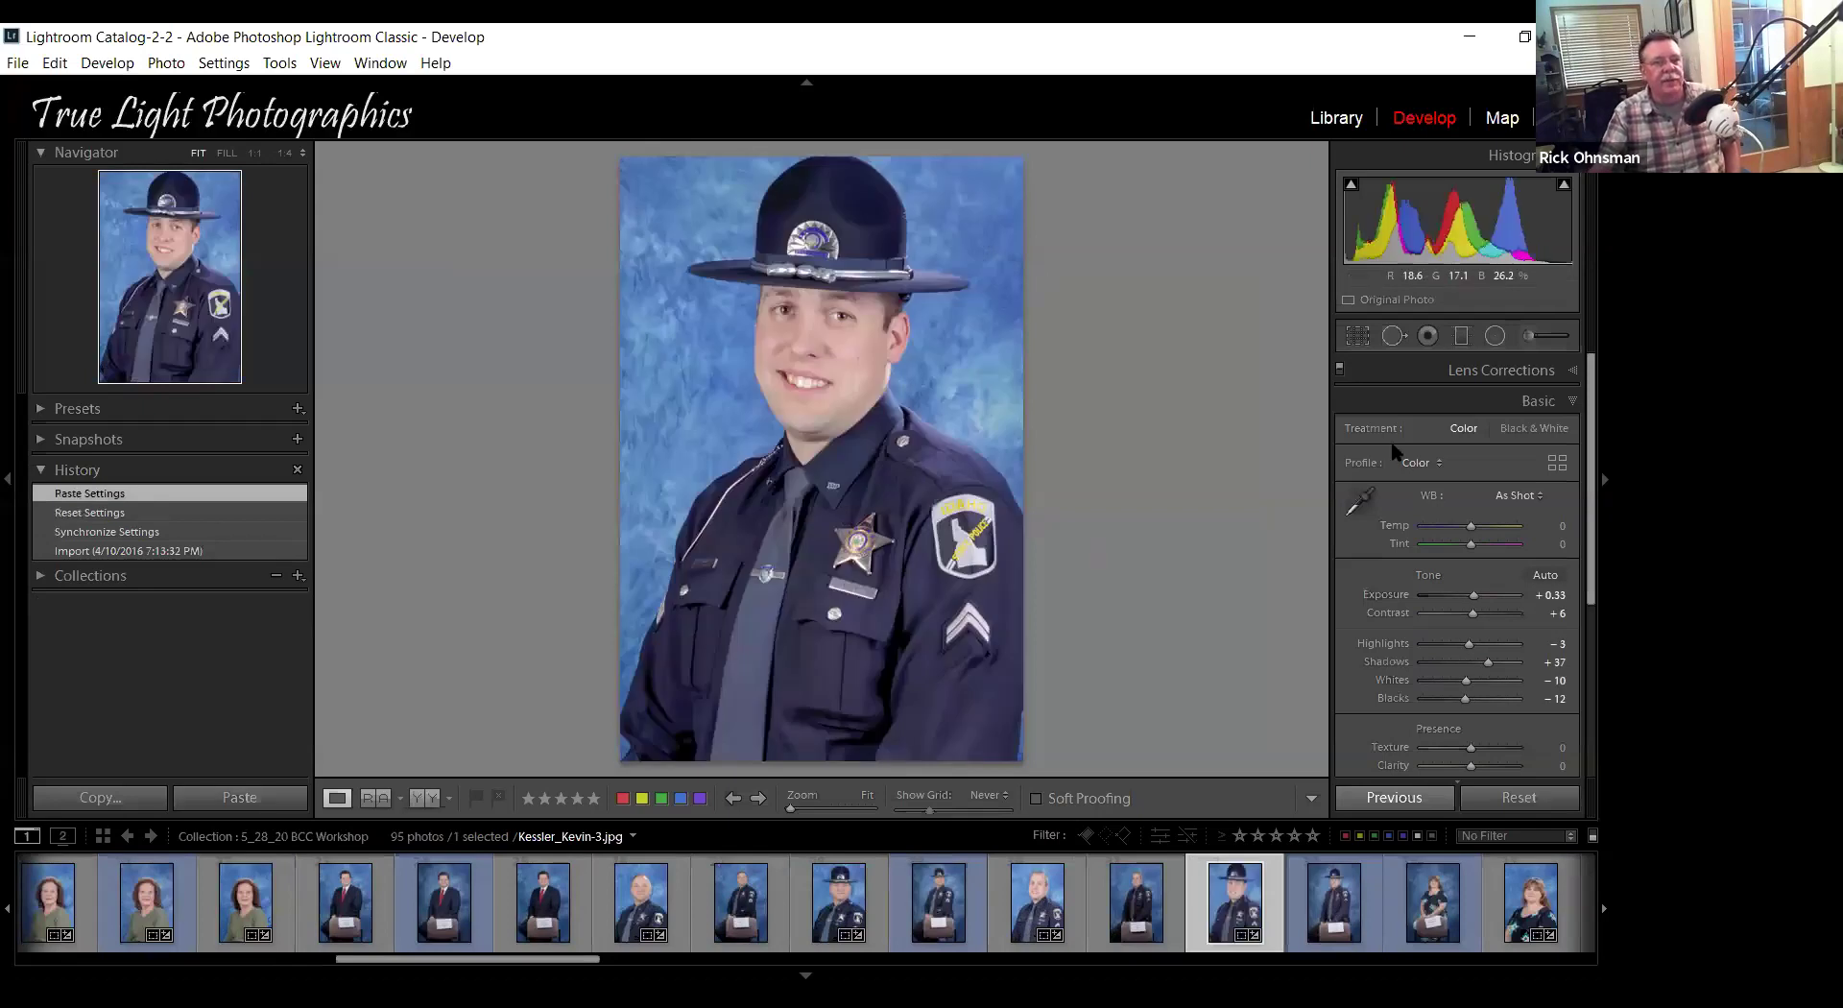
{"action": "key", "text": "r"}
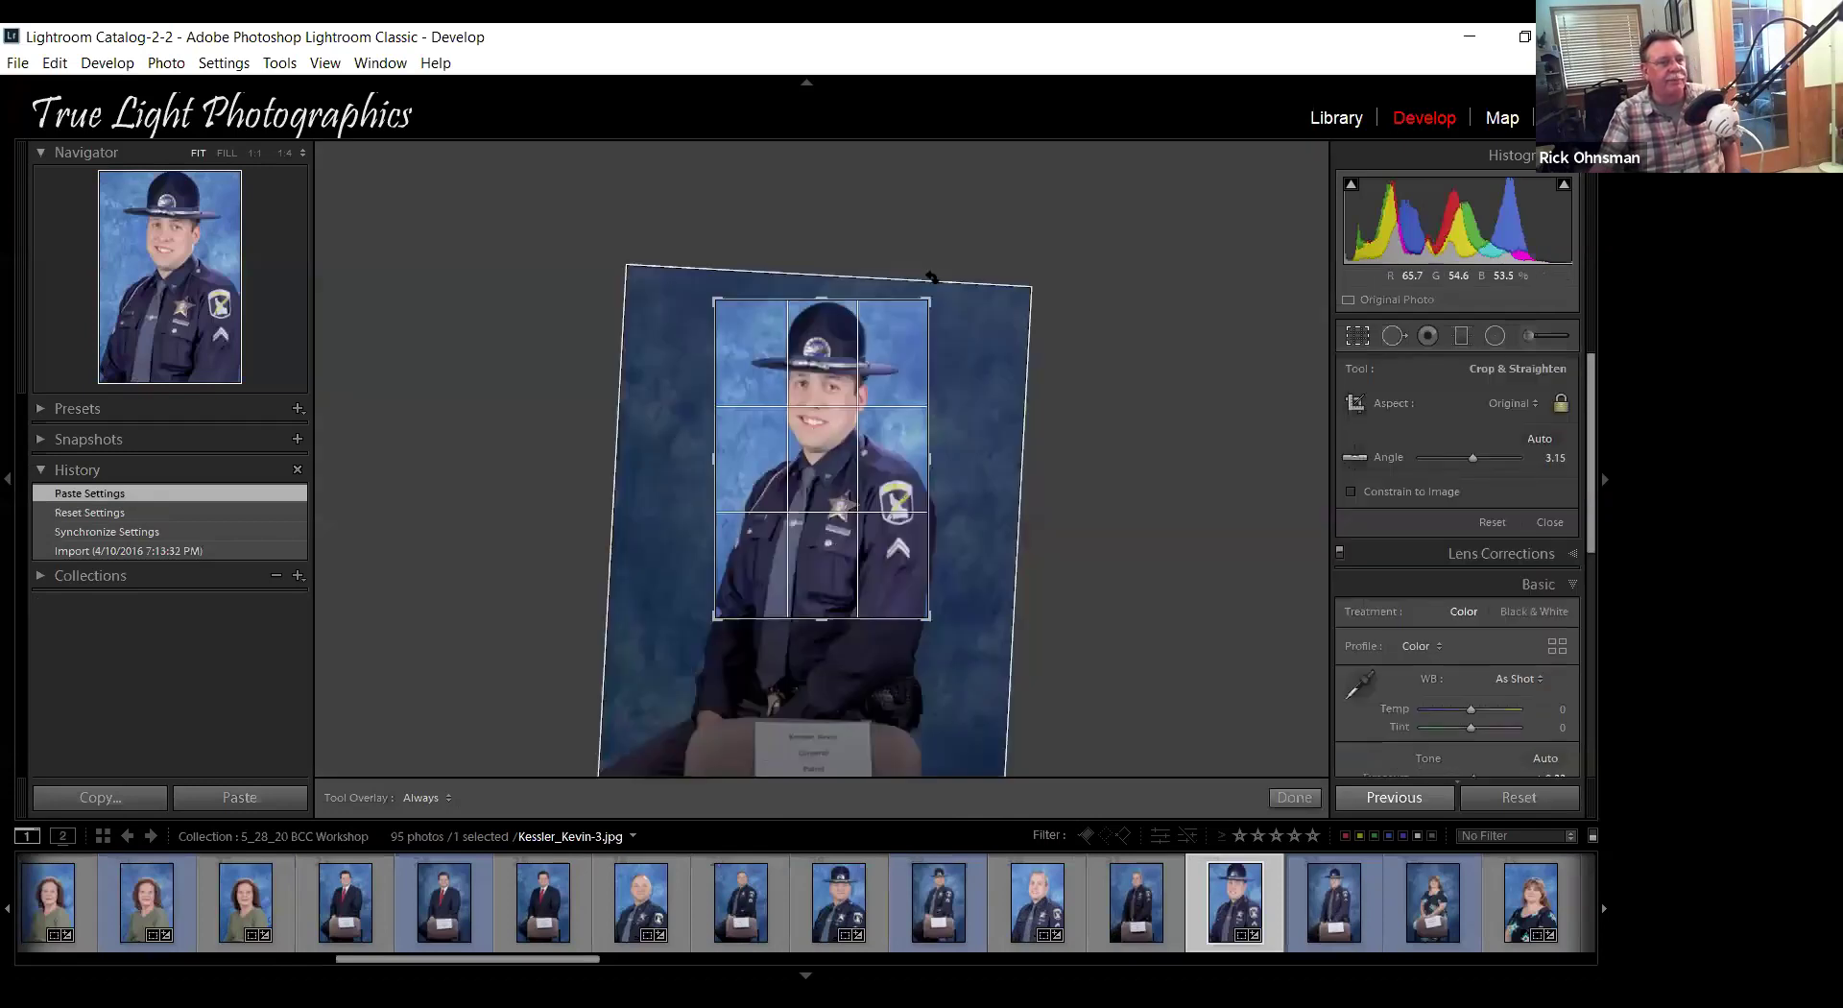
{"action": "left_click", "coordinate": [930, 277]}
{"action": "left_click_drag", "start_coordinate": [929, 274], "coordinate": [918, 276]}
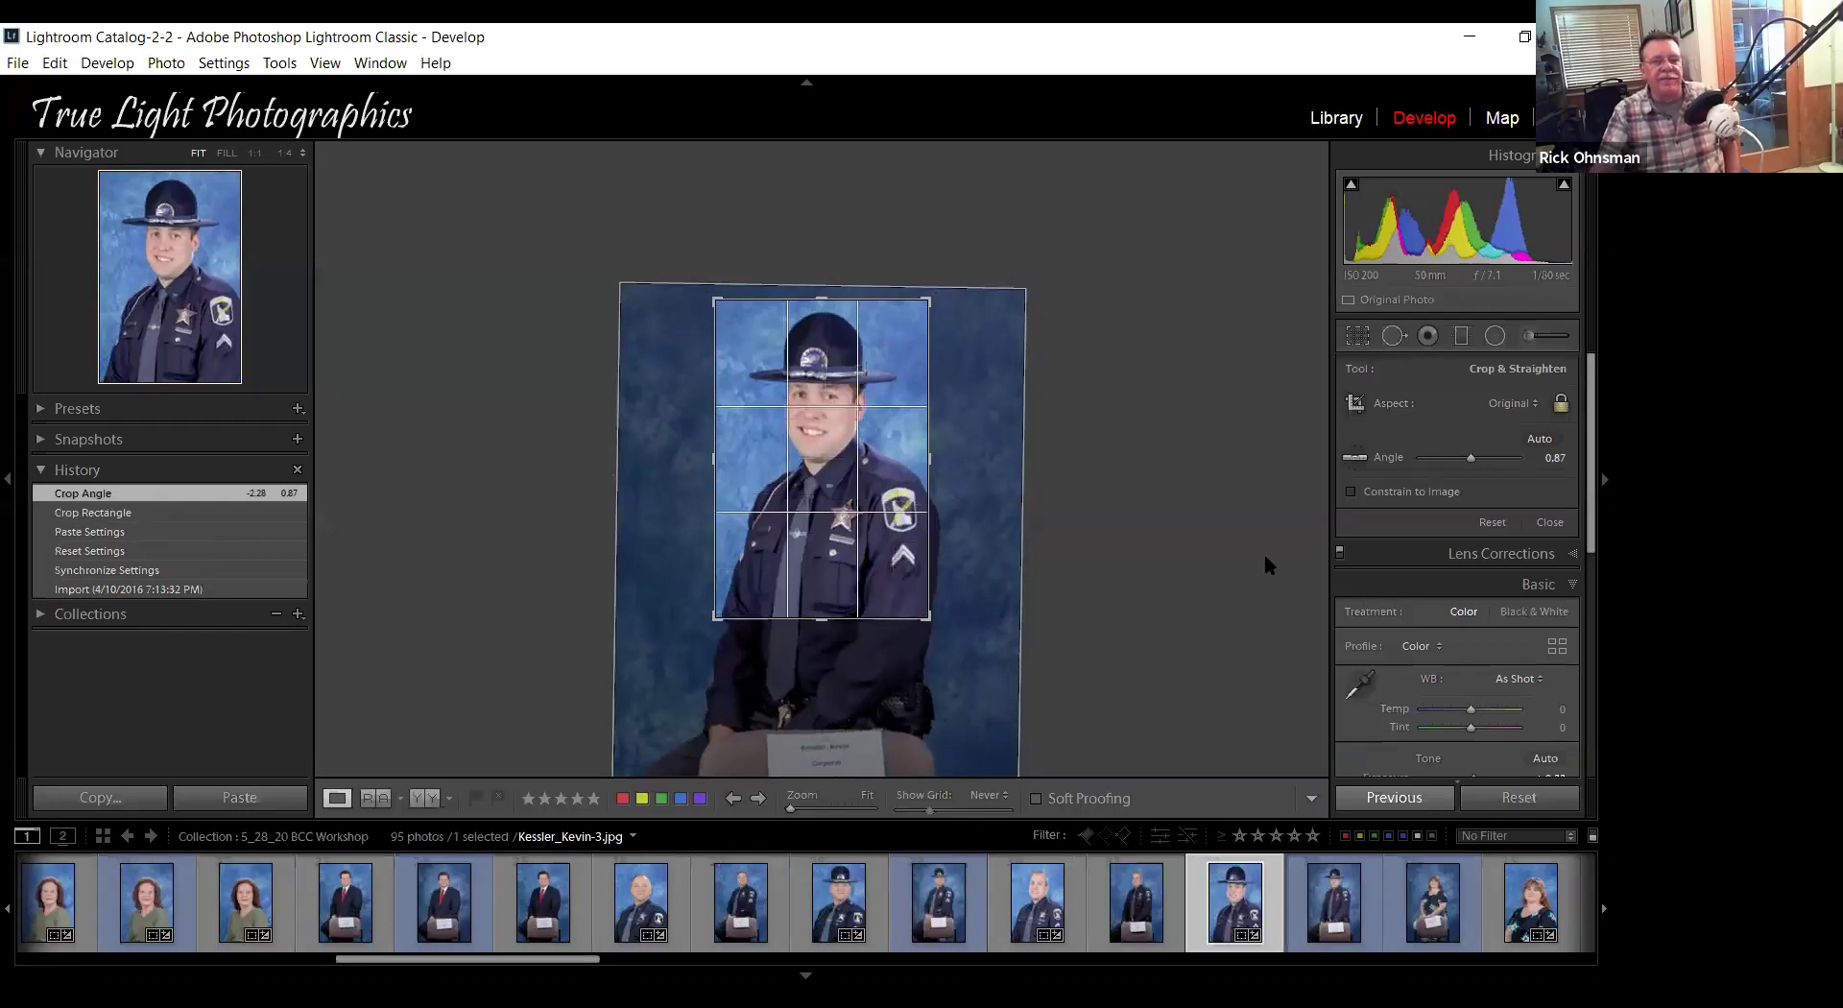
{"action": "key", "text": "Return"}
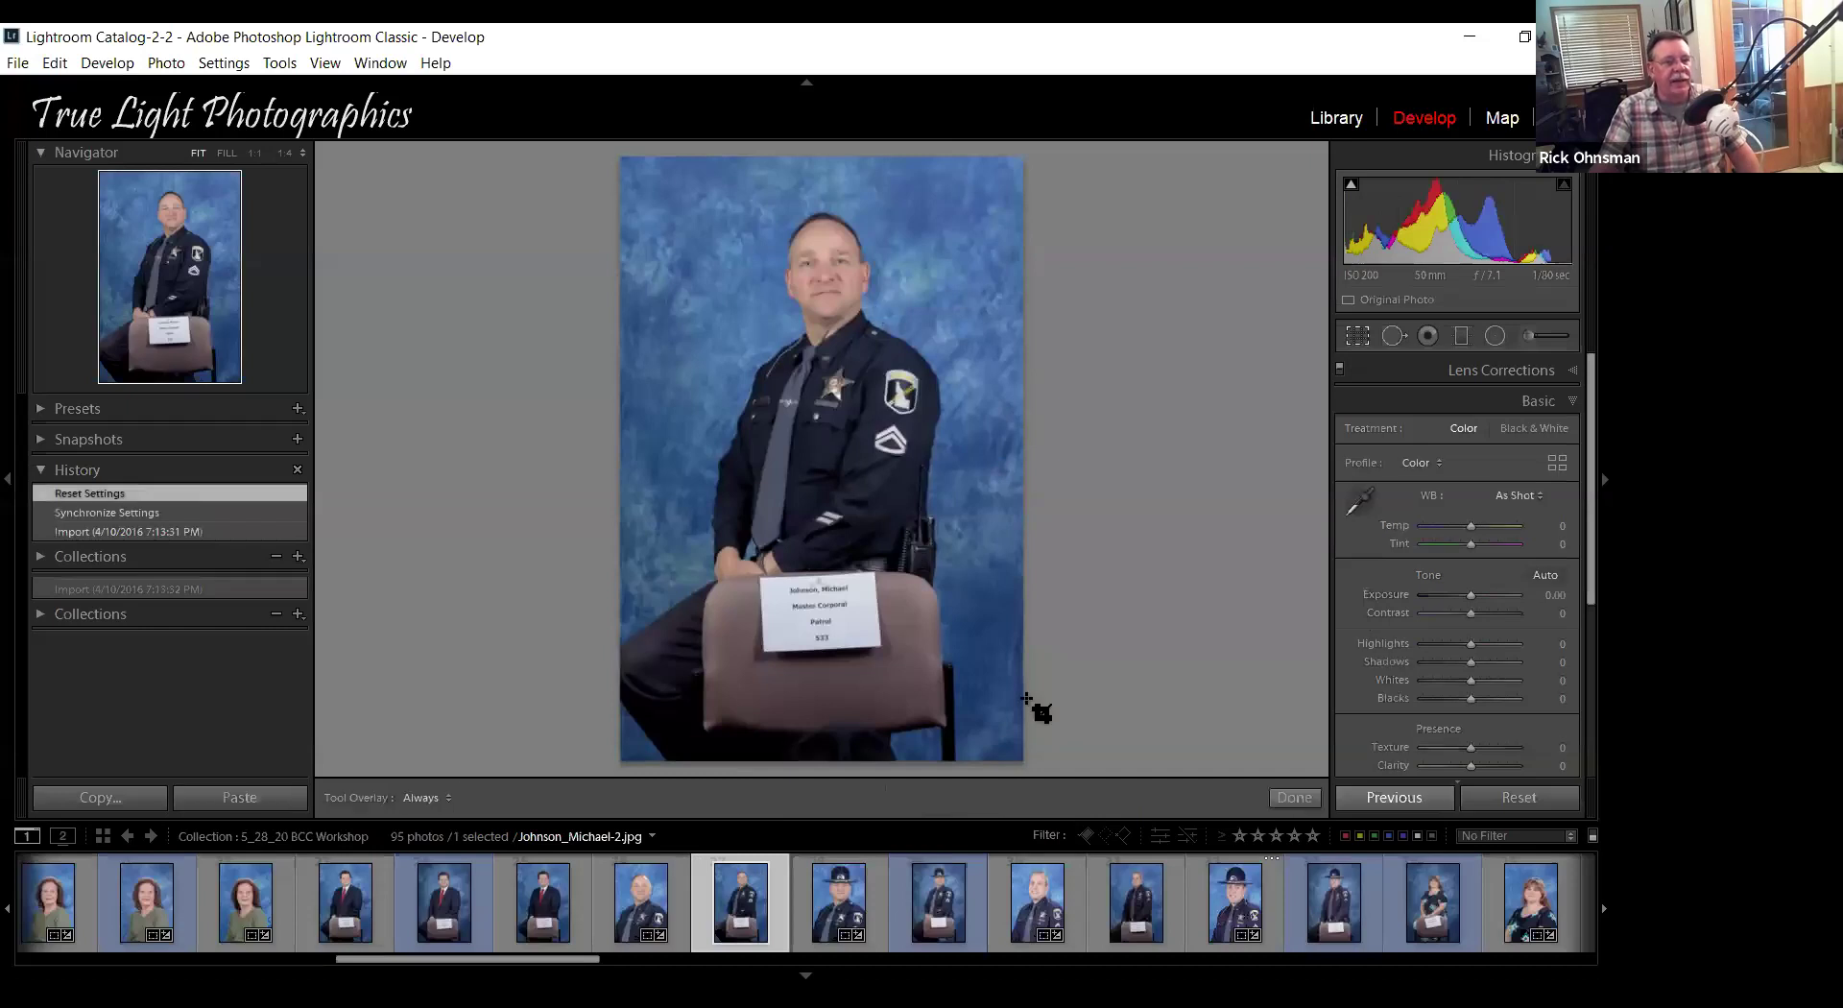
Crop the unedited master corporal portrait to a tight head-and-chest framing at the original aspect ratio.
{"action": "key", "text": "r"}
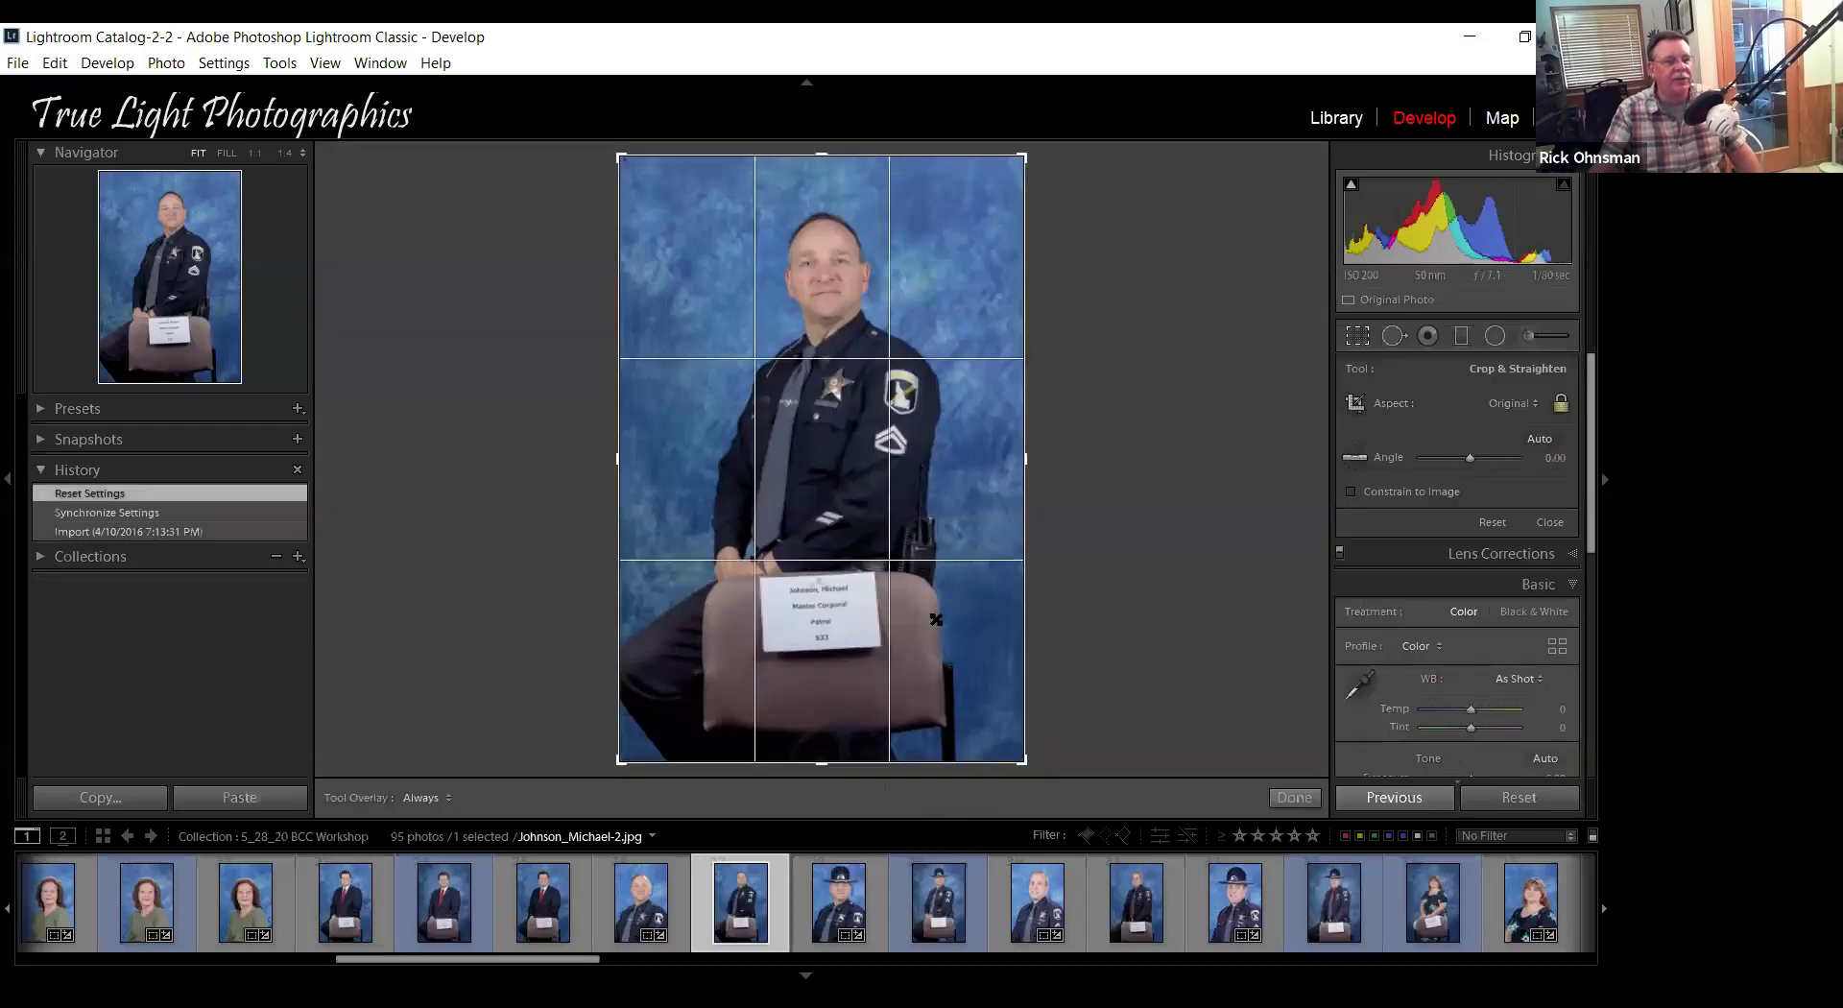
{"action": "left_click_drag", "start_coordinate": [935, 619], "coordinate": [730, 322]}
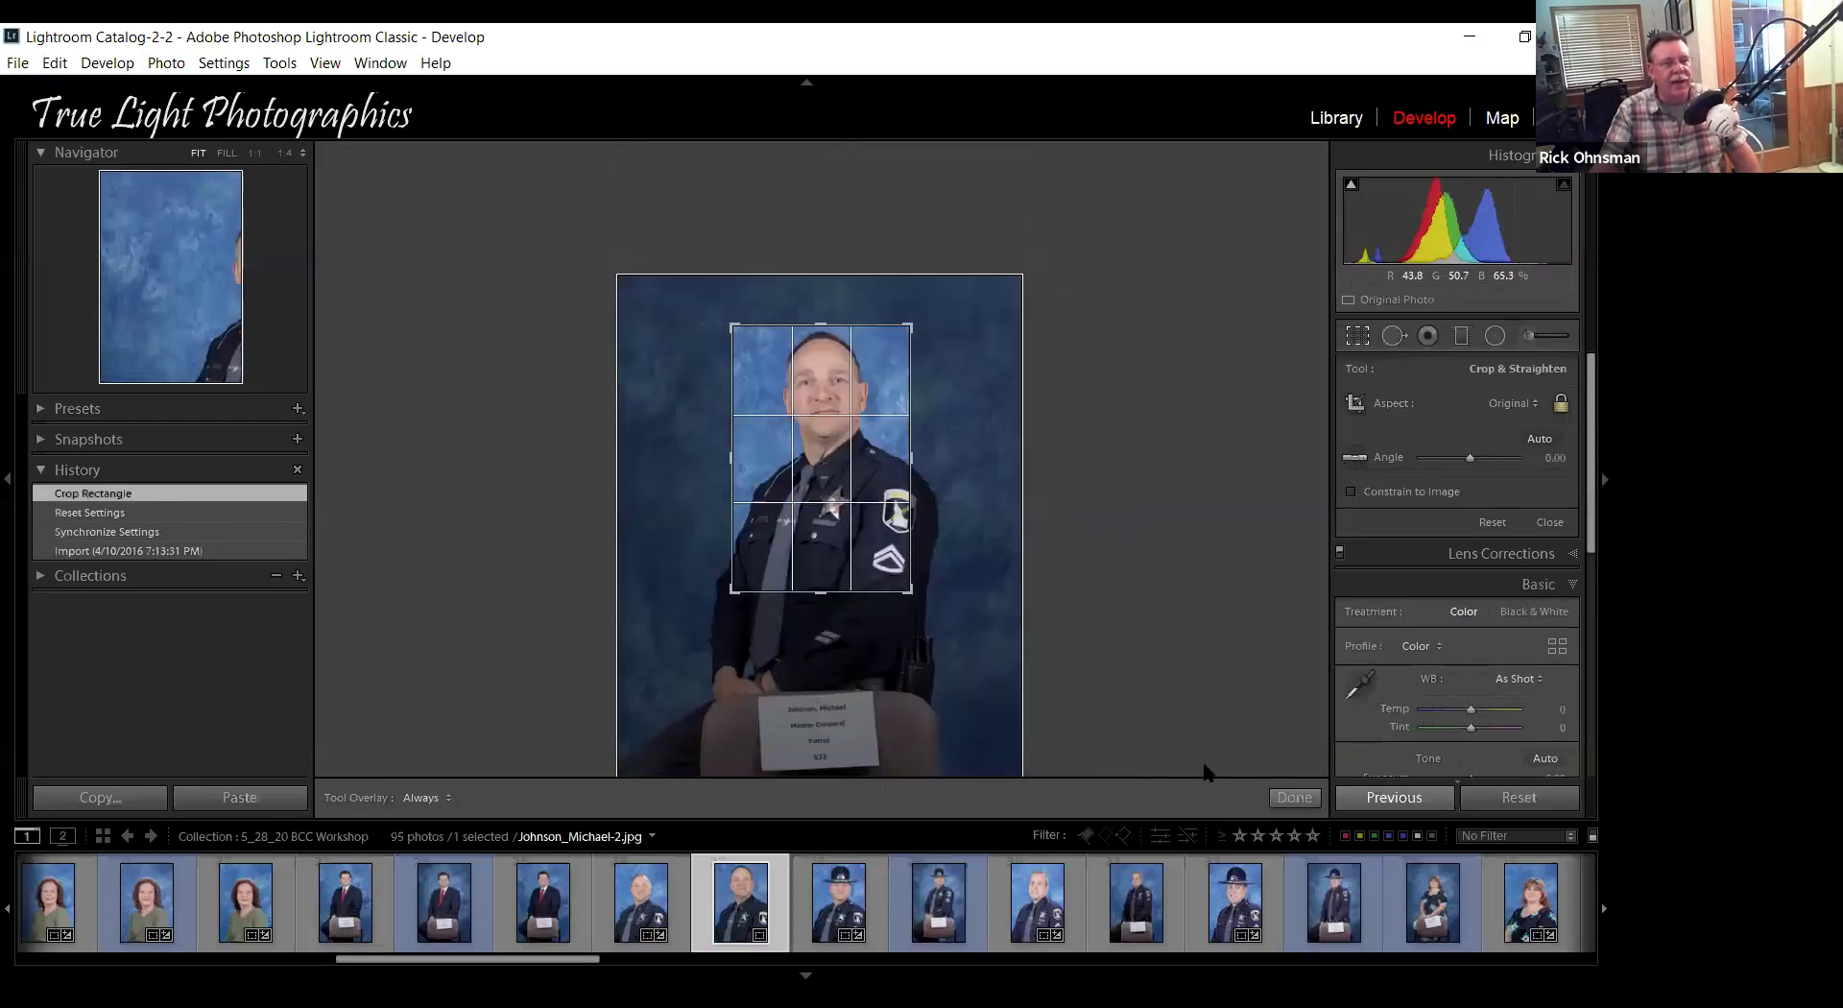
{"action": "left_click", "coordinate": [1295, 798]}
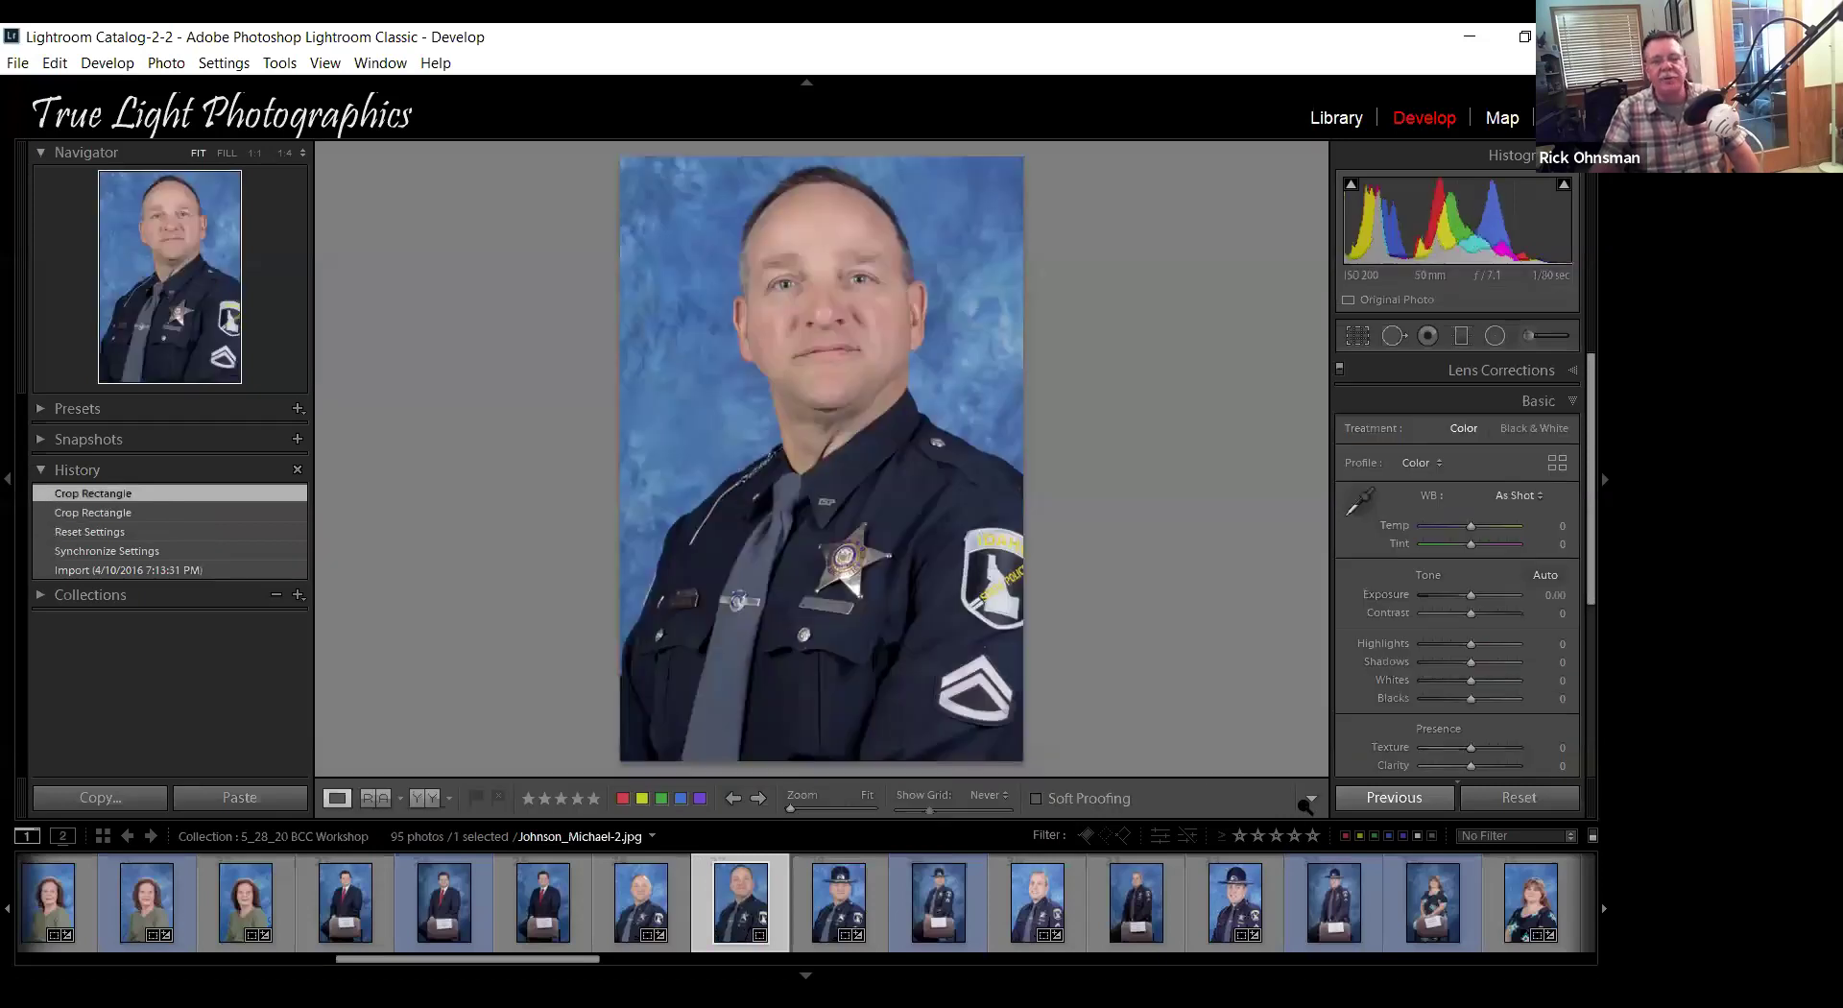
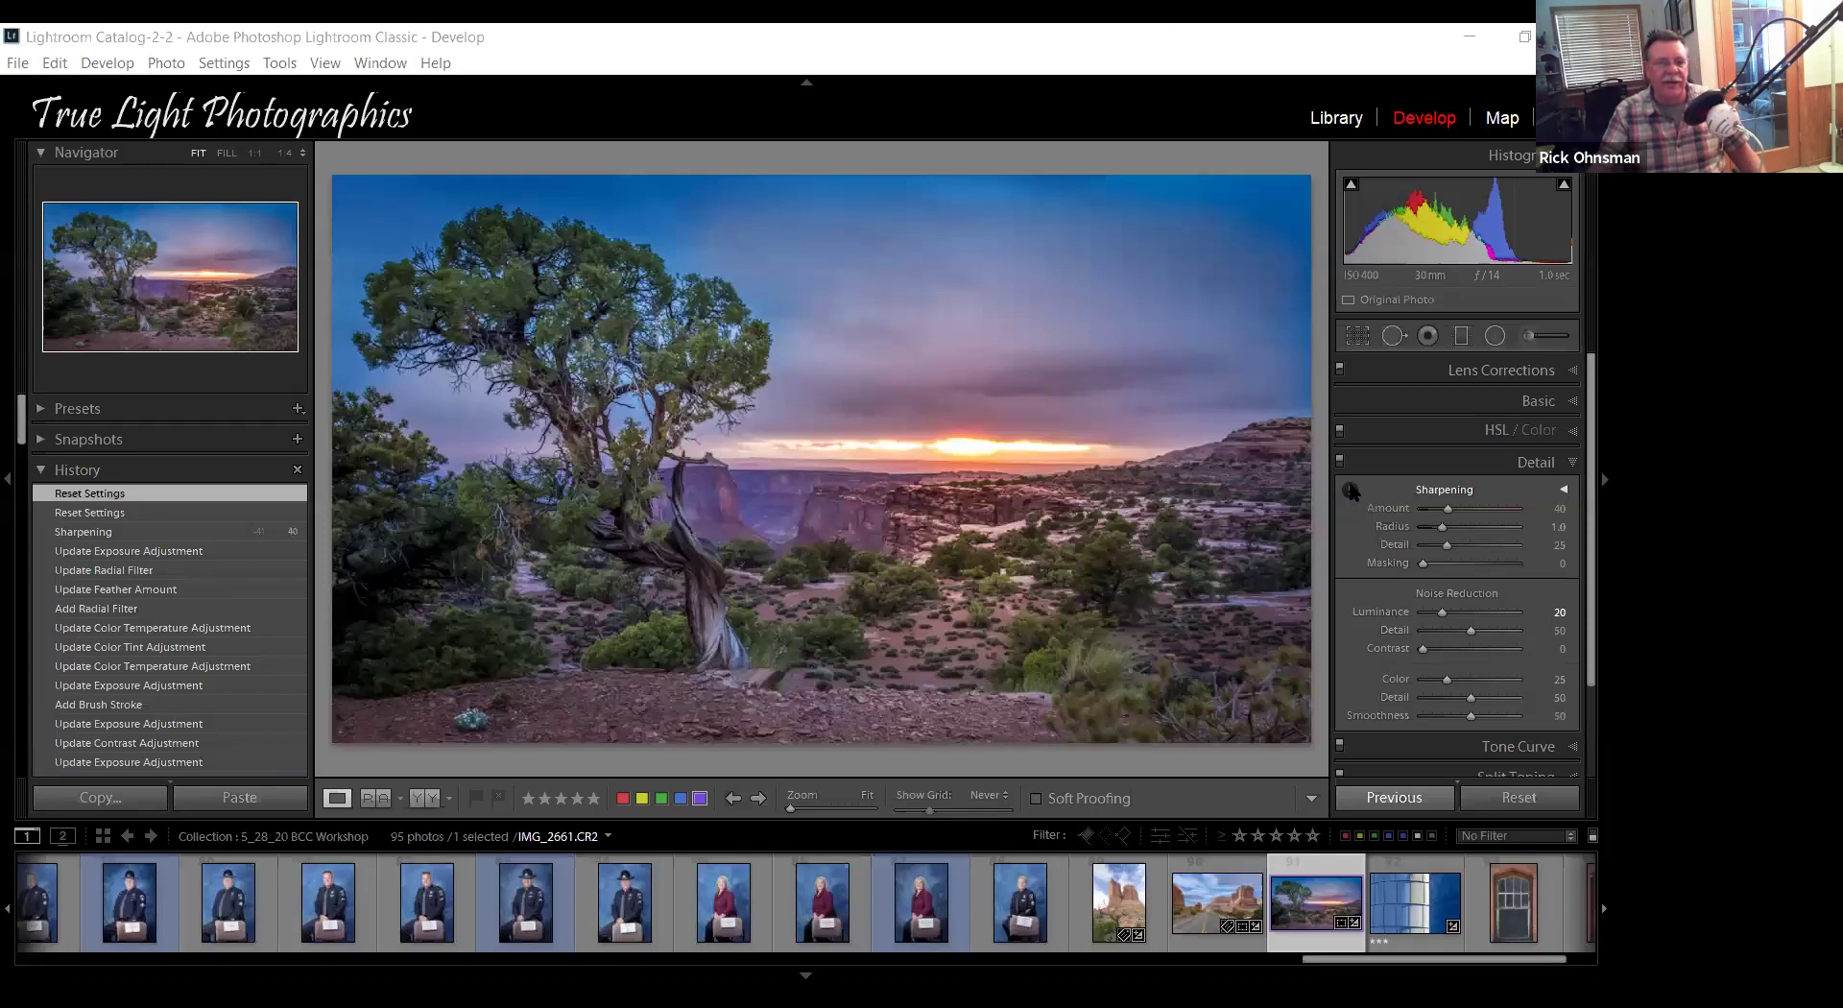
Inspect the desert sunset photo at 1:1 magnification where the tree's foliage meets the sky.
{"action": "left_click", "coordinate": [1350, 490]}
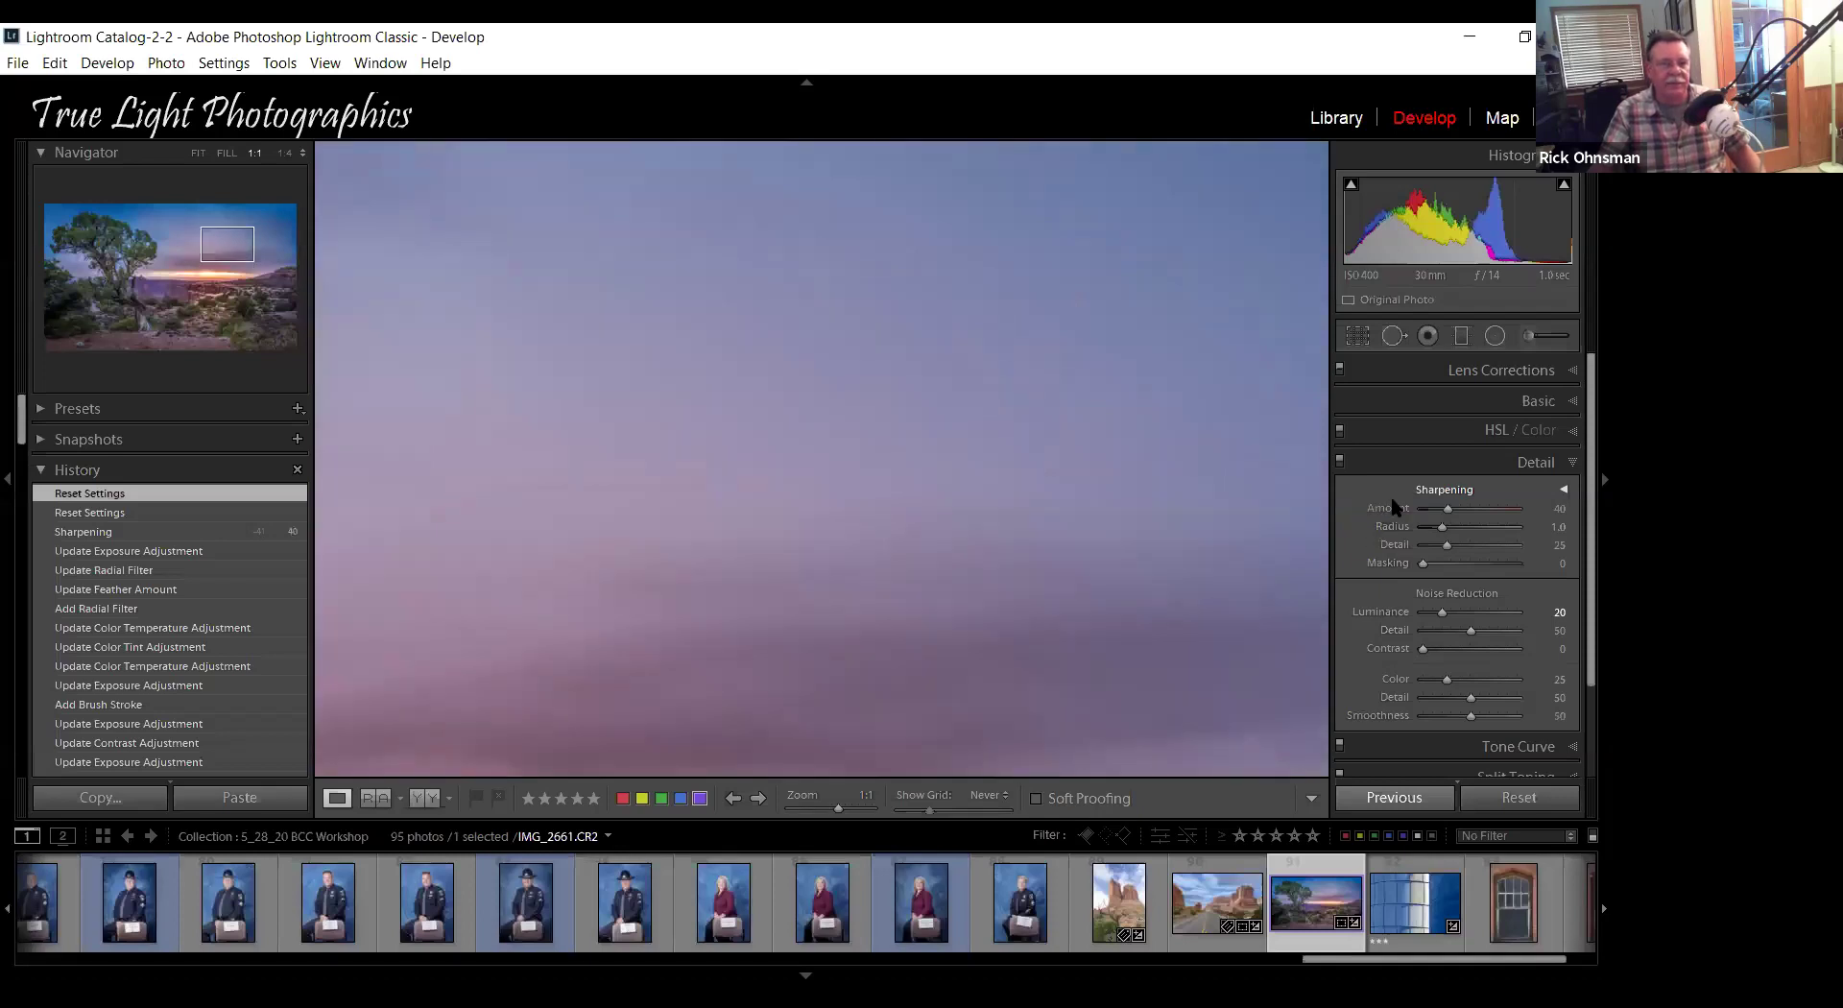
{"action": "left_click", "coordinate": [198, 154]}
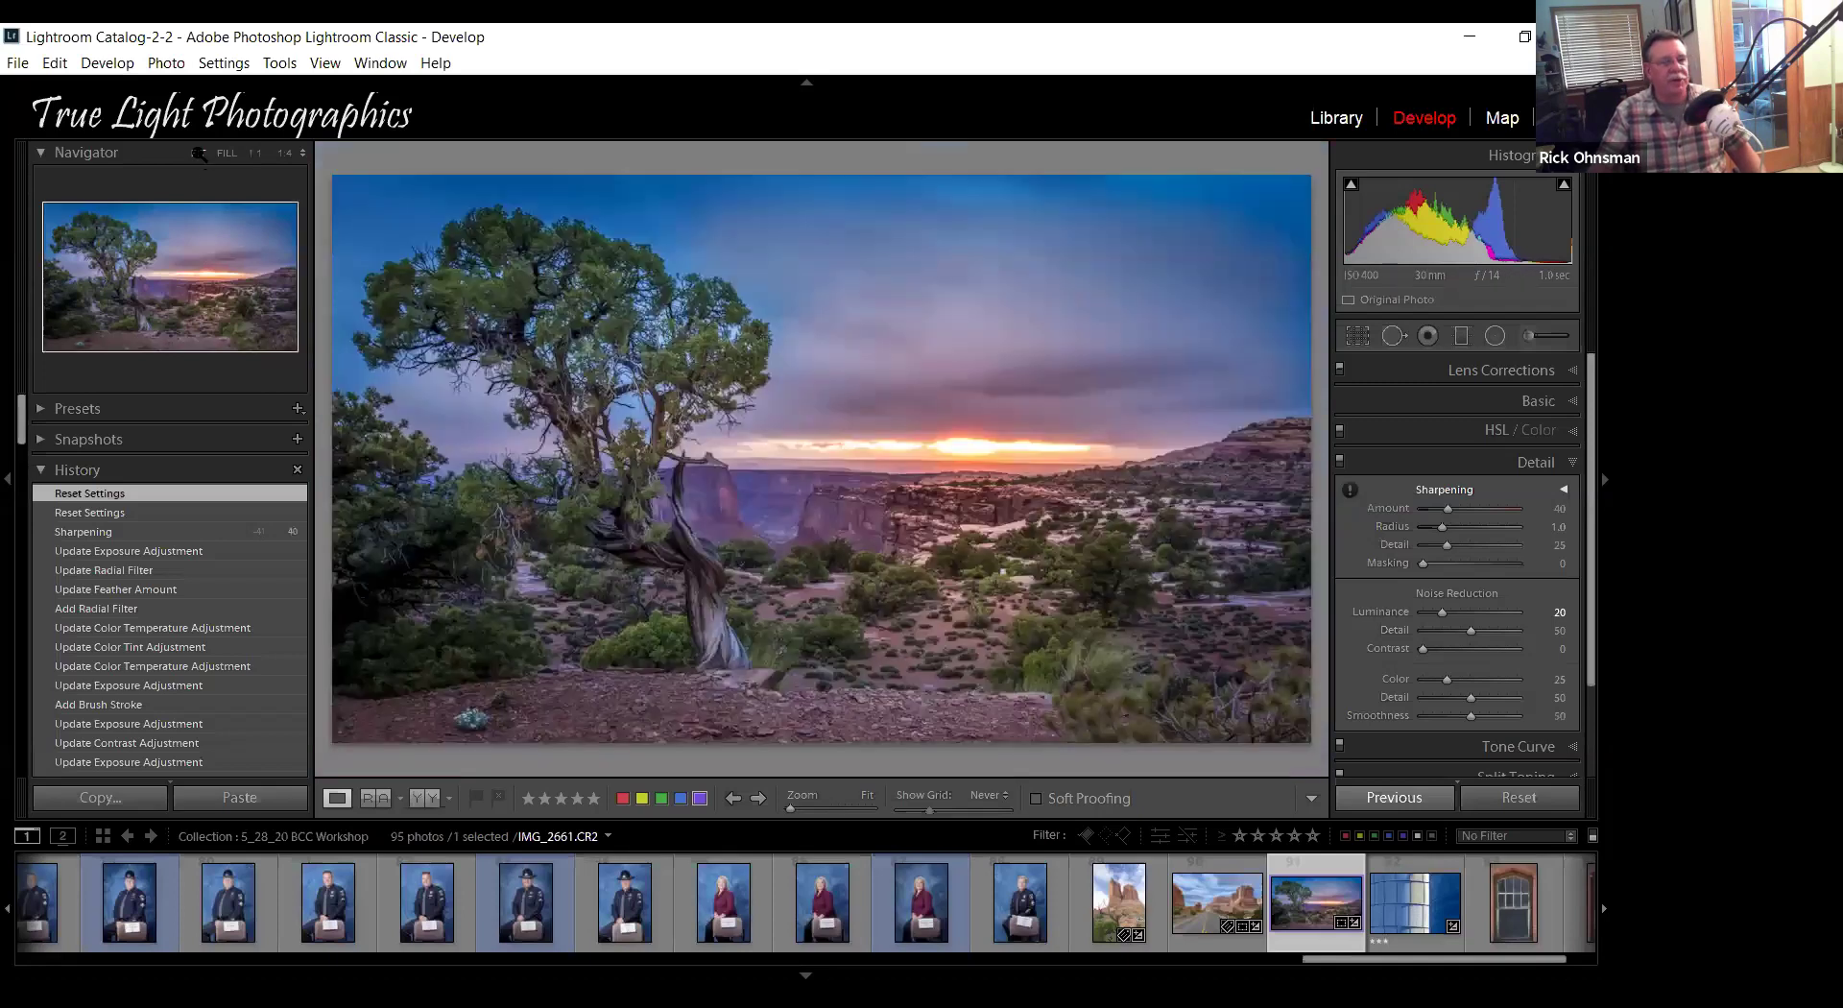
{"action": "mouse_move", "coordinate": [1350, 494]}
{"action": "left_click", "coordinate": [234, 239]}
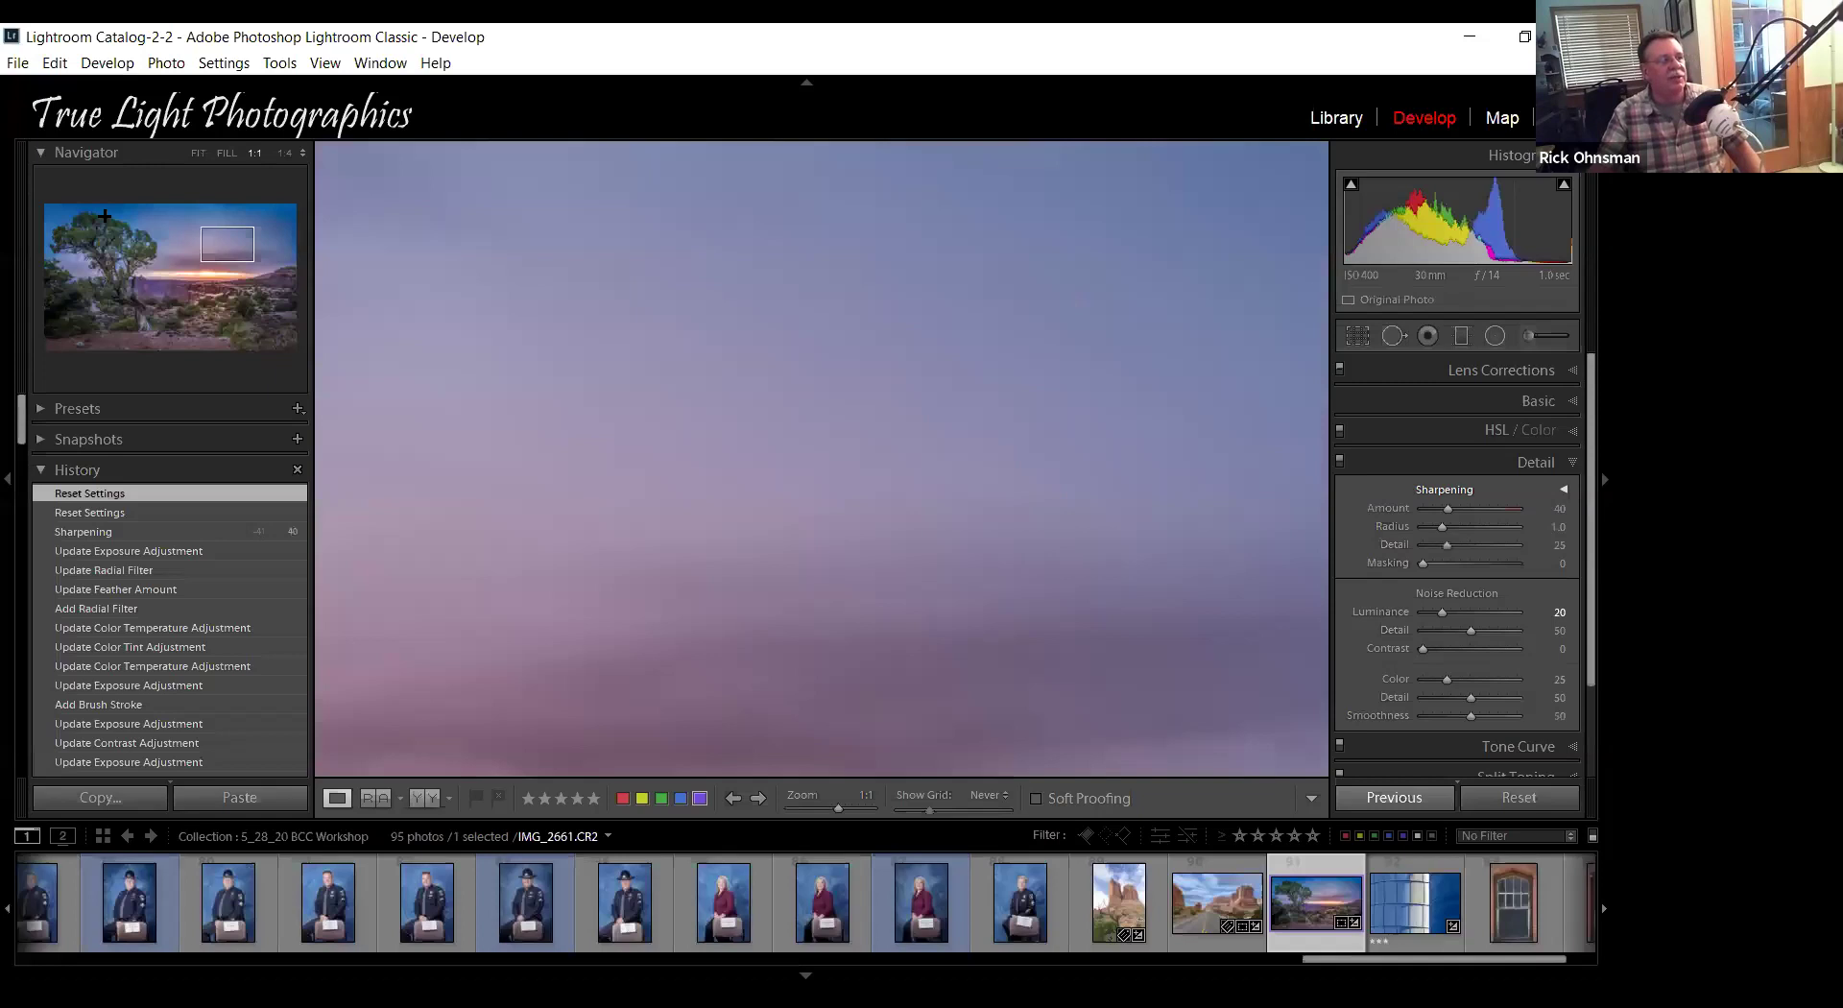
{"action": "left_click_drag", "start_coordinate": [208, 244], "coordinate": [147, 252]}
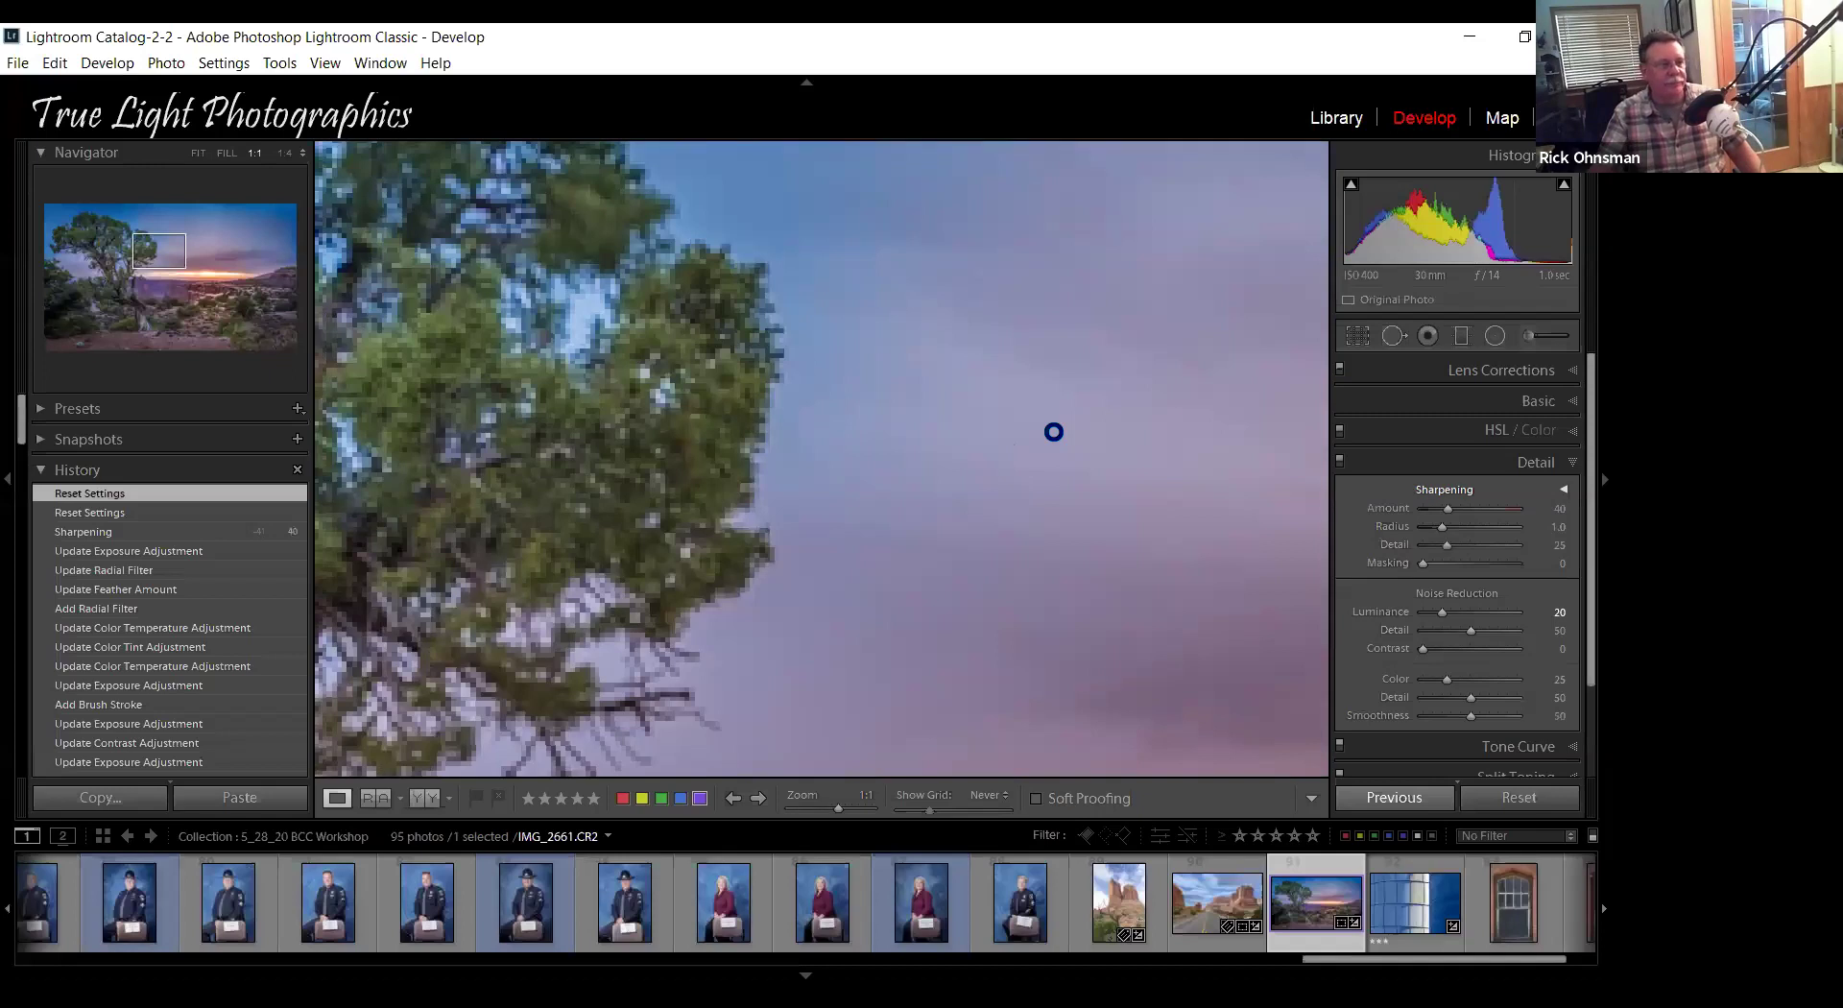
{"action": "key", "text": "super+d"}
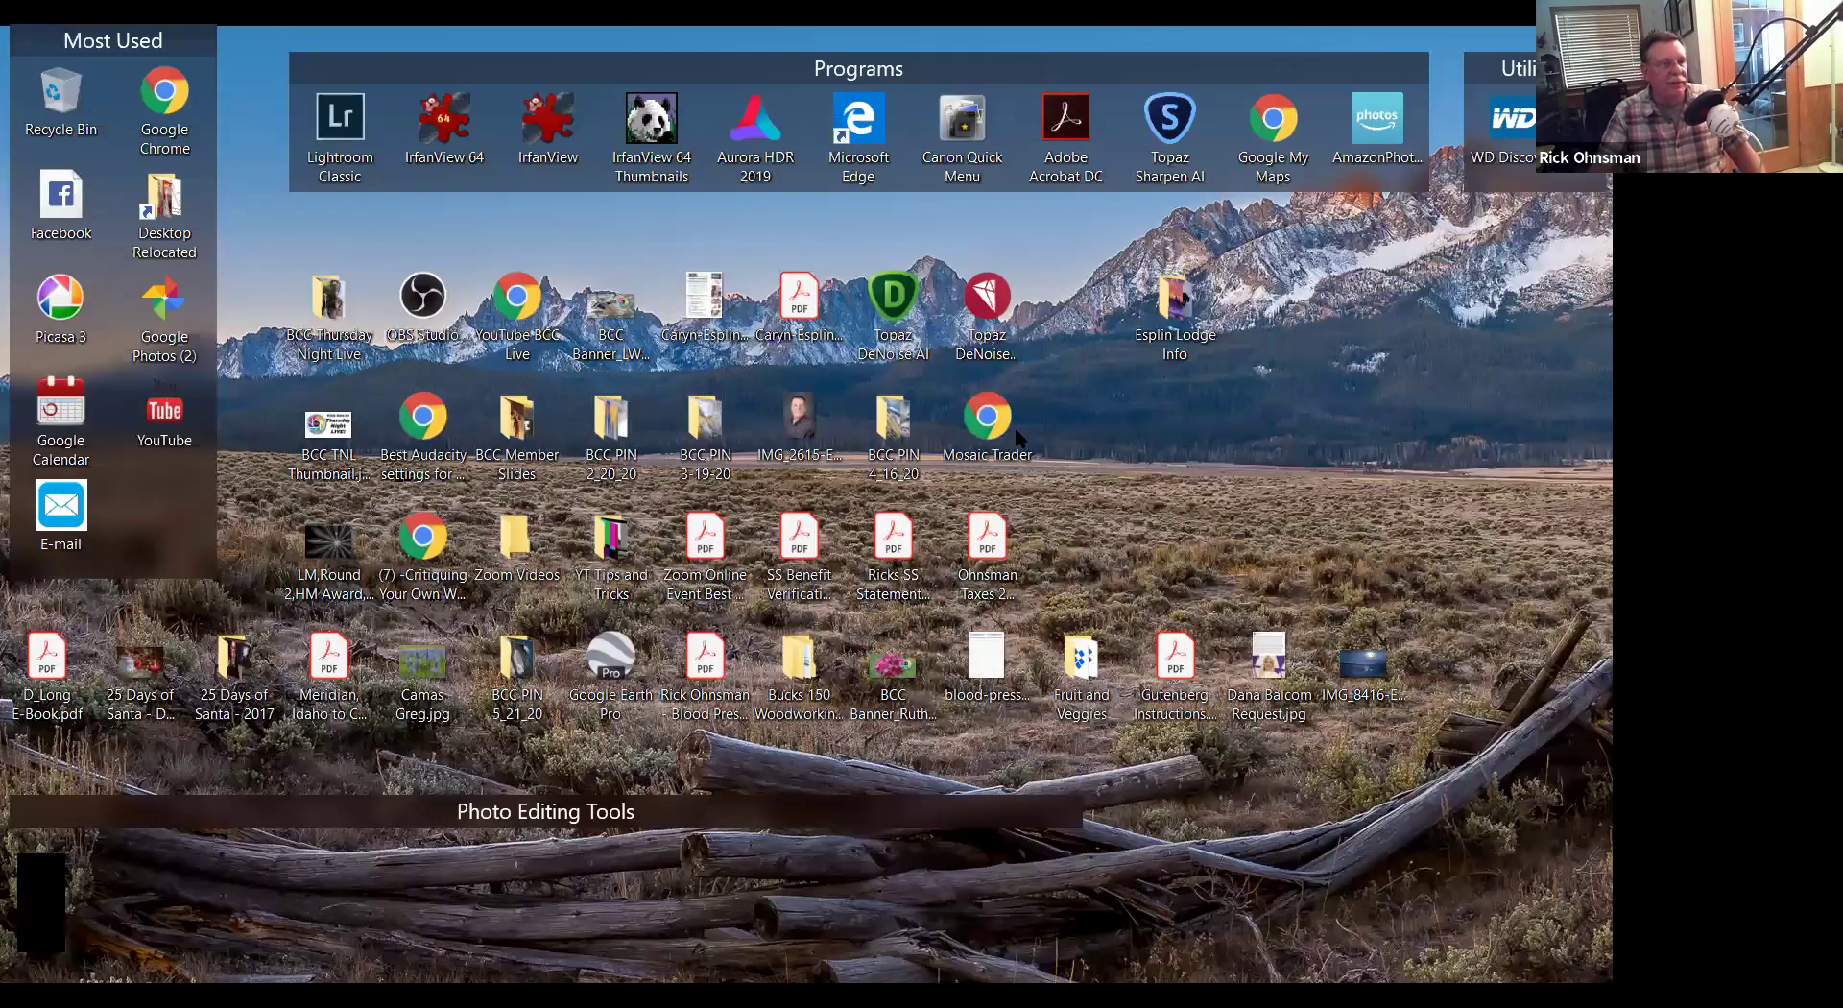
{"action": "key", "text": "super+d"}
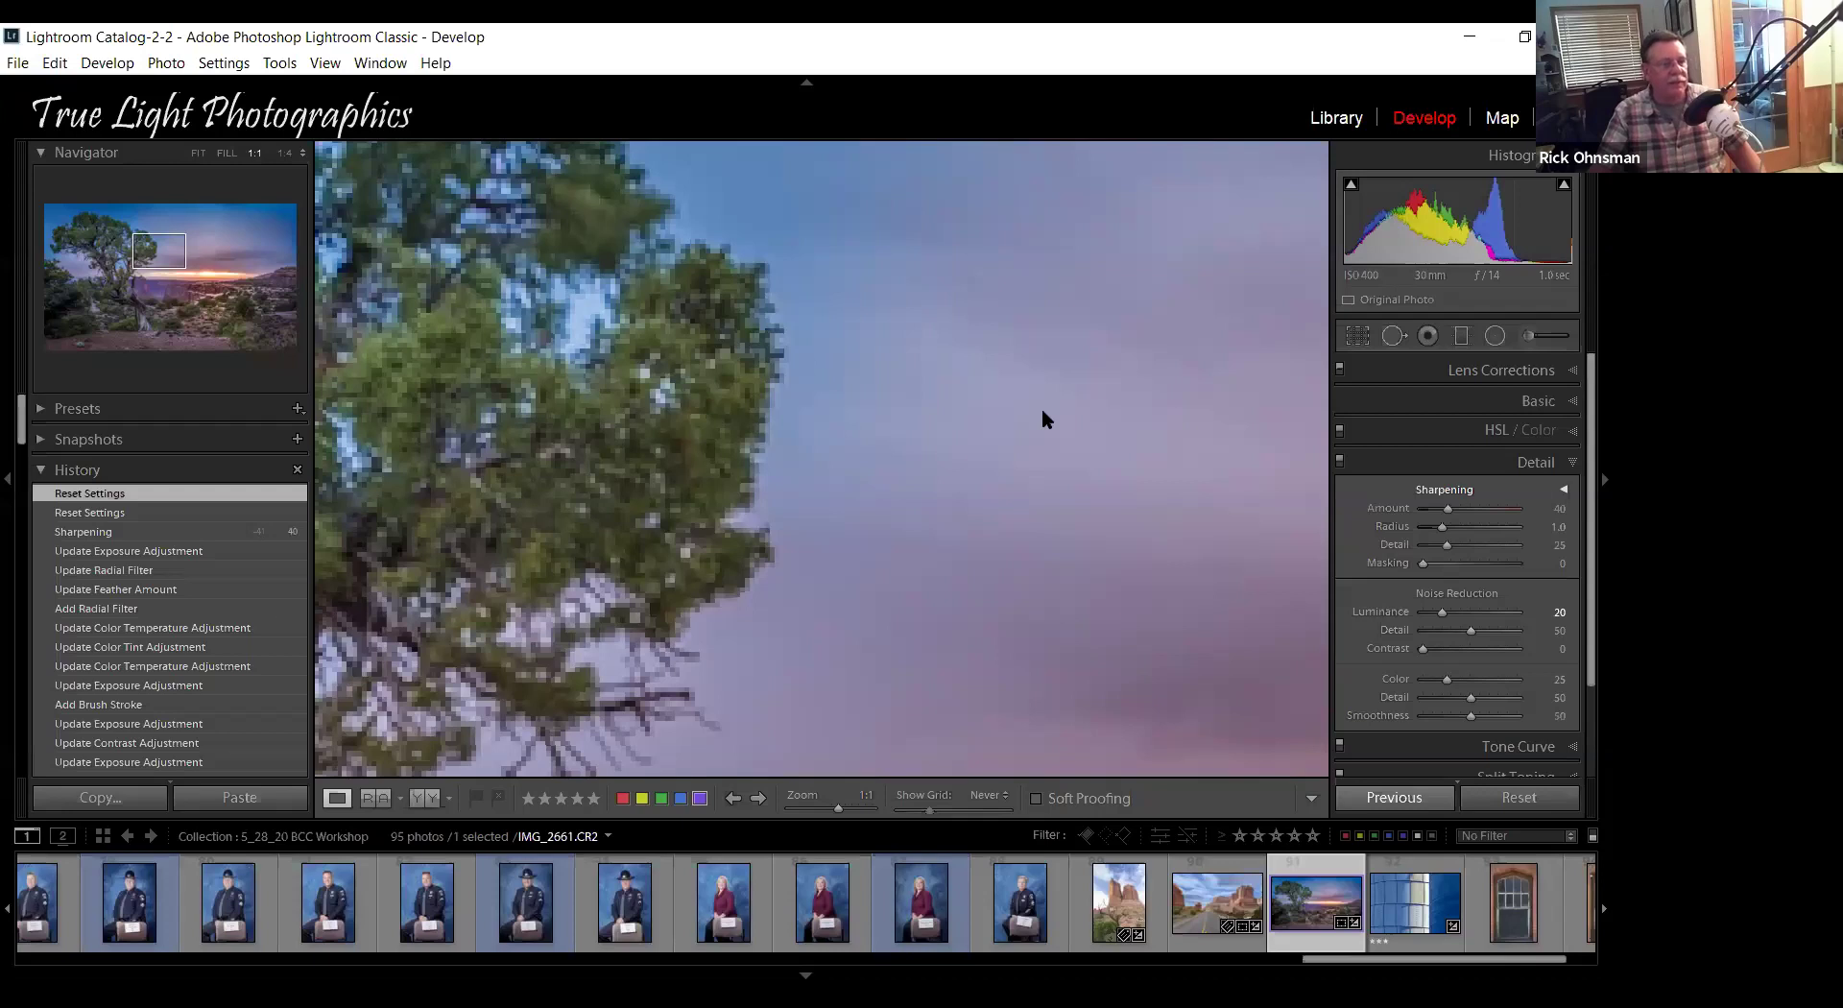
{"action": "key", "text": "super+d"}
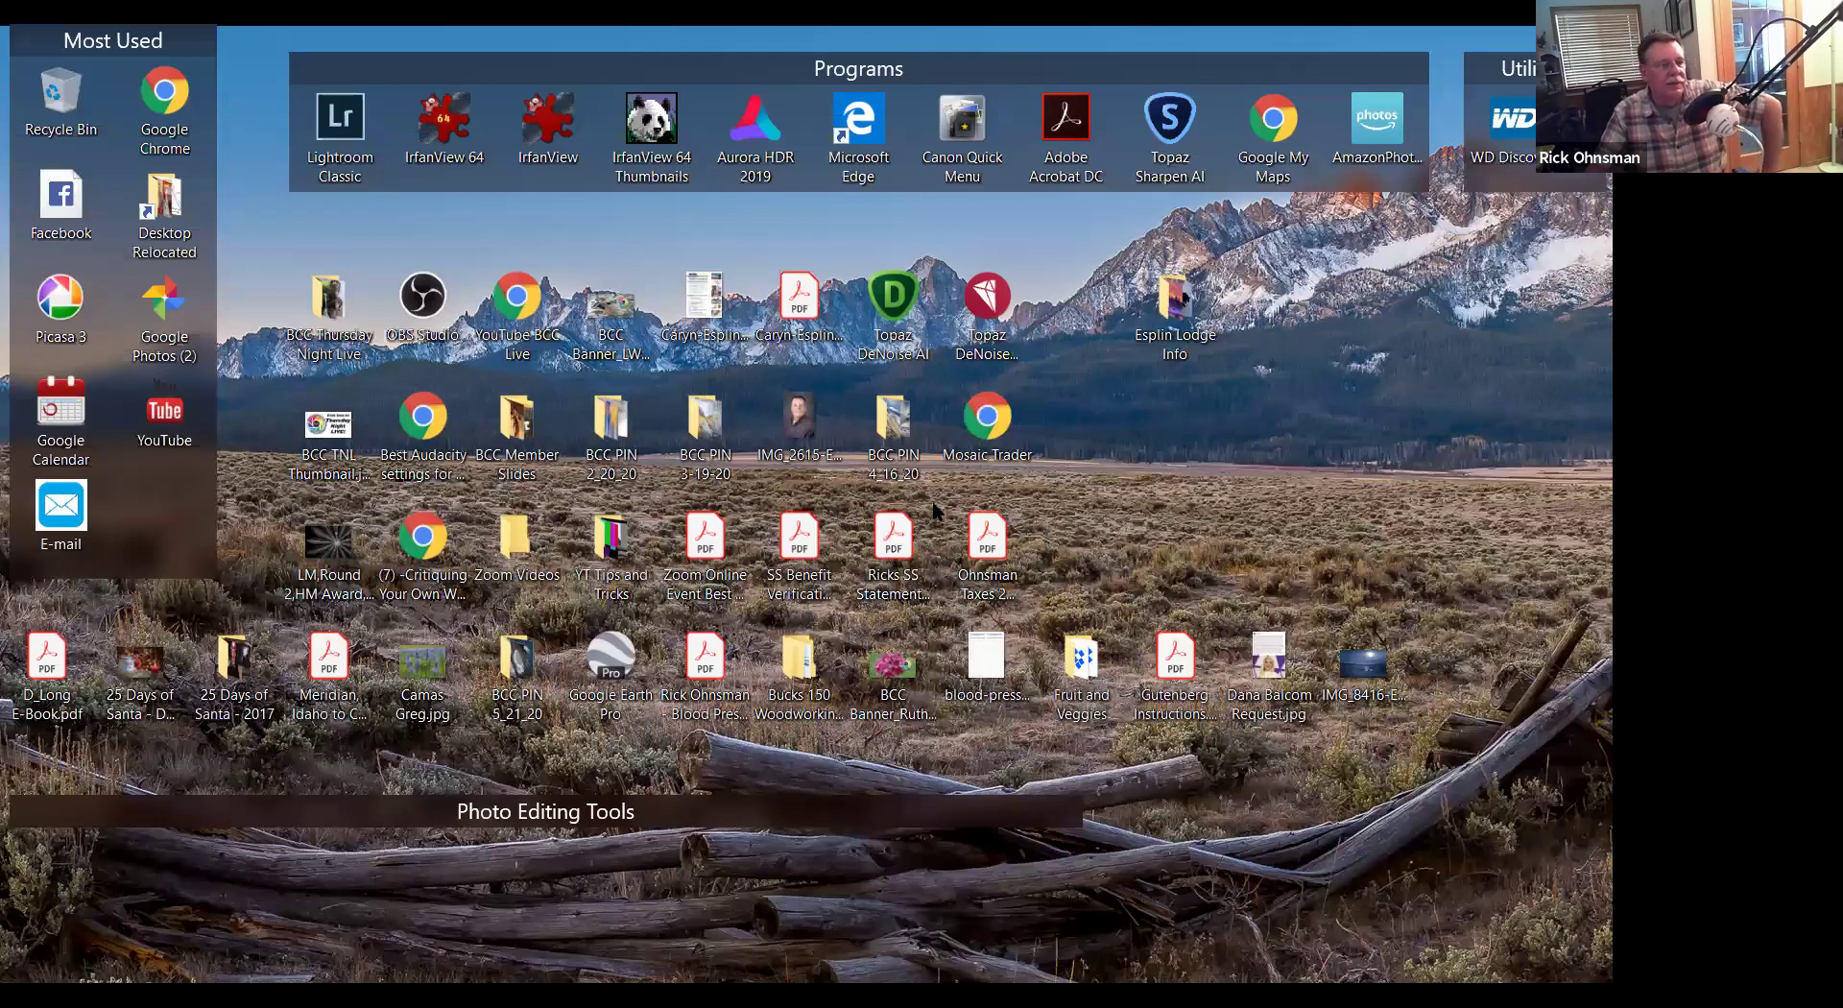
{"action": "key", "text": "super+d"}
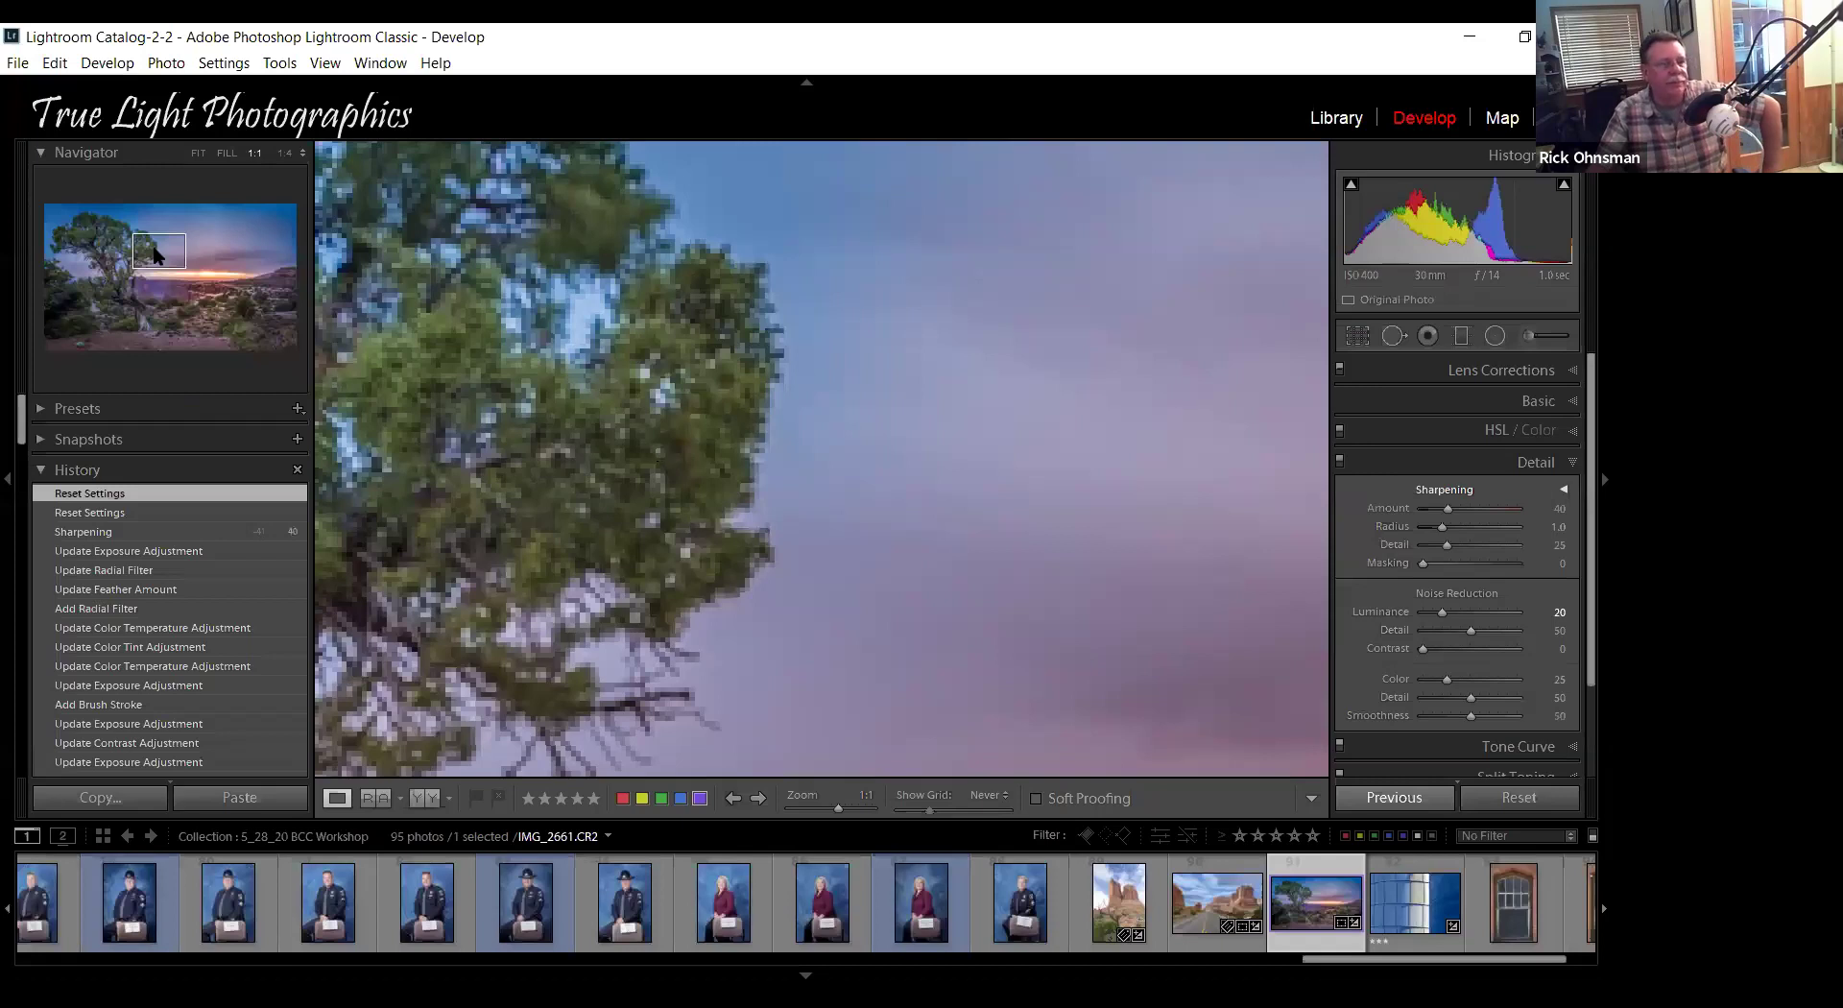
{"action": "key", "text": "super+d"}
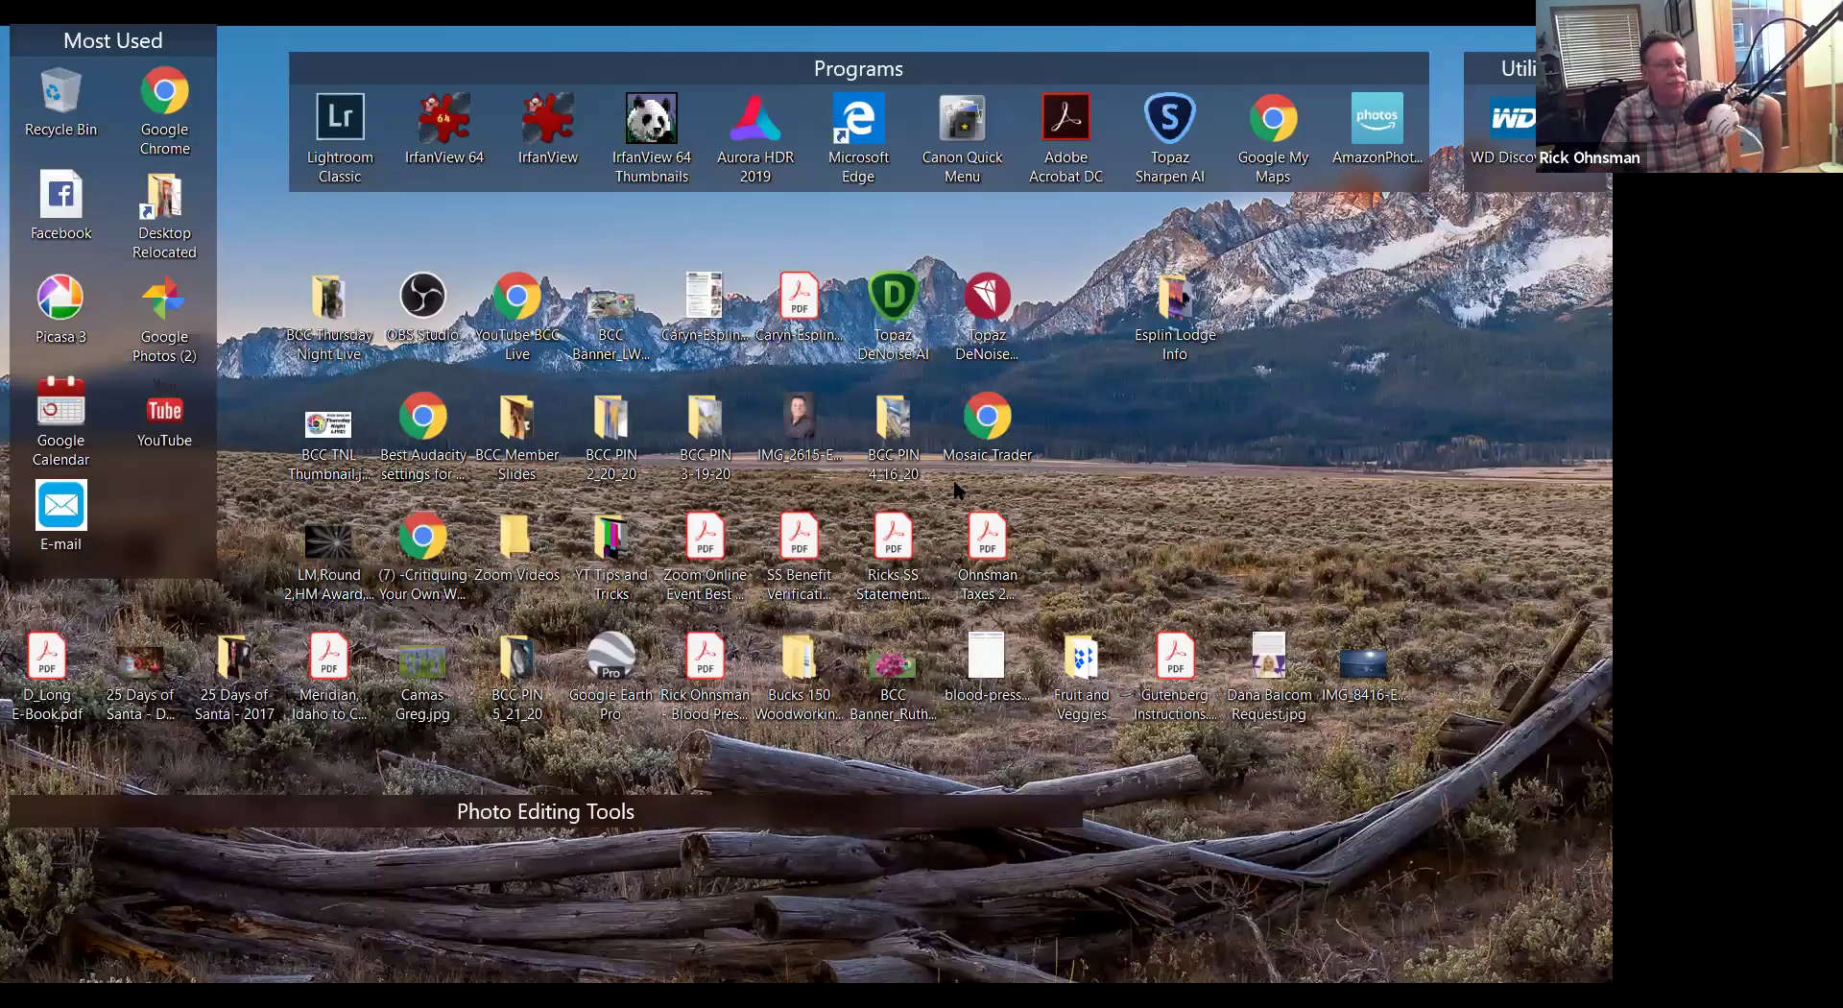
{"action": "key", "text": "super+d"}
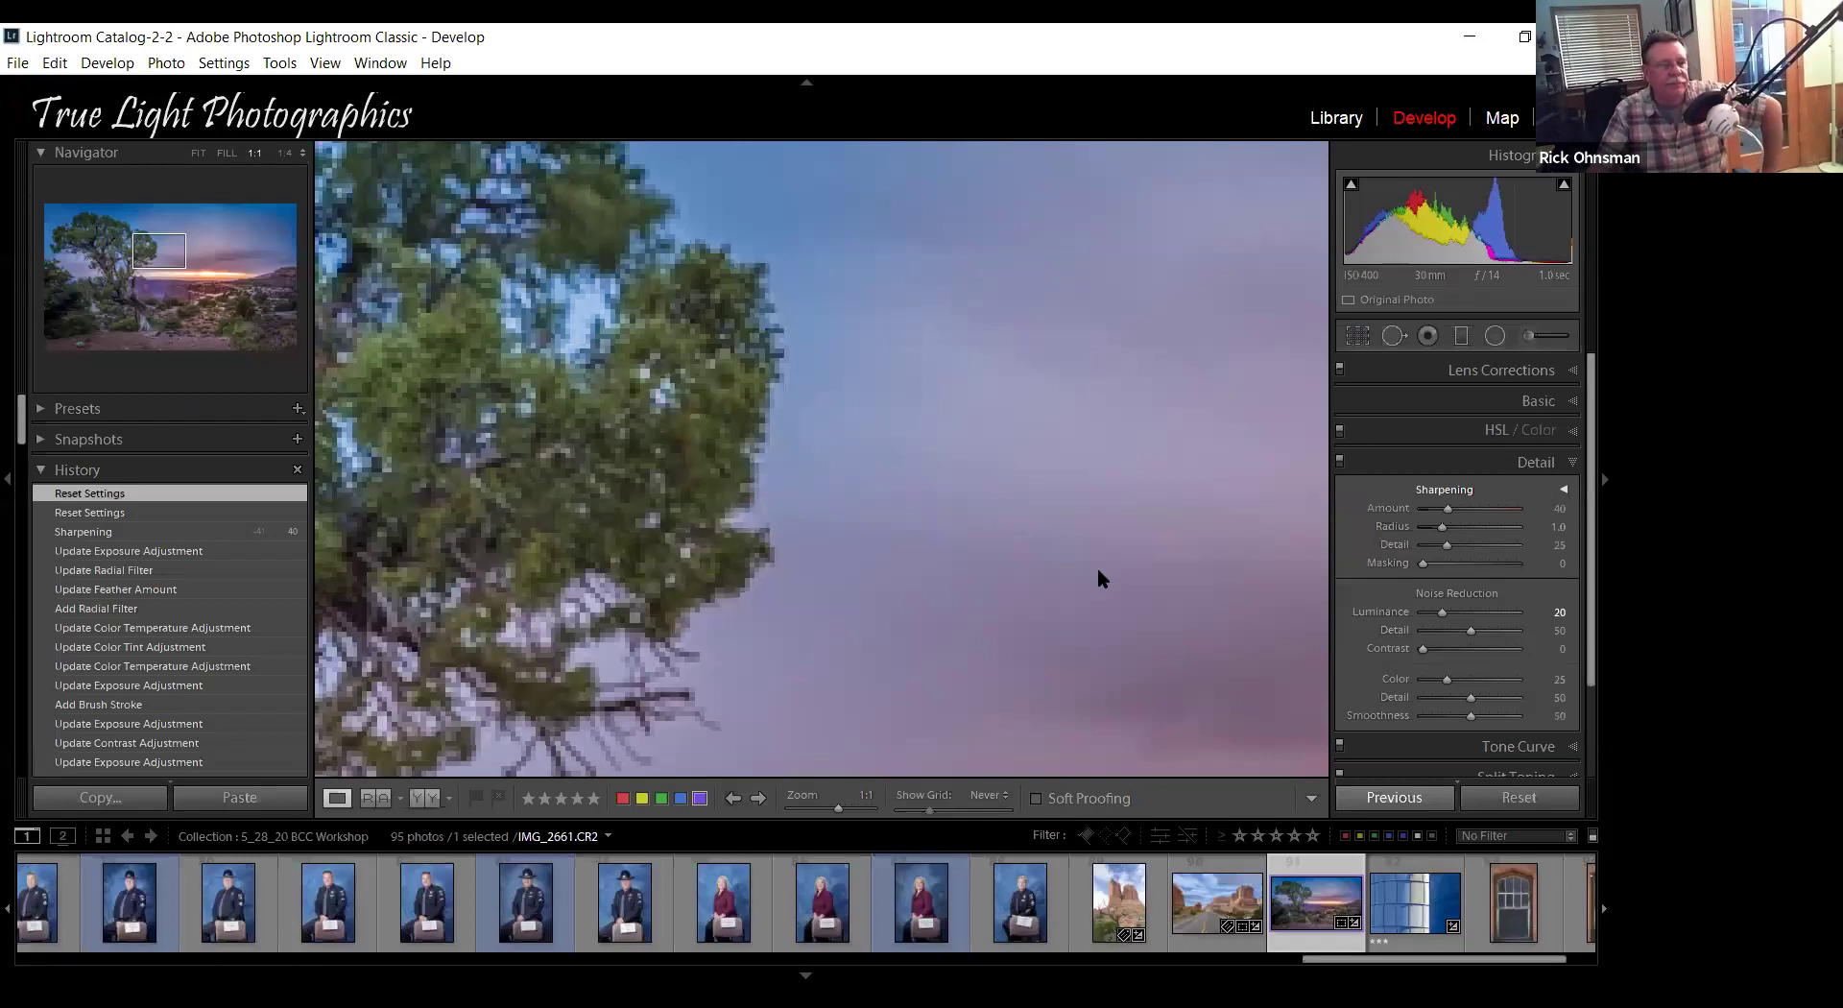
{"action": "key", "text": "super+d"}
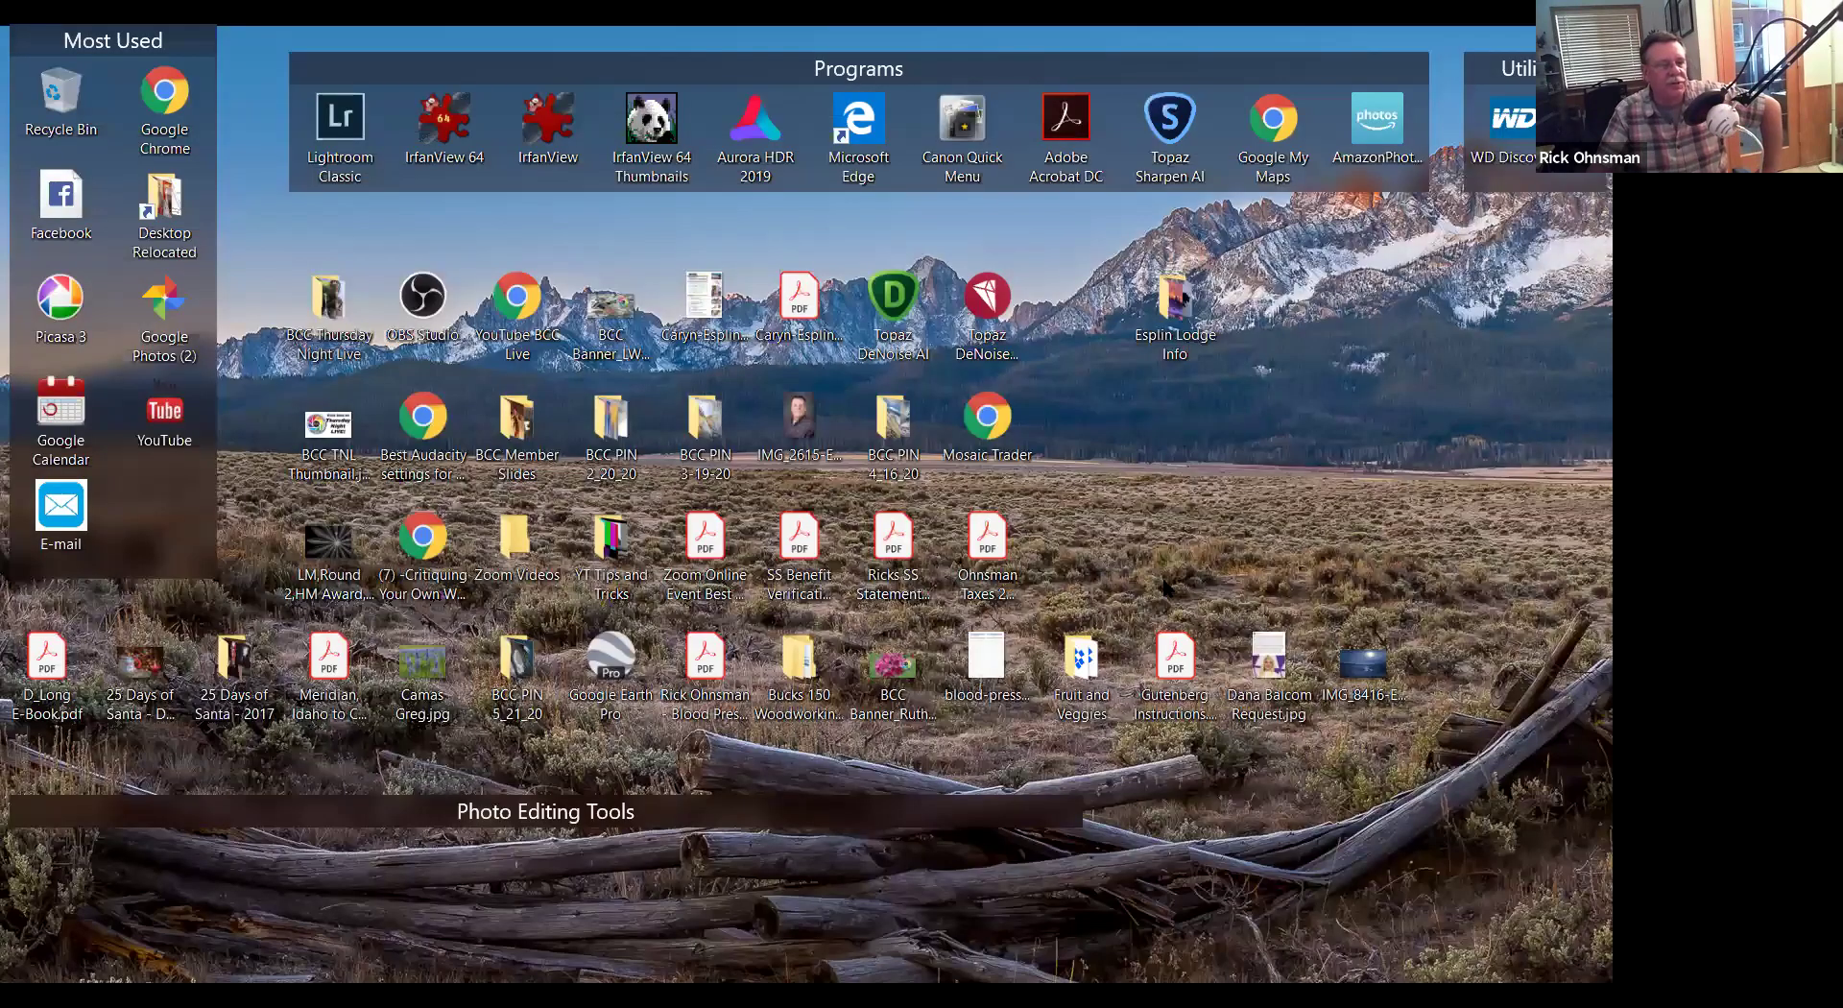
{"action": "key", "text": "super+d"}
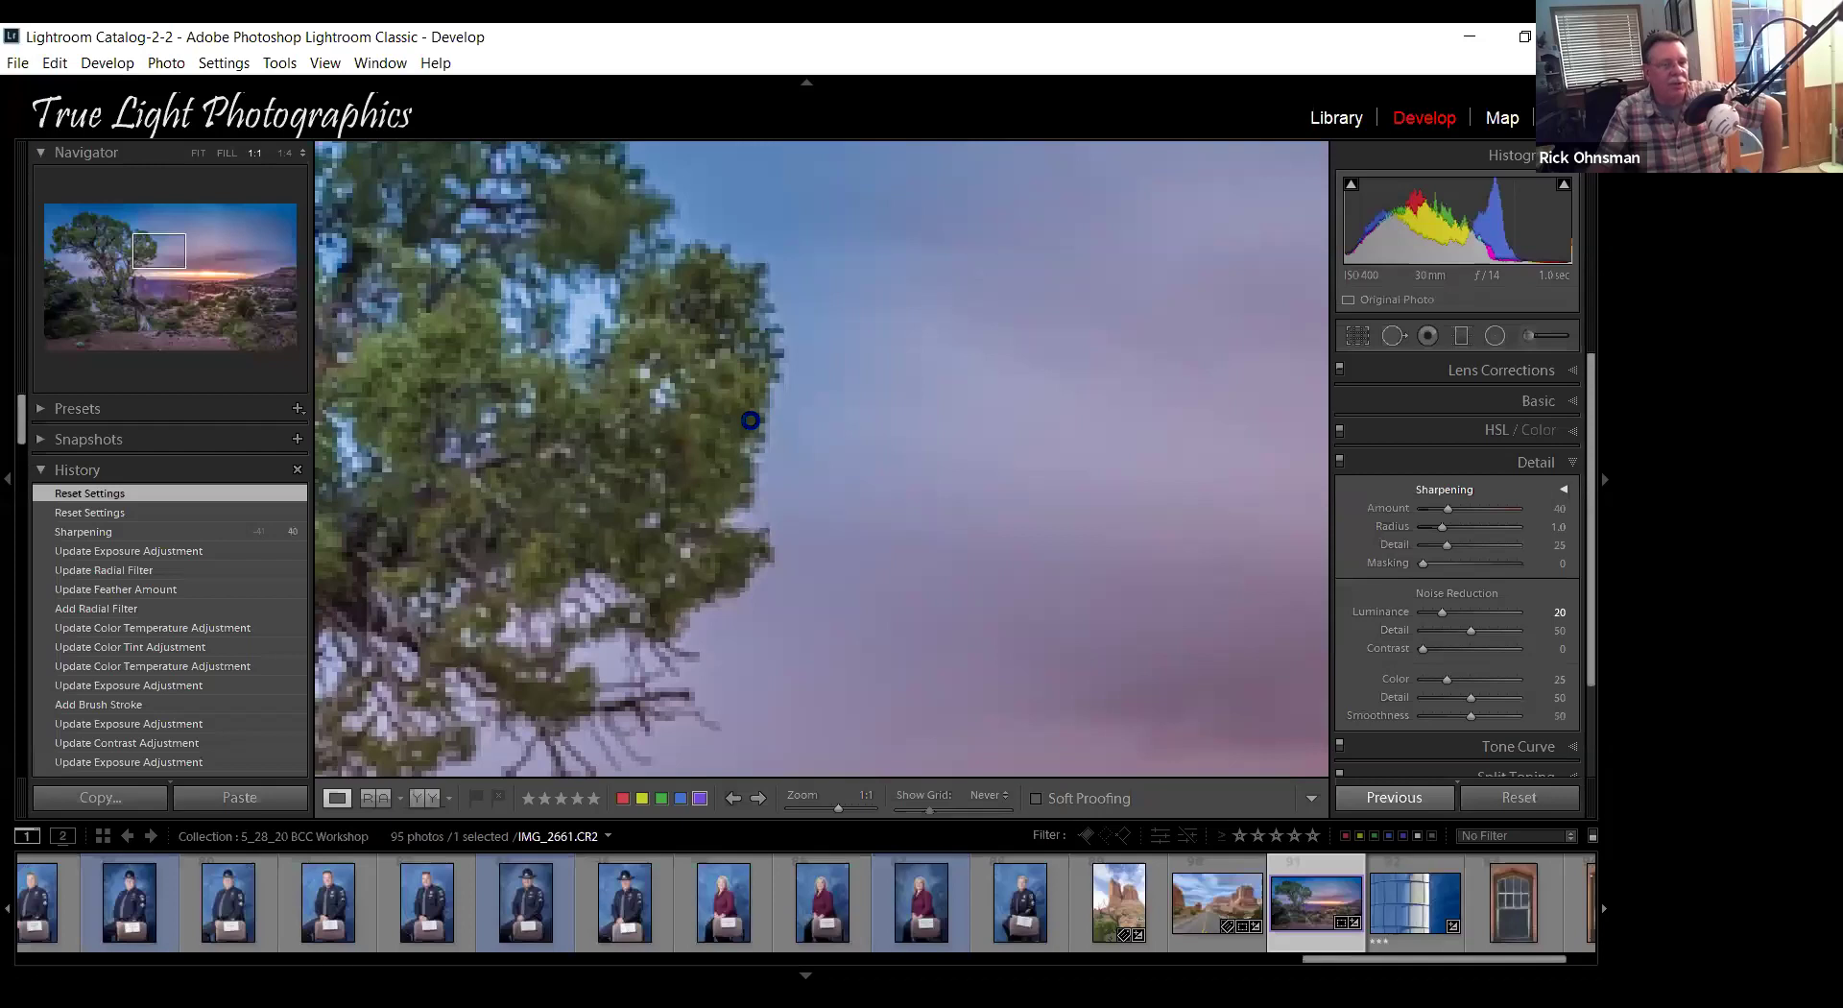
{"action": "key", "text": "super+d"}
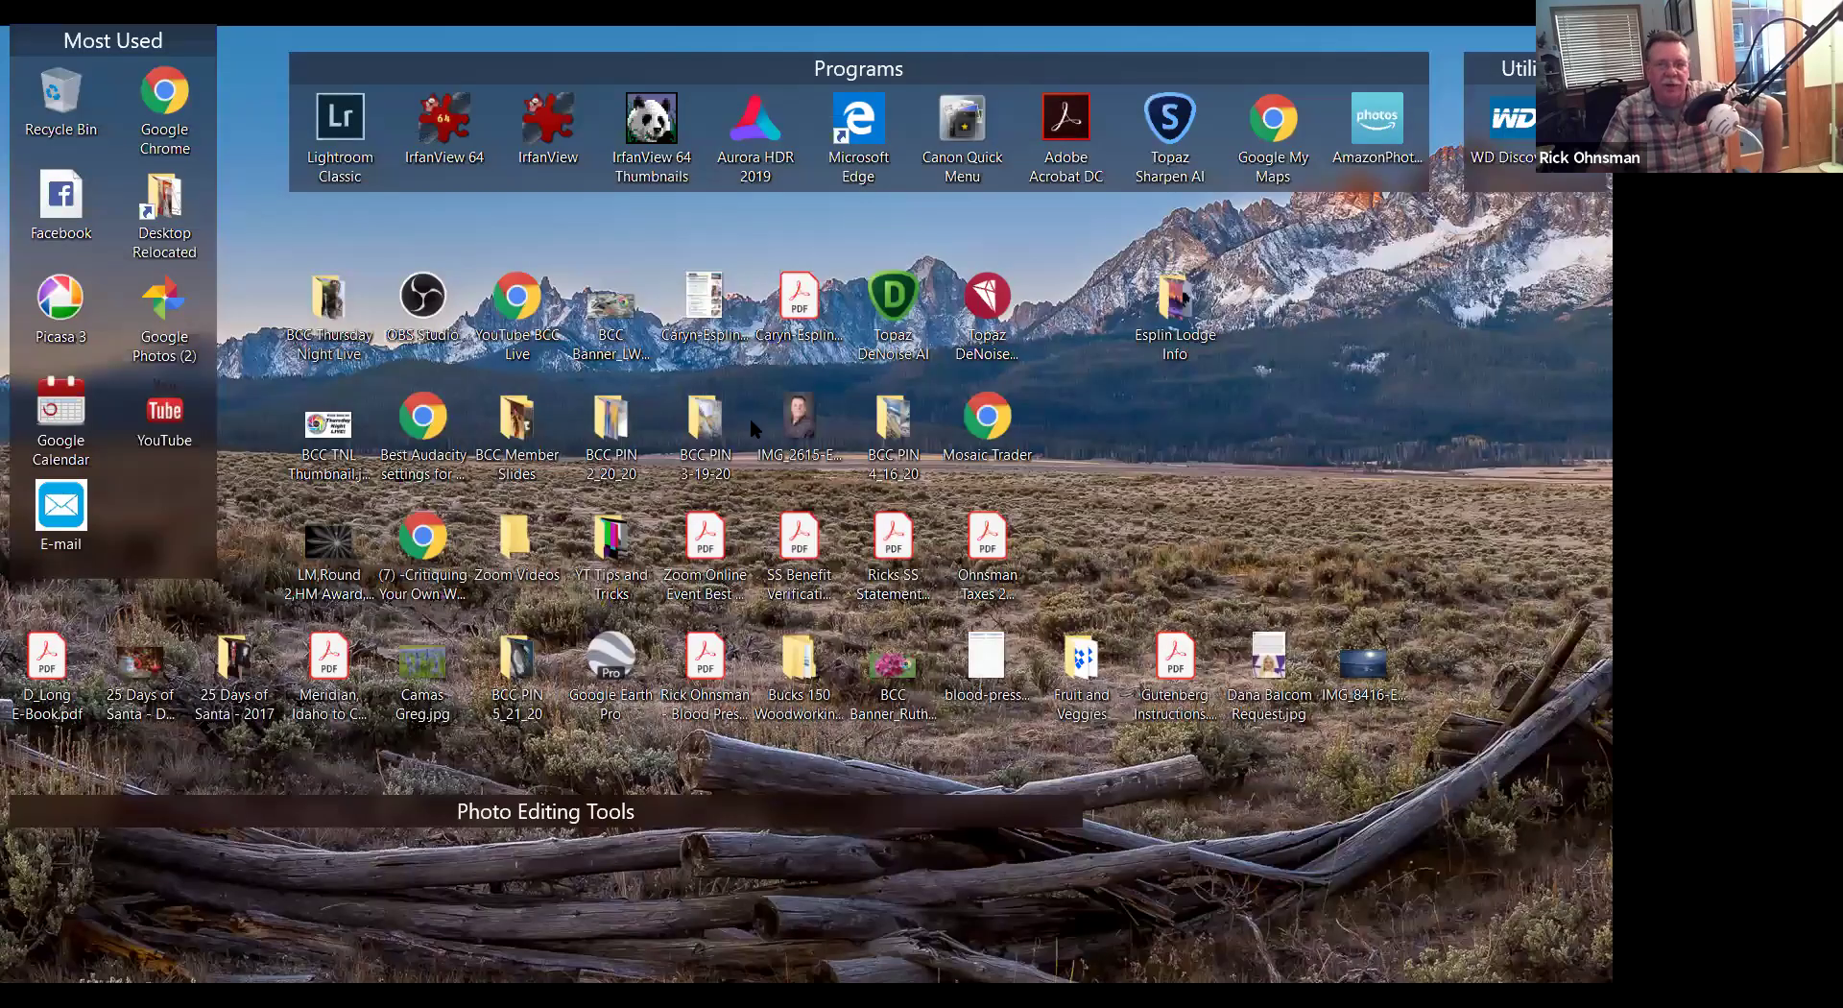
{"action": "key", "text": "super+d"}
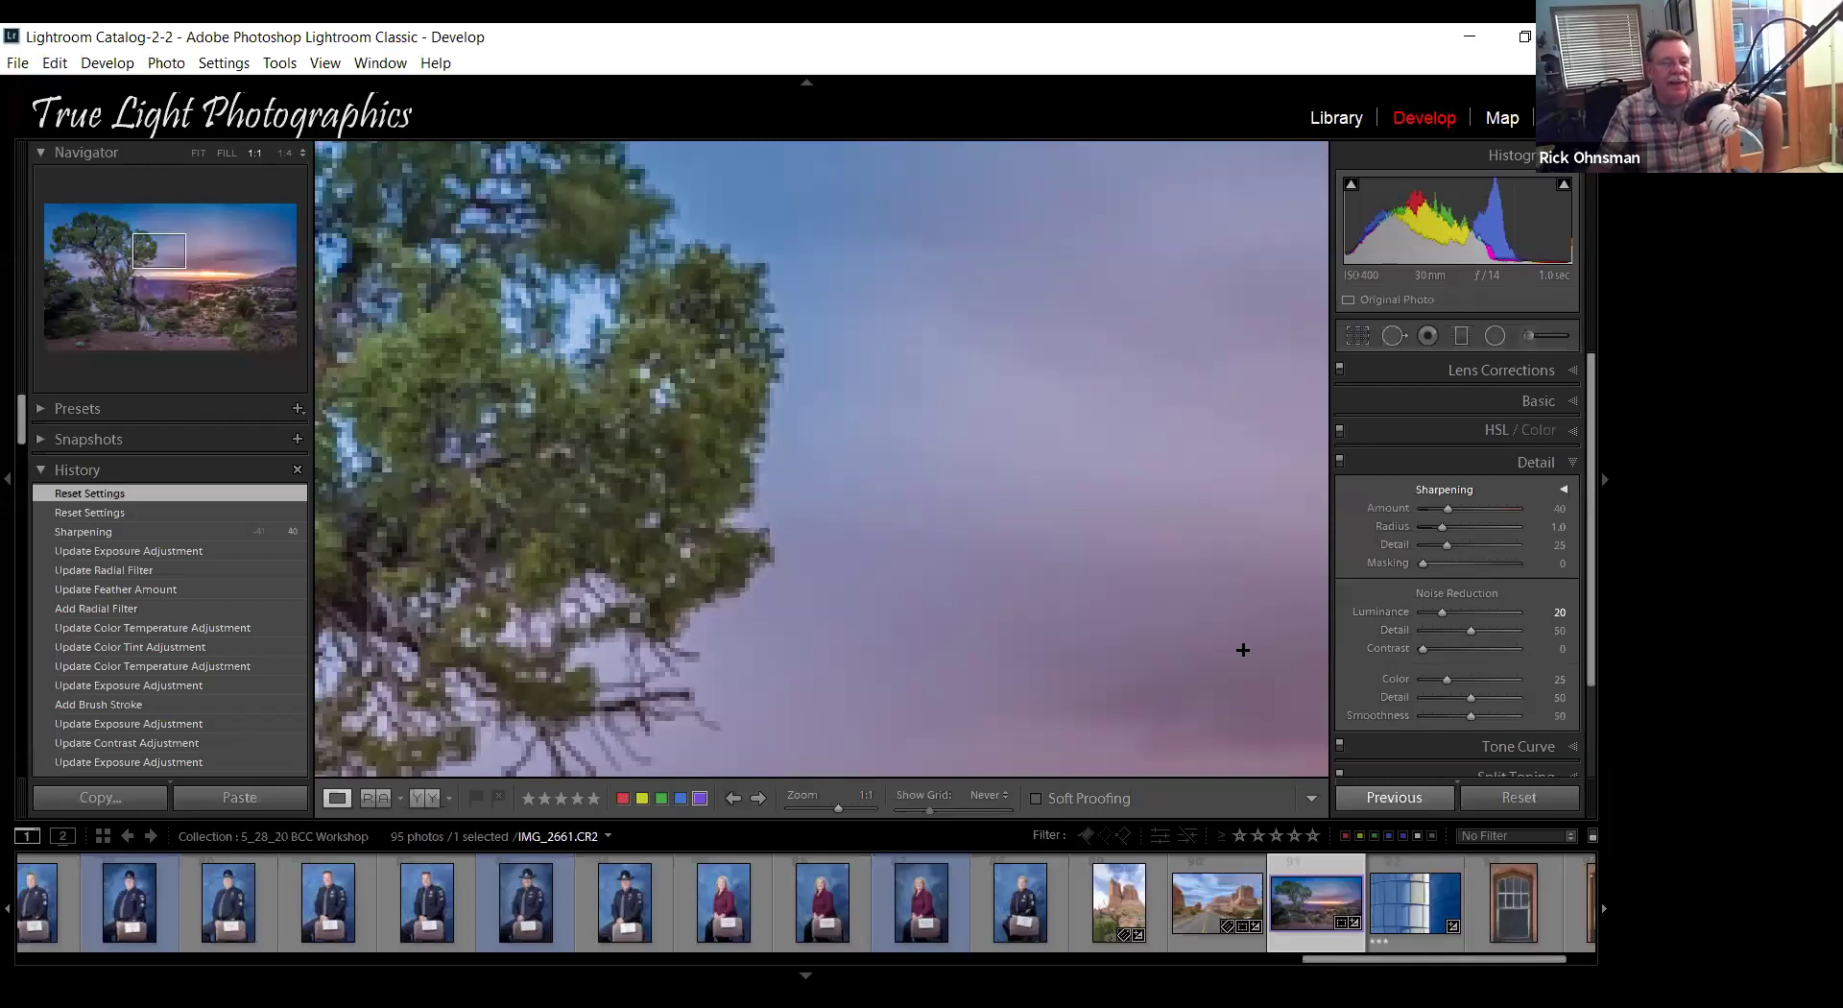
{"action": "key", "text": "super+d"}
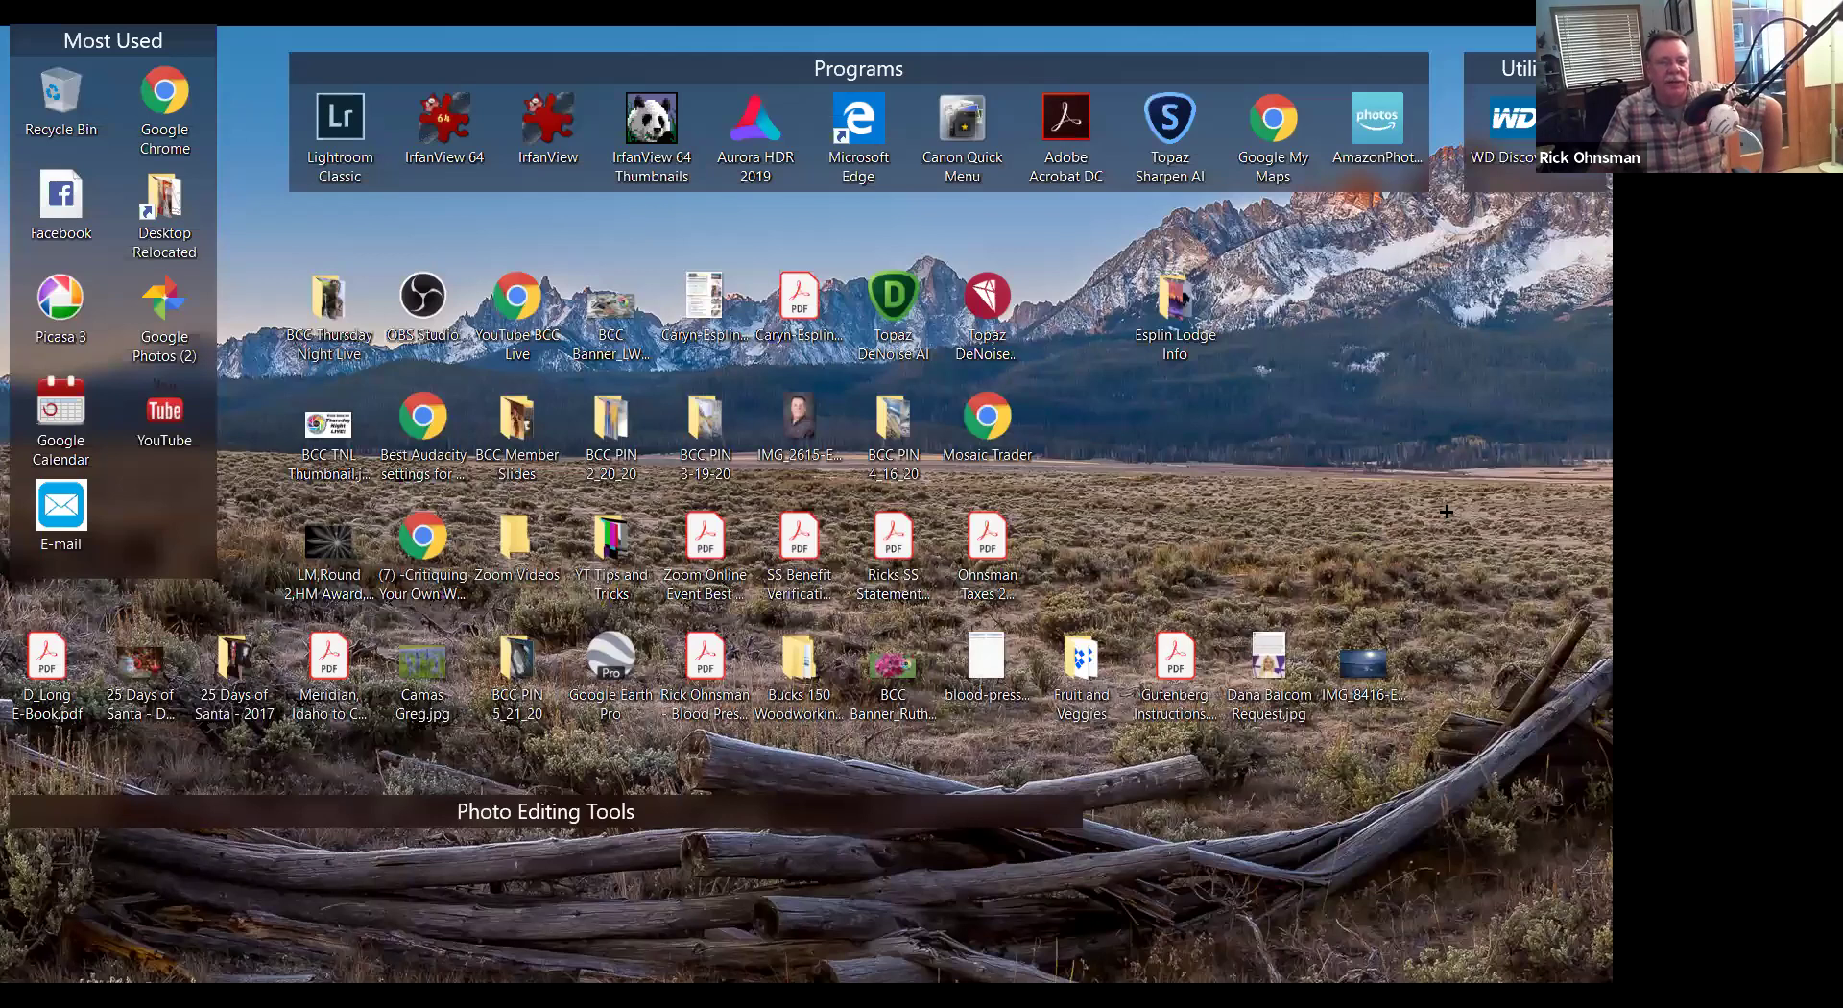
{"action": "key", "text": "super+d"}
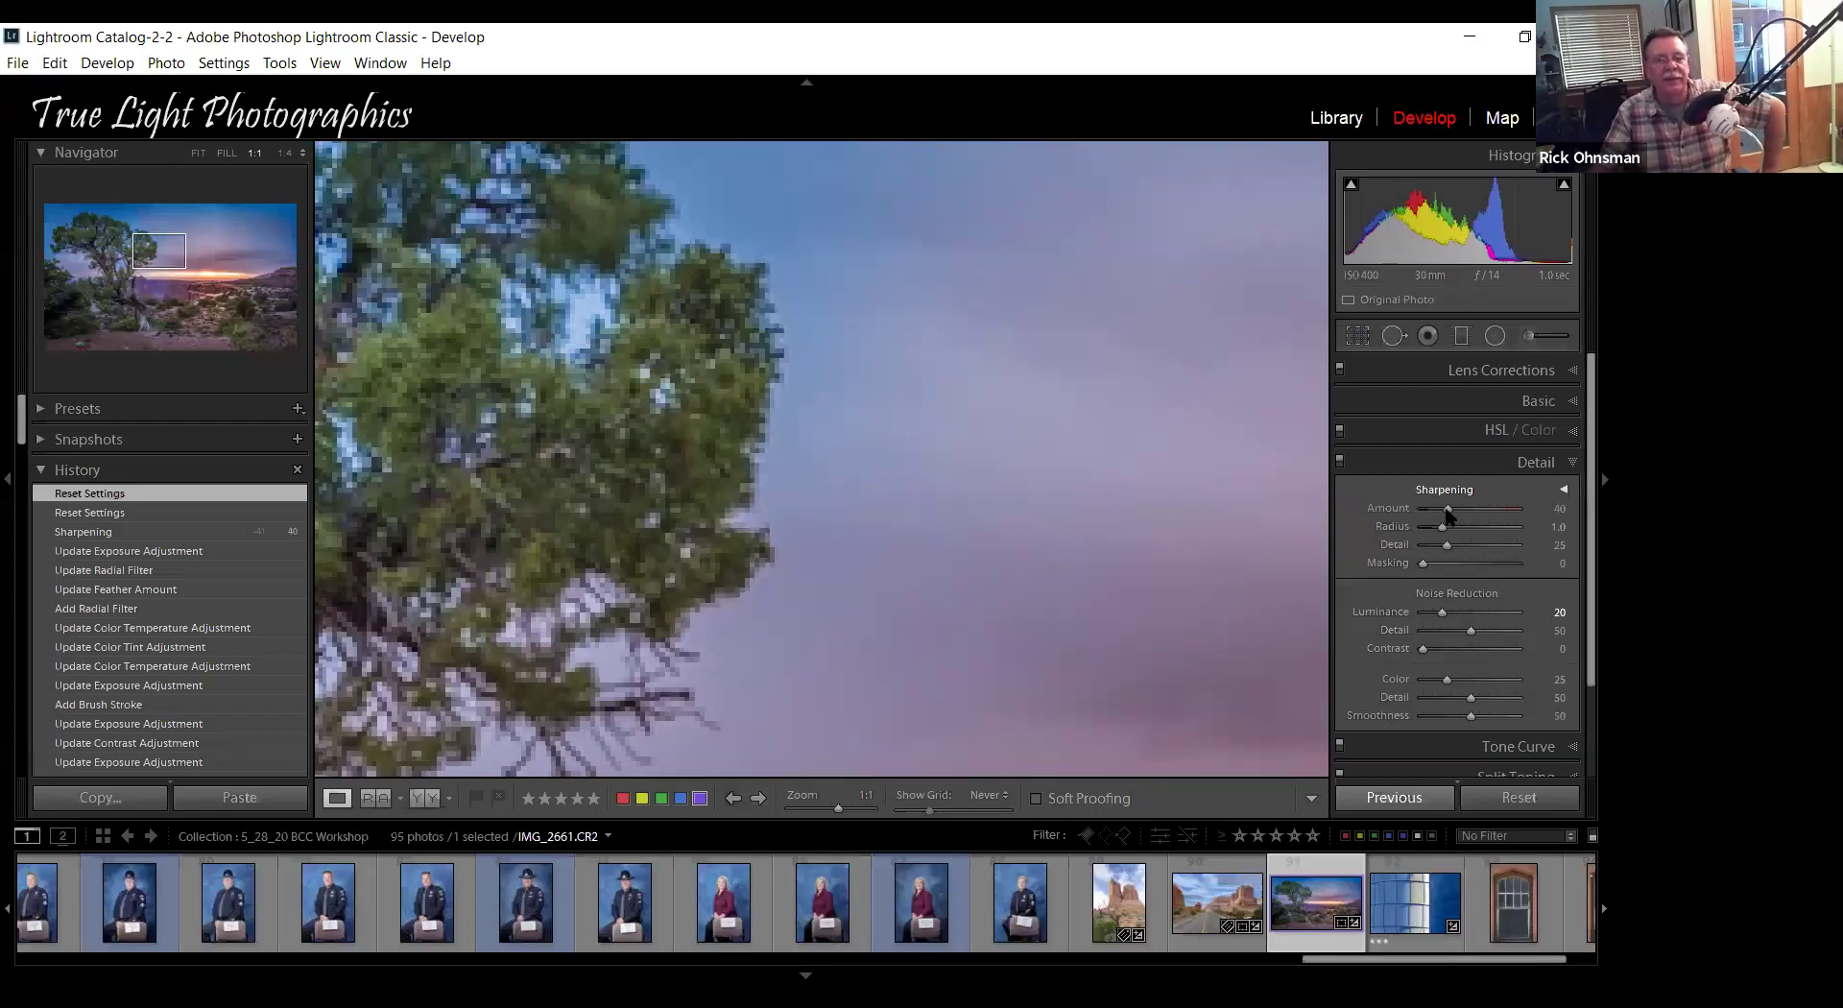
{"action": "key", "text": "super+d"}
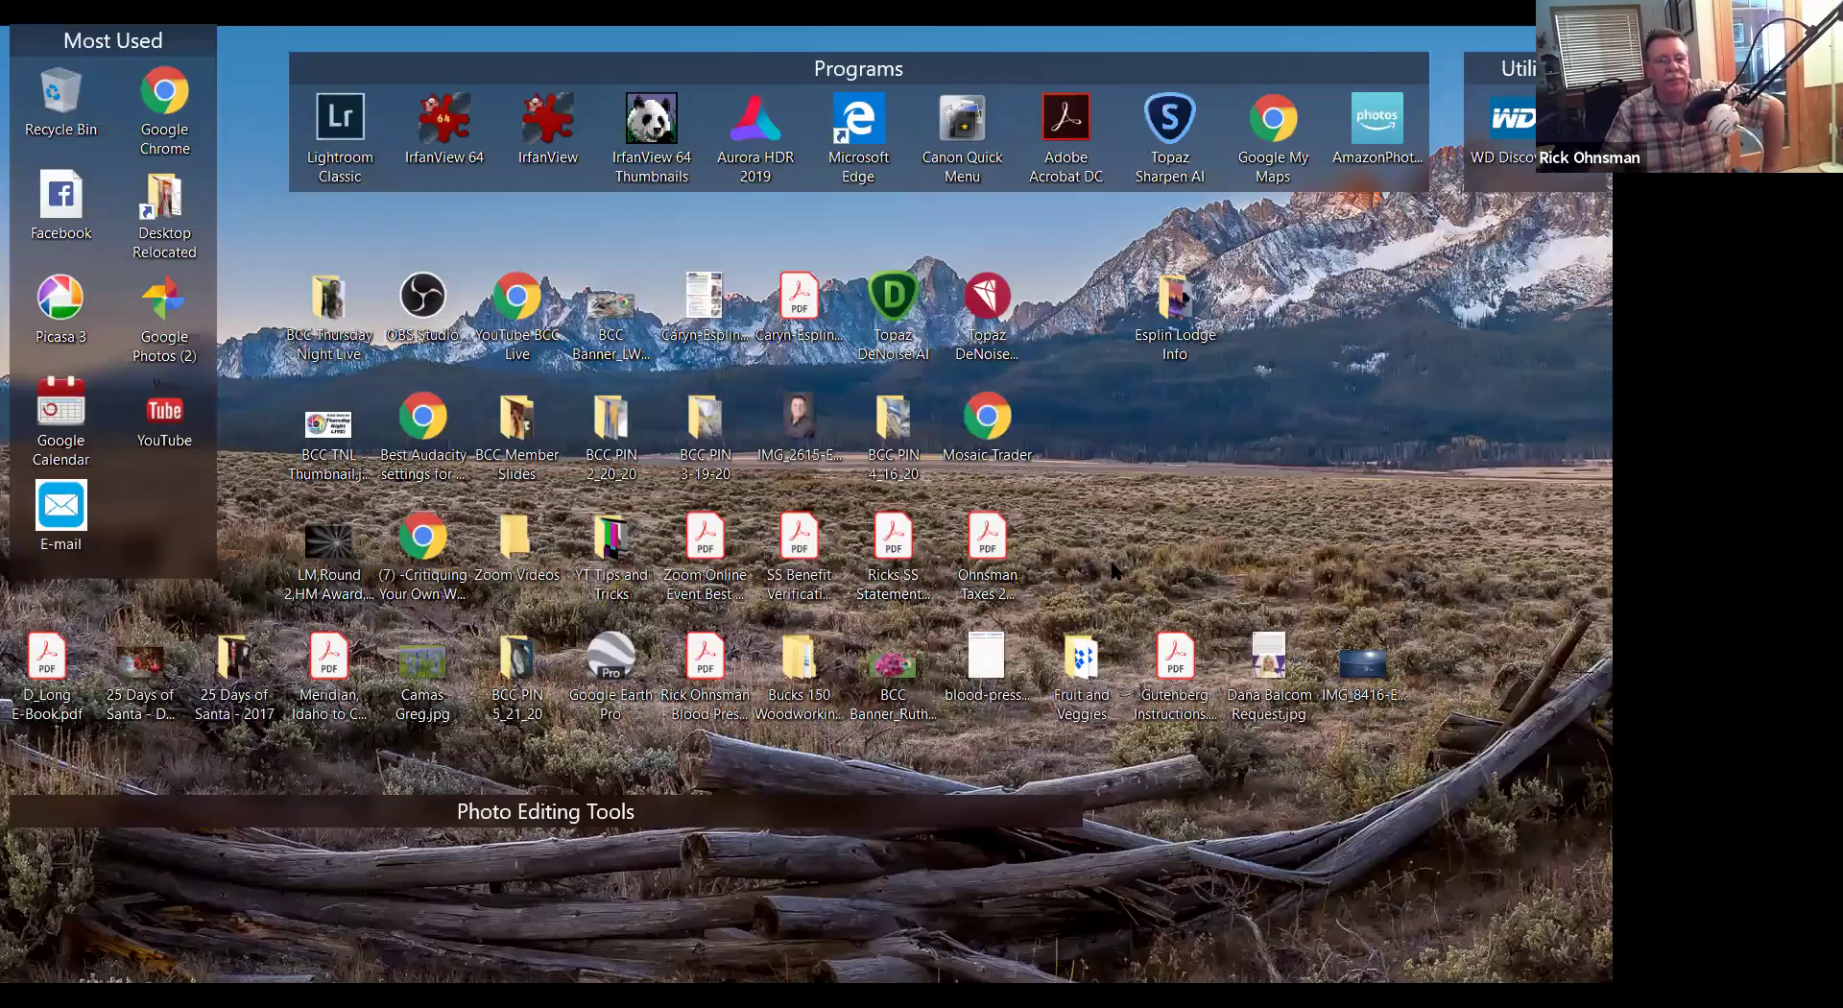
{"action": "key", "text": "super+d"}
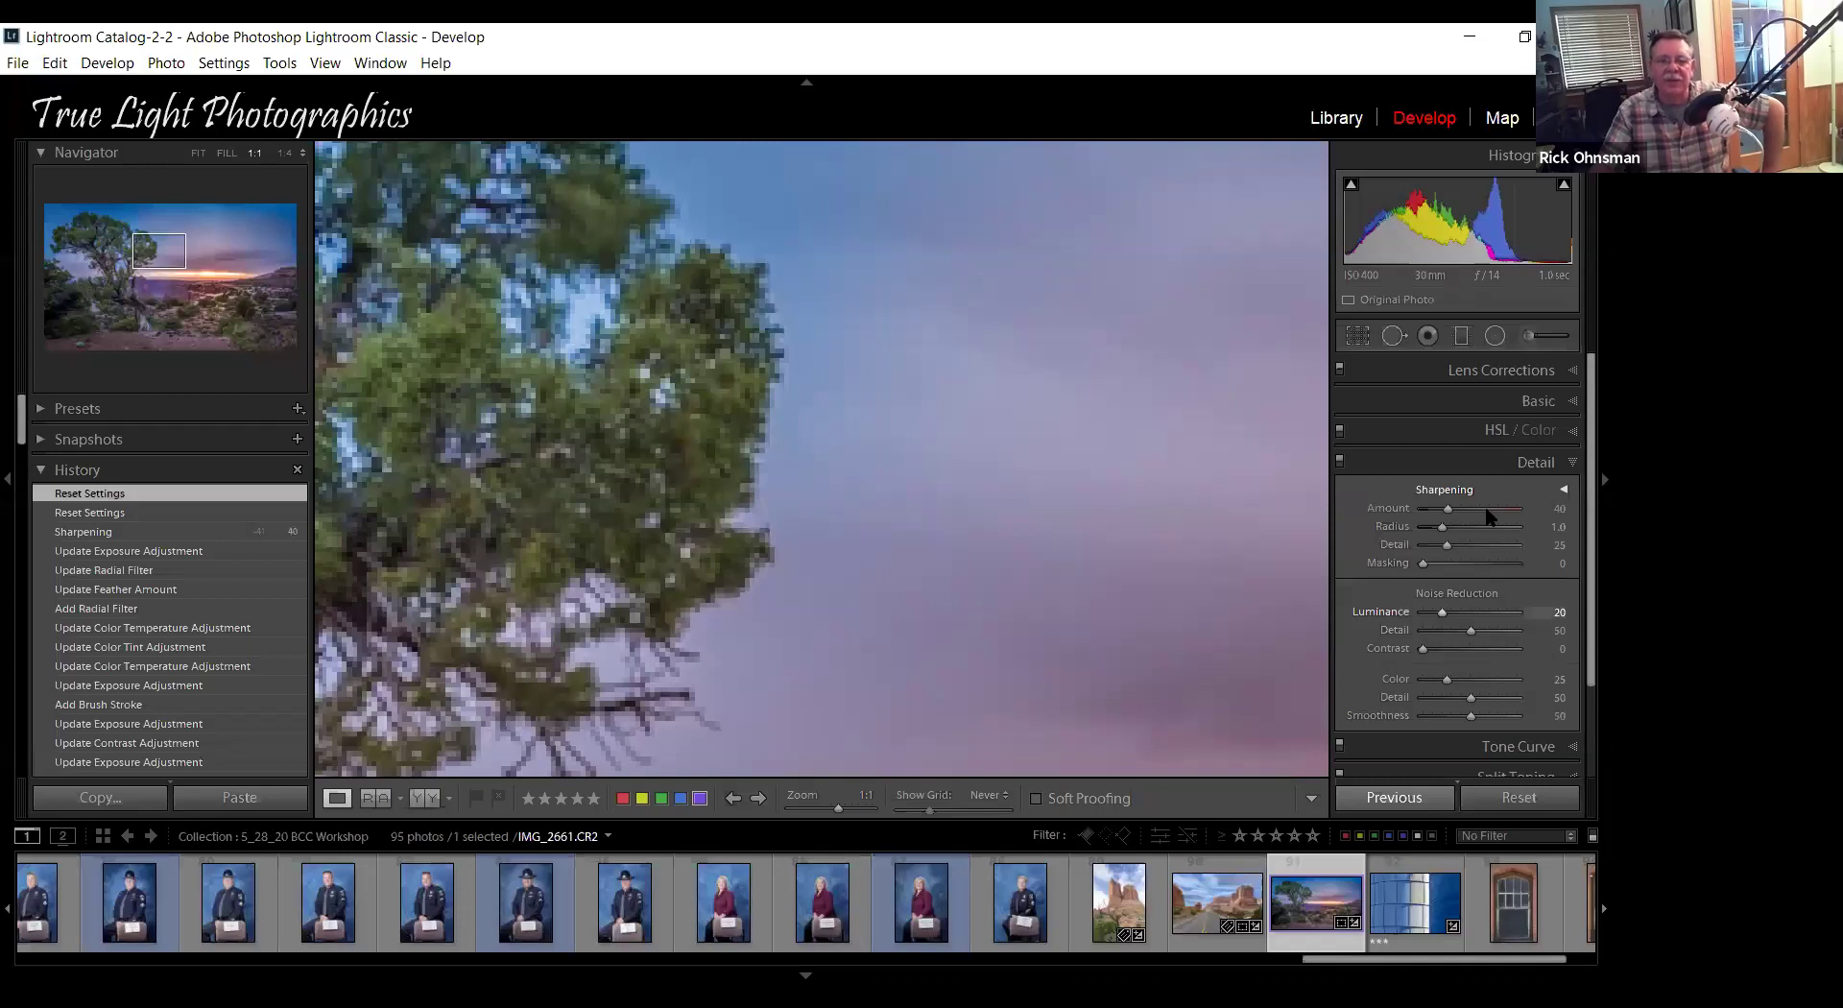
{"action": "key", "text": "super+d"}
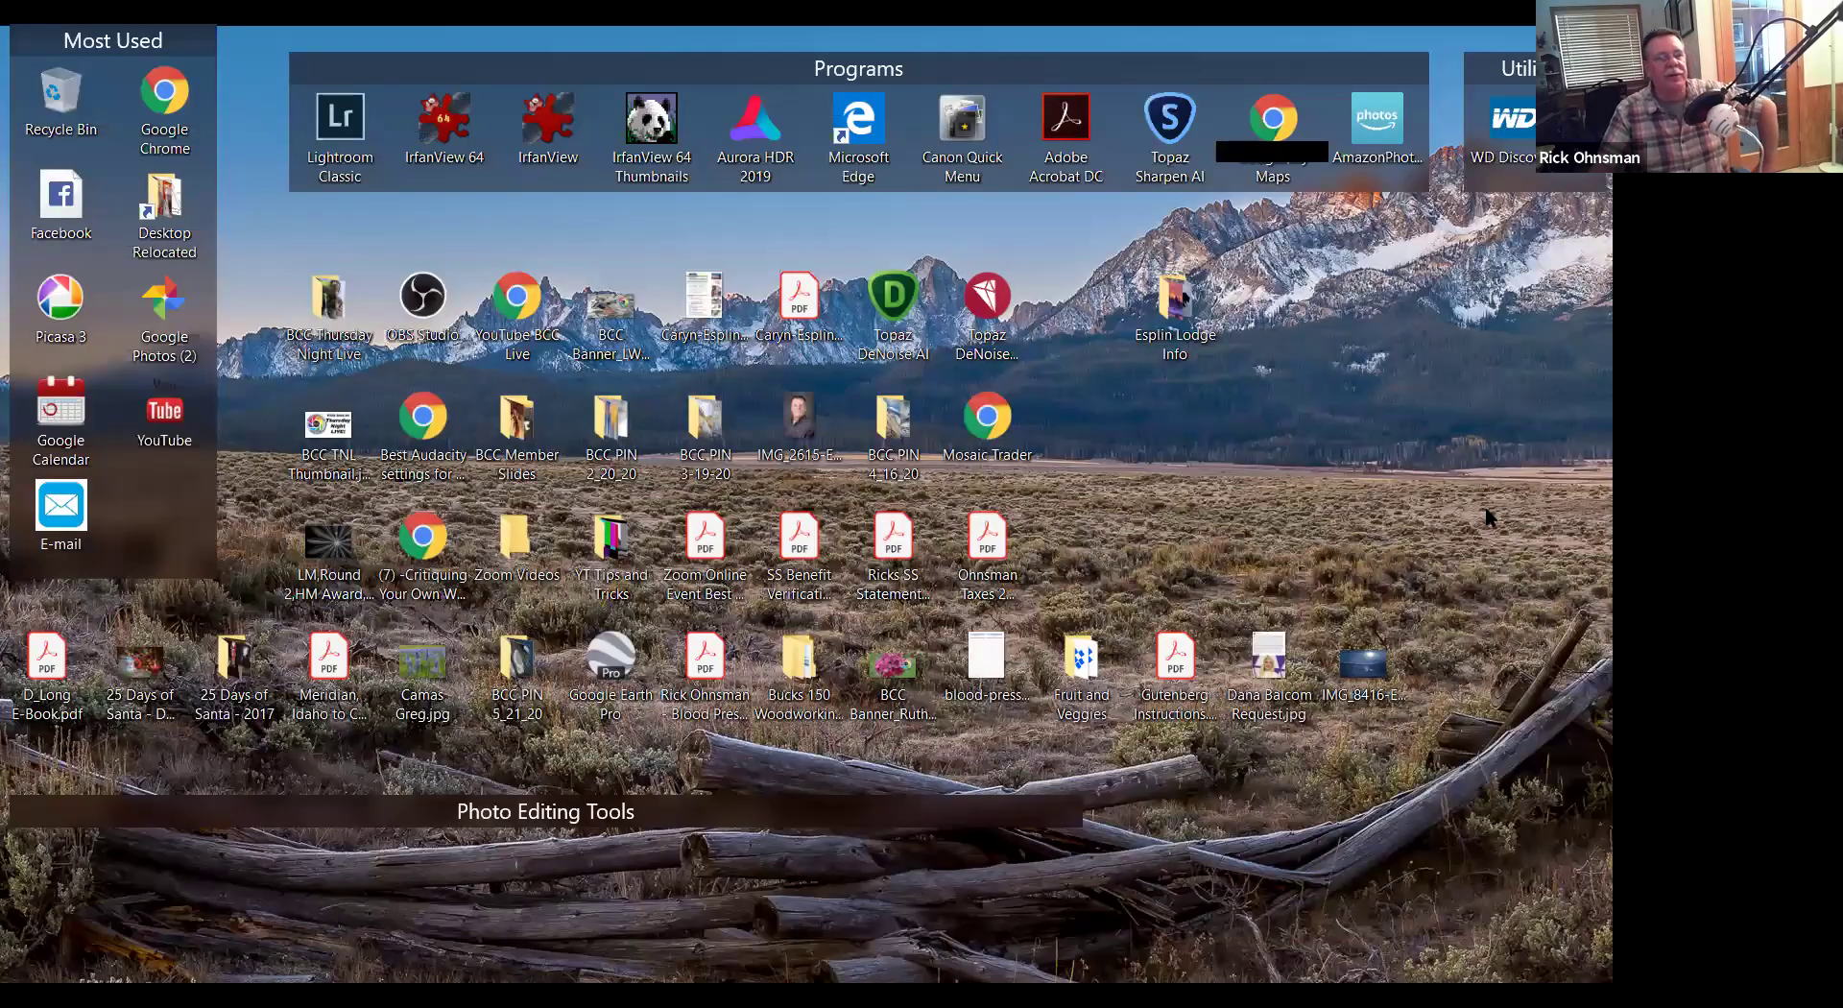
{"action": "key", "text": "super+d"}
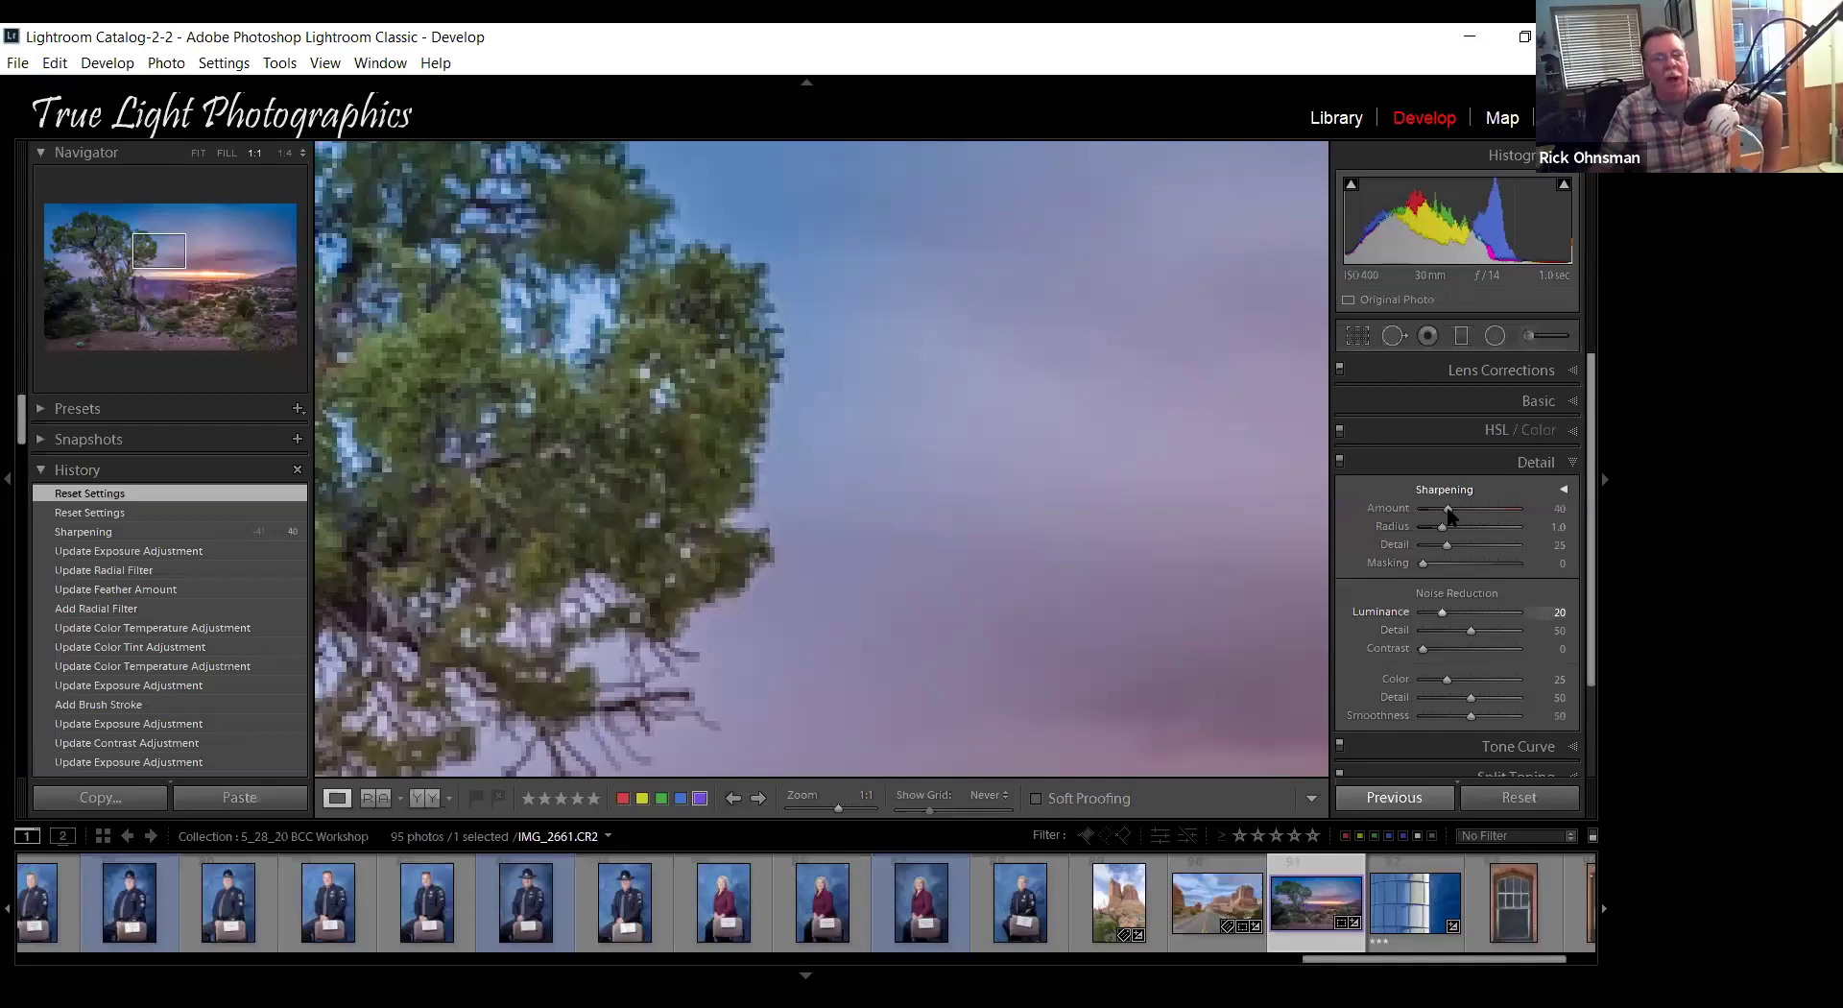
Test stronger sharpening on the desert sunset photo and set the sharpening Amount to 80.
{"action": "left_click_drag", "start_coordinate": [1465, 513], "coordinate": [1494, 513]}
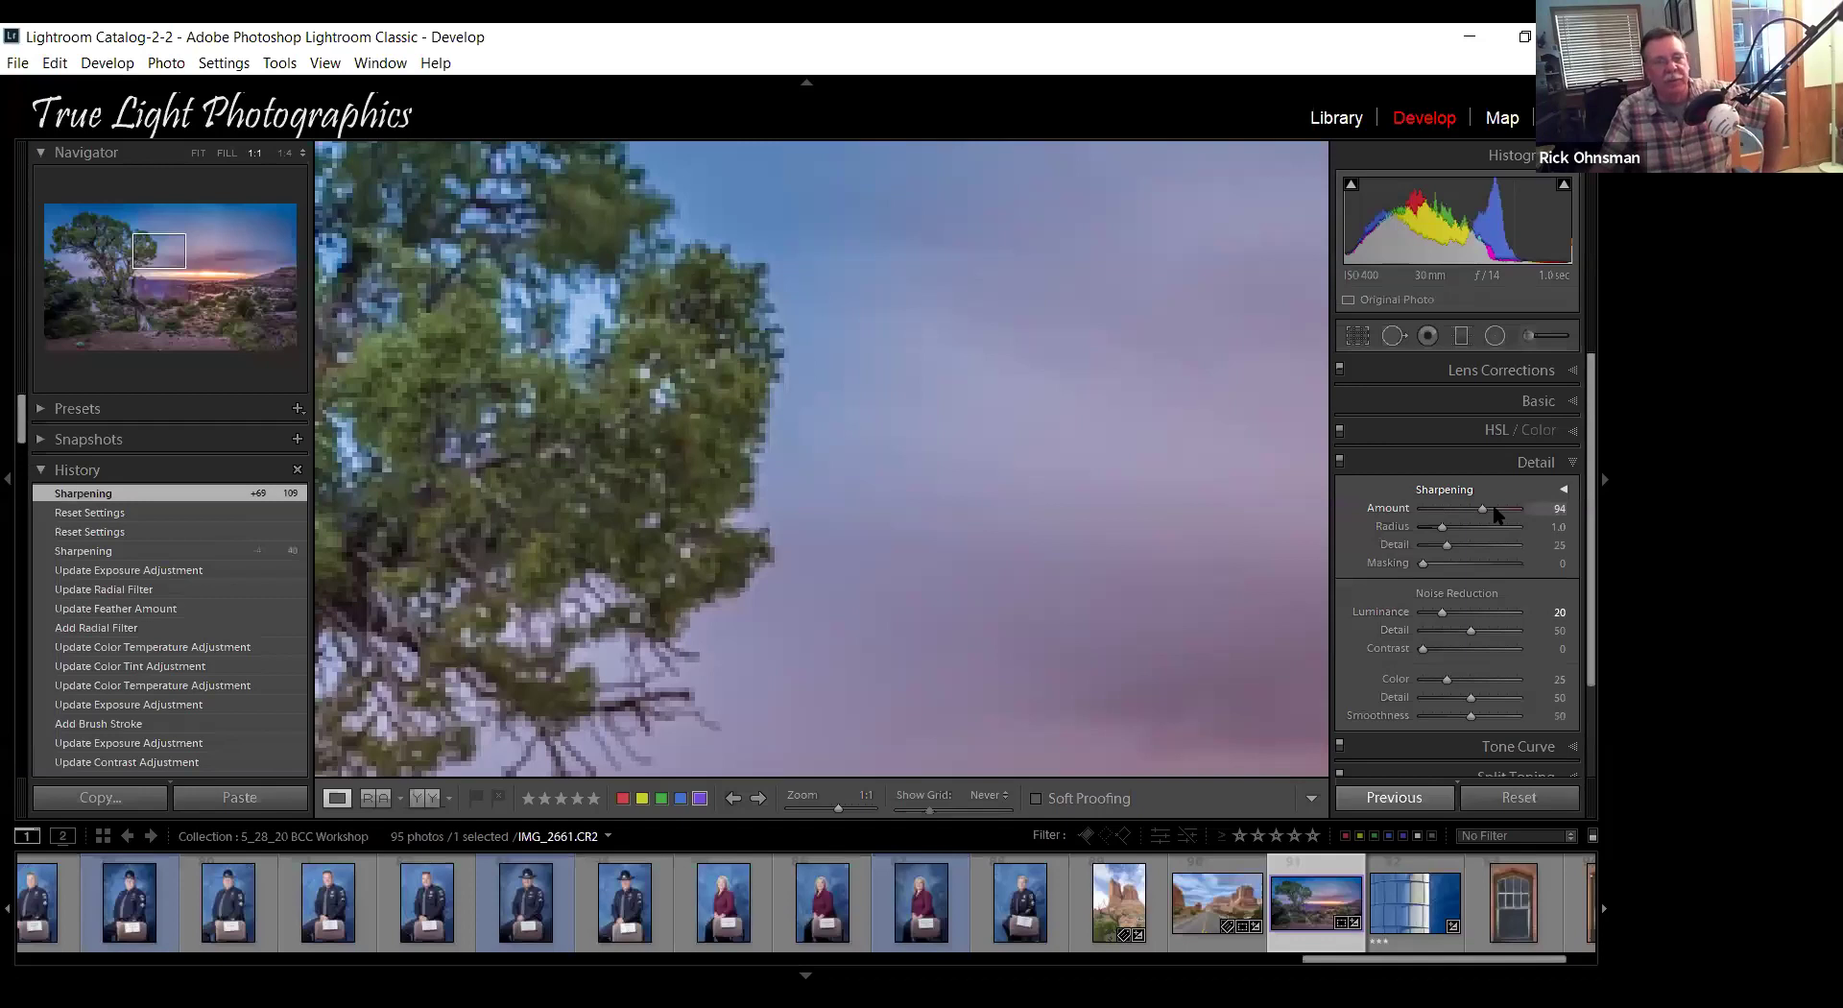
{"action": "left_click", "coordinate": [1489, 510]}
{"action": "scroll", "coordinate": [1489, 511], "scroll_direction": "up", "scroll_amount": 1}
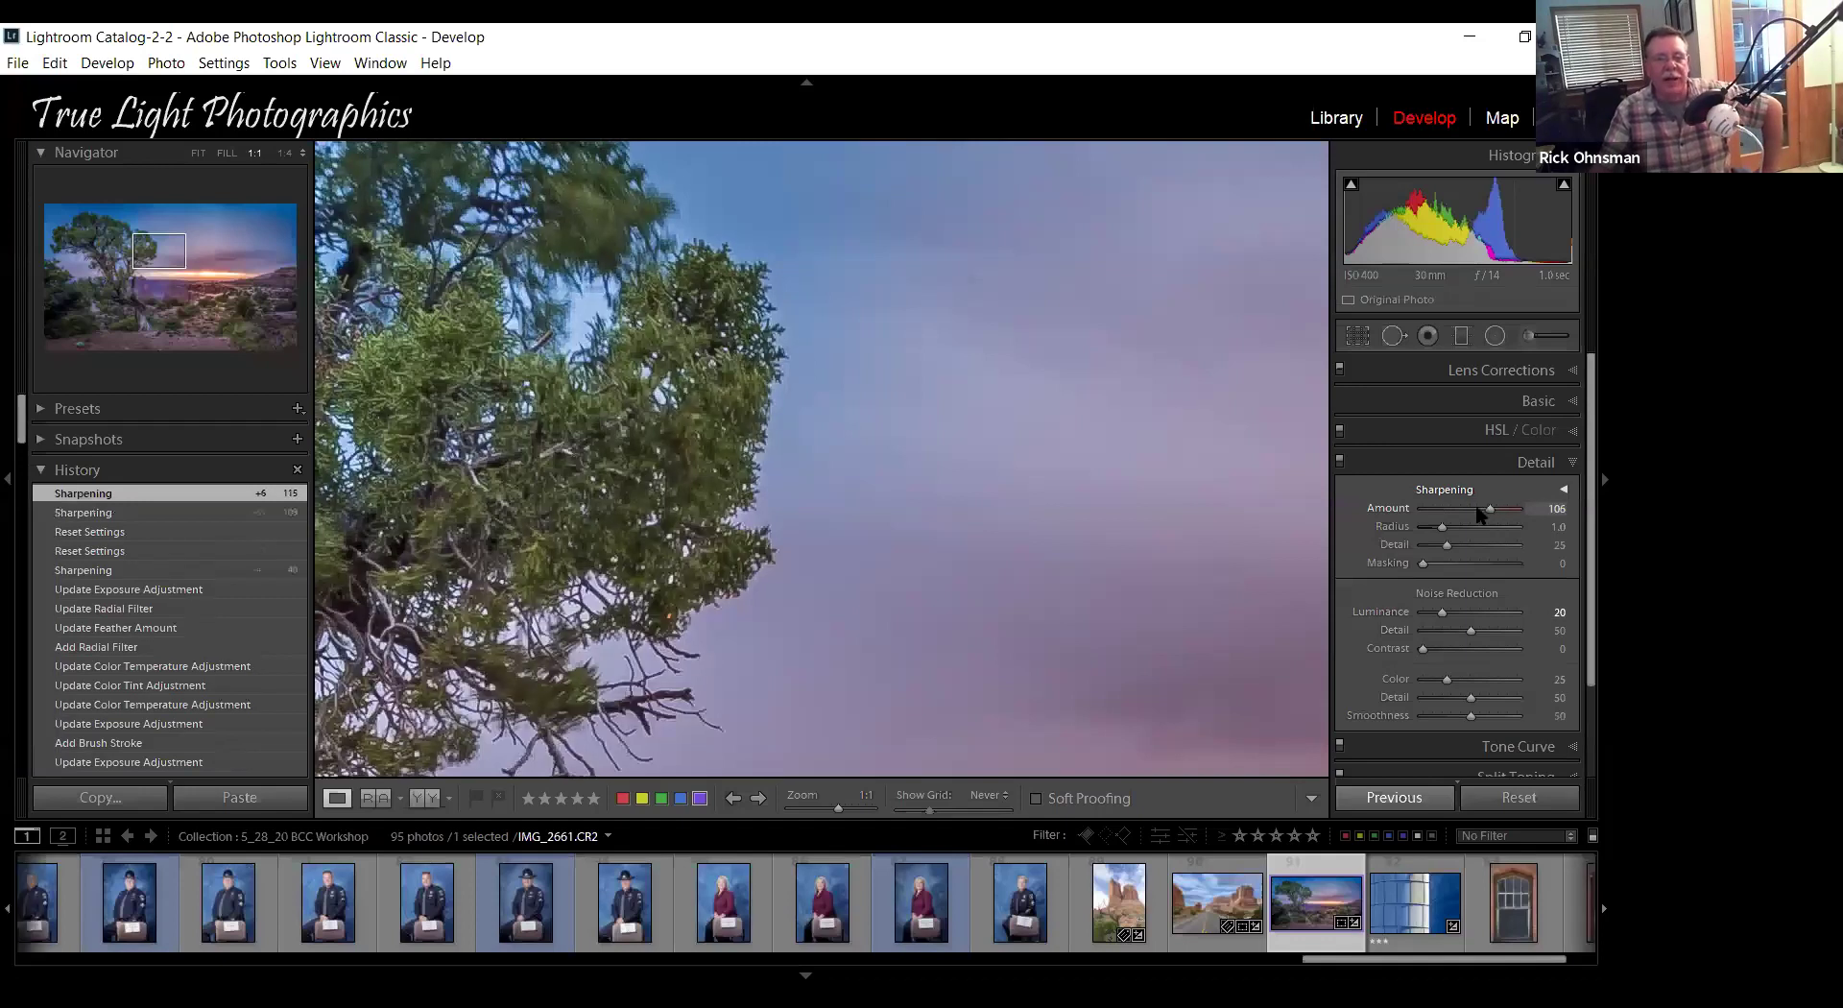
{"action": "left_click", "coordinate": [1479, 509]}
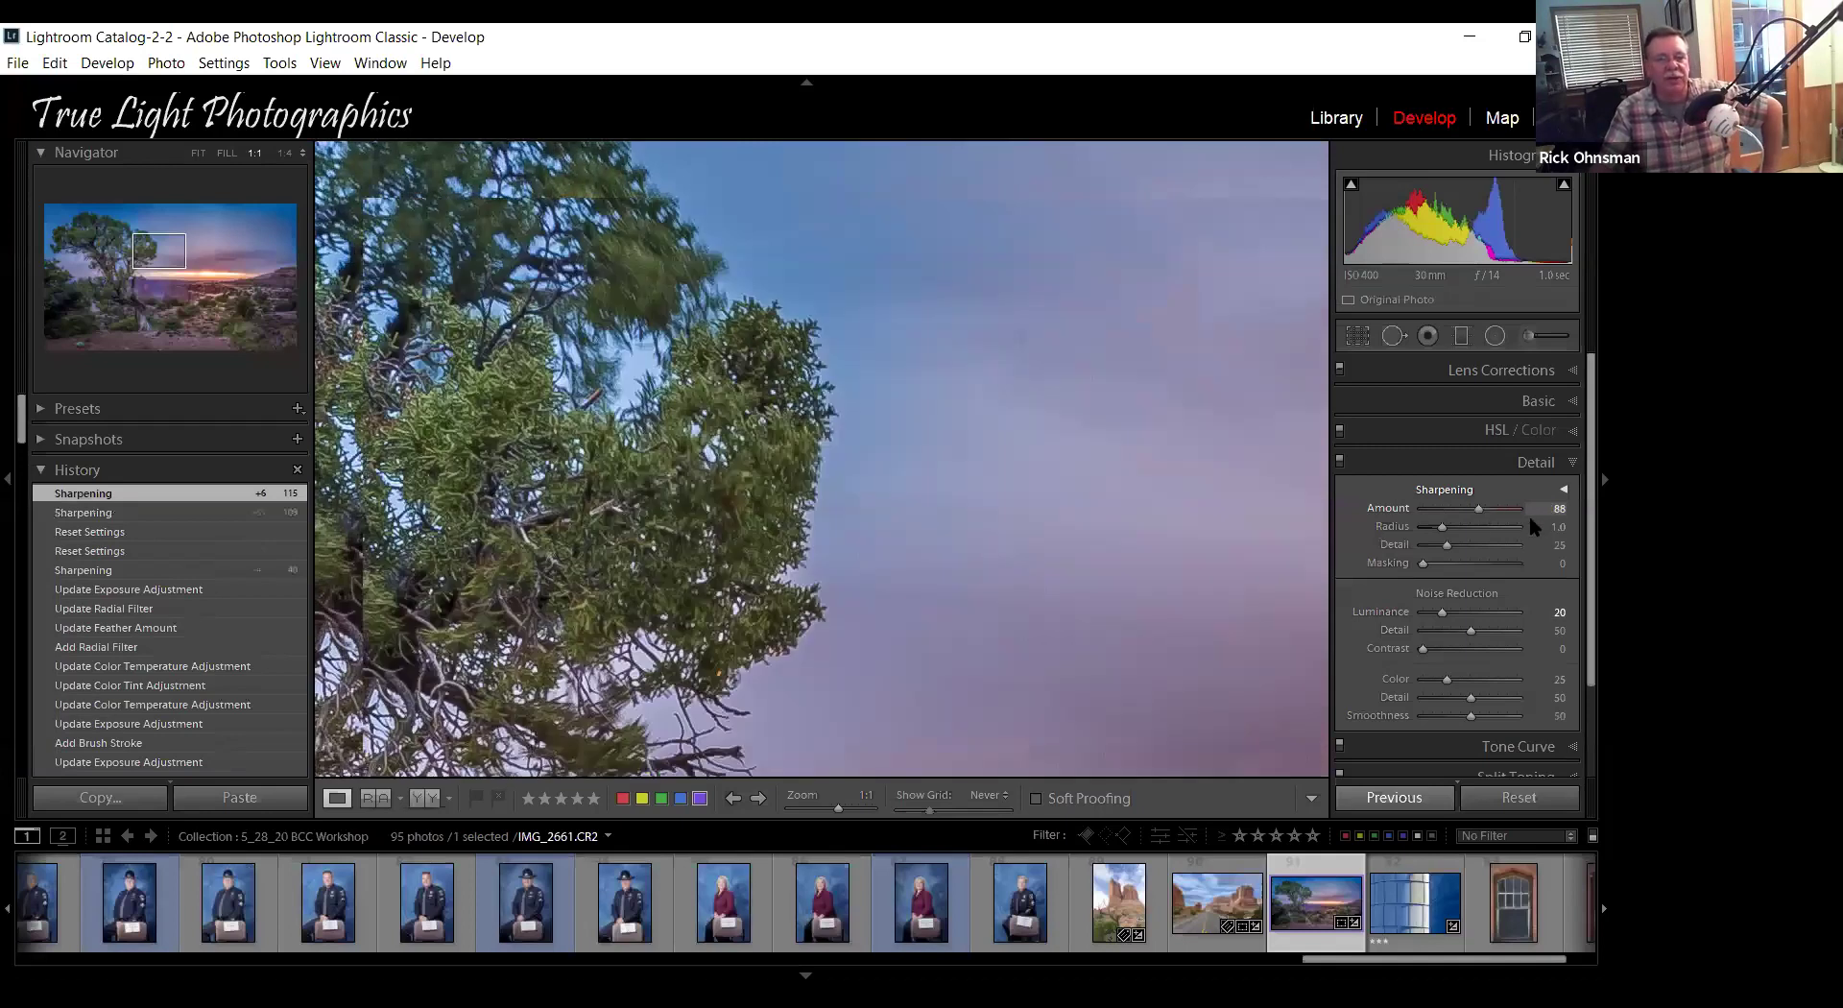
{"action": "scroll", "coordinate": [1529, 516], "scroll_direction": "up", "scroll_amount": 14}
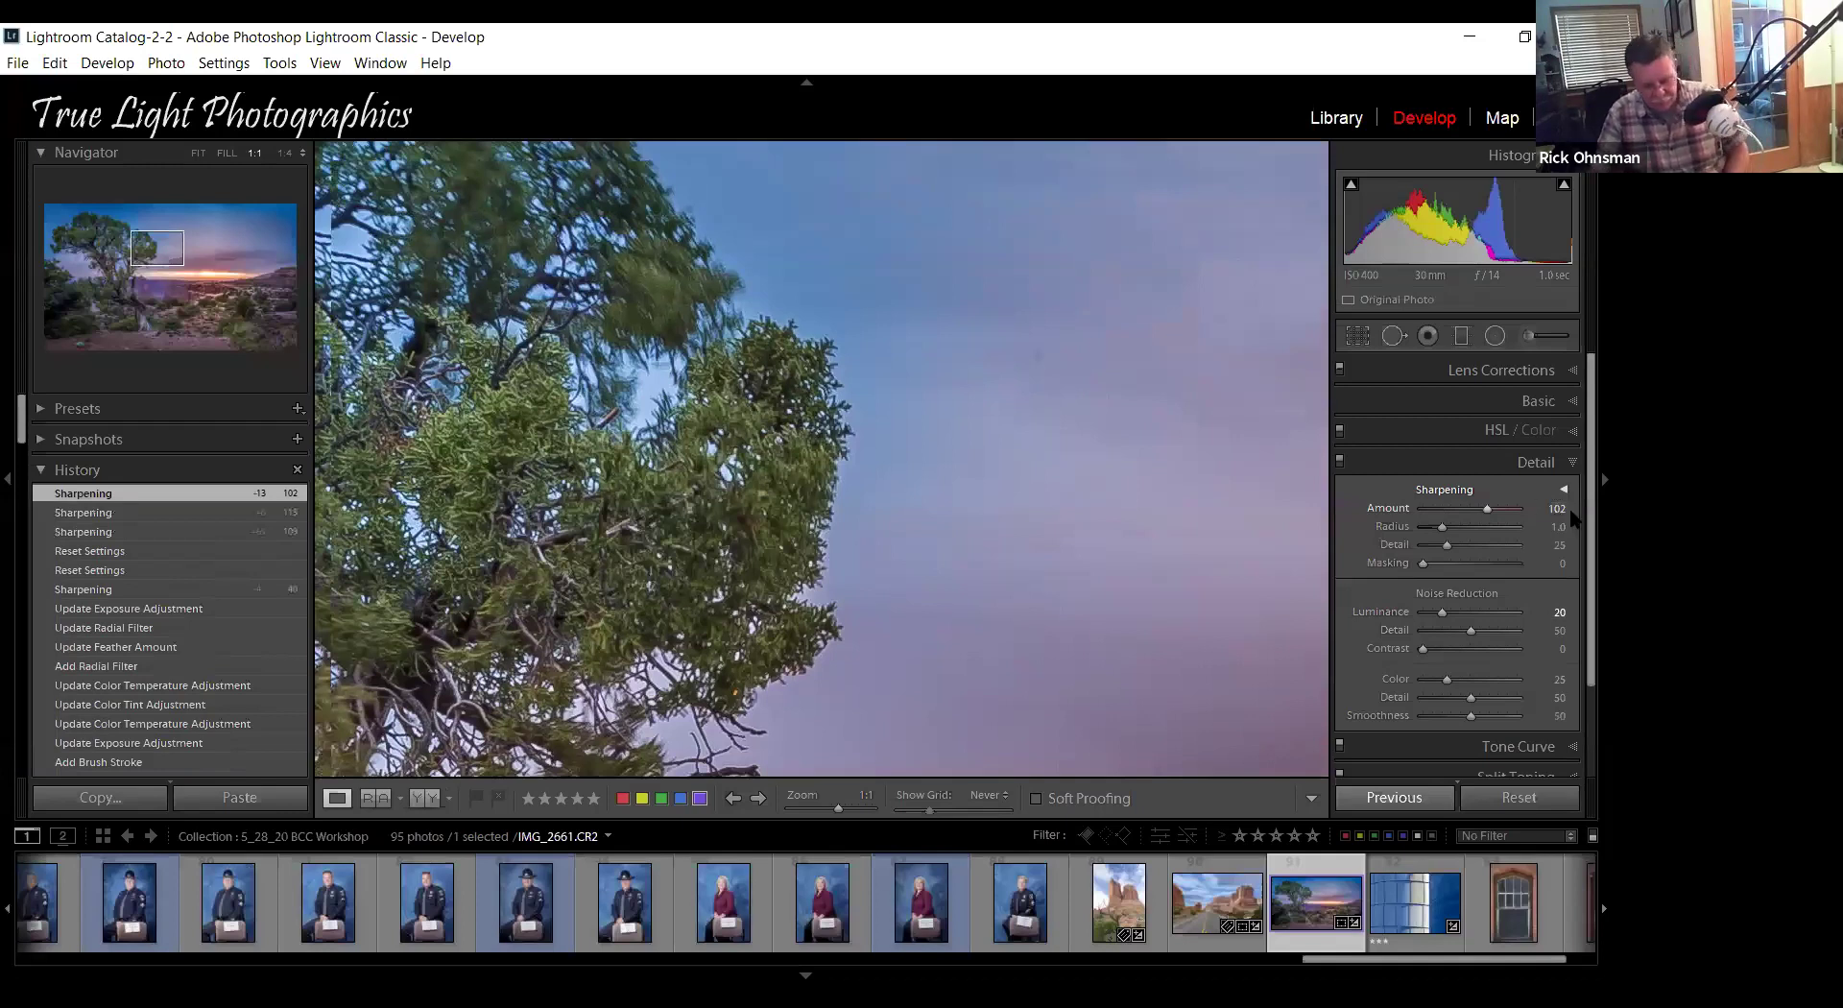
{"action": "left_click", "coordinate": [1569, 508]}
{"action": "type", "text": "80"}
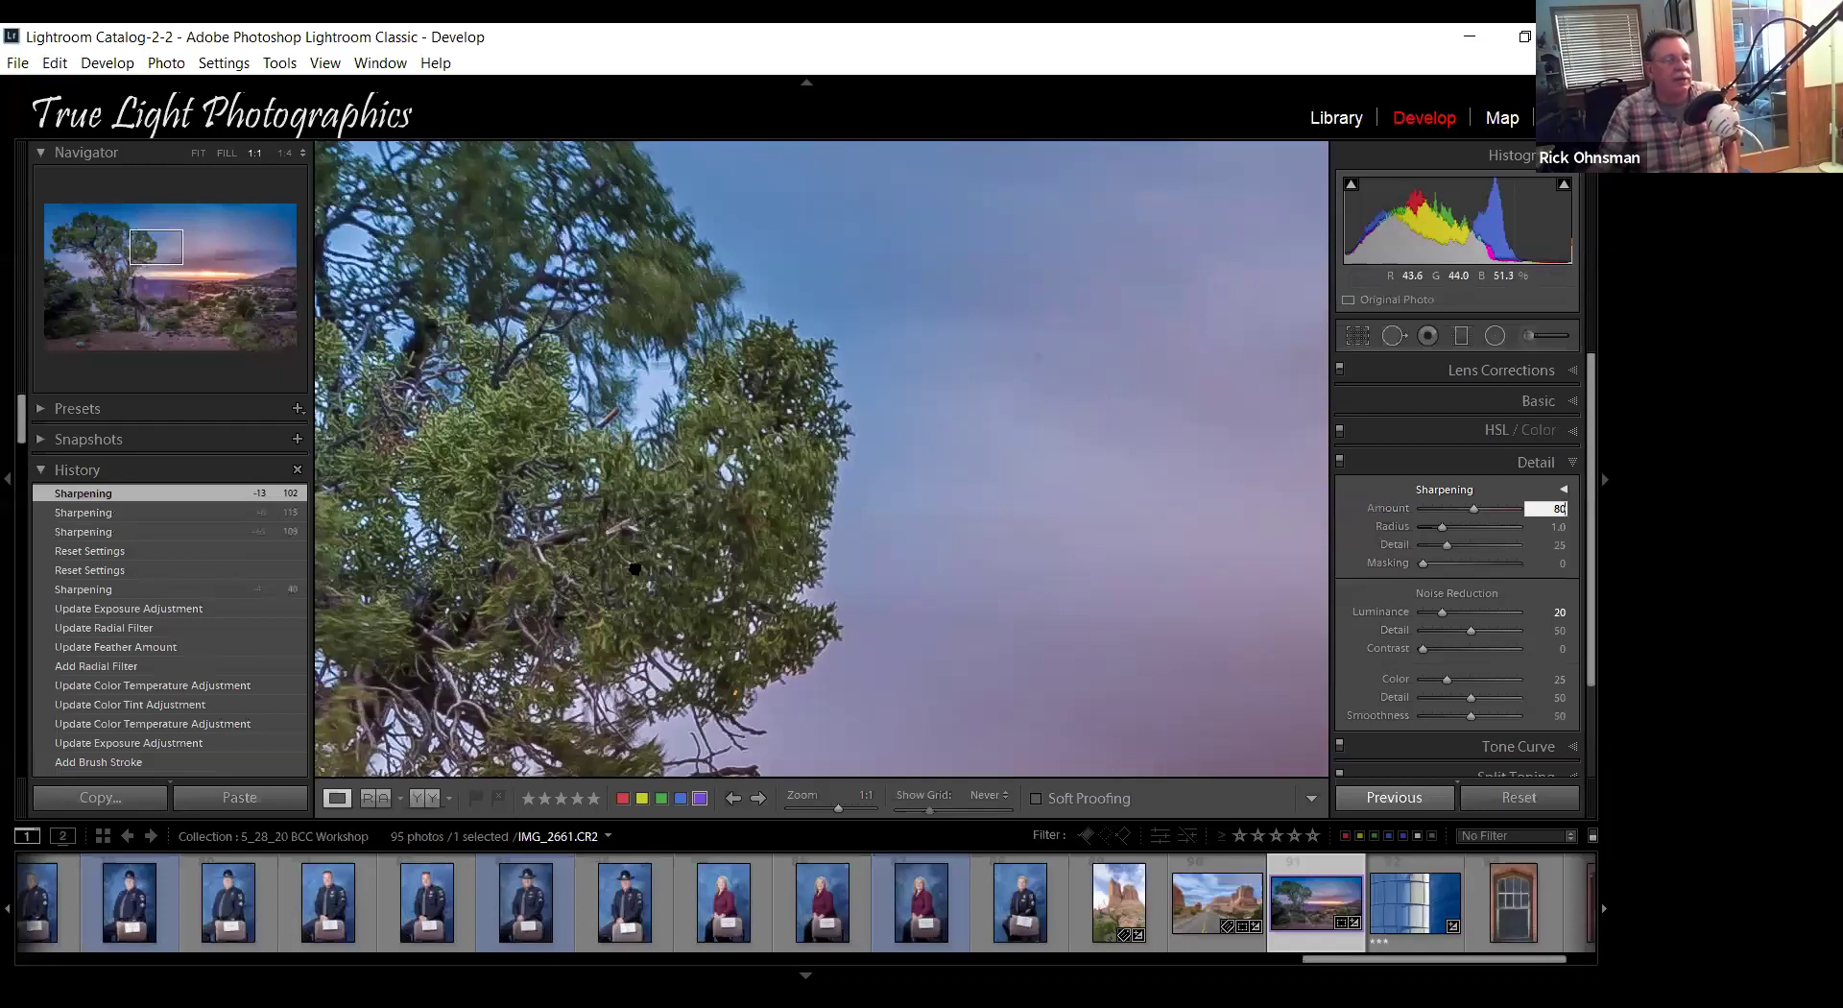
{"action": "key", "text": "Return"}
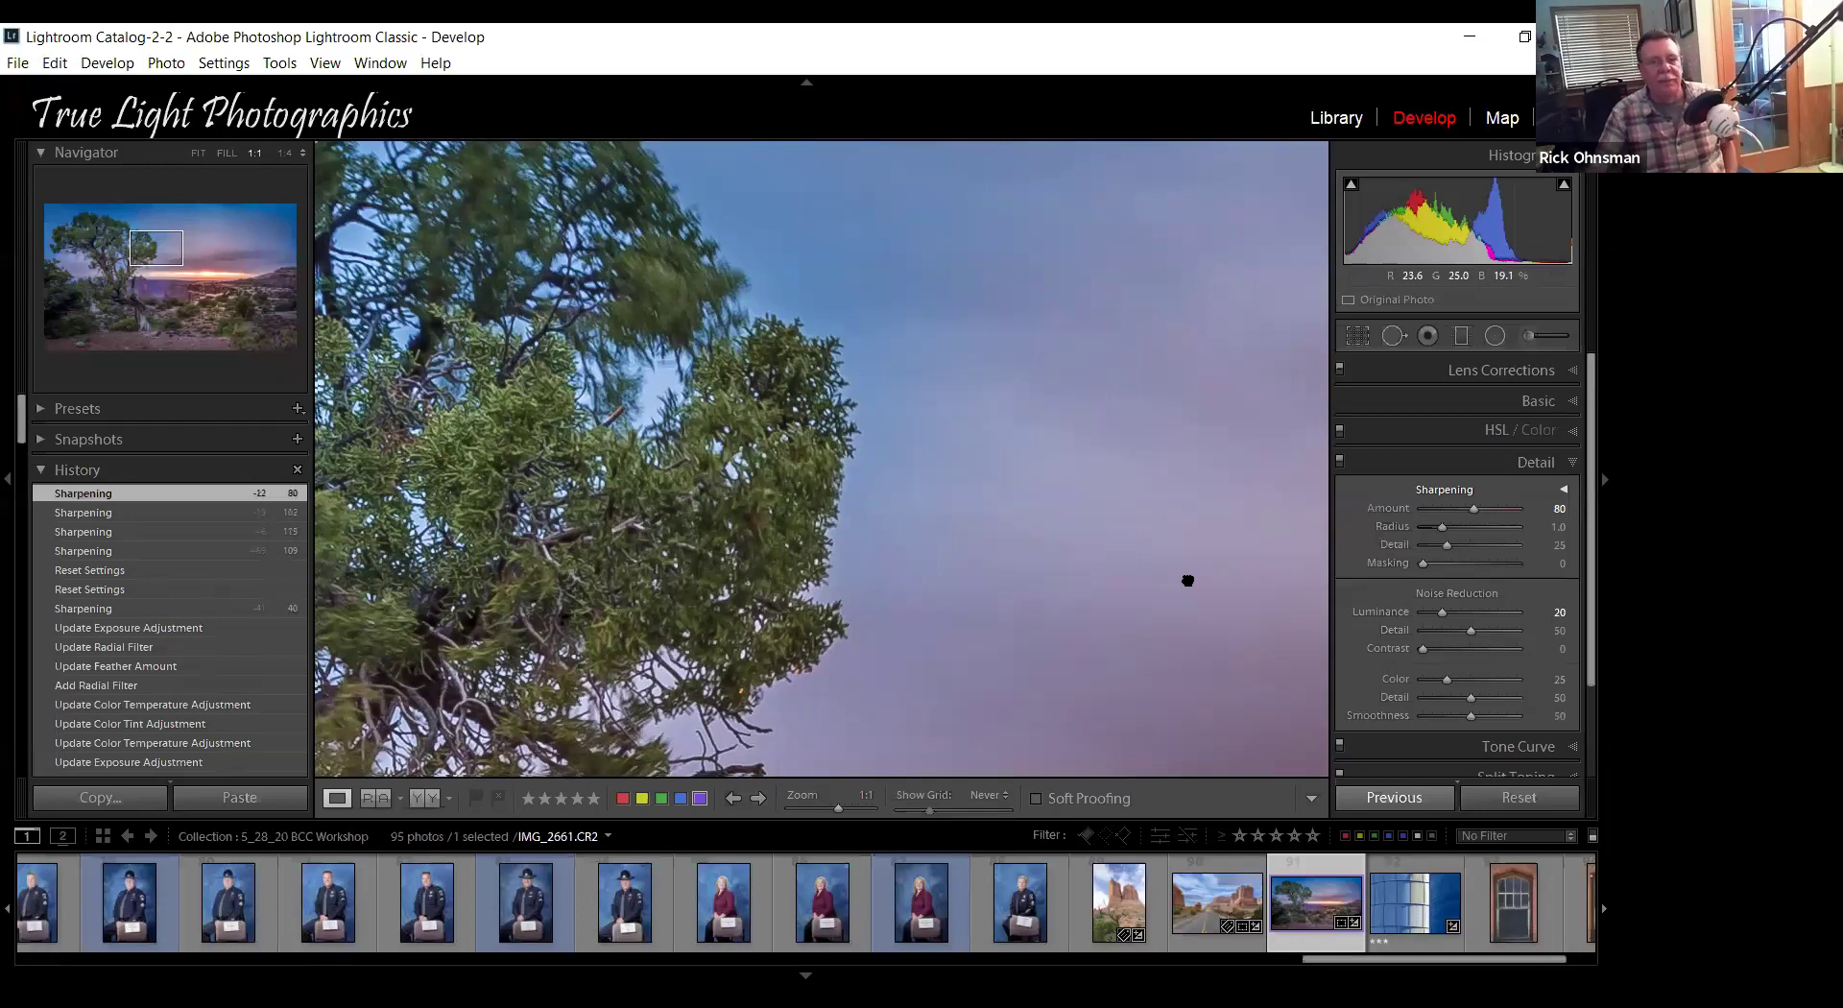
{"action": "key", "text": "super+d"}
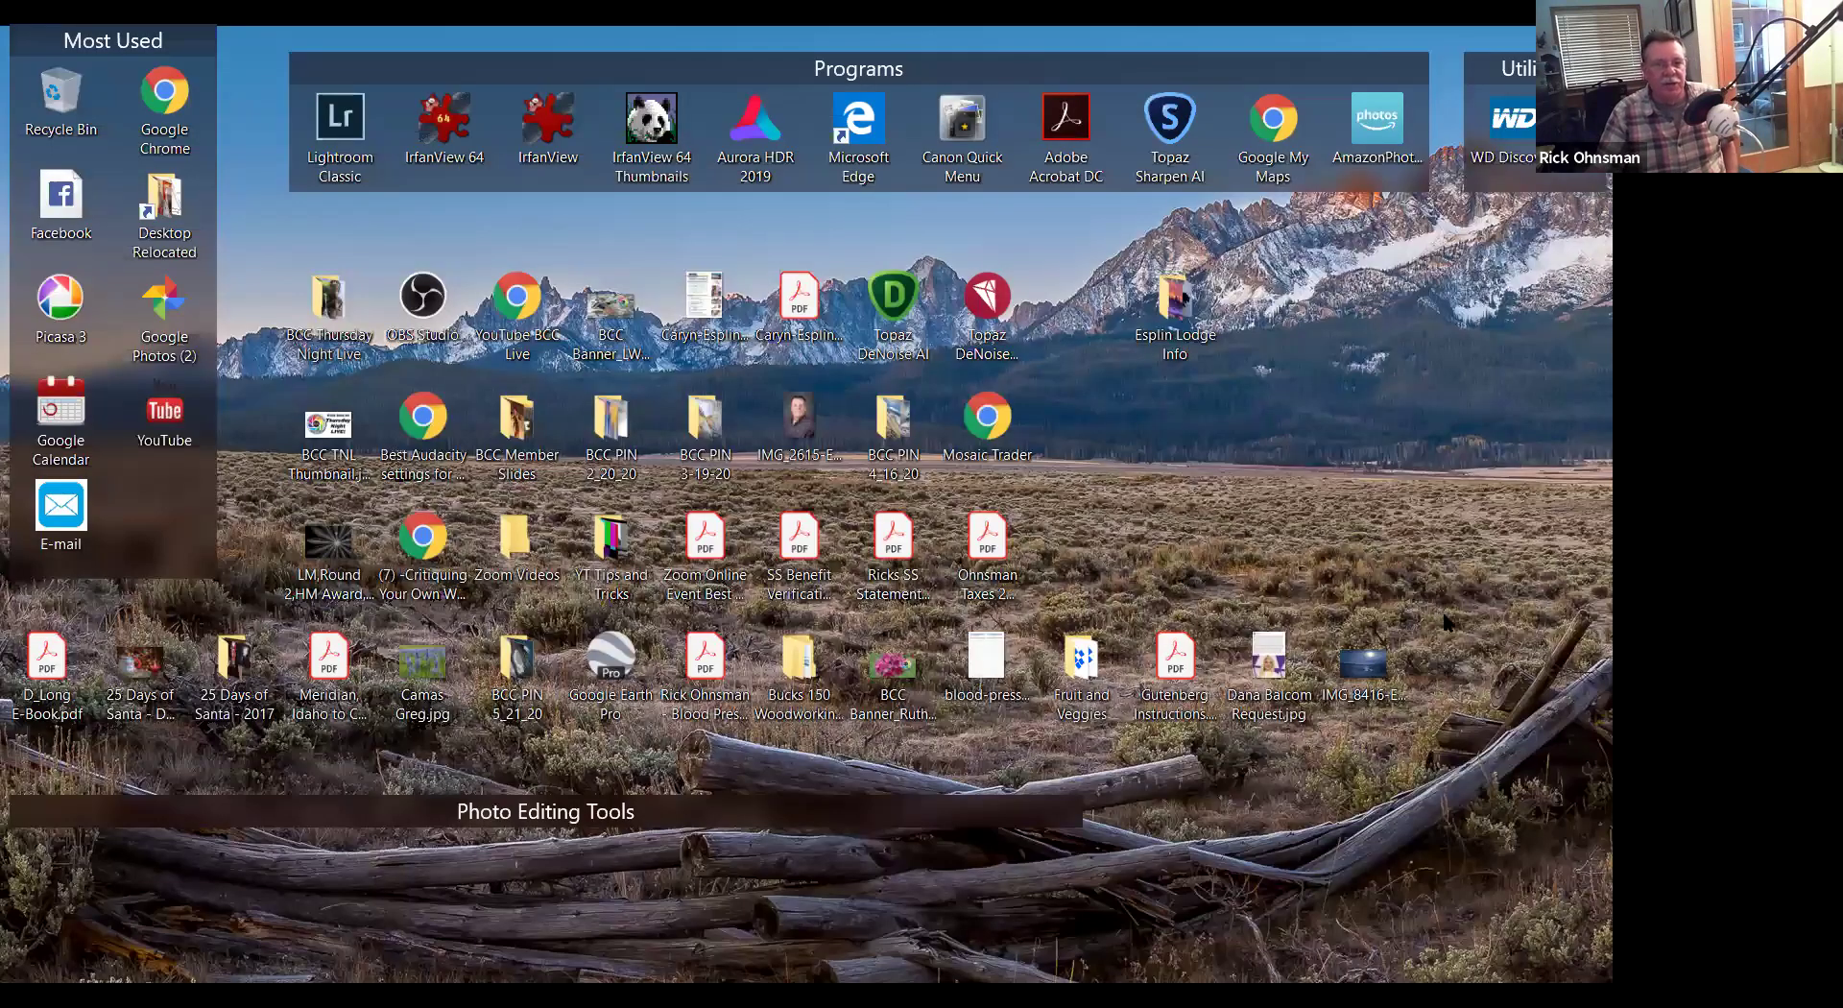
{"action": "key", "text": "super+d"}
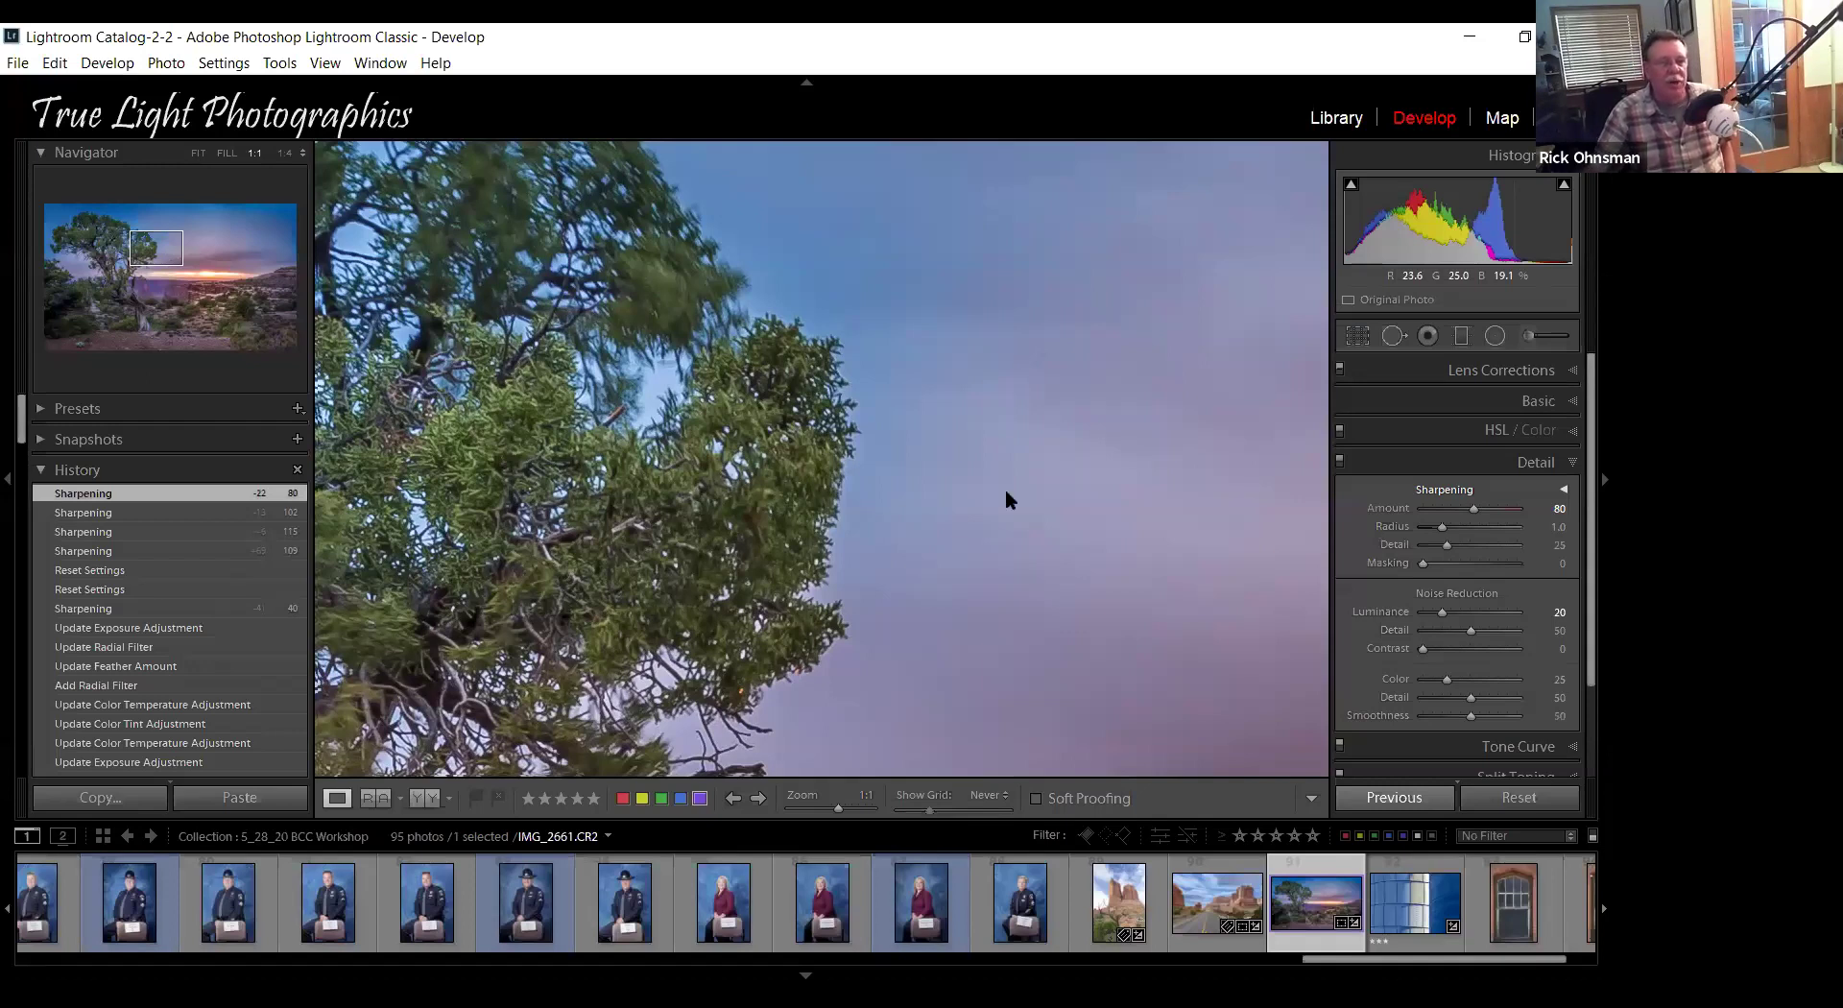
Set the sharpening Masking to 68 using the black-and-white mask preview, limiting sharpening to the tree and landscape edges.
{"action": "scroll", "coordinate": [1005, 499], "scroll_direction": "down", "scroll_amount": 2}
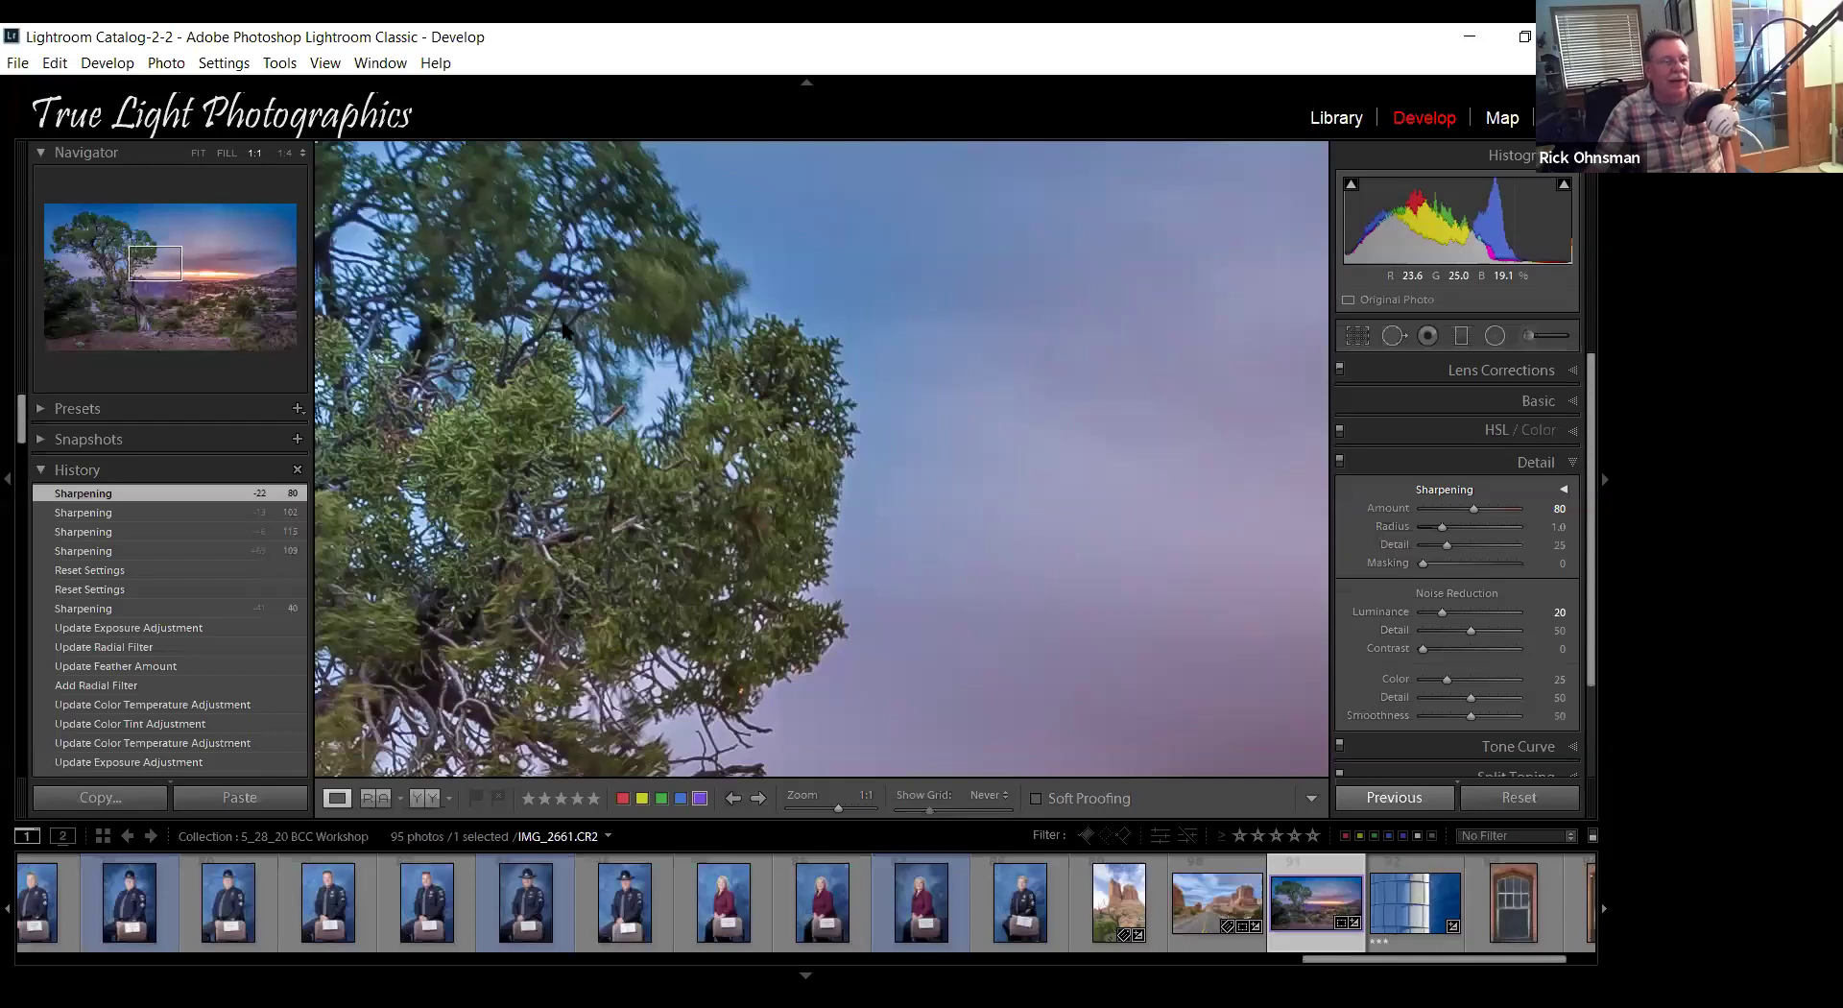
{"action": "scroll", "coordinate": [890, 435], "scroll_direction": "down", "scroll_amount": 3}
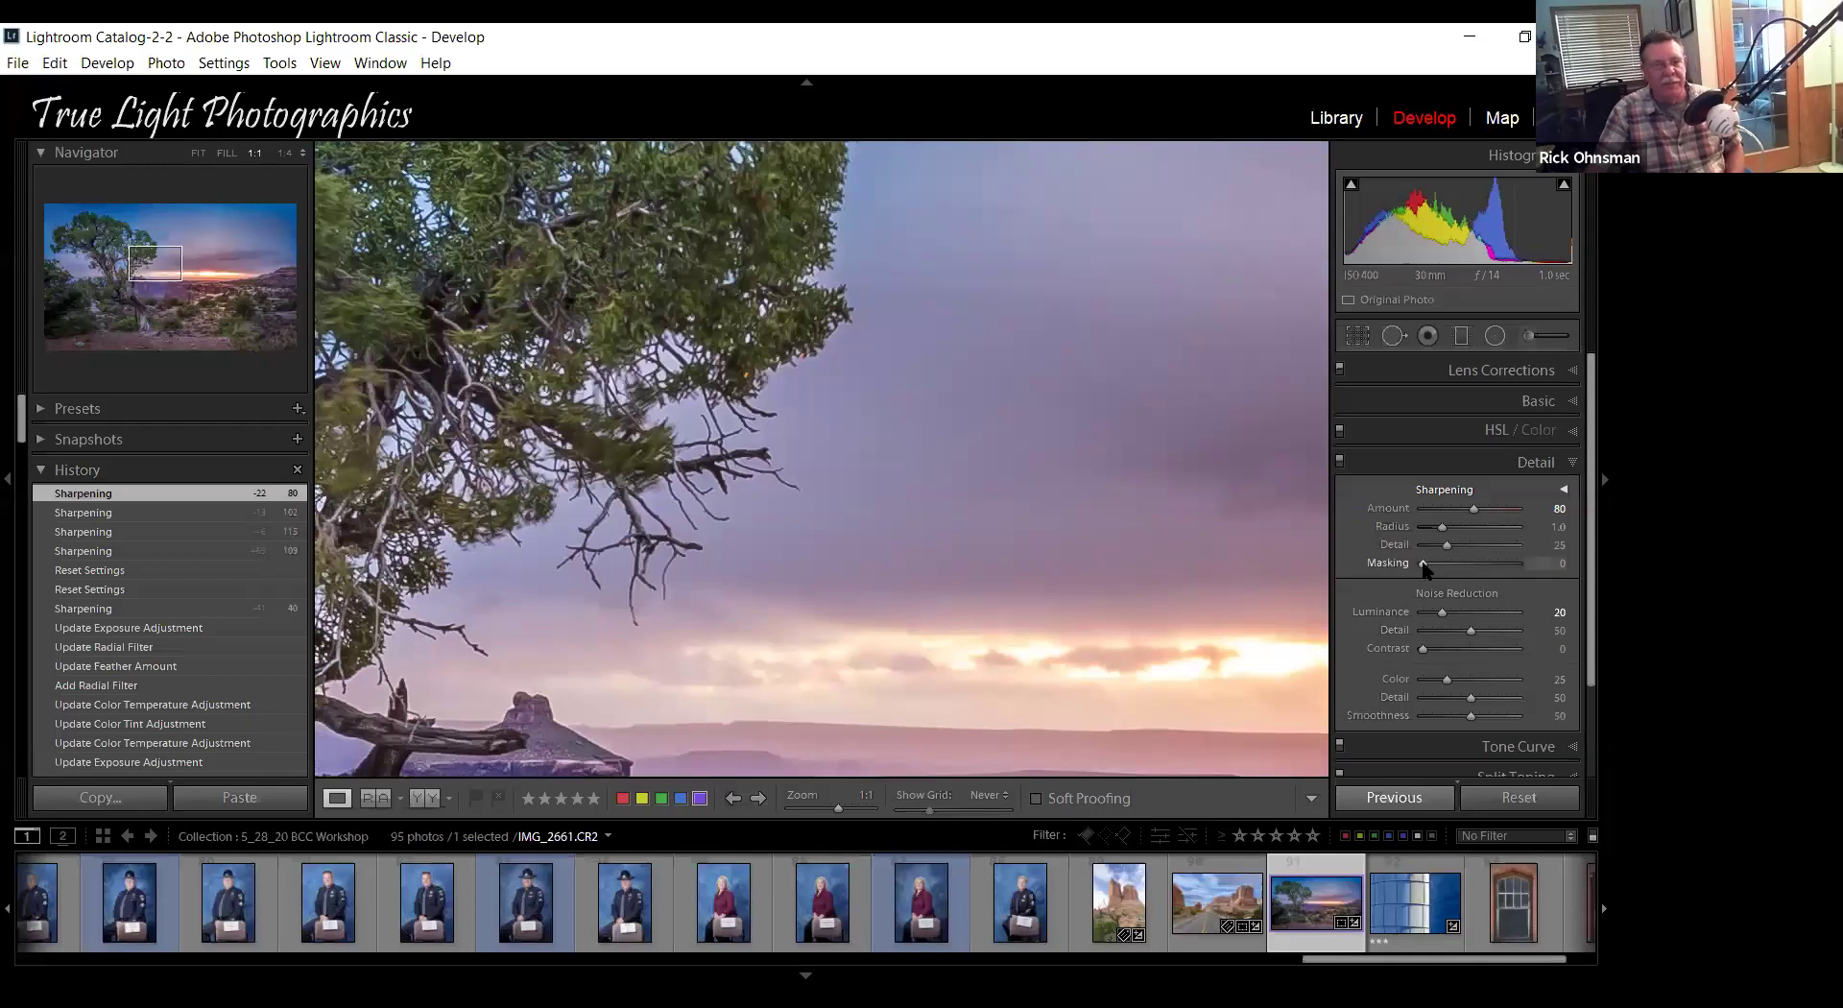
{"action": "key", "text": "alt"}
{"action": "left_click_drag", "start_coordinate": [1447, 568], "coordinate": [1503, 569]}
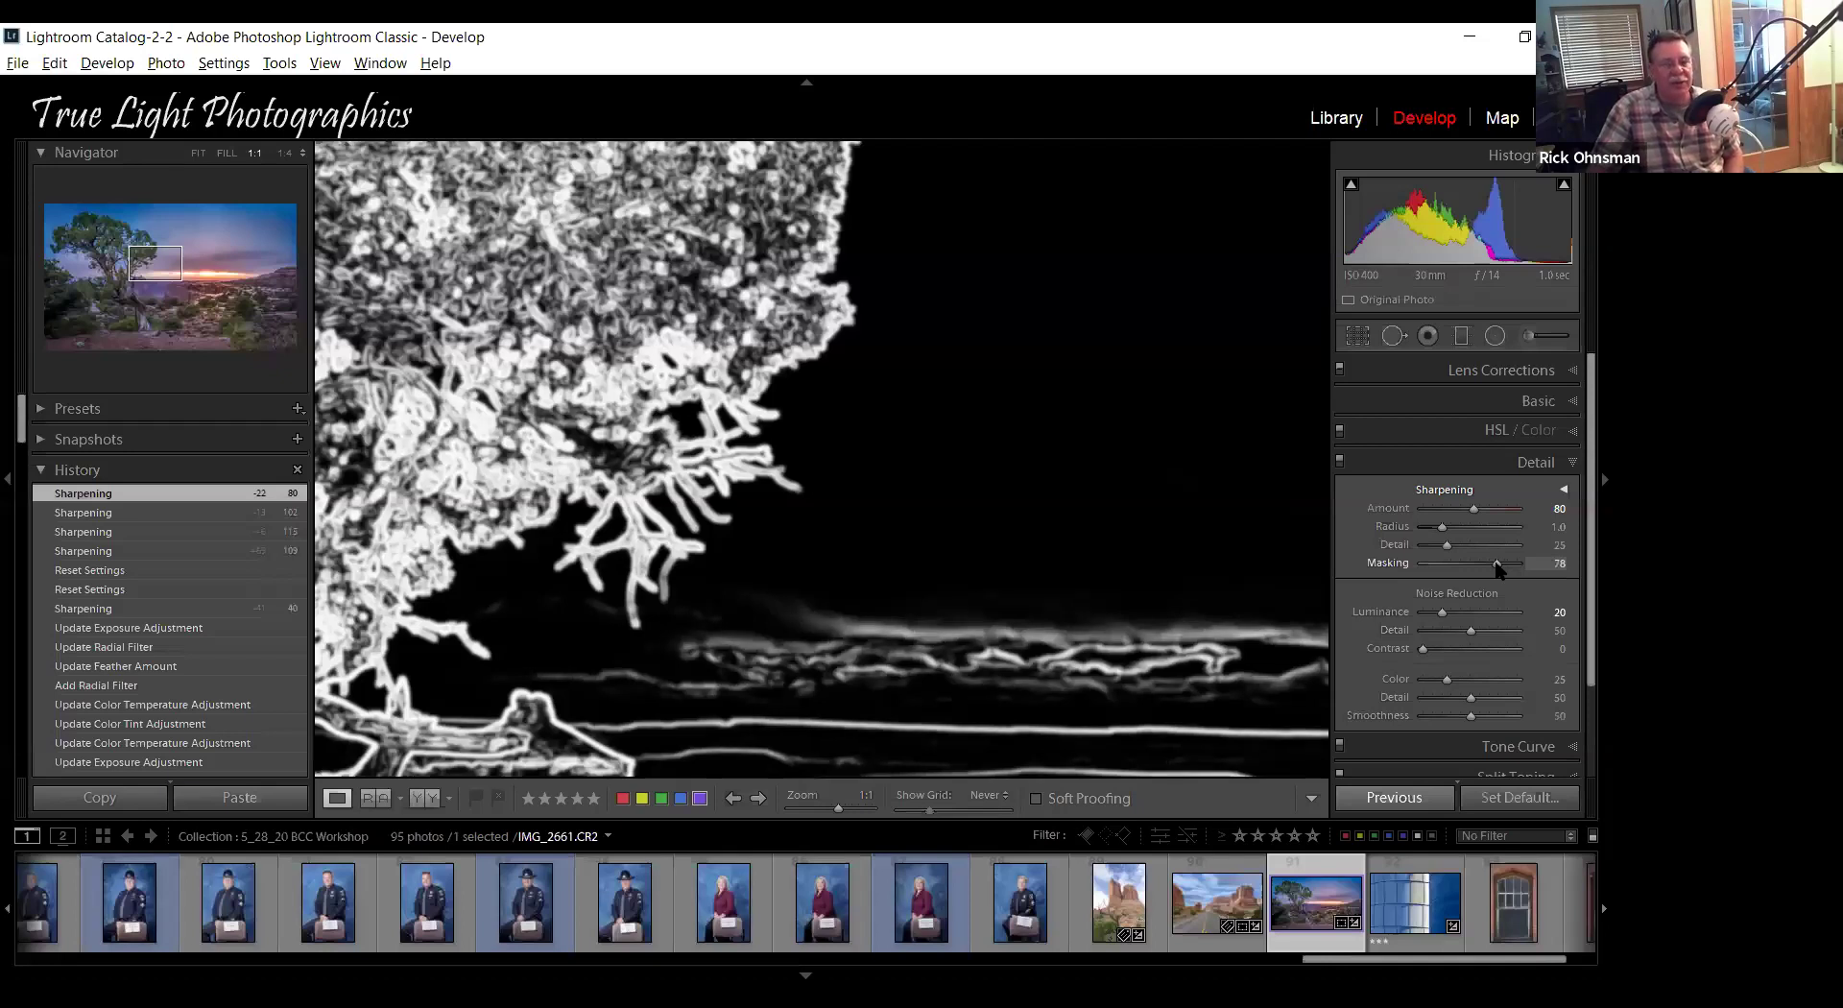
{"action": "left_click_drag", "start_coordinate": [1497, 567], "coordinate": [1488, 569]}
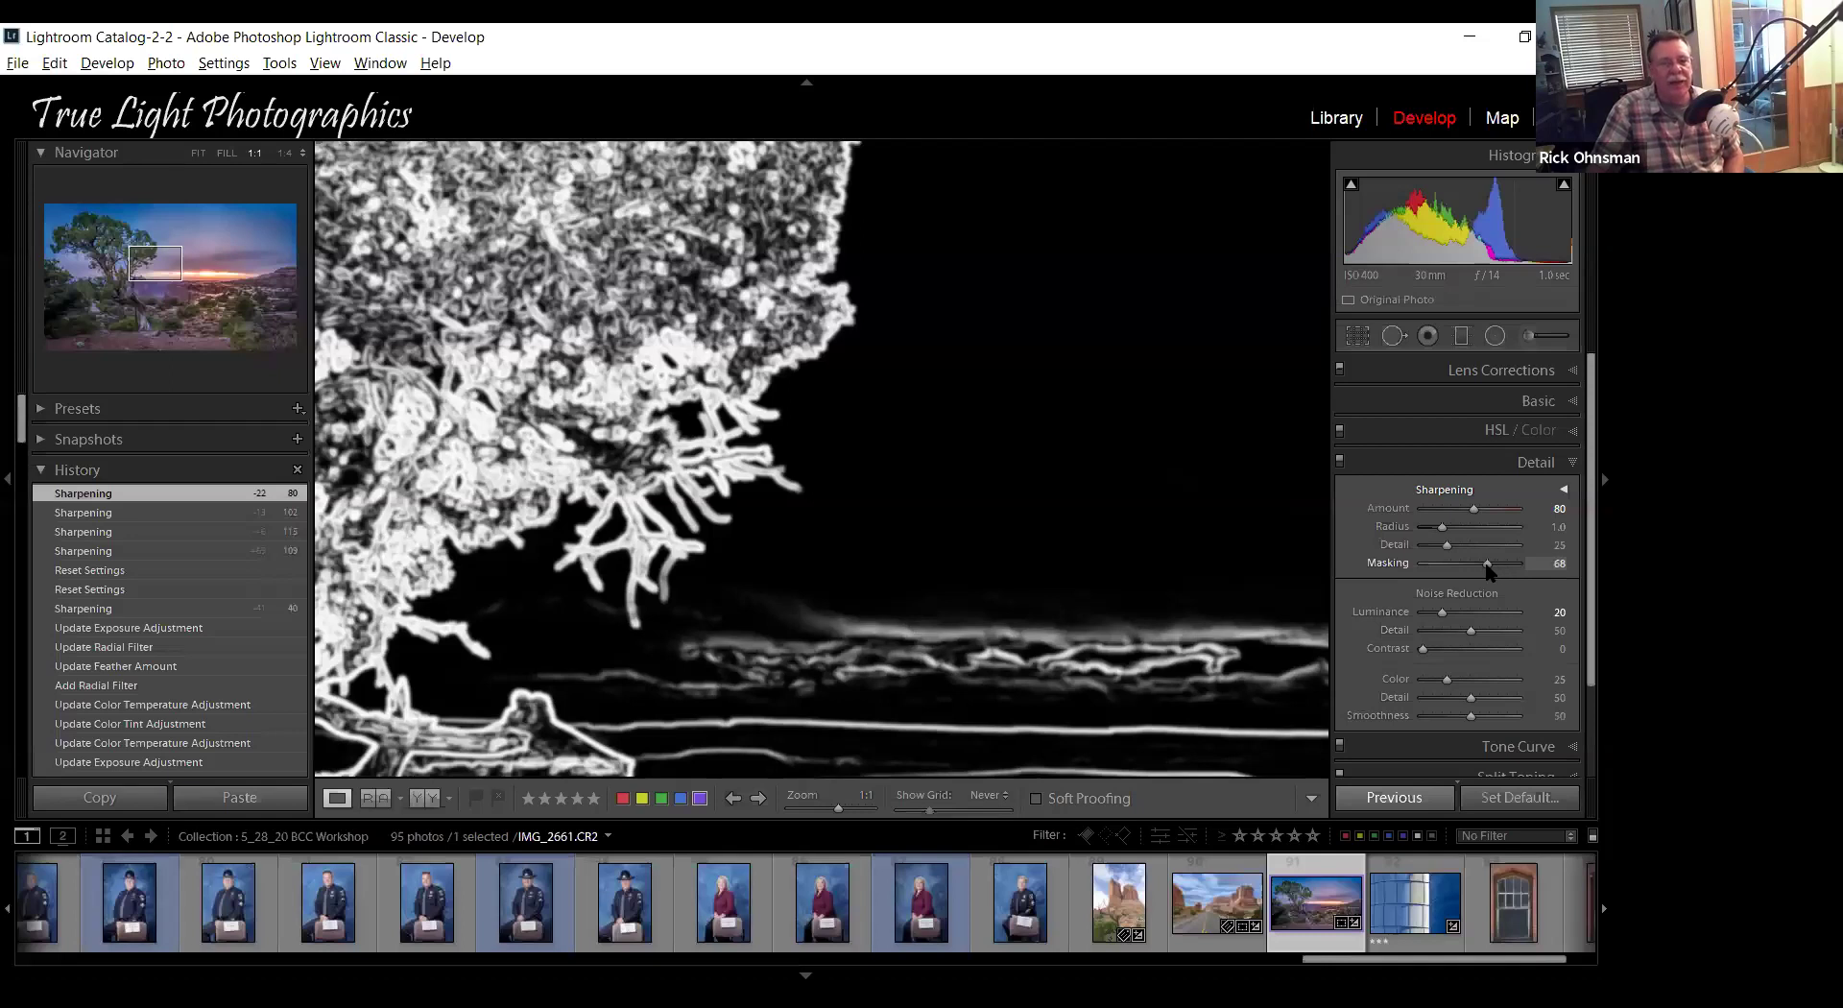
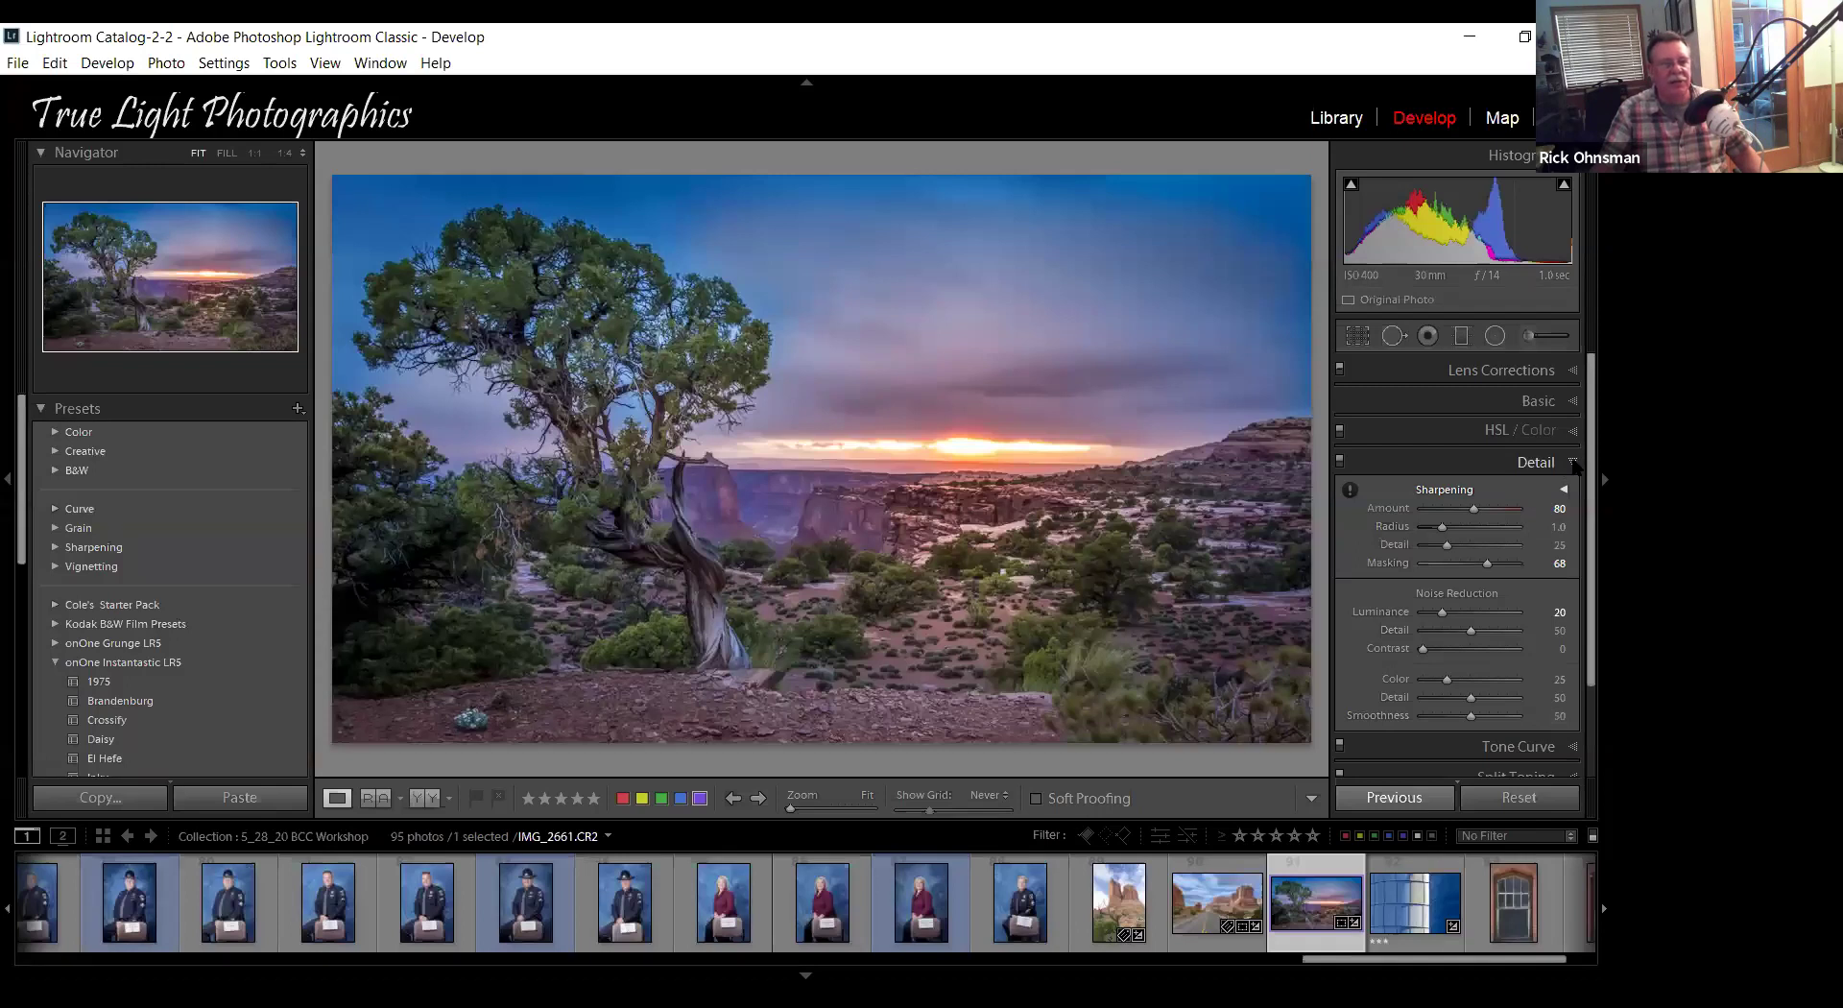
Collapse the Detail settings and expand the B&W preset group to preview B&W Split Tone on the sunset photo.
{"action": "left_click", "coordinate": [1574, 464]}
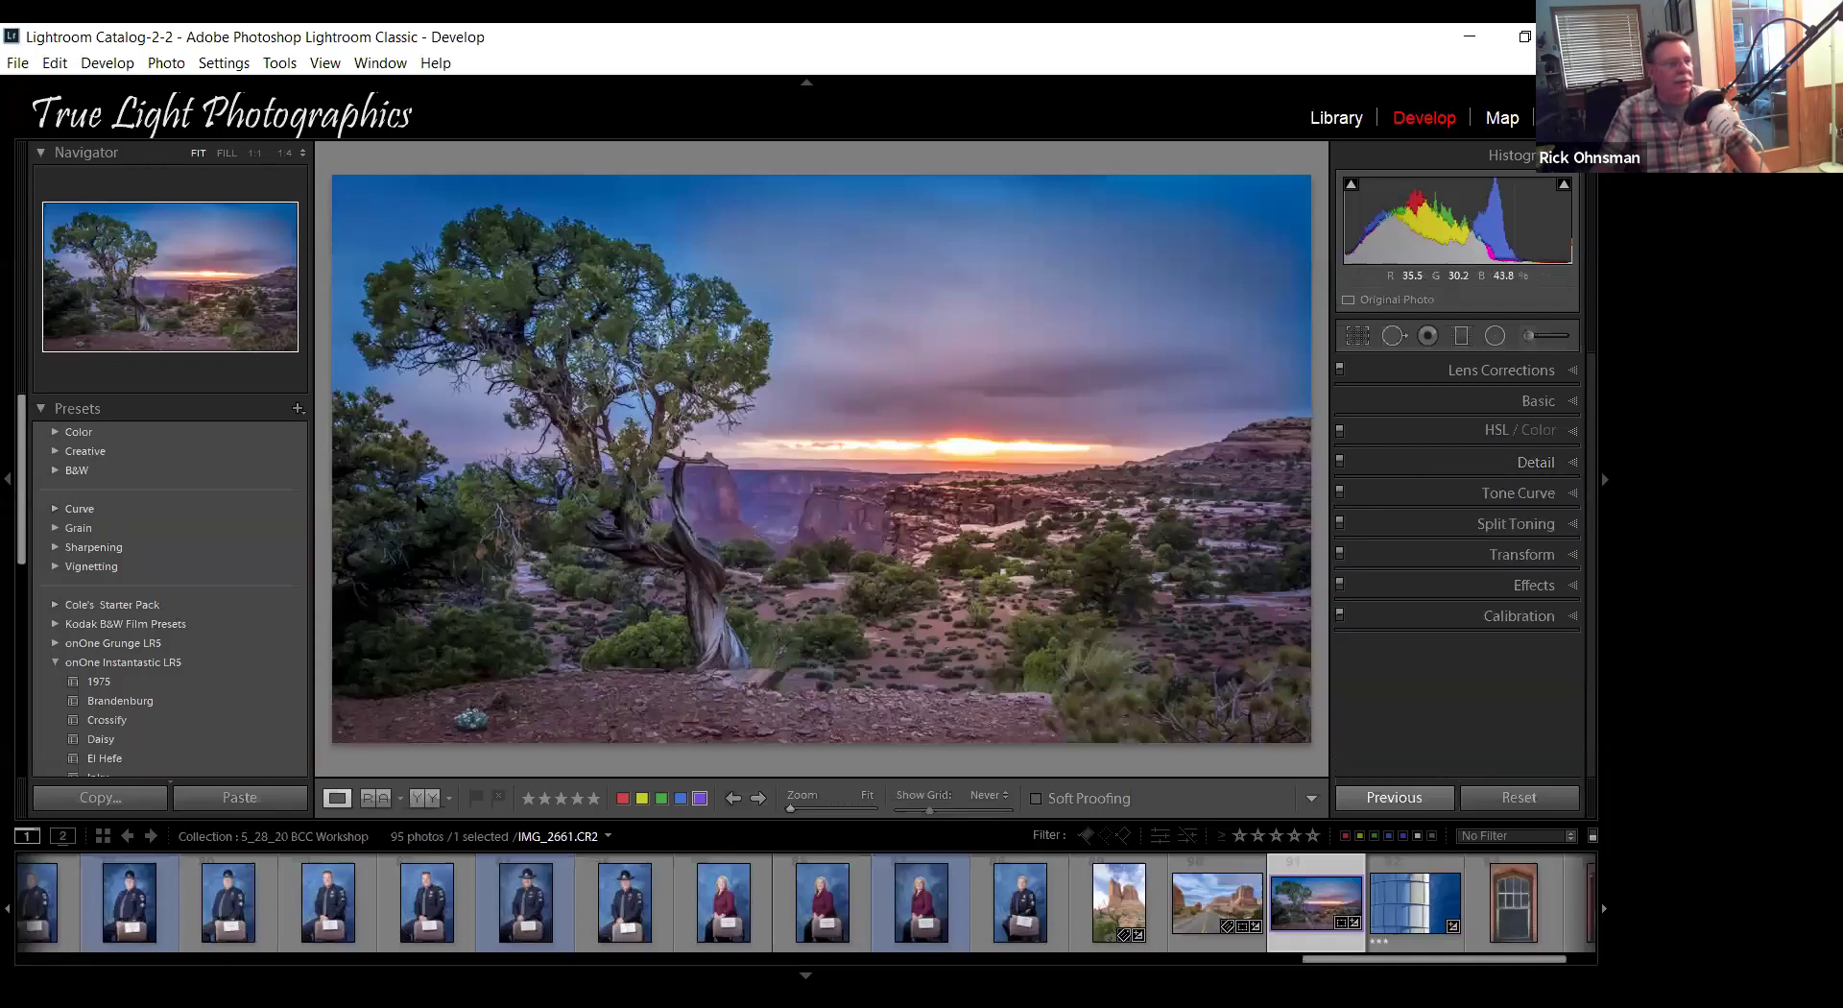
{"action": "left_click", "coordinate": [56, 468]}
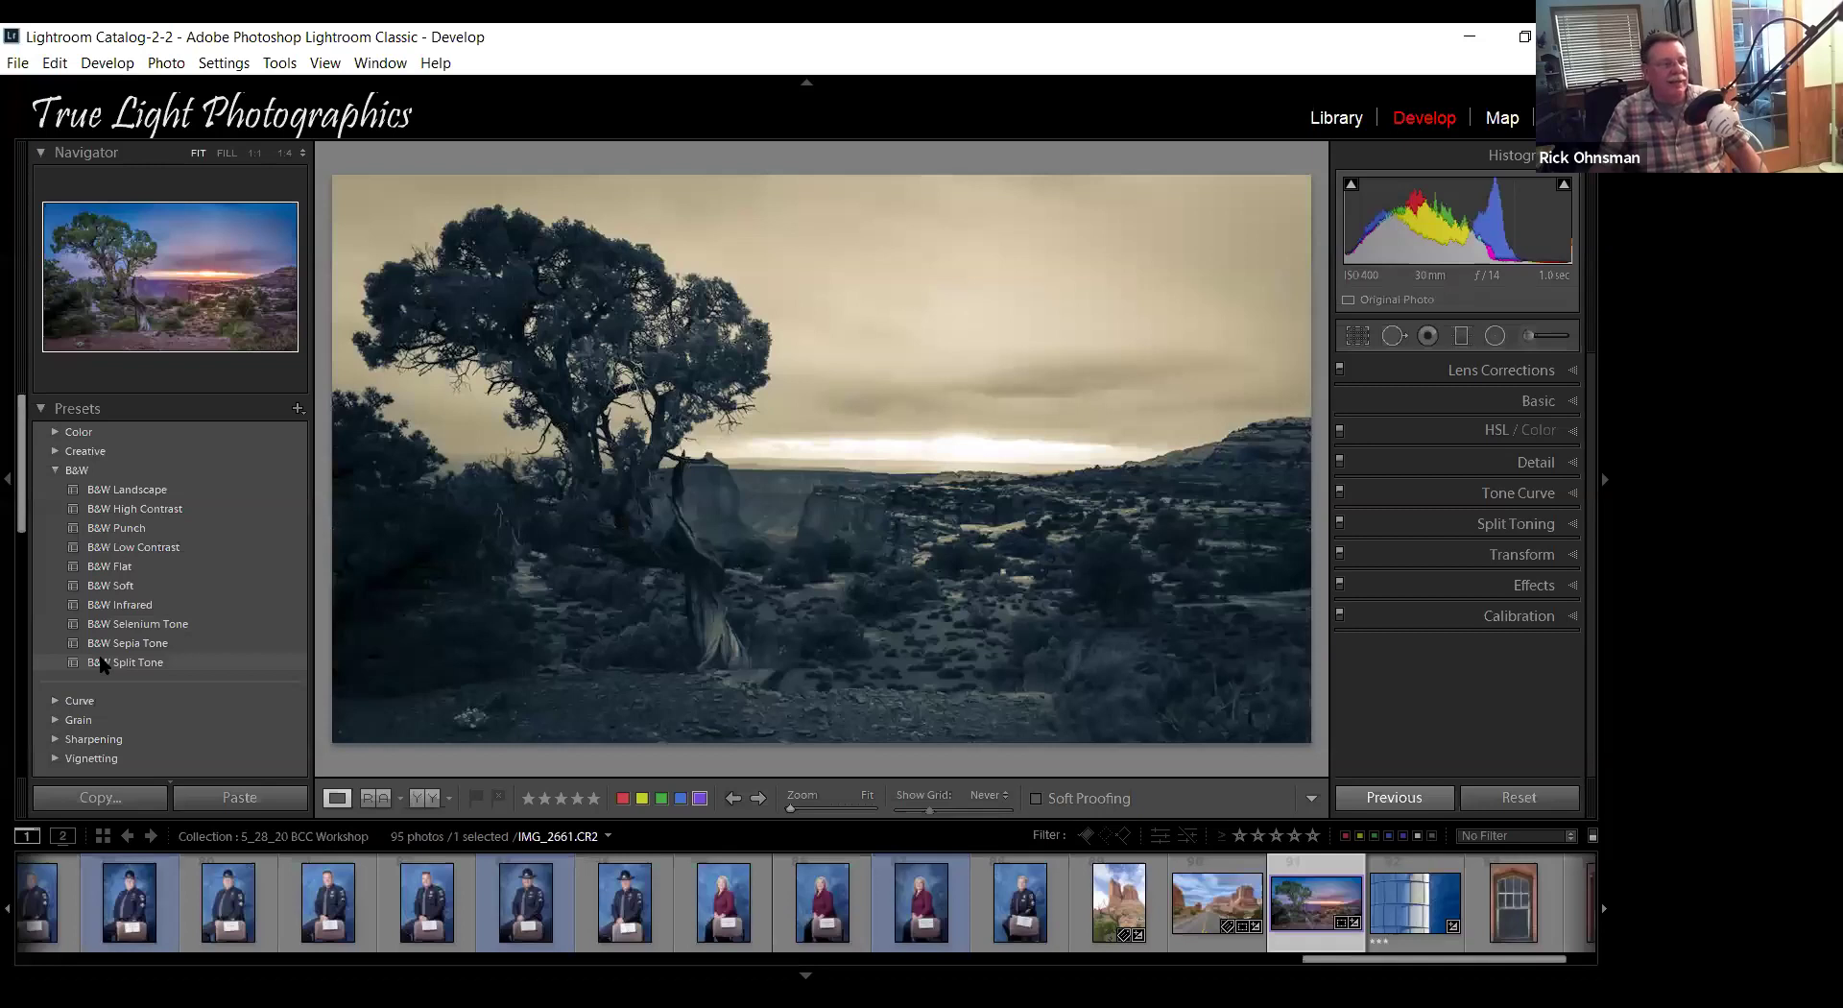
Try the B&W Split Tone and B&W Punch presets on the desert sunset photo, with the Basic settings expanded.
{"action": "left_click", "coordinate": [102, 663]}
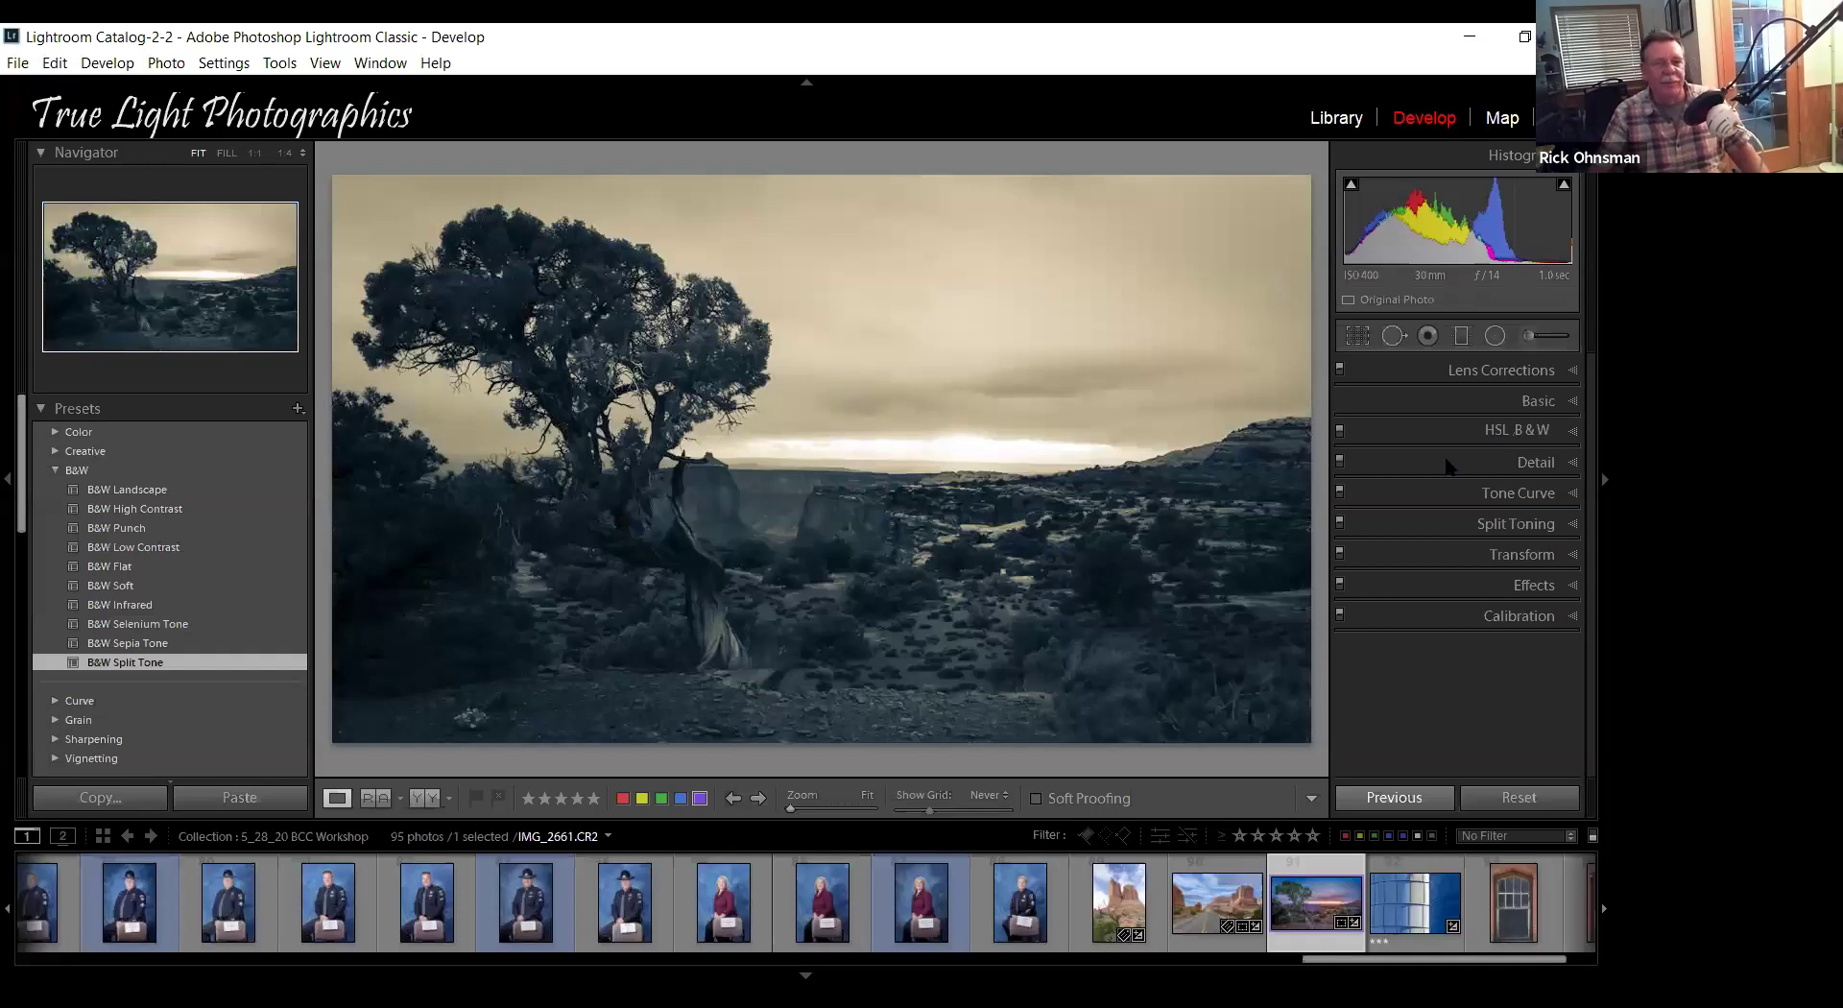
{"action": "left_click", "coordinate": [1575, 403]}
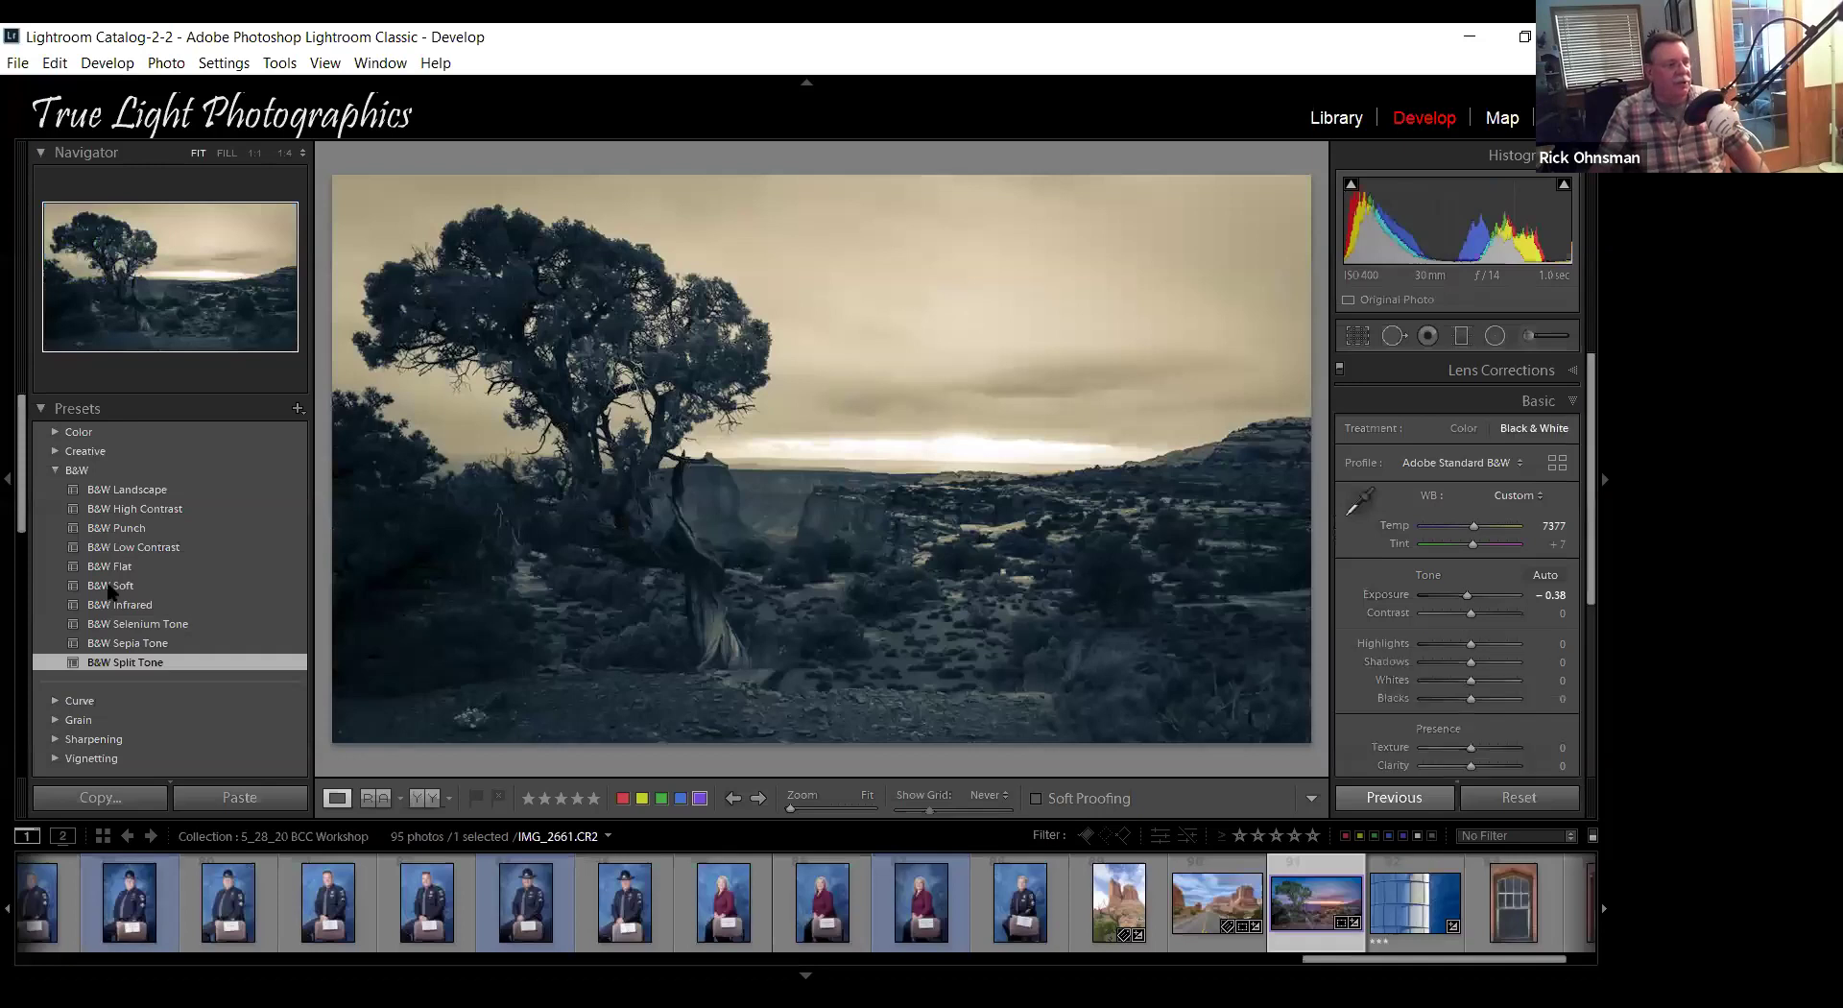
{"action": "left_click", "coordinate": [112, 530]}
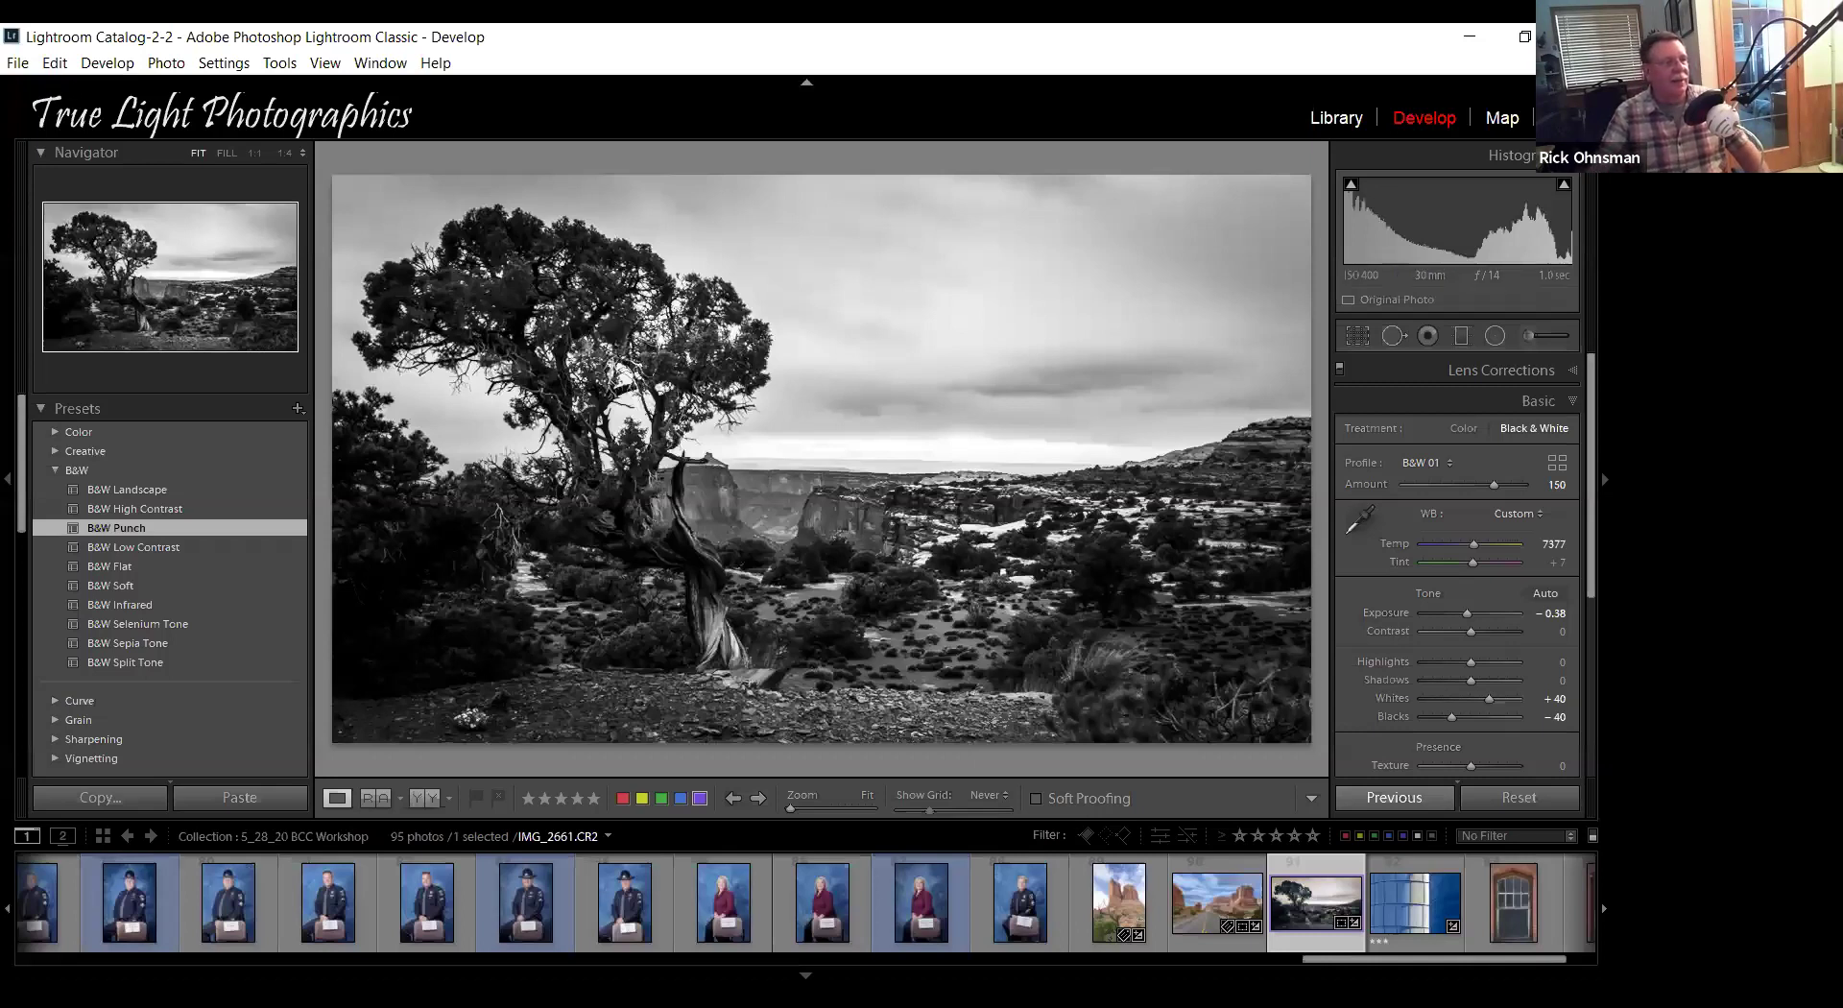
Undo the B&W Punch and B&W Split Tone presets on the sunset photo, and review its edit History.
{"action": "left_click", "coordinate": [54, 62]}
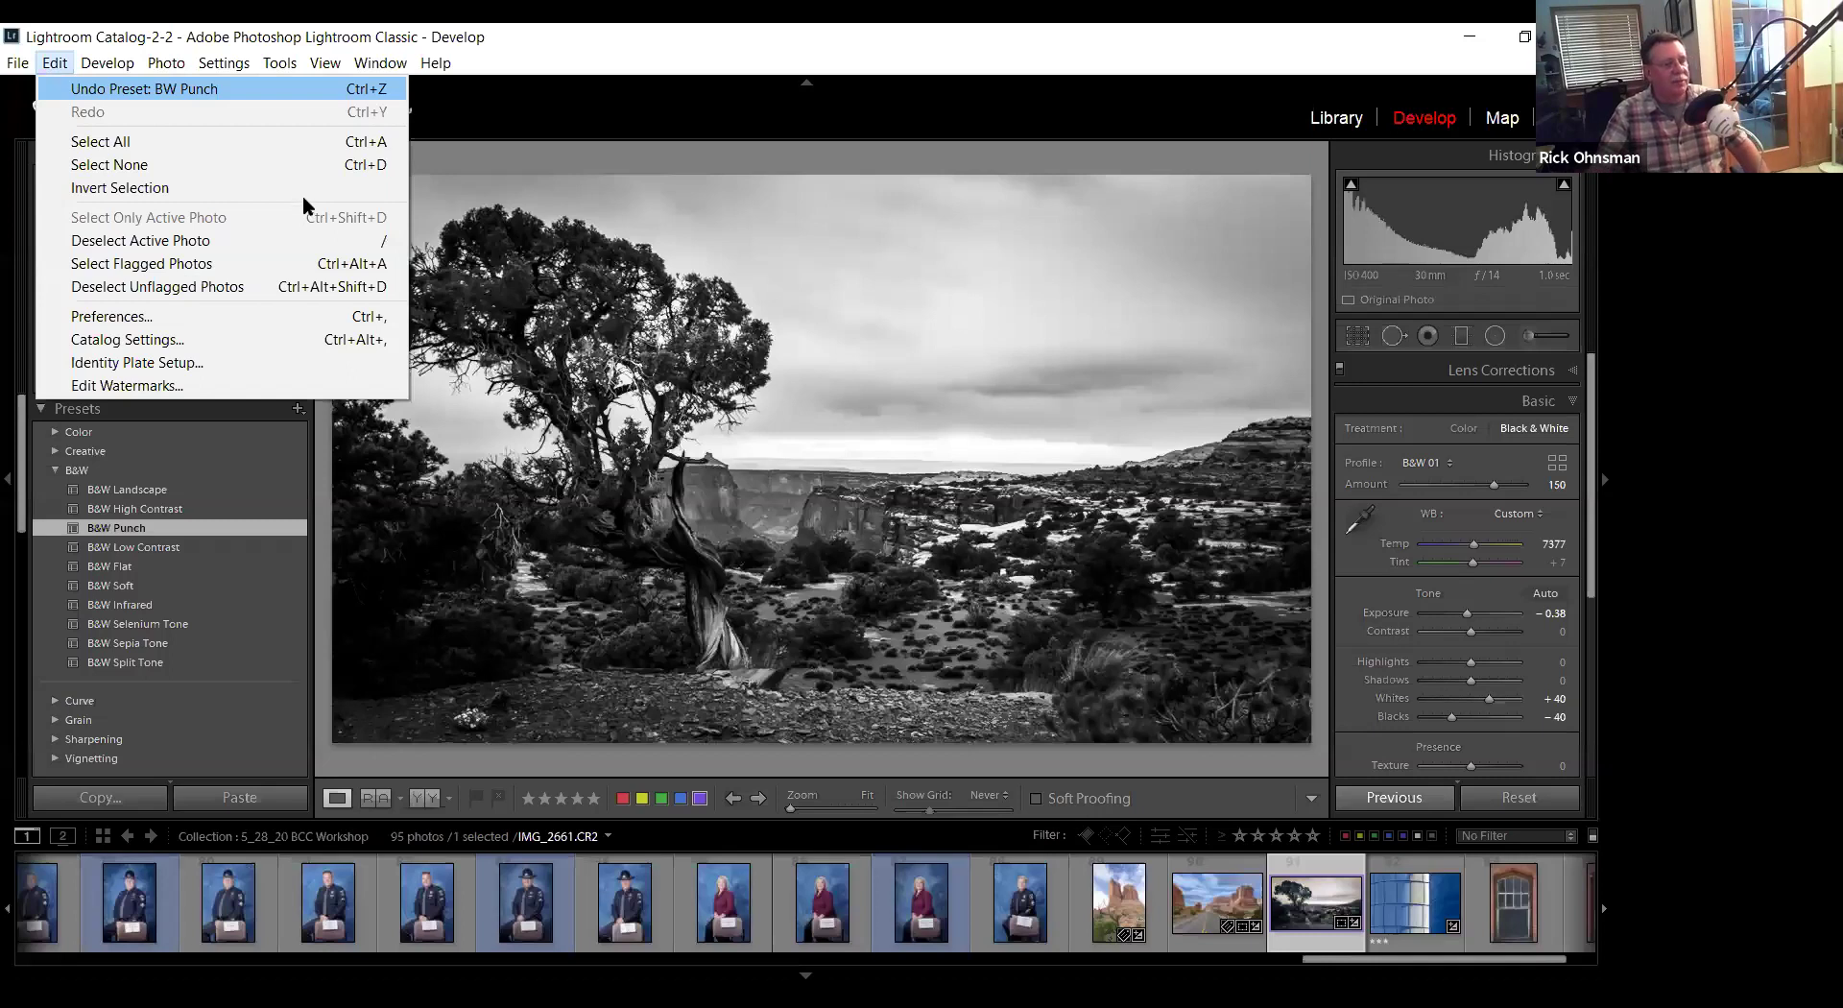
{"action": "key", "text": "ctrl+z"}
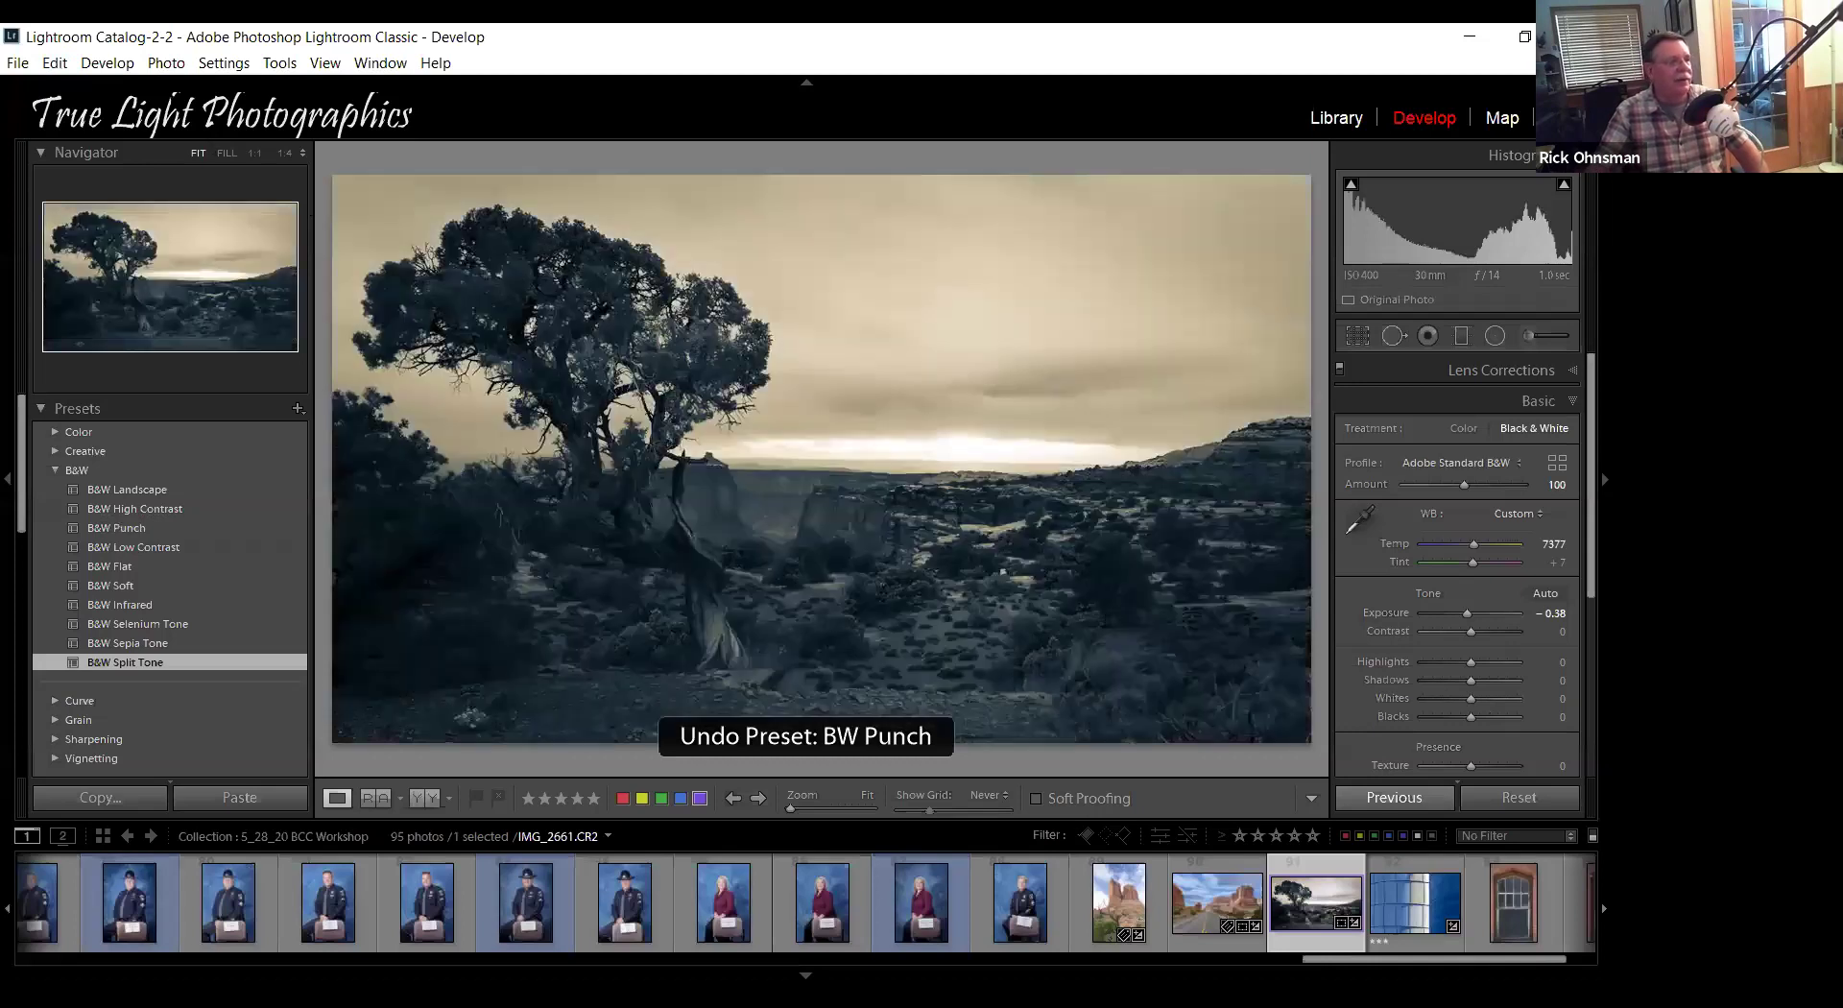
{"action": "left_click", "coordinate": [55, 62]}
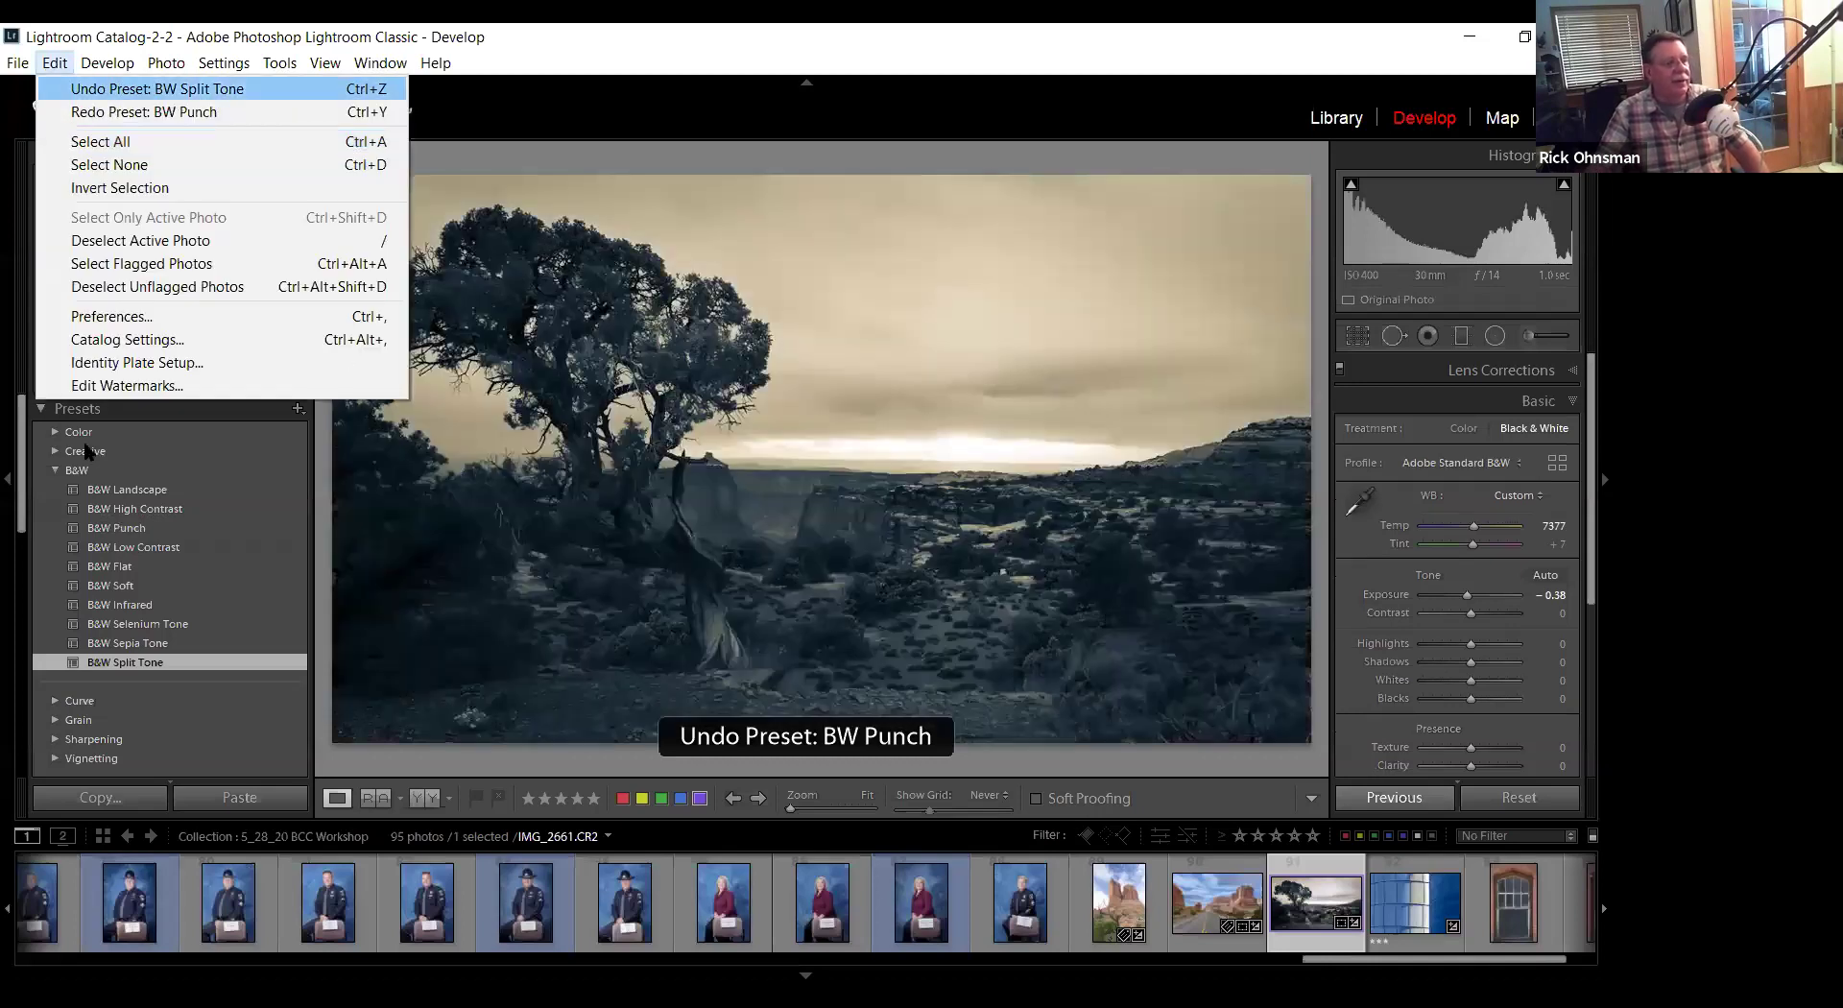
{"action": "key", "text": "Return"}
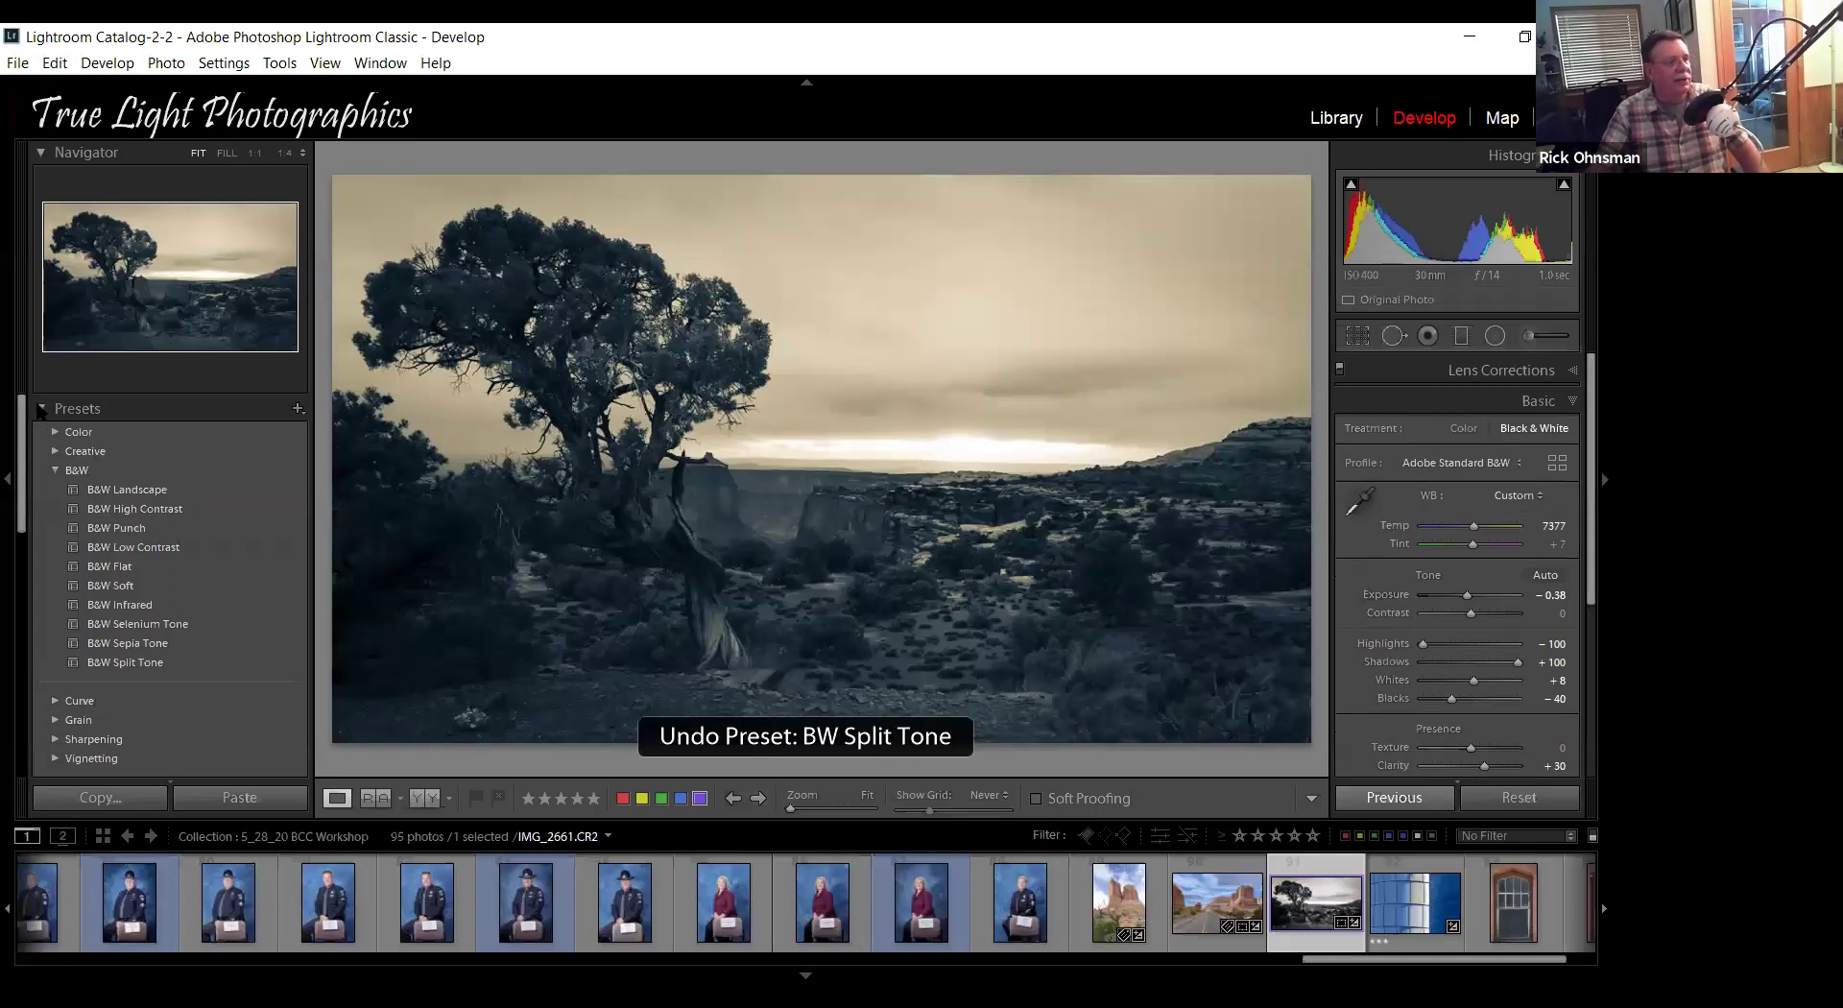
{"action": "key", "text": "ctrl+z"}
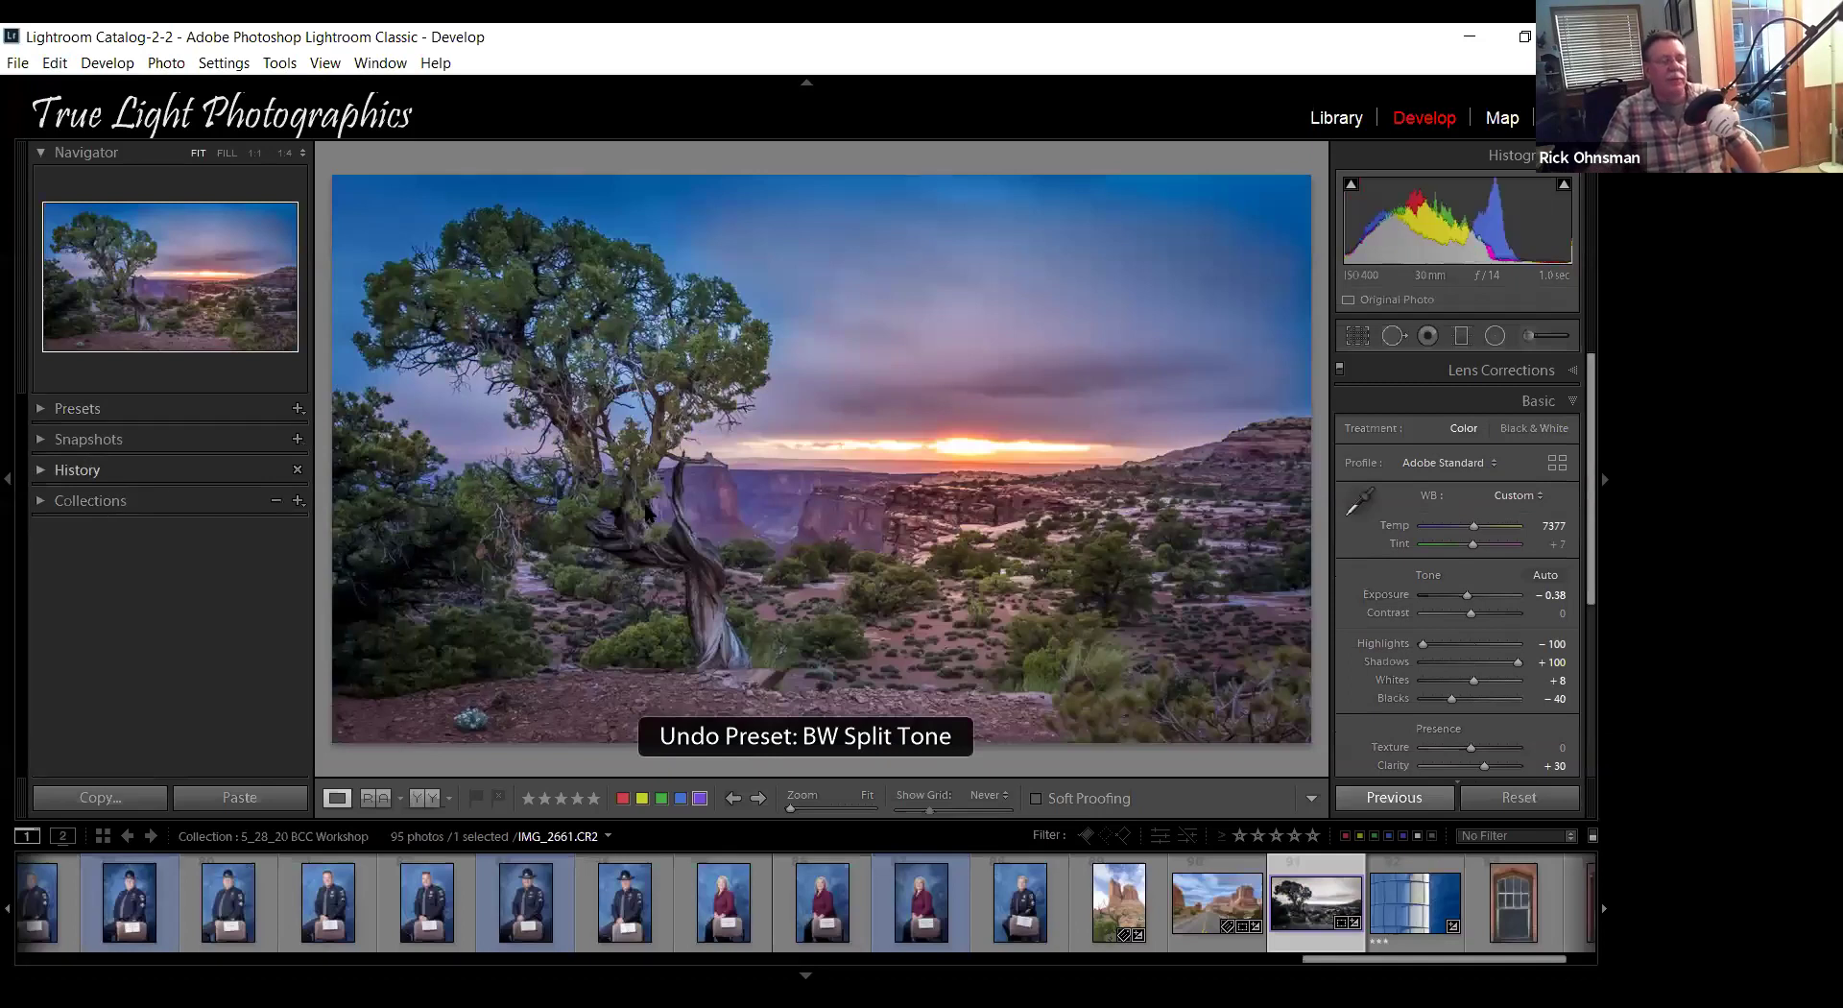
{"action": "left_click", "coordinate": [84, 470]}
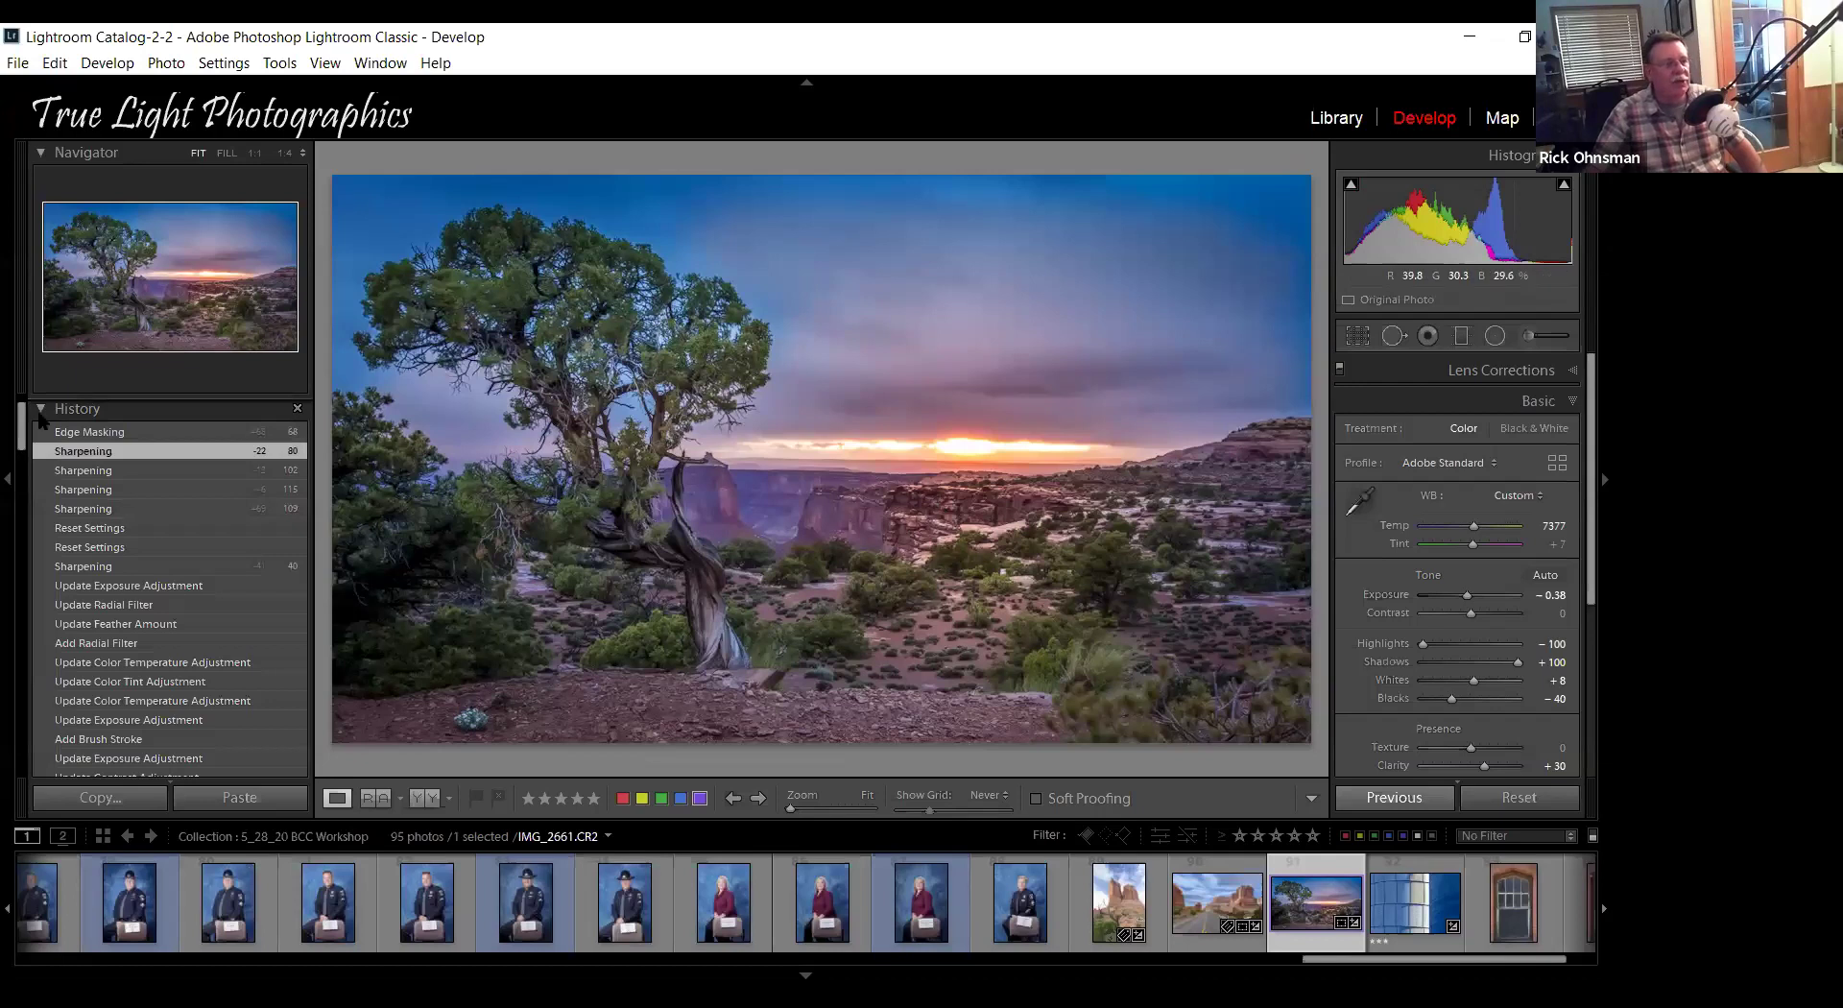
{"action": "left_click", "coordinate": [204, 470]}
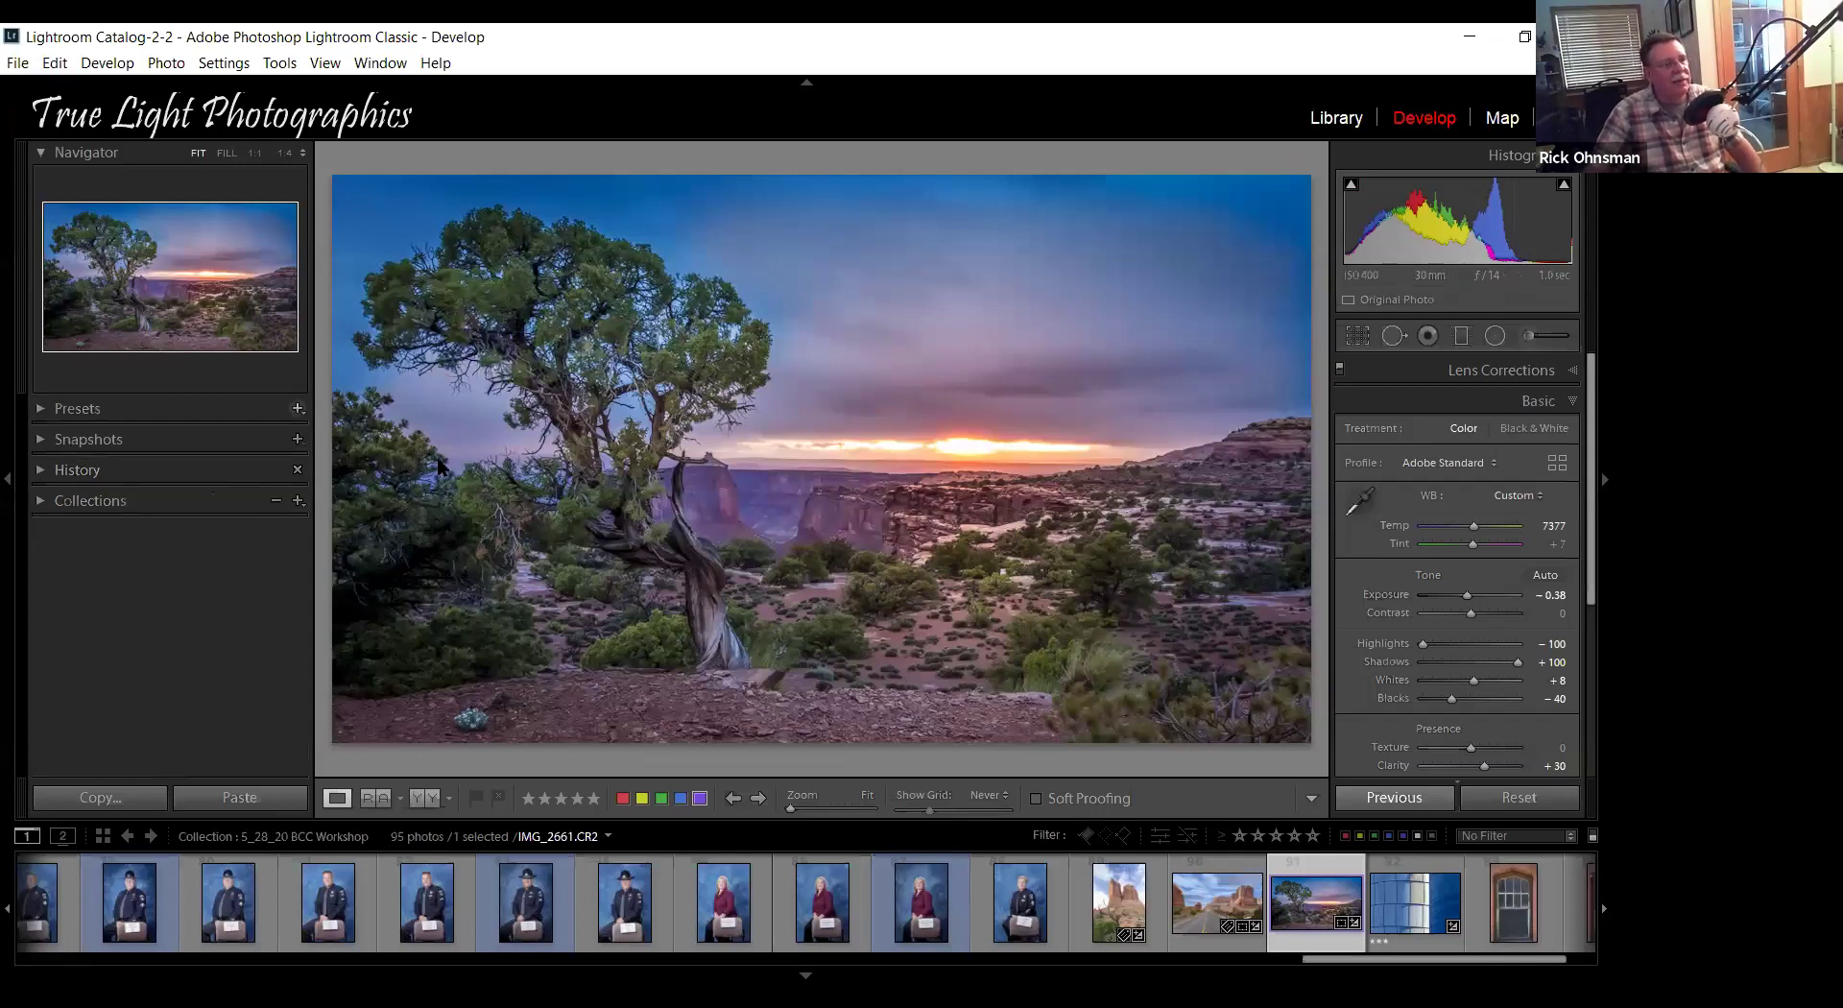
Save all the sunset photo's develop settings as a User Preset named with the photographer's first name followed by "Moab Sunset".
{"action": "left_click", "coordinate": [298, 408]}
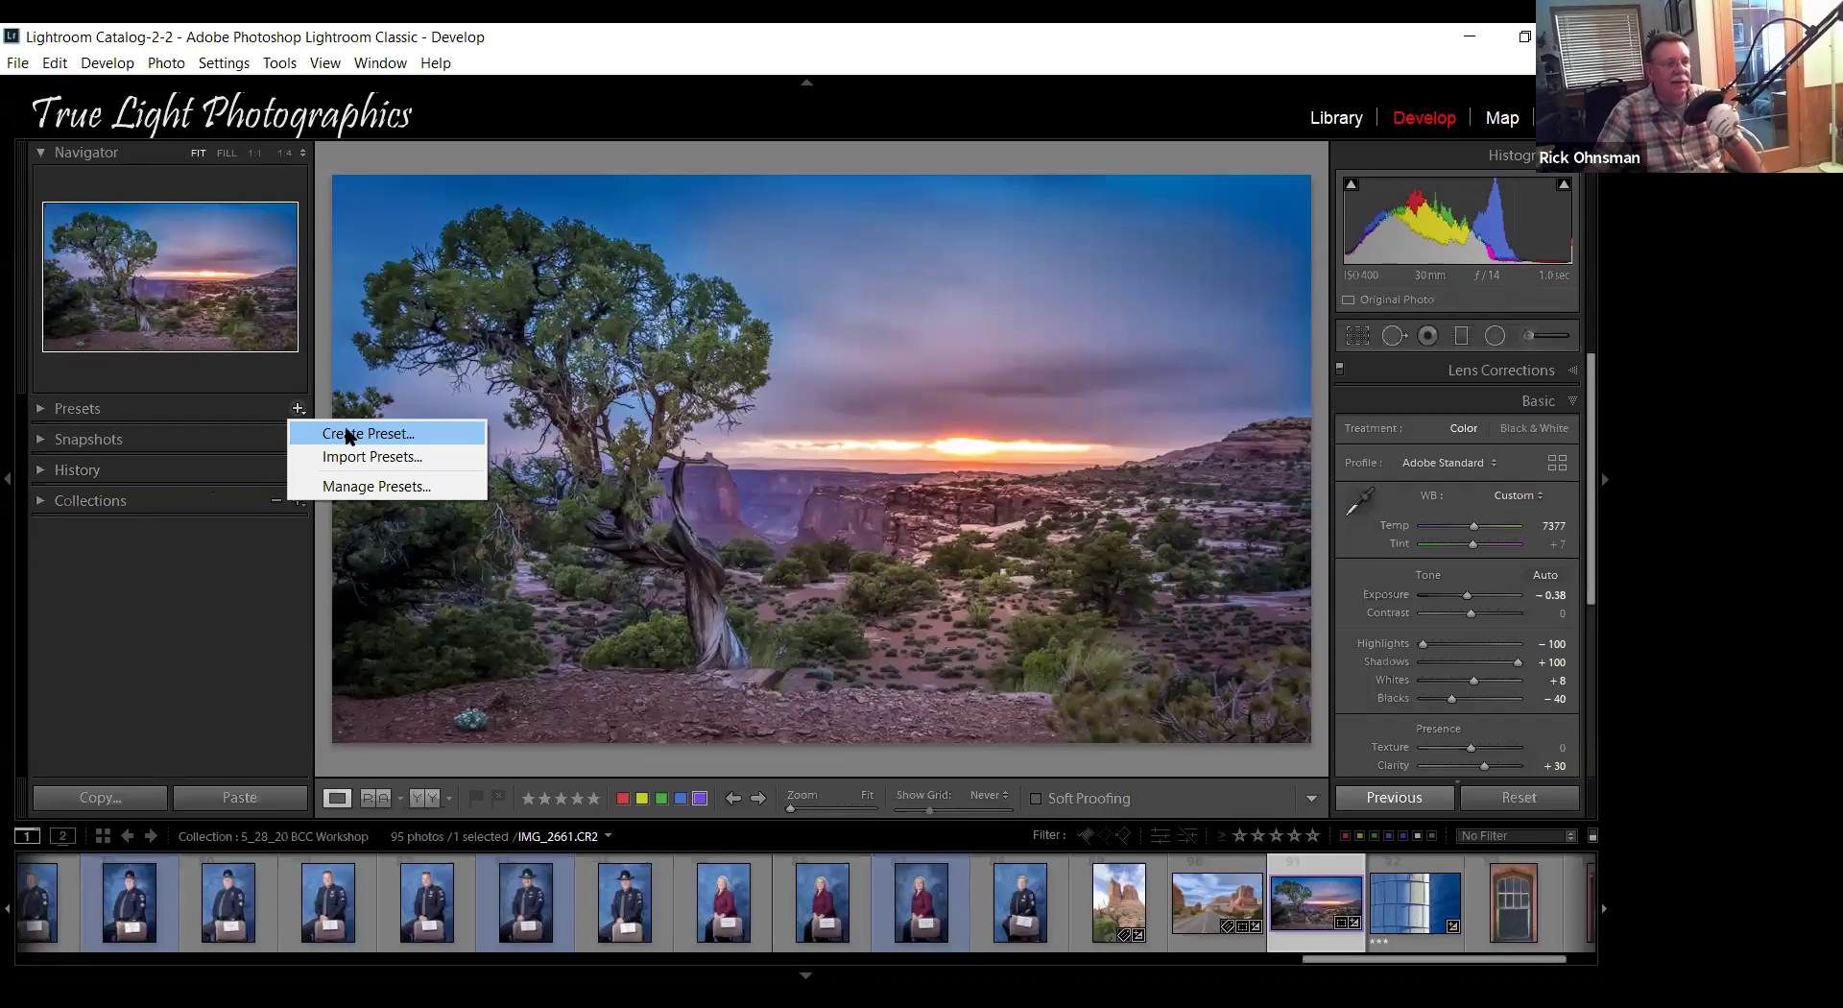
{"action": "left_click", "coordinate": [588, 473]}
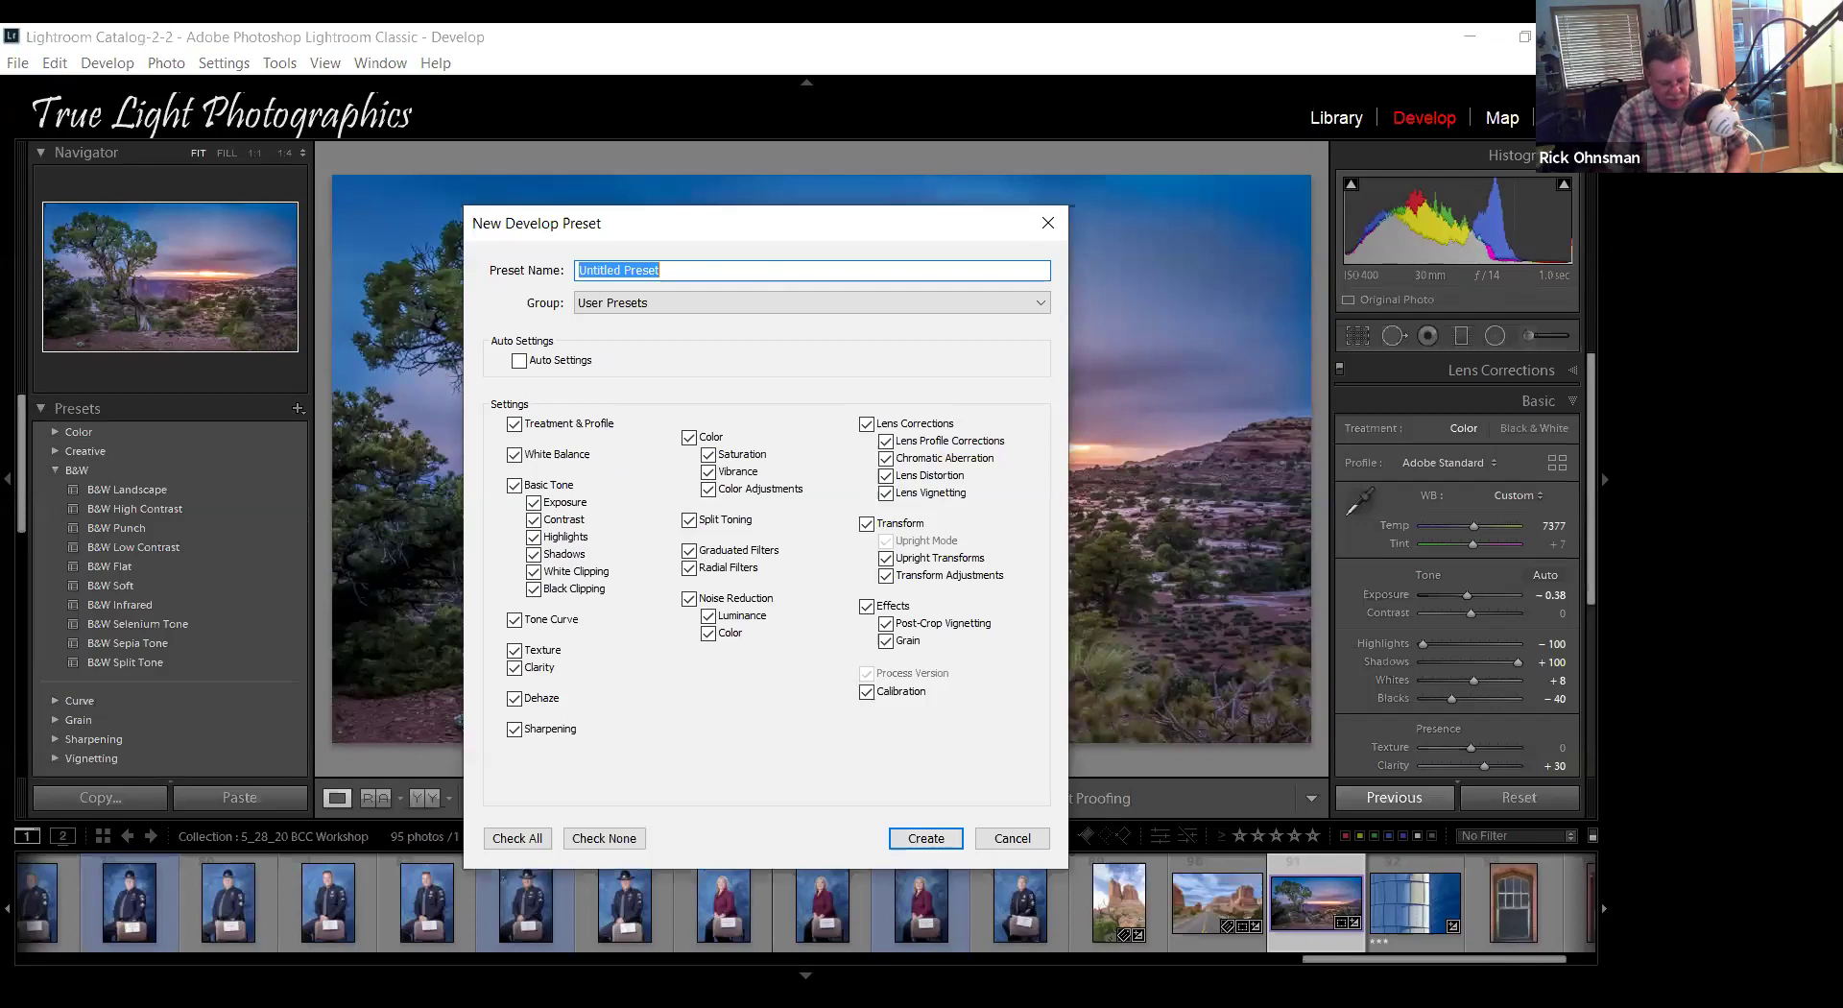
{"action": "type", "text": "Ricks Moab Sunset"}
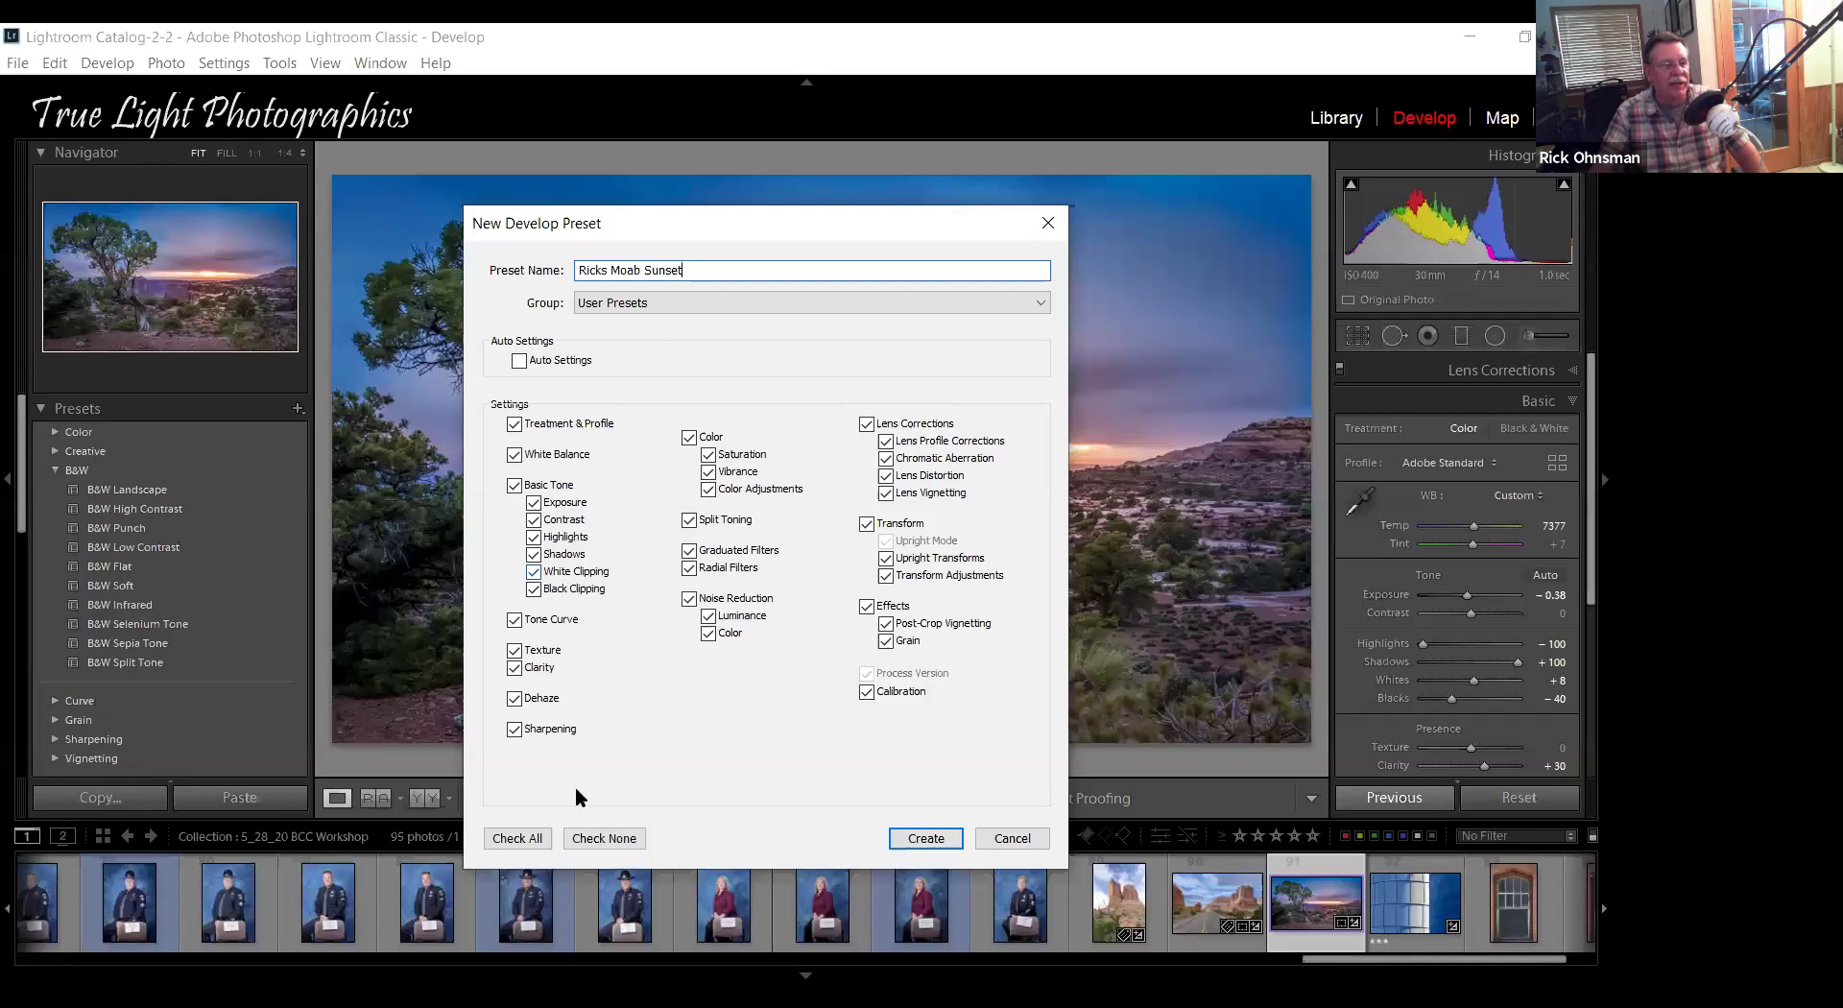
{"action": "left_click", "coordinate": [934, 839]}
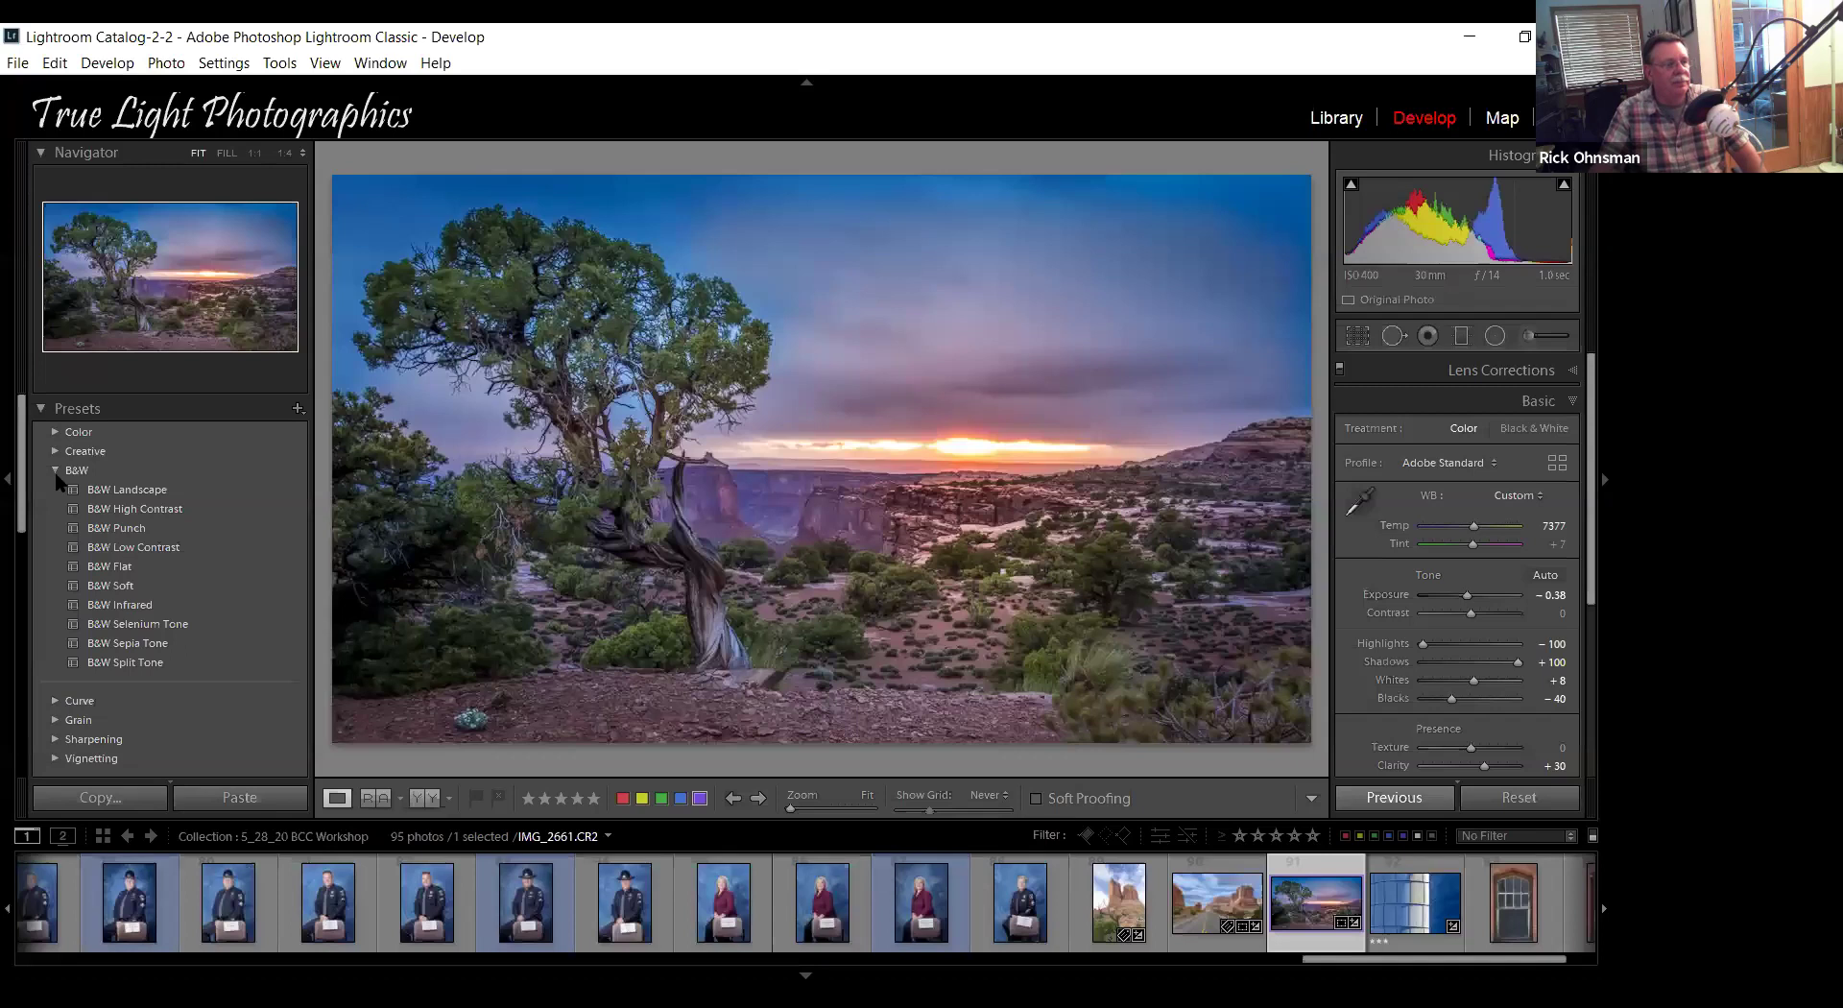
Try the new Moab Sunset preset from the User Presets group on the desert road photo.
{"action": "left_click", "coordinate": [76, 470]}
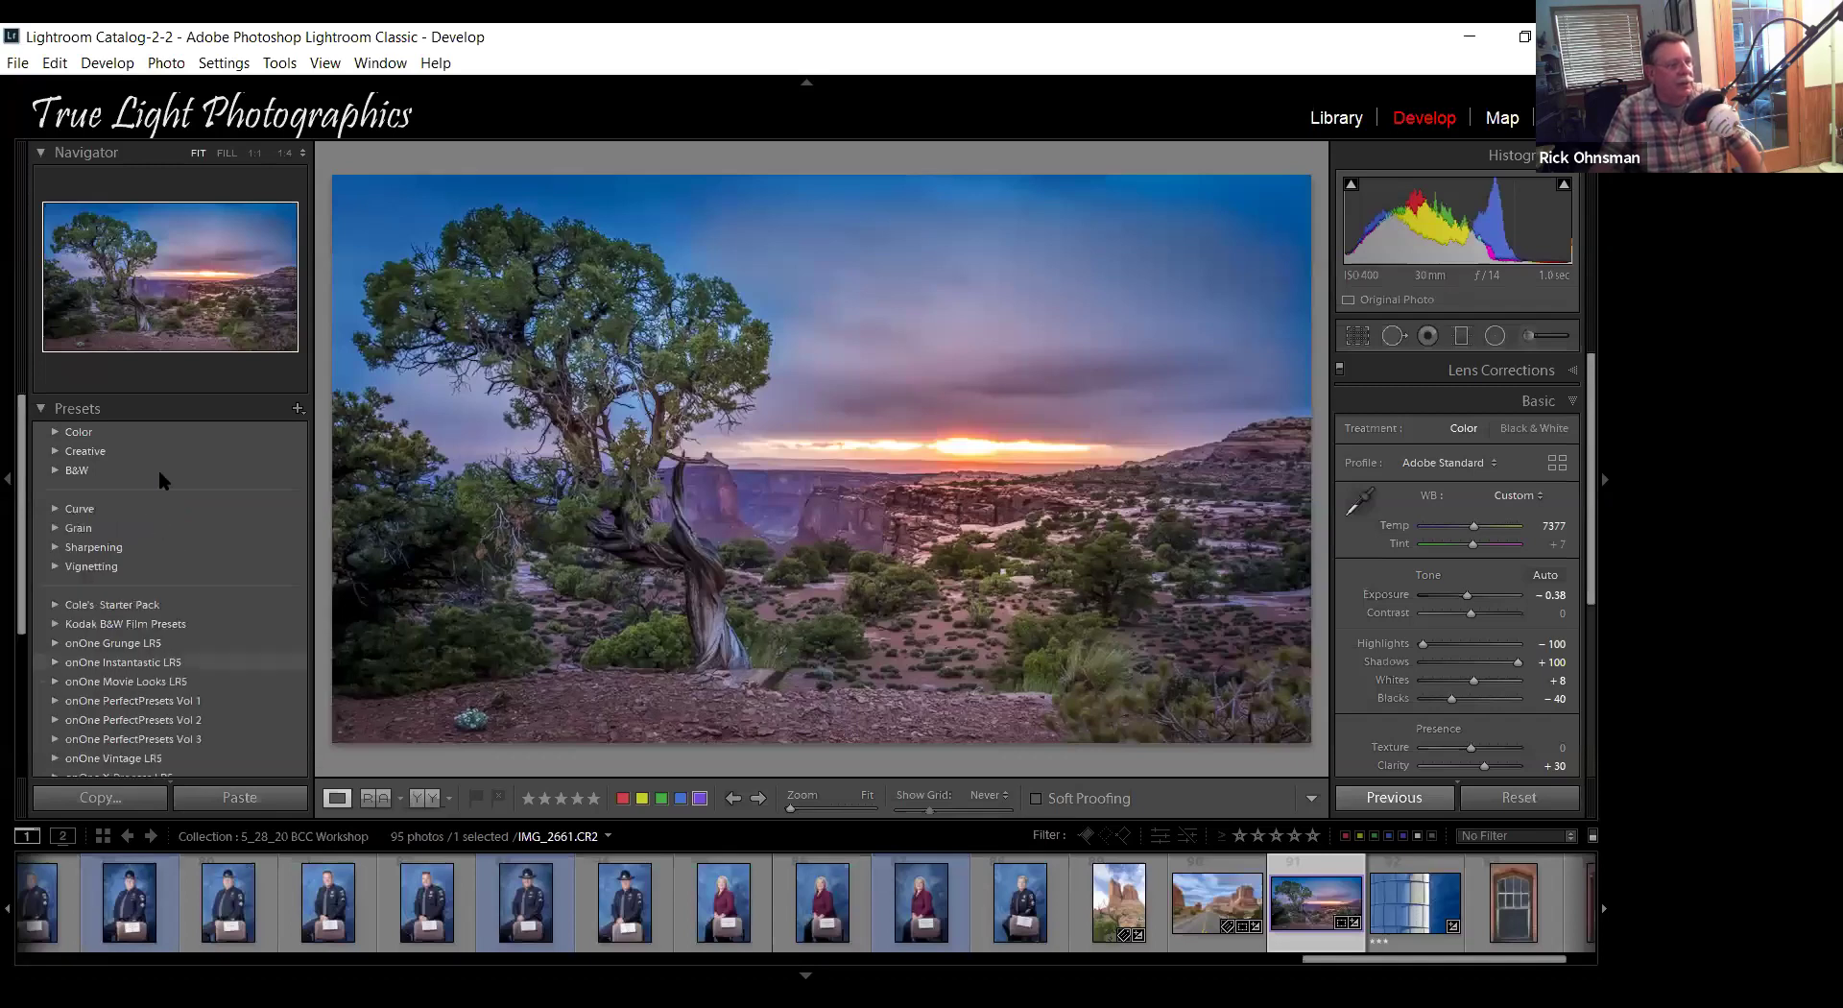
{"action": "scroll", "coordinate": [158, 469], "scroll_direction": "down", "scroll_amount": 2}
{"action": "scroll", "coordinate": [159, 470], "scroll_direction": "down", "scroll_amount": 3}
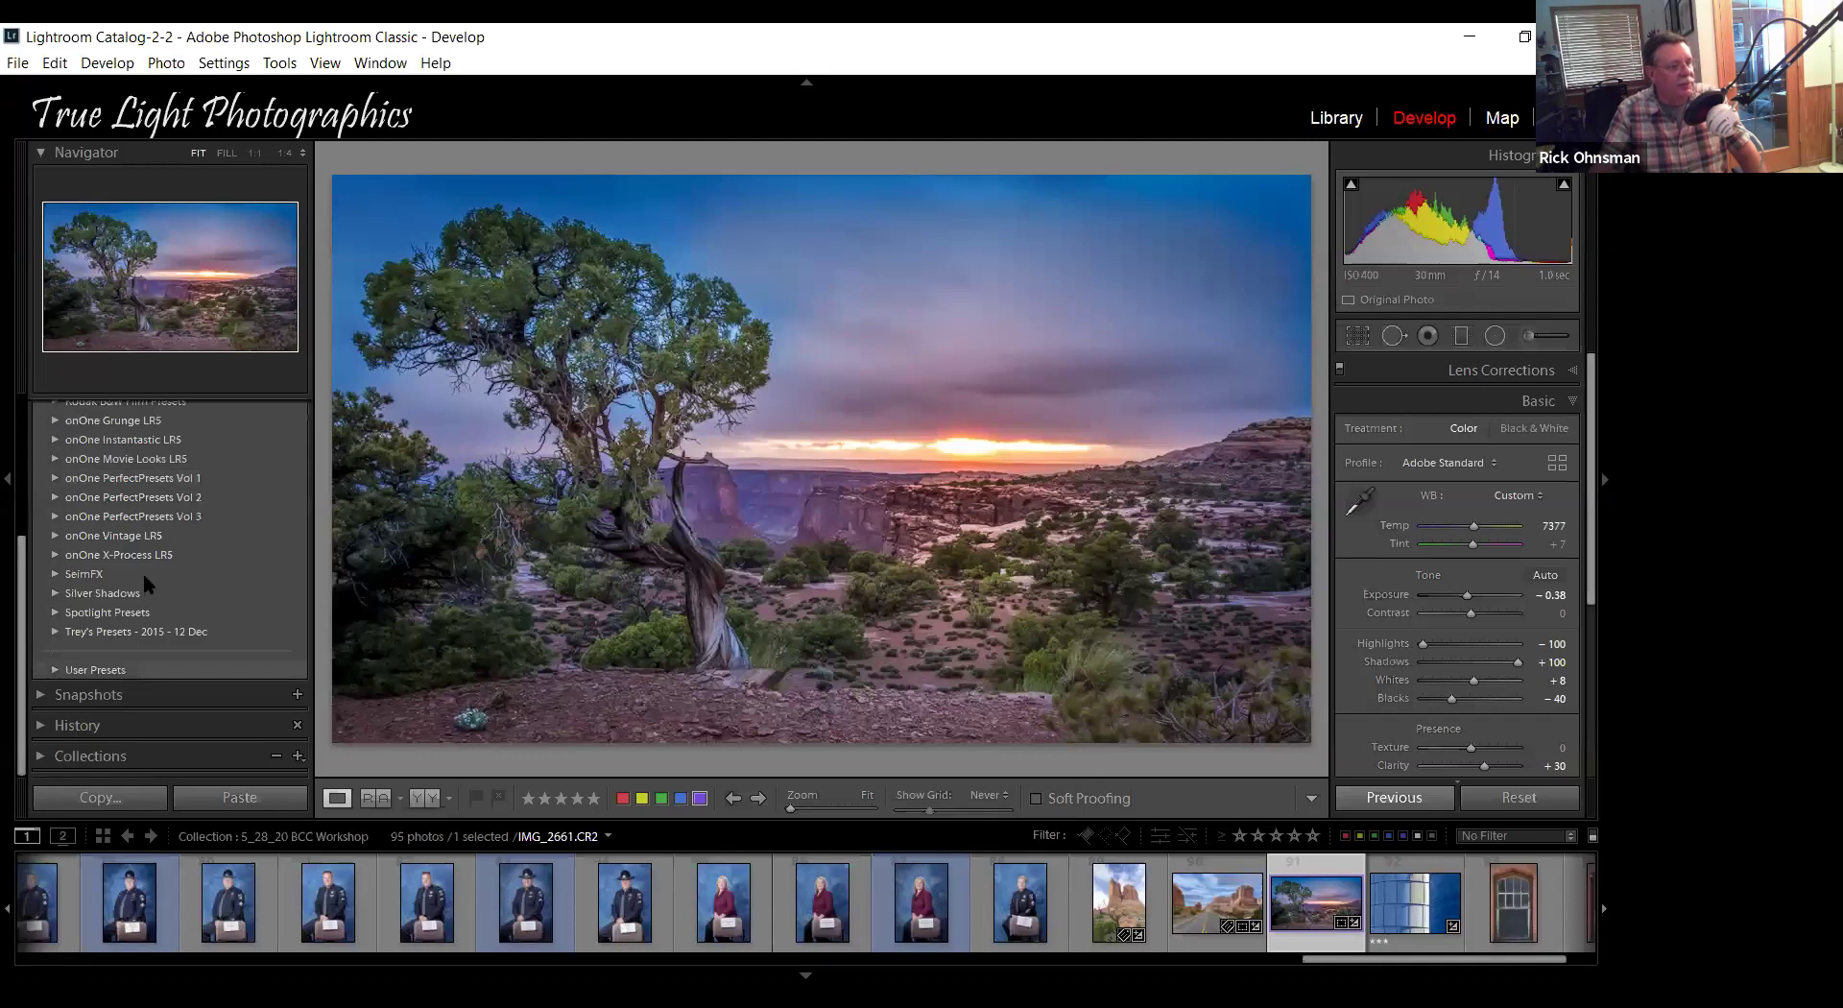
{"action": "left_click", "coordinate": [95, 669]}
{"action": "scroll", "coordinate": [153, 590], "scroll_direction": "down", "scroll_amount": 5}
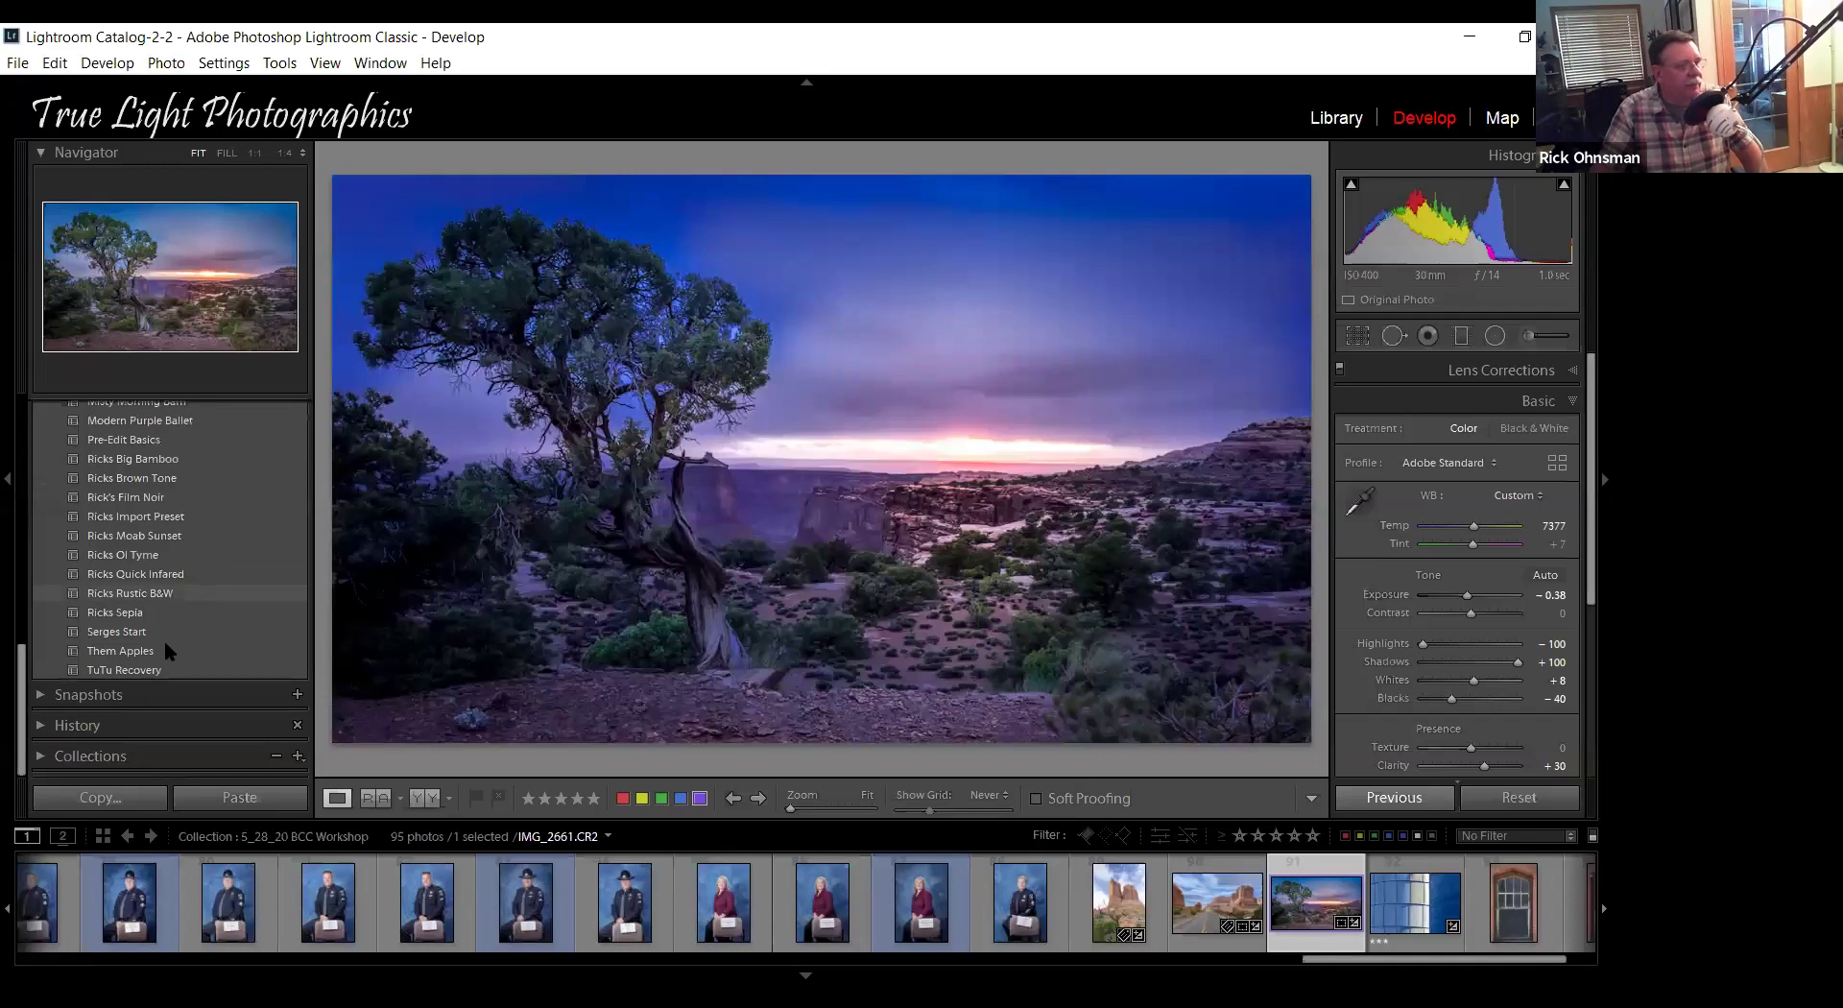
{"action": "scroll", "coordinate": [164, 641], "scroll_direction": "up", "scroll_amount": 3}
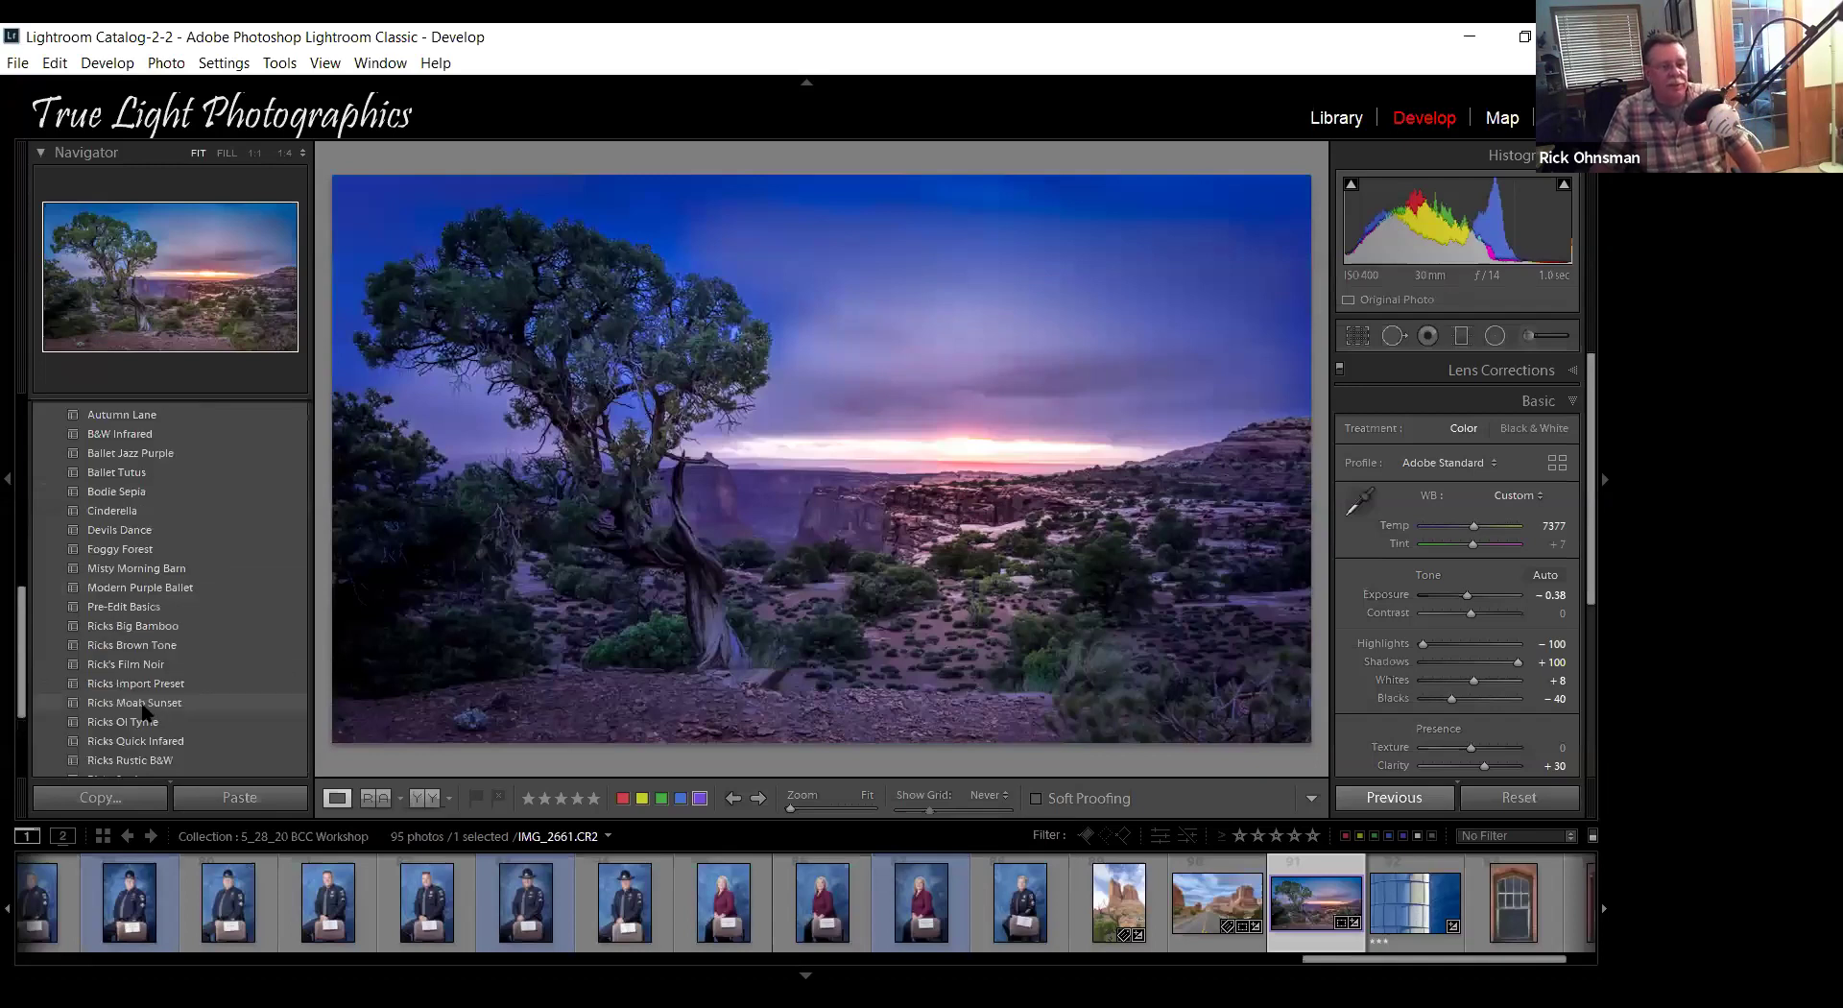
{"action": "left_click", "coordinate": [1212, 903]}
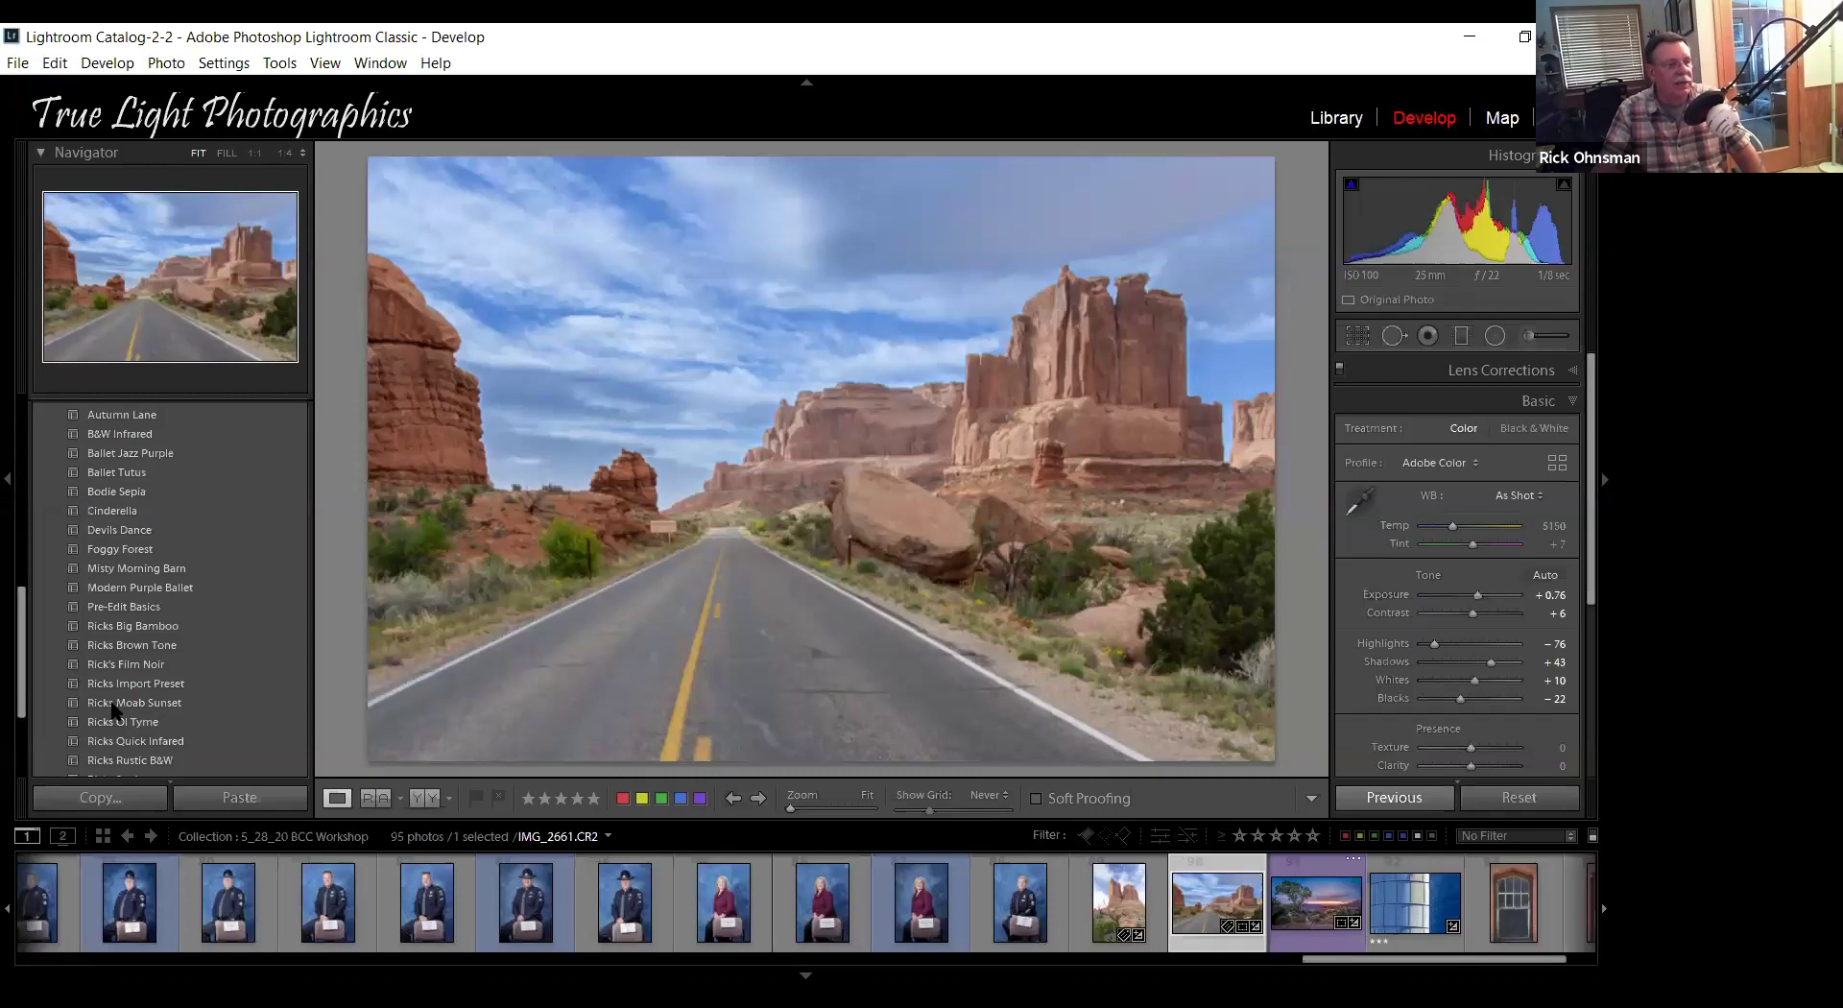
{"action": "left_click", "coordinate": [116, 706]}
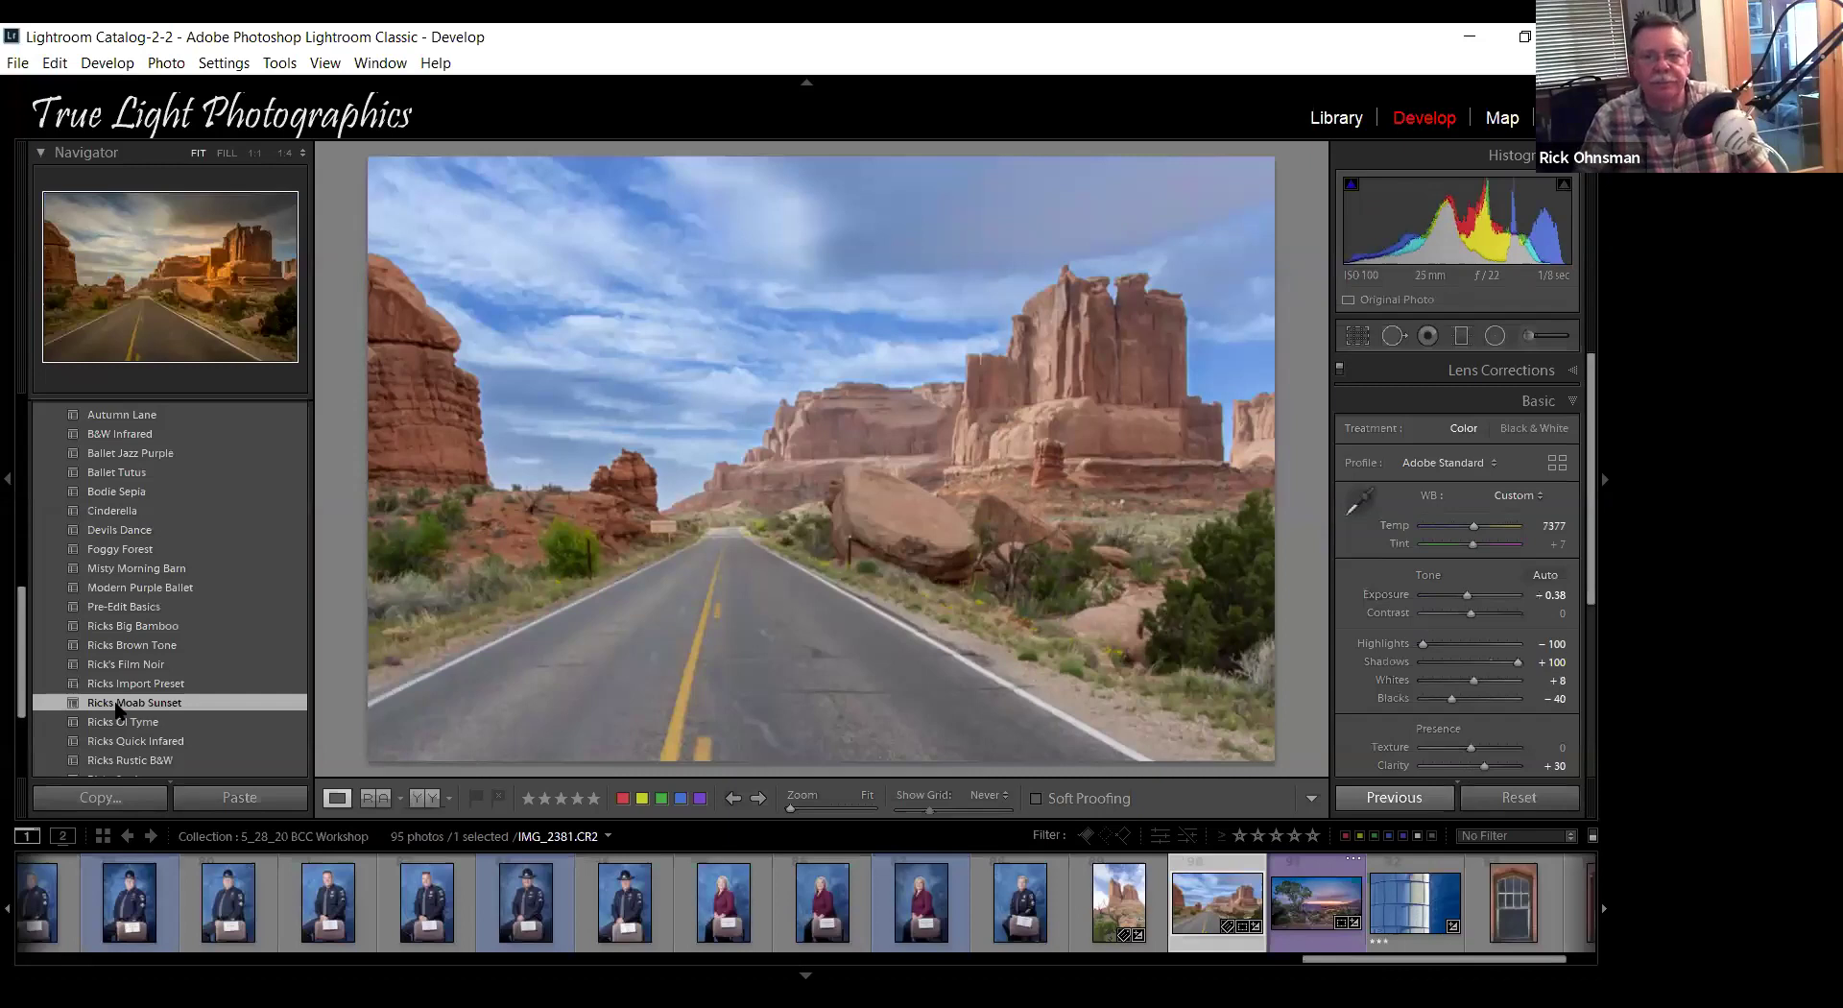
{"action": "left_click", "coordinate": [117, 711]}
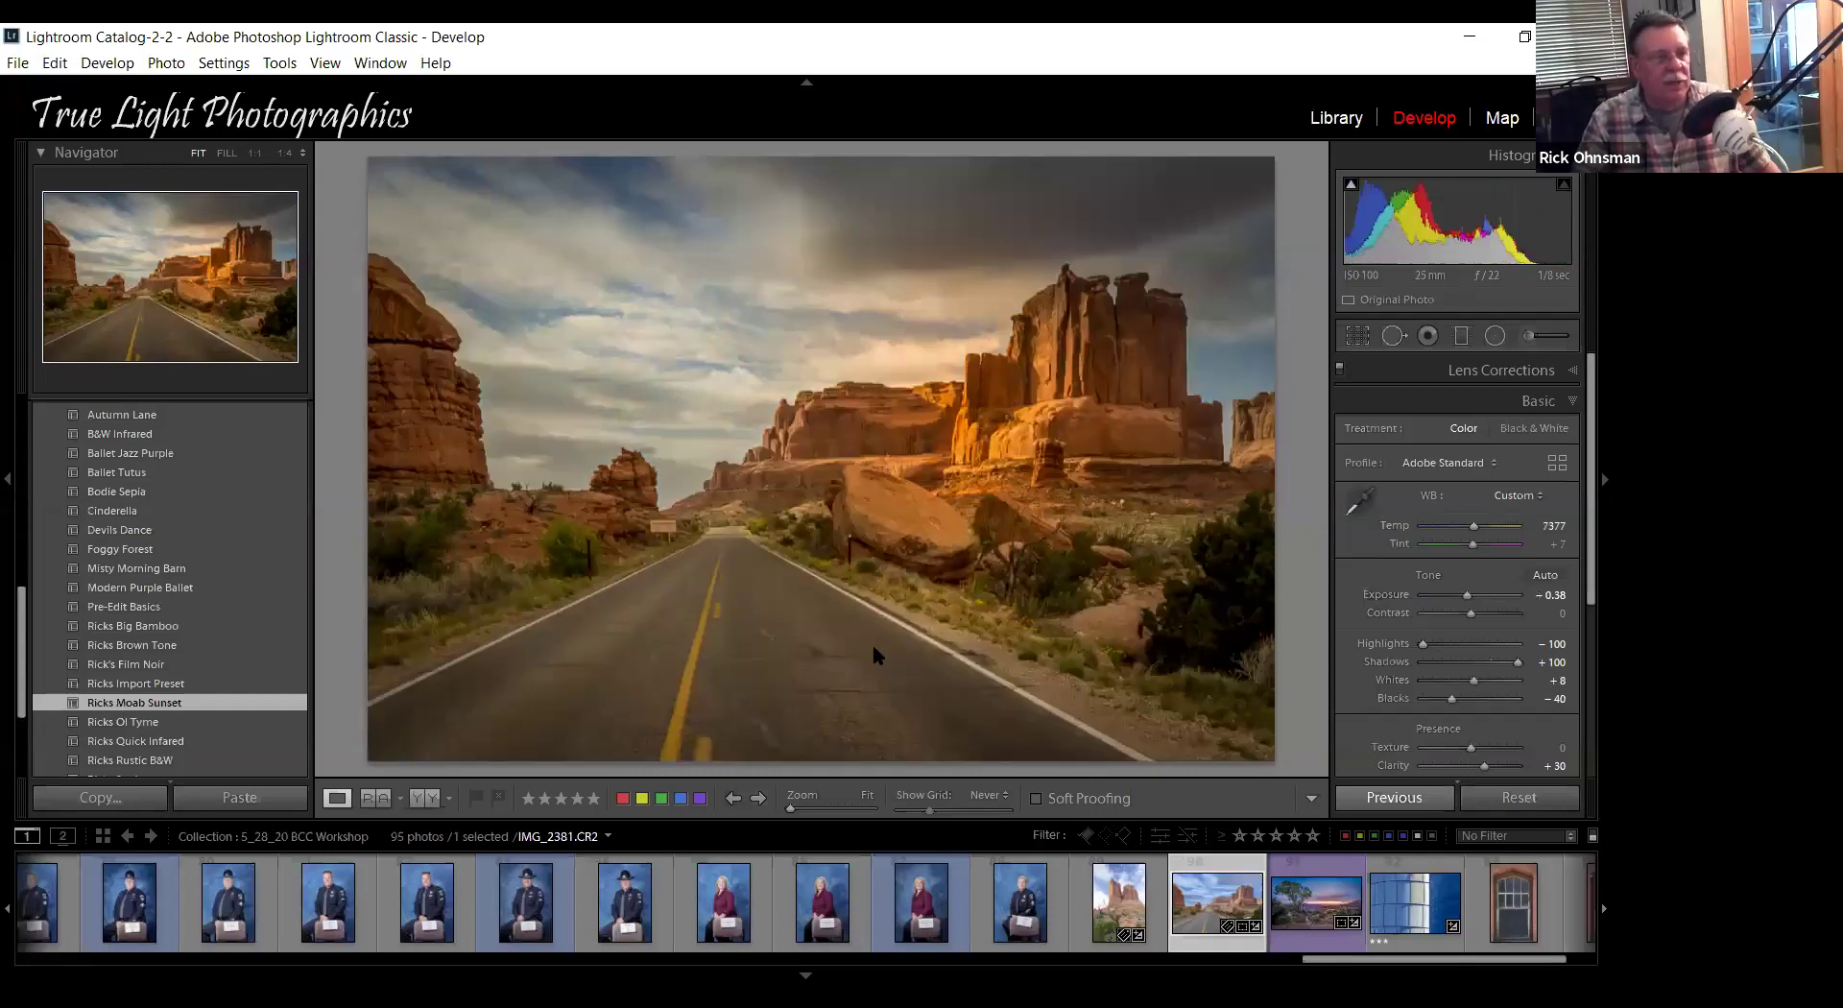
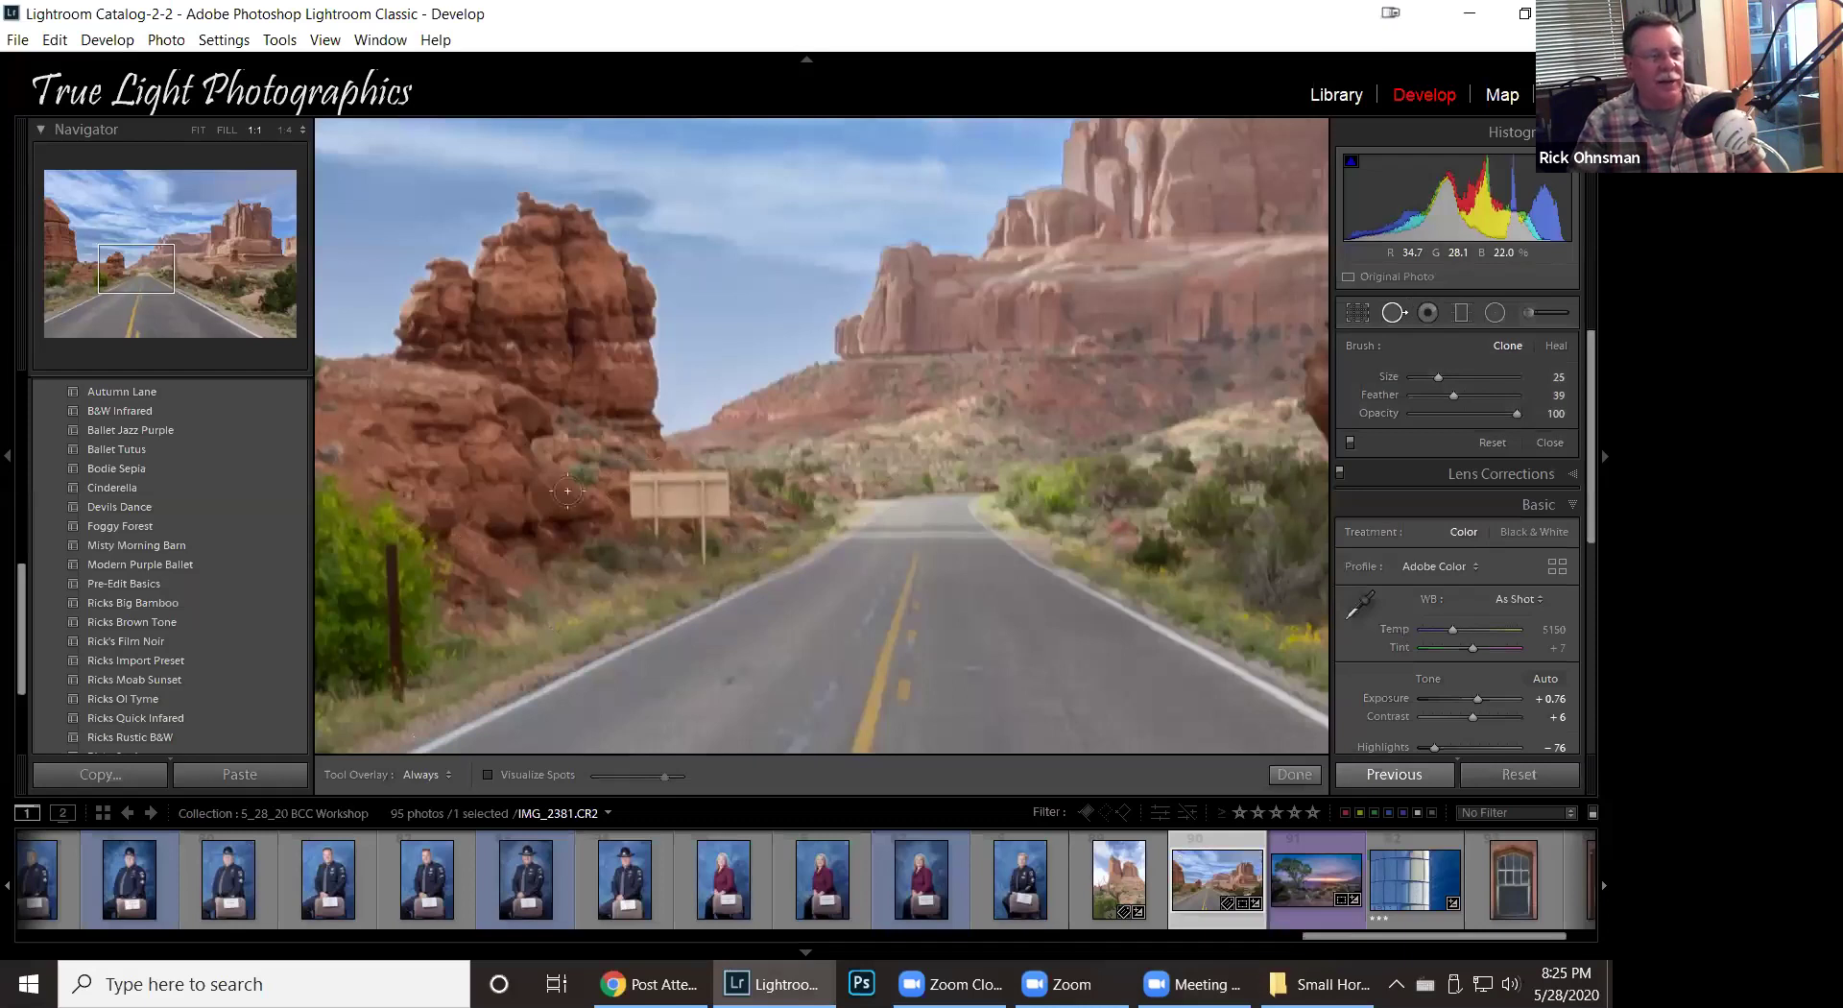
Clone rock texture over the roadside sign in the desert road photo, source it from the nearby rocks, and switch the repair to Heal.
{"action": "mouse_move", "coordinate": [625, 473]}
{"action": "left_mouse_down"}
{"action": "mouse_move", "coordinate": [725, 474]}
{"action": "mouse_move", "coordinate": [723, 501]}
{"action": "mouse_move", "coordinate": [692, 510]}
{"action": "mouse_move", "coordinate": [630, 511]}
{"action": "mouse_move", "coordinate": [636, 494]}
{"action": "mouse_move", "coordinate": [700, 492]}
{"action": "mouse_move", "coordinate": [701, 565]}
{"action": "mouse_move", "coordinate": [659, 528]}
{"action": "mouse_move", "coordinate": [655, 543]}
{"action": "left_mouse_up"}
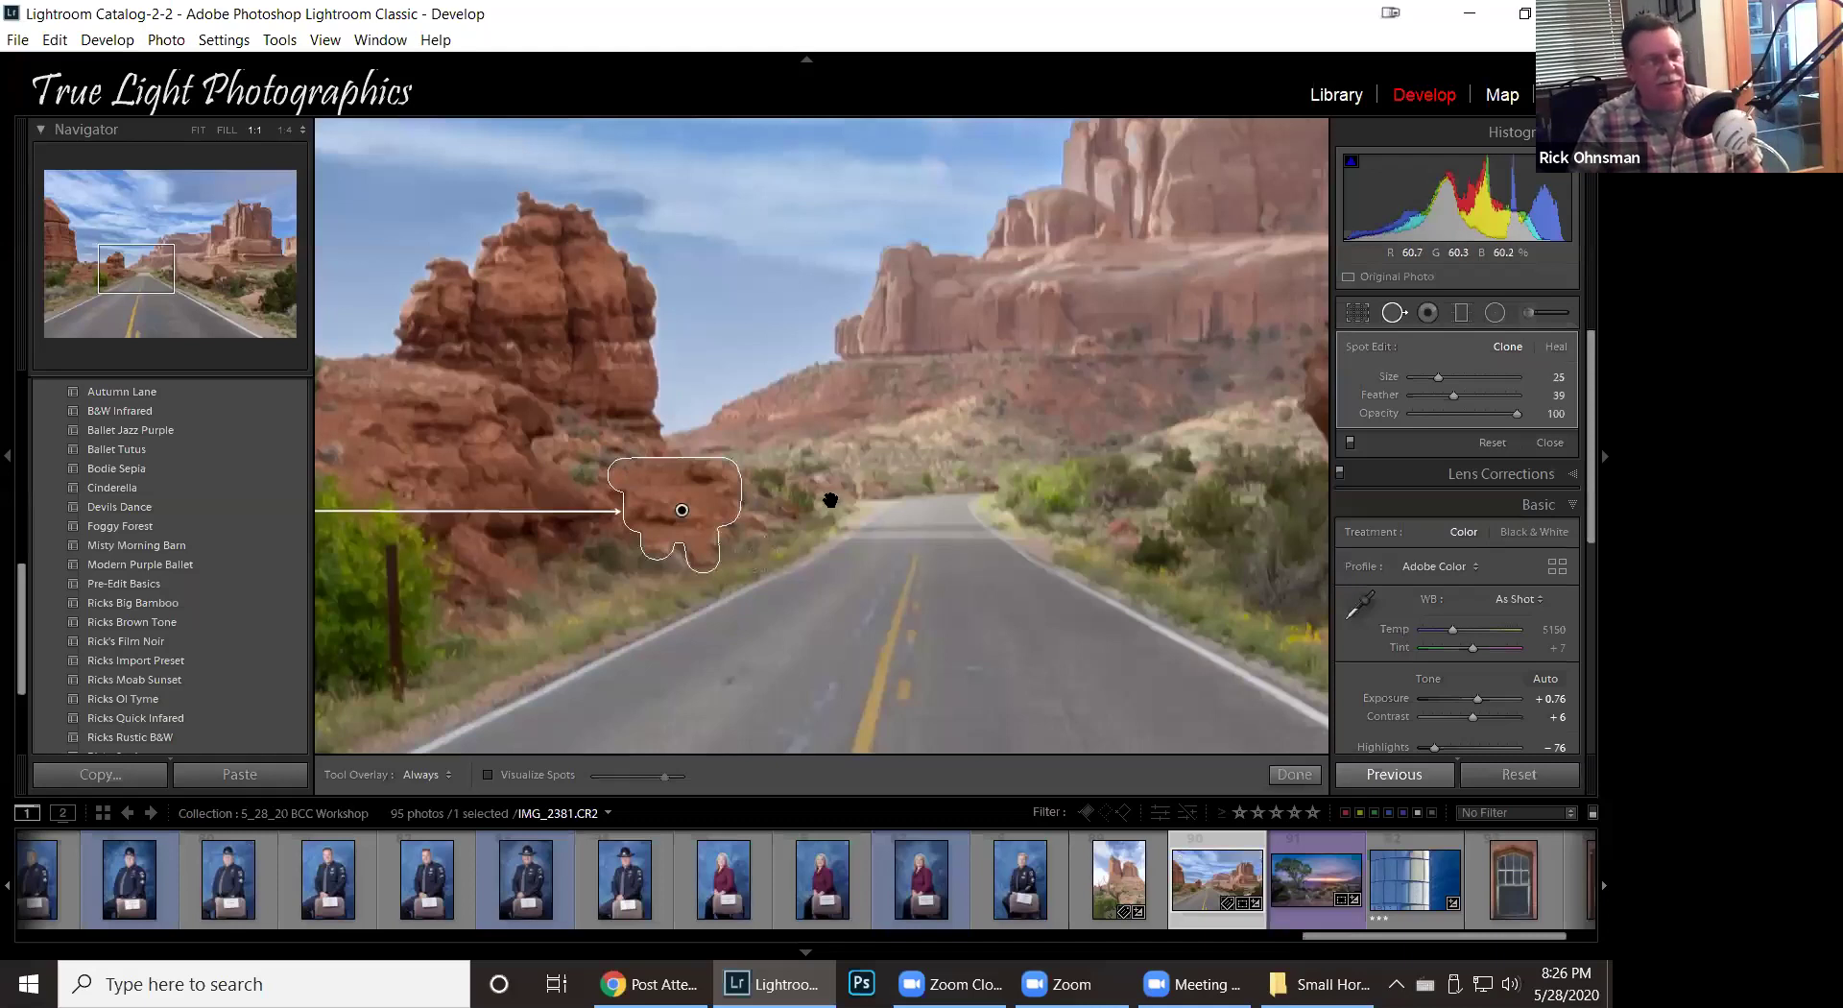
{"action": "mouse_move", "coordinate": [786, 486]}
{"action": "left_mouse_down"}
{"action": "mouse_move", "coordinate": [1183, 478]}
{"action": "mouse_move", "coordinate": [1149, 476]}
{"action": "left_mouse_up"}
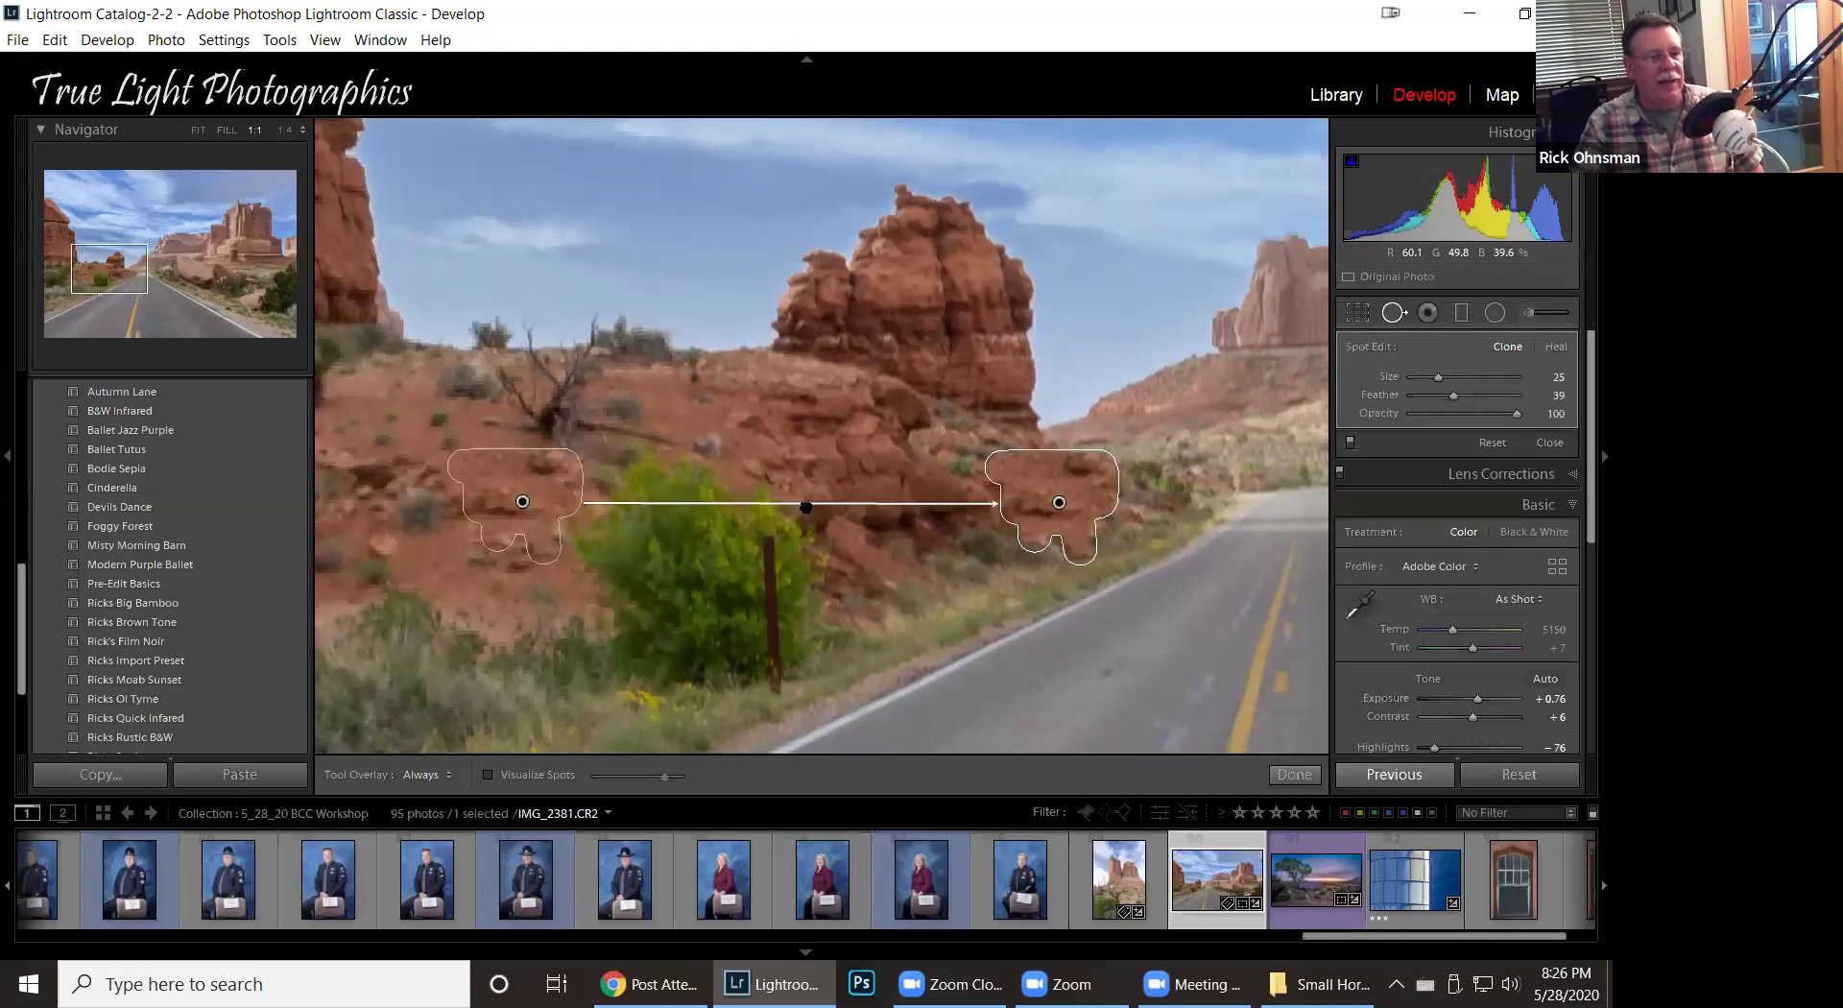
{"action": "left_click_drag", "start_coordinate": [856, 505], "coordinate": [914, 504]}
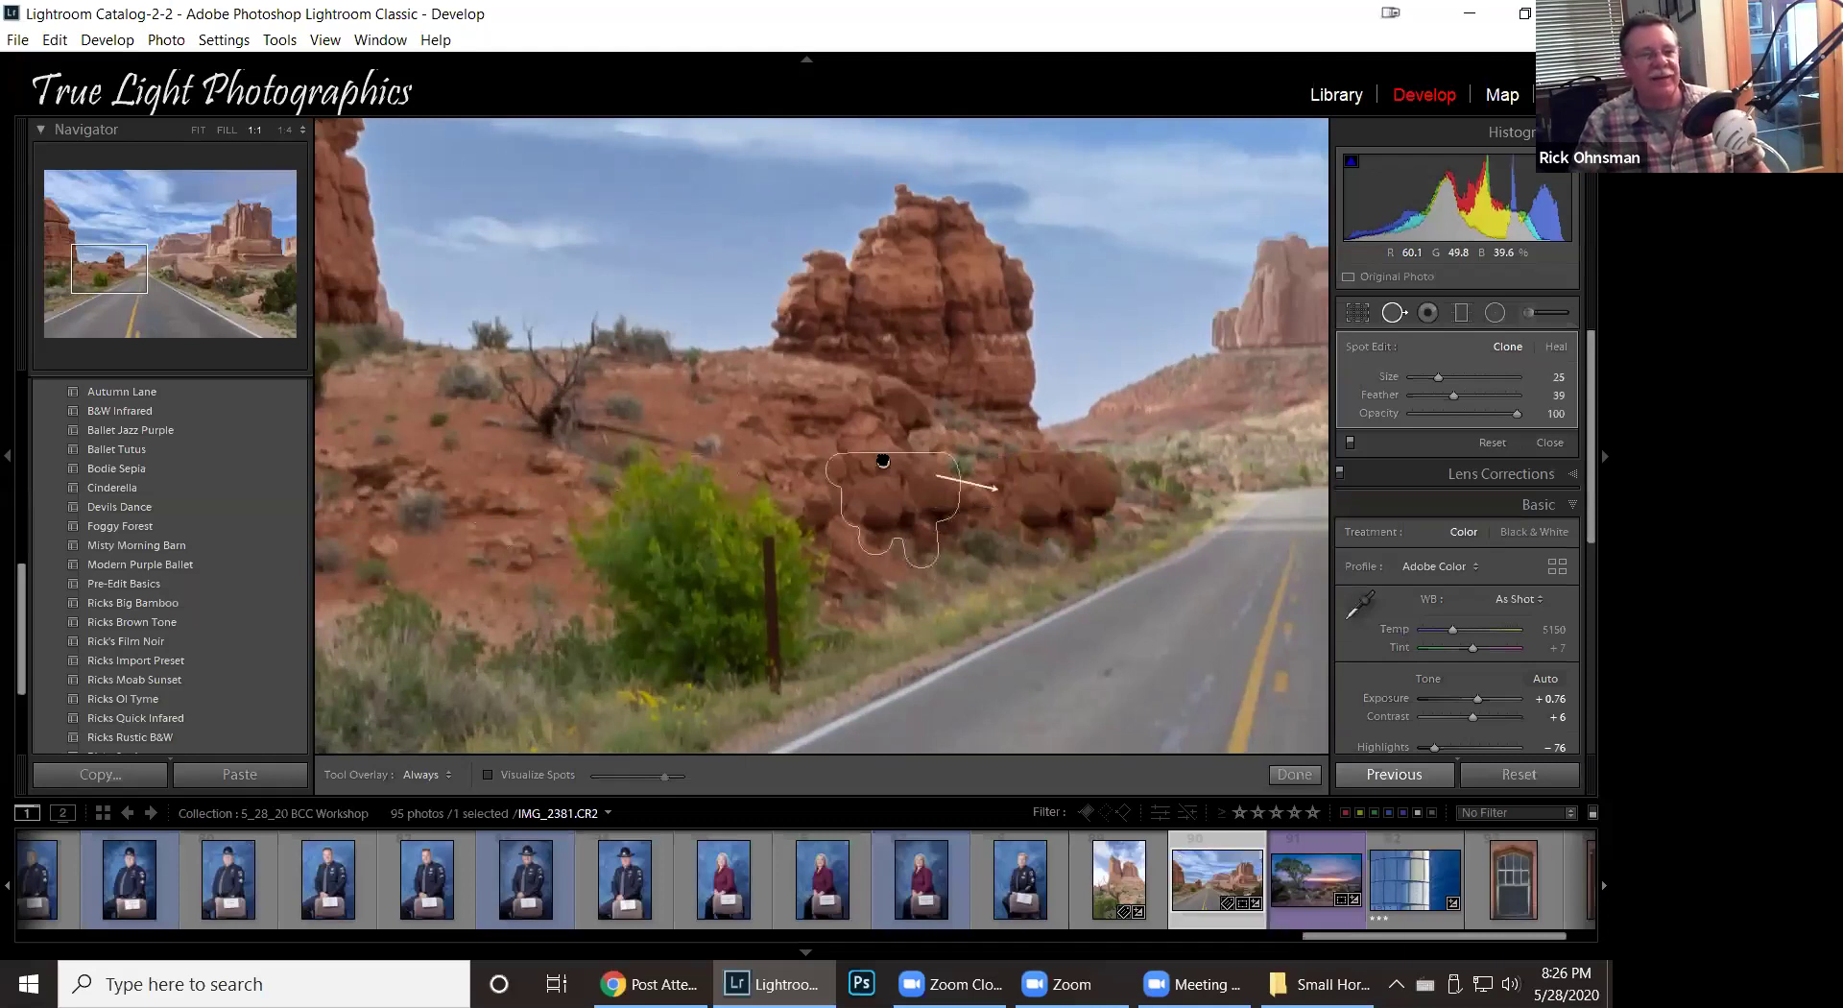
{"action": "left_click_drag", "start_coordinate": [883, 461], "coordinate": [878, 462]}
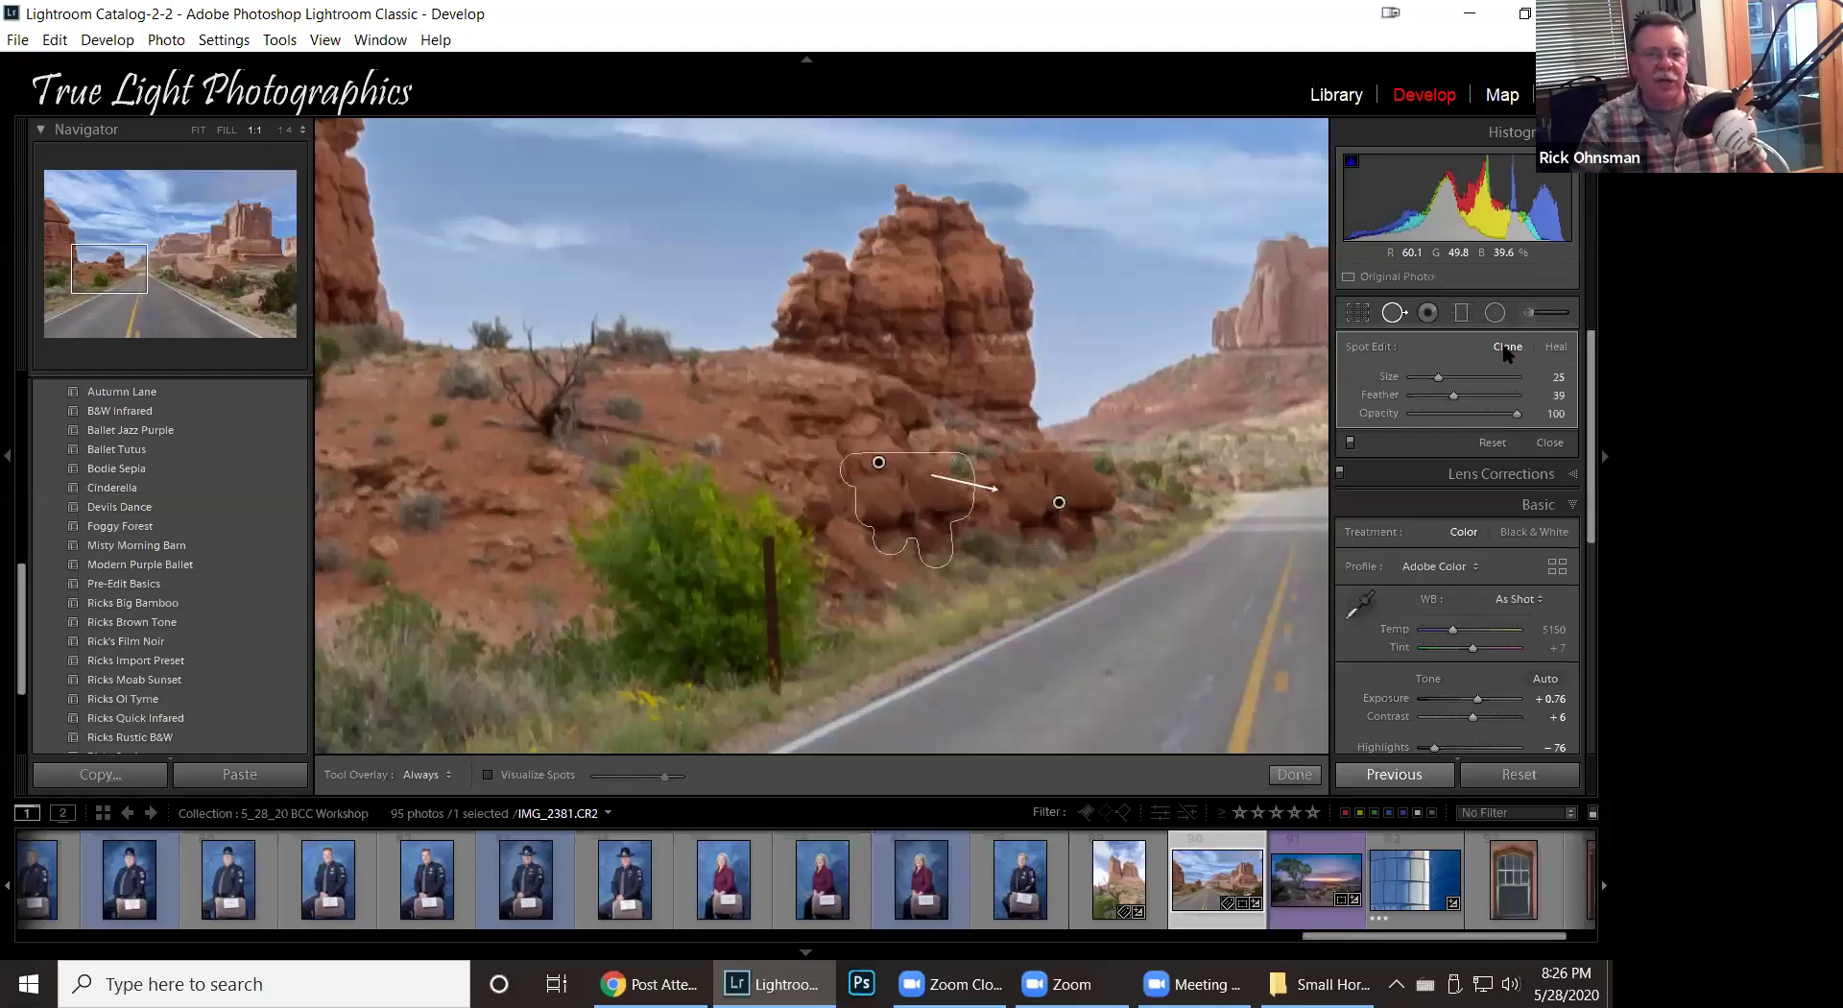
{"action": "left_click", "coordinate": [1557, 346]}
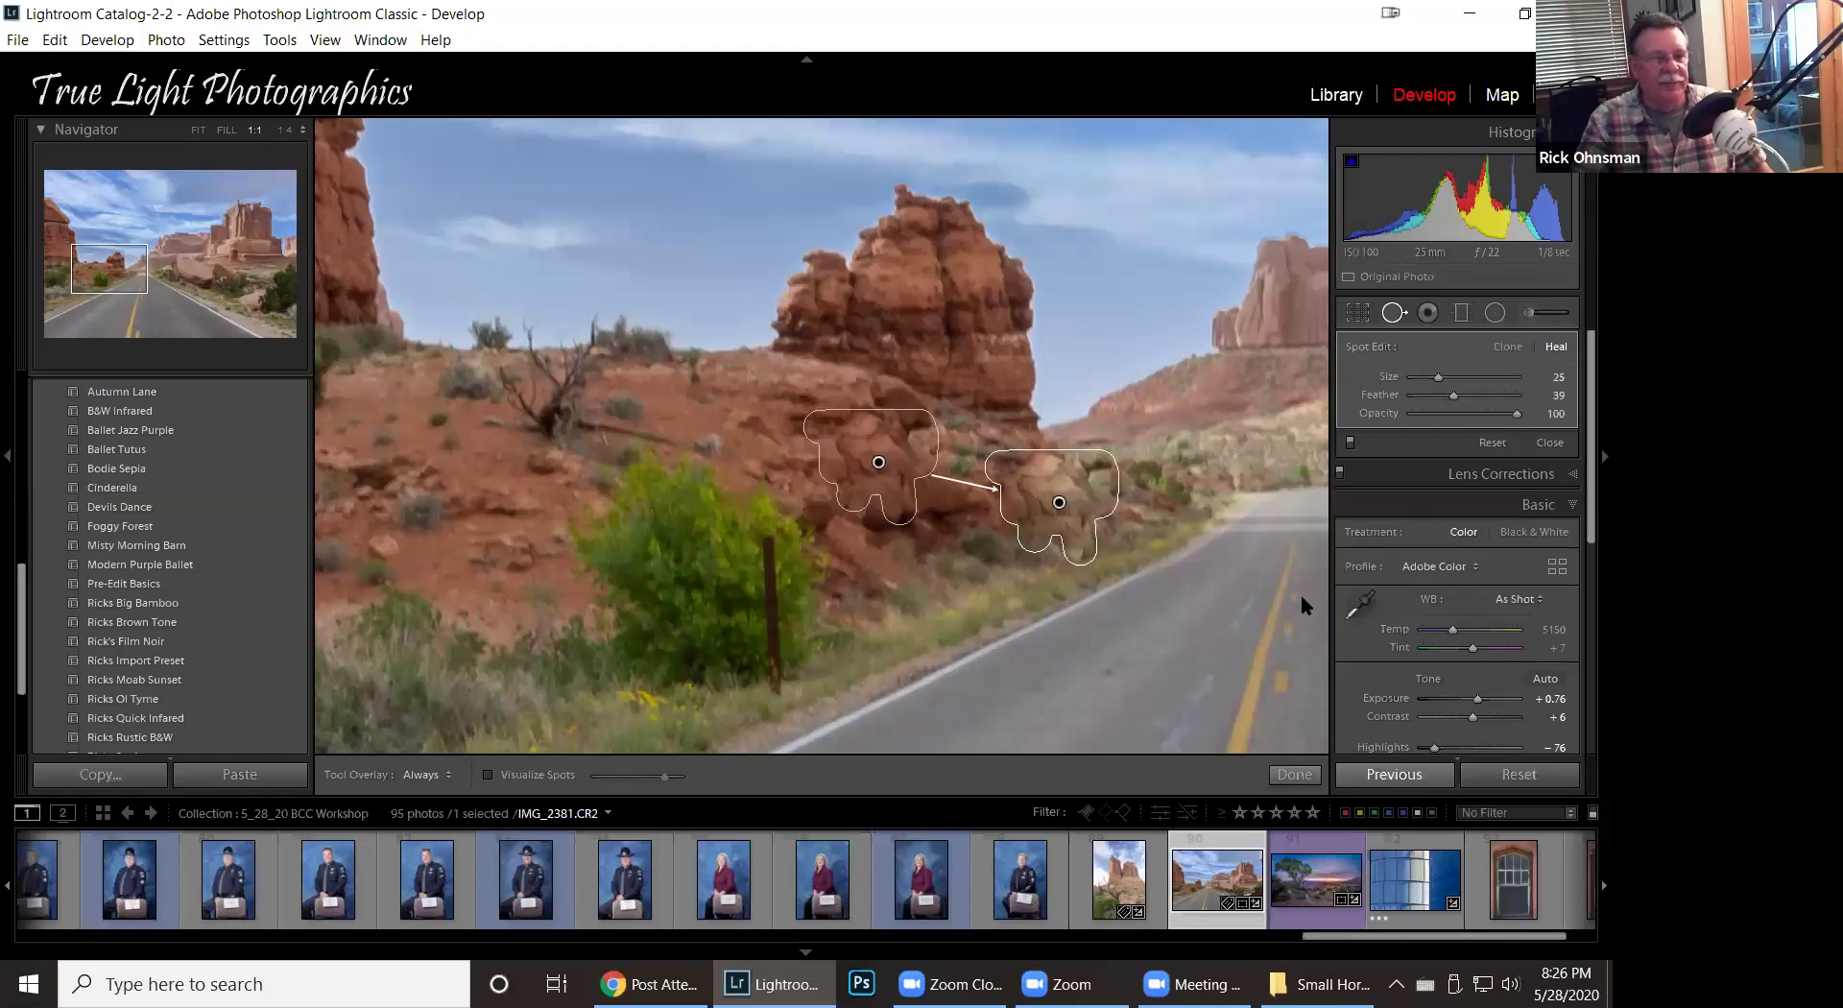
Inspect the sign repair with its overlay hidden, and heal a small blemish left on the rocks there.
{"action": "key", "text": "q"}
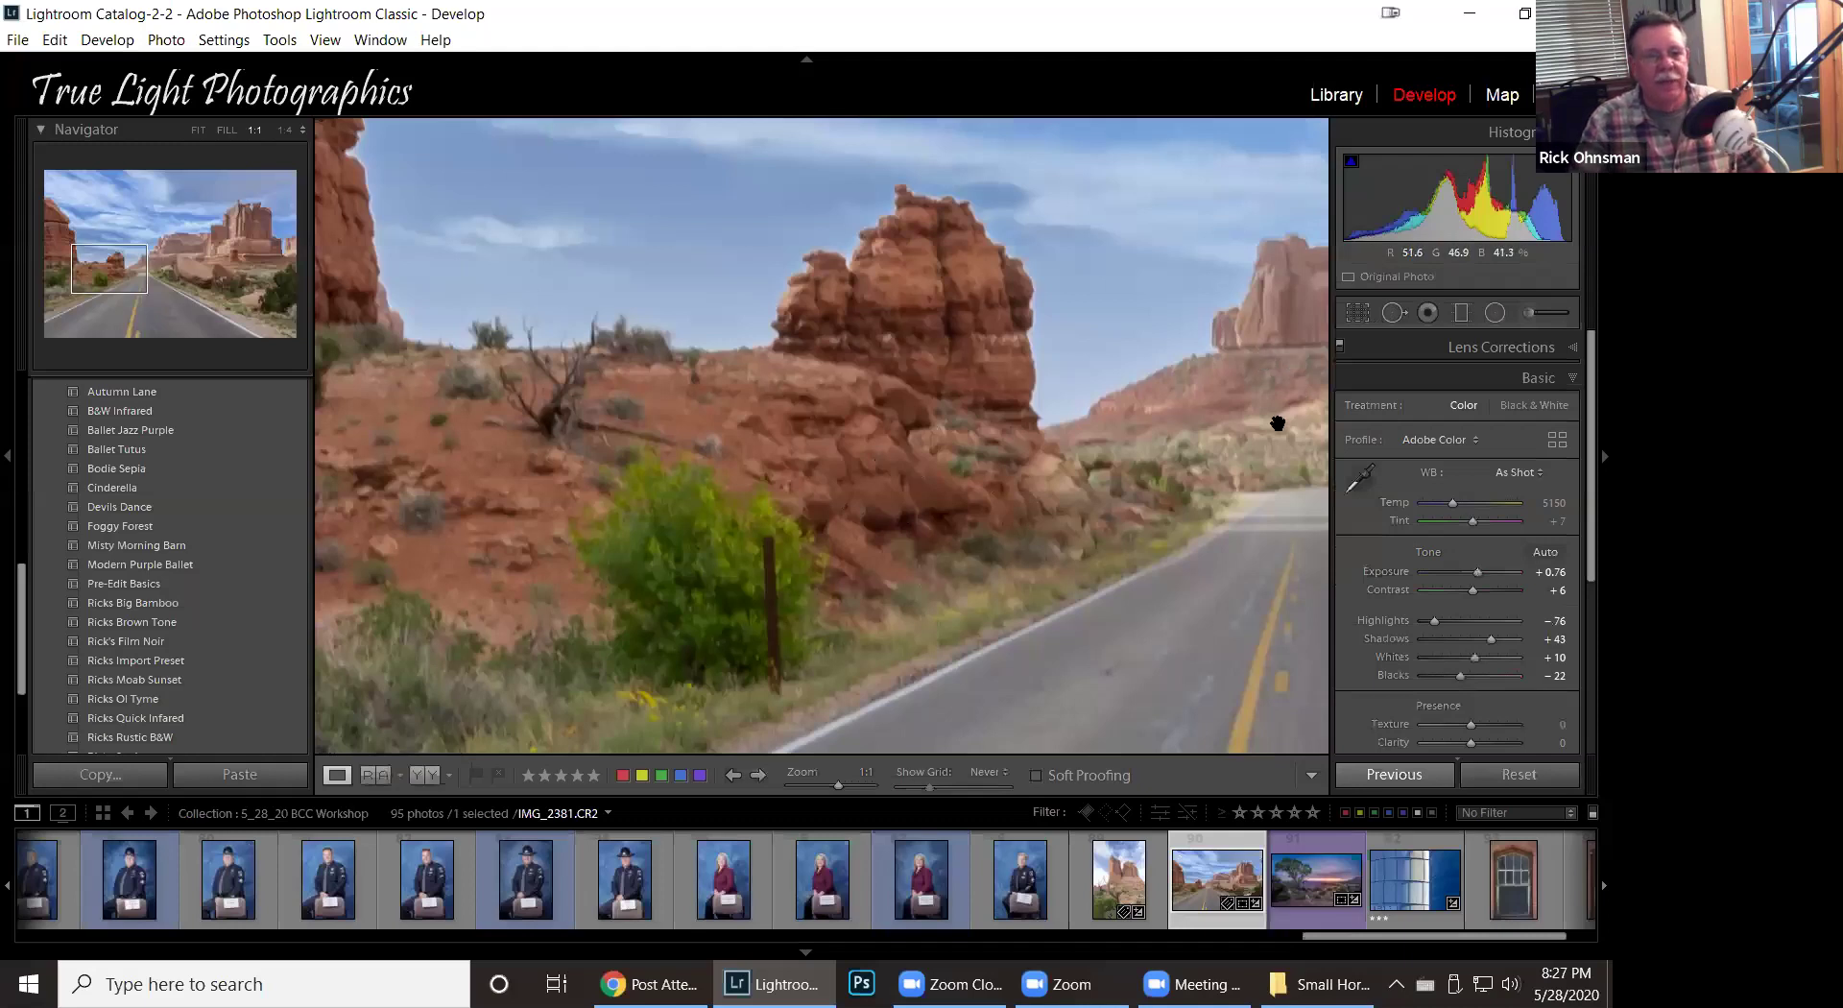
{"action": "left_click", "coordinate": [1394, 314]}
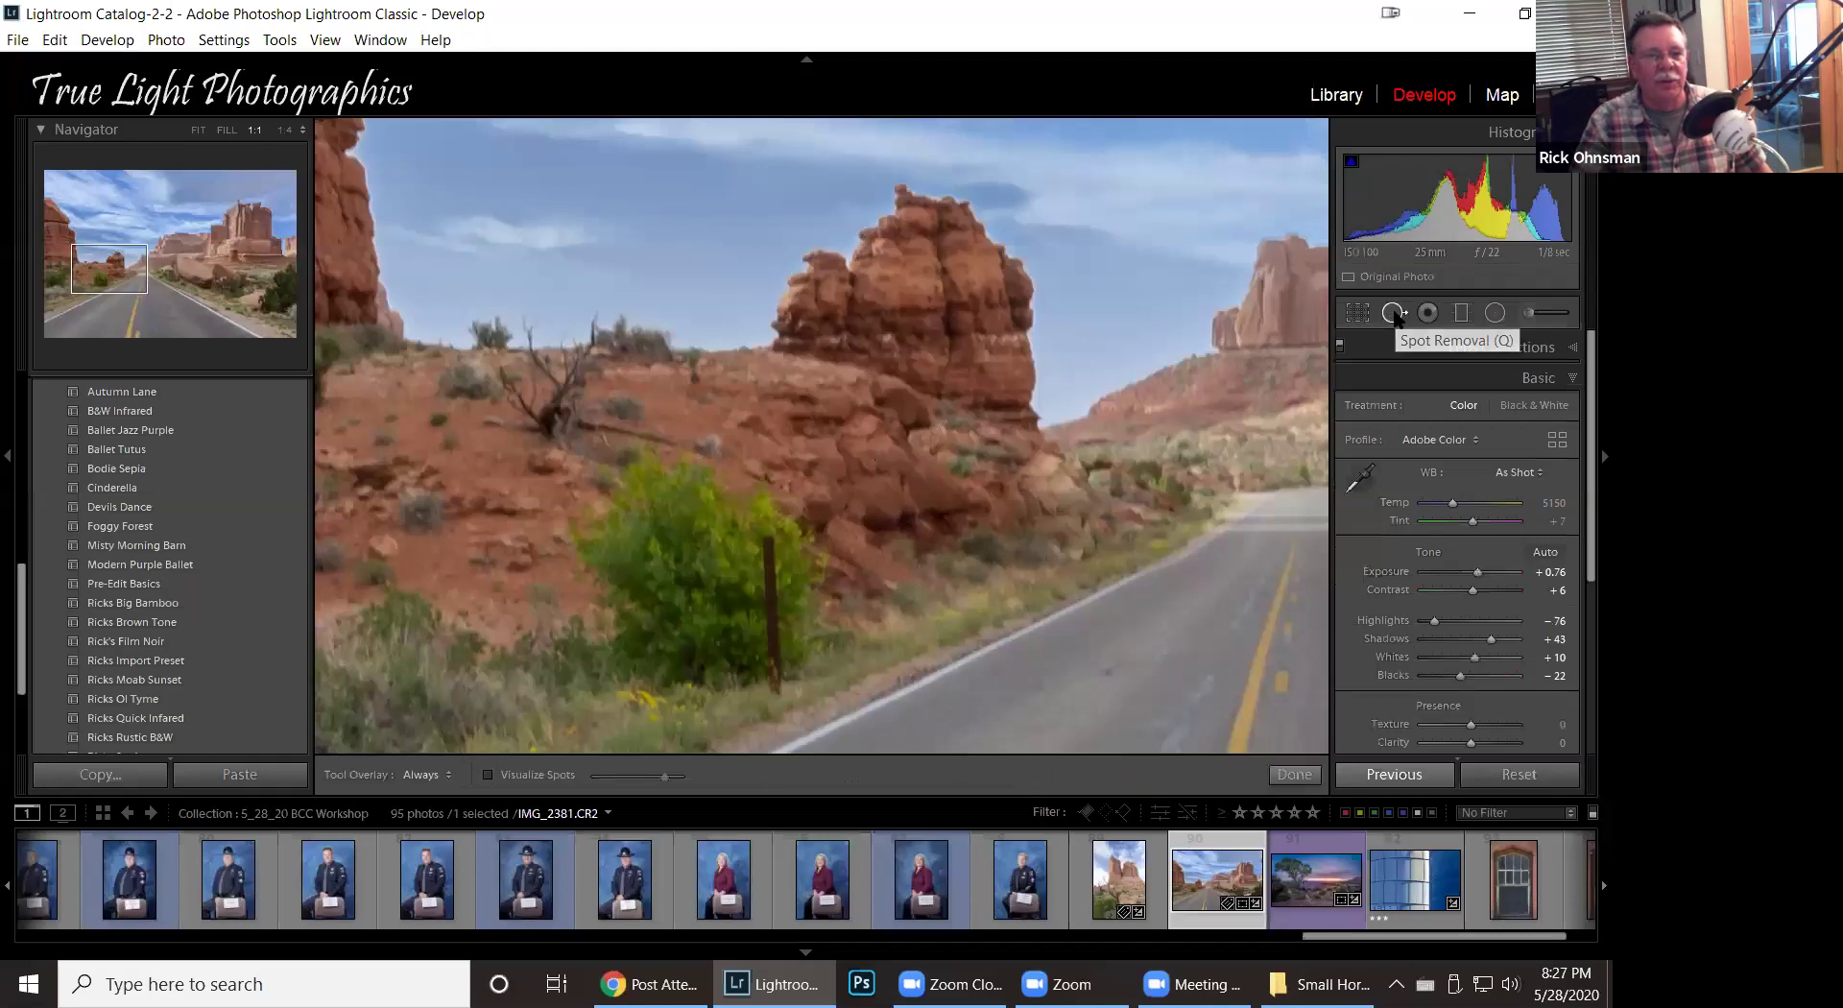
{"action": "left_click", "coordinate": [1059, 502]}
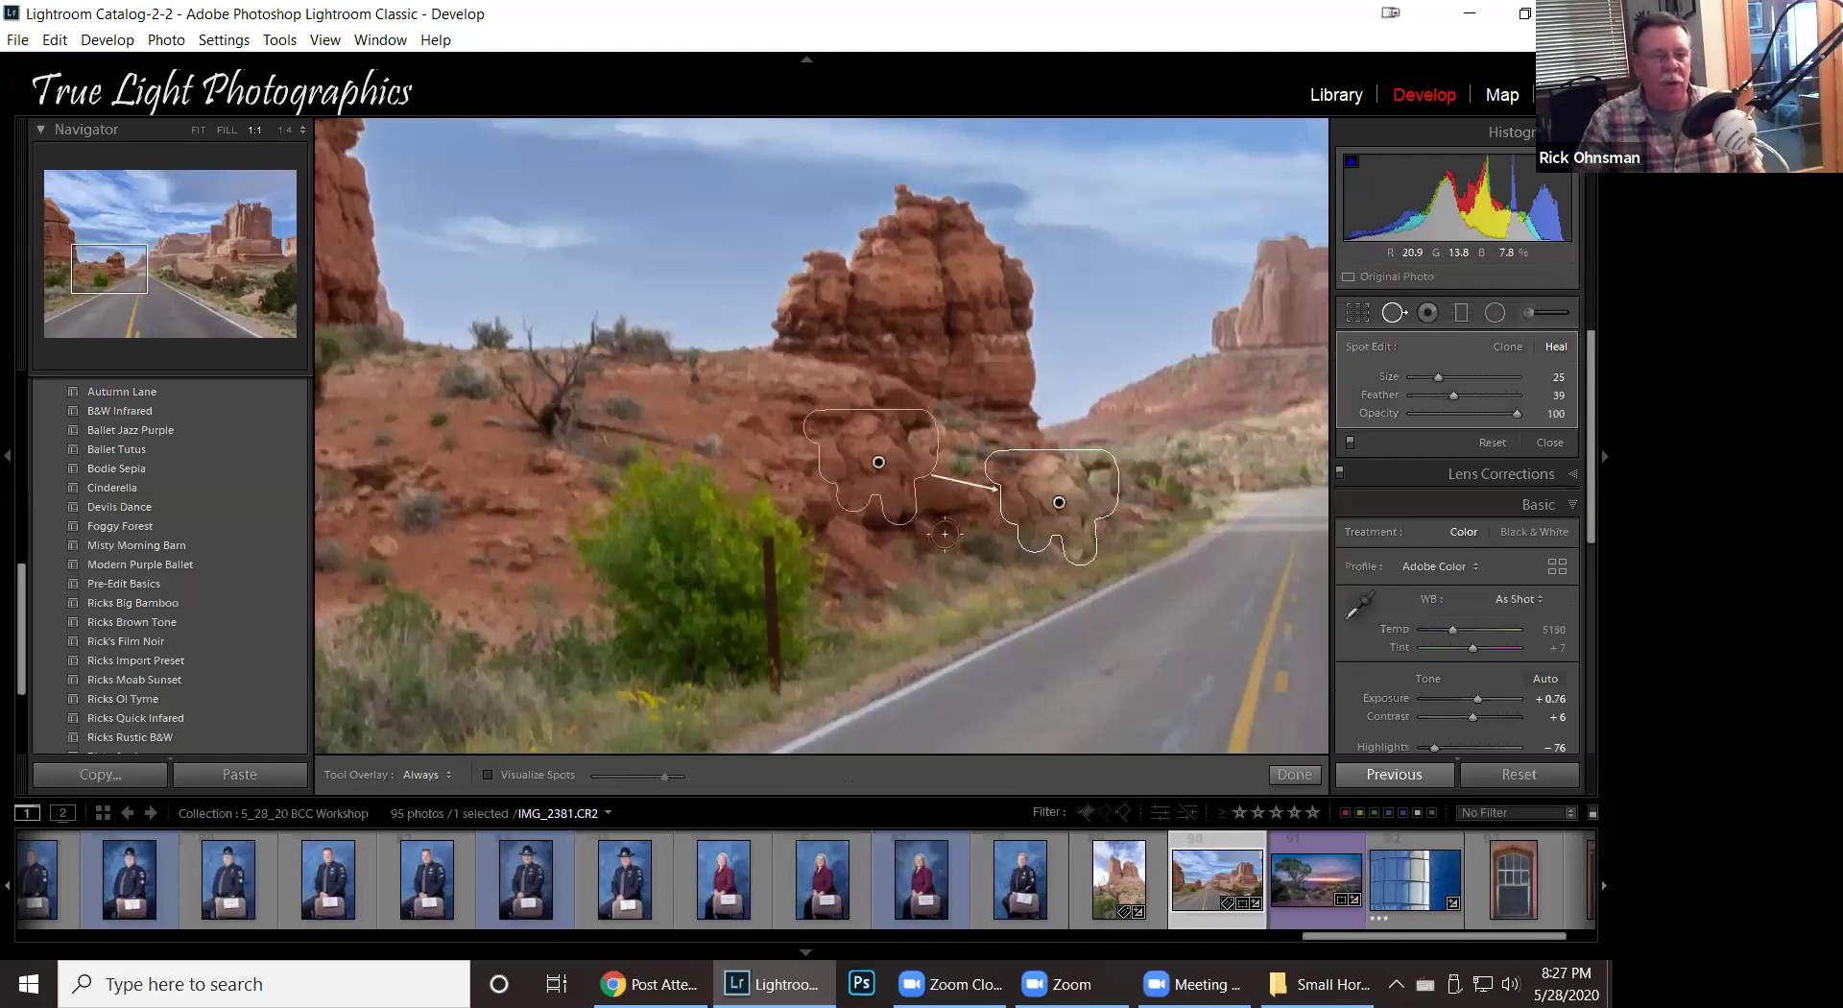
{"action": "key", "text": "h"}
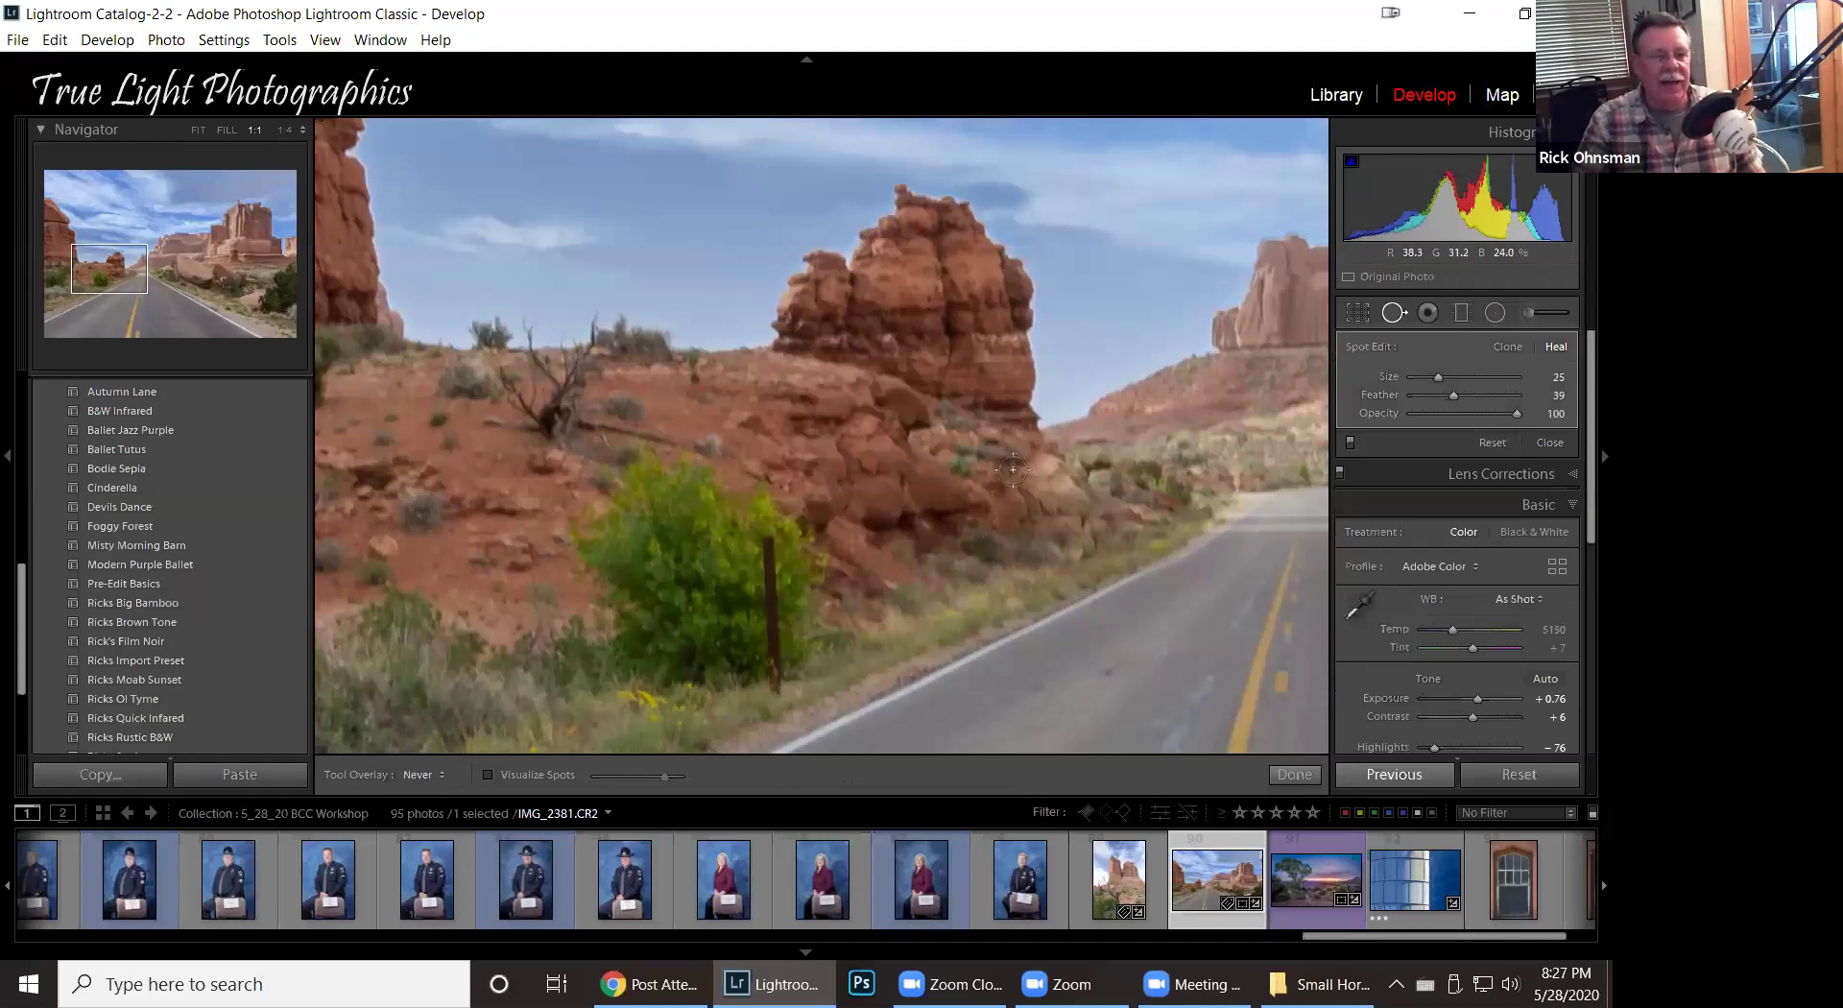
{"action": "mouse_move", "coordinate": [1042, 493]}
{"action": "left_mouse_down"}
{"action": "mouse_move", "coordinate": [1028, 502]}
{"action": "mouse_move", "coordinate": [1044, 506]}
{"action": "left_mouse_up"}
{"action": "key", "text": "h"}
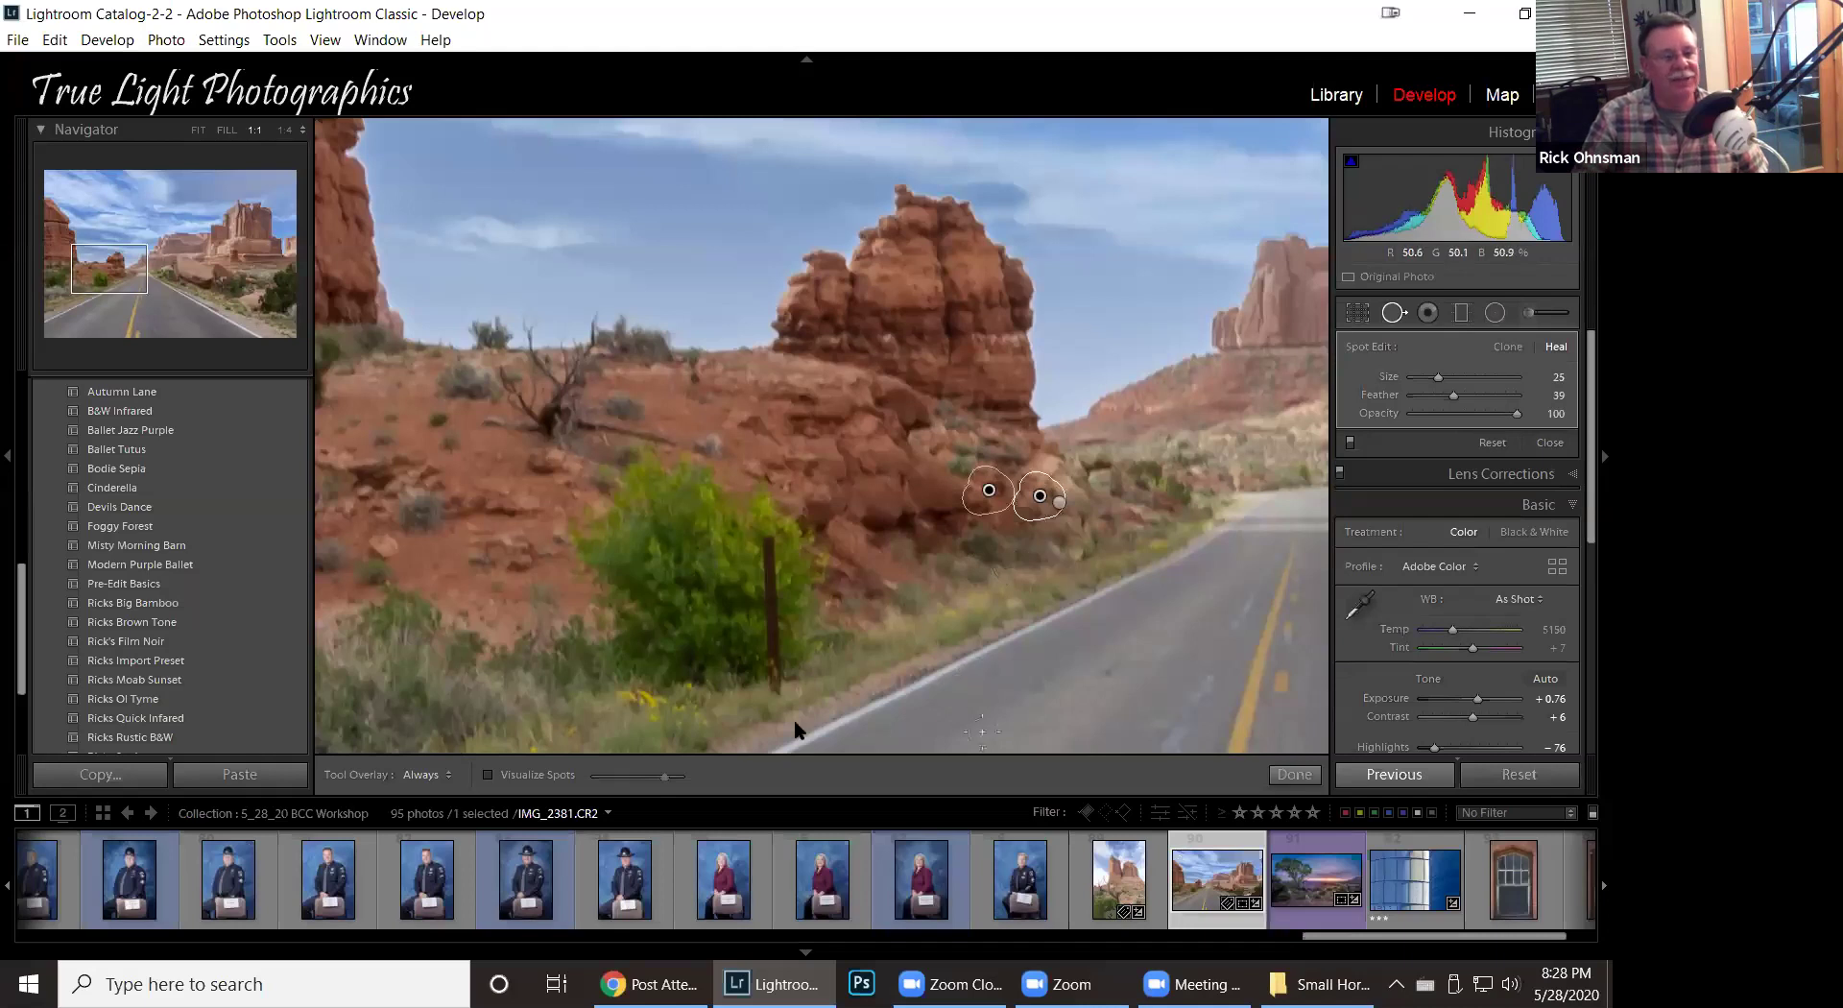
Heal a section of the road's yellow center line with a size 19 brush, sampling the plain asphalt beside it.
{"action": "left_click_drag", "start_coordinate": [1176, 641], "coordinate": [974, 612]}
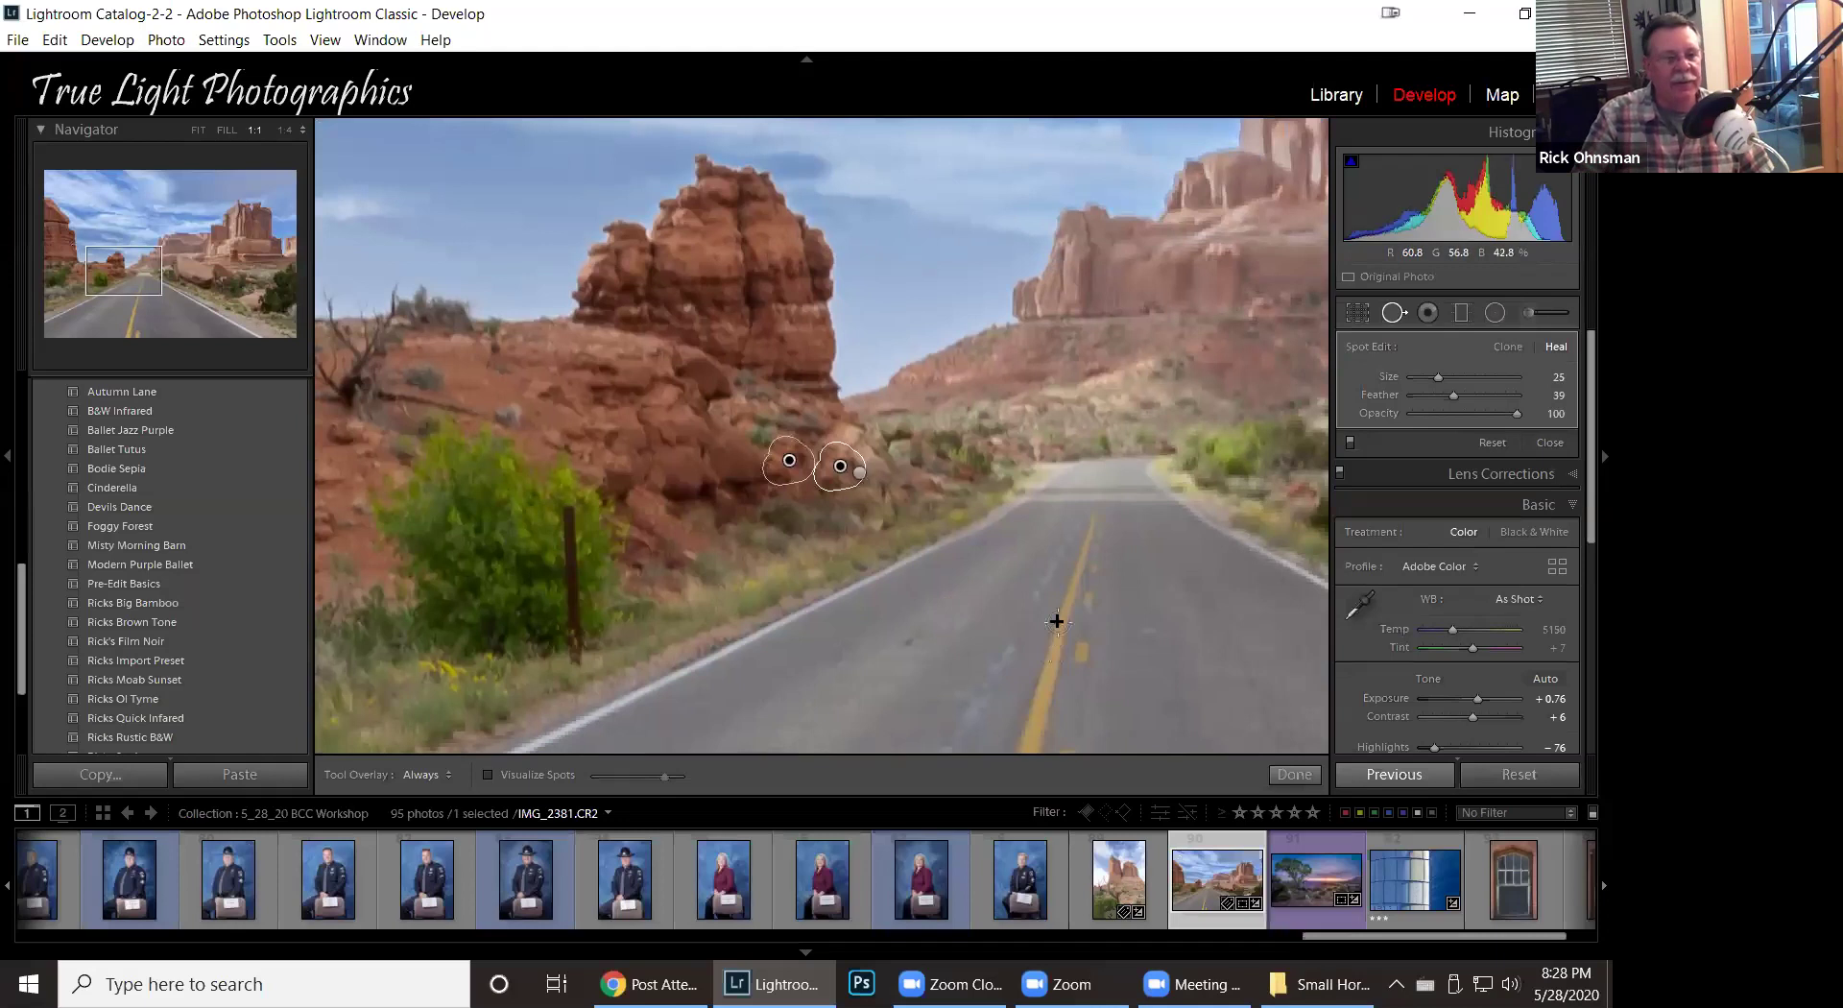
{"action": "mouse_move", "coordinate": [1058, 616]}
{"action": "left_mouse_down"}
{"action": "mouse_move", "coordinate": [1042, 696]}
{"action": "mouse_move", "coordinate": [1057, 651]}
{"action": "left_mouse_up"}
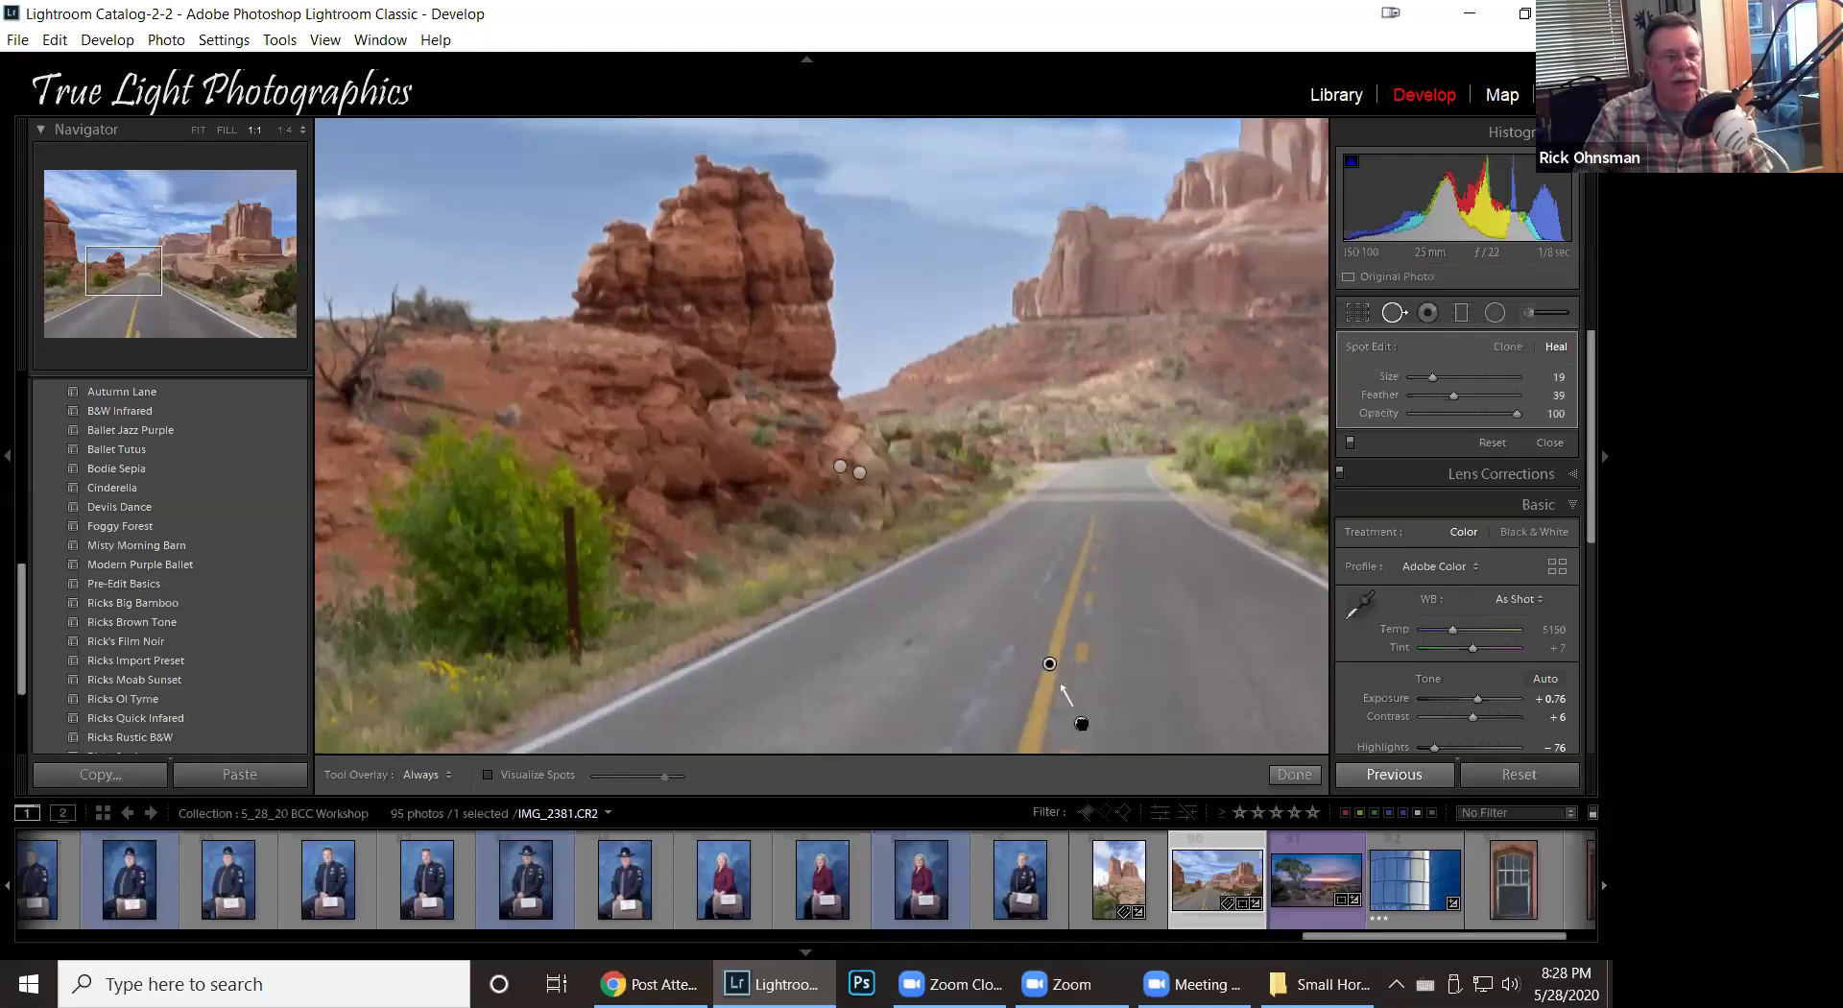
{"action": "left_click_drag", "start_coordinate": [1081, 723], "coordinate": [918, 648]}
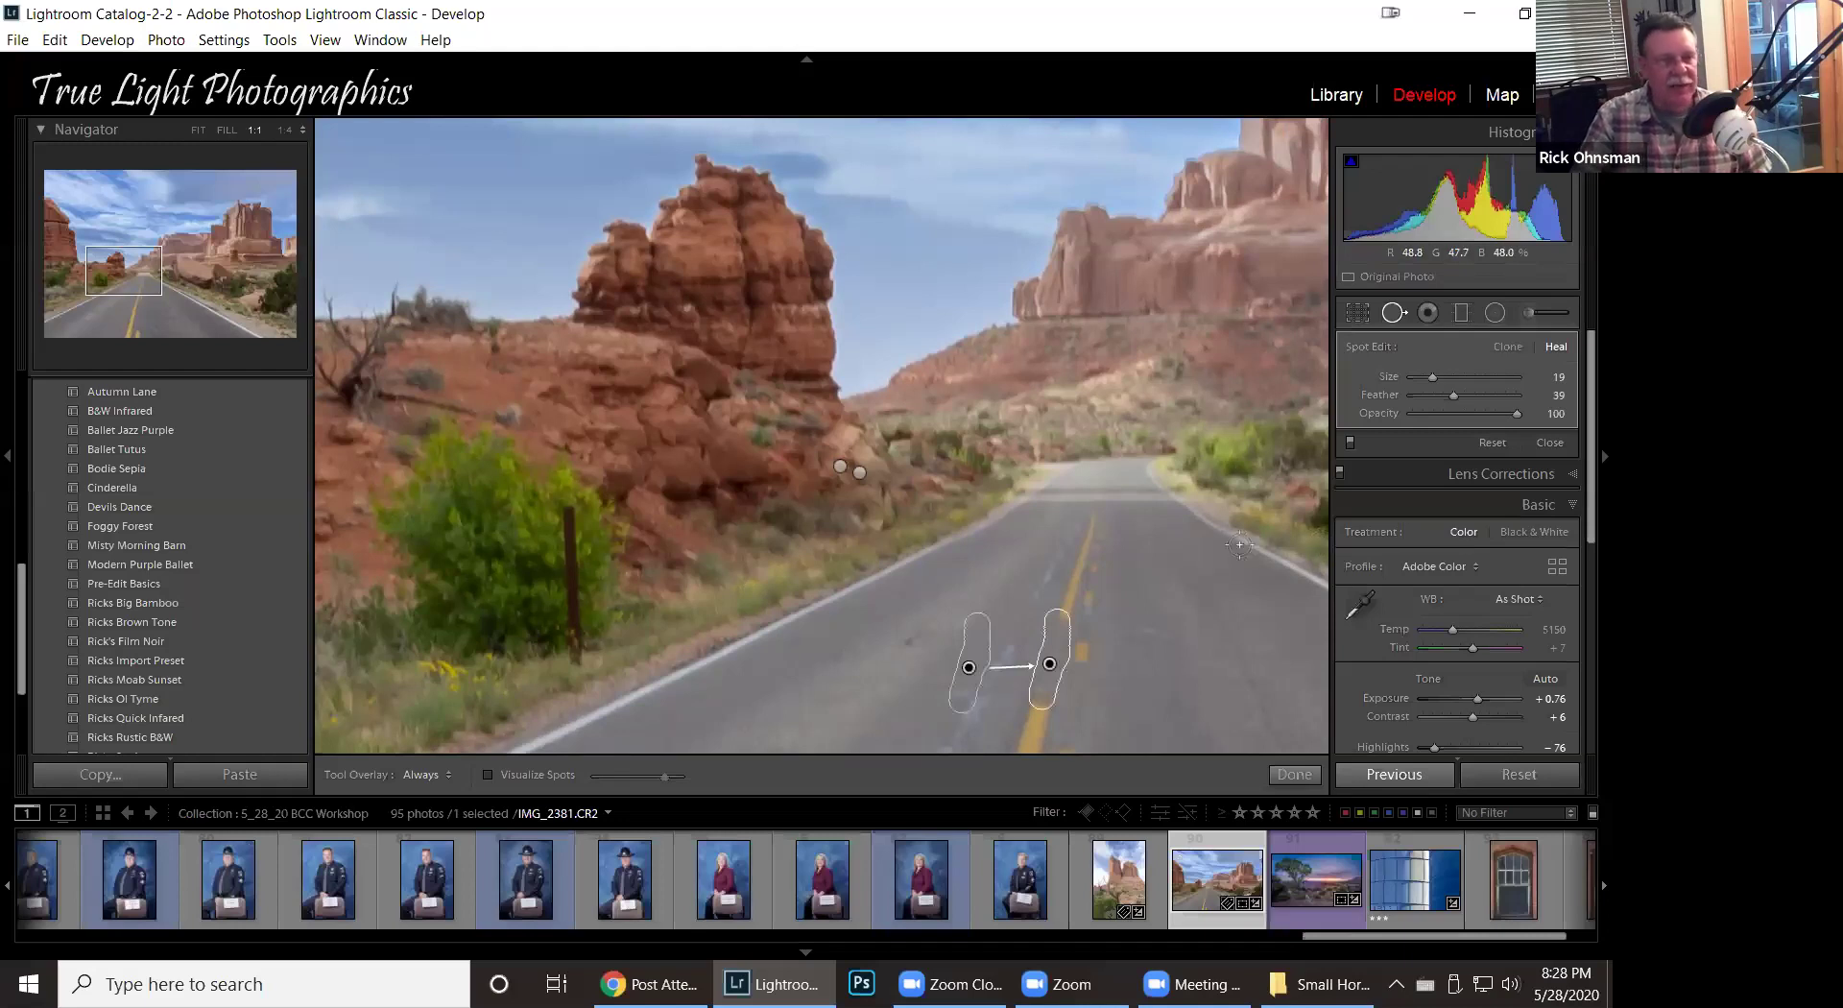
Heal the leftover yellow line fragment beside the previous road repair, sampling the plain asphalt just to its right.
{"action": "key", "text": "h"}
{"action": "left_click_drag", "start_coordinate": [1084, 664], "coordinate": [1052, 652]}
{"action": "key", "text": "h"}
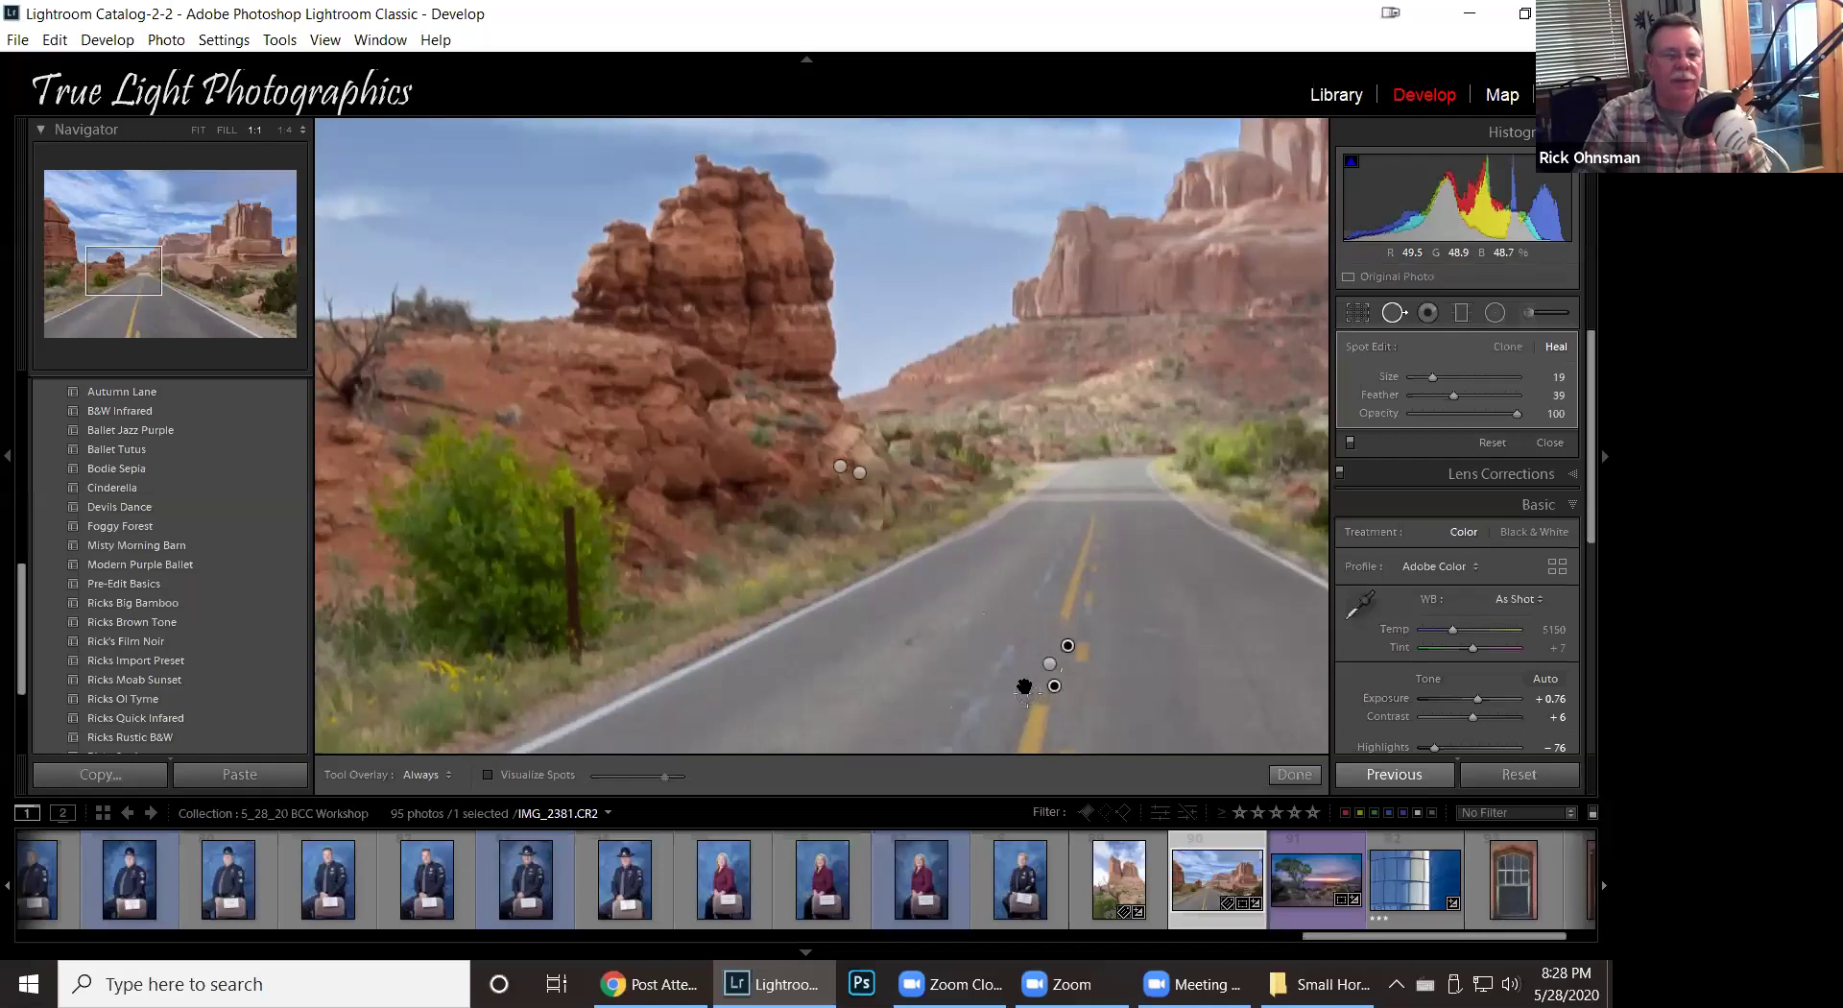
{"action": "left_click_drag", "start_coordinate": [1054, 687], "coordinate": [1118, 670]}
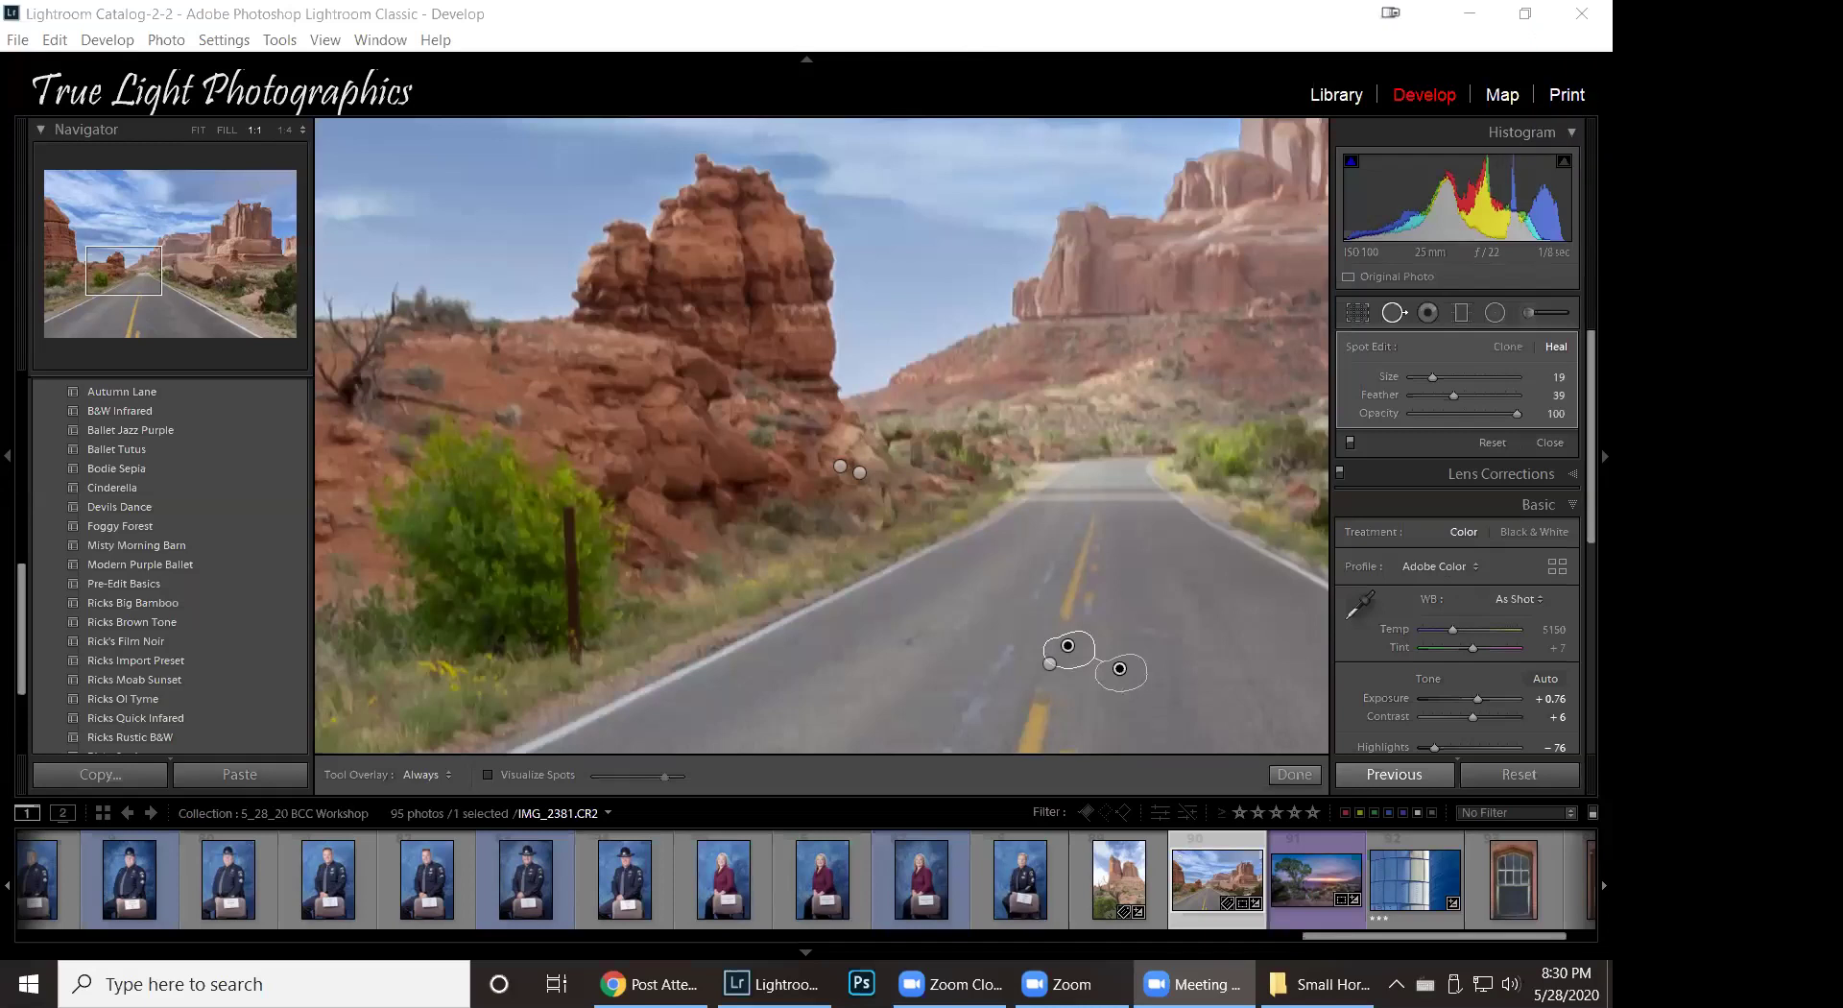
Quit Lightroom Classic and skip the catalog backup this time.
{"action": "left_click", "coordinate": [1581, 13]}
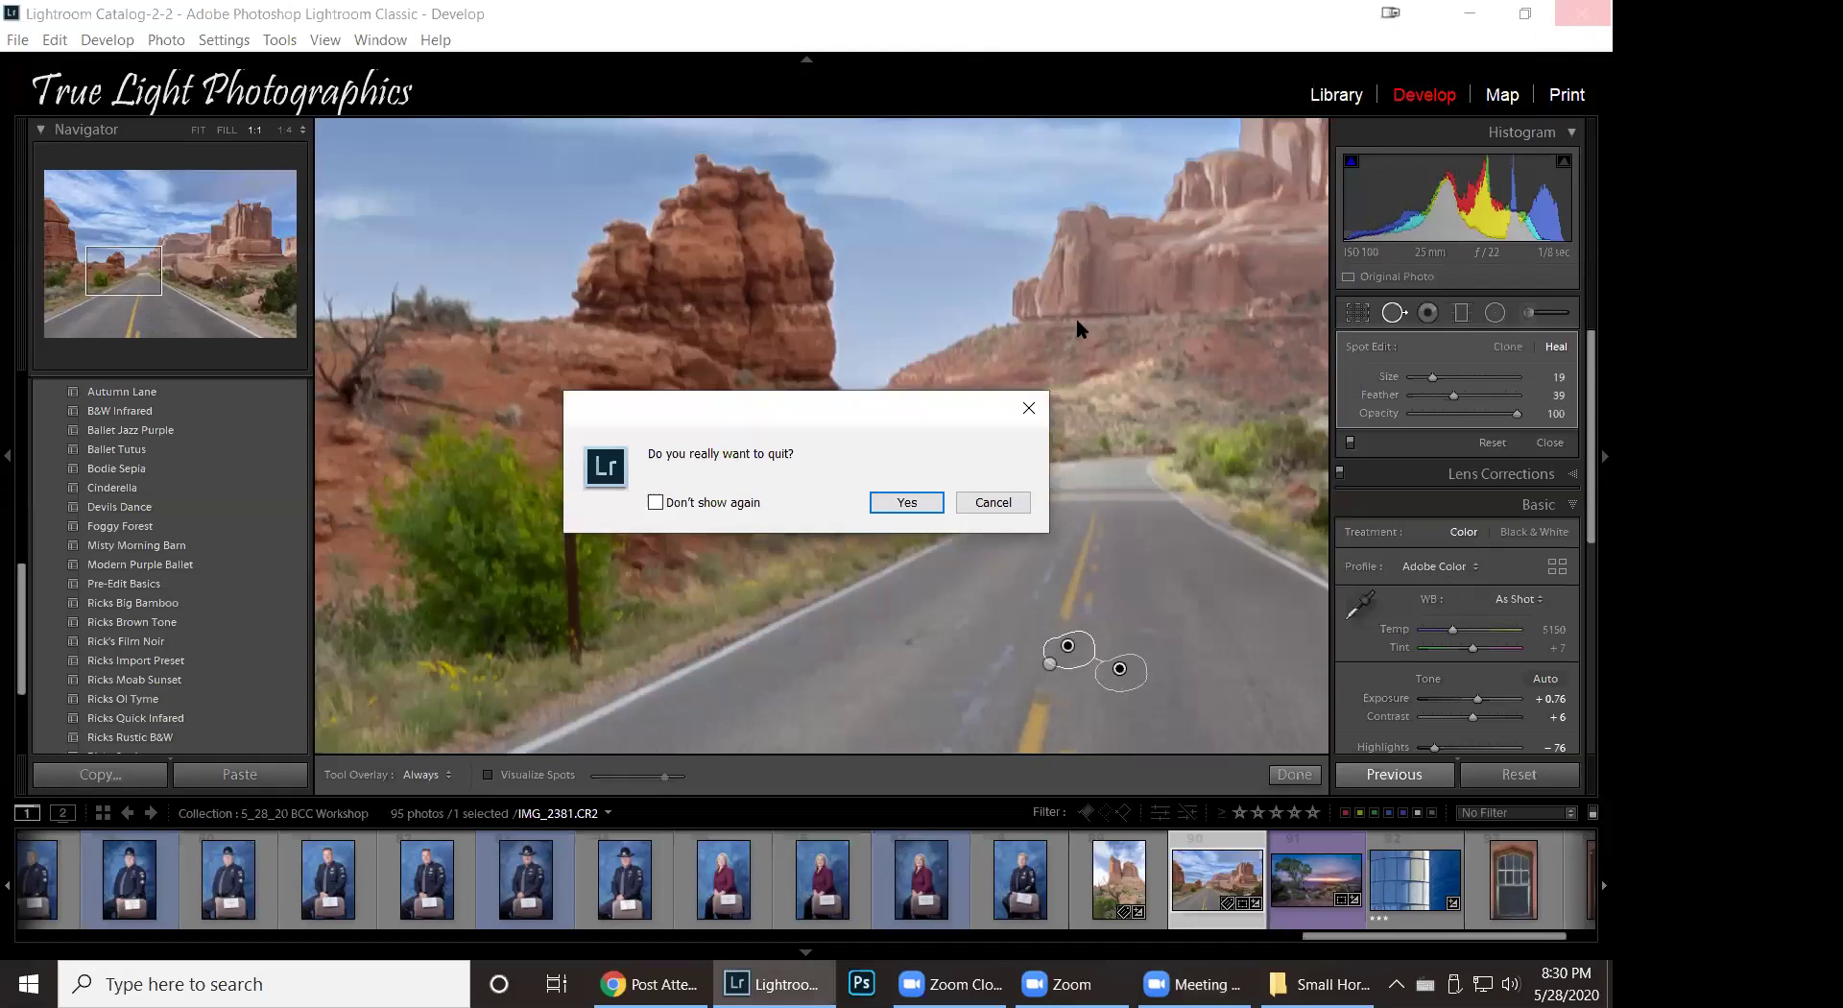
{"action": "key", "text": "Escape"}
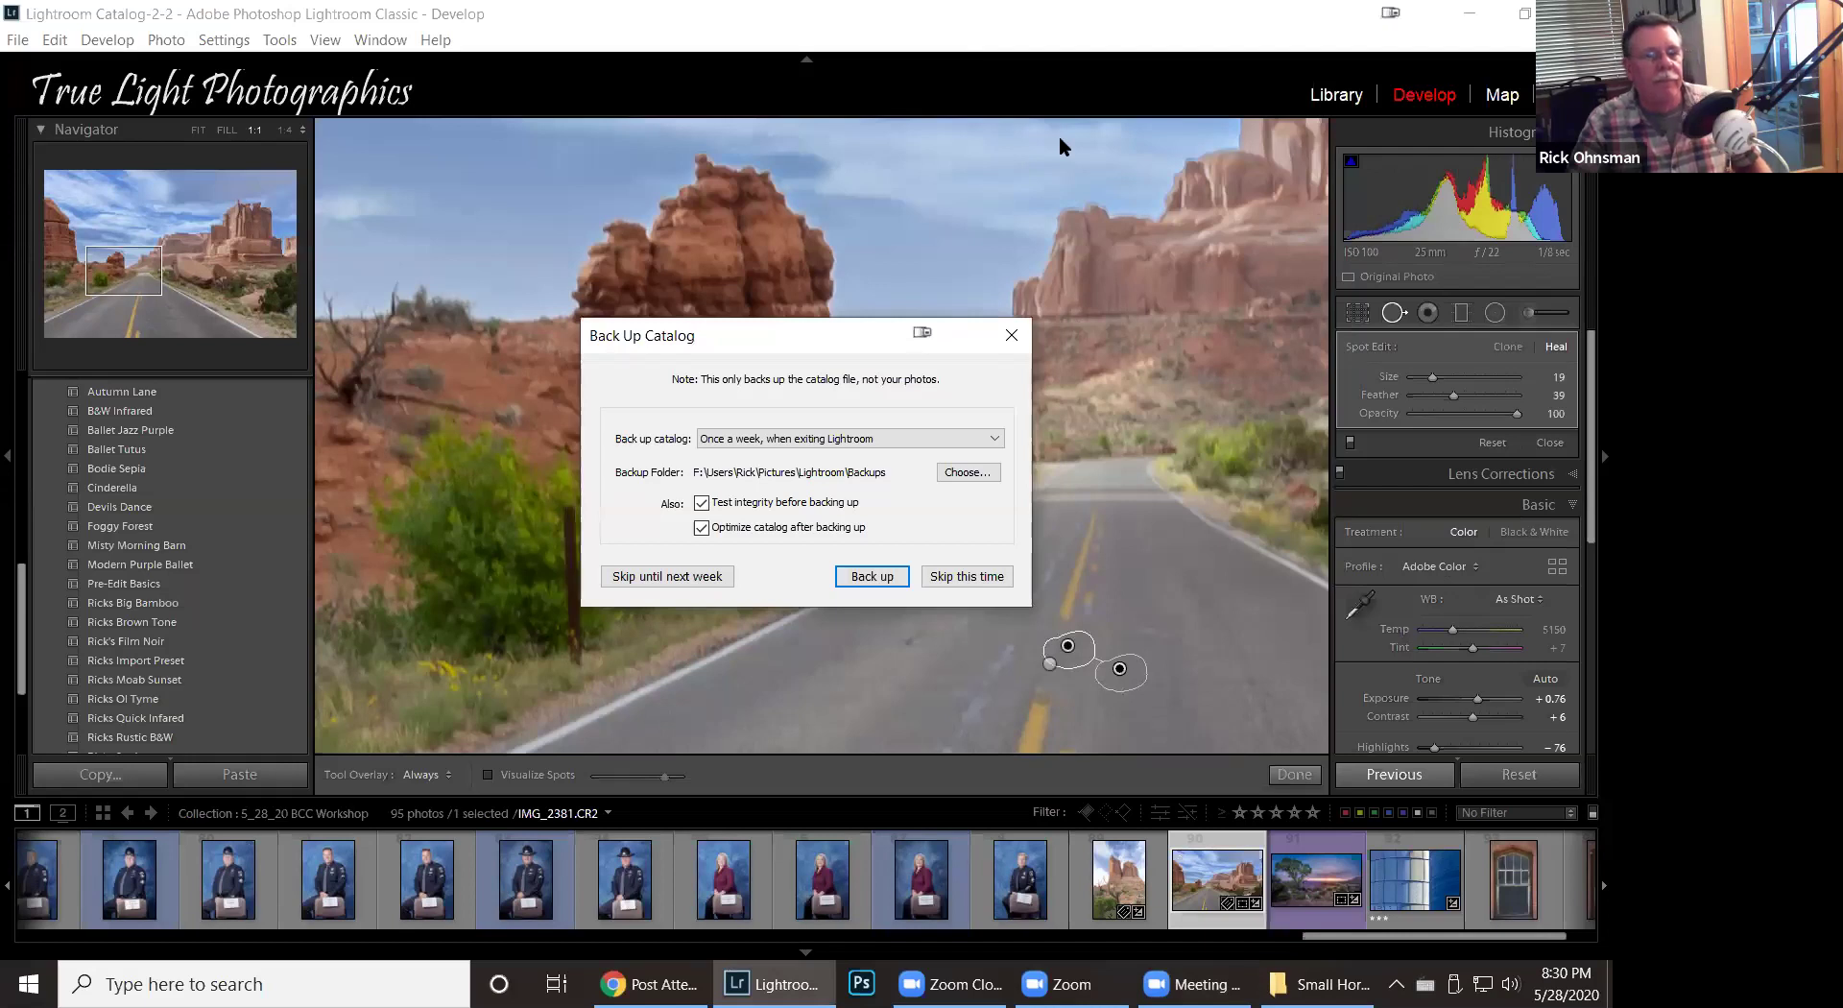
{"action": "left_click", "coordinate": [1080, 429]}
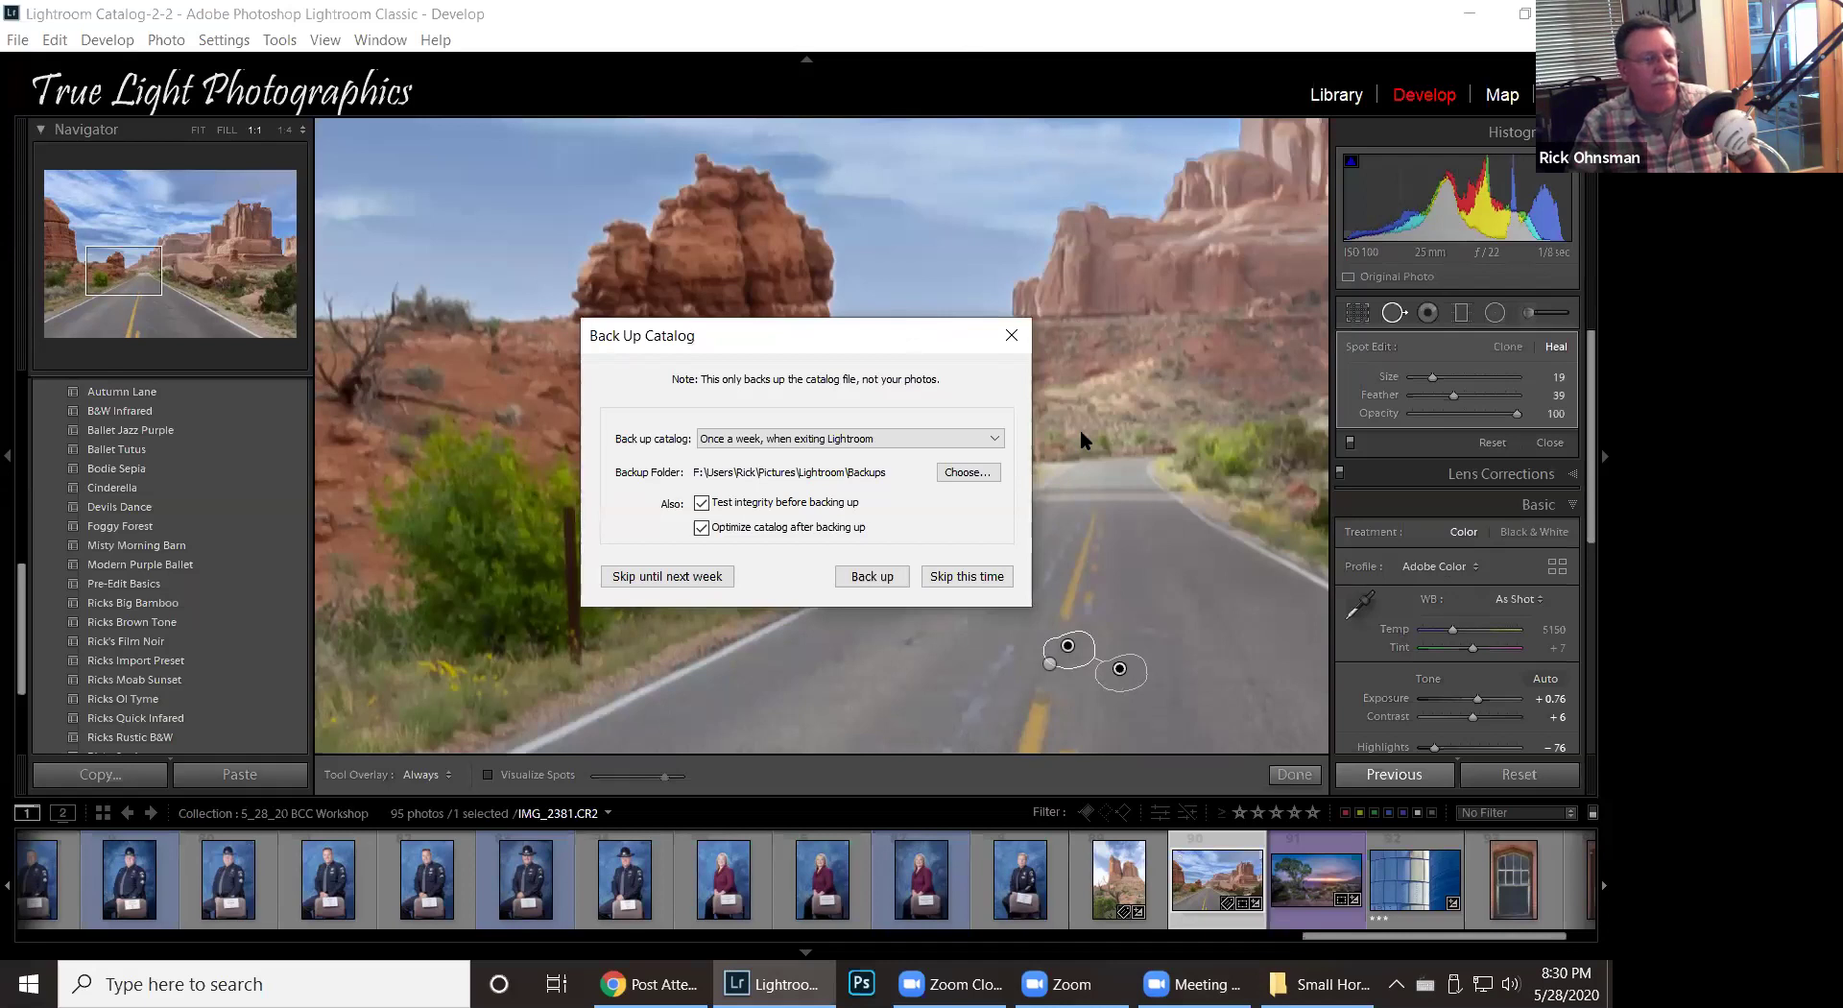
{"action": "left_click", "coordinate": [954, 574]}
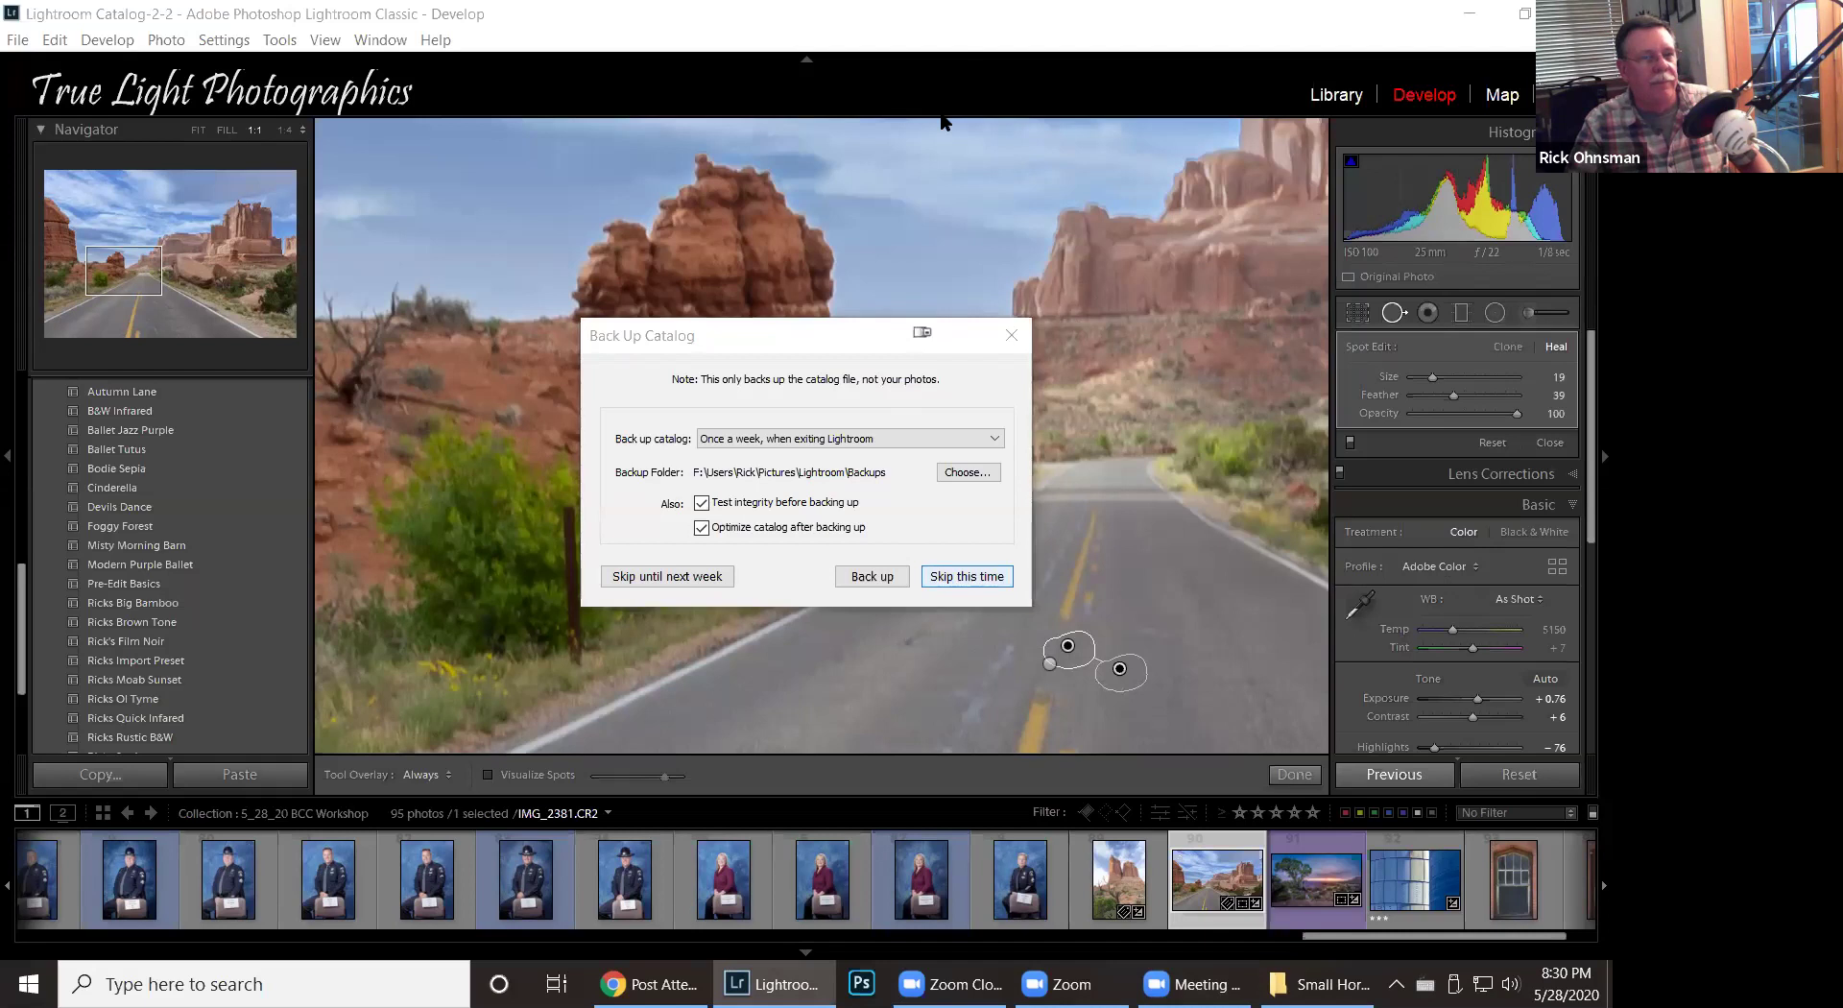